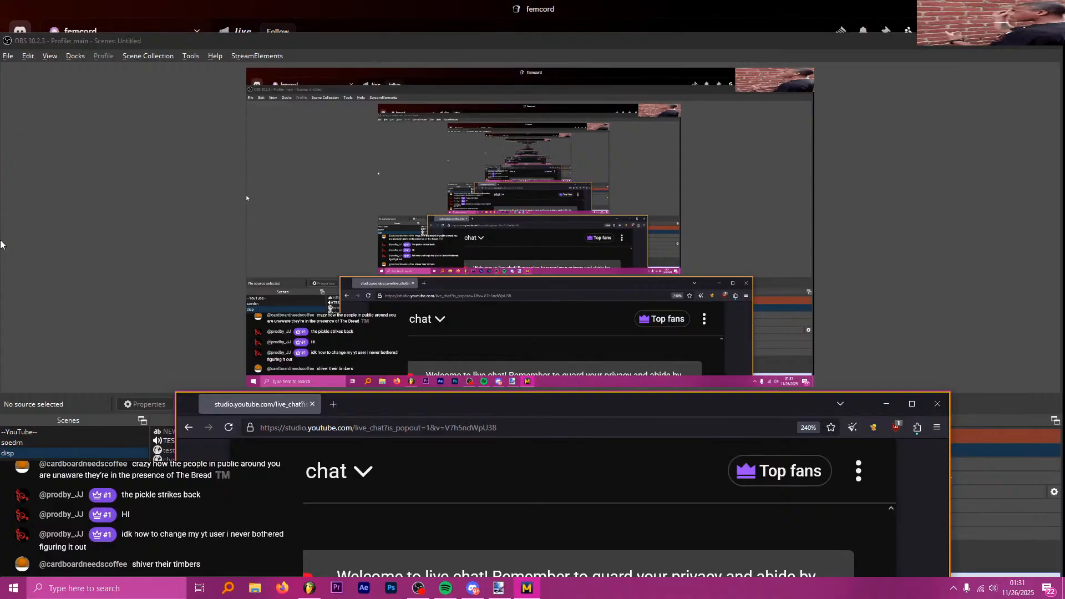
# - Switch to the FL Studio window with the DEADC4T_2.flp project
pyautogui.click(170, 270)
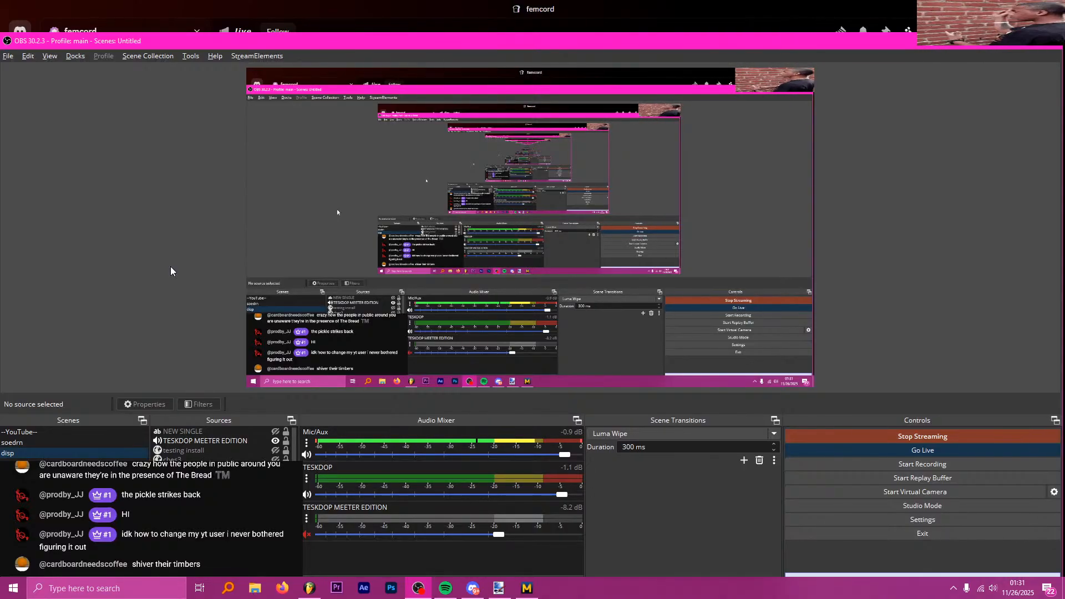
pyautogui.hotkey('alt', 'Tab')
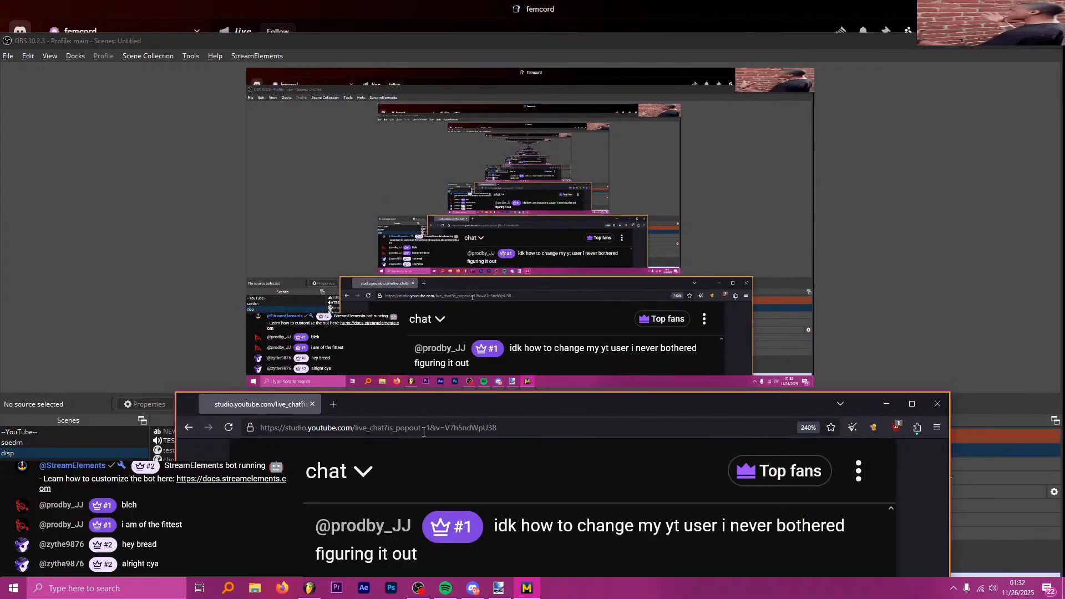
pyautogui.moveTo(319, 593)
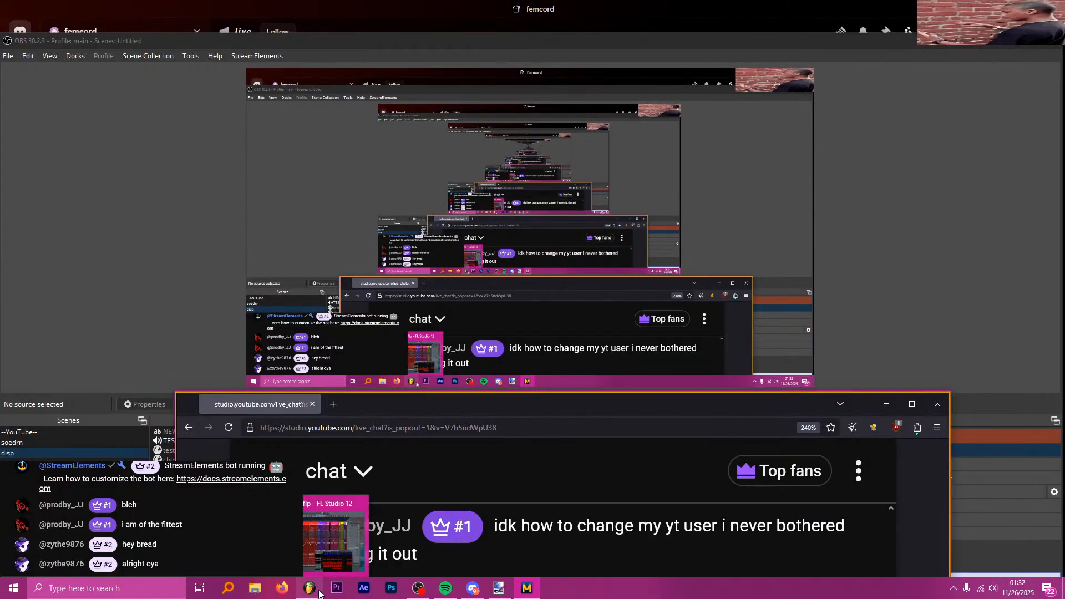
pyautogui.click(318, 527)
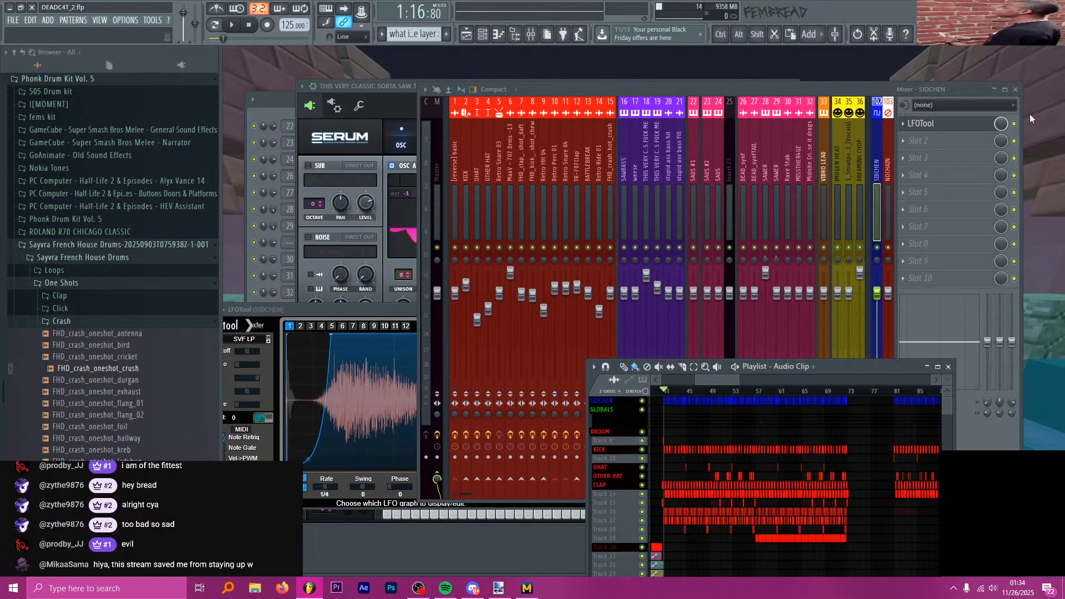
# - Bring the Serum bass synth forward and view its available skins without changing the current one
pyautogui.click(331, 131)
pyautogui.click(336, 138)
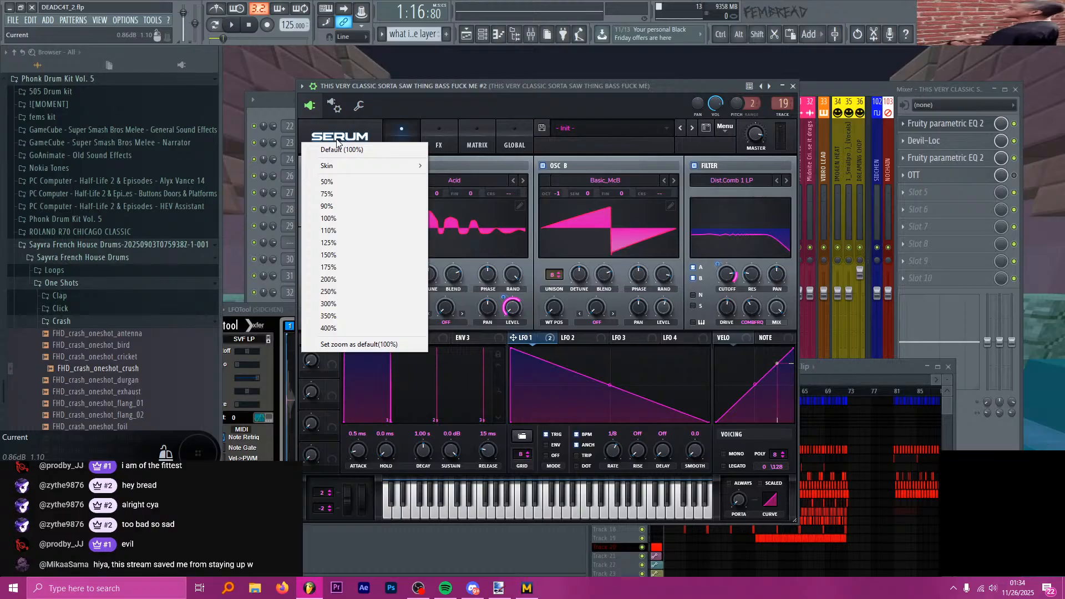
pyautogui.moveTo(351, 167)
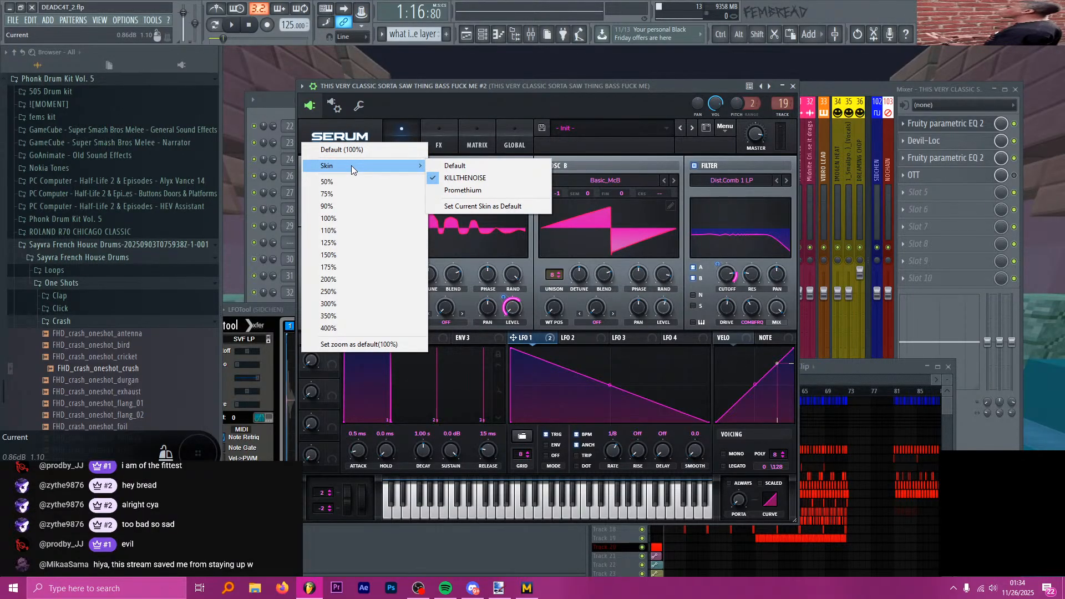
pyautogui.click(403, 87)
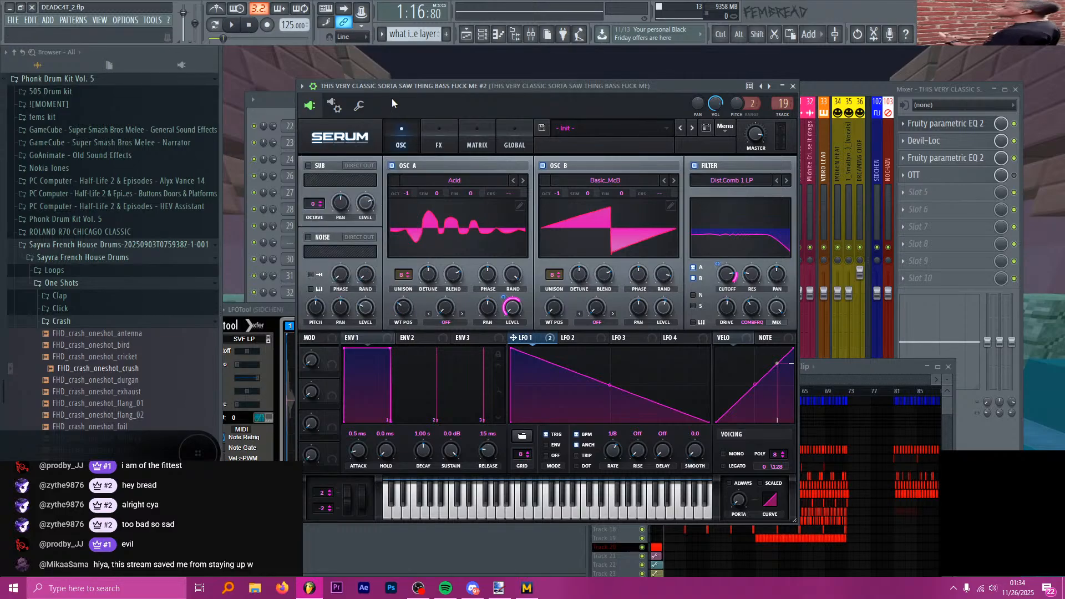
pyautogui.click(338, 141)
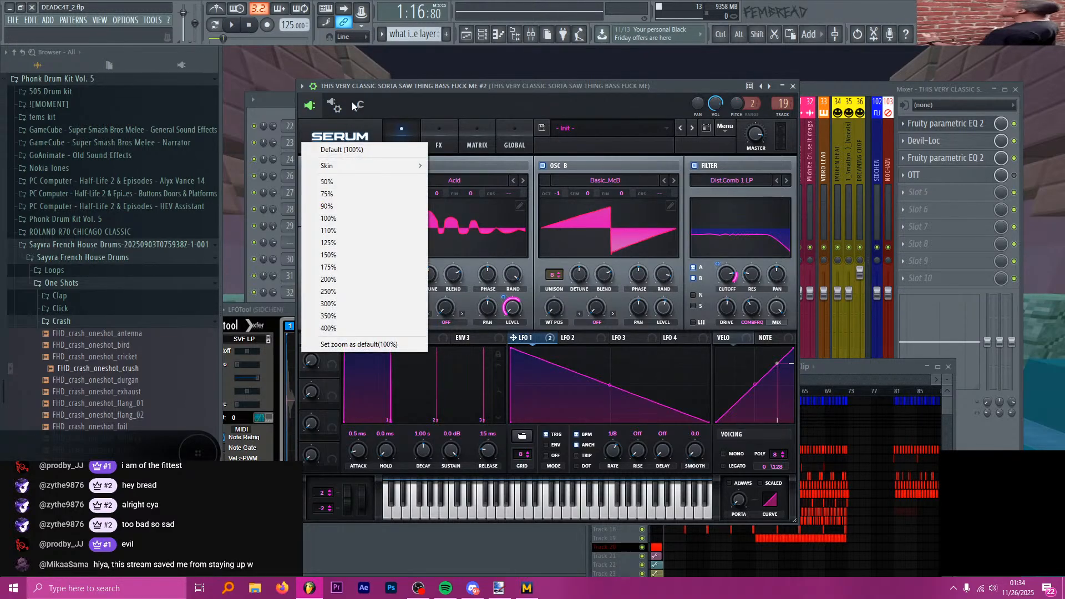
pyautogui.click(319, 128)
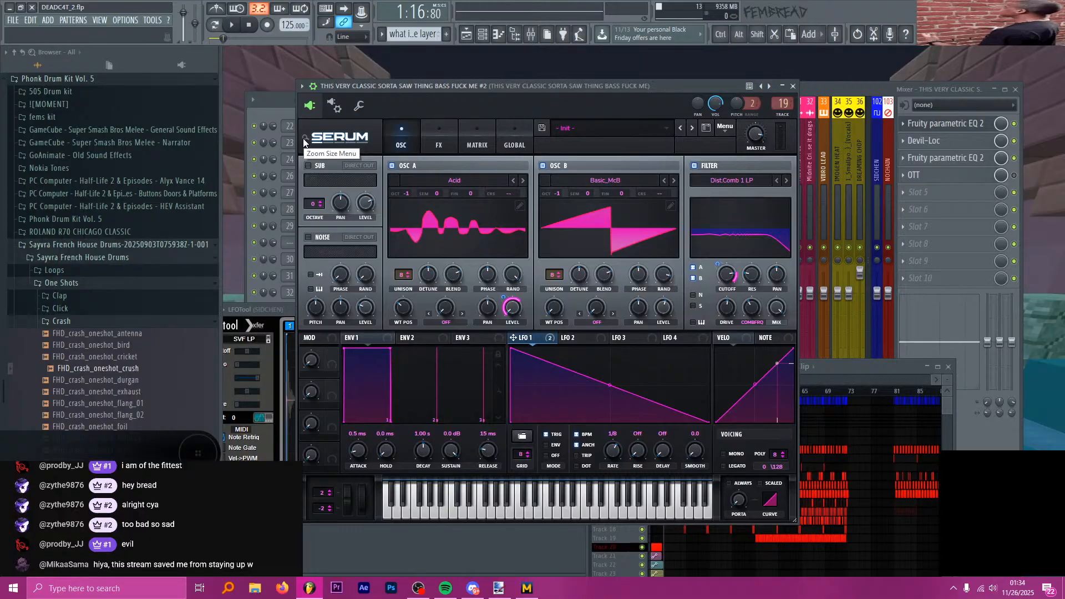
pyautogui.click(305, 138)
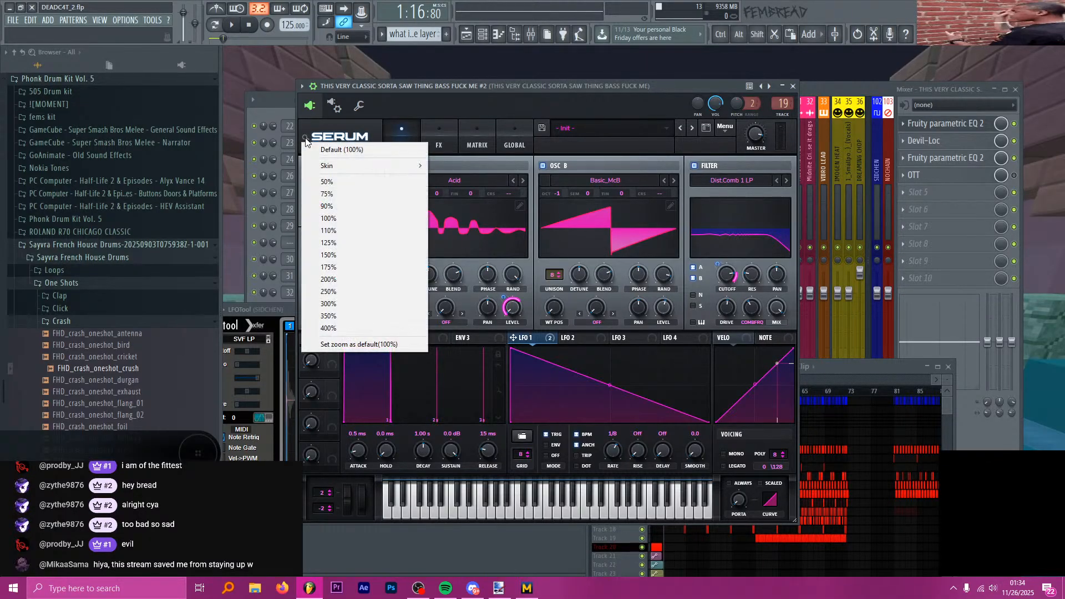
pyautogui.click(352, 134)
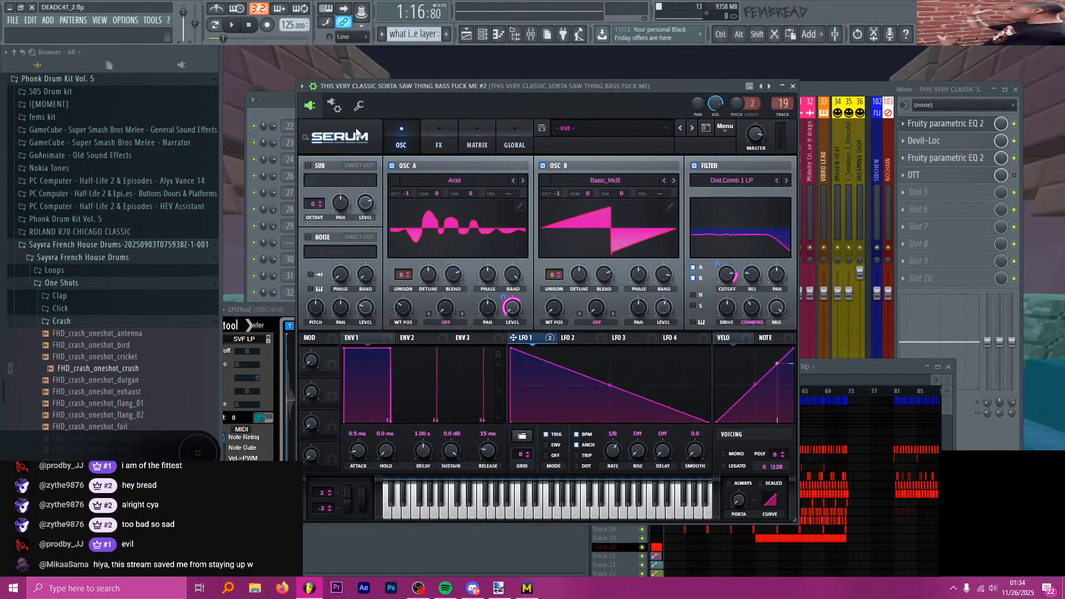
pyautogui.click(352, 137)
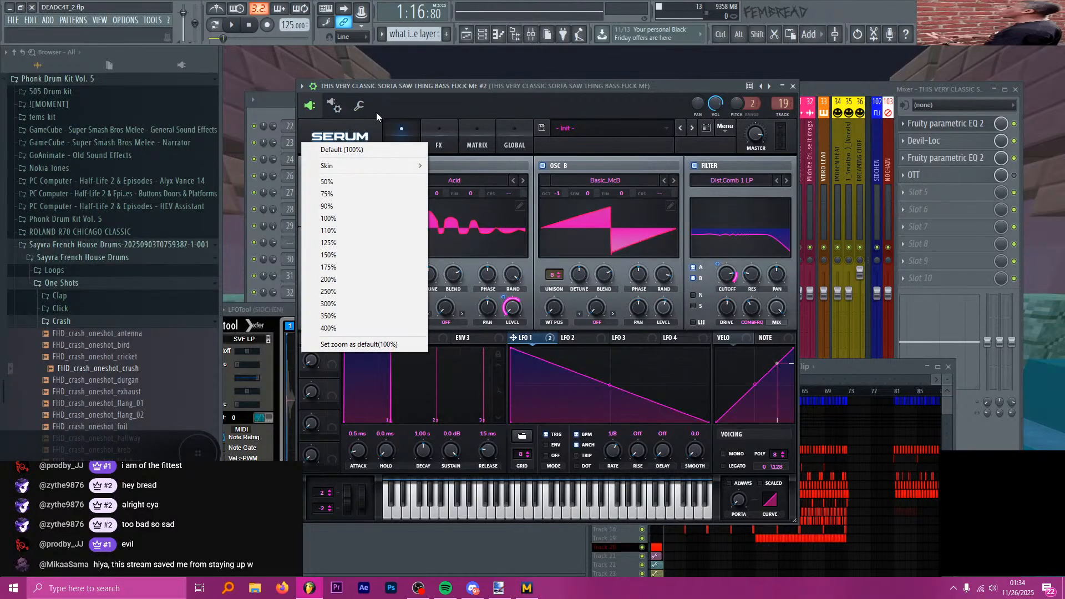
pyautogui.click(376, 113)
pyautogui.click(350, 141)
pyautogui.click(380, 114)
pyautogui.click(353, 141)
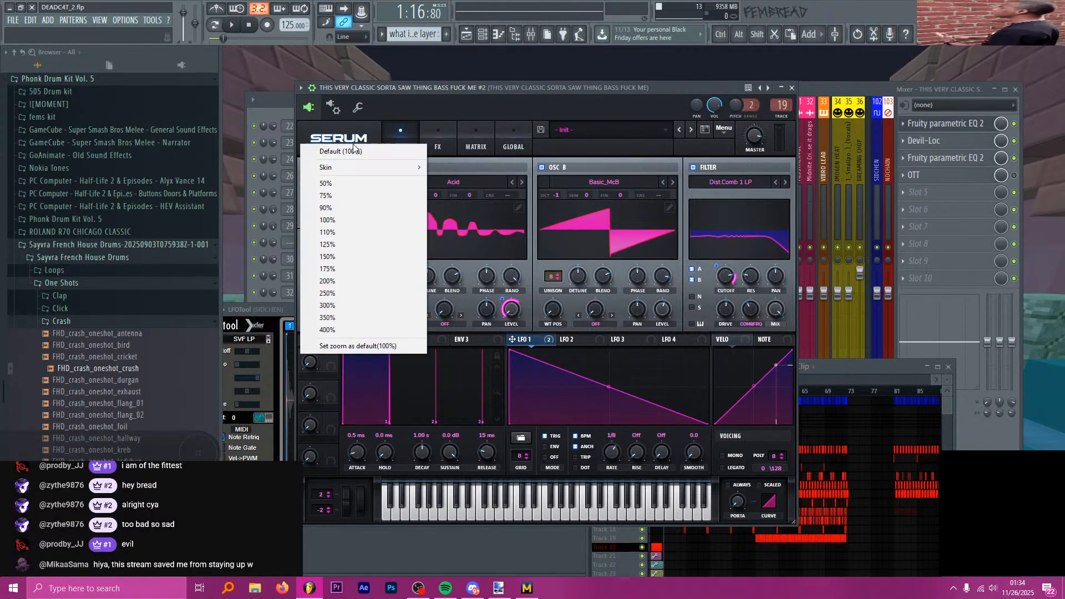
pyautogui.click(398, 125)
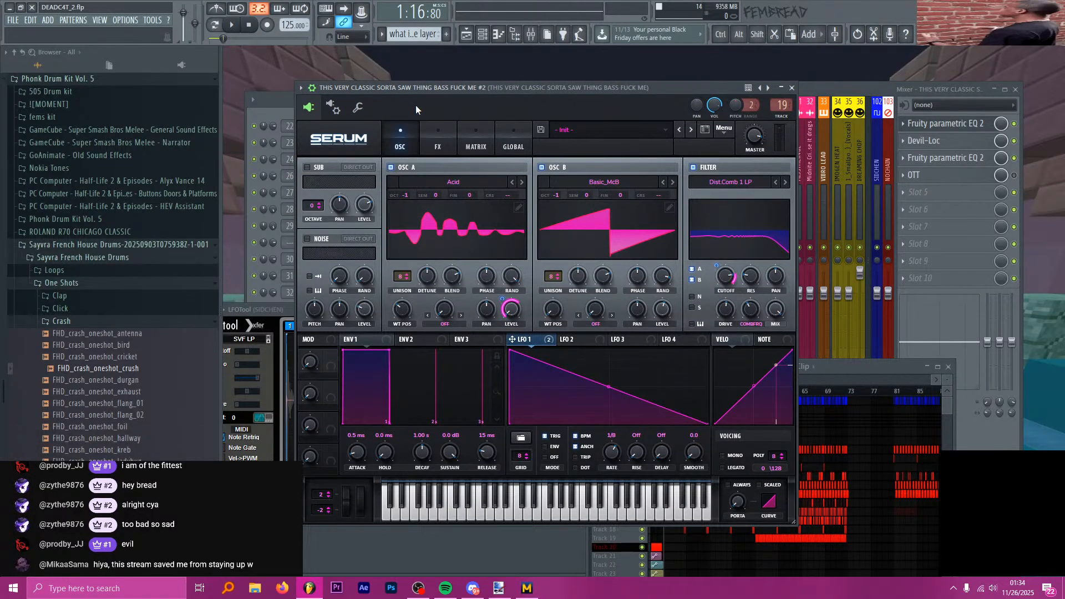
# - Maximize the Playlist and examine the whole arrangement across the drum, bass, synth and vocal tracks
pyautogui.click(468, 37)
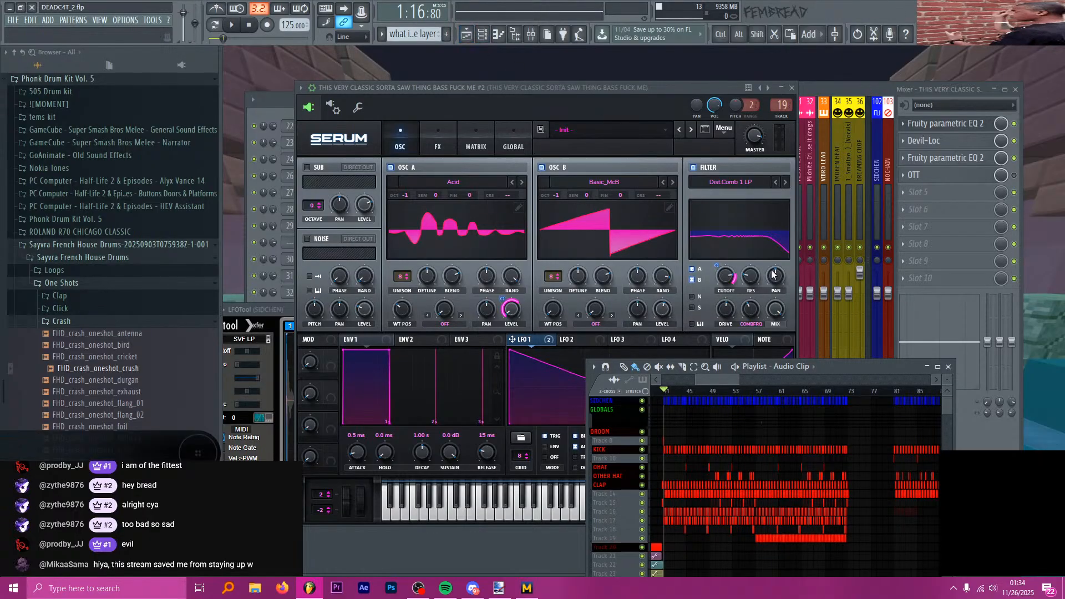
pyautogui.press('Return')
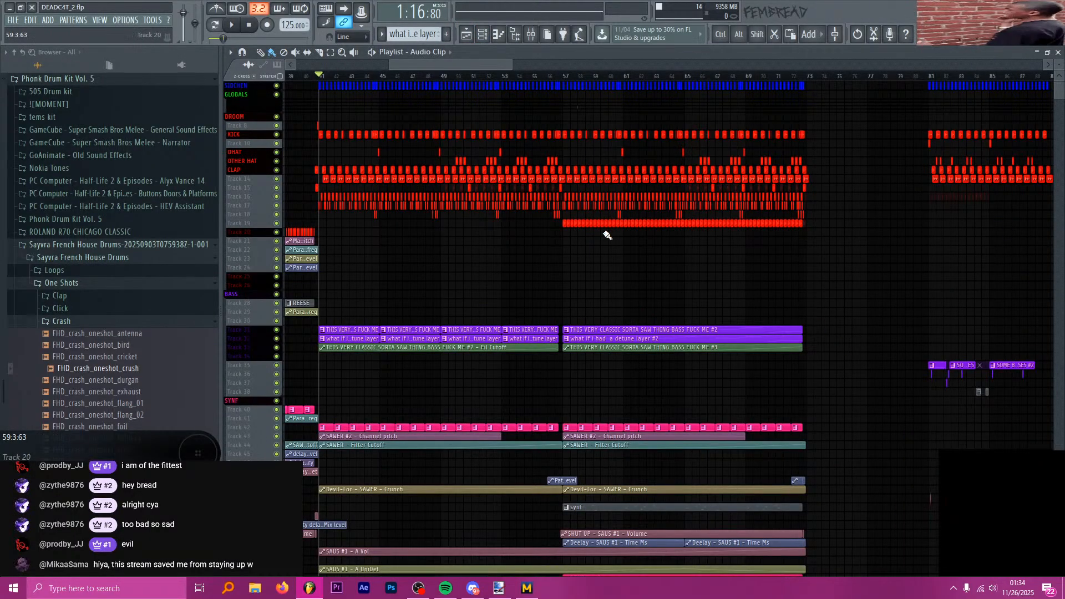
pyautogui.keyDown('ctrl'); pyautogui.scroll(-5, 599, 250); pyautogui.keyUp('ctrl')
pyautogui.scroll(-2, 555, 256)
pyautogui.scroll(-9, 528, 250)
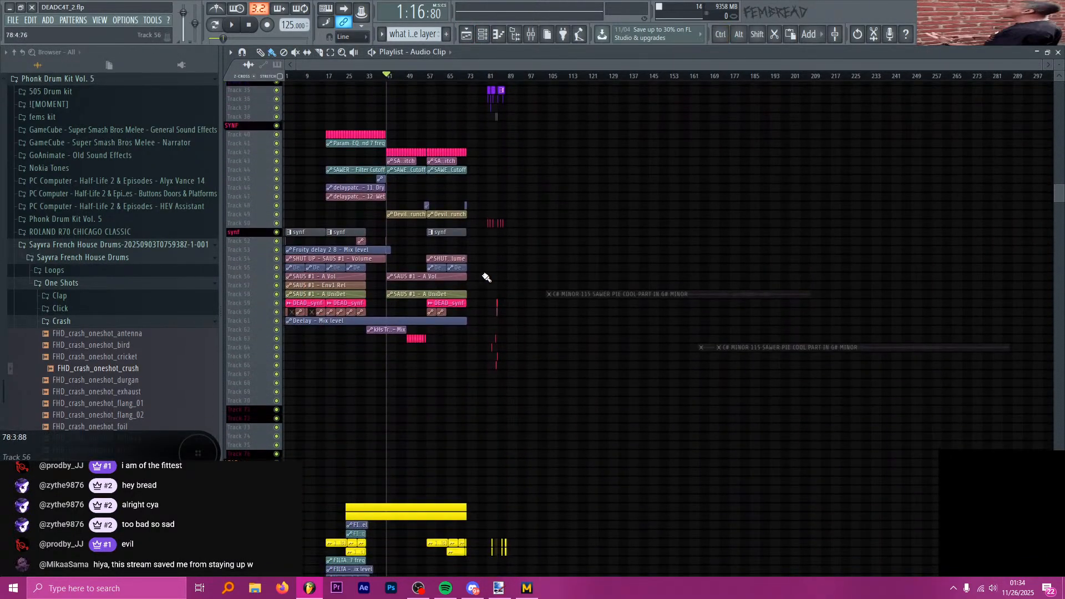
pyautogui.keyDown('ctrl'); pyautogui.scroll(2, 488, 278); pyautogui.keyUp('ctrl')
pyautogui.keyDown('ctrl'); pyautogui.scroll(2, 250, 286); pyautogui.keyUp('ctrl')
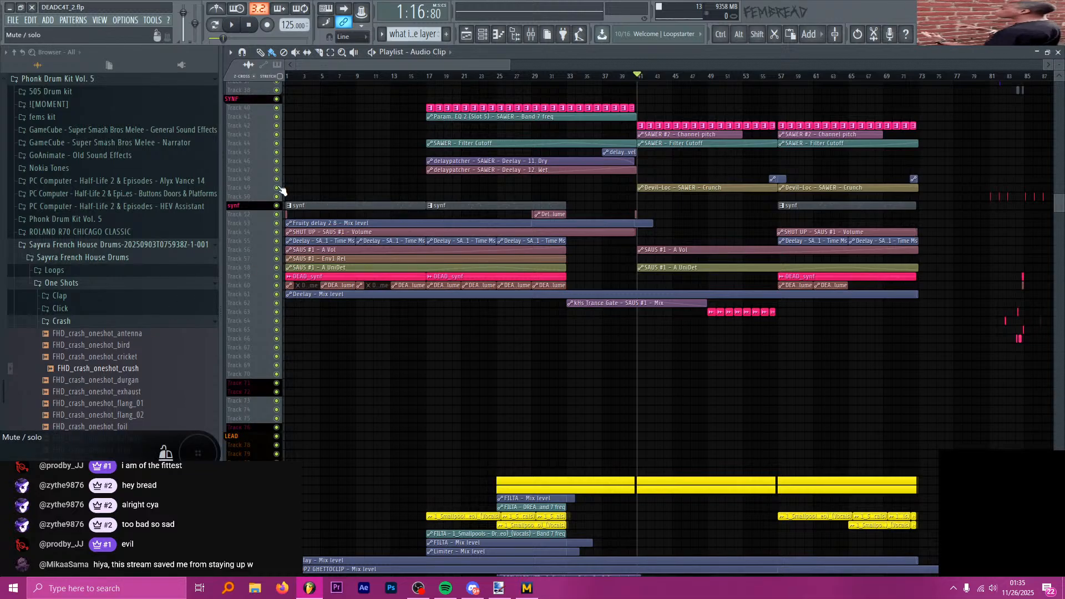
pyautogui.scroll(6, 411, 200)
pyautogui.scroll(4, 427, 192)
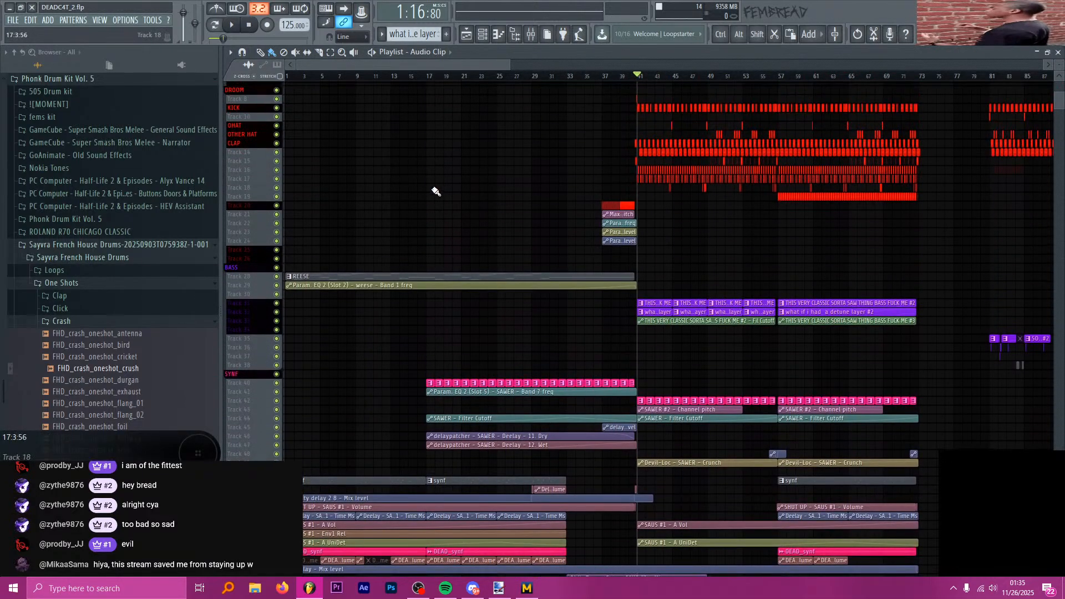
pyautogui.scroll(-5, 422, 197)
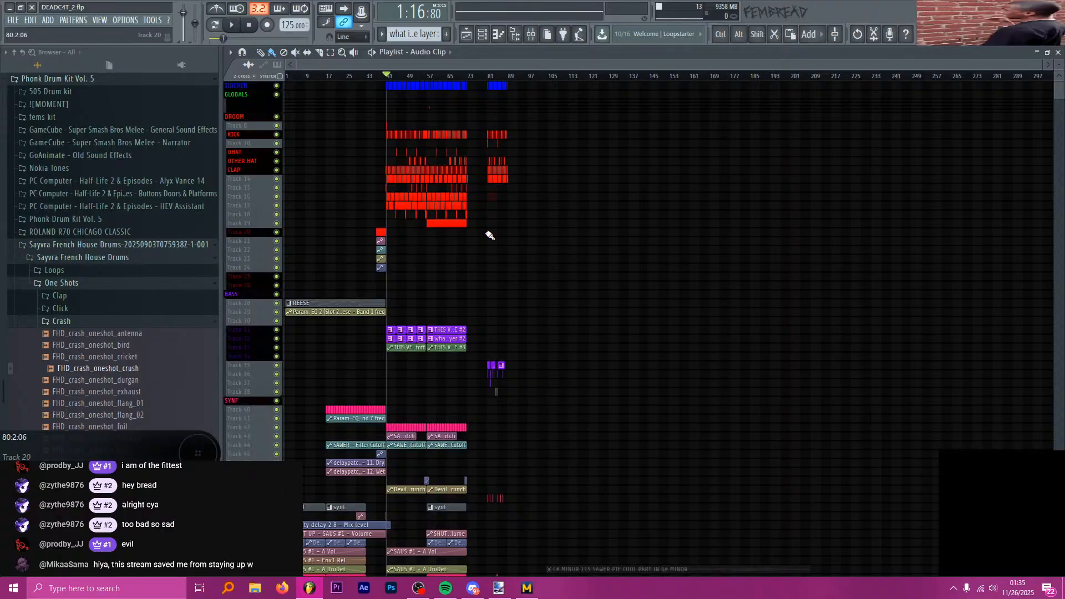
pyautogui.scroll(6, 492, 250)
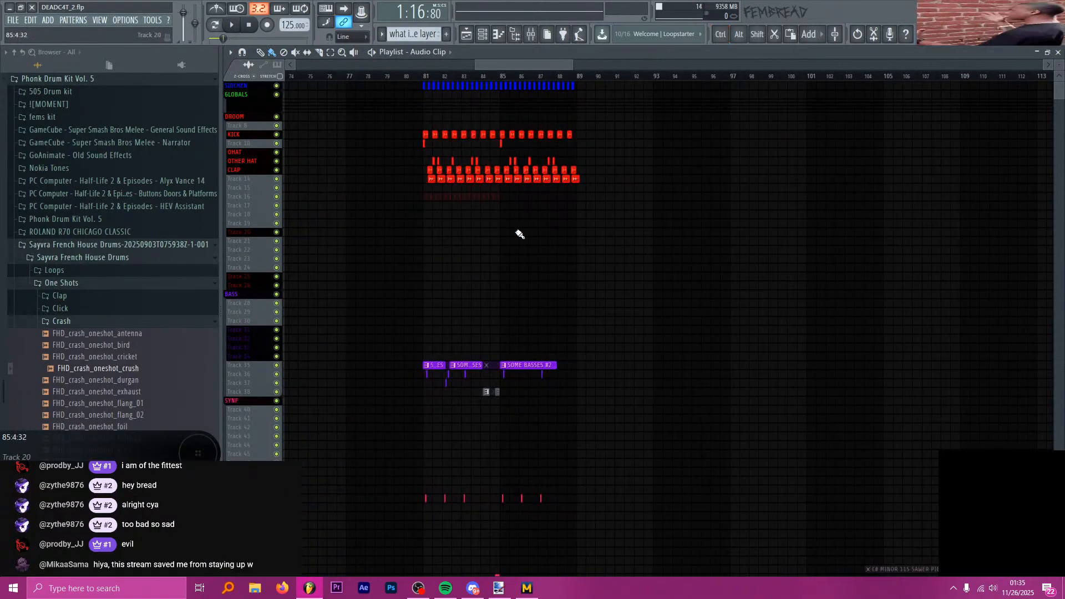
# - Move the song position to about bar 44 and inspect the kick and clap clips around bar 58
pyautogui.moveTo(426, 76); pyautogui.dragTo(538, 100)
pyautogui.scroll(-5, 538, 244)
pyautogui.moveTo(364, 77); pyautogui.dragTo(361, 102)
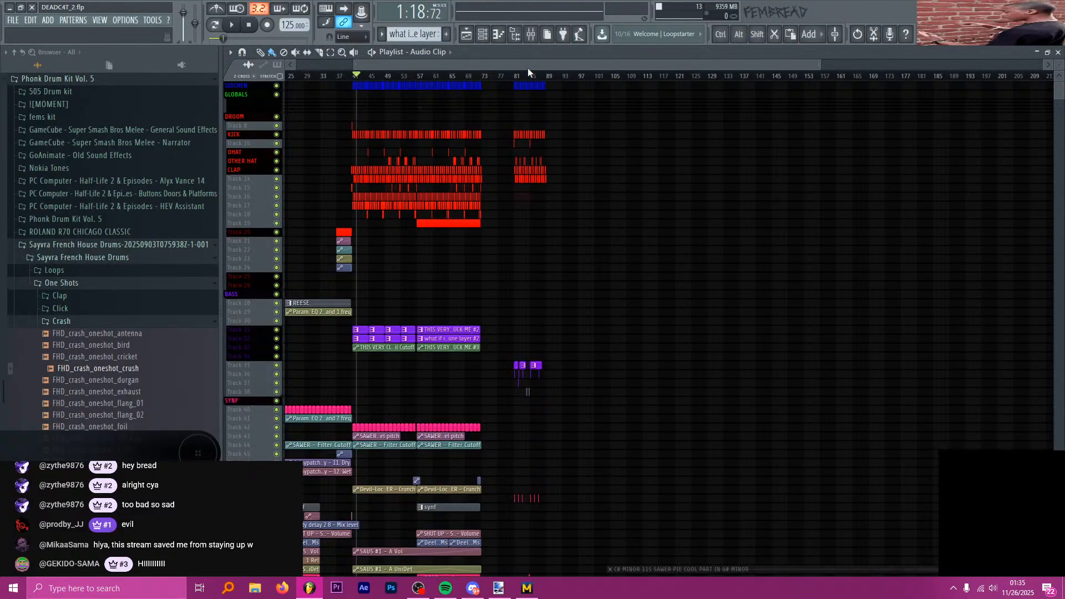
pyautogui.moveTo(525, 78); pyautogui.dragTo(367, 83)
pyautogui.scroll(8, 430, 113)
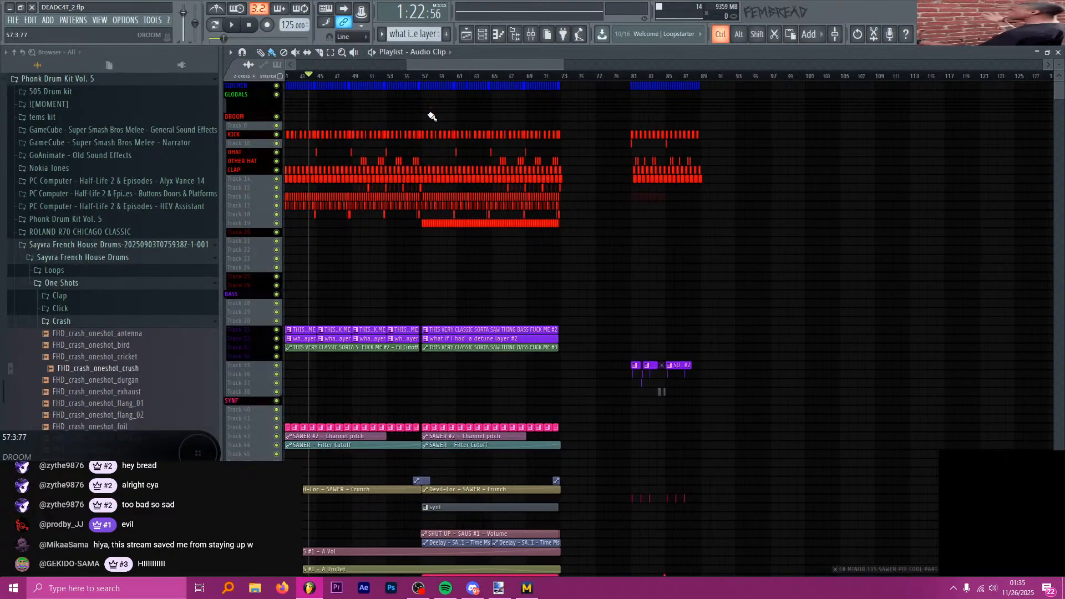
pyautogui.scroll(3, 416, 113)
pyautogui.scroll(4, 416, 114)
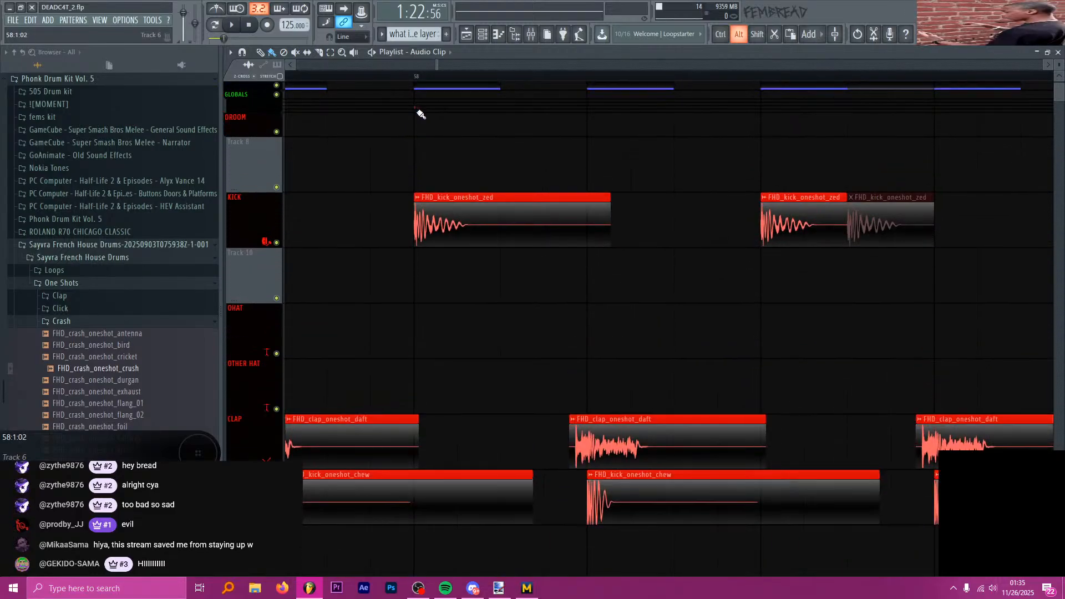
pyautogui.scroll(-10, 466, 147)
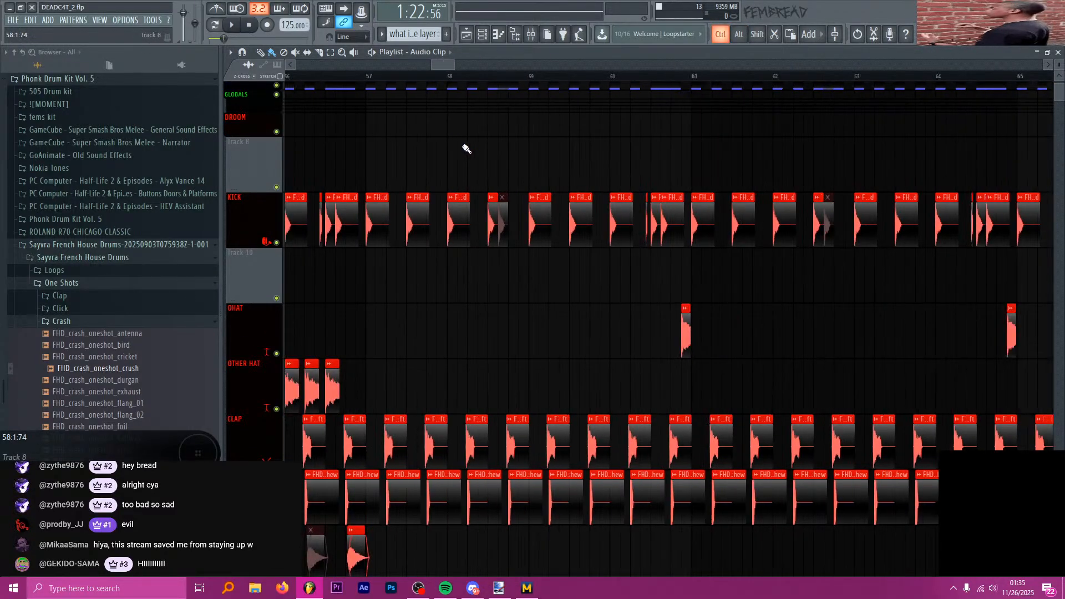
pyautogui.scroll(-6, 480, 145)
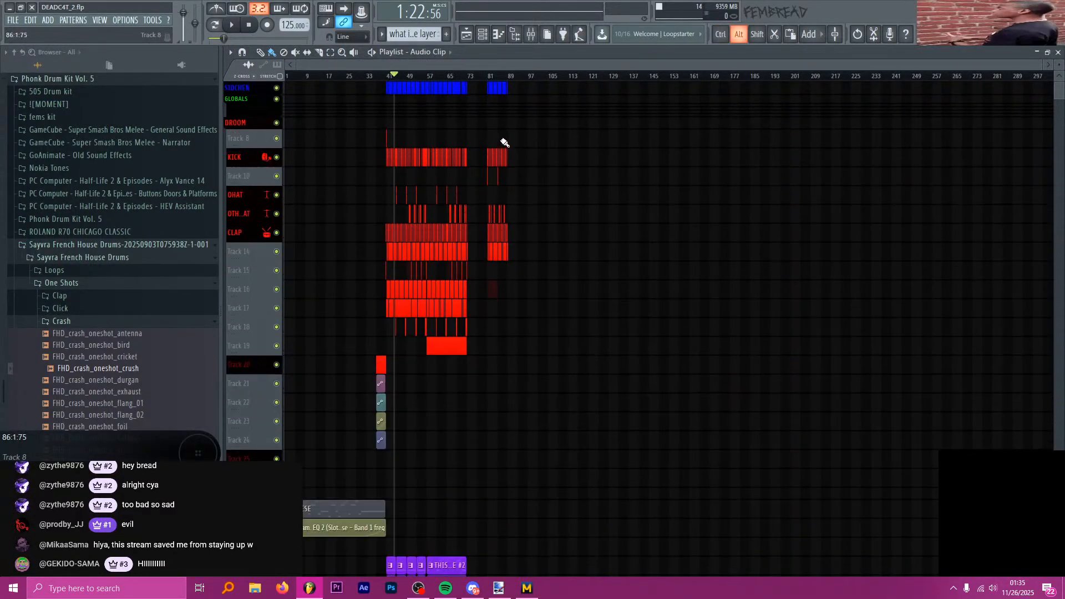
# - Return the song position to the start and look over the bass, synth, vocal and SFX tracks
pyautogui.scroll(-5, 571, 172)
pyautogui.scroll(-6, 577, 193)
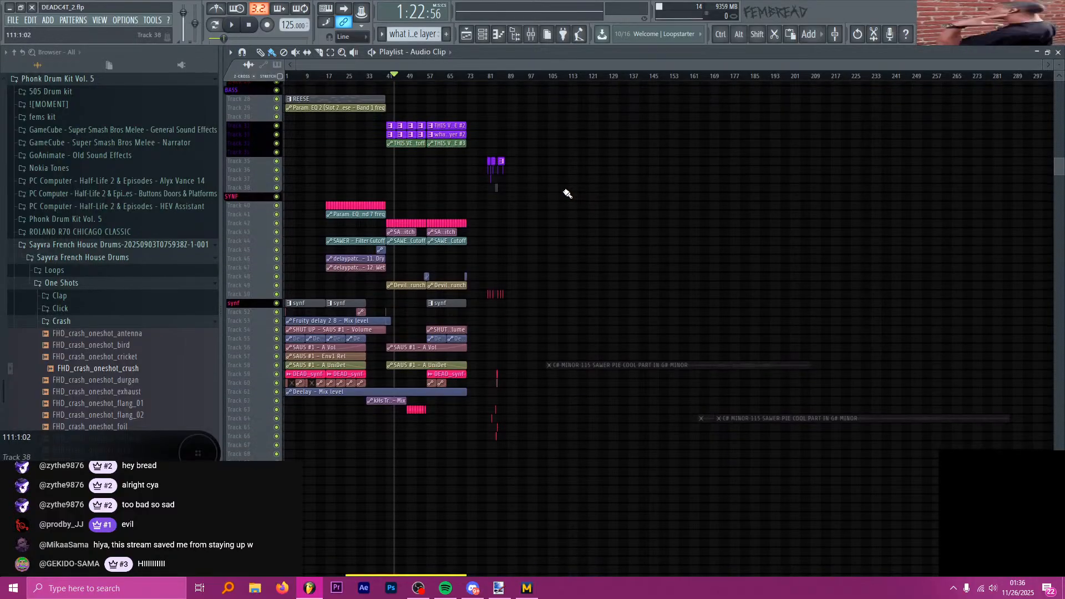
pyautogui.scroll(-12, 305, 151)
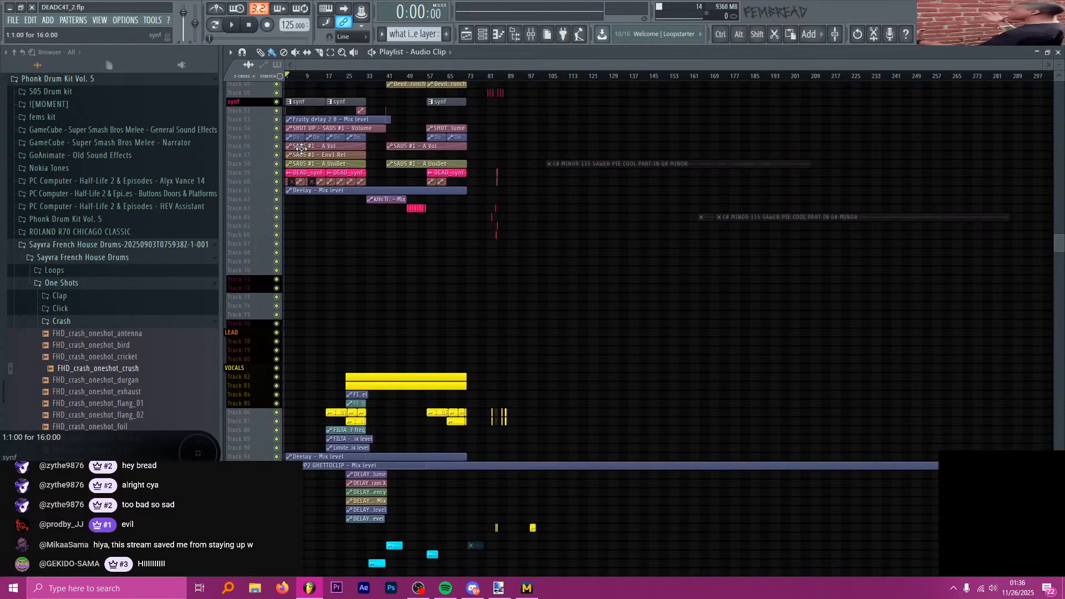
pyautogui.scroll(12, 292, 144)
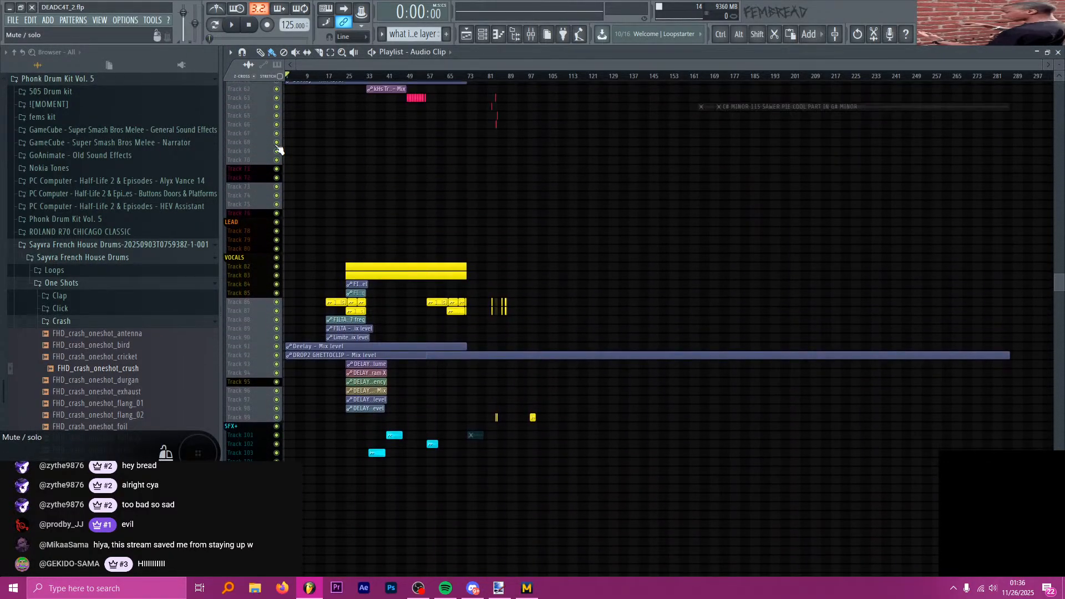
pyautogui.scroll(6, 278, 143)
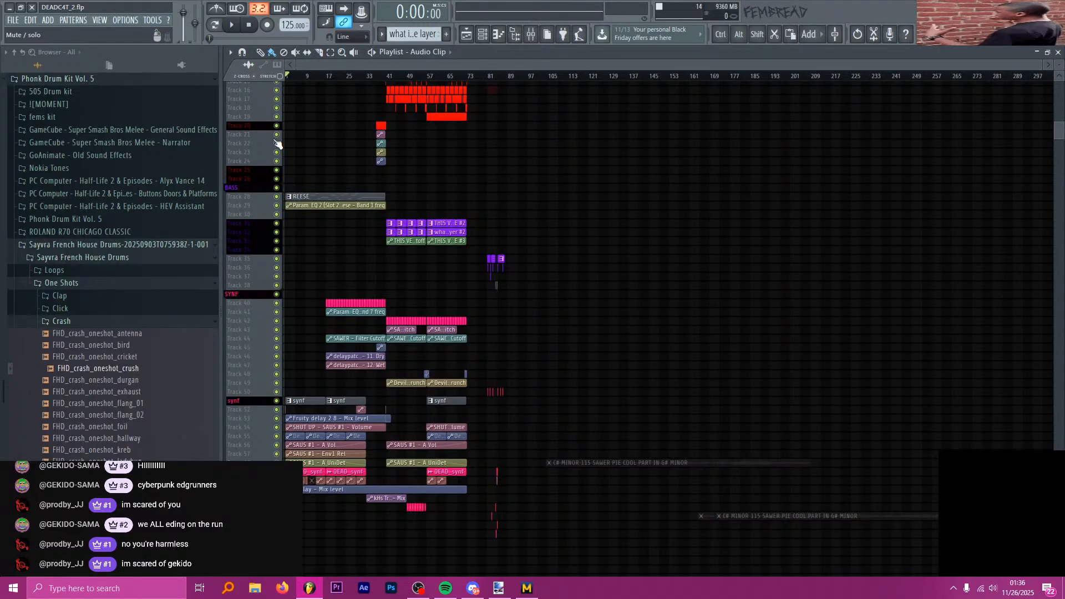
# - Play the song from the start and inspect the synf pattern and its automation clips around bars 9 to 29
pyautogui.press('space')
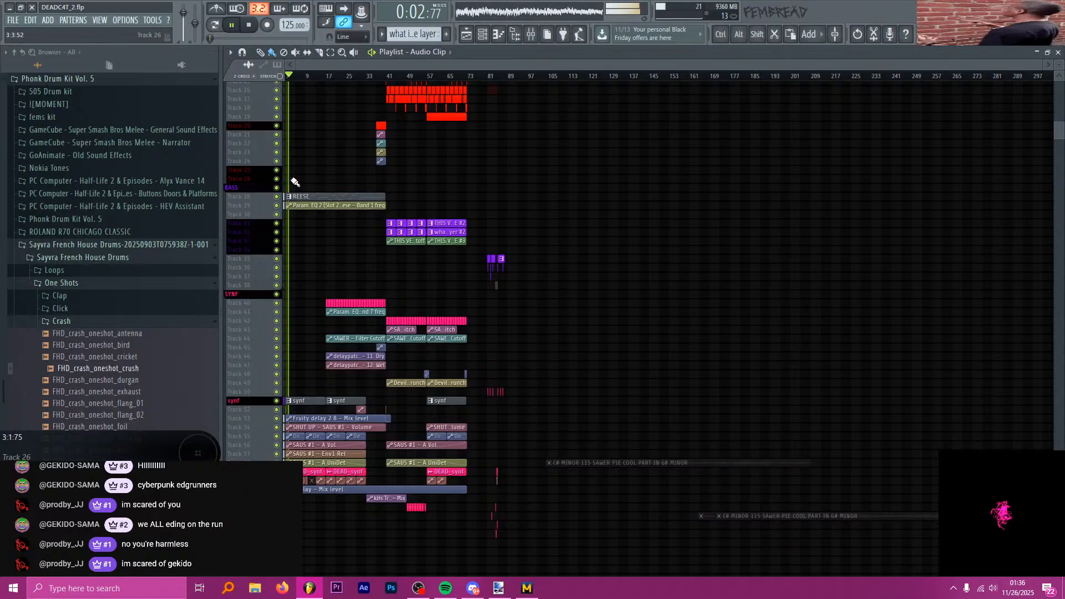
pyautogui.keyDown('ctrl'); pyautogui.scroll(6, 294, 181); pyautogui.keyUp('ctrl')
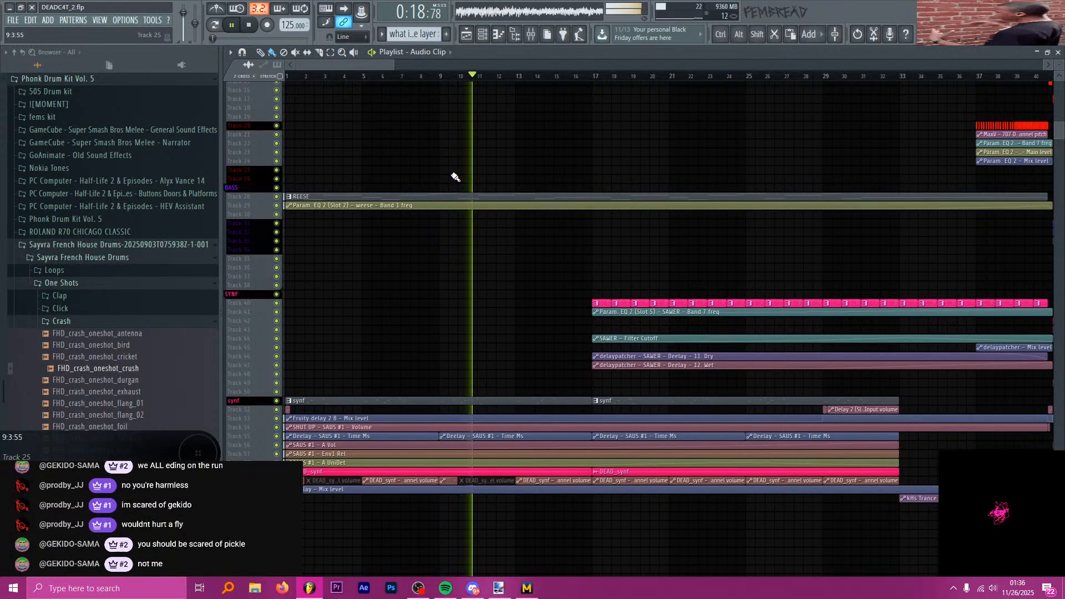
pyautogui.scroll(-4, 469, 230)
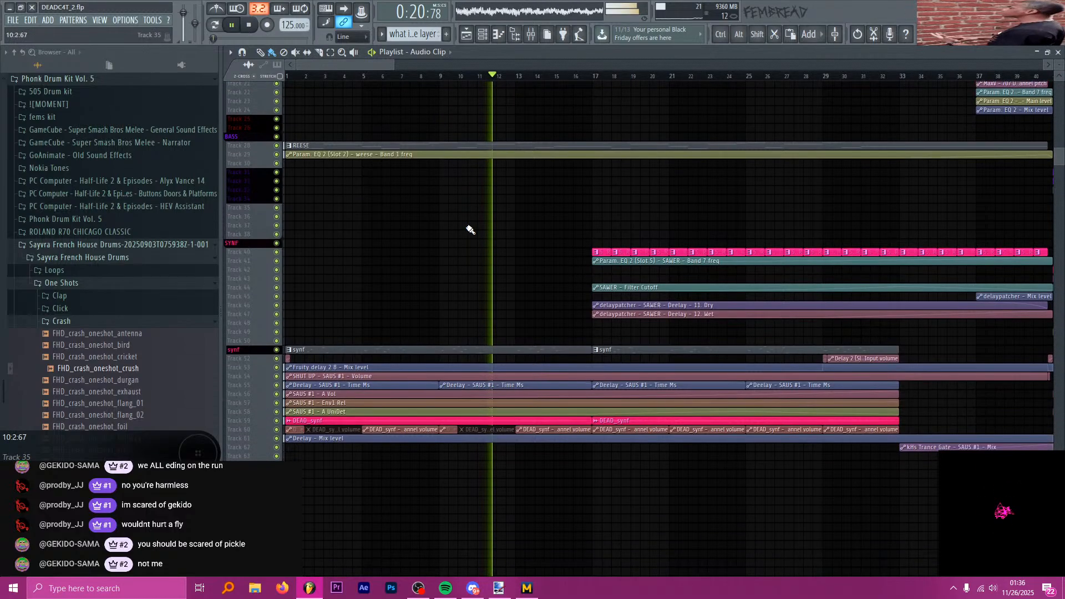
pyautogui.keyDown('ctrl'); pyautogui.scroll(2, 582, 274); pyautogui.keyUp('ctrl')
pyautogui.keyDown('alt'); pyautogui.scroll(2, 533, 271); pyautogui.keyUp('alt')
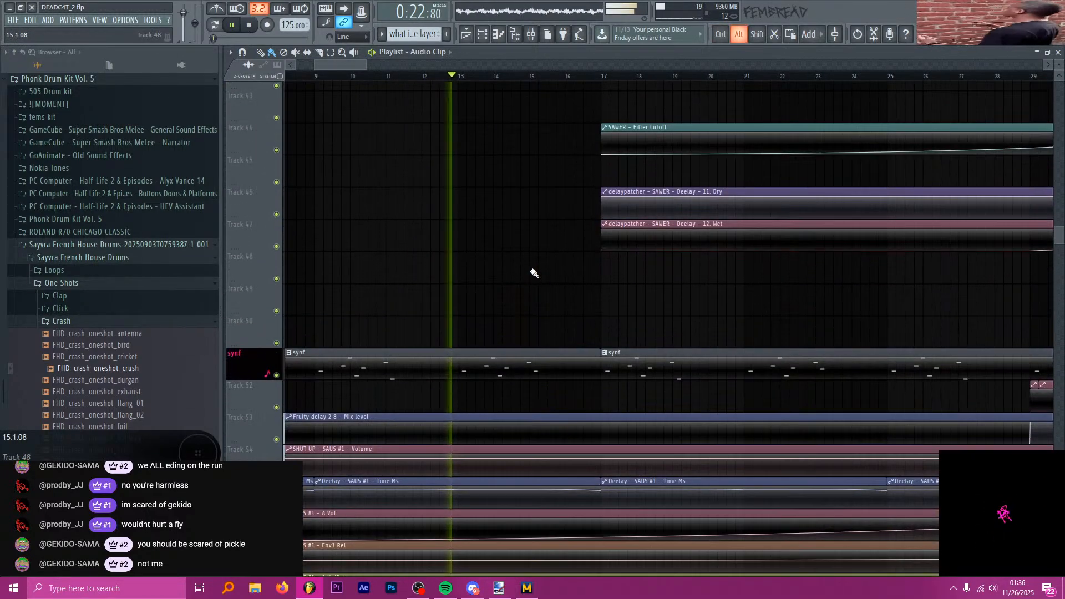
pyautogui.keyDown('alt'); pyautogui.scroll(2, 555, 284); pyautogui.keyUp('alt')
pyautogui.scroll(-2, 566, 222)
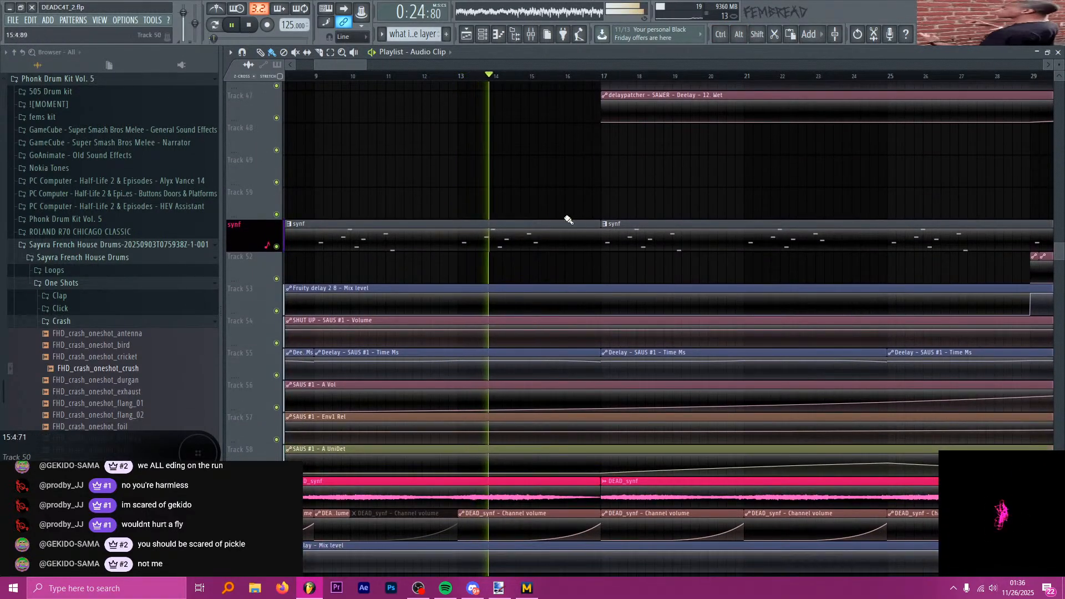
# - Follow the playback through the synf pattern and its automation clips from bar 13, and look over the bass and drum tracks before bar 41
pyautogui.keyDown('ctrl'); pyautogui.scroll(-3, 554, 167); pyautogui.keyUp('ctrl')
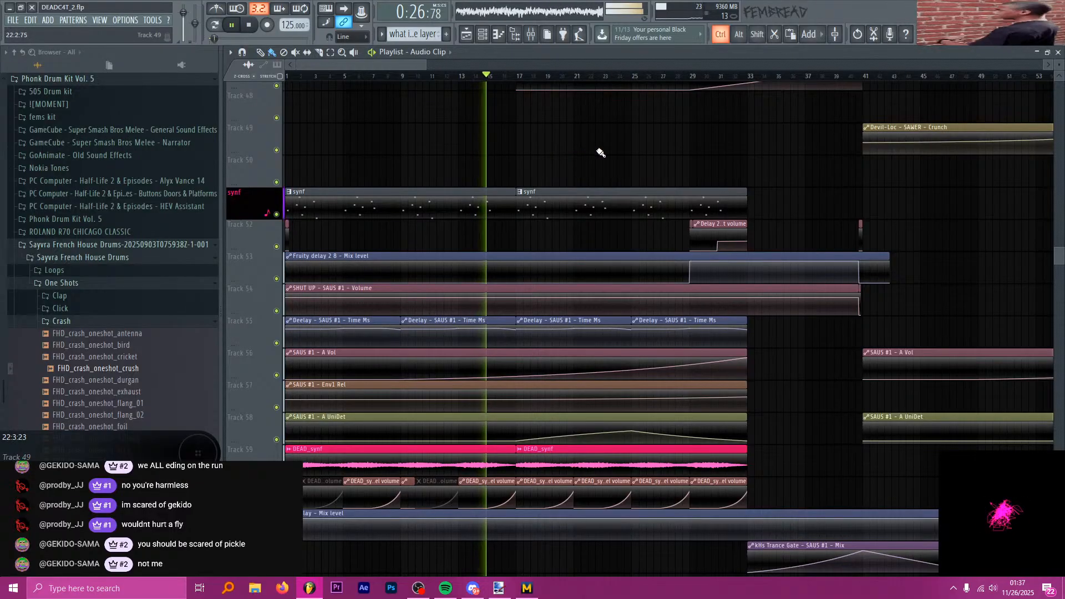
pyautogui.keyDown('ctrl'); pyautogui.scroll(1, 611, 157); pyautogui.keyUp('ctrl')
pyautogui.keyDown('ctrl'); pyautogui.scroll(1, 697, 162); pyautogui.keyUp('ctrl')
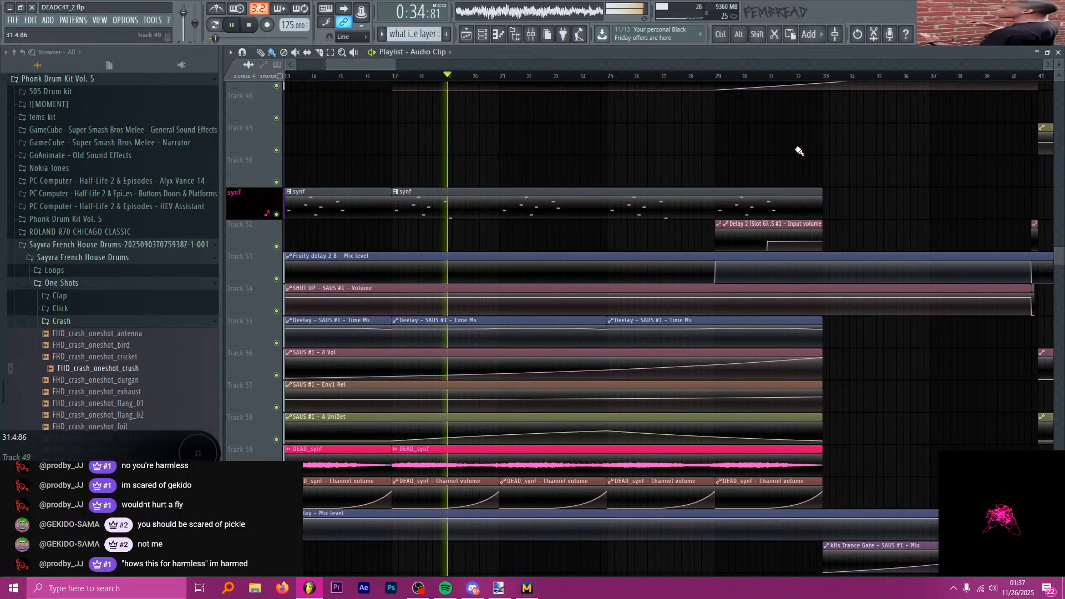
pyautogui.scroll(2, 774, 128)
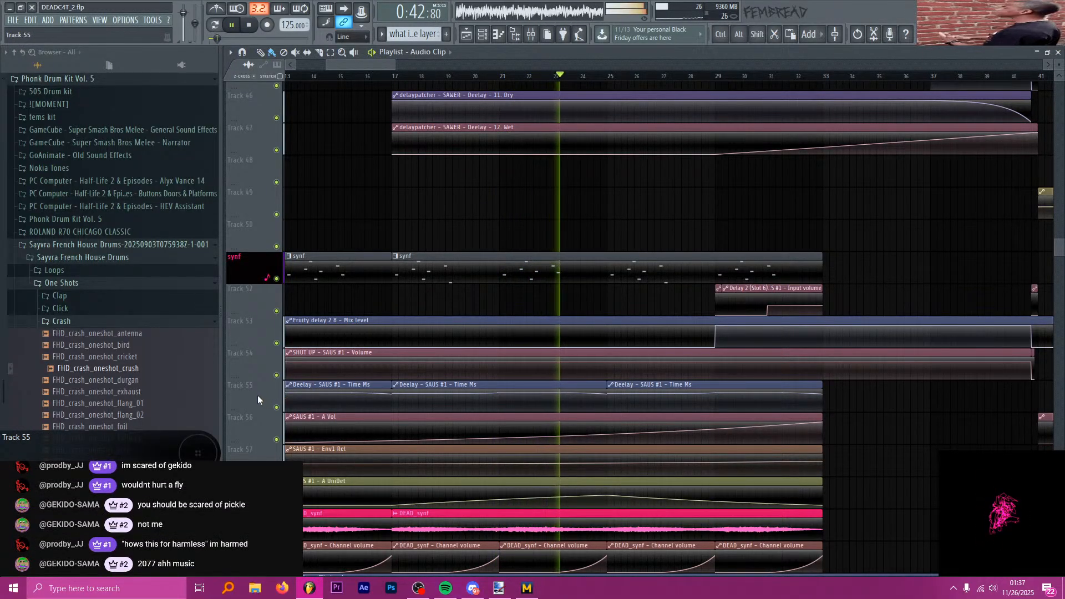
pyautogui.scroll(-3, 411, 211)
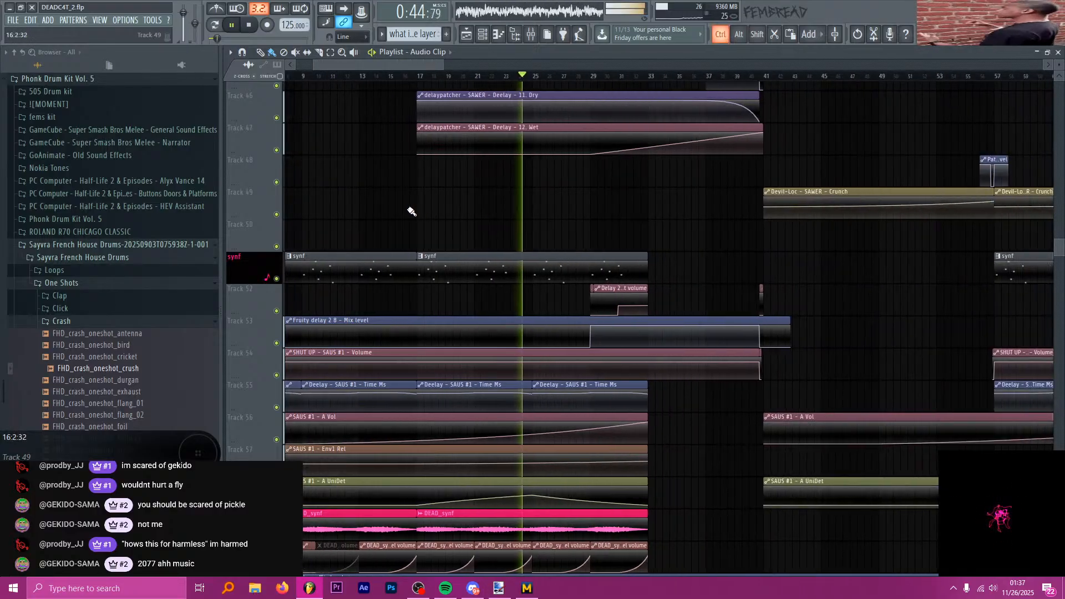
pyautogui.scroll(4, 588, 197)
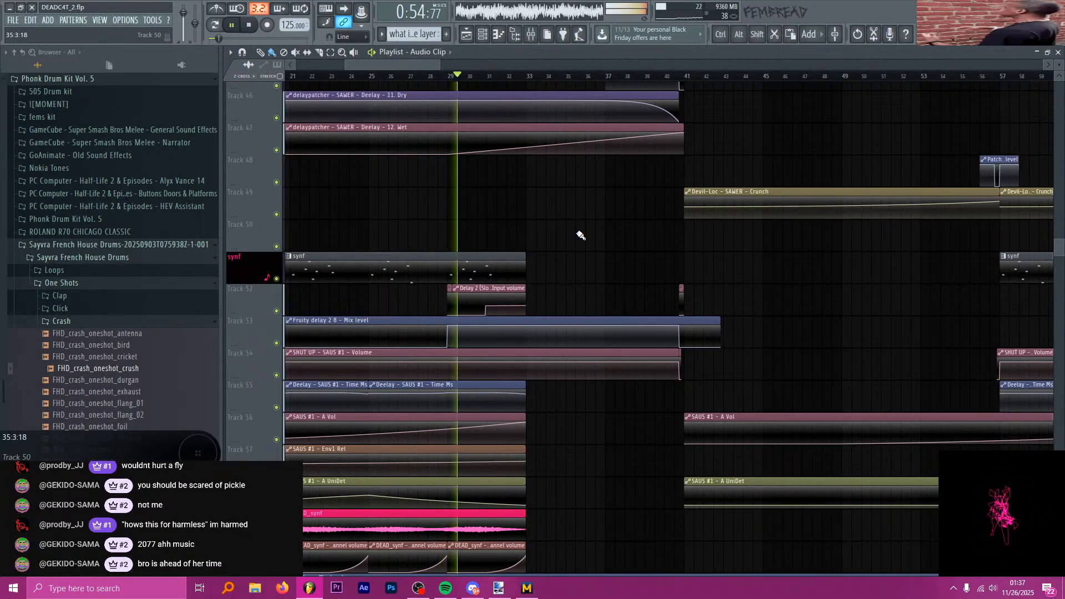
pyautogui.scroll(1, 580, 236)
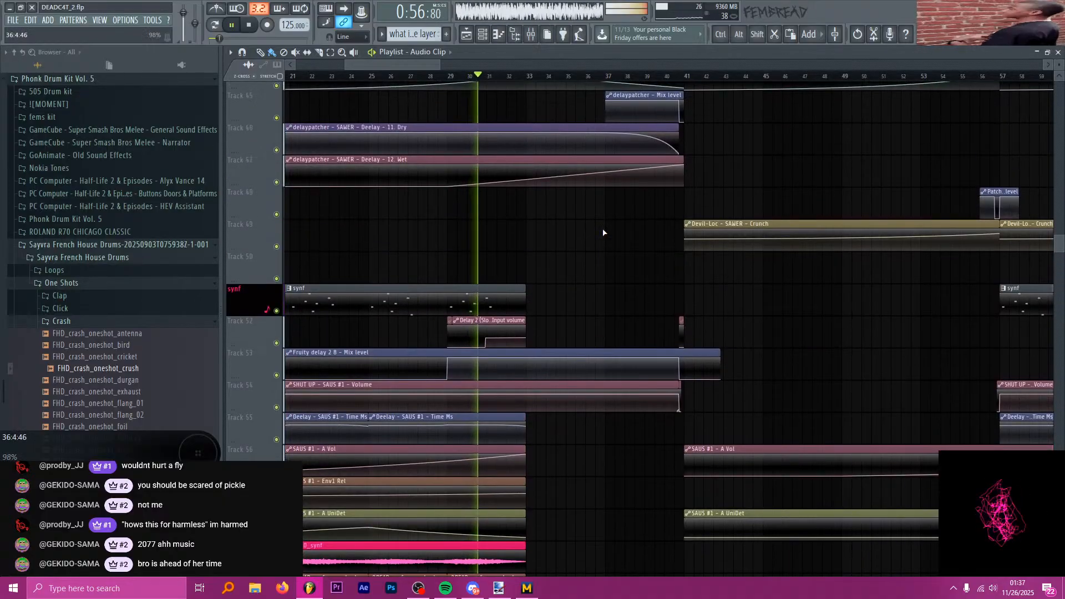
pyautogui.scroll(-5, 589, 231)
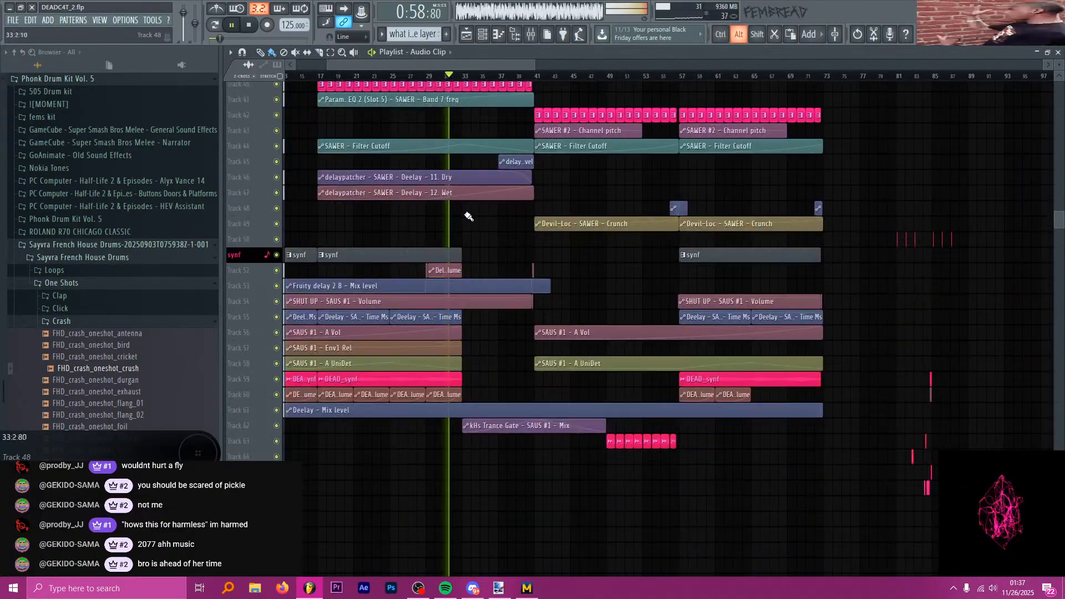
pyautogui.scroll(8, 564, 221)
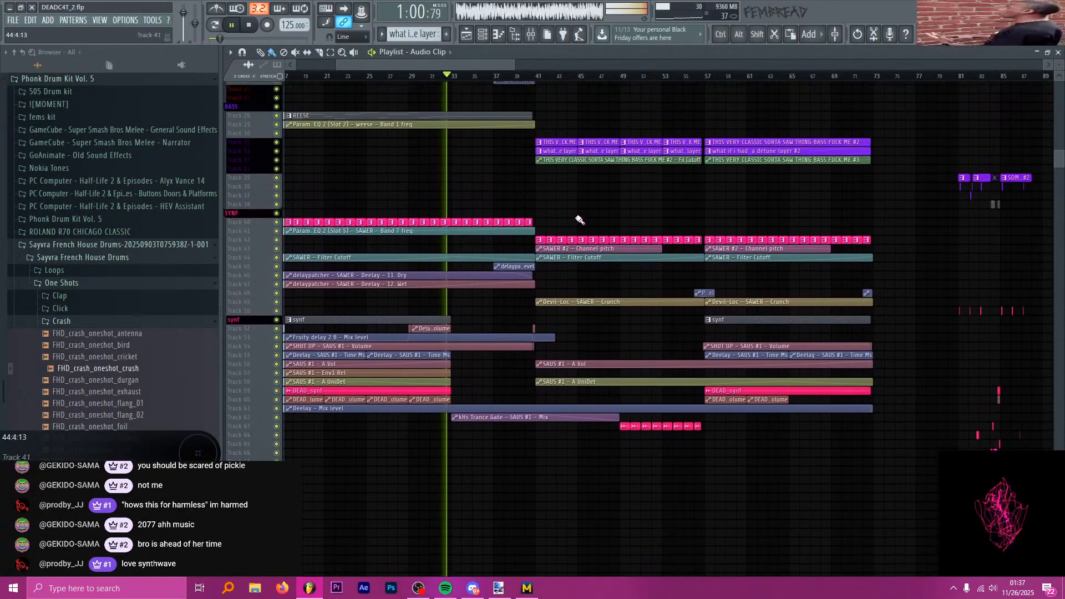
pyautogui.scroll(7, 580, 220)
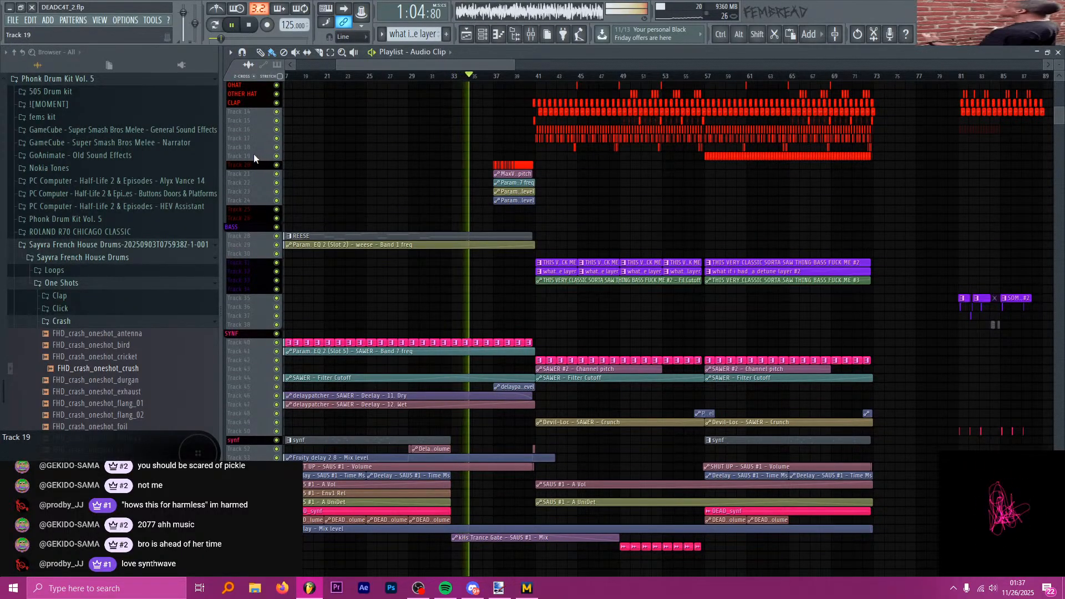
# - Write a note beginning "i have to address the clip" in Track 19's name field, and clear the field again
pyautogui.press('F2')
pyautogui.write('i have t')
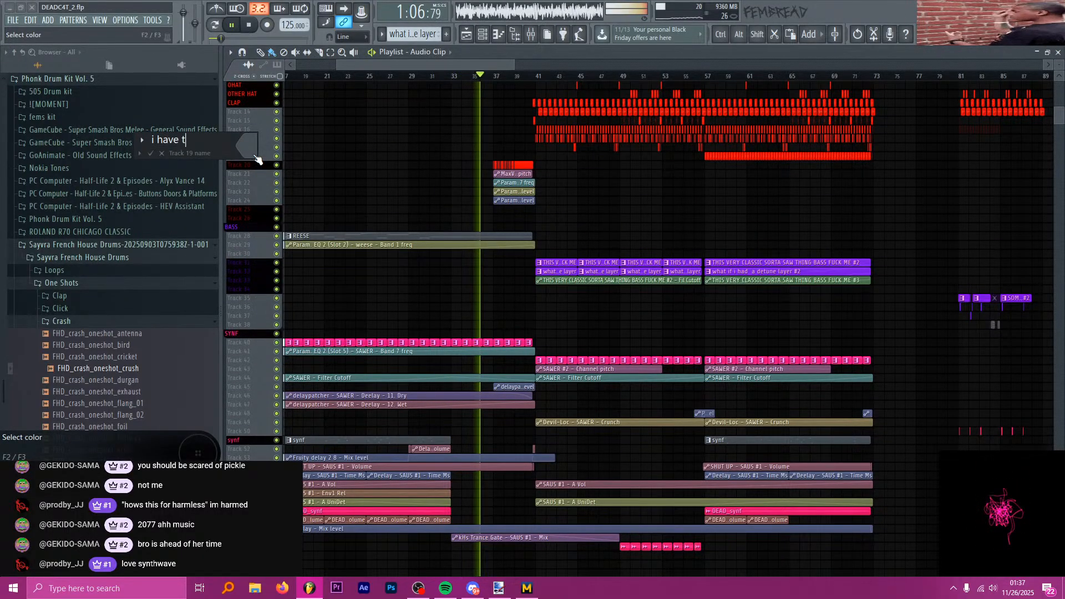
pyautogui.write('o address the clip')
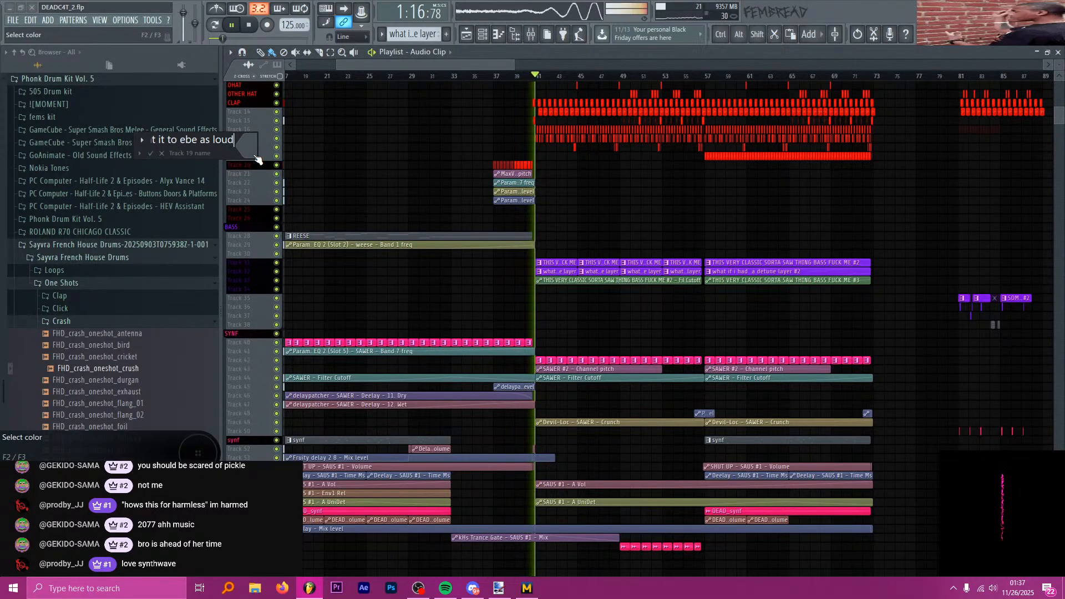
pyautogui.hotkey('ctrl', 'a')
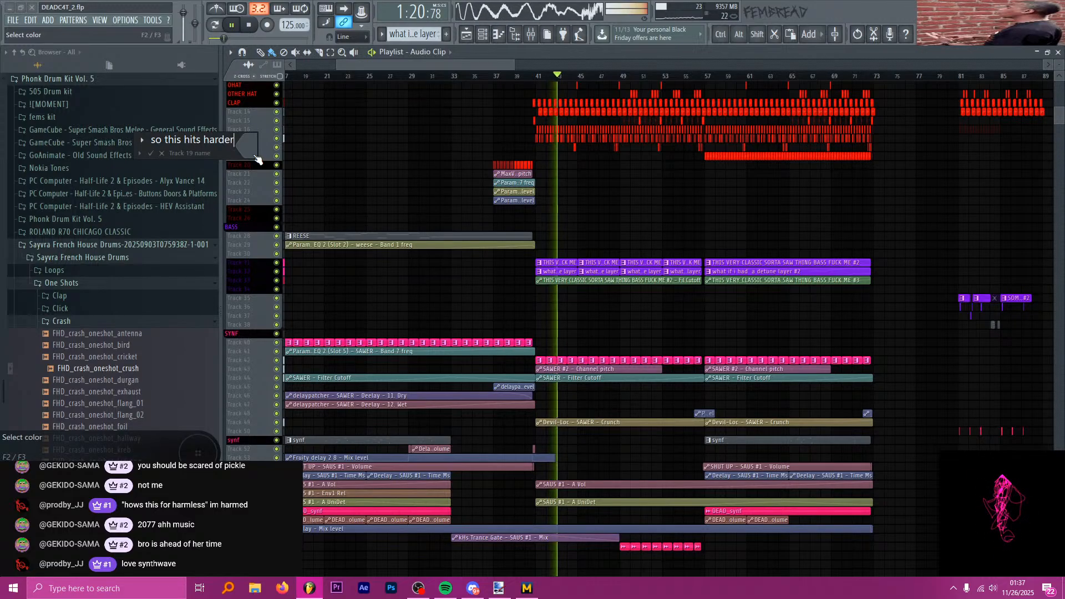
pyautogui.hotkey('ctrl', 'a')
pyautogui.press('BackSpace')
pyautogui.press('Return')
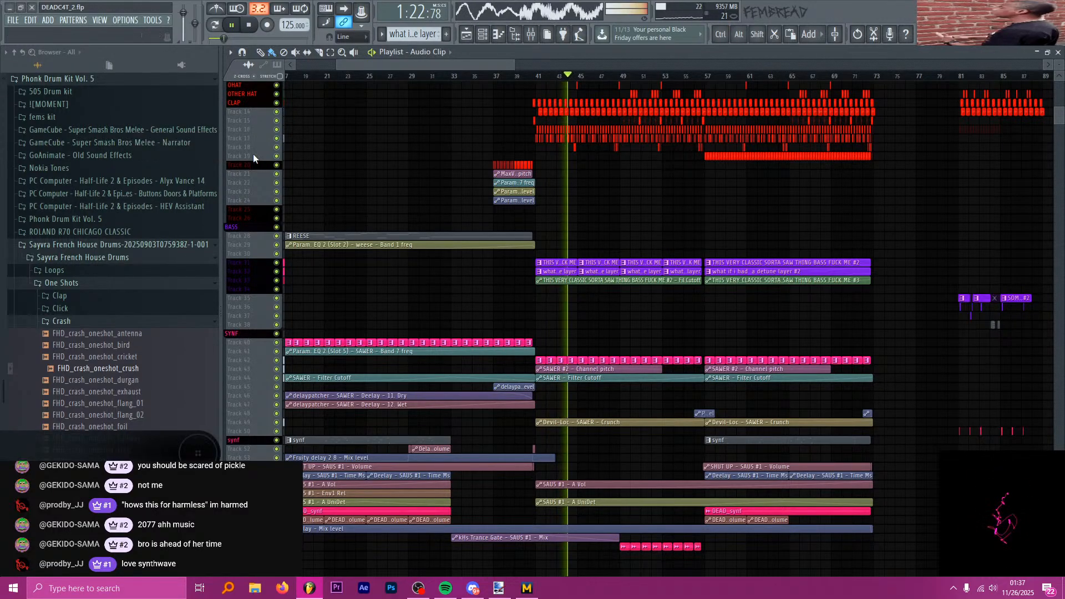
# - Inspect the two bass layers and their filter cutoff automation across bars 41 to 73 during playback
pyautogui.scroll(3, 621, 250)
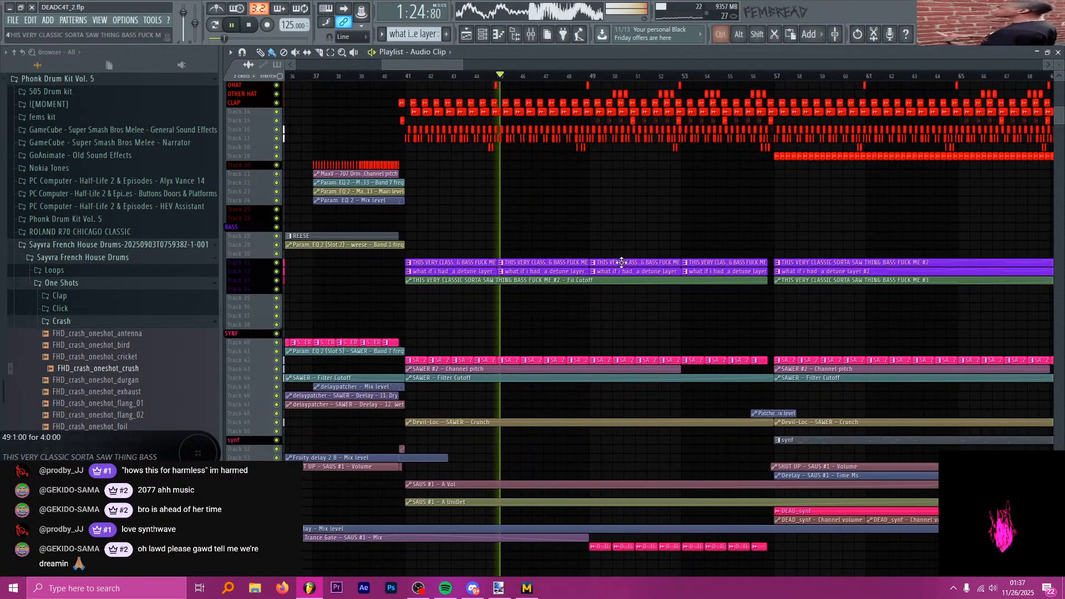
pyautogui.scroll(-1, 622, 250)
pyautogui.scroll(-2, 621, 250)
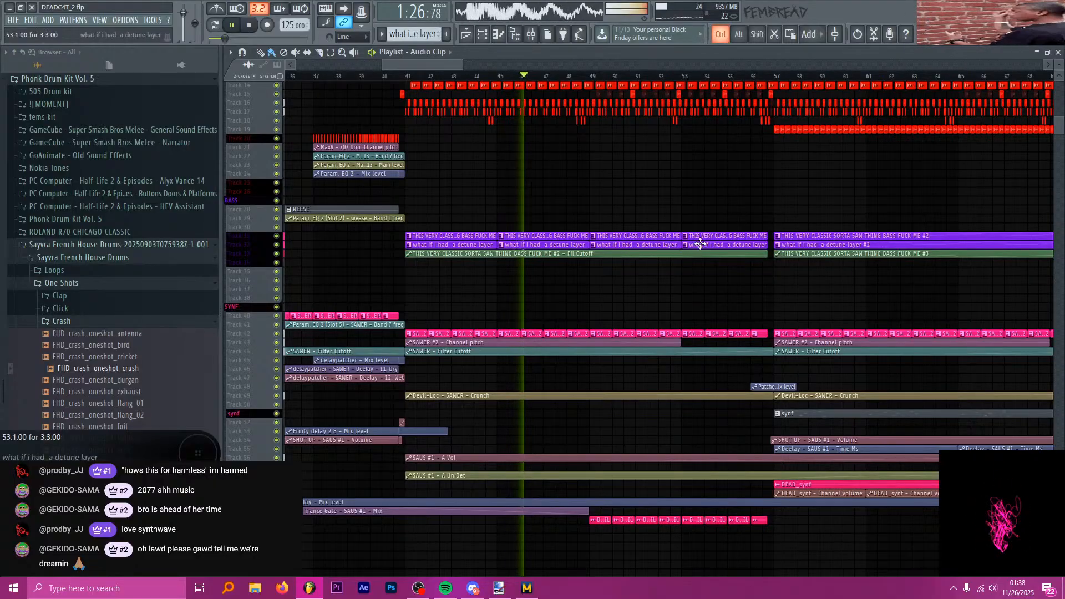
pyautogui.scroll(2, 595, 233)
pyautogui.scroll(-4, 572, 222)
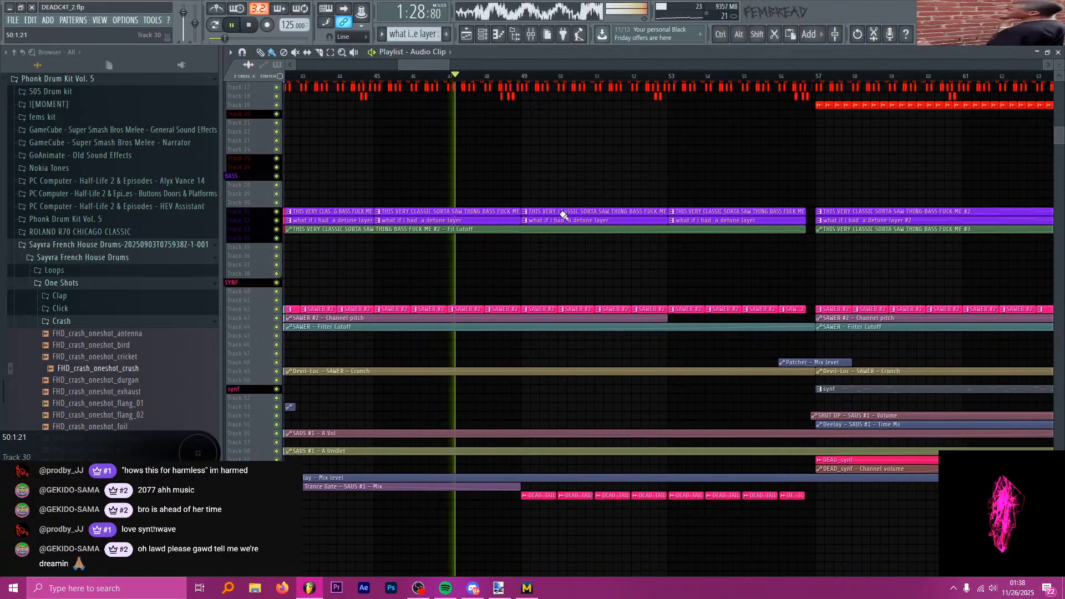
pyautogui.scroll(-3, 523, 185)
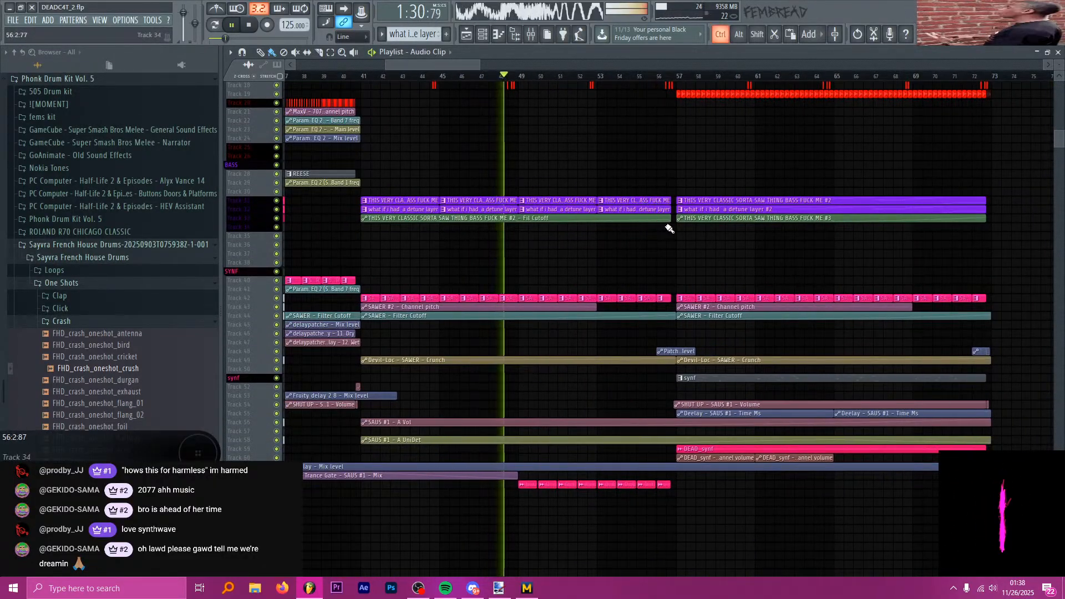
pyautogui.scroll(2, 669, 228)
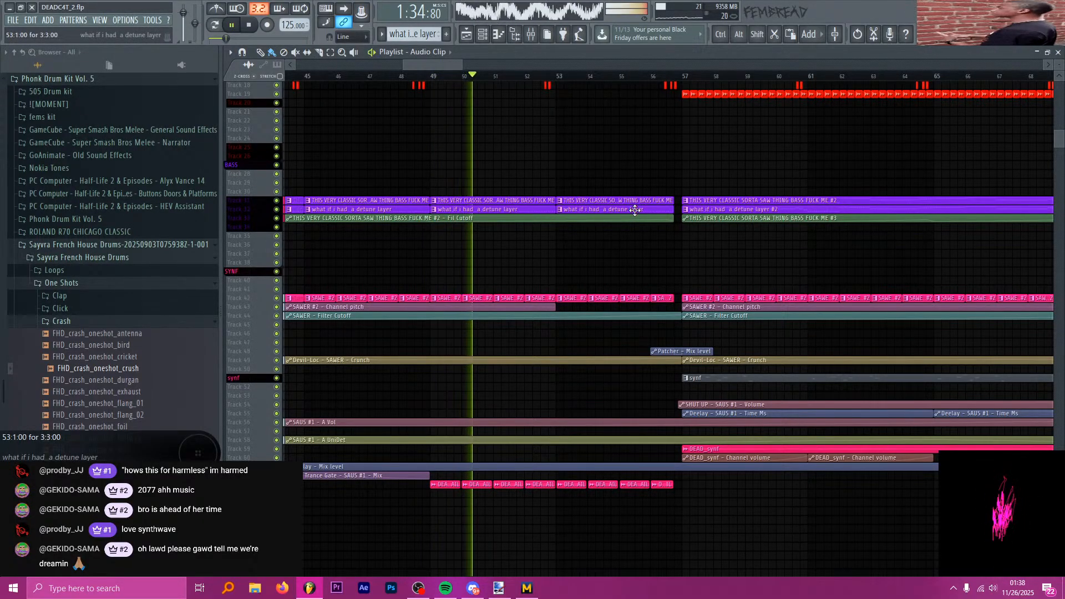
# - Examine the drum clips around the bar 57 transition, and the synth and vocal tracks that follow it
pyautogui.scroll(4, 638, 213)
pyautogui.scroll(5, 641, 214)
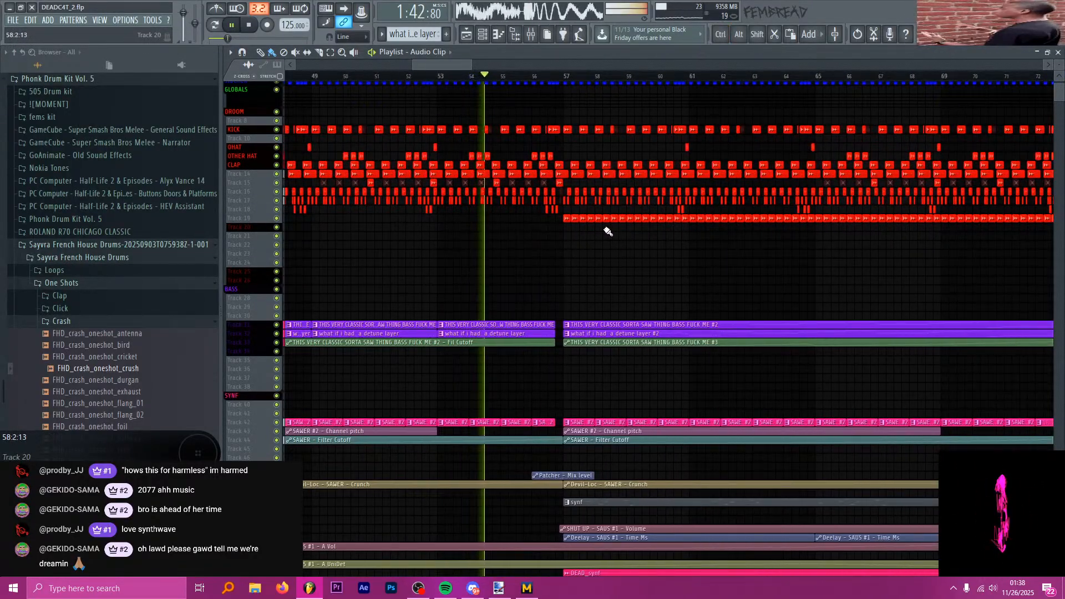
pyautogui.scroll(-2, 621, 220)
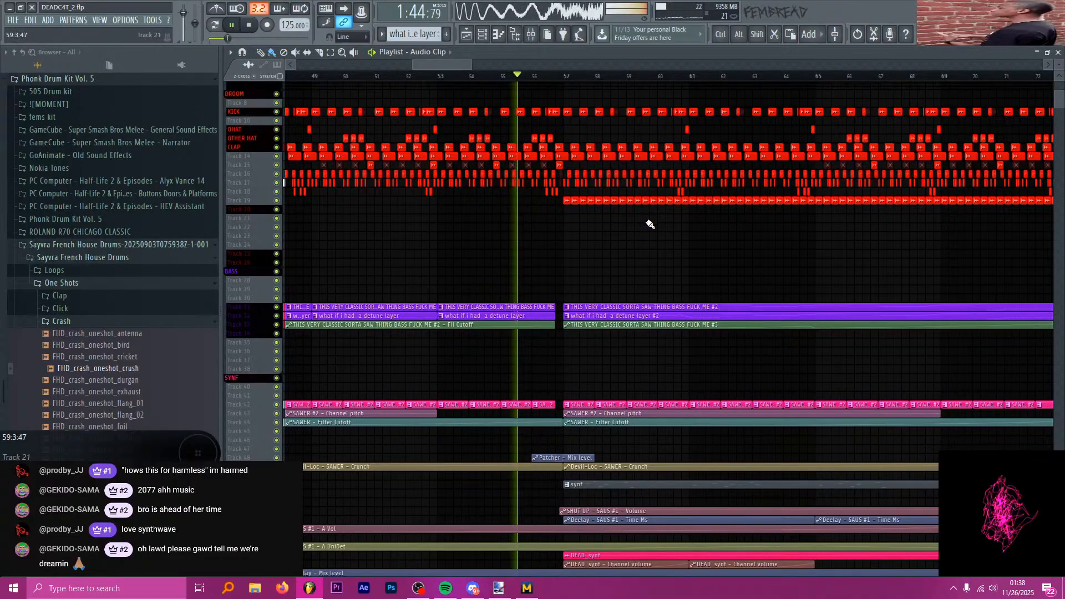
pyautogui.scroll(-2, 627, 225)
pyautogui.scroll(2, 666, 225)
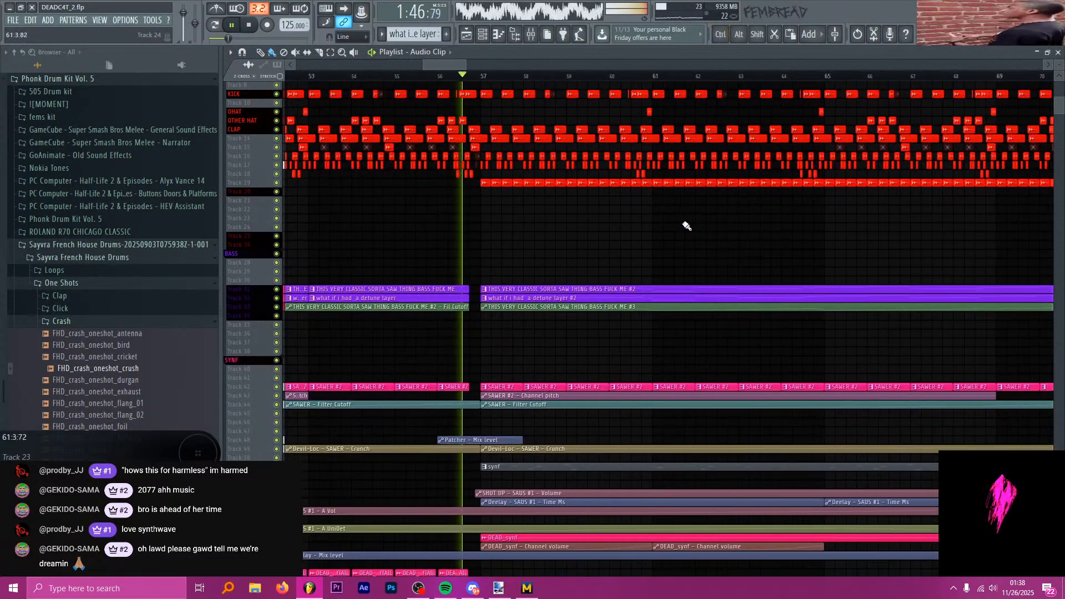
pyautogui.scroll(1, 688, 226)
pyautogui.scroll(-15, 618, 217)
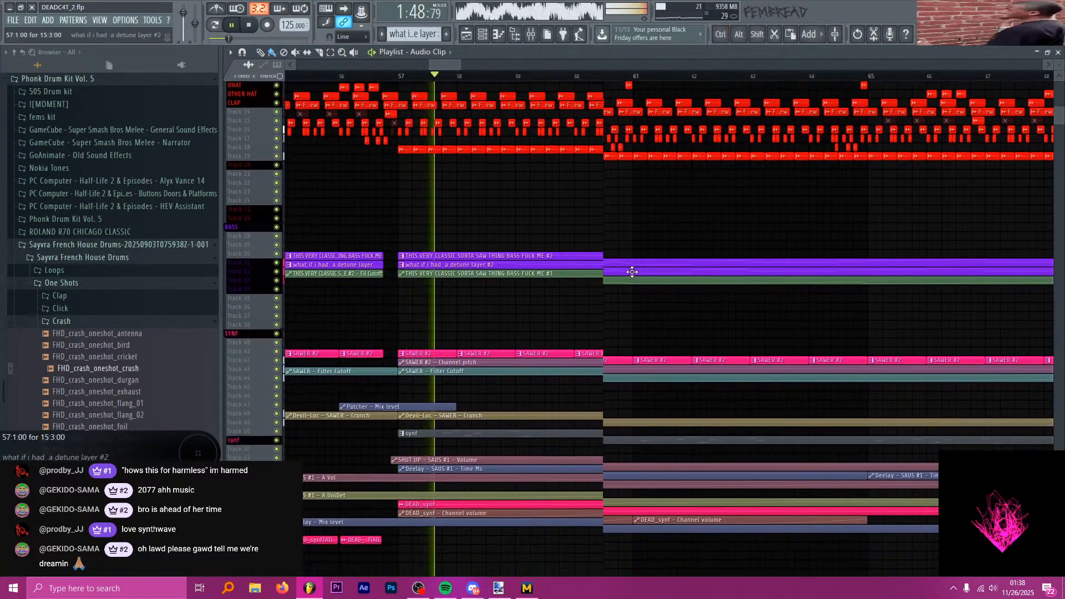
pyautogui.scroll(-2, 636, 289)
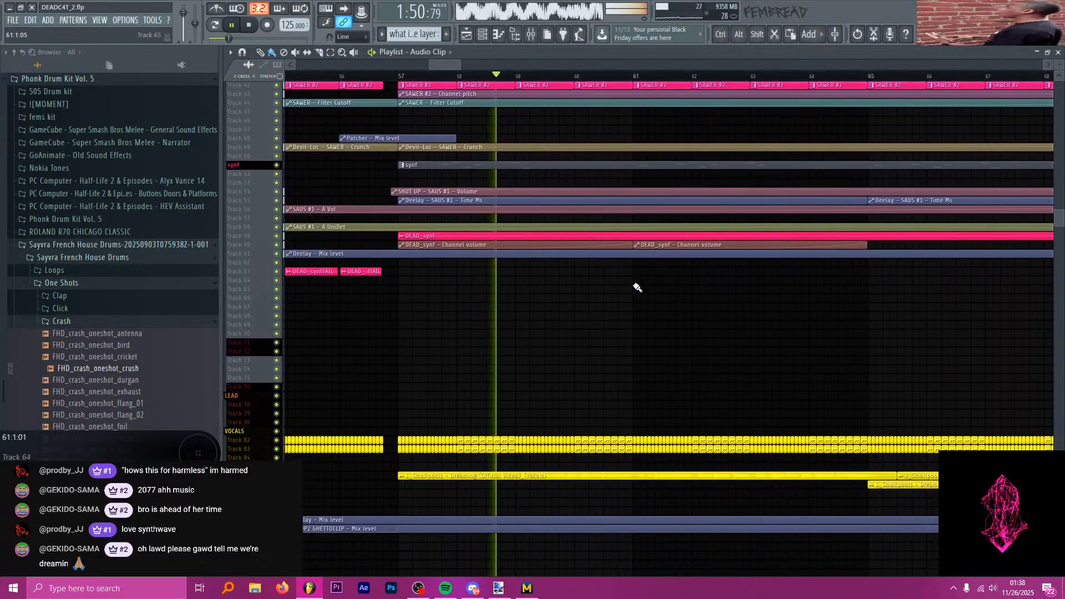
pyautogui.scroll(12, 799, 301)
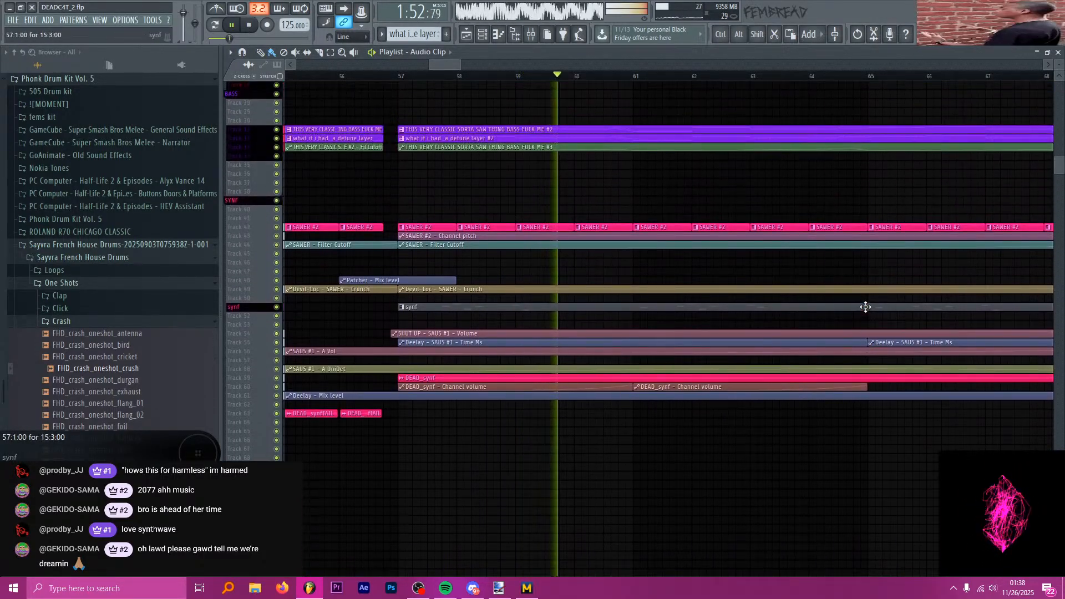
pyautogui.scroll(10, 863, 304)
# - Follow the drum, bass and synth tracks through the section from bar 57 to its end at bar 73
pyautogui.keyDown('ctrl'); pyautogui.scroll(-5, 734, 271); pyautogui.keyUp('ctrl')
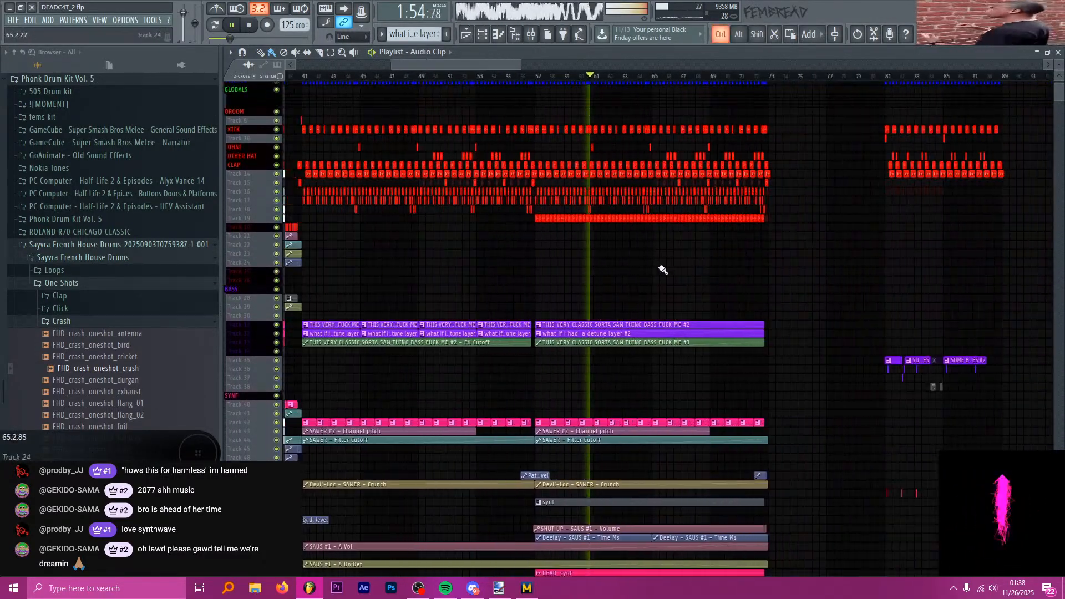
pyautogui.keyDown('ctrl'); pyautogui.scroll(2, 614, 266); pyautogui.keyUp('ctrl')
pyautogui.scroll(1, 599, 280)
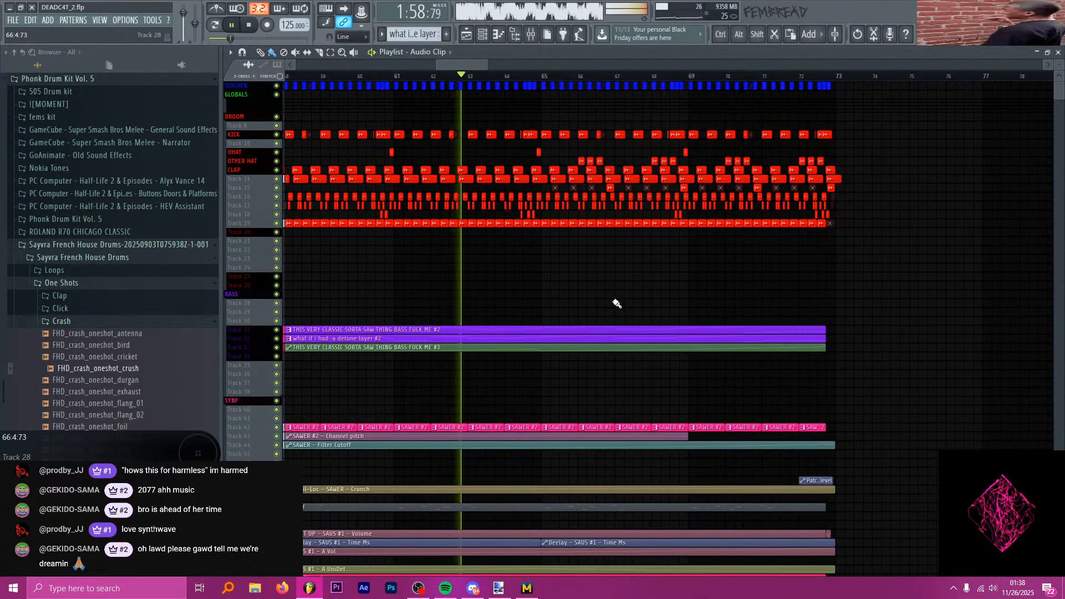
pyautogui.scroll(-1, 624, 289)
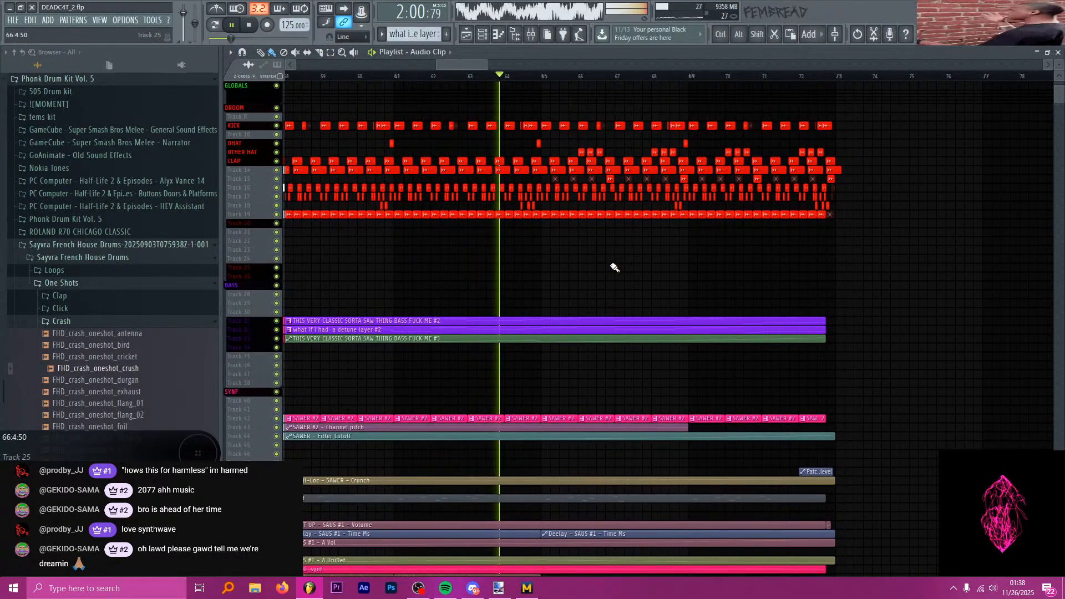
pyautogui.scroll(-1, 621, 268)
pyautogui.scroll(-5, 636, 255)
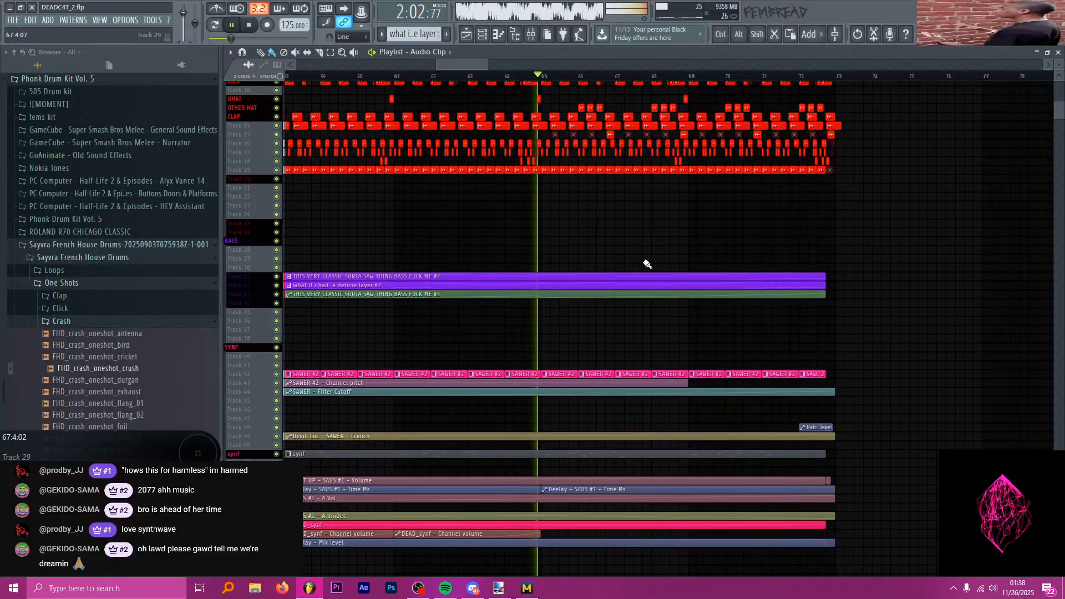
pyautogui.scroll(-3, 683, 272)
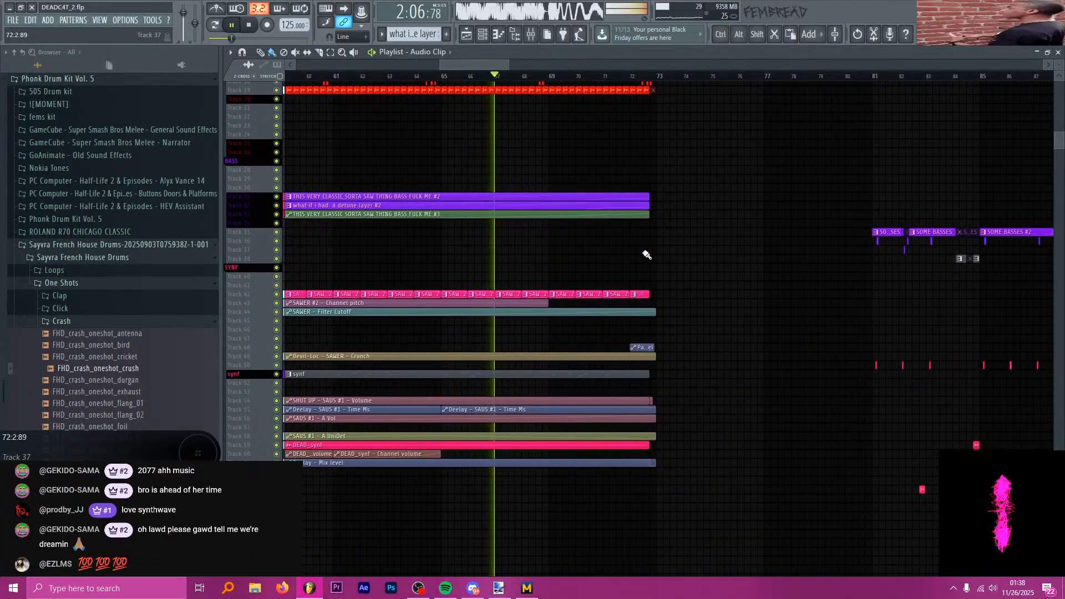
pyautogui.scroll(6, 647, 255)
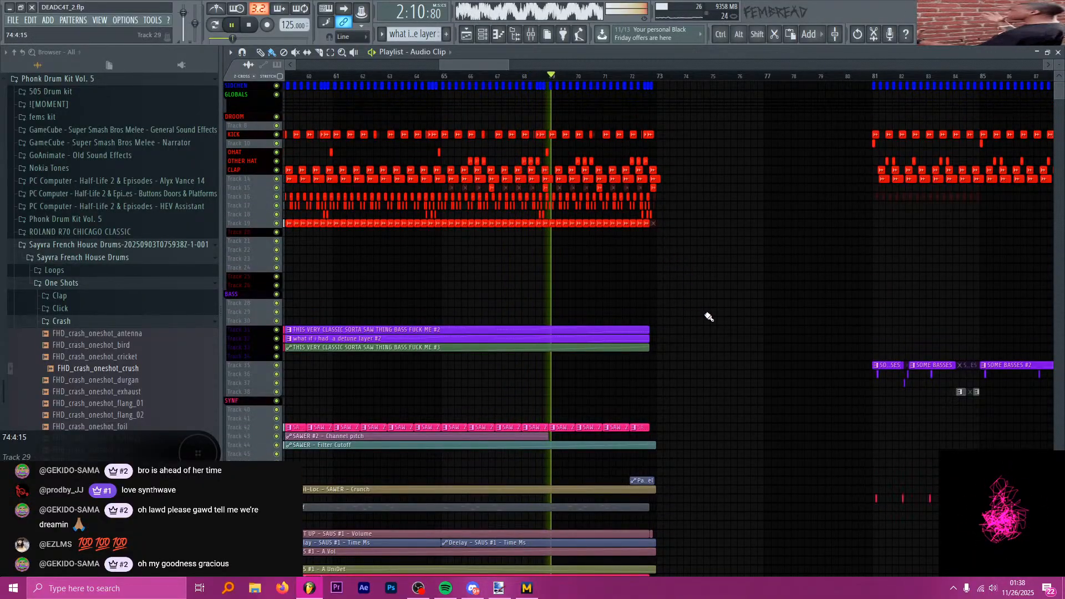
# - Check the synth and vocal clips up to the end of the section, and stop playback at bar 73
pyautogui.scroll(-3, 707, 314)
pyautogui.scroll(-10, 709, 316)
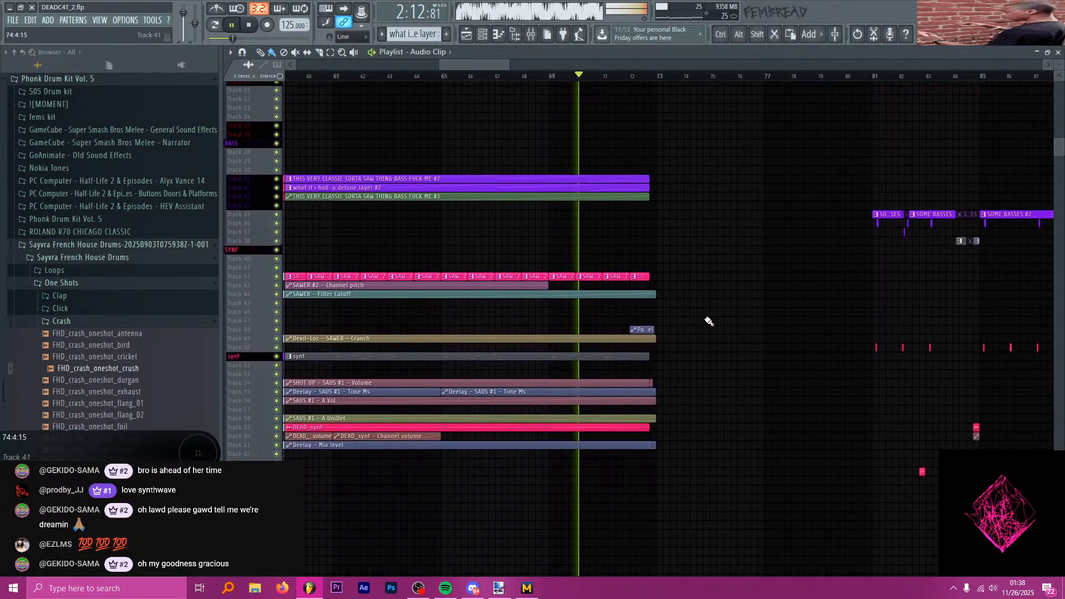
pyautogui.scroll(-5, 704, 321)
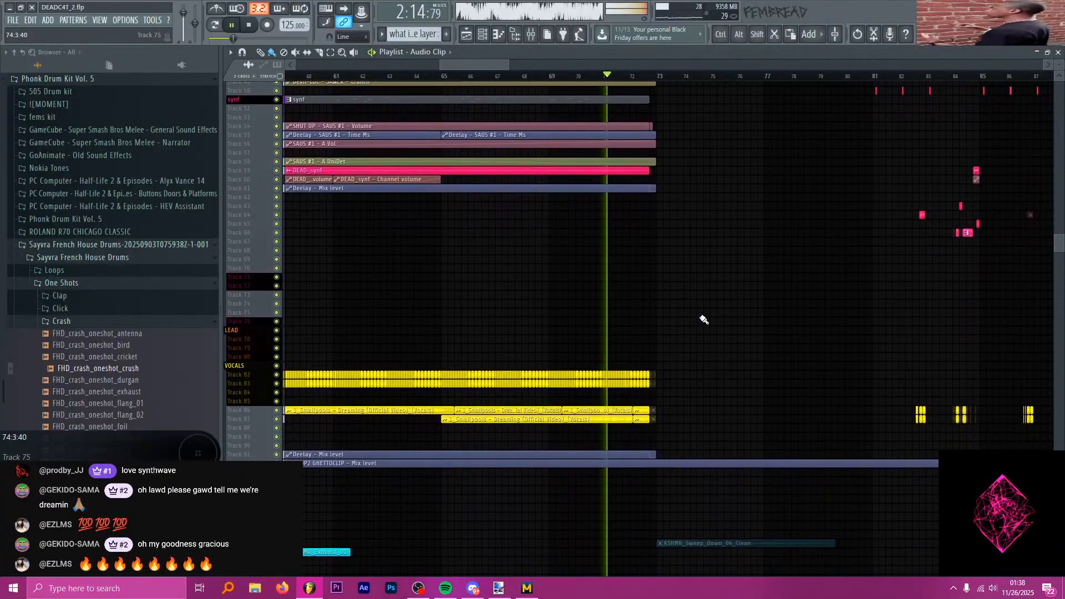
pyautogui.keyDown('ctrl'); pyautogui.scroll(3, 742, 308); pyautogui.keyUp('ctrl')
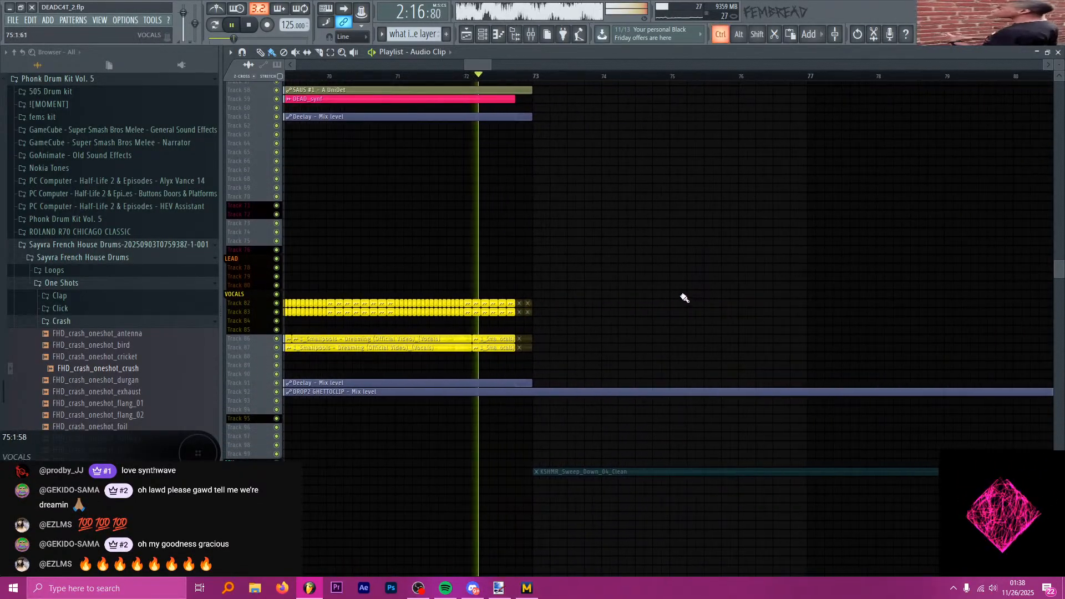
pyautogui.hotkey('alt', 'Tab')
pyautogui.hotkey('alt', 'Tab')
pyautogui.press('space')
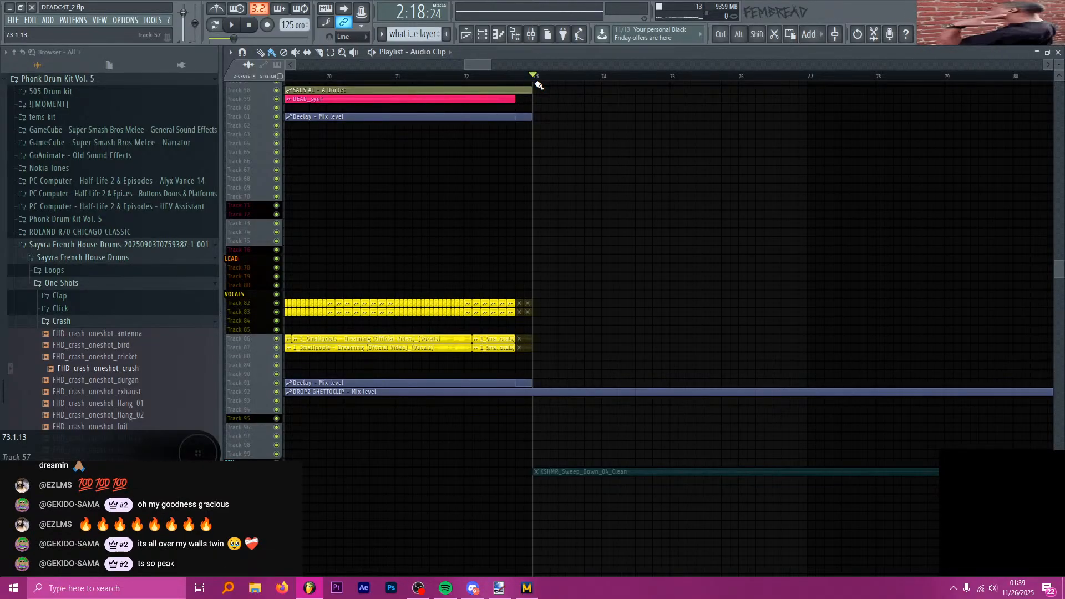
# - Survey the whole arrangement from the vocal tracks up to the drums, and place the playhead at bar 81
pyautogui.scroll(6, 594, 164)
pyautogui.scroll(-8, 591, 162)
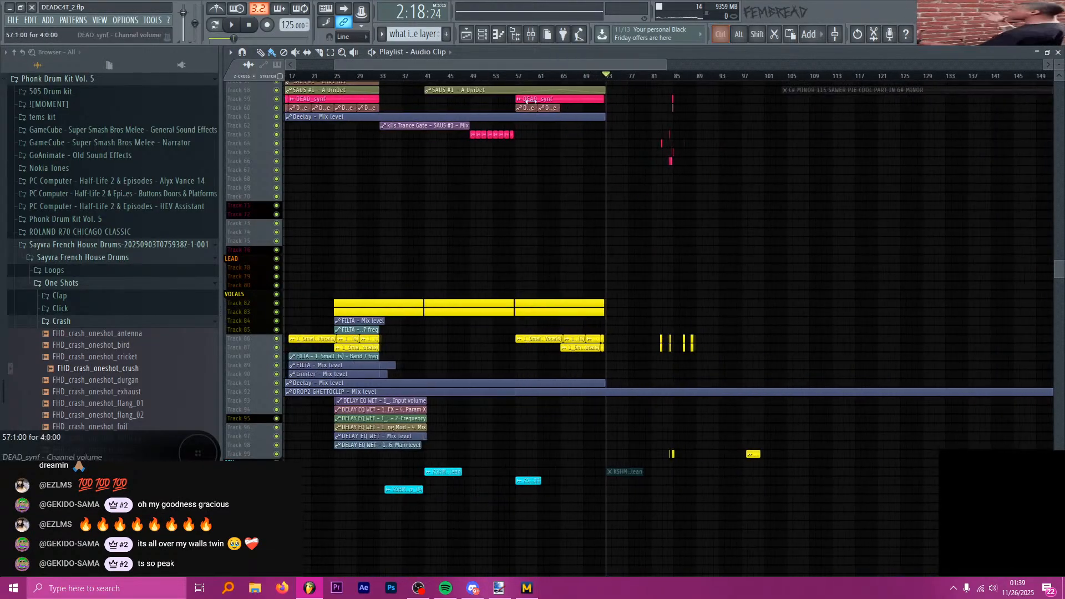
pyautogui.scroll(5, 589, 138)
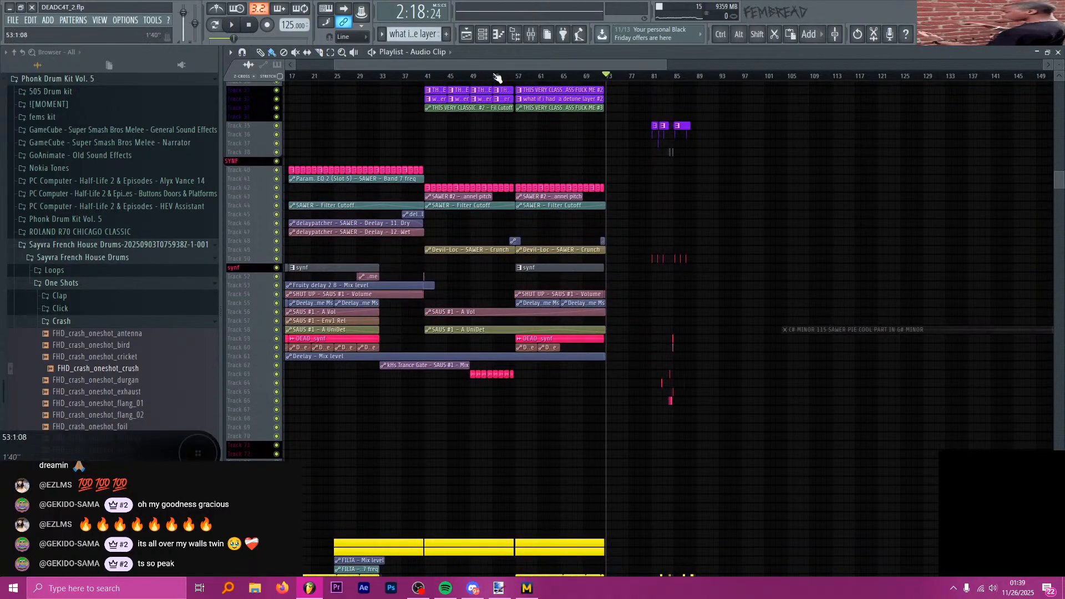
pyautogui.scroll(12, 578, 89)
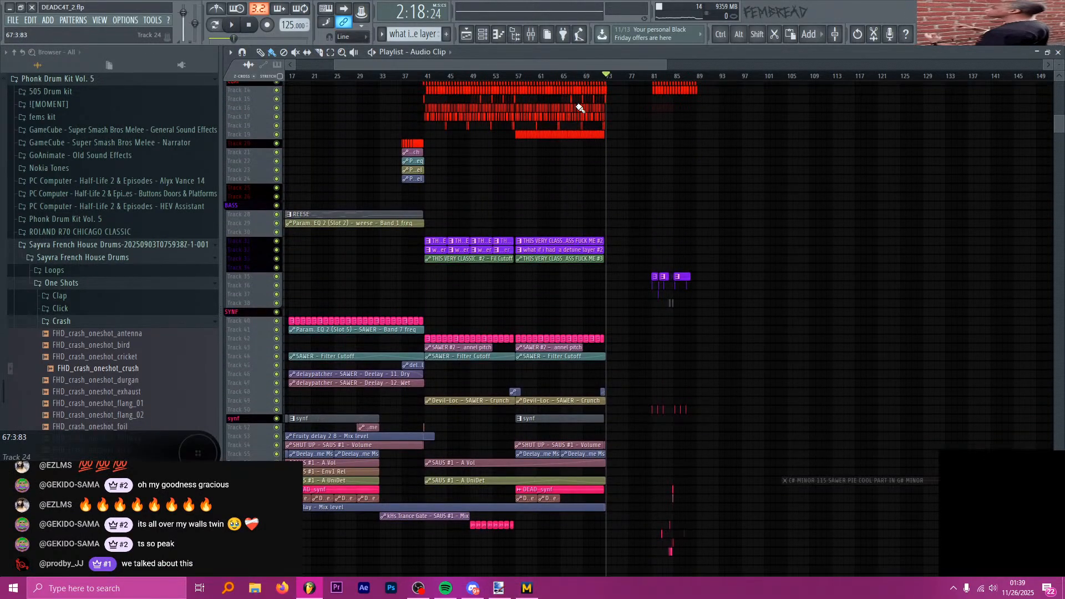
pyautogui.scroll(1, 617, 115)
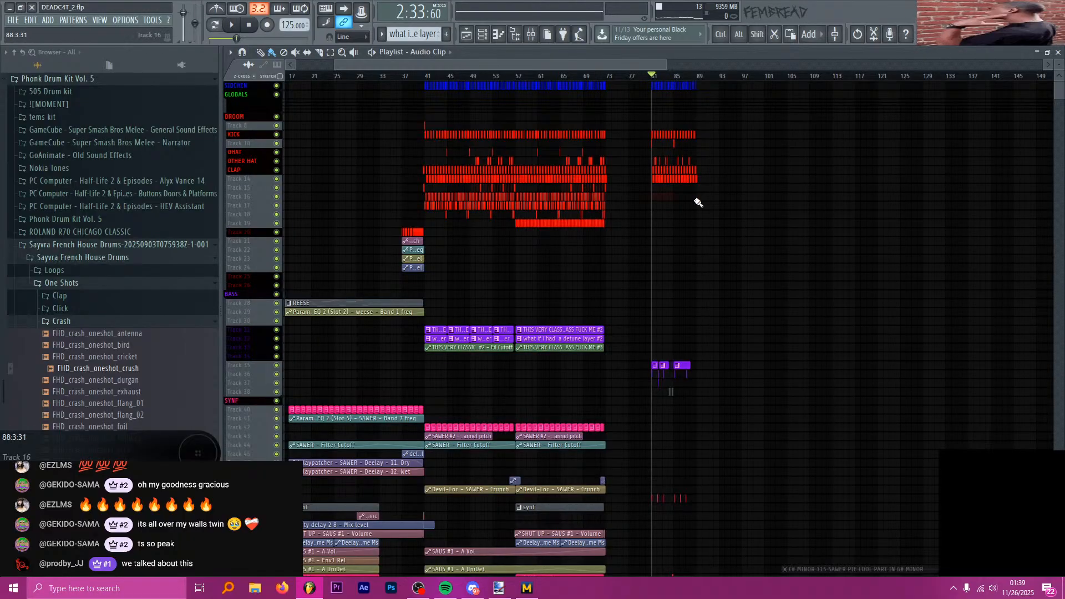
pyautogui.scroll(10, 614, 250)
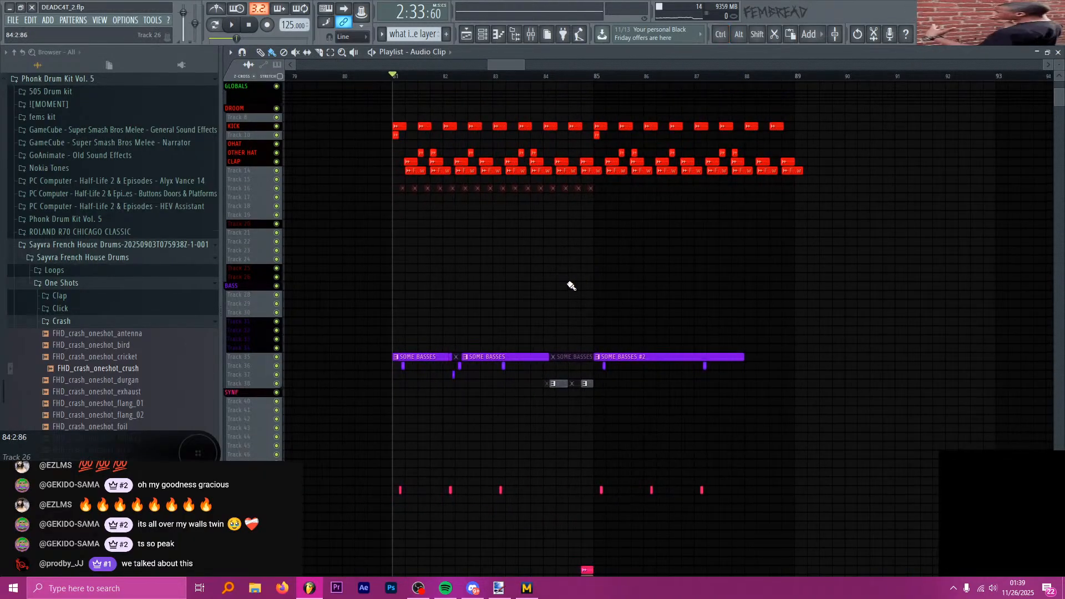
# - Examine the SOME BASSES clips and the short synth clips between bars 81 and 88 in detail
pyautogui.scroll(-5, 571, 285)
pyautogui.scroll(4, 554, 266)
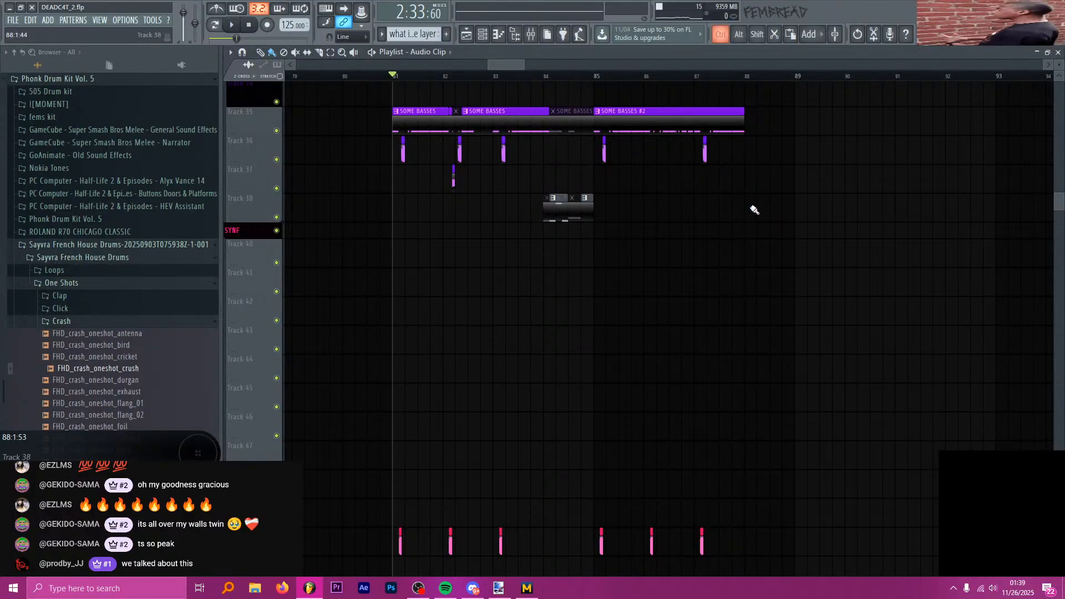
pyautogui.scroll(2, 755, 210)
pyautogui.scroll(-6, 653, 254)
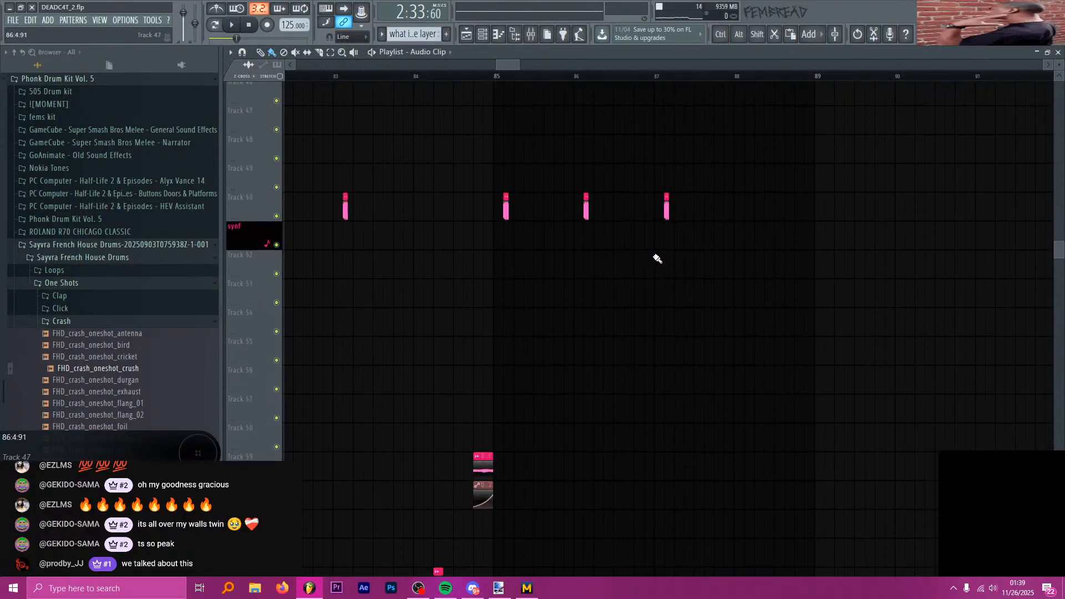
pyautogui.scroll(-3, 657, 258)
pyautogui.scroll(6, 493, 139)
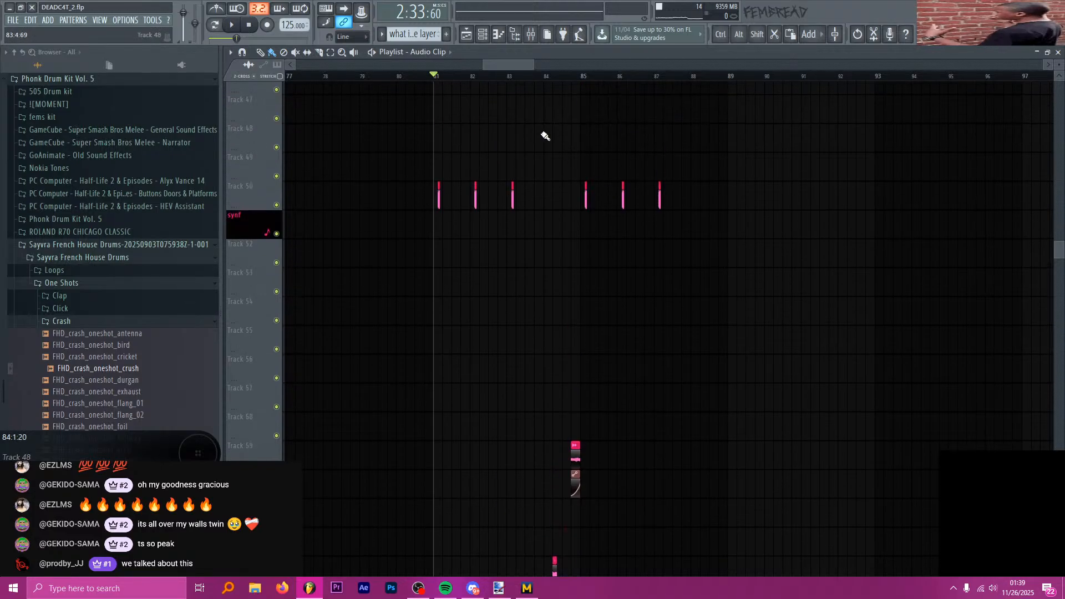
pyautogui.scroll(1, 585, 210)
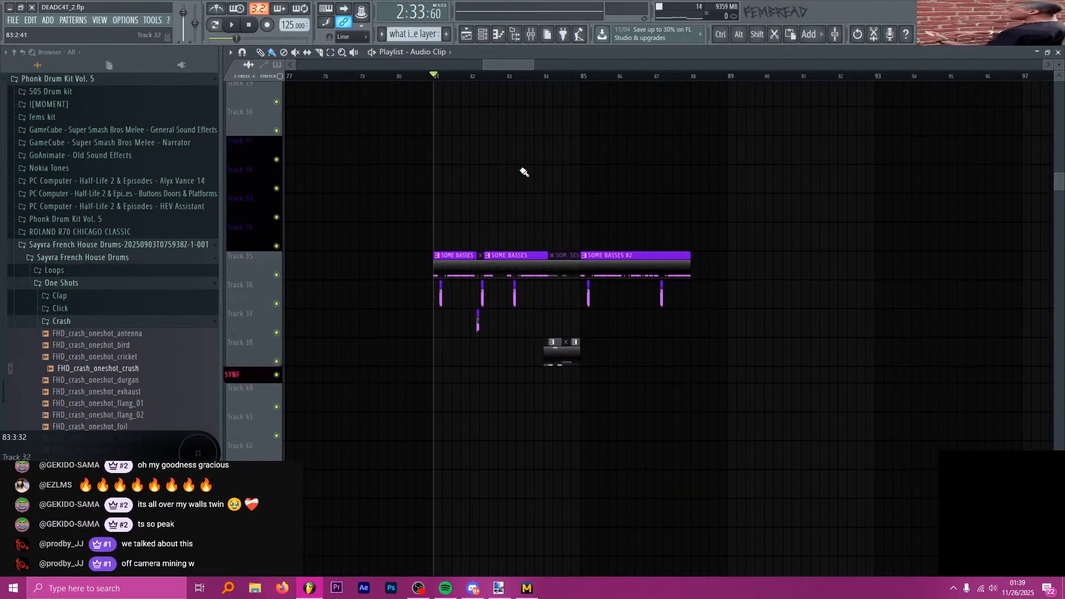
# - Look over the drum, bass and synth tracks together across the section from bar 81 to bar 89
pyautogui.scroll(-3, 504, 187)
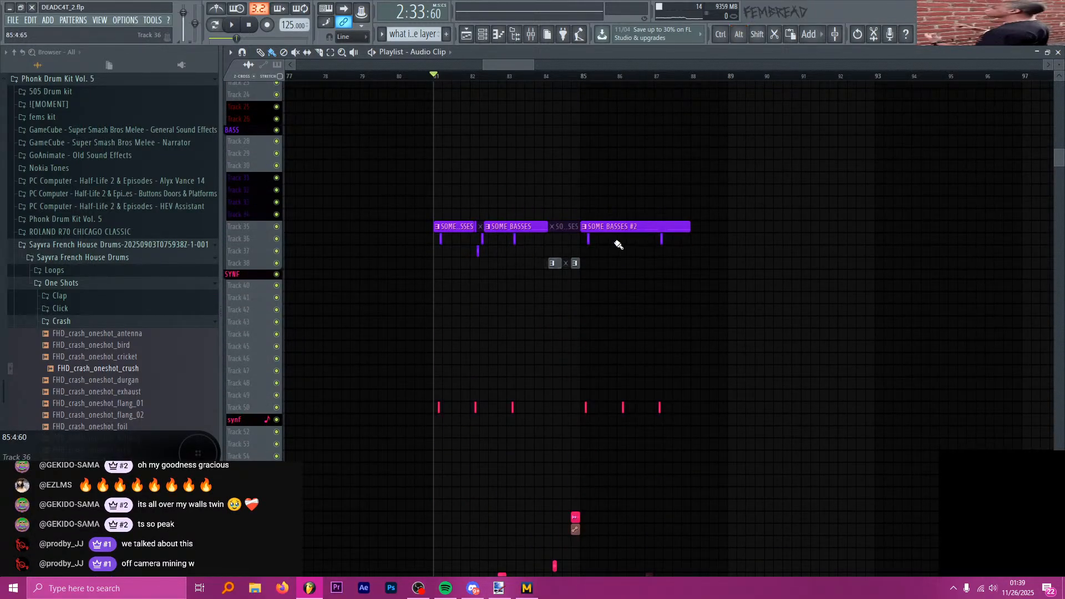
pyautogui.scroll(-1, 630, 305)
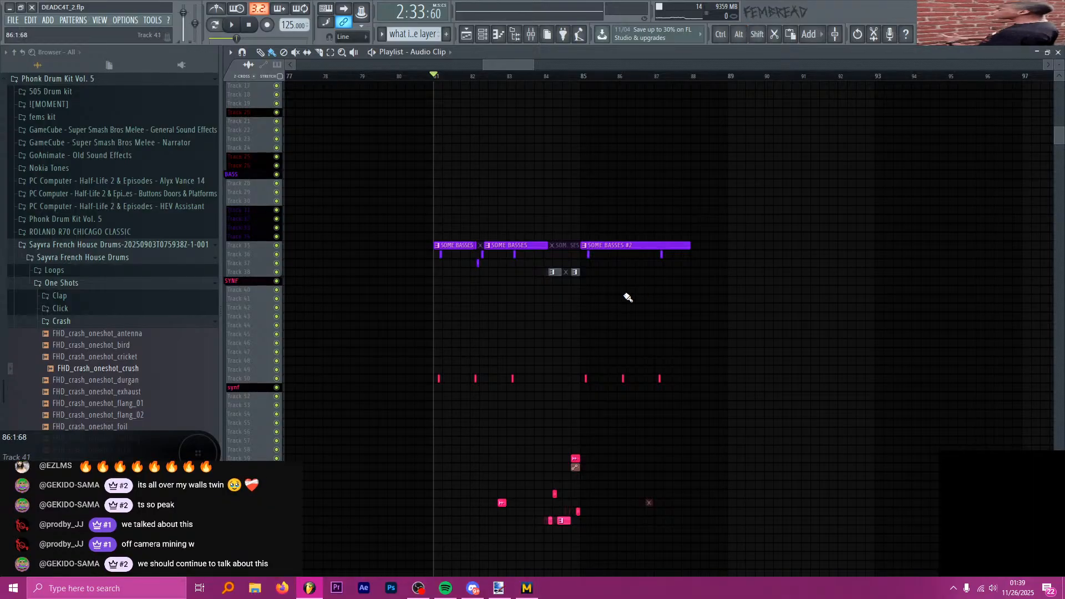
pyautogui.scroll(-1, 648, 292)
pyautogui.scroll(5, 665, 288)
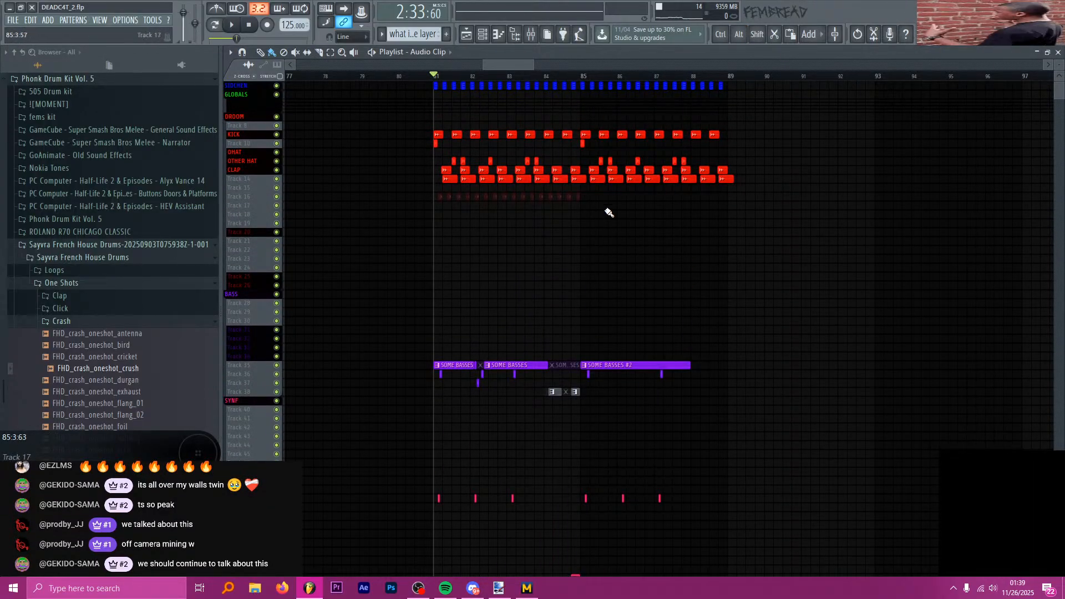
pyautogui.scroll(-2, 601, 174)
pyautogui.scroll(-3, 706, 205)
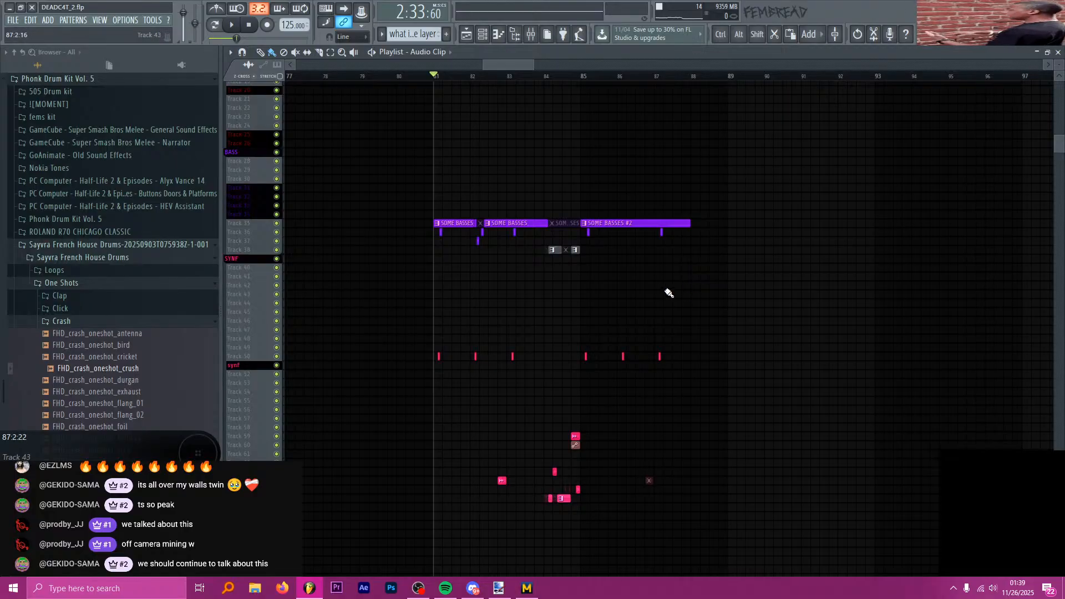
pyautogui.scroll(-4, 613, 209)
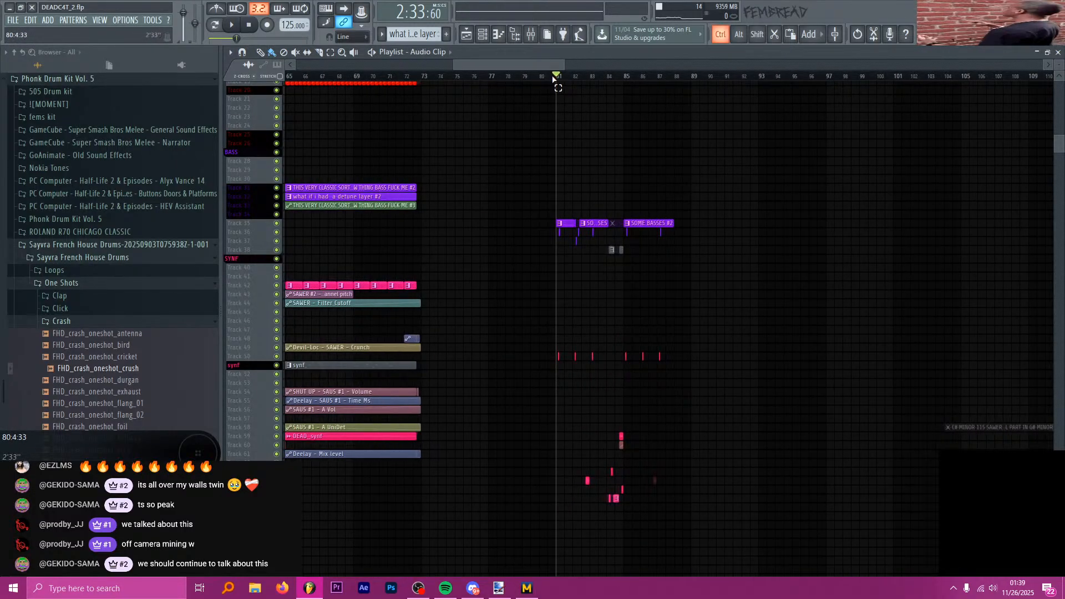
# - Start playback from bar 81, checking the drum and bass clips of the section
pyautogui.moveTo(555, 80); pyautogui.dragTo(373, 78)
pyautogui.keyDown('ctrl'); pyautogui.click(442, 81); pyautogui.keyUp('ctrl')
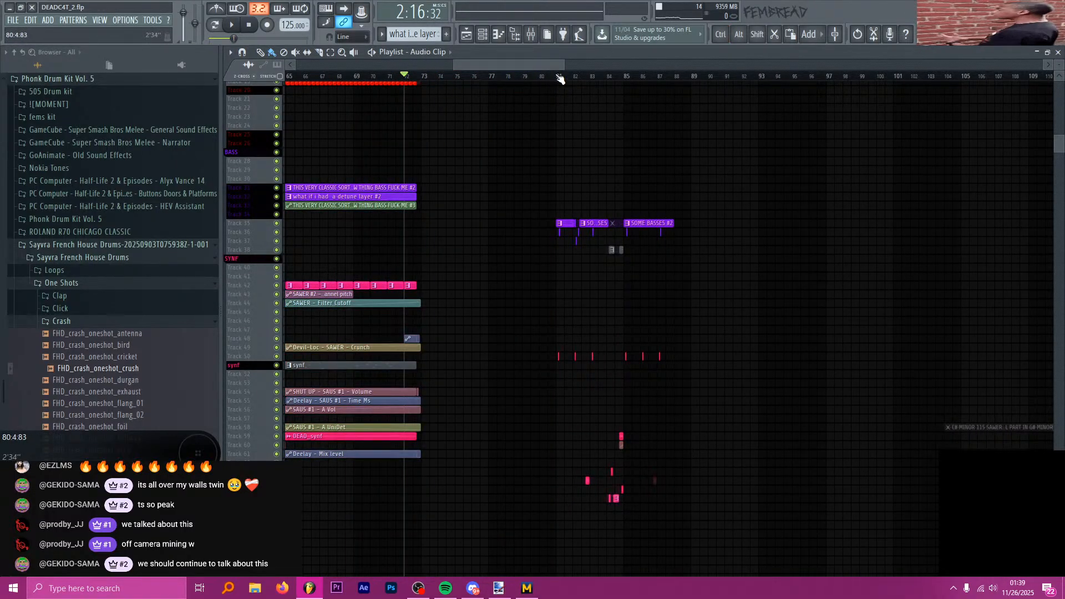
pyautogui.scroll(4, 660, 119)
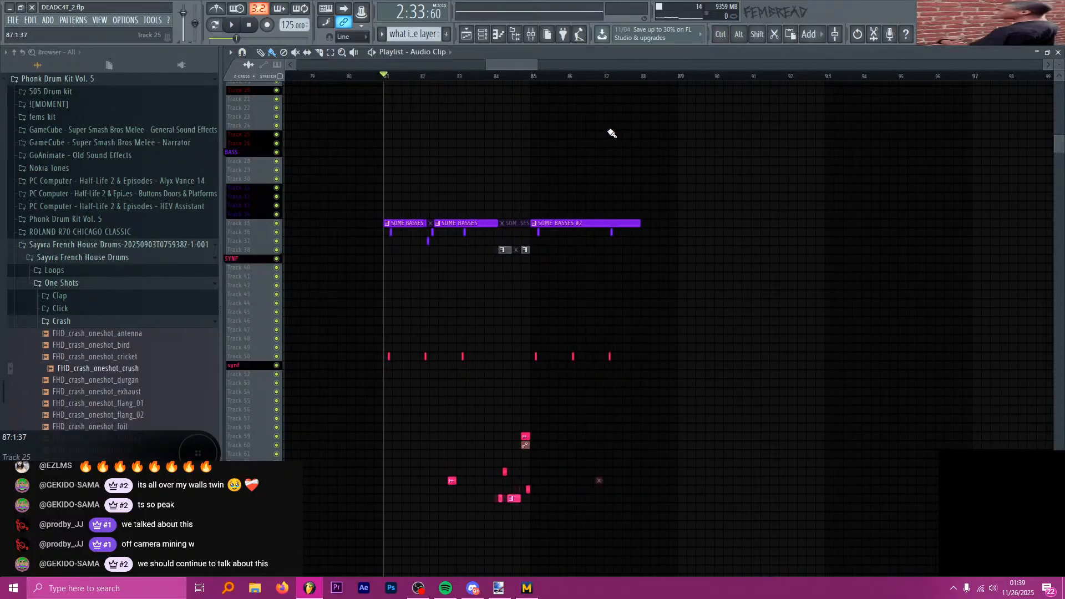
pyautogui.scroll(-1, 602, 145)
pyautogui.scroll(-2, 592, 148)
pyautogui.scroll(4, 582, 197)
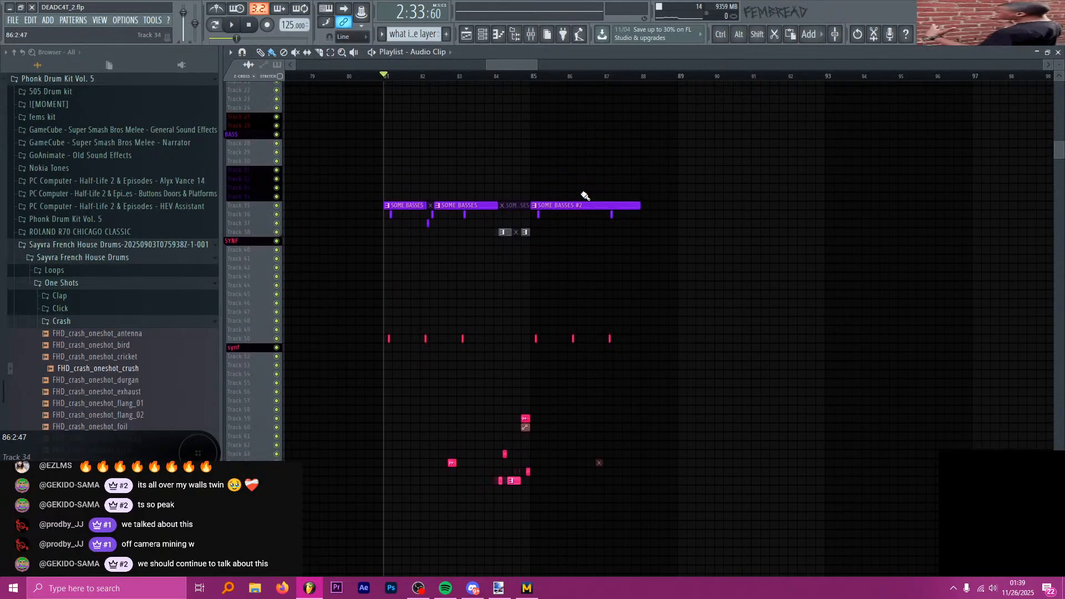
pyautogui.press('space')
pyautogui.scroll(5, 486, 209)
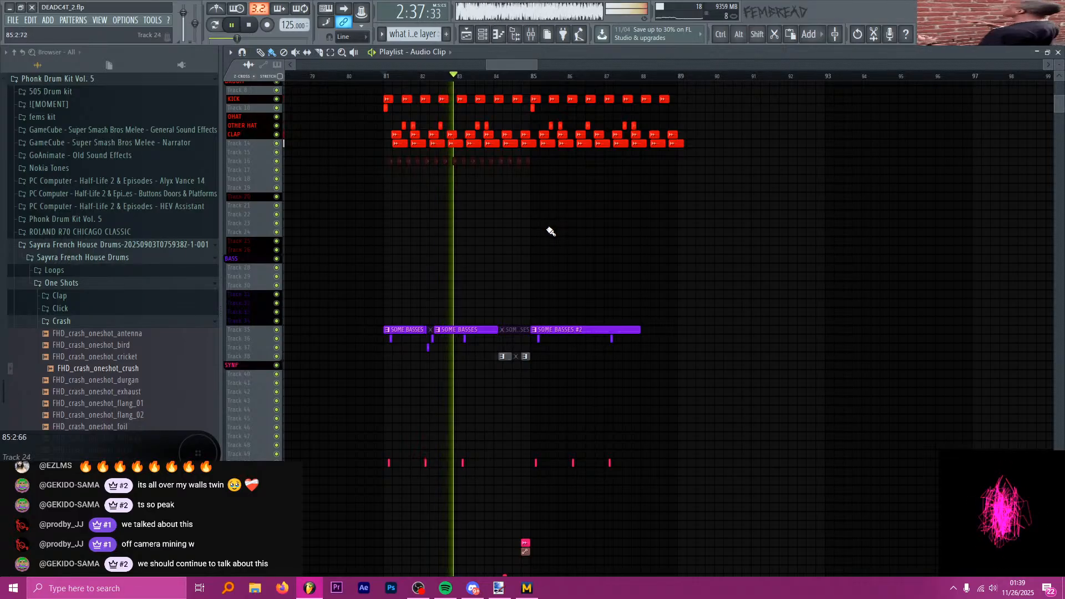
# - Follow the synth and vocal clips toward bar 89 during playback, and stop the song
pyautogui.scroll(-12, 544, 269)
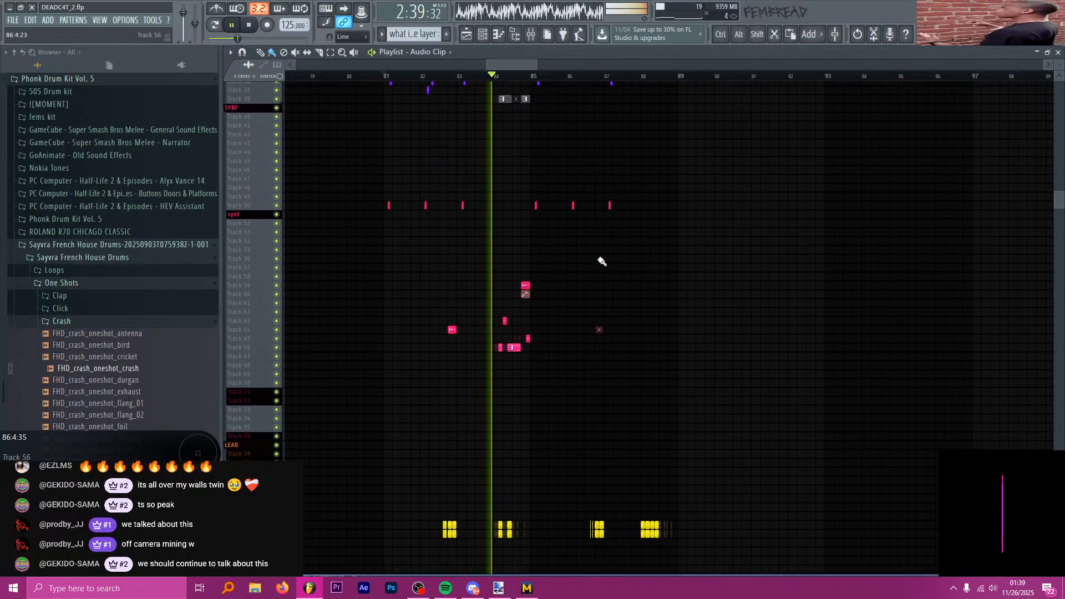
pyautogui.scroll(2, 619, 250)
pyautogui.scroll(1, 589, 227)
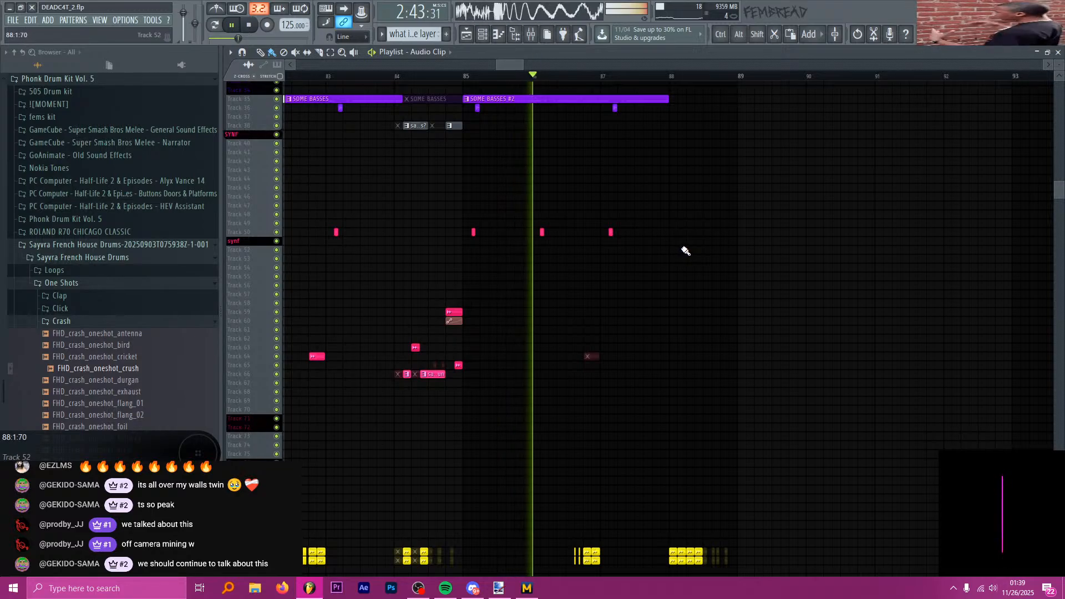
pyautogui.scroll(2, 744, 254)
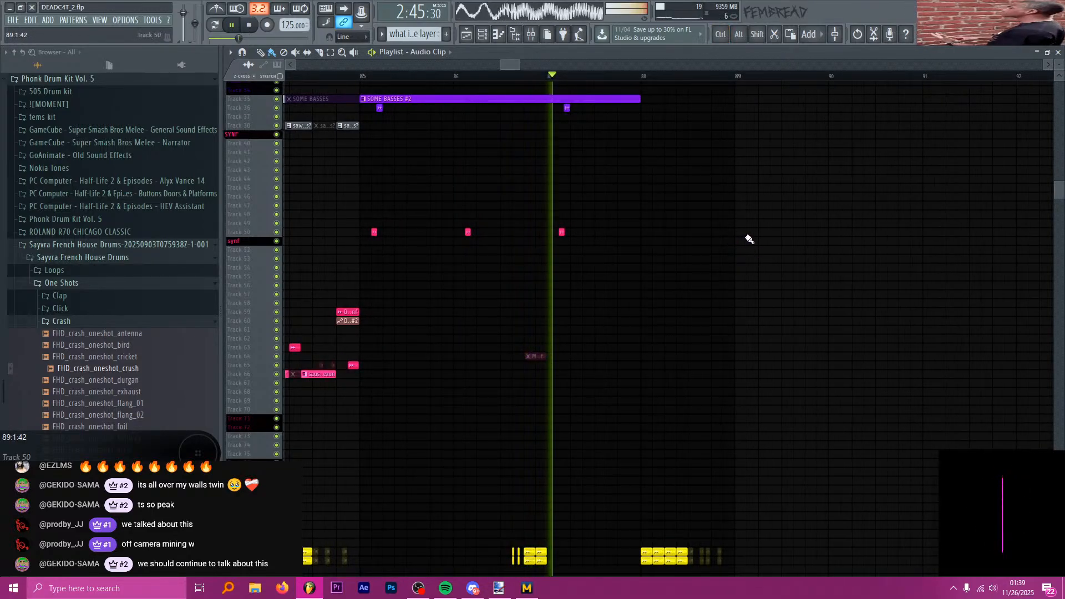
pyautogui.scroll(1, 758, 228)
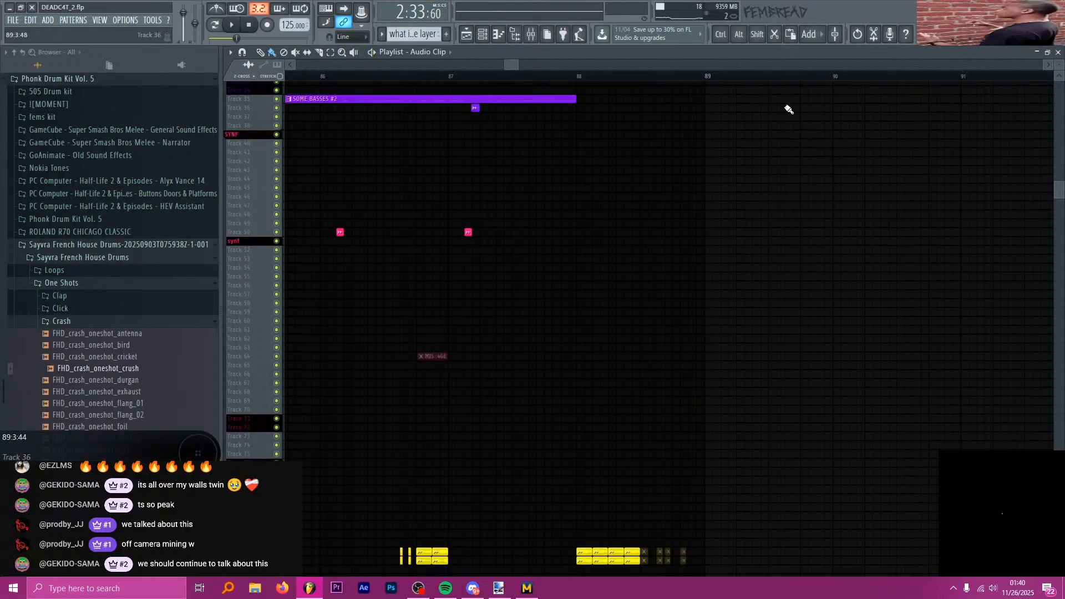
# - Place the playhead at bar 88, at the start of the last bar of drum clips
pyautogui.scroll(-2, 722, 113)
pyautogui.scroll(2, 741, 136)
pyautogui.scroll(3, 612, 175)
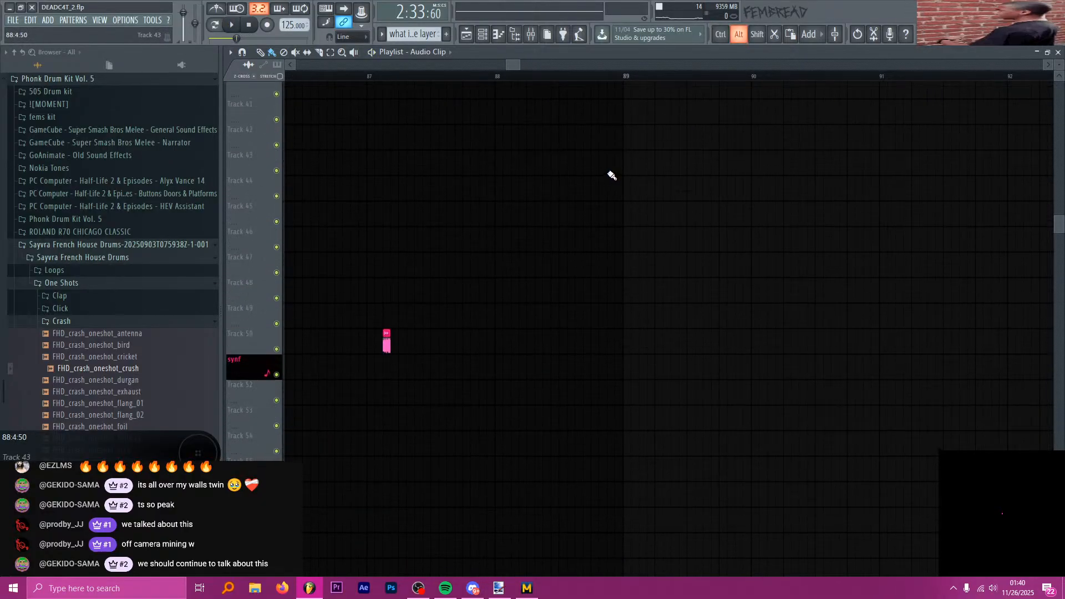
pyautogui.scroll(10, 590, 216)
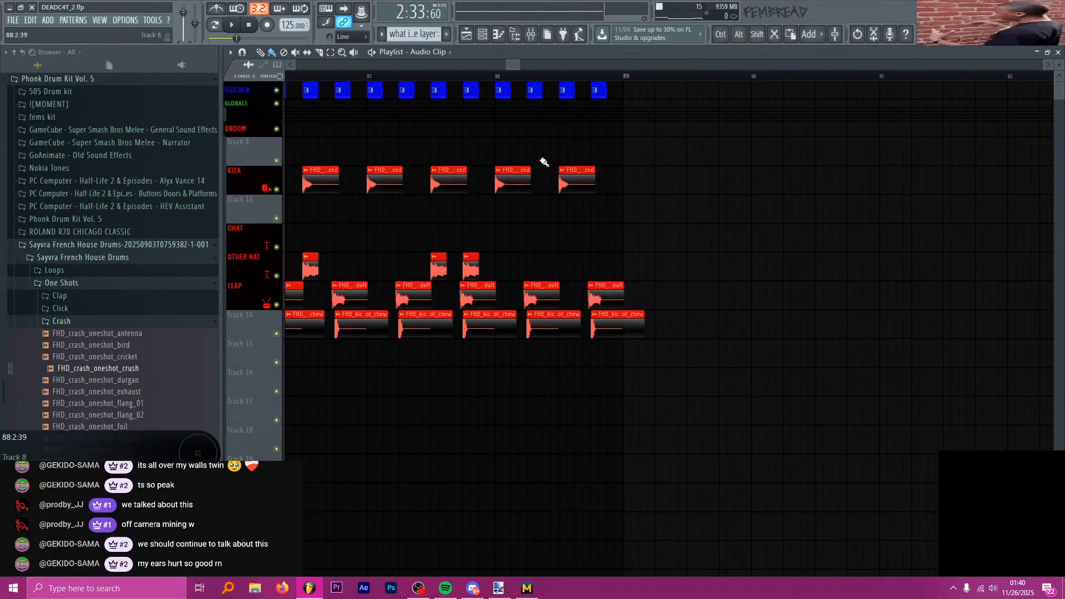
pyautogui.scroll(3, 518, 110)
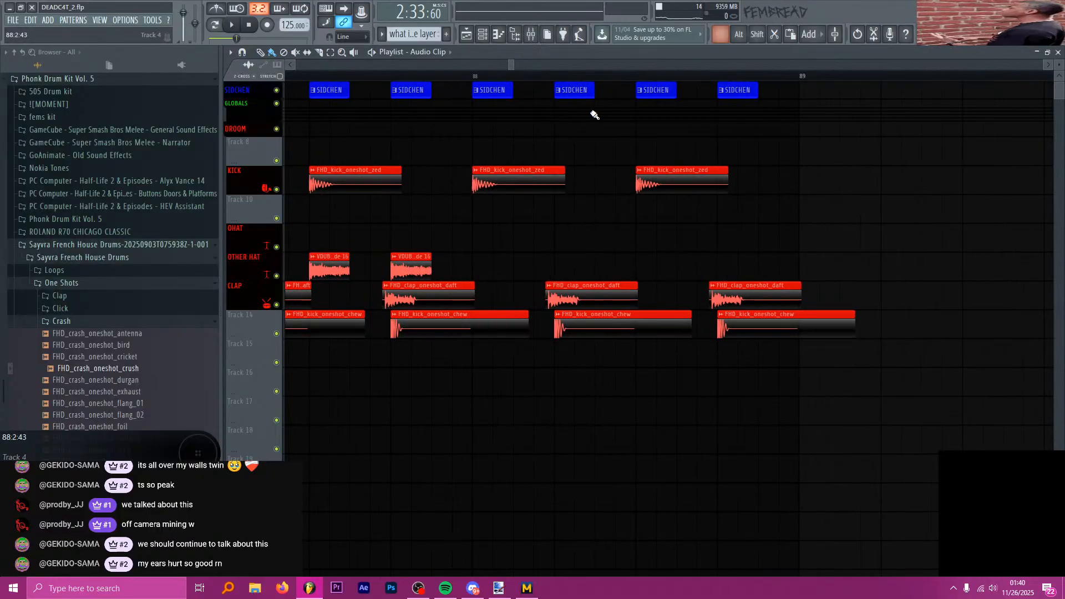
pyautogui.scroll(-2, 593, 112)
pyautogui.scroll(3, 537, 108)
pyautogui.scroll(-3, 546, 125)
pyautogui.click(451, 80)
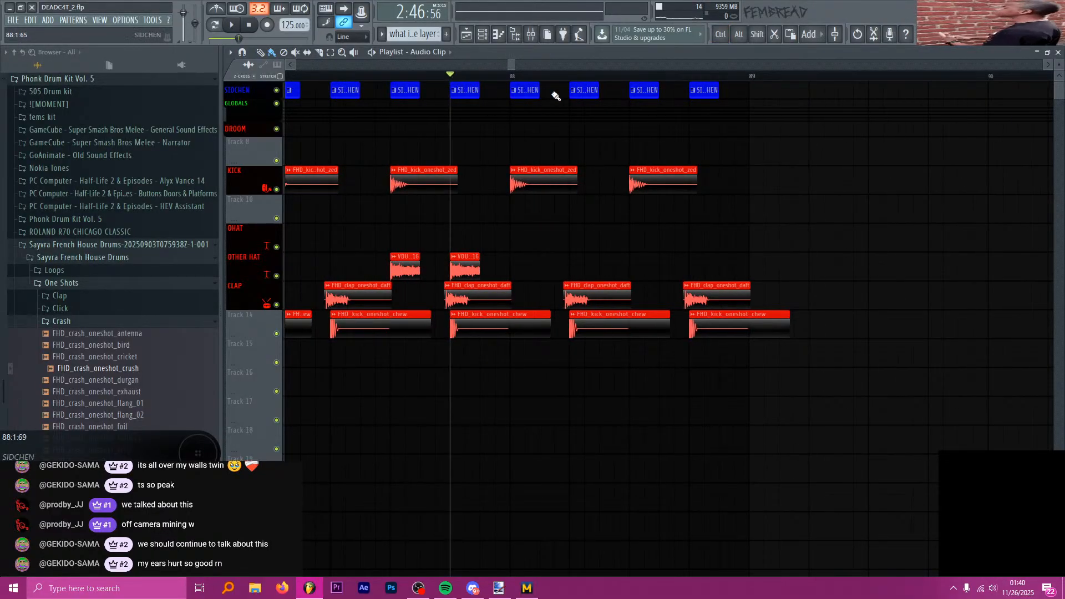
pyautogui.click(511, 77)
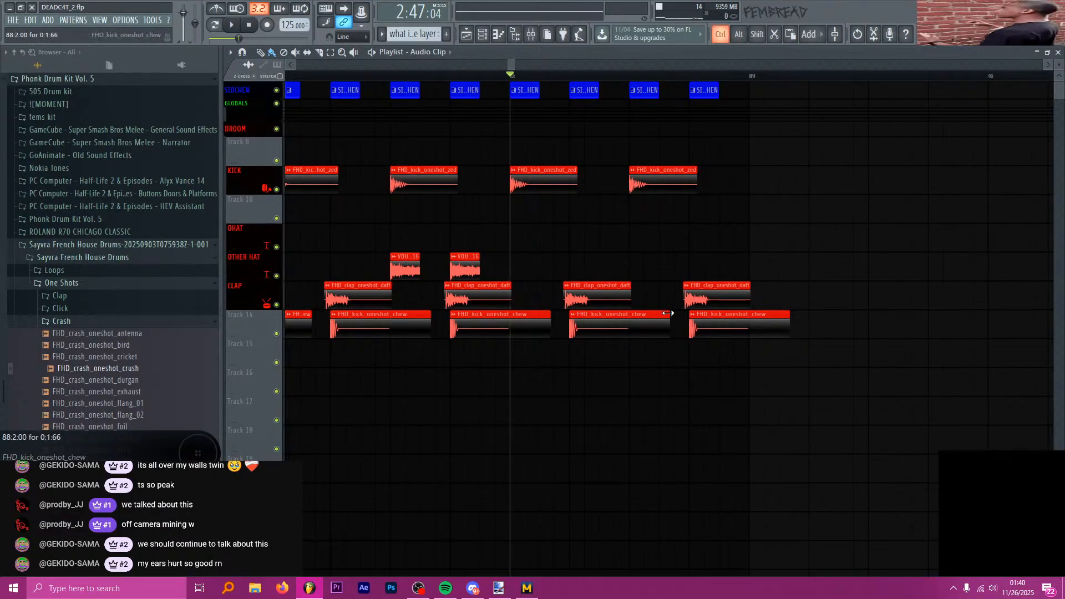
# - Delete the last two FHD_kick_oneshot_chew clips and one FHD_clap_oneshot_daft clip between bars 88 and 89
pyautogui.scroll(-1, 654, 322)
pyautogui.scroll(2, 649, 333)
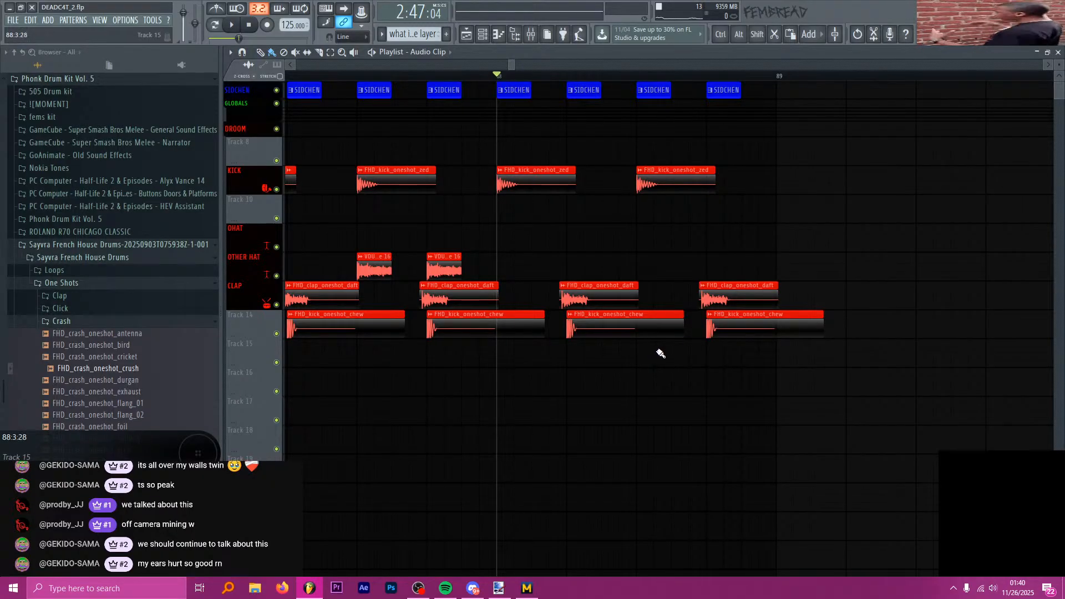
pyautogui.rightClick(765, 328)
pyautogui.rightClick(755, 300)
pyautogui.moveTo(749, 350)
pyautogui.mouseDown()
pyautogui.moveTo(571, 302)
pyautogui.moveTo(671, 297)
pyautogui.moveTo(659, 301)
pyautogui.mouseUp()
pyautogui.rightClick(634, 319)
# - Place the remaining clap before bar 89 at 88:3:86 and move the last FHD_kick_oneshot_zed clip to 88:4:24
pyautogui.moveTo(668, 191); pyautogui.dragTo(703, 191)
pyautogui.moveTo(678, 291); pyautogui.dragTo(743, 287)
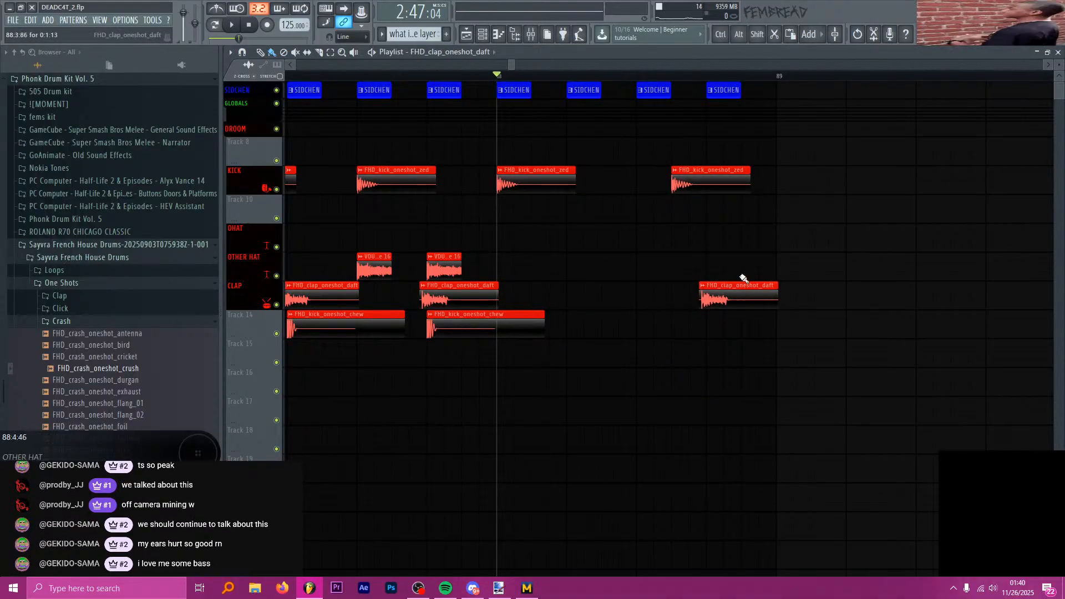
pyautogui.moveTo(707, 178); pyautogui.dragTo(762, 185)
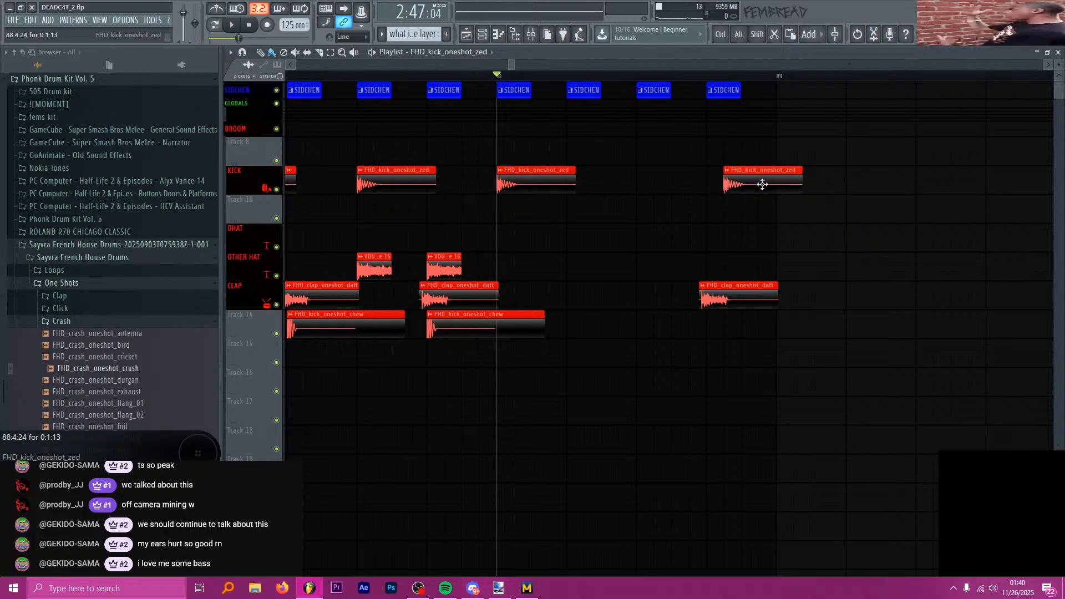
pyautogui.hscroll(2, 679, 184)
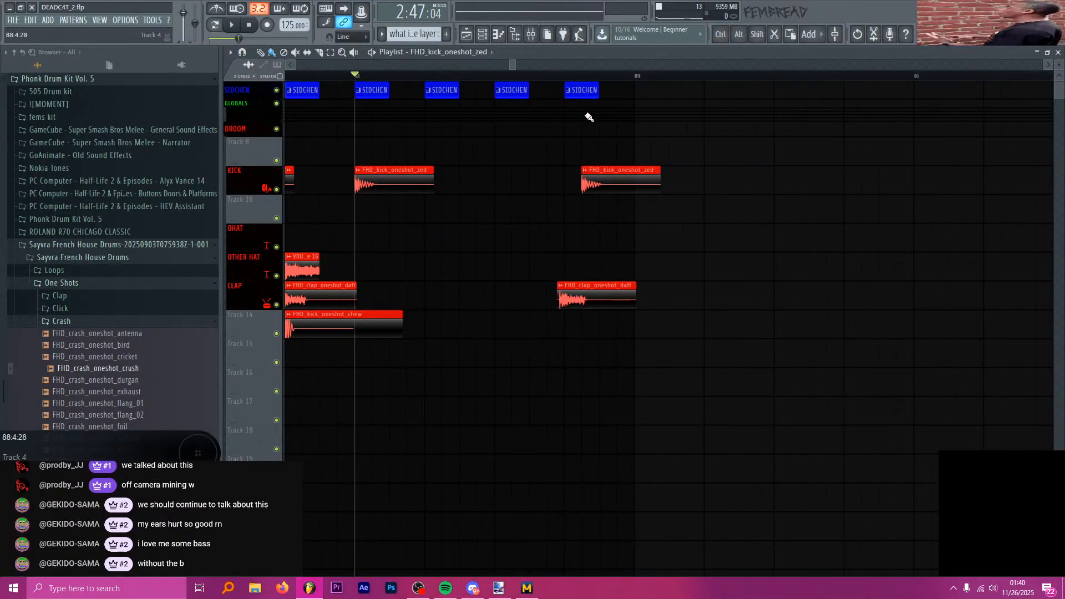
# - Delete the last three SIDCHEN clips before bar 89 and play back the edited drums from bar 88
pyautogui.rightClick(581, 93)
pyautogui.press('space')
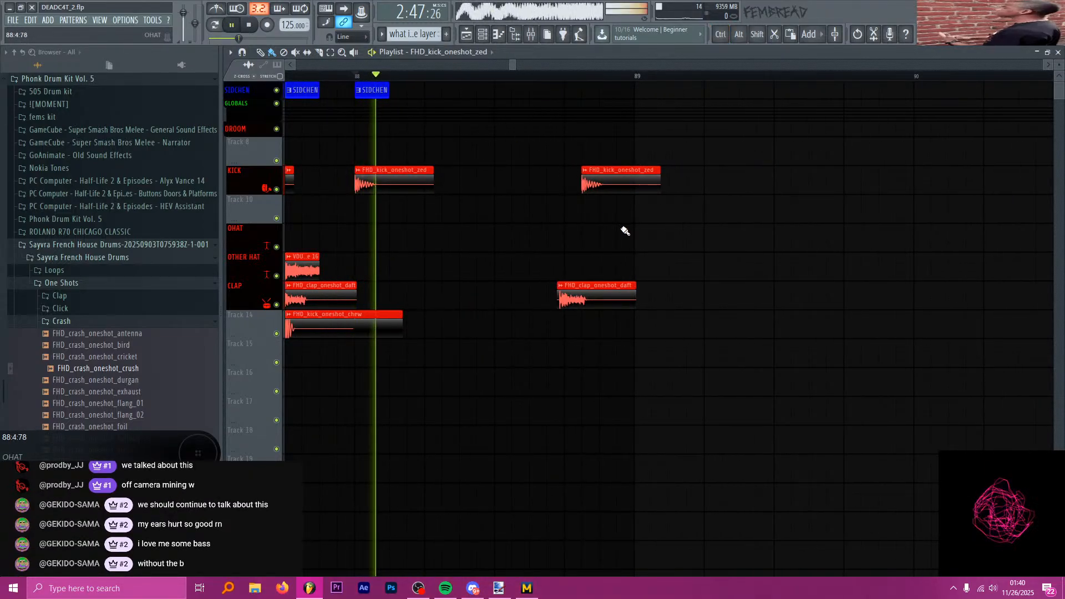
pyautogui.press('space')
# - Slice the last FHD_clap_oneshot_daft clip before bar 89 at beat 88:4 and again in line with the last kick's start
pyautogui.scroll(-2, 671, 248)
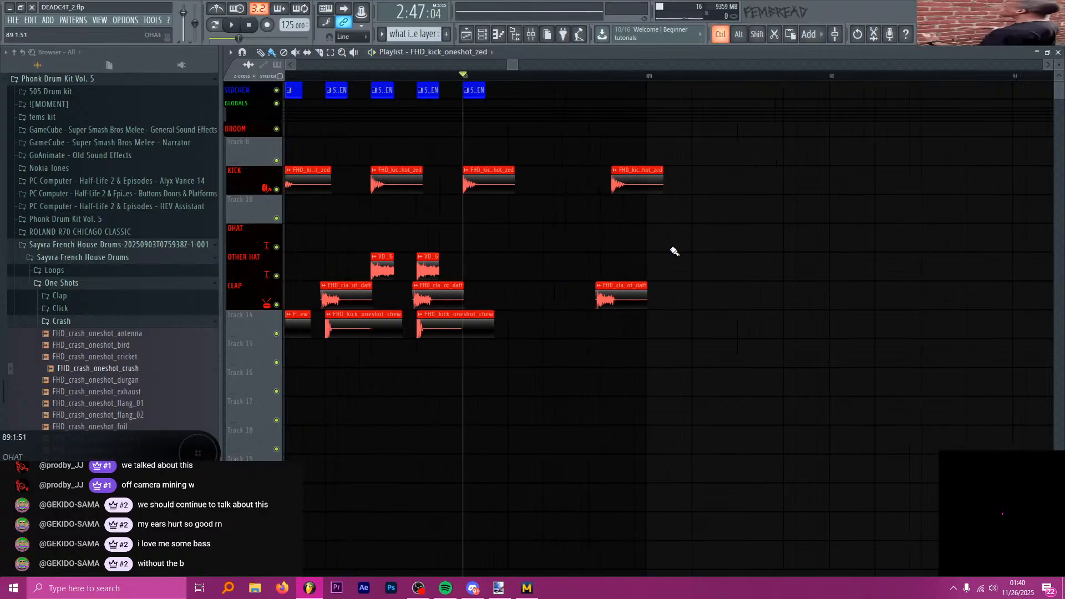
pyautogui.scroll(3, 638, 250)
pyautogui.scroll(3, 598, 253)
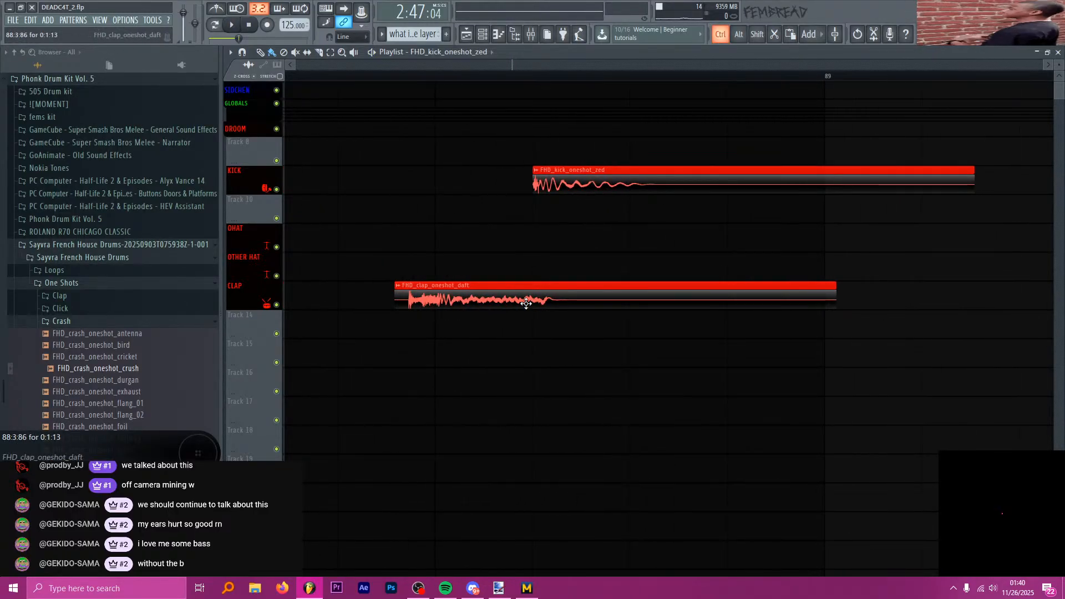
pyautogui.scroll(1, 537, 289)
pyautogui.scroll(-2, 537, 289)
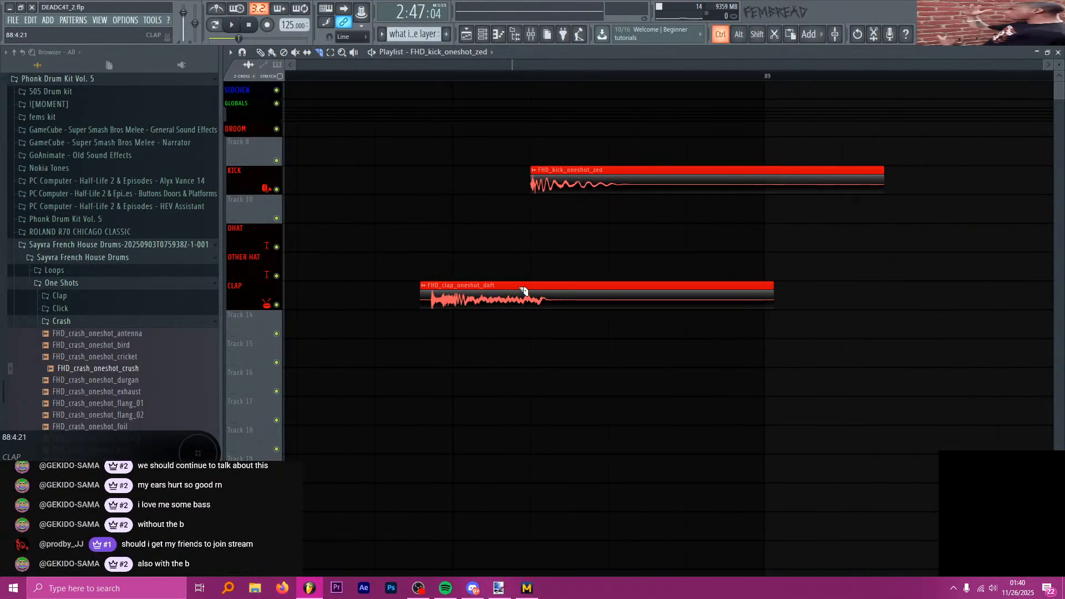
pyautogui.scroll(1, 467, 301)
pyautogui.keyDown('shift'); pyautogui.click(457, 296); pyautogui.keyUp('shift')
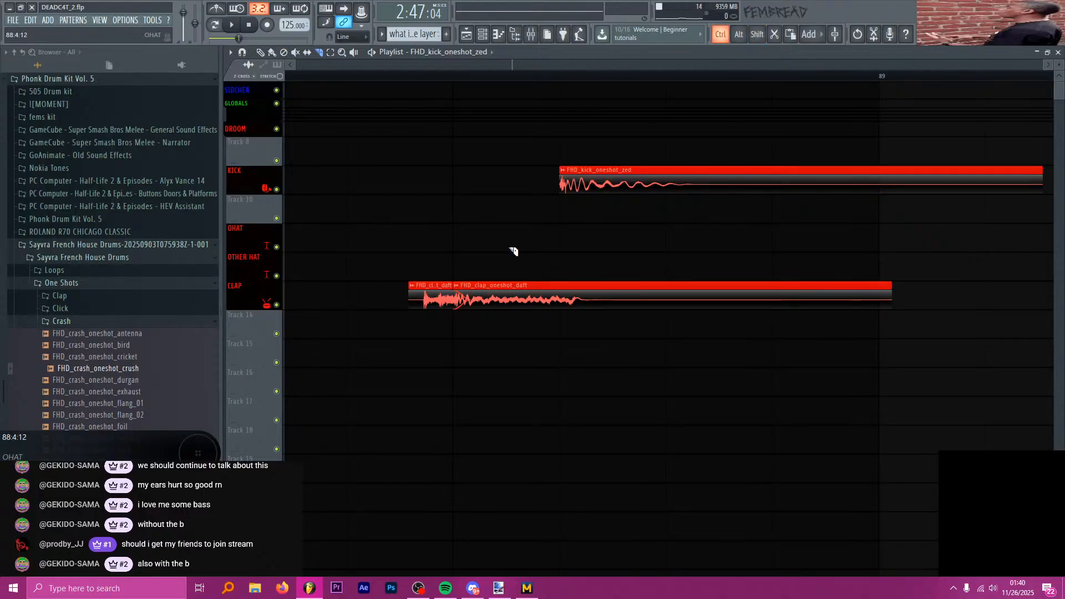
pyautogui.scroll(-2, 460, 245)
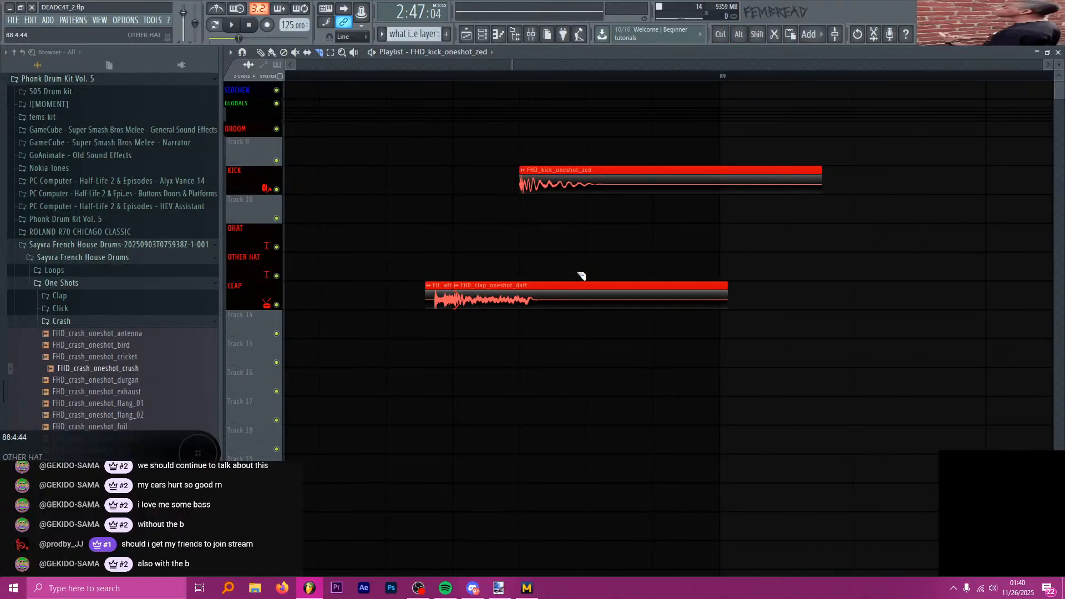
pyautogui.keyDown('shift'); pyautogui.click(521, 300); pyautogui.keyUp('shift')
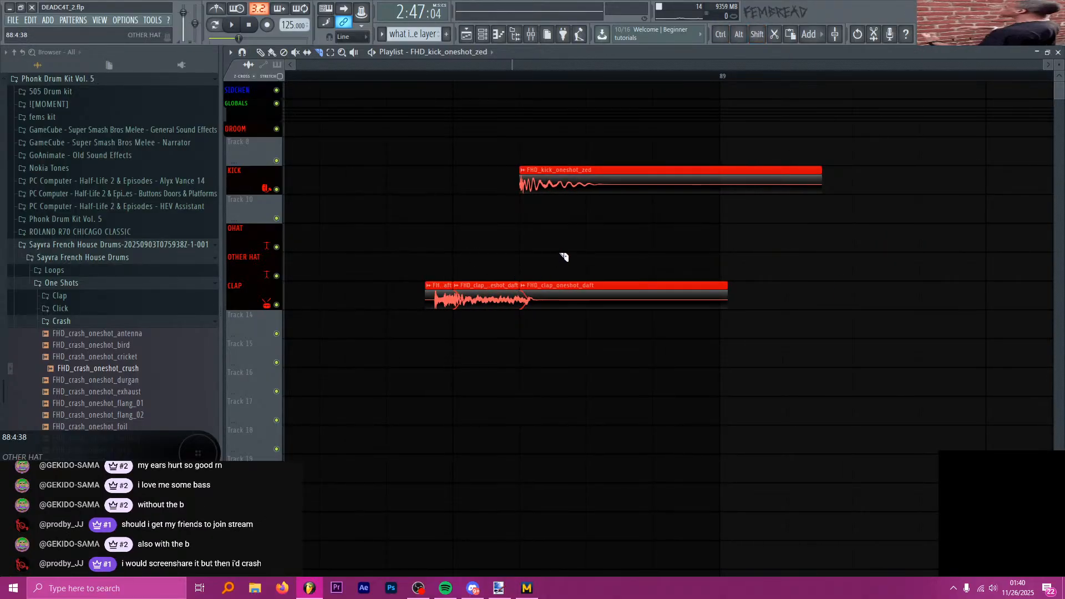
# - Delete the last FHD_kick_oneshot_zed clip and the trailing slice of the clap before bar 89
pyautogui.press('l')
pyautogui.press('p')
pyautogui.rightClick(594, 186)
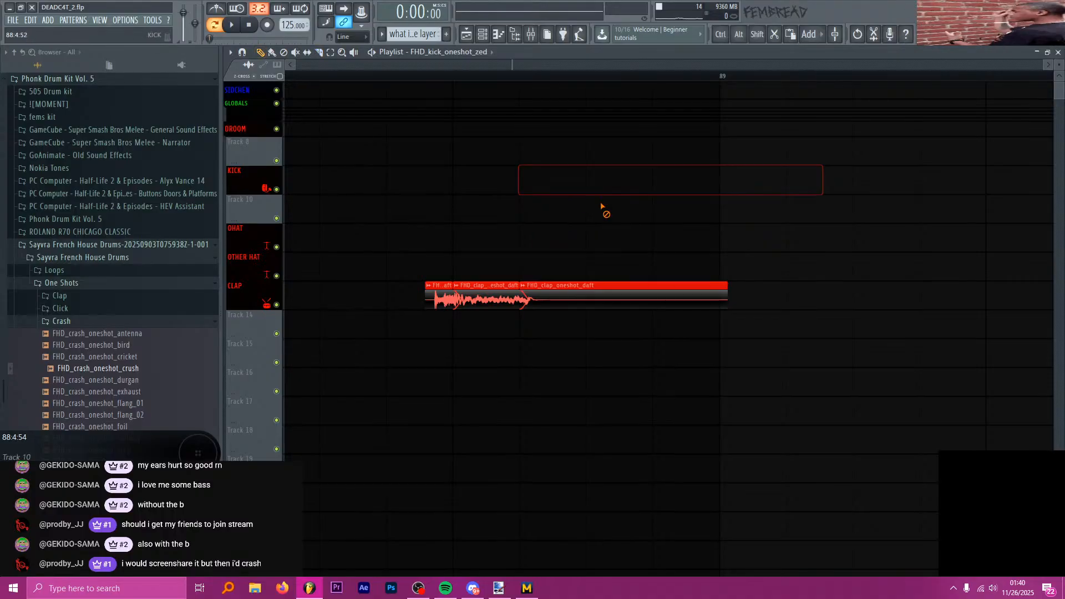
pyautogui.rightClick(582, 298)
# - Duplicate the middle FHD_clap_oneshot_daft slice three times in a row to fill the CLAP track up to bar 89
pyautogui.moveTo(570, 317); pyautogui.dragTo(510, 255)
pyautogui.hotkey('ctrl', 'b')
pyautogui.hotkey('ctrl', 'b')
pyautogui.hotkey('ctrl', 'b')
# - Undo the stray kick clip on the SIDCHEN track and play back the clap stutter from just before its start
pyautogui.click(398, 97)
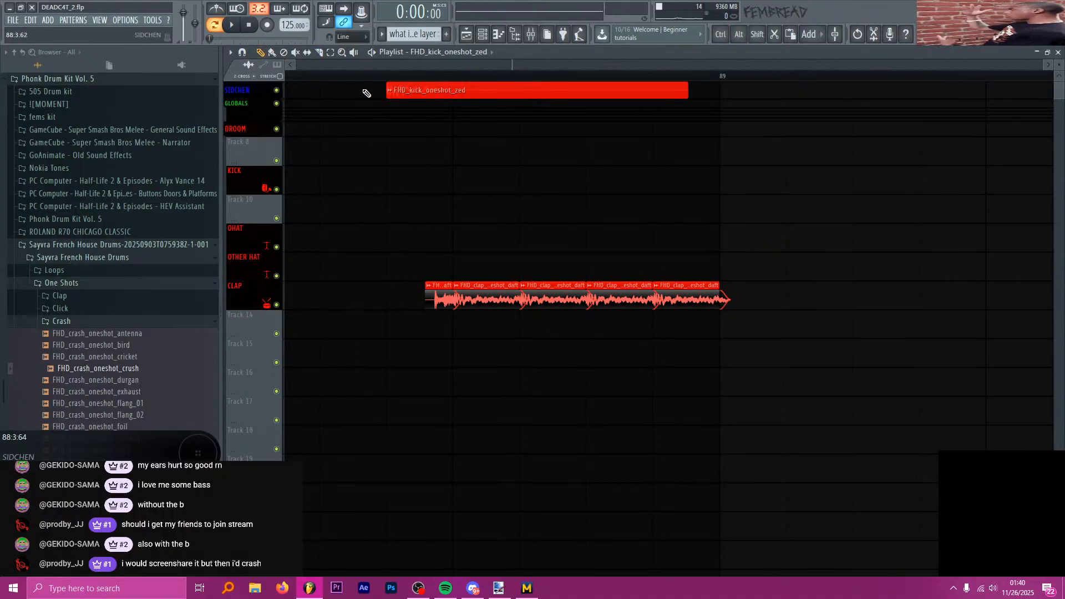
pyautogui.hotkey('ctrl', 'z')
pyautogui.click(366, 76)
pyautogui.press('l')
pyautogui.press('space')
pyautogui.press('space')
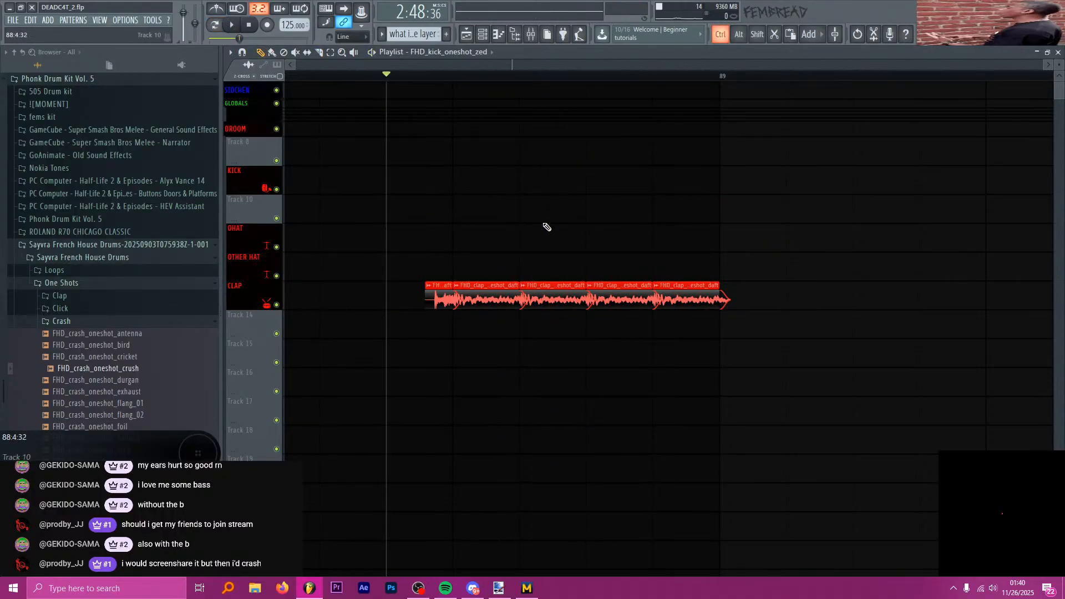
# - Place the playhead at bar 81 and play back the drum section from its start
pyautogui.scroll(-4, 542, 266)
pyautogui.scroll(-5, 542, 284)
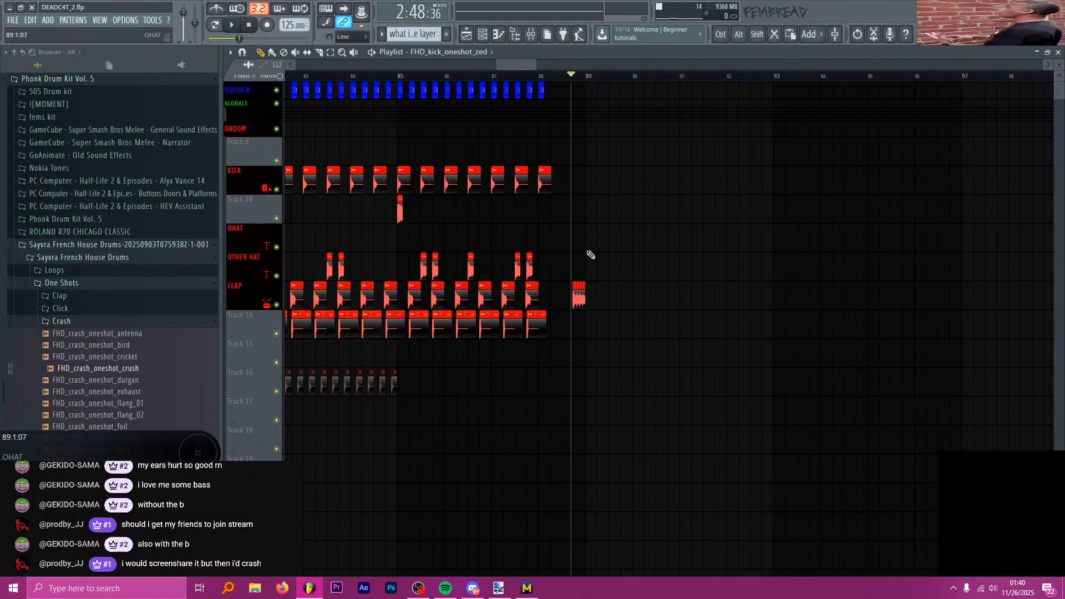
pyautogui.scroll(3, 599, 233)
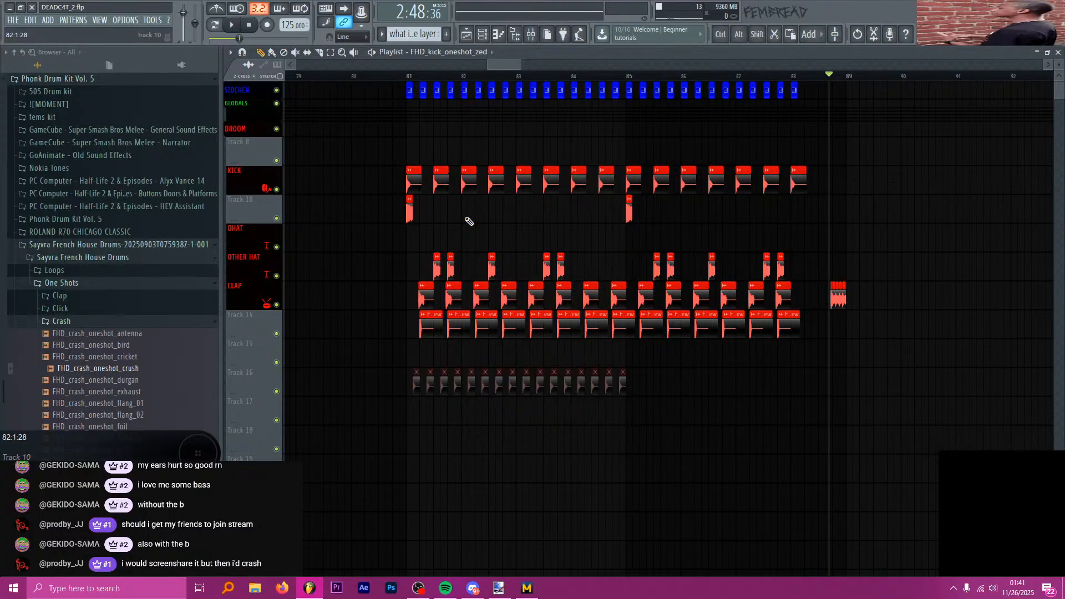
pyautogui.click(407, 75)
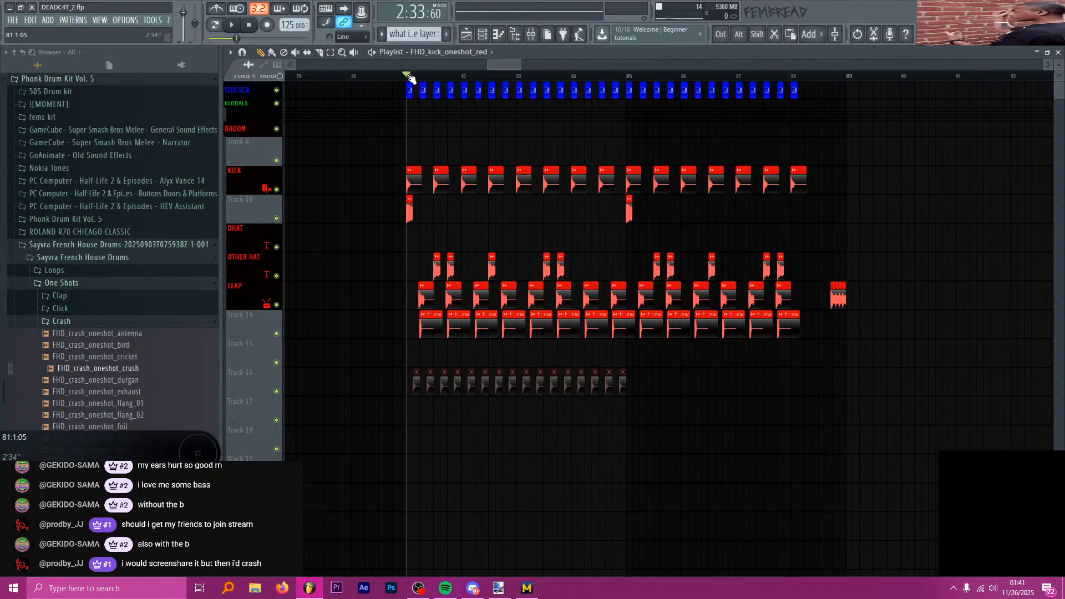
pyautogui.press('space')
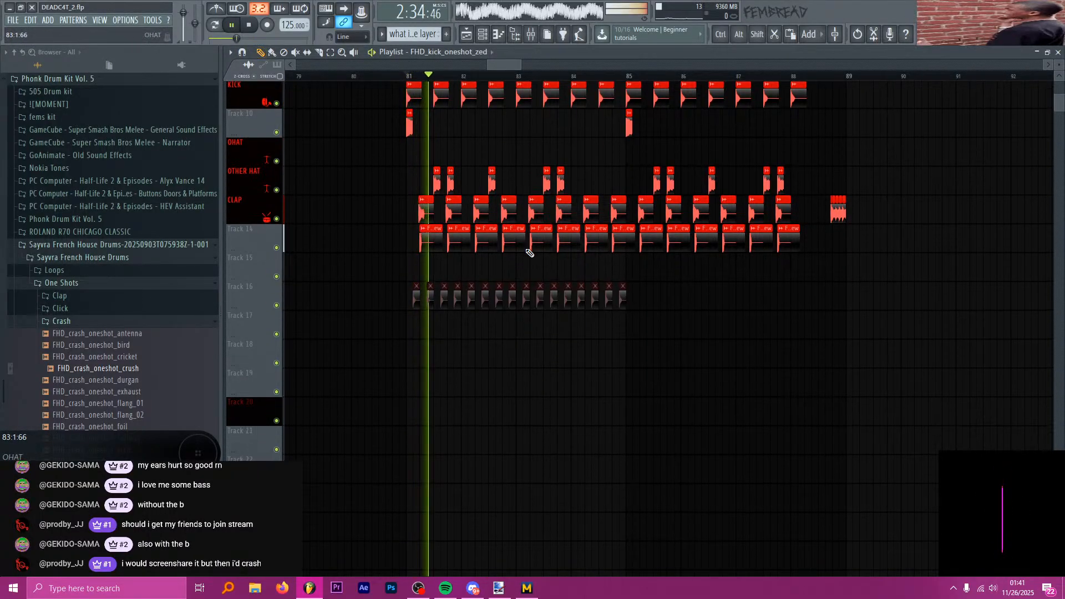
# - Move the muted Track 16 clips from bars 81–85 to bars 85–89, unmute those before bar 88, and stop playback
pyautogui.scroll(-3, 527, 244)
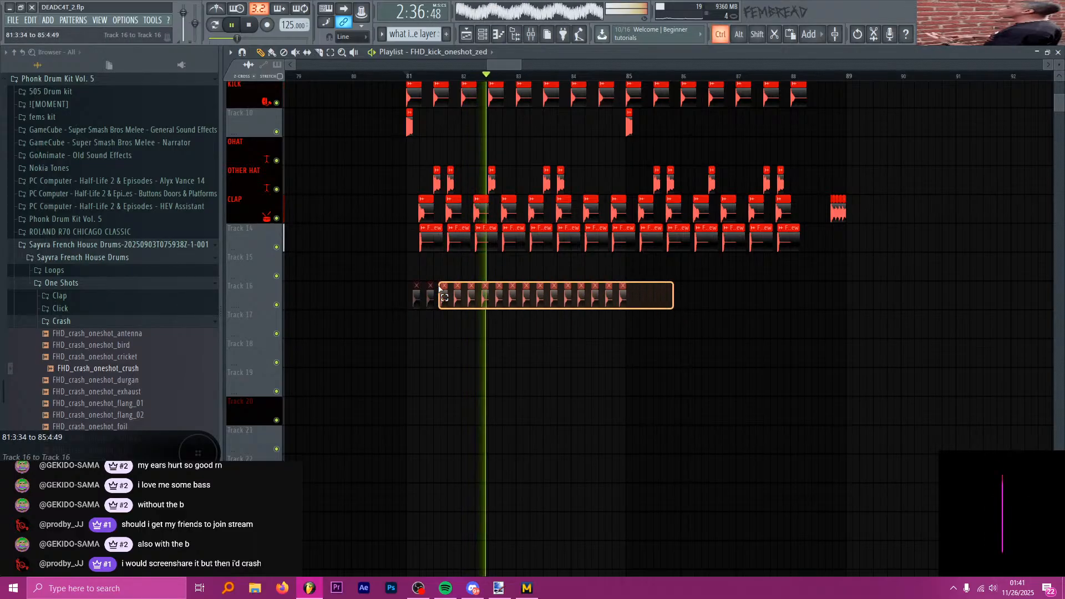
pyautogui.moveTo(416, 302); pyautogui.dragTo(796, 307)
pyautogui.press('t')
pyautogui.scroll(3, 806, 308)
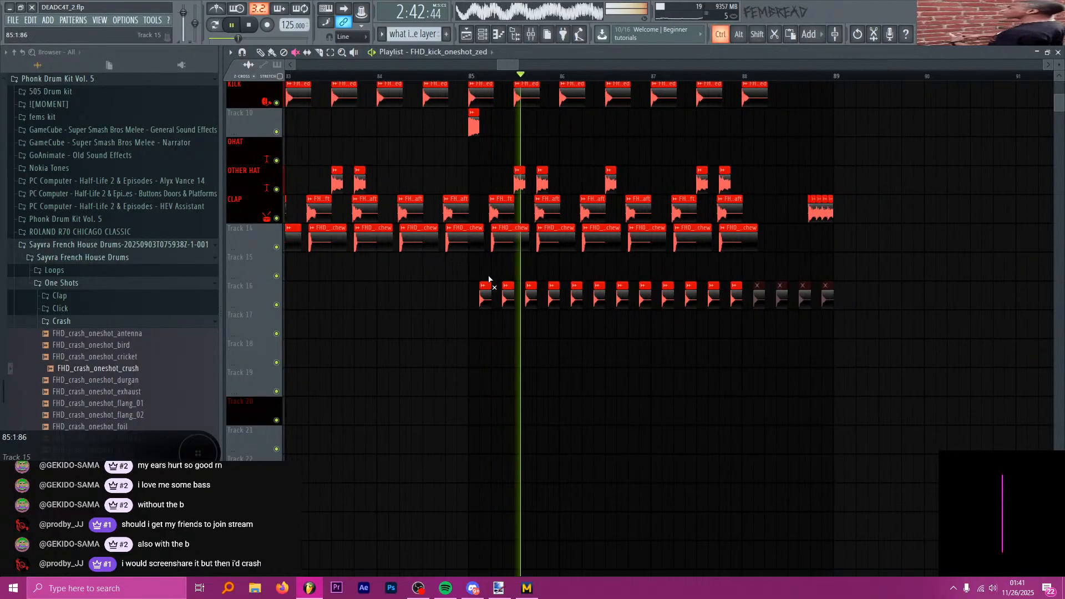
pyautogui.scroll(2, 721, 325)
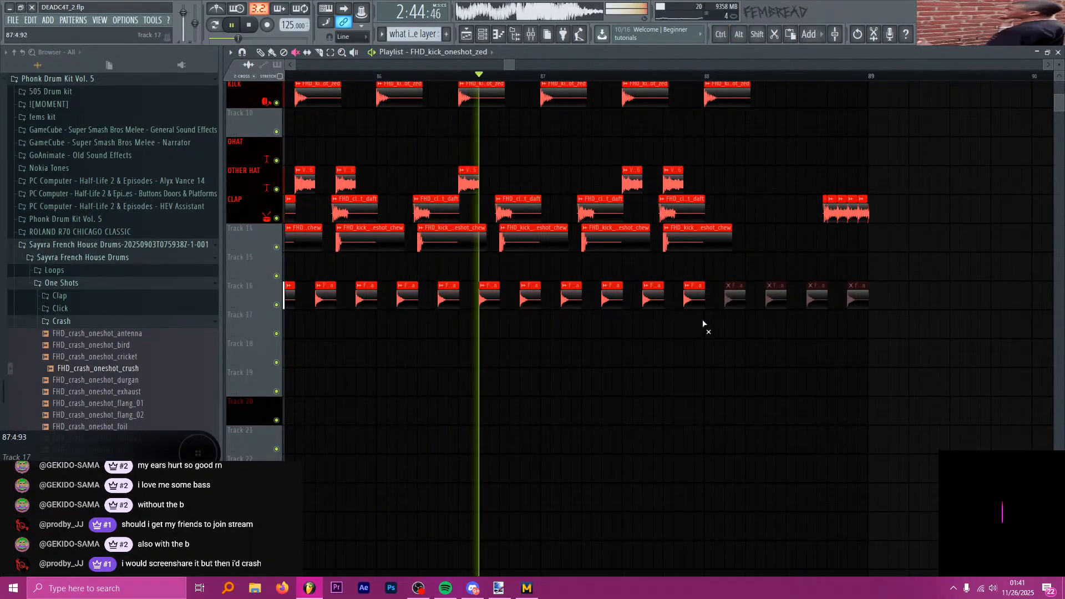
pyautogui.scroll(2, 749, 364)
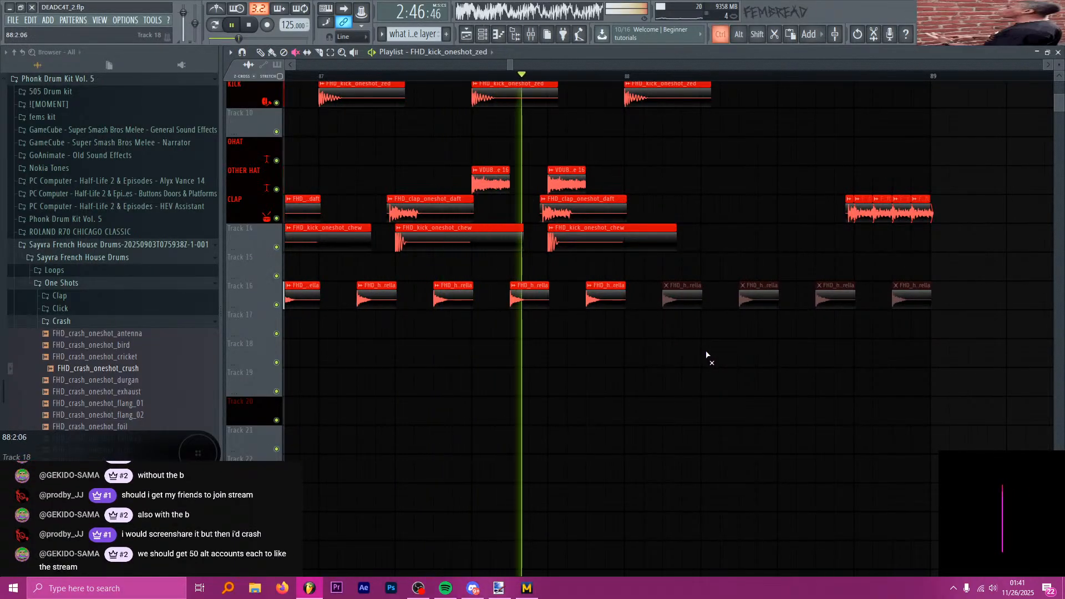
pyautogui.press('space')
# - Delete the four muted Track 16 clips between bars 88 and 89
pyautogui.scroll(-4, 667, 336)
pyautogui.scroll(3, 705, 347)
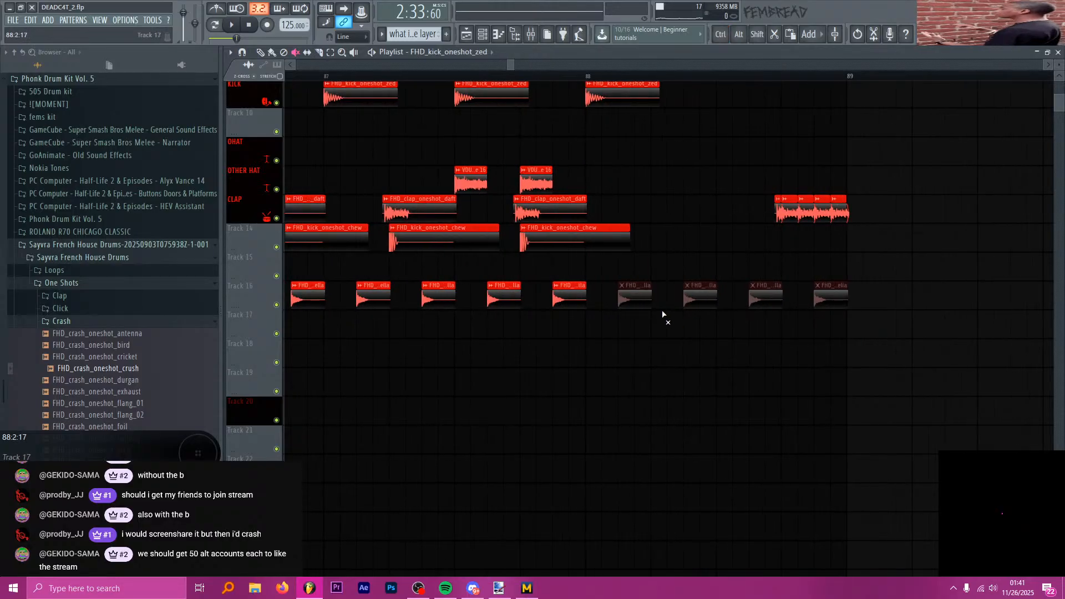
pyautogui.press('p')
pyautogui.rightClick(638, 300)
pyautogui.rightClick(700, 299)
pyautogui.rightClick(766, 300)
pyautogui.rightClick(835, 300)
pyautogui.scroll(-3, 706, 347)
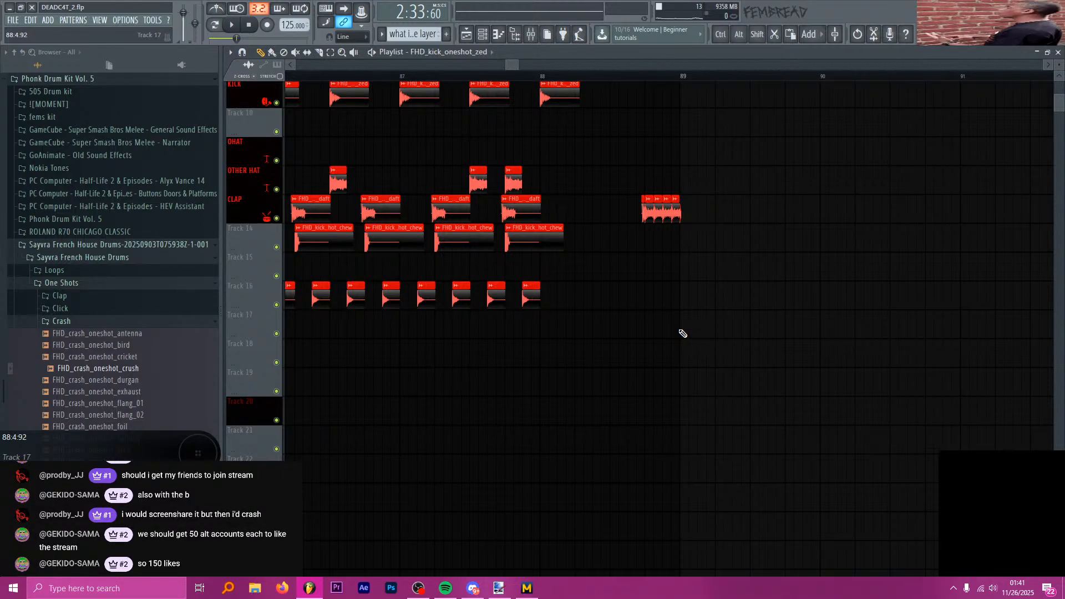
# - Look through all tracks of the arrangement, from the drums down to the vocals and SFX, comparing bars 81 to 89 with earlier sections
pyautogui.scroll(-5, 710, 317)
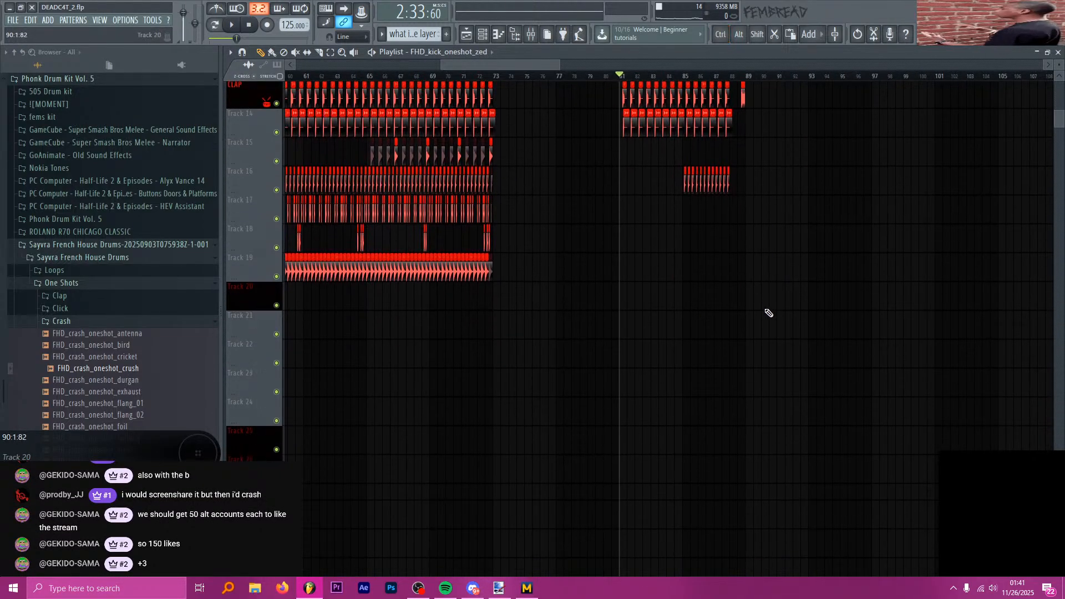
pyautogui.scroll(-4, 768, 314)
pyautogui.scroll(-12, 768, 314)
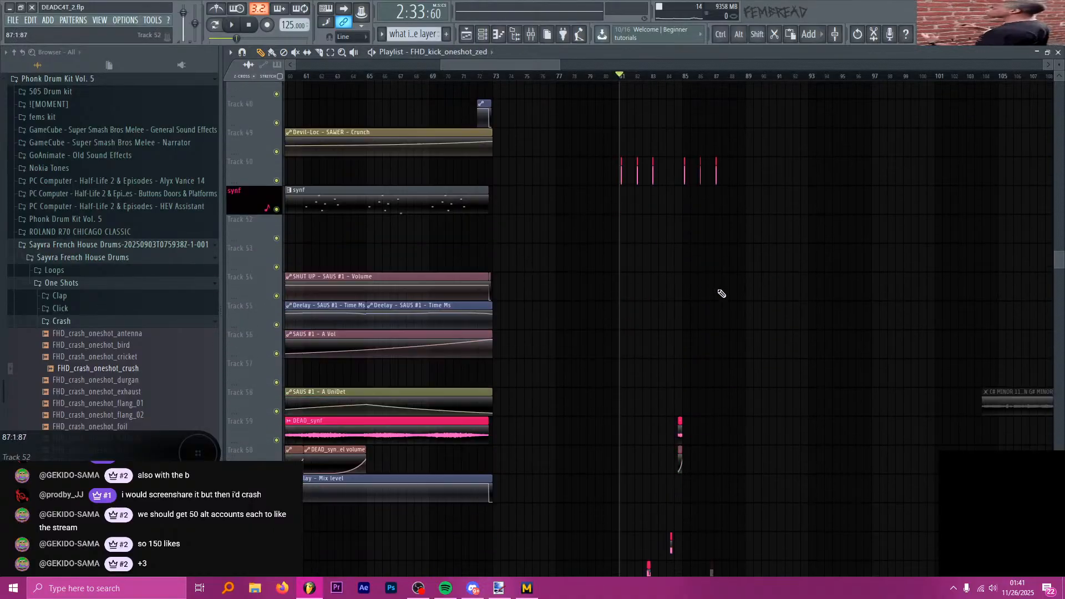
pyautogui.scroll(-7, 710, 285)
pyautogui.scroll(3, 704, 285)
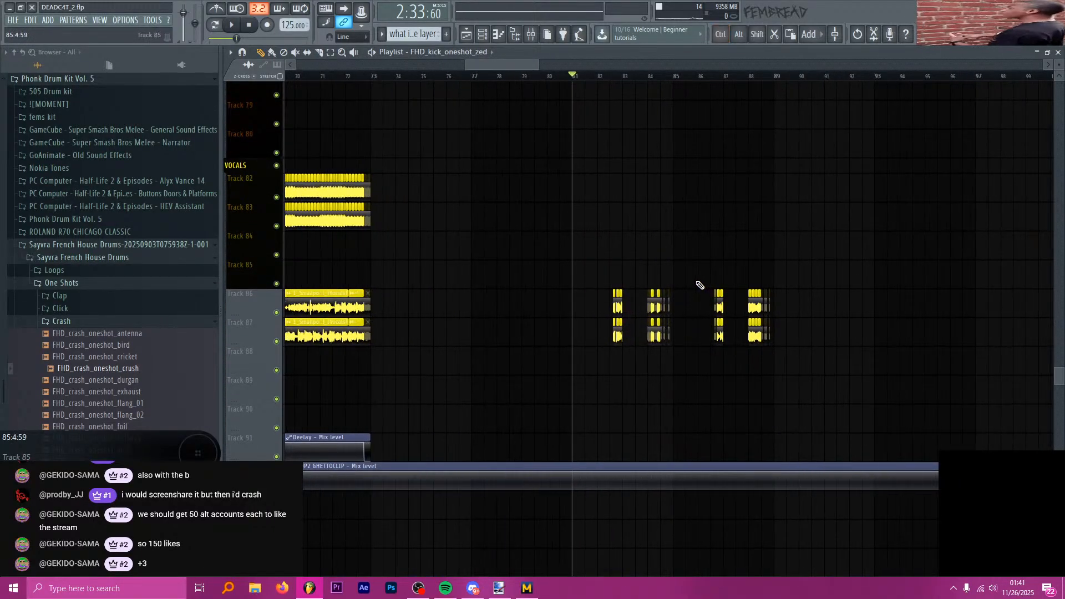
pyautogui.scroll(-6, 646, 295)
pyautogui.scroll(-3, 639, 333)
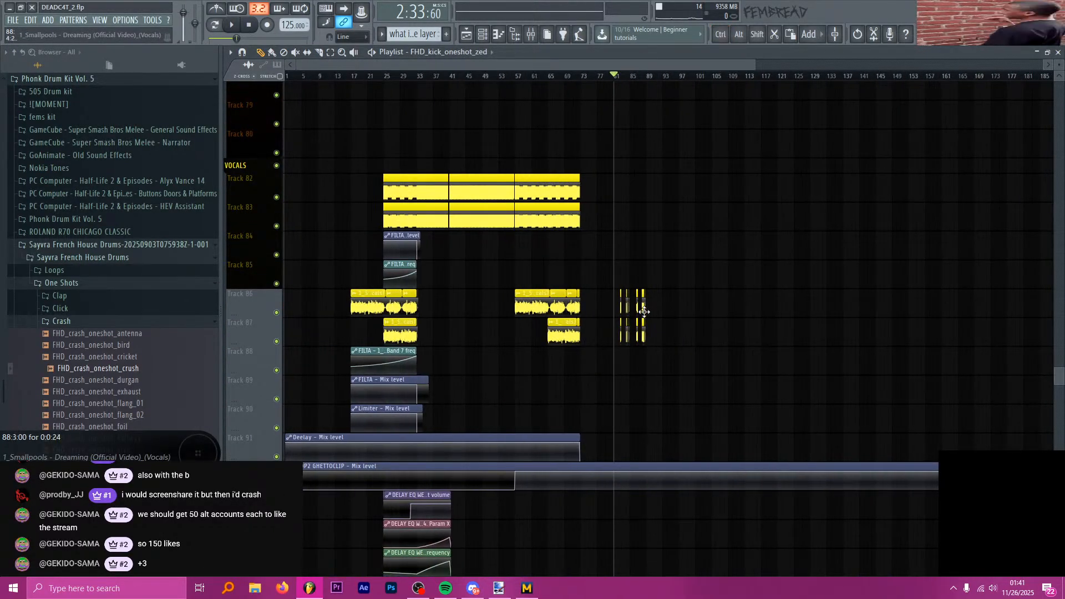
pyautogui.scroll(-5, 646, 355)
pyautogui.scroll(2, 654, 294)
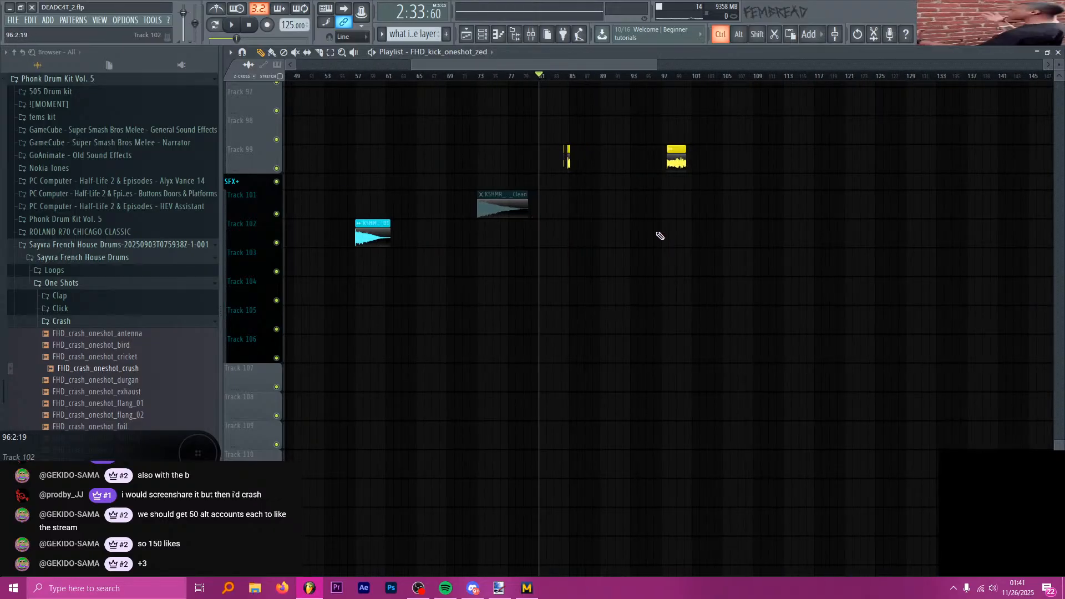
pyautogui.scroll(3, 645, 279)
pyautogui.scroll(15, 643, 280)
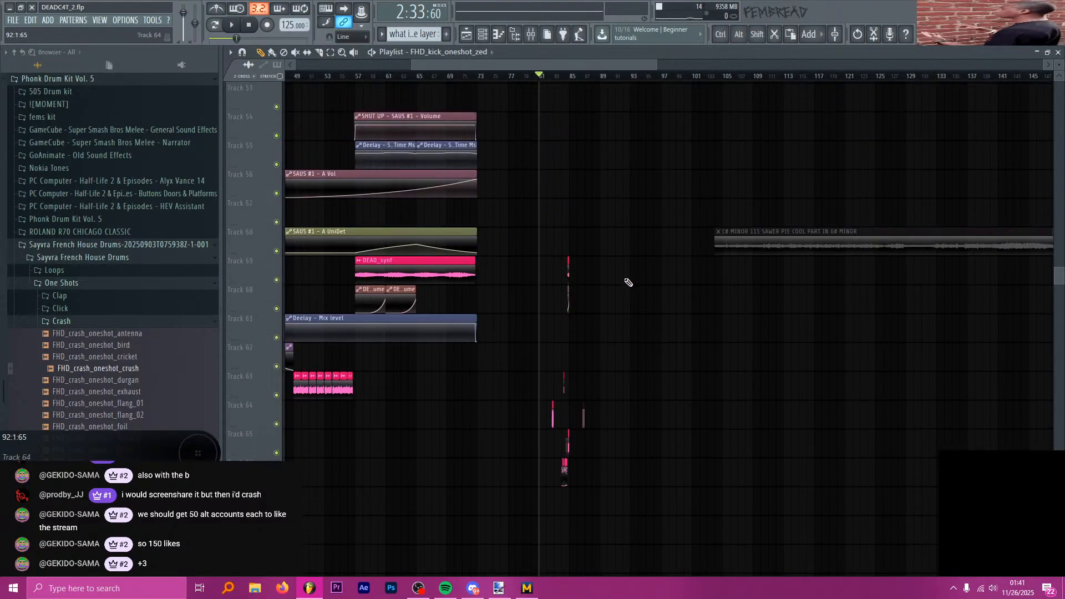
pyautogui.scroll(-5, 613, 294)
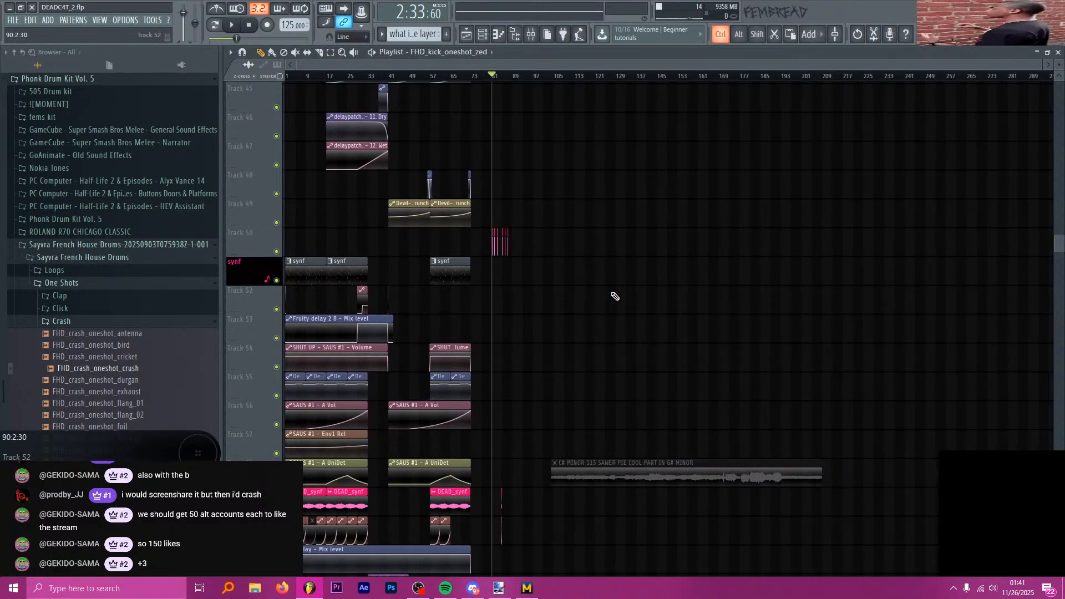
pyautogui.scroll(1, 544, 296)
pyautogui.scroll(11, 544, 297)
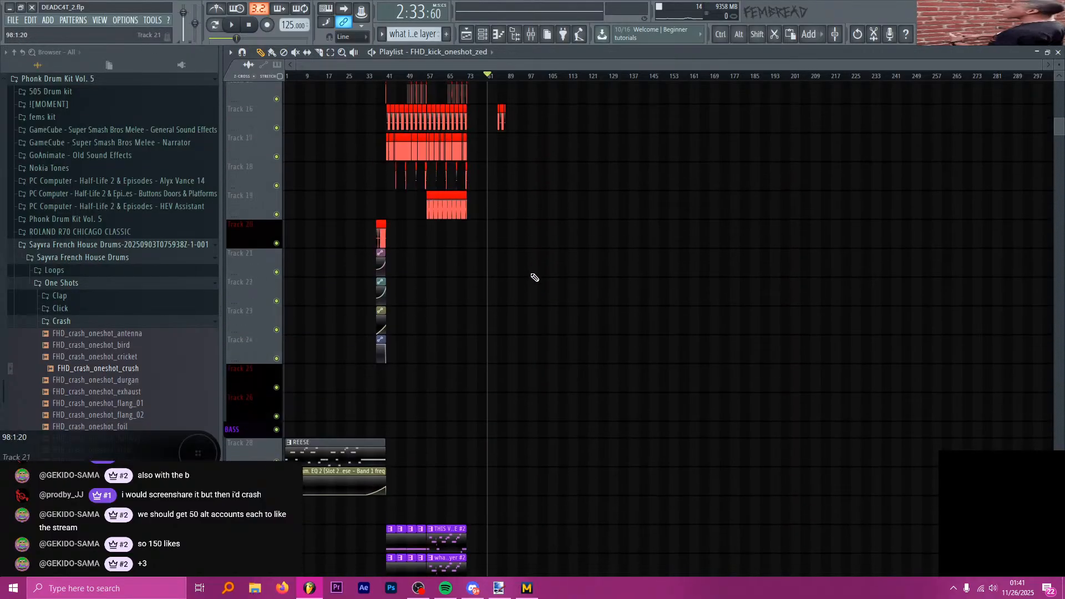
pyautogui.scroll(2, 541, 272)
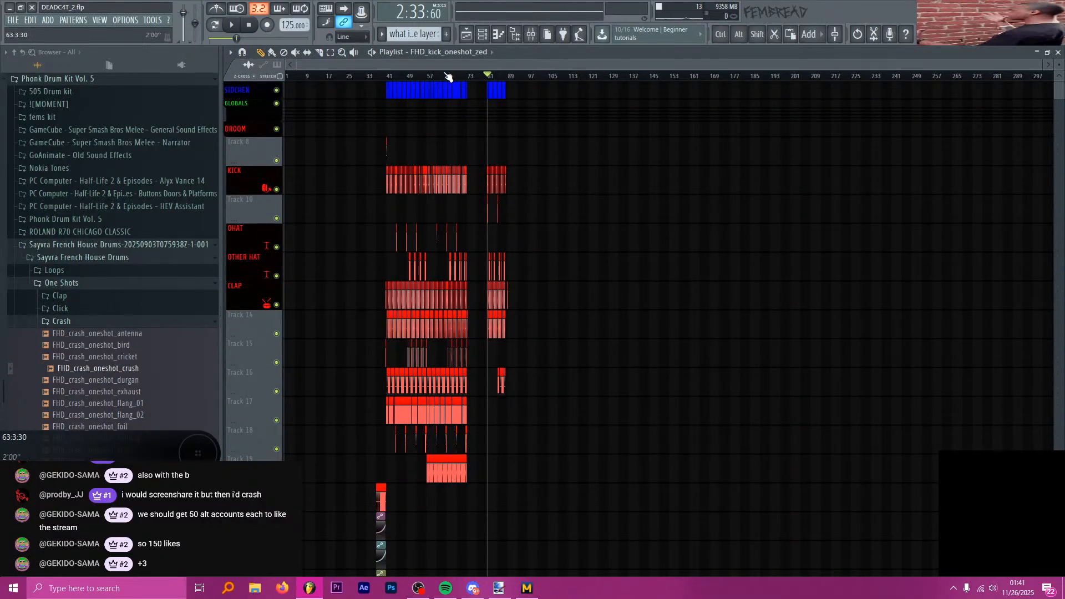
# - Stop playback and return the playhead to bar 81, at the start of the last drum section
pyautogui.moveTo(452, 78); pyautogui.dragTo(385, 78)
pyautogui.keyDown('ctrl'); pyautogui.click(410, 79); pyautogui.keyUp('ctrl')
pyautogui.click(249, 25)
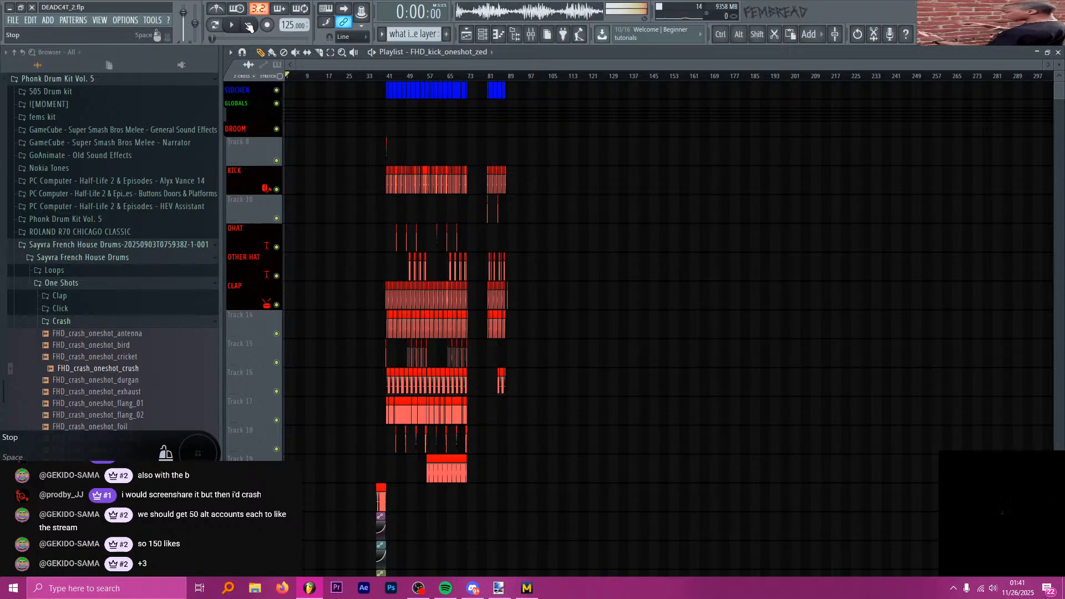
pyautogui.click(477, 77)
pyautogui.scroll(3, 508, 124)
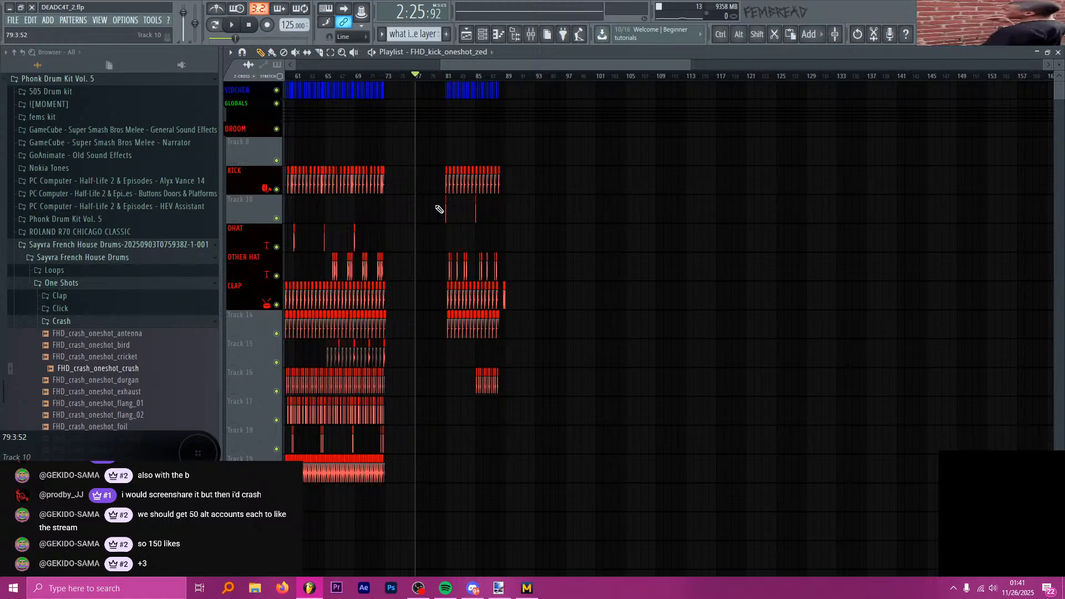
pyautogui.click(446, 77)
# - Examine the synth and vocal tracks for the clips placed between bars 81 and 89
pyautogui.scroll(-10, 495, 248)
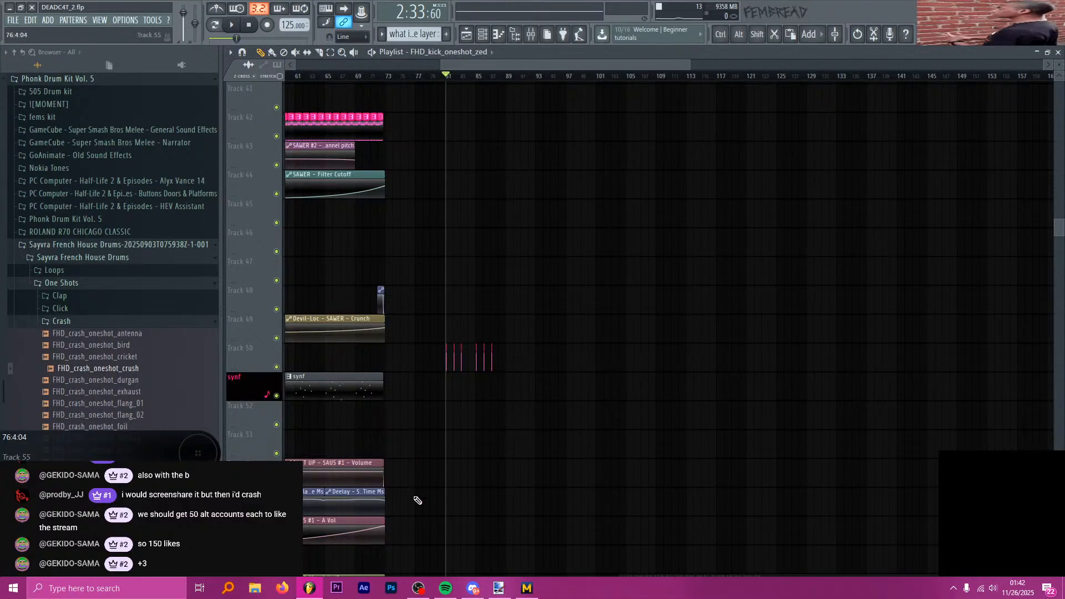
pyautogui.scroll(-3, 424, 495)
pyautogui.scroll(-1, 437, 488)
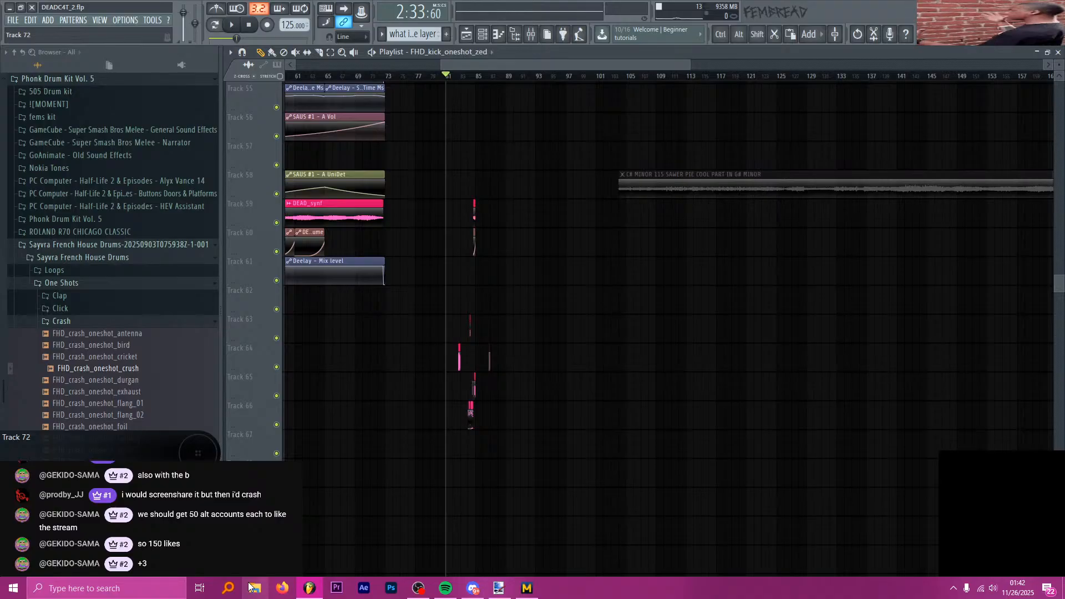
pyautogui.scroll(-1, 504, 308)
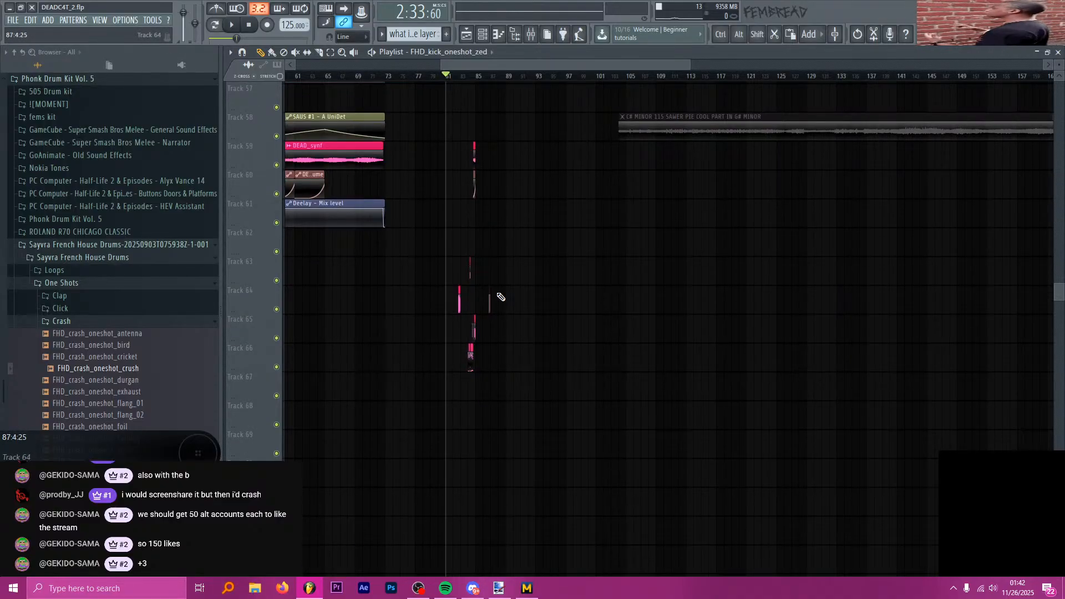
pyautogui.scroll(-7, 500, 297)
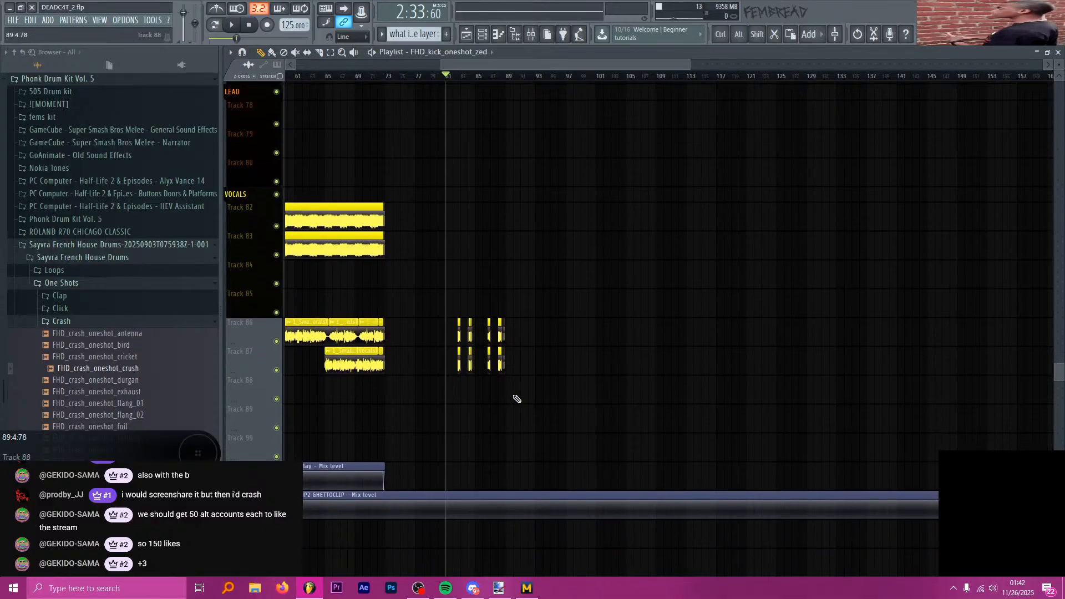
pyautogui.scroll(-1, 510, 360)
pyautogui.keyDown('ctrl'); pyautogui.scroll(-4, 516, 333); pyautogui.keyUp('ctrl')
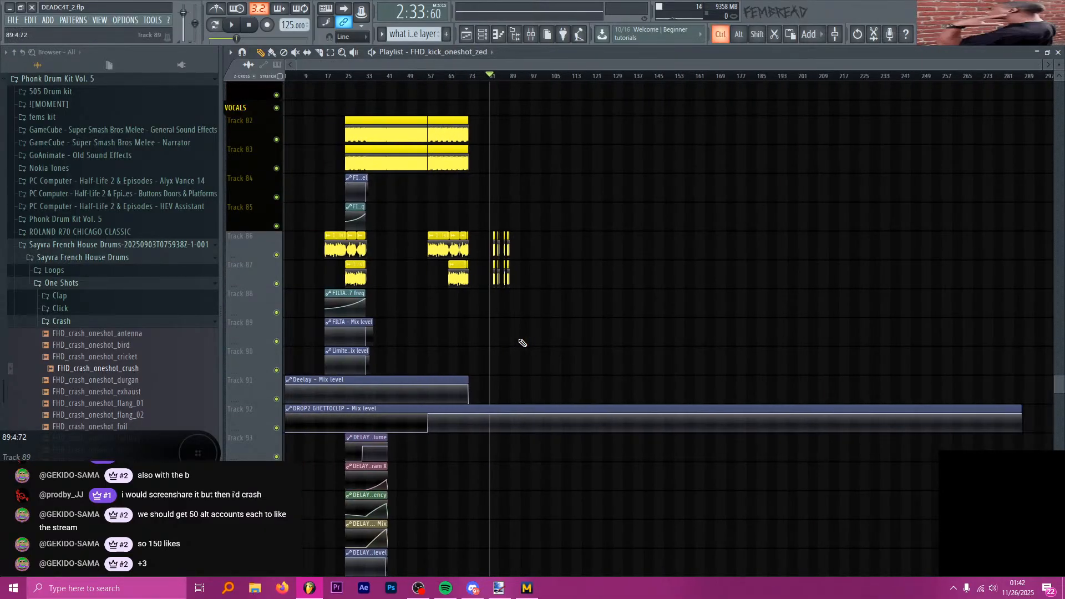
# - Switch to Everything, search for "idk so let go" and open SO LET GO shitmix.wav in Media Player
pyautogui.scroll(-4, 529, 360)
pyautogui.keyDown('ctrl'); pyautogui.scroll(3, 520, 331); pyautogui.keyUp('ctrl')
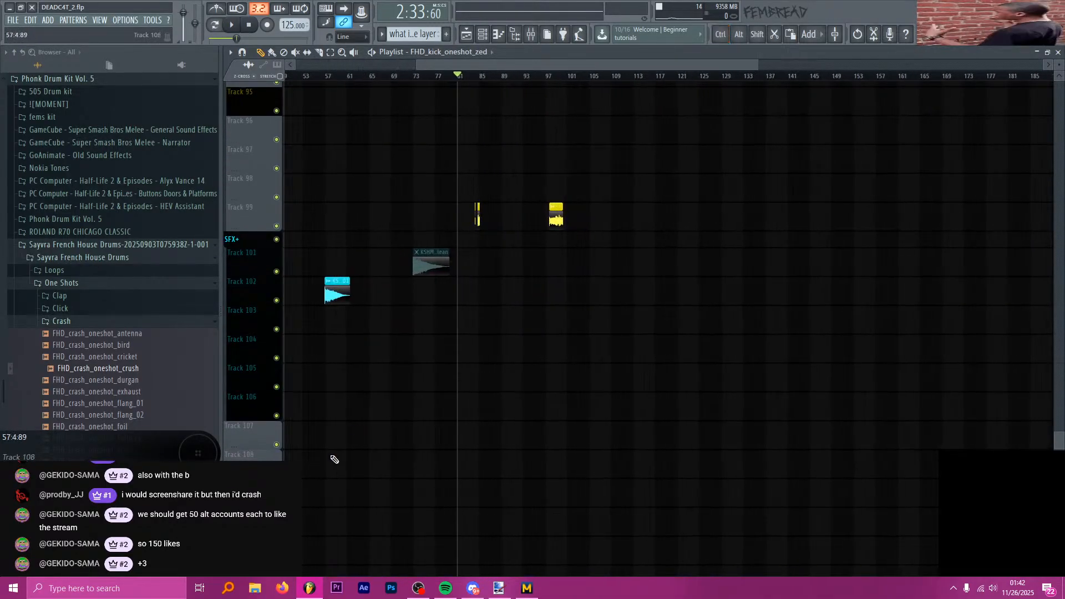
pyautogui.click(228, 588)
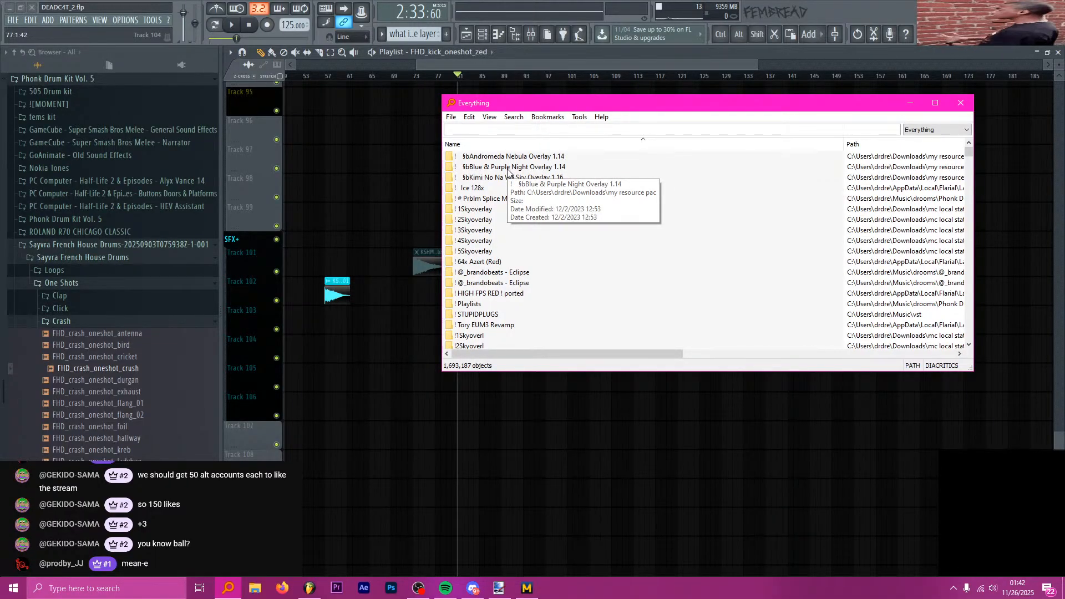
pyautogui.write('i')
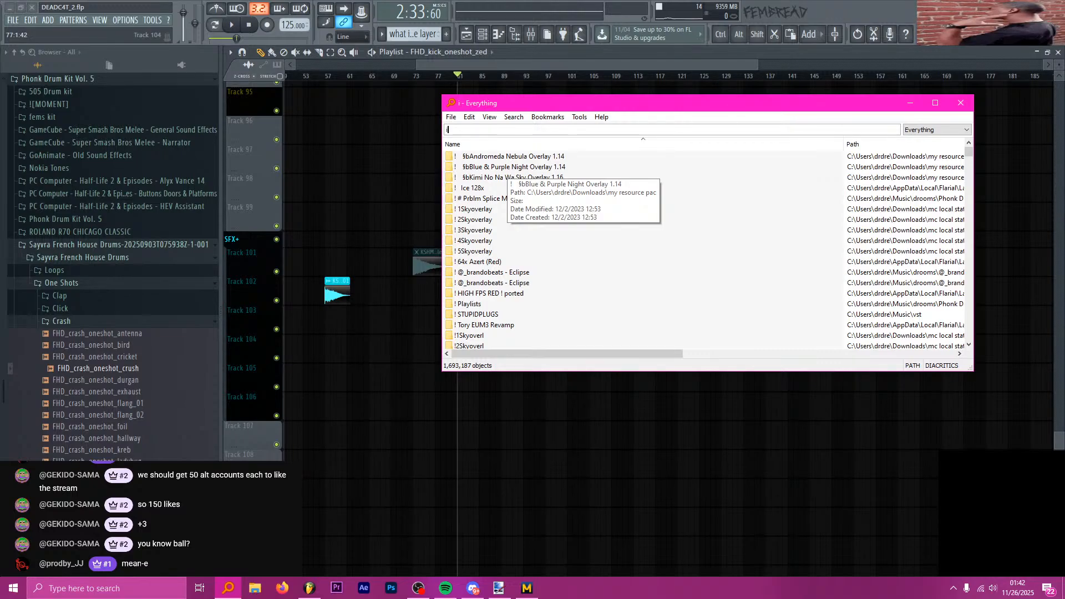
pyautogui.write('dk so let go')
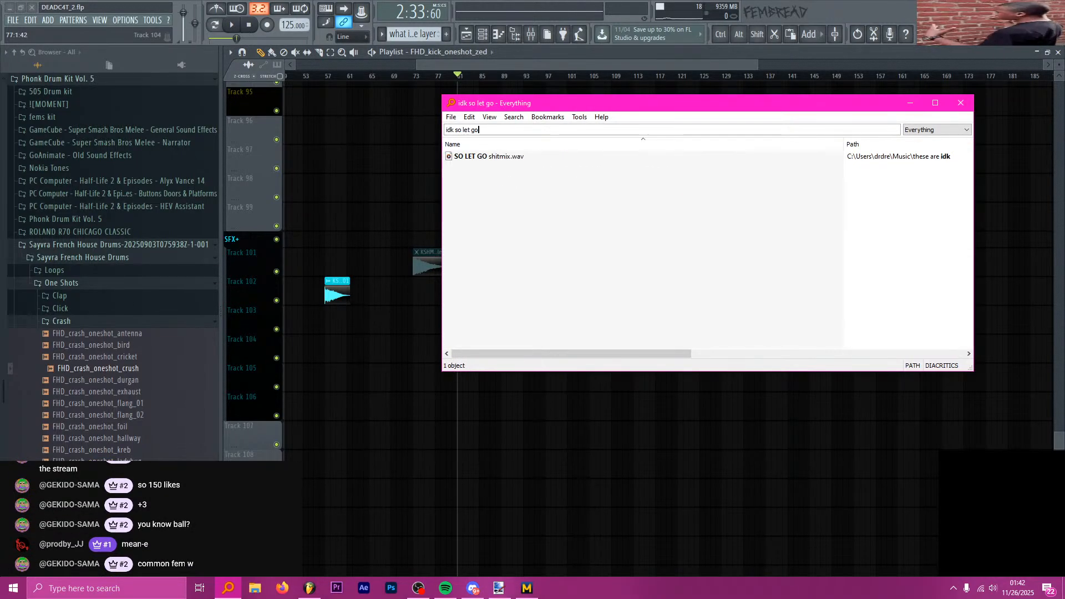
pyautogui.doubleClick(475, 157)
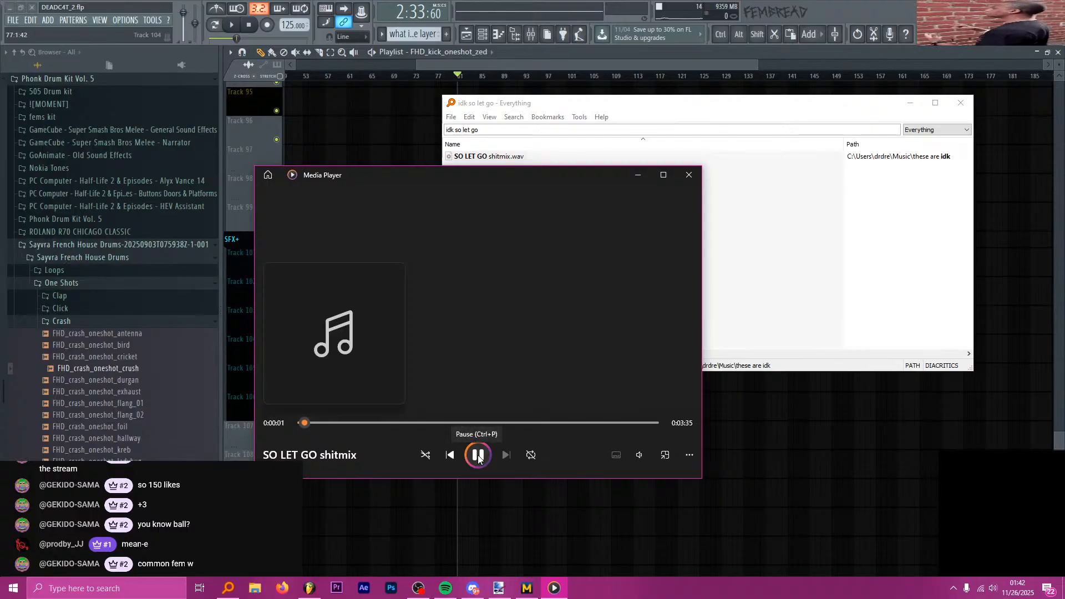
# - Listen to SO LET GO shitmix at around 0:50, lower the player volume to 17, and pause
pyautogui.click(478, 456)
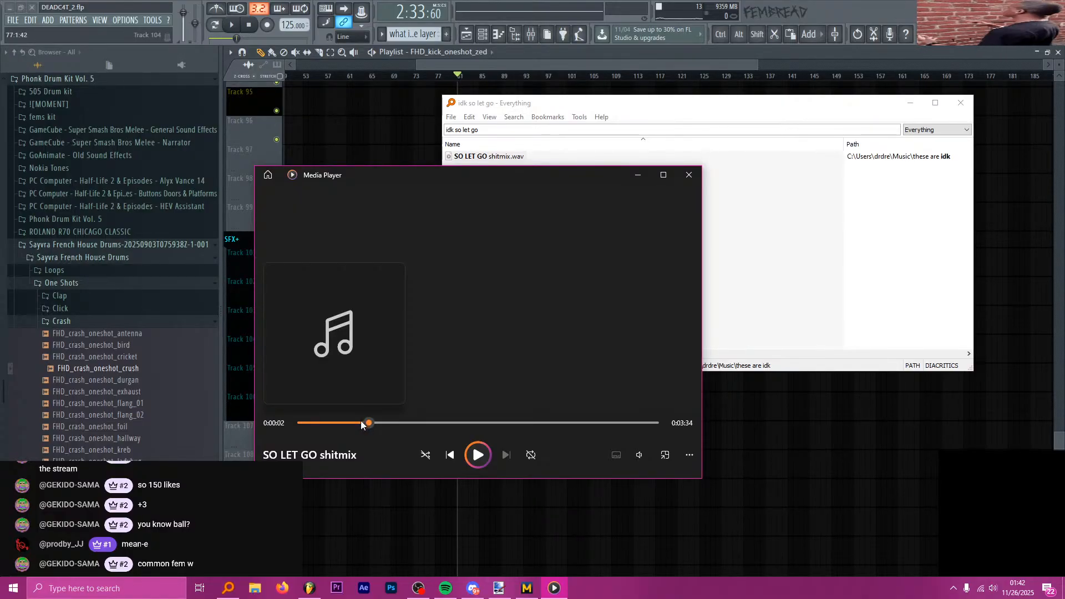
pyautogui.click(476, 456)
pyautogui.click(639, 455)
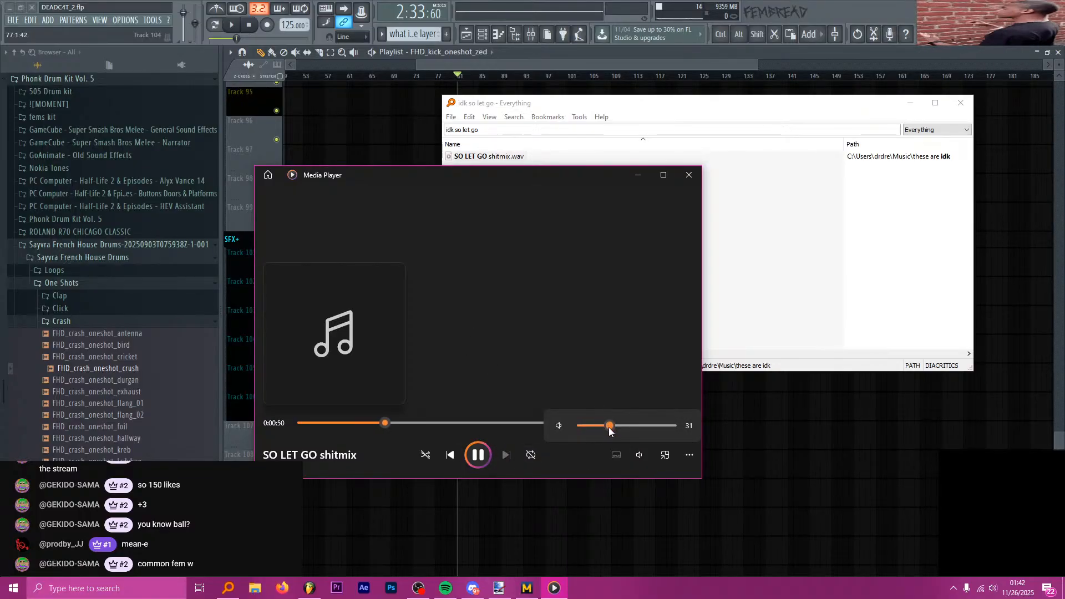
pyautogui.moveTo(609, 428); pyautogui.dragTo(597, 428)
pyautogui.click(480, 456)
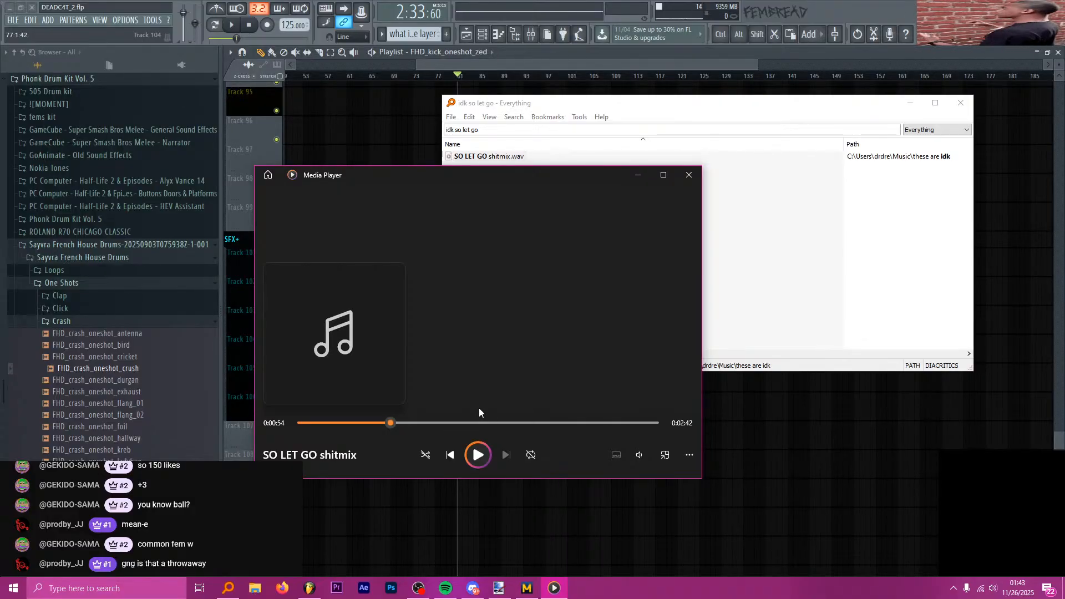
# - Return to the FL Studio playlist and inspect the short Track 99 vocal clips around bar 84
pyautogui.click(472, 63)
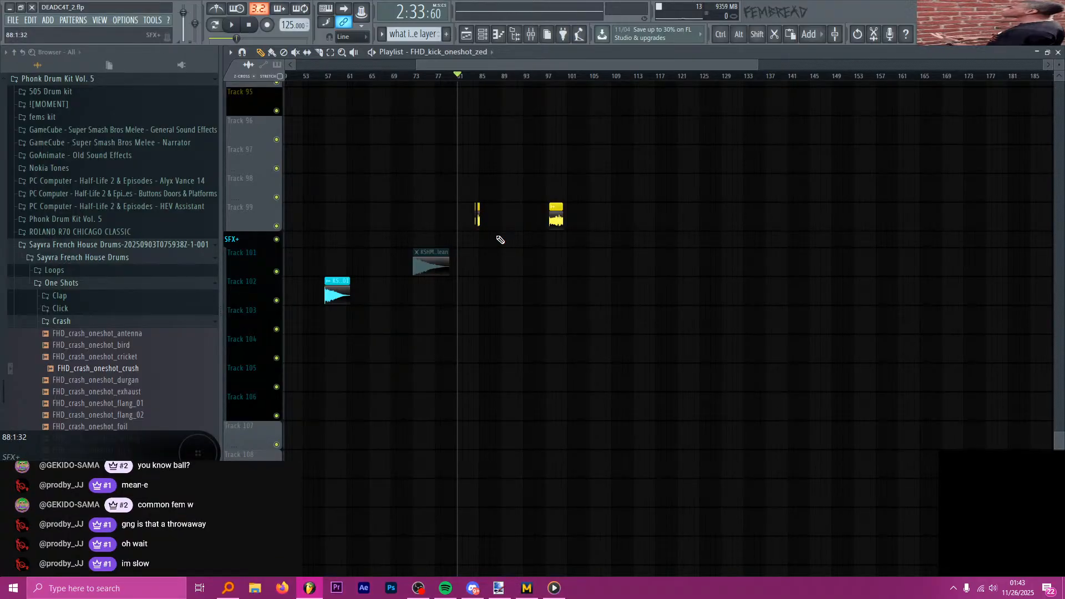
pyautogui.scroll(3, 491, 209)
pyautogui.scroll(-3, 489, 208)
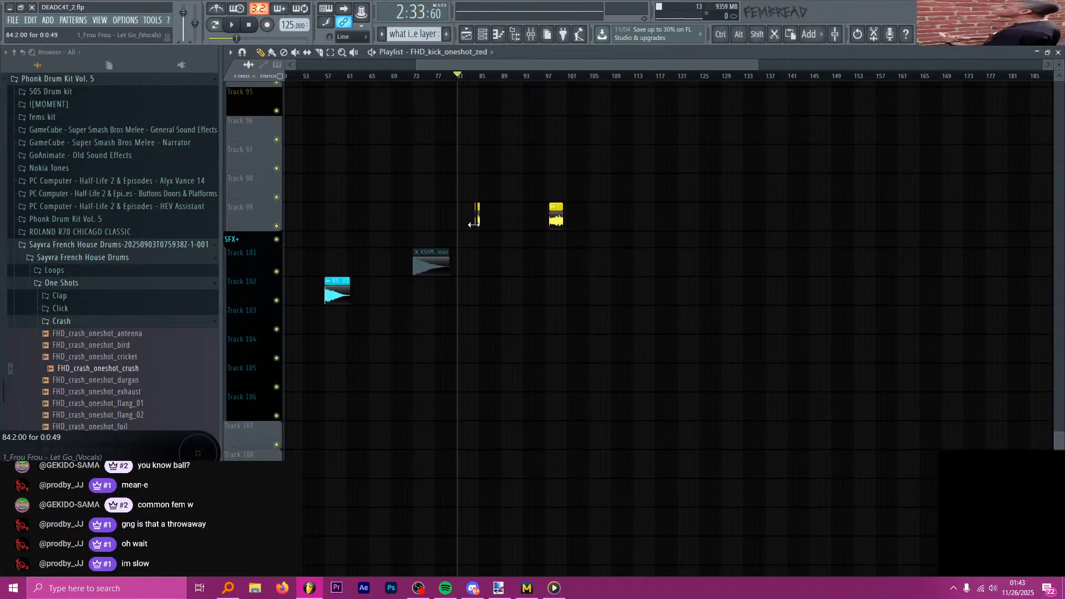
pyautogui.scroll(6, 471, 213)
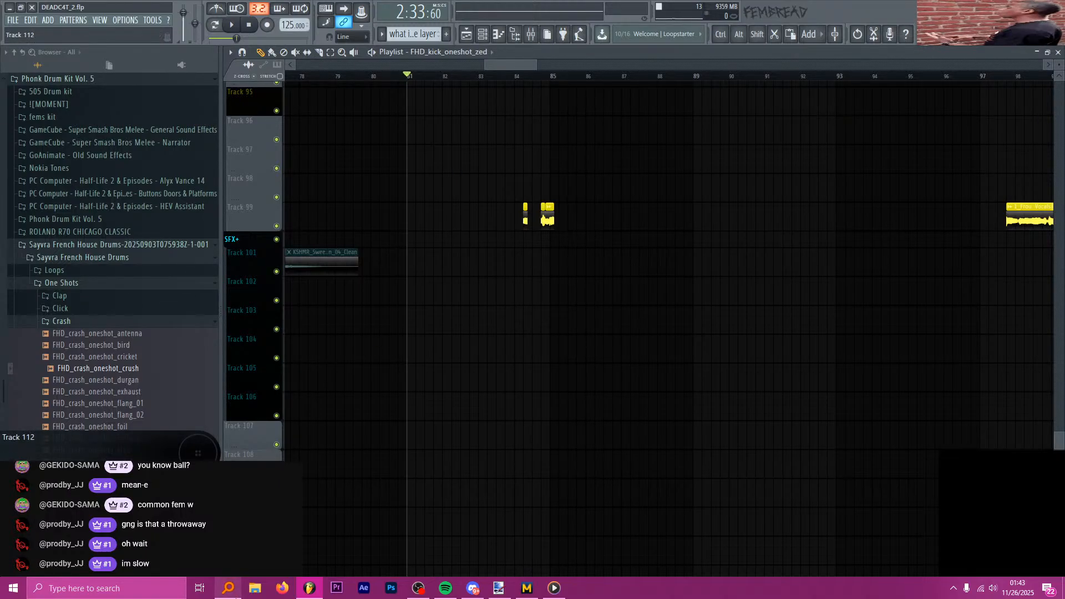
# - Reopen SO LET GO shitmix.wav from Everything and skip through its playback from 2:29 to about 2:54
pyautogui.click(228, 588)
pyautogui.doubleClick(504, 159)
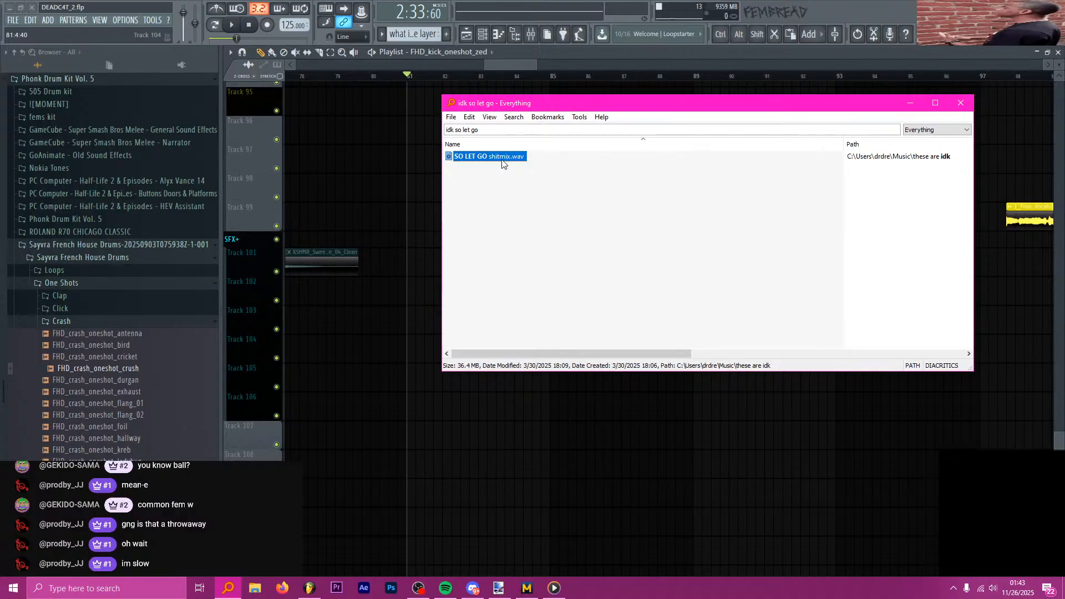
pyautogui.click(476, 456)
pyautogui.click(555, 423)
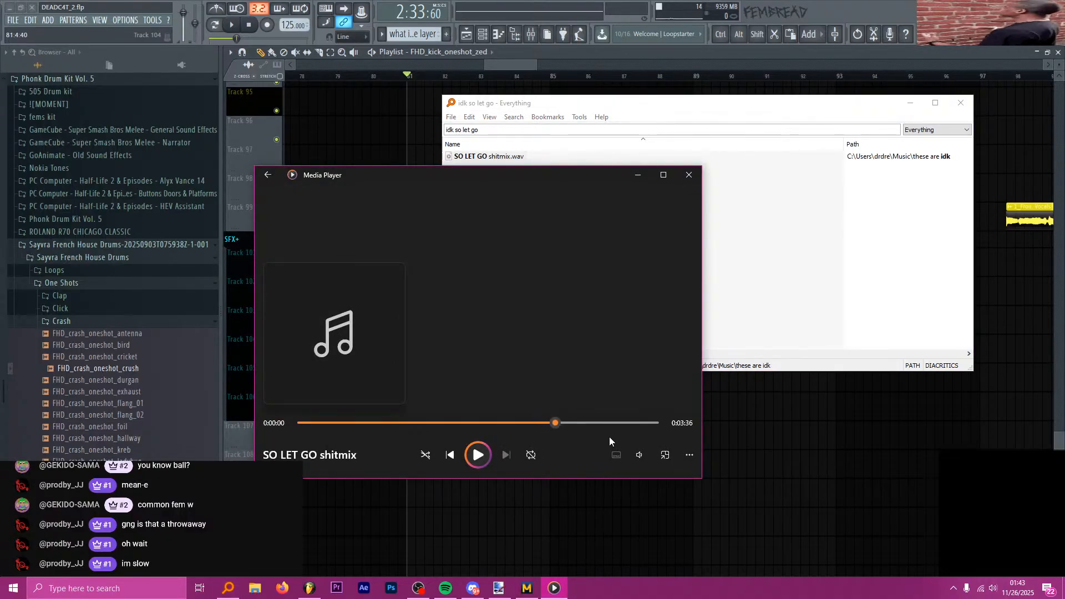
pyautogui.click(545, 423)
pyautogui.click(478, 454)
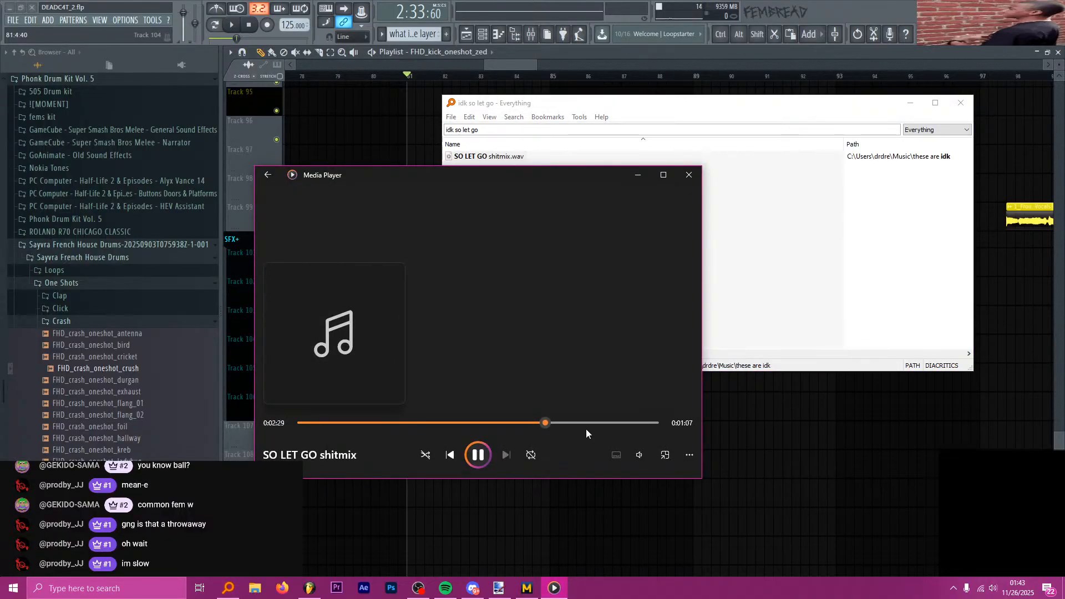
pyautogui.click(561, 422)
pyautogui.click(574, 424)
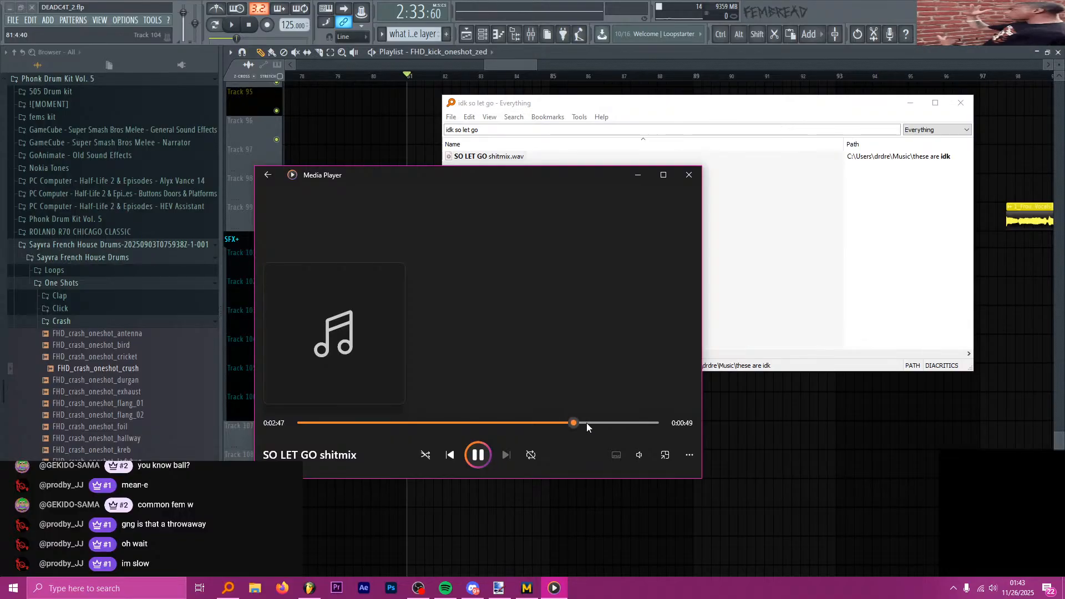
pyautogui.click(586, 423)
# - Raise the player volume, listen to about 3:05 of the mix, close Media Player and return to FL Studio
pyautogui.click(639, 455)
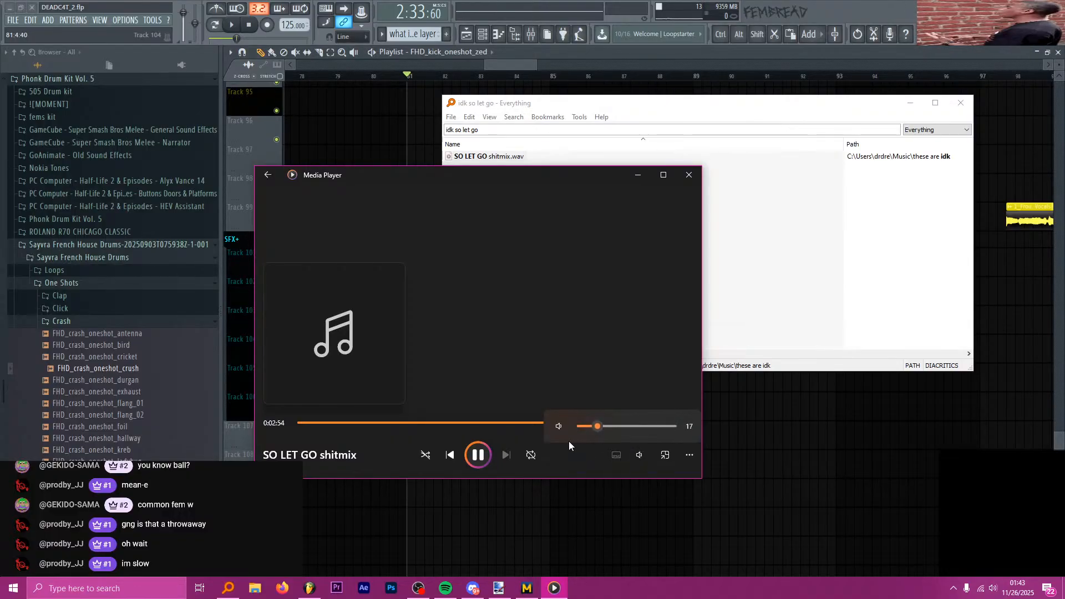
pyautogui.click(597, 426)
pyautogui.moveTo(600, 425); pyautogui.dragTo(613, 424)
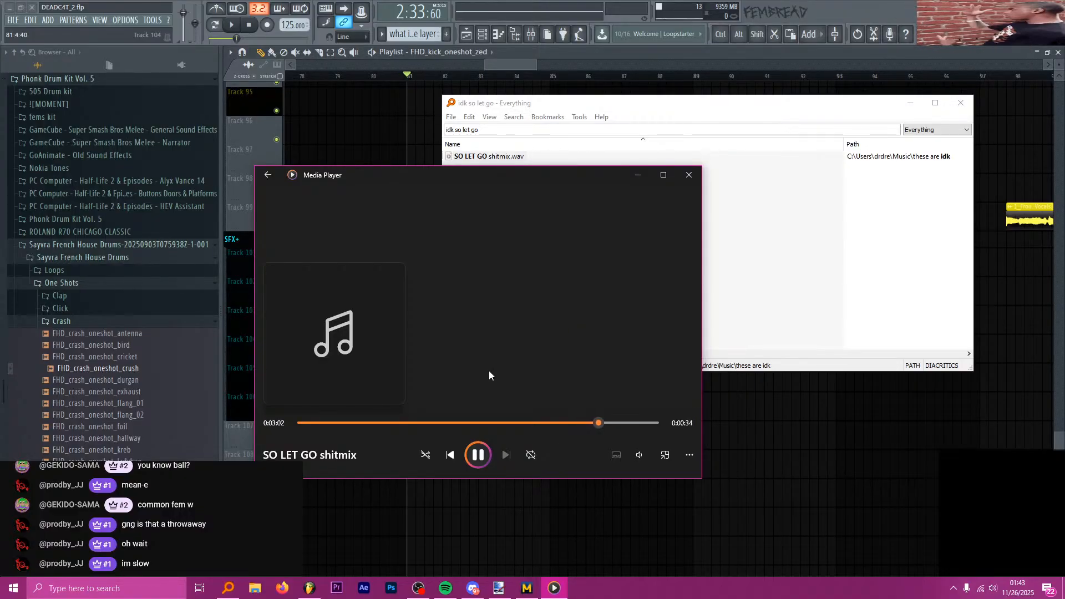
pyautogui.click(478, 455)
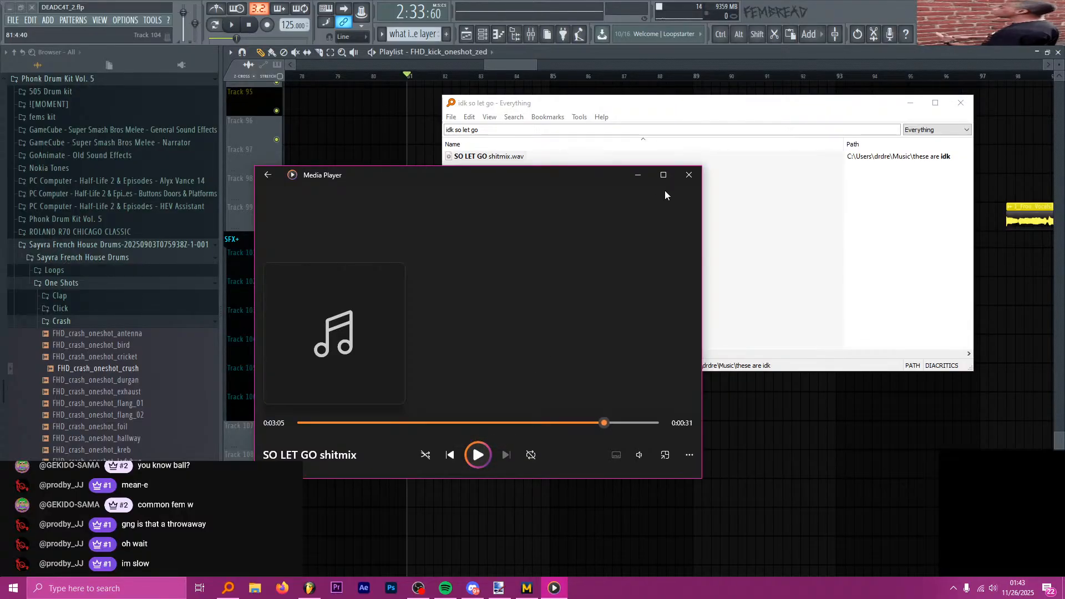
pyautogui.click(688, 175)
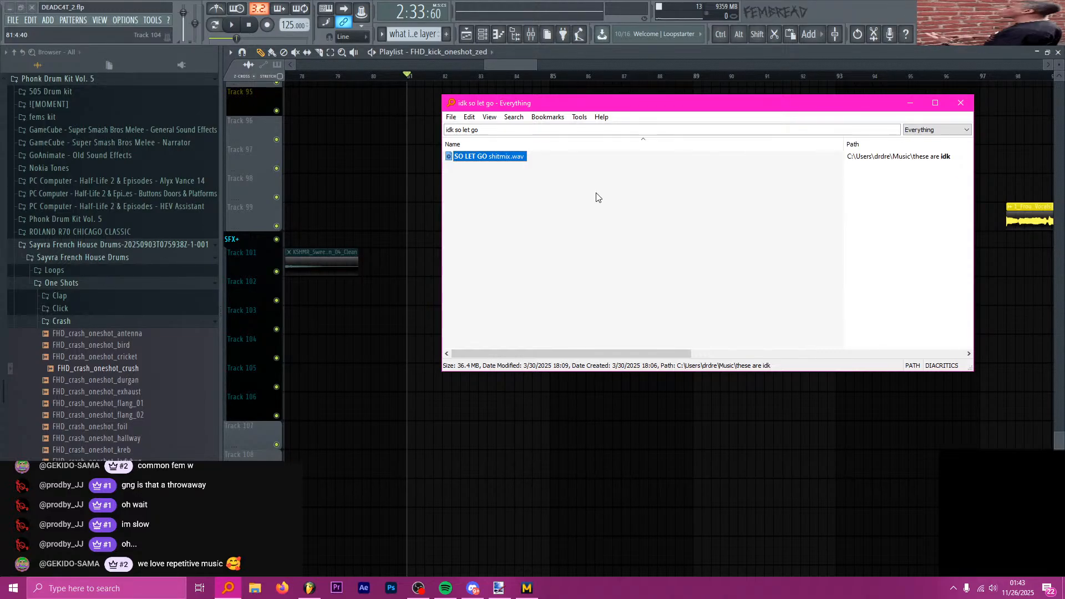
pyautogui.click(527, 64)
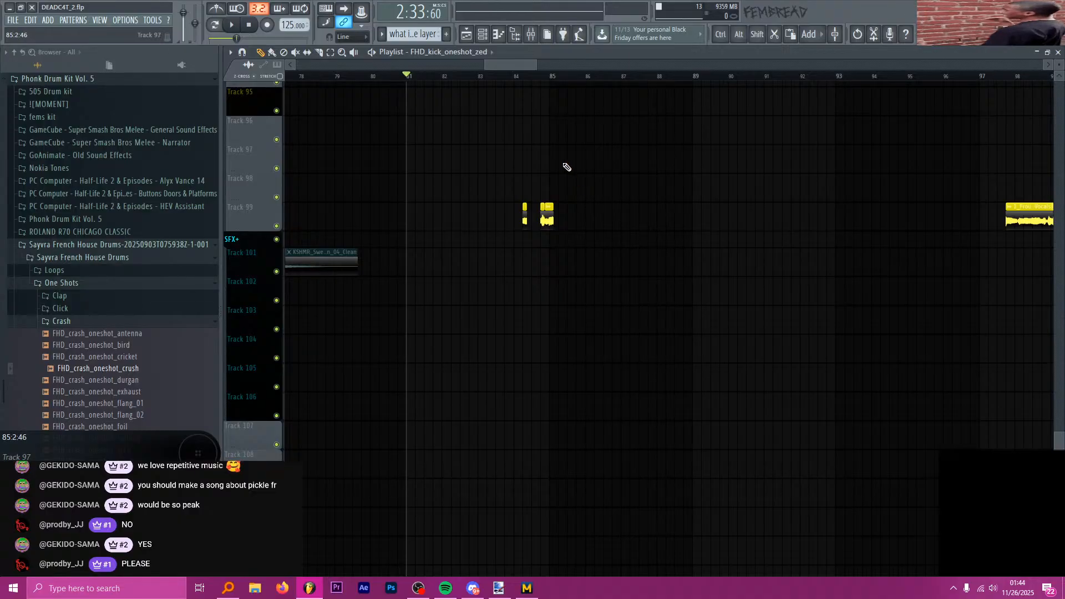
pyautogui.hotkey('alt', 'Tab')
pyautogui.hotkey('alt', 'Tab')
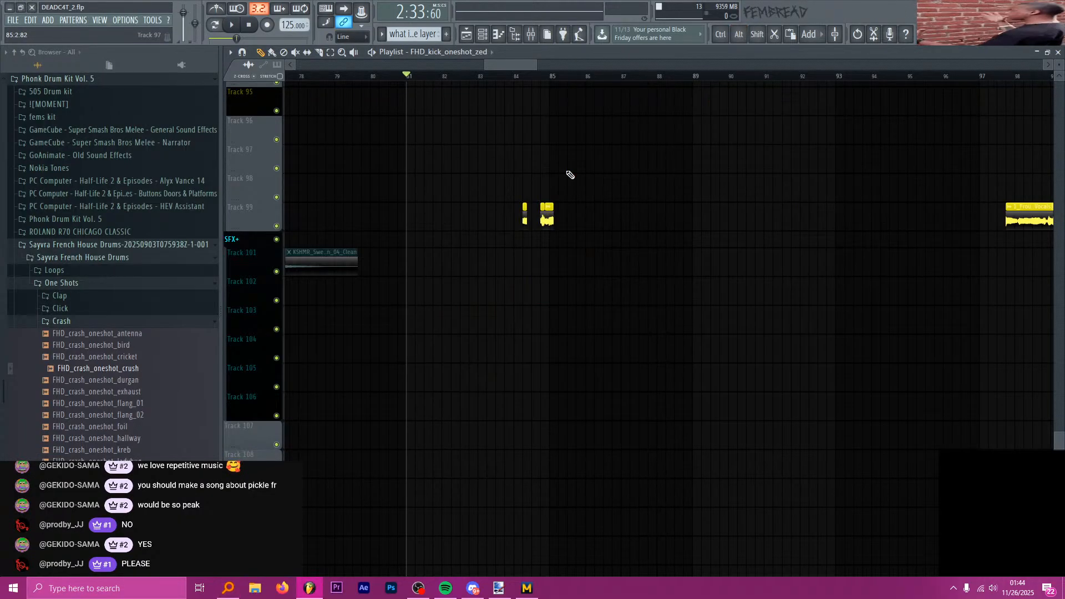
pyautogui.hotkey('alt', 'Tab')
pyautogui.hotkey('alt', 'Tab')
pyautogui.hotkey('alt', 'Tab')
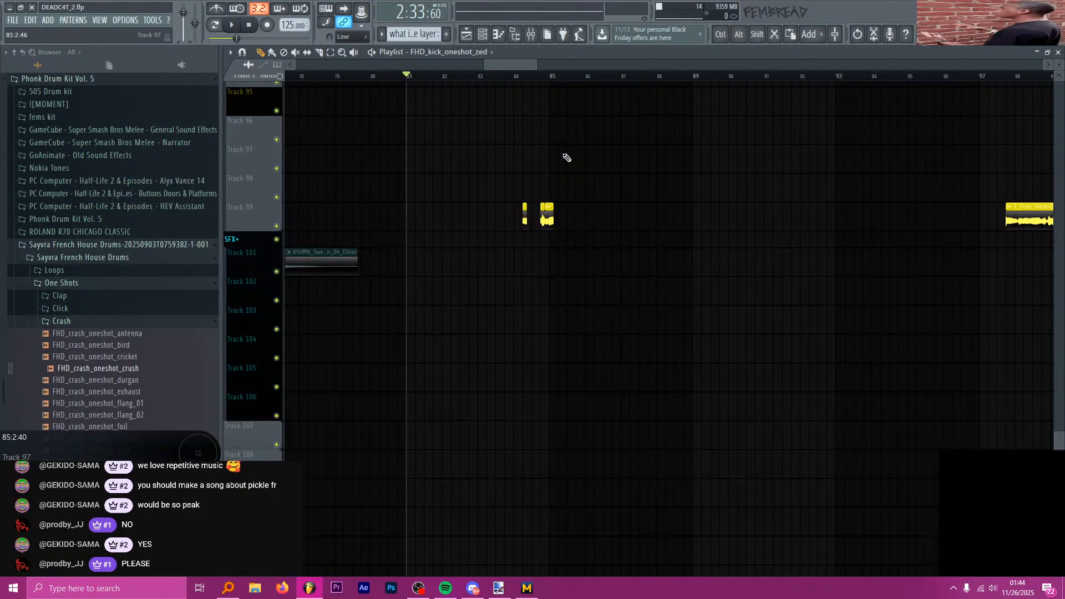
# - Play the short Track 99 vocal clips from bar 84 and stop playback
pyautogui.click(515, 78)
pyautogui.scroll(3, 550, 122)
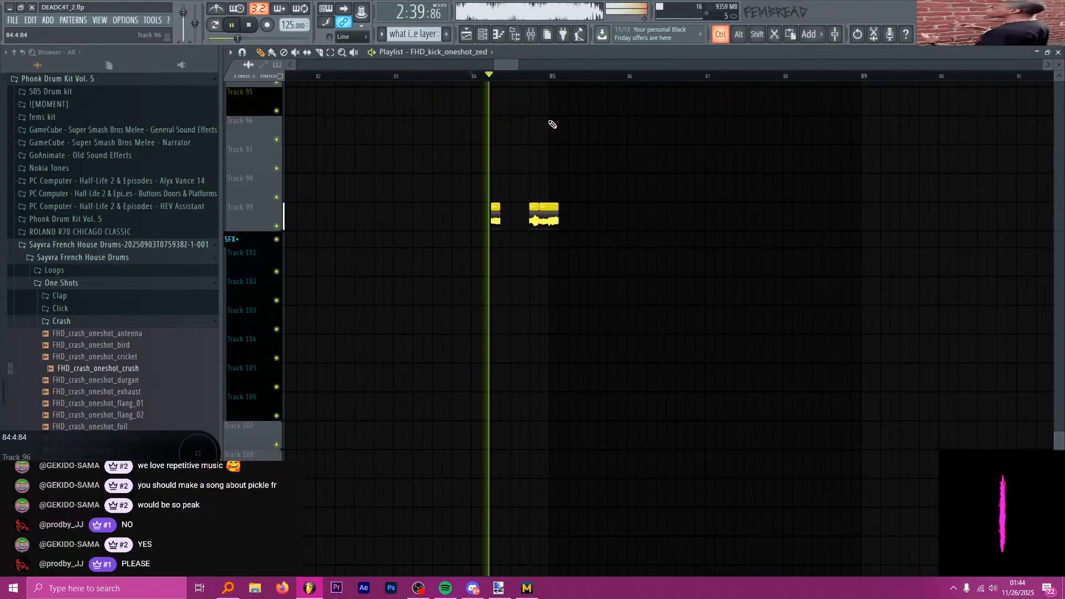
pyautogui.press('space')
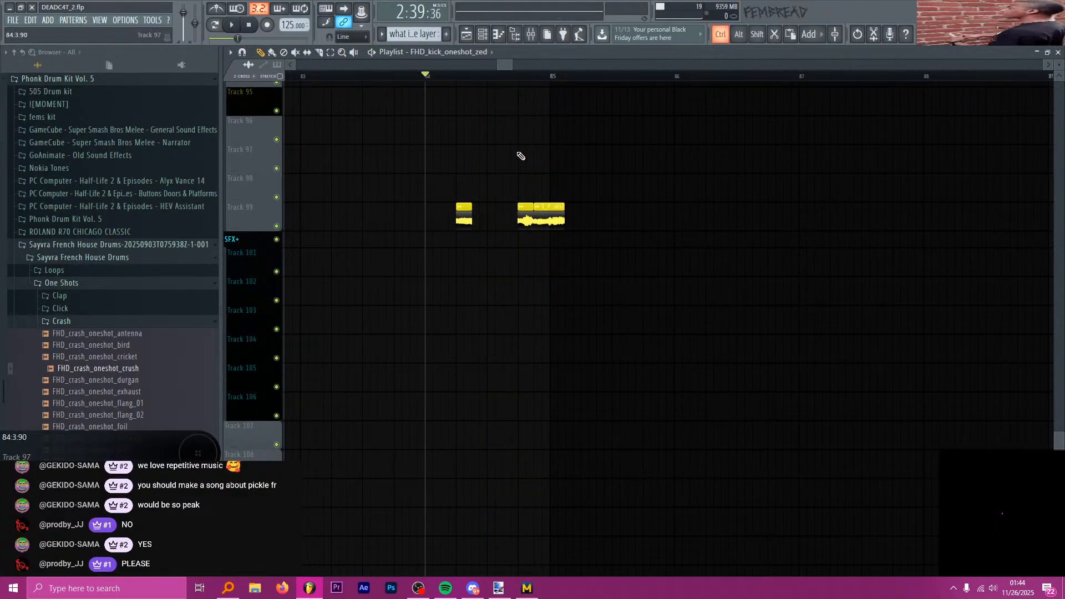
pyautogui.click(487, 78)
pyautogui.click(428, 78)
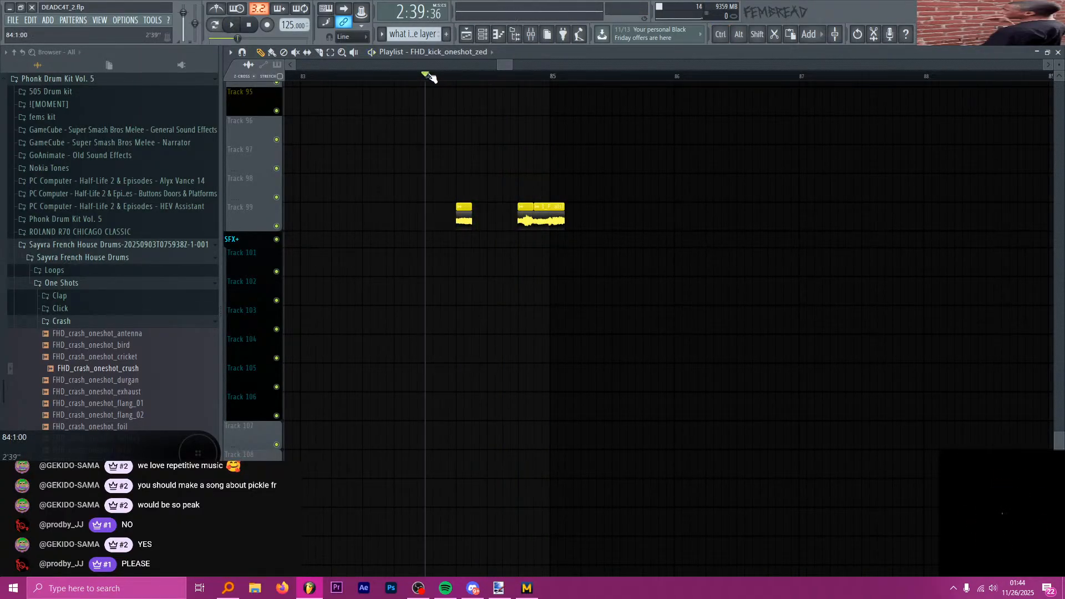
pyautogui.scroll(3, 499, 133)
pyautogui.scroll(-5, 388, 143)
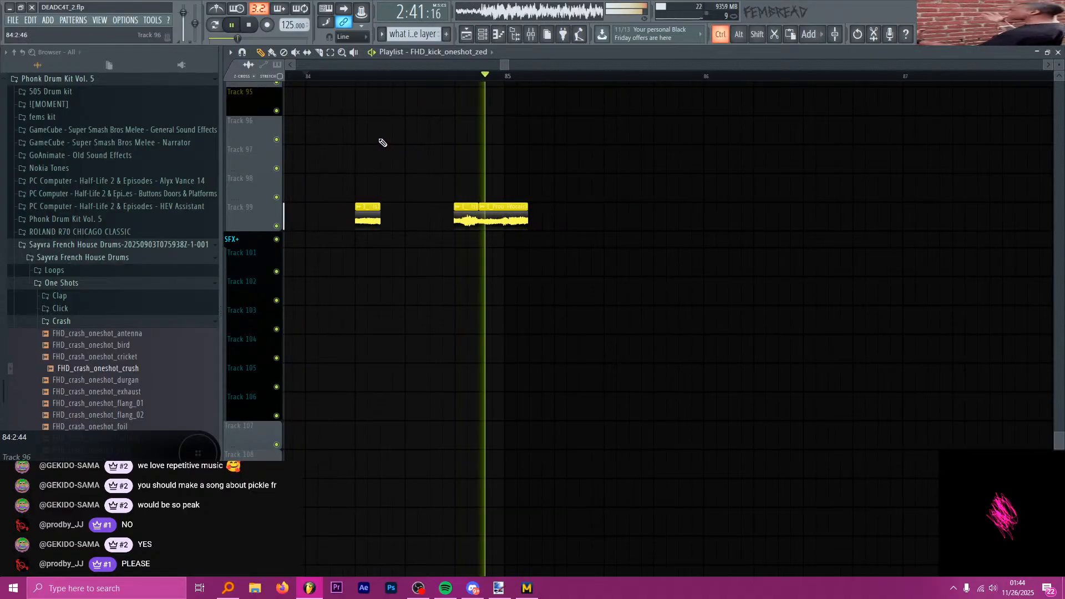
pyautogui.press('space')
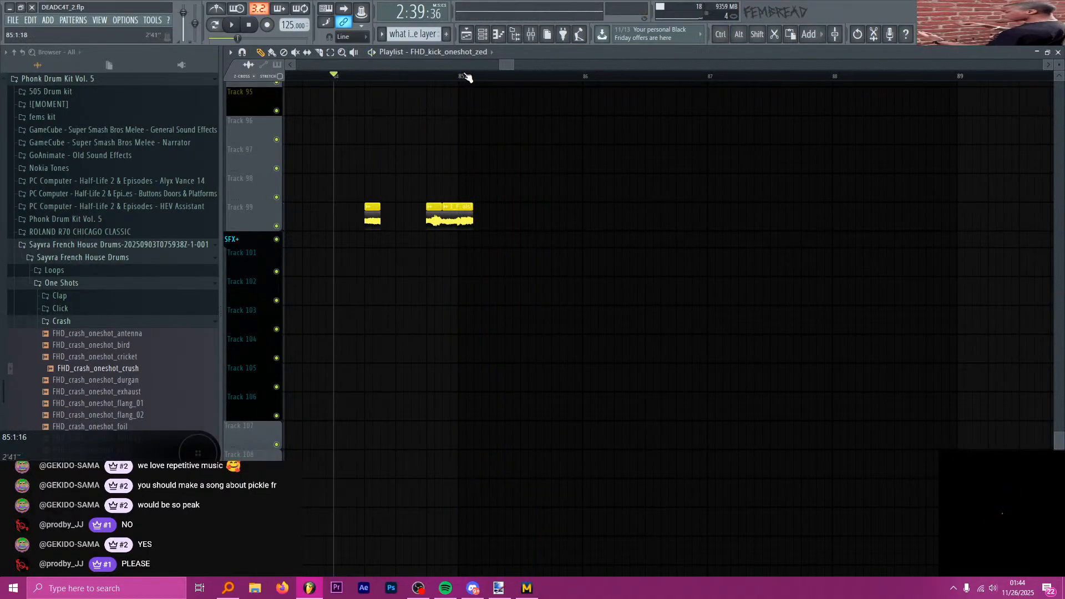
# - Set the playhead at about bar 85 and compare the short Track 99 vocal clips with the long one after bar 97
pyautogui.click(466, 76)
pyautogui.scroll(2, 513, 127)
pyautogui.scroll(-1, 425, 111)
pyautogui.scroll(-4, 424, 112)
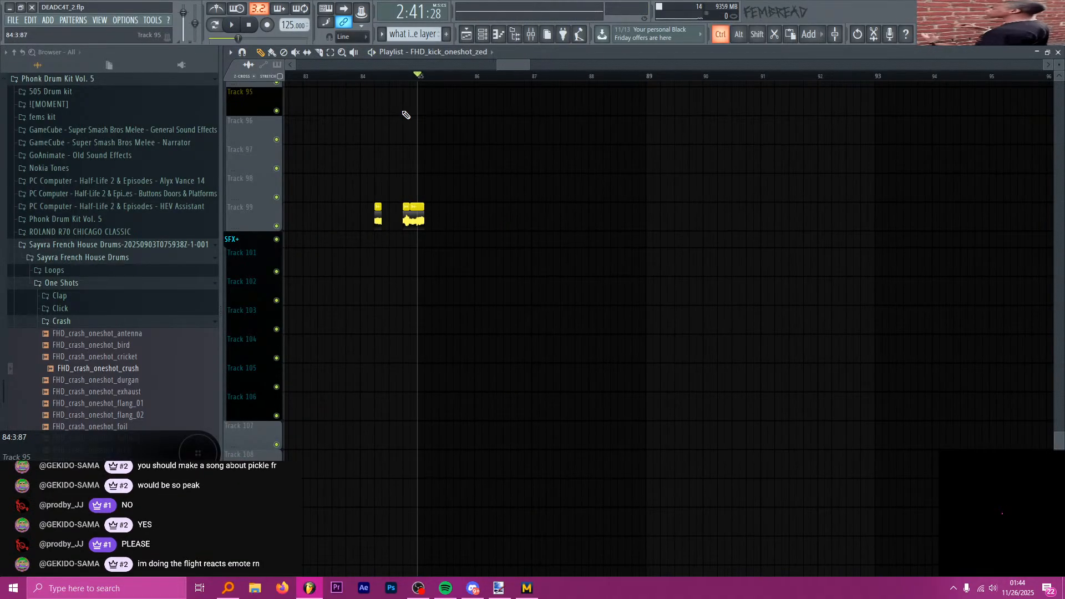
pyautogui.scroll(-4, 389, 126)
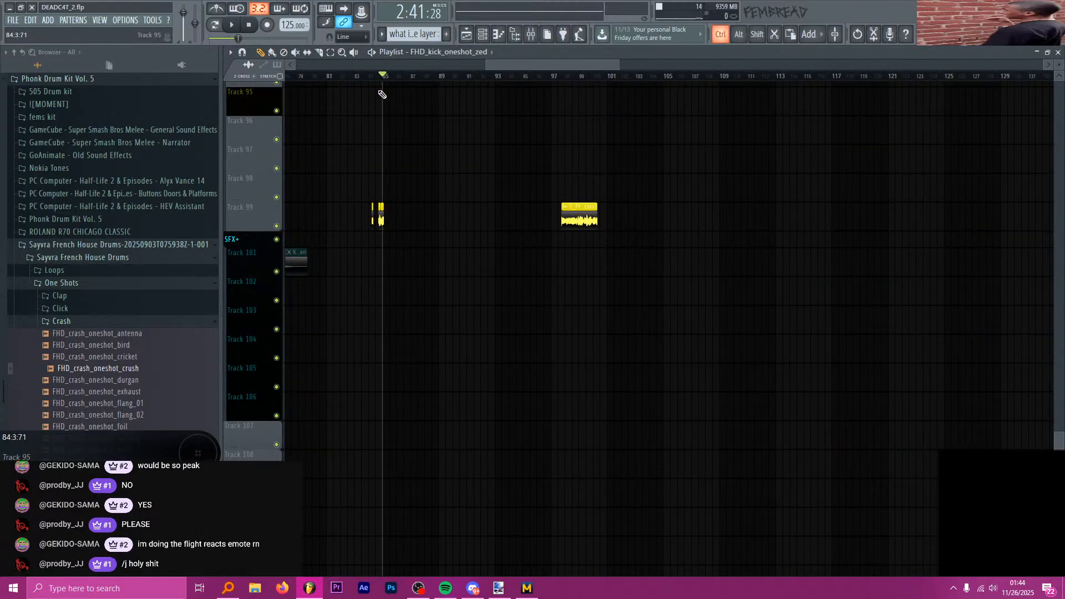
pyautogui.scroll(6, 366, 105)
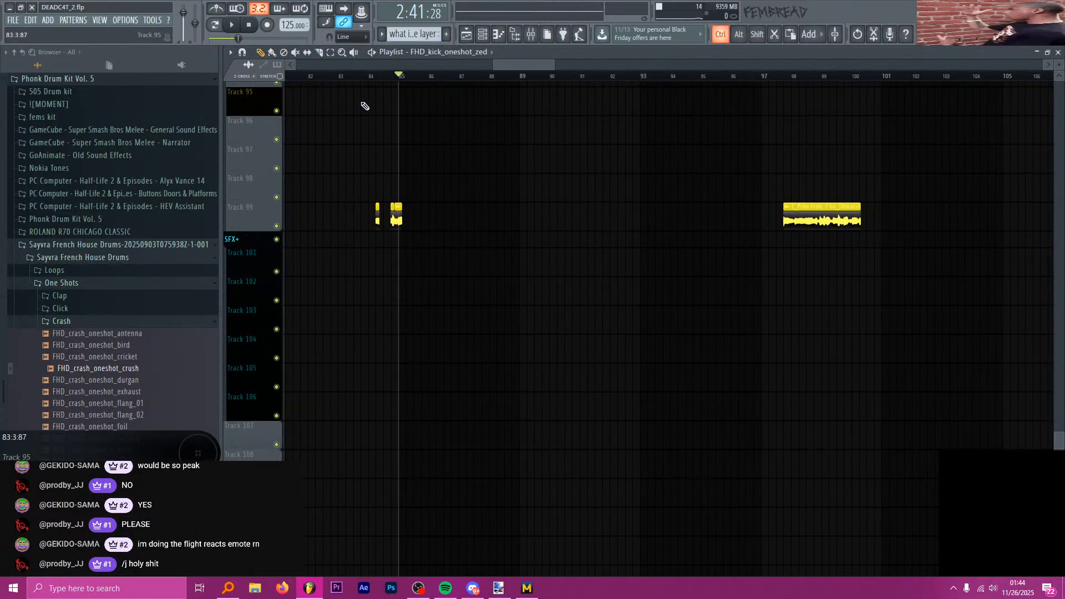
# - Play the Track 99 vocal chops just before bar 85 and make their Frou Frou - Let Go vocal the active clip
pyautogui.click(380, 79)
pyautogui.press('space')
pyautogui.scroll(2, 387, 97)
pyautogui.press('space')
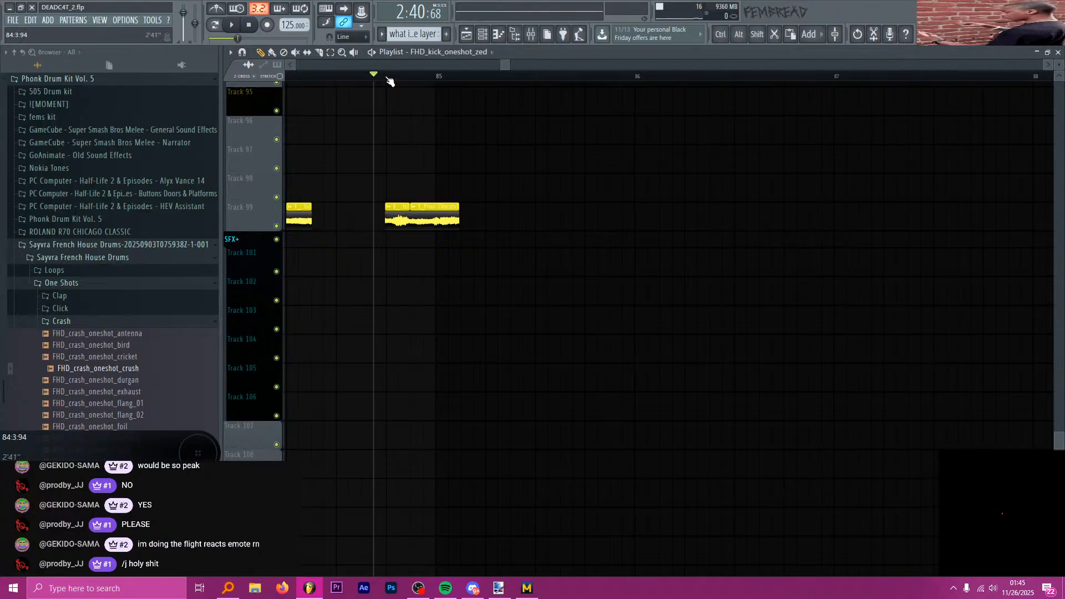
pyautogui.click(388, 76)
pyautogui.press('space')
pyautogui.press('space')
pyautogui.click(398, 217)
pyautogui.scroll(-5, 356, 201)
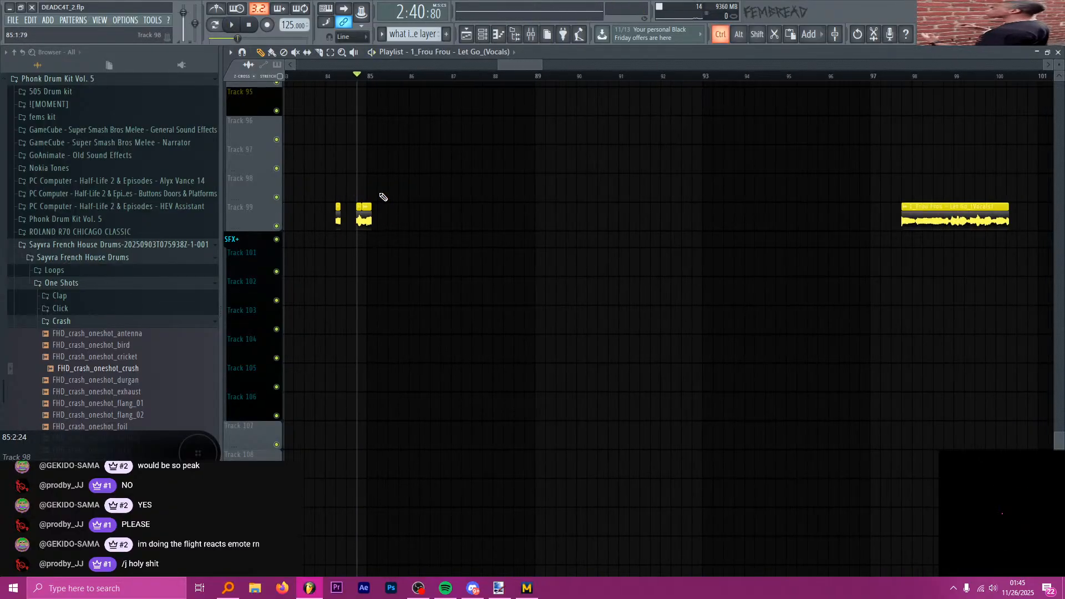
# - Play the arrangement from about bar 87 towards bar 89 and stop playback
pyautogui.click(460, 79)
pyautogui.press('space')
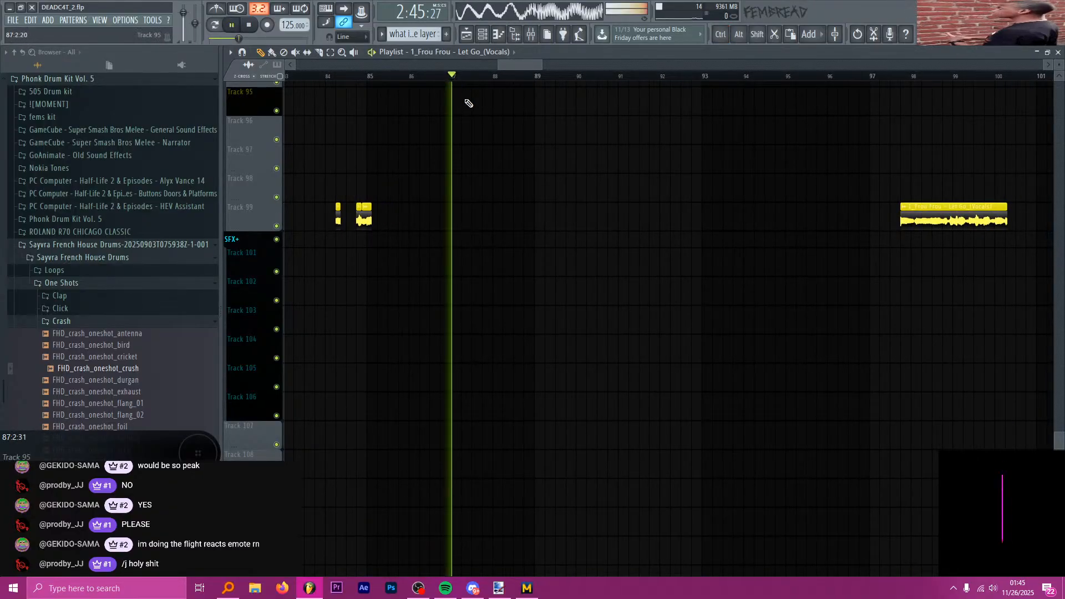
pyautogui.scroll(-3, 538, 155)
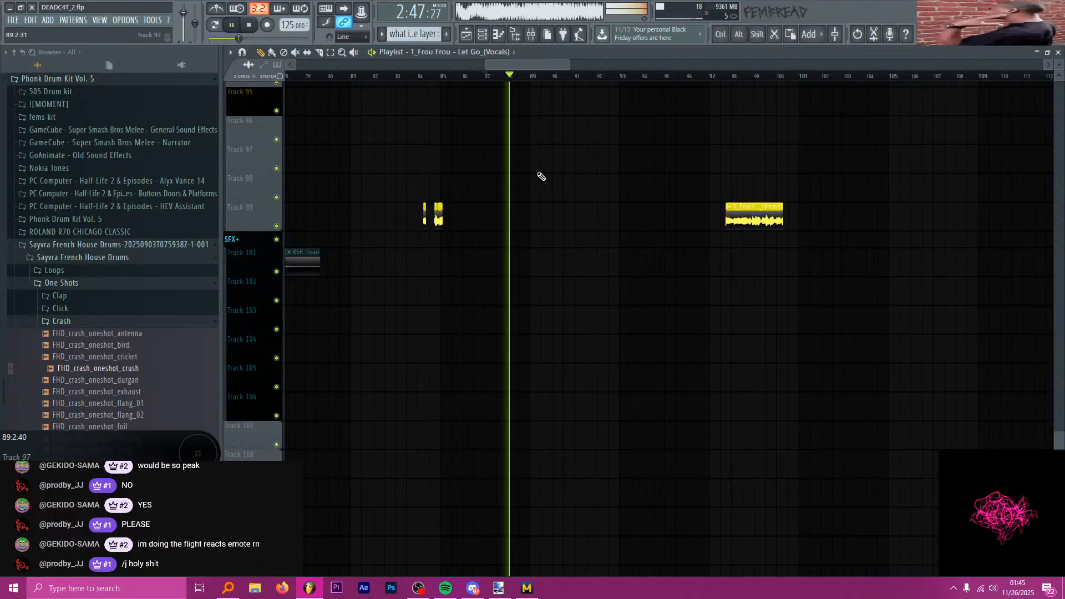
pyautogui.press('space')
pyautogui.scroll(6, 511, 199)
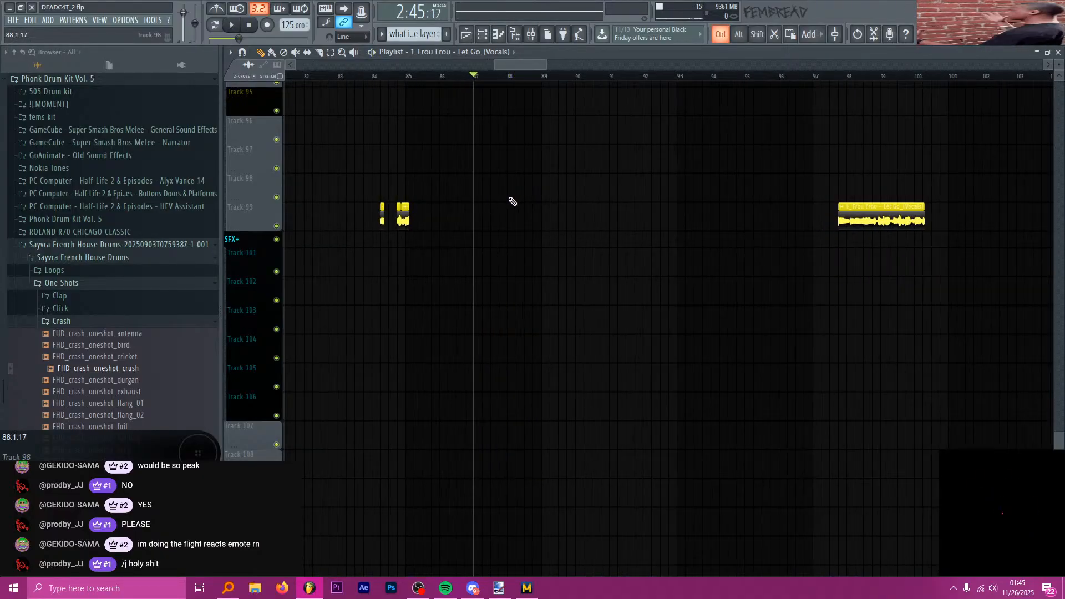
# - Set the playhead at about bar 88 and delete the three separate muted vocal chops before bar 89 on both Track 86 and Track 87
pyautogui.click(511, 78)
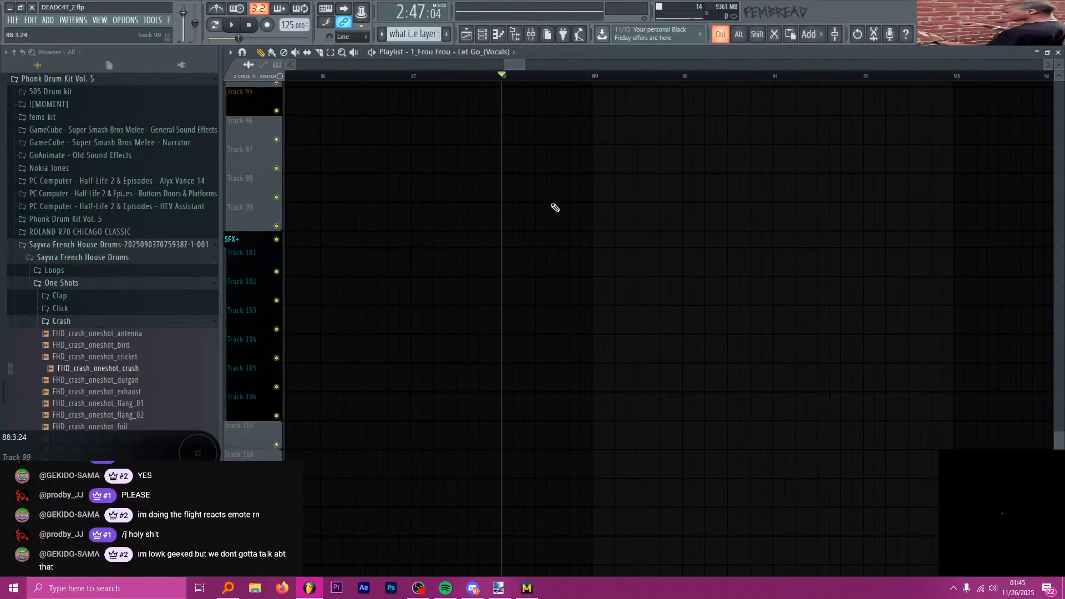
pyautogui.scroll(1, 554, 205)
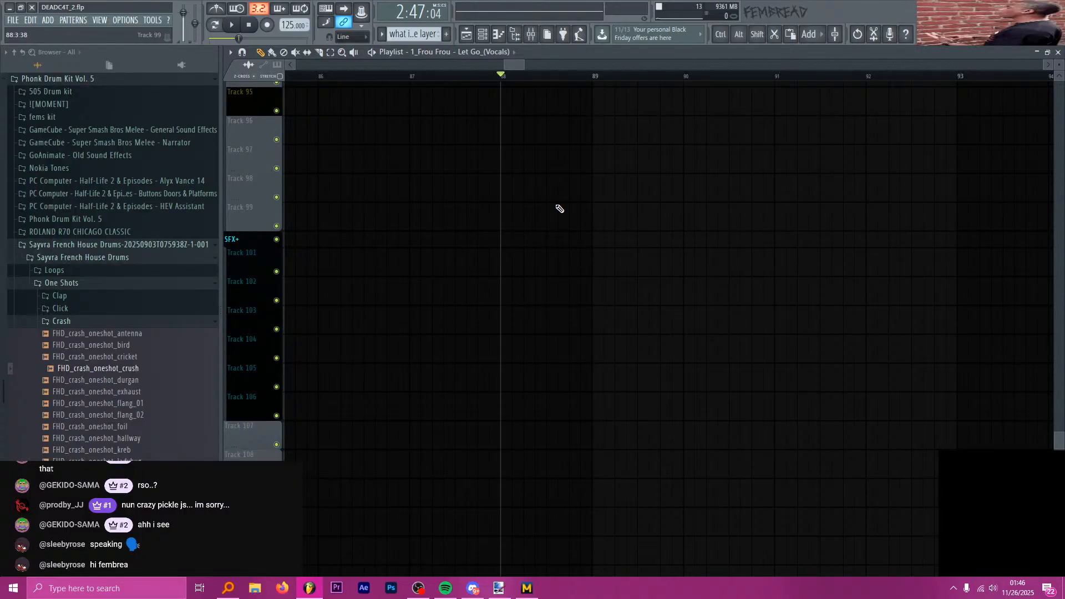
pyautogui.scroll(5, 559, 209)
pyautogui.keyDown('ctrl'); pyautogui.scroll(-5, 578, 237); pyautogui.keyUp('ctrl')
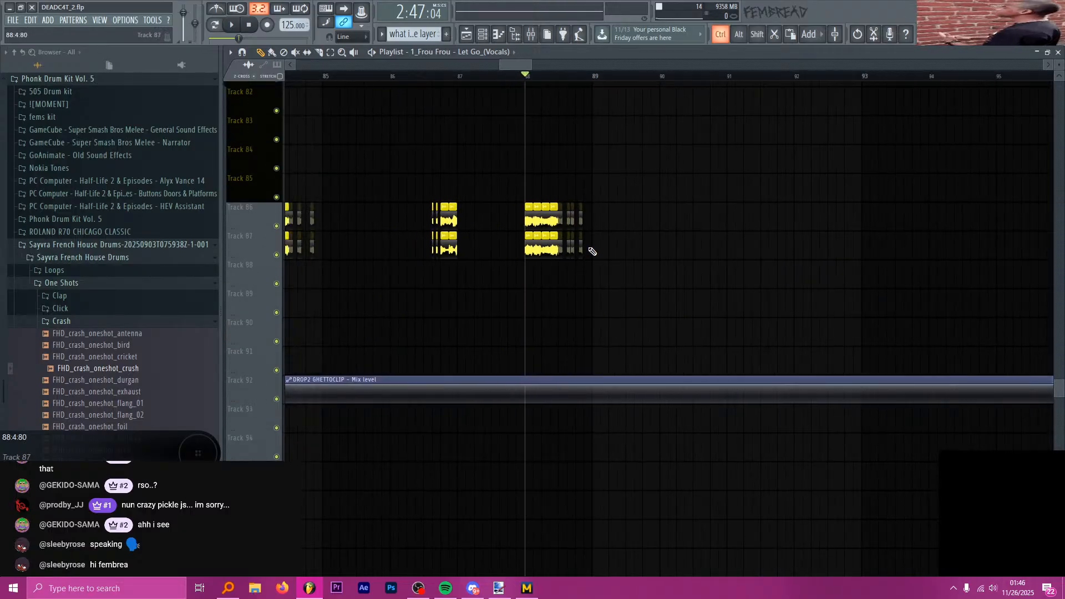
pyautogui.keyDown('ctrl'); pyautogui.scroll(8, 582, 241); pyautogui.keyUp('ctrl')
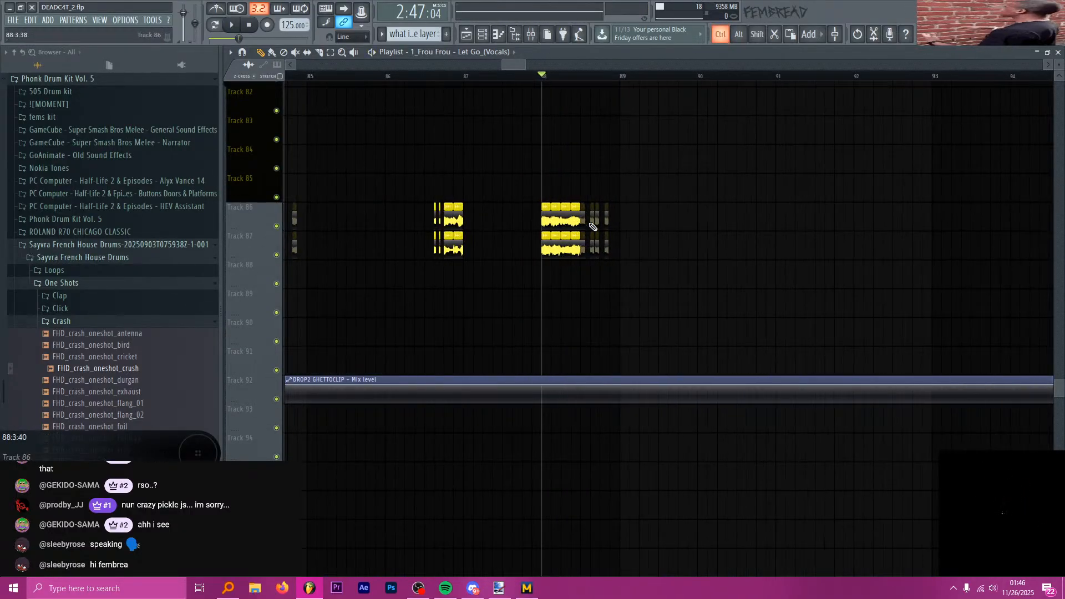
pyautogui.keyDown('ctrl'); pyautogui.scroll(2, 577, 235); pyautogui.keyUp('ctrl')
pyautogui.scroll(3, 517, 238)
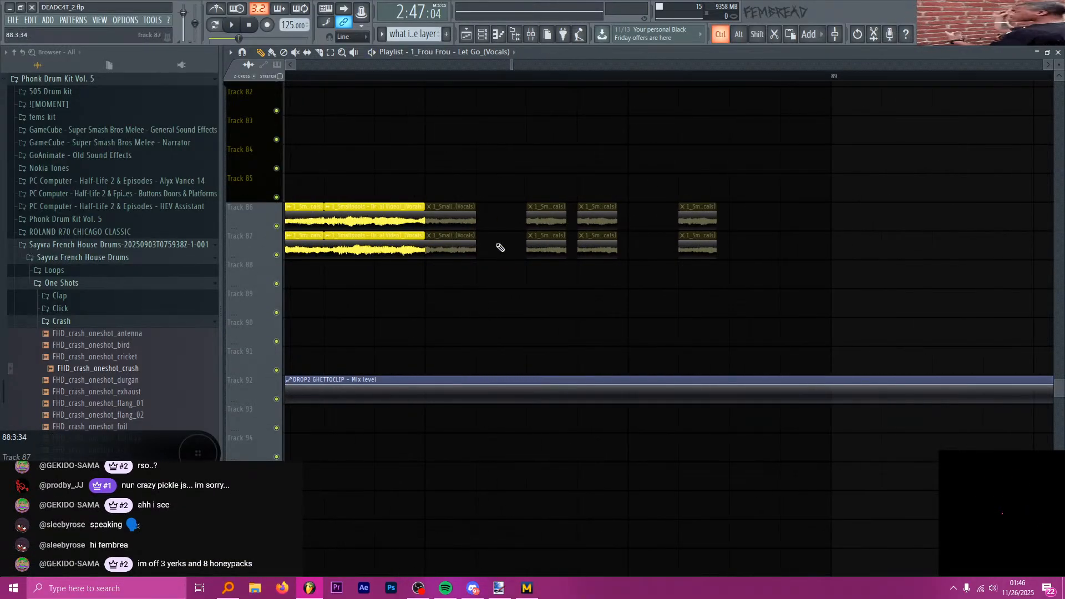
pyautogui.scroll(-3, 494, 246)
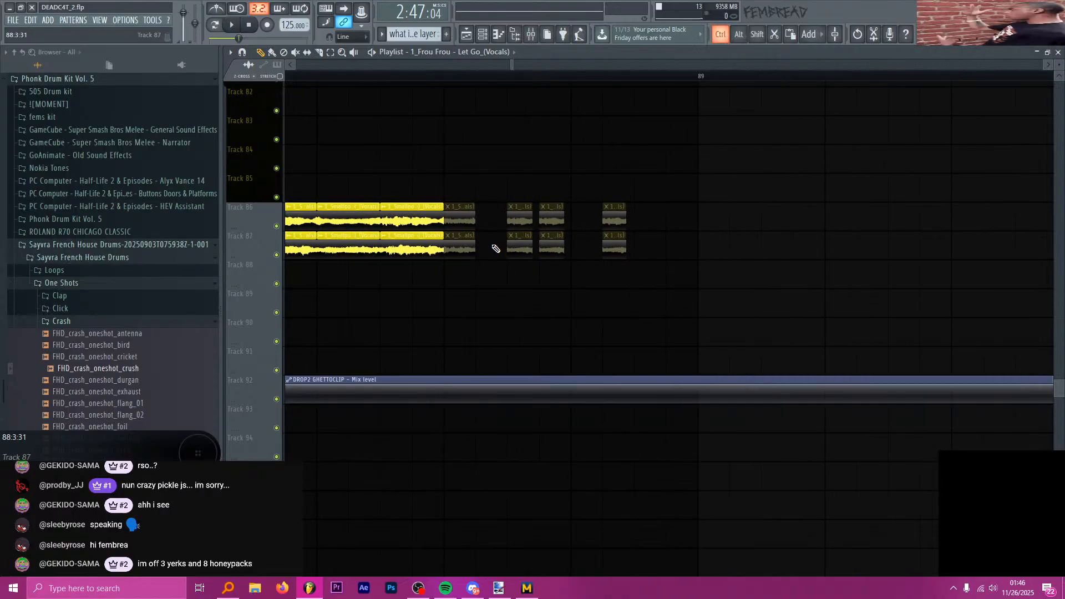
pyautogui.scroll(2, 496, 249)
pyautogui.moveTo(765, 304); pyautogui.dragTo(543, 199)
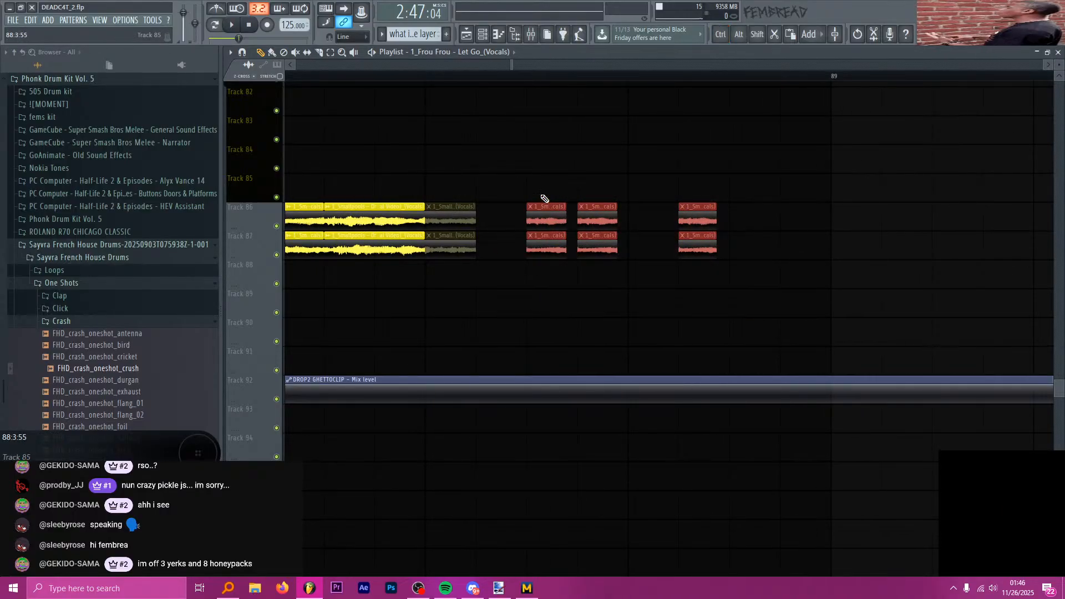
pyautogui.press('Delete')
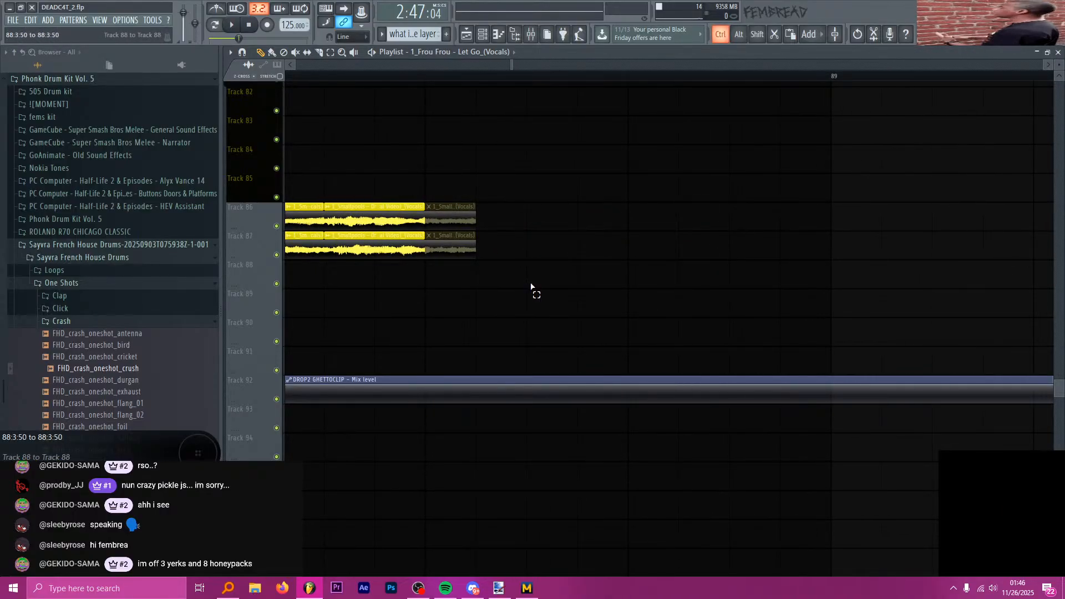
# - Lengthen the muted Smallpools vocal clips at 88:3 on Tracks 86 and 87 to half a beat, unmute them and audition from 88:3
pyautogui.moveTo(533, 290); pyautogui.dragTo(530, 227)
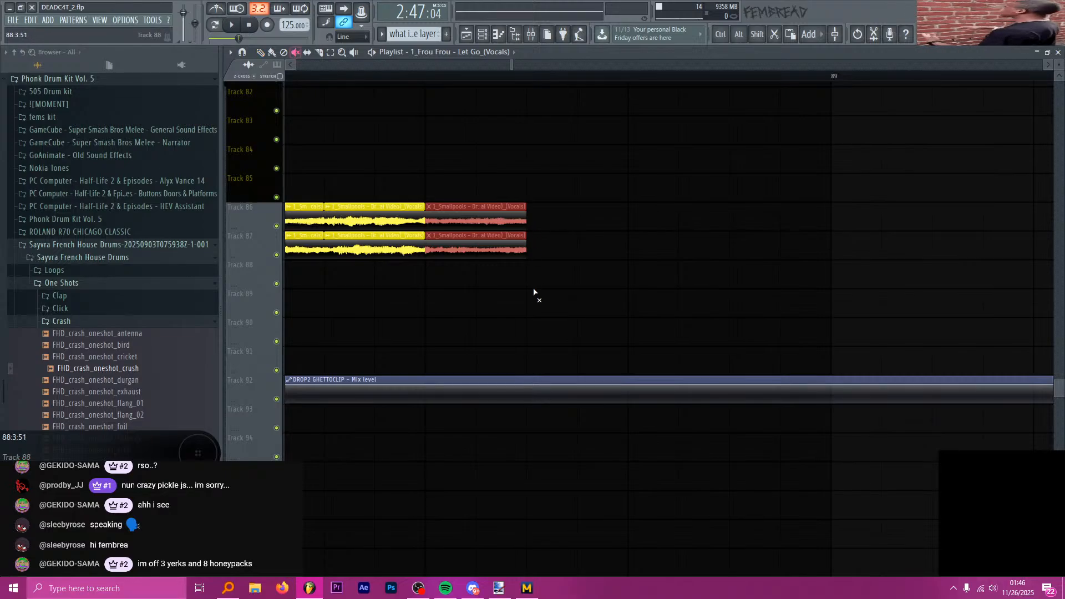
pyautogui.click(502, 239)
pyautogui.hscroll(-1, 427, 84)
pyautogui.press('space')
pyautogui.click(527, 77)
pyautogui.press('space')
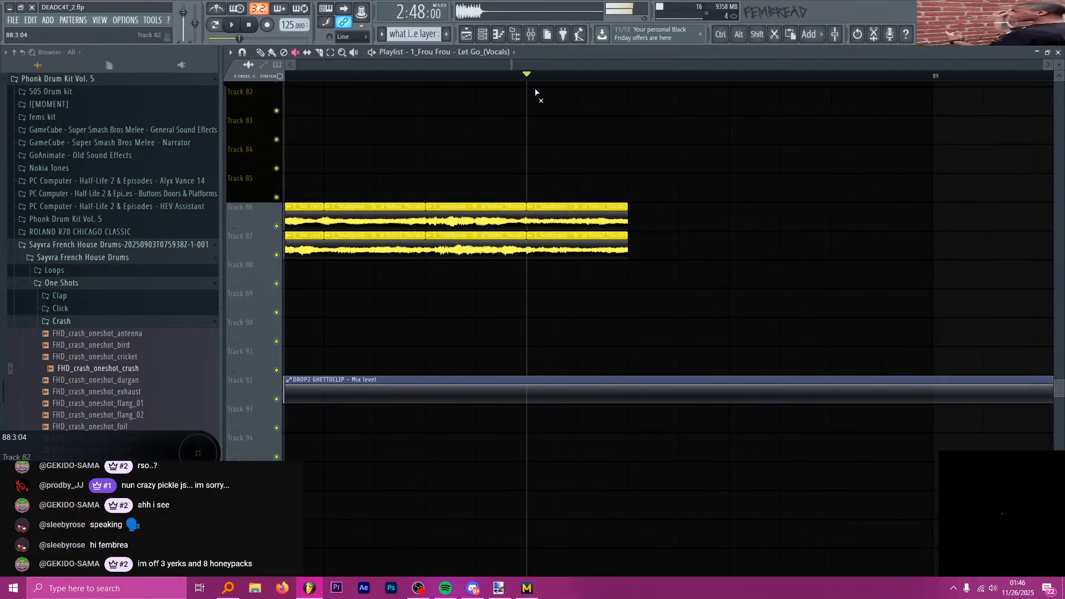
pyautogui.press('ctrl')
pyautogui.press('p')
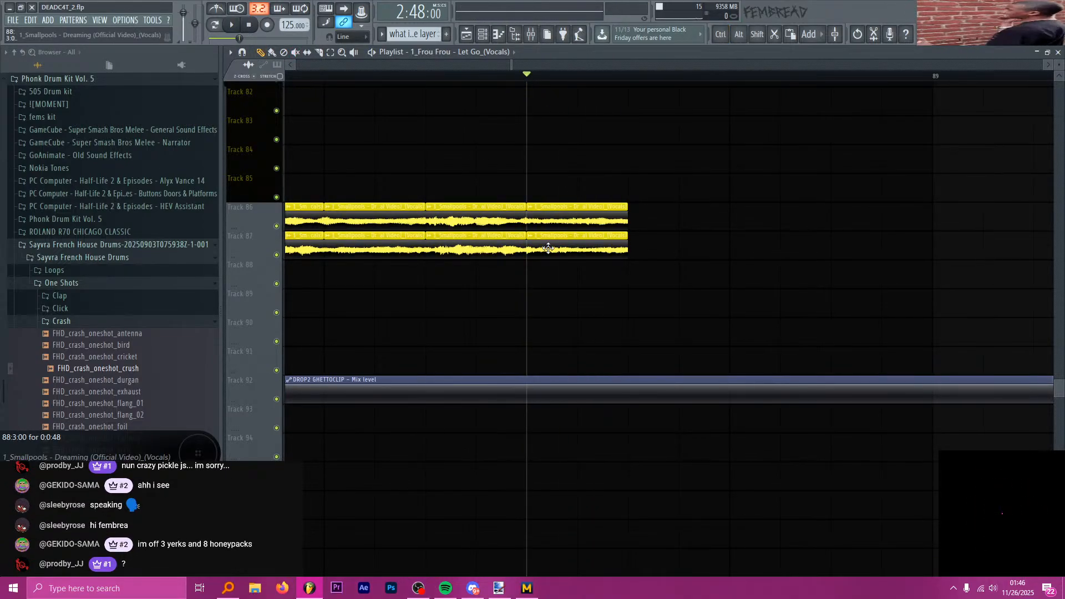
# - Duplicate the last half-beat vocal clips on Tracks 86 and 87 up to bar 89, delete the excess pair and play the result
pyautogui.scroll(-5, 580, 282)
pyautogui.scroll(4, 581, 281)
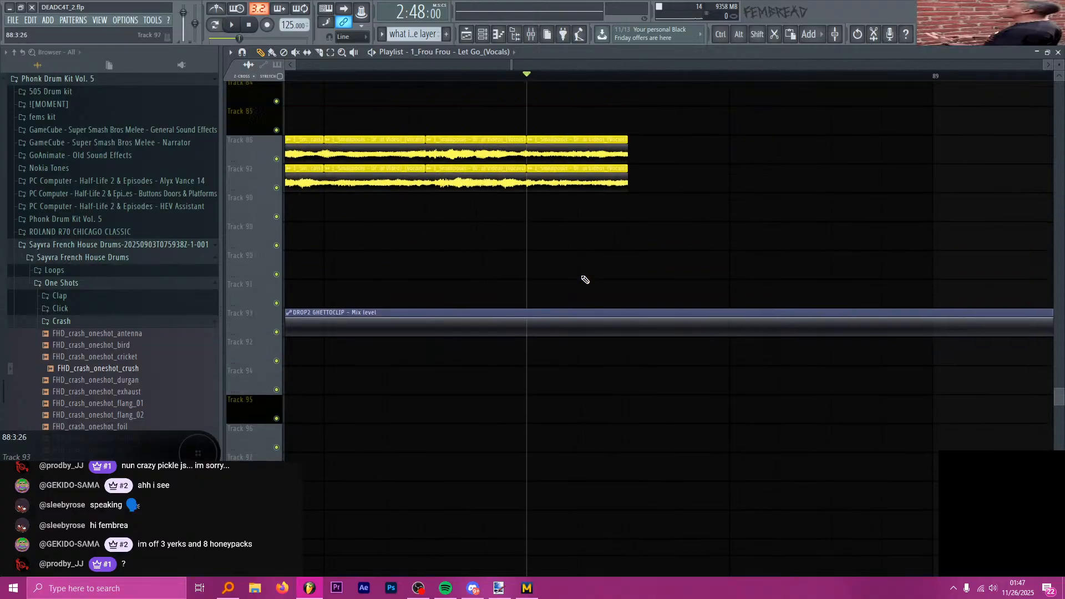
pyautogui.scroll(1, 585, 280)
pyautogui.moveTo(659, 241); pyautogui.dragTo(602, 171)
pyautogui.hotkey('ctrl', 'b')
pyautogui.hotkey('ctrl', 'b')
pyautogui.hotkey('ctrl', 'b')
pyautogui.hotkey('ctrl', 'b')
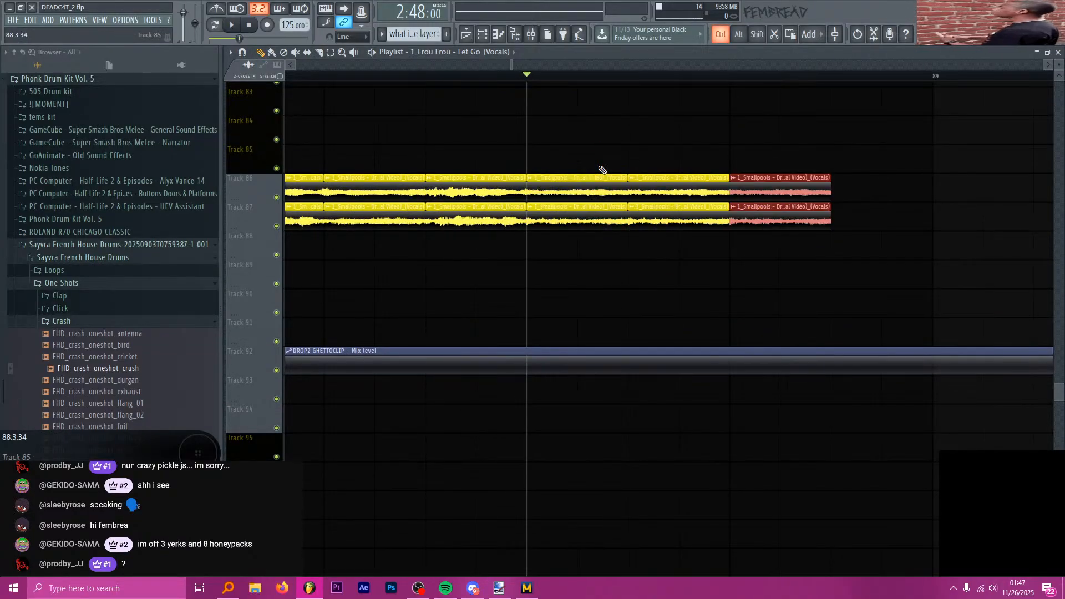
pyautogui.press('Delete')
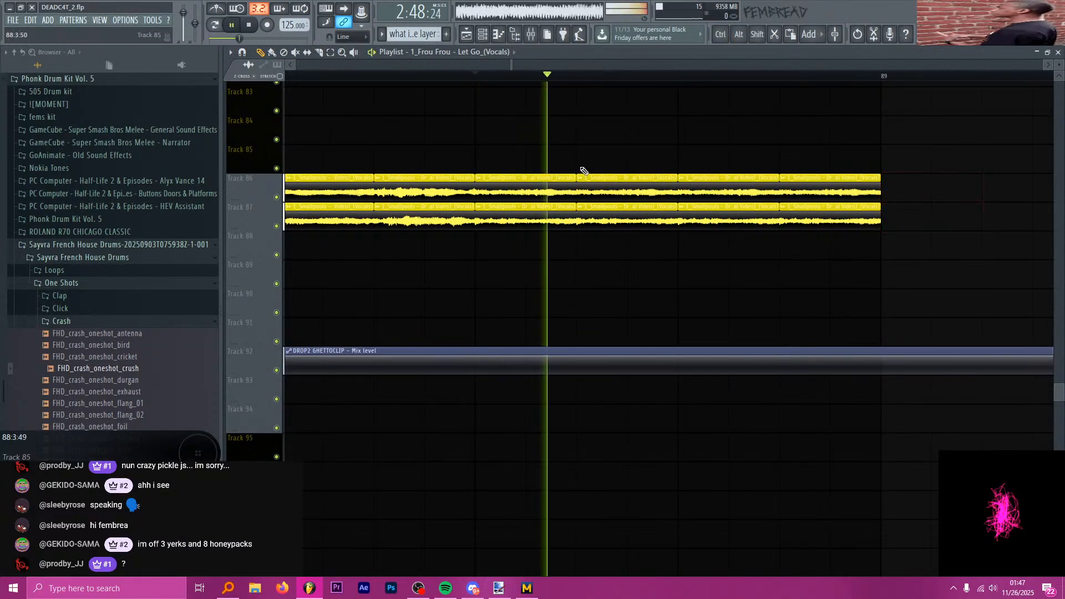
pyautogui.scroll(-2, 642, 203)
pyautogui.scroll(2, 644, 204)
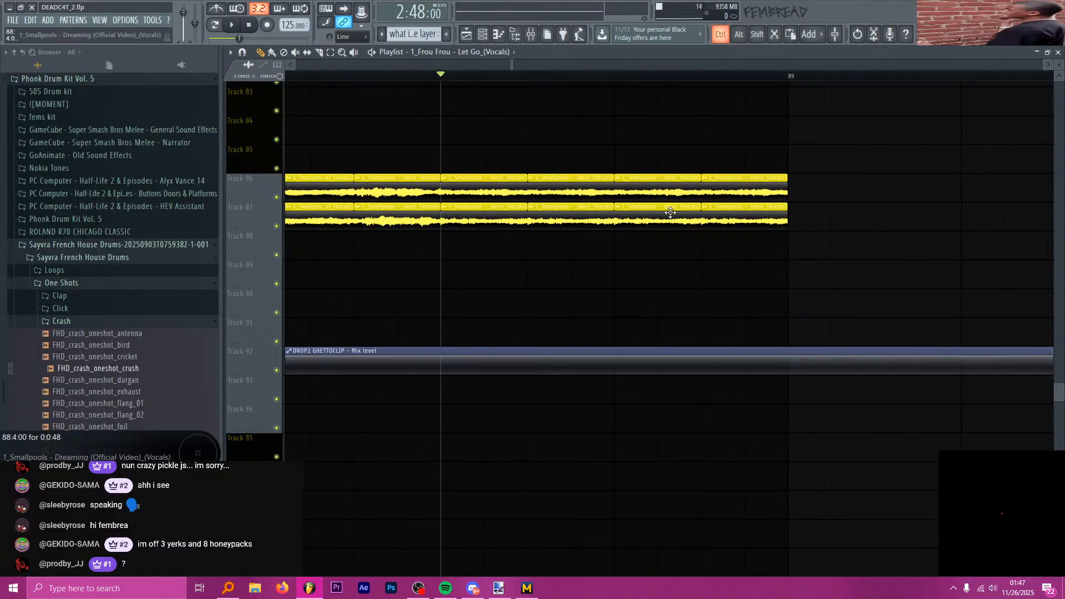
# - Slice the vocal clips on Tracks 86 and 87 at about 88:4:24 and delete everything from the cut to bar 89
pyautogui.scroll(2, 670, 212)
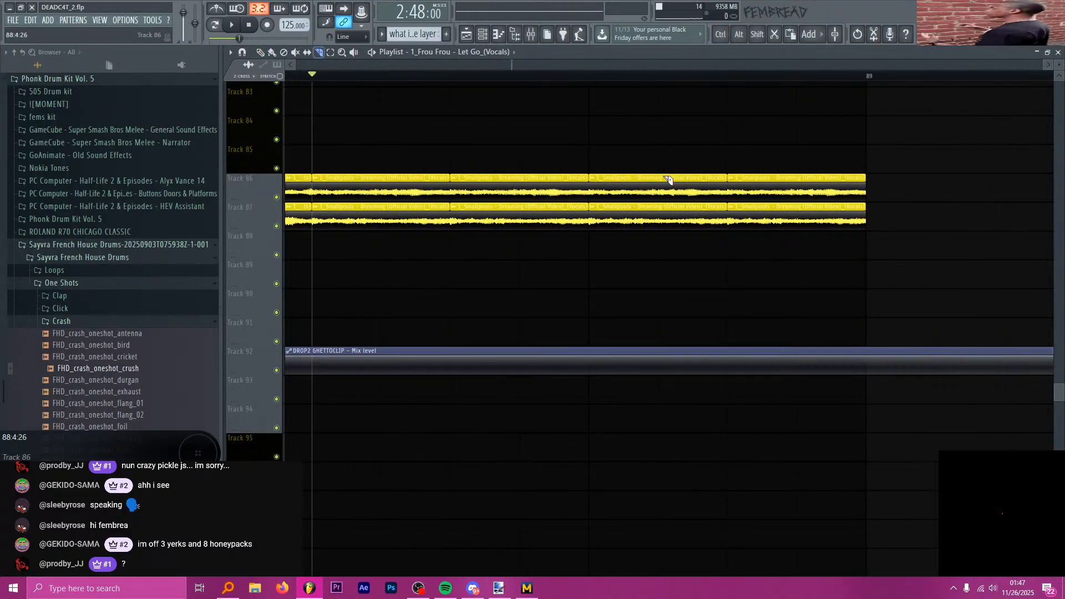
pyautogui.rightClick(636, 212)
pyautogui.moveTo(720, 244); pyautogui.dragTo(624, 196)
pyautogui.rightClick(794, 194)
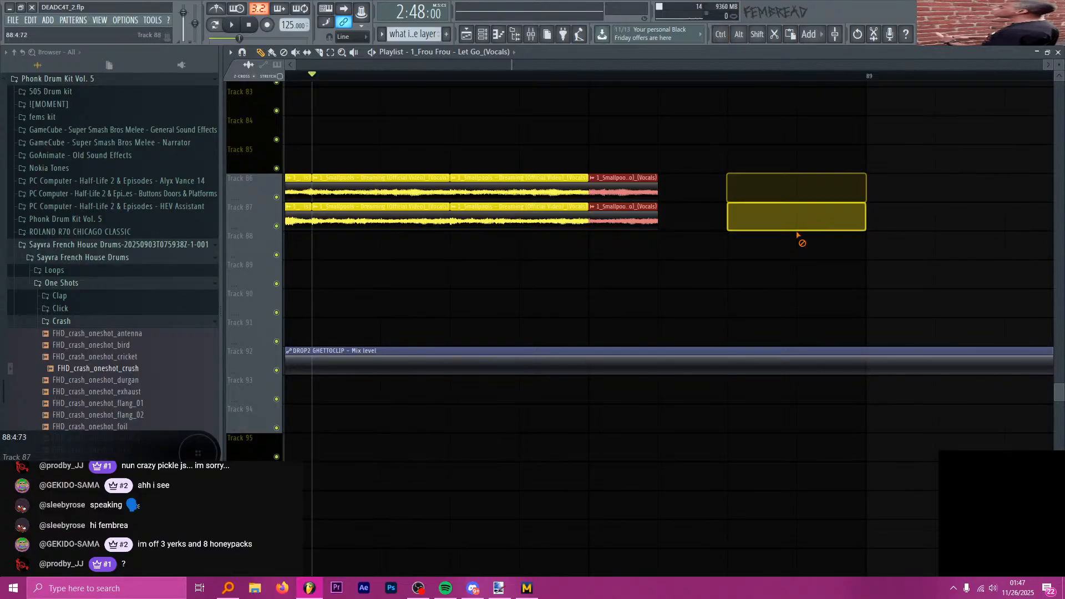
pyautogui.rightClick(668, 245)
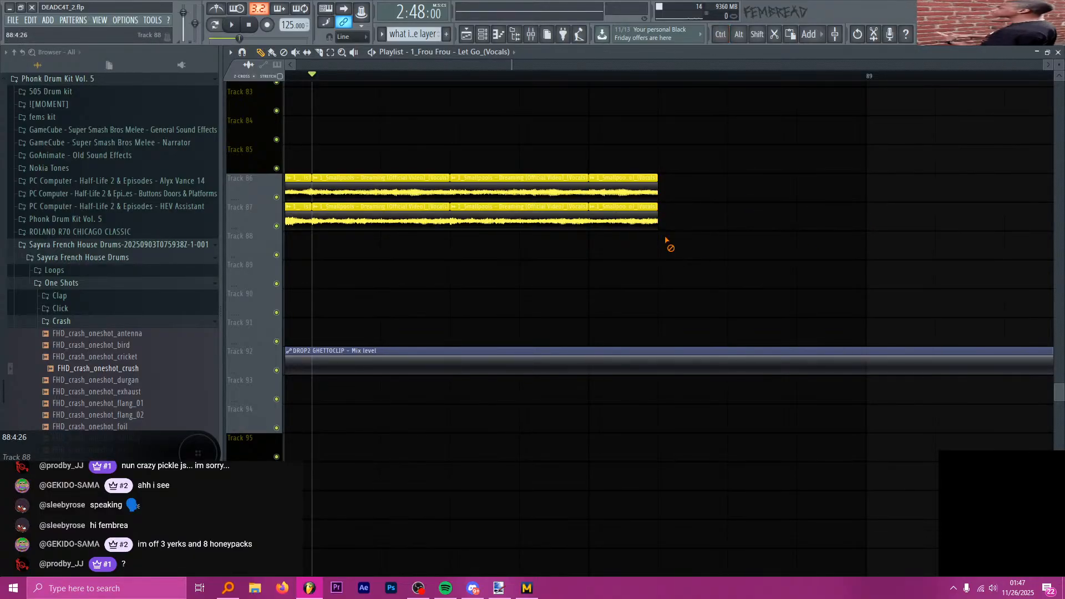
# - Place the two adjoining Frou Frou vocal chops from around bar 85 on Track 99 across the start of bar 89 and play them
pyautogui.scroll(-5, 670, 270)
pyautogui.scroll(5, 669, 269)
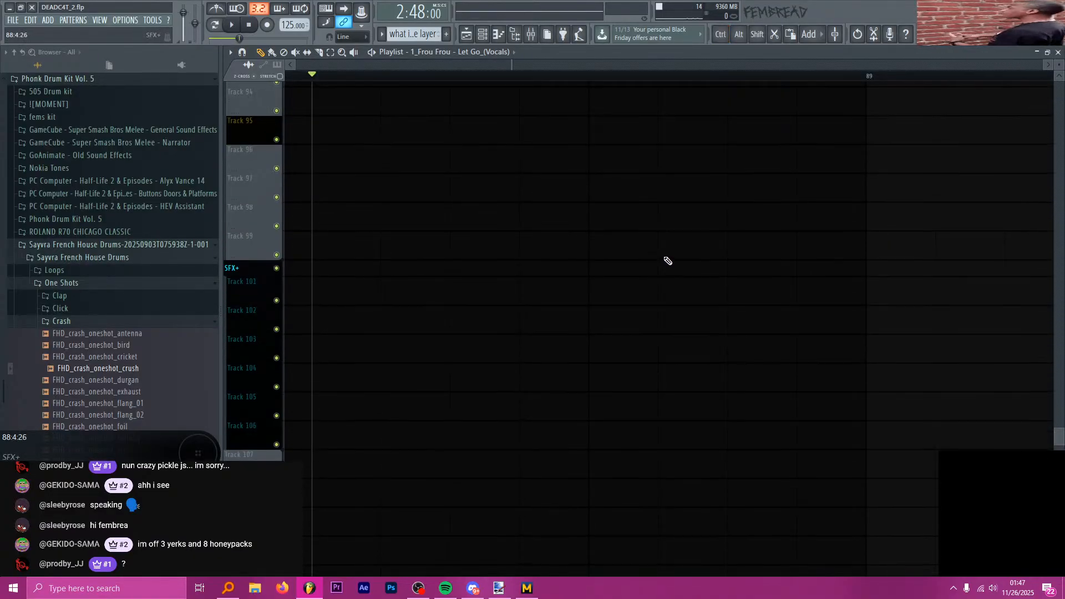
pyautogui.scroll(3, 669, 264)
pyautogui.scroll(-2, 610, 214)
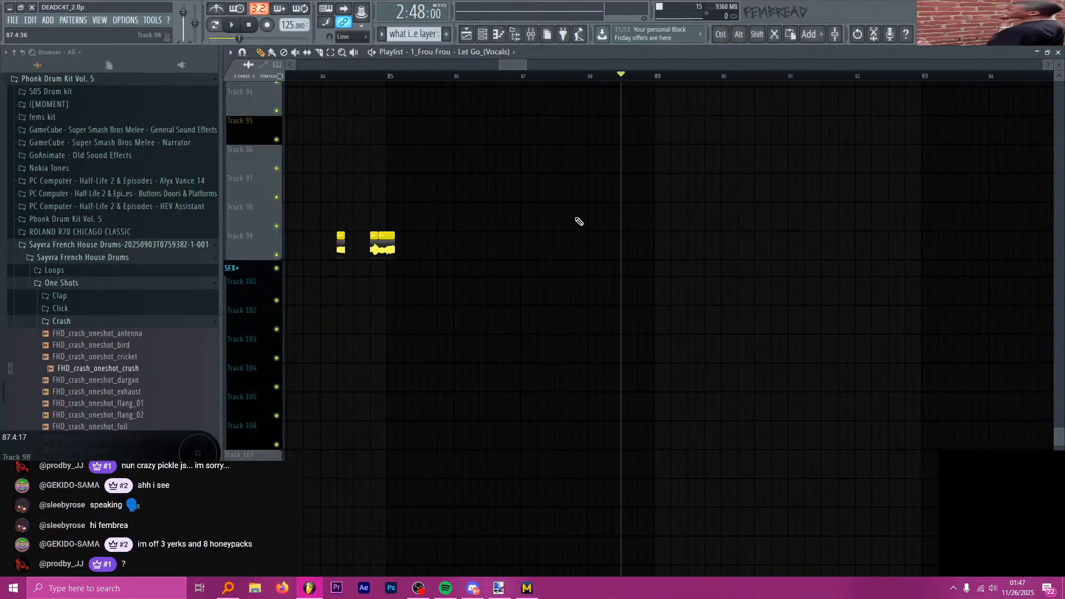
pyautogui.keyDown('ctrl'); pyautogui.click(375, 248); pyautogui.keyUp('ctrl')
pyautogui.moveTo(388, 255); pyautogui.dragTo(647, 250)
pyautogui.press('space')
pyautogui.scroll(3, 655, 253)
pyautogui.press('space')
pyautogui.press('space')
pyautogui.scroll(2, 647, 249)
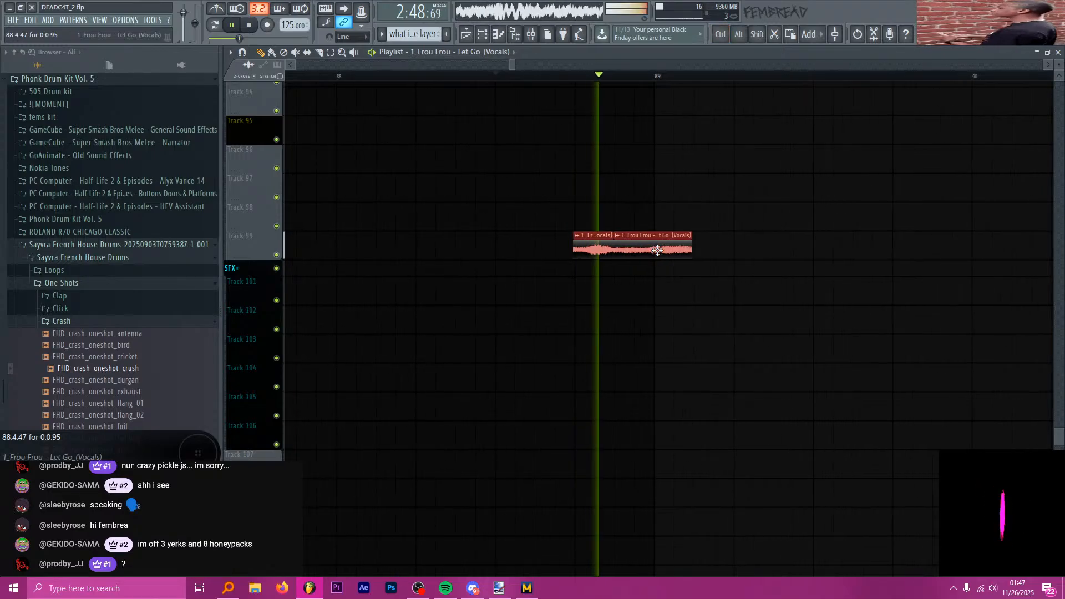
pyautogui.press('space')
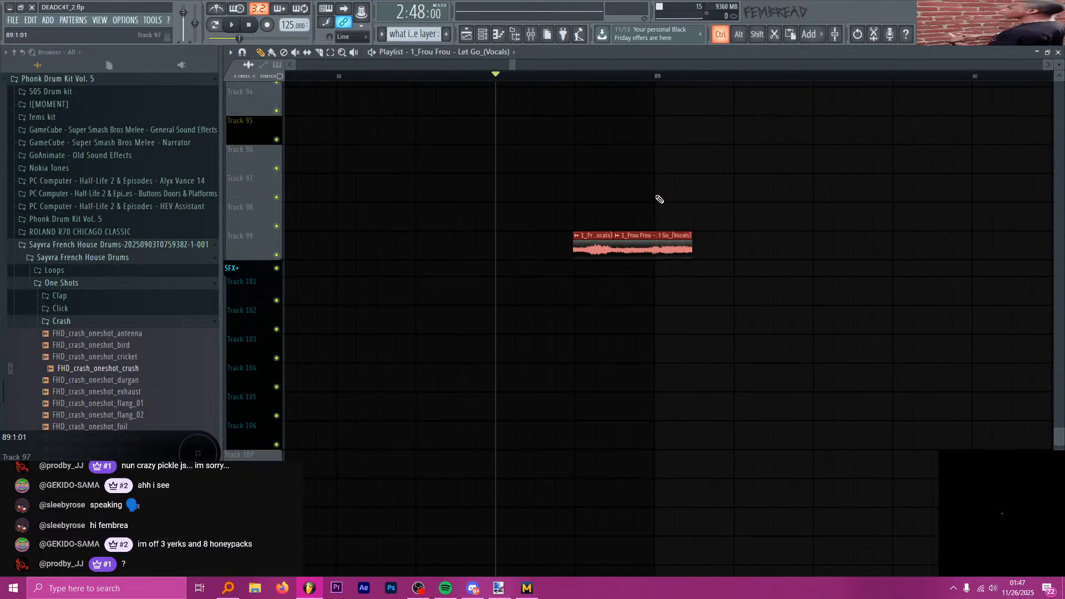
# - Trim the start of the first Frou Frou vocal chop before bar 89 to 88:4:00 by slicing off and deleting its leading sliver
pyautogui.hotkey('ctrl', 'd')
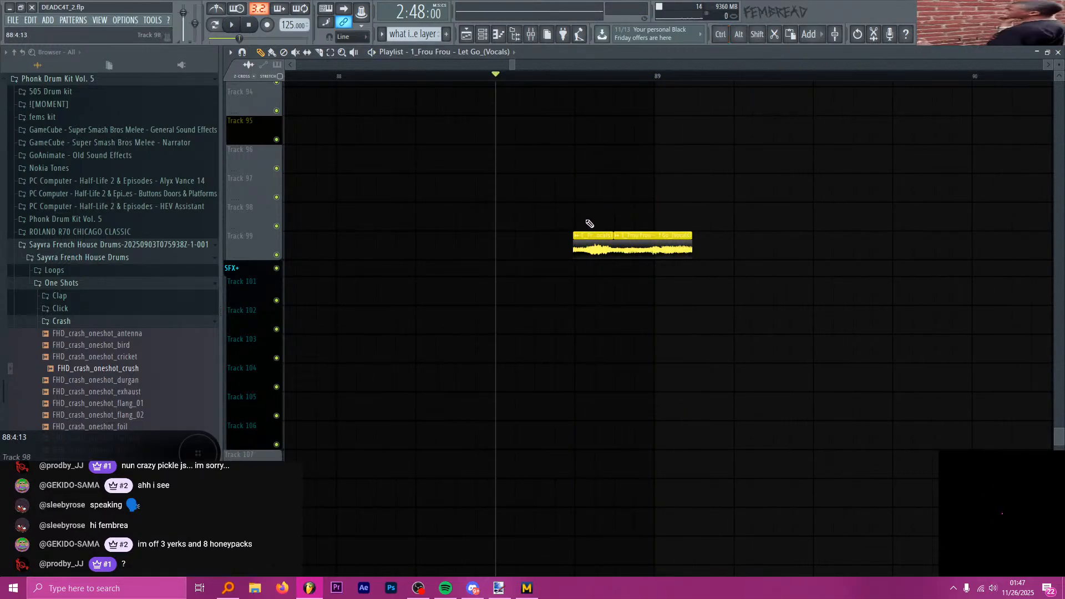
pyautogui.scroll(-1, 589, 225)
pyautogui.scroll(3, 566, 230)
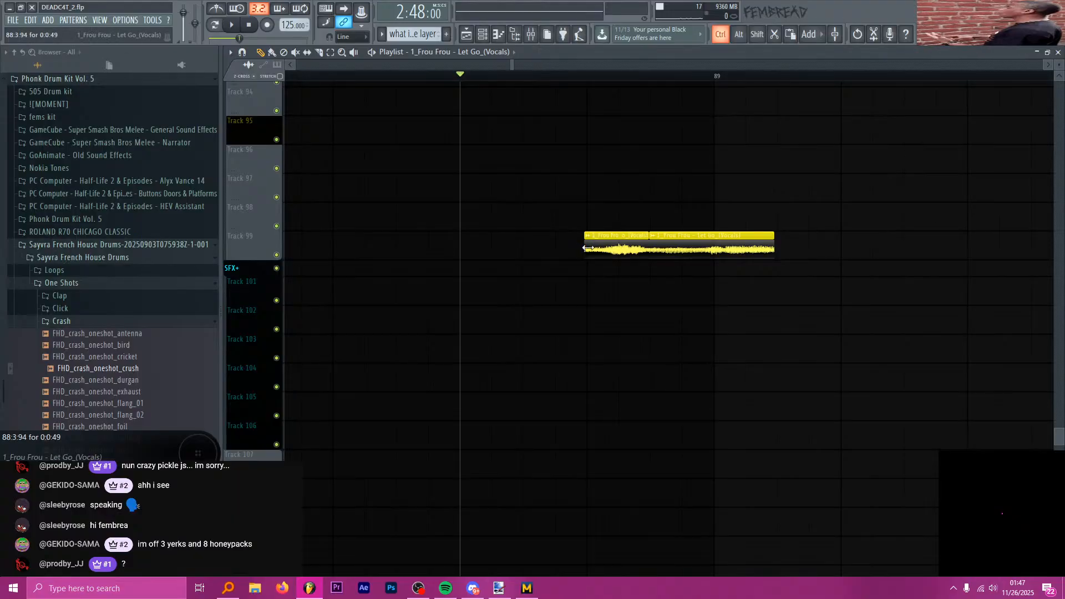
pyautogui.scroll(2, 572, 245)
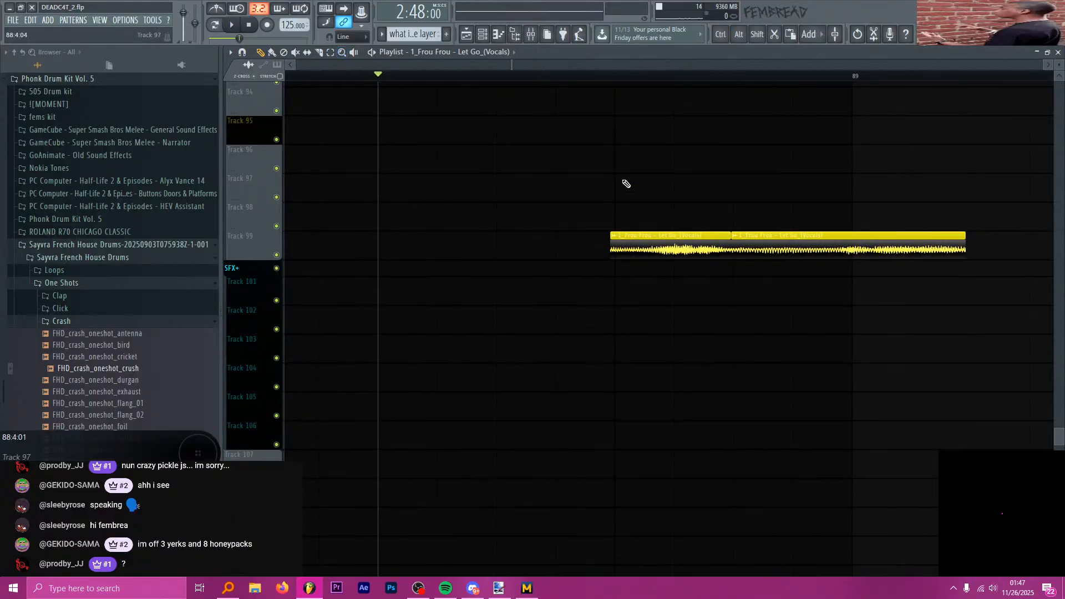
pyautogui.scroll(2, 616, 244)
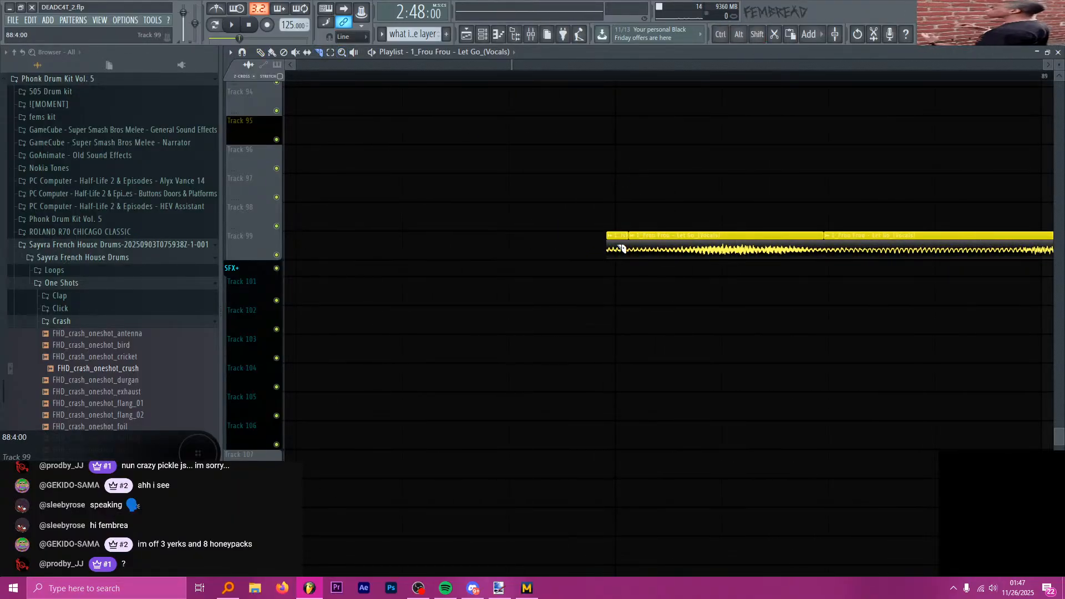
pyautogui.hotkey('ctrl', 'z')
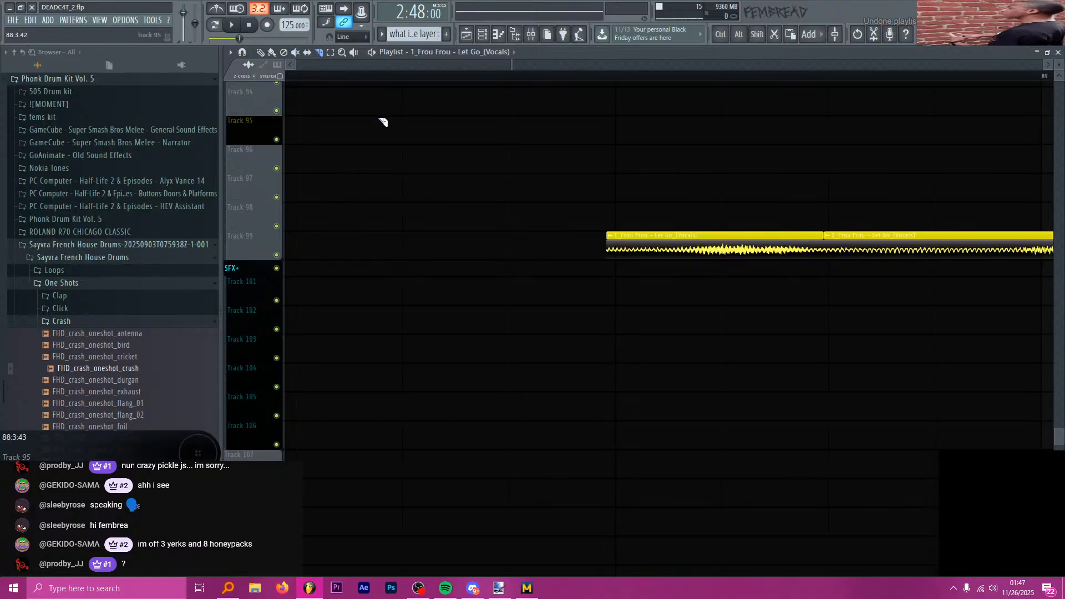
pyautogui.scroll(1, 573, 264)
pyautogui.scroll(1, 673, 277)
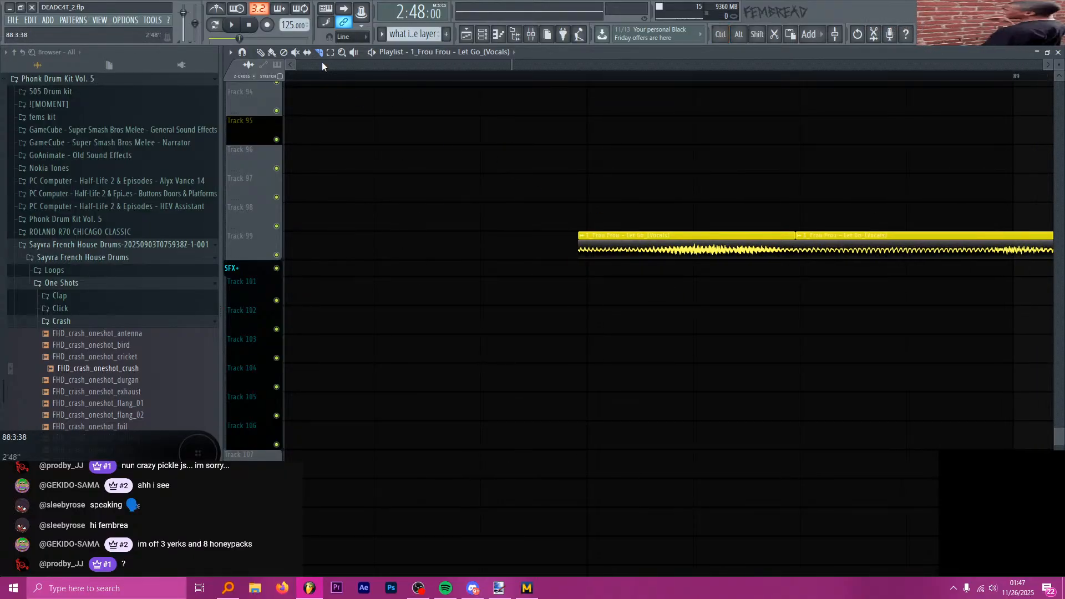
pyautogui.rightClick(589, 237)
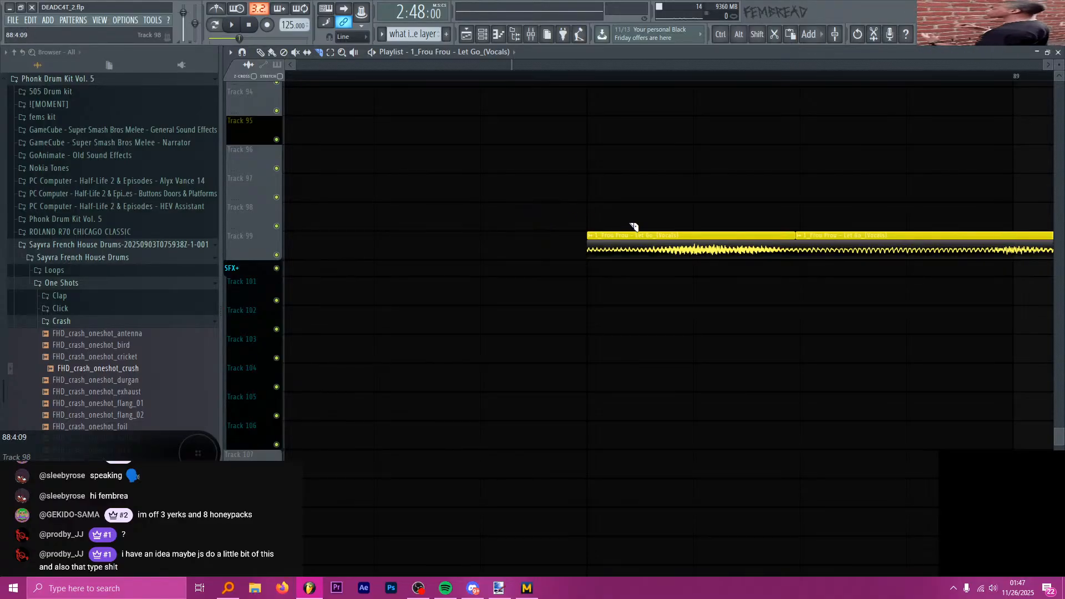
# - Slice the first Frou Frou vocal chop on Track 99 at about 88:4:16
pyautogui.hotkey('alt', 'Tab')
pyautogui.hotkey('alt', 'Tab')
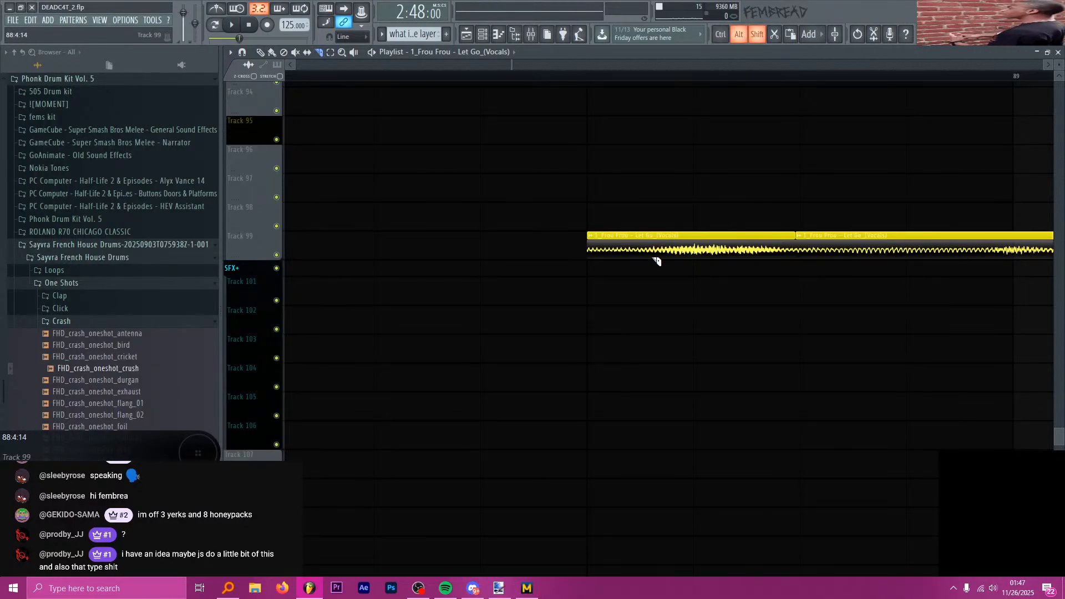
pyautogui.moveTo(658, 229); pyautogui.dragTo(659, 247)
pyautogui.scroll(-2, 687, 249)
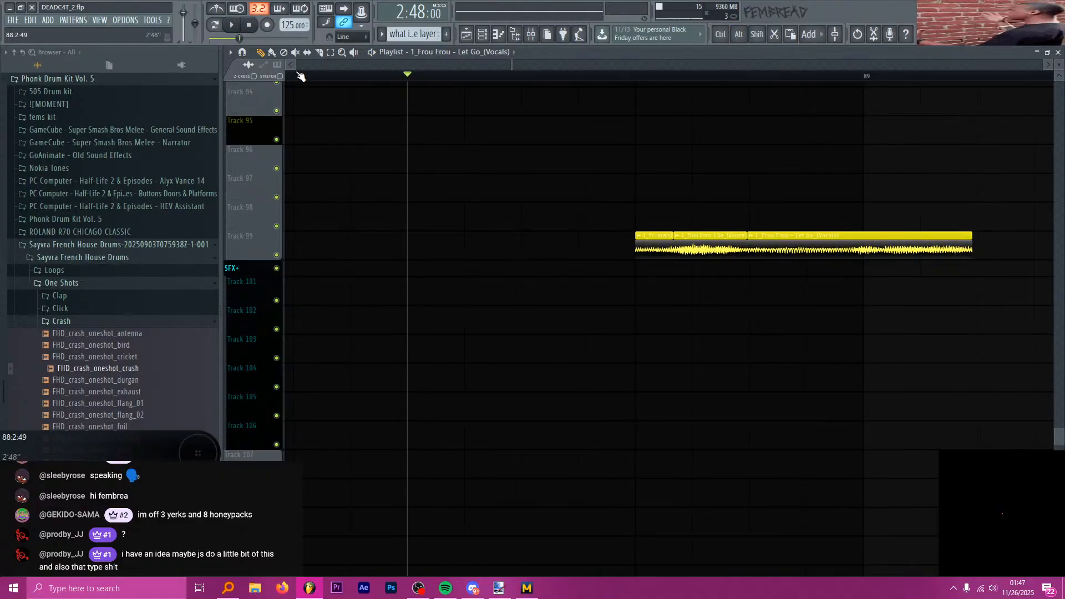
pyautogui.scroll(-2, 552, 195)
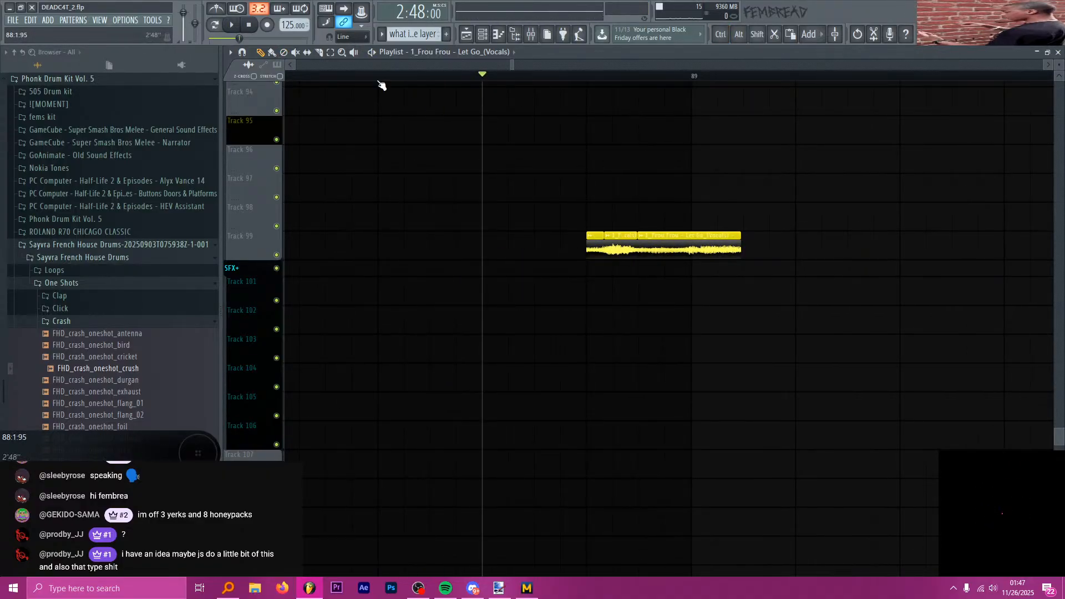
# - Set snapping to 1/2 step, place a copy of the short vocal slice at about 88:3:48 on Track 99 and cut it in half
pyautogui.click(349, 37)
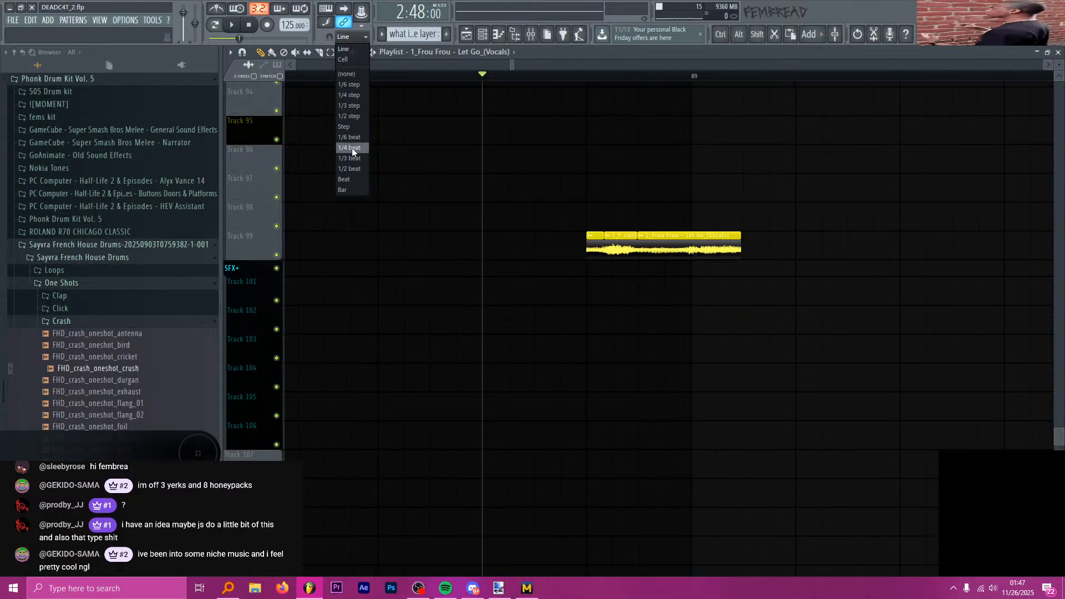
pyautogui.click(348, 116)
pyautogui.scroll(2, 564, 233)
pyautogui.click(516, 246)
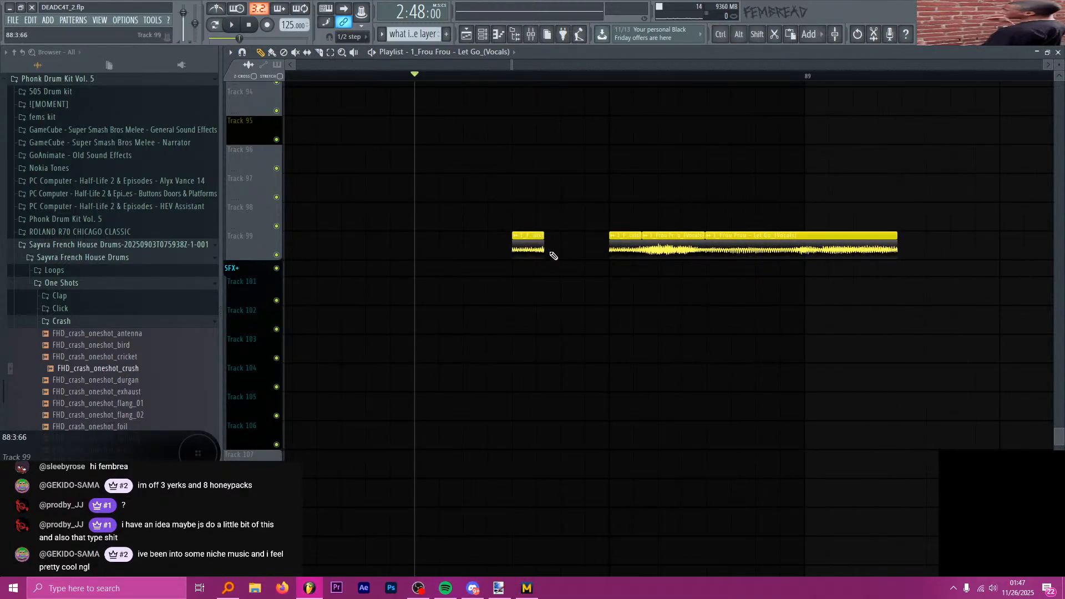
pyautogui.scroll(2, 553, 255)
pyautogui.hotkey('alt', 'shift')
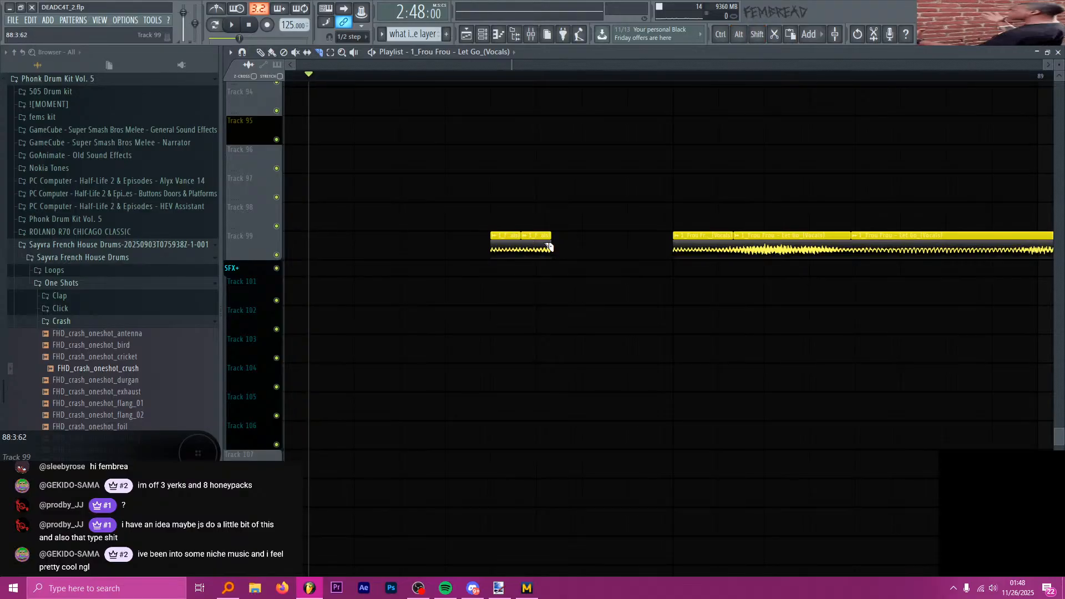
# - Delete the second half of the short vocal slice on Track 99, place copies at 88:3:60 and 88:3:72, and play them
pyautogui.rightClick(547, 247)
pyautogui.click(551, 248)
pyautogui.click(593, 245)
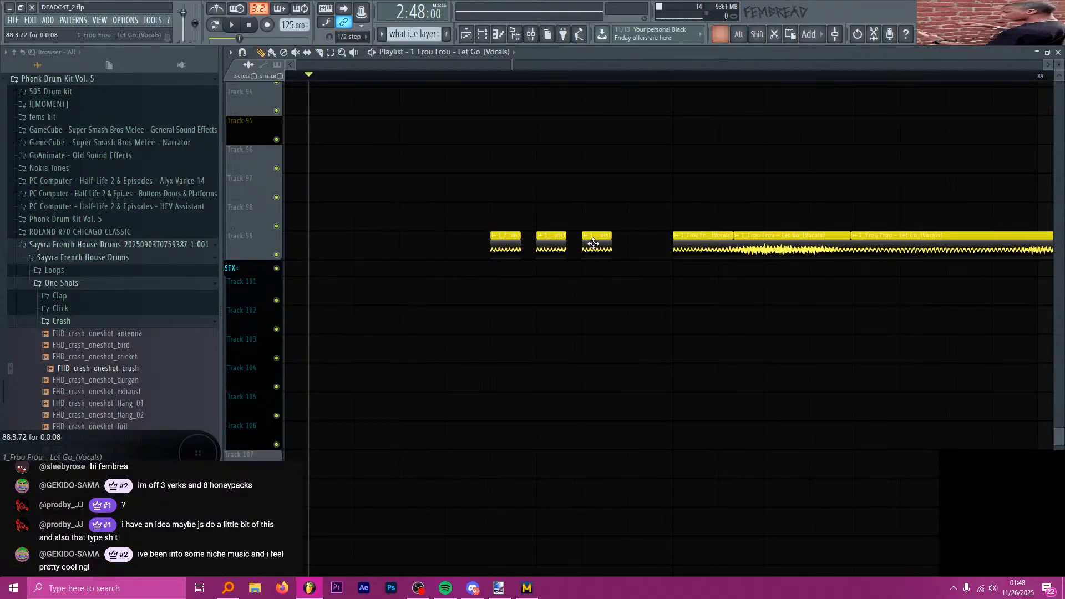
pyautogui.scroll(-2, 586, 238)
pyautogui.press('space')
pyautogui.press('space')
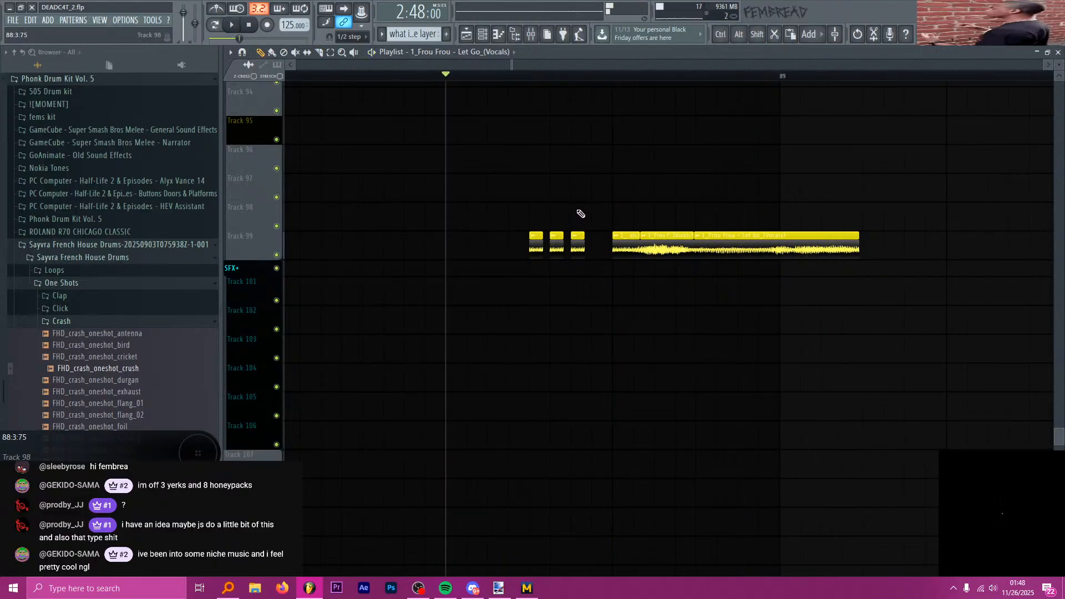
# - Play the arrangement around bars 84 and 85 to hear the Frou Frou vocal chops in context
pyautogui.scroll(-2, 664, 222)
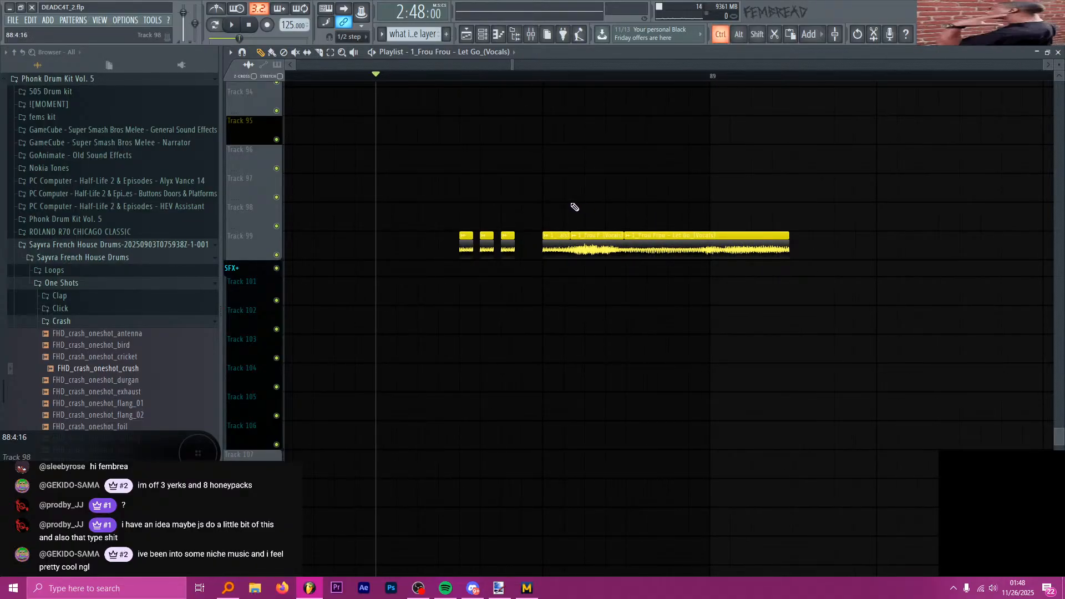
pyautogui.hotkey('alt', 'Tab')
pyautogui.hotkey('alt', 'Tab')
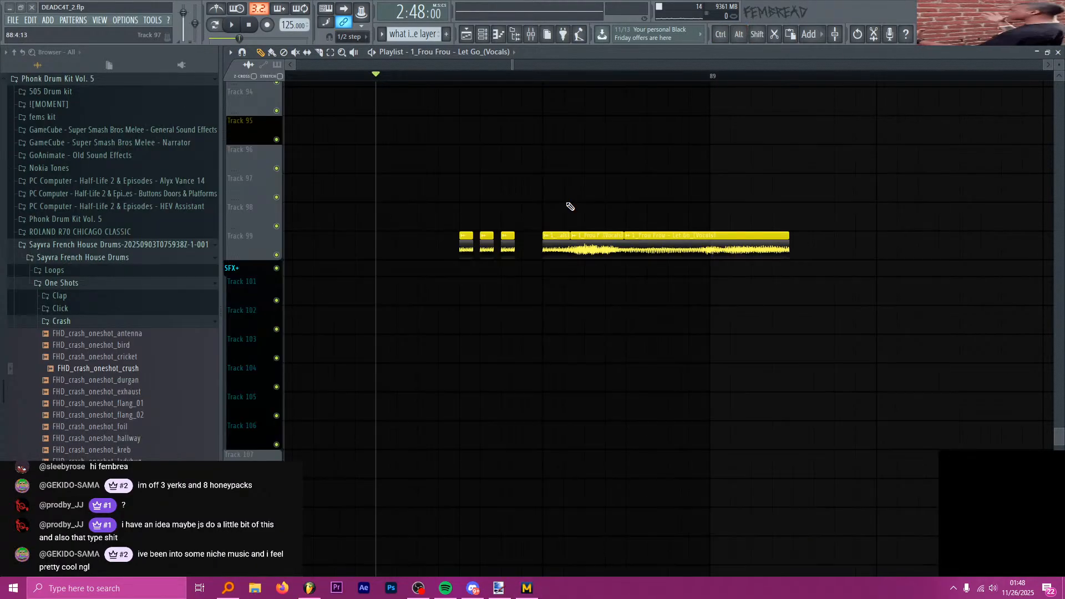
pyautogui.scroll(-8, 570, 207)
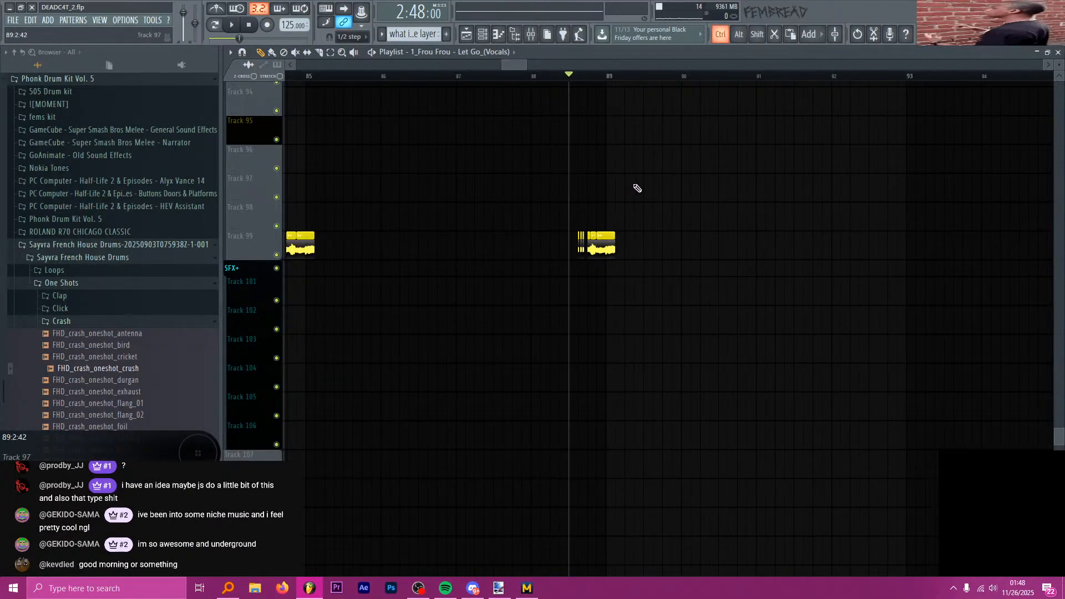
pyautogui.scroll(-2, 637, 188)
pyautogui.scroll(-3, 512, 146)
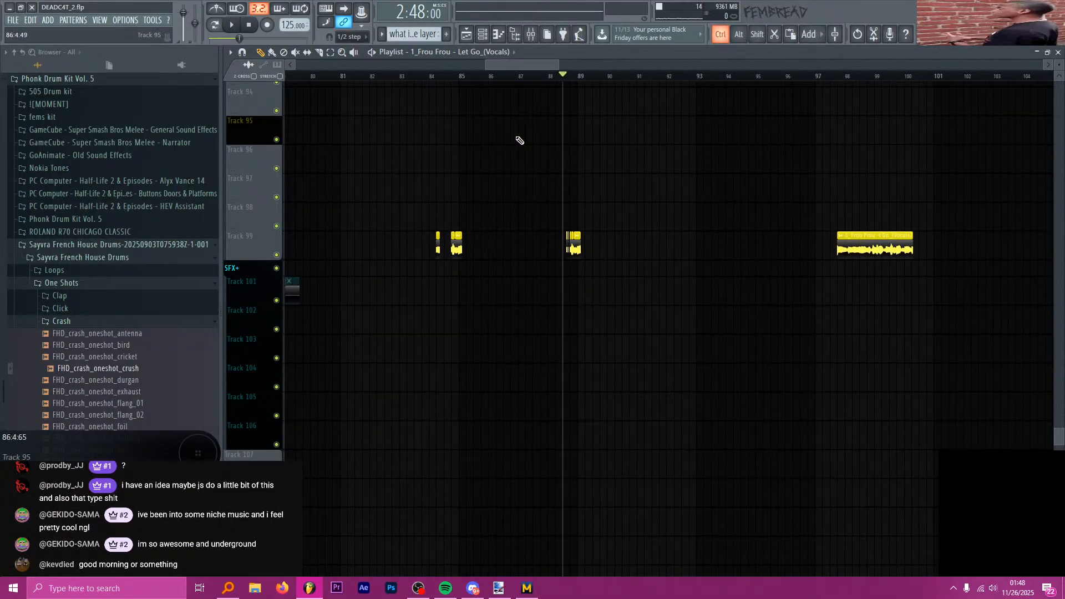
pyautogui.click(448, 76)
pyautogui.scroll(3, 451, 83)
pyautogui.click(521, 39)
pyautogui.press('space')
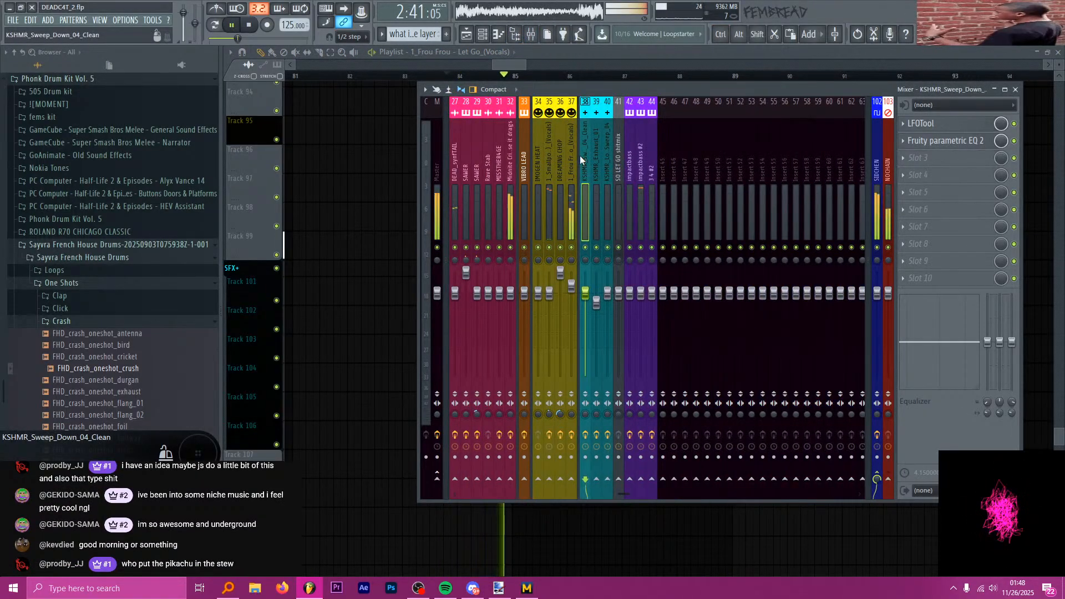
pyautogui.press('space')
pyautogui.press('F9')
pyautogui.press('space')
pyautogui.scroll(4, 450, 157)
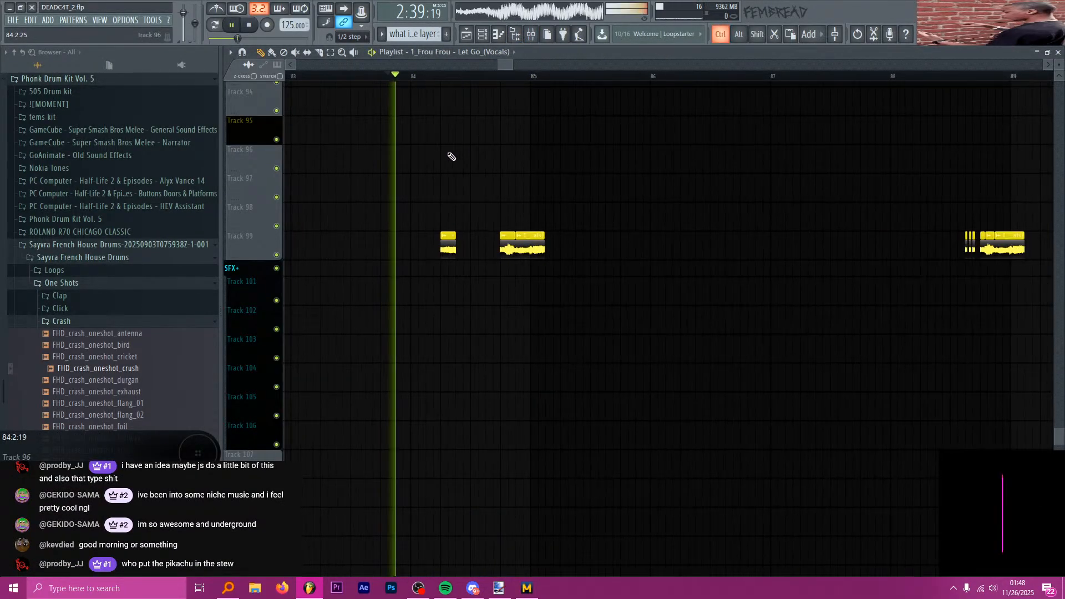
pyautogui.press('space')
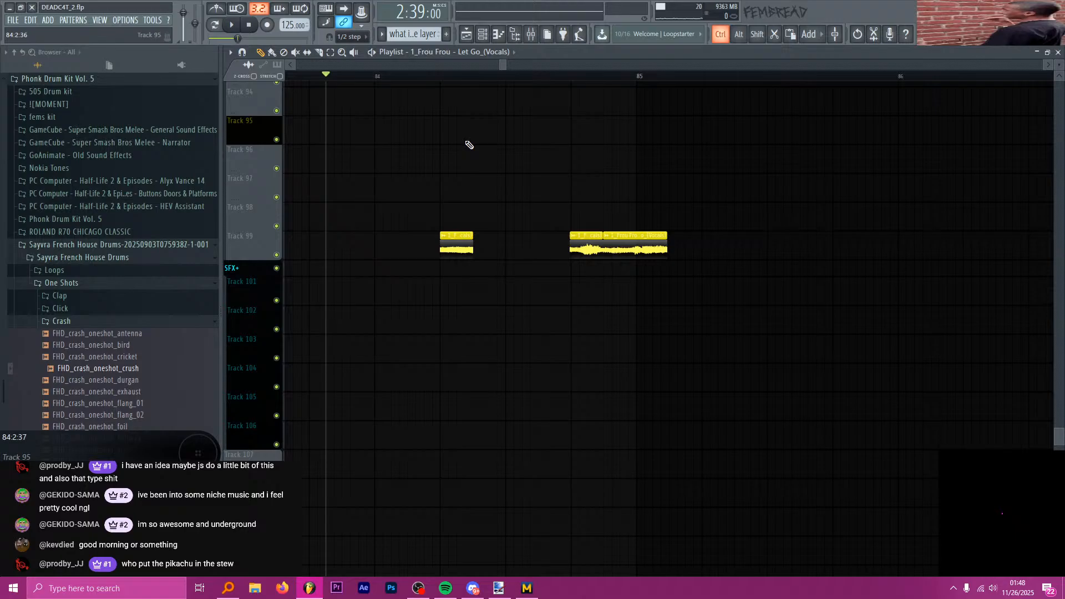
# - Play from 84:3:00 and examine the Smallpools vocal and synth clips layered above the chops before bar 85
pyautogui.click(506, 76)
pyautogui.press('space')
pyautogui.press('space')
pyautogui.scroll(3, 523, 129)
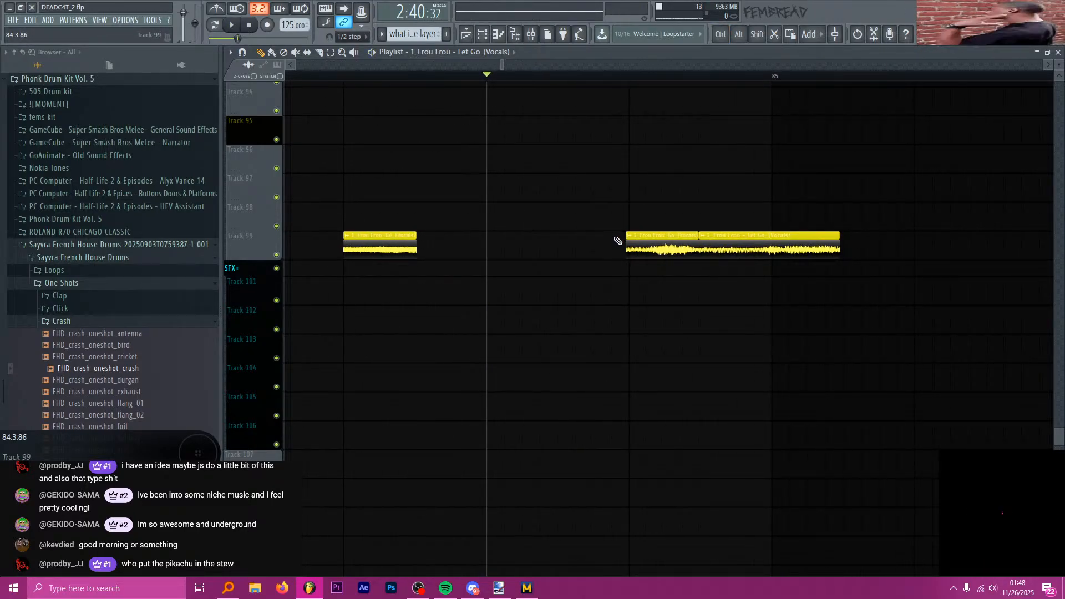
pyautogui.scroll(6, 617, 239)
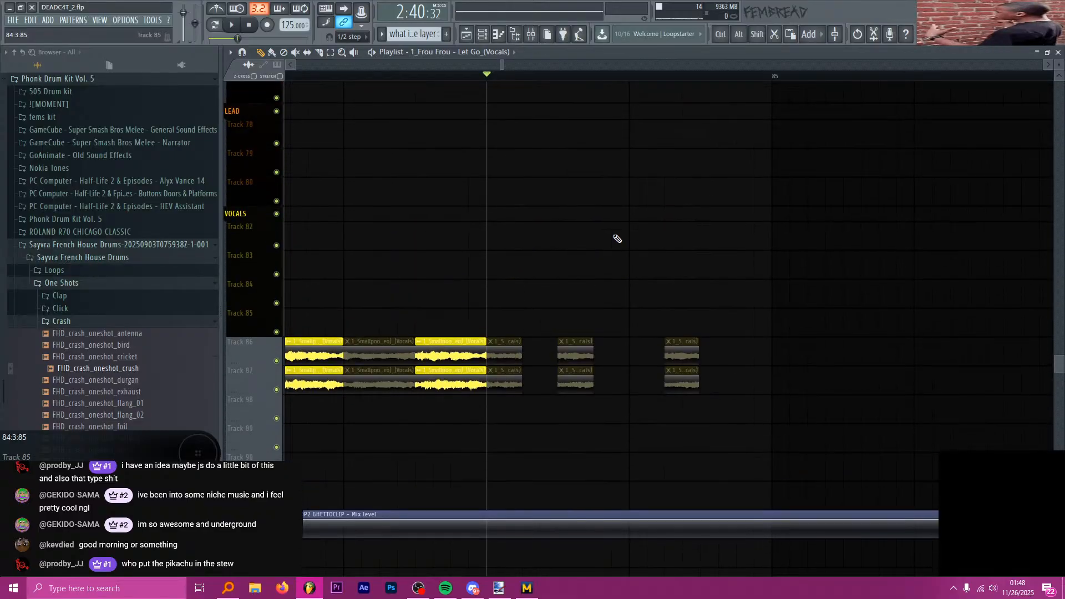
pyautogui.scroll(6, 617, 239)
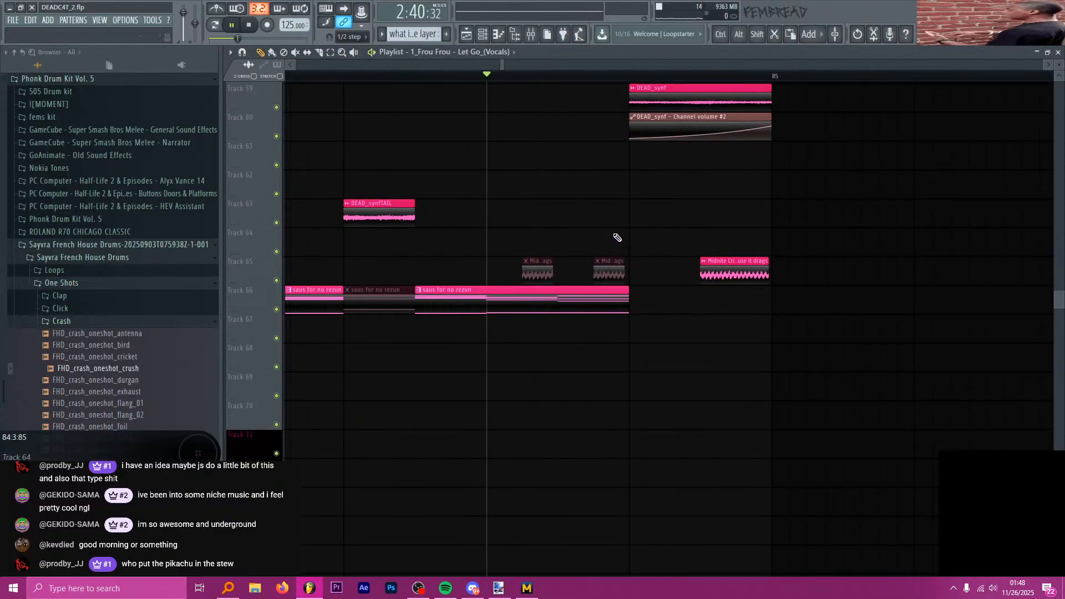
pyautogui.press('space')
# - Set the snapping to Line and play from the start of bar 84
pyautogui.press('c')
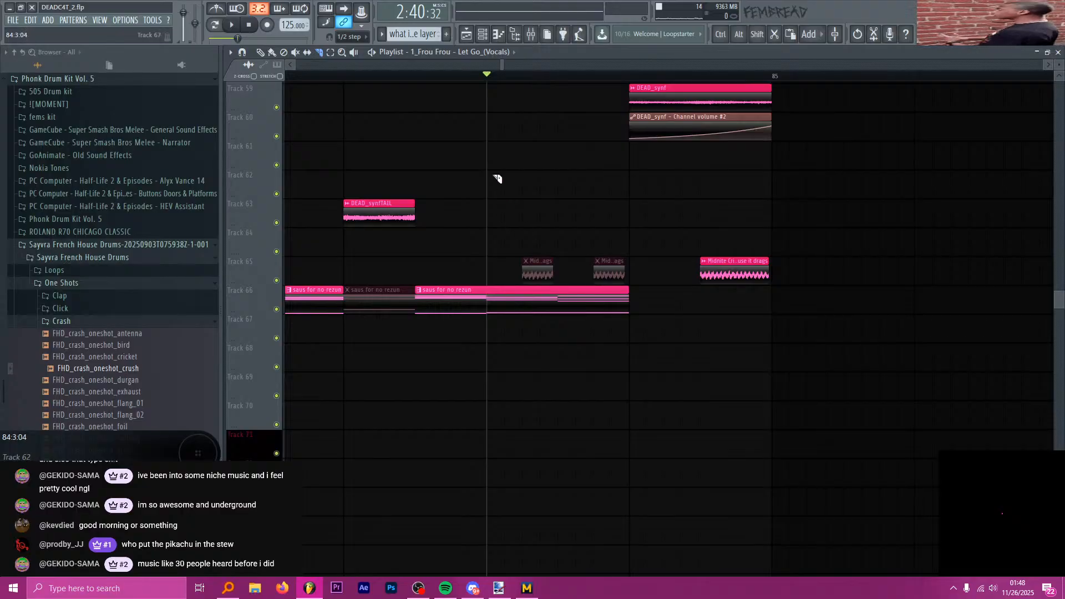
pyautogui.click(354, 37)
pyautogui.click(359, 53)
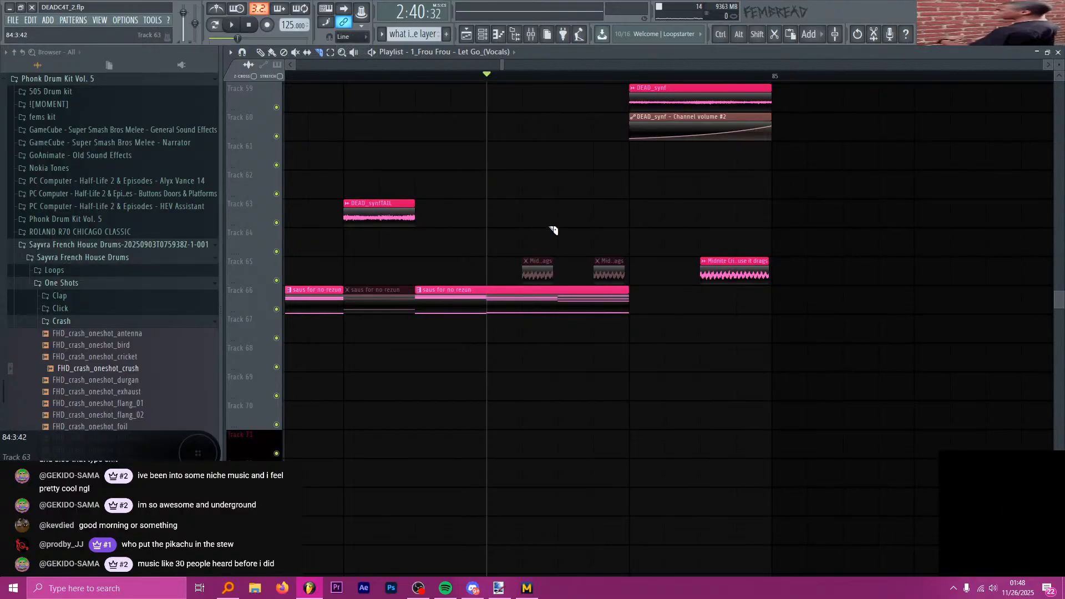
pyautogui.scroll(-4, 566, 277)
pyautogui.click(442, 77)
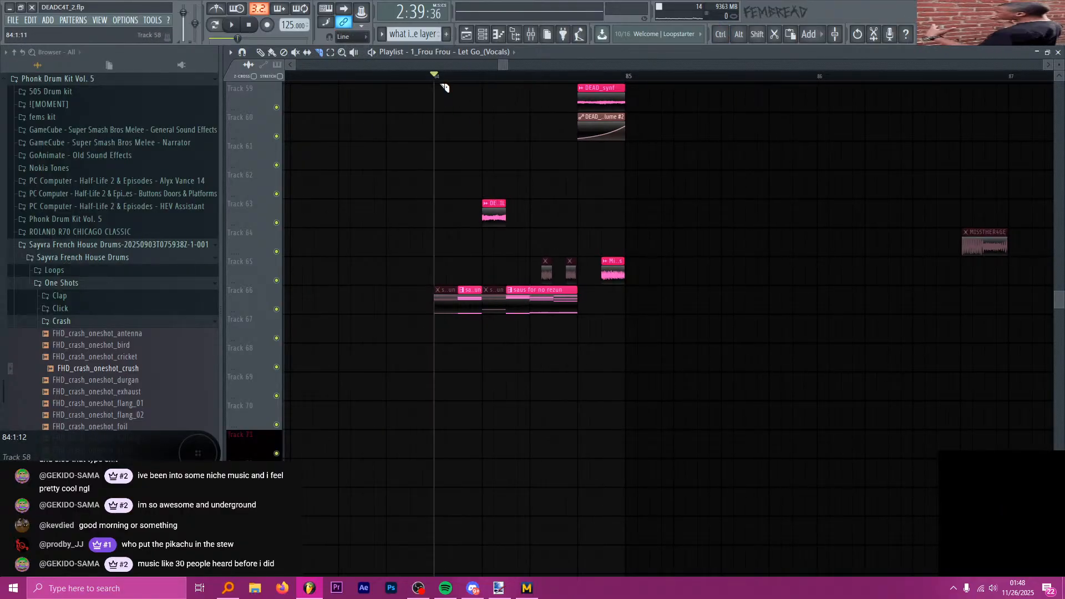
pyautogui.press('space')
pyautogui.scroll(3, 602, 183)
pyautogui.press('space')
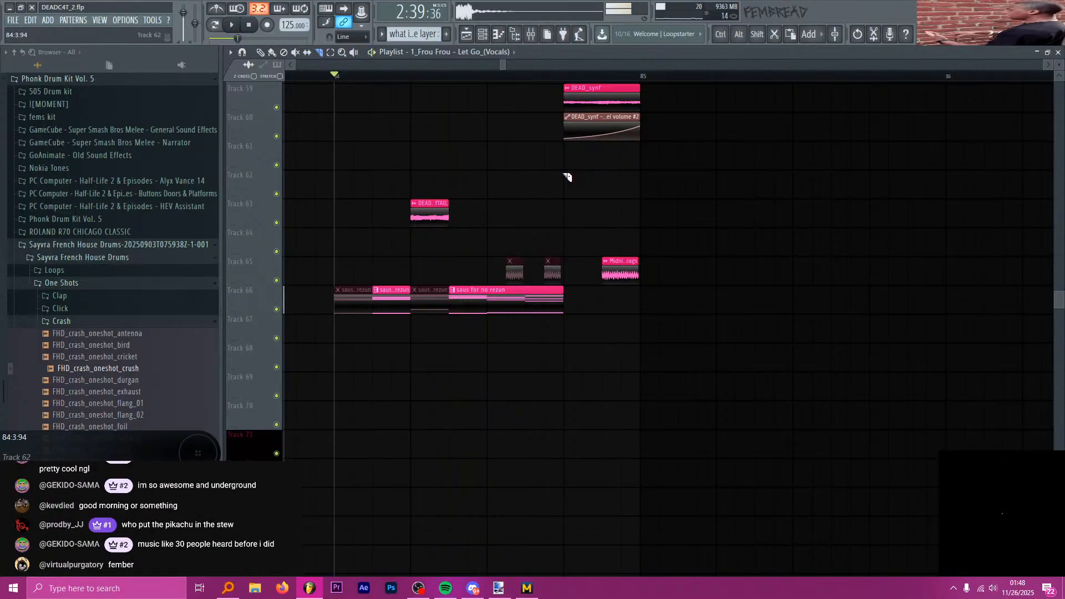
# - Slice the saus for no rezun clip on Track 66 at 84:3:48, delete the part after the cut and play from 84:4:00
pyautogui.scroll(2, 531, 262)
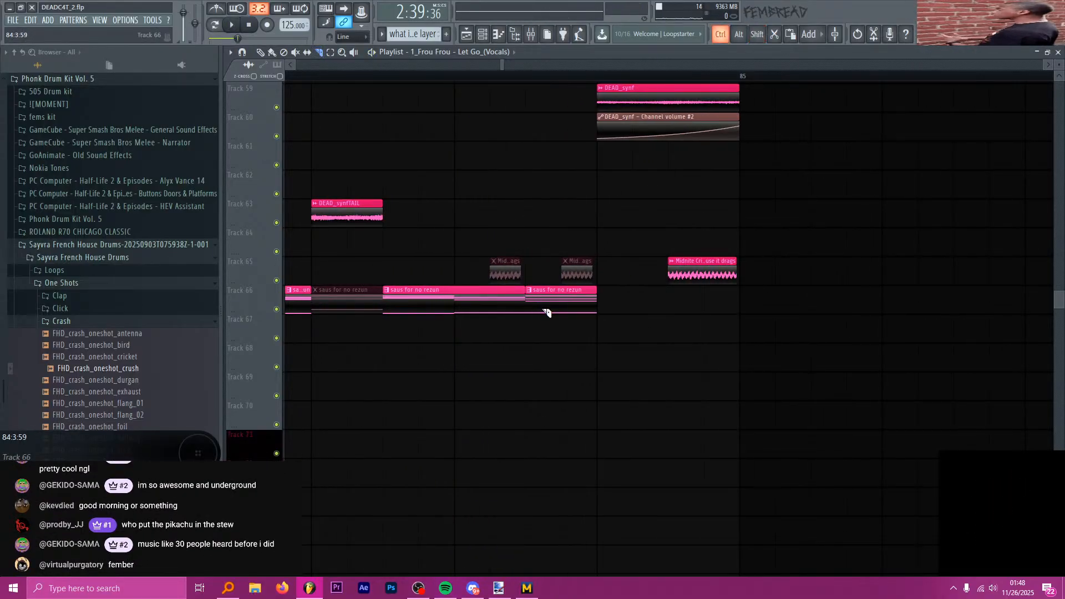
pyautogui.press('p')
pyautogui.rightClick(550, 307)
pyautogui.click(601, 78)
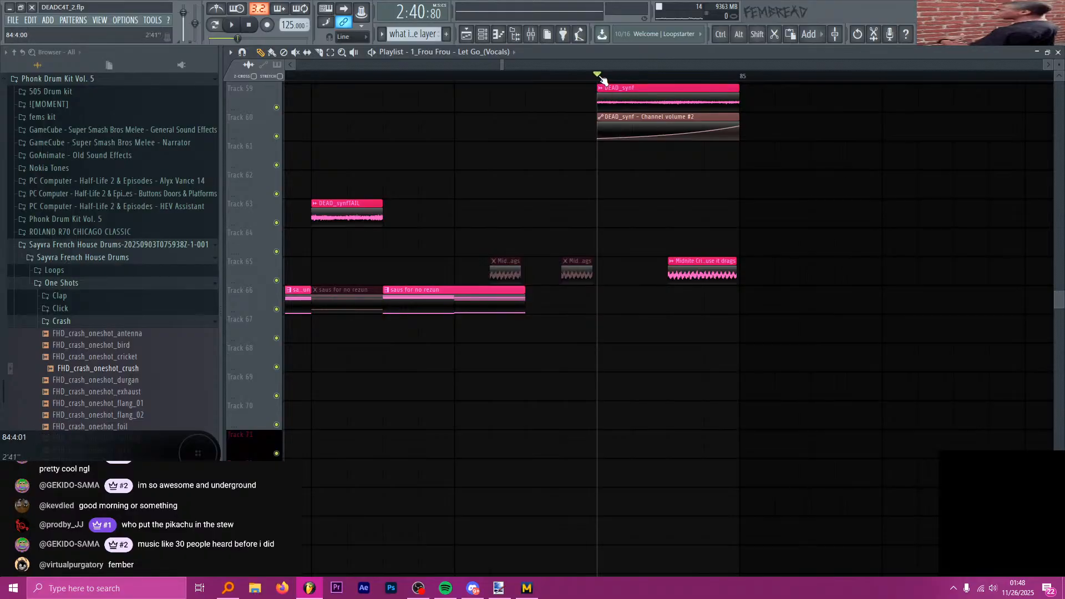
pyautogui.press('space')
pyautogui.press('space')
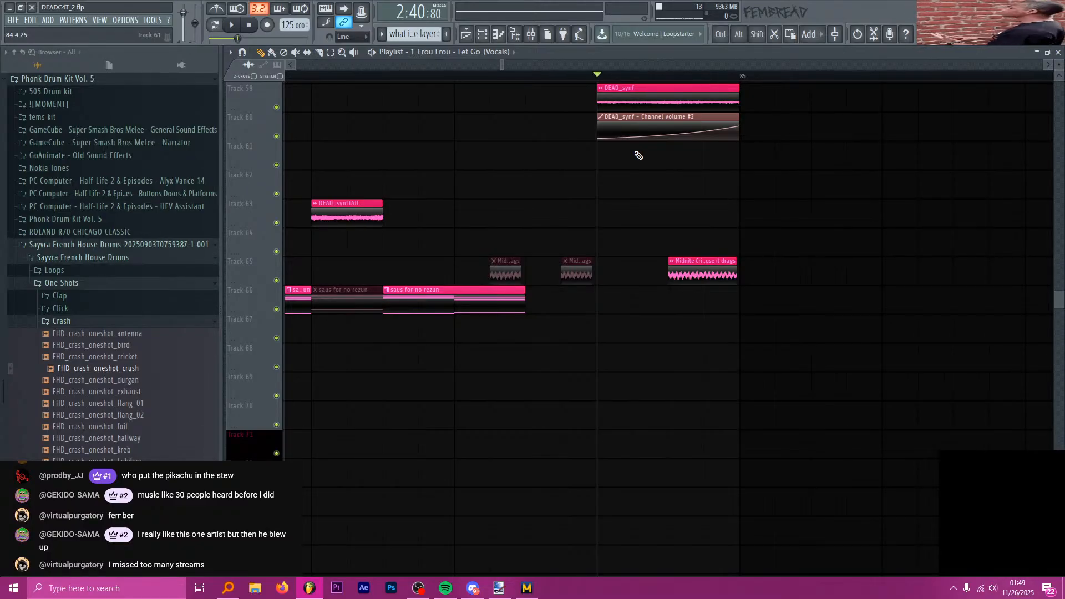
# - Play the beginning of the earlier drop at bar 41 for reference, then stop playback
pyautogui.scroll(-15, 634, 197)
pyautogui.scroll(5, 498, 193)
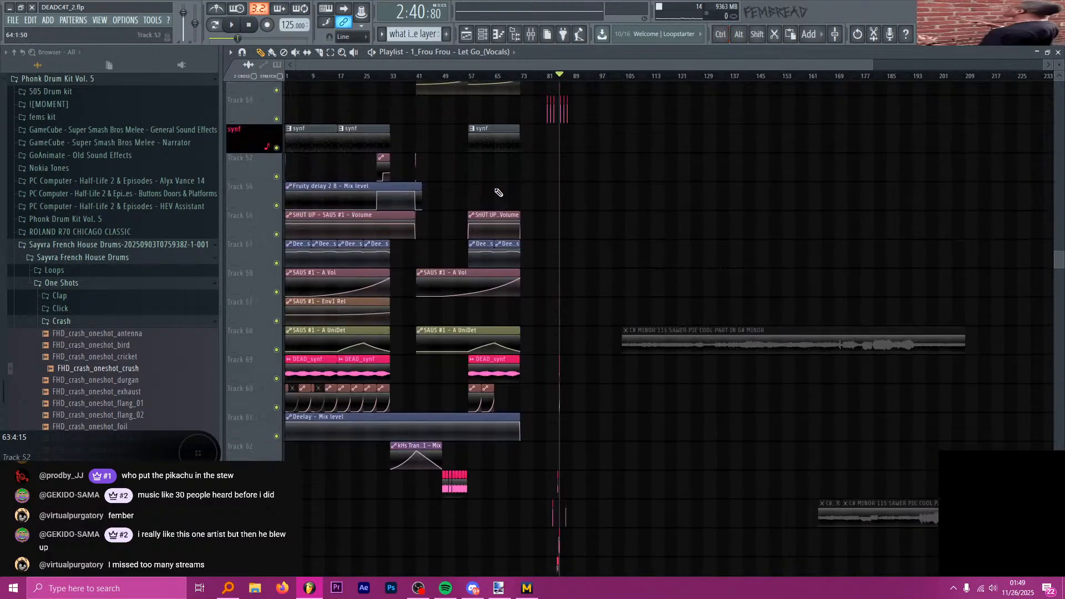
pyautogui.scroll(20, 498, 192)
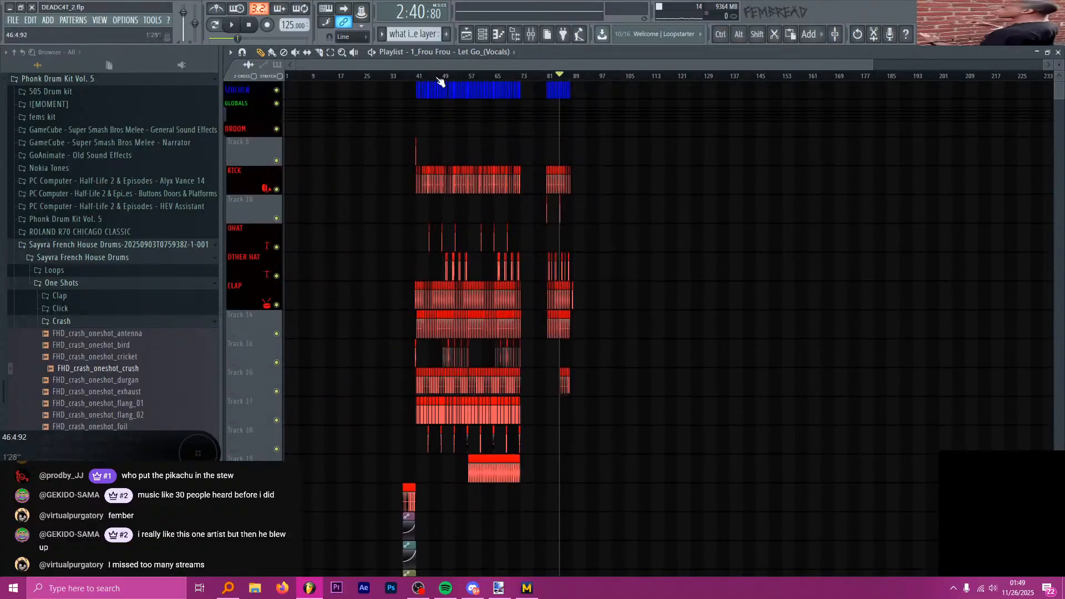
pyautogui.click(417, 78)
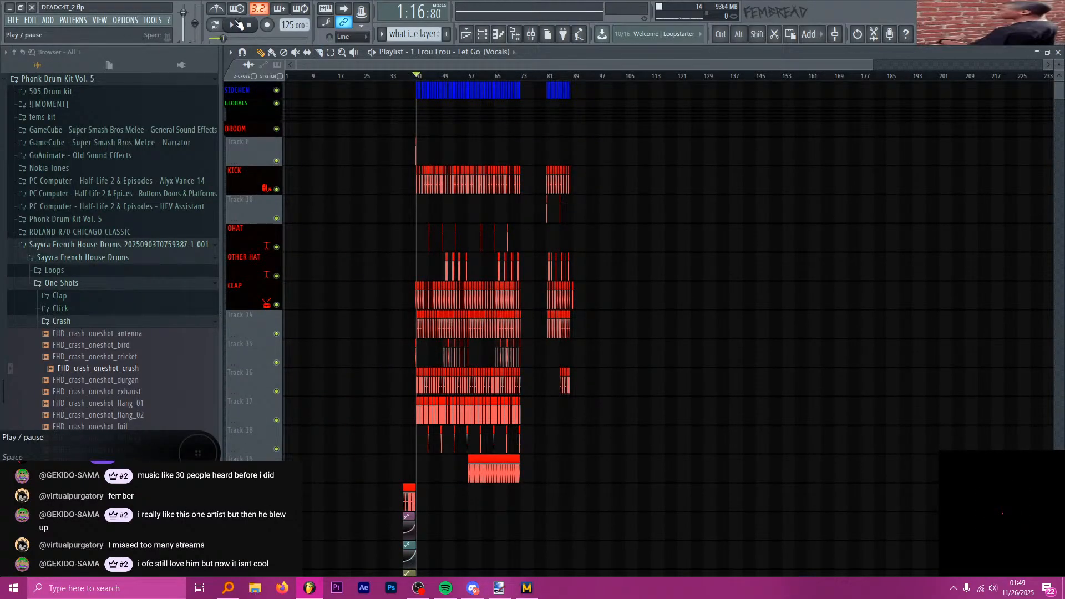
pyautogui.click(249, 24)
pyautogui.click(417, 77)
pyautogui.press('space')
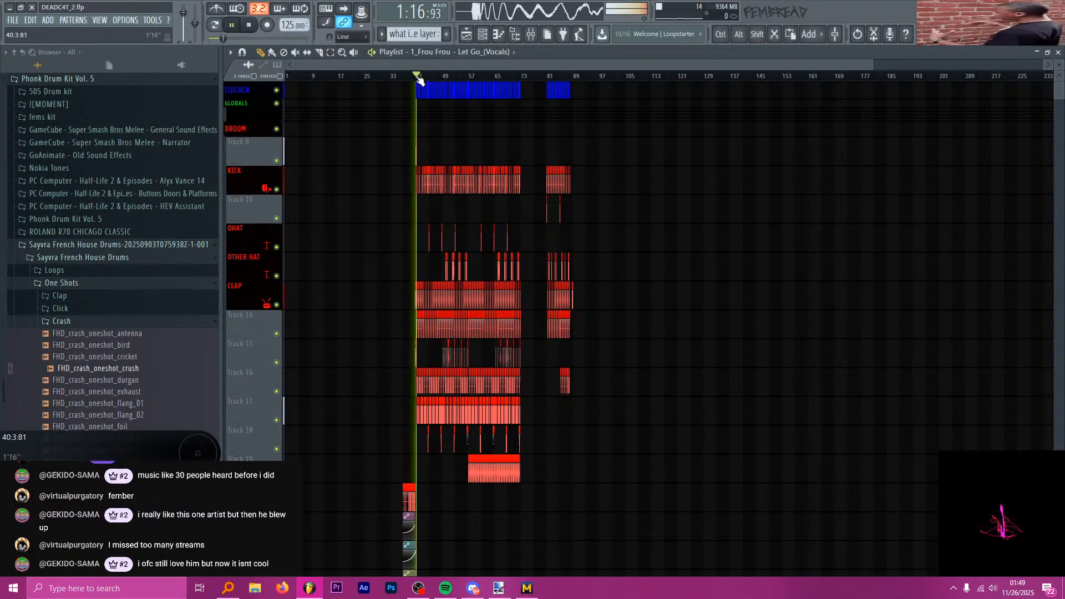
pyautogui.click(251, 26)
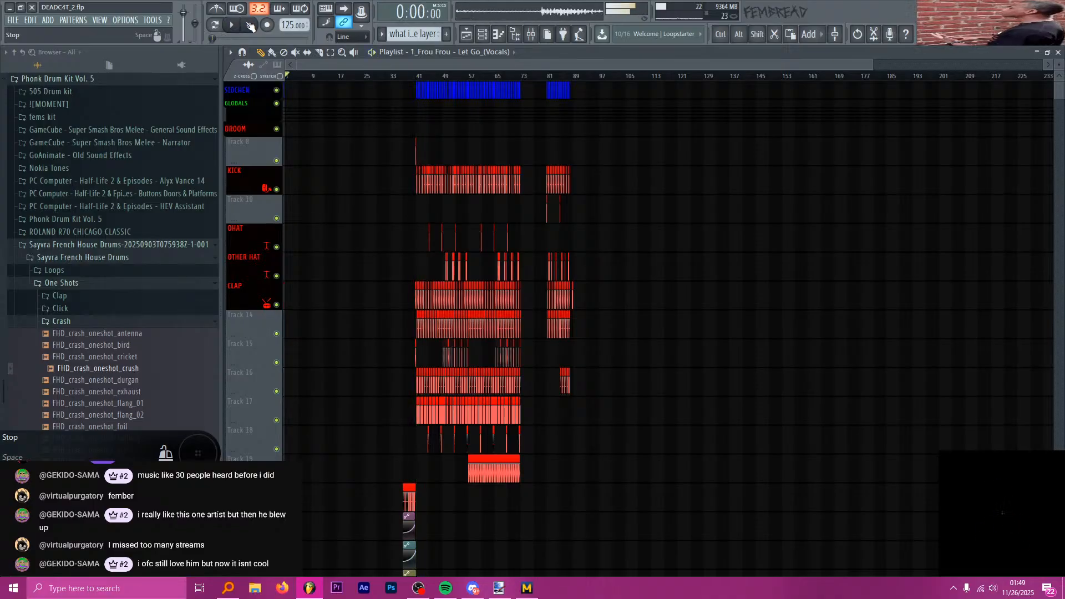
# - Play the section from bar 81 into bar 84 and review its drum, bass and synth tracks
pyautogui.click(548, 78)
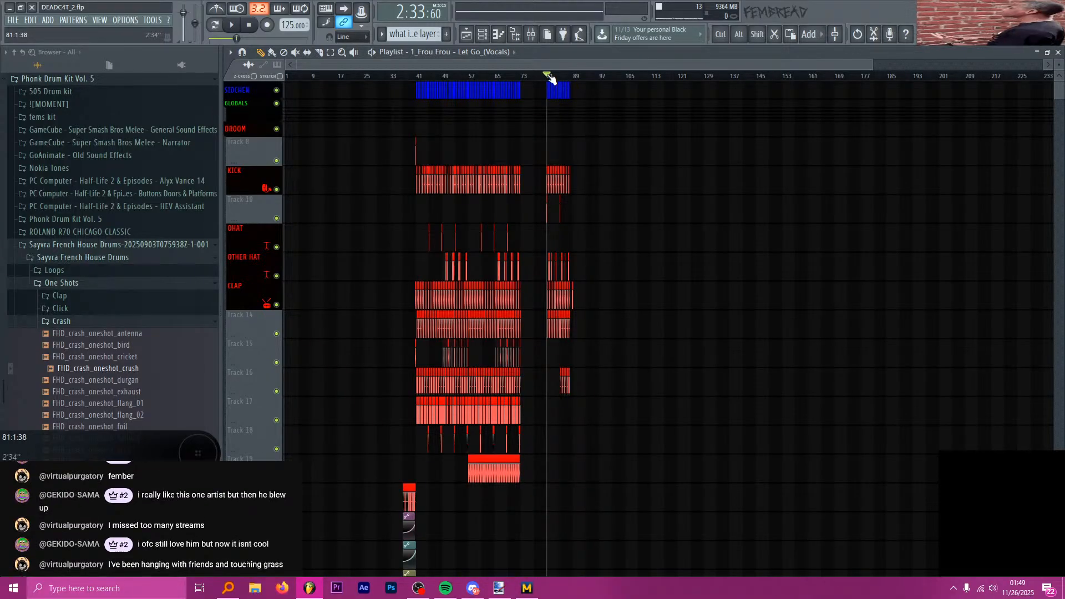
pyautogui.scroll(5, 526, 132)
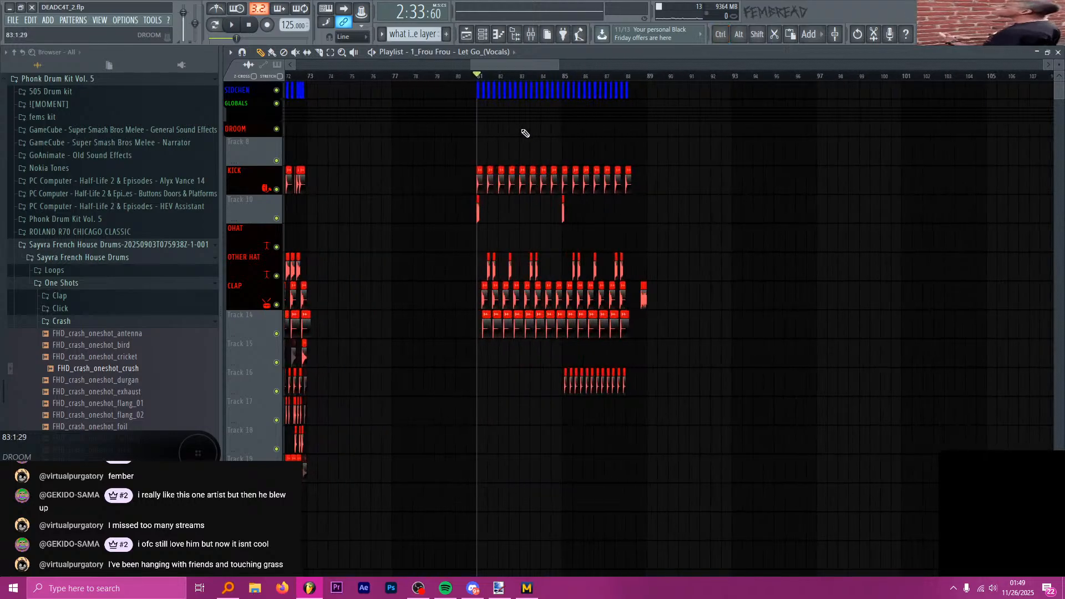
pyautogui.scroll(3, 525, 133)
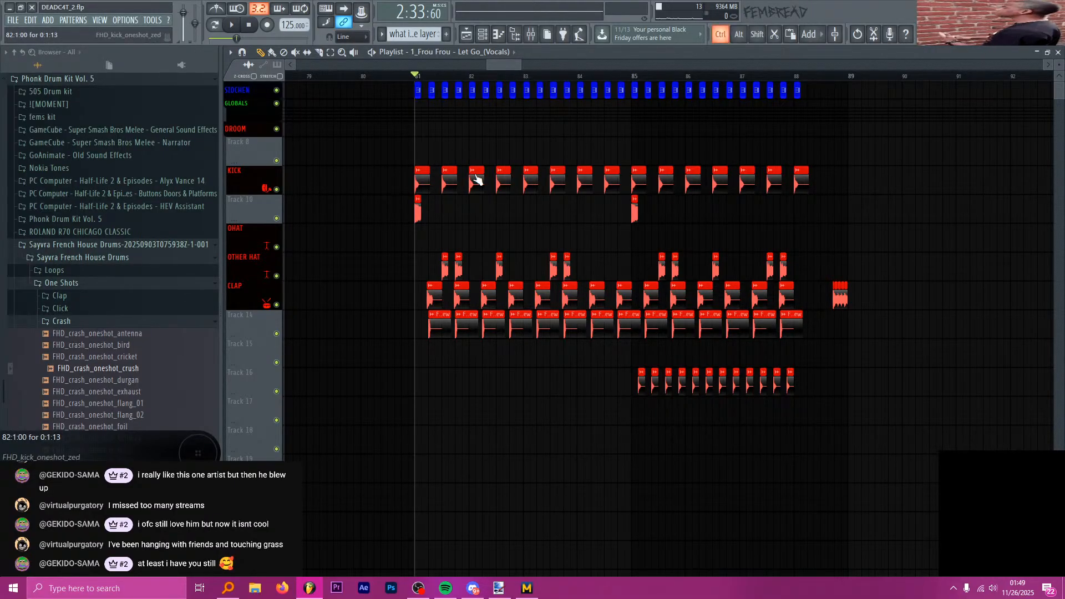
pyautogui.scroll(2, 476, 178)
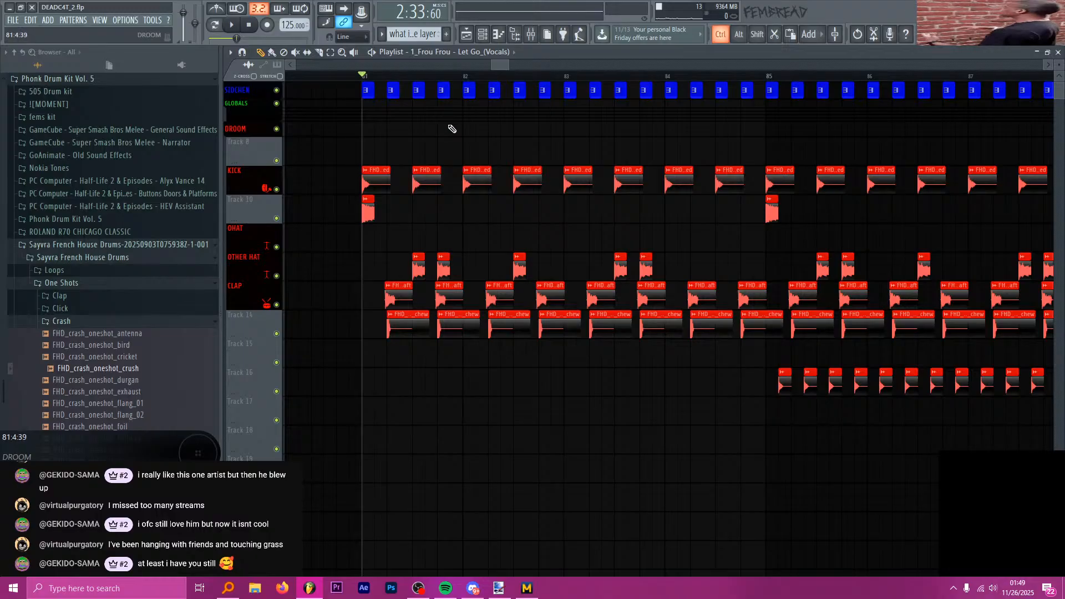
pyautogui.scroll(2, 394, 114)
pyautogui.press('space')
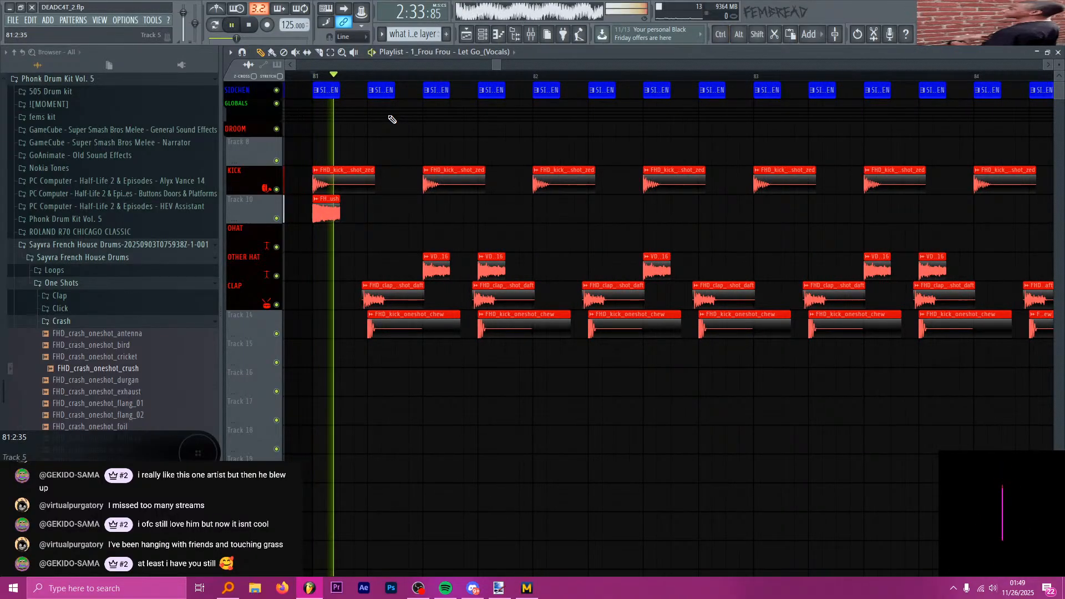
pyautogui.scroll(-4, 449, 237)
pyautogui.scroll(-8, 449, 233)
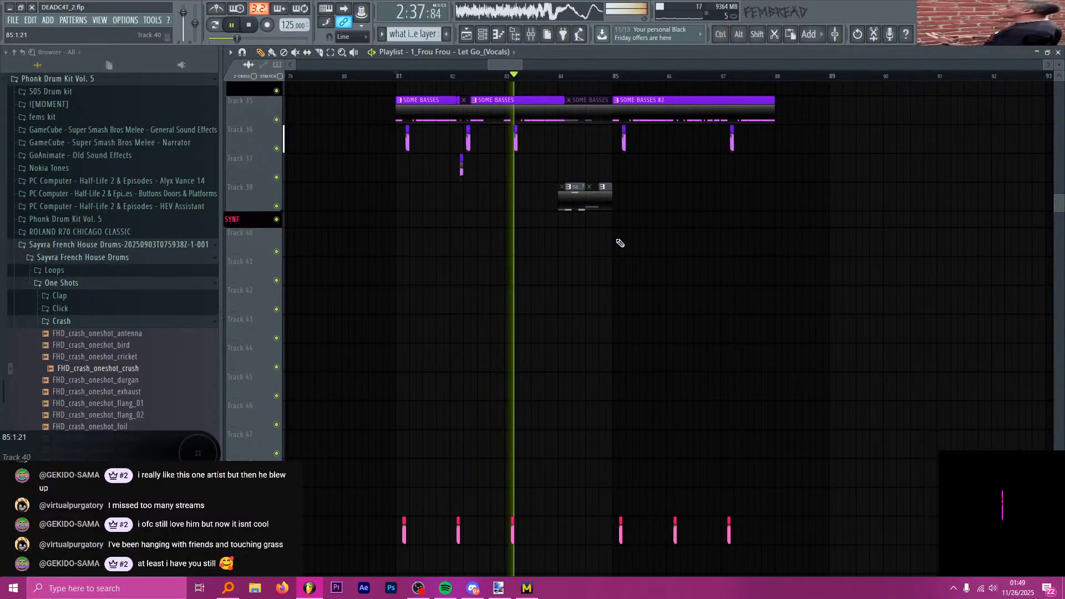
pyautogui.scroll(-3, 621, 250)
pyautogui.scroll(-1, 596, 238)
pyautogui.scroll(2, 636, 245)
pyautogui.scroll(-2, 582, 230)
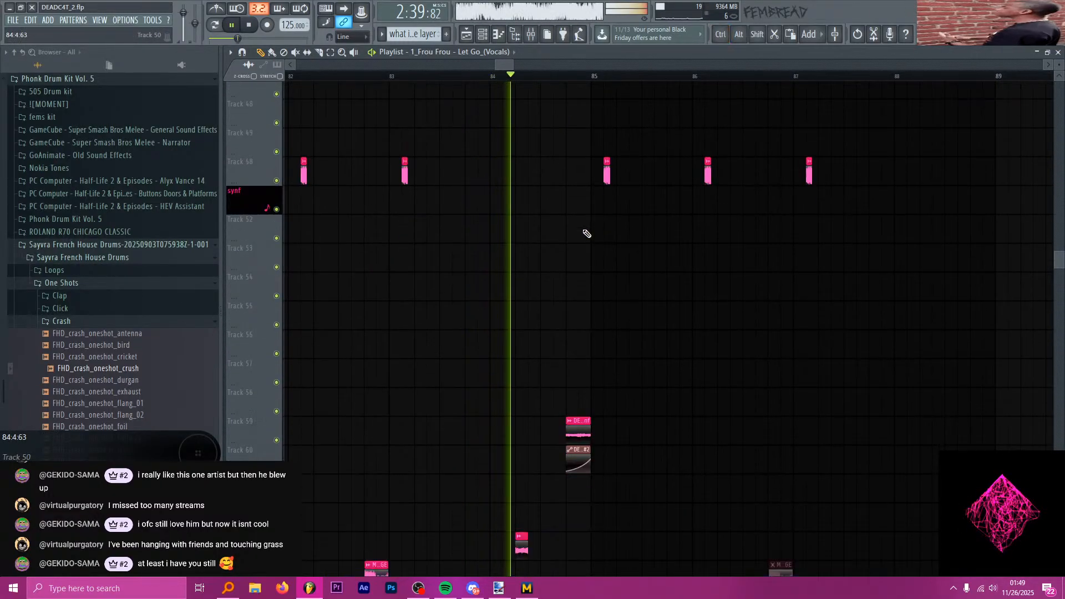
pyautogui.press('space')
# - Play from the start of bar 84 to check the shortened saus for no rezun clip on Track 66
pyautogui.scroll(-2, 560, 206)
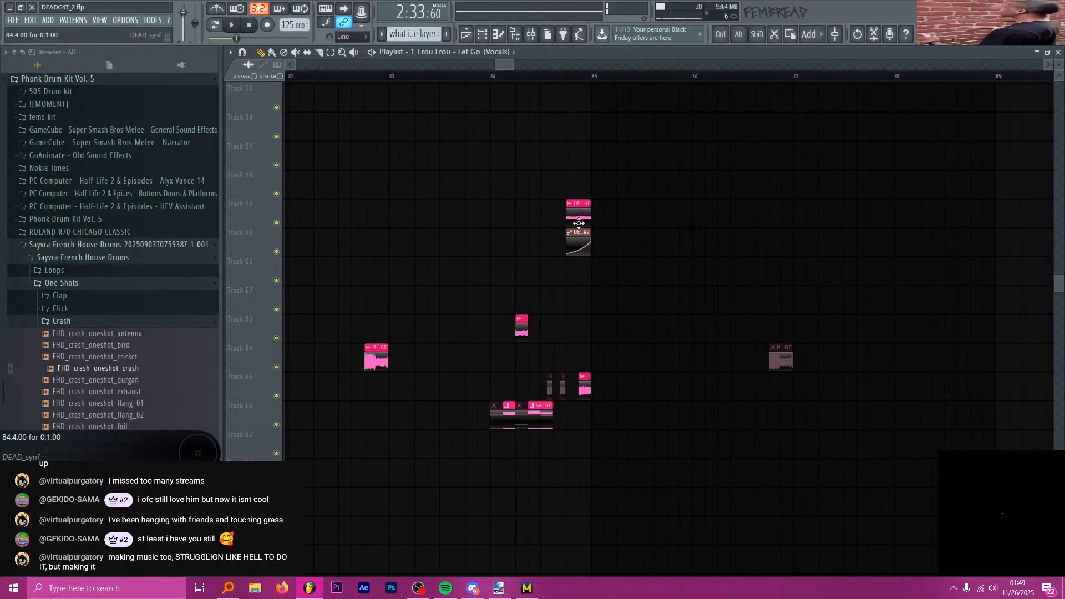
pyautogui.scroll(-1, 540, 173)
pyautogui.click(493, 77)
pyautogui.scroll(4, 566, 143)
pyautogui.press('space')
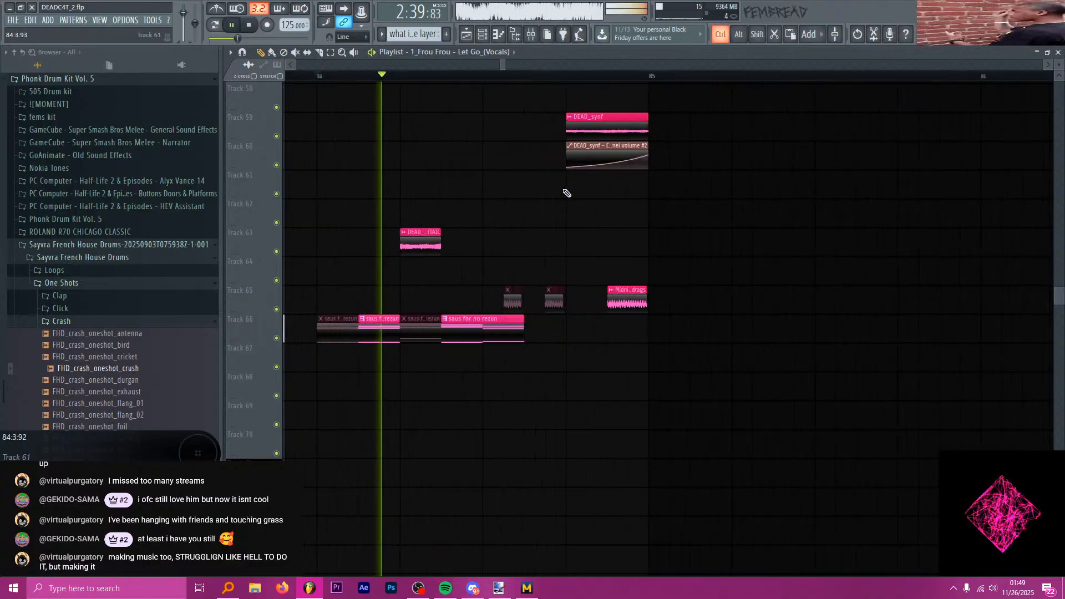
pyautogui.press('space')
# - Cut the muted SOME BASSES clip on Track 35 down to a 0:0:48 piece at 84:3:48, removing its surroundings, and unmute it
pyautogui.click(523, 78)
pyautogui.scroll(10, 531, 206)
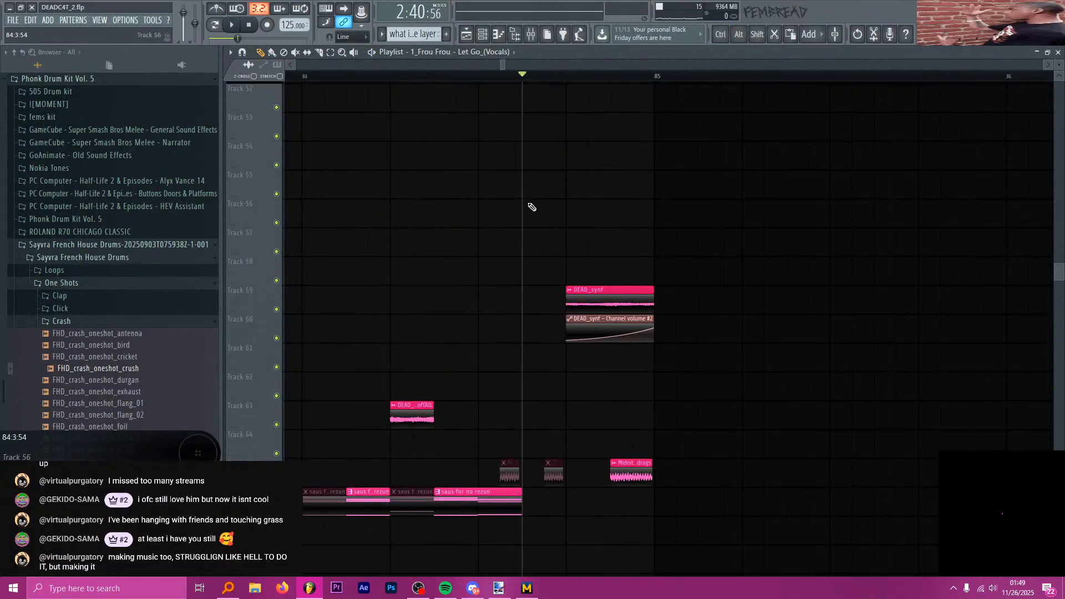
pyautogui.scroll(-3, 582, 272)
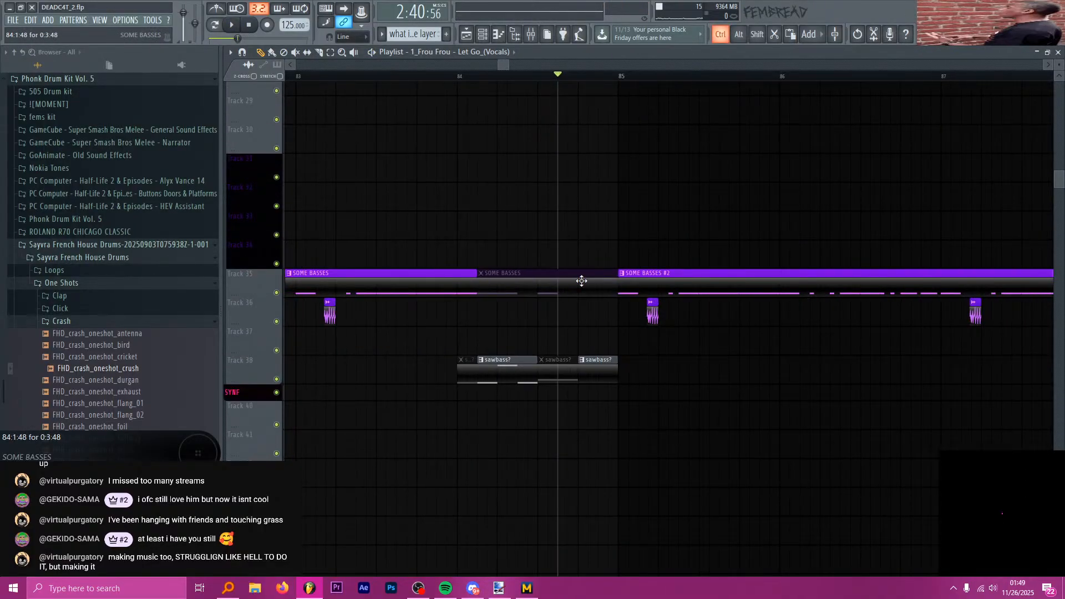
pyautogui.scroll(3, 580, 283)
pyautogui.keyDown('shift'); pyautogui.click(488, 288); pyautogui.keyUp('shift')
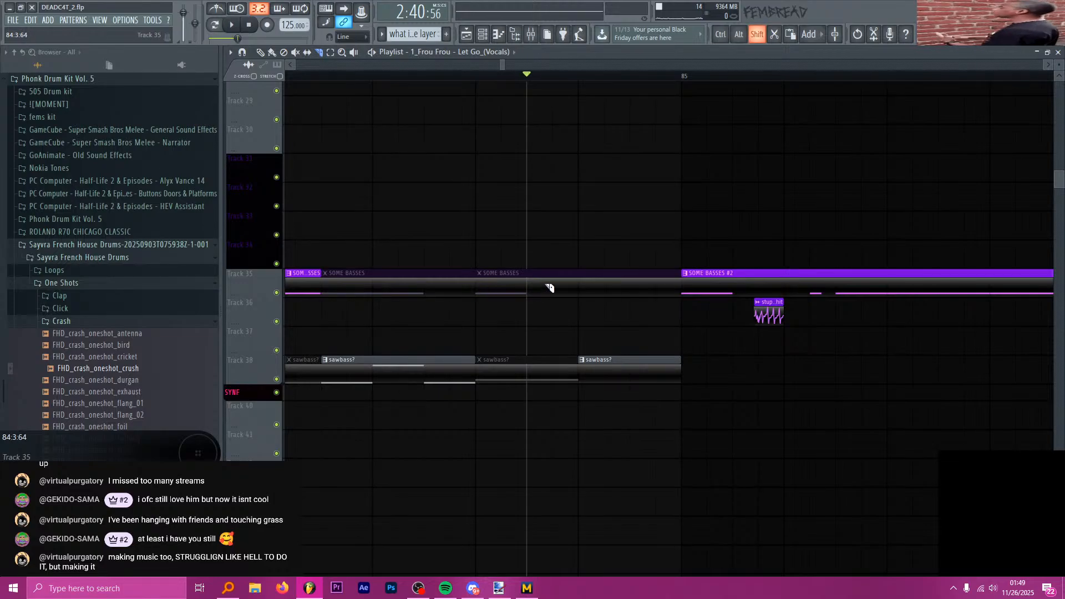
pyautogui.rightClick(580, 289)
pyautogui.moveTo(491, 286); pyautogui.dragTo(542, 283)
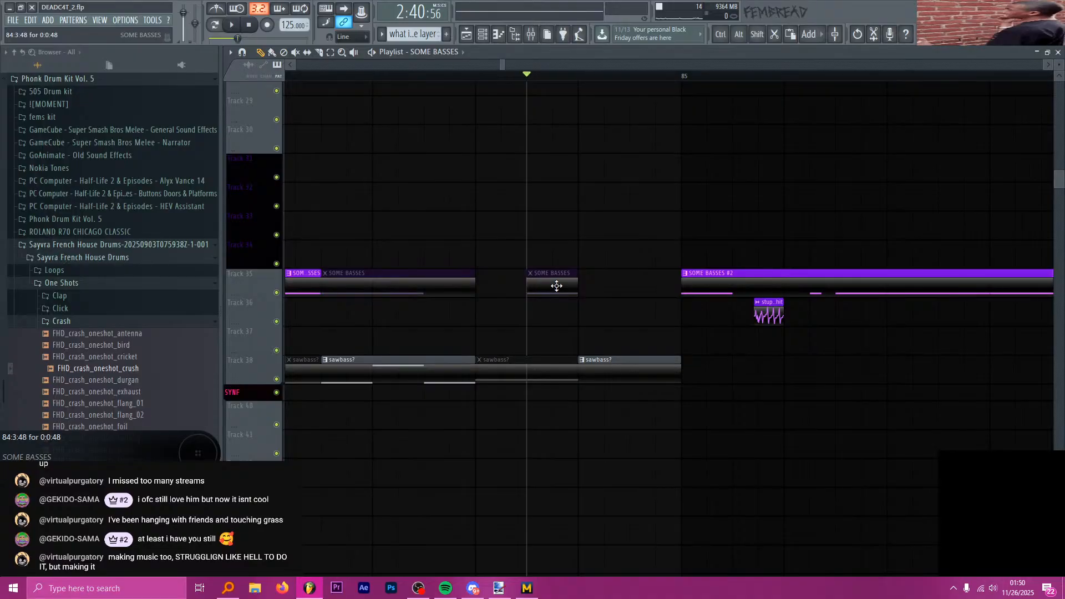
pyautogui.press('t')
pyautogui.click(557, 287)
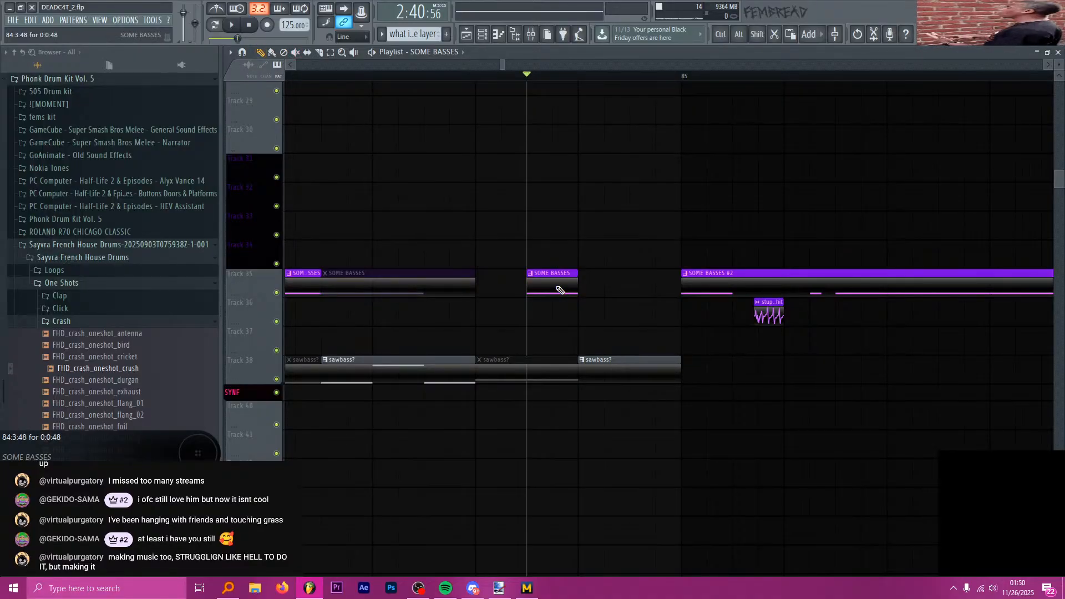
# - Make the short SOME BASSES clip at 84:3:48 a separate pattern and move its note down to C3 in the piano roll
pyautogui.doubleClick(559, 290)
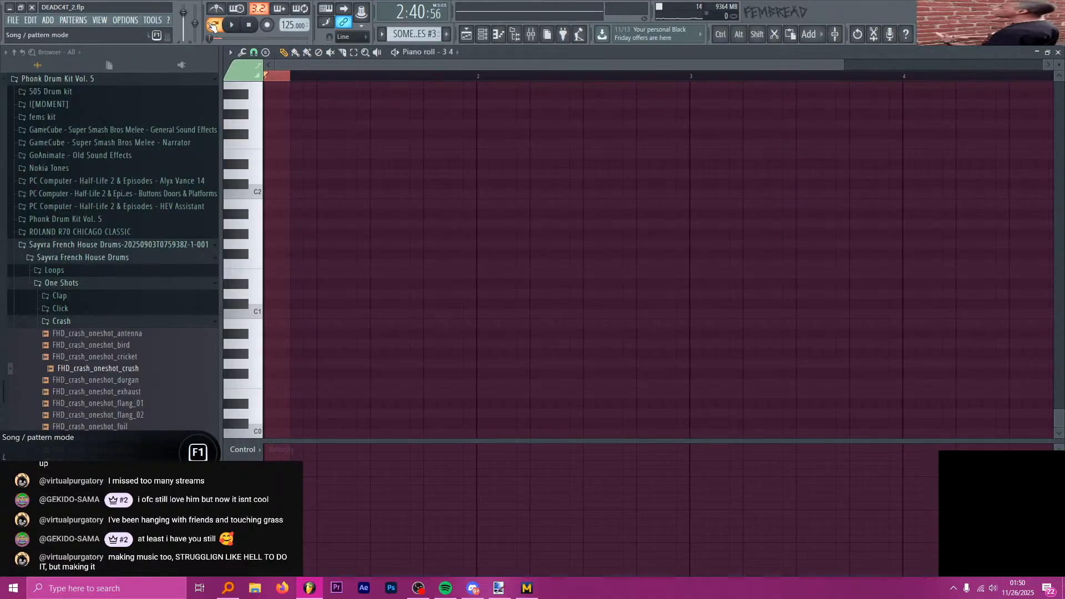
pyautogui.scroll(-3, 397, 218)
pyautogui.click(258, 207)
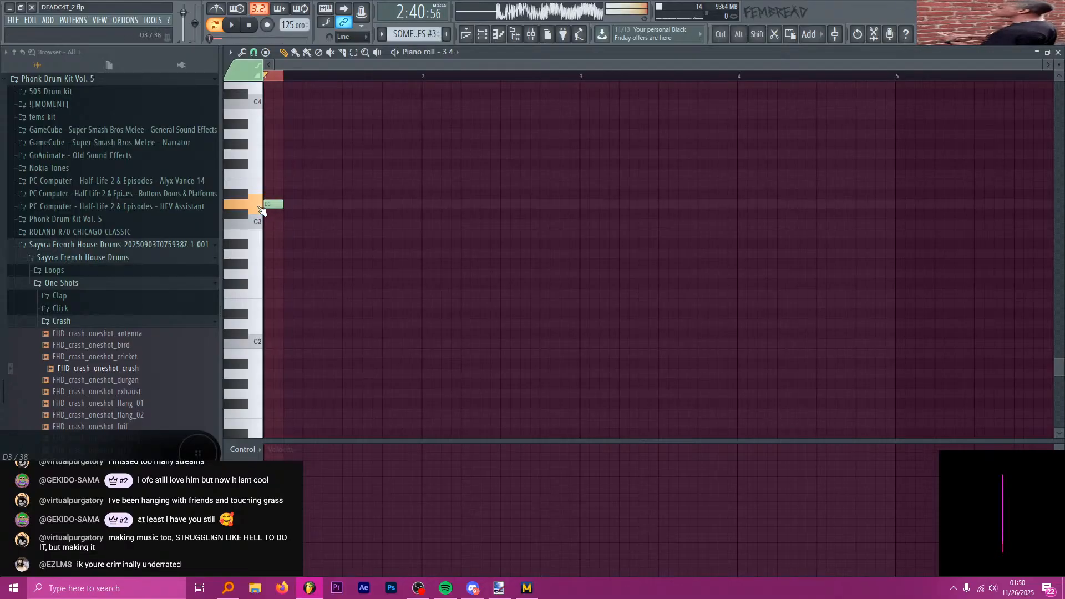
pyautogui.click(259, 207)
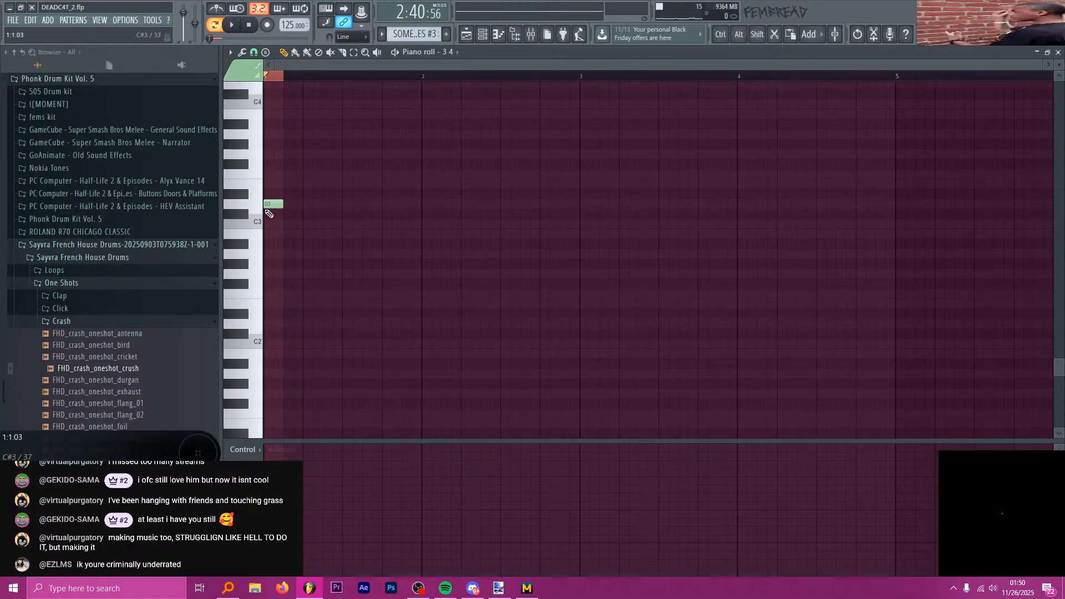
pyautogui.moveTo(271, 204); pyautogui.dragTo(278, 232)
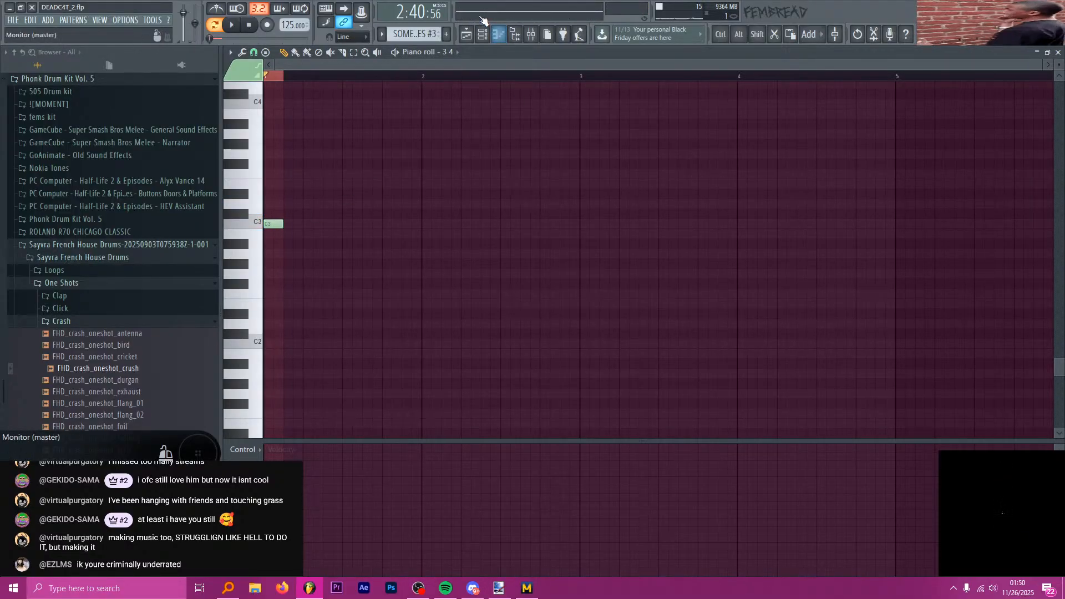
pyautogui.click(466, 35)
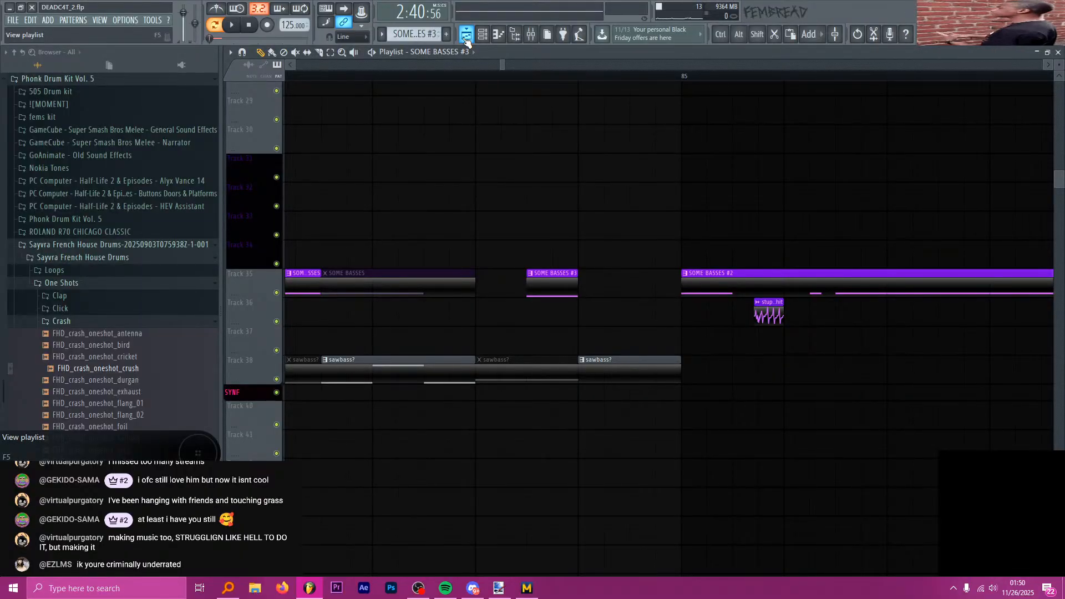
# - Play the playlist from bar 81 through bar 84 to check the new bass hit on Track 35
pyautogui.scroll(-6, 537, 171)
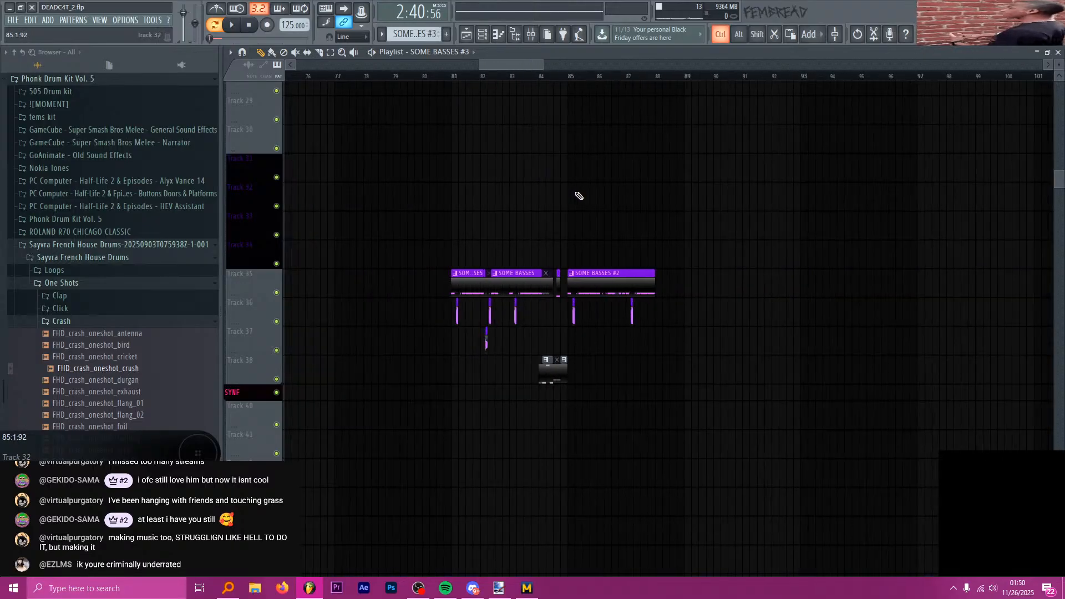
pyautogui.scroll(-3, 572, 169)
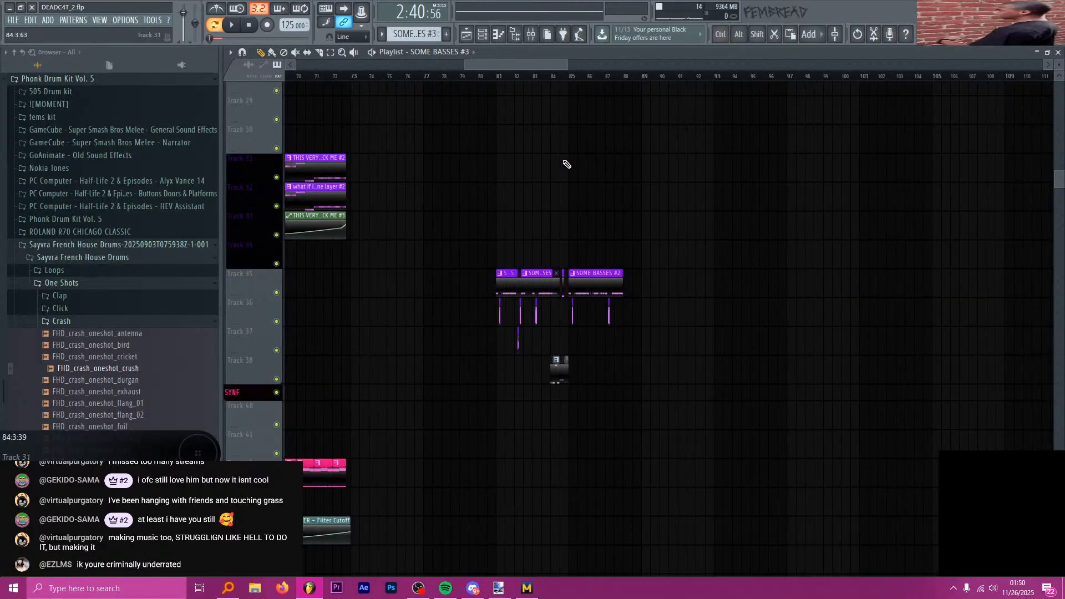
pyautogui.click(496, 76)
pyautogui.scroll(5, 542, 155)
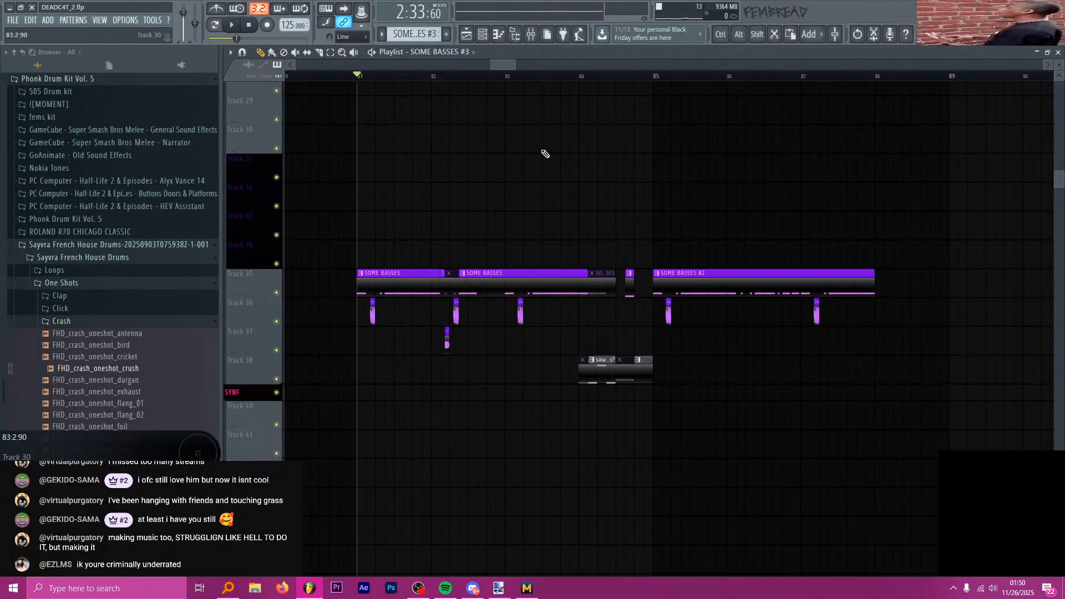
pyautogui.press('space')
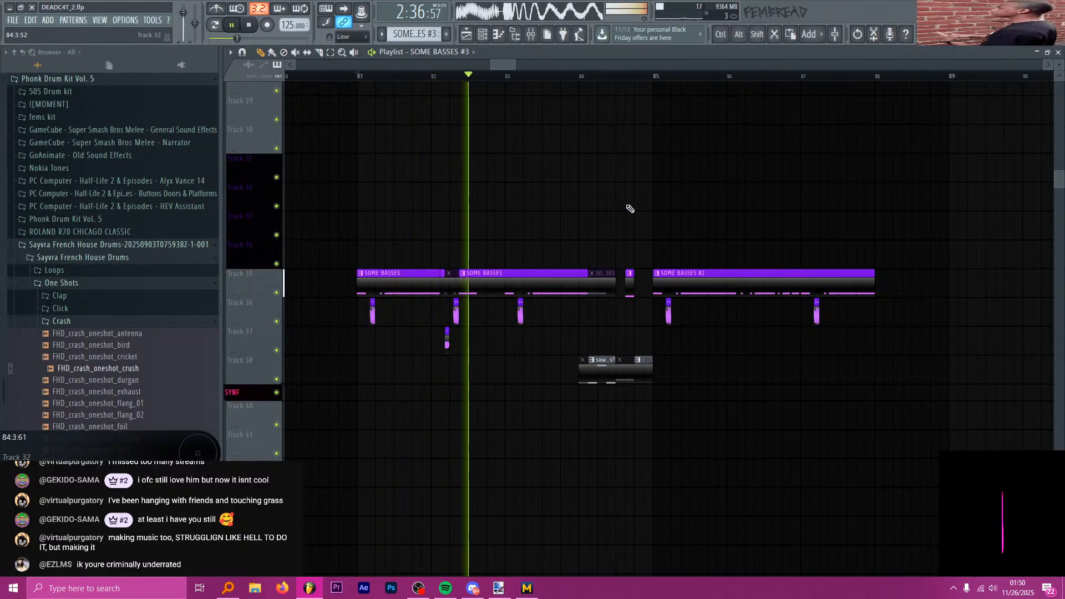
pyautogui.scroll(-2, 706, 224)
pyautogui.scroll(3, 704, 226)
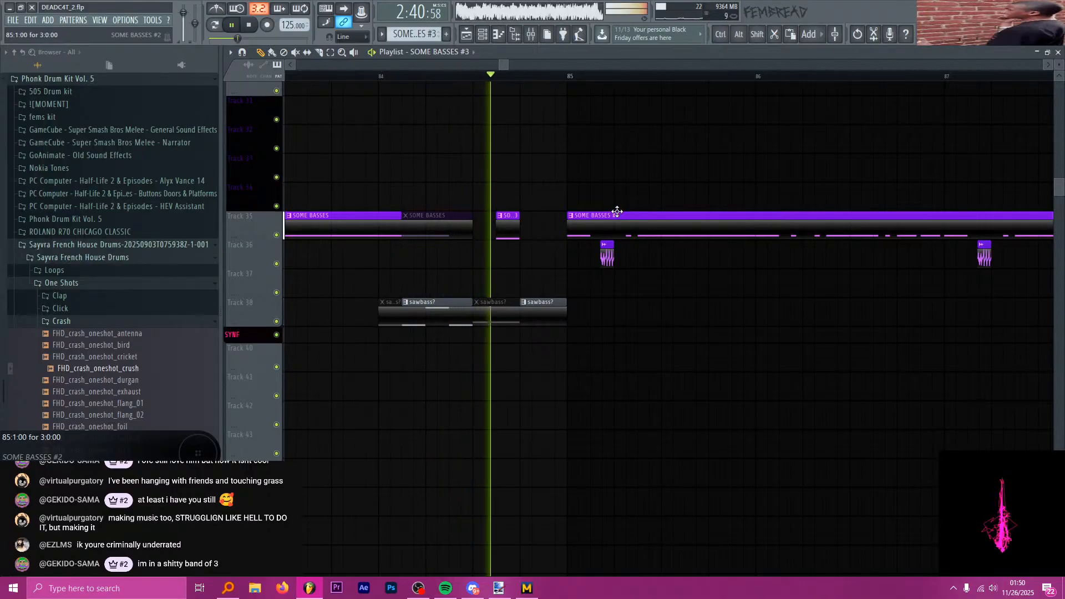
pyautogui.press('space')
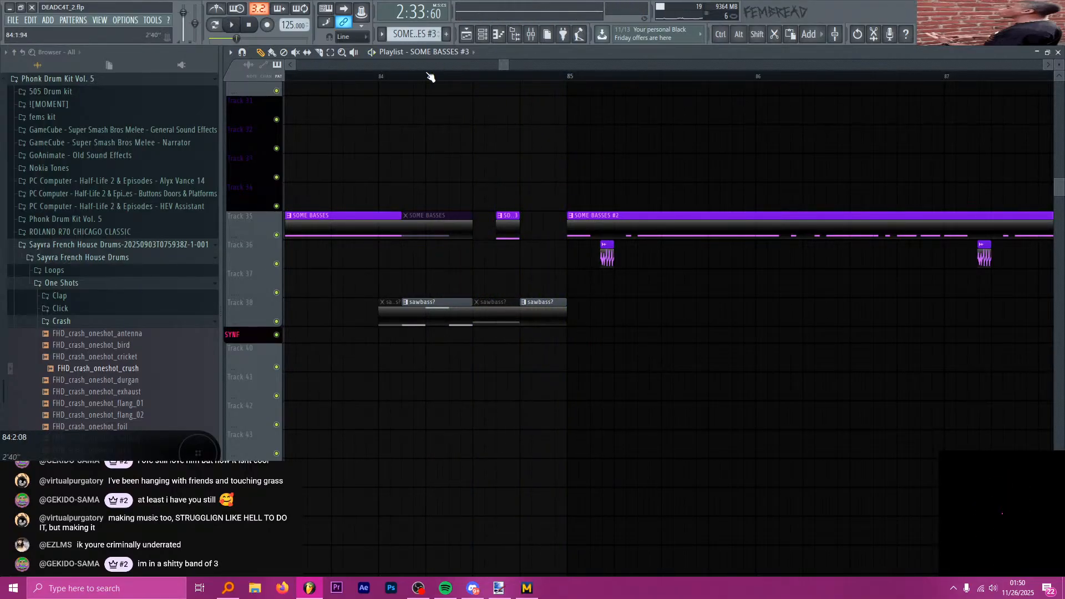
# - Play from 84:4:00 and check the DEAD_synf and loop clips leading into bar 85
pyautogui.click(520, 76)
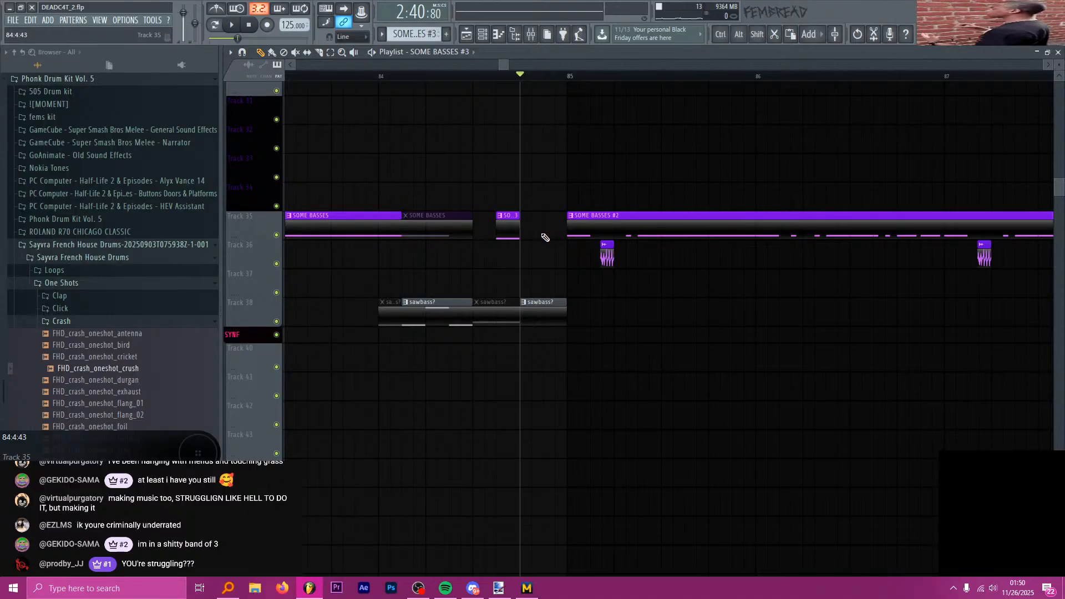
pyautogui.press('space')
pyautogui.scroll(-7, 544, 281)
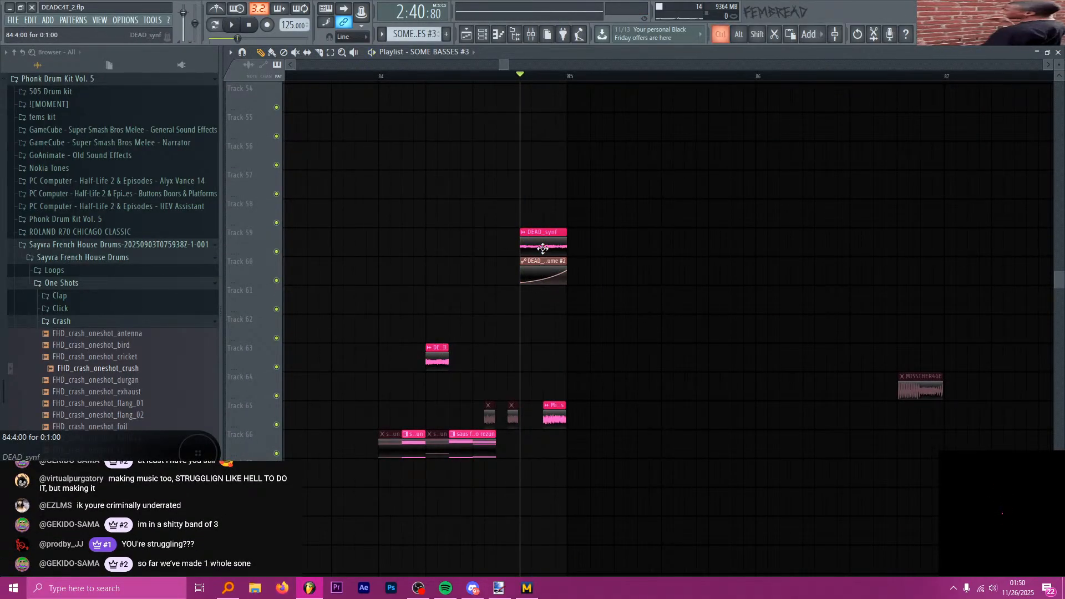
pyautogui.press('space')
# - Place a copy of the Midnite Criuiser loop clip at 84:4:00 on Track 65, slip its audio to a new spot and preview it
pyautogui.keyDown('ctrl'); pyautogui.scroll(4, 538, 333); pyautogui.keyUp('ctrl')
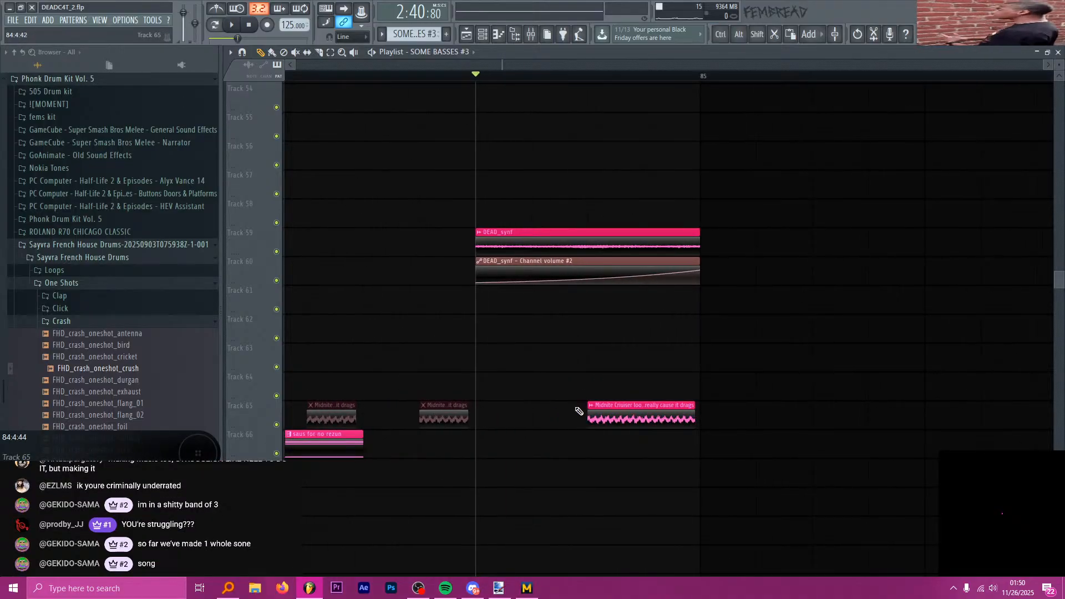
pyautogui.click(635, 420)
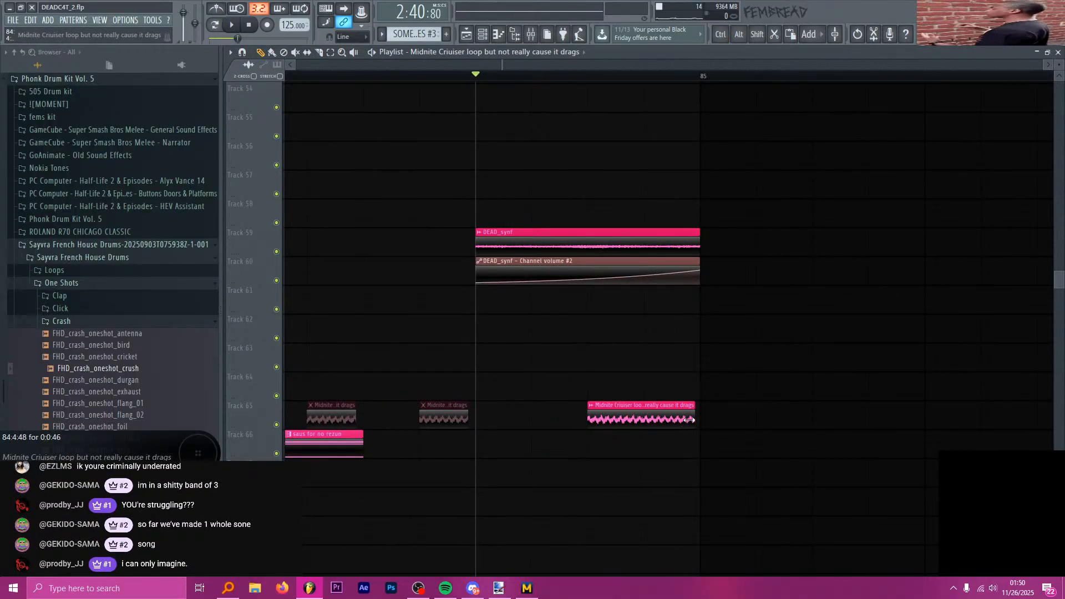
pyautogui.click(599, 446)
pyautogui.moveTo(628, 445); pyautogui.dragTo(437, 442)
pyautogui.press('s')
pyautogui.press('space')
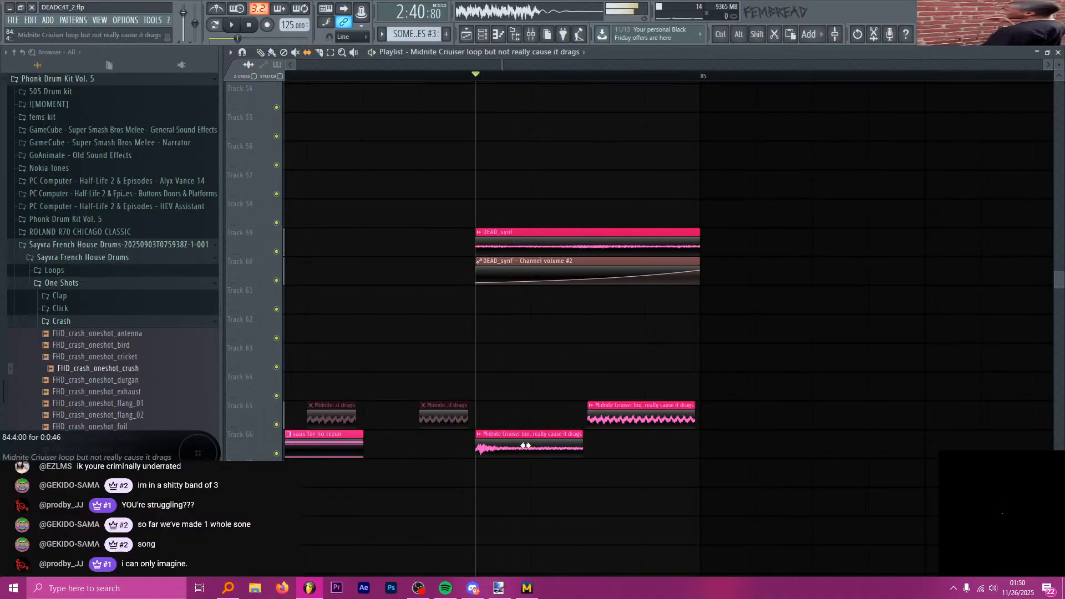
pyautogui.scroll(-4, 542, 397)
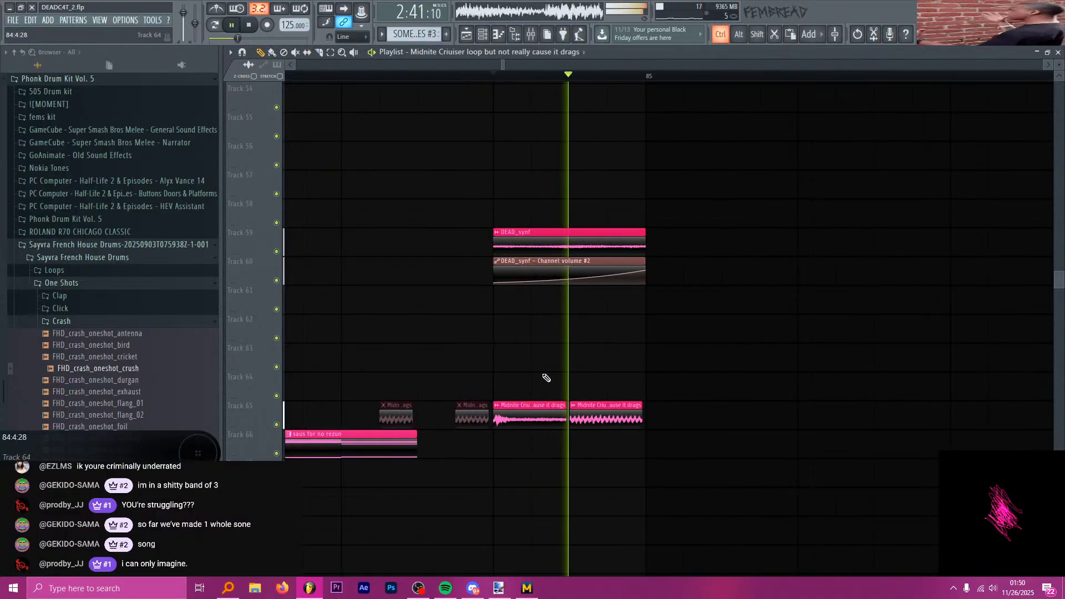
pyautogui.press('space')
# - Slice the copied Midnite Criuiser clip at 84:4:24 and slip the audio inside the second piece, previewing from 84:4:00
pyautogui.press('p')
pyautogui.scroll(4, 537, 421)
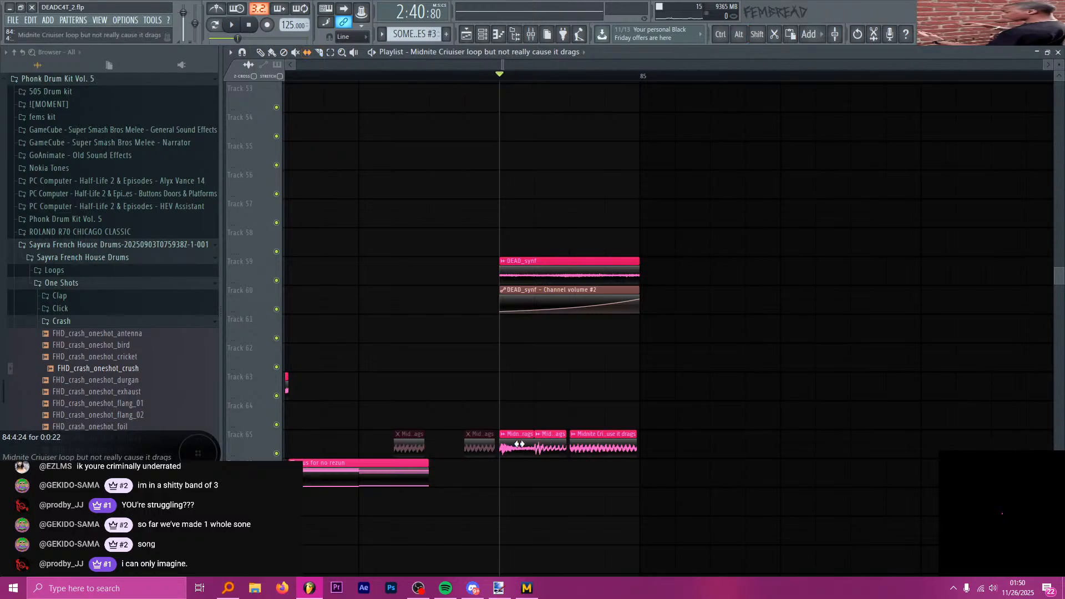
pyautogui.press('space')
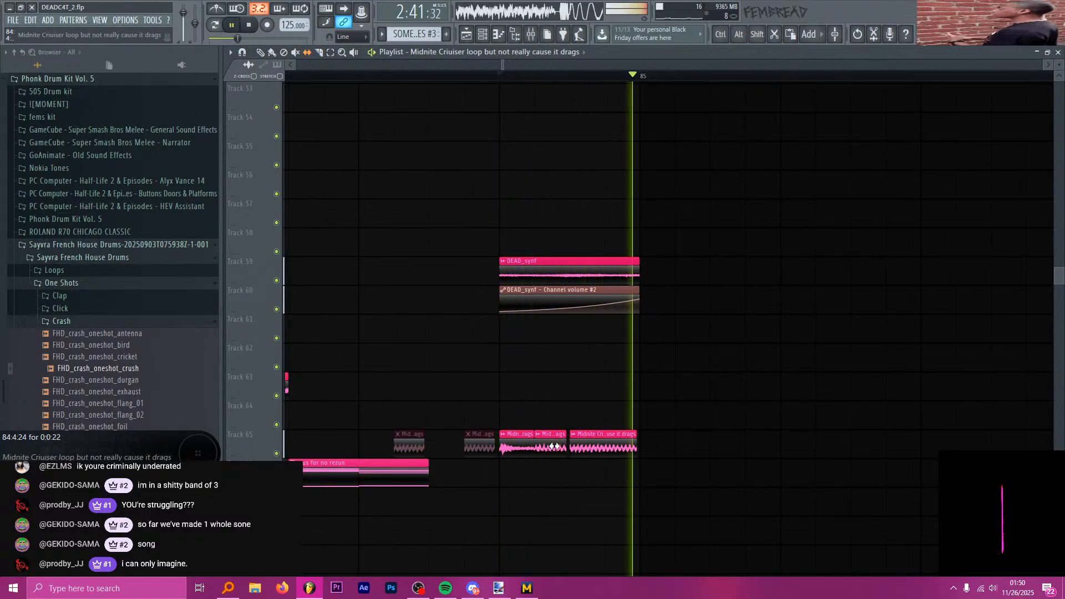
pyautogui.scroll(-3, 573, 373)
pyautogui.scroll(4, 528, 455)
pyautogui.press('space')
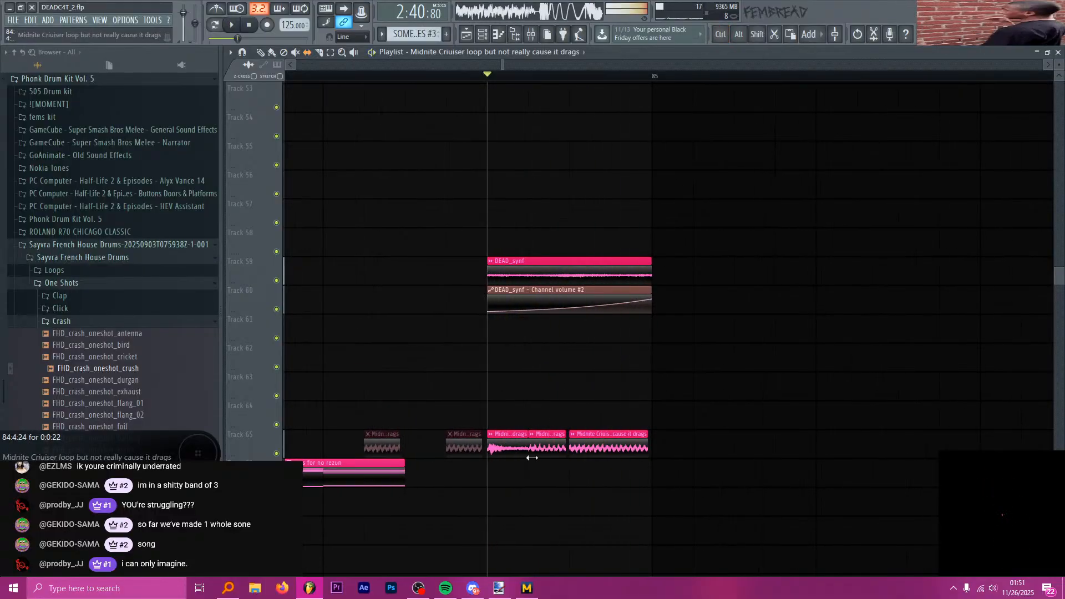
pyautogui.press('space')
# - Play from the start of bar 83 into bar 88 to check the loop chops and bass fill in context
pyautogui.scroll(-3, 597, 409)
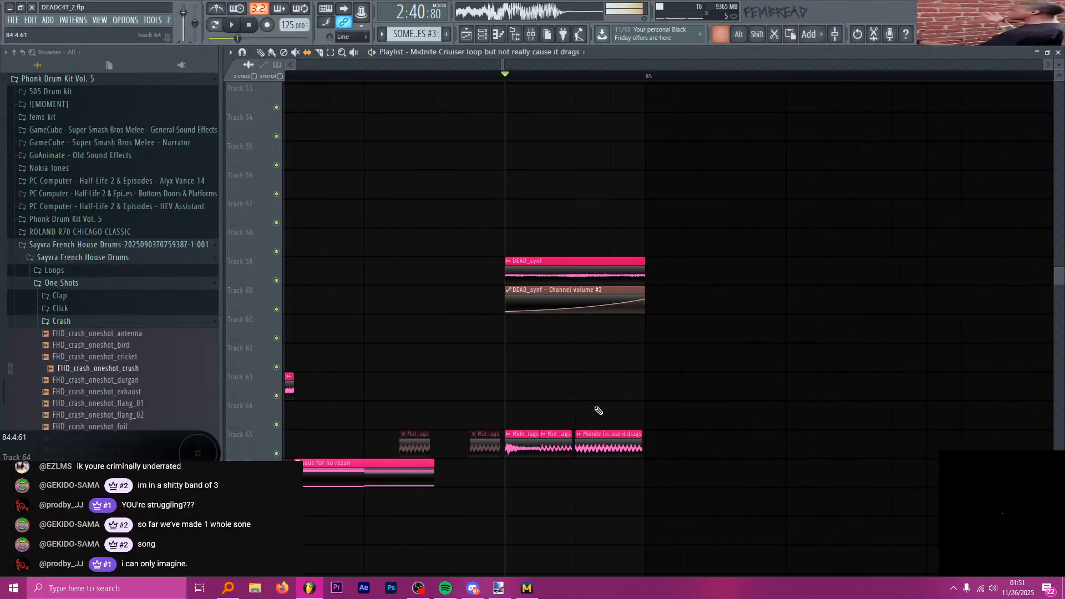
pyautogui.scroll(-4, 604, 361)
pyautogui.click(435, 77)
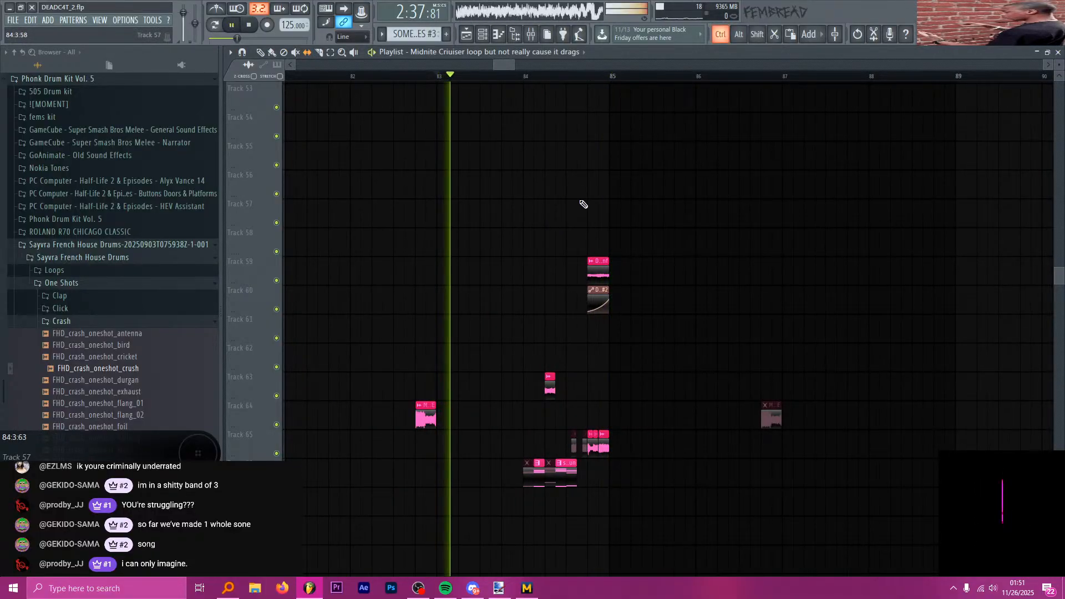
pyautogui.scroll(3, 591, 227)
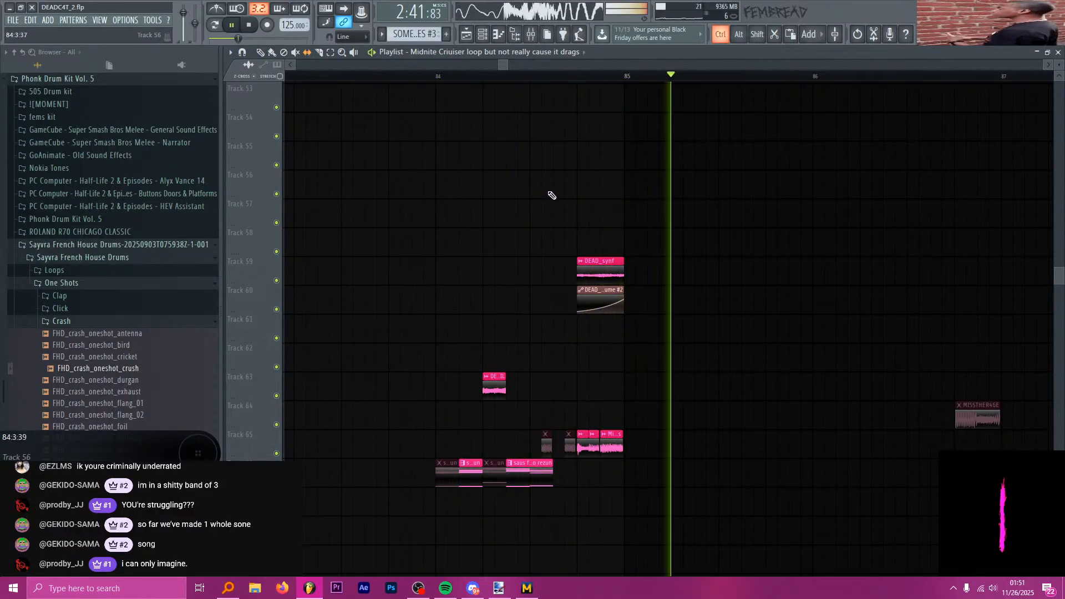
pyautogui.scroll(2, 617, 225)
pyautogui.scroll(-5, 580, 238)
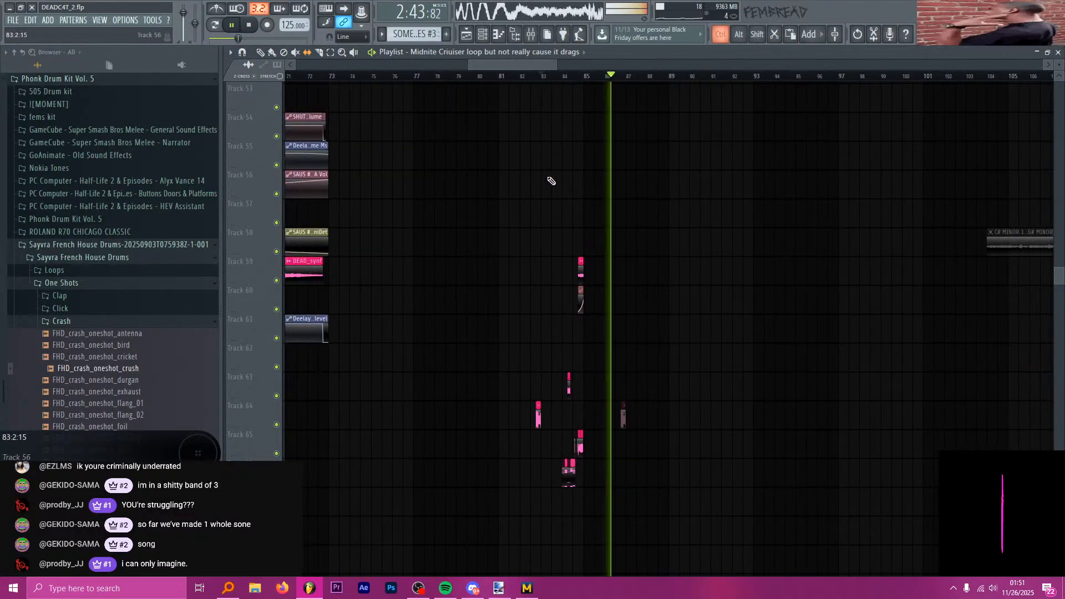
pyautogui.press('ctrl')
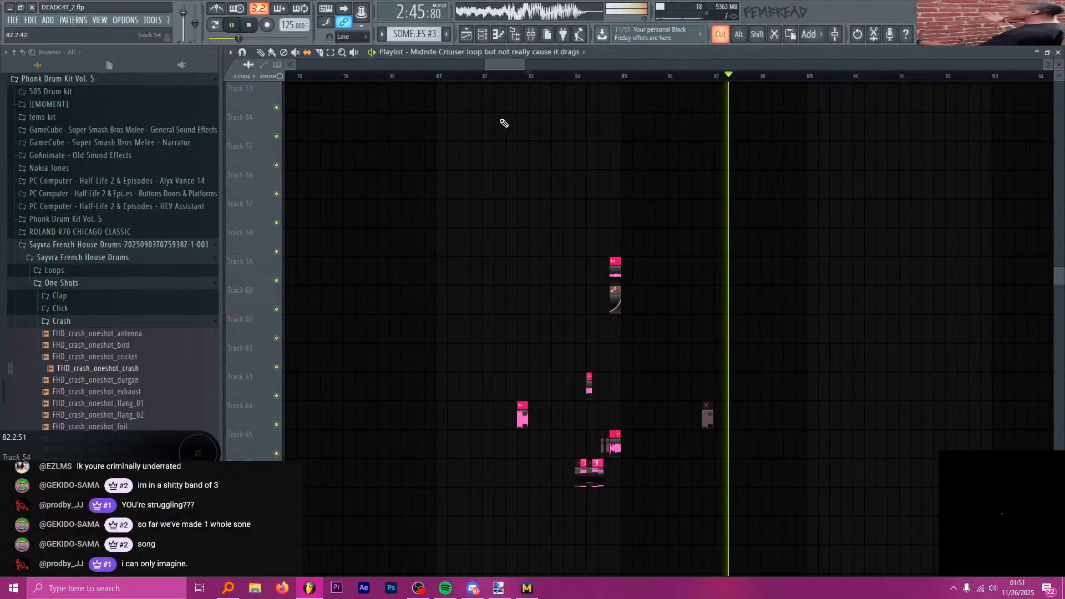
pyautogui.scroll(2, 811, 166)
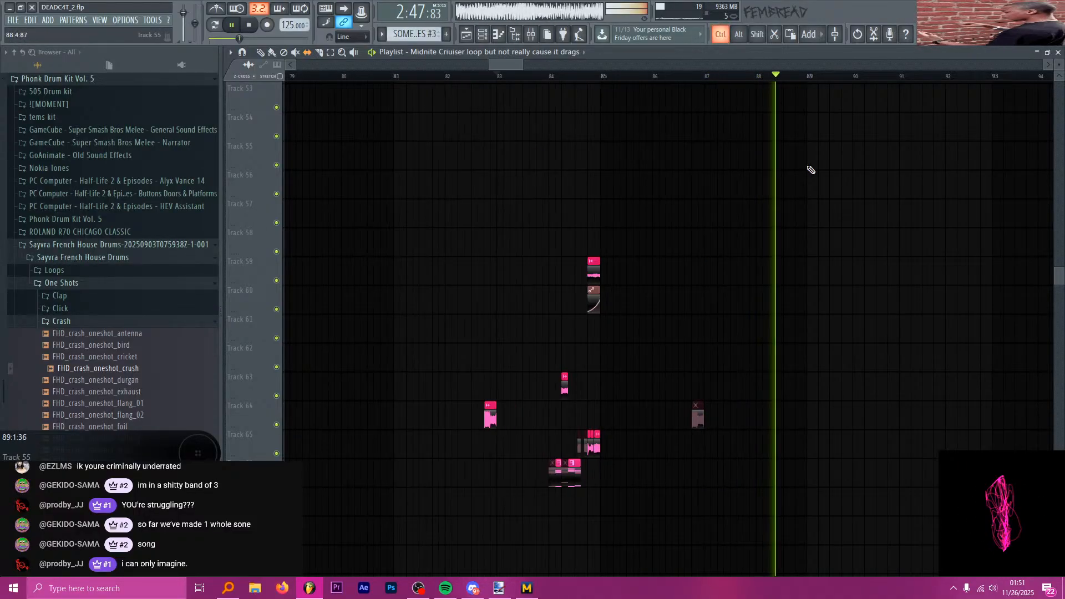
pyautogui.press('space')
# - Return the playhead to the start of bar 81 and review the bass clips on Tracks 35 to 38
pyautogui.scroll(-4, 625, 154)
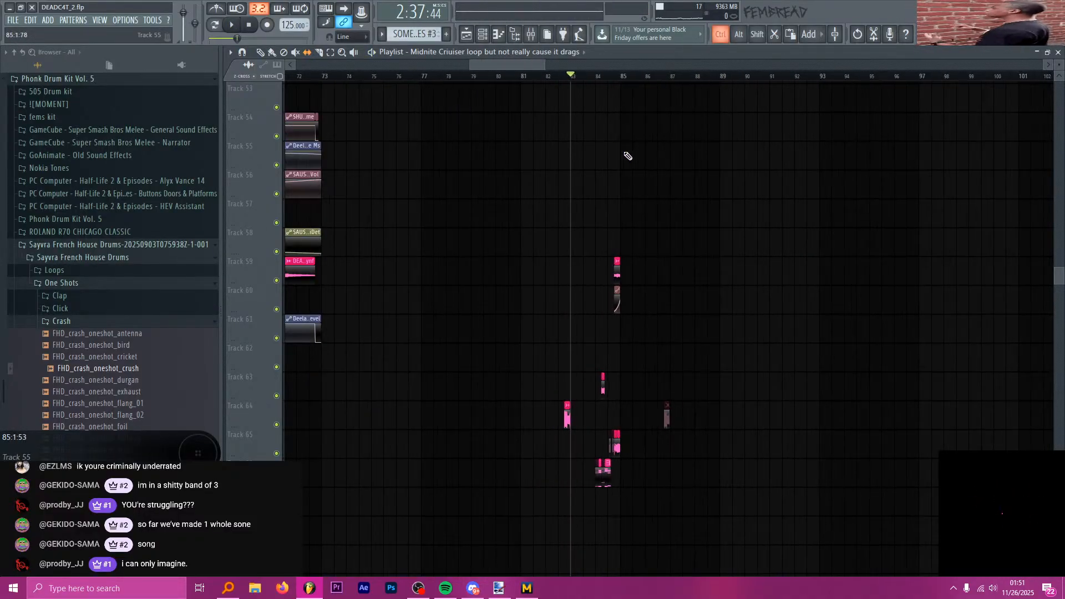
pyautogui.click(523, 77)
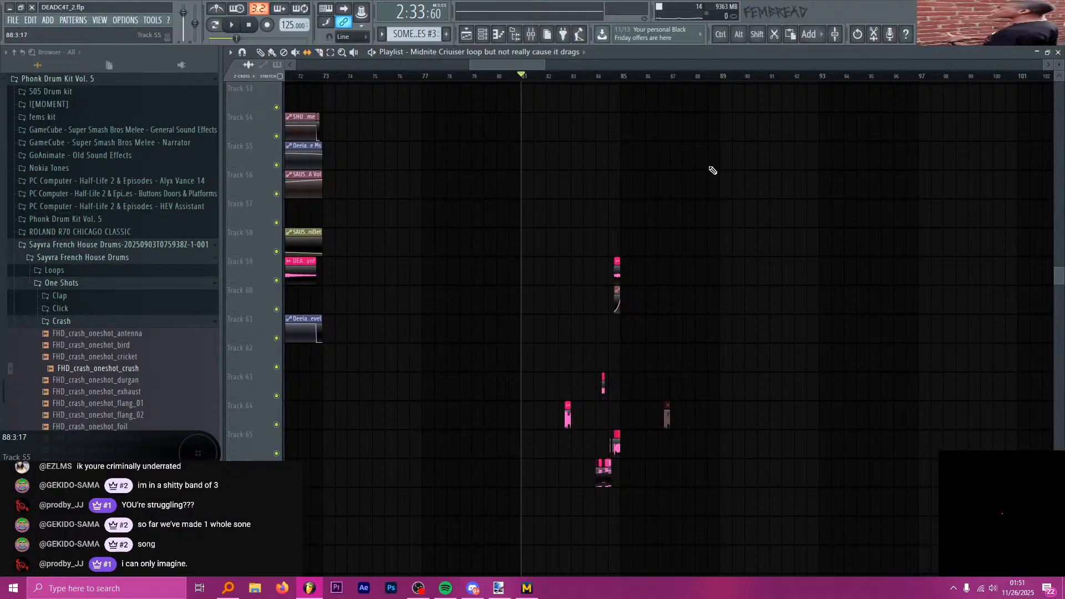
pyautogui.scroll(5, 690, 178)
pyautogui.scroll(8, 664, 195)
pyautogui.scroll(2, 649, 211)
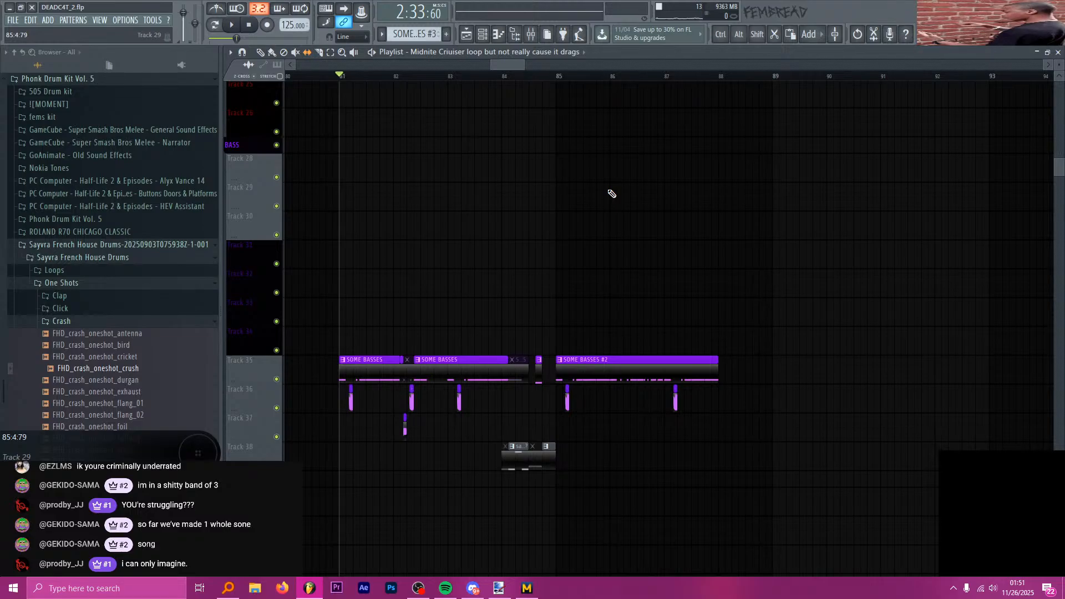
pyautogui.hotkey('alt', 'Tab')
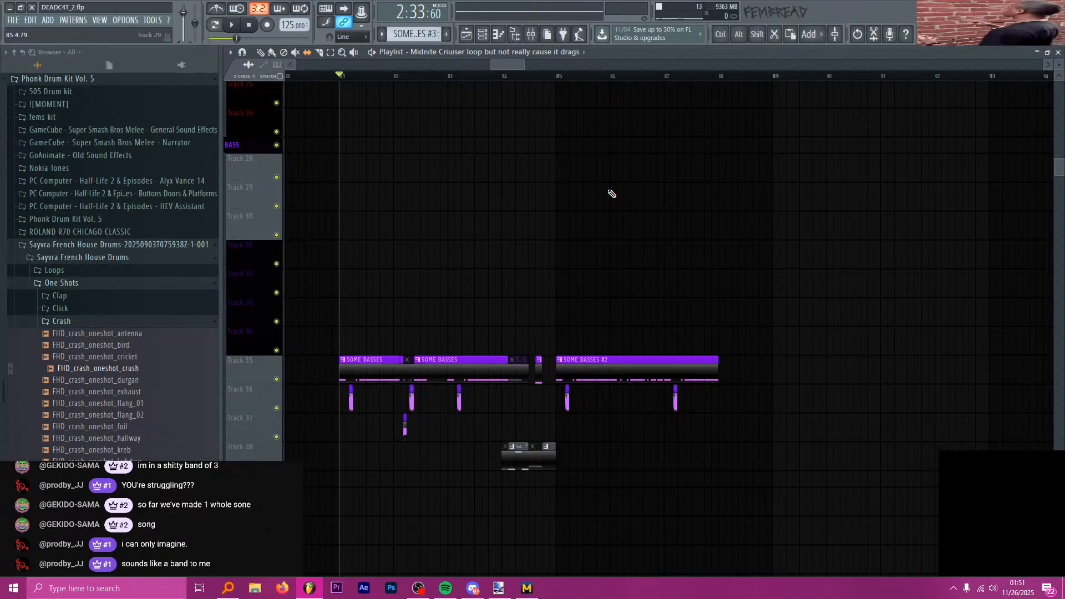
pyautogui.hotkey('alt', 'Tab')
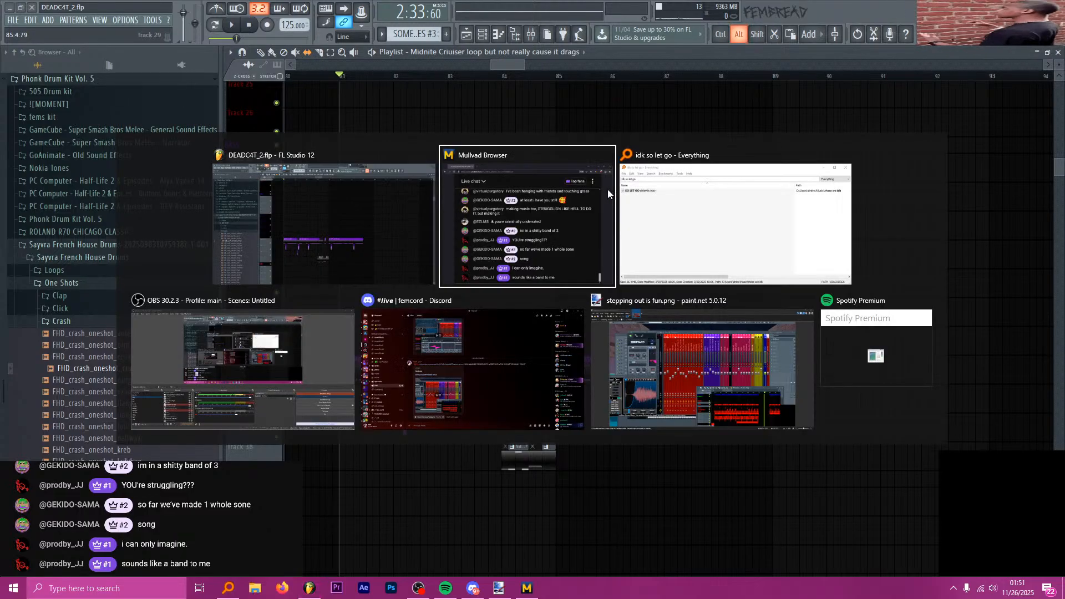
pyautogui.hotkey('alt', 'Tab')
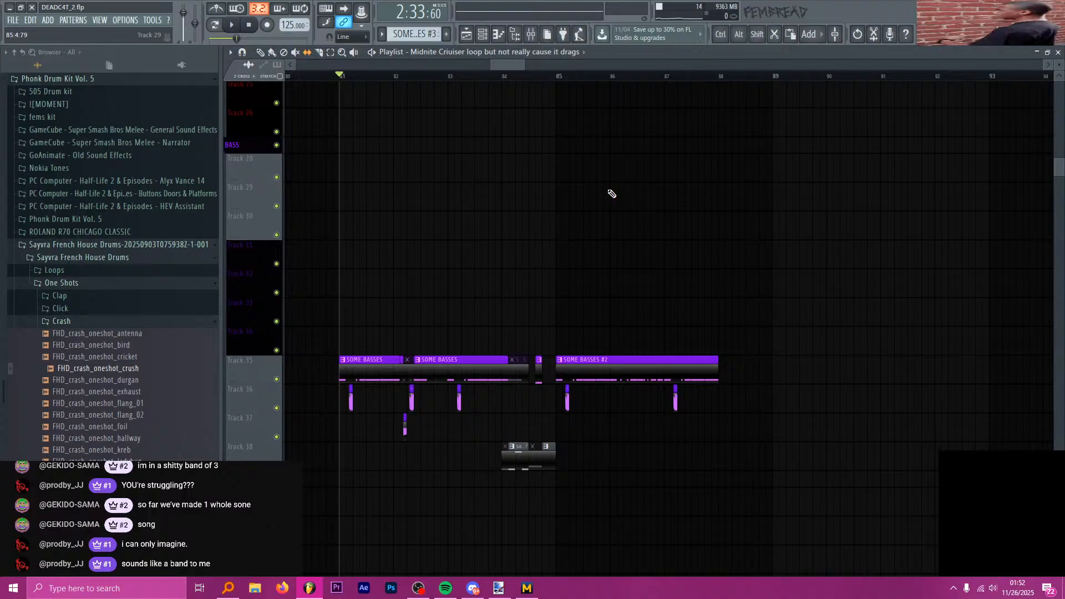
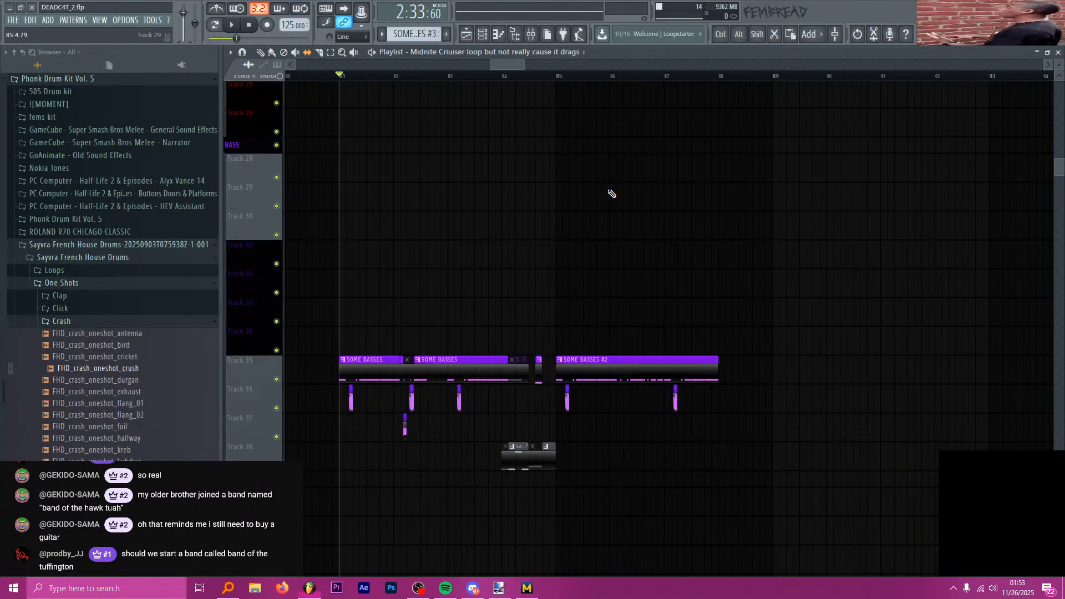
# - Play briefly from the start of bar 81 to hear the bass clips on Tracks 35 to 38
pyautogui.press('space')
pyautogui.press('space')
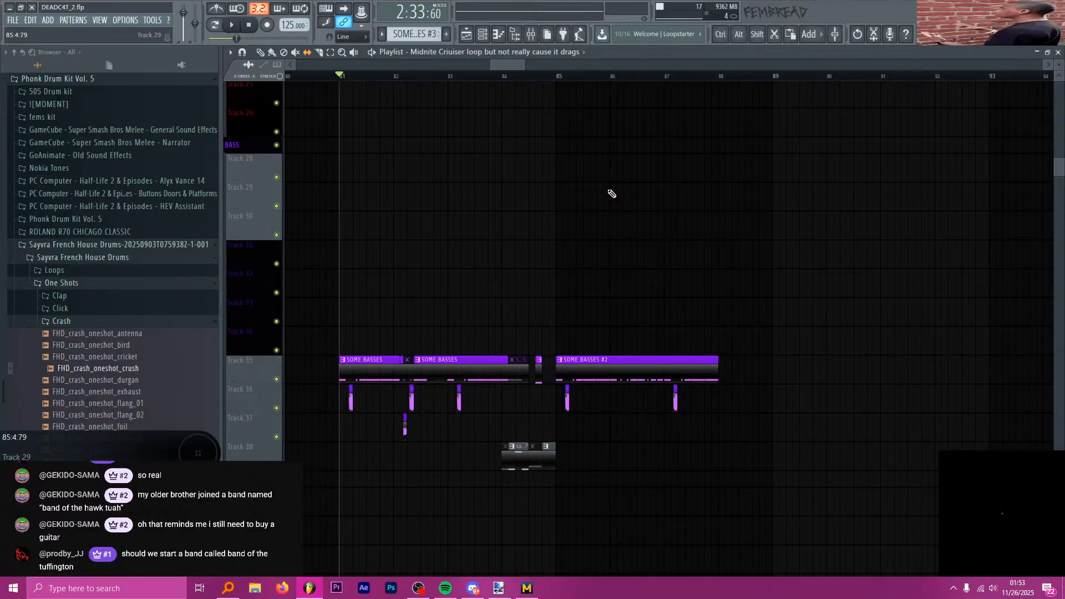
pyautogui.scroll(-6, 630, 200)
pyautogui.press('space')
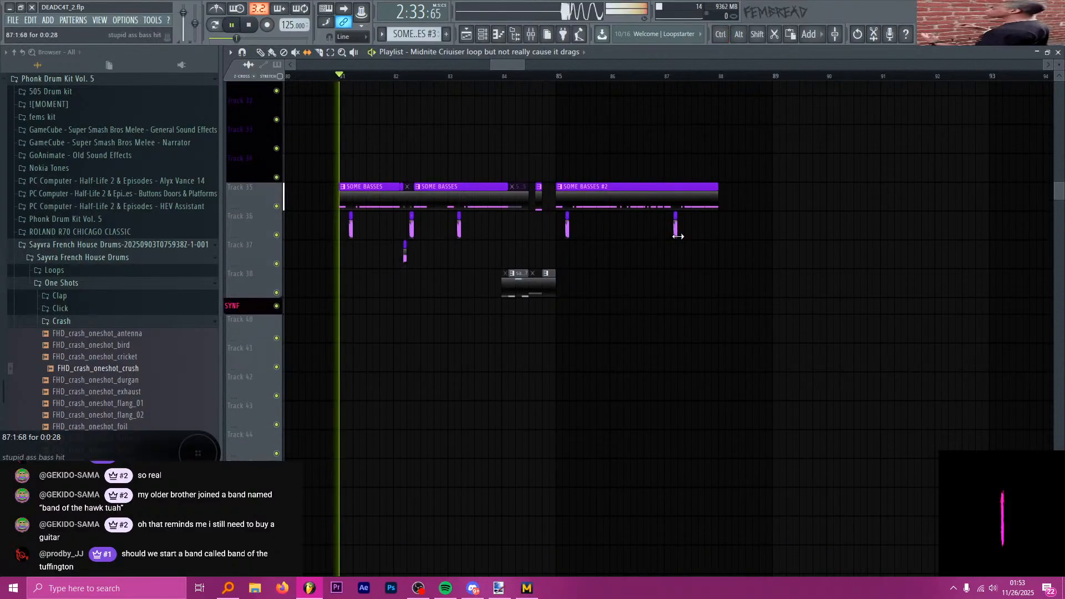
pyautogui.press('space')
pyautogui.scroll(-2, 525, 151)
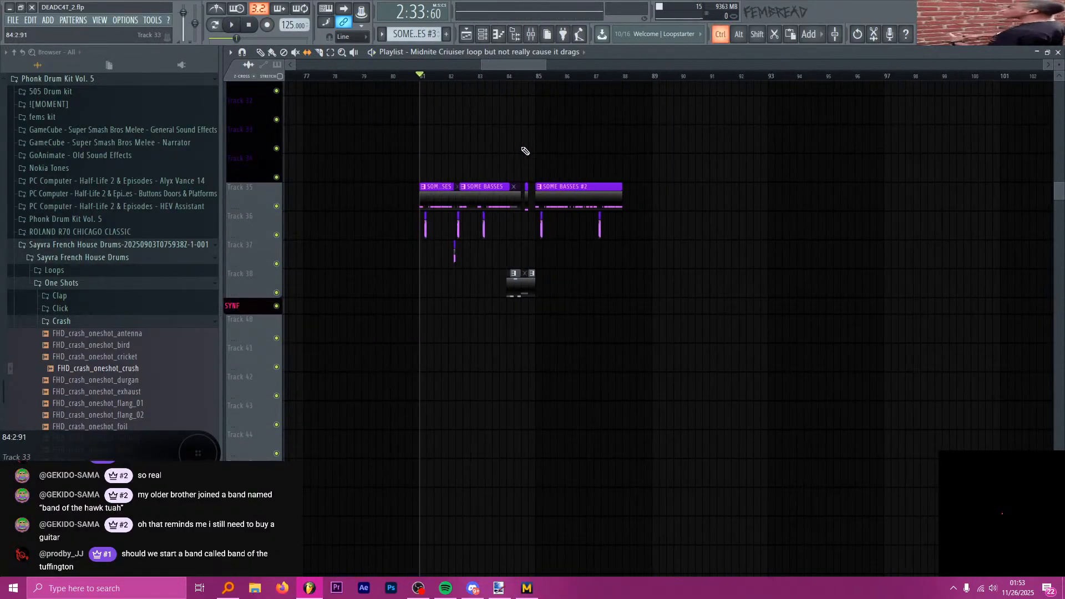
pyautogui.scroll(2, 525, 150)
# - Go through the impactbass, impactbass #2 and 3 4 #2 mixer tracks to check their VIAGRA BETA effect slots
pyautogui.press('F9')
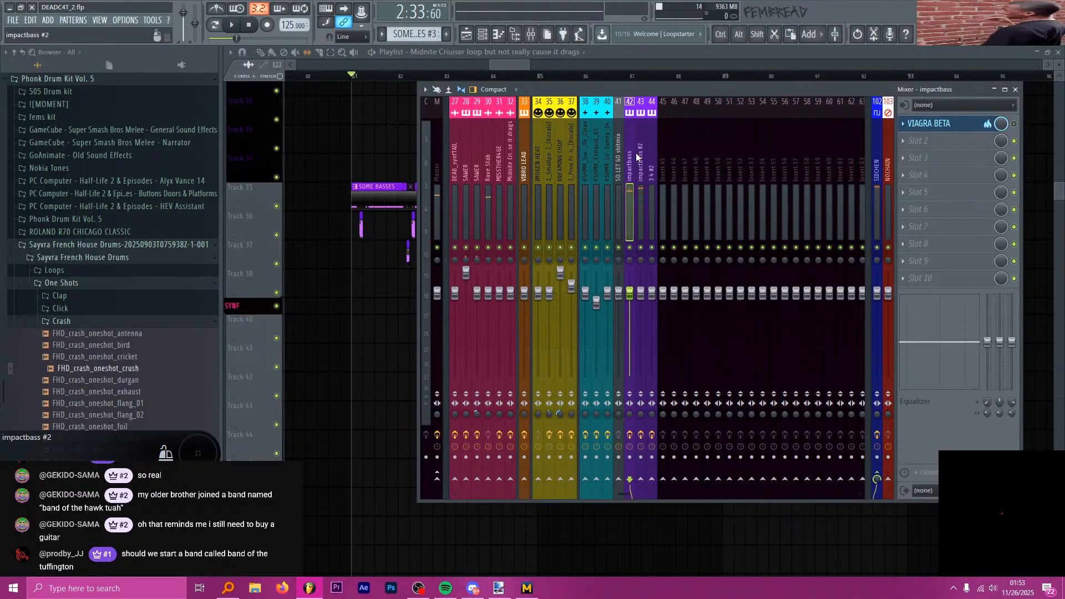
pyautogui.click(636, 153)
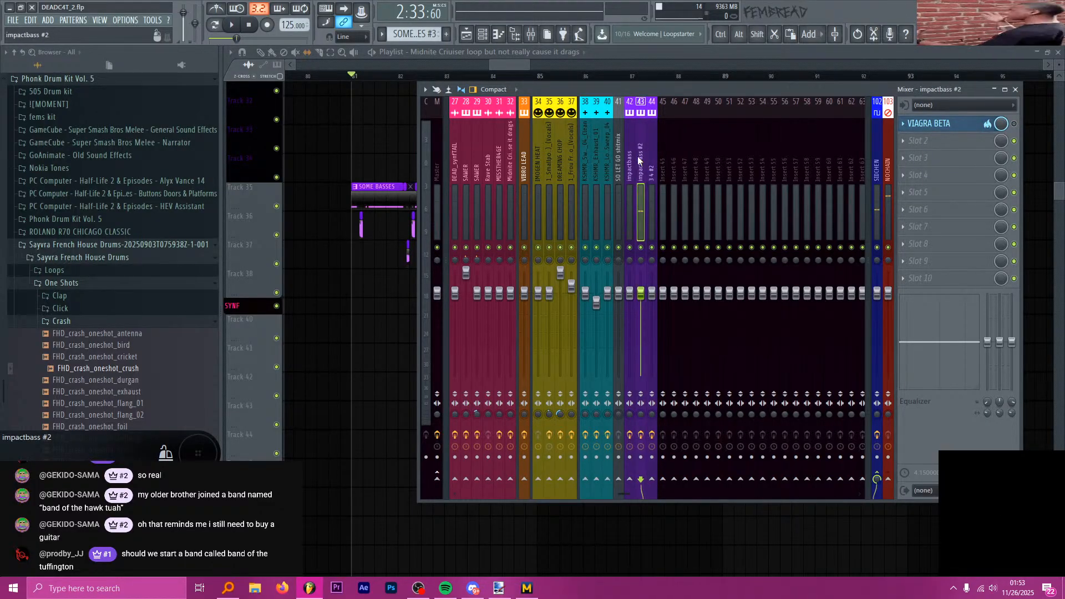
pyautogui.click(632, 153)
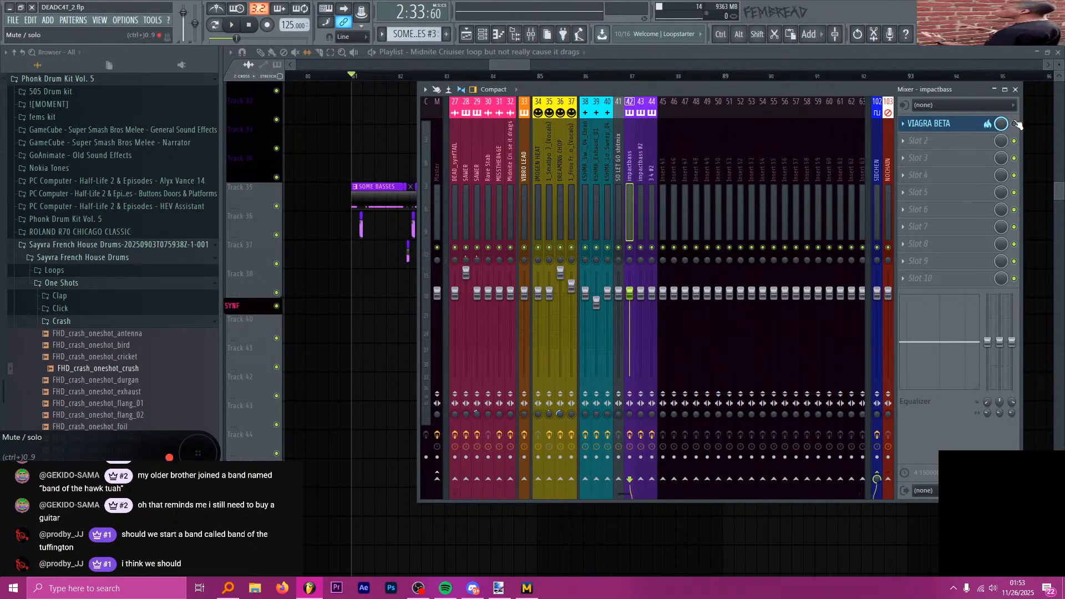
pyautogui.click(641, 166)
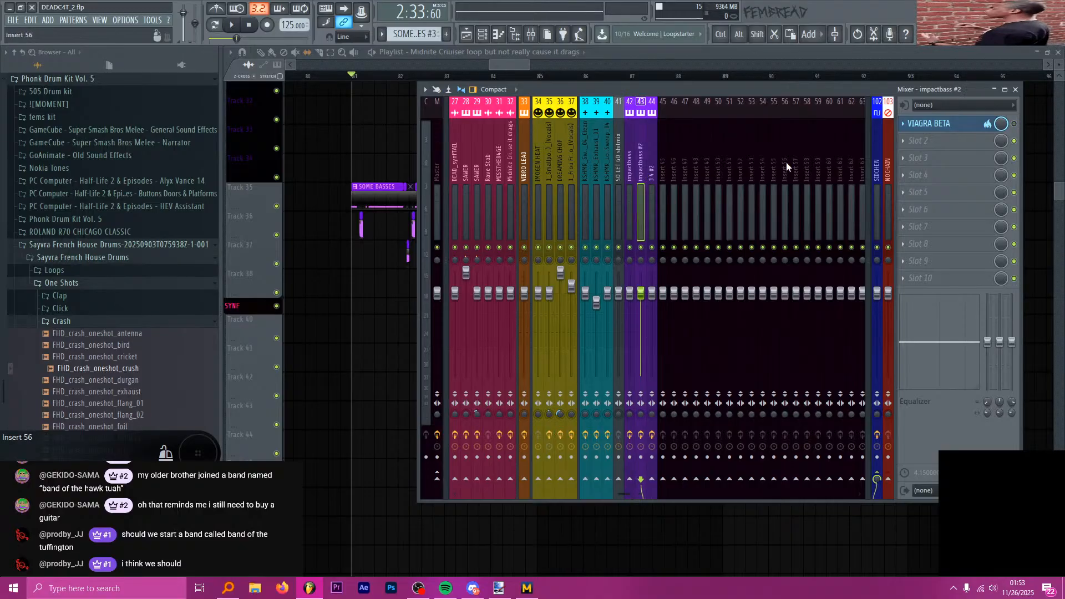
pyautogui.click(653, 154)
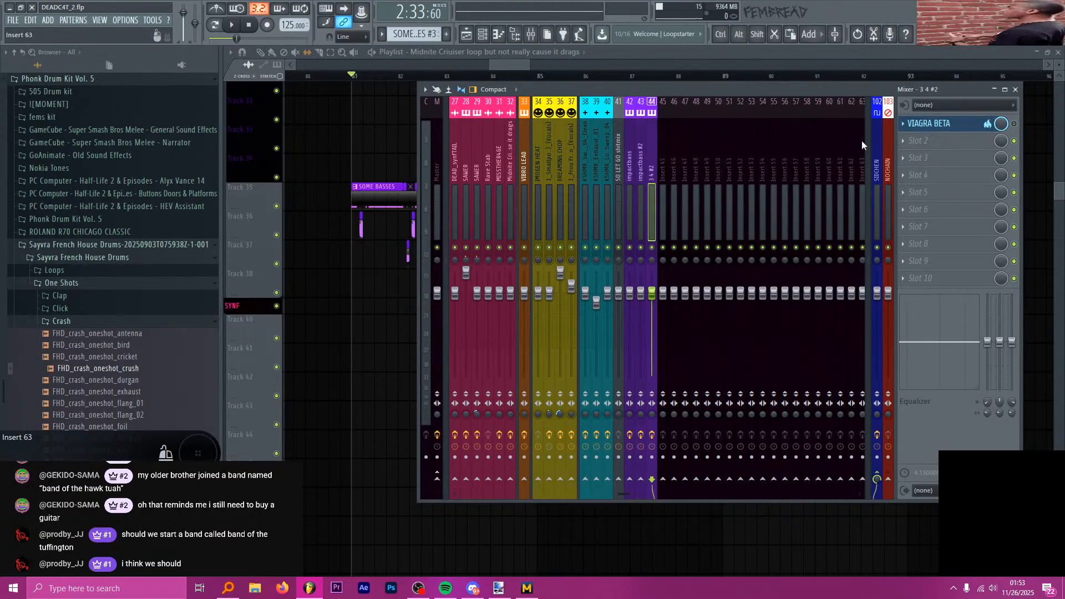
pyautogui.press('Left')
pyautogui.press('Left')
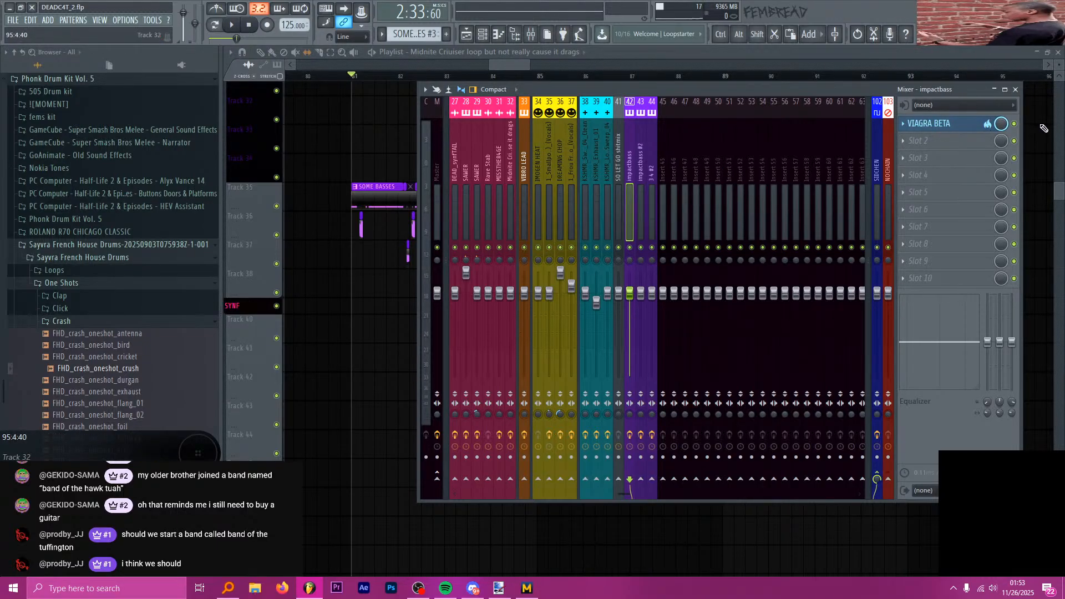
# - Preview bar 81 with VIAGRA BETA bypassed on the impactbass mixer track, and solo playlist Track 35
pyautogui.click(1016, 125)
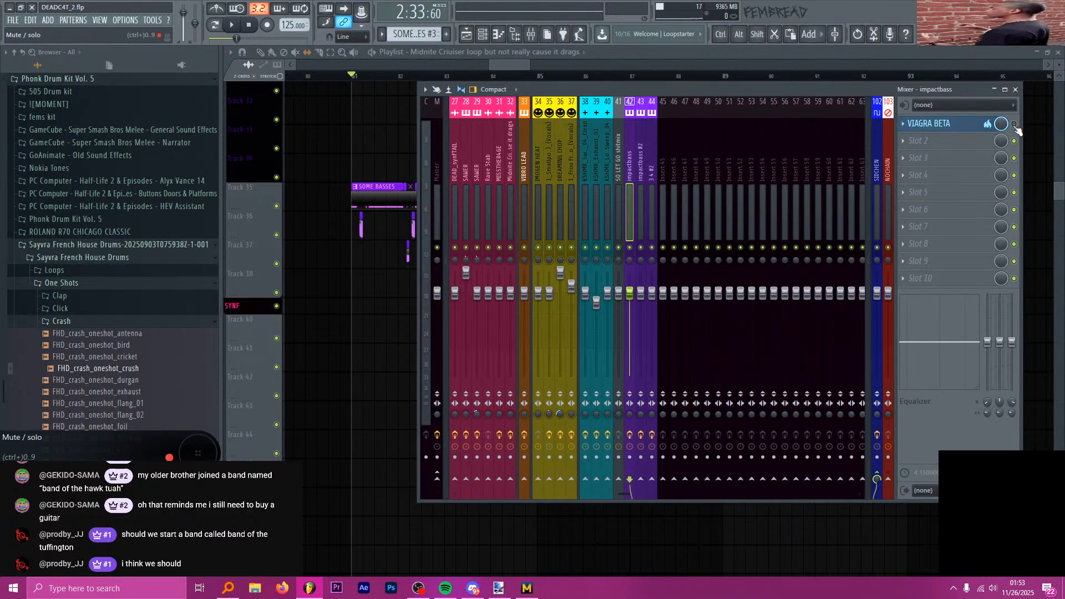
pyautogui.press('space')
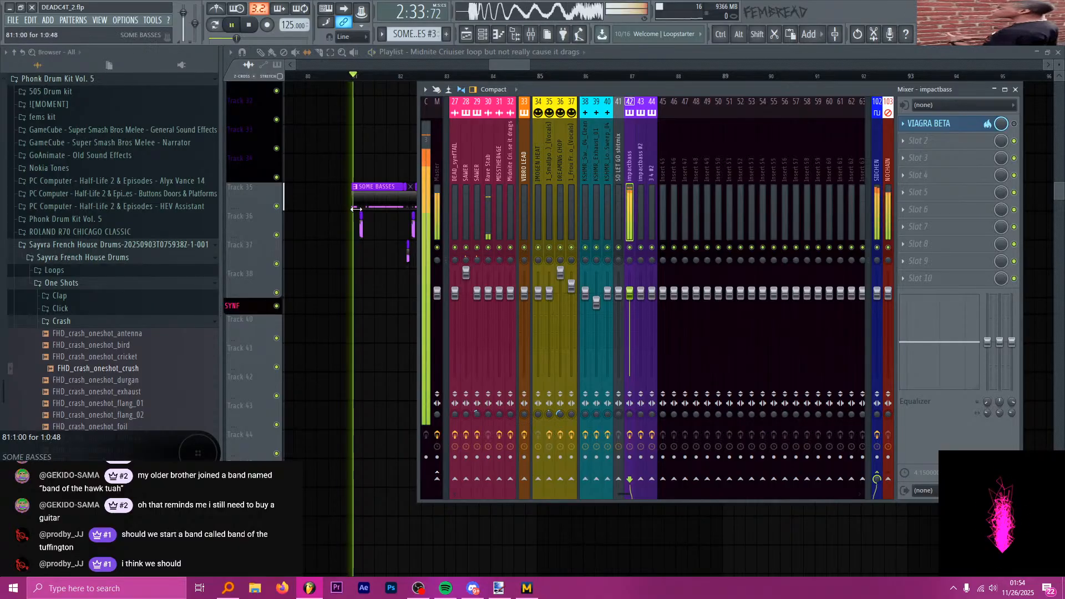
pyautogui.press('space')
pyautogui.press('F9')
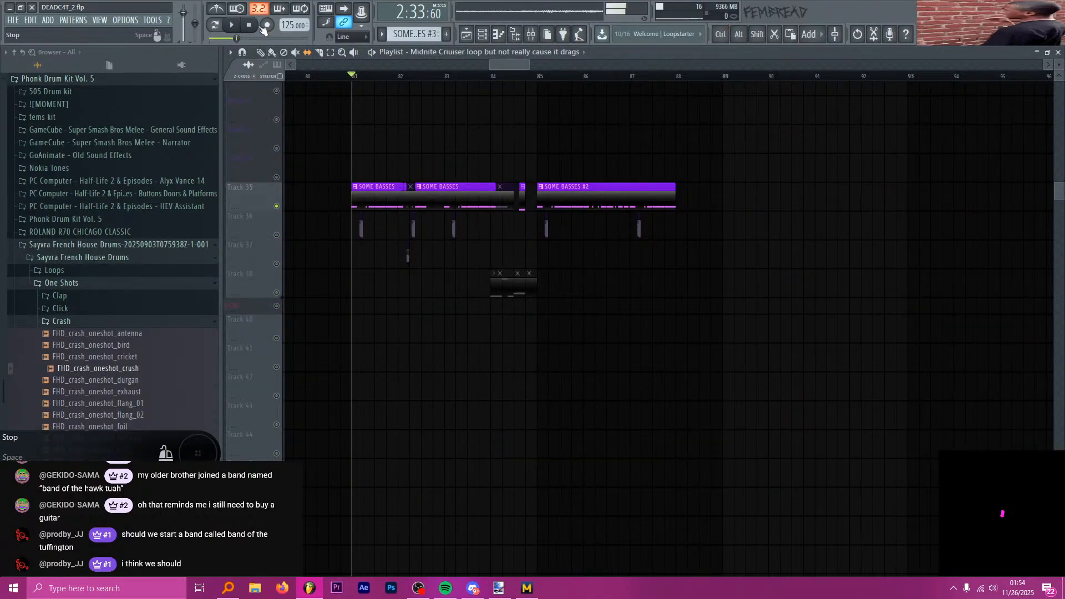
# - View the VIAGRA BETA patch on the impactbass mixer track and switch the effect back on
pyautogui.scroll(2, 340, 204)
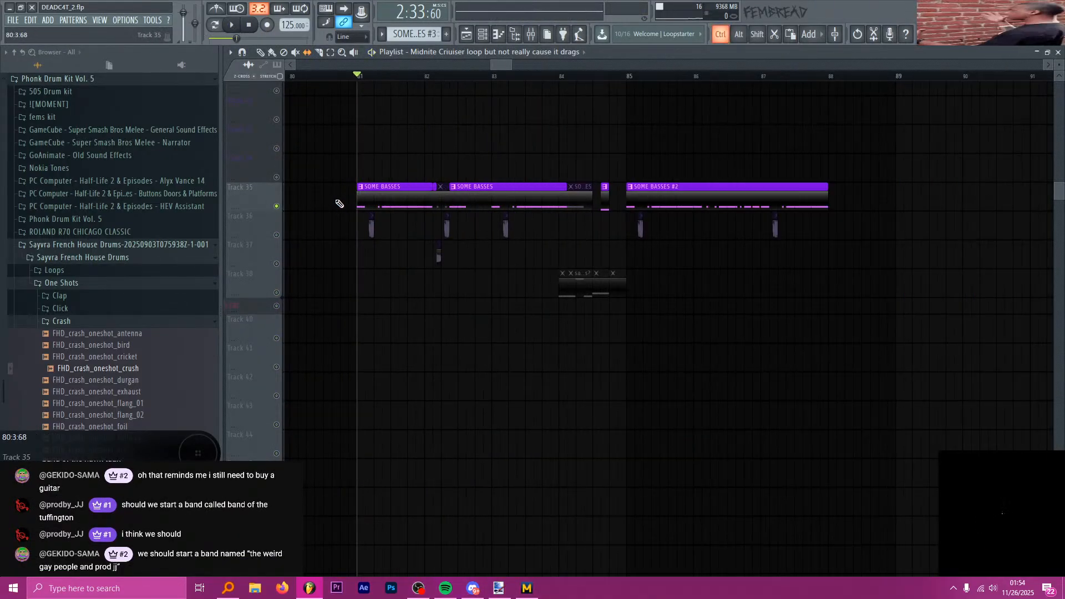
pyautogui.scroll(3, 340, 204)
pyautogui.press('F9')
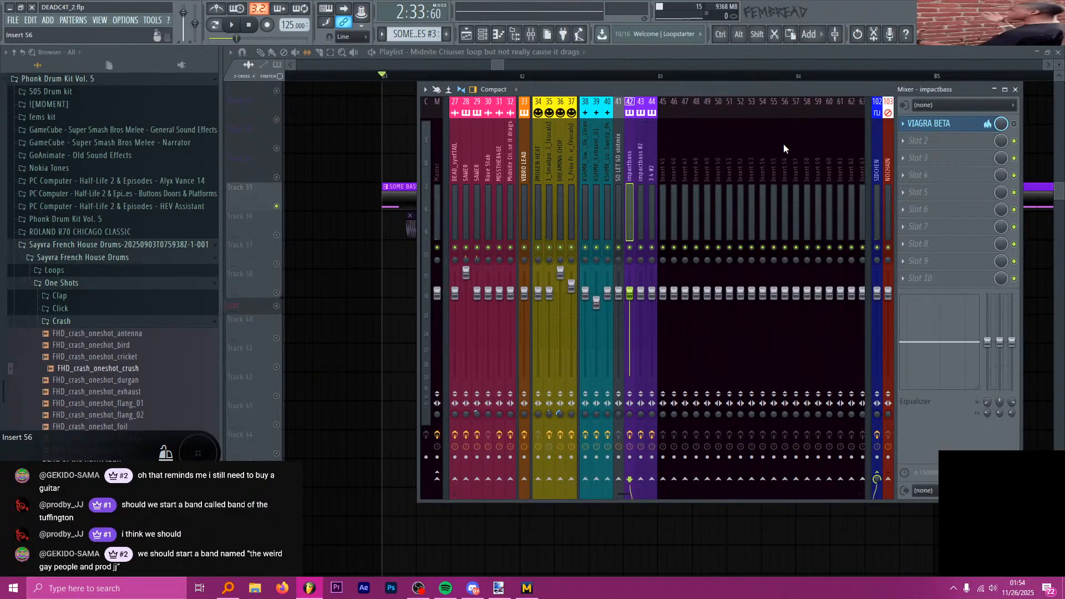
pyautogui.click(937, 123)
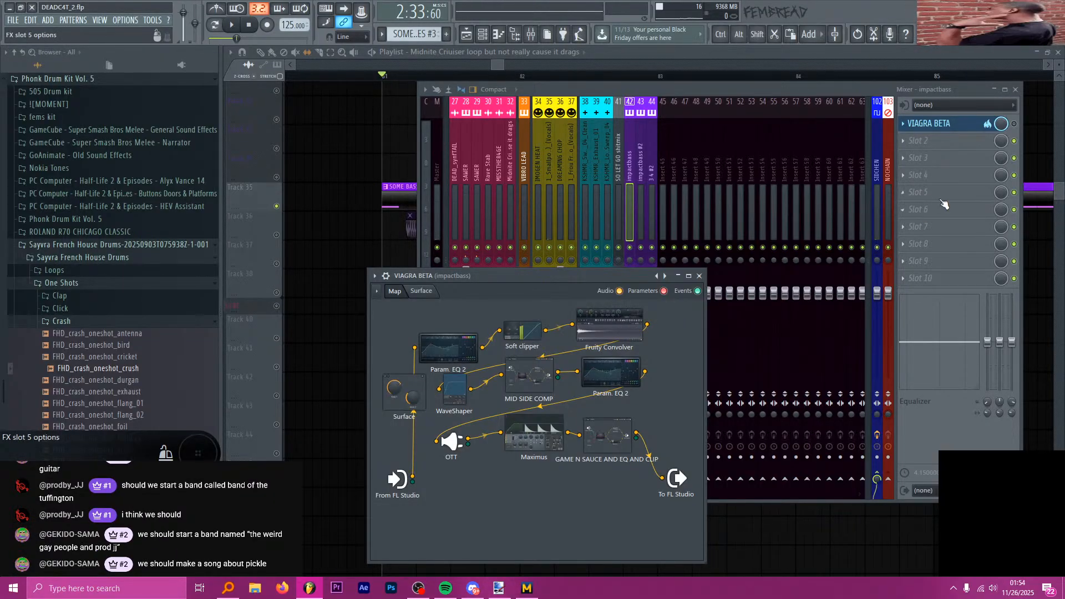
pyautogui.click(950, 127)
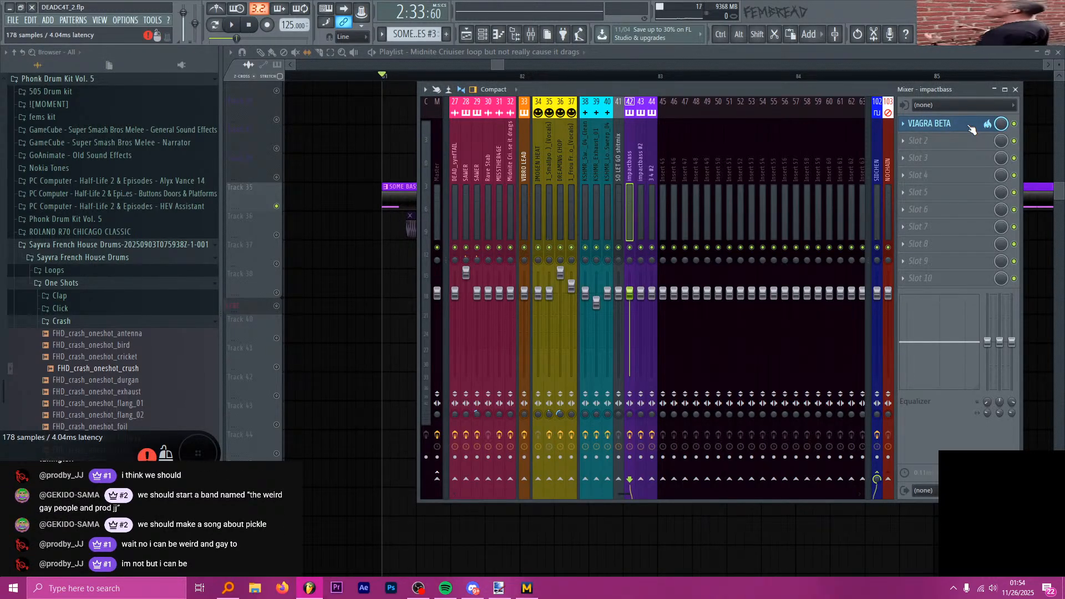
# - Inspect the first Param. EQ 2 and the Soft clipper inside impactbass's VIAGRA BETA patch
pyautogui.click(970, 127)
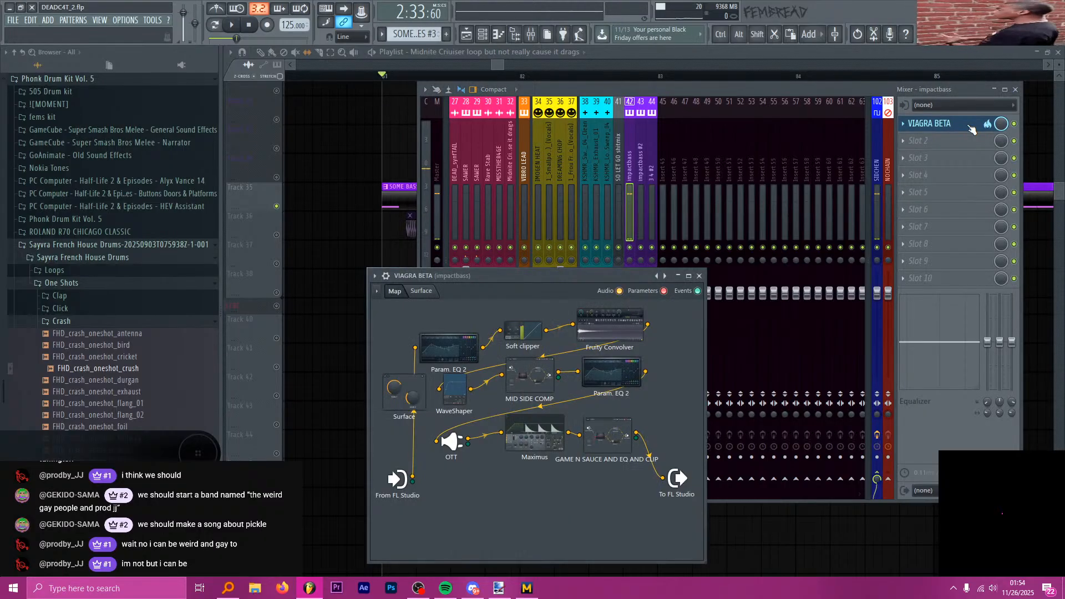
pyautogui.doubleClick(448, 348)
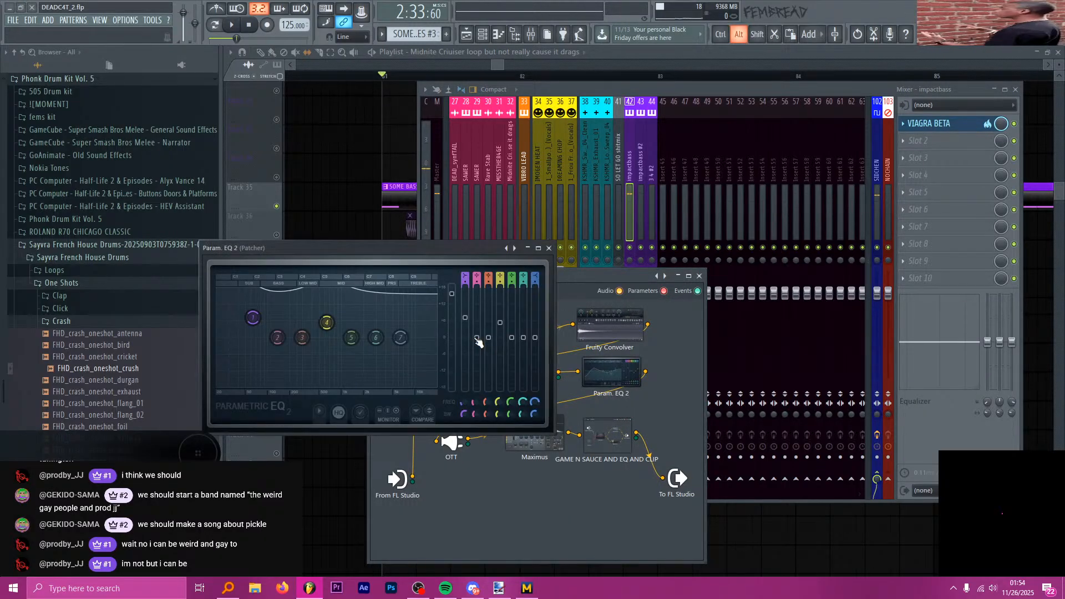
pyautogui.click(550, 248)
pyautogui.doubleClick(525, 332)
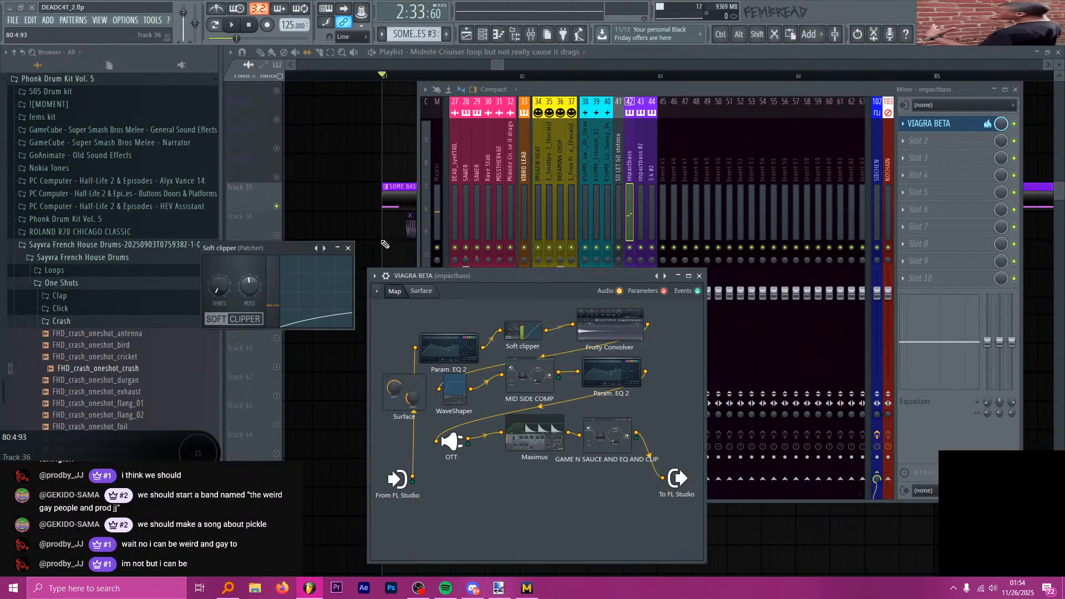
pyautogui.click(348, 247)
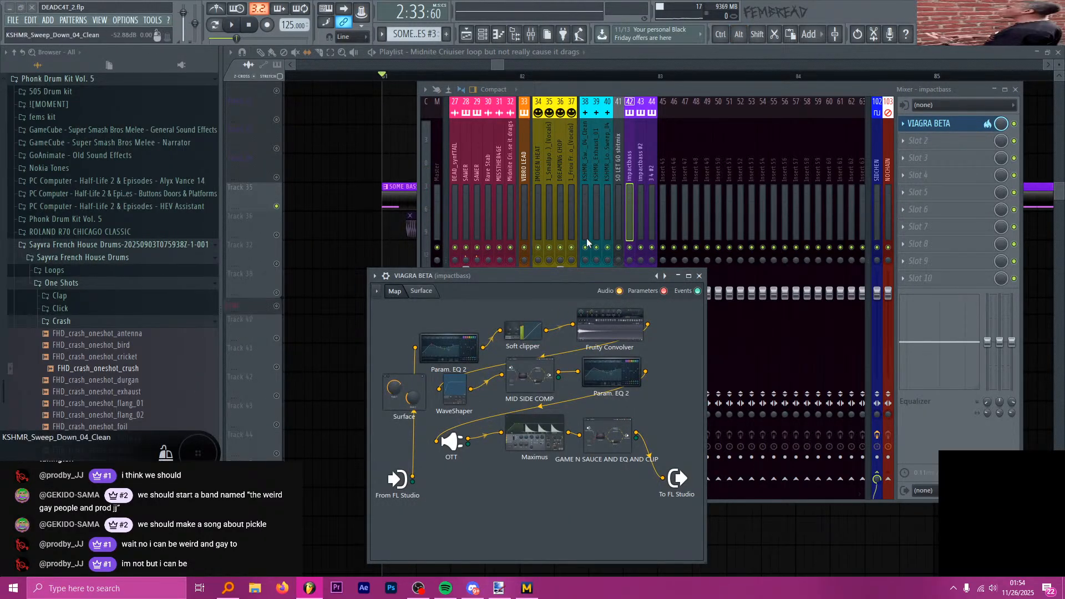
# - Unsolo Track 35 and play from the start of bar 81 into bar 87 to check the bass in context
pyautogui.click(265, 199)
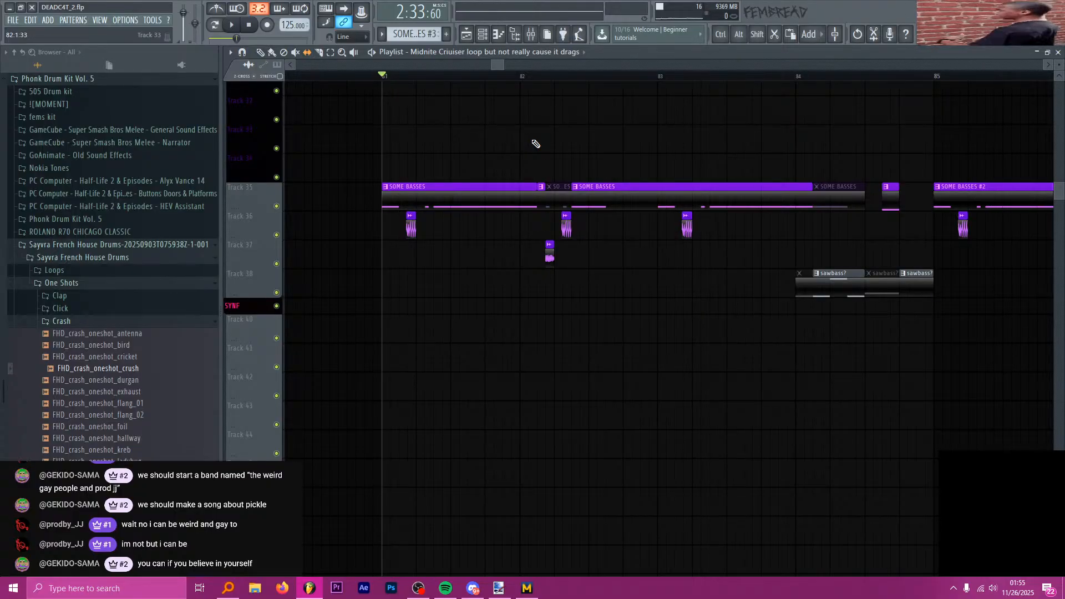
pyautogui.press('space')
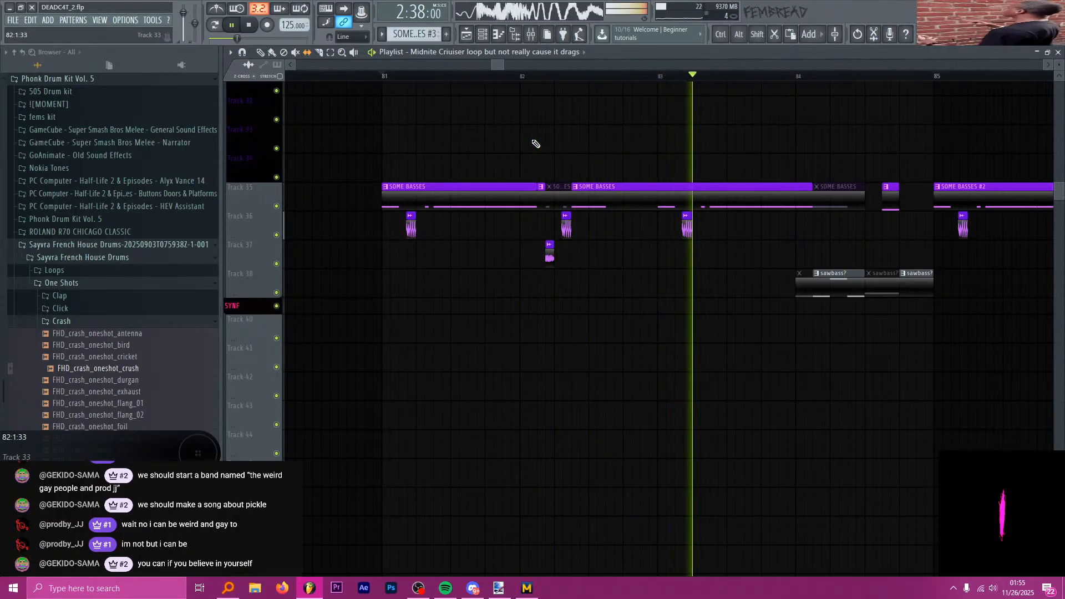
pyautogui.scroll(-2, 634, 163)
pyautogui.scroll(-2, 425, 141)
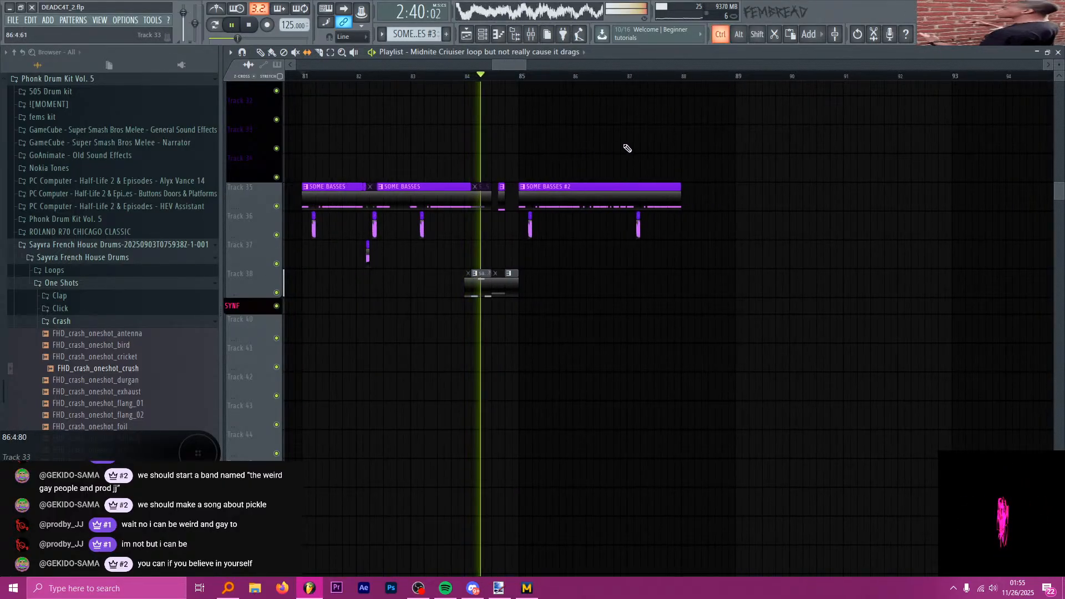
pyautogui.scroll(2, 625, 148)
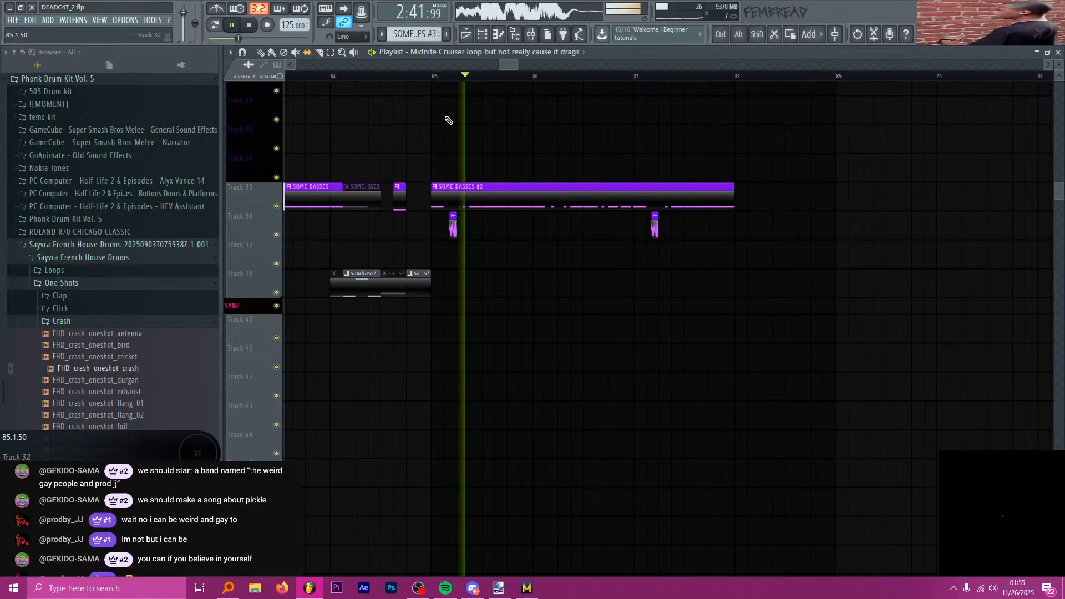
pyautogui.scroll(-2, 637, 135)
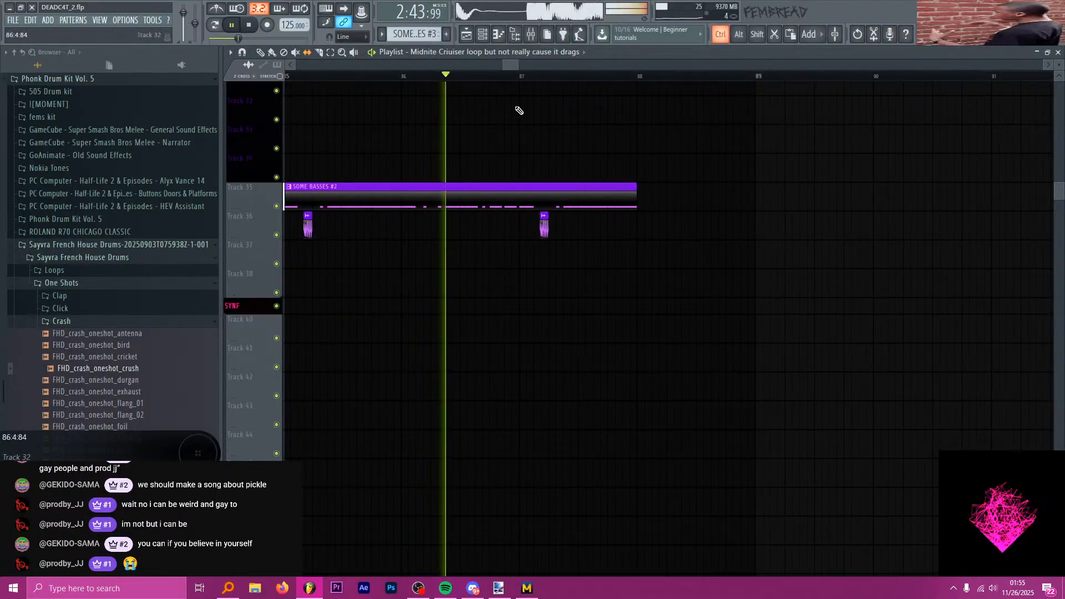
pyautogui.scroll(2, 555, 119)
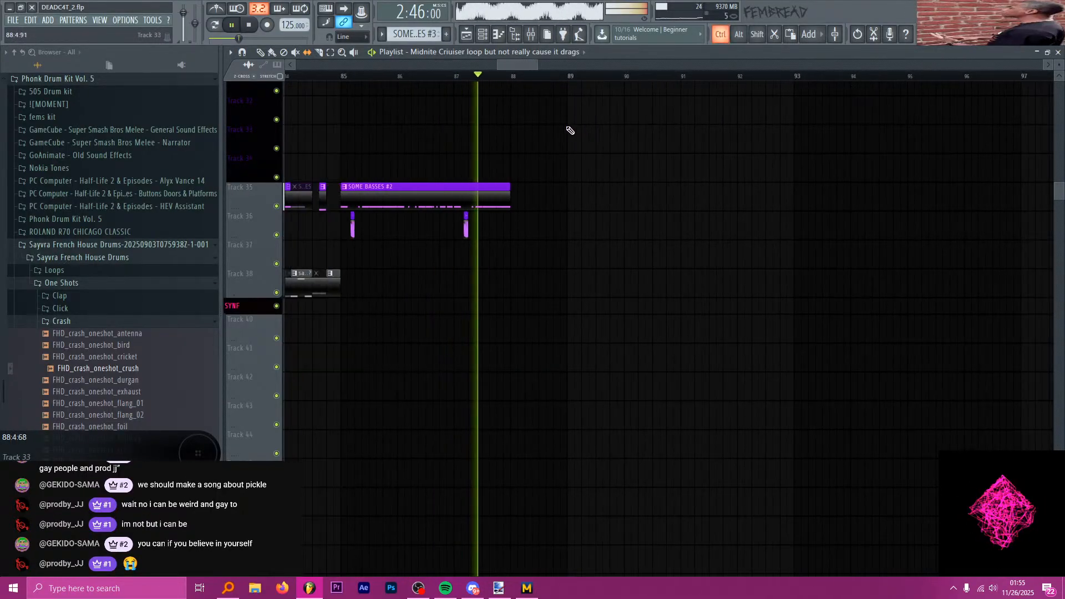
pyautogui.scroll(-1, 427, 131)
pyautogui.press('space')
# - Make sure VIAGRA BETA is enabled on the impactbass, impactbass #2 and 3 4 #2 mixer tracks
pyautogui.scroll(-7, 585, 133)
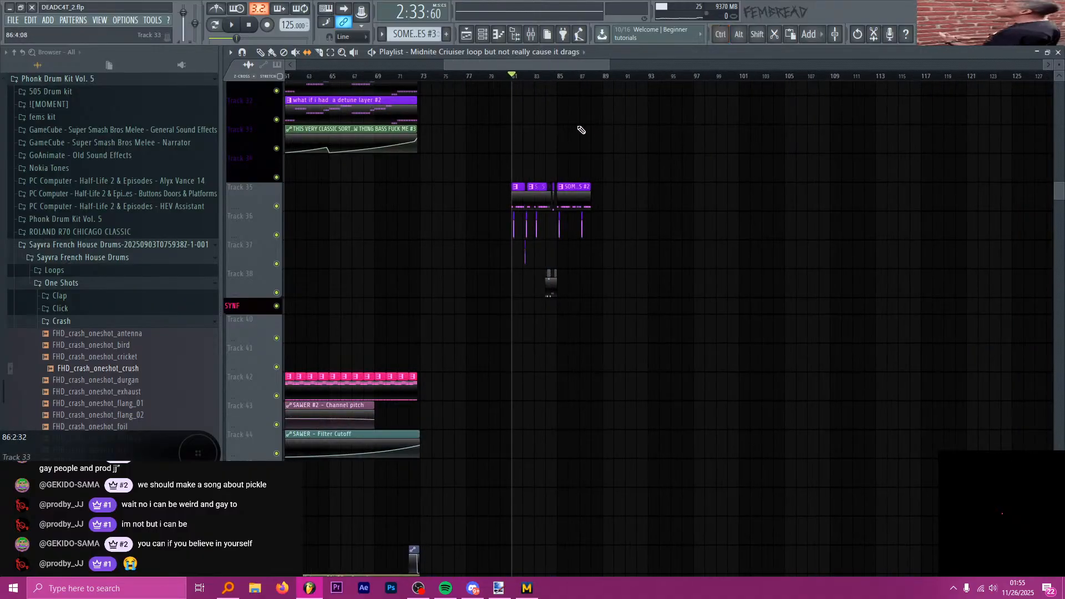
pyautogui.scroll(6, 571, 149)
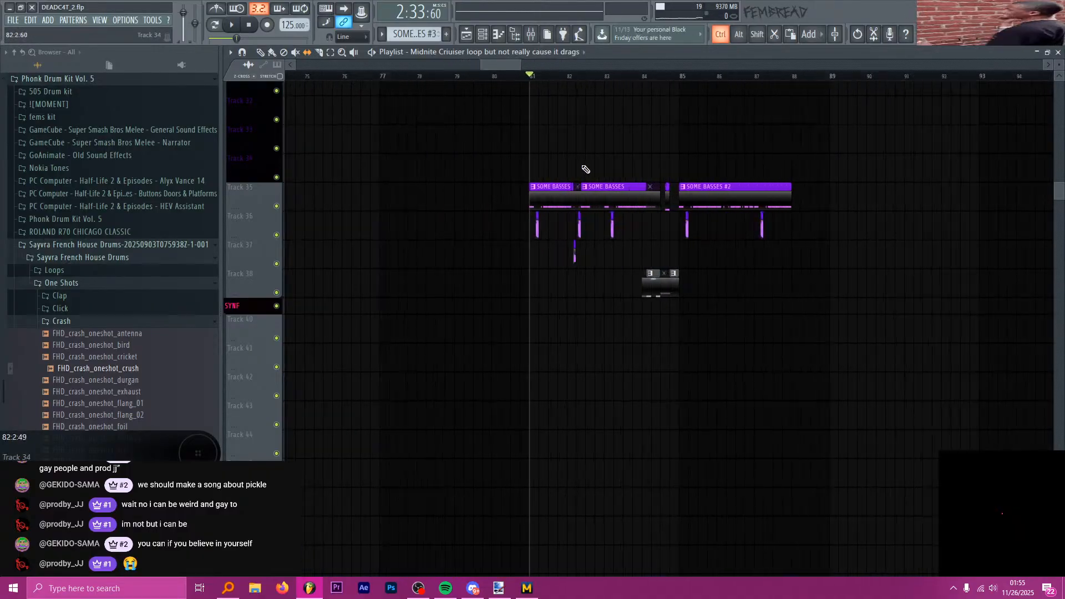
pyautogui.click(530, 34)
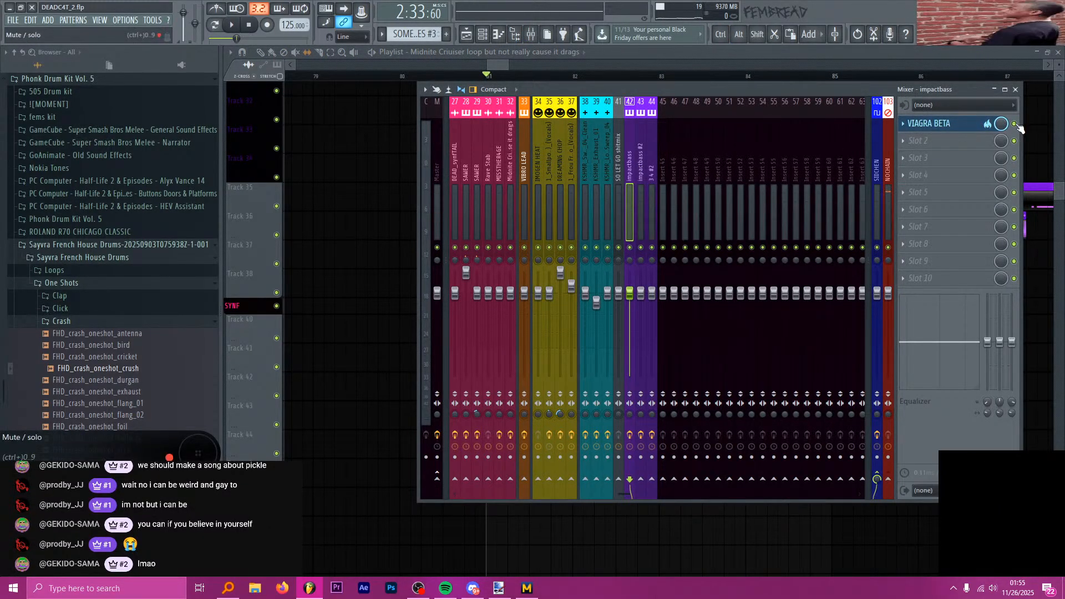
pyautogui.click(642, 141)
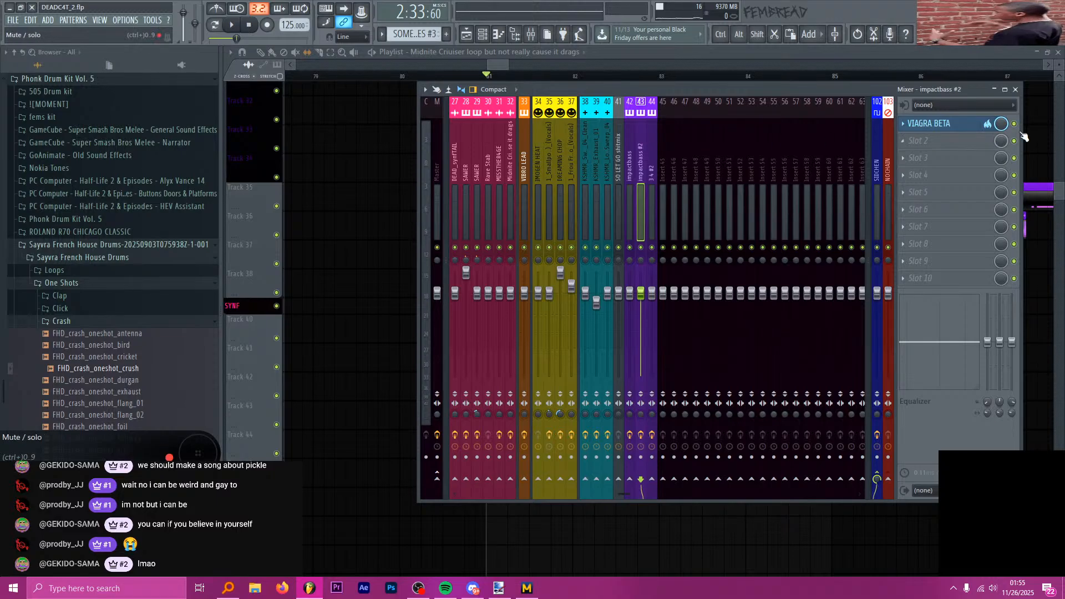
pyautogui.click(651, 177)
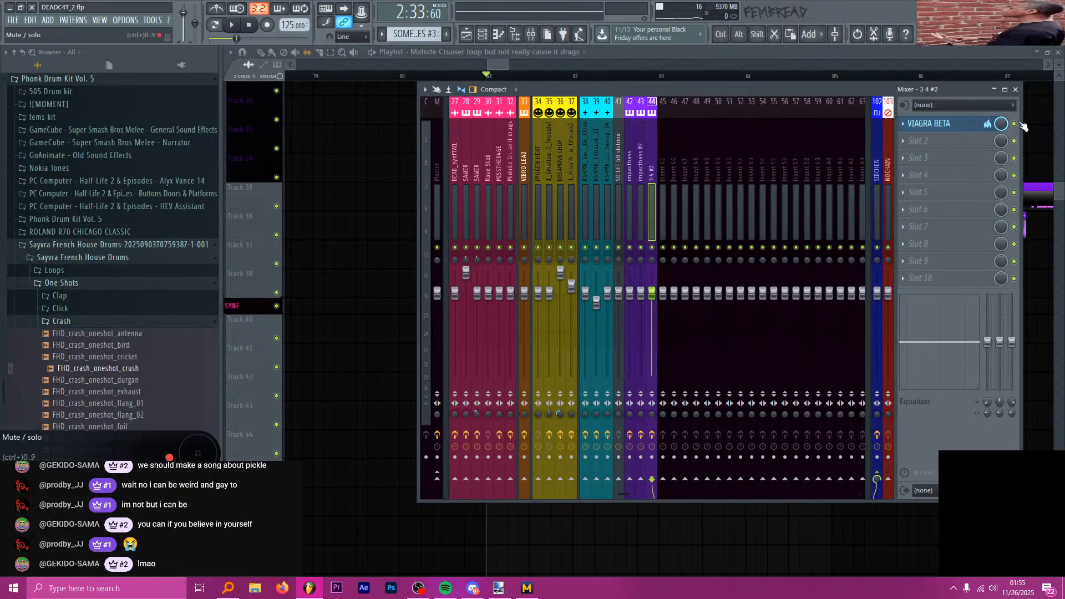
pyautogui.click(630, 152)
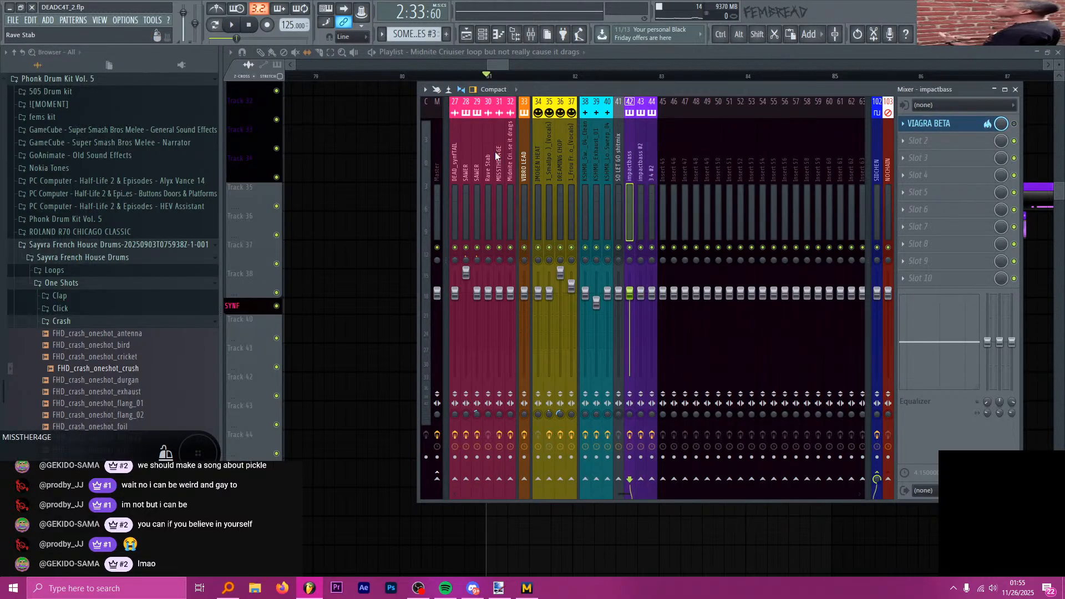
# - Check the SPAN analyser on the Master mixer track and return to the playlist
pyautogui.click(441, 148)
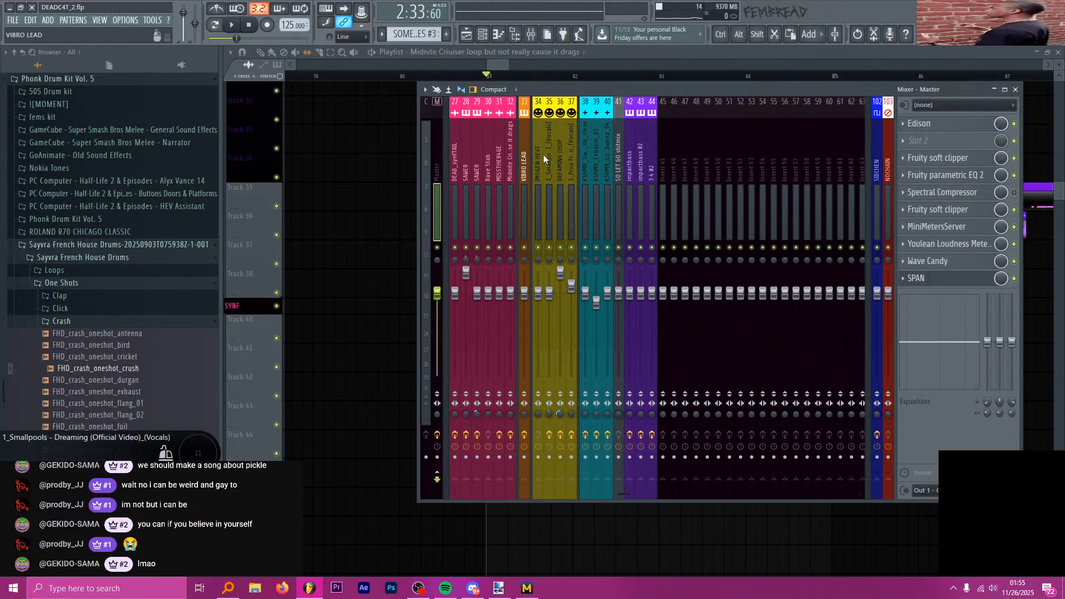
pyautogui.click(944, 280)
pyautogui.click(946, 283)
pyautogui.click(638, 53)
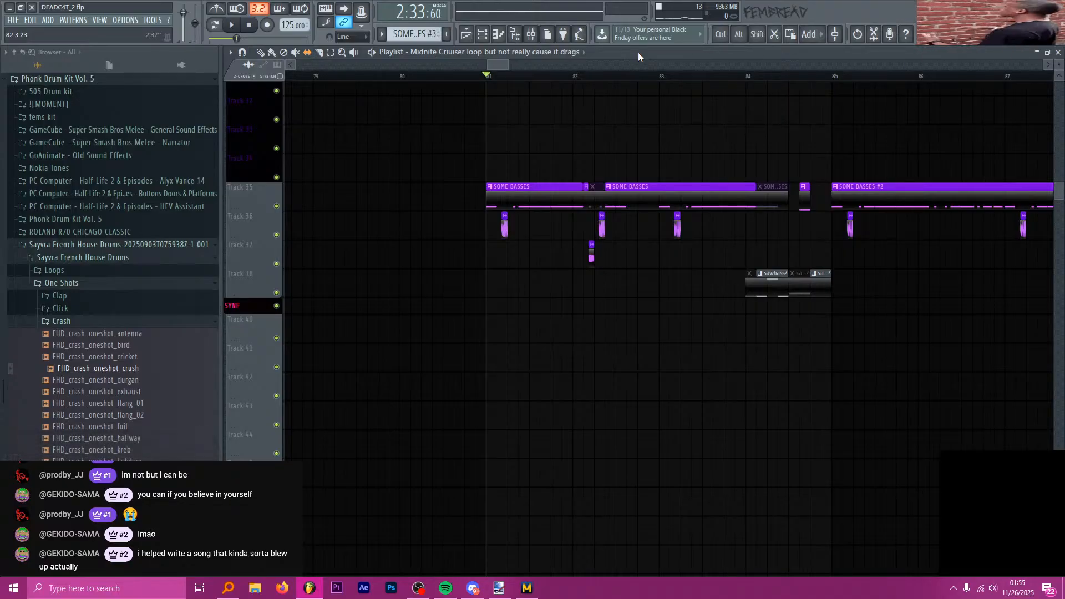
# - Play the playlist from just before bar 84 to bar 85 to check the bass and sawbass fill
pyautogui.hotkey('alt', 'Tab')
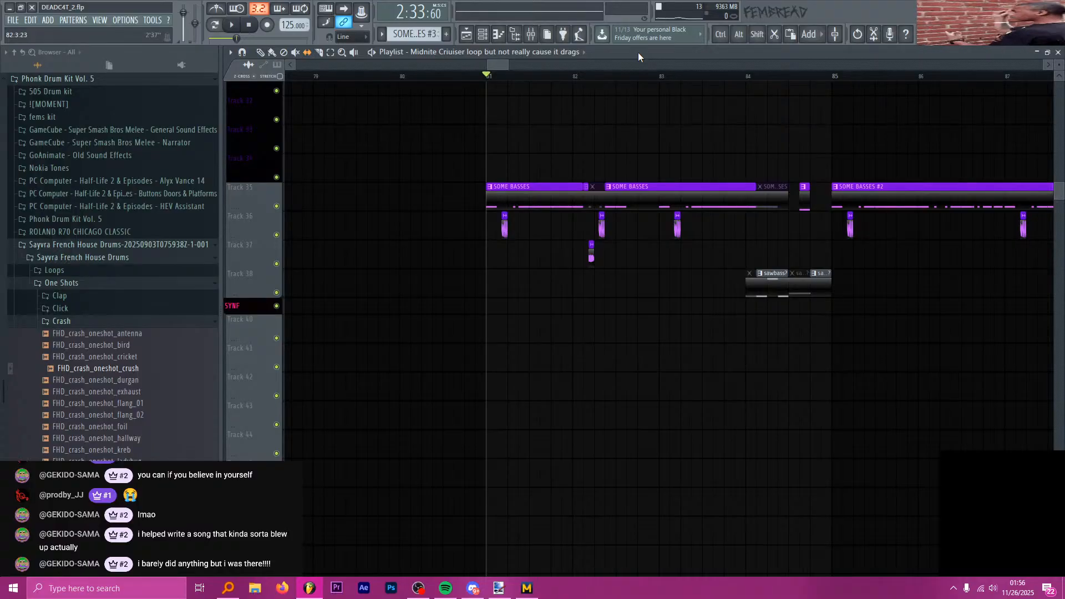
pyautogui.scroll(-5, 571, 145)
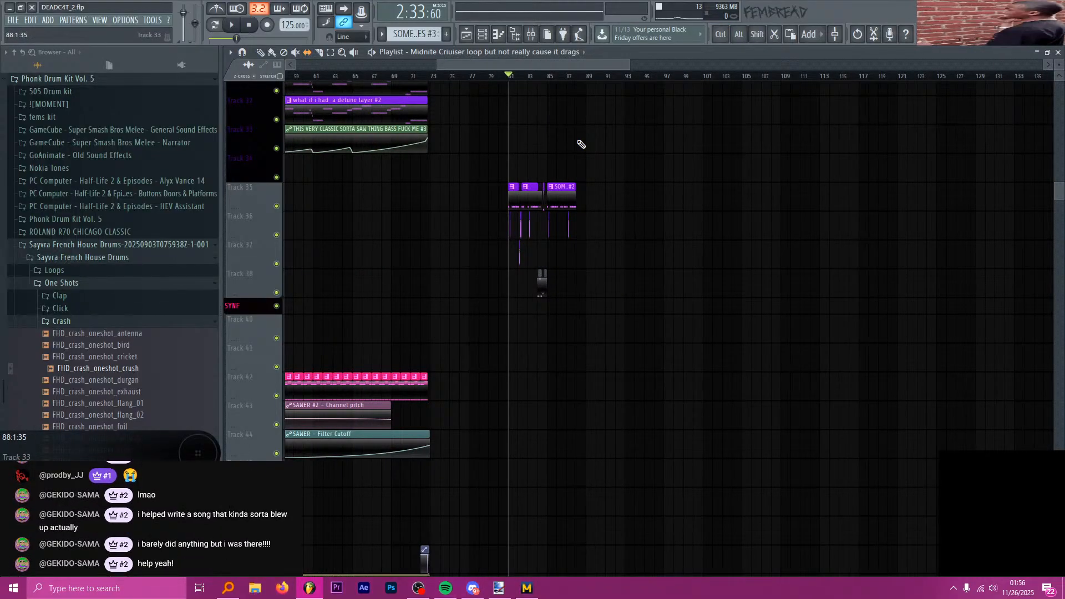
pyautogui.scroll(2, 588, 159)
pyautogui.scroll(-6, 596, 175)
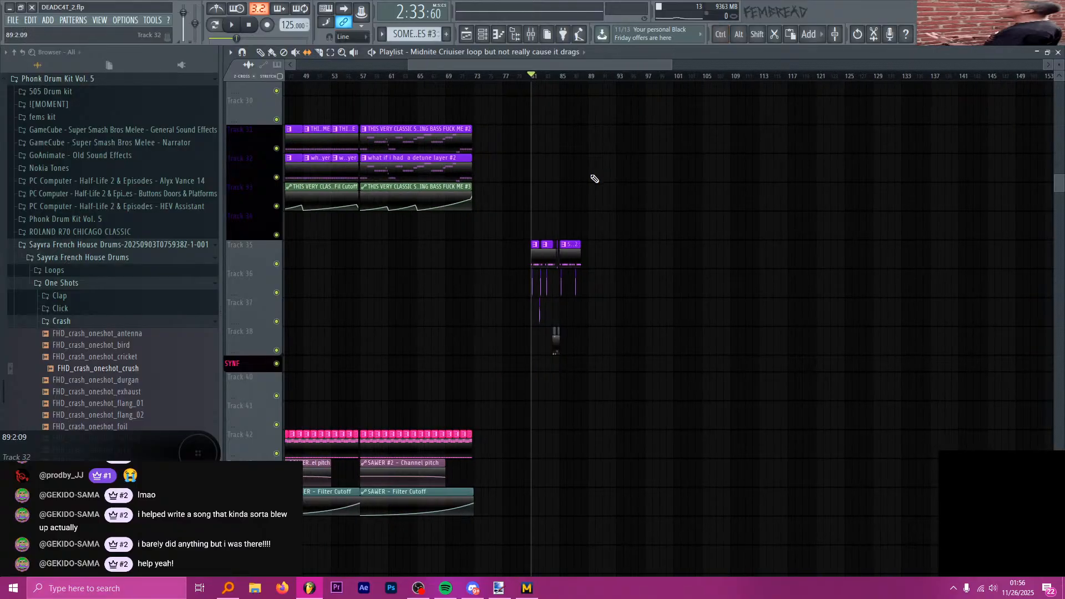
pyautogui.scroll(-4, 502, 224)
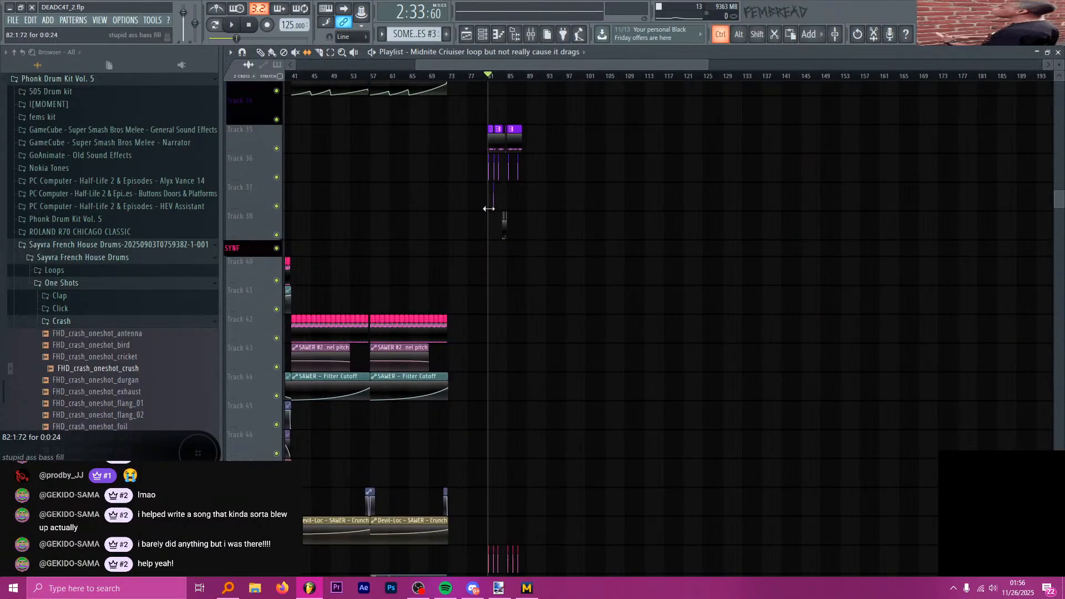
pyautogui.scroll(8, 496, 227)
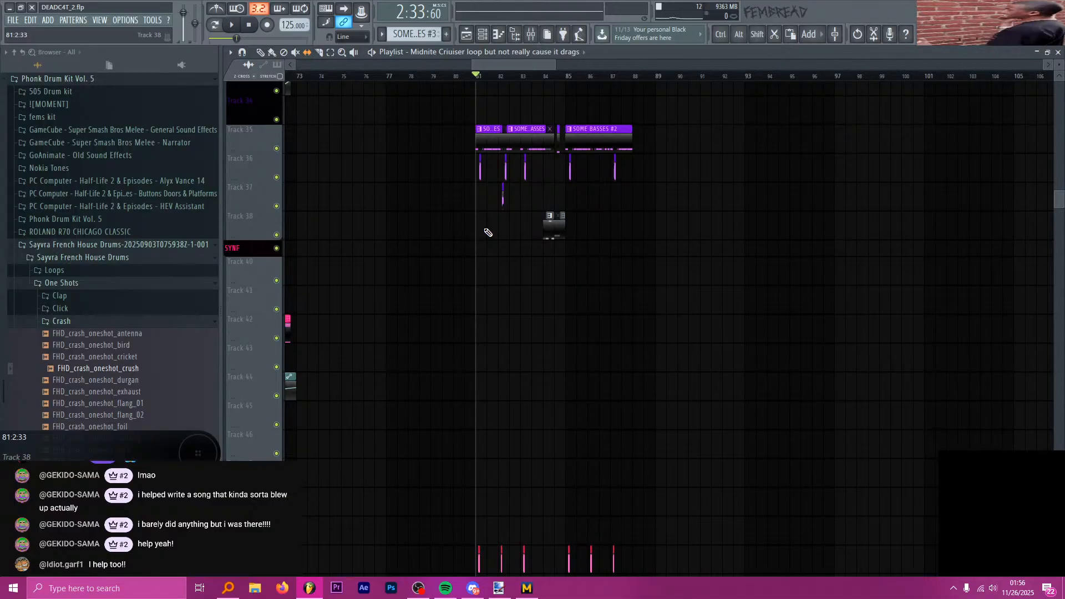
pyautogui.scroll(4, 494, 228)
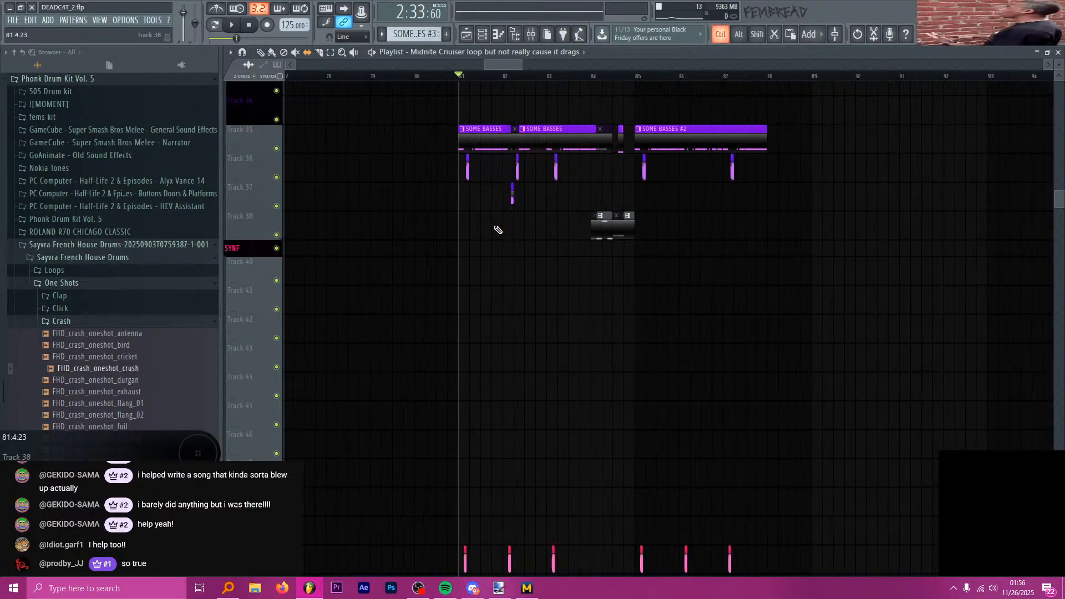
pyautogui.click(630, 73)
pyautogui.press('space')
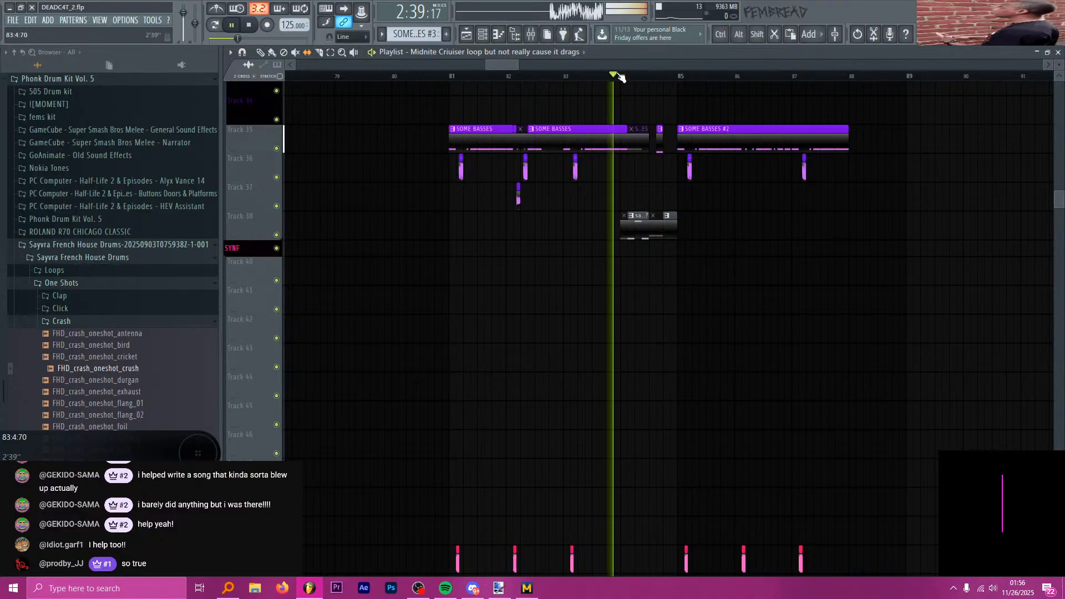
pyautogui.scroll(2, 750, 197)
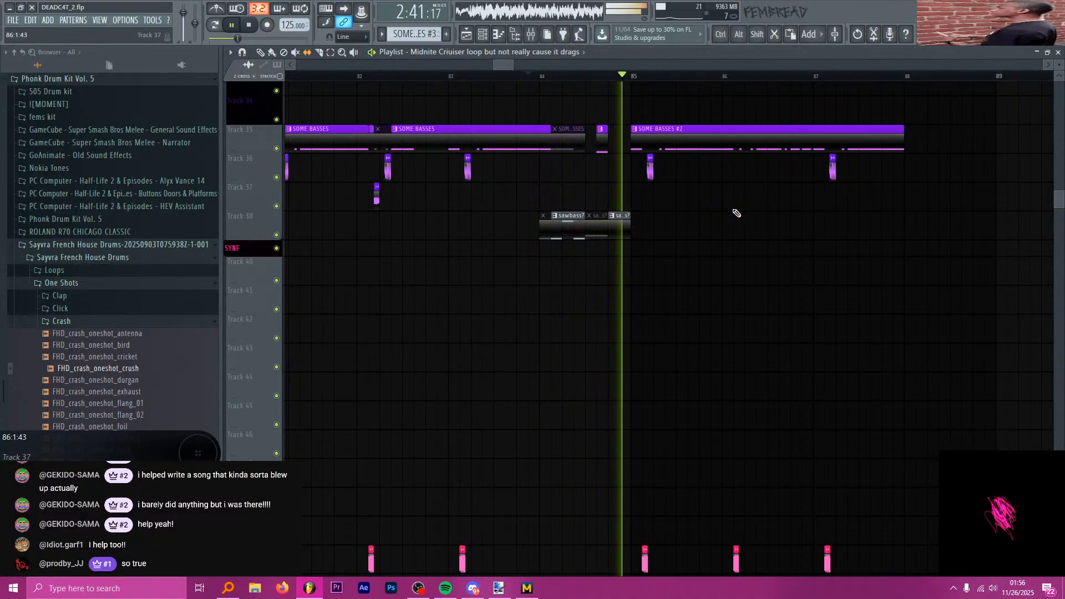
pyautogui.scroll(-2, 689, 214)
pyautogui.press('space')
# - Briefly play the vocal chops on Tracks 86 and 87 from the start of bar 88
pyautogui.scroll(-6, 578, 278)
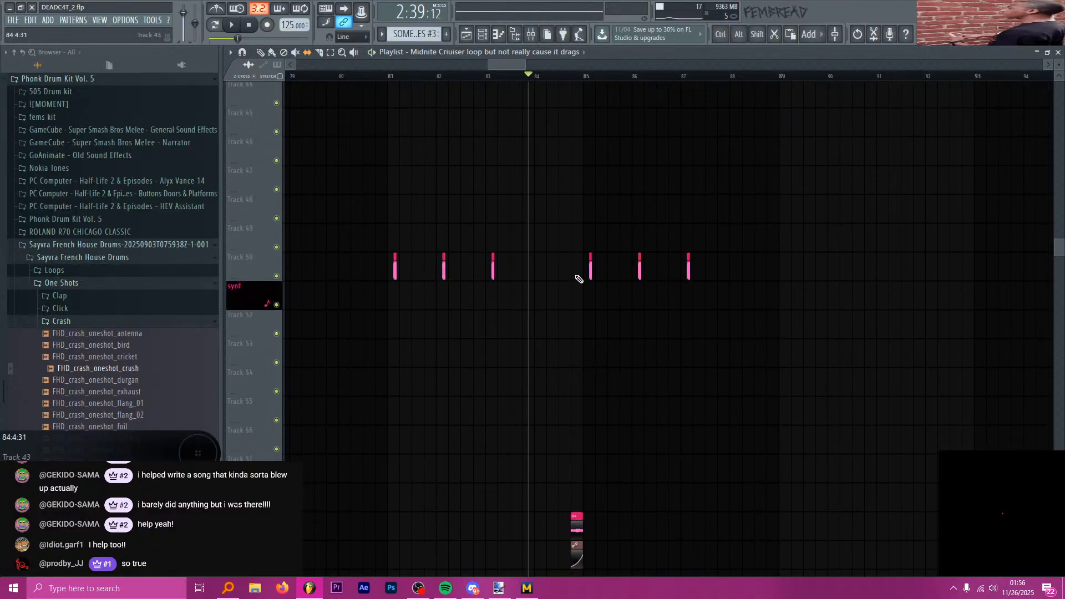
pyautogui.scroll(-2, 582, 267)
pyautogui.scroll(2, 617, 270)
pyautogui.click(702, 75)
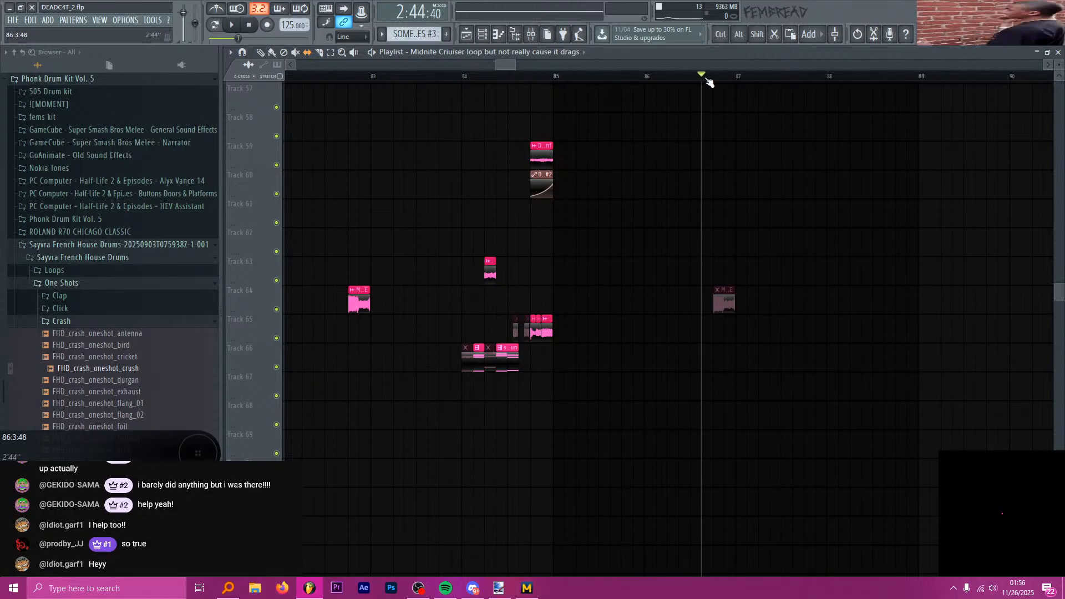
pyautogui.scroll(-2, 511, 157)
pyautogui.scroll(-14, 512, 157)
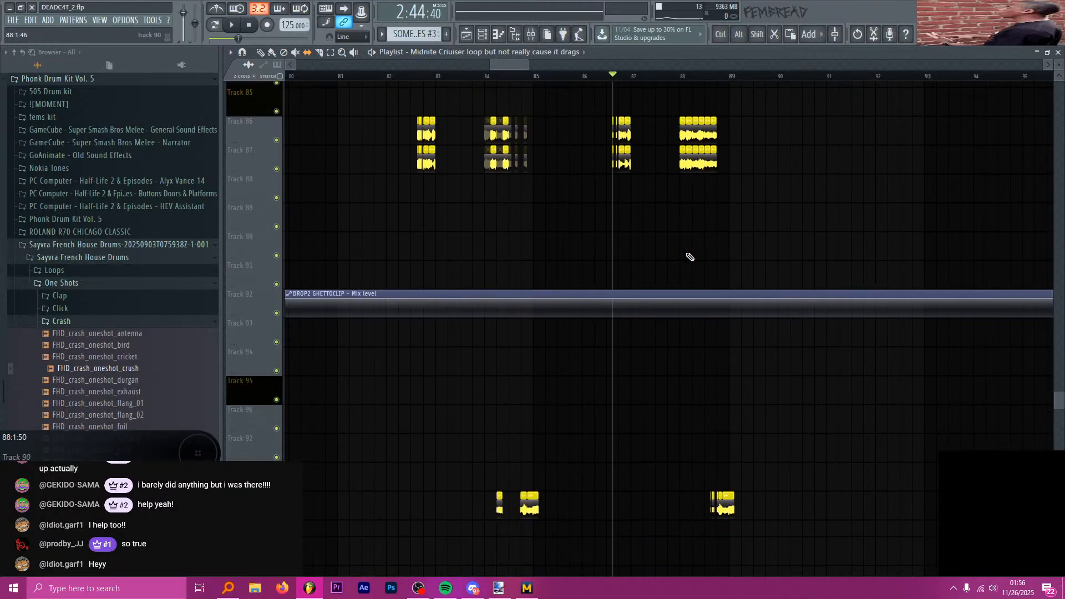
pyautogui.click(680, 76)
pyautogui.press('space')
pyautogui.press('space')
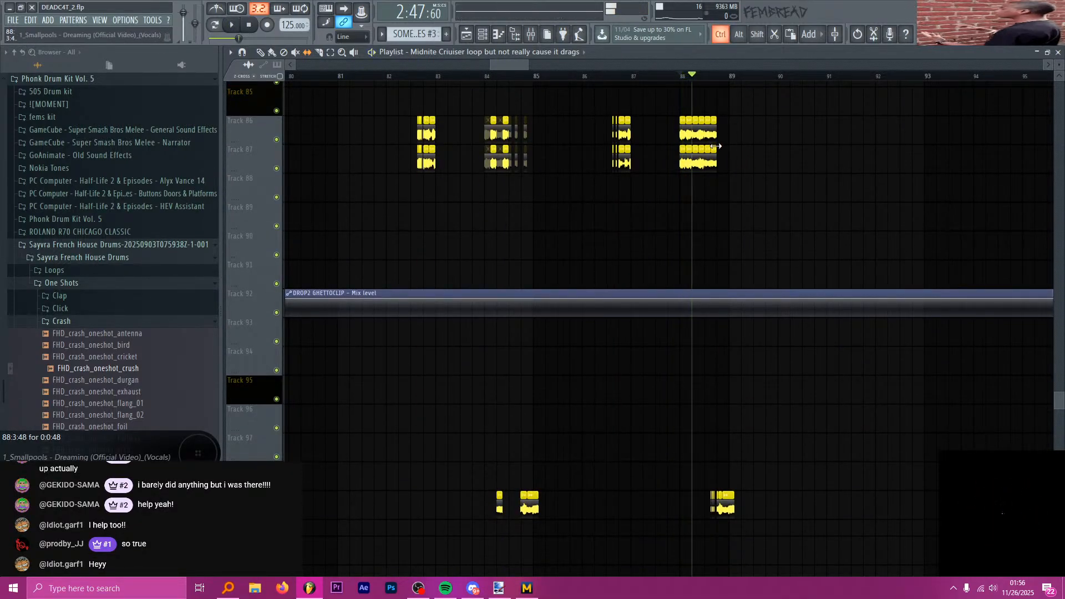
# - Set the playhead to bar 84 and review the fill there, including the bass clips on Tracks 35 to 38
pyautogui.scroll(1, 668, 83)
pyautogui.scroll(-4, 666, 95)
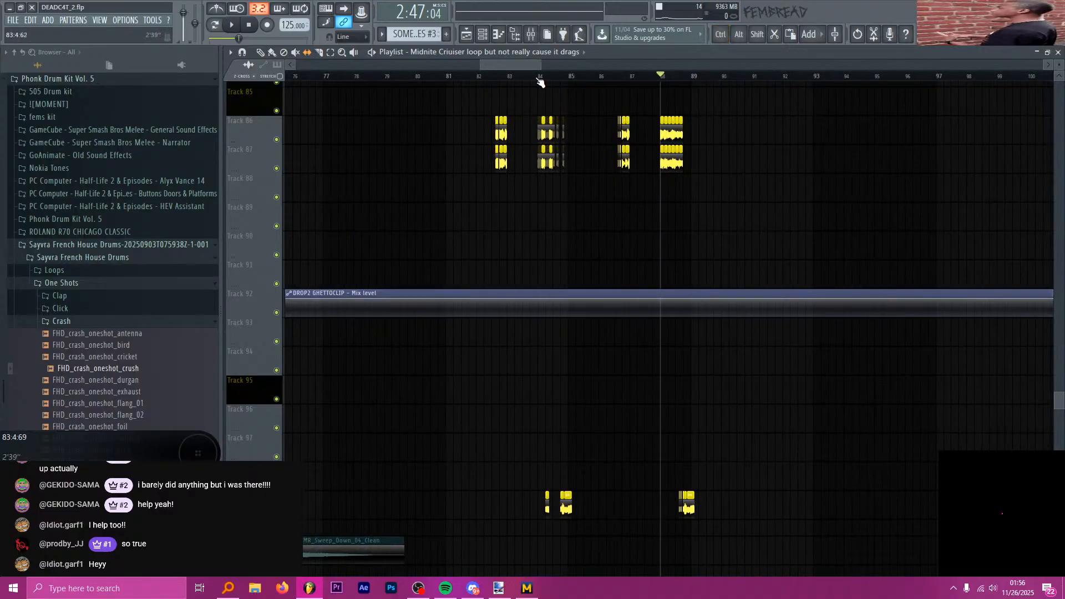
pyautogui.click(546, 77)
pyautogui.scroll(13, 580, 190)
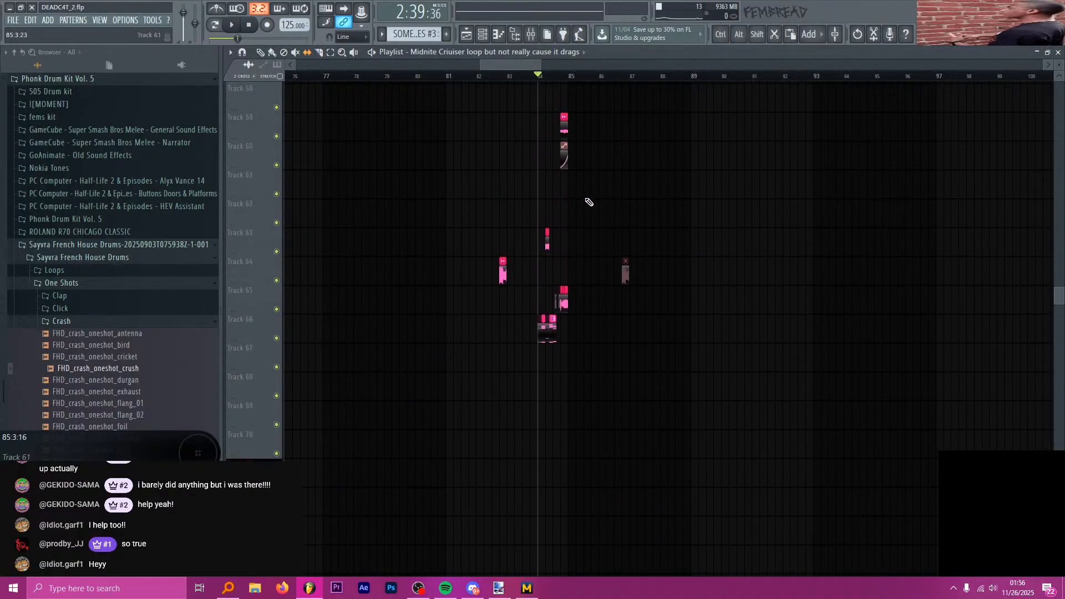
pyautogui.scroll(3, 582, 206)
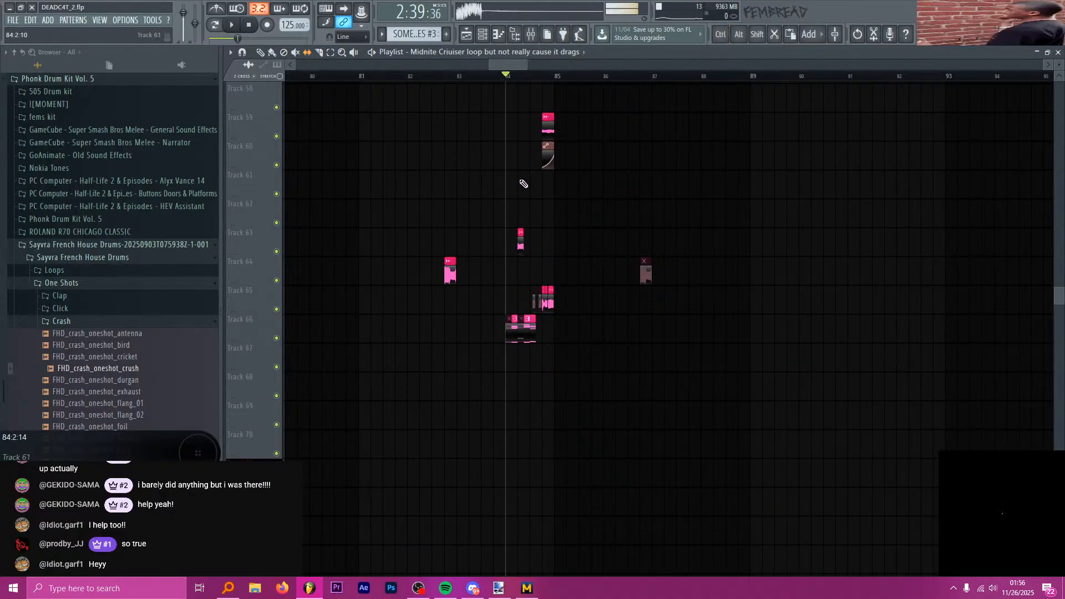
pyautogui.scroll(4, 524, 184)
pyautogui.scroll(10, 543, 172)
pyautogui.scroll(3, 577, 244)
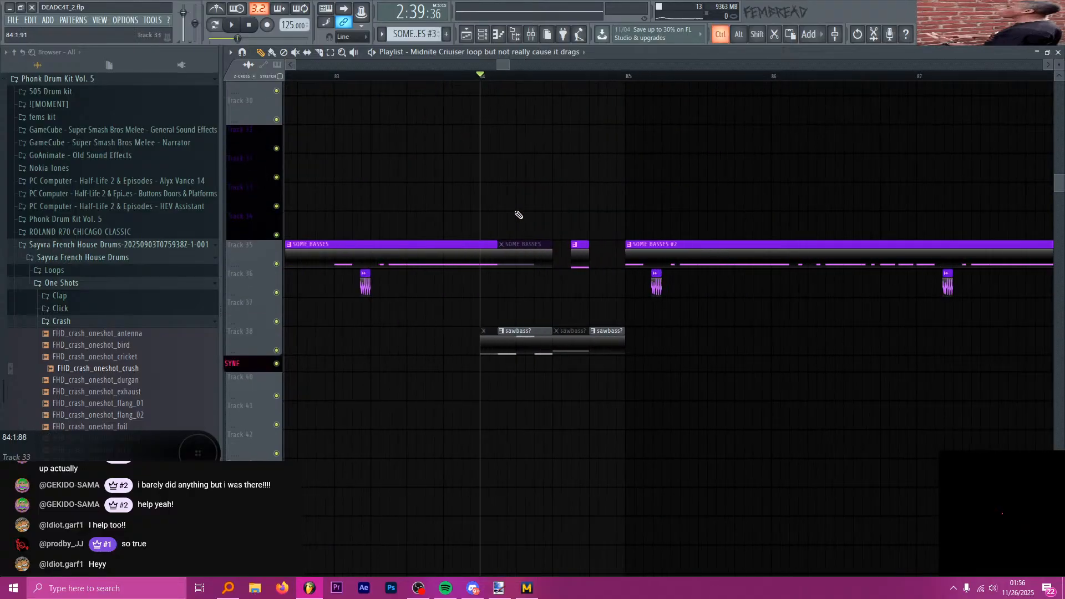
pyautogui.scroll(-4, 482, 233)
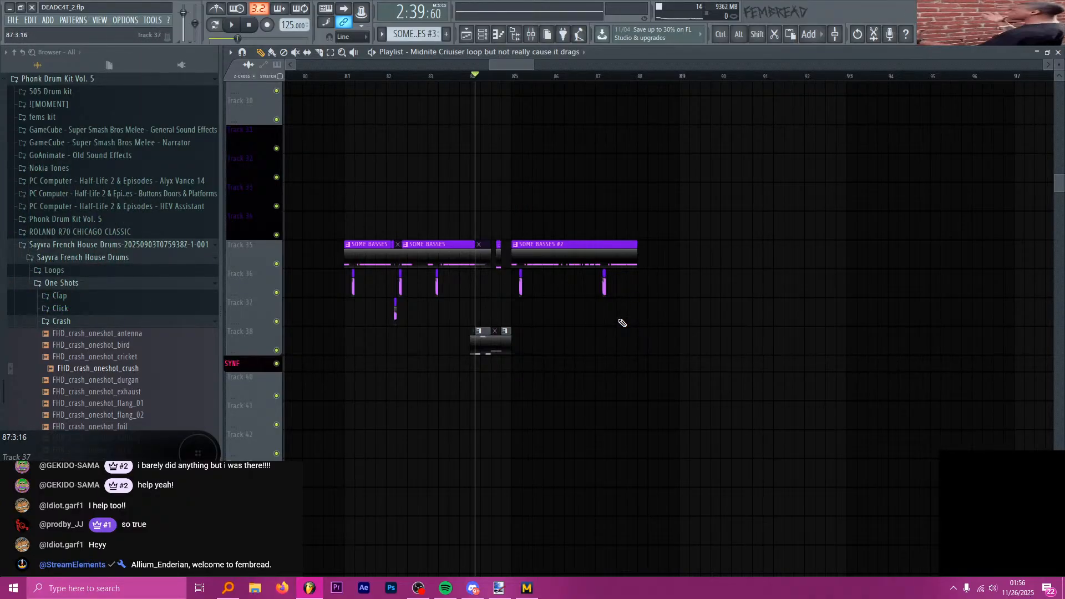
# - Place a sawbass? pattern clip on Track 38 at the start of bar 88
pyautogui.hotkey('alt', 'Tab')
pyautogui.hotkey('alt', 'Tab')
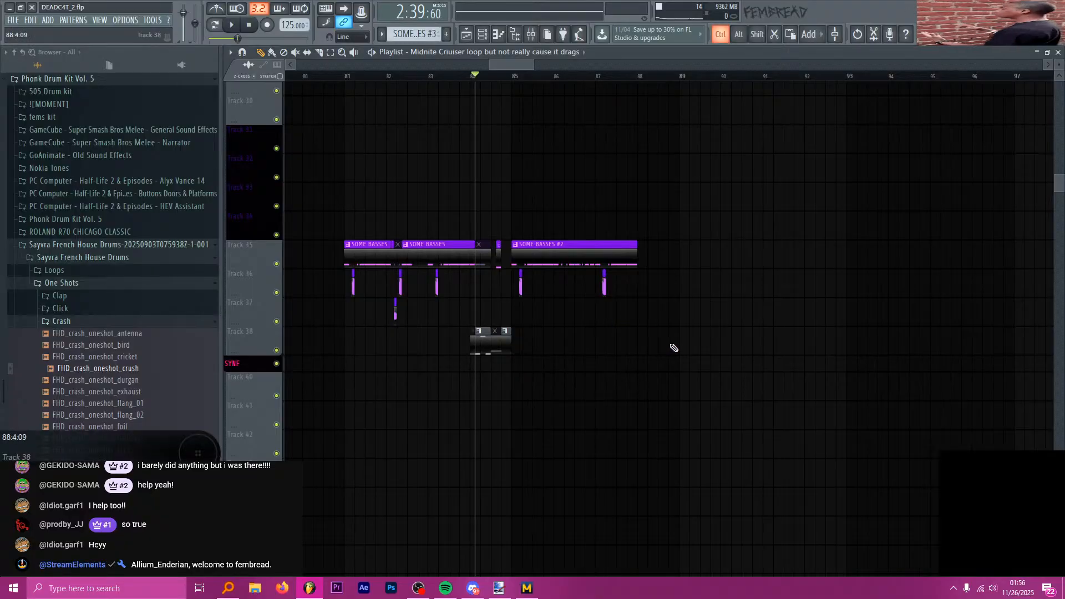
pyautogui.scroll(4, 674, 348)
pyautogui.click(594, 84)
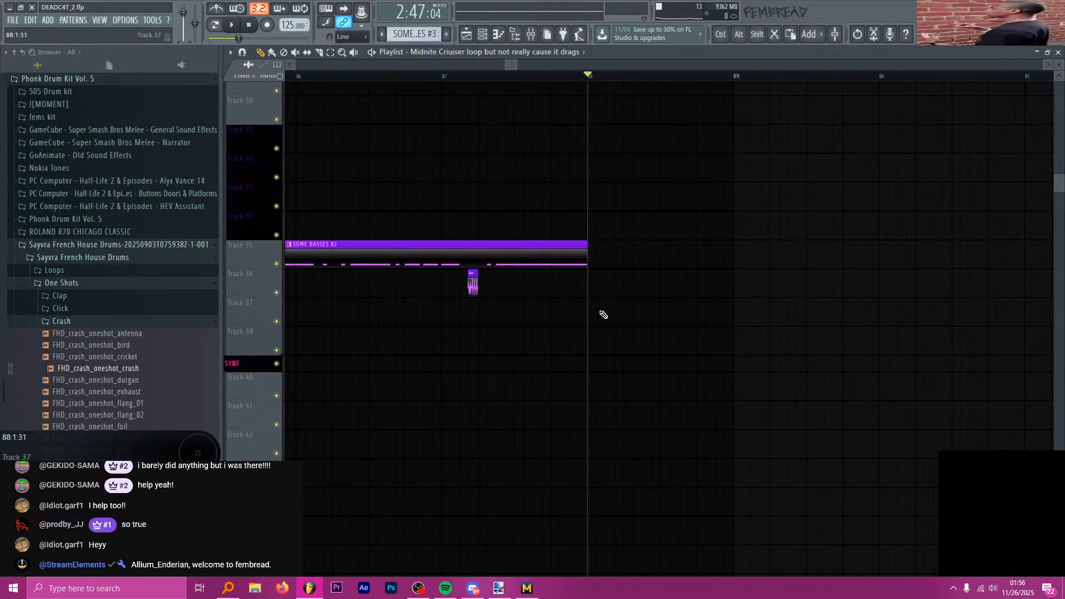
pyautogui.scroll(-4, 583, 327)
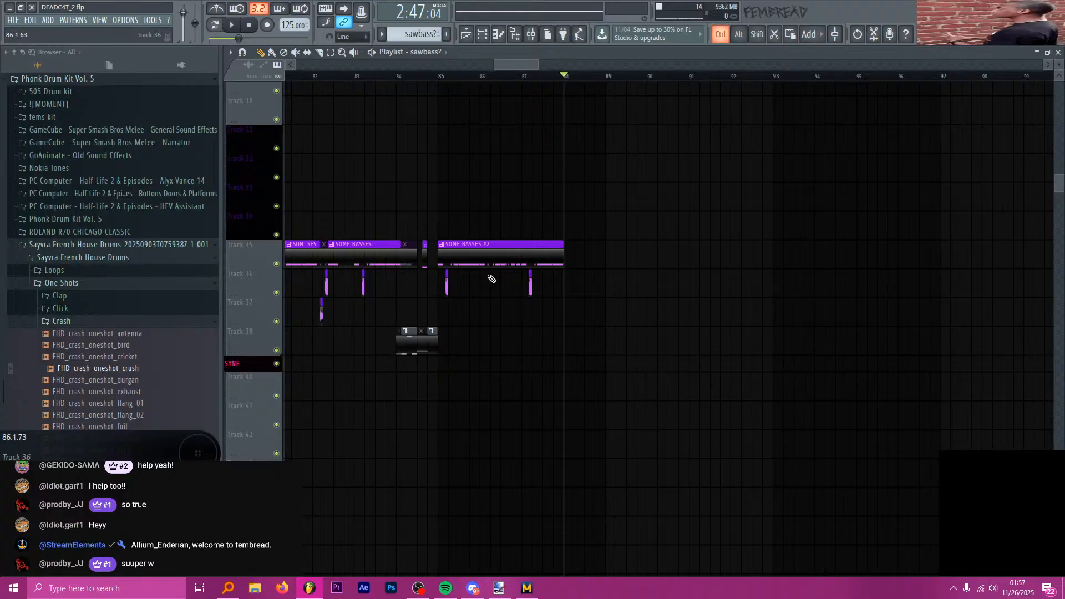
pyautogui.scroll(6, 431, 299)
pyautogui.scroll(-5, 446, 330)
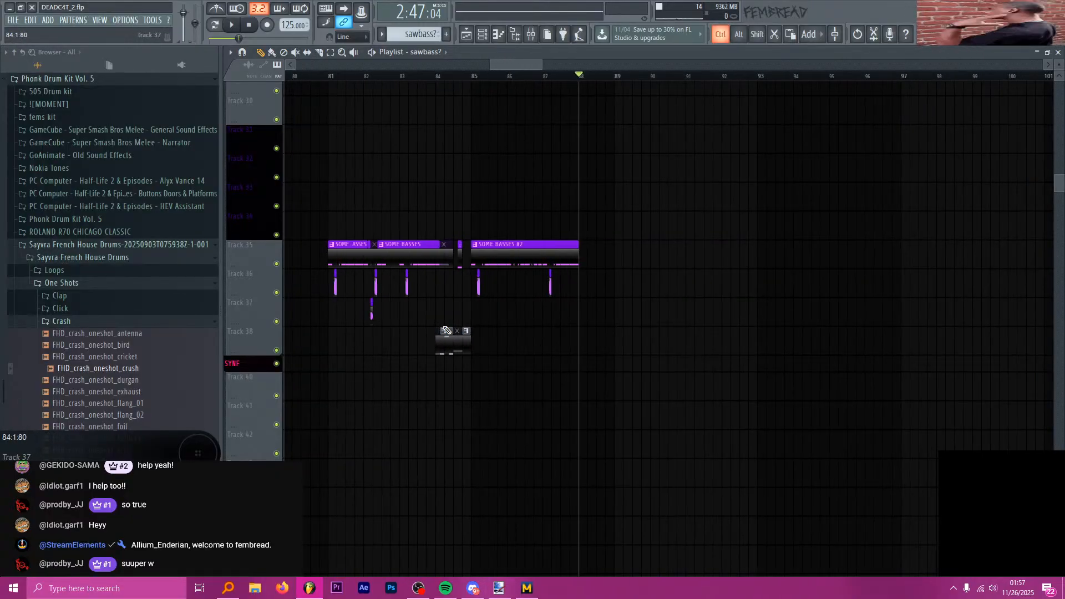
pyautogui.scroll(2, 547, 344)
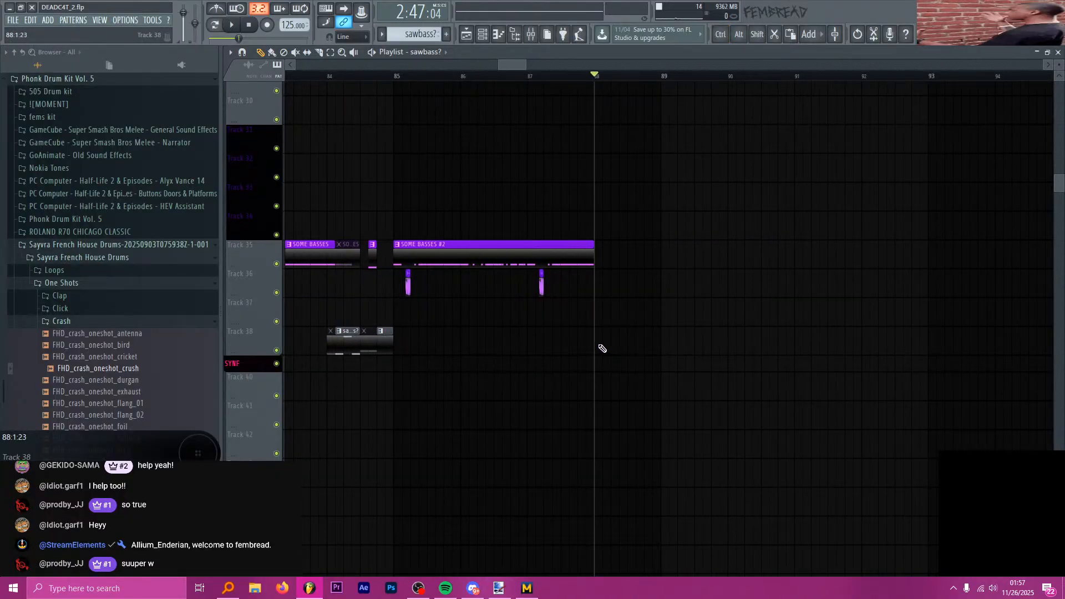
pyautogui.click(602, 348)
pyautogui.scroll(2, 607, 349)
pyautogui.moveTo(632, 347); pyautogui.dragTo(712, 347)
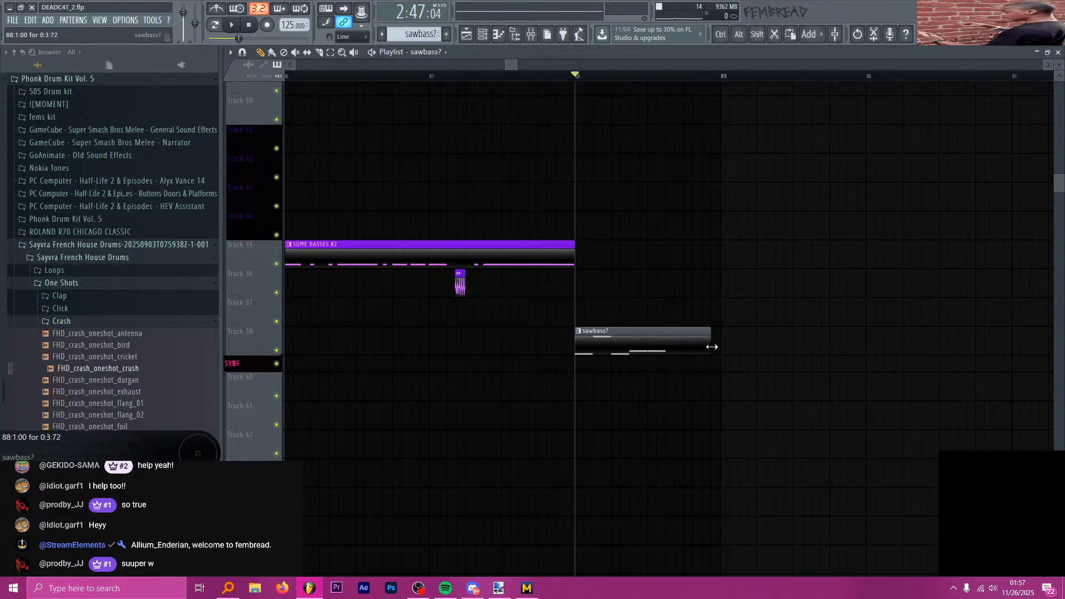
# - Shift the new sawbass? clip to 88:1:48 and extend its start back to bar 88 while playing it
pyautogui.press('space')
pyautogui.moveTo(637, 348); pyautogui.dragTo(660, 341)
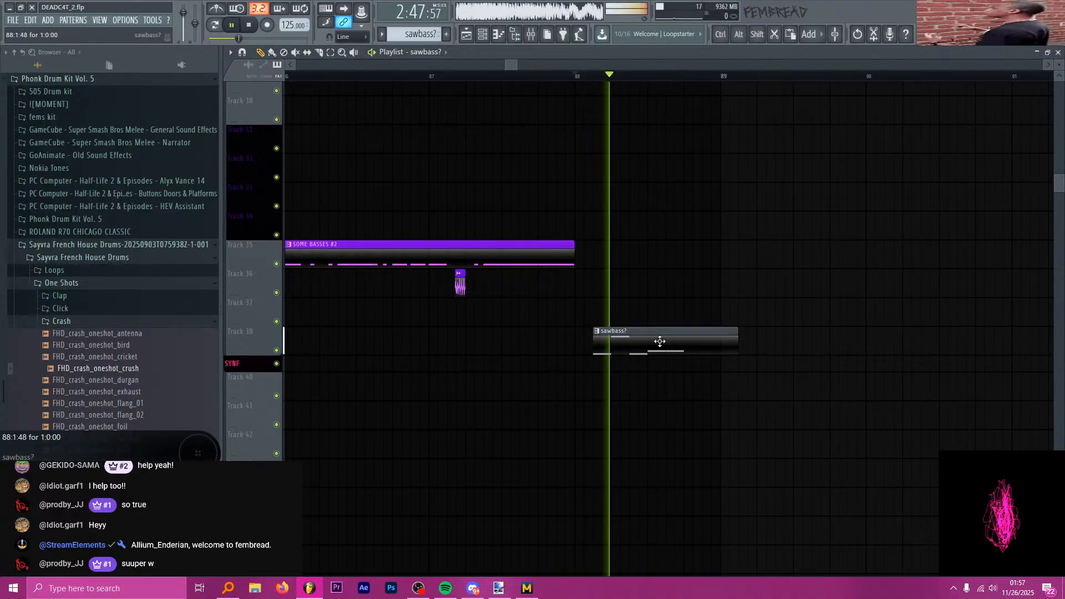
pyautogui.moveTo(594, 348); pyautogui.dragTo(577, 349)
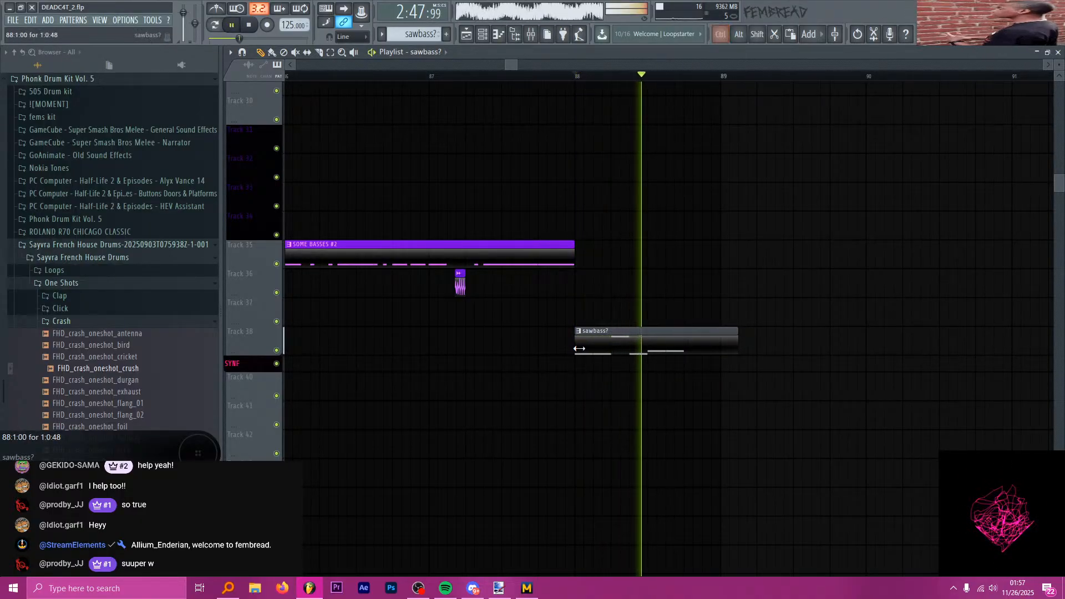
pyautogui.press('space')
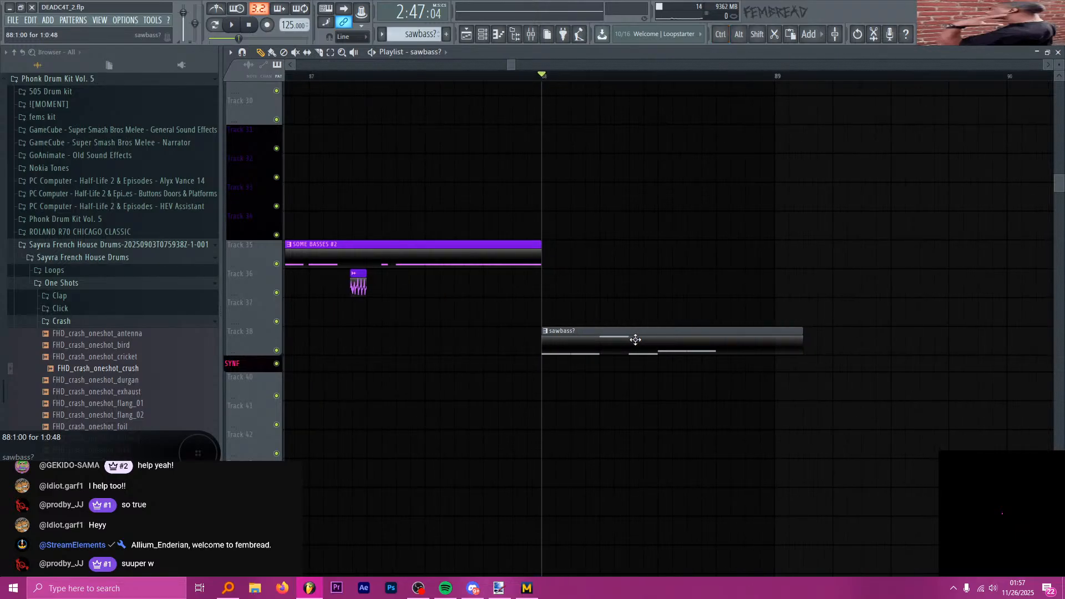
# - Make the bar 88 sawbass? clip a separate pattern, raise its last two notes to G3, and play the result
pyautogui.doubleClick(624, 338)
pyautogui.press('ctrl')
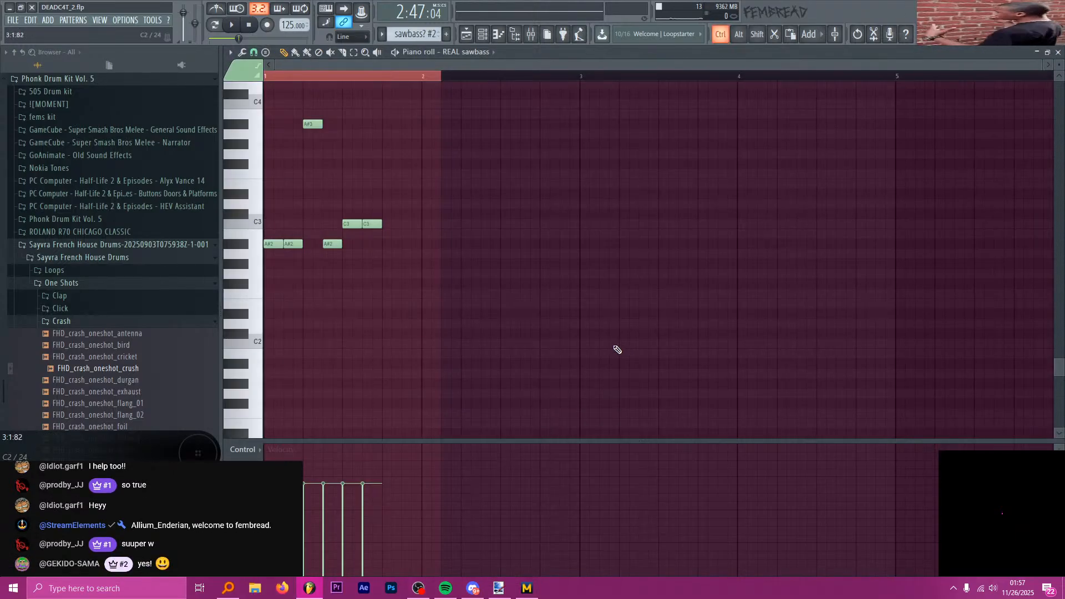
pyautogui.moveTo(390, 243); pyautogui.dragTo(345, 223)
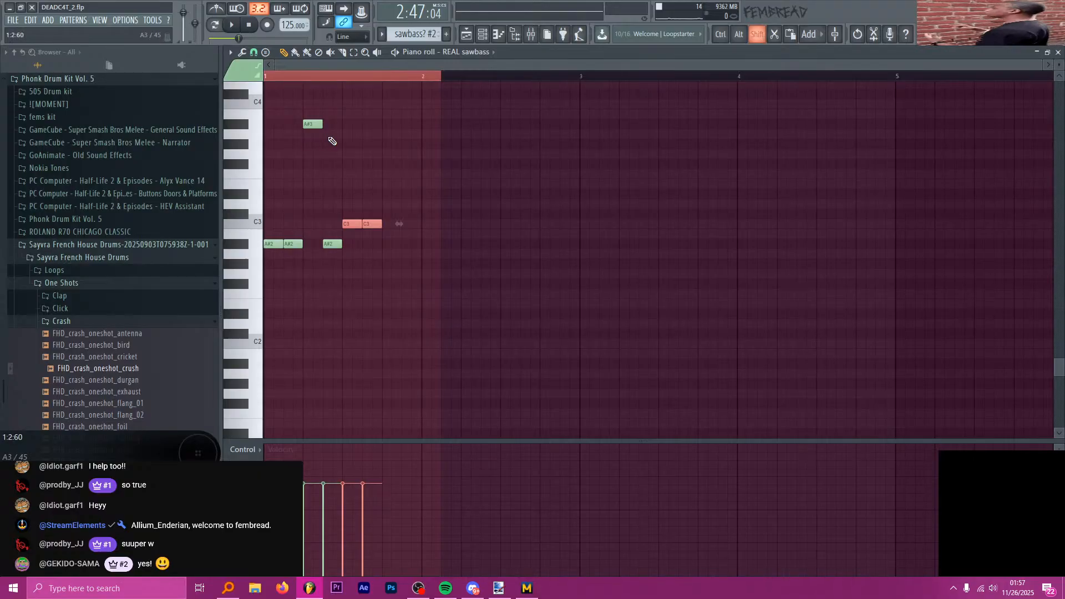
pyautogui.hotkey('shift', 'Up')
pyautogui.hotkey('shift', 'Up')
pyautogui.hotkey('shift', 'Up')
pyautogui.hotkey('shift', 'Up')
pyautogui.hotkey('shift', 'Up')
pyautogui.hotkey('shift', 'Up')
pyautogui.hotkey('shift', 'Up')
pyautogui.hotkey('shift', 'Up')
pyautogui.hotkey('shift', 'Up')
pyautogui.press('Down')
pyautogui.hotkey('shift', 'Down')
pyautogui.hotkey('shift', 'Down')
pyautogui.press('space')
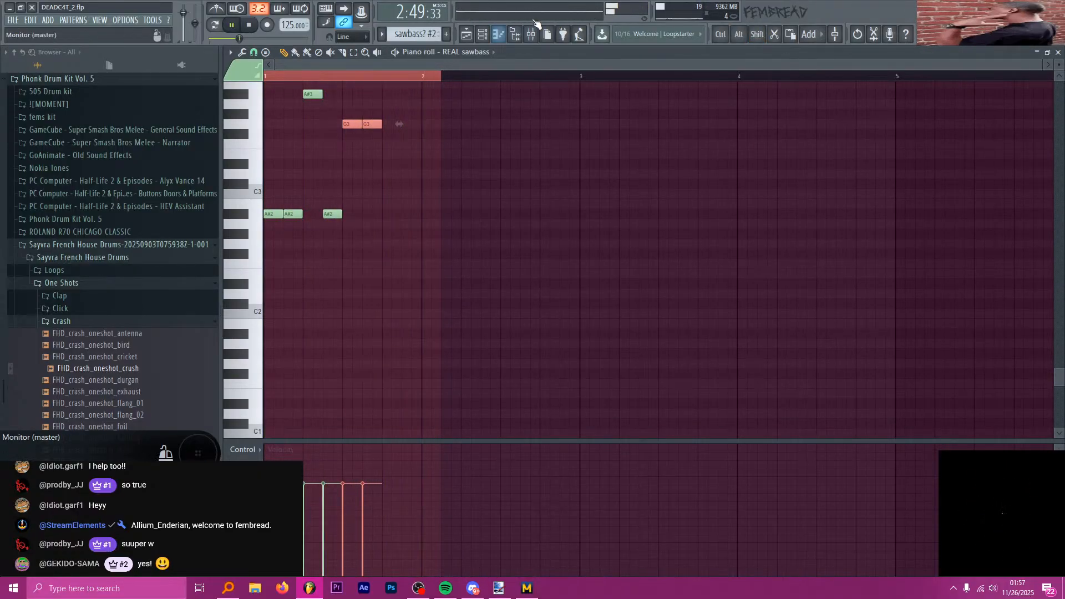
pyautogui.press('space')
pyautogui.keyDown('ctrl'); pyautogui.click(418, 147); pyautogui.keyUp('ctrl')
pyautogui.scroll(2, 395, 137)
pyautogui.moveTo(396, 138); pyautogui.dragTo(363, 117)
pyautogui.hotkey('ctrl', 'b')
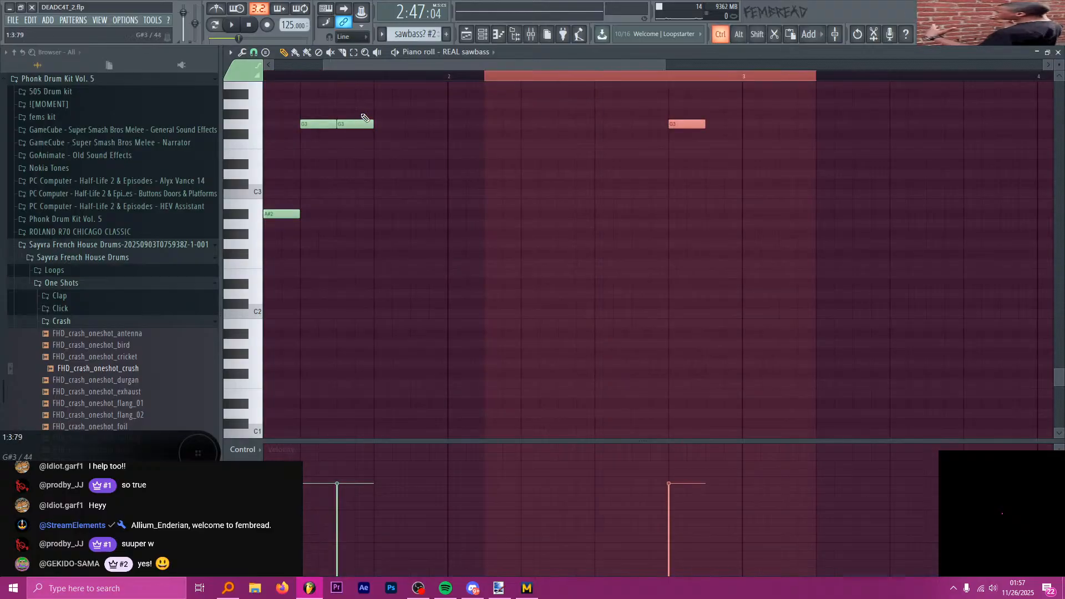
pyautogui.scroll(-2, 541, 135)
pyautogui.rightClick(669, 124)
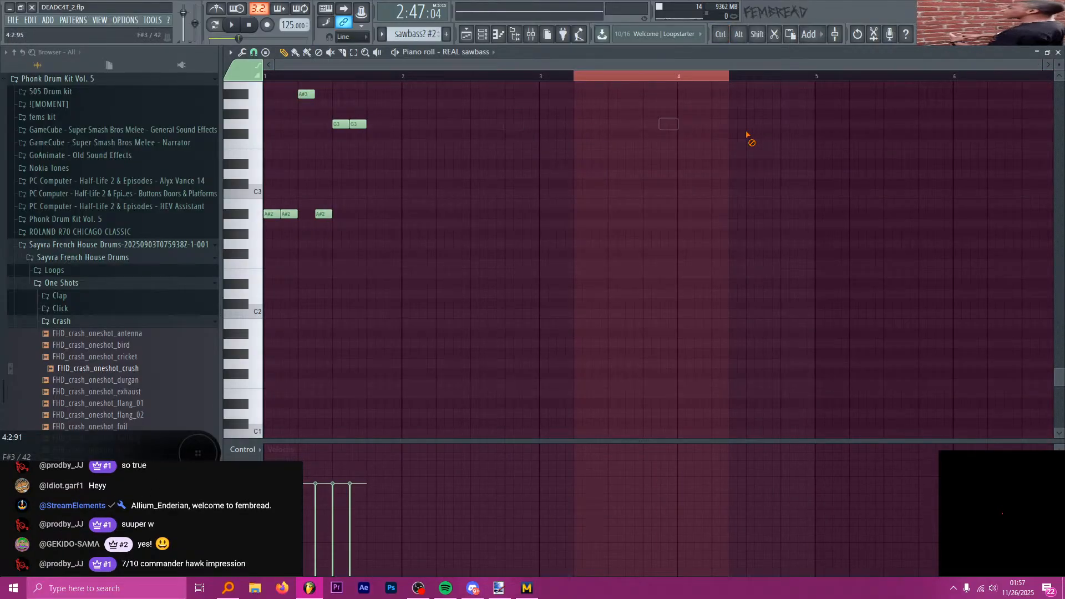
# - Duplicate the last G3 note twice to fill the rest of bar 1, play it, and return to the playlist
pyautogui.keyDown('ctrl'); pyautogui.click(389, 98); pyautogui.keyUp('ctrl')
pyautogui.moveTo(398, 110); pyautogui.dragTo(353, 131)
pyautogui.hotkey('ctrl', 'b')
pyautogui.hotkey('ctrl', 'b')
pyautogui.press('space')
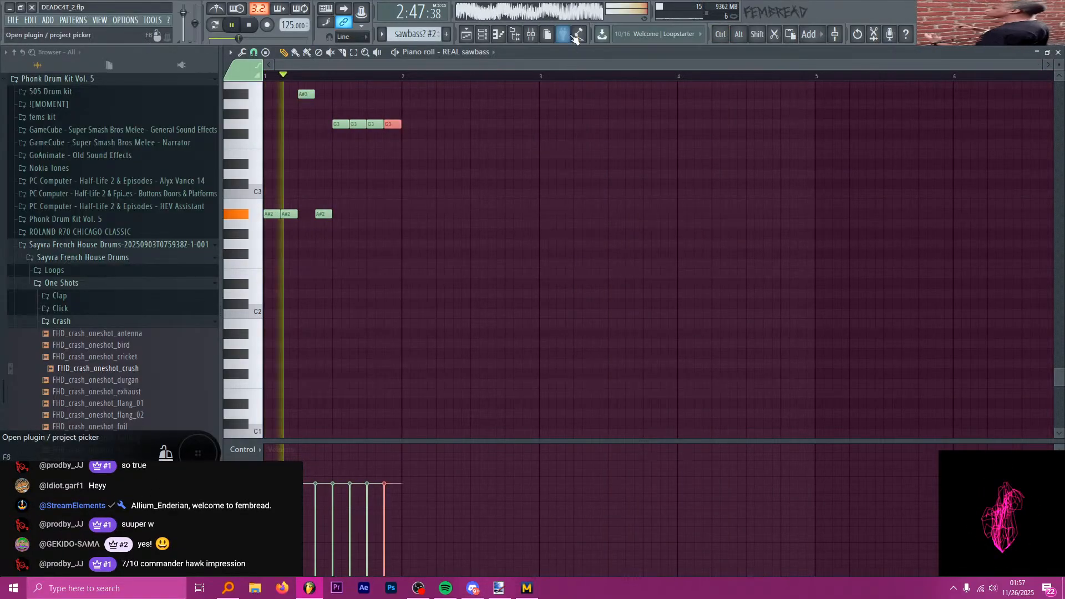
pyautogui.click(466, 35)
pyautogui.press('space')
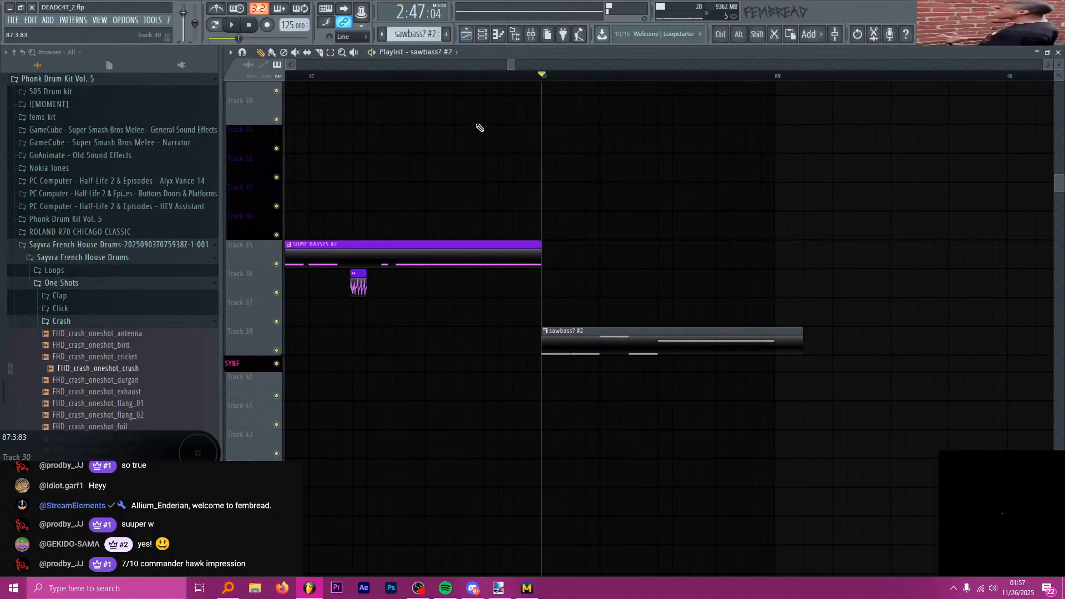
# - Slice the sawbass? #2 clip on Track 38 at bar 89 and remove the excess past that point
pyautogui.scroll(-2, 581, 157)
pyautogui.scroll(4, 629, 348)
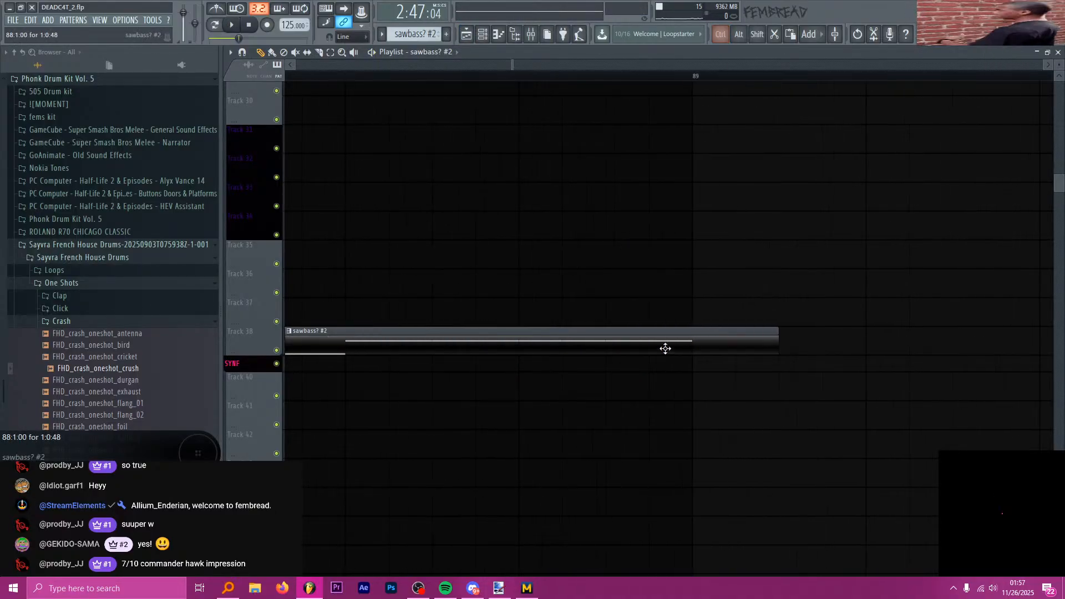
pyautogui.press('c')
pyautogui.keyDown('shift'); pyautogui.rightClick(691, 339); pyautogui.keyUp('shift')
pyautogui.scroll(-2, 676, 292)
pyautogui.scroll(-4, 675, 292)
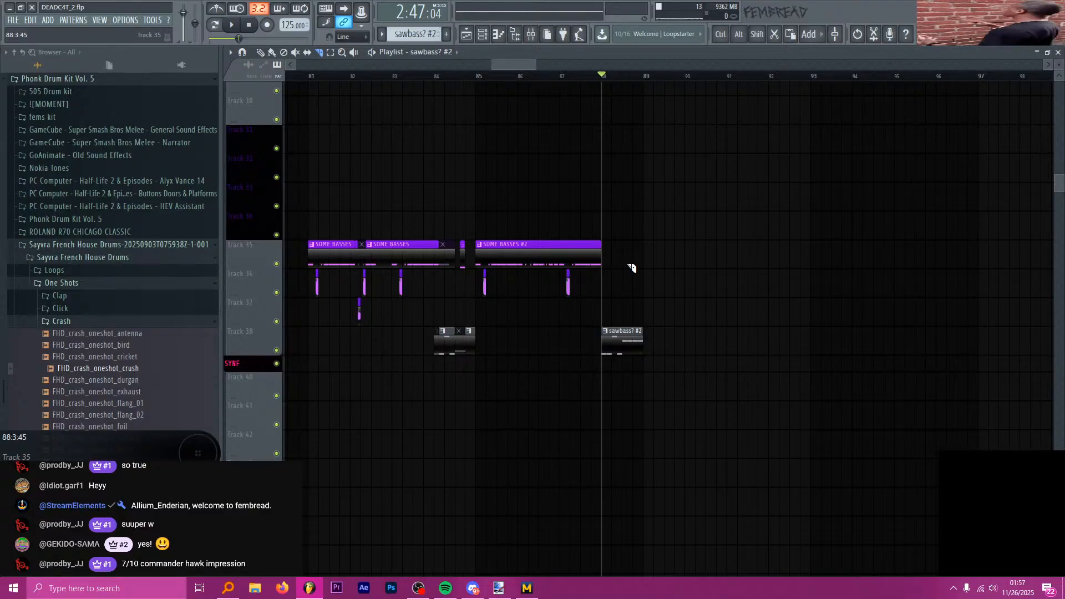
# - Play the arrangement from bar 84 while looking over the synth fill clips on the lower tracks
pyautogui.scroll(-9, 632, 268)
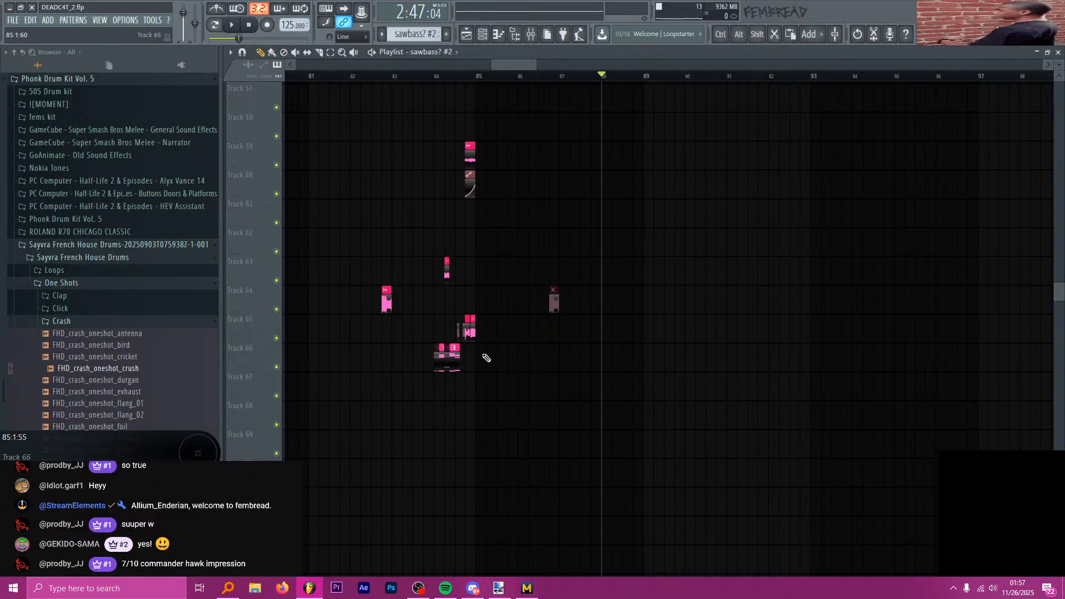
pyautogui.scroll(6, 444, 357)
pyautogui.click(378, 76)
pyautogui.press('space')
pyautogui.scroll(3, 449, 177)
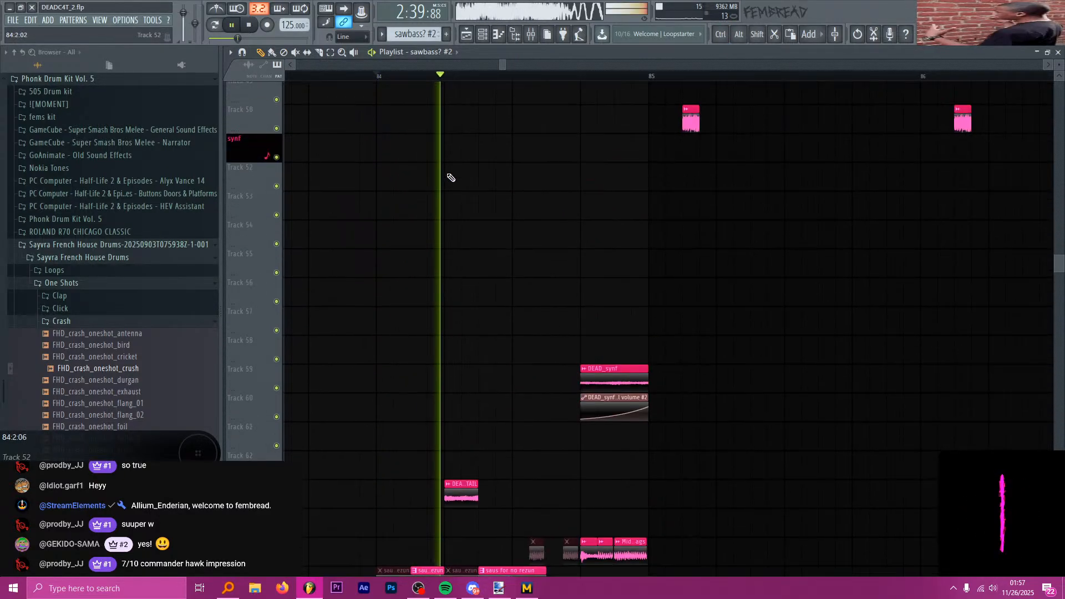
pyautogui.scroll(4, 417, 190)
pyautogui.scroll(-4, 366, 215)
pyautogui.scroll(-7, 383, 249)
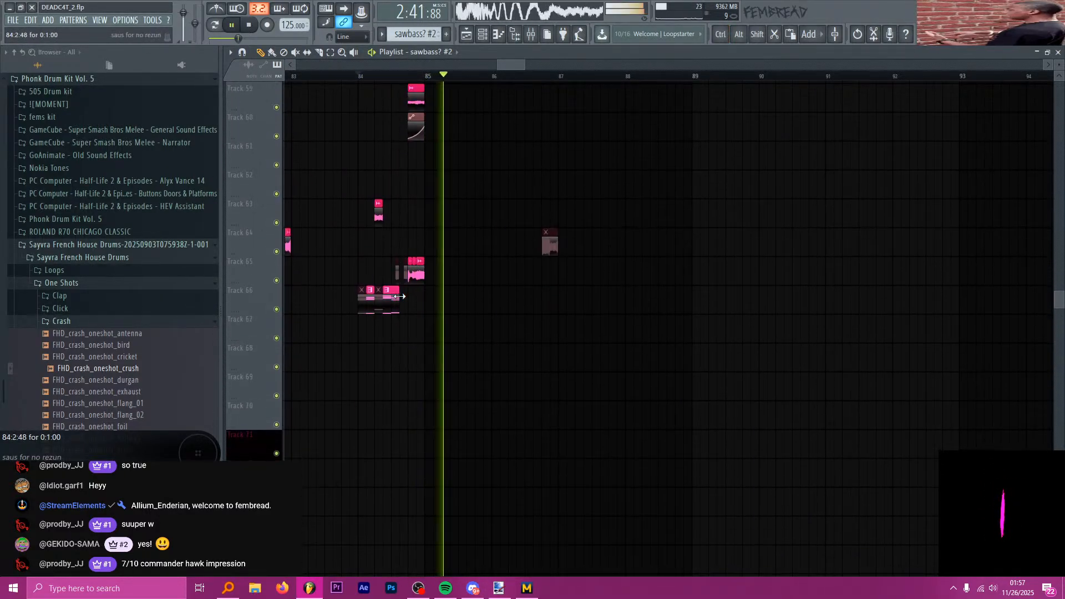
# - Pick up the saus for no rezun pattern from Track 66 and place a clip at 88:1:48 on that track while playing from bar 88
pyautogui.scroll(3, 368, 304)
pyautogui.click(369, 305)
pyautogui.press('space')
pyautogui.scroll(-4, 368, 305)
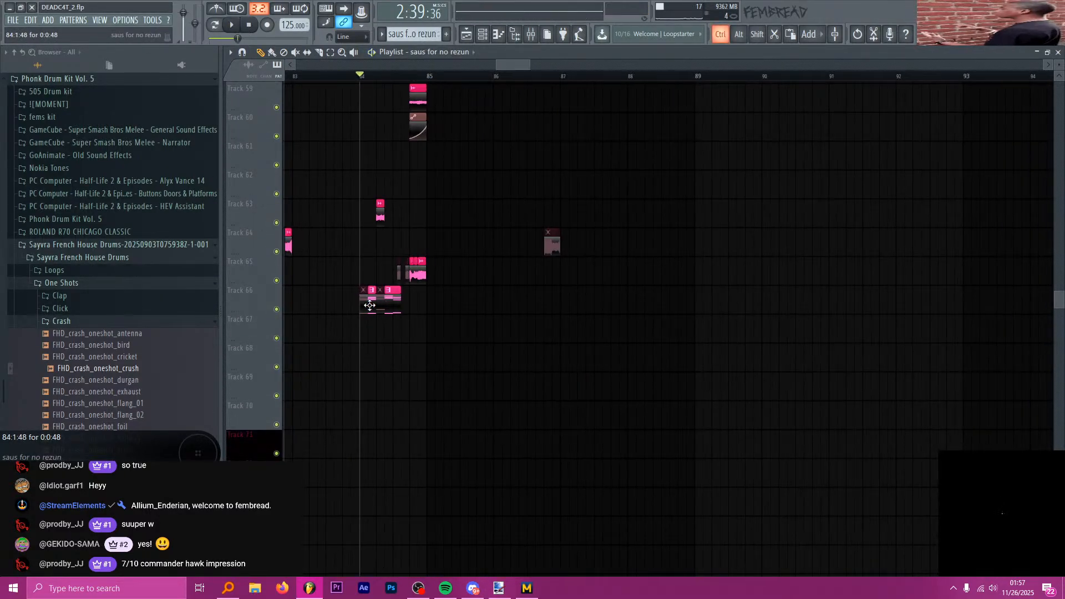
pyautogui.click(512, 79)
pyautogui.moveTo(512, 79); pyautogui.dragTo(558, 83)
pyautogui.scroll(8, 590, 202)
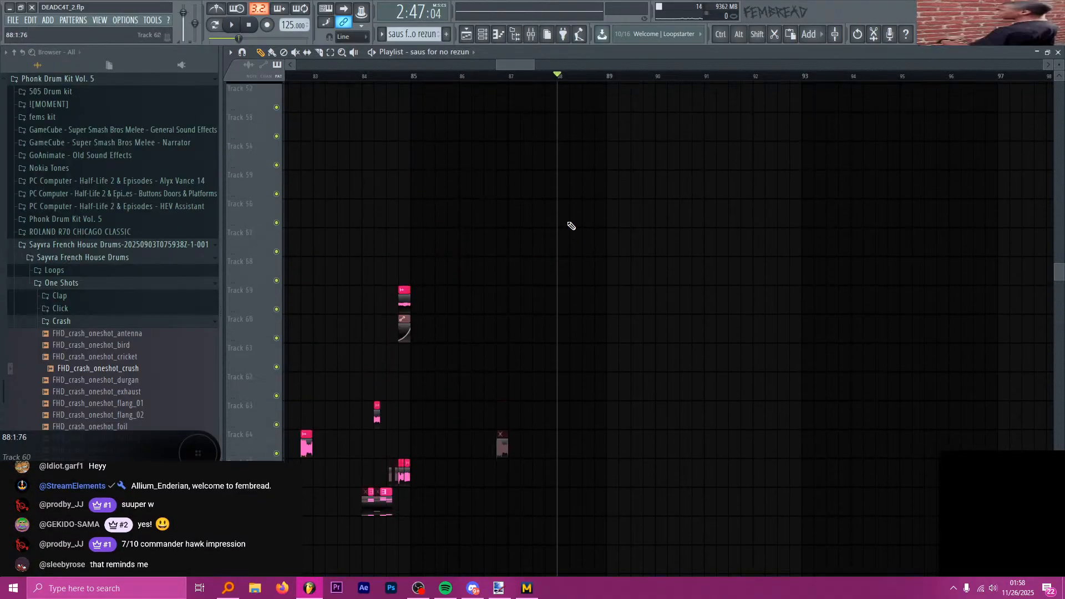
pyautogui.scroll(-9, 577, 224)
pyautogui.press('space')
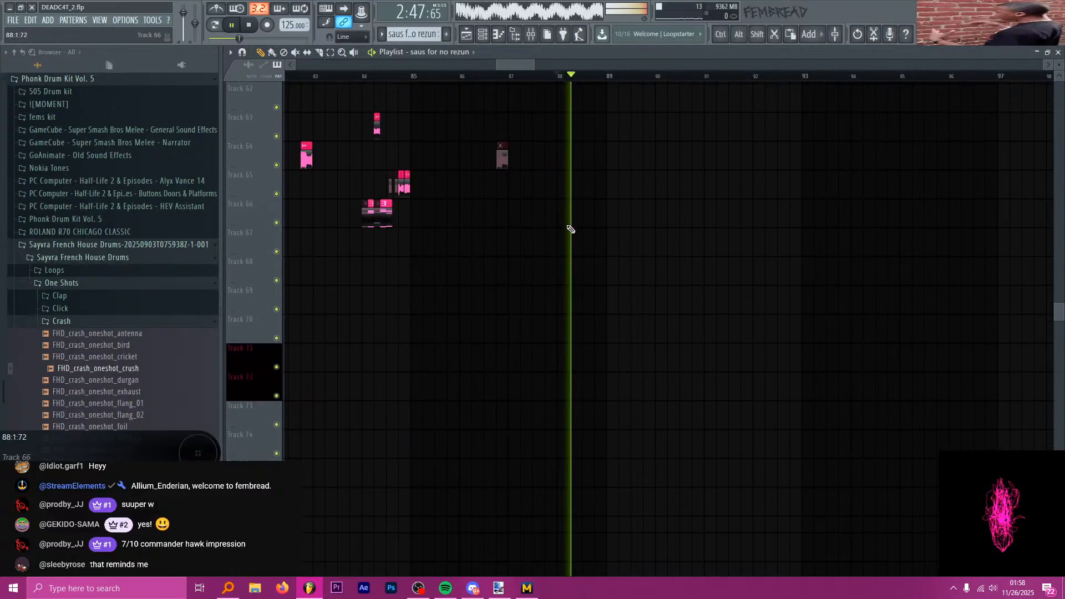
pyautogui.keyDown('ctrl'); pyautogui.scroll(4, 583, 228); pyautogui.keyUp('ctrl')
pyautogui.click(501, 220)
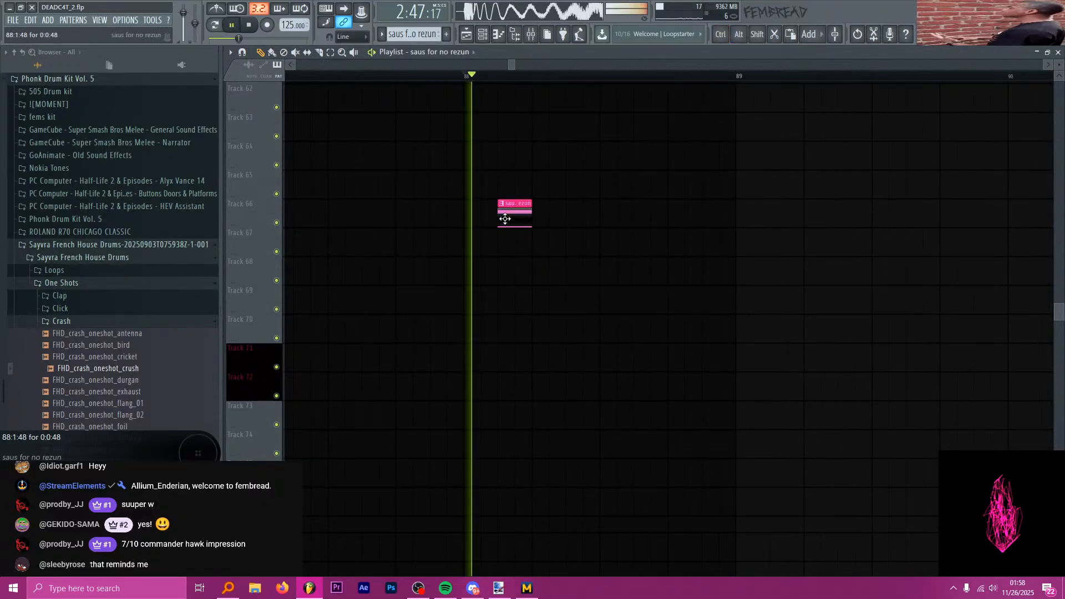
# - Stop playback and extend the new saus for no rezun clip to span from bar 88 to bar 89
pyautogui.press('space')
pyautogui.moveTo(505, 220); pyautogui.dragTo(455, 216)
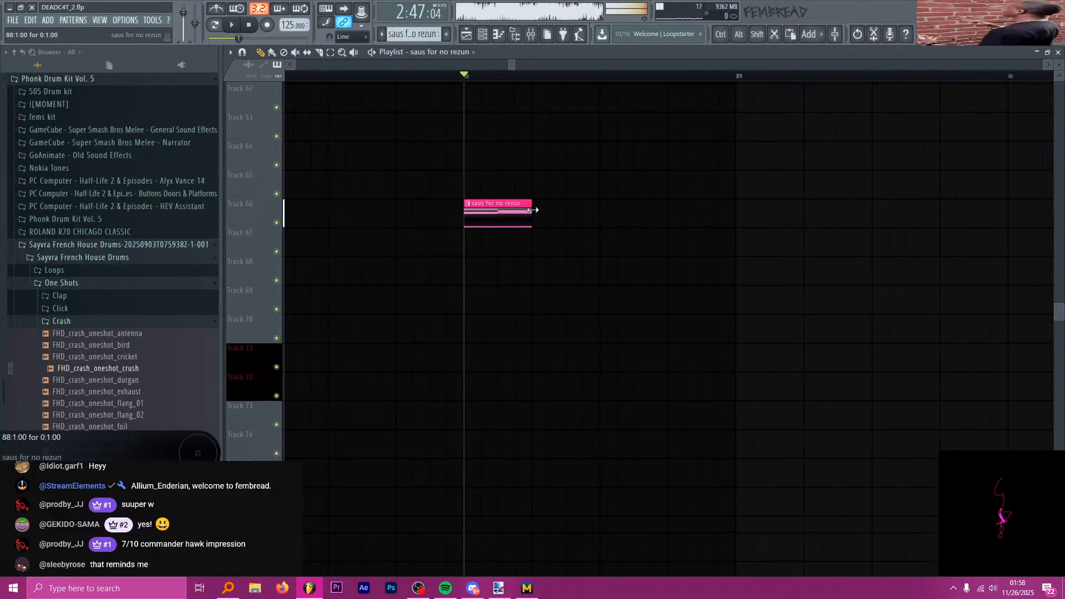
pyautogui.moveTo(530, 220); pyautogui.dragTo(732, 219)
# - Make the bar 88 saus for no rezun clip a separate pattern and save the project
pyautogui.doubleClick(686, 217)
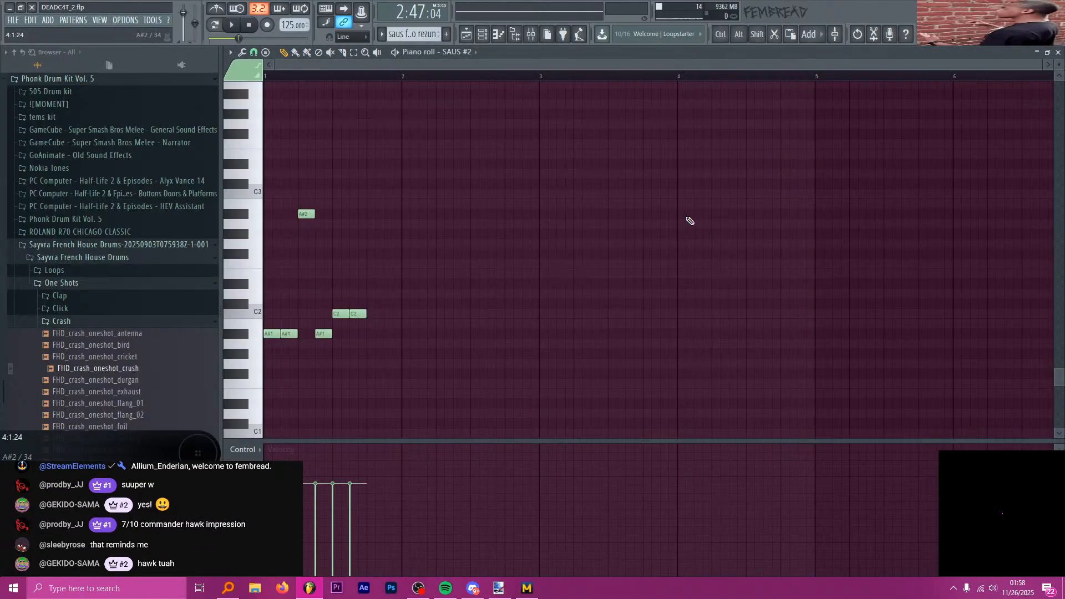
pyautogui.click(467, 34)
pyautogui.hotkey('ctrl', 'shift', 'u')
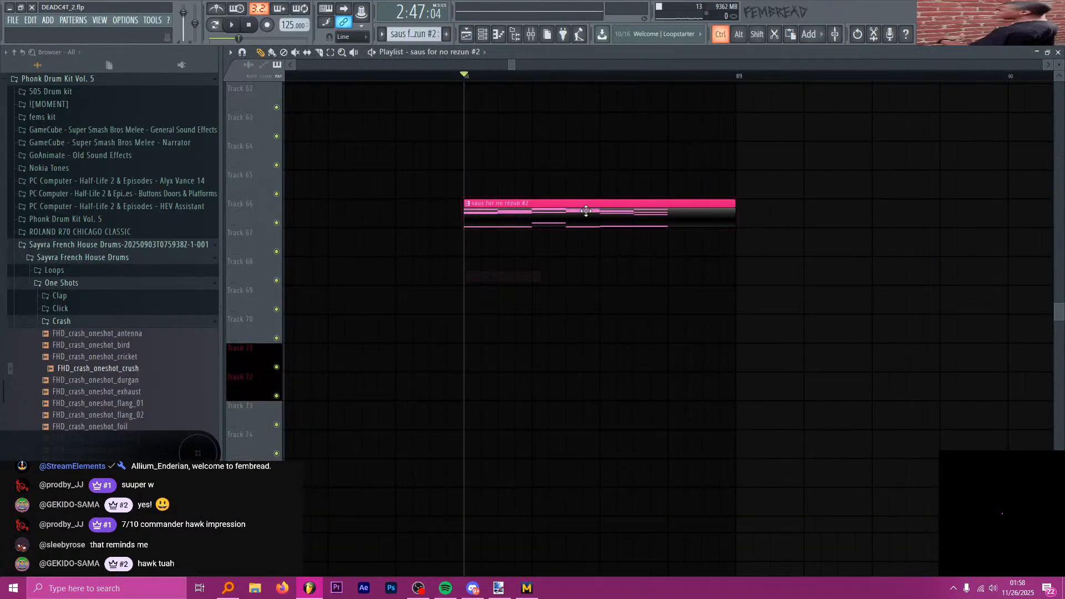
pyautogui.keyDown('ctrl'); pyautogui.scroll(-3, 616, 237); pyautogui.keyUp('ctrl')
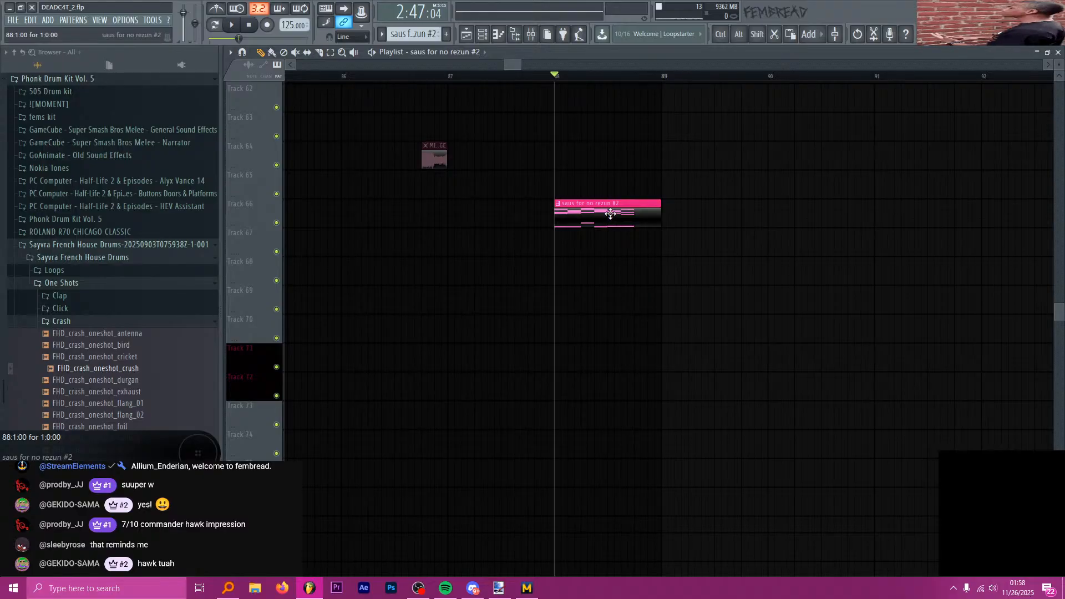
pyautogui.hotkey('ctrl', 's')
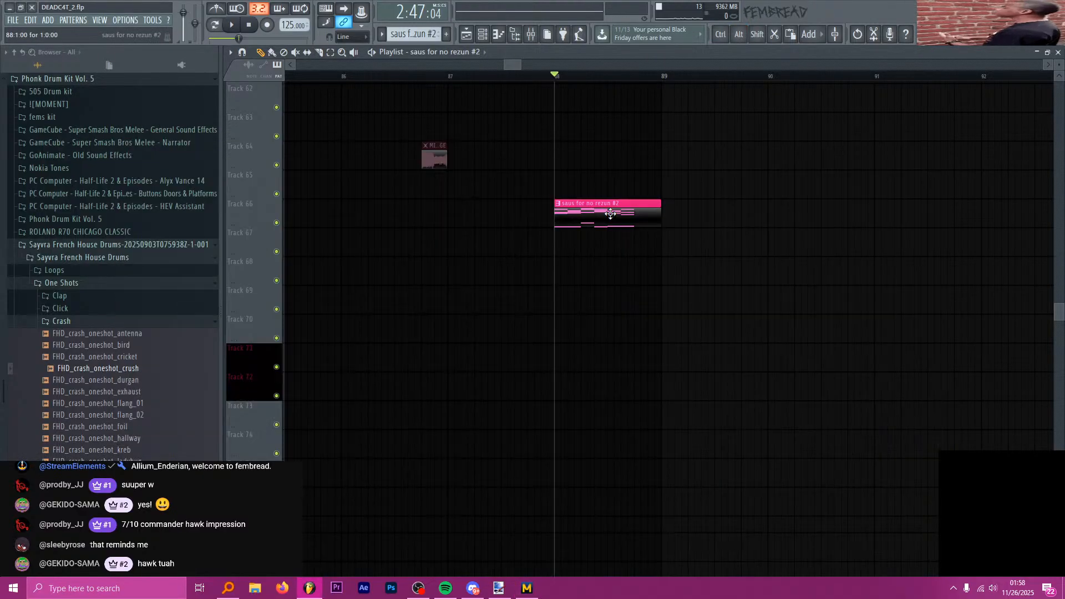
# - Find and launch the Keyviz app from the Windows search
pyautogui.press('super')
pyautogui.write('key')
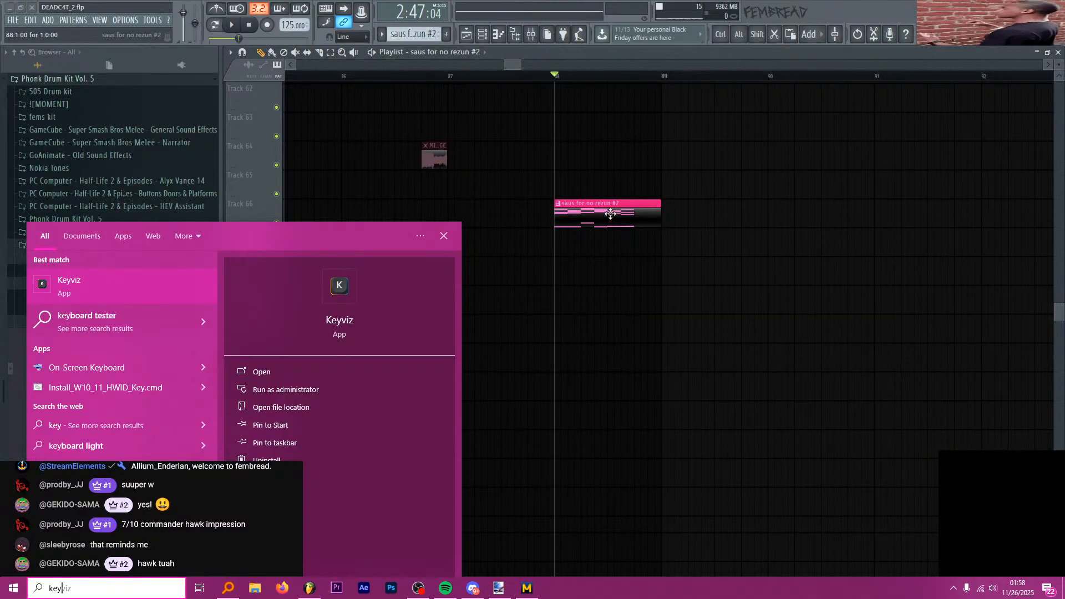
pyautogui.press('Return')
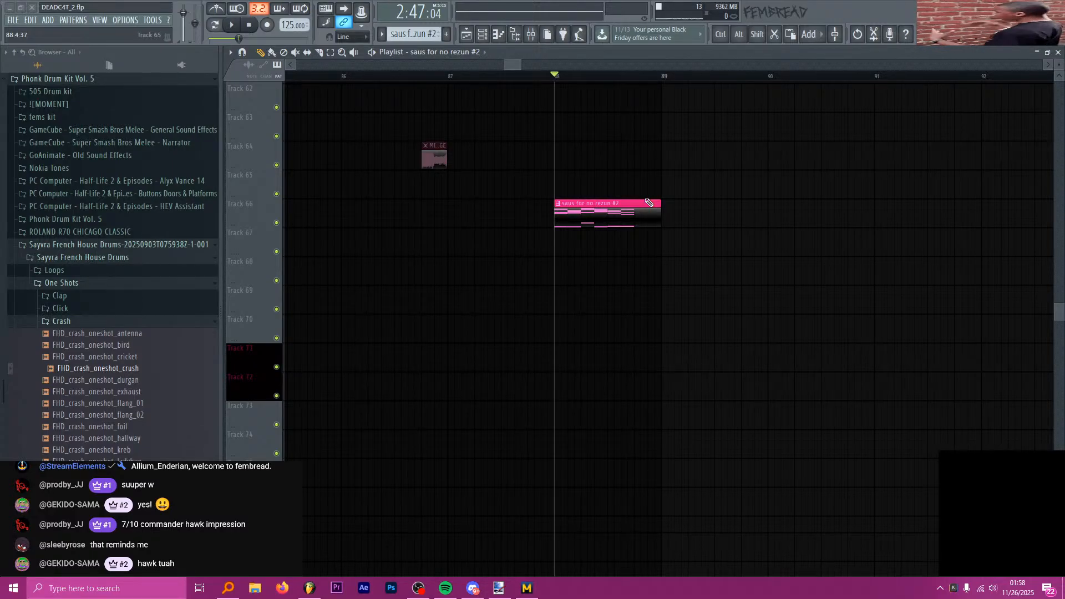
# - Open the saus for no rezun #2 pattern and raise the last two C2 notes of SAUS #2 to G2
pyautogui.doubleClick(648, 204)
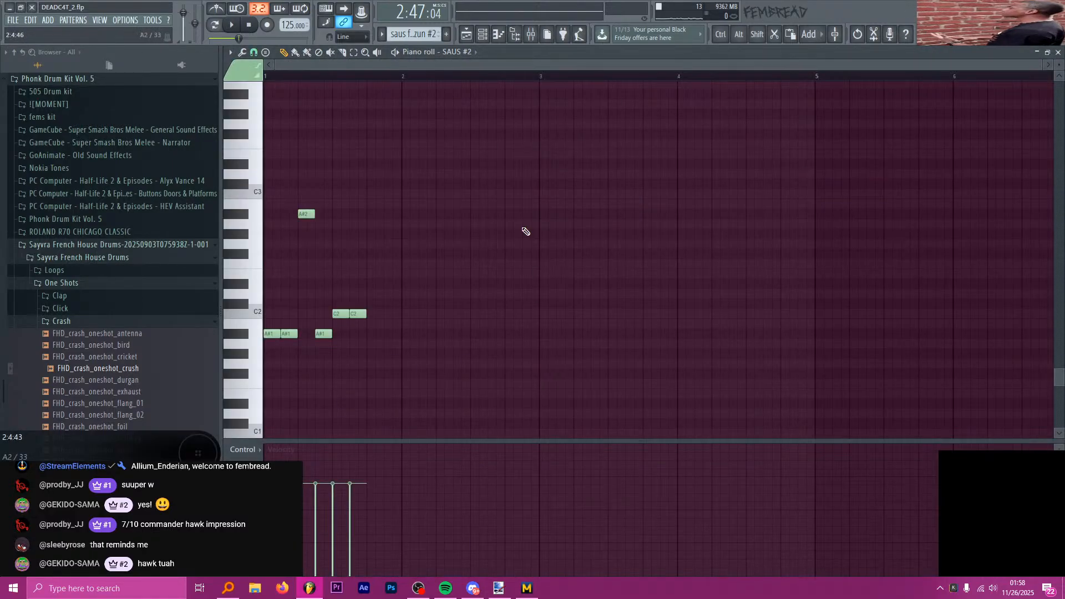
pyautogui.press('ctrl')
pyautogui.scroll(1, 643, 271)
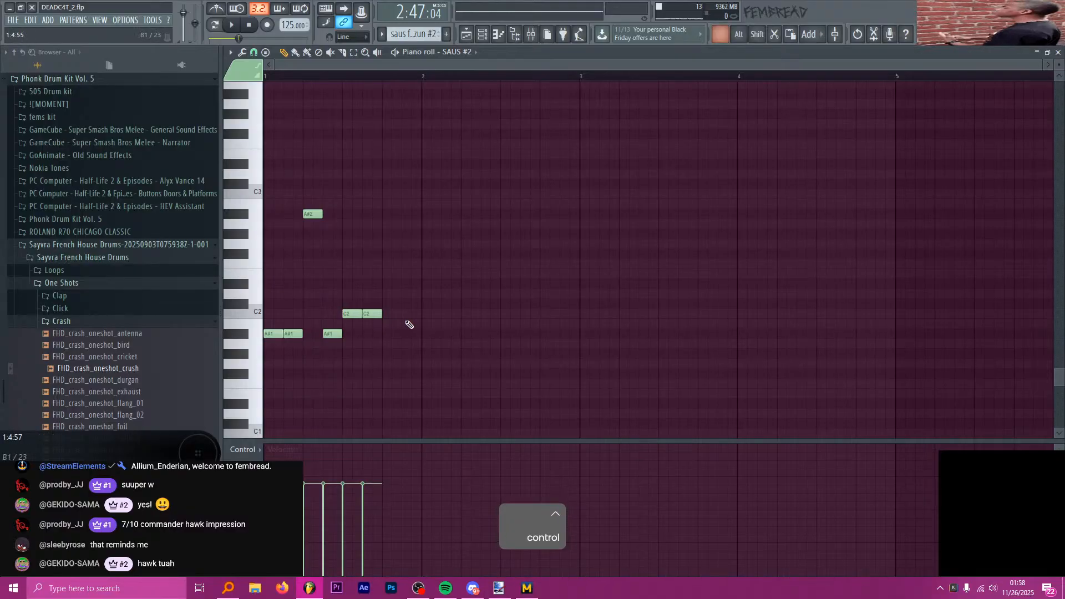
pyautogui.moveTo(402, 319); pyautogui.dragTo(326, 312)
pyautogui.press('shift')
pyautogui.hotkey('shift', 'Up')
pyautogui.hotkey('shift', 'Up')
pyautogui.hotkey('shift', 'Up')
pyautogui.hotkey('shift', 'Up')
pyautogui.hotkey('shift', 'Up')
pyautogui.hotkey('shift', 'Up')
pyautogui.hotkey('shift', 'Up')
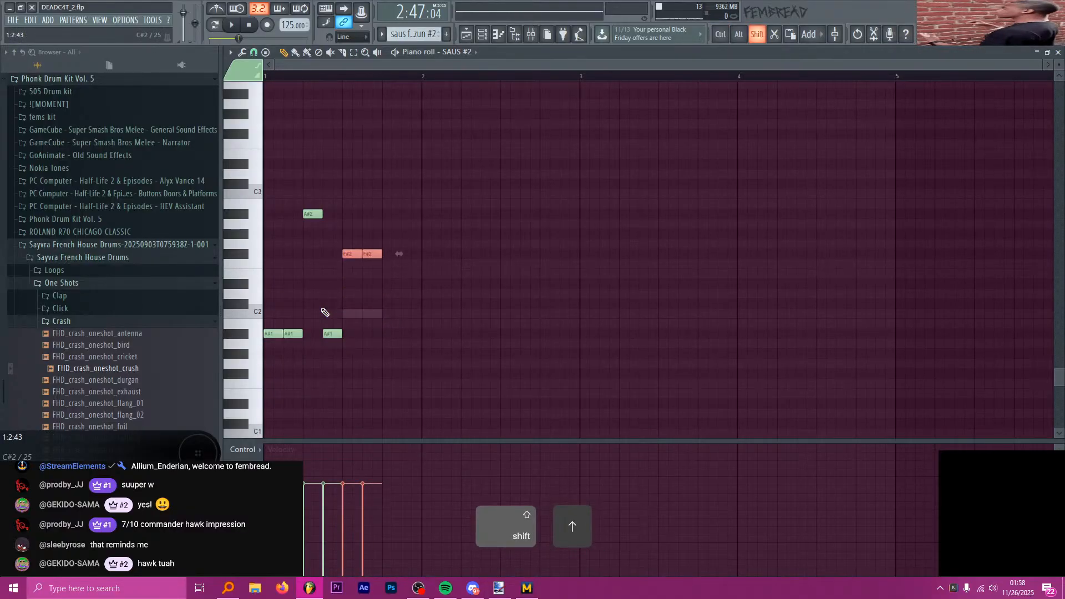
# - Switch to the SAUS channel's notes and raise its last two C2 notes to G2
pyautogui.press('h')
pyautogui.press('Up')
pyautogui.press('Down')
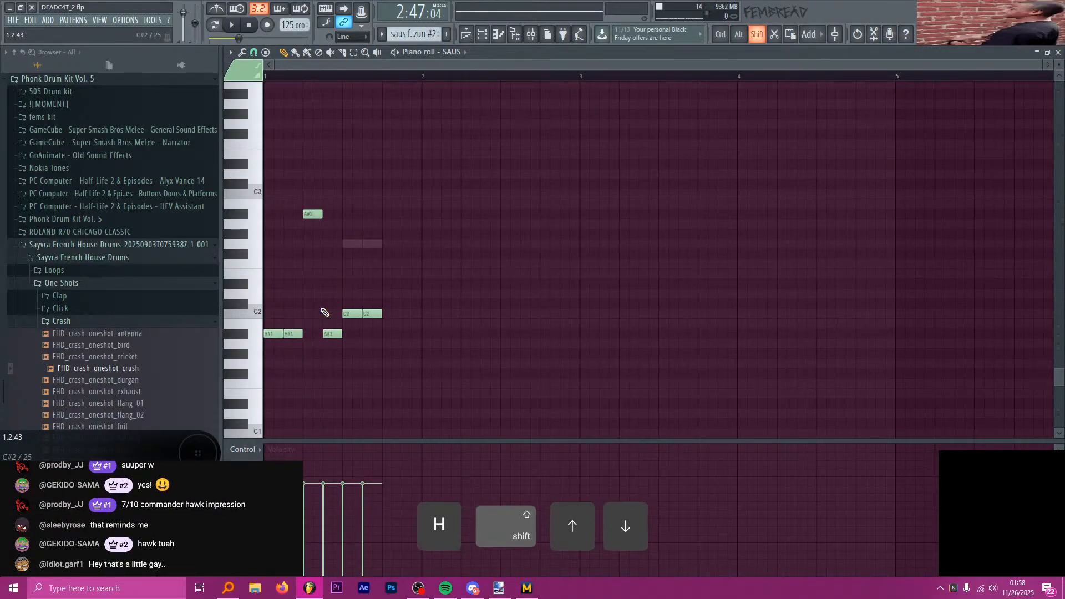
pyautogui.moveTo(394, 304); pyautogui.dragTo(346, 316)
pyautogui.hotkey('shift', 'Up')
pyautogui.hotkey('shift', 'Up')
pyautogui.hotkey('shift', 'Up')
pyautogui.hotkey('shift', 'Up')
pyautogui.hotkey('shift', 'Up')
pyautogui.hotkey('shift', 'Up')
pyautogui.hotkey('shift', 'Up')
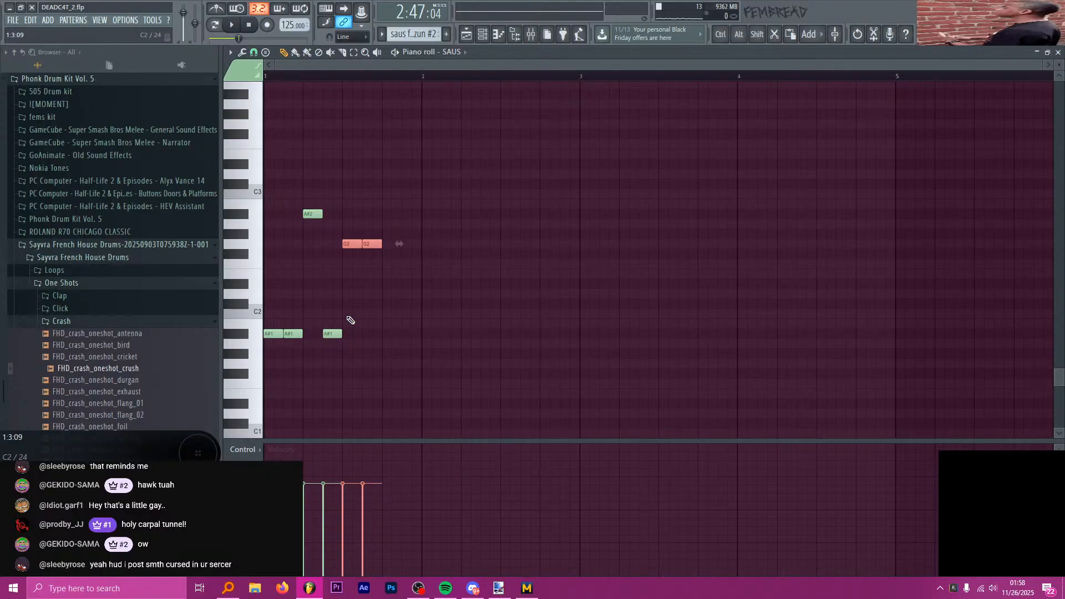
# - Audition the upper chord notes of the SAUS channel and return to the playlist
pyautogui.scroll(12, 377, 238)
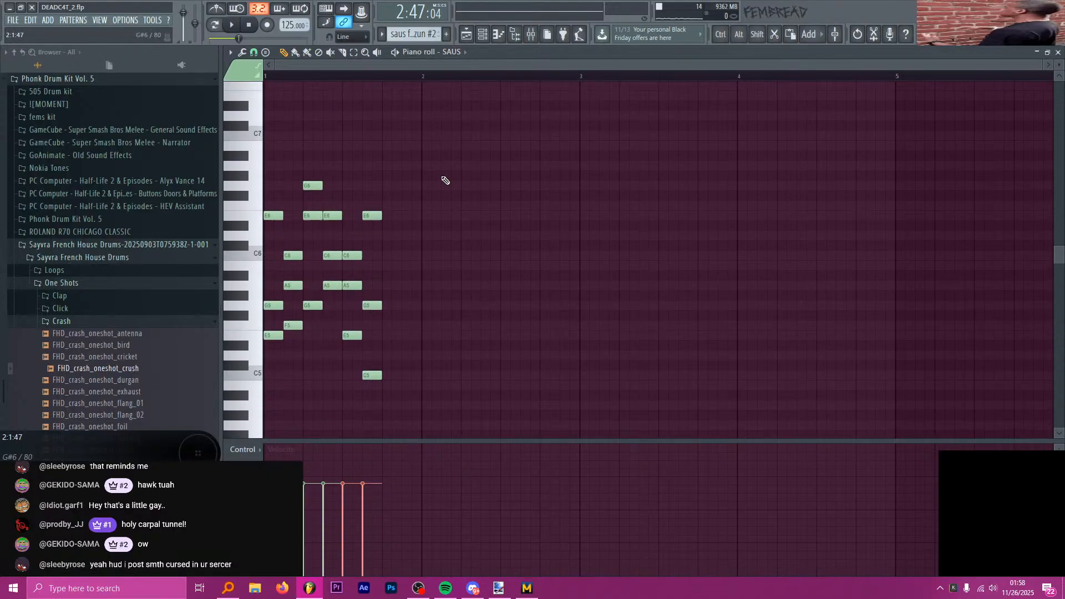
pyautogui.scroll(-7, 445, 181)
pyautogui.moveTo(270, 151); pyautogui.dragTo(370, 173)
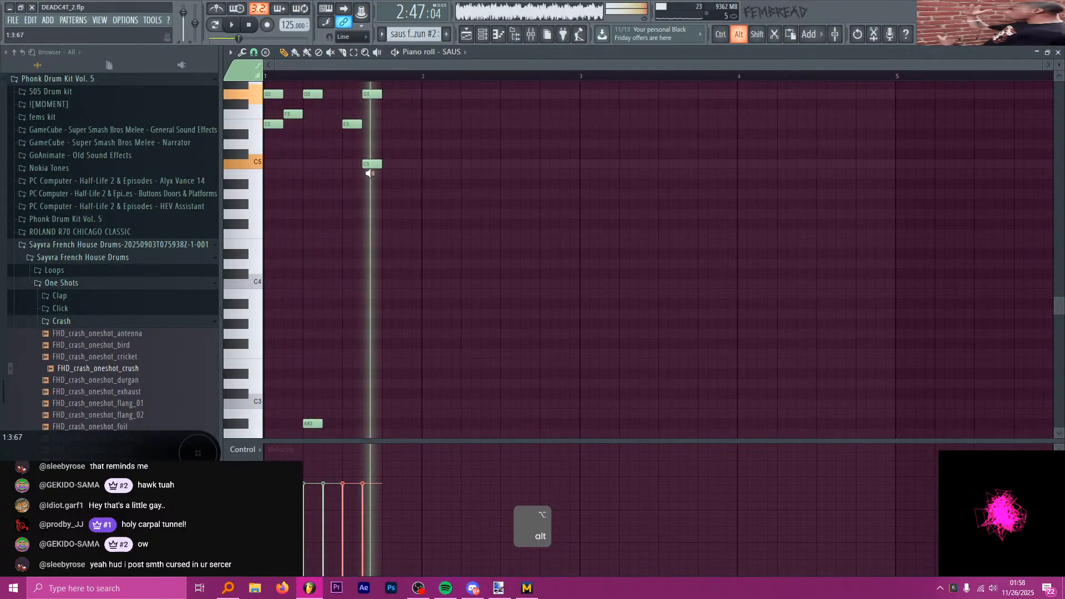
pyautogui.click(466, 35)
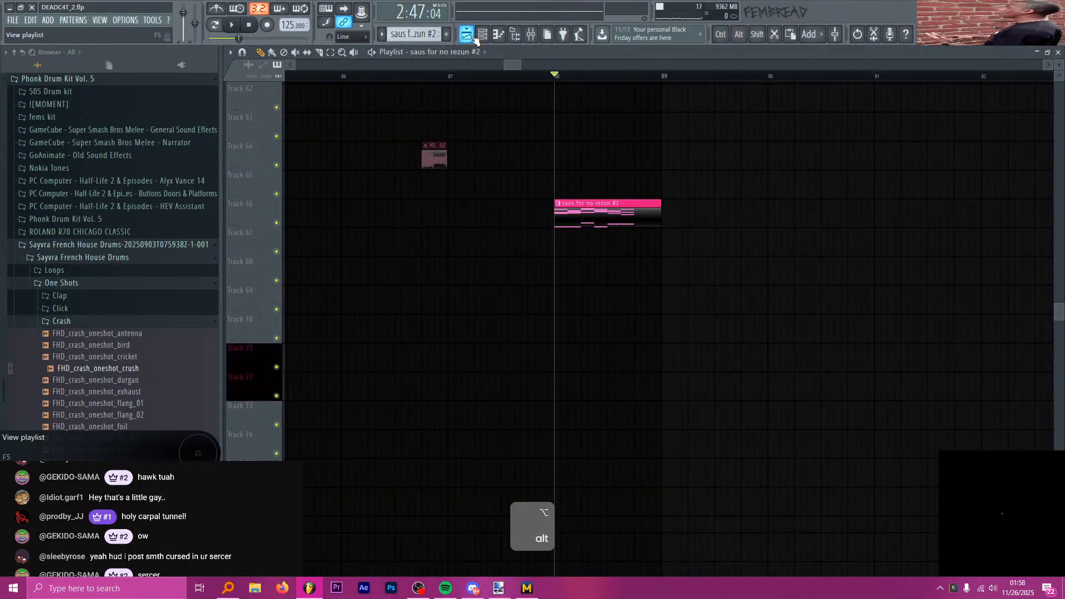
# - Play the arrangement from bar 88 and reopen the saus for no rezun #2 clip's notes
pyautogui.press('ctrl')
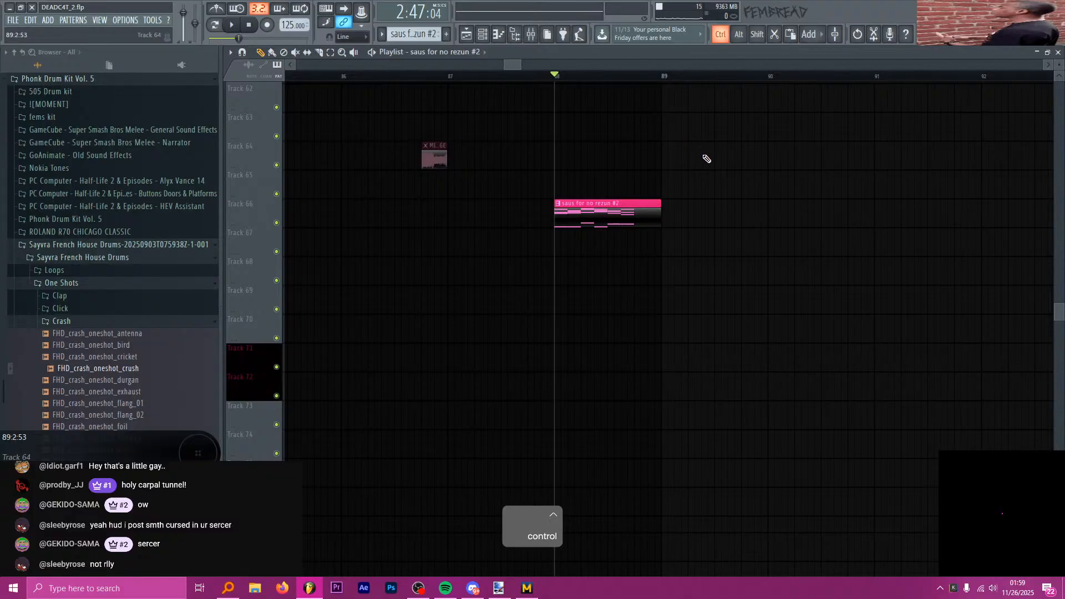
pyautogui.scroll(2, 707, 159)
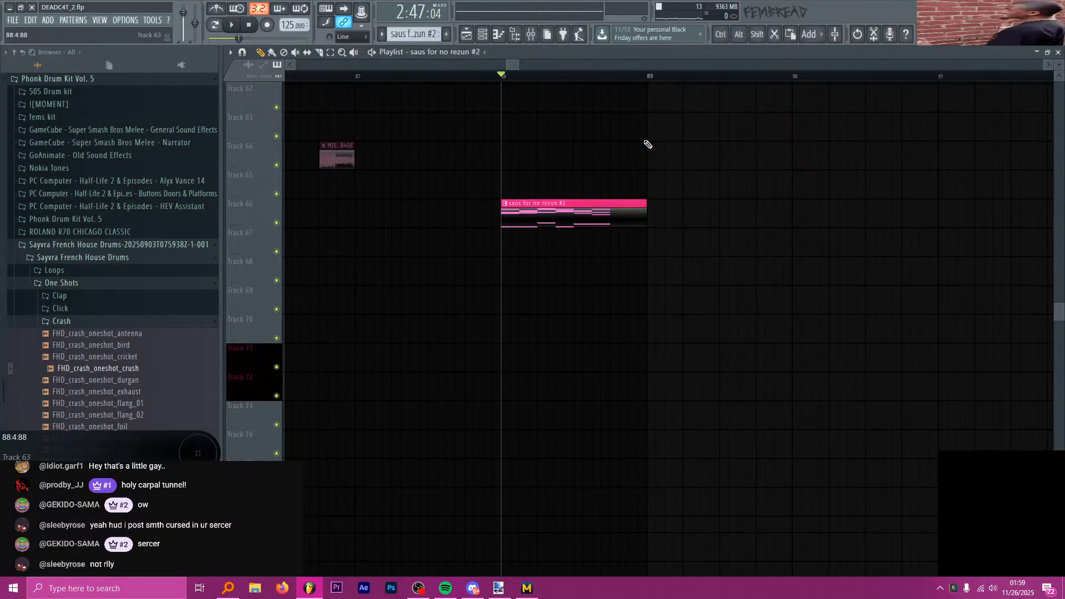
pyautogui.press('space')
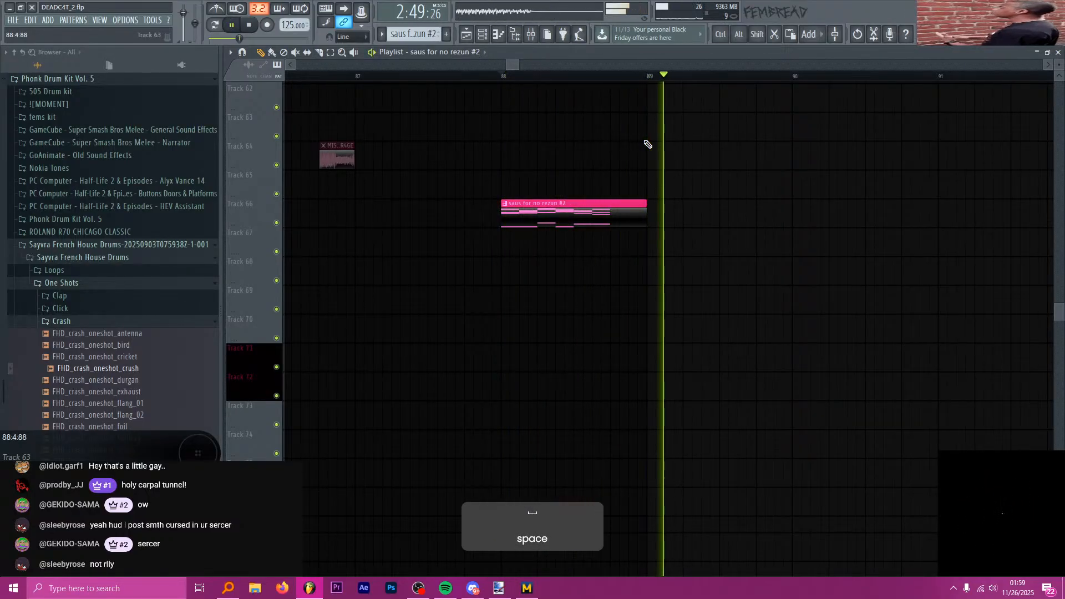
pyautogui.press('space')
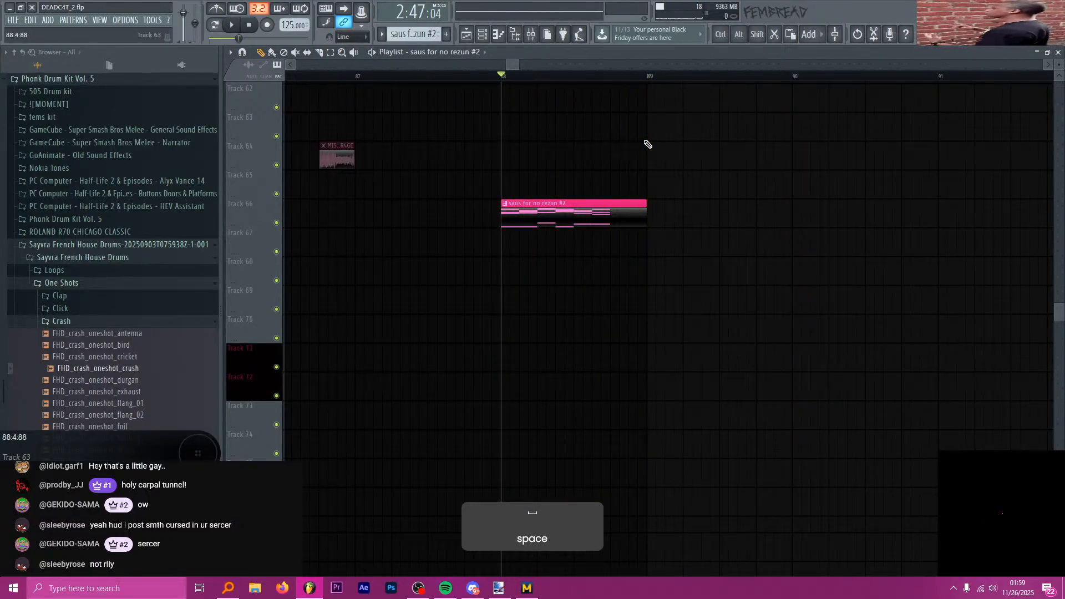
pyautogui.doubleClick(605, 206)
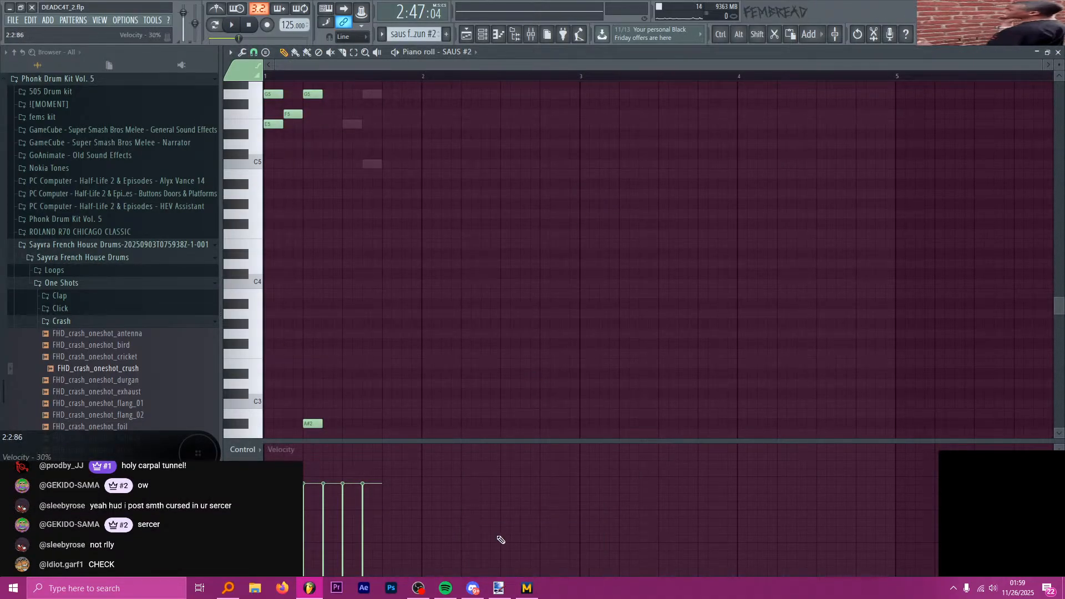
# - Switch to Discord and read through to the latest messages in the gen channel
pyautogui.click(471, 589)
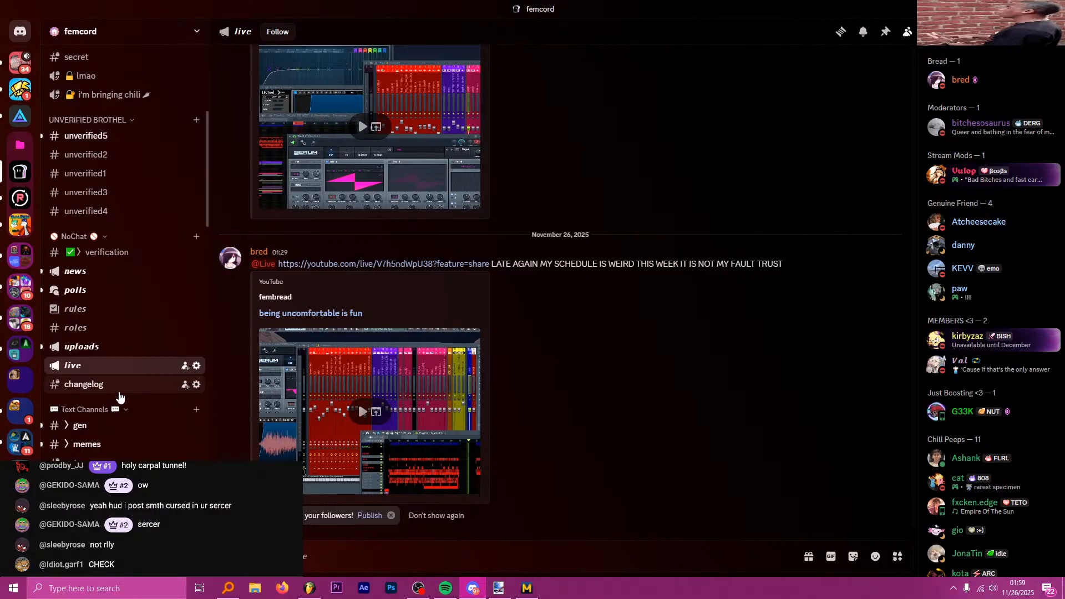
pyautogui.click(116, 431)
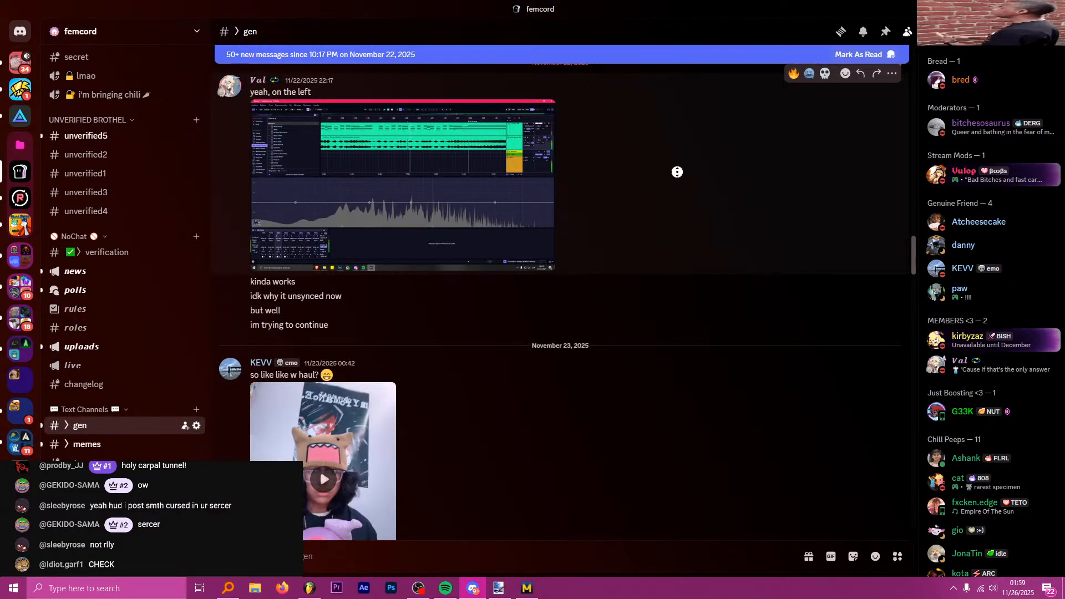
pyautogui.scroll(-20, 677, 172)
pyautogui.scroll(1, 668, 474)
pyautogui.scroll(-1, 668, 474)
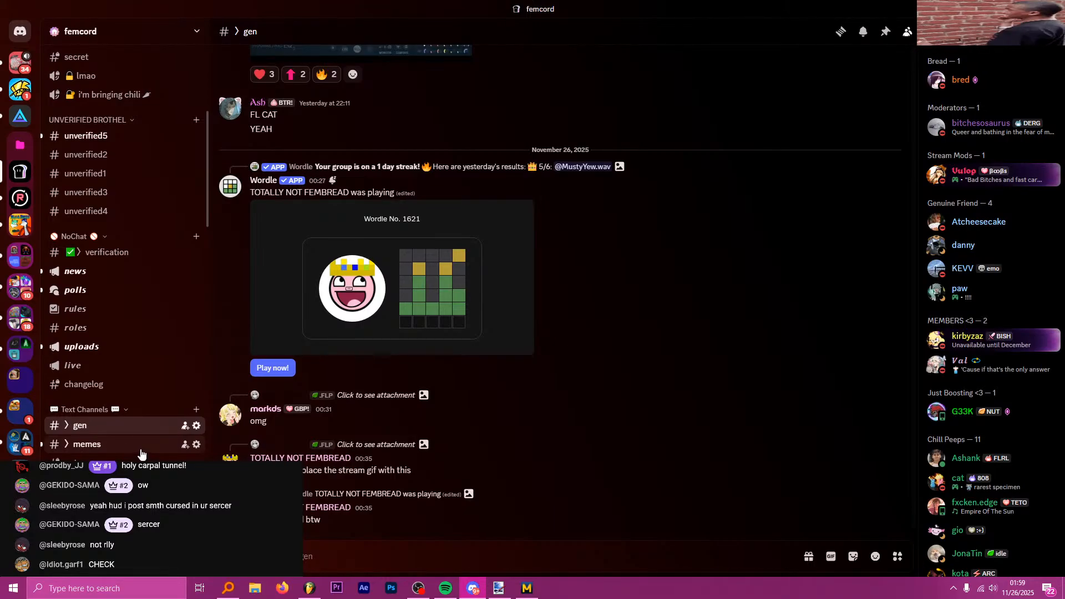
# - Return to FL Studio and compare the notes of the SAUS and SAUS #2 channels
pyautogui.click(310, 587)
pyautogui.scroll(5, 368, 316)
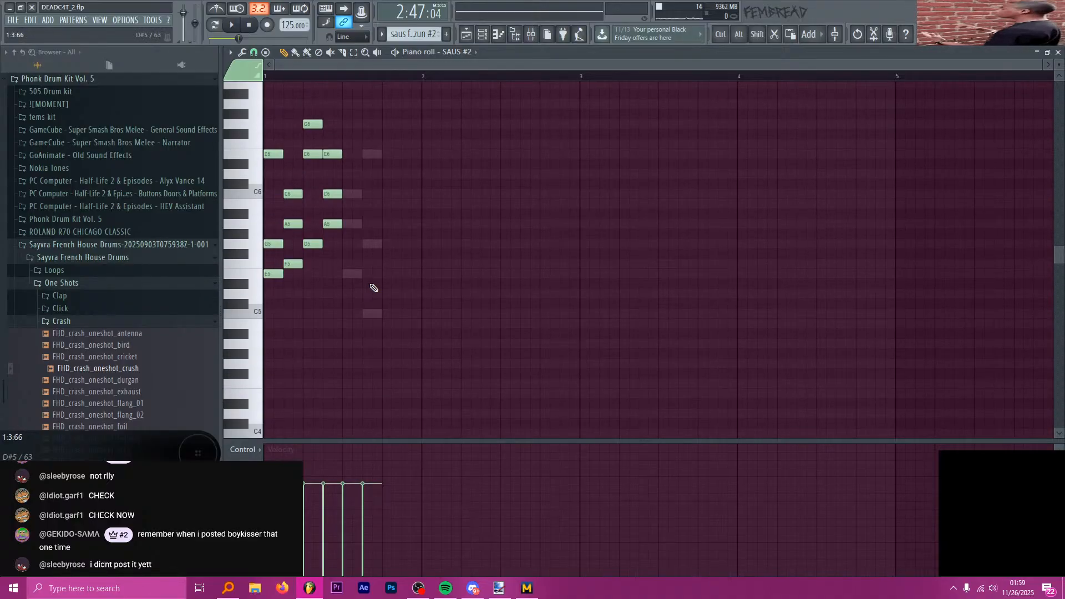
pyautogui.press('h')
pyautogui.press('h')
pyautogui.press('h')
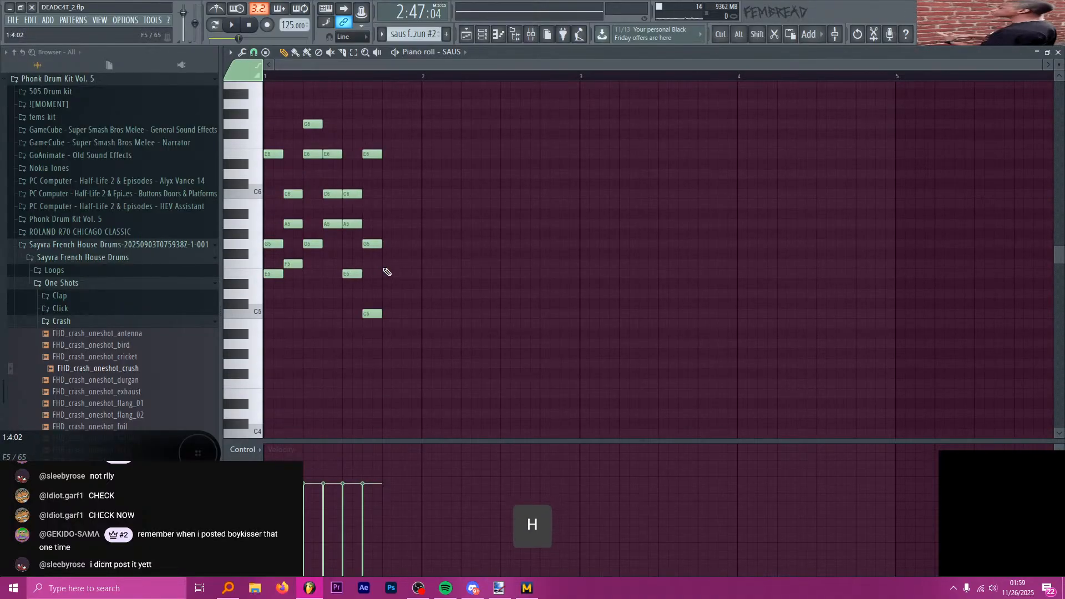
pyautogui.press('h')
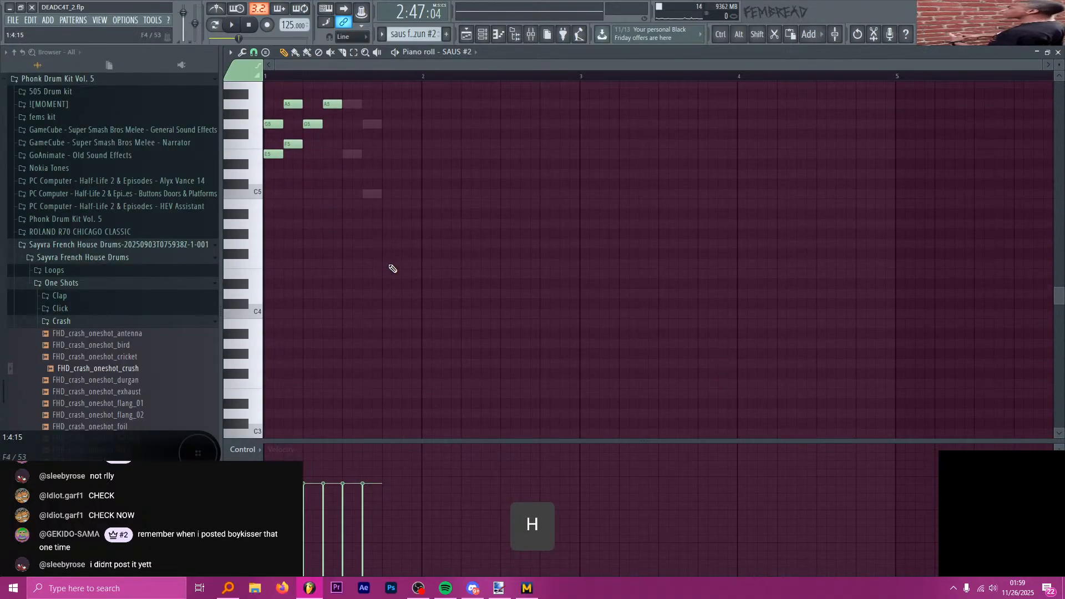
pyautogui.scroll(-5, 393, 269)
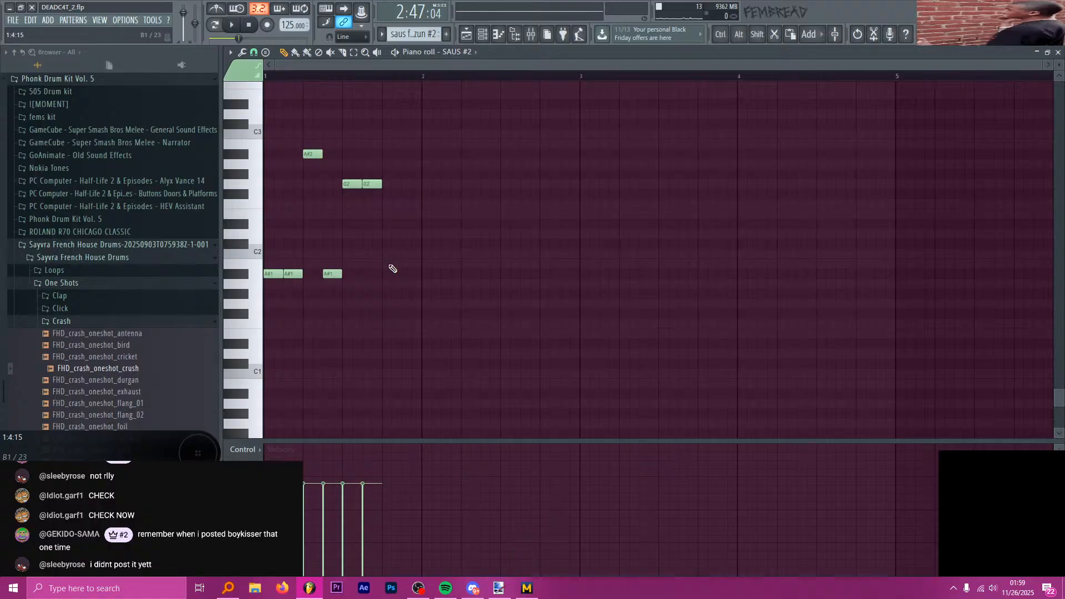
pyautogui.scroll(10, 392, 269)
pyautogui.scroll(5, 393, 268)
pyautogui.press('h')
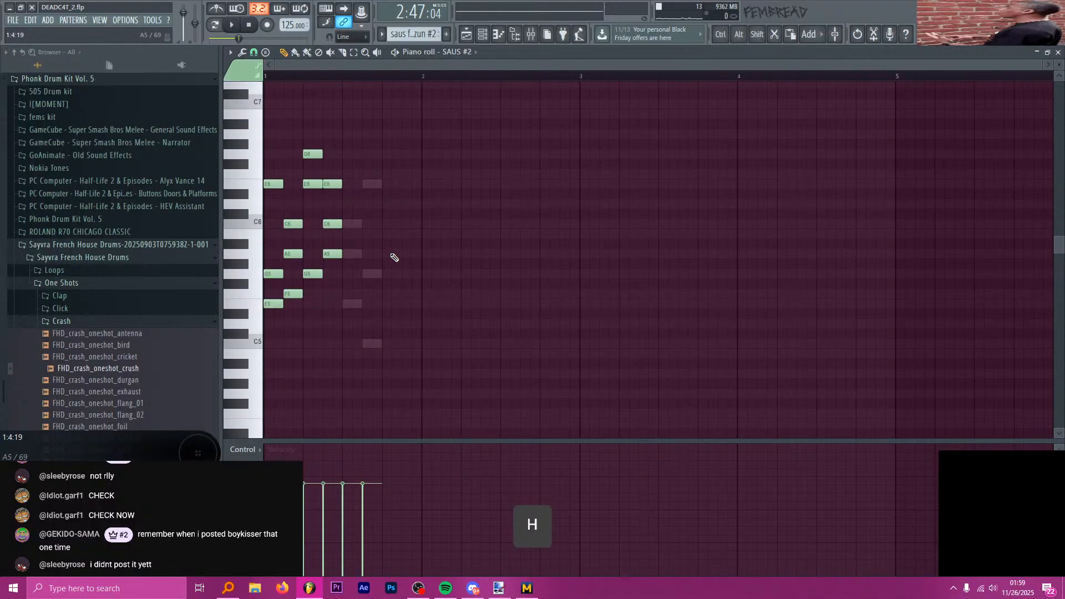
pyautogui.moveTo(425, 378); pyautogui.dragTo(351, 170)
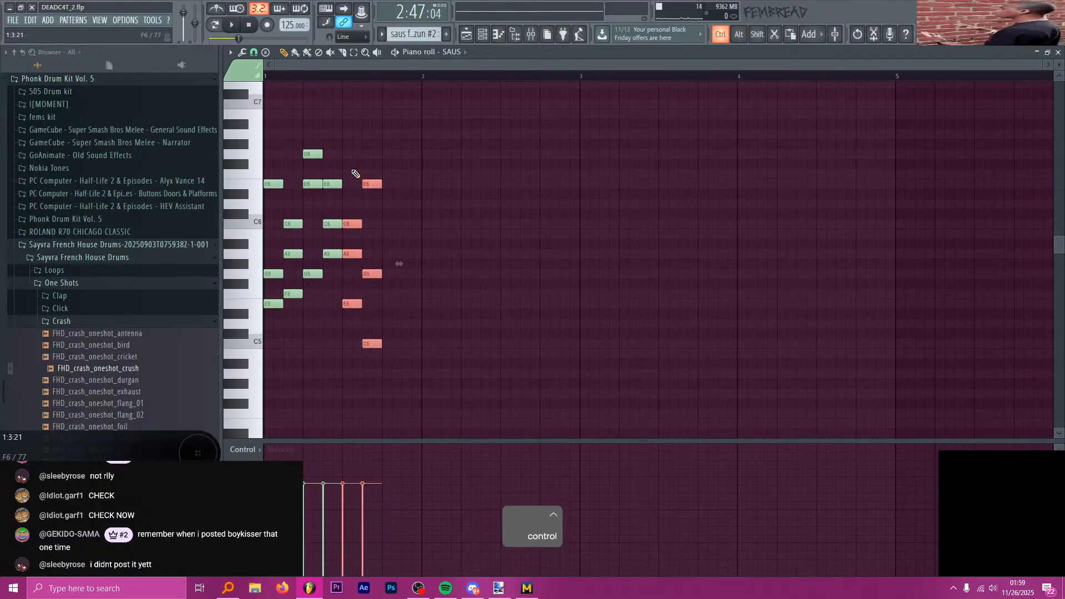
pyautogui.press('h')
pyautogui.hotkey('ctrl', 'b')
pyautogui.hotkey('ctrl', 'z')
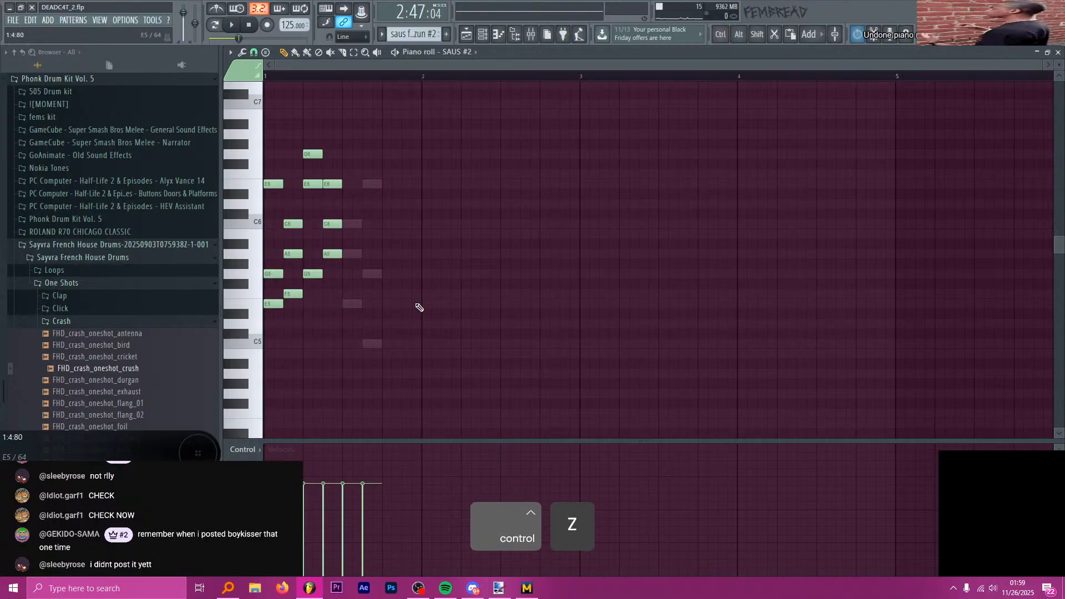
# - Copy the last two upper chords from SAUS into SAUS #2 and repeat the final chord twice to fill bar 1
pyautogui.press('h')
pyautogui.moveTo(419, 377); pyautogui.dragTo(351, 170)
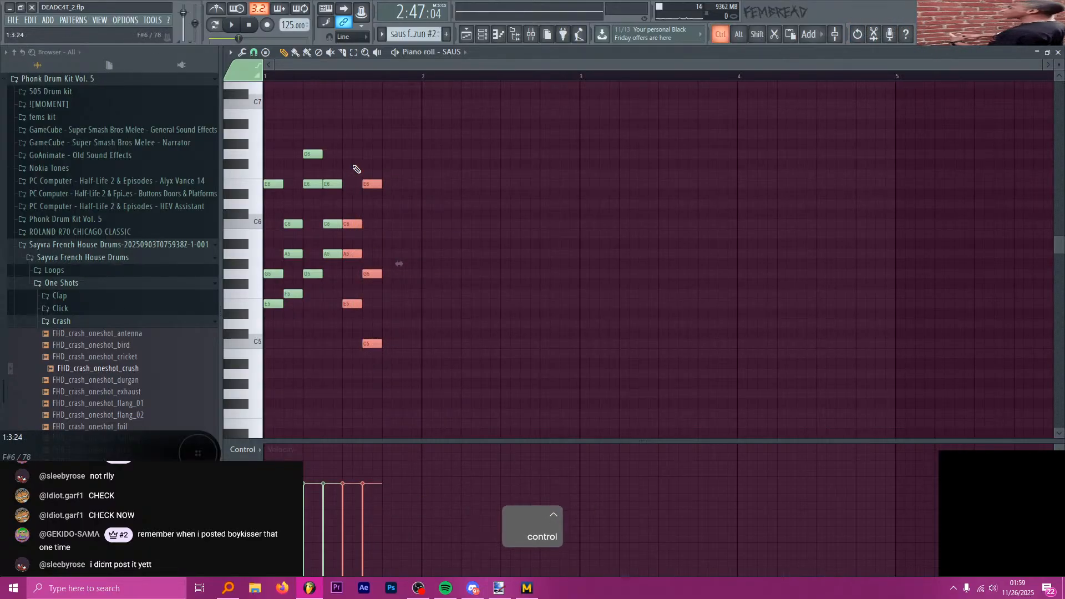
pyautogui.press('h')
pyautogui.hotkey('ctrl', 'v')
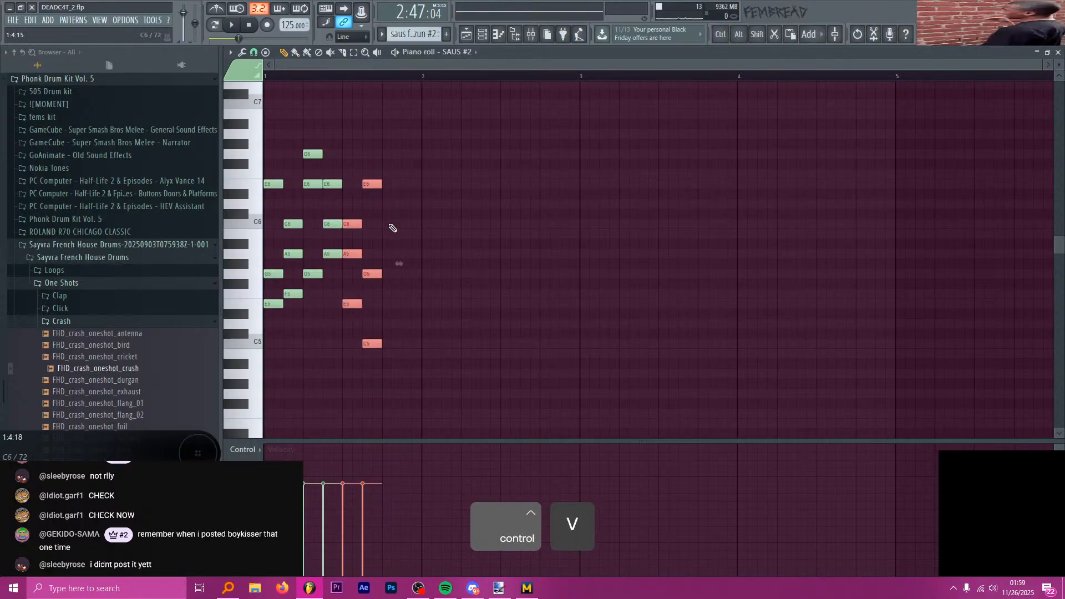
pyautogui.hotkey('ctrl', 'b')
pyautogui.hotkey('ctrl', 'b')
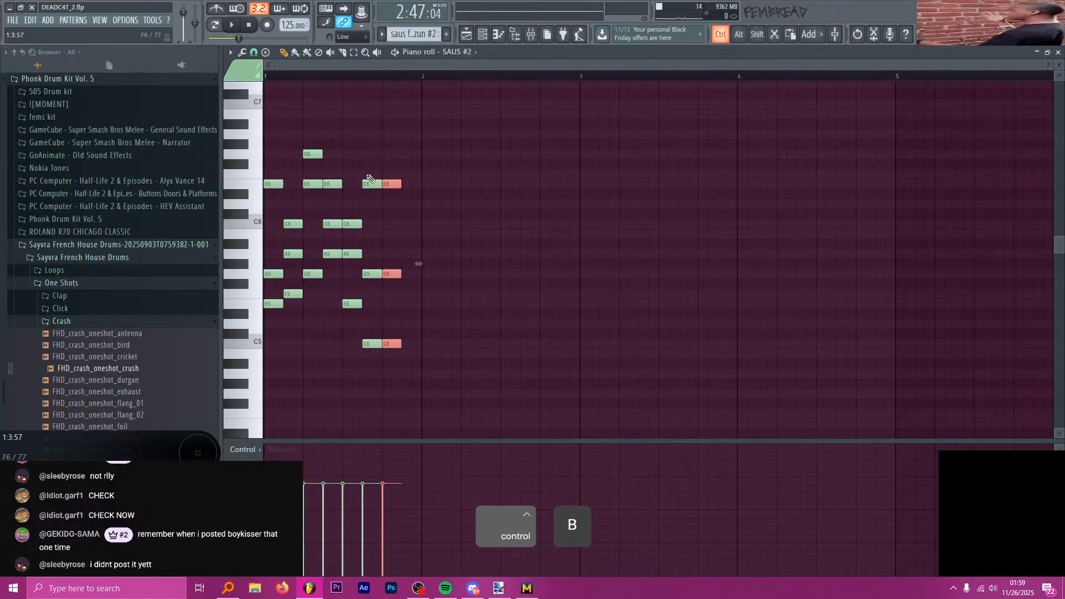
# - Repeat the final E6, G5 and C5 chord of the SAUS channel twice, up to the end of bar 1
pyautogui.scroll(-4, 446, 294)
pyautogui.scroll(3, 448, 297)
pyautogui.press('h')
pyautogui.moveTo(435, 327); pyautogui.dragTo(416, 190)
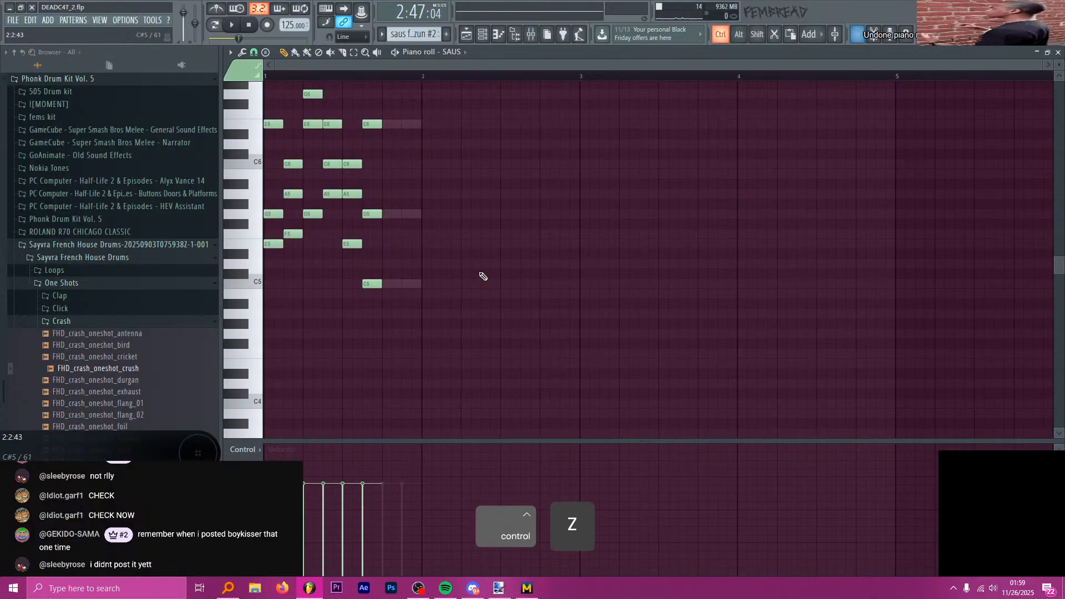
pyautogui.moveTo(456, 319); pyautogui.dragTo(372, 105)
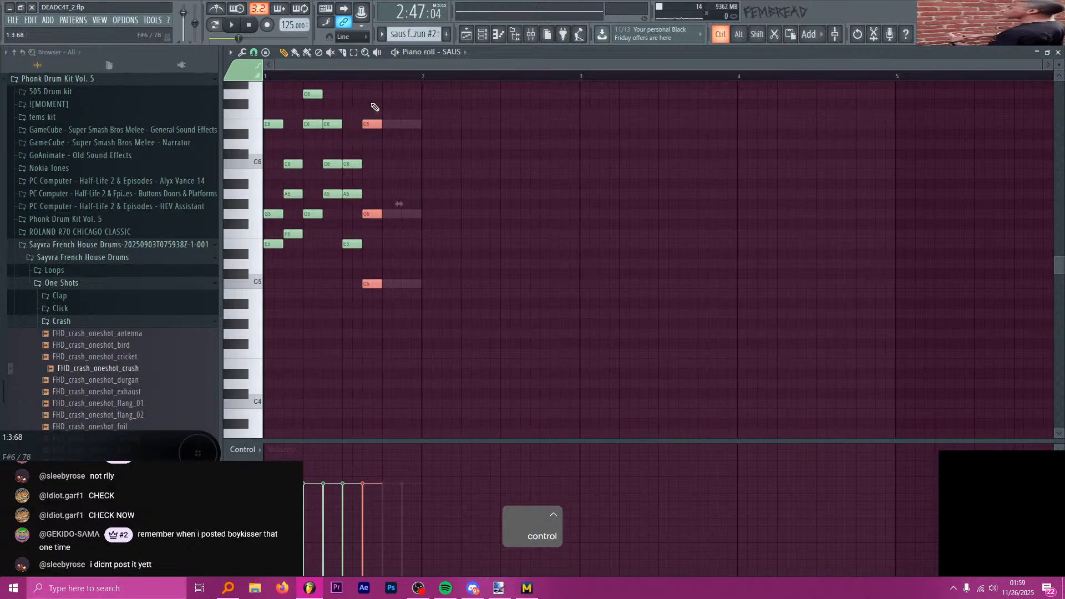
pyautogui.hotkey('ctrl', 'b')
pyautogui.hotkey('ctrl', 'b')
# - Repeat the last low bass note of the SAUS channel twice to fill the rest of bar 1
pyautogui.scroll(-4, 476, 279)
pyautogui.moveTo(408, 300); pyautogui.dragTo(366, 269)
pyautogui.hotkey('ctrl', 'b')
pyautogui.hotkey('ctrl', 'b')
# - Switch to the SAUS #2 channel and repeat its last low bass note twice to fill bar 1
pyautogui.scroll(3, 371, 257)
pyautogui.press('h')
pyautogui.scroll(-4, 421, 267)
pyautogui.moveTo(403, 359); pyautogui.dragTo(370, 302)
pyautogui.hotkey('ctrl', 'b')
pyautogui.hotkey('ctrl', 'b')
# - Return to the playlist and play the extended saus for no rezun #2 clip from bar 88
pyautogui.click(467, 35)
pyautogui.press('space')
pyautogui.scroll(3, 620, 177)
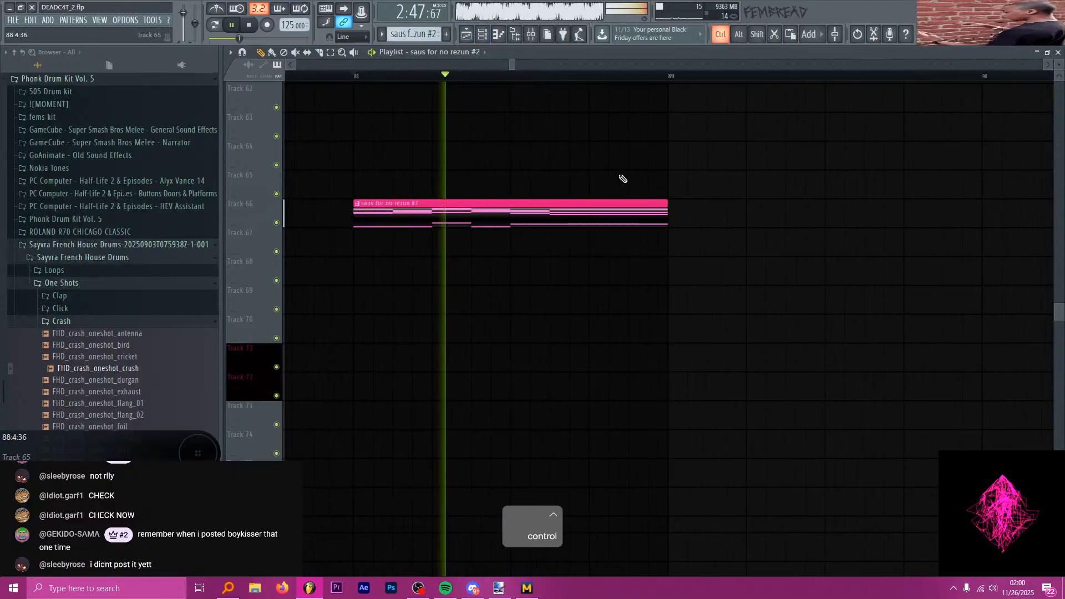
pyautogui.press('space')
pyautogui.scroll(5, 632, 194)
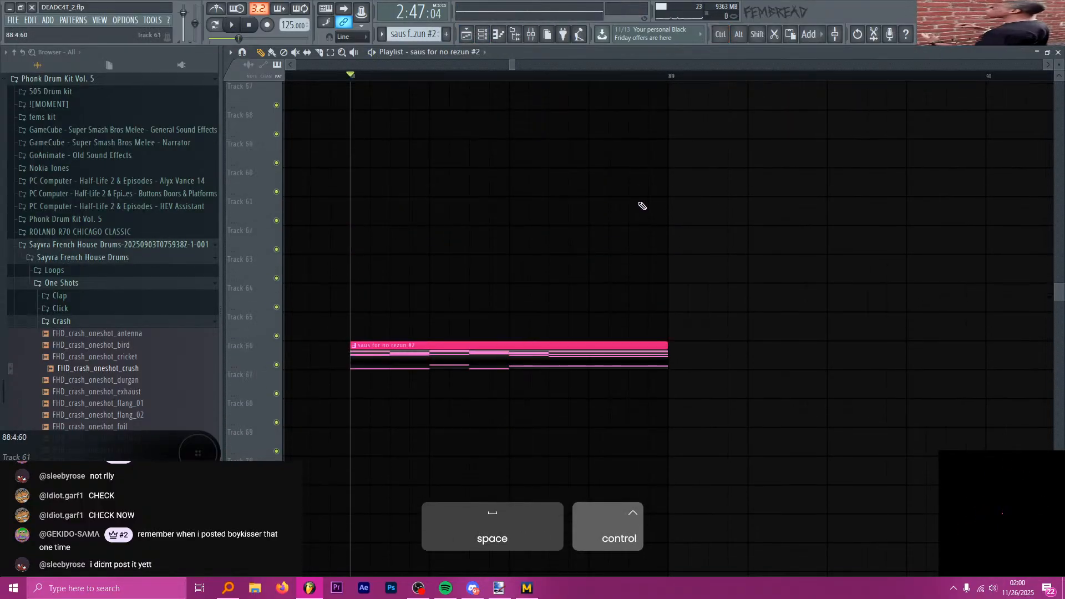
pyautogui.scroll(-3, 571, 256)
pyautogui.scroll(15, 620, 276)
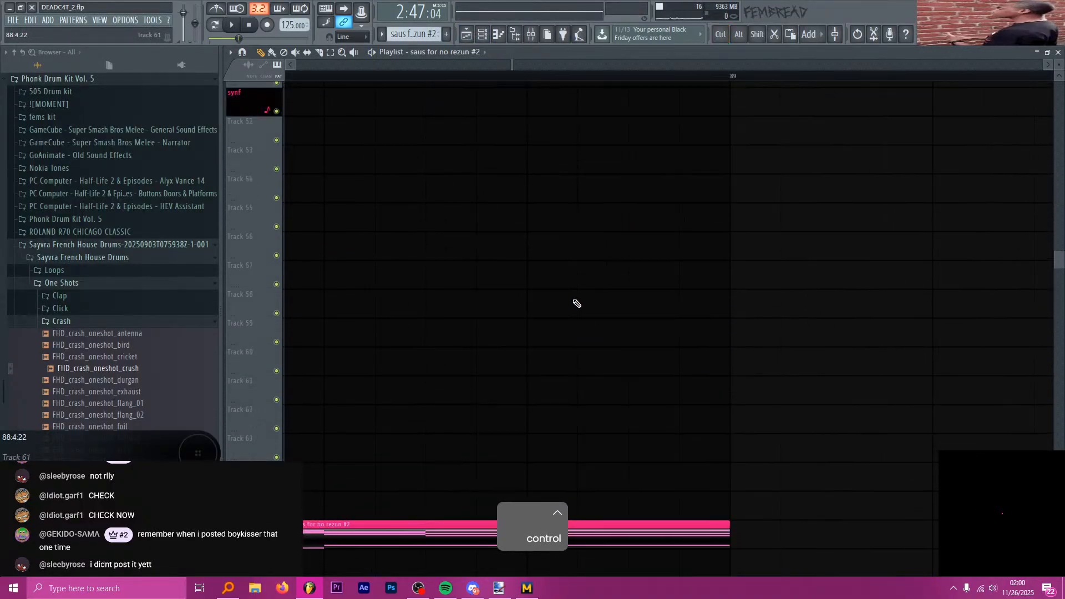
pyautogui.scroll(-5, 569, 318)
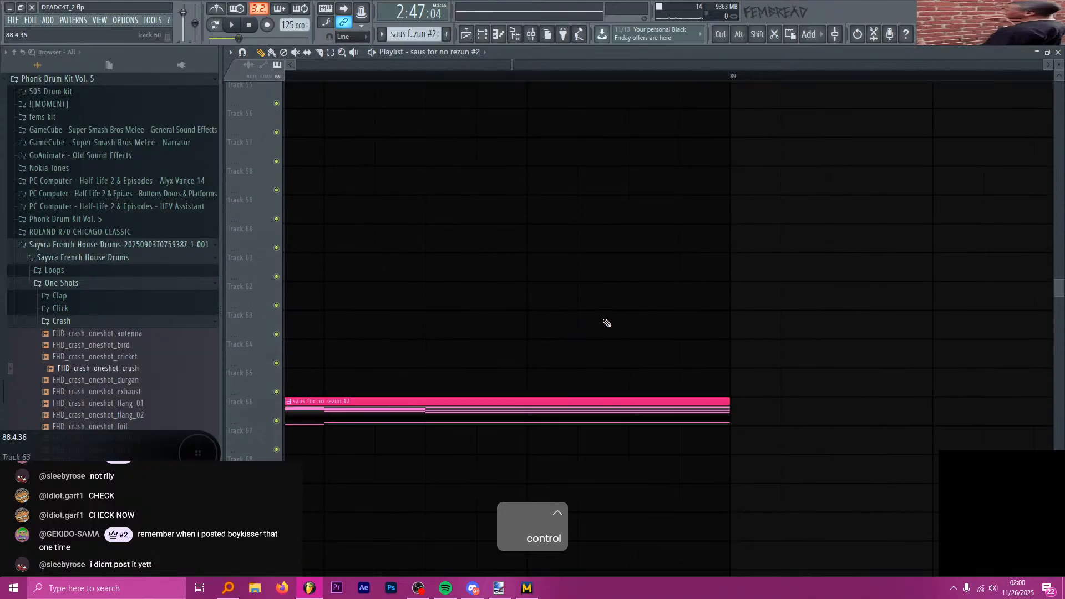
# - Slice the "saus for no rezun #2" clip on Track 66 at 88:3:00, 88:3:48, 88:4:00 and 88:4:48
pyautogui.keyDown('ctrl'); pyautogui.scroll(-1, 610, 355); pyautogui.keyUp('ctrl')
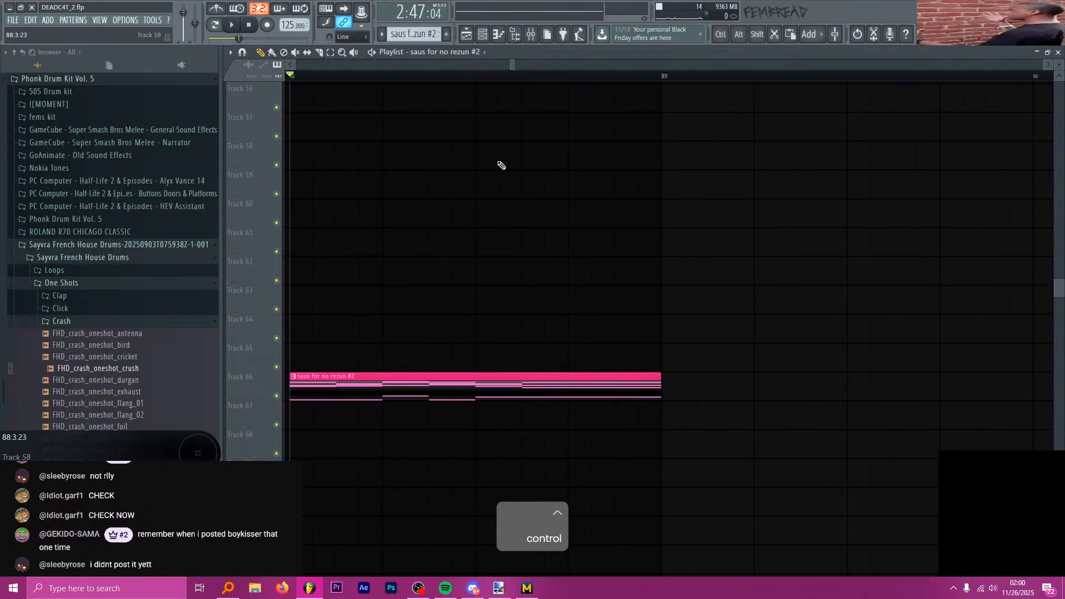
pyautogui.keyDown('ctrl'); pyautogui.scroll(2, 499, 397); pyautogui.keyUp('ctrl')
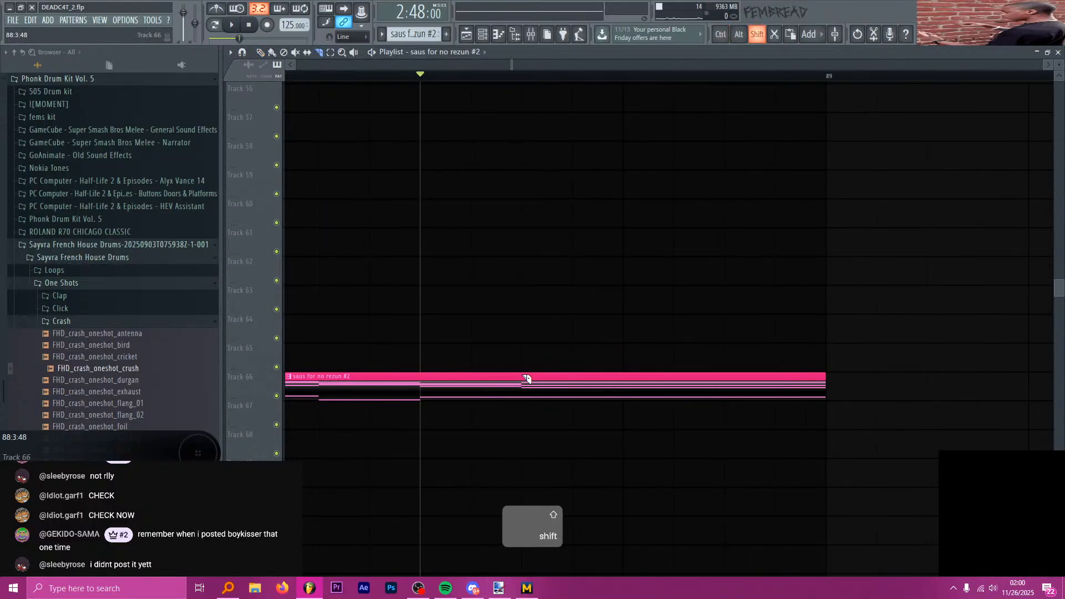
pyautogui.press('p')
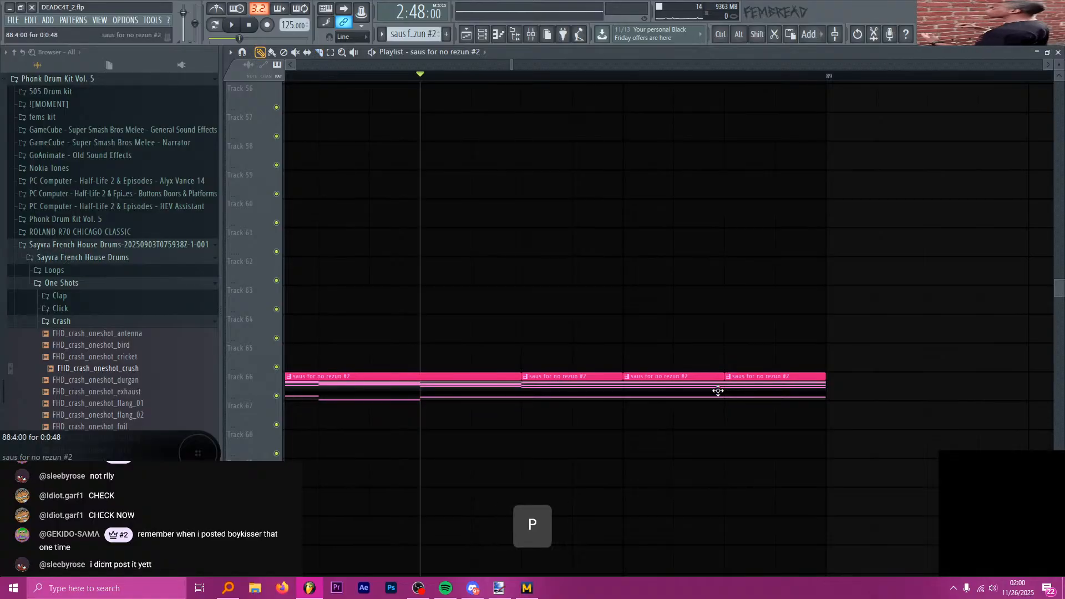
pyautogui.keyDown('shift'); pyautogui.click(436, 385); pyautogui.keyUp('shift')
pyautogui.press('p')
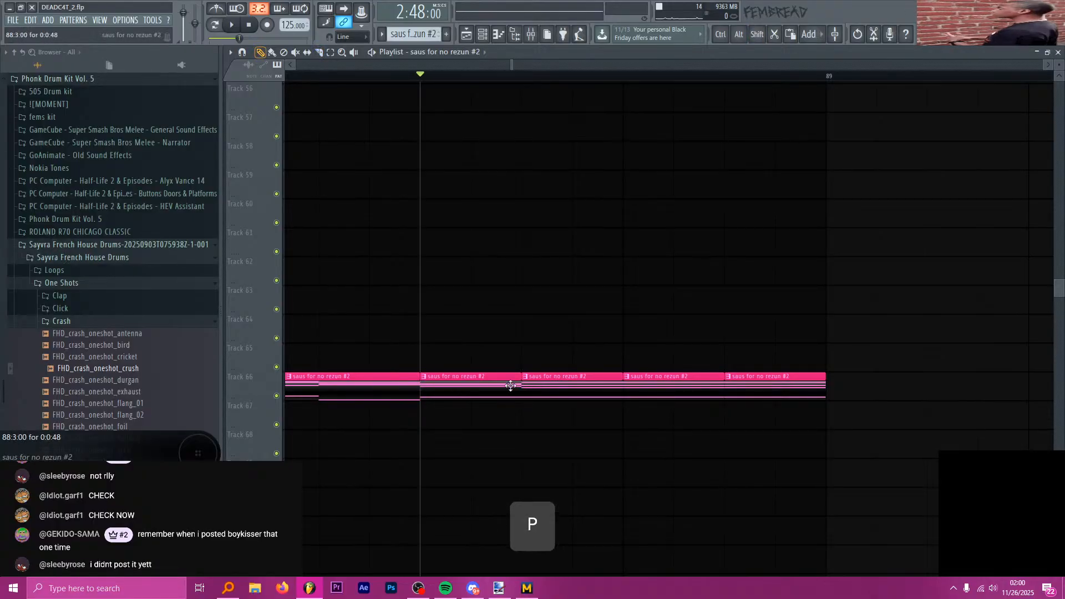
# - Shorten the four slices from 88:3:00 on Track 66 together, leaving a short gap after each, and play them back
pyautogui.moveTo(854, 445)
pyautogui.keyDown('ctrl'); pyautogui.mouseDown()
pyautogui.moveTo(545, 364)
pyautogui.moveTo(486, 373)
pyautogui.mouseUp(); pyautogui.keyUp('ctrl')
pyautogui.keyDown('ctrl'); pyautogui.scroll(-2, 478, 377); pyautogui.keyUp('ctrl')
pyautogui.keyDown('ctrl'); pyautogui.scroll(2, 499, 389); pyautogui.keyUp('ctrl')
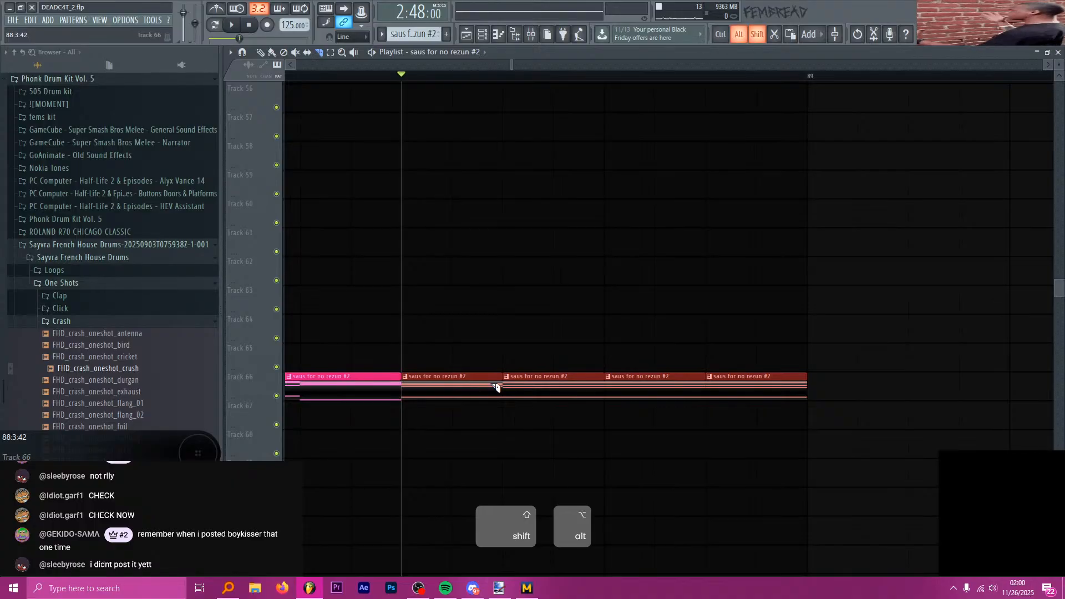
pyautogui.press('p')
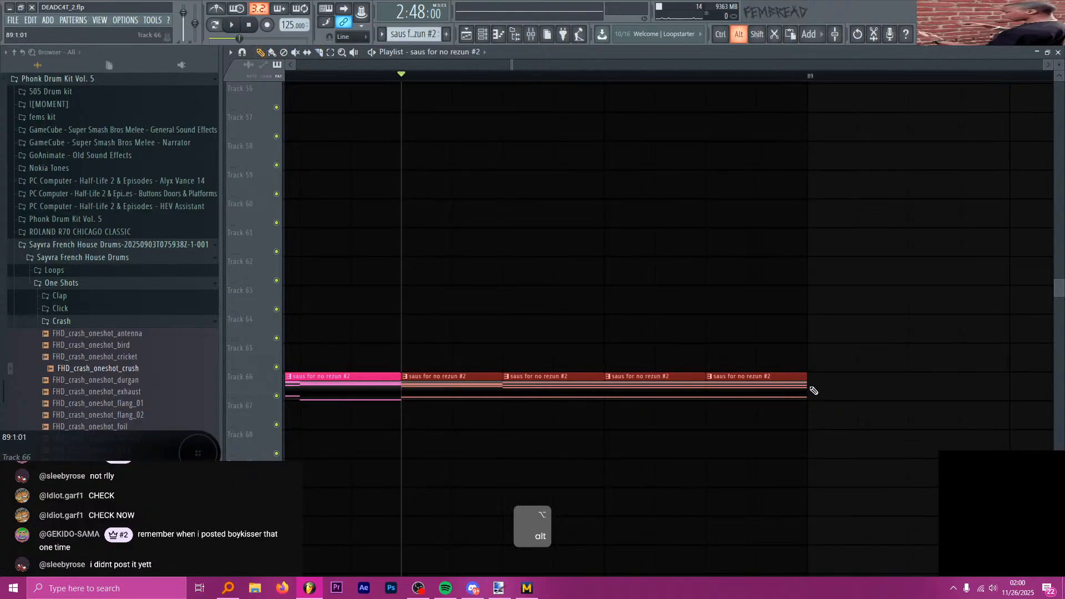
pyautogui.moveTo(807, 391); pyautogui.dragTo(789, 392)
pyautogui.press('space')
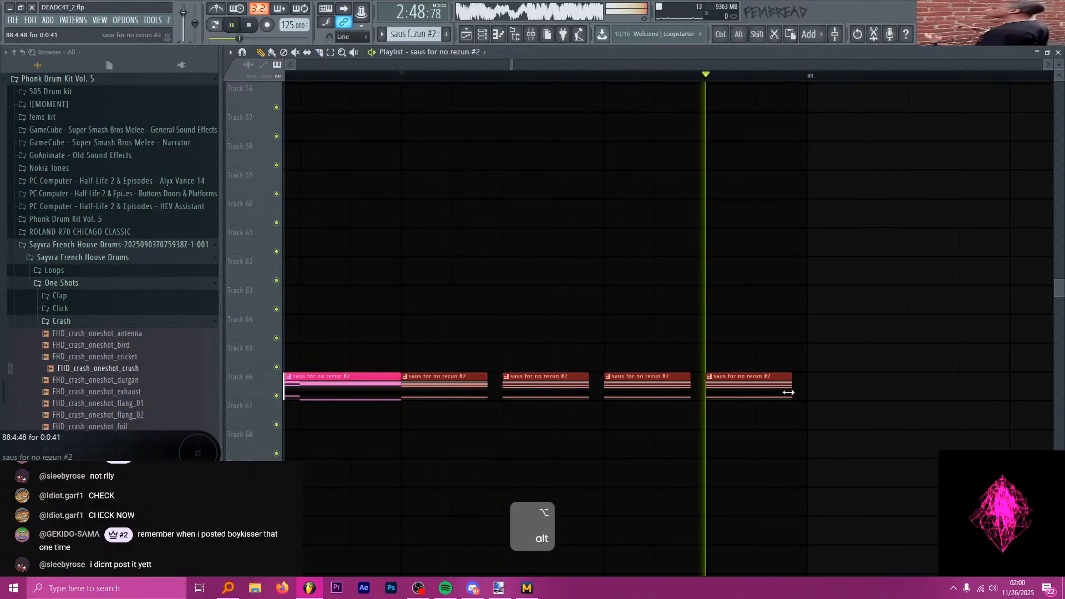
pyautogui.press('space')
pyautogui.press('space')
pyautogui.press('space')
# - Slice the "sawbass? #2" clip on Track 38 at 88:3:00, 88:3:48, 88:4:00 and 88:4:48, and save the project
pyautogui.scroll(1, 743, 339)
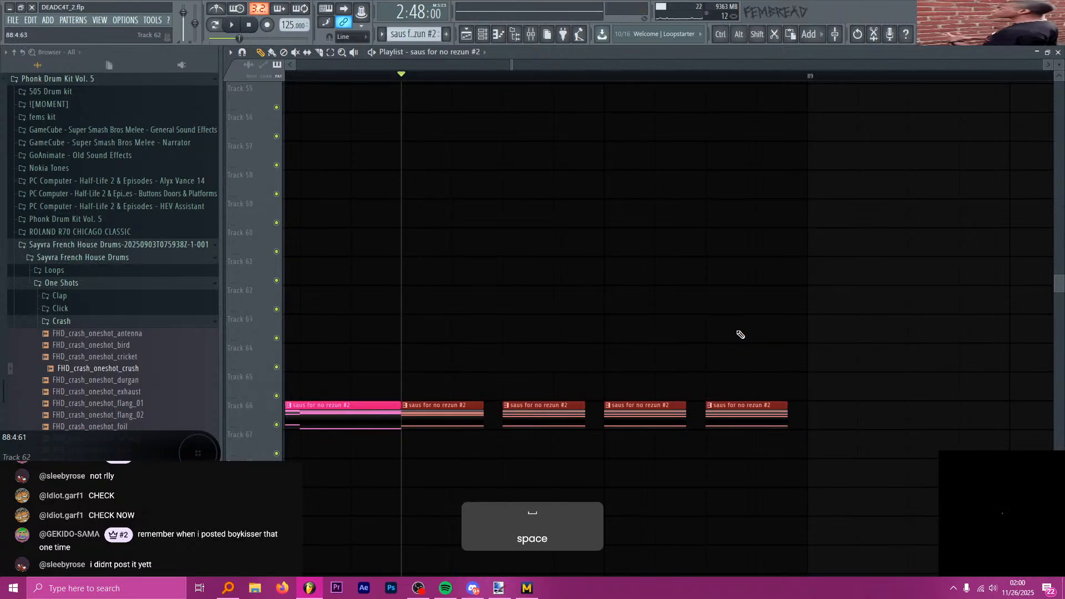
pyautogui.scroll(8, 666, 289)
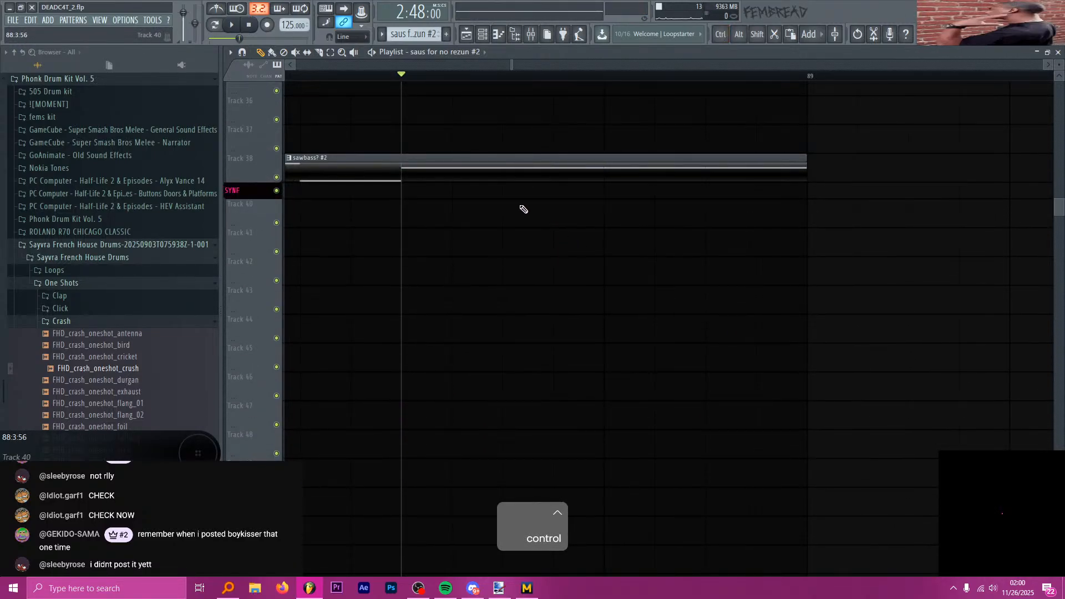
pyautogui.hotkey('ctrl', 'shift', 'c')
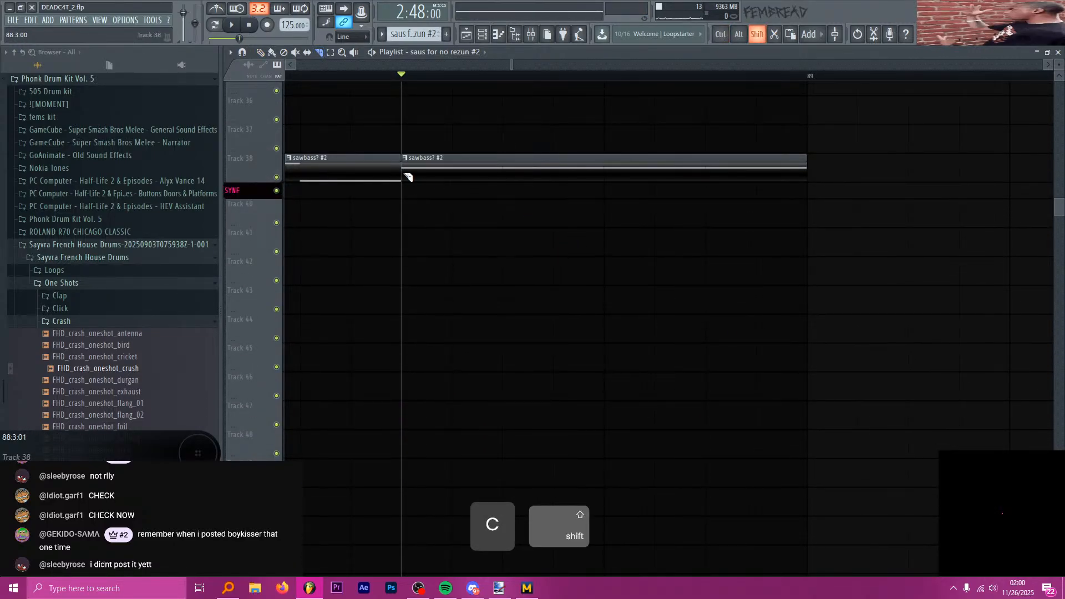
pyautogui.keyDown('shift'); pyautogui.click(511, 168); pyautogui.keyUp('shift')
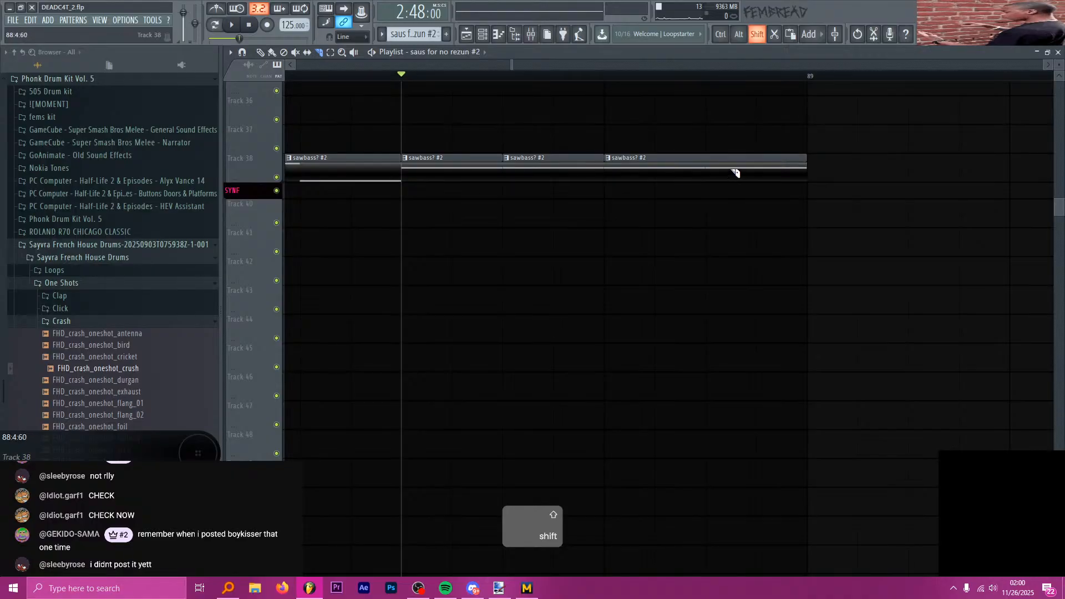
pyautogui.keyDown('shift'); pyautogui.click(709, 172); pyautogui.keyUp('shift')
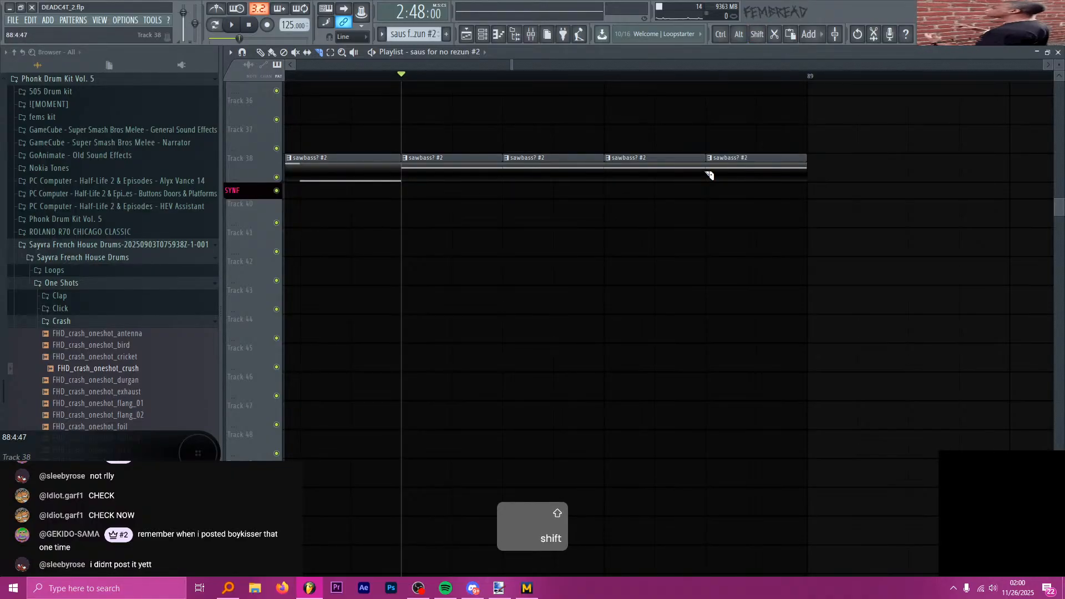
pyautogui.press('p')
pyautogui.hotkey('ctrl', 's')
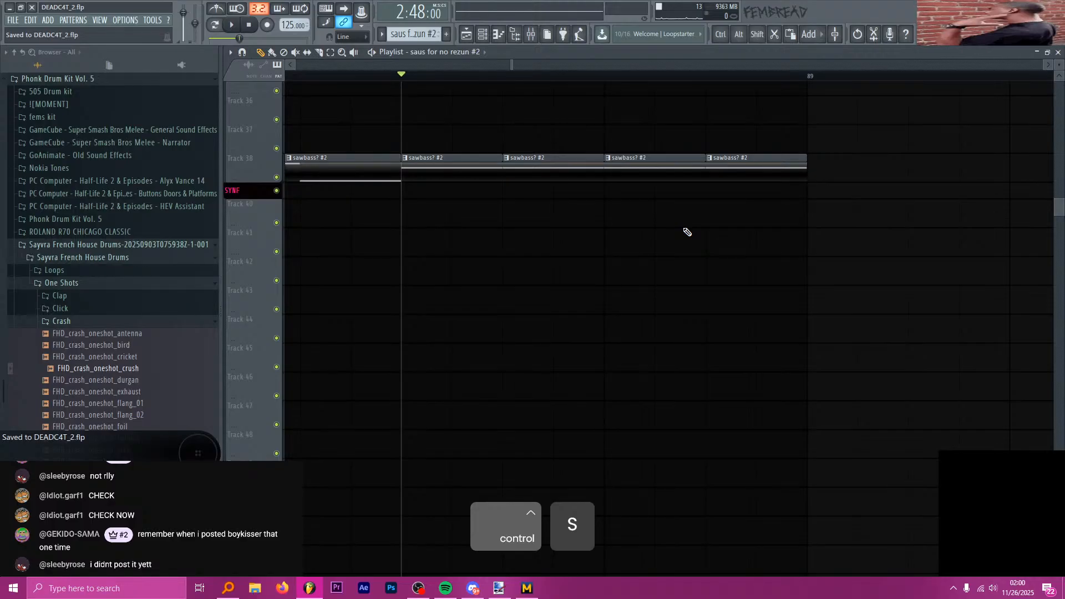
pyautogui.press('p')
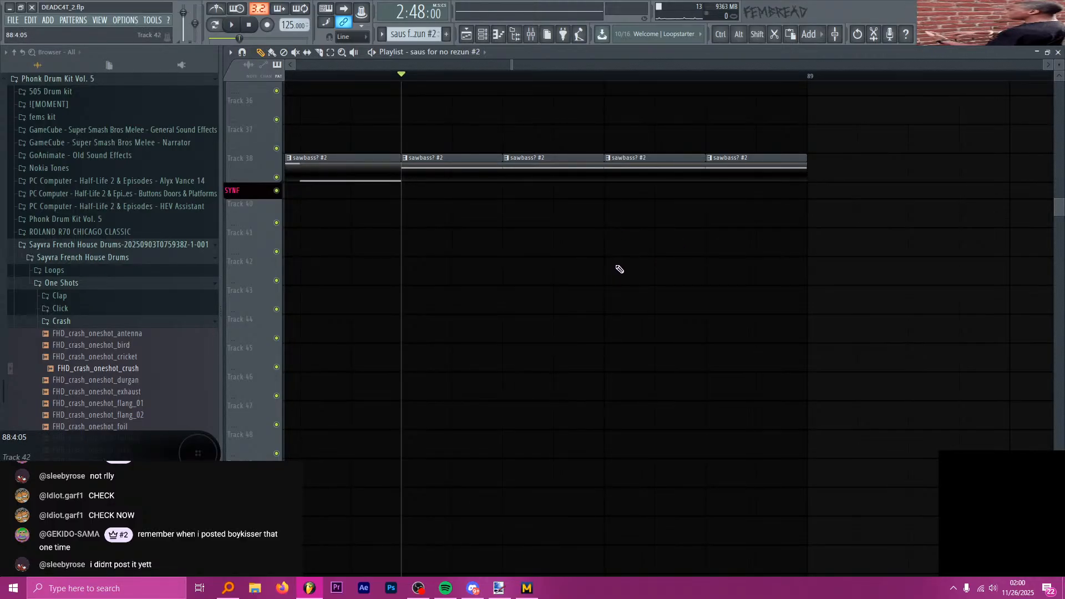
# - Shorten the four "sawbass? #2" slices from 88:3:00 together to about 0:0:39 each, matching the Track 66 slice ends
pyautogui.scroll(-5, 620, 269)
pyautogui.scroll(-3, 1020, 191)
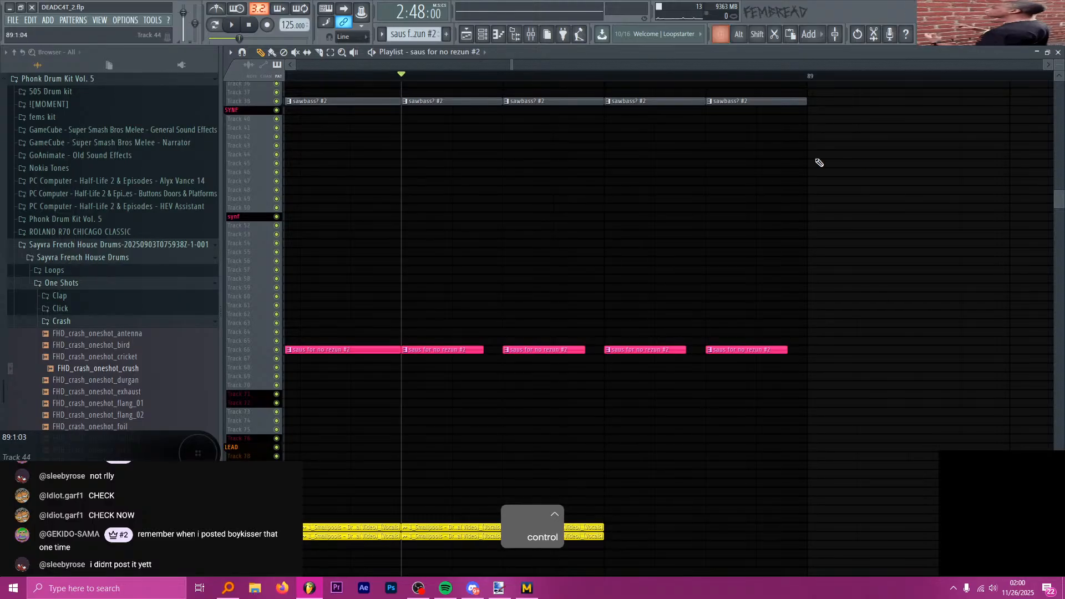
pyautogui.scroll(2, 451, 157)
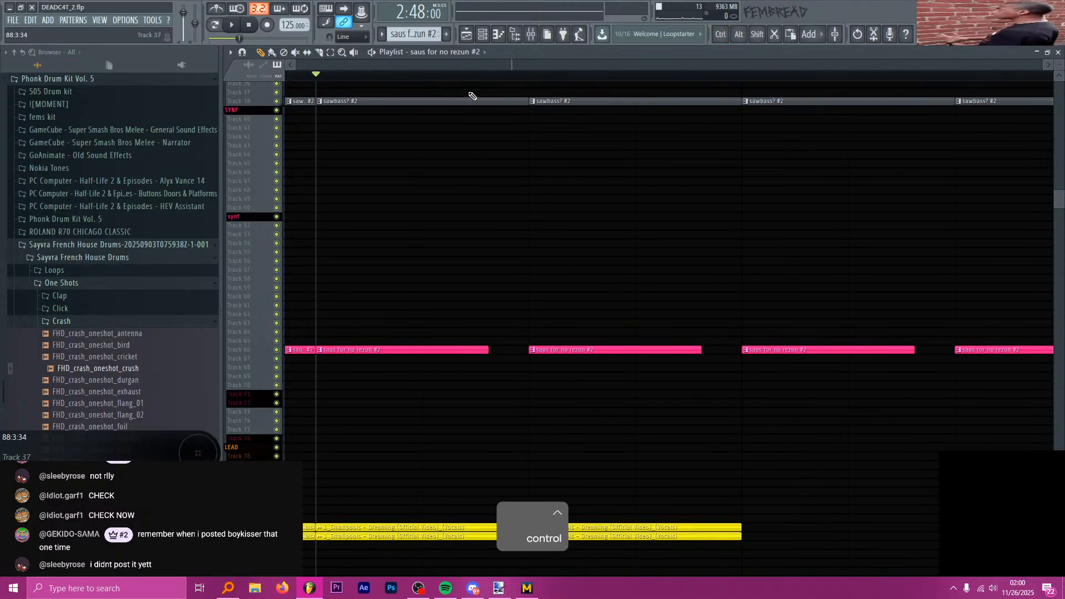
pyautogui.moveTo(468, 78); pyautogui.dragTo(493, 81)
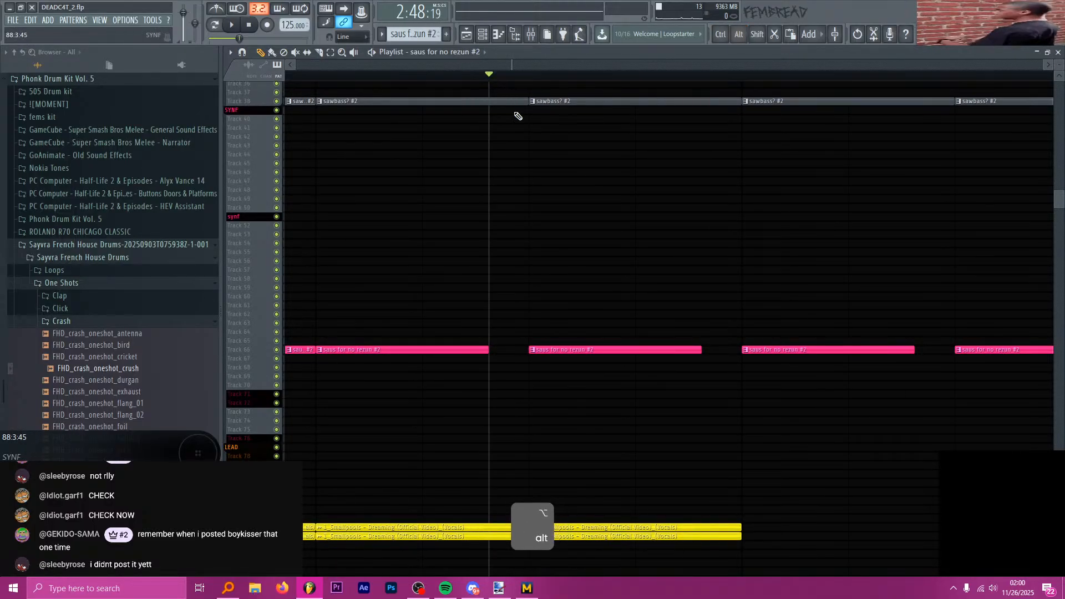
pyautogui.keyDown('ctrl'); pyautogui.click(516, 102); pyautogui.keyUp('ctrl')
pyautogui.scroll(-2, 525, 139)
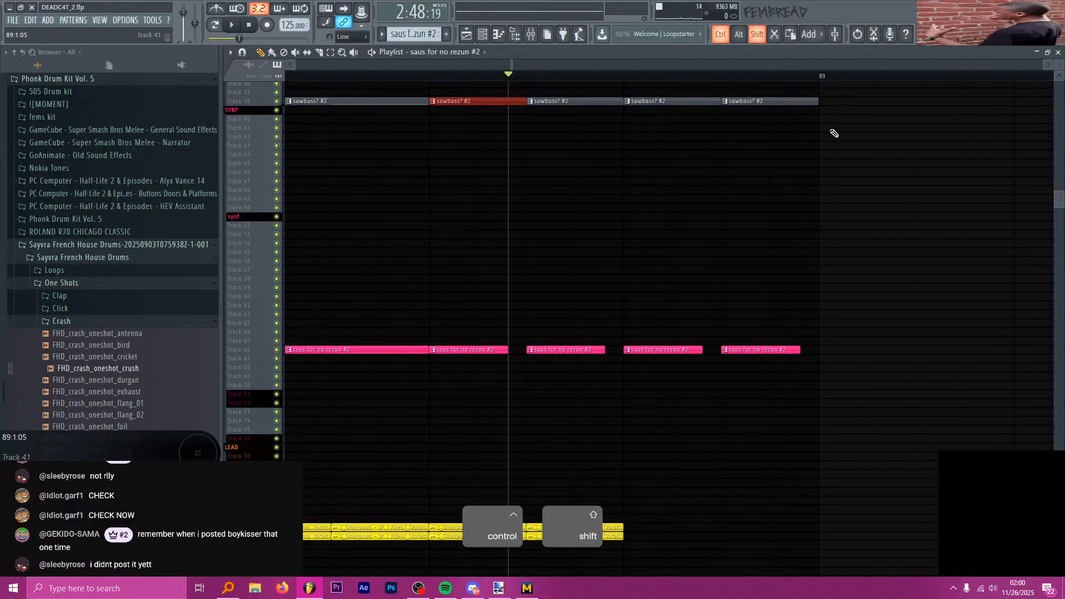
pyautogui.moveTo(835, 136); pyautogui.dragTo(527, 100)
pyautogui.scroll(2, 527, 109)
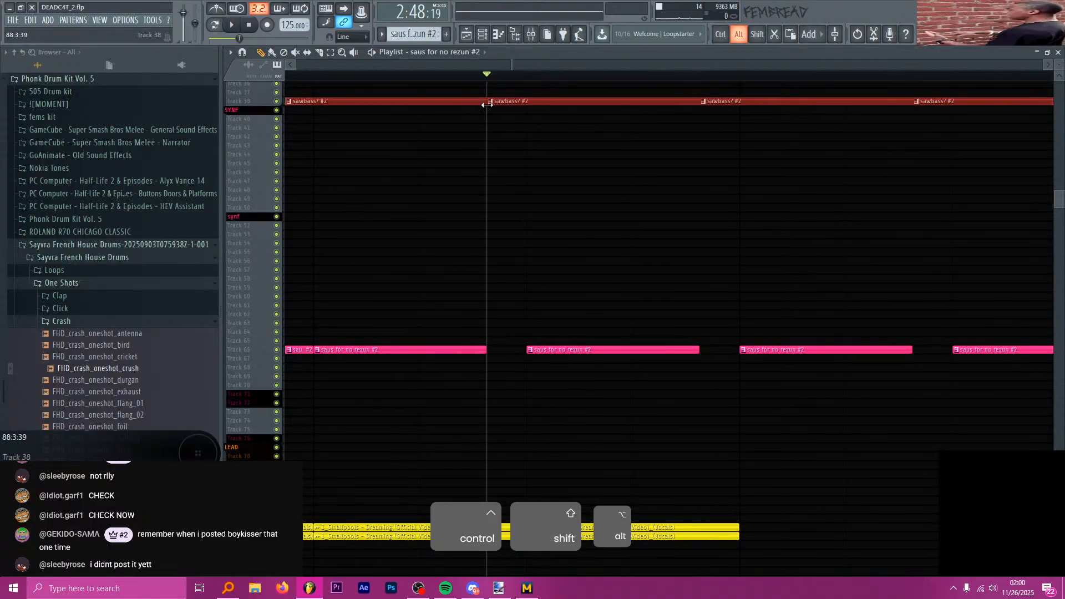
pyautogui.hotkey('ctrl', 'z')
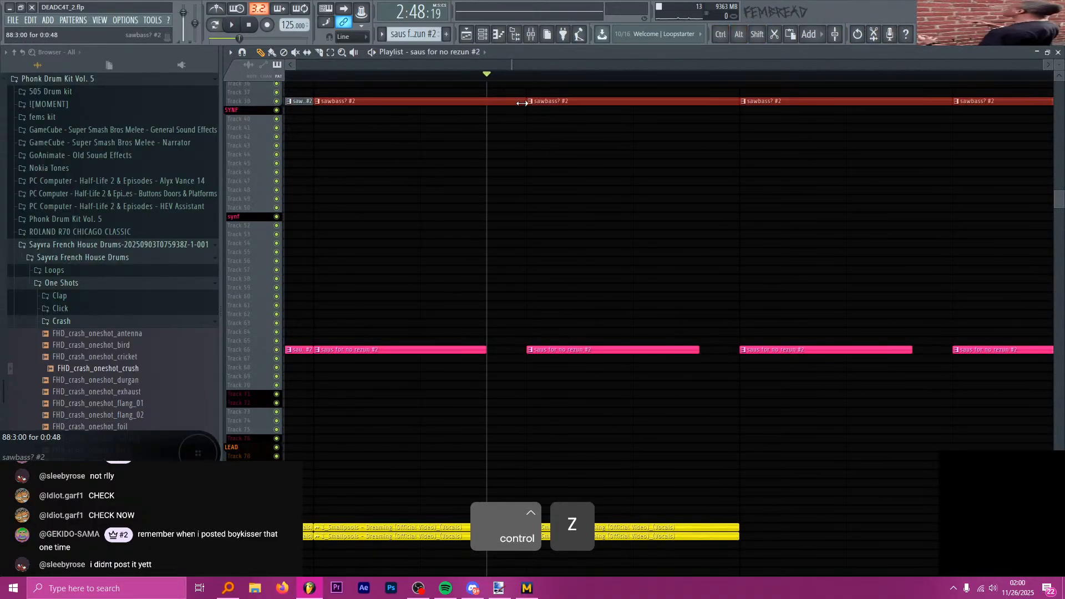
pyautogui.moveTo(522, 103); pyautogui.dragTo(494, 106)
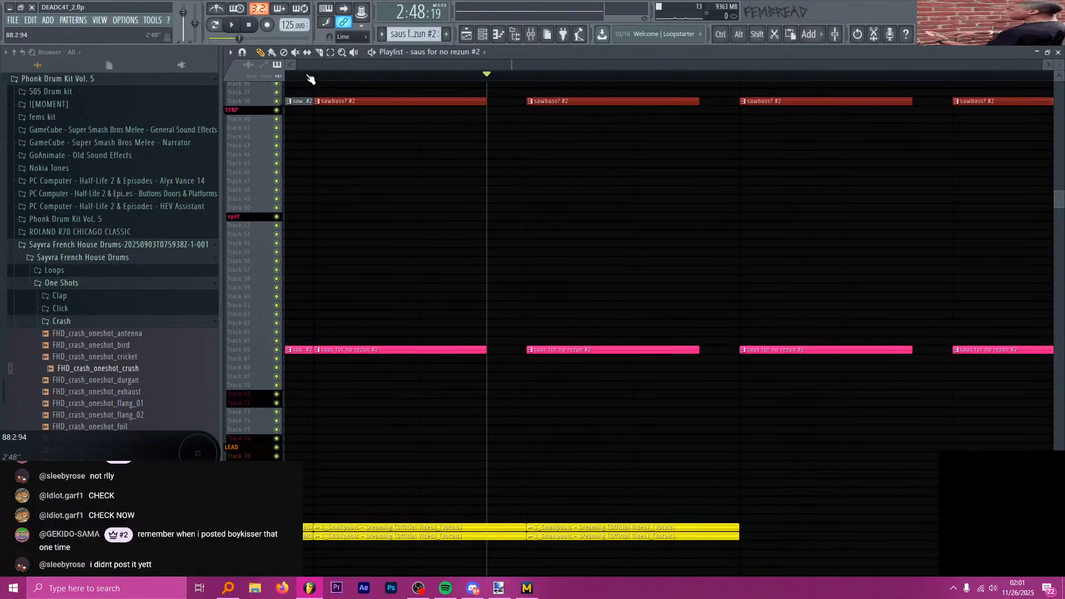
# - Save the project and play back the chopped section from about 2:47:52
pyautogui.scroll(-4, 485, 178)
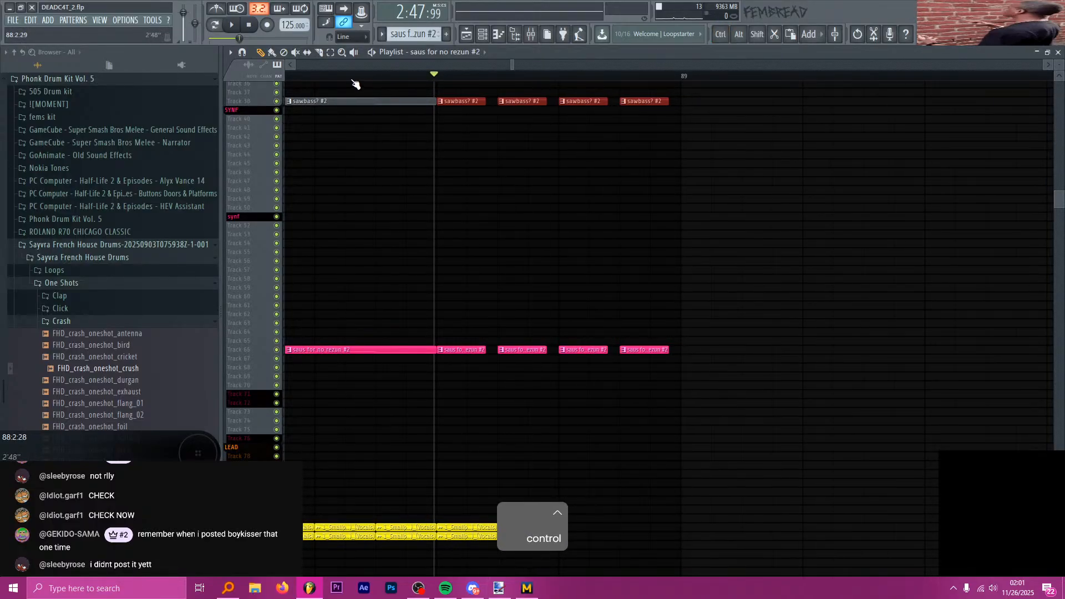
pyautogui.click(326, 76)
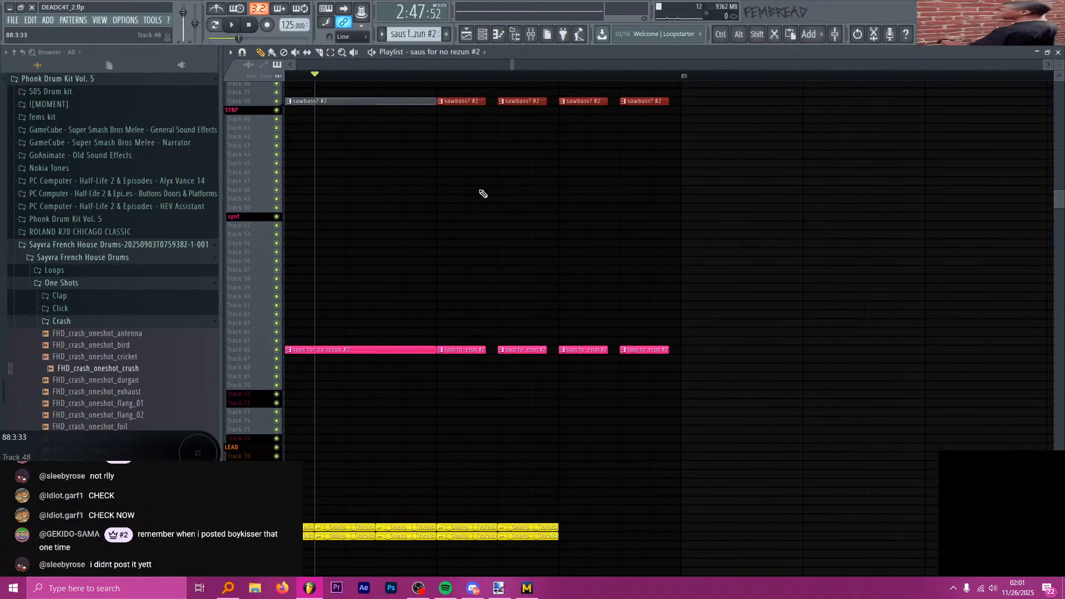
pyautogui.hotkey('ctrl', 's')
pyautogui.press('space')
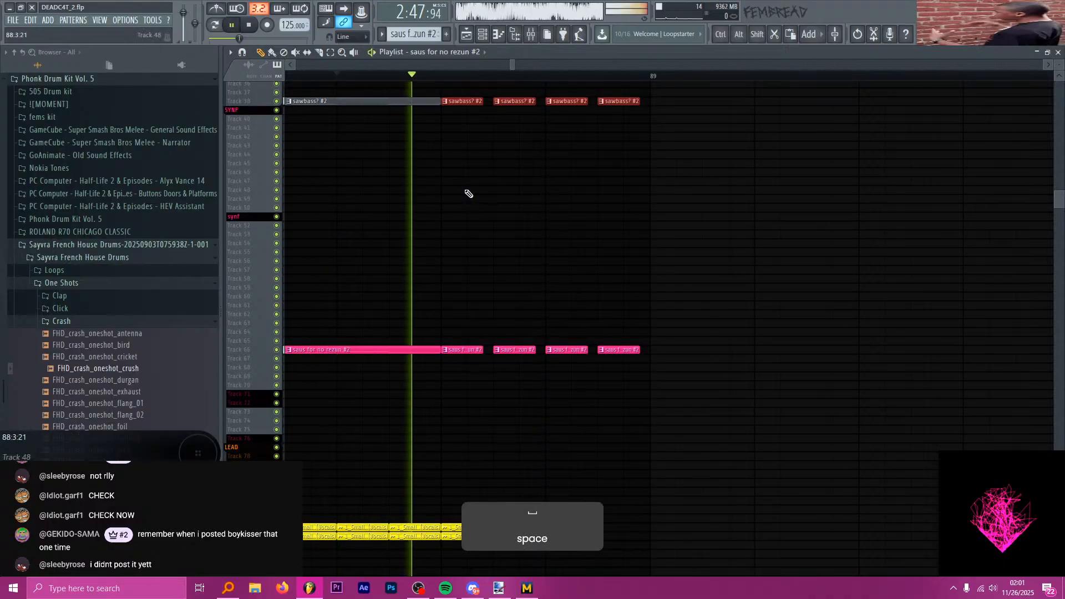
pyautogui.press('space')
# - Lengthen the 88:3:00 slices on Tracks 38 and 66 to 0:0:48 so they meet the following slices, and play the result
pyautogui.scroll(2, 485, 225)
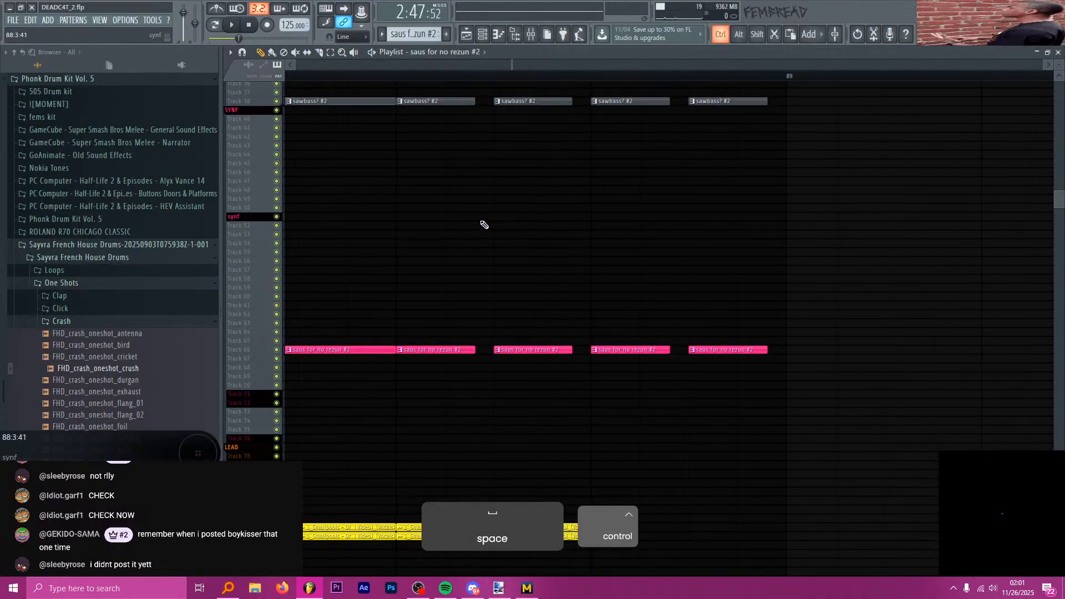
pyautogui.scroll(2, 473, 285)
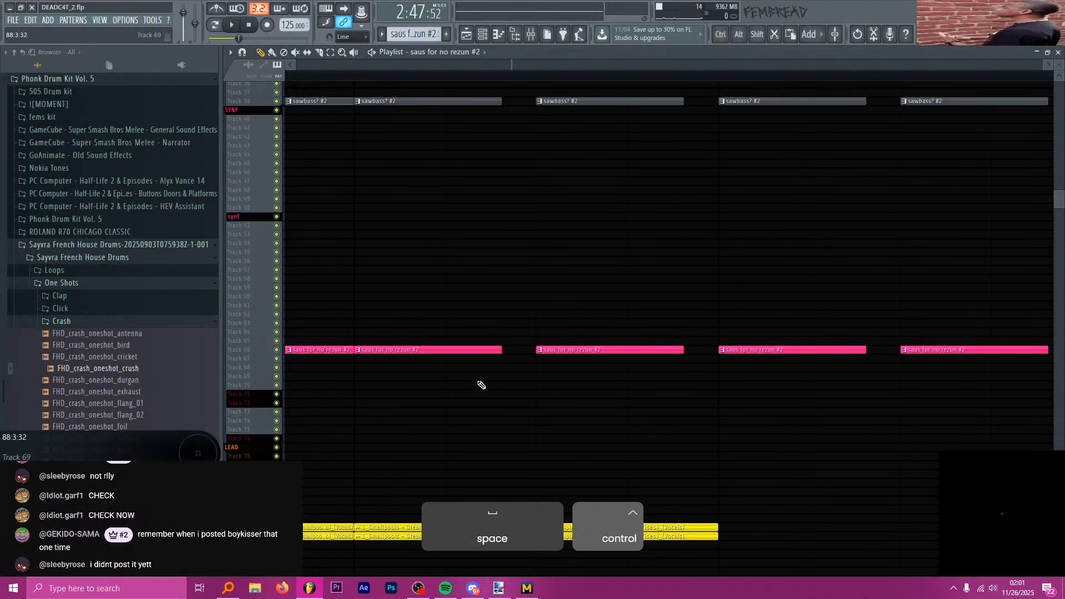
pyautogui.hotkey('ctrl', 'z')
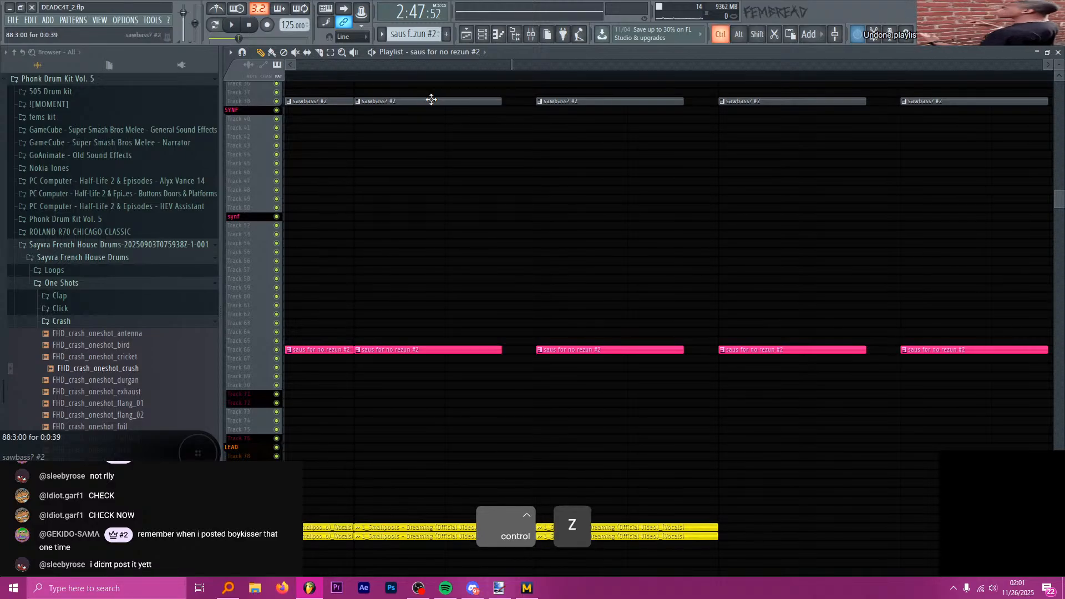
pyautogui.moveTo(487, 368); pyautogui.dragTo(535, 116)
pyautogui.scroll(1, 488, 110)
pyautogui.press('space')
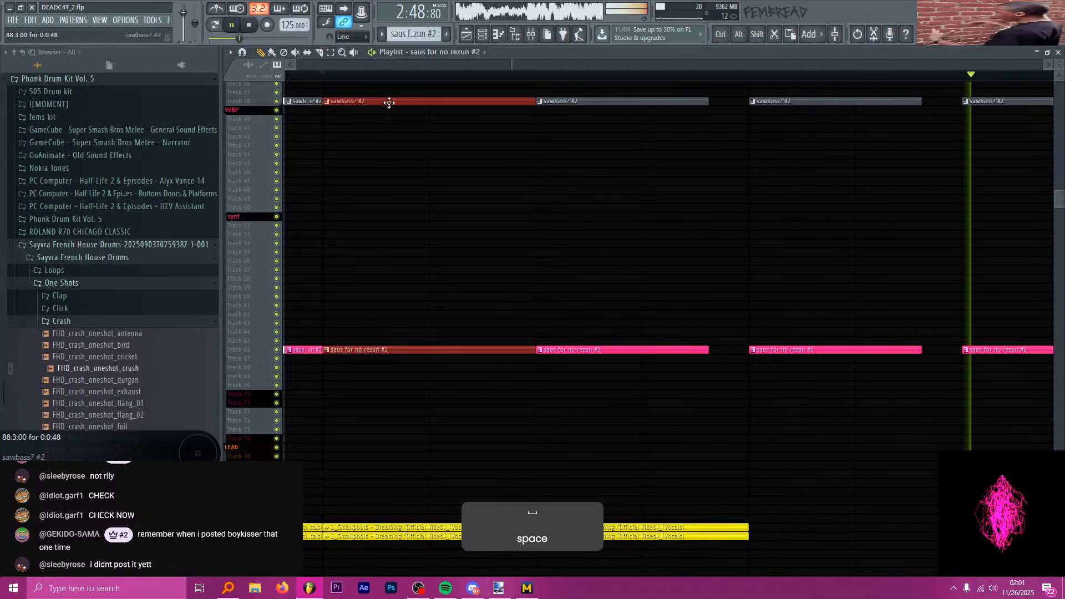
pyautogui.press('space')
pyautogui.scroll(-3, 486, 180)
pyautogui.keyDown('ctrl'); pyautogui.click(523, 191); pyautogui.keyUp('ctrl')
pyautogui.scroll(1, 578, 212)
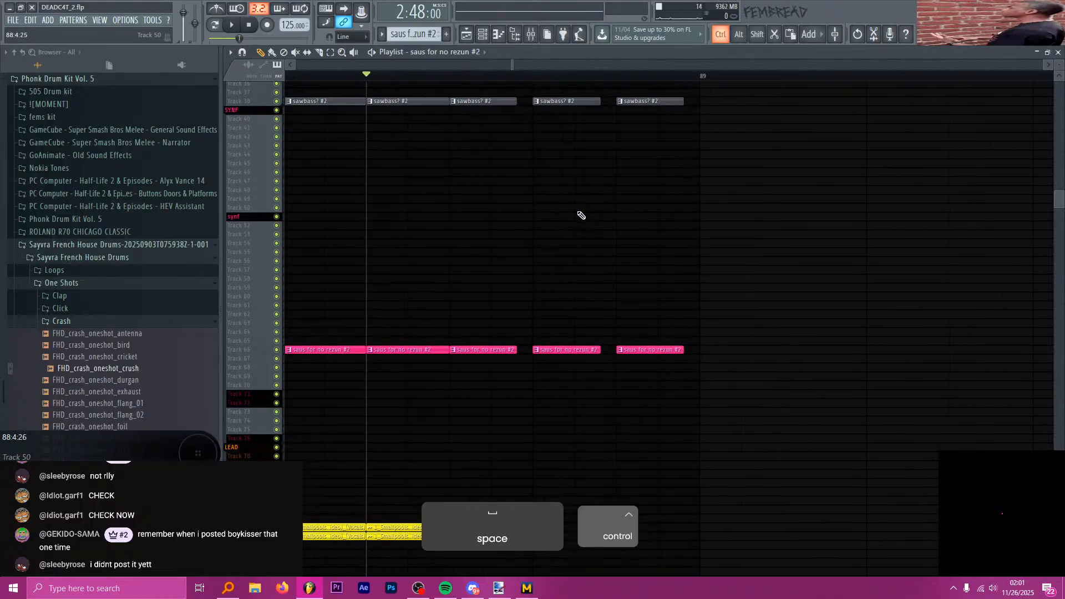
# - Pick up the existing SIDCHEN clip, place copies at 88:4:00 and 88:4:48 on its track, and play the section
pyautogui.scroll(10, 580, 219)
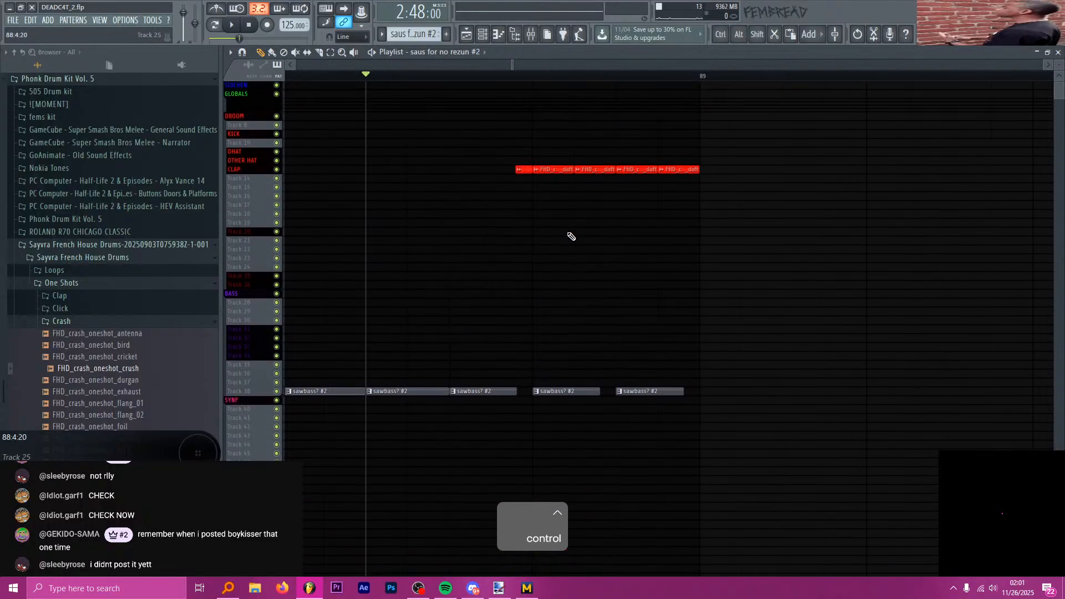
pyautogui.scroll(-8, 466, 167)
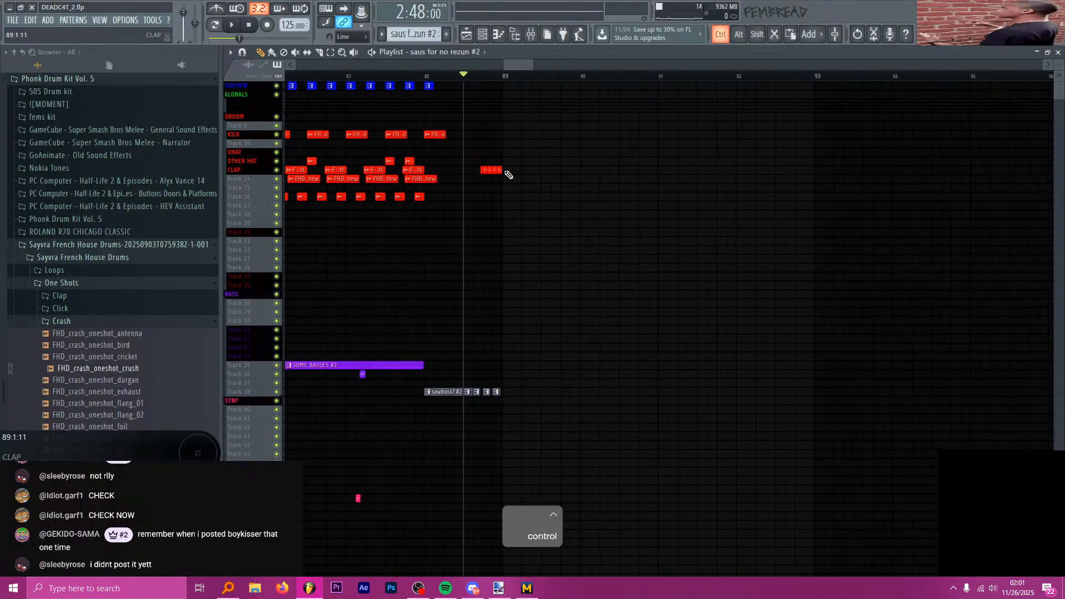
pyautogui.scroll(5, 421, 128)
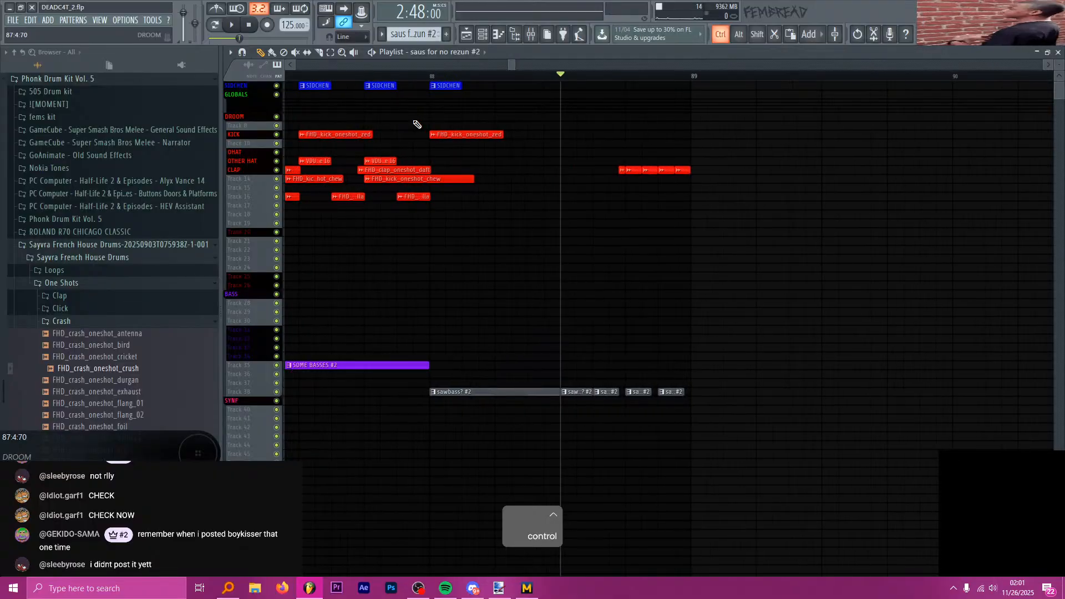
pyautogui.scroll(1, 442, 109)
pyautogui.click(468, 85)
pyautogui.scroll(1, 592, 102)
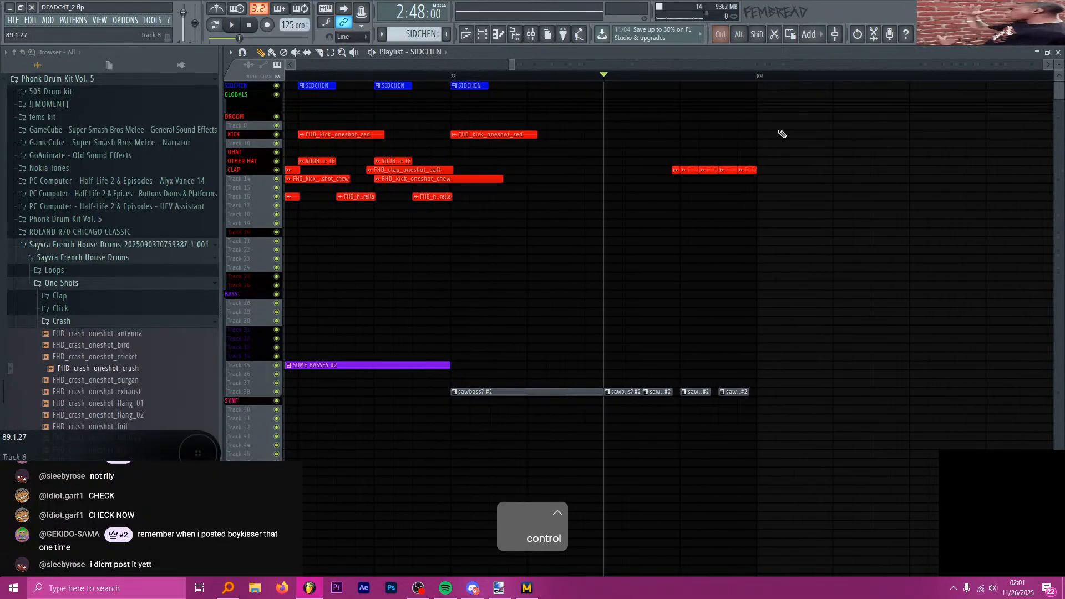
pyautogui.scroll(2, 618, 102)
pyautogui.click(575, 88)
pyautogui.scroll(1, 610, 89)
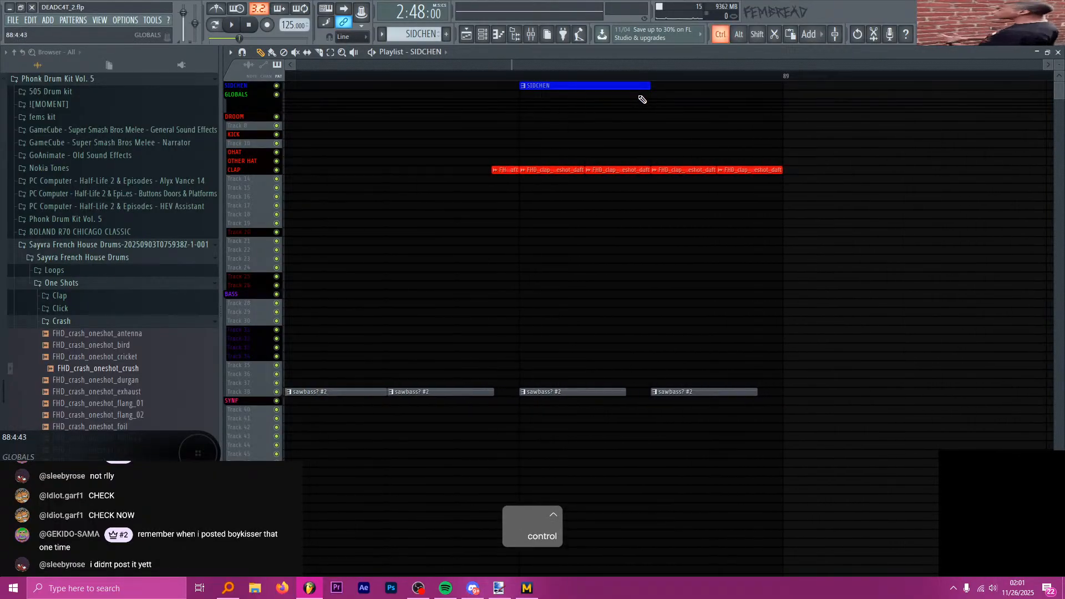
pyautogui.click(663, 86)
pyautogui.press('space')
pyautogui.press('space')
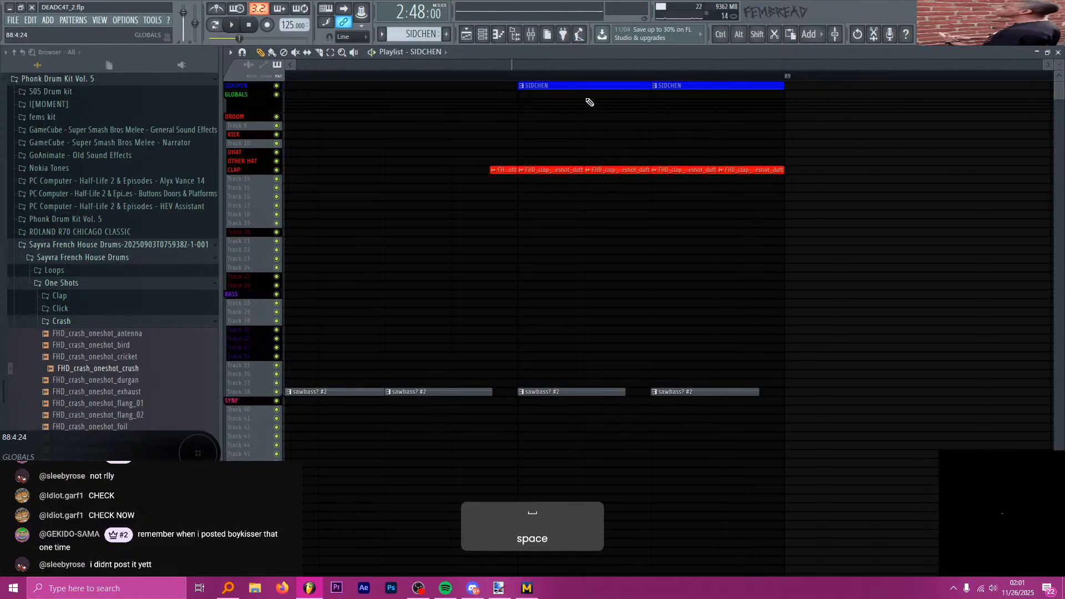
# - Delete the two SIDCHEN clips at 88:4:00 and 88:4:48 from the sidechain track
pyautogui.rightClick(761, 85)
pyautogui.rightClick(583, 88)
pyautogui.scroll(-4, 613, 131)
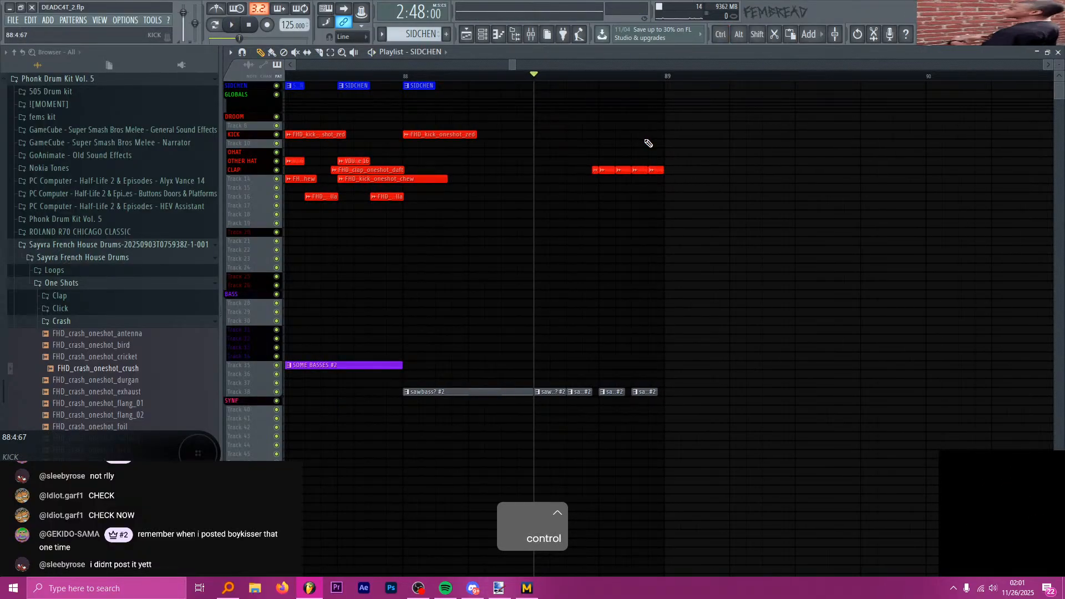
# - Select the "saus for no rezun #2" slice on Track 66, play it with the mixer open, and examine the Insert 25 effect chain
pyautogui.scroll(-1, 648, 143)
pyautogui.scroll(-4, 648, 147)
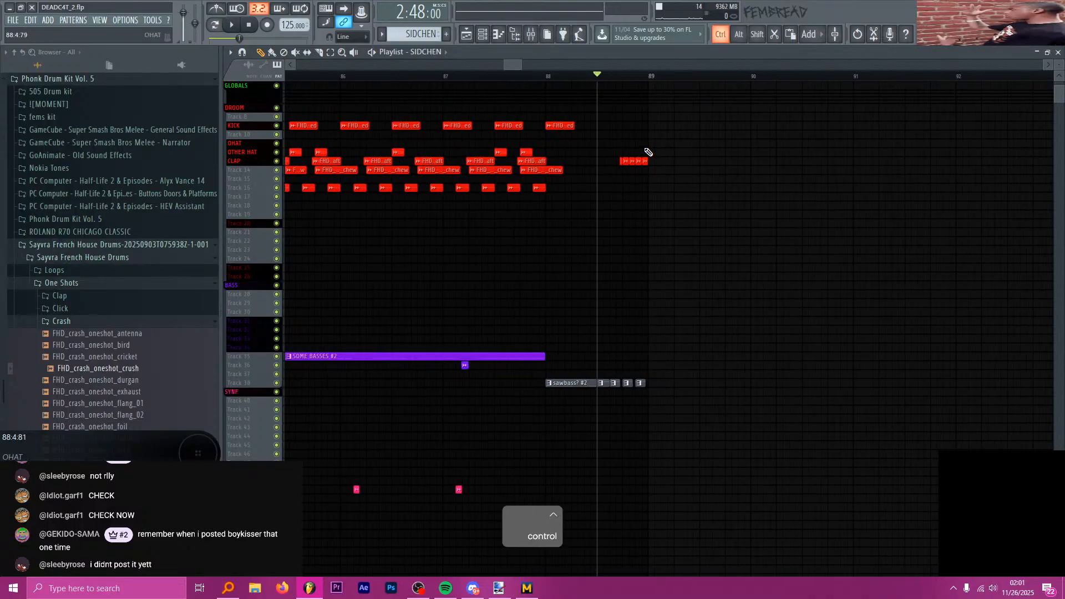
pyautogui.scroll(-8, 647, 183)
pyautogui.scroll(4, 616, 211)
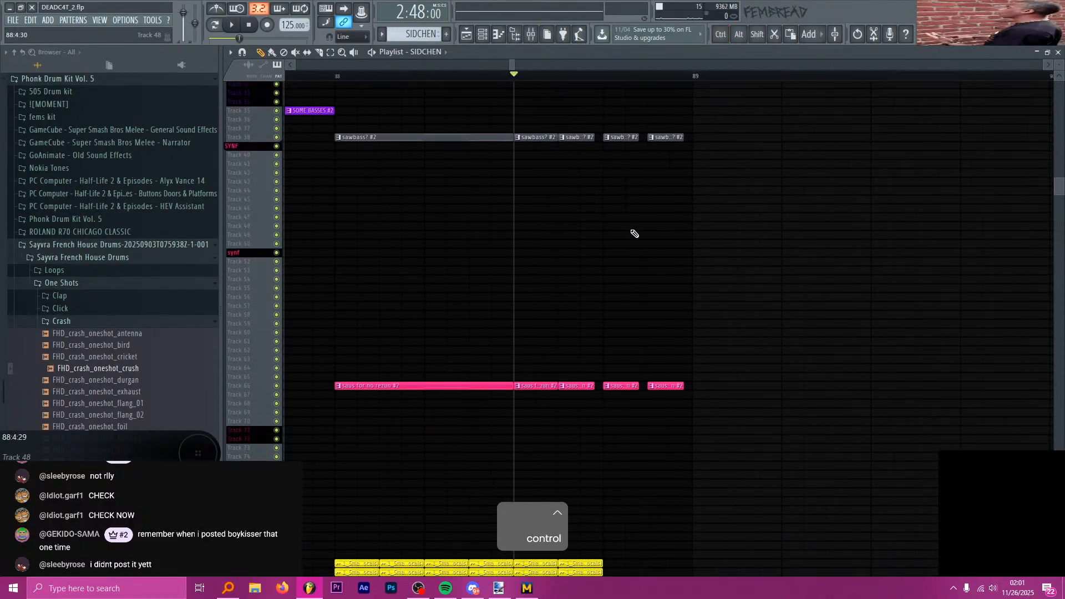
pyautogui.scroll(-3, 632, 237)
pyautogui.scroll(-2, 632, 244)
pyautogui.scroll(3, 634, 262)
pyautogui.scroll(4, 646, 278)
pyautogui.scroll(-1, 666, 299)
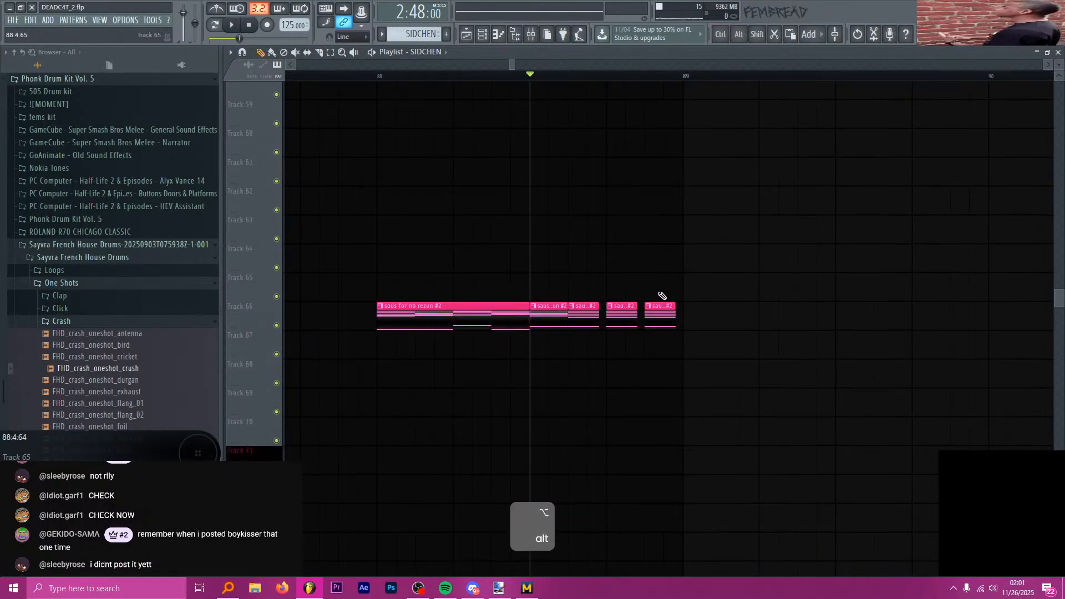
pyautogui.click(551, 318)
pyautogui.click(535, 38)
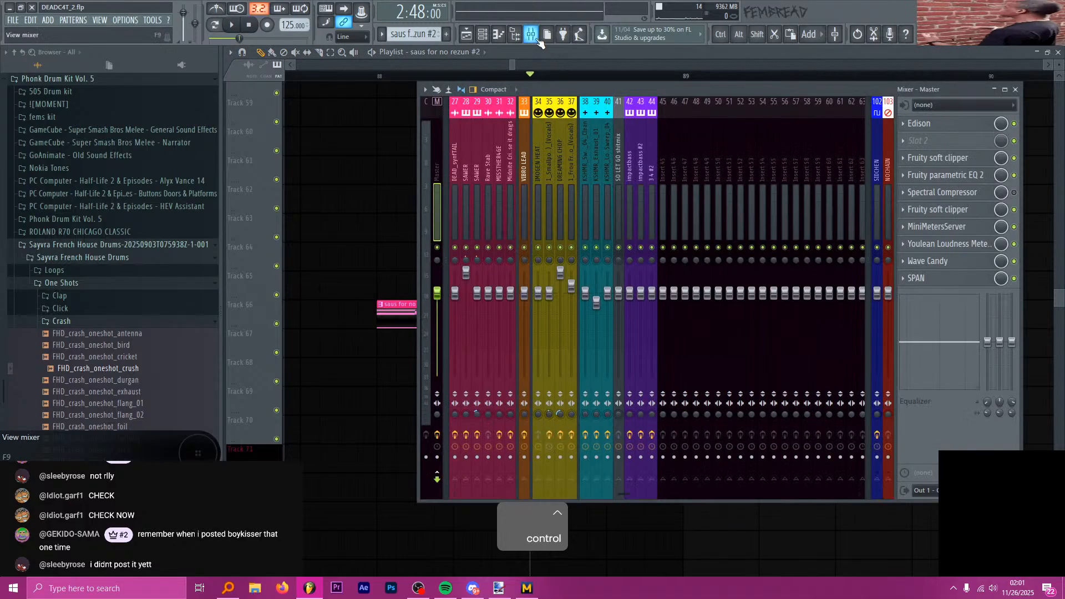
pyautogui.press('space')
pyautogui.scroll(4, 528, 159)
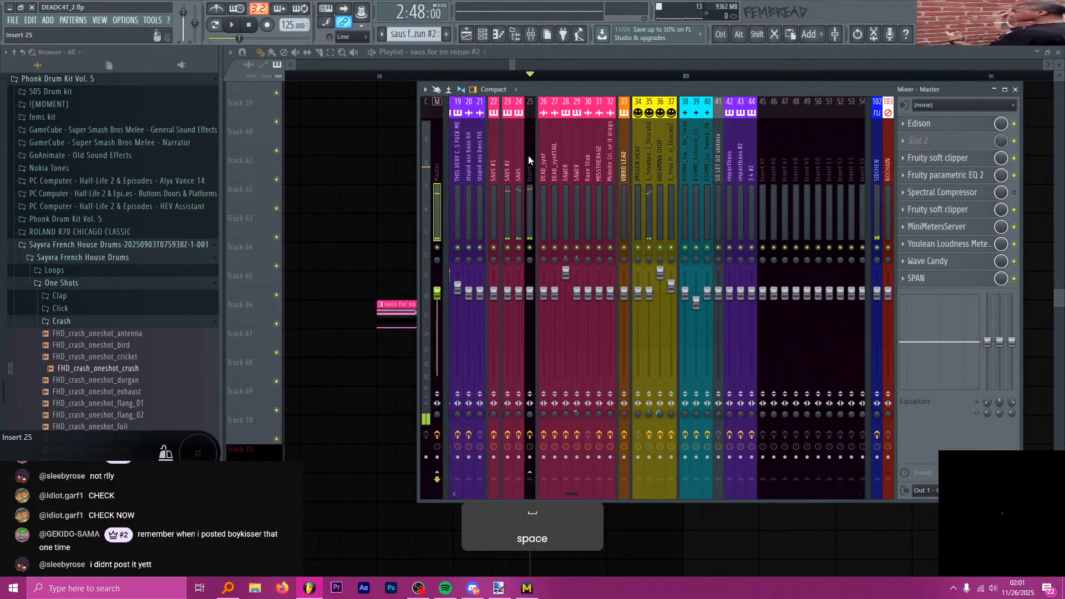
pyautogui.click(528, 156)
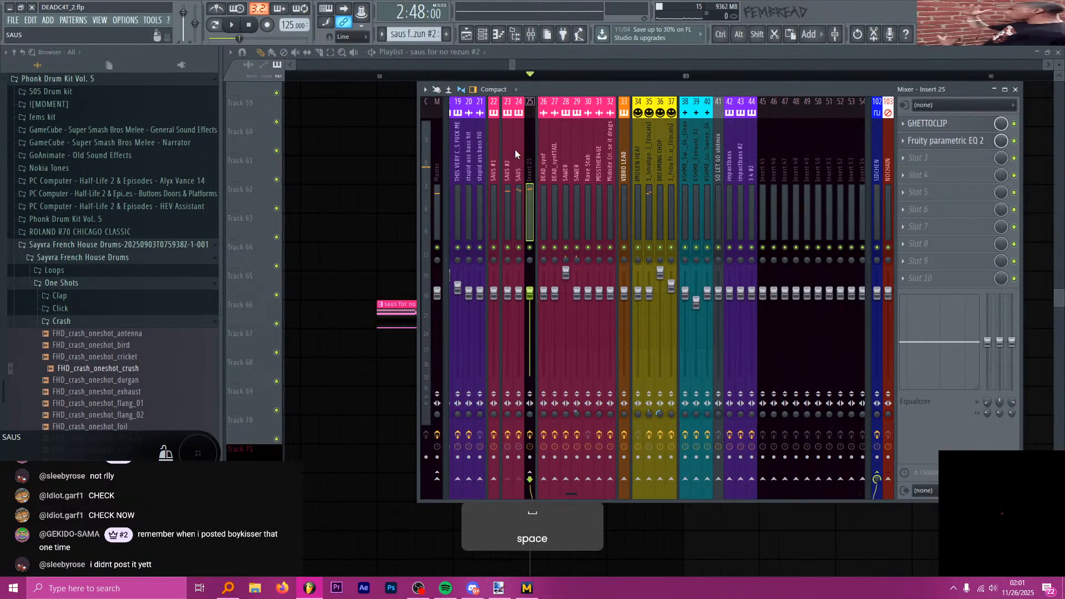
pyautogui.click(630, 50)
# - Save the project and set the playback position to the start of bar 81
pyautogui.scroll(-6, 720, 180)
pyautogui.scroll(2, 720, 179)
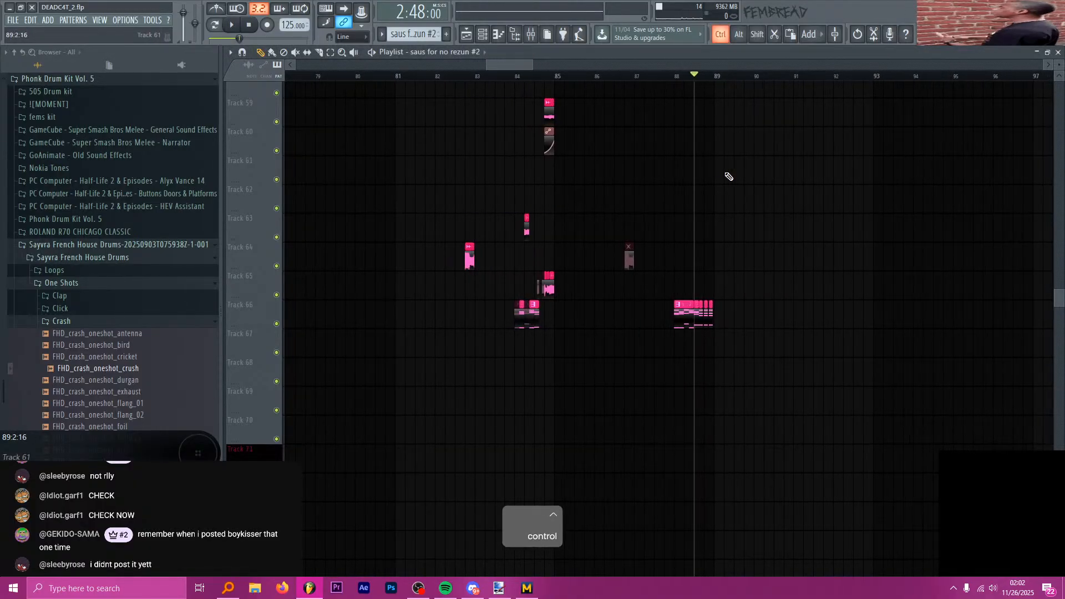
pyautogui.hotkey('ctrl', 's')
pyautogui.scroll(-3, 672, 166)
pyautogui.click(498, 76)
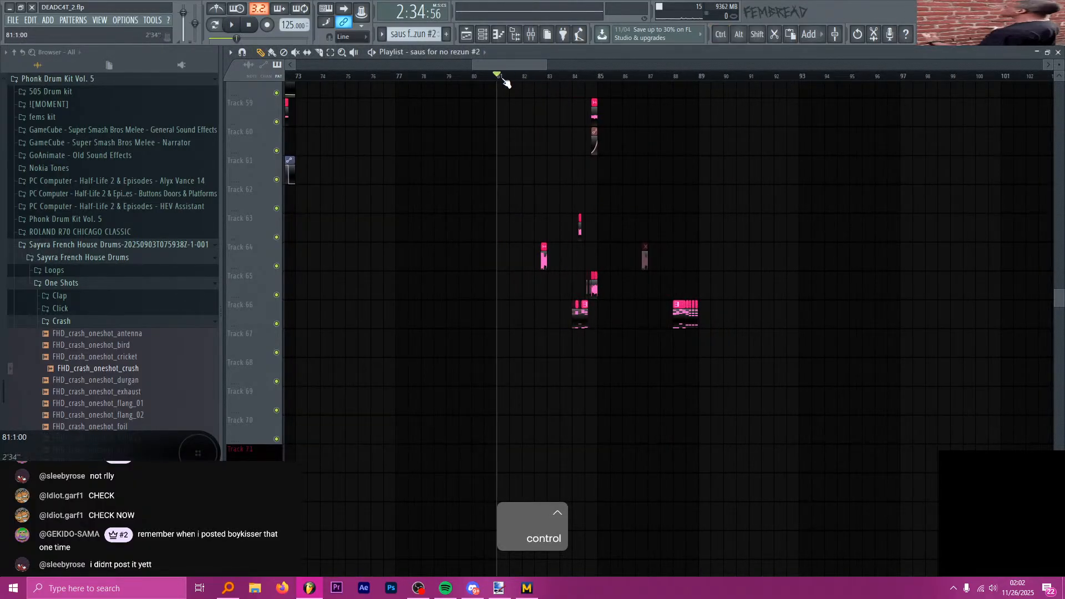
pyautogui.scroll(9, 559, 143)
pyautogui.scroll(1, 575, 165)
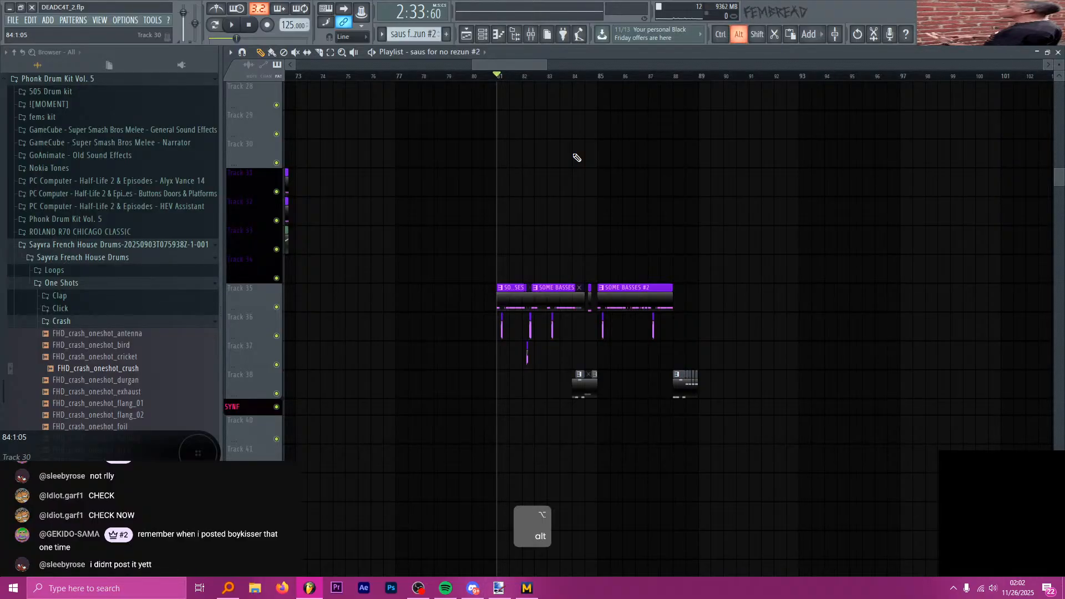
pyautogui.hotkey('alt', 'Tab')
pyautogui.hotkey('alt', 'Tab')
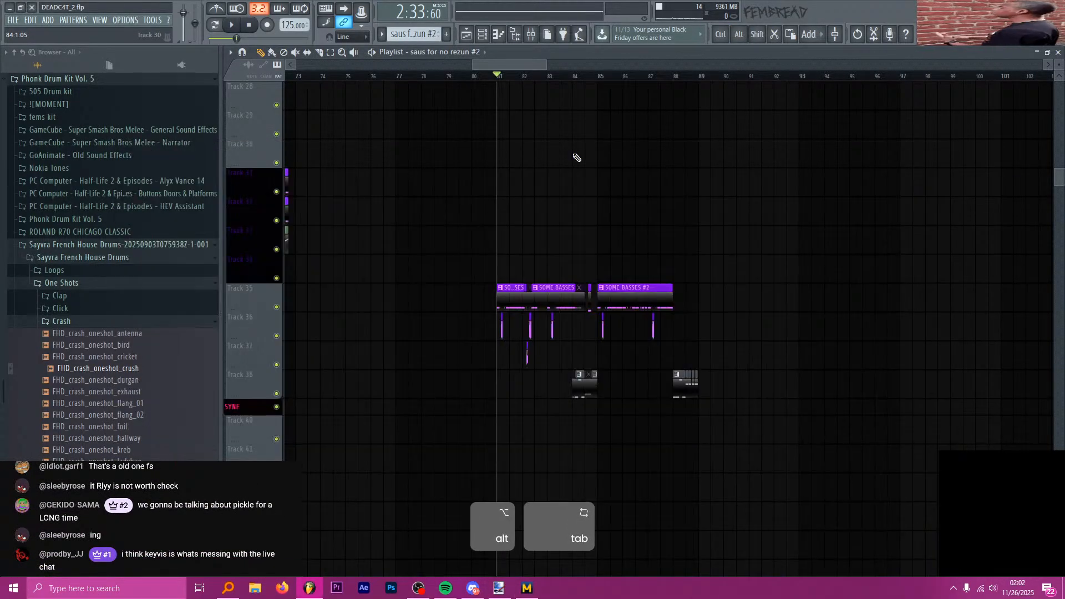
pyautogui.hotkey('alt', 'Tab')
pyautogui.hotkey('alt', 'Tab')
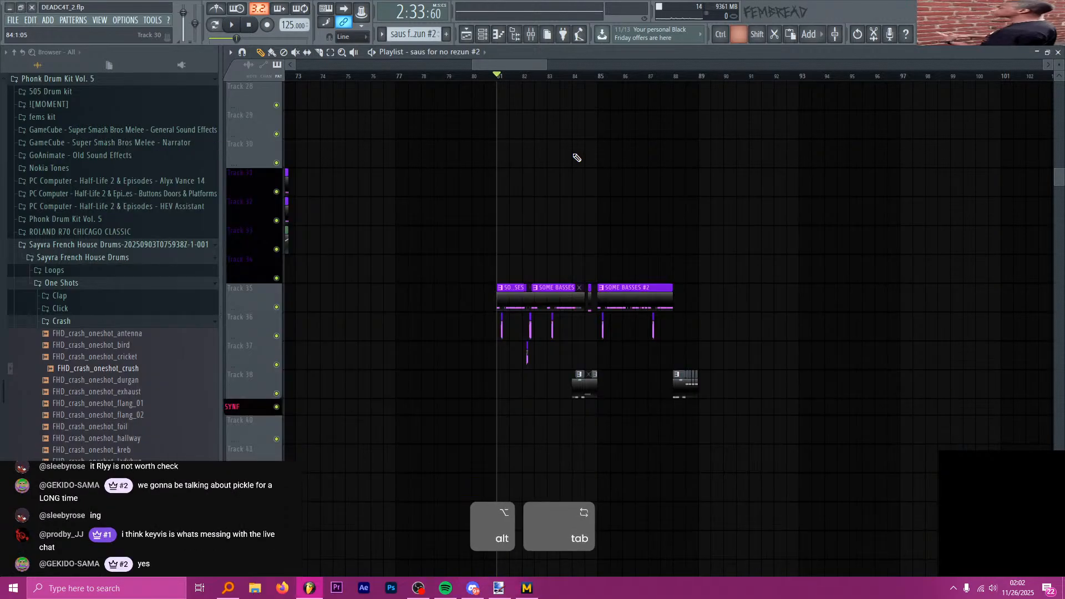
pyautogui.hotkey('alt', 'Tab')
pyautogui.hotkey('alt', 'Tab')
pyautogui.hotkey('alt', 'Tab')
pyautogui.hotkey('alt', 'Tab')
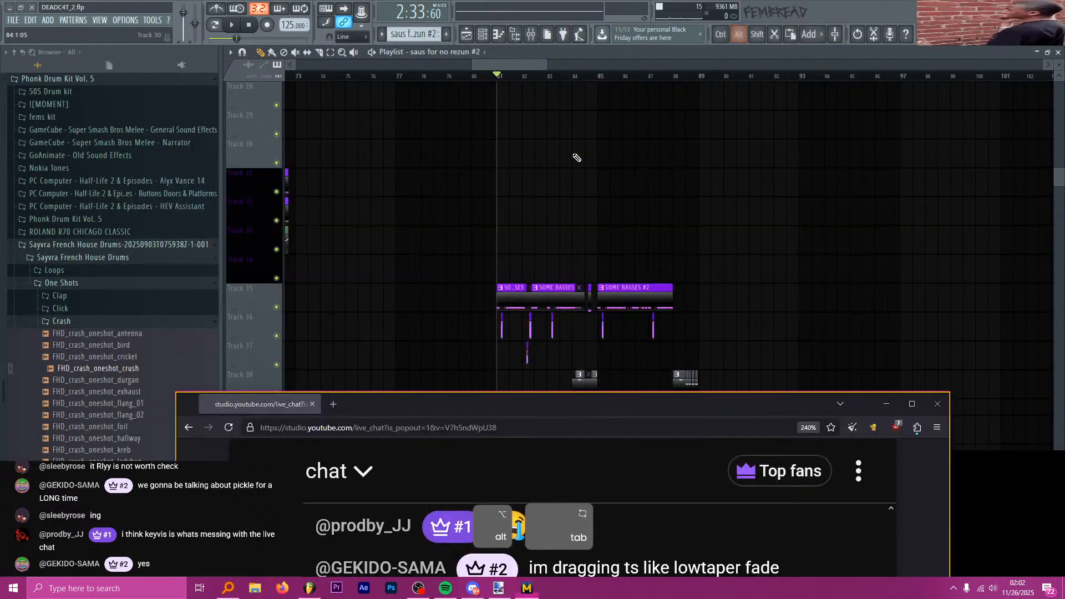
pyautogui.hotkey('alt', 'Tab')
pyautogui.hotkey('alt', 'Tab')
pyautogui.hotkey('alt', 'Tab')
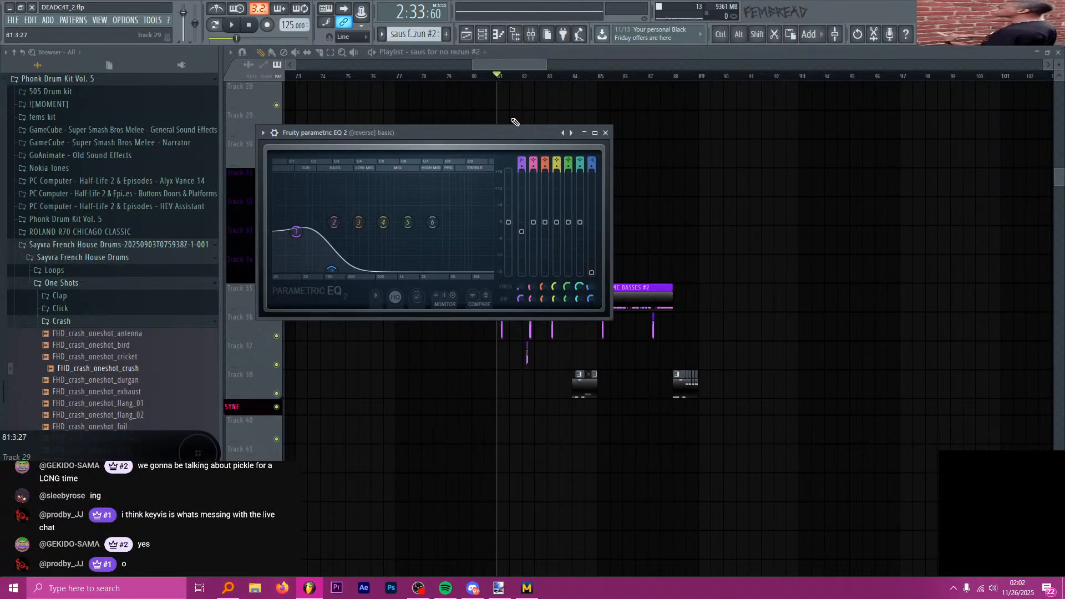
pyautogui.hotkey('alt', 'Tab')
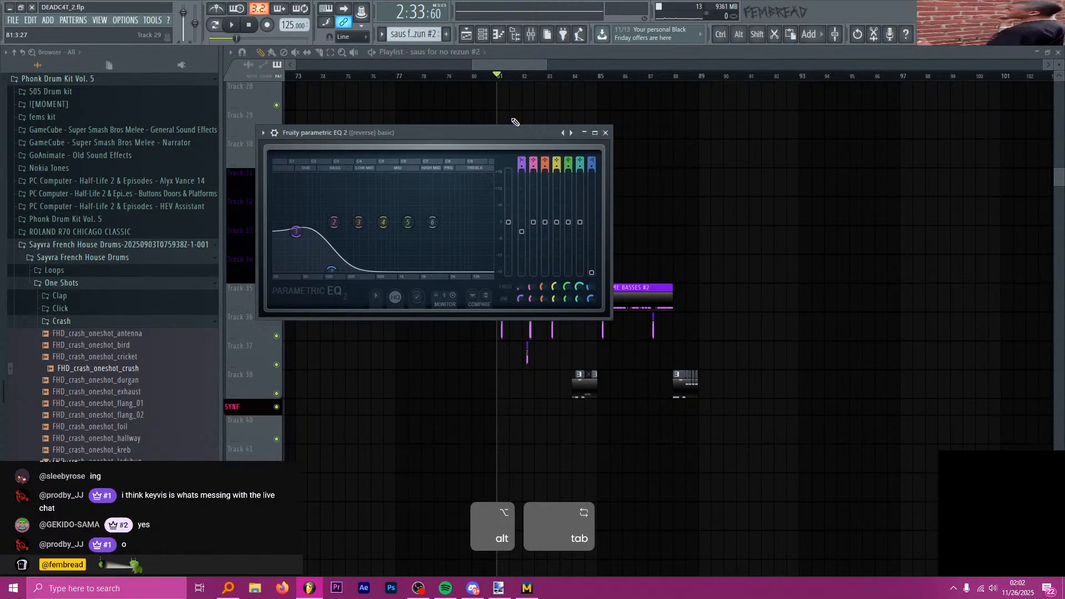
pyautogui.hotkey('alt', 'Tab')
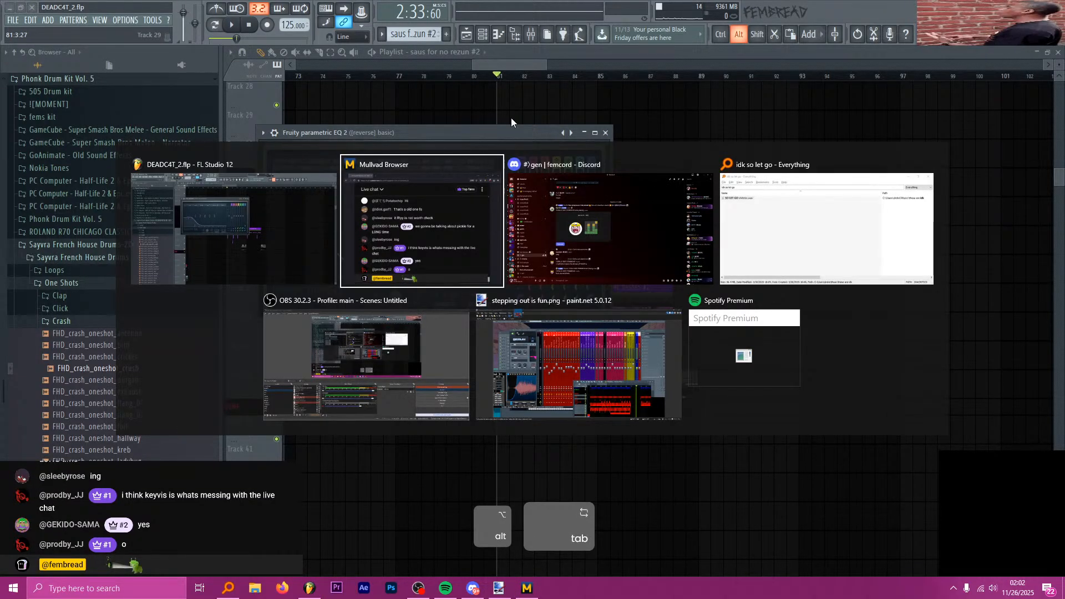
pyautogui.hotkey('alt', 'Tab')
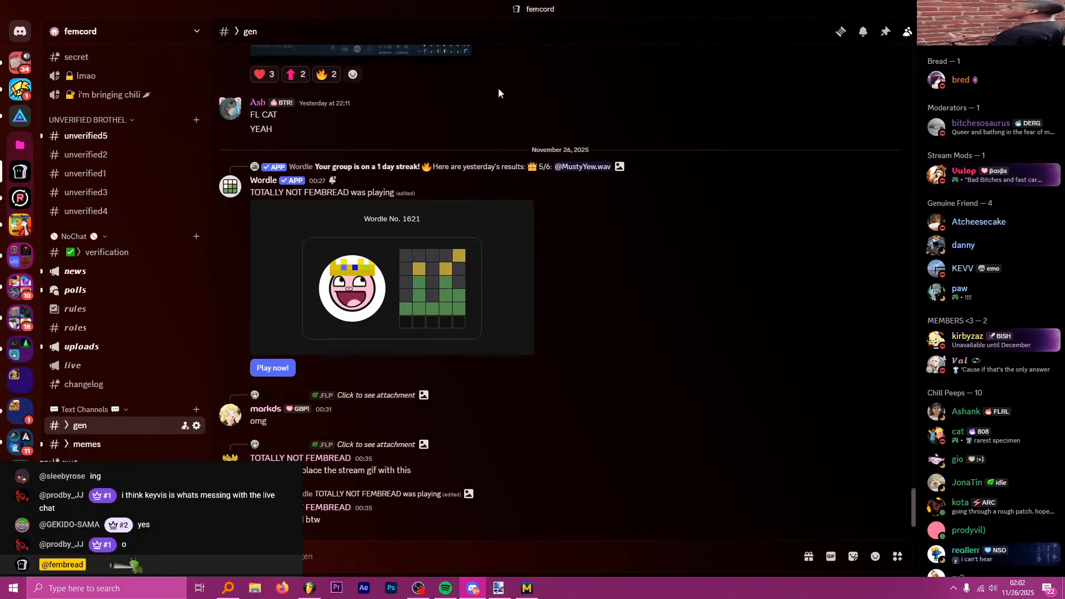
pyautogui.hotkey('alt', 'Tab')
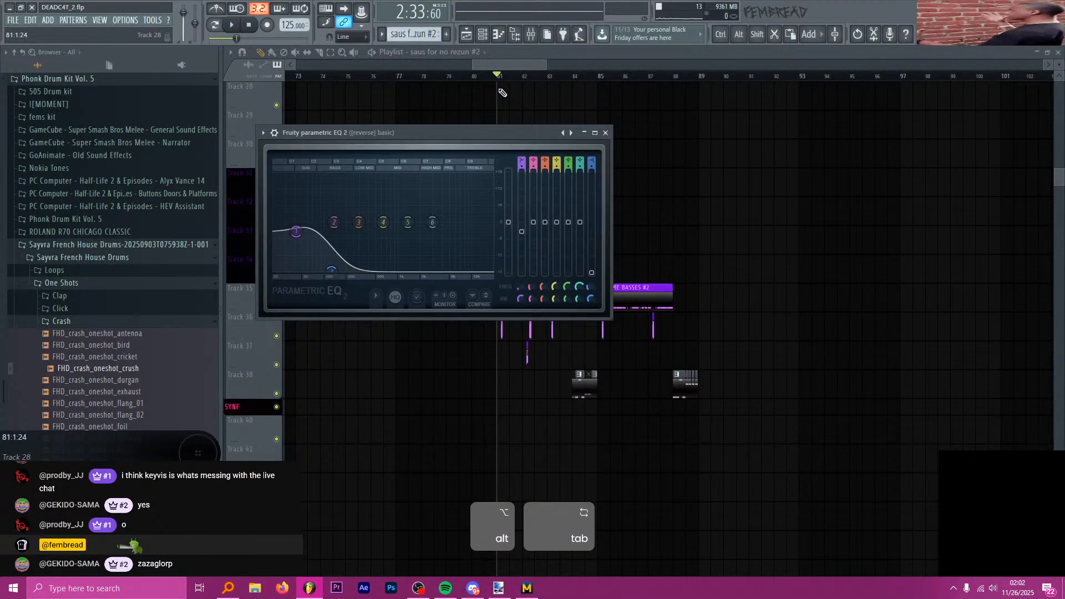
# - Bring the playlist in front of the equalizer window and play the arrangement from bar 81 briefly
pyautogui.click(524, 55)
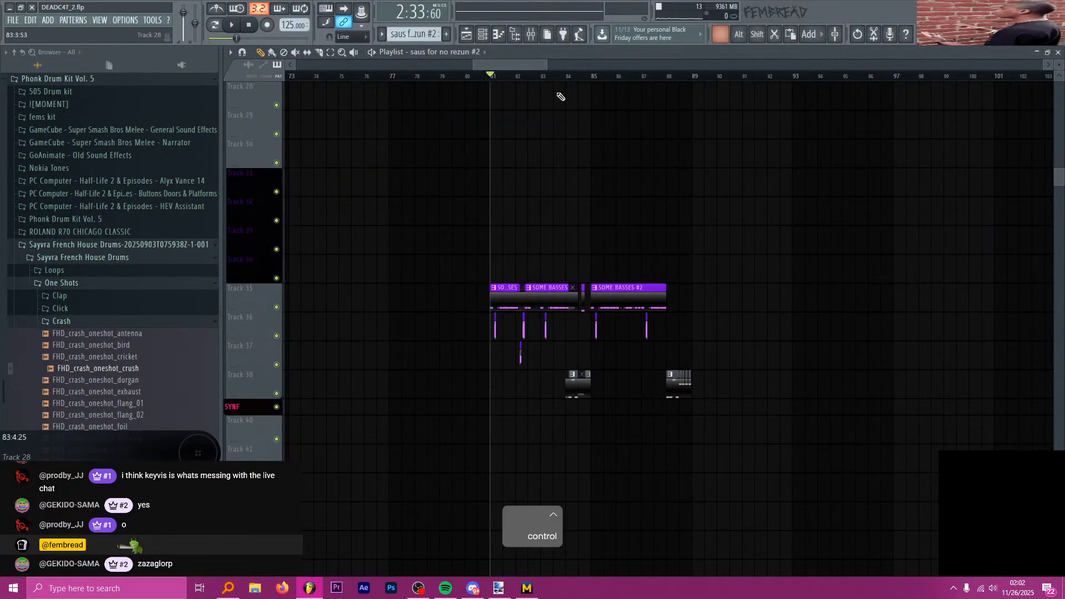
pyautogui.scroll(-2, 584, 122)
pyautogui.press('space')
pyautogui.scroll(-3, 579, 183)
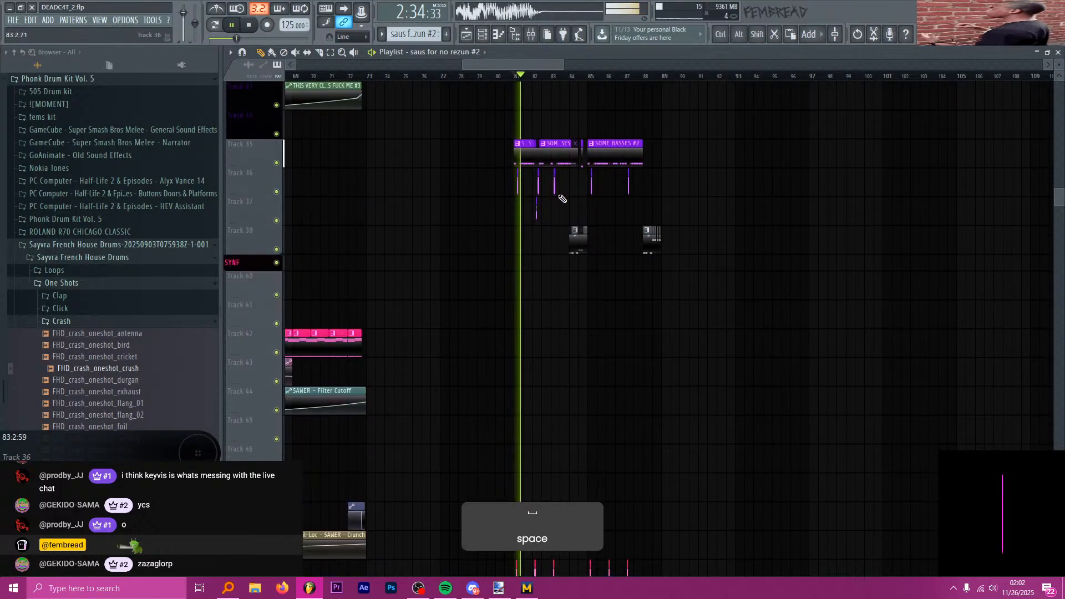
pyautogui.scroll(-2, 582, 244)
pyautogui.scroll(-4, 591, 238)
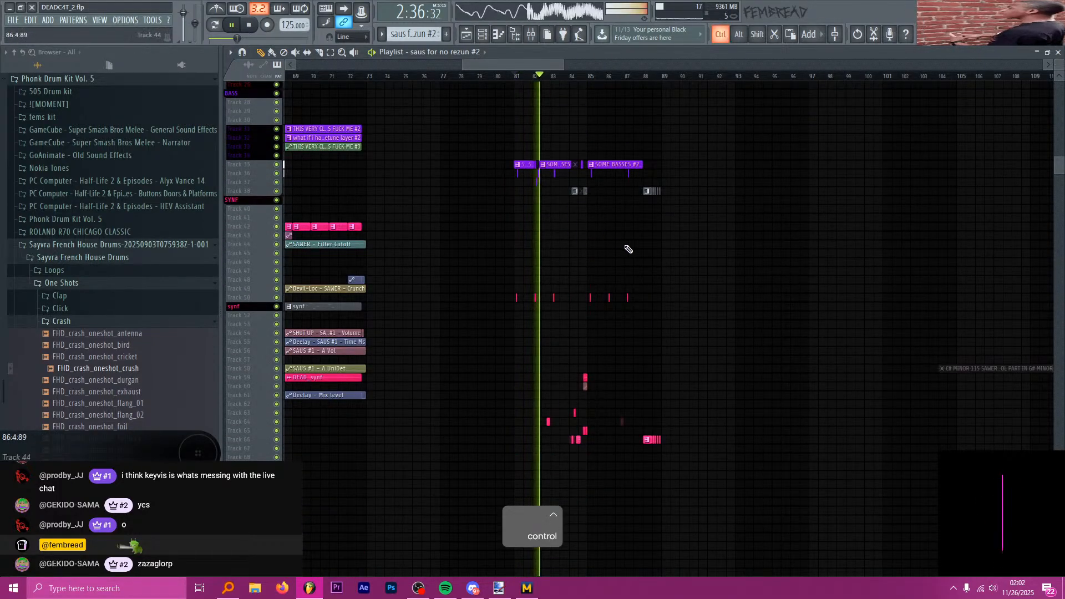
pyautogui.scroll(2, 628, 246)
pyautogui.press('space')
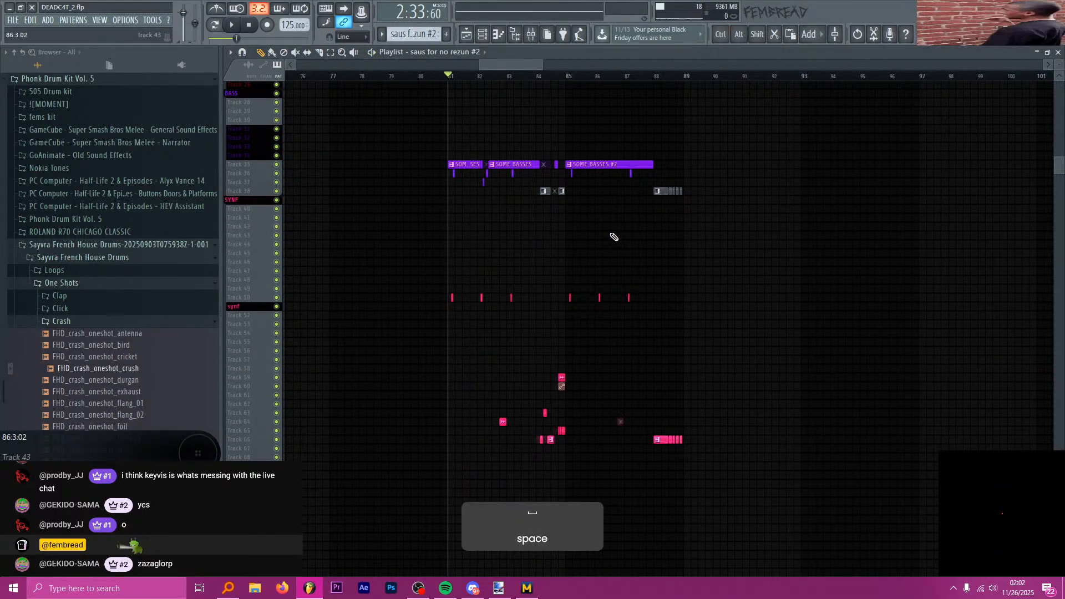
# - Switch to Discord and read the newest video post in the memes channel
pyautogui.hotkey('alt', 'Tab')
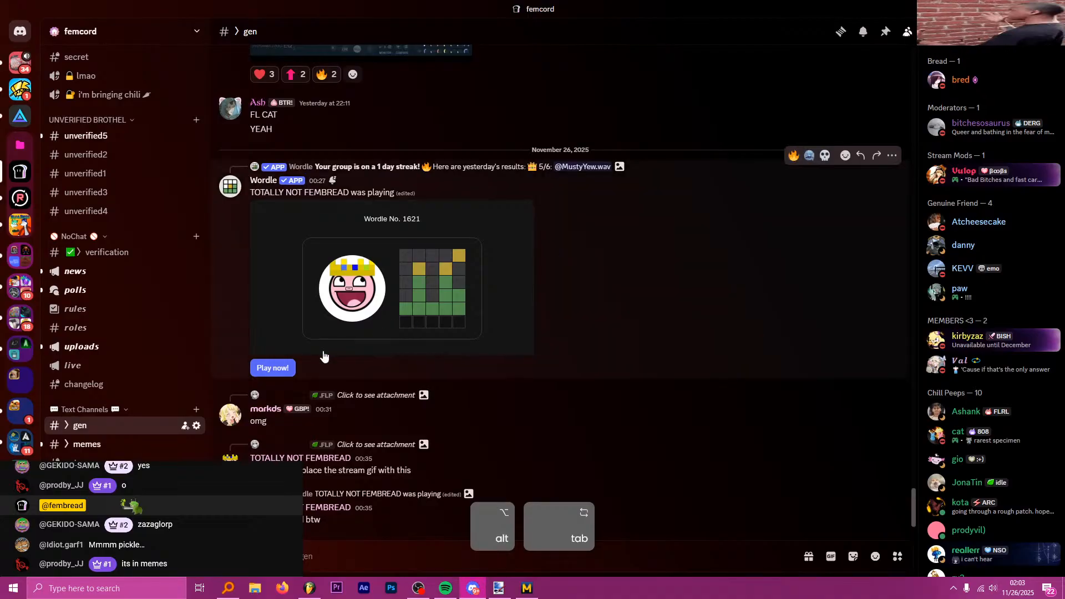
pyautogui.click(88, 445)
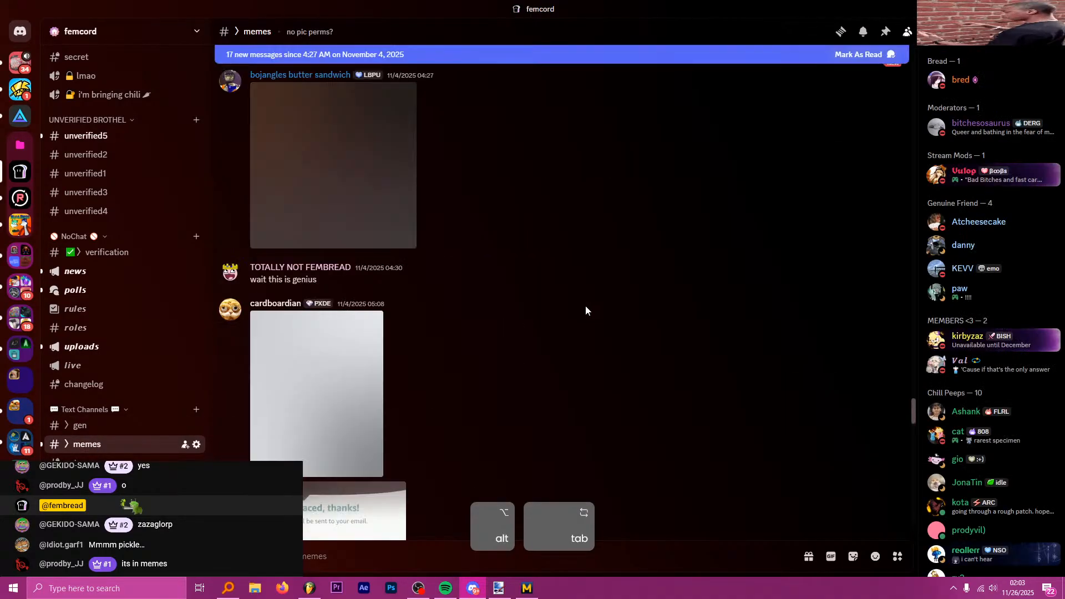
pyautogui.scroll(-15, 699, 362)
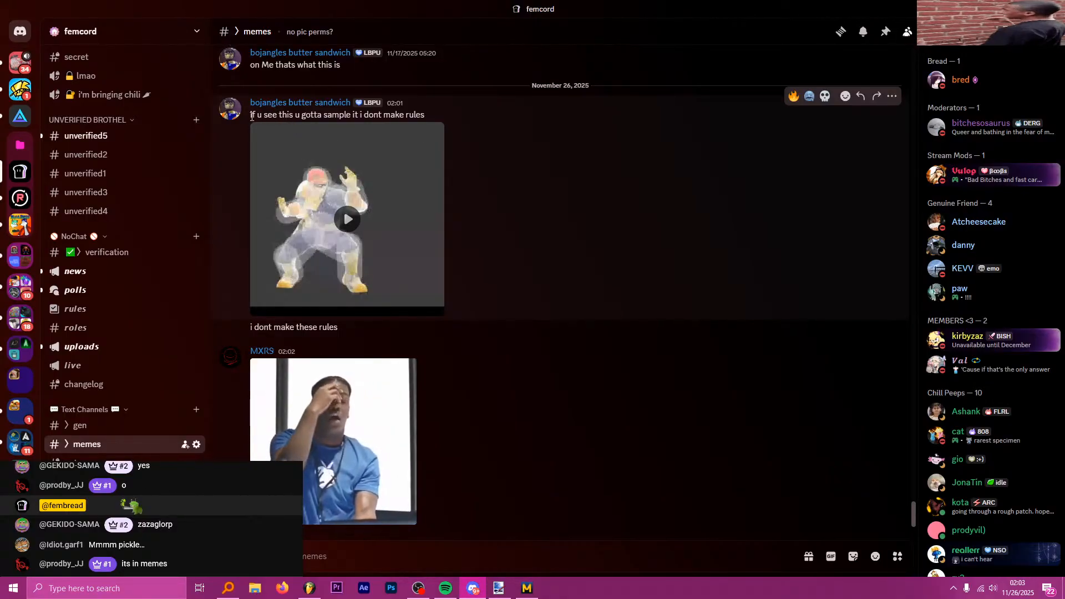
pyautogui.moveTo(250, 115); pyautogui.dragTo(321, 130)
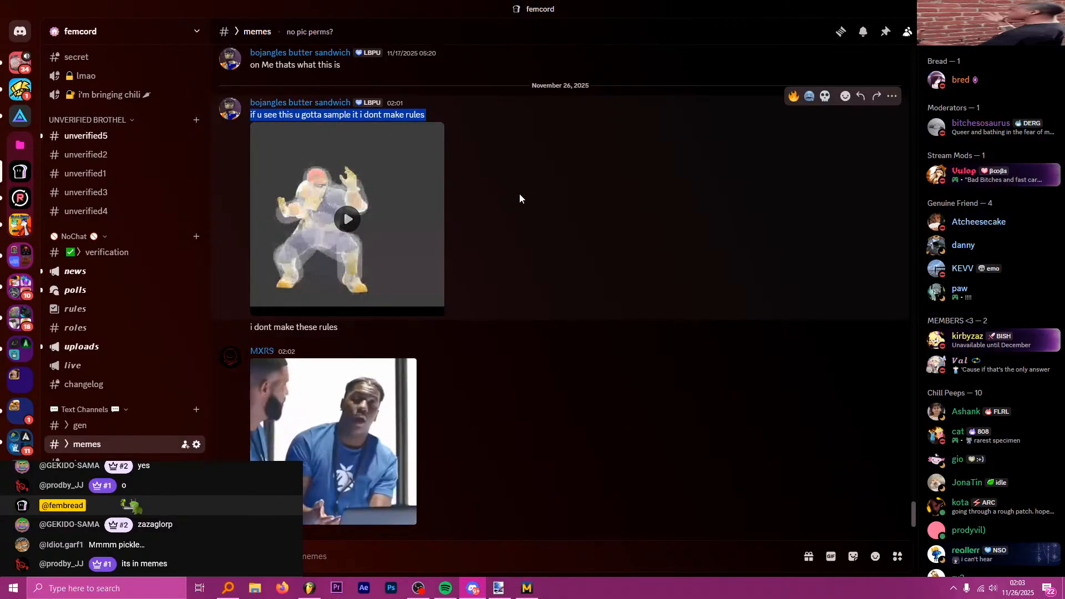
pyautogui.scroll(1, 371, 269)
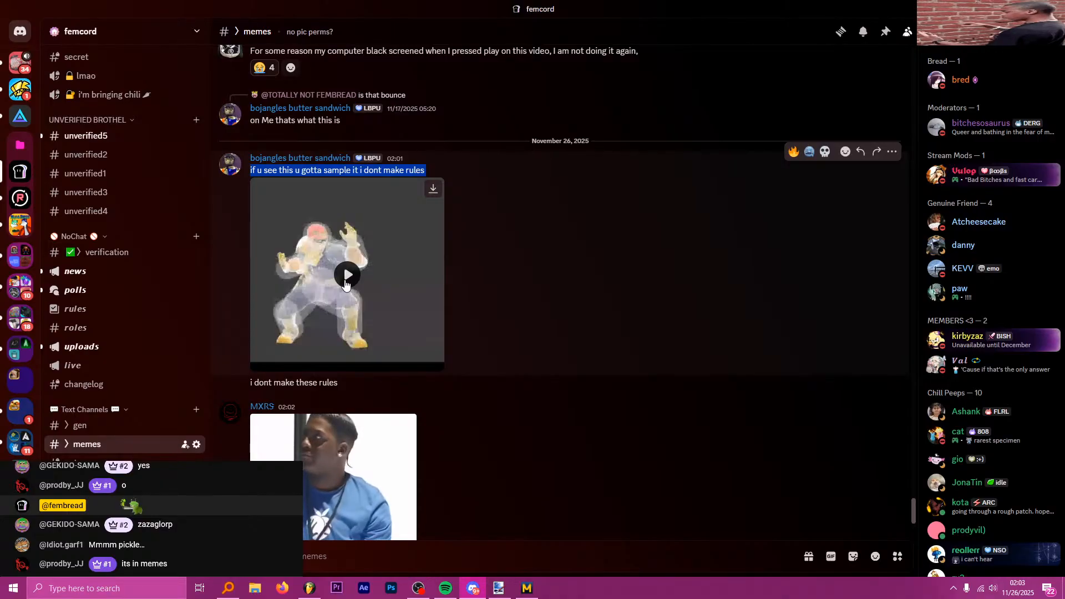
# - Play the video attached to the "if u see this u gotta sample it" message, pausing it partway and near its end
pyautogui.click(342, 284)
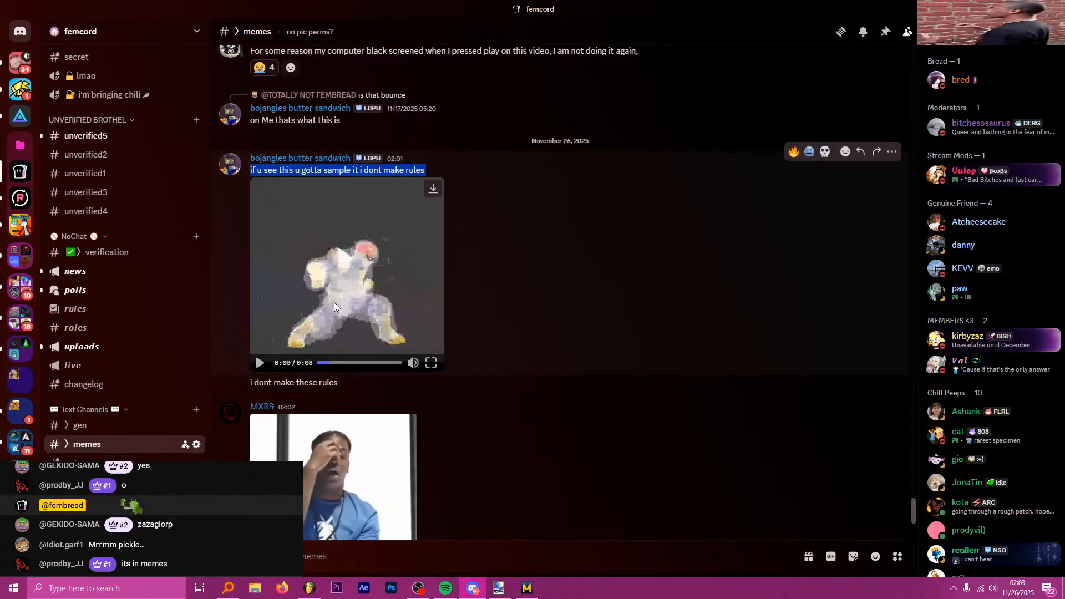
pyautogui.click(259, 364)
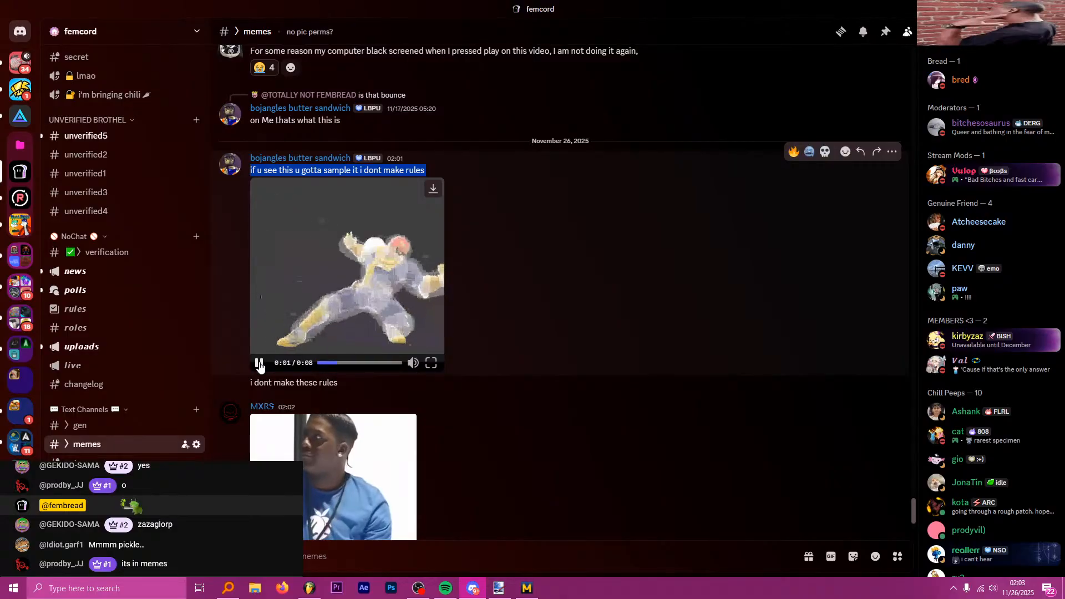
pyautogui.click(259, 364)
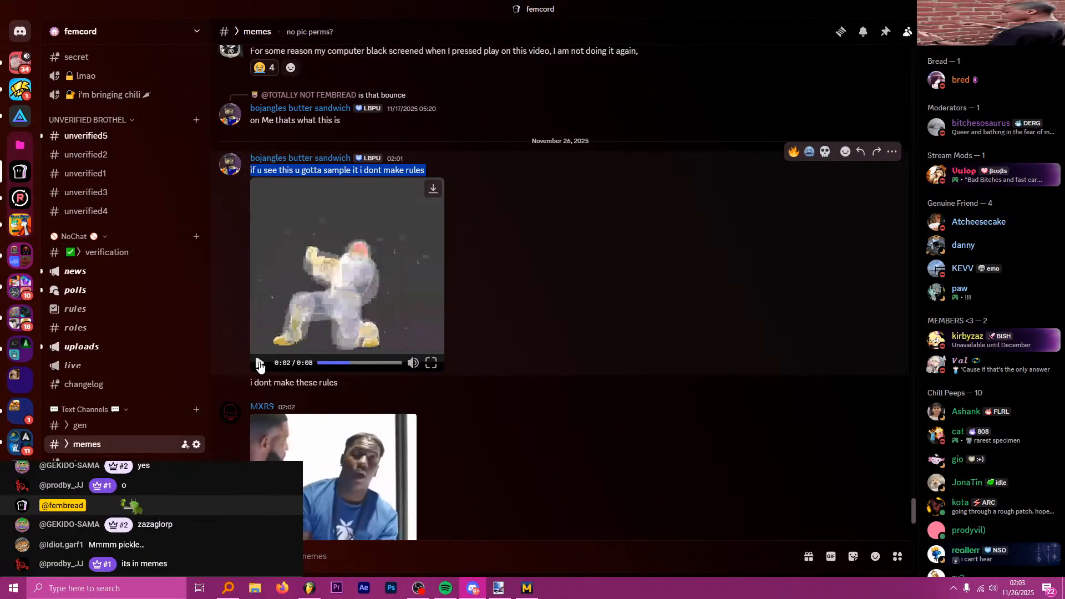
pyautogui.click(259, 364)
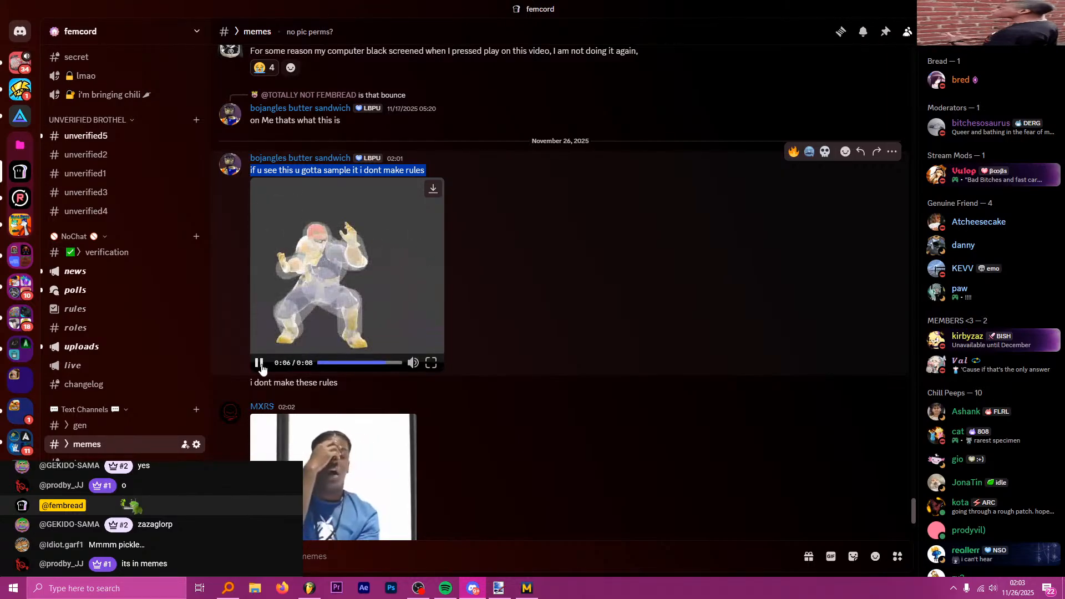
pyautogui.click(259, 363)
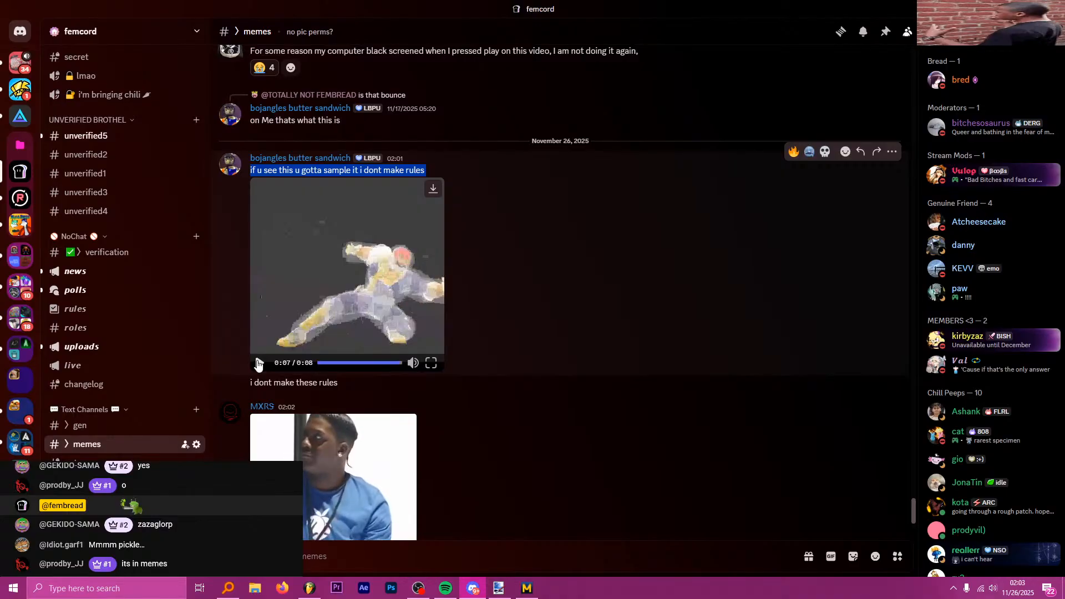
# - React to the video message with the down-arrow emoji and switch back to FL Studio
pyautogui.click(845, 159)
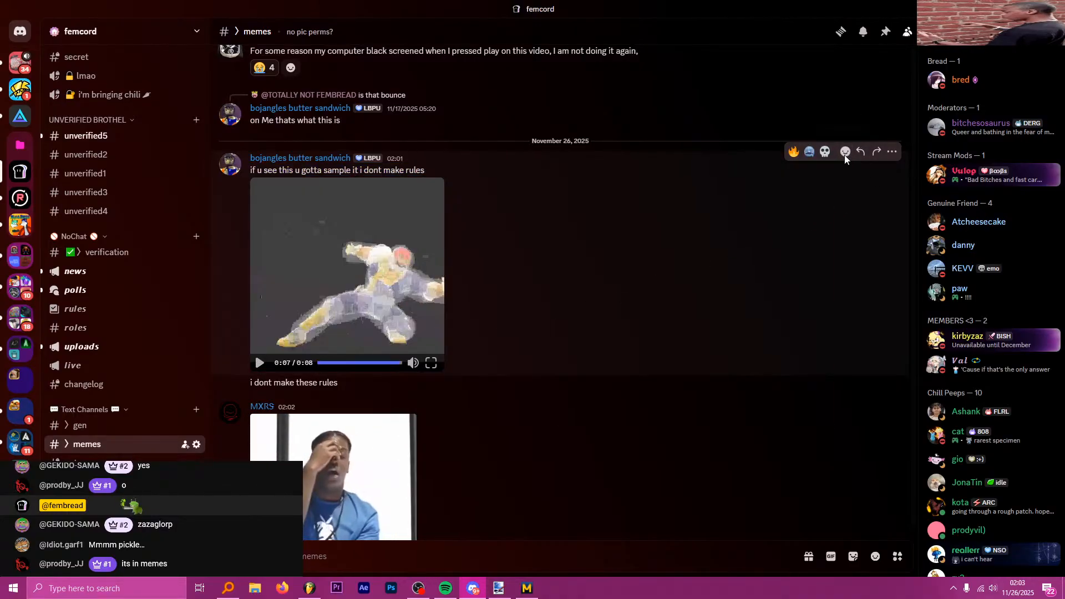
pyautogui.click(596, 246)
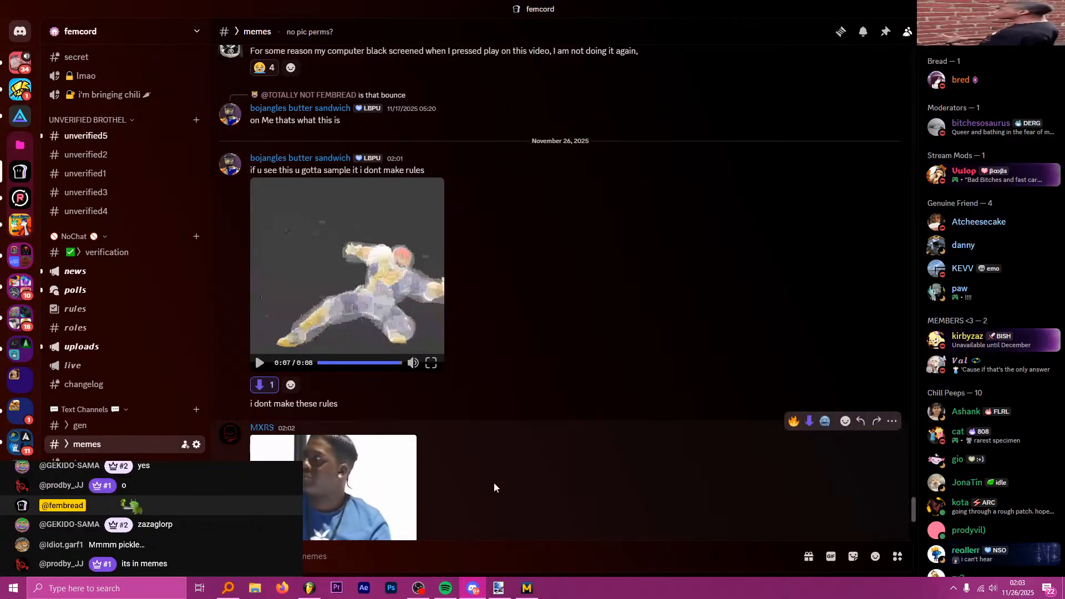
pyautogui.hotkey('alt', 'Tab')
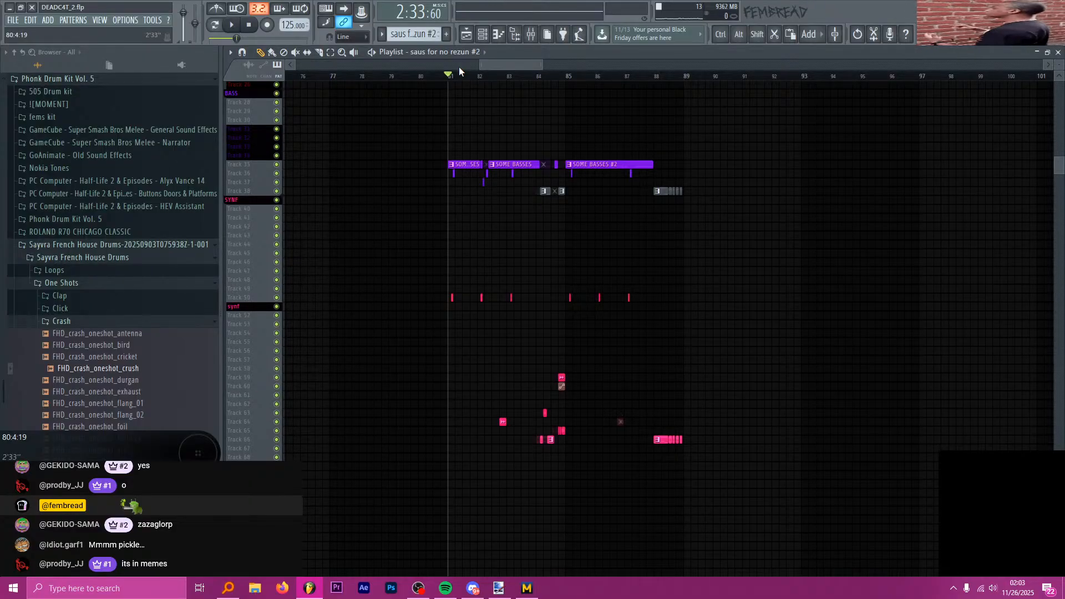
# - Play the arrangement briefly from just before bar 88 to hear the transition
pyautogui.hotkey('alt', 'Tab')
pyautogui.hotkey('alt', 'Tab')
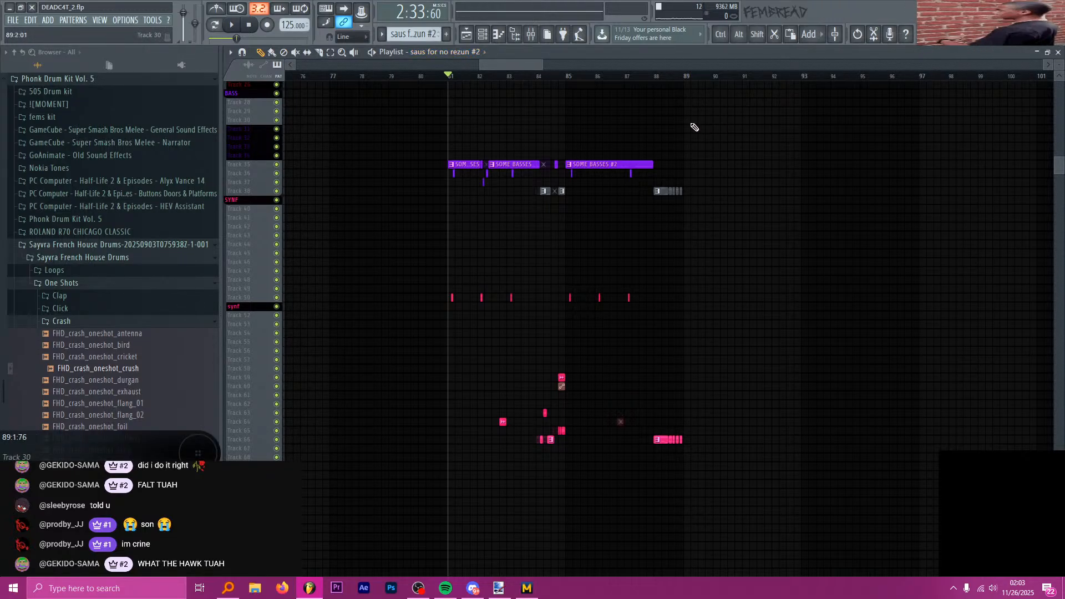
pyautogui.keyDown('ctrl'); pyautogui.click(648, 76); pyautogui.keyUp('ctrl')
pyautogui.press('space')
pyautogui.scroll(3, 681, 266)
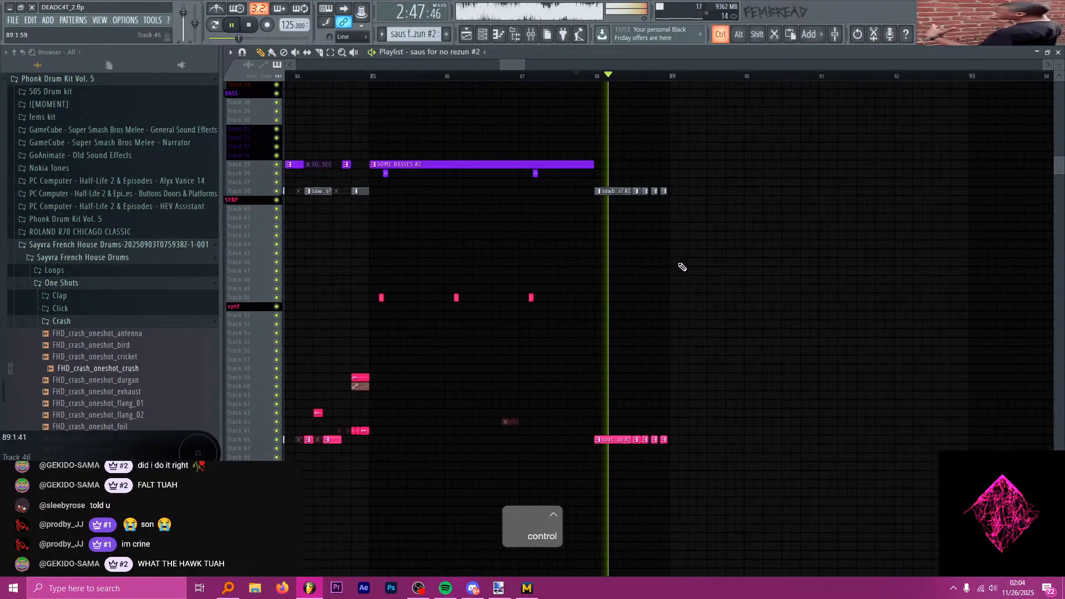
pyautogui.press('space')
# - Open the first "saus for no rezun #2" clip at bar 88 on Track 66 for note editing
pyautogui.scroll(-2, 645, 306)
pyautogui.scroll(-2, 644, 305)
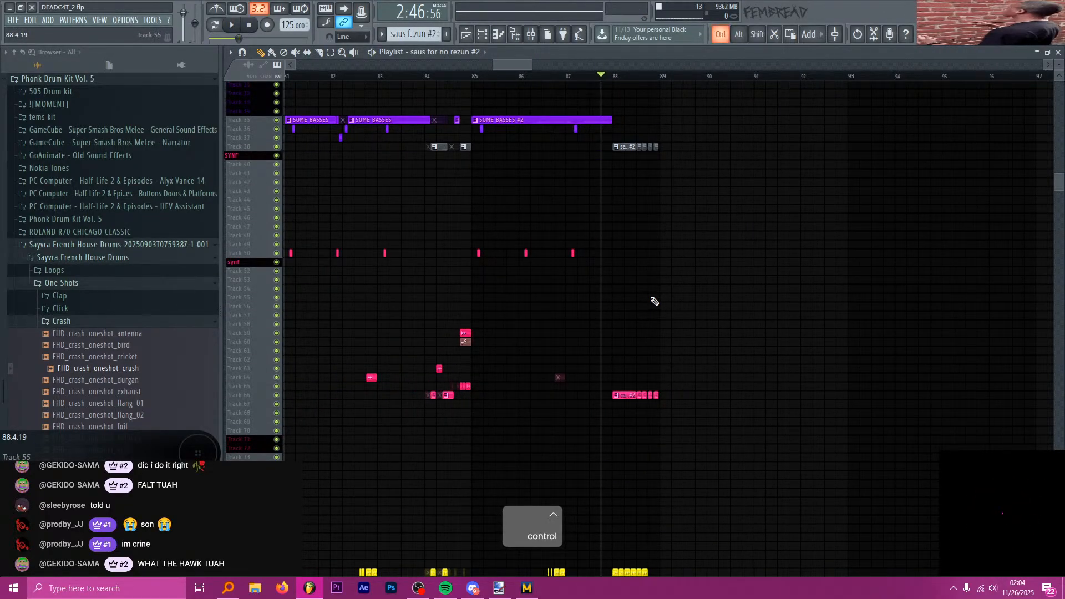
pyautogui.scroll(3, 655, 302)
pyautogui.scroll(4, 655, 302)
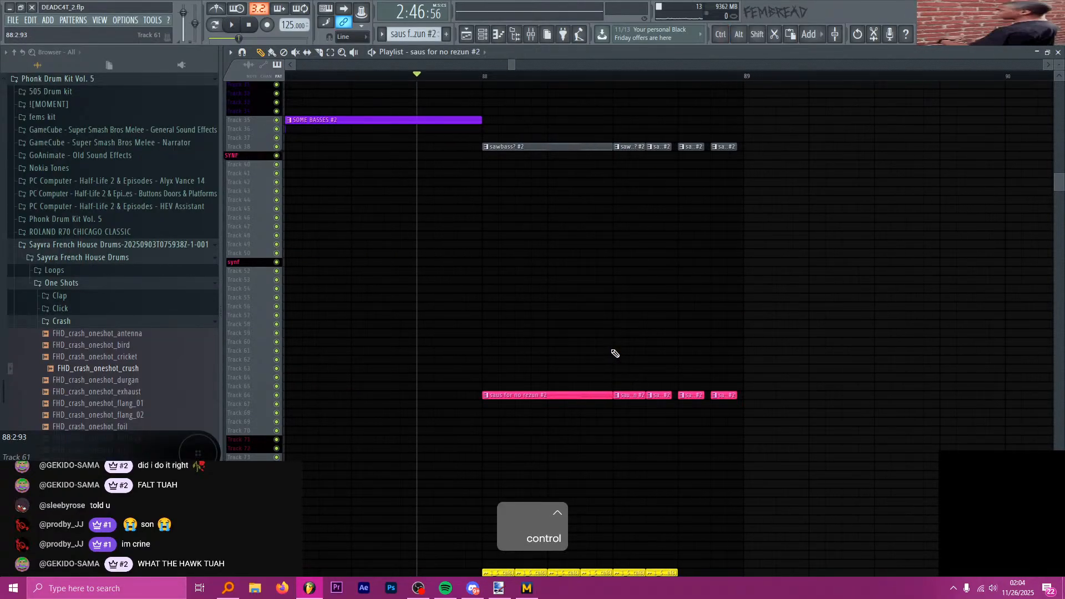
pyautogui.scroll(4, 615, 354)
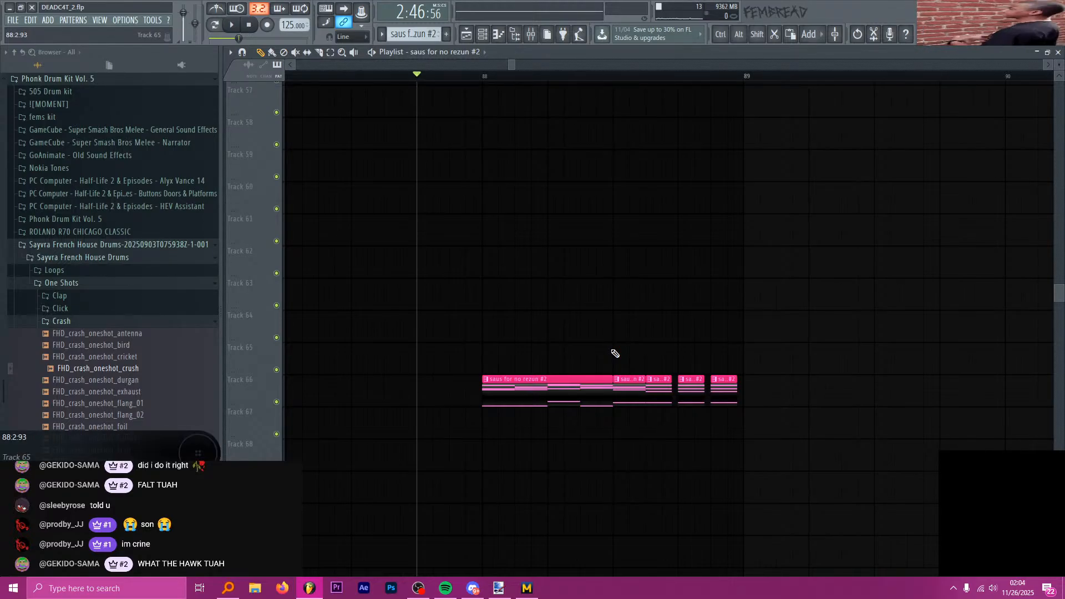
pyautogui.doubleClick(600, 384)
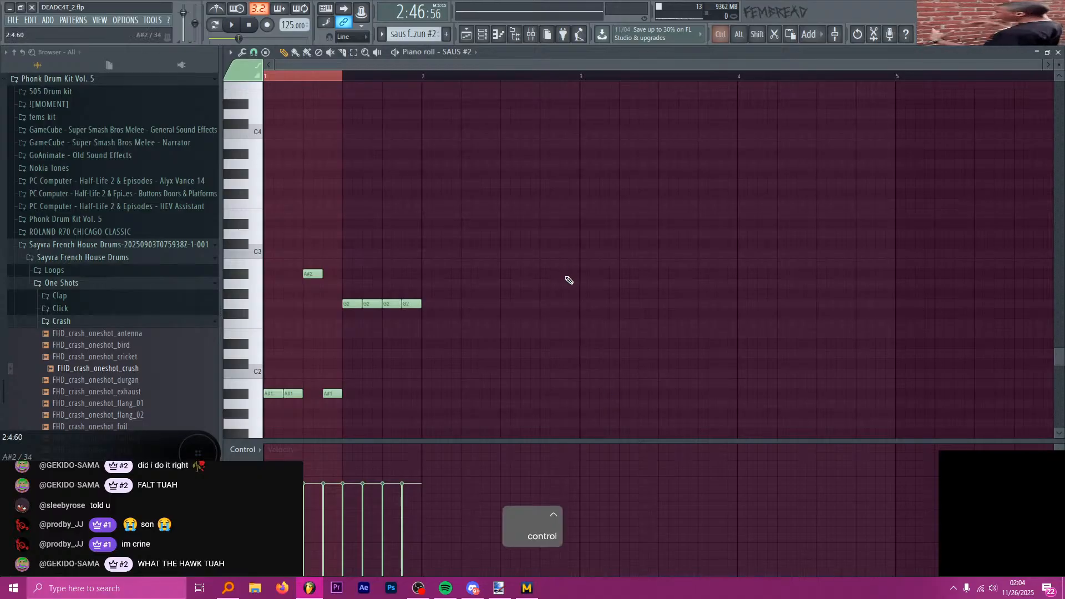
# - Switch playback to pattern mode, clear the time selection over the first half bar and audition the chords
pyautogui.scroll(3, 571, 294)
pyautogui.click(215, 25)
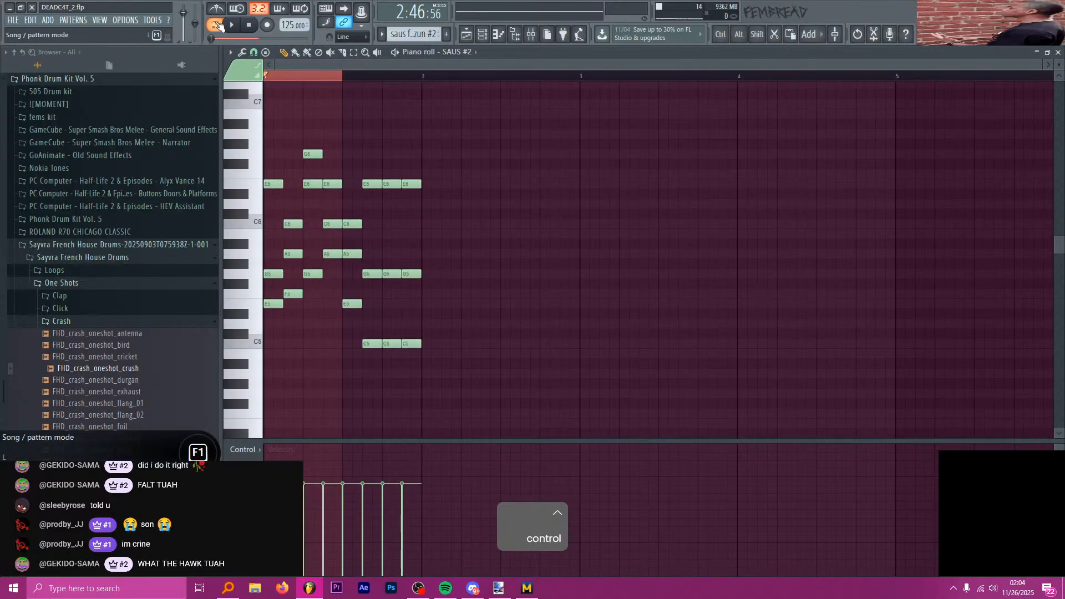
pyautogui.keyDown('ctrl'); pyautogui.click(297, 77); pyautogui.keyUp('ctrl')
pyautogui.scroll(-3, 369, 197)
pyautogui.scroll(2, 397, 208)
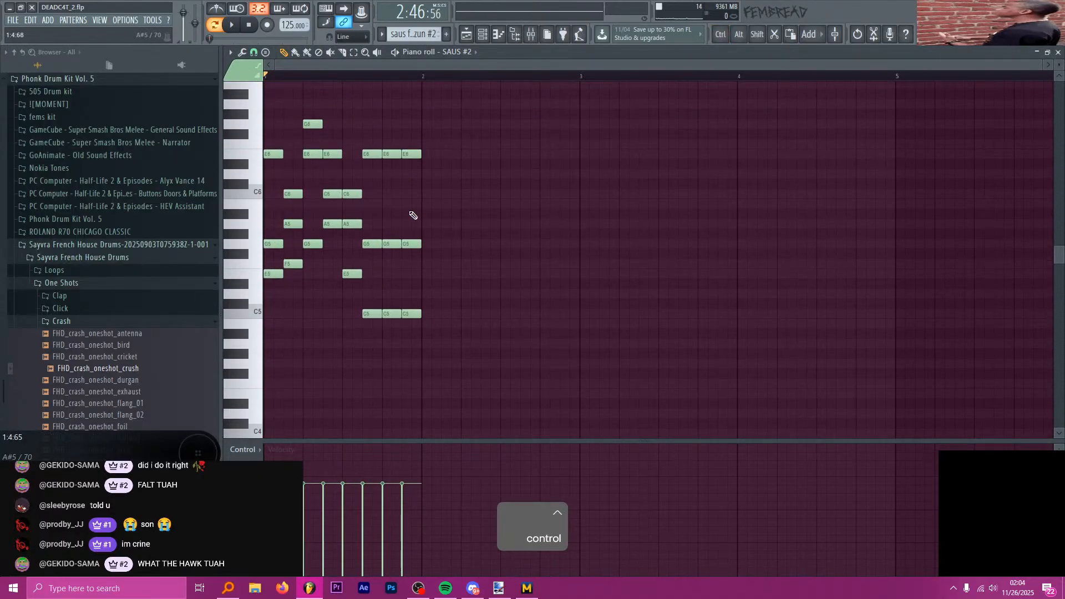
pyautogui.keyDown('alt'); pyautogui.rightClick(374, 188); pyautogui.keyUp('alt')
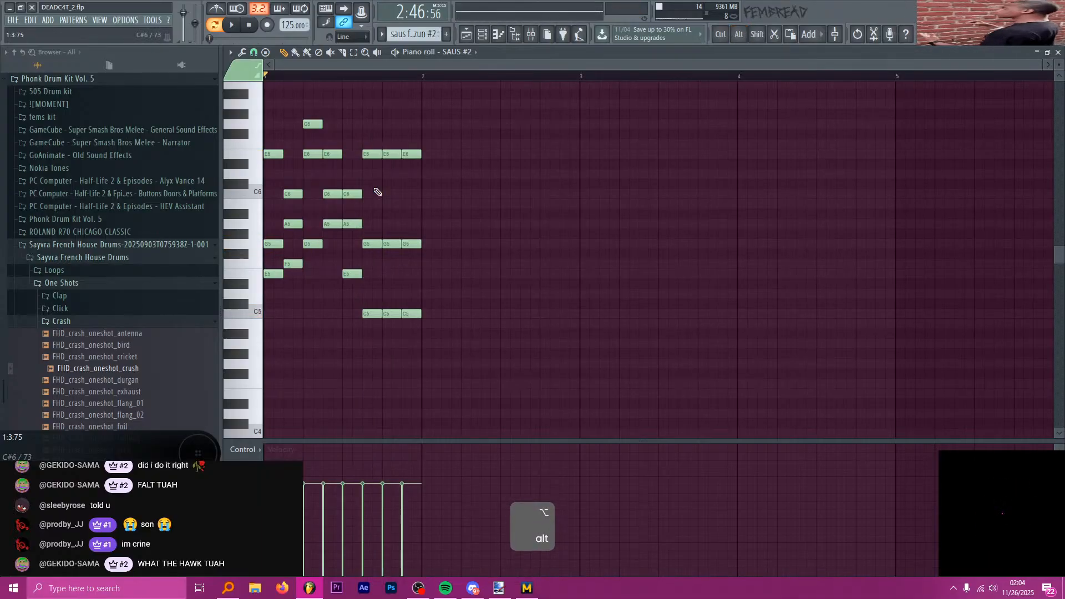
pyautogui.keyDown('alt'); pyautogui.rightClick(333, 152); pyautogui.keyUp('alt')
pyautogui.keyDown('alt'); pyautogui.rightClick(357, 156); pyautogui.keyUp('alt')
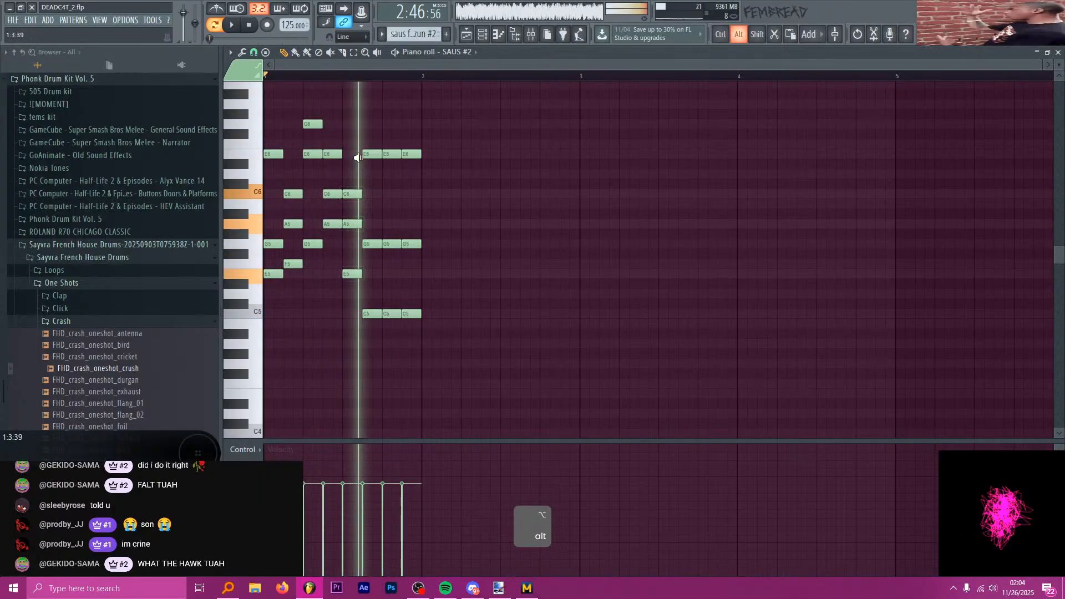
pyautogui.scroll(2, 341, 169)
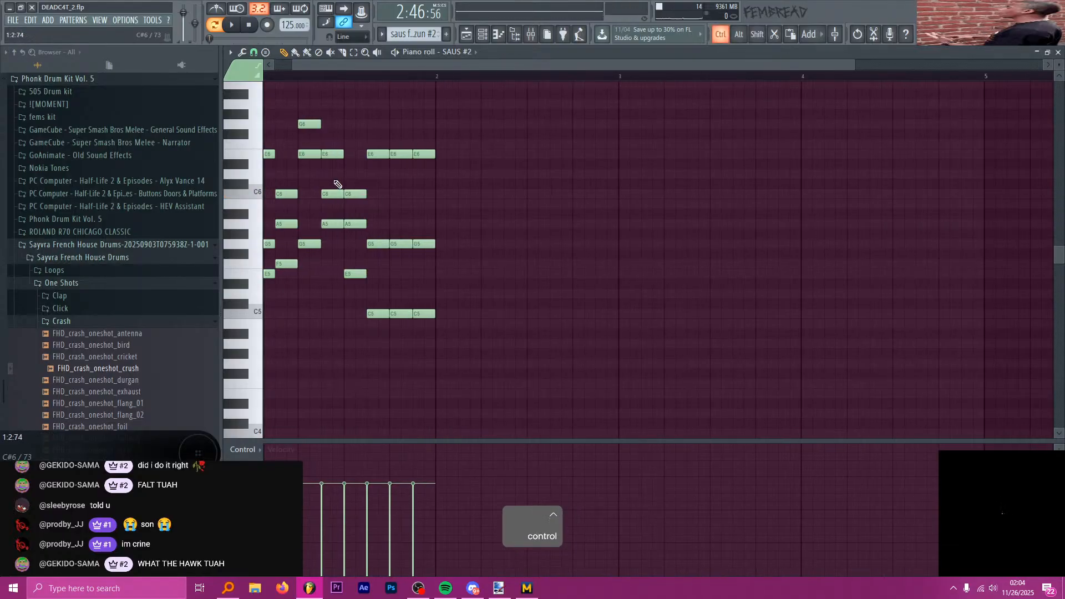
# - Replace the E6 note of the chord at 1:3:48 with A5 in both SAUS #2 and SAUS, and audition it
pyautogui.click(375, 224)
pyautogui.click(384, 245)
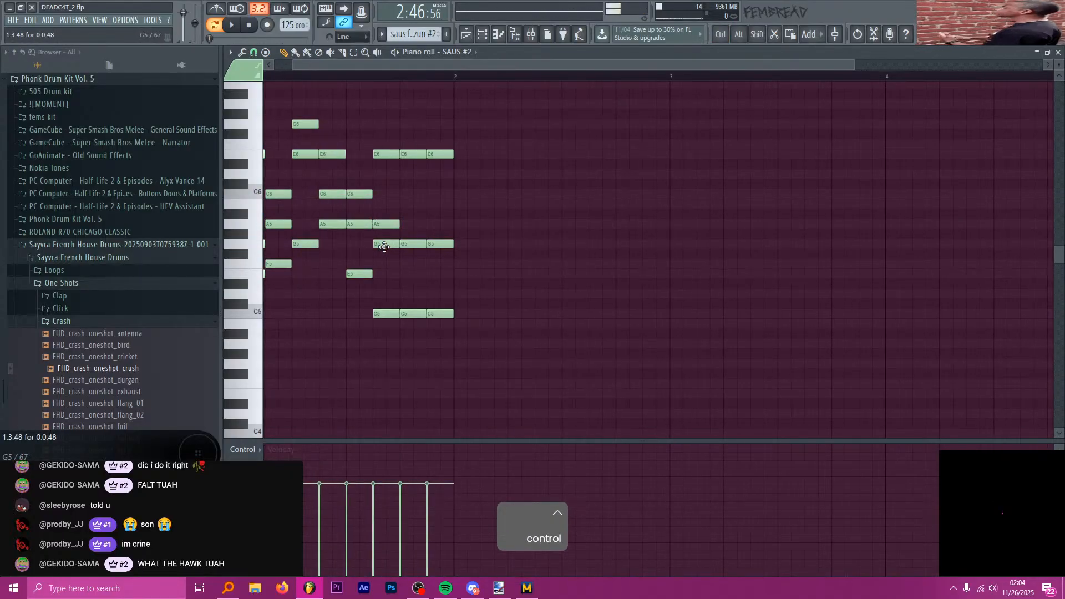
pyautogui.click(366, 275)
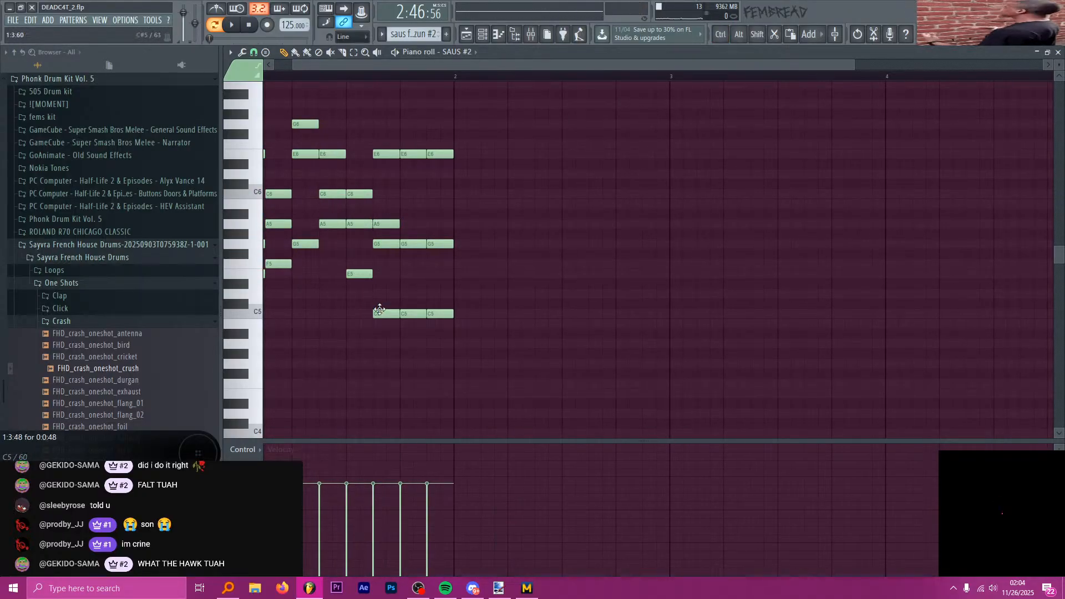
pyautogui.keyDown('alt'); pyautogui.rightClick(390, 284); pyautogui.keyUp('alt')
pyautogui.rightClick(390, 155)
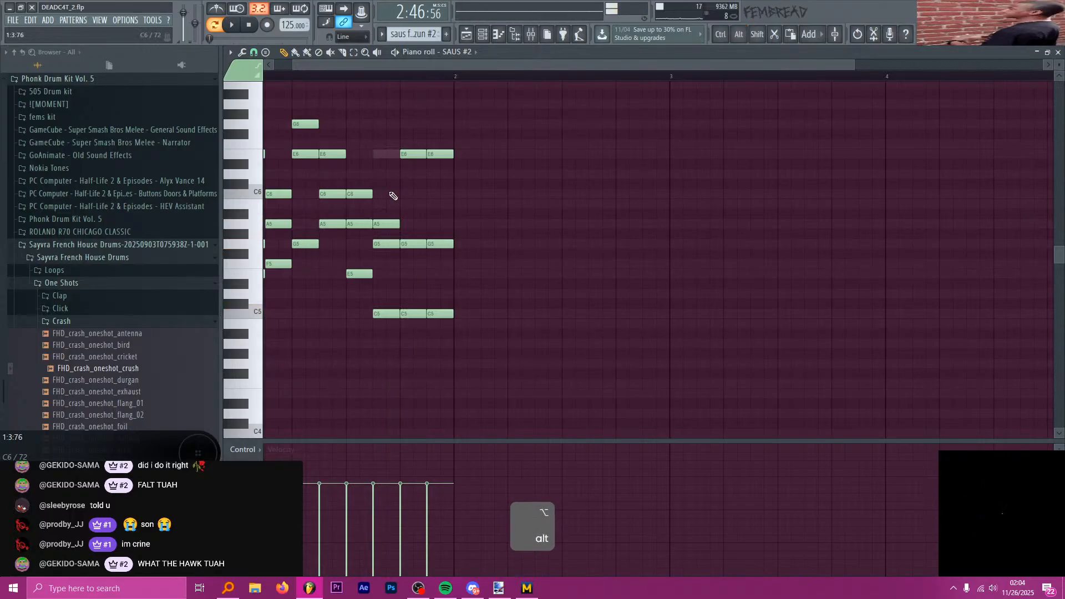
pyautogui.press('h')
pyautogui.moveTo(388, 155); pyautogui.dragTo(388, 225)
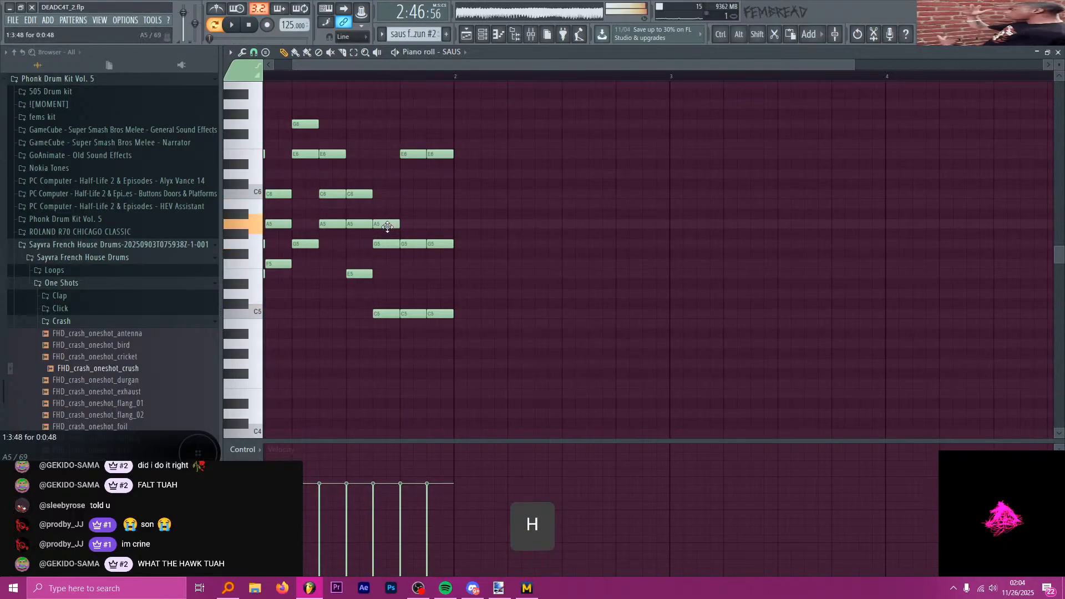
pyautogui.keyDown('alt'); pyautogui.rightClick(382, 211); pyautogui.keyUp('alt')
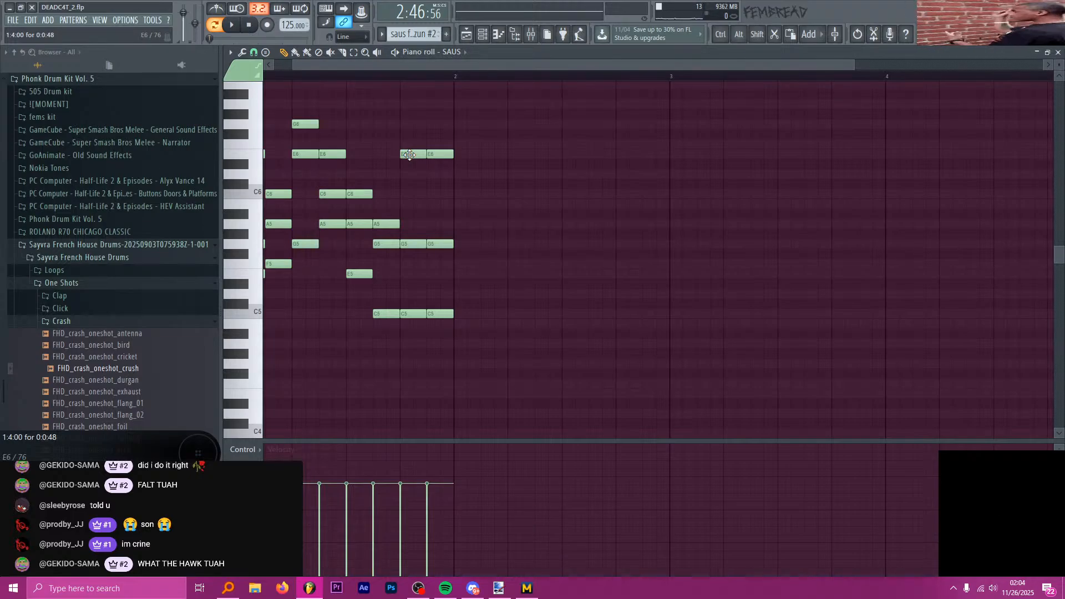
# - In the SAUS channel, raise the G5 notes to A5 and the C5 notes to E5 in the last two chords
pyautogui.hotkey('alt', 'Tab')
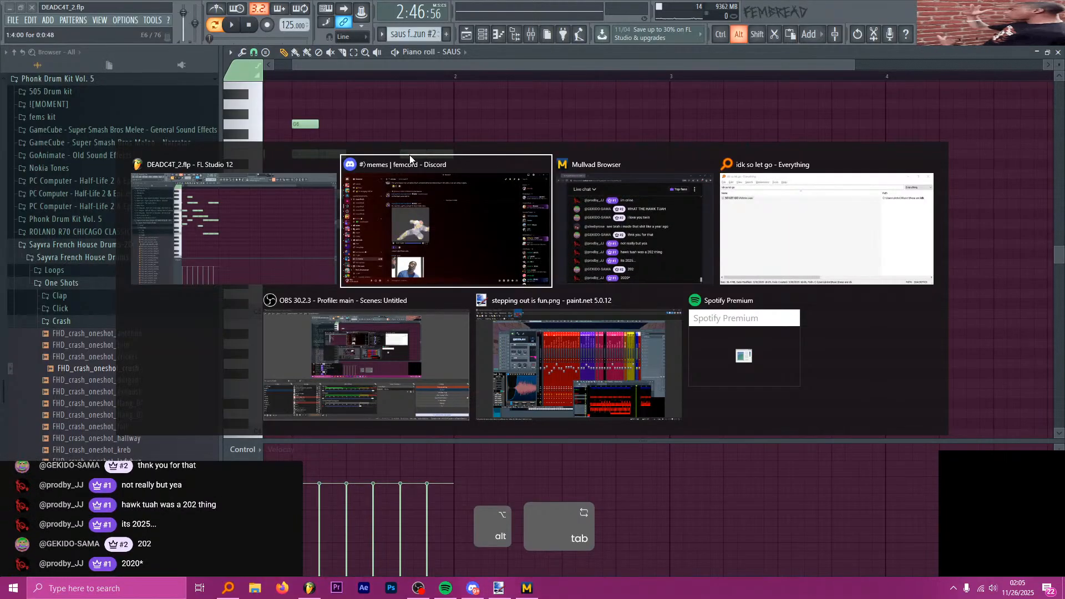
pyautogui.hotkey('alt', 'Tab')
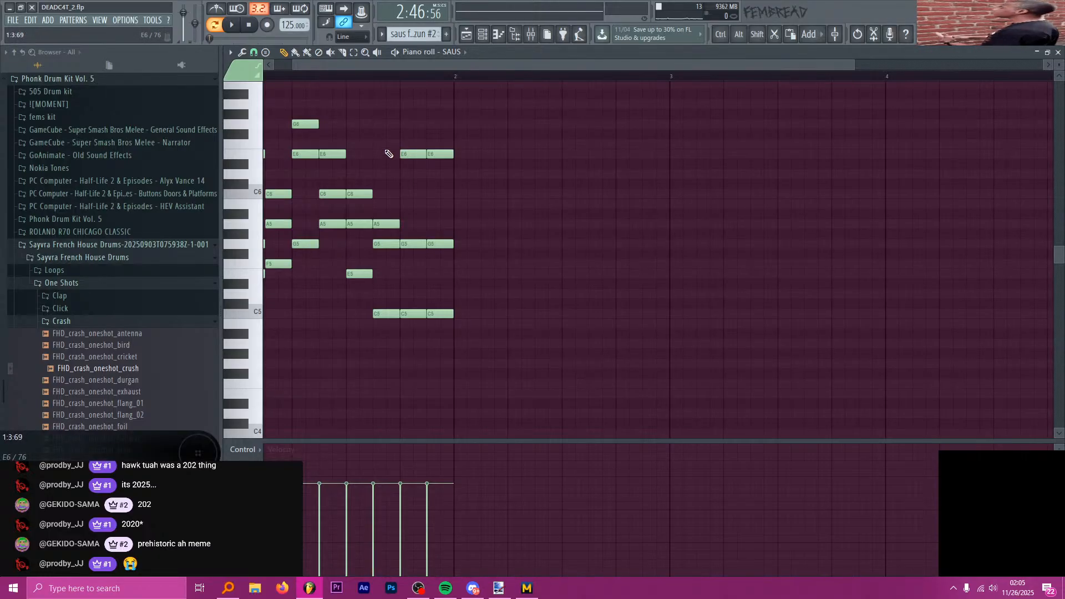
pyautogui.keyDown('alt'); pyautogui.rightClick(387, 154); pyautogui.keyUp('alt')
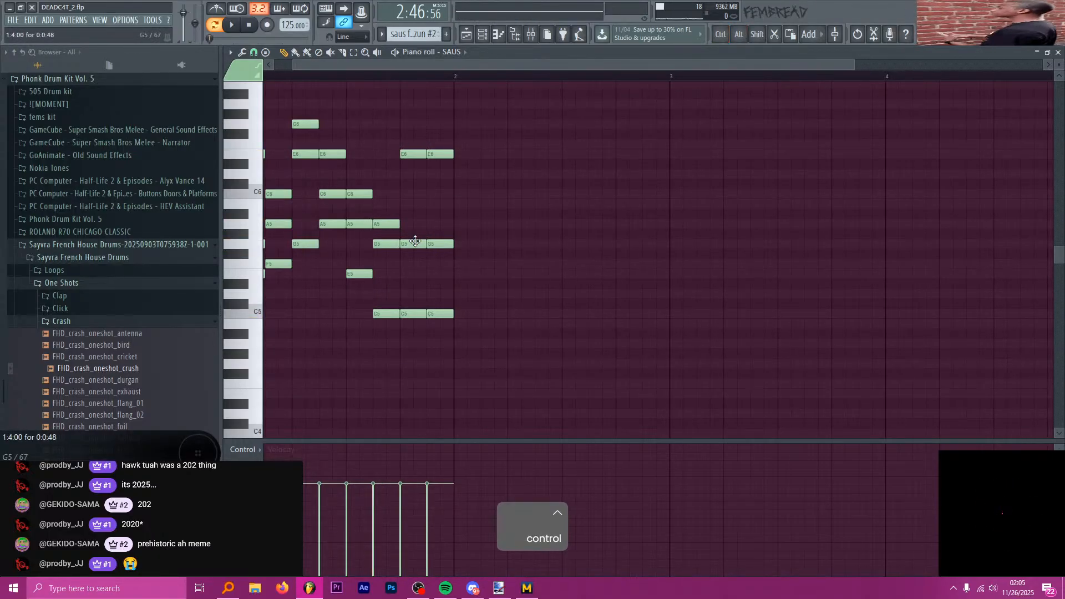
pyautogui.moveTo(414, 246); pyautogui.dragTo(414, 220)
pyautogui.click(416, 320)
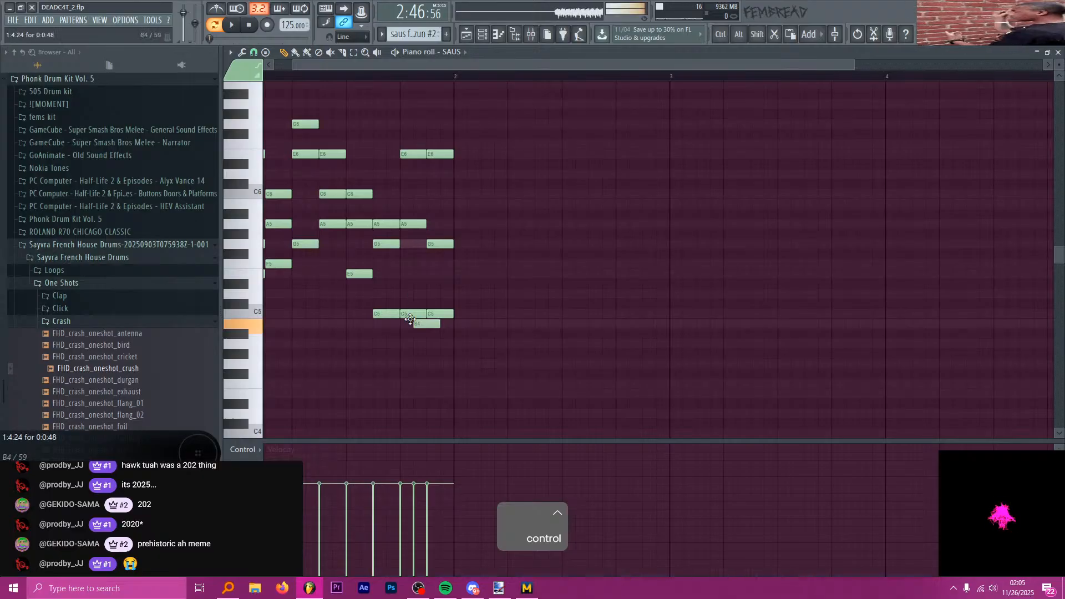
pyautogui.rightClick(418, 322)
pyautogui.moveTo(416, 314); pyautogui.dragTo(416, 274)
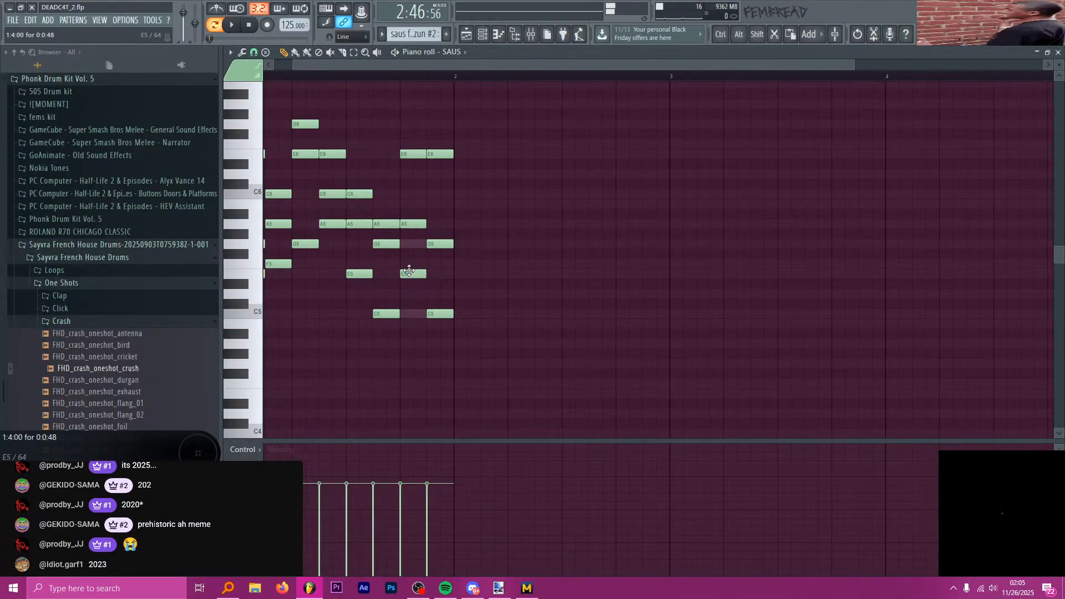
pyautogui.moveTo(444, 314); pyautogui.dragTo(431, 223)
# - Make the same change in SAUS #2, raising the last two chords' G5 notes to A5 and C5 notes to E5, and audition them
pyautogui.press('h')
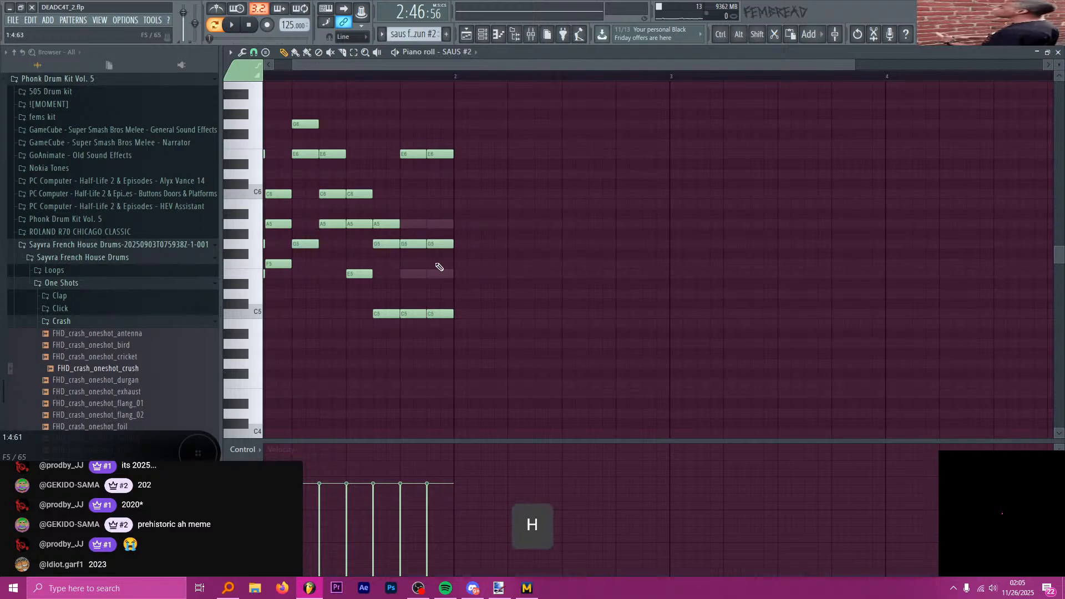
pyautogui.moveTo(441, 244); pyautogui.dragTo(414, 224)
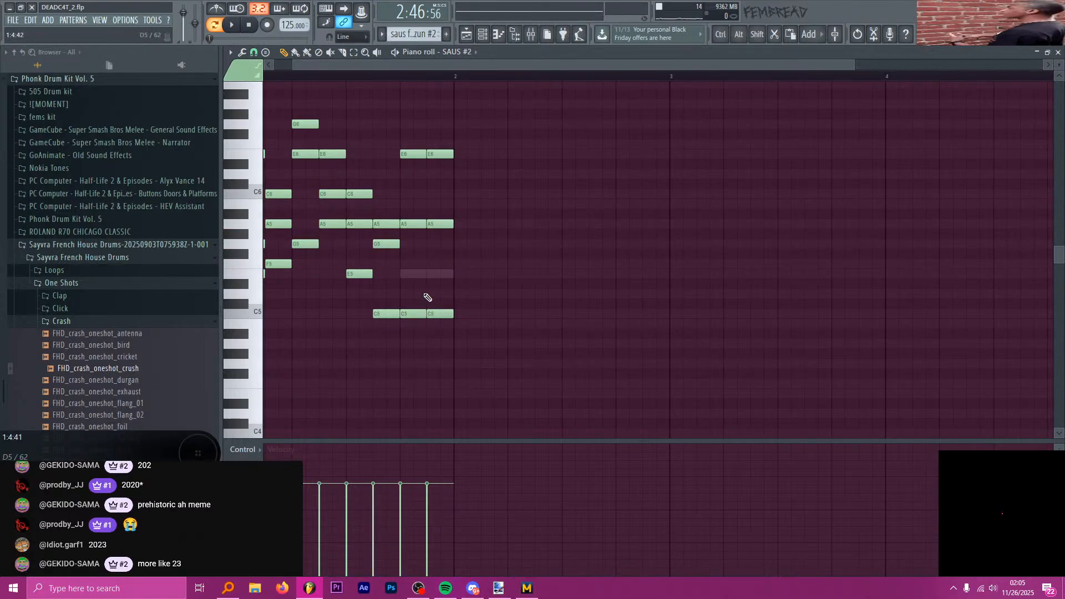
pyautogui.moveTo(414, 313); pyautogui.dragTo(438, 272)
pyautogui.keyDown('alt'); pyautogui.rightClick(413, 244); pyautogui.keyUp('alt')
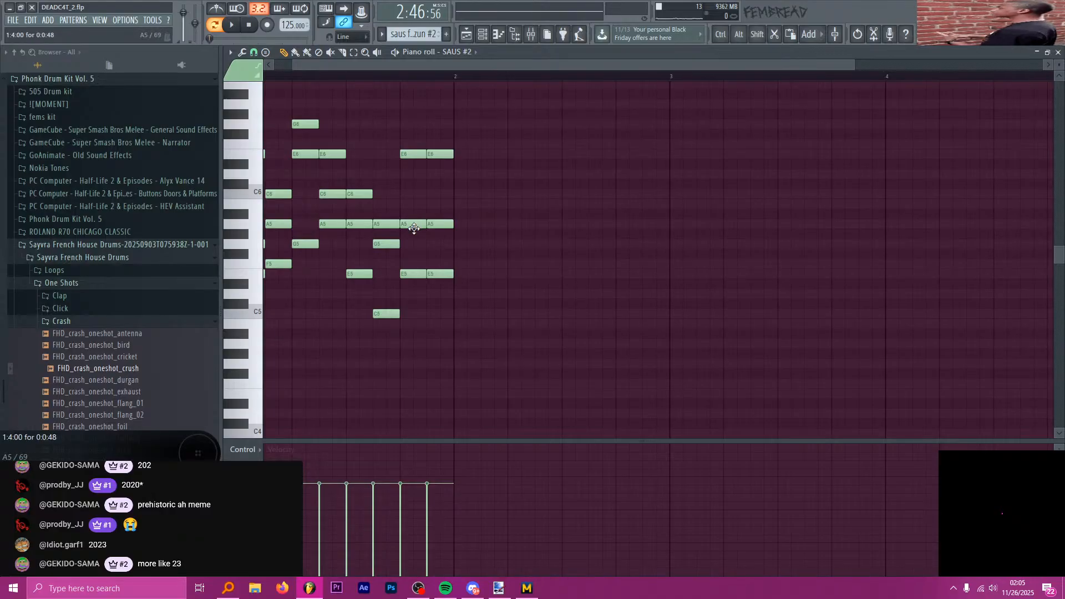
# - Turn the last three chords into E6, A#5 and E5 in both the SAUS and SAUS #2 channels
pyautogui.moveTo(412, 223); pyautogui.dragTo(435, 215)
pyautogui.press('h')
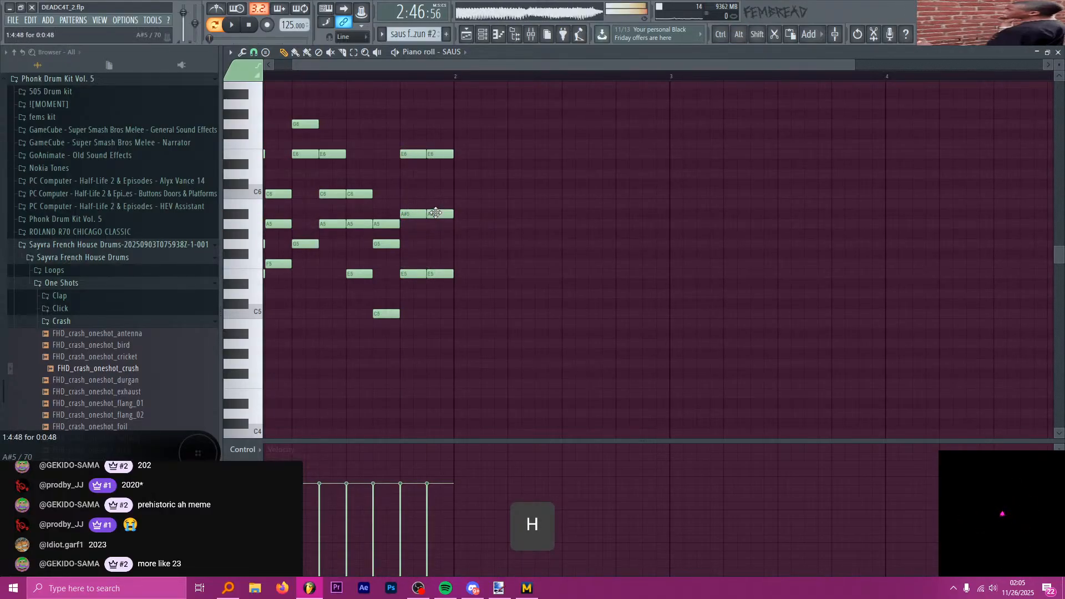
pyautogui.keyDown('alt'); pyautogui.moveTo(336, 211); pyautogui.dragTo(387, 154); pyautogui.keyUp('alt')
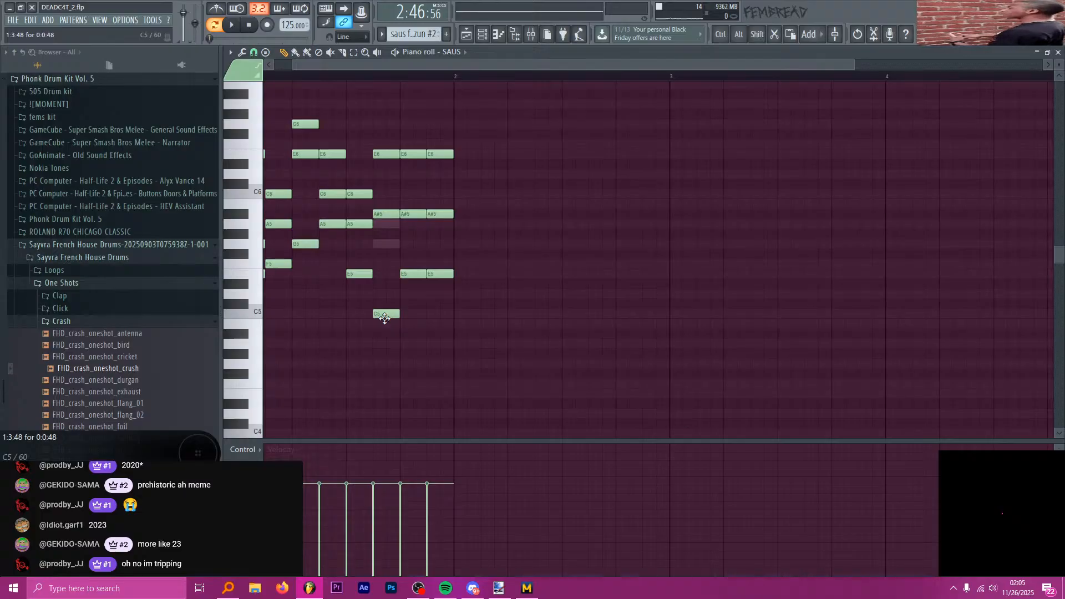
pyautogui.moveTo(384, 317); pyautogui.dragTo(385, 274)
pyautogui.press('g')
pyautogui.moveTo(385, 315); pyautogui.dragTo(385, 274)
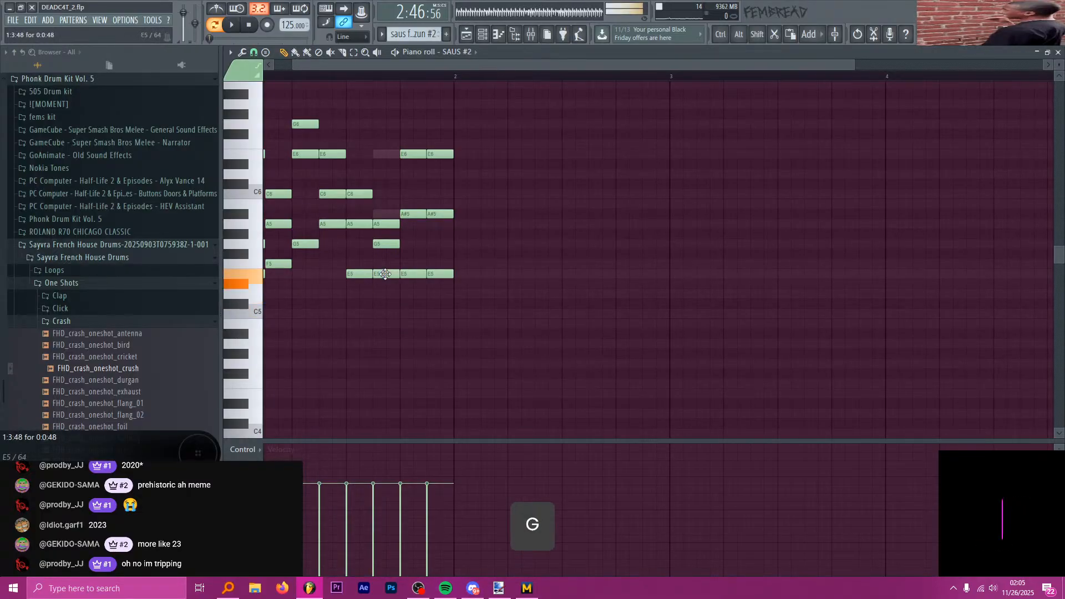
pyautogui.moveTo(386, 224); pyautogui.dragTo(379, 155)
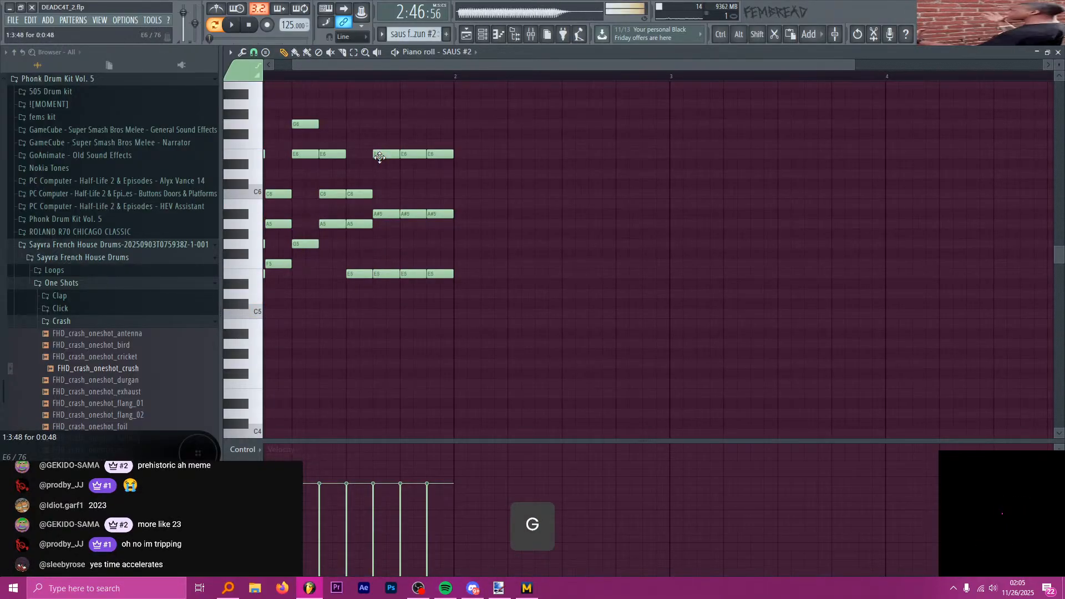
# - Lower the A#5 notes of the last three chords to A5 in both SAUS #2 and SAUS
pyautogui.keyDown('ctrl'); pyautogui.scroll(-1, 565, 202); pyautogui.keyUp('ctrl')
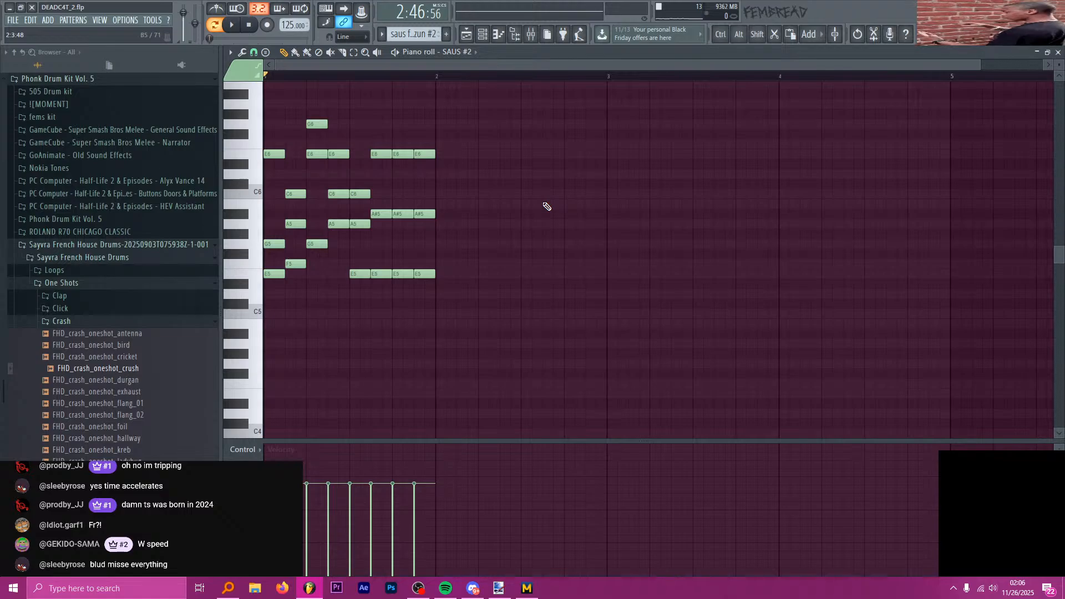
pyautogui.scroll(-1, 516, 152)
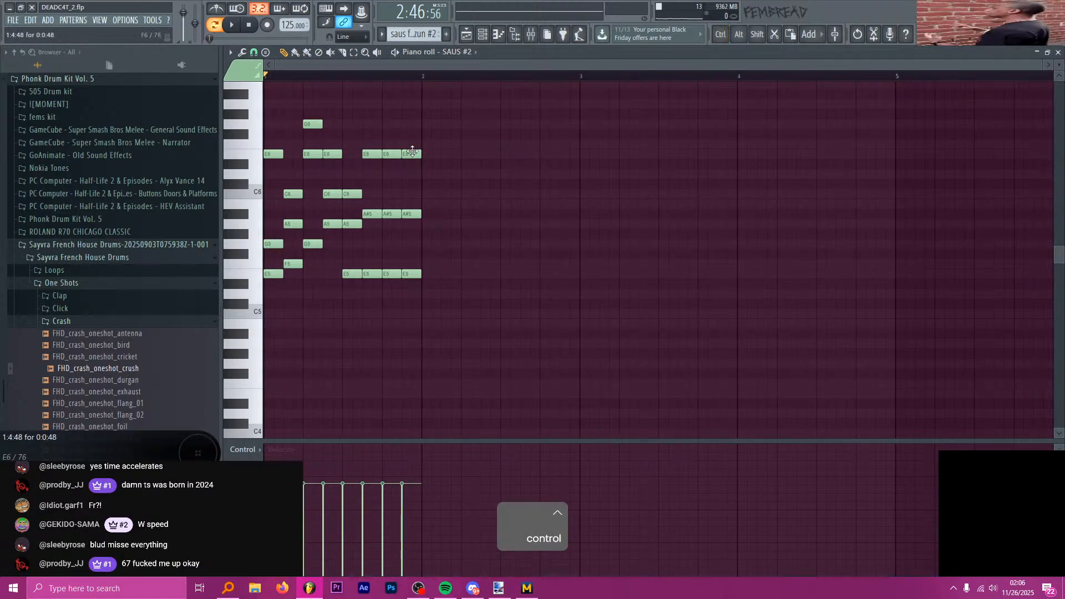
pyautogui.scroll(5, 236, 152)
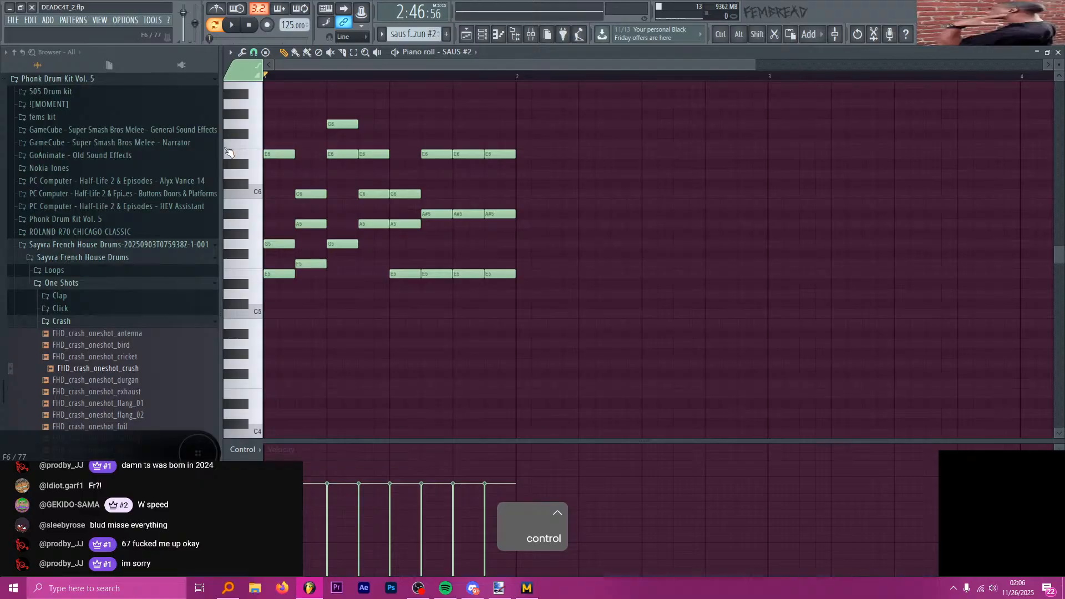
pyautogui.moveTo(273, 110); pyautogui.dragTo(488, 194)
pyautogui.hotkey('shift', 'Down')
pyautogui.press('h')
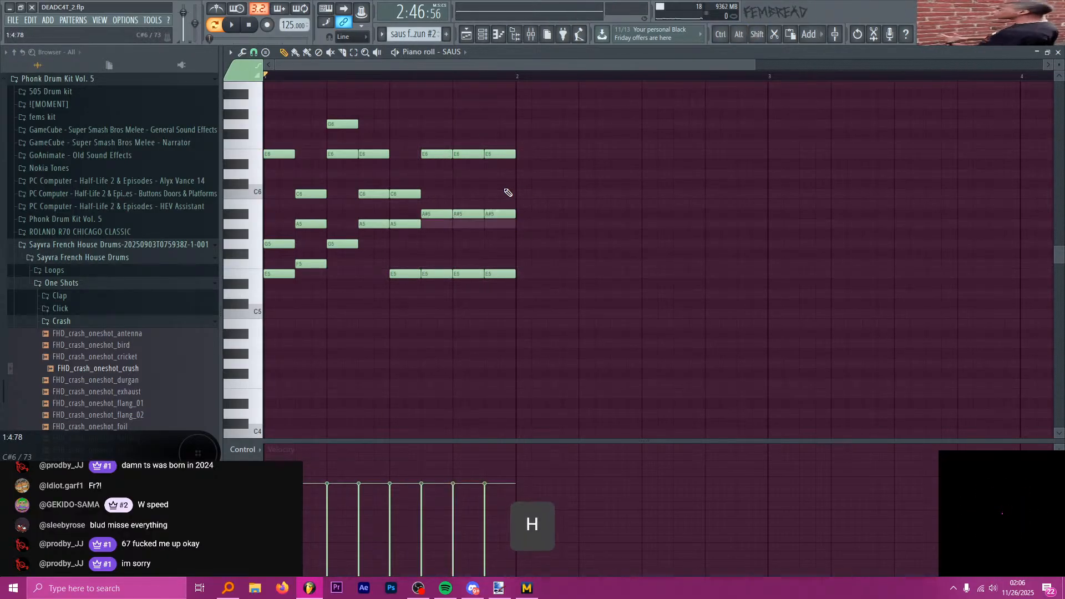
pyautogui.moveTo(570, 248); pyautogui.dragTo(541, 184)
pyautogui.hotkey('shift', 'Down')
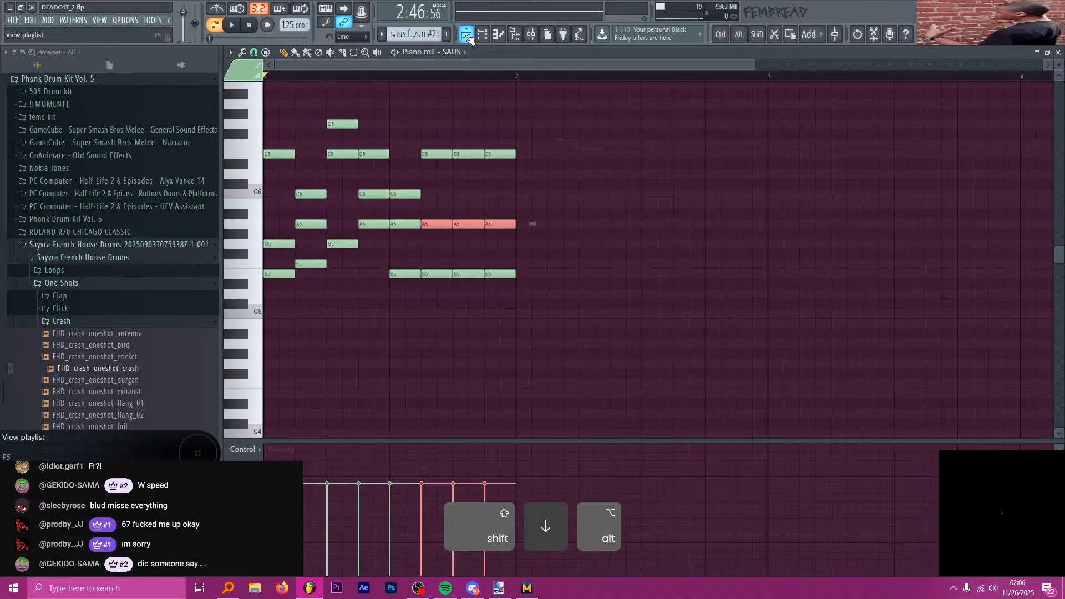
# - Return to the playlist near bar 88 and check the latest live chat messages
pyautogui.press('F5')
pyautogui.scroll(-2, 541, 150)
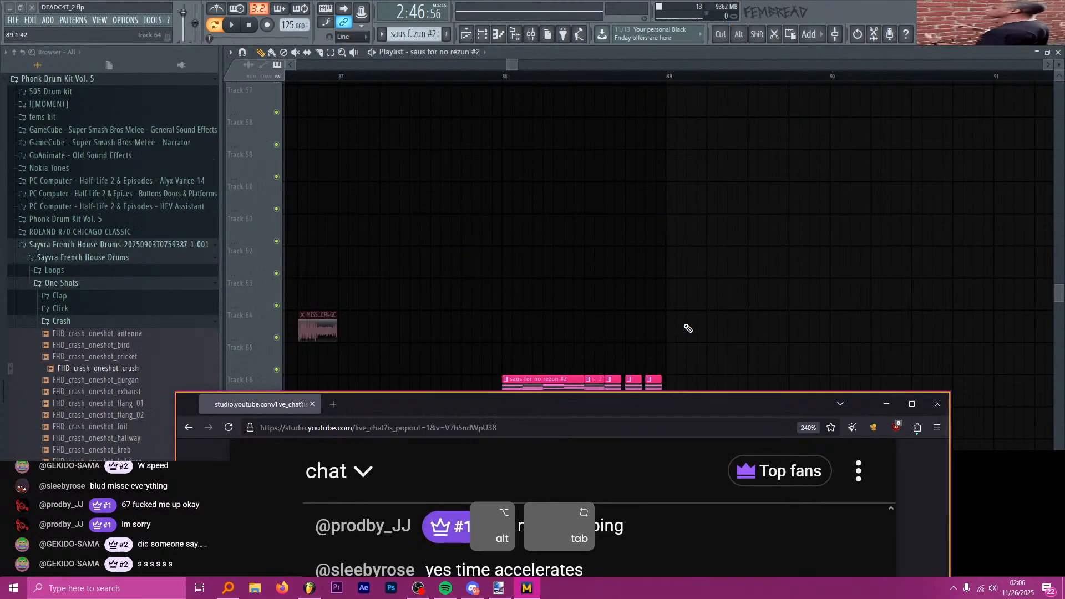
pyautogui.hotkey('alt', 'Tab')
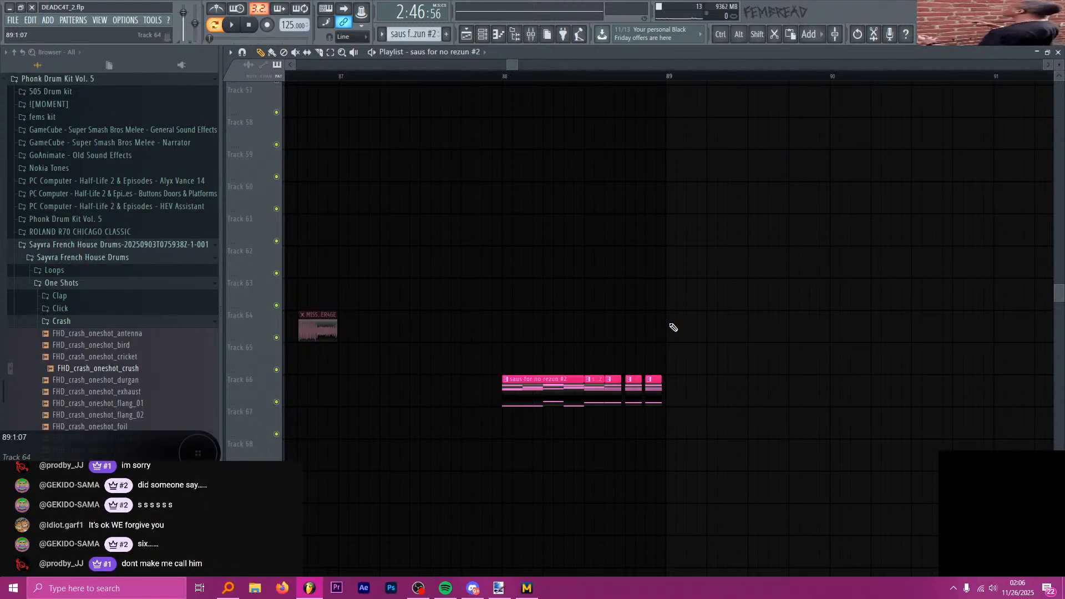
# - Briefly audition the playlist from within bar 87 and place the playhead at the start of bar 88
pyautogui.hotkey('alt', 'Tab')
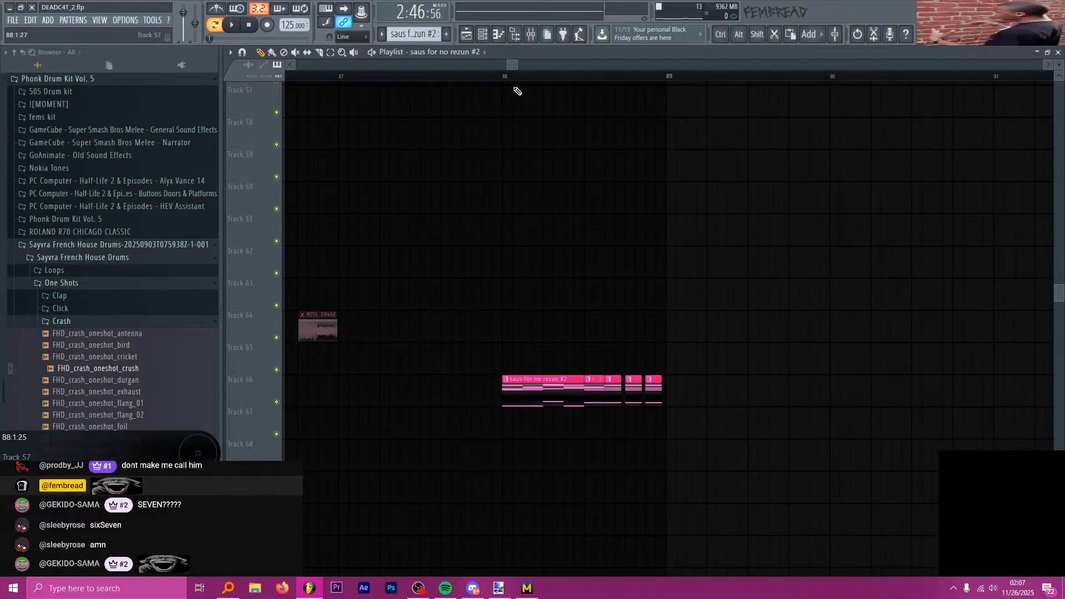
pyautogui.click(503, 75)
pyautogui.click(346, 78)
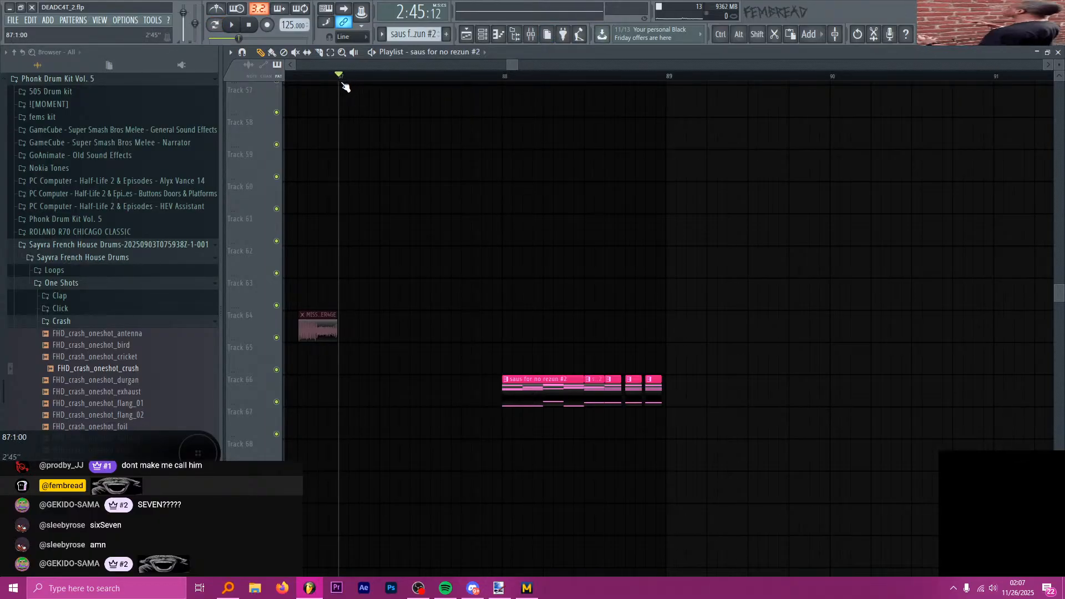
pyautogui.moveTo(343, 86)
pyautogui.mouseDown()
pyautogui.moveTo(447, 105)
pyautogui.moveTo(409, 111)
pyautogui.mouseUp()
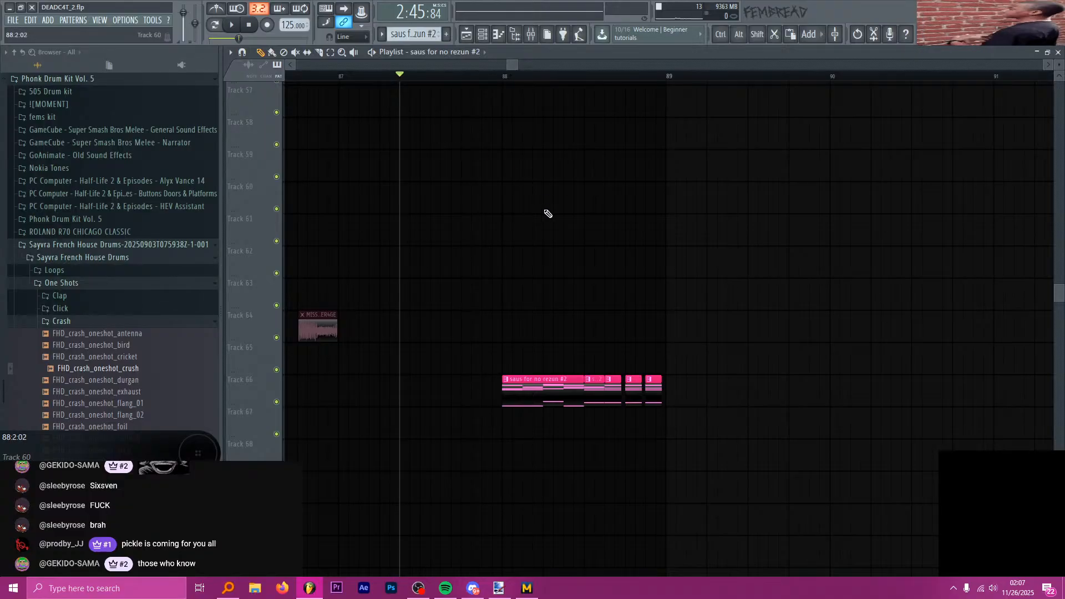
pyautogui.press('space')
pyautogui.press('space')
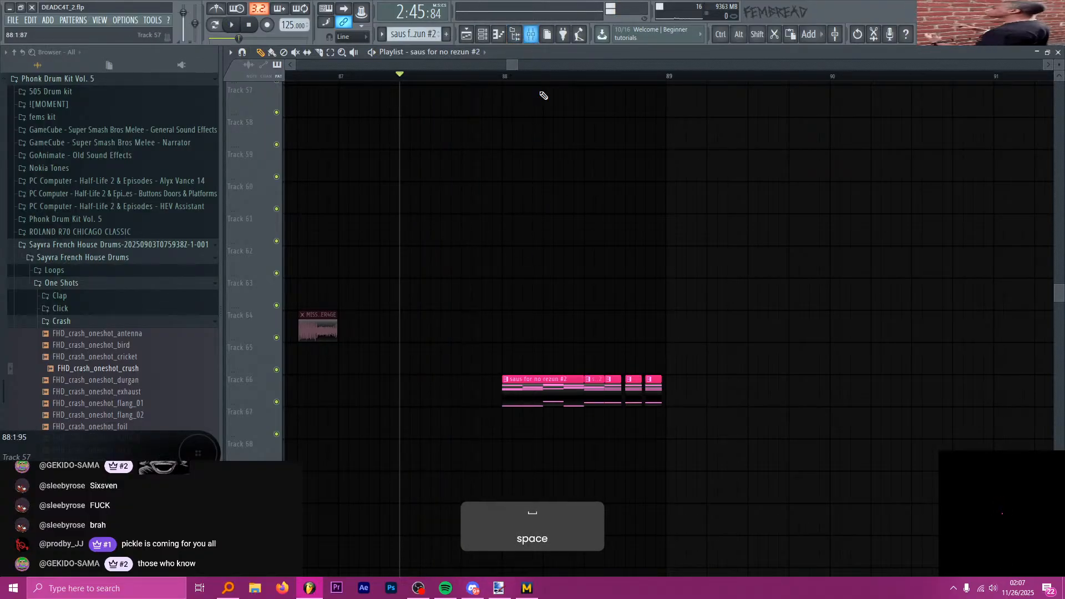
pyautogui.click(503, 76)
pyautogui.scroll(-3, 537, 238)
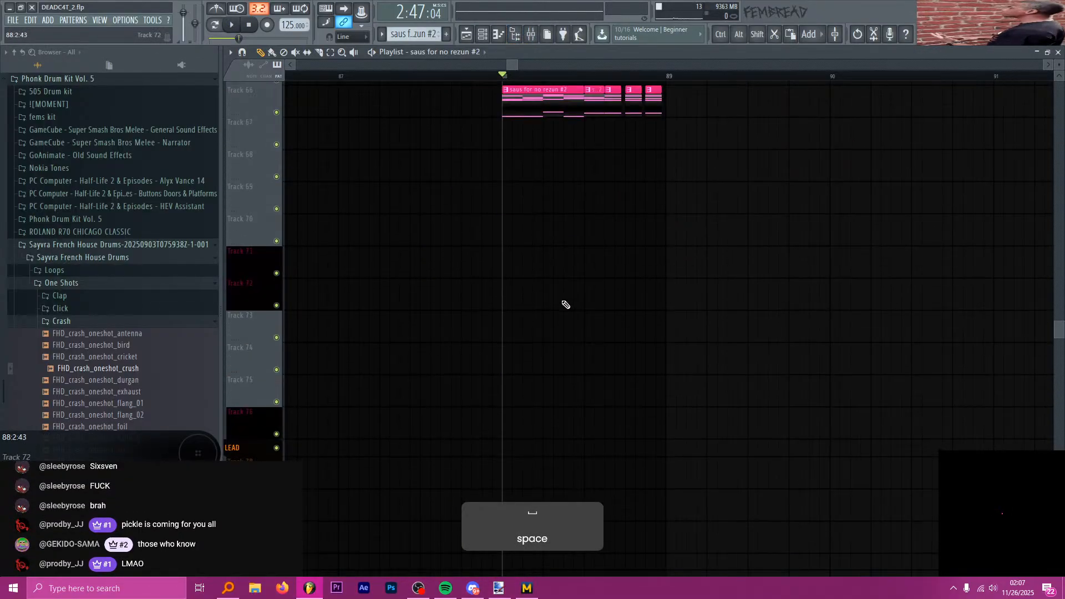
pyautogui.scroll(-1, 566, 296)
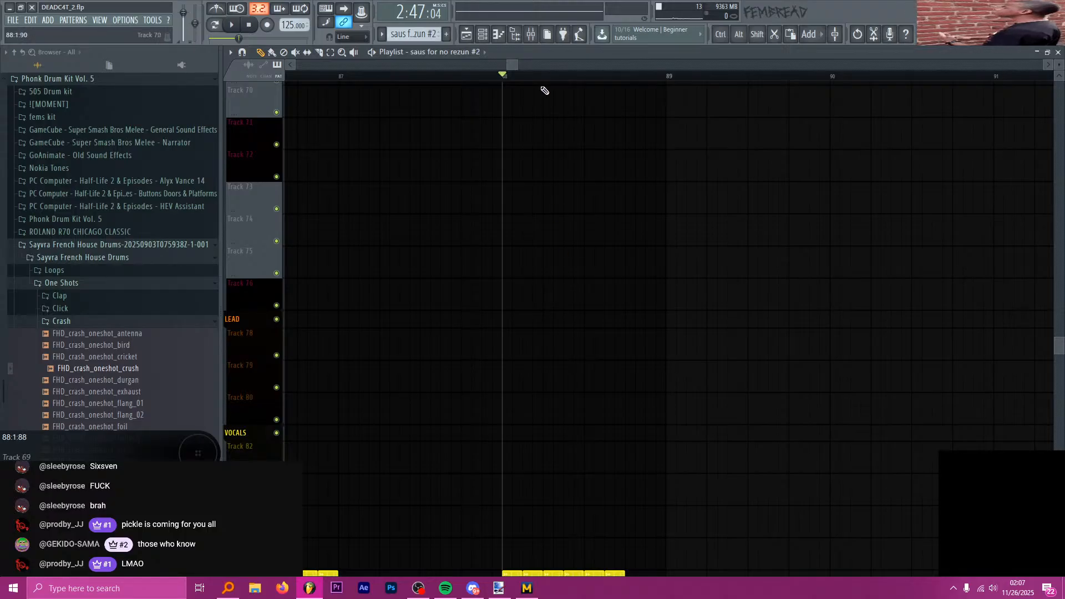
# - Load Fruity parametric EQ 2 into effect slot 4 of the mixer's Insert 25
pyautogui.click(531, 34)
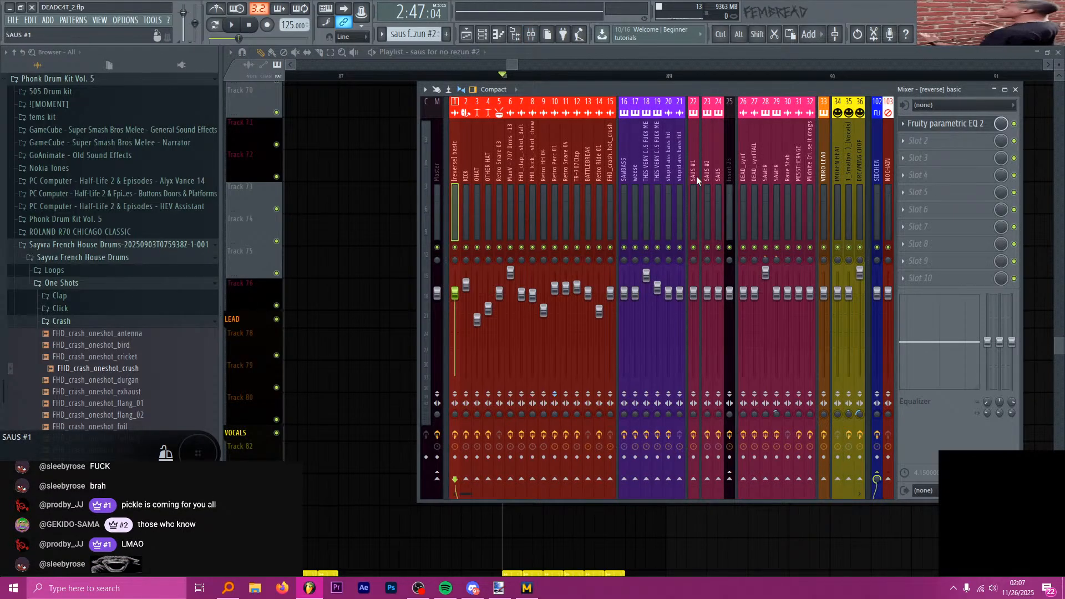
pyautogui.click(726, 166)
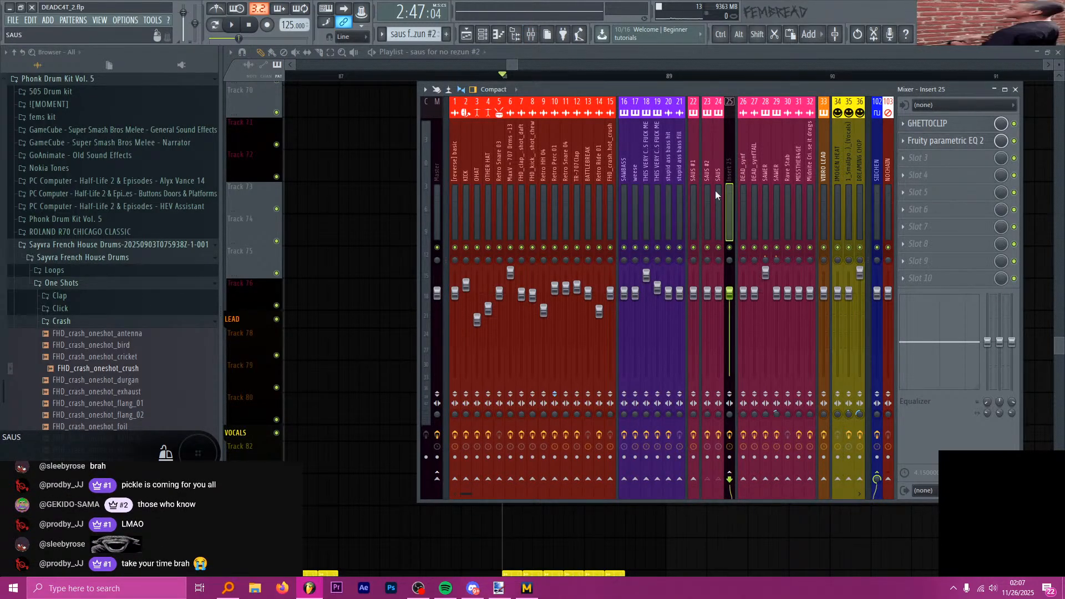
pyautogui.scroll(-3, 714, 190)
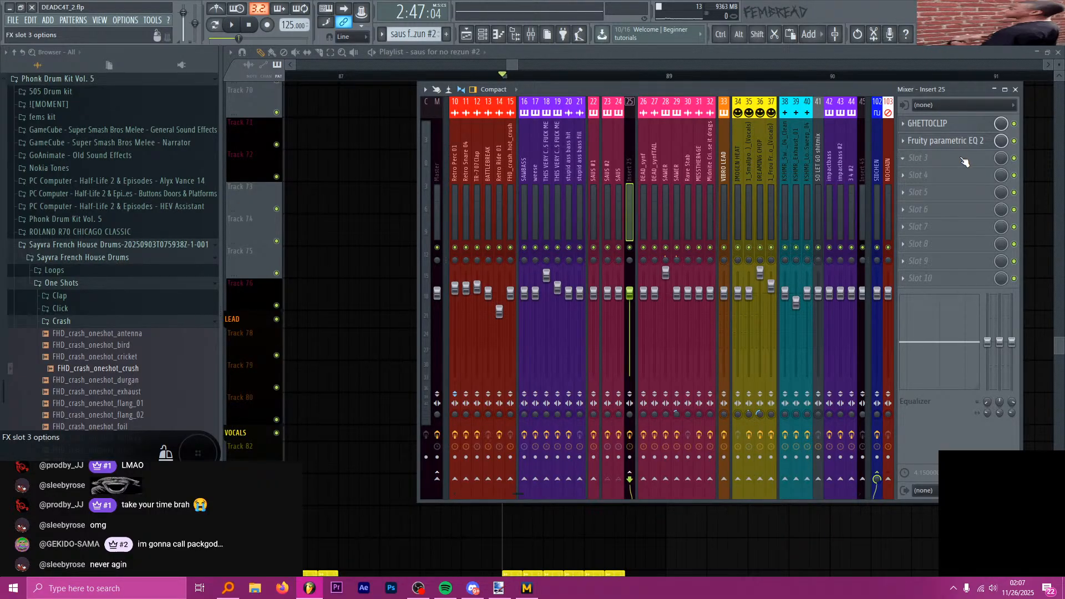
pyautogui.click(935, 160)
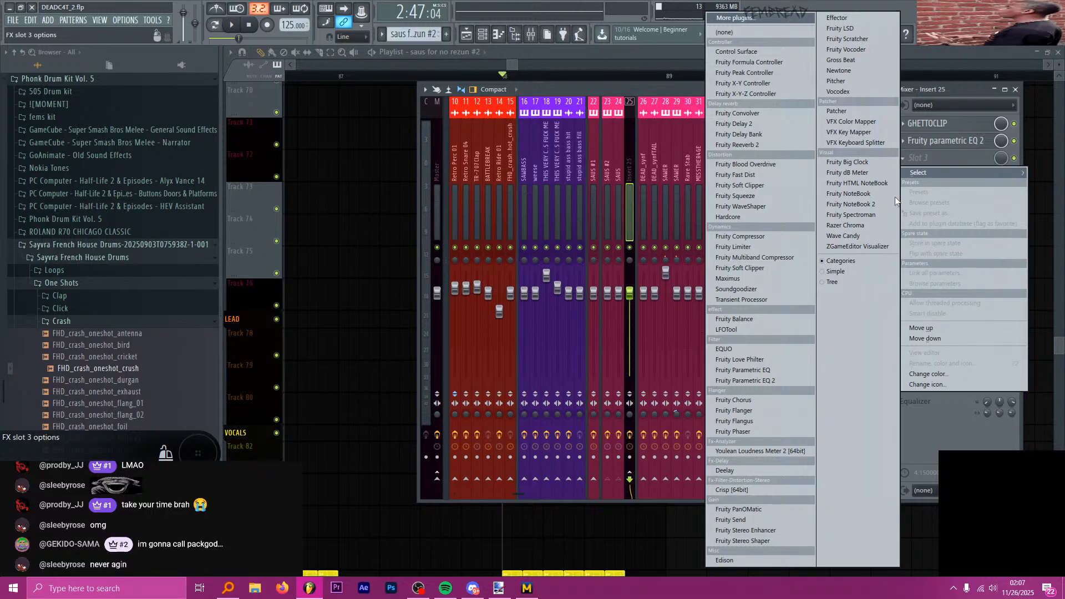
pyautogui.click(928, 137)
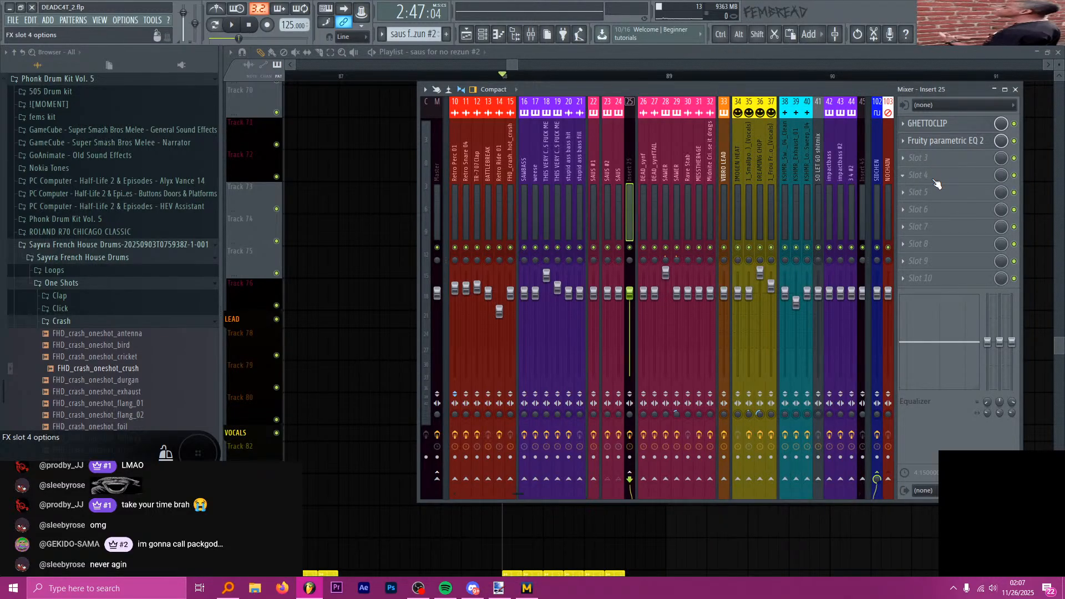
pyautogui.click(937, 184)
pyautogui.click(780, 379)
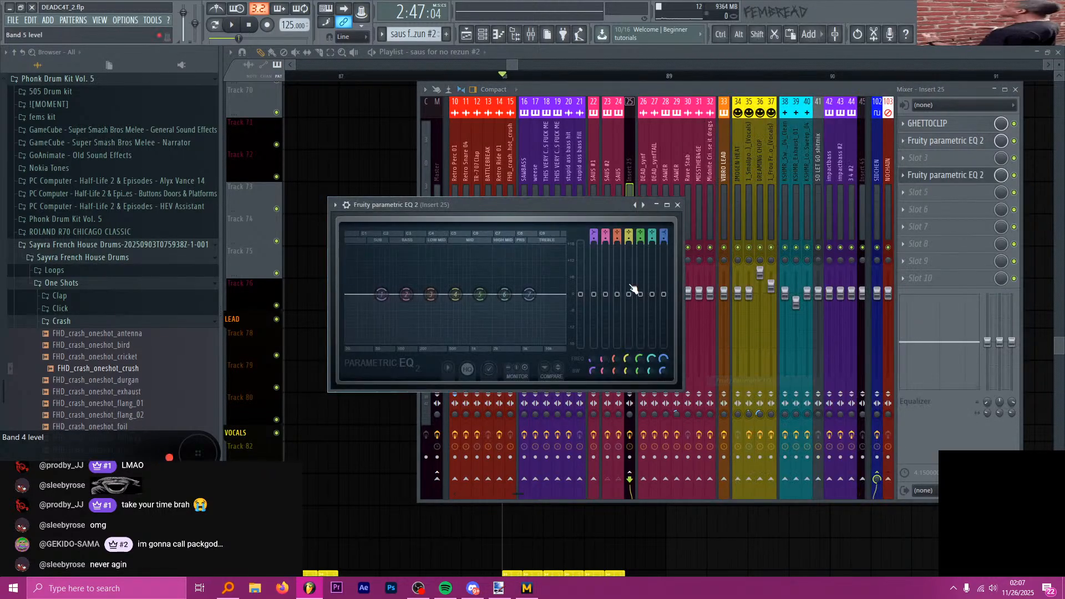
# - Recolour the Fruity parametric EQ 2 in slot 4 of Insert 25 to pure green (0, 255, 0)
pyautogui.click(904, 176)
pyautogui.press('r')
pyautogui.click(904, 172)
pyautogui.click(890, 171)
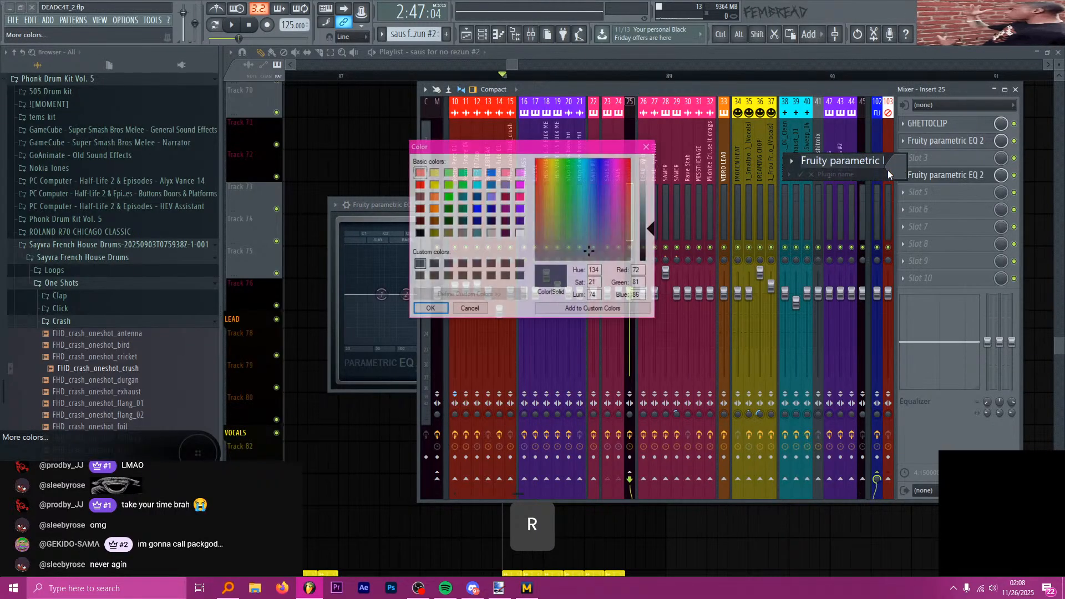
pyautogui.click(447, 195)
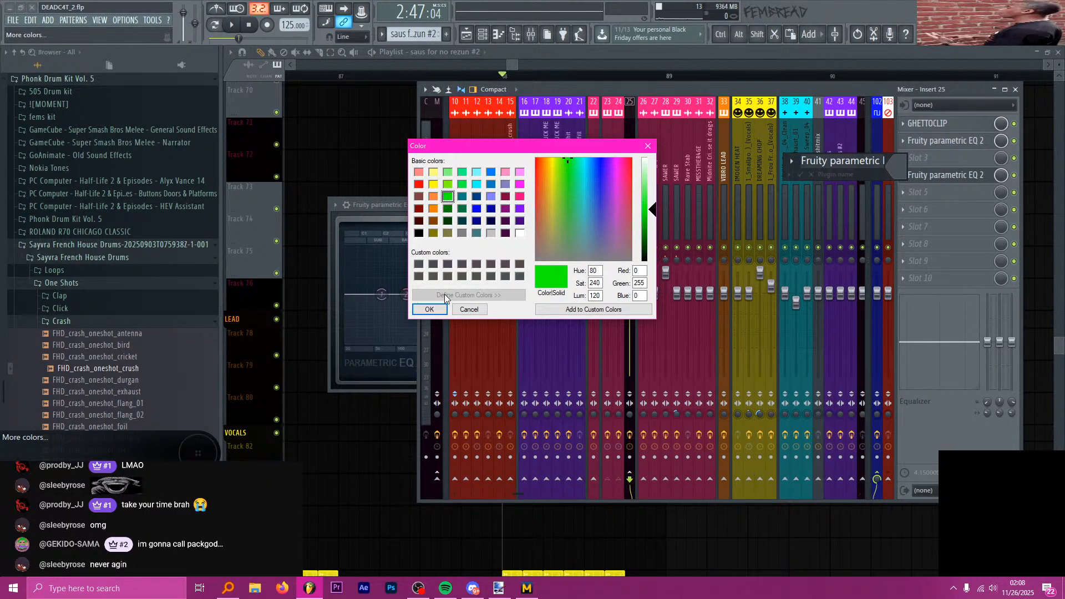
pyautogui.click(429, 309)
pyautogui.click(801, 176)
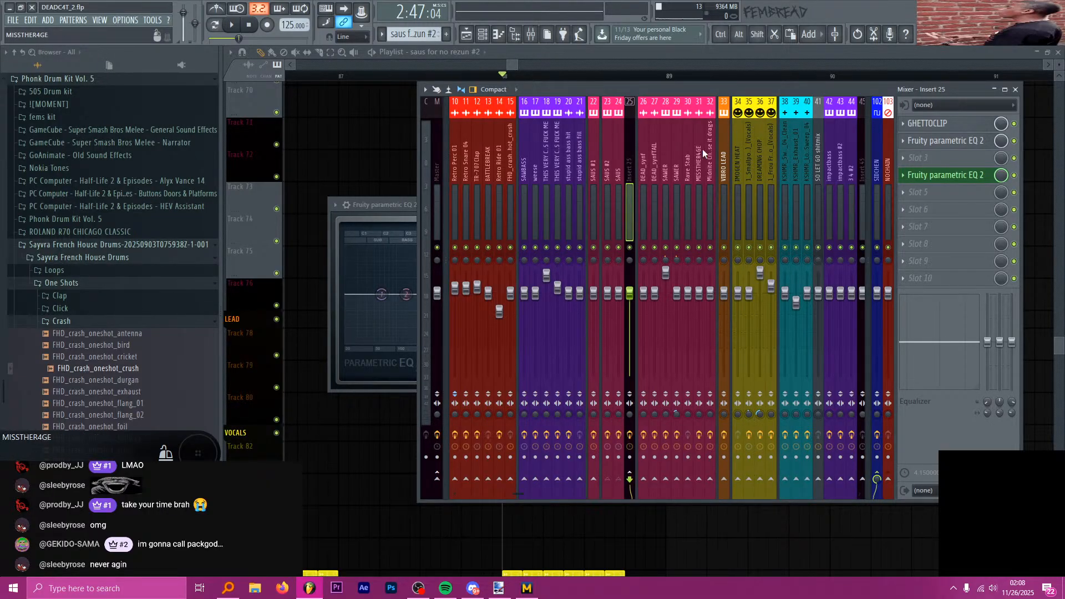
# - Check the live chat and reposition the slot 4 EQ window over the mixer
pyautogui.moveTo(388, 205); pyautogui.dragTo(405, 184)
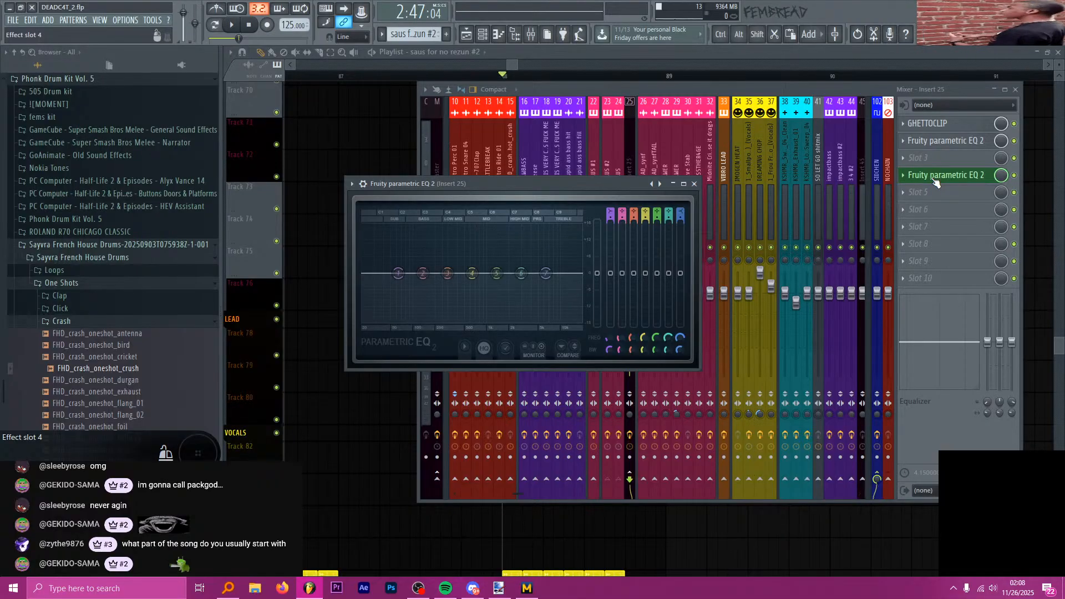
pyautogui.hotkey('alt', 'Tab')
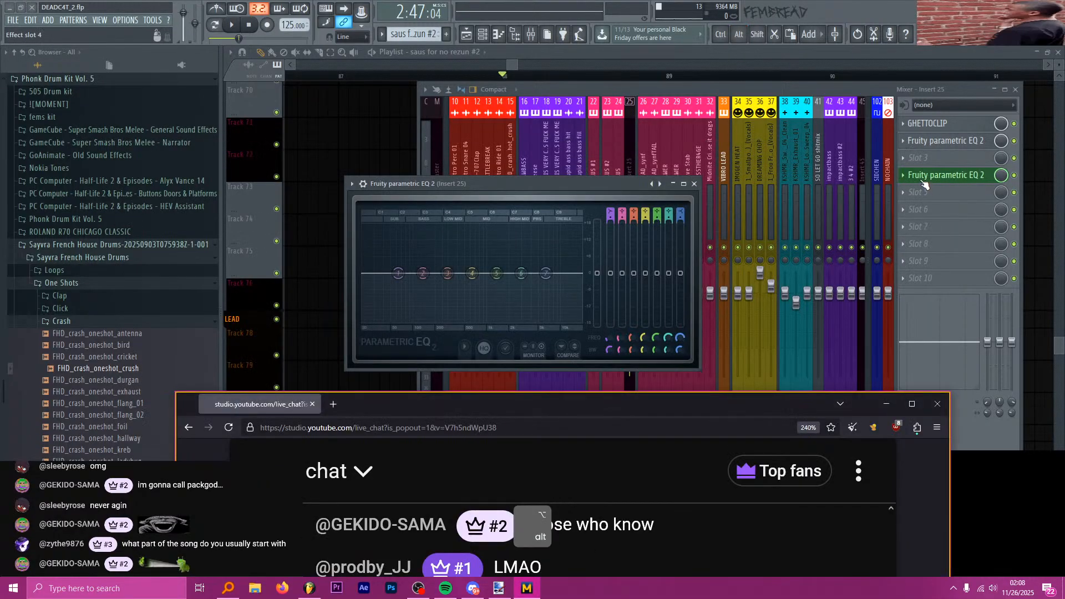
pyautogui.hotkey('alt', 'Tab')
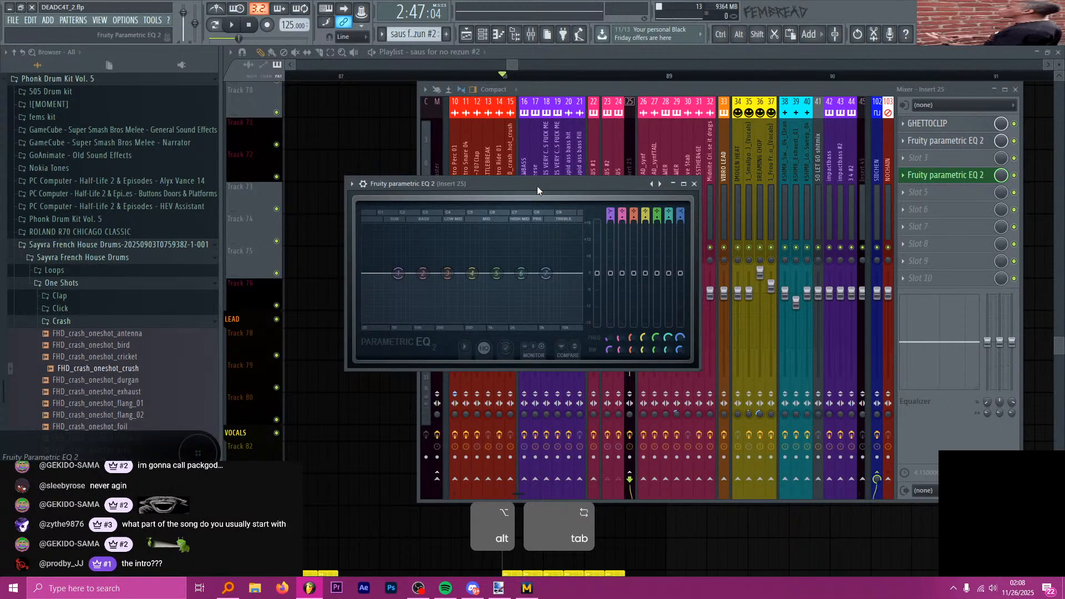
pyautogui.moveTo(537, 186); pyautogui.dragTo(579, 194)
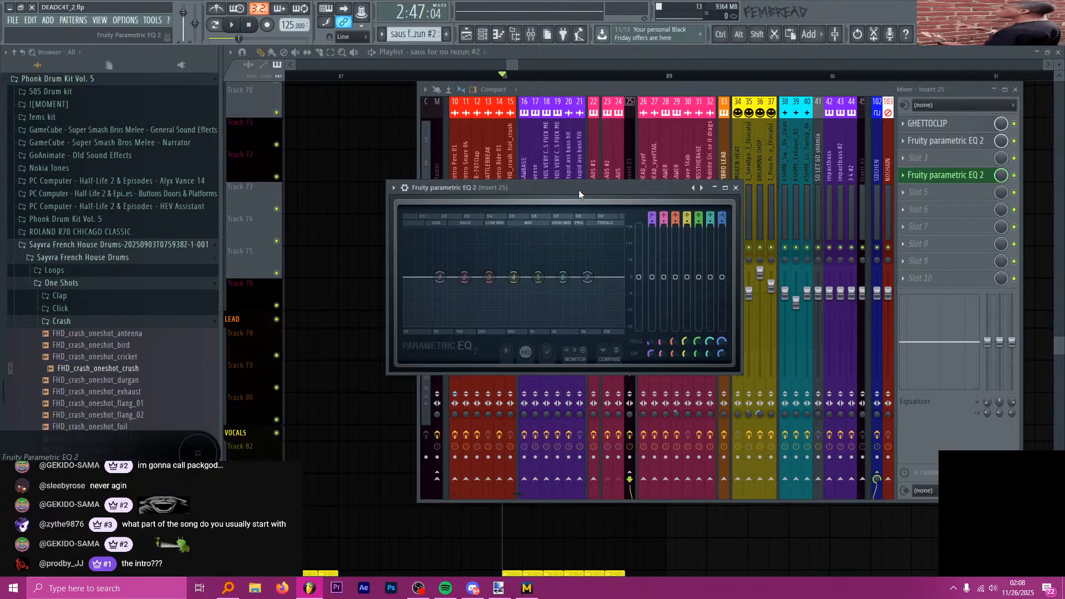
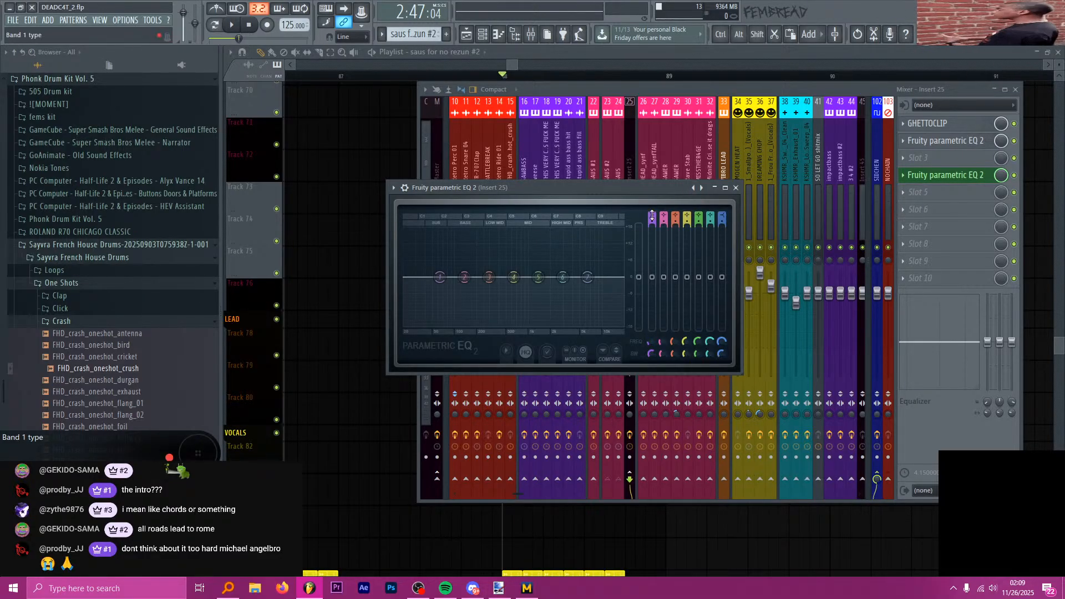
# - Try band 1 as a low-end high-pass, and replace that curve with the 20Hz + 18kHz cut preset
pyautogui.moveTo(652, 215)
pyautogui.mouseDown()
pyautogui.moveTo(653, 226)
pyautogui.moveTo(653, 214)
pyautogui.mouseUp()
pyautogui.moveTo(439, 277); pyautogui.dragTo(404, 276)
pyautogui.rightClick(702, 188)
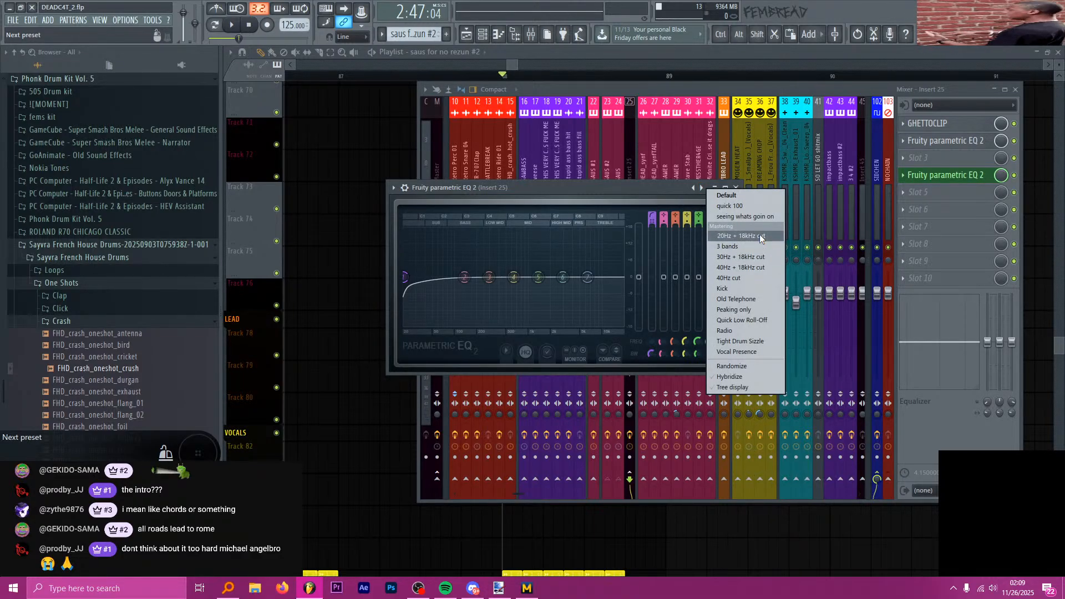
pyautogui.click(740, 235)
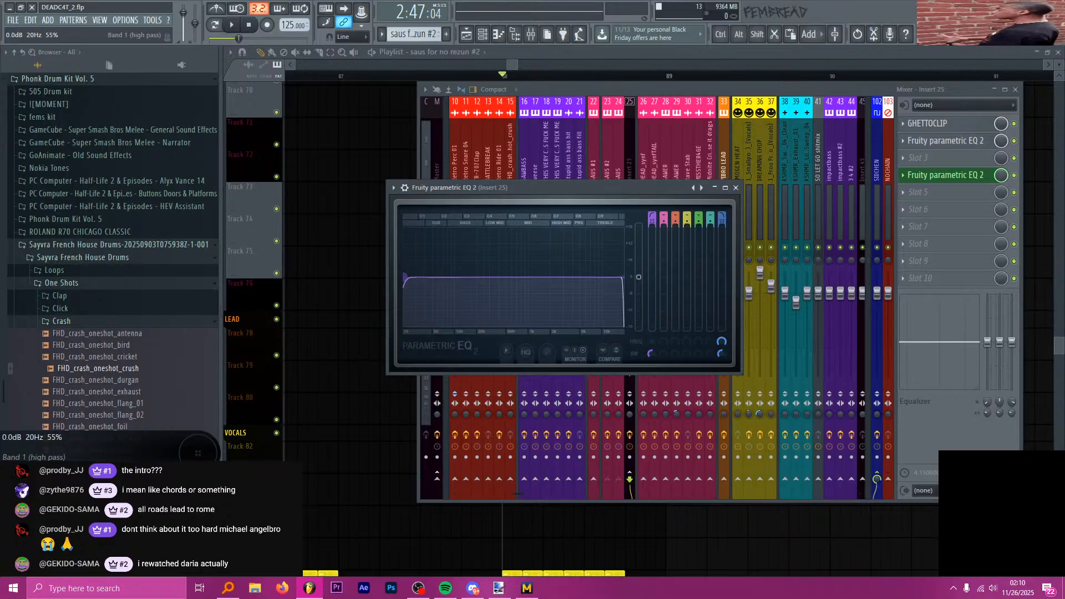
# - Try a different bandwidth on the EQ's band 1 high-pass and undo the change
pyautogui.moveTo(405, 277)
pyautogui.mouseDown()
pyautogui.moveTo(441, 277)
pyautogui.moveTo(405, 277)
pyautogui.mouseUp()
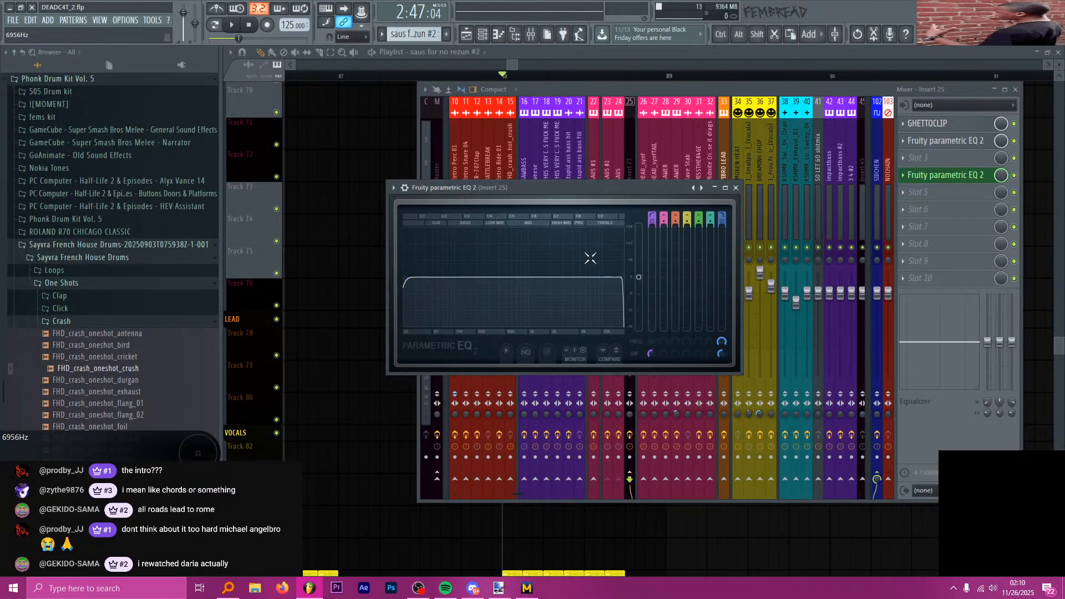
pyautogui.moveTo(652, 354)
pyautogui.mouseDown()
pyautogui.moveTo(651, 364)
pyautogui.moveTo(651, 348)
pyautogui.mouseUp()
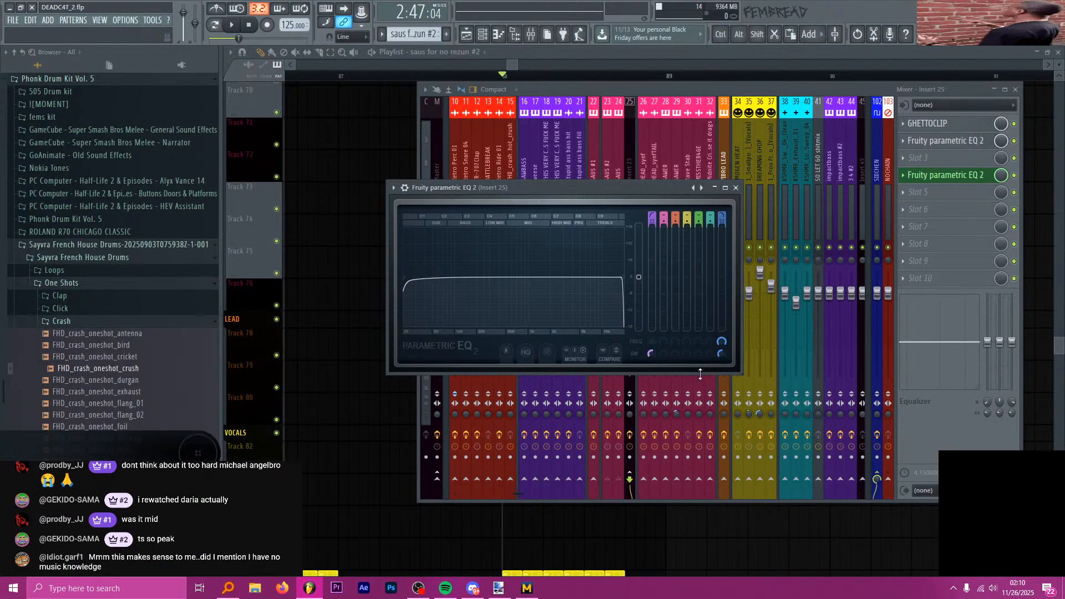
pyautogui.hotkey('ctrl', 'z')
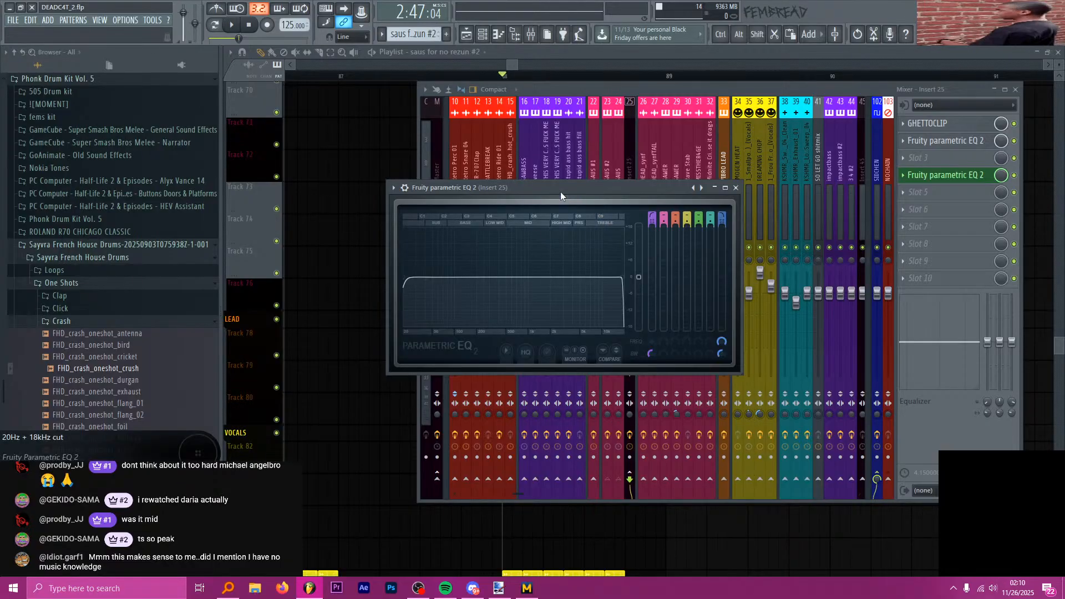
# - Return to the playlist around the vocal chops near bar 88 and save the project
pyautogui.click(532, 51)
pyautogui.scroll(-8, 525, 200)
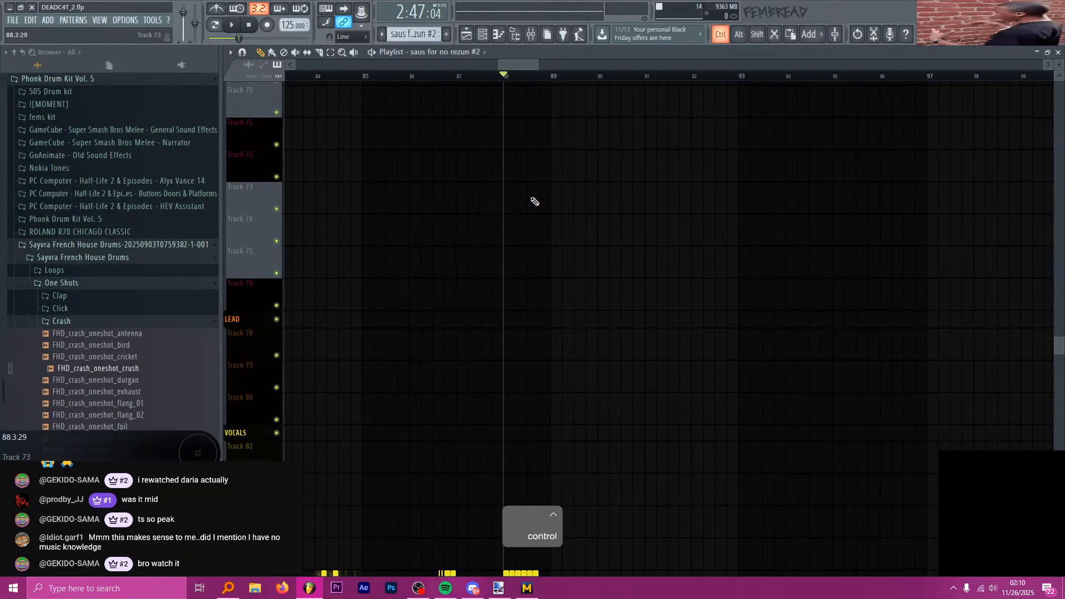
pyautogui.scroll(-5, 559, 243)
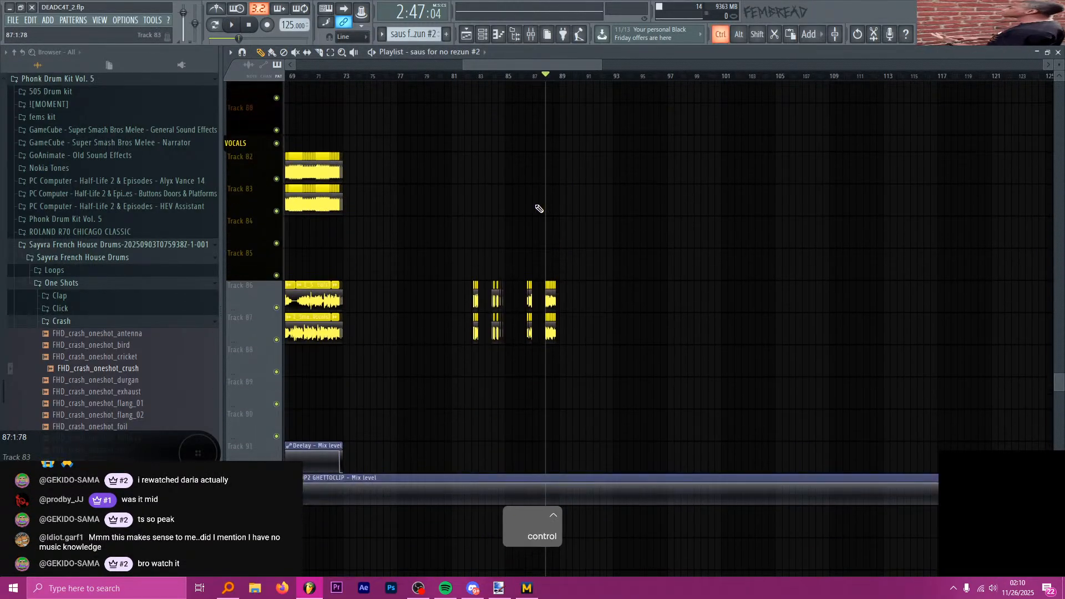
pyautogui.scroll(4, 559, 219)
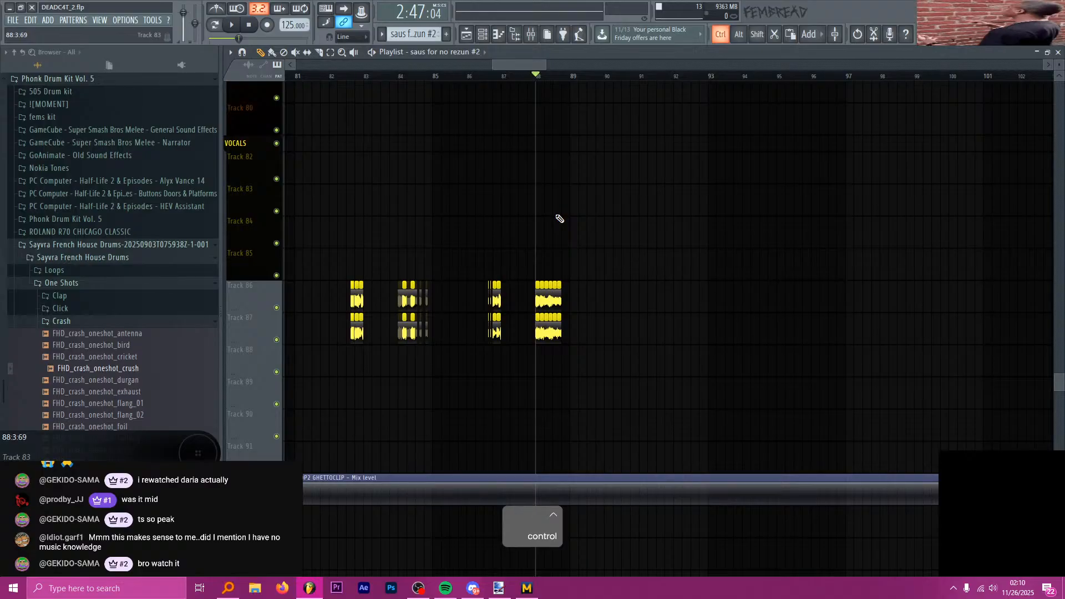
pyautogui.hotkey('ctrl', 's')
pyautogui.scroll(3, 562, 219)
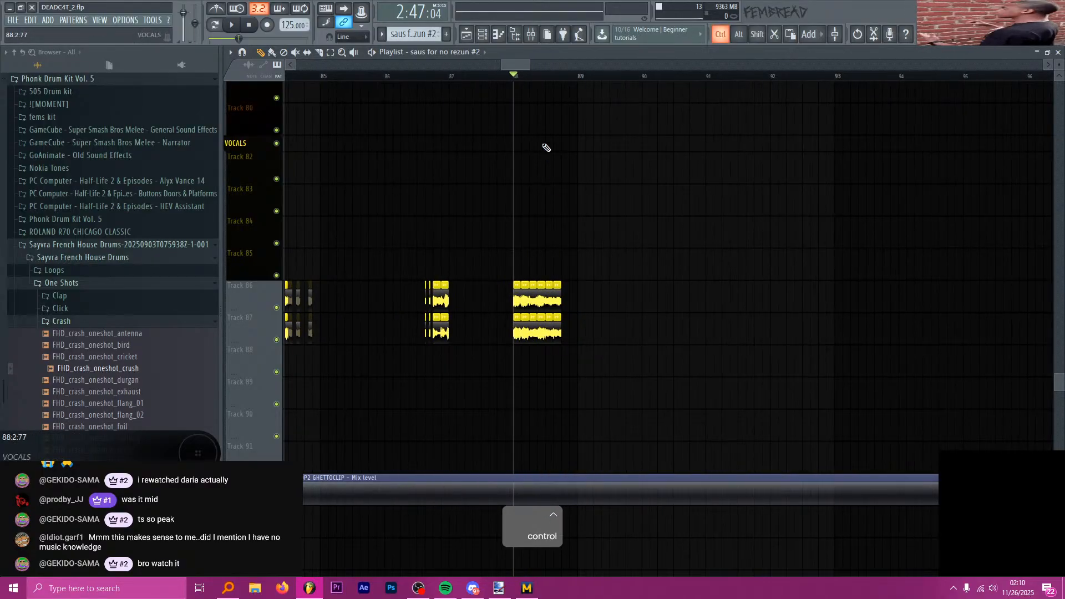
# - Insert an empty playlist track between Track 38, which holds the sawbass? #2 clips, and the SYNF track
pyautogui.scroll(3, 579, 188)
pyautogui.scroll(8, 582, 186)
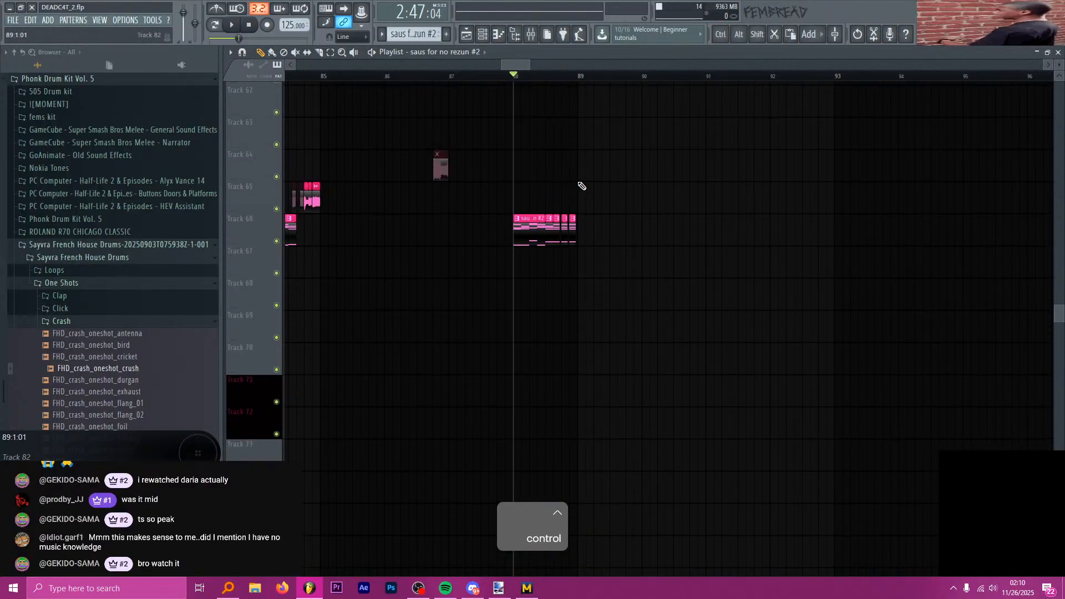
pyautogui.scroll(6, 582, 186)
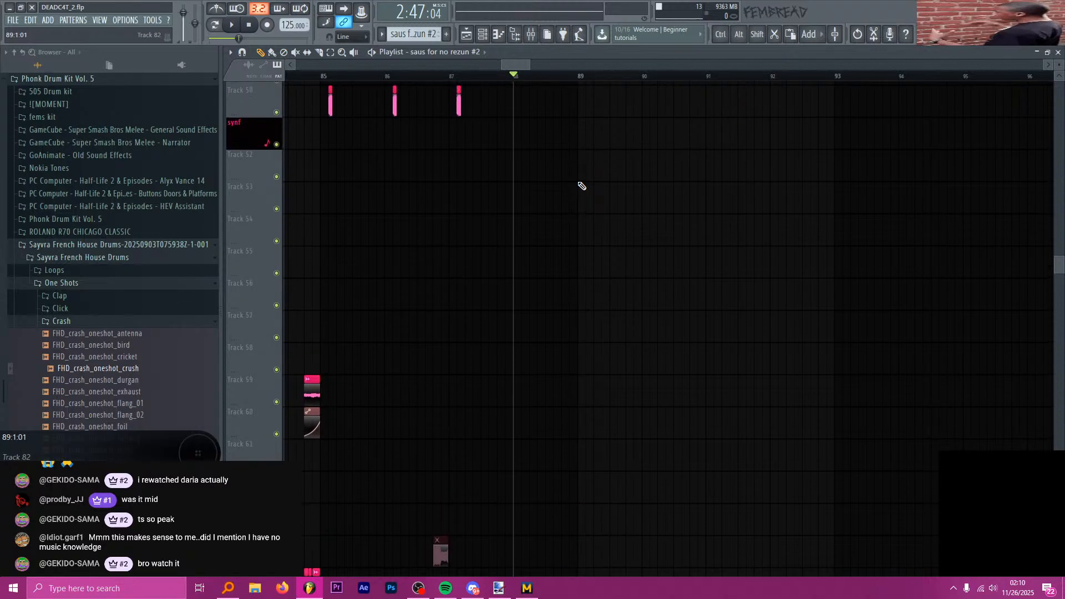
pyautogui.scroll(4, 581, 183)
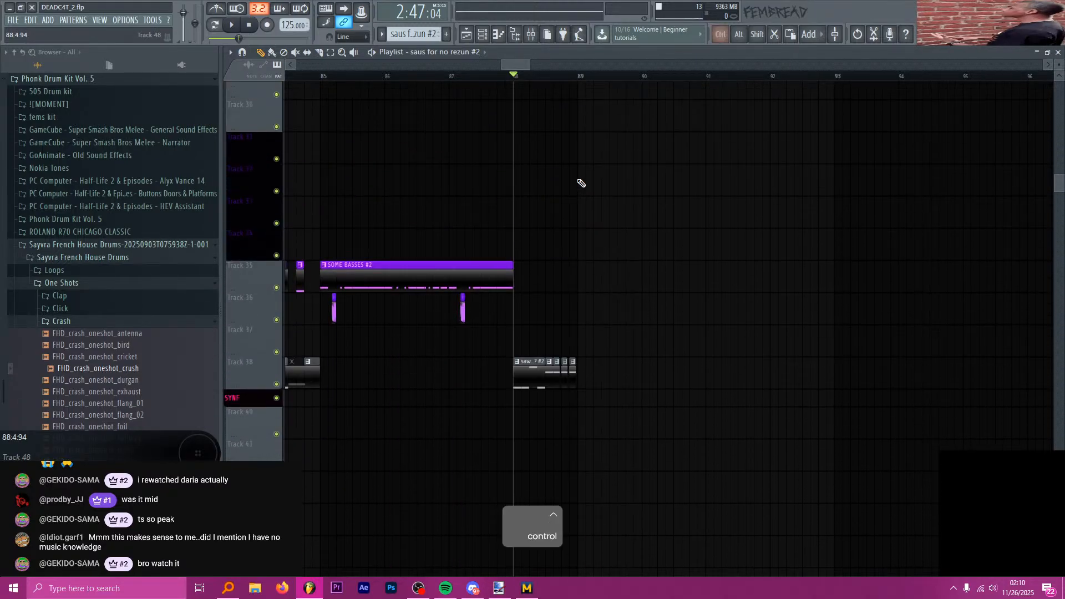
pyautogui.scroll(-5, 582, 182)
pyautogui.scroll(-3, 584, 181)
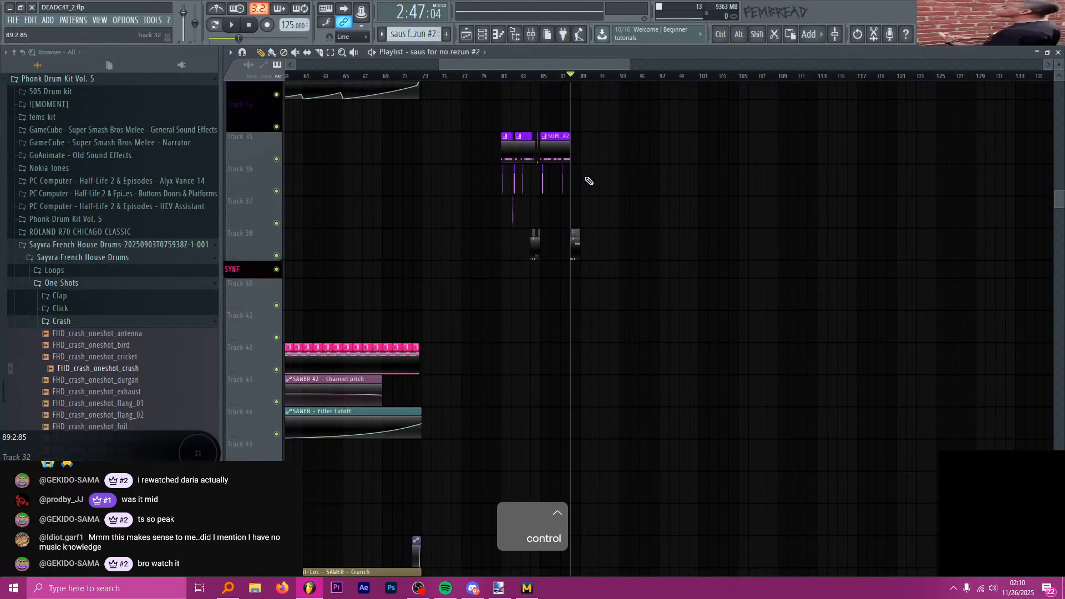
pyautogui.scroll(5, 579, 206)
pyautogui.scroll(6, 590, 205)
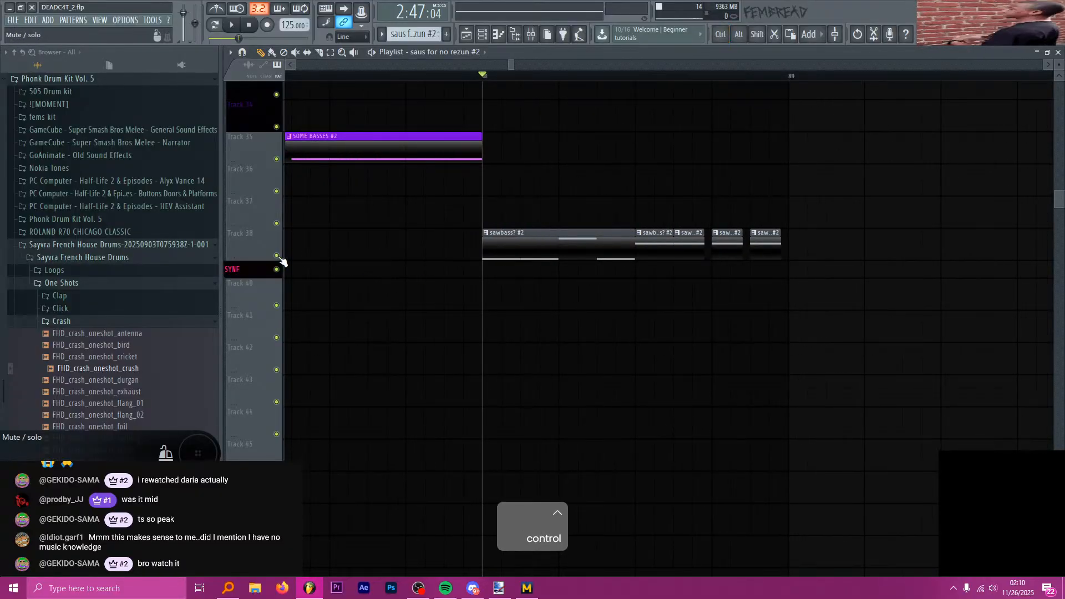
pyautogui.rightClick(261, 247)
pyautogui.press('i')
pyautogui.scroll(-1, 261, 245)
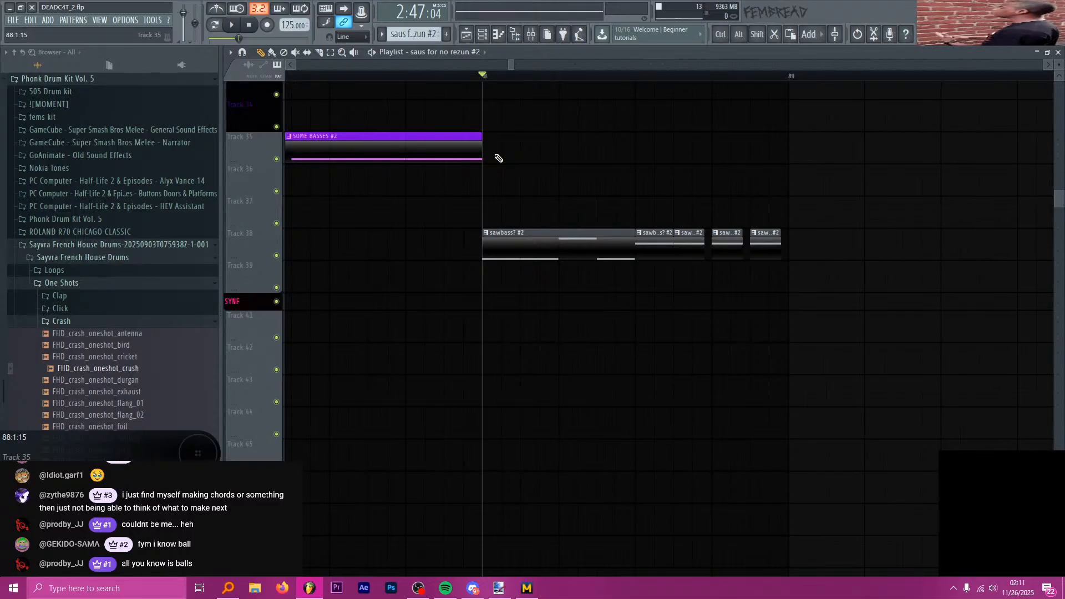
# - Play the bar 88 transition with the sawbass? #2 clips and look over the surrounding playlist tracks
pyautogui.press('space')
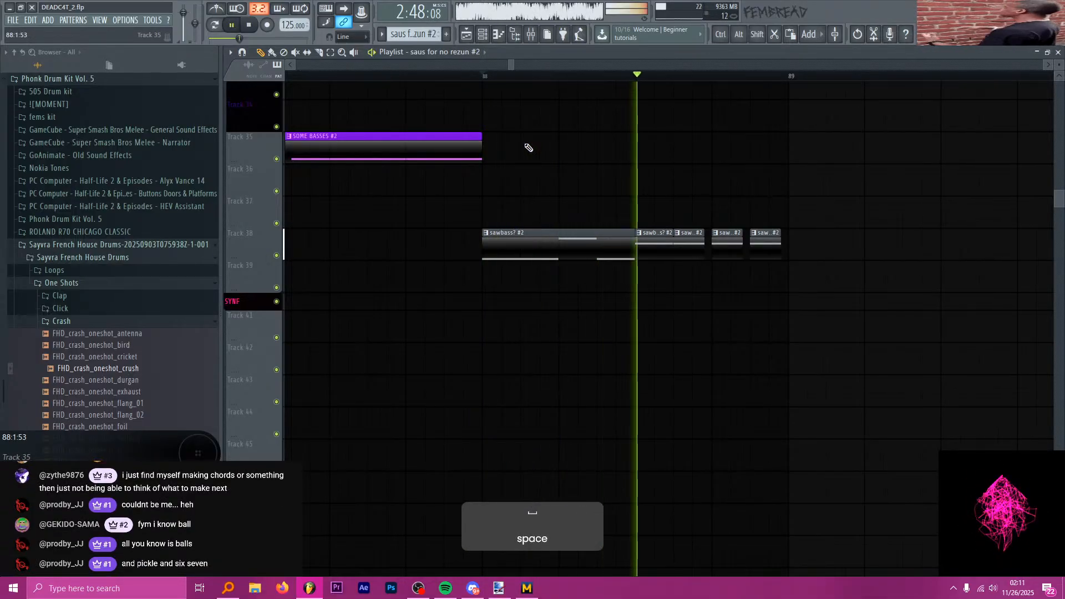
pyautogui.press('space')
pyautogui.keyDown('ctrl'); pyautogui.scroll(-3, 475, 148); pyautogui.keyUp('ctrl')
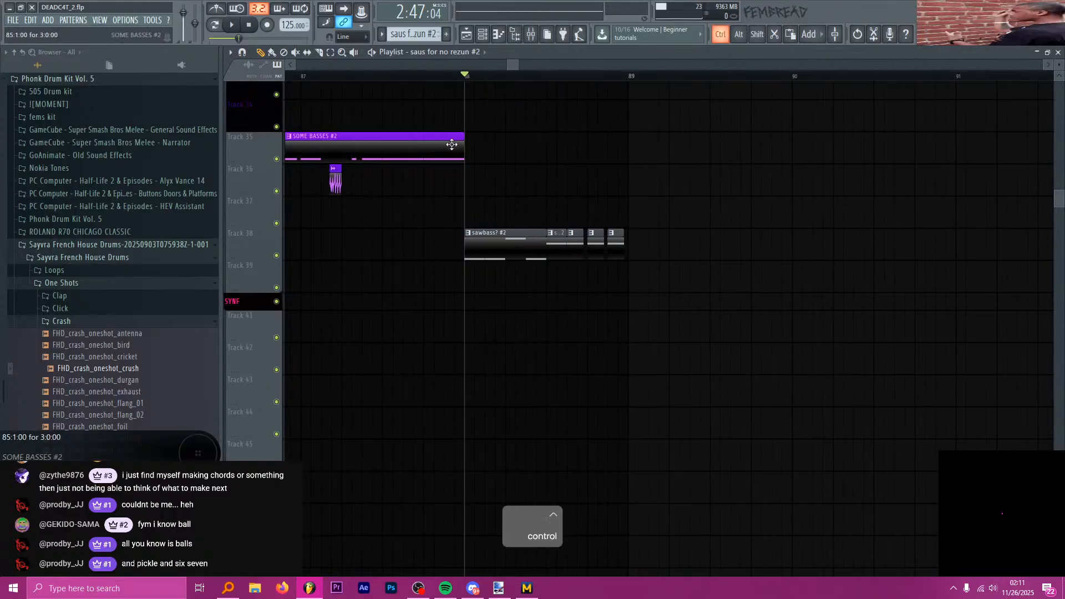
pyautogui.keyDown('ctrl'); pyautogui.scroll(3, 478, 148); pyautogui.keyUp('ctrl')
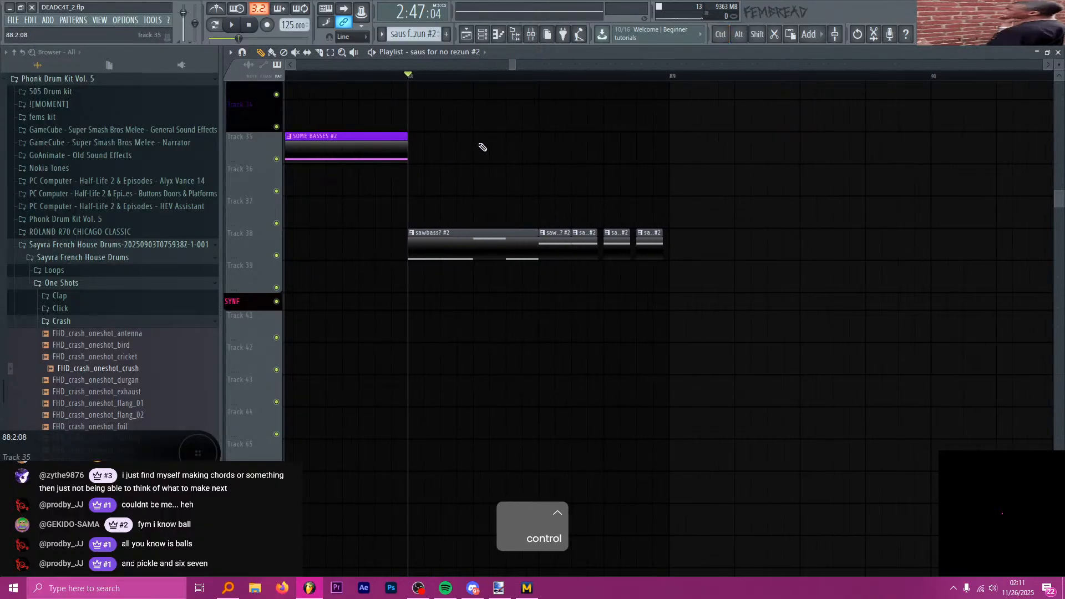
pyautogui.scroll(4, 484, 166)
pyautogui.scroll(2, 488, 204)
pyautogui.scroll(-8, 520, 255)
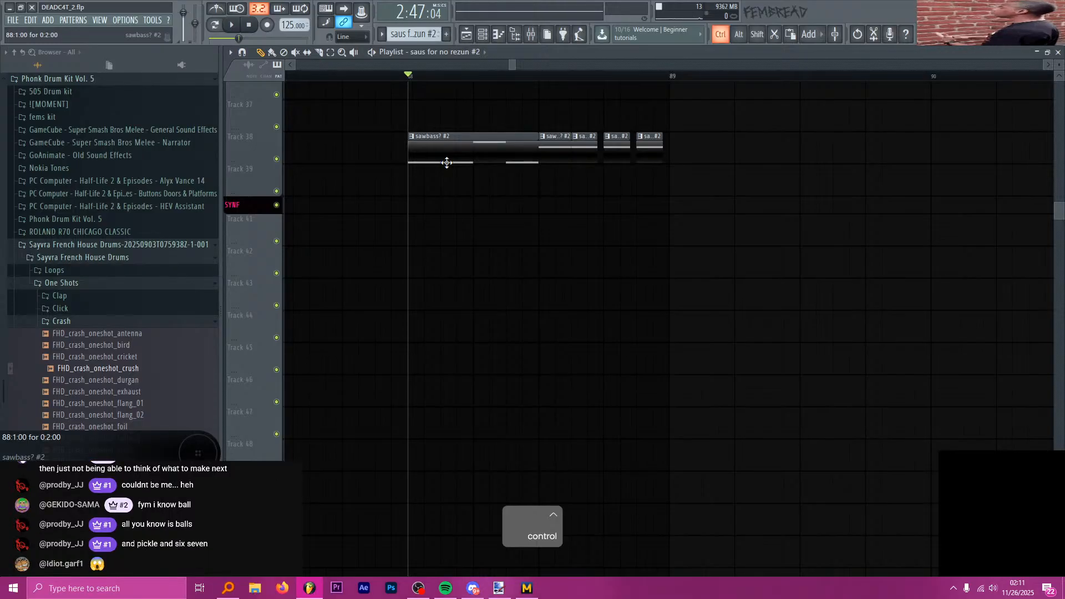
# - Pick the sawbass? #2 pattern and select bar 88 as the time range over the Track 67 saus clips
pyautogui.click(438, 136)
pyautogui.scroll(-15, 500, 249)
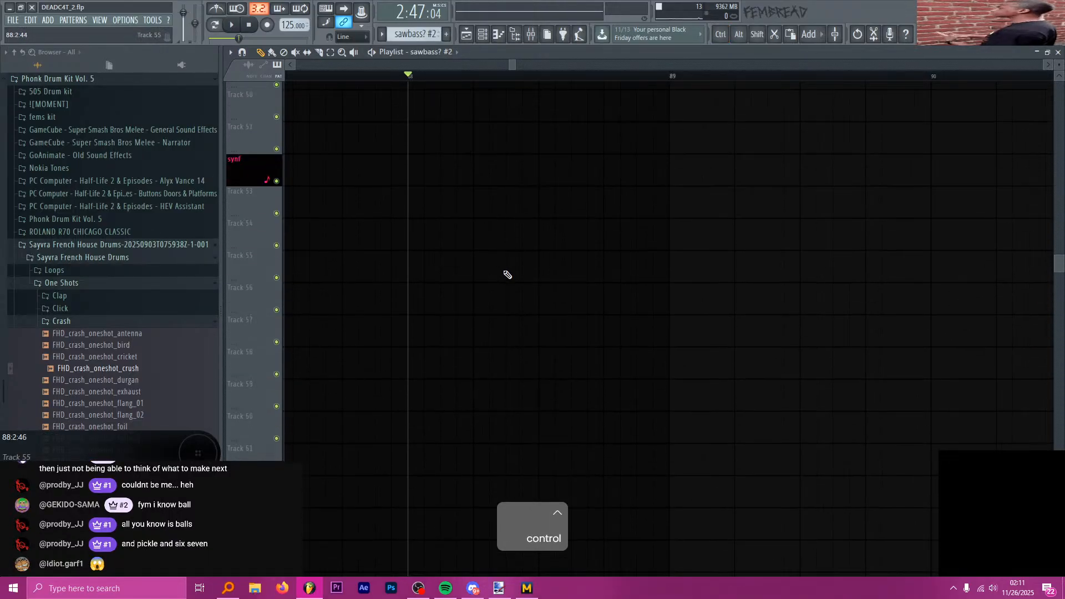
pyautogui.scroll(-5, 583, 255)
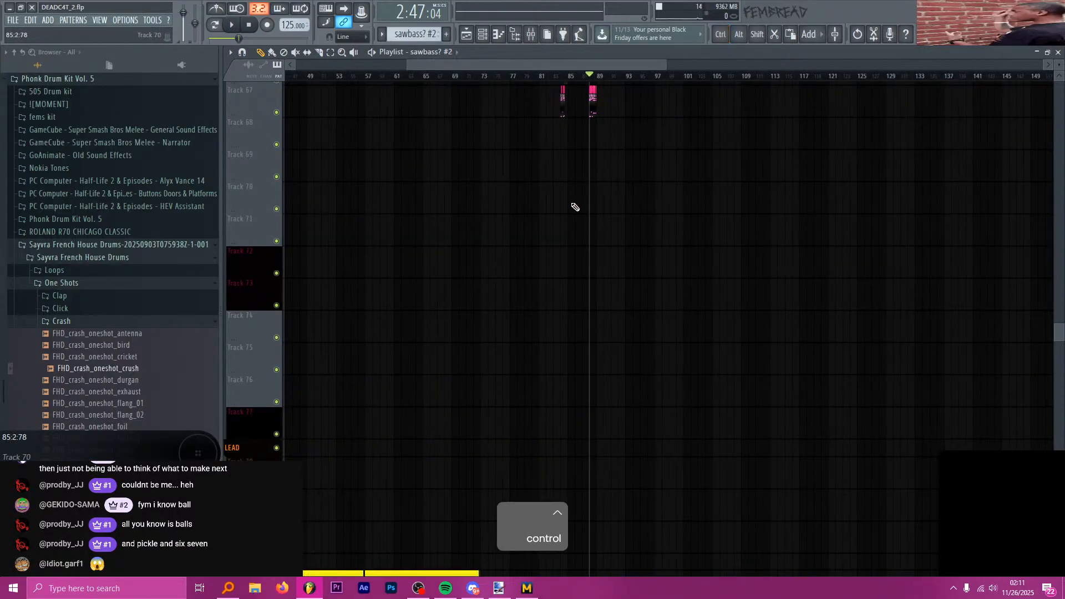
pyautogui.scroll(5, 574, 183)
pyautogui.moveTo(572, 80); pyautogui.dragTo(537, 78)
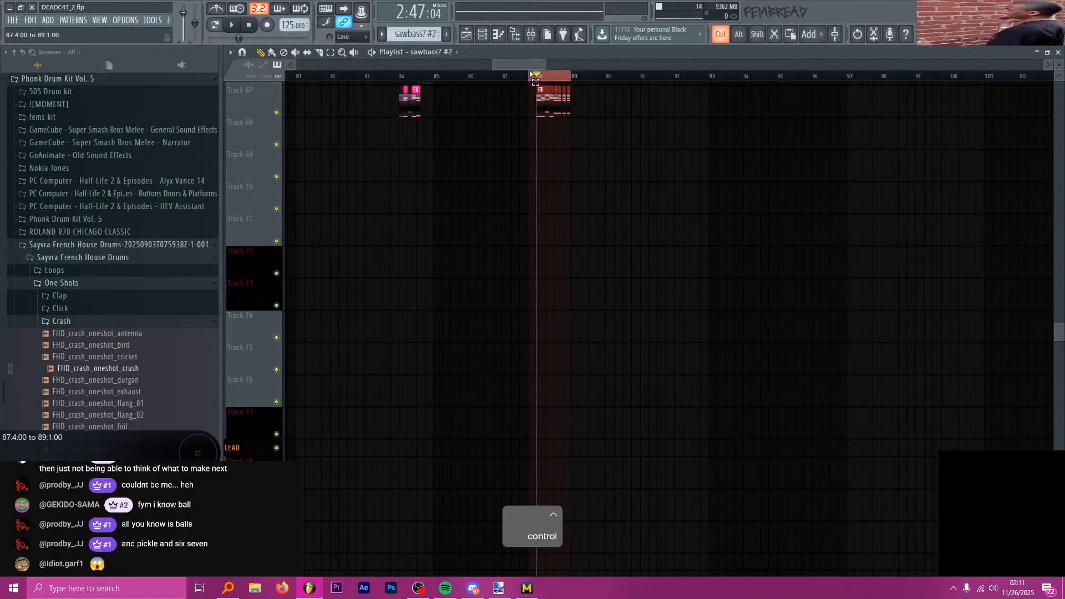
# - Rename the Fruity parametric EQ 2 in effect slot 4 of mixer Insert 25 as FILTA SWEEPZ
pyautogui.click(531, 34)
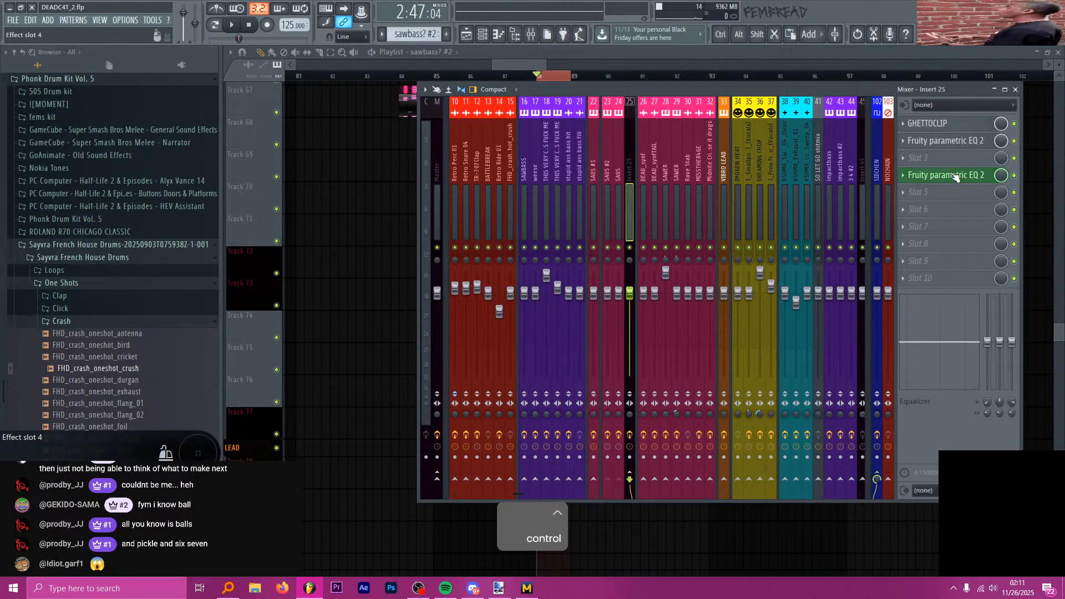
pyautogui.press('F2')
pyautogui.press('capslock')
pyautogui.write('FILTA SWEEPZ')
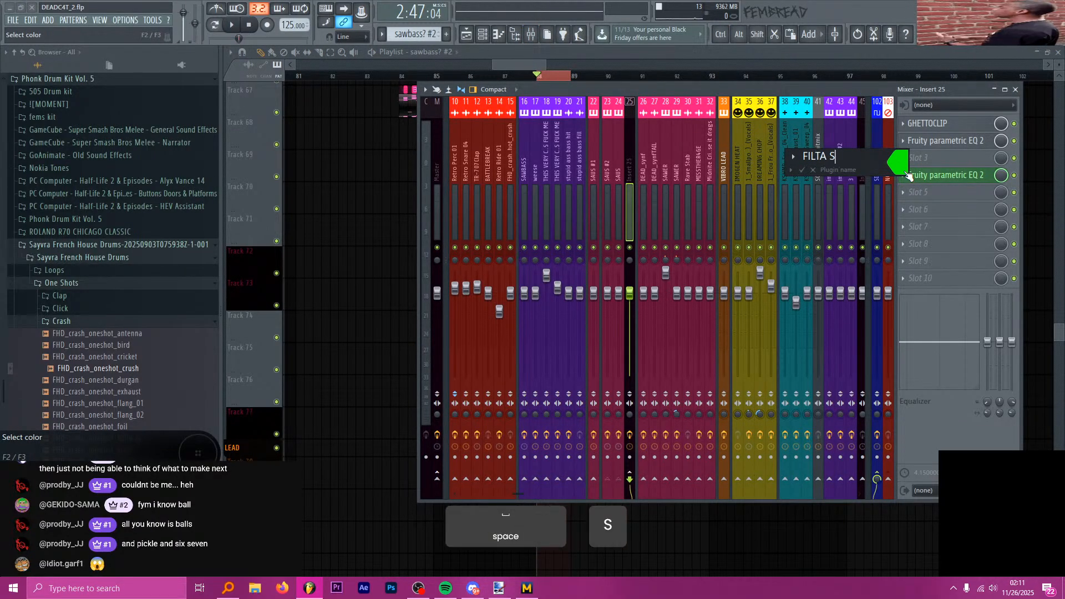
pyautogui.press('Return')
pyautogui.press('capslock')
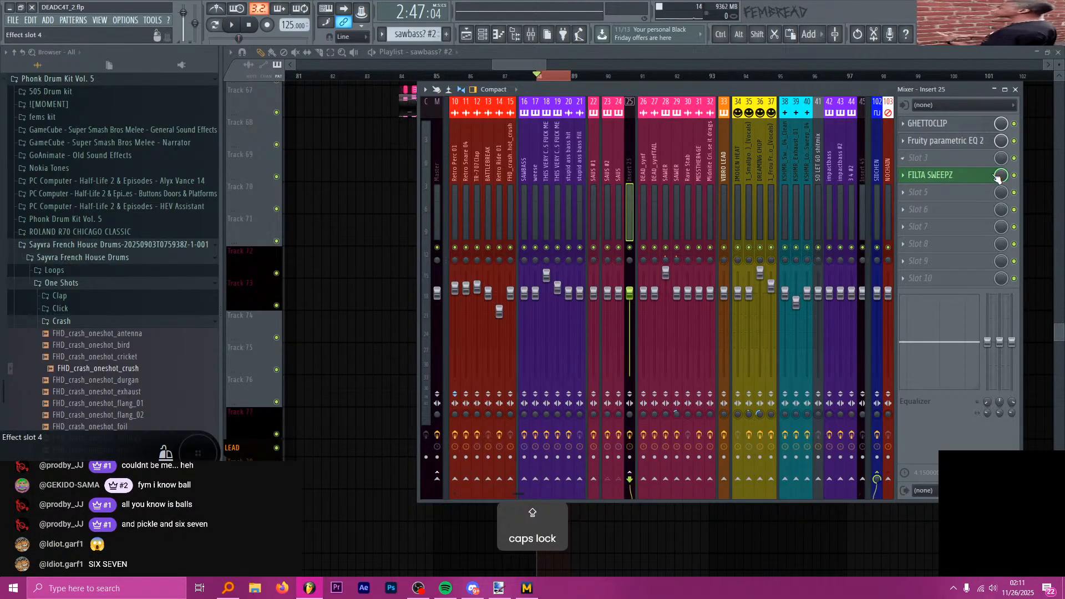
# - Create automation clips for the FILTA SWEEPZ mix level, band 1 frequency and band 7 frequency over bar 88
pyautogui.click(931, 176)
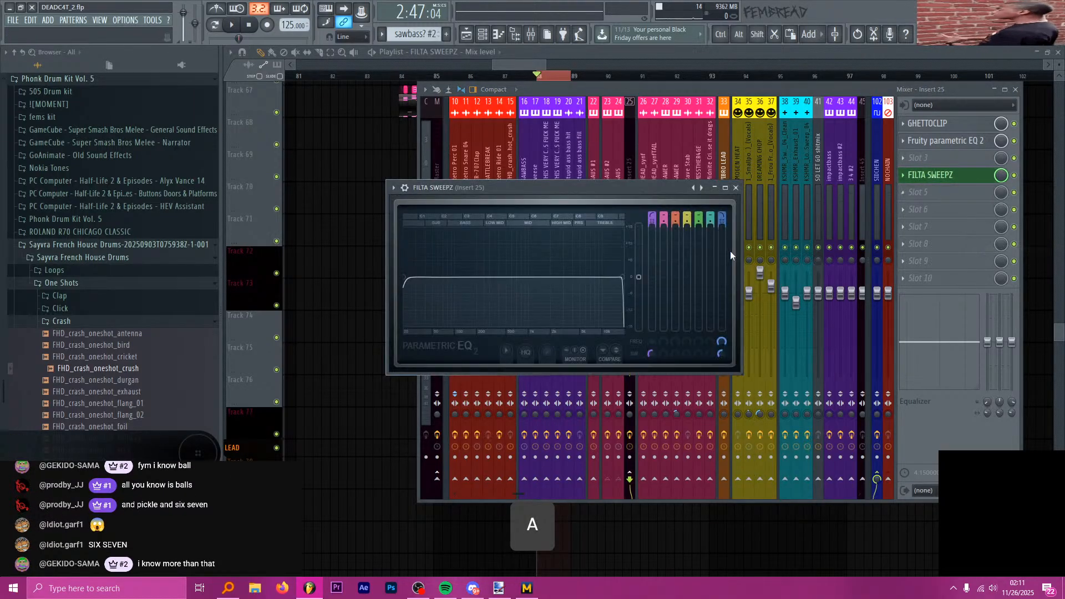
pyautogui.rightClick(652, 340)
pyautogui.click(673, 413)
pyautogui.rightClick(721, 340)
pyautogui.click(741, 412)
pyautogui.click(639, 51)
pyautogui.scroll(8, 535, 135)
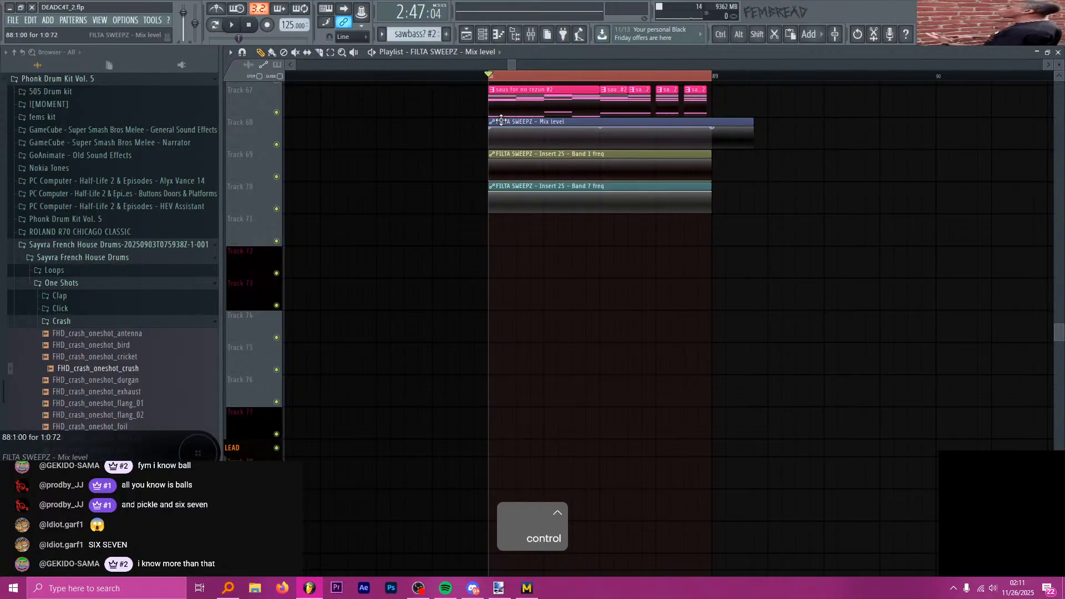
# - Start the Mix level clip just before bar 88 and shape it to jump from 0% to full at bar 88, dropping to 0% at 89:1:00
pyautogui.moveTo(509, 121); pyautogui.dragTo(470, 148)
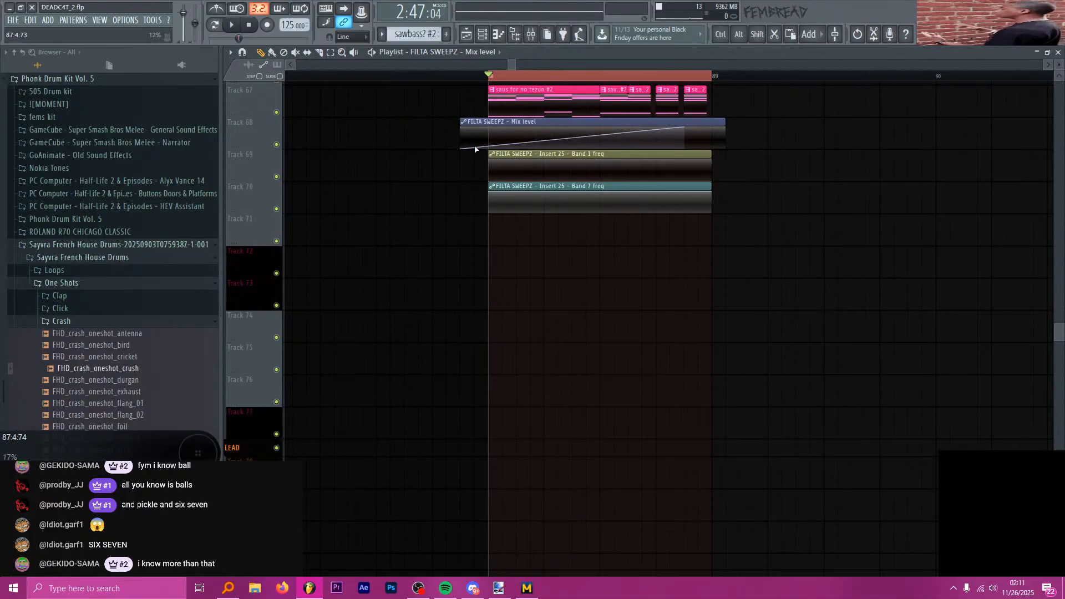
pyautogui.rightClick(490, 128)
pyautogui.rightClick(491, 130)
pyautogui.click(512, 166)
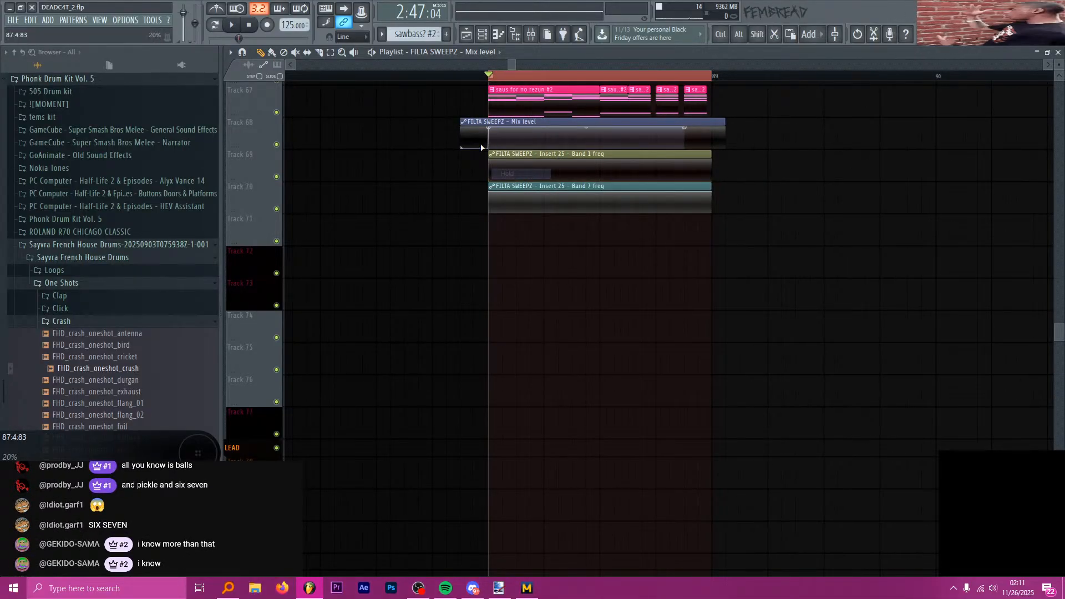
pyautogui.moveTo(722, 133); pyautogui.dragTo(710, 152)
pyautogui.rightClick(699, 148)
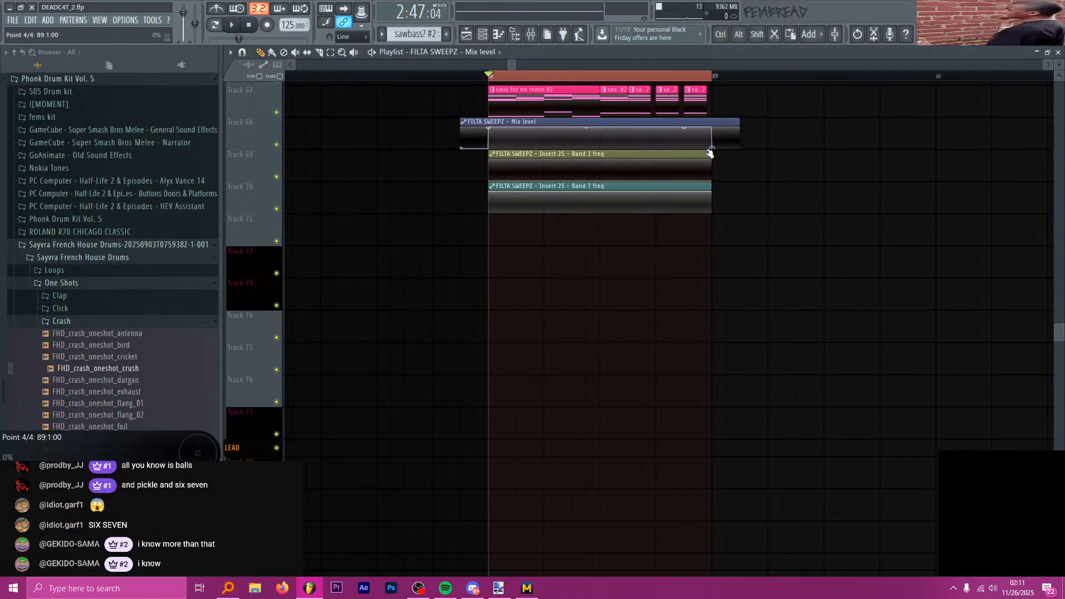
pyautogui.hotkey('alt', 'Tab')
pyautogui.hotkey('alt', 'Tab')
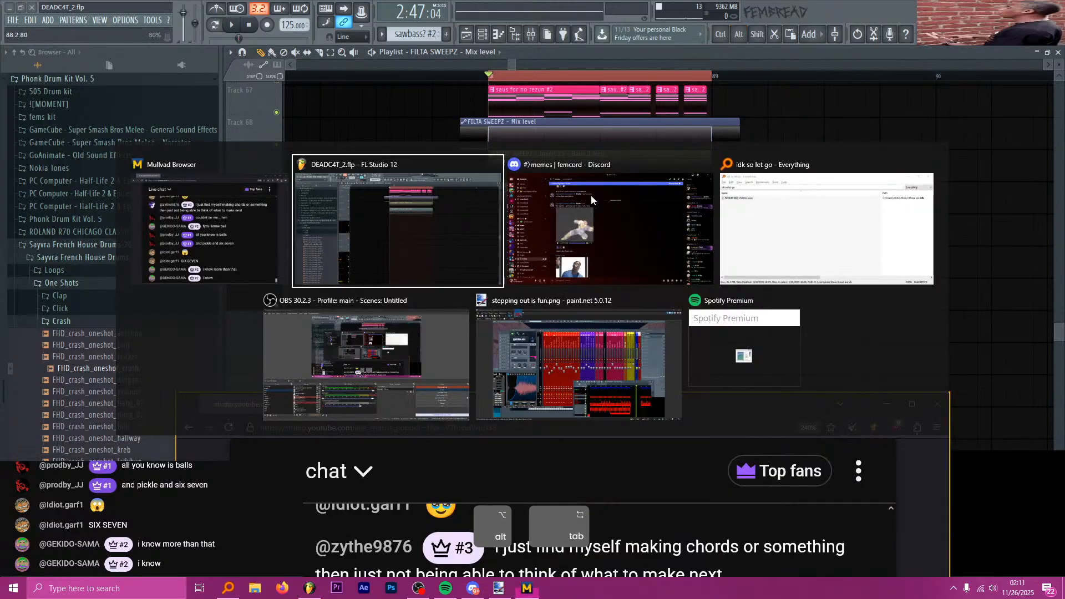
# - Shape the Band 7 freq automation to rise from about 38% at bar 88 to full at 88:3:00
pyautogui.scroll(1, 600, 229)
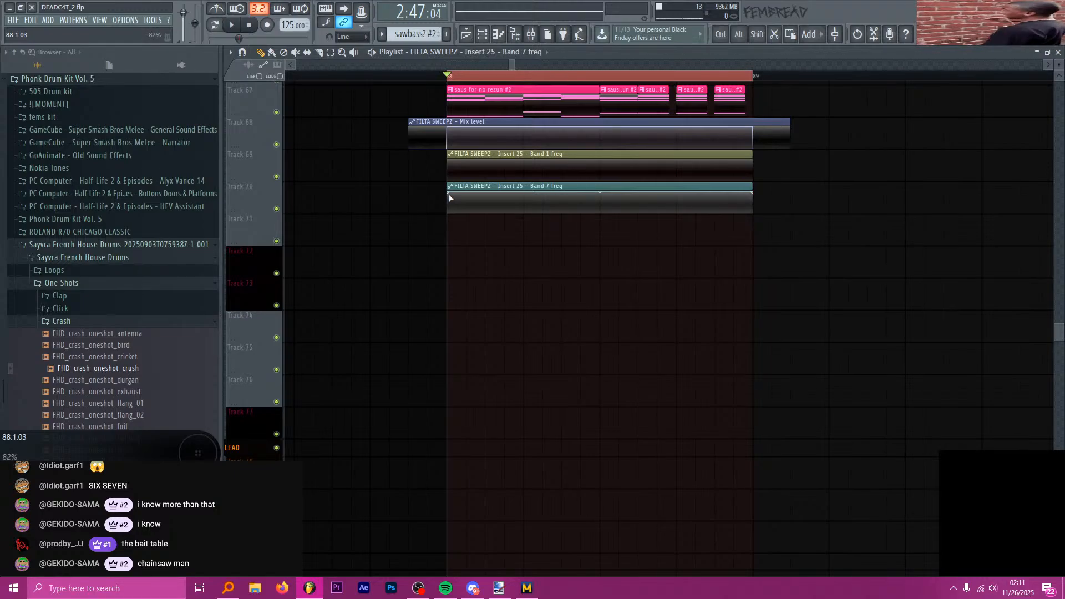
pyautogui.moveTo(448, 193); pyautogui.dragTo(449, 205)
pyautogui.rightClick(600, 205)
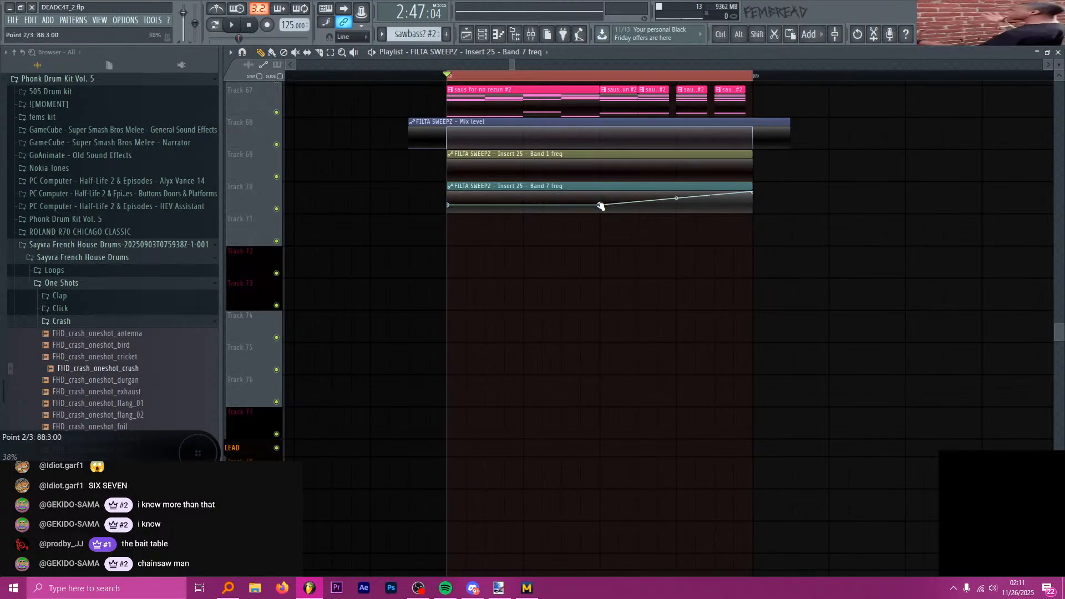
pyautogui.rightClick(600, 206)
pyautogui.click(625, 245)
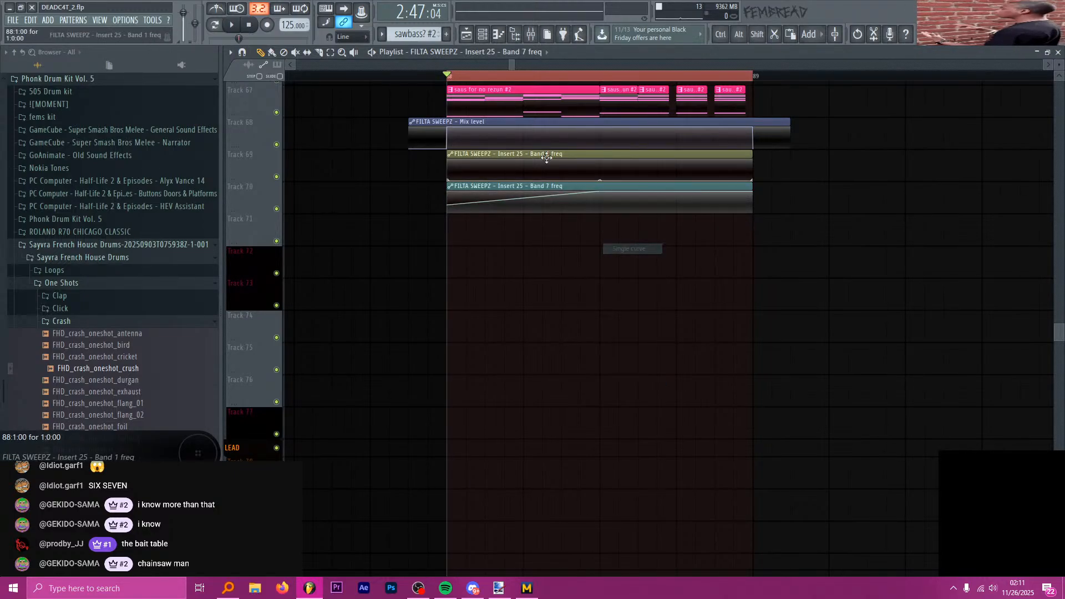
# - Play the bar 88 filter sweep and check the signal on the mixer tracks
pyautogui.press('space')
pyautogui.press('space')
pyautogui.click(531, 34)
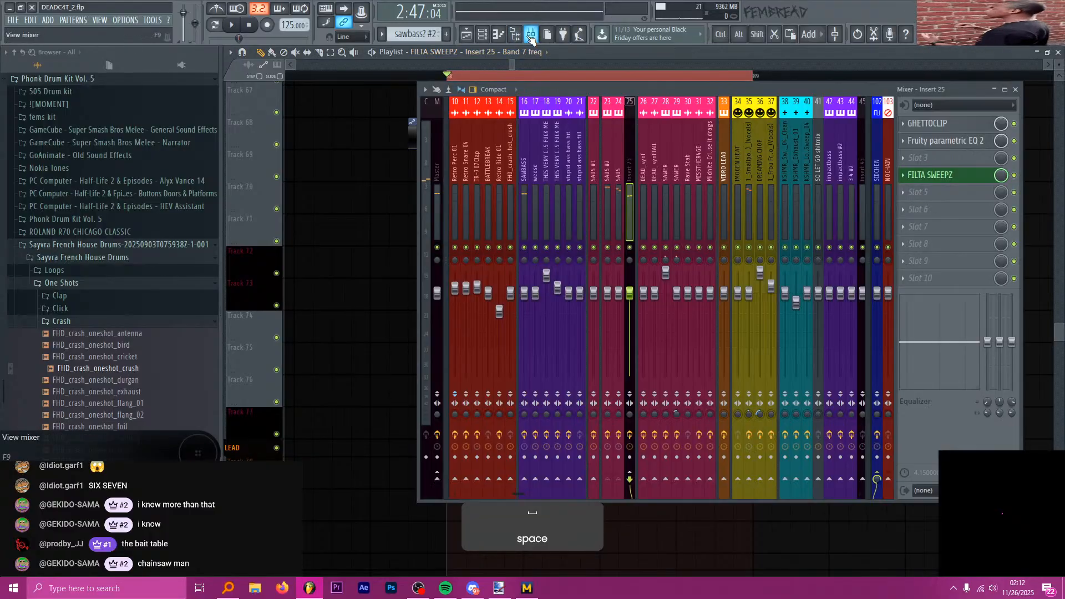
pyautogui.press('space')
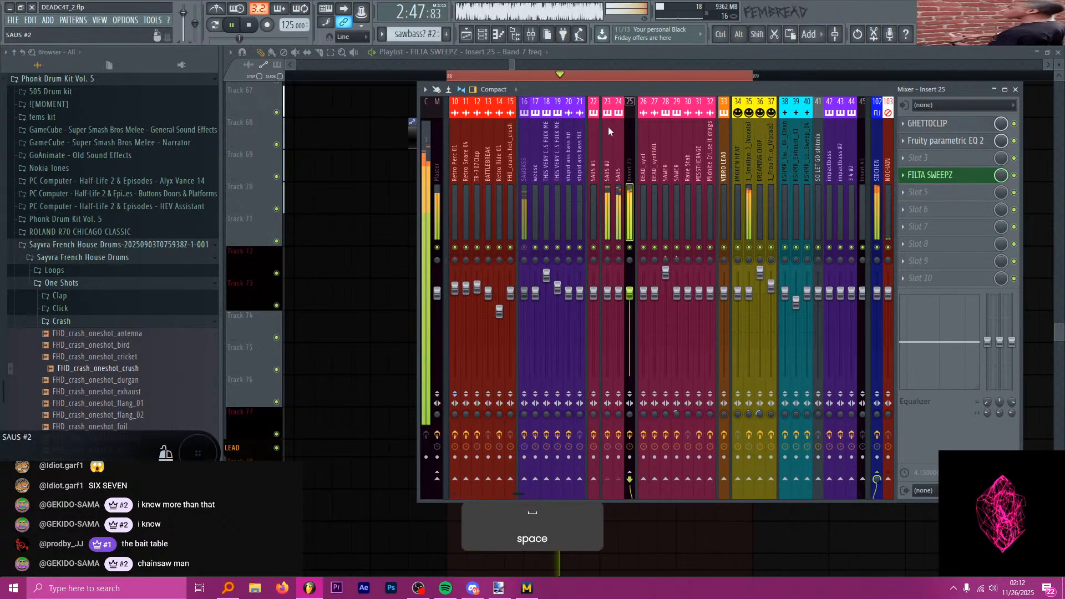
pyautogui.click(575, 54)
pyautogui.press('space')
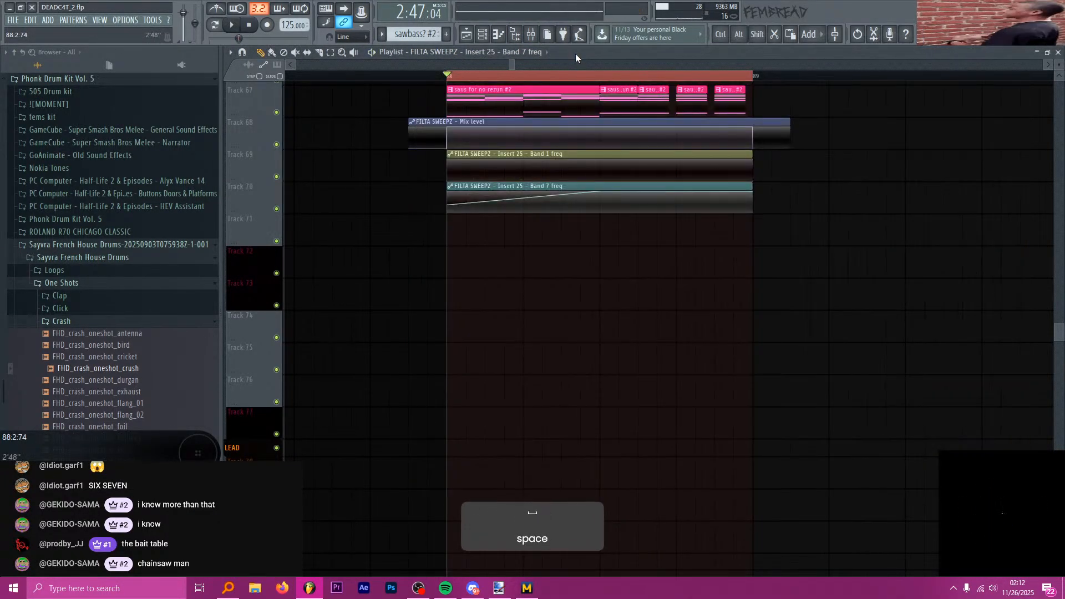
# - Add Band 1 freq automation points at 88:3:00 and 89:1:00, give the end point the Single curve 2 mode, and audition it
pyautogui.rightClick(602, 179)
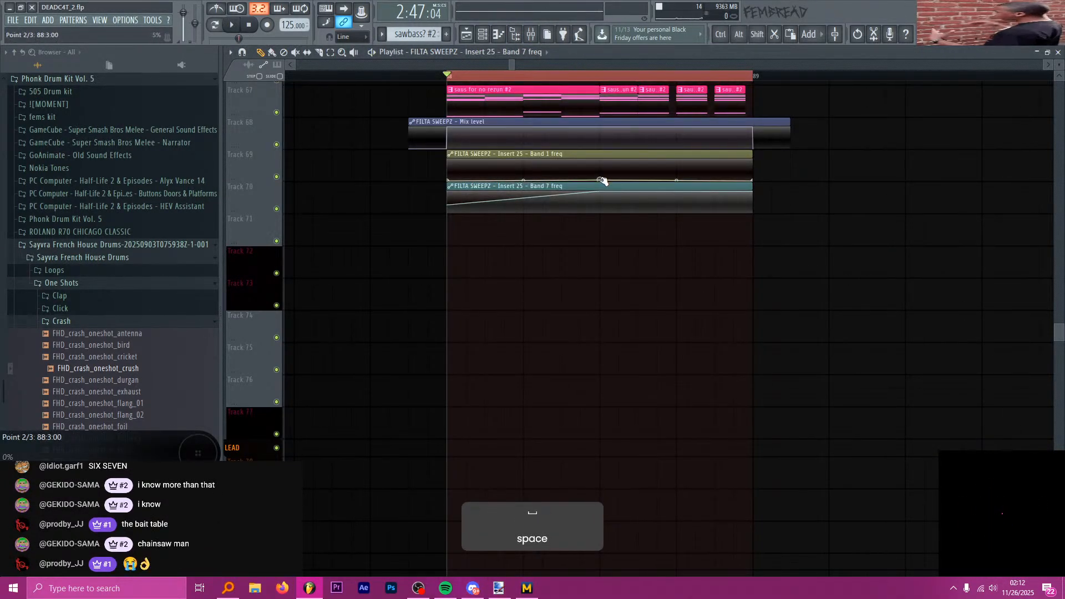
pyautogui.rightClick(752, 170)
pyautogui.rightClick(755, 169)
pyautogui.click(760, 237)
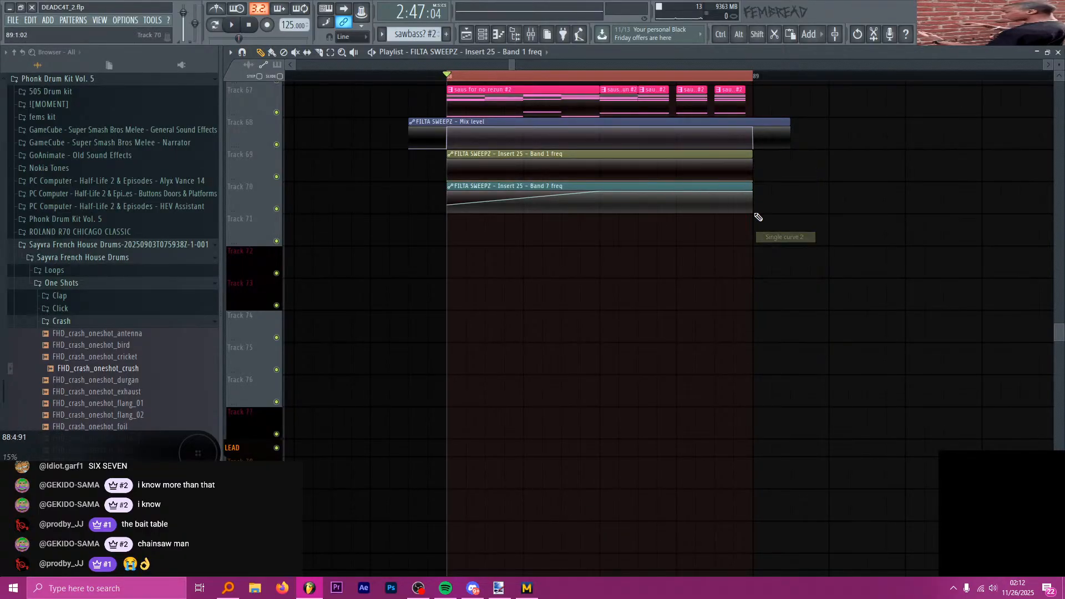
pyautogui.press('space')
pyautogui.press('space')
# - Delete the surplus points at the end of the Band 1 freq clip, leaving a ramp from 88:3:00 to 89:1:00, and audition it
pyautogui.rightClick(753, 172)
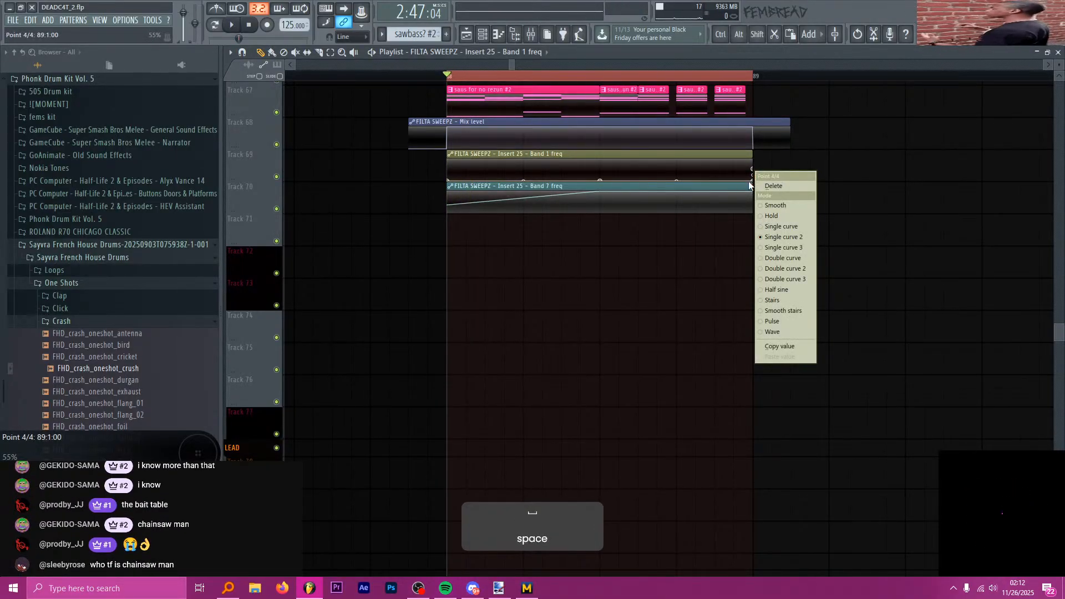
pyautogui.rightClick(753, 179)
pyautogui.click(774, 194)
pyautogui.press('space')
pyautogui.press('space')
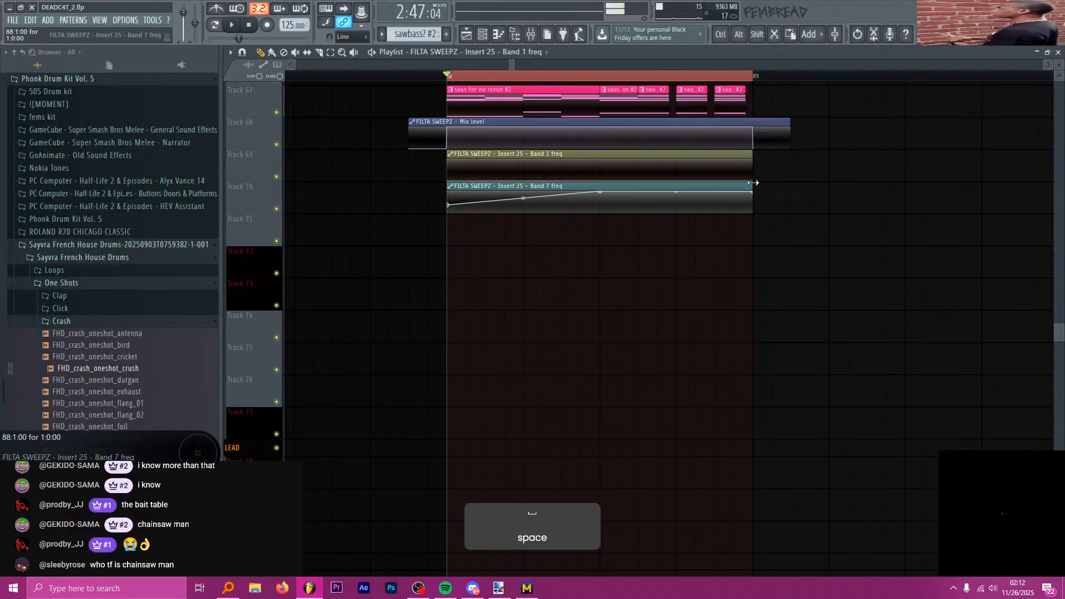
pyautogui.rightClick(754, 181)
pyautogui.click(769, 197)
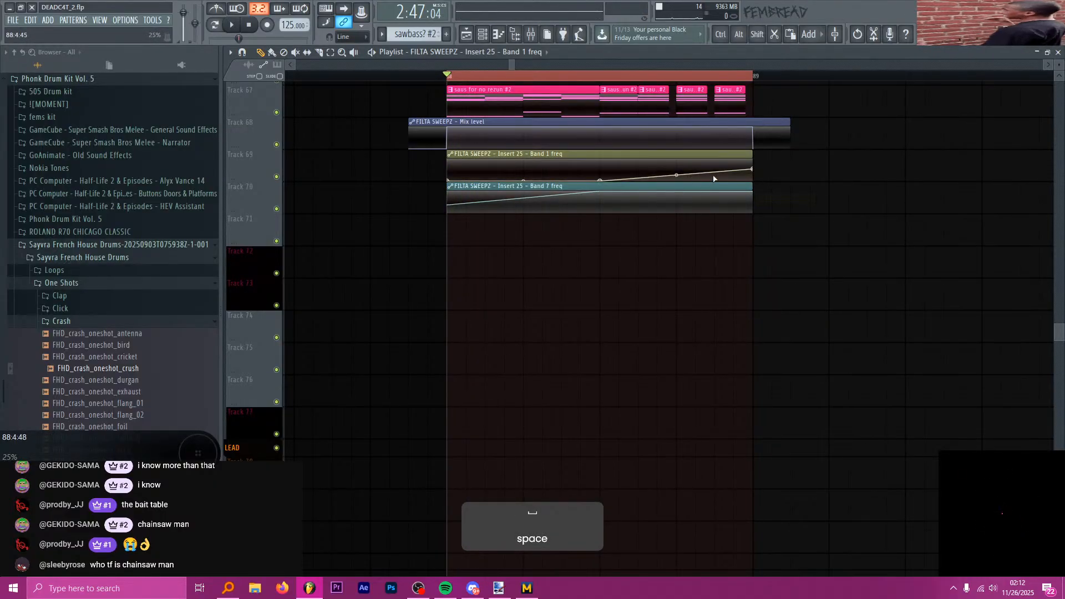
pyautogui.press('space')
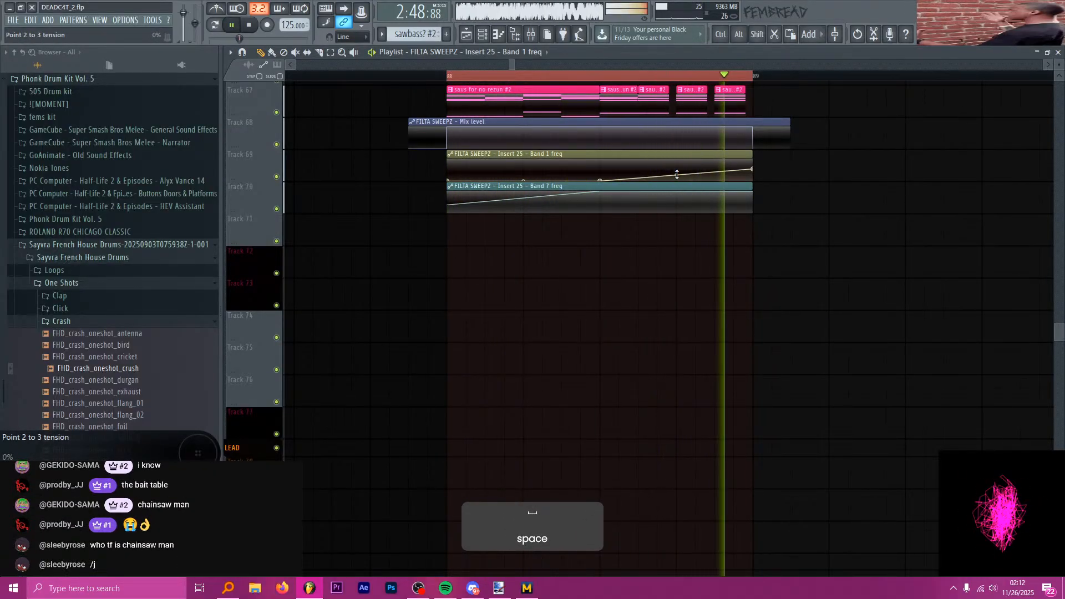
pyautogui.press('space')
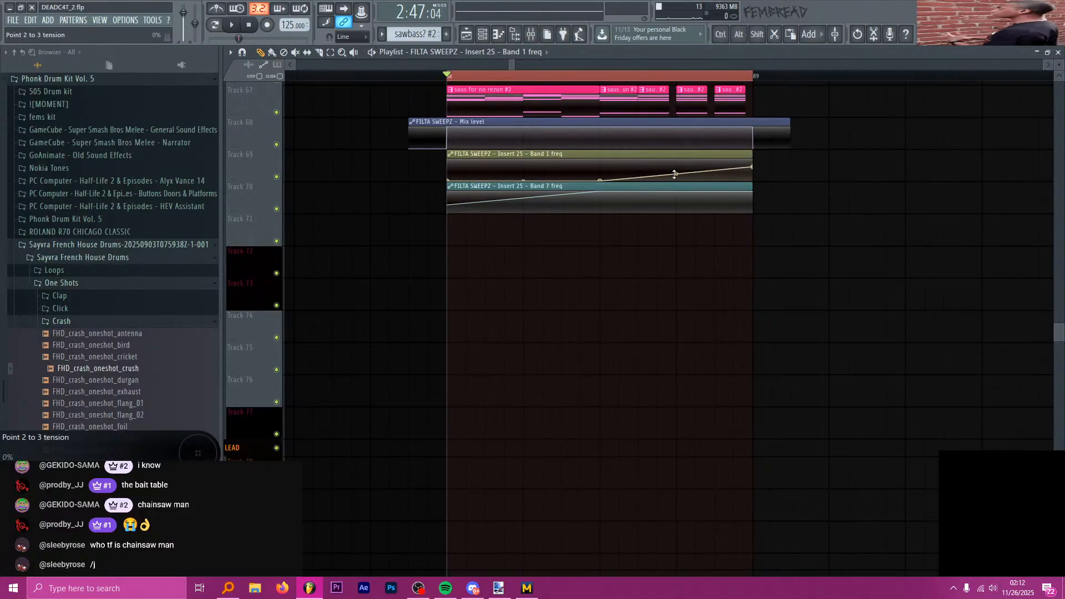
pyautogui.hotkey('alt', 'Tab')
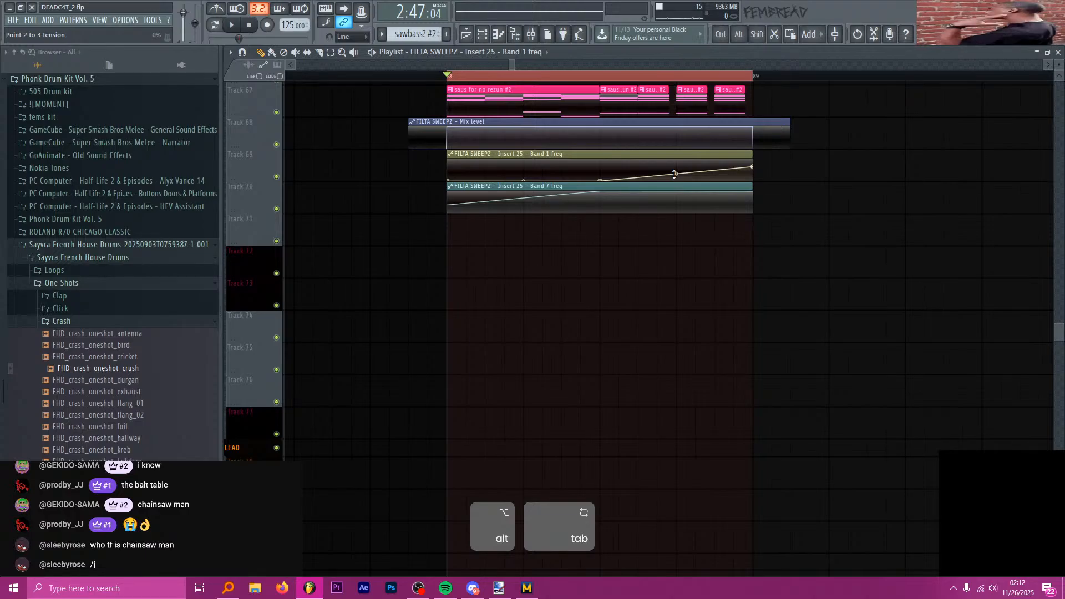
pyautogui.scroll(5, 737, 213)
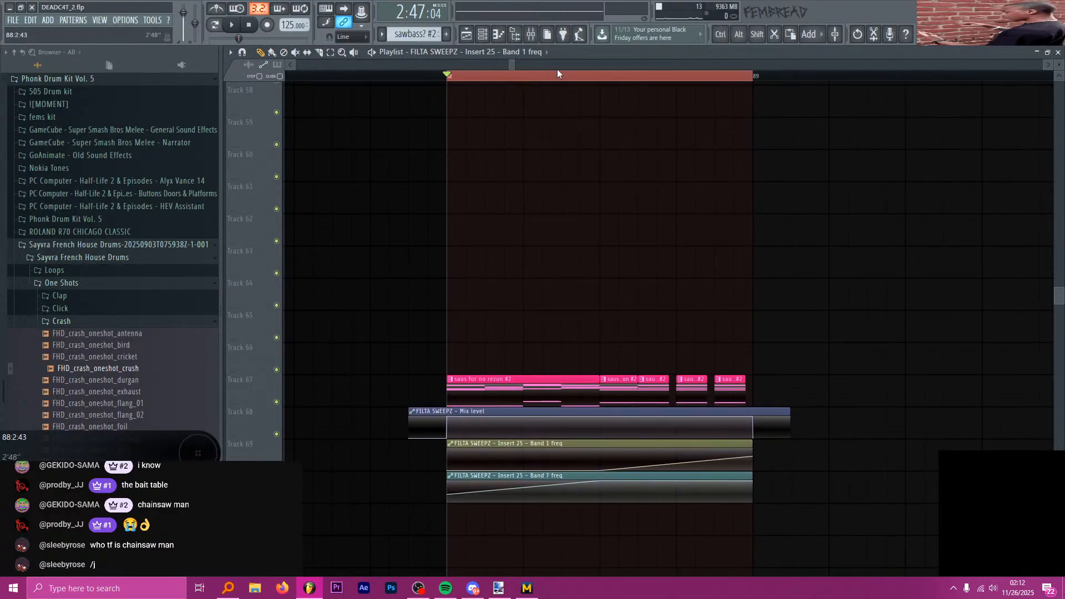
pyautogui.press('ctrl')
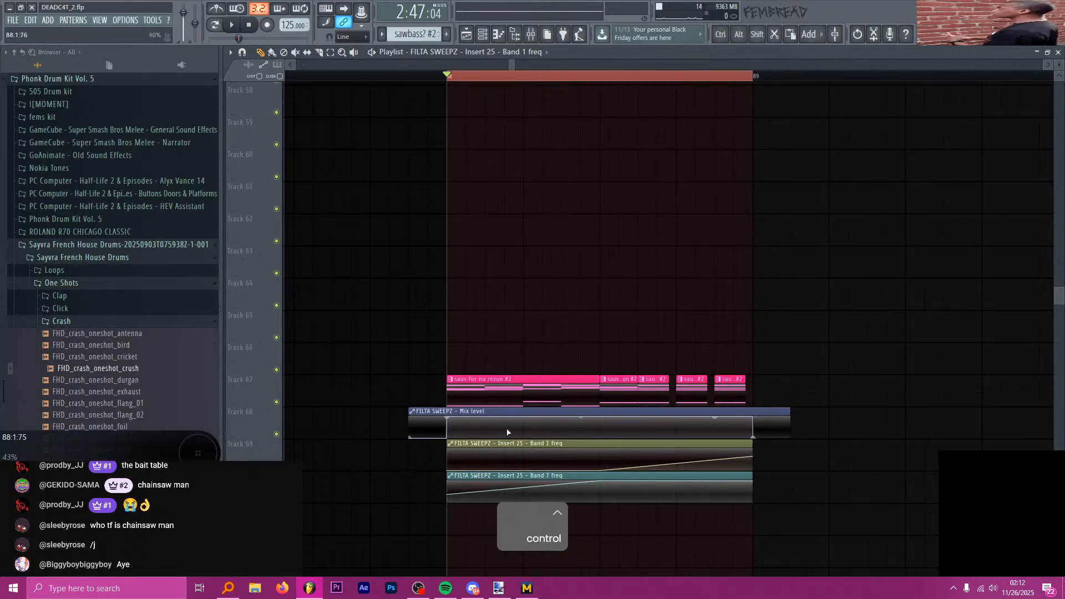
pyautogui.press('r')
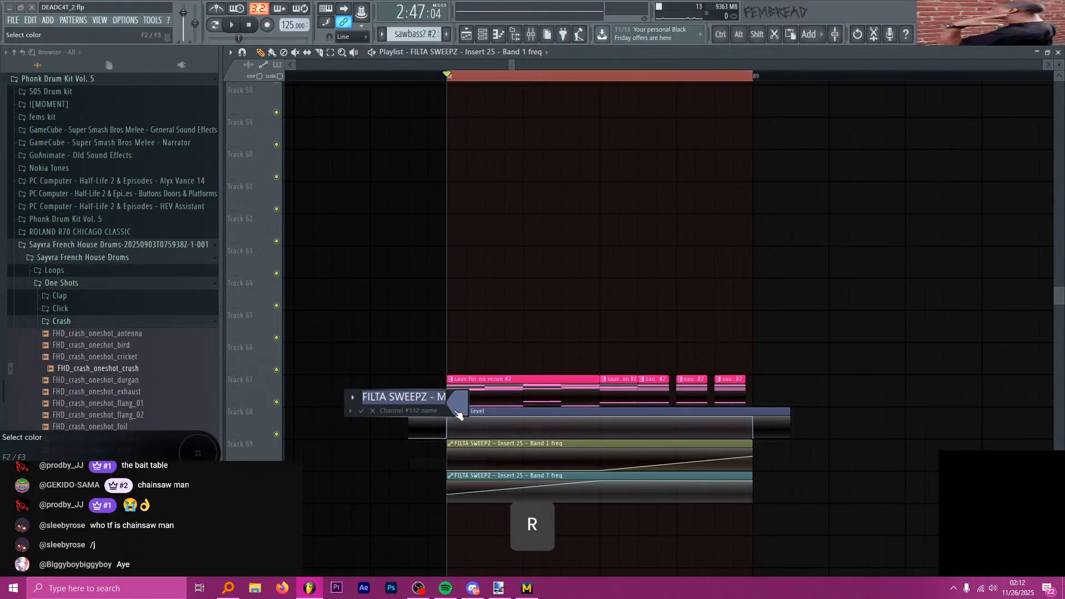
pyautogui.click(458, 414)
pyautogui.press('Right')
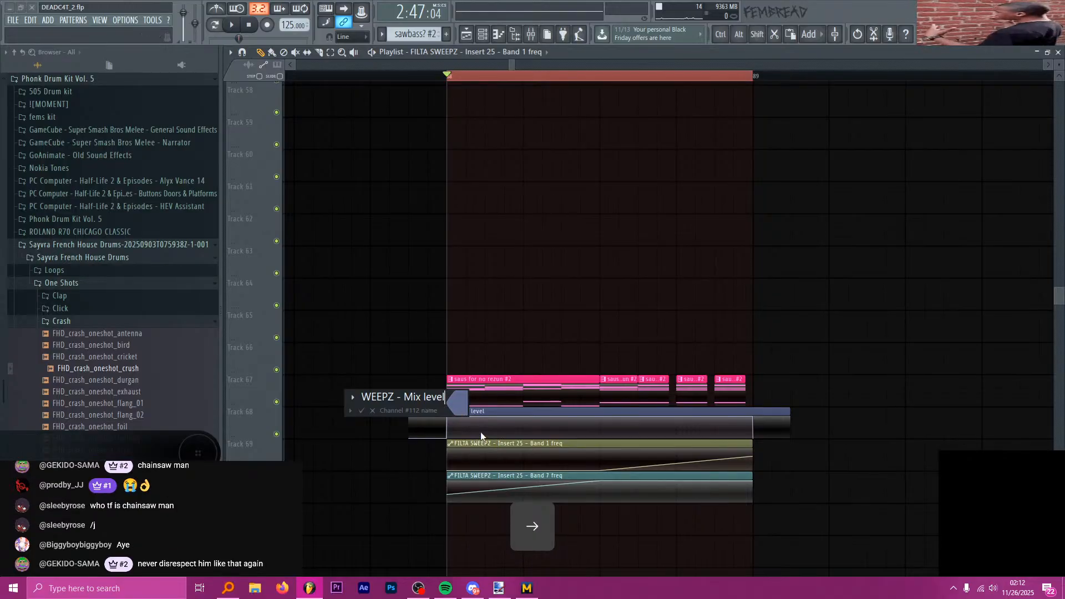
pyautogui.click(375, 411)
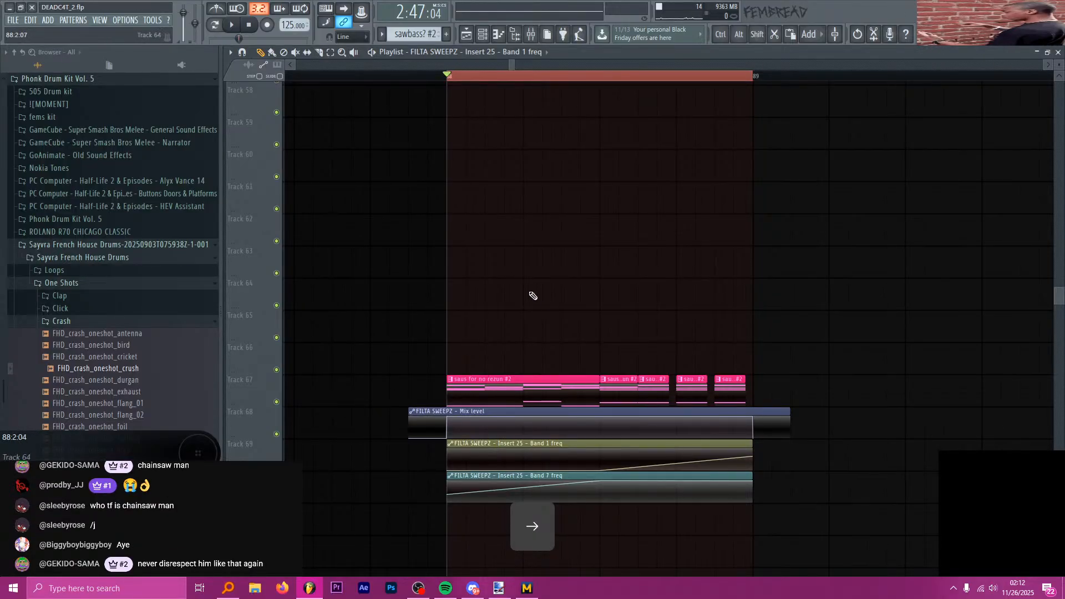
# - Move the three FILTA SWEEPZ automation clips up to Tracks 4 to 6 and expand the GLOBALS group that holds them
pyautogui.press('capslock')
pyautogui.moveTo(782, 521); pyautogui.dragTo(680, 426)
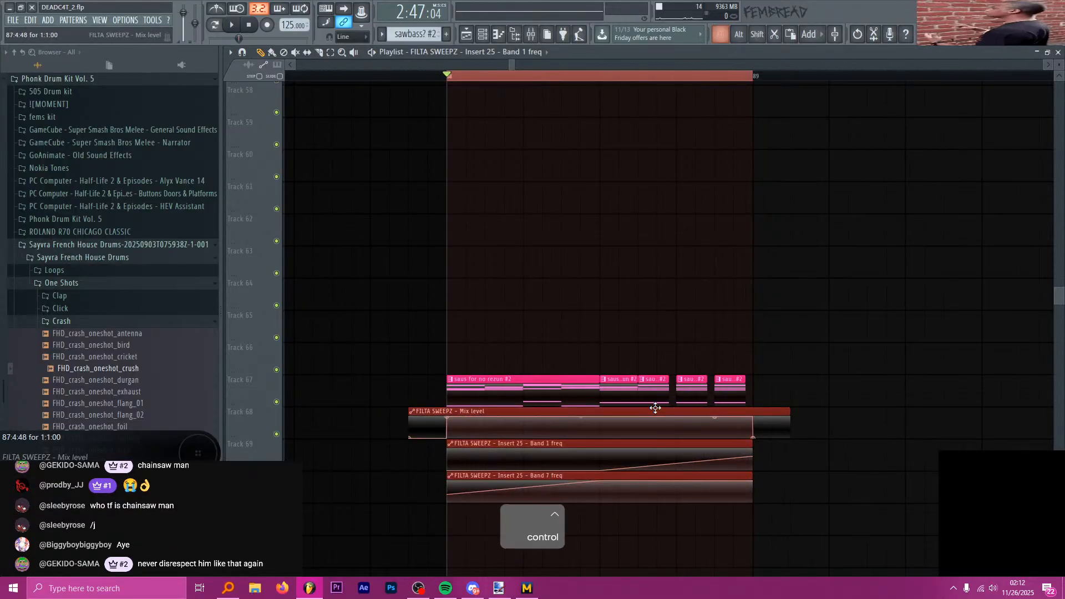
pyautogui.hotkey('shift', 'Up')
pyautogui.hotkey('shift', 'Up')
pyautogui.hotkey('shift', 'Up')
pyautogui.hotkey('shift', 'Up')
pyautogui.hotkey('shift', 'Up')
pyautogui.hotkey('shift', 'Up')
pyautogui.hotkey('shift', 'Up')
pyautogui.hotkey('shift', 'Up')
pyautogui.hotkey('shift', 'Up')
pyautogui.hotkey('shift', 'Up')
pyautogui.hotkey('shift', 'Up')
pyautogui.hotkey('shift', 'Up')
pyautogui.hotkey('shift', 'Up')
pyautogui.hotkey('shift', 'Up')
pyautogui.hotkey('shift', 'Up')
pyautogui.hotkey('shift', 'Up')
pyautogui.hotkey('shift', 'Up')
pyautogui.hotkey('shift', 'Up')
pyautogui.hotkey('shift', 'Up')
pyautogui.hotkey('shift', 'Up')
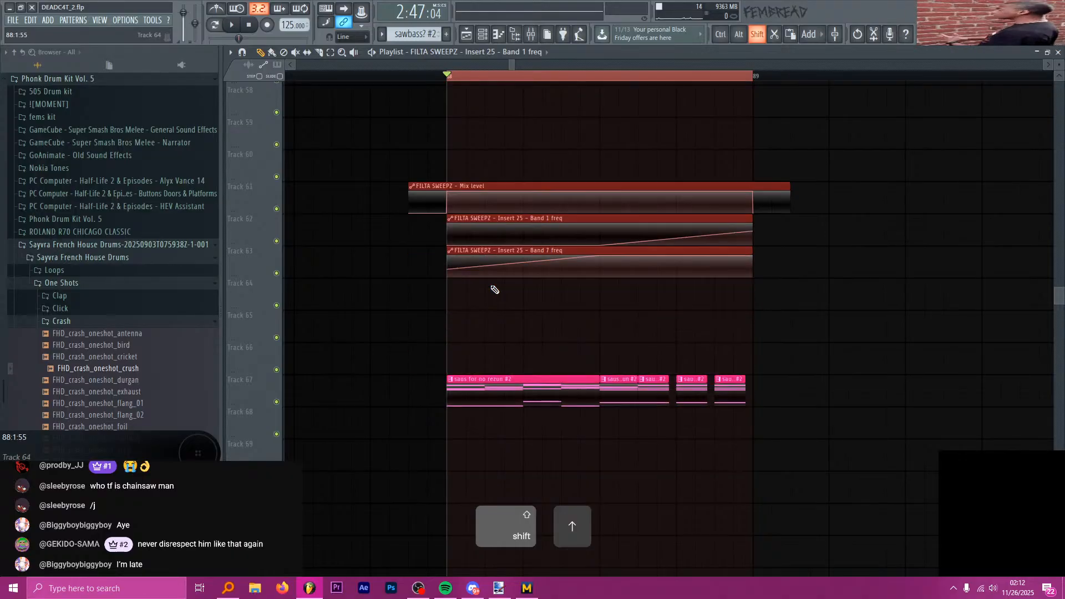
pyautogui.hotkey('shift', 'Up')
pyautogui.hotkey('shift', 'Up')
pyautogui.hotkey('shift', 'Up')
pyautogui.hotkey('shift', 'Up')
pyautogui.hotkey('shift', 'Up')
pyautogui.hotkey('shift', 'Up')
pyautogui.hotkey('shift', 'Up')
pyautogui.hotkey('shift', 'Up')
pyautogui.hotkey('shift', 'Up')
pyautogui.hotkey('shift', 'Up')
pyautogui.hotkey('shift', 'Up')
pyautogui.hotkey('shift', 'Up')
pyautogui.hotkey('shift', 'Up')
pyautogui.hotkey('shift', 'Up')
pyautogui.hotkey('shift', 'Up')
pyautogui.hotkey('shift', 'Up')
pyautogui.hotkey('shift', 'Up')
pyautogui.hotkey('shift', 'Up')
pyautogui.hotkey('shift', 'Up')
pyautogui.hotkey('shift', 'Up')
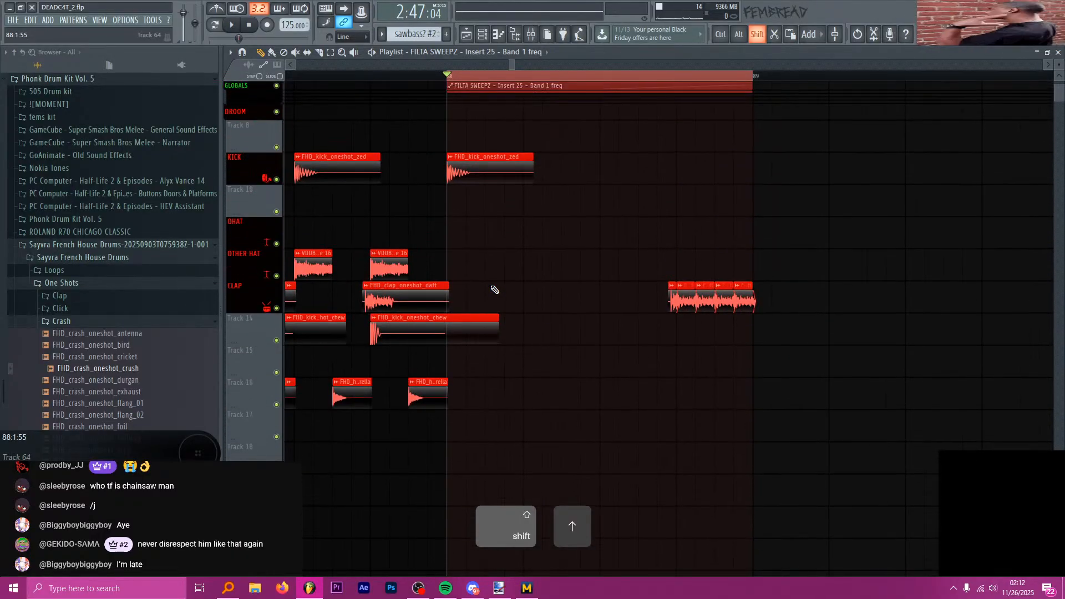
pyautogui.hotkey('shift', 'Down')
pyautogui.hotkey('shift', 'Down')
pyautogui.hotkey('shift', 'Down')
pyautogui.hotkey('shift', 'Down')
pyautogui.hotkey('shift', 'Up')
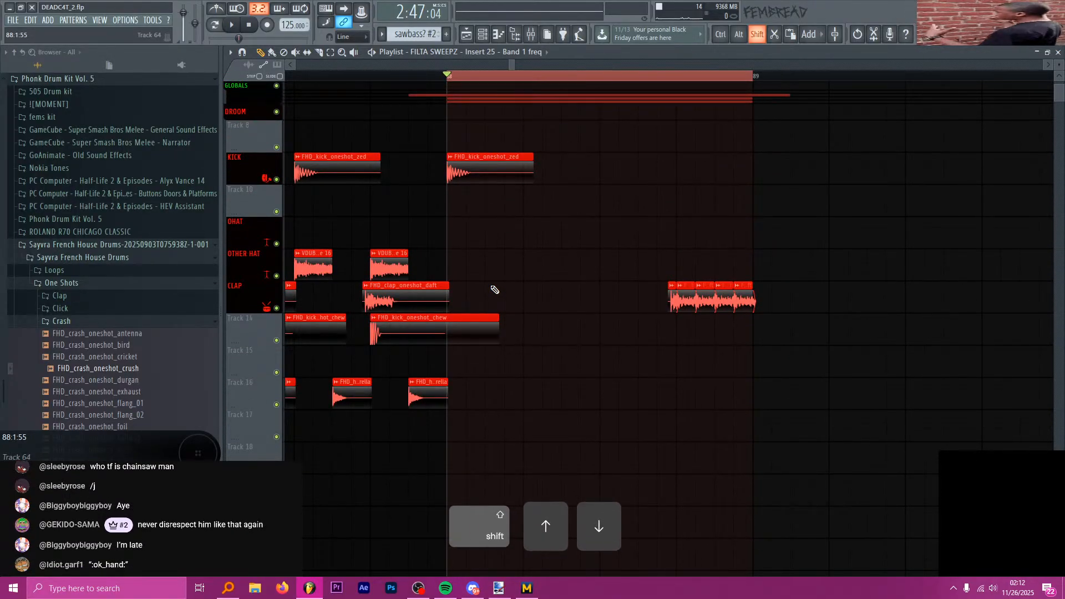
pyautogui.click(240, 87)
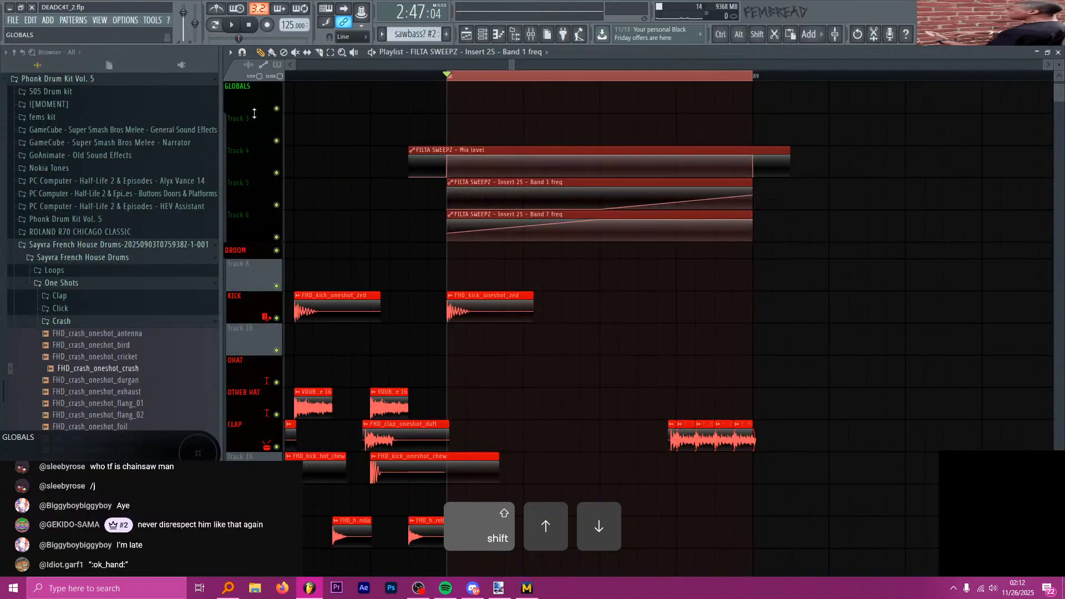
pyautogui.scroll(1, 262, 142)
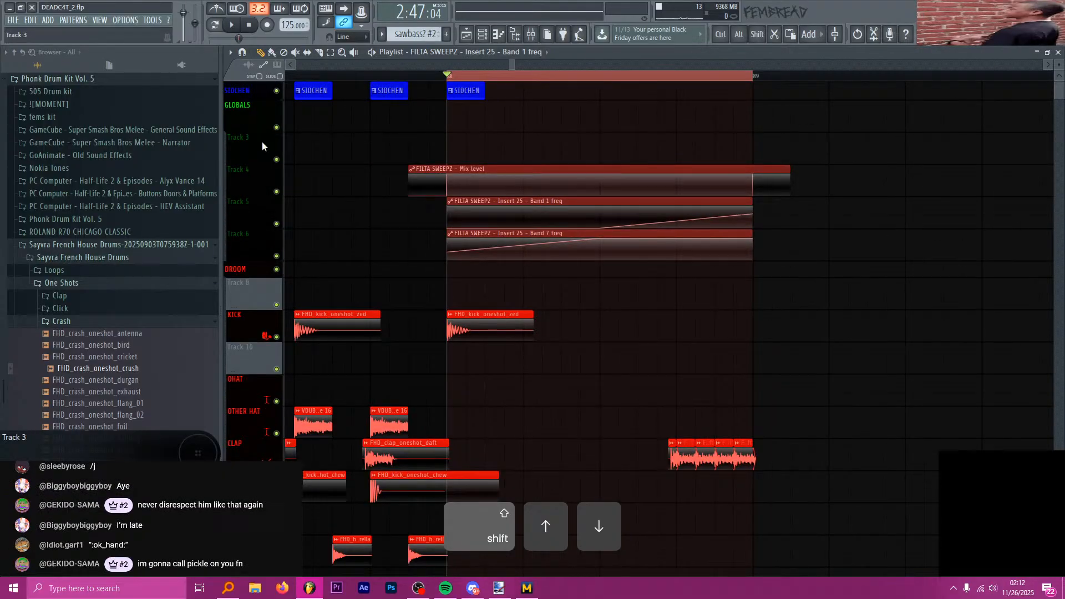
# - Insert three tracks at Track 4 above the FILTA SWEEPZ clips, auto color the GLOBALS group, and deselect the clips
pyautogui.rightClick(261, 171)
pyautogui.press('i')
pyautogui.rightClick(259, 171)
pyautogui.press('i')
pyautogui.rightClick(260, 171)
pyautogui.press('i')
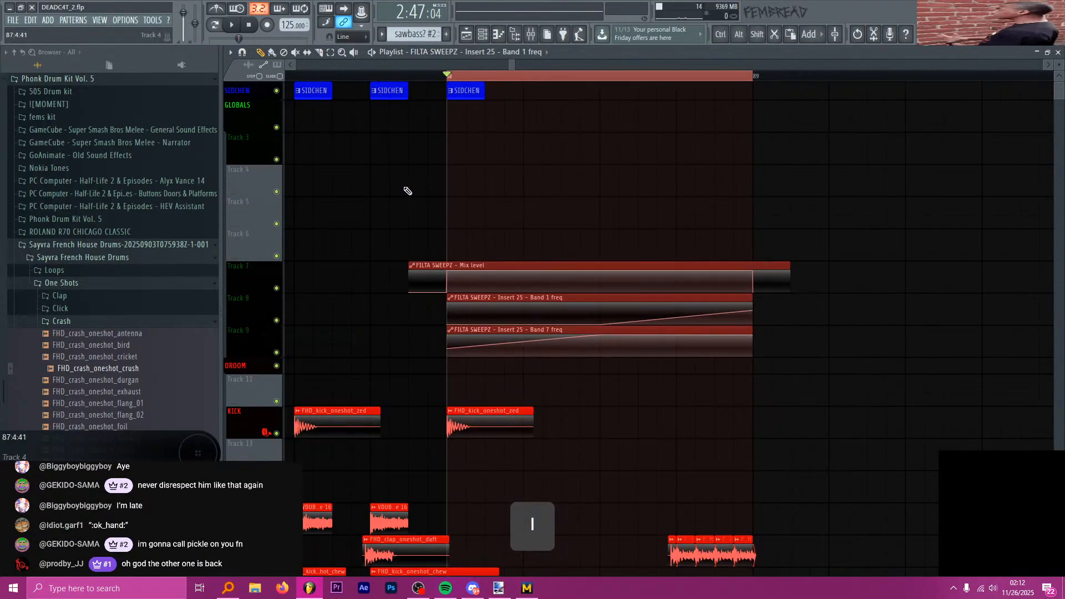
pyautogui.rightClick(248, 134)
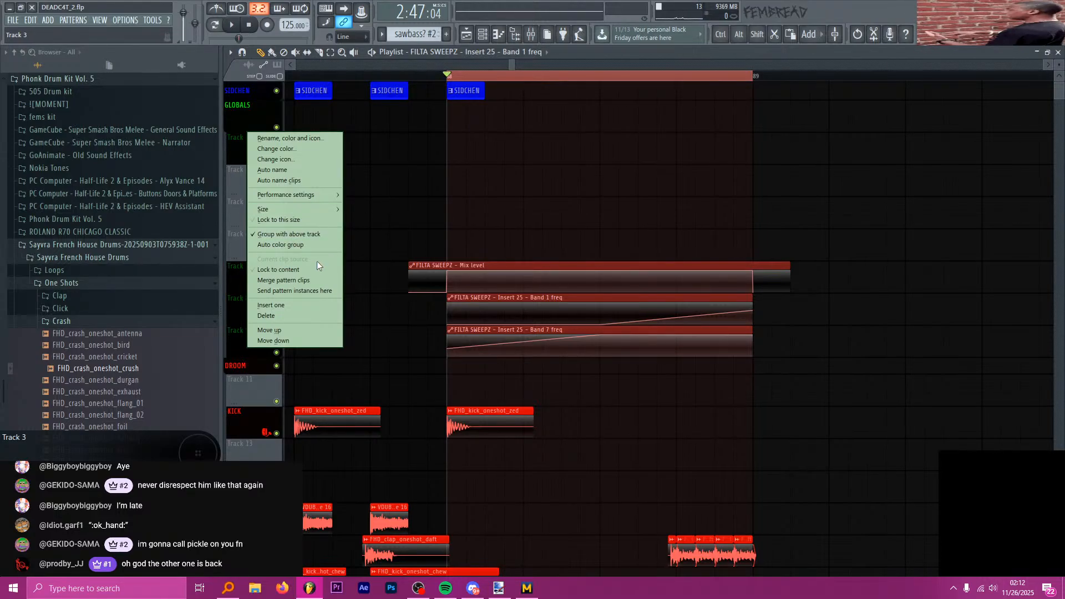
pyautogui.click(302, 244)
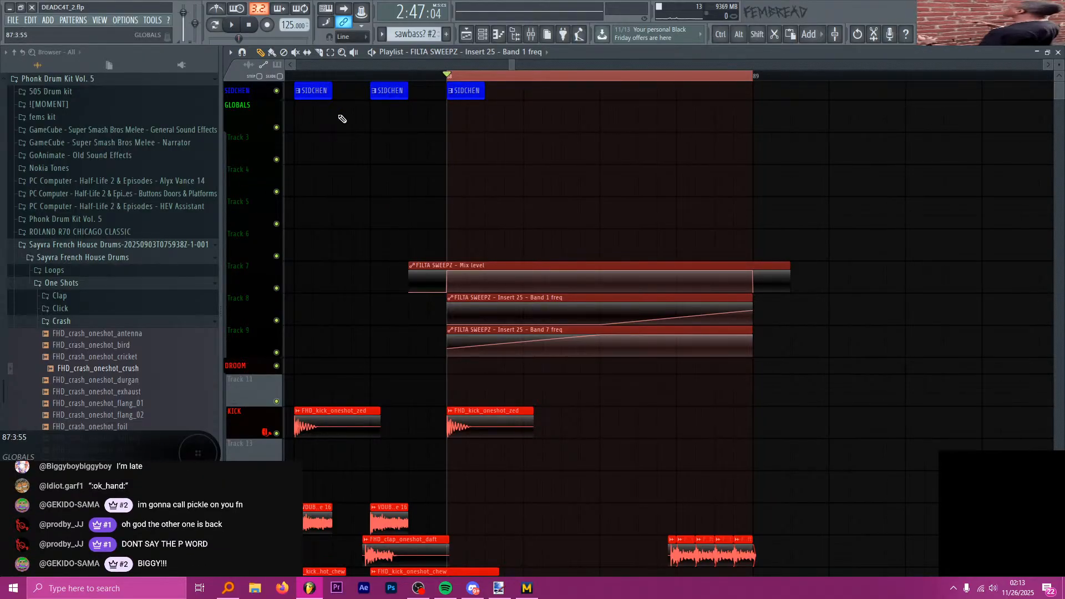
pyautogui.click(523, 188)
pyautogui.rightClick(578, 186)
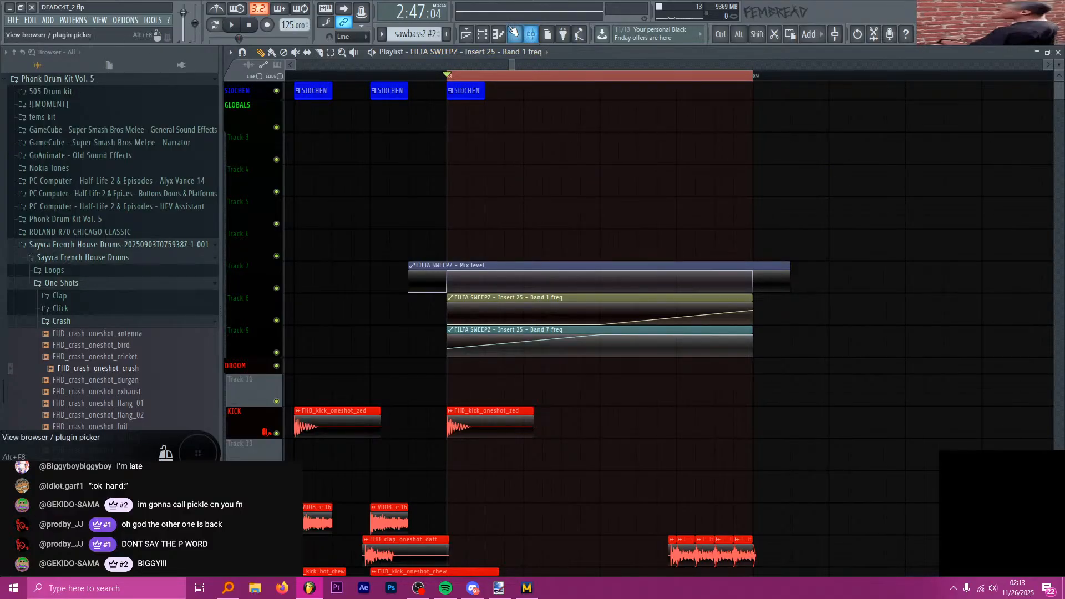
# - Play the bar 88 transition with the mixer open and check the levels of the SAUS tracks and Insert 25
pyautogui.click(514, 34)
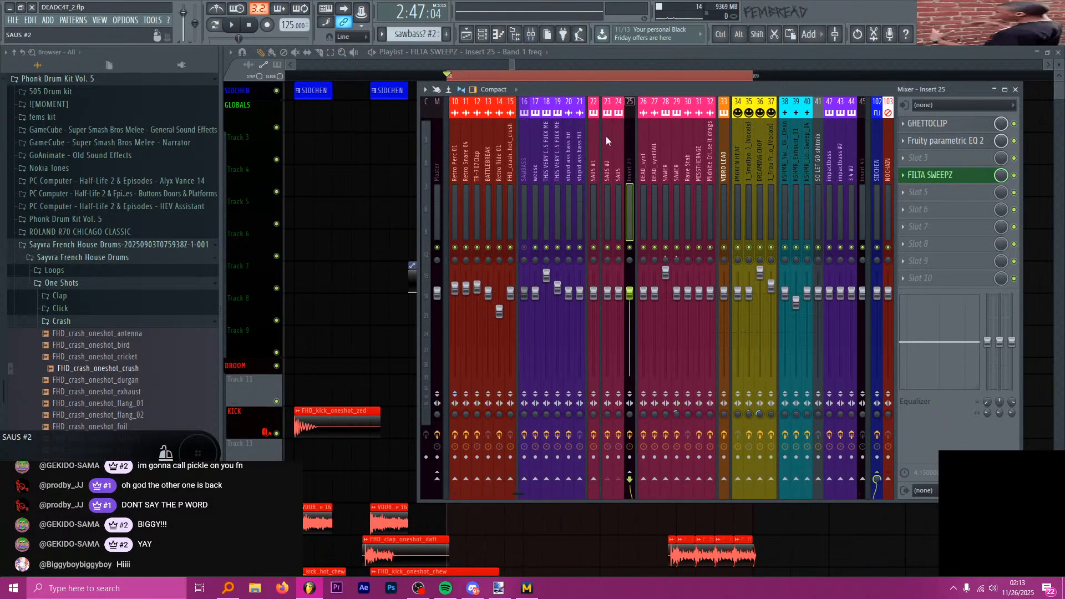
pyautogui.press('space')
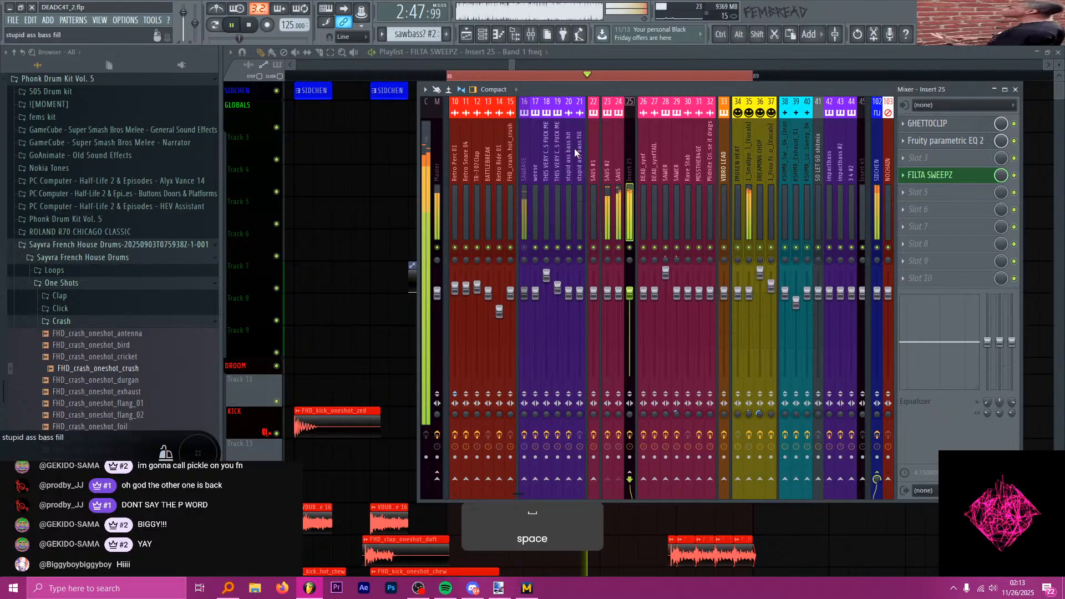
pyautogui.press('space')
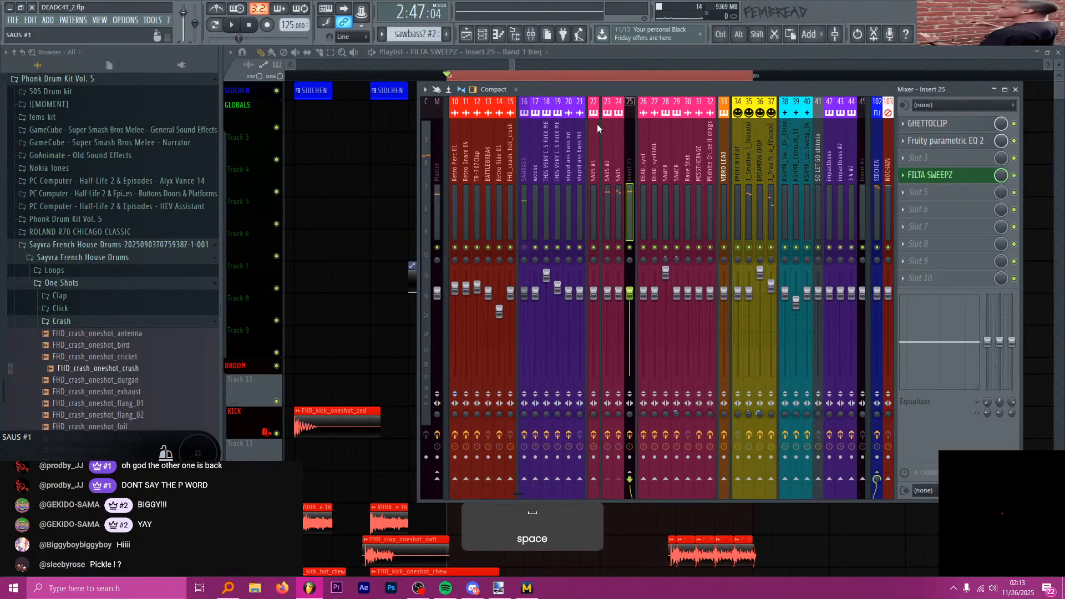
# - Mute the four FHD_clap_oneshot_daft clips from 88:4:00 to the end of bar 88 on the CLAP track
pyautogui.click(586, 56)
pyautogui.scroll(-8, 639, 267)
pyautogui.scroll(3, 671, 291)
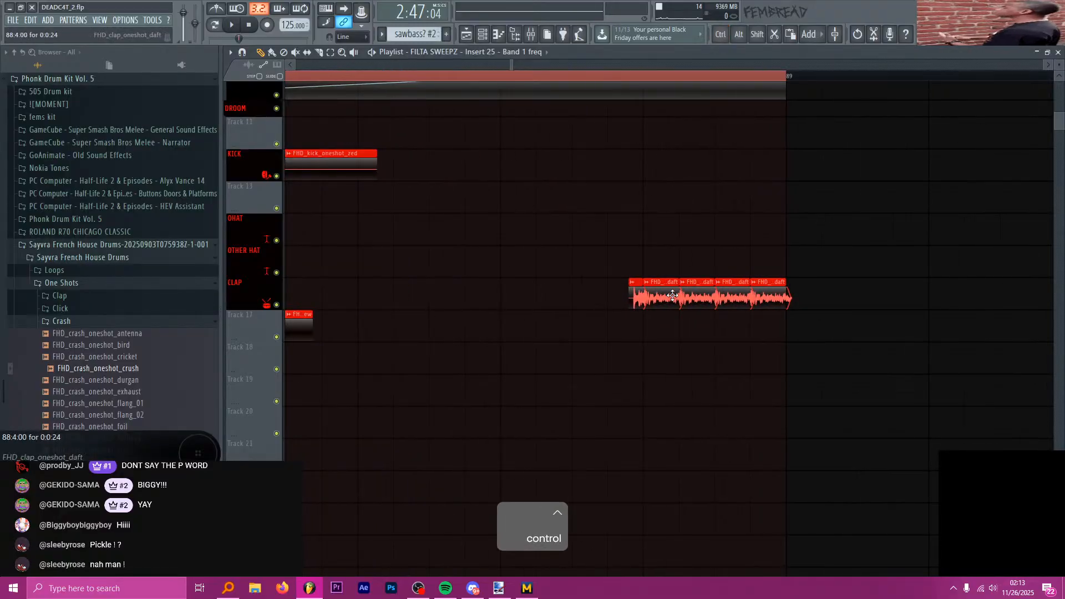
# - Reuse the MaxV - 707 Drms -12 hit from the bar 37 roll and paint four of them on Track 23 from 88:4:00
pyautogui.scroll(-10, 714, 351)
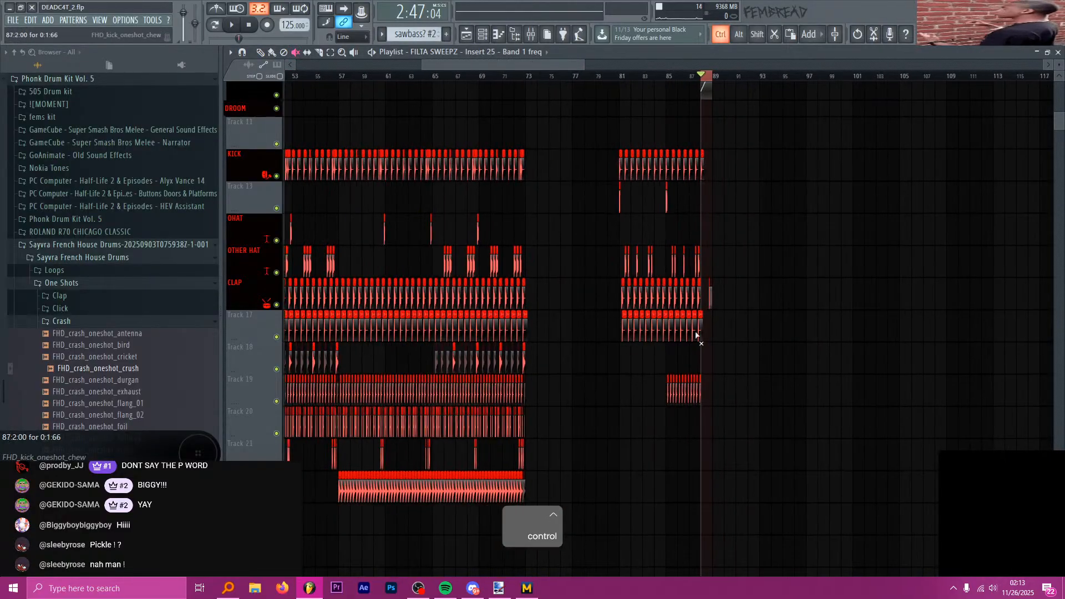
pyautogui.scroll(6, 688, 322)
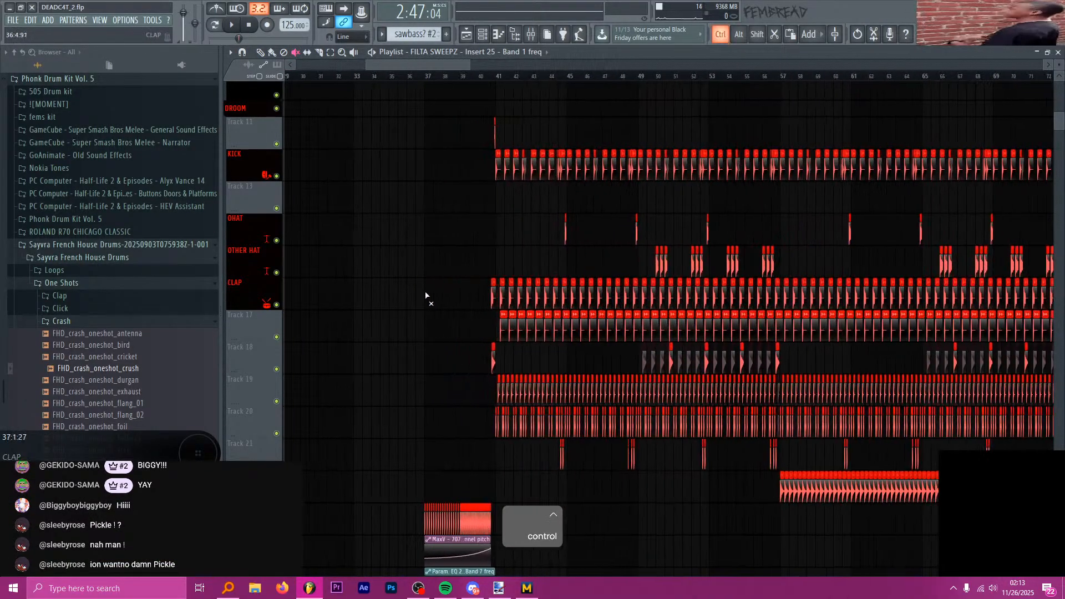
pyautogui.scroll(5, 438, 305)
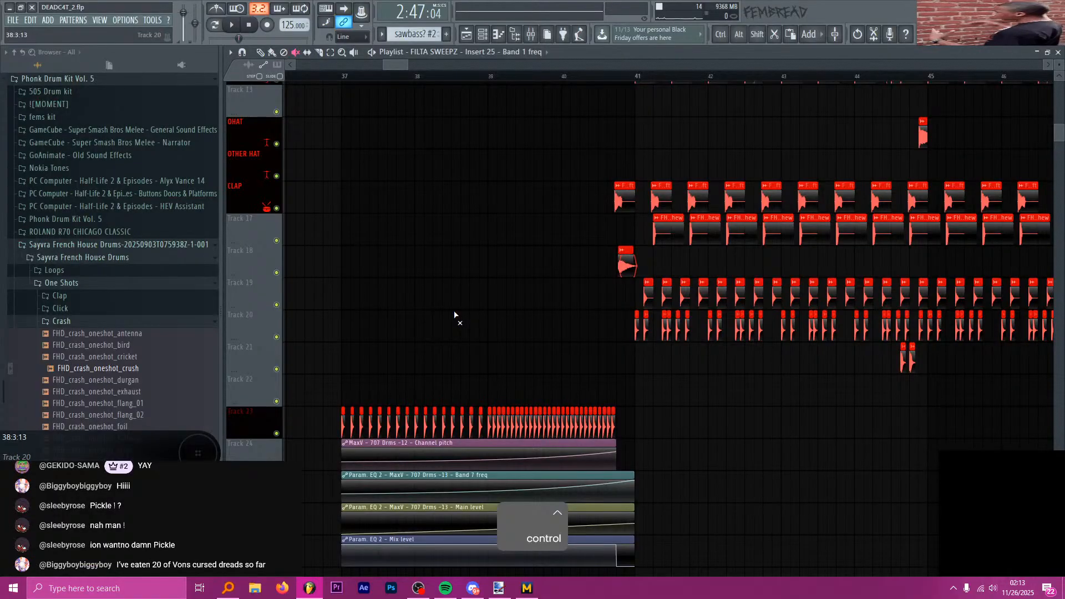
pyautogui.hotkey('alt', 'Tab')
pyautogui.hotkey('alt', 'Tab')
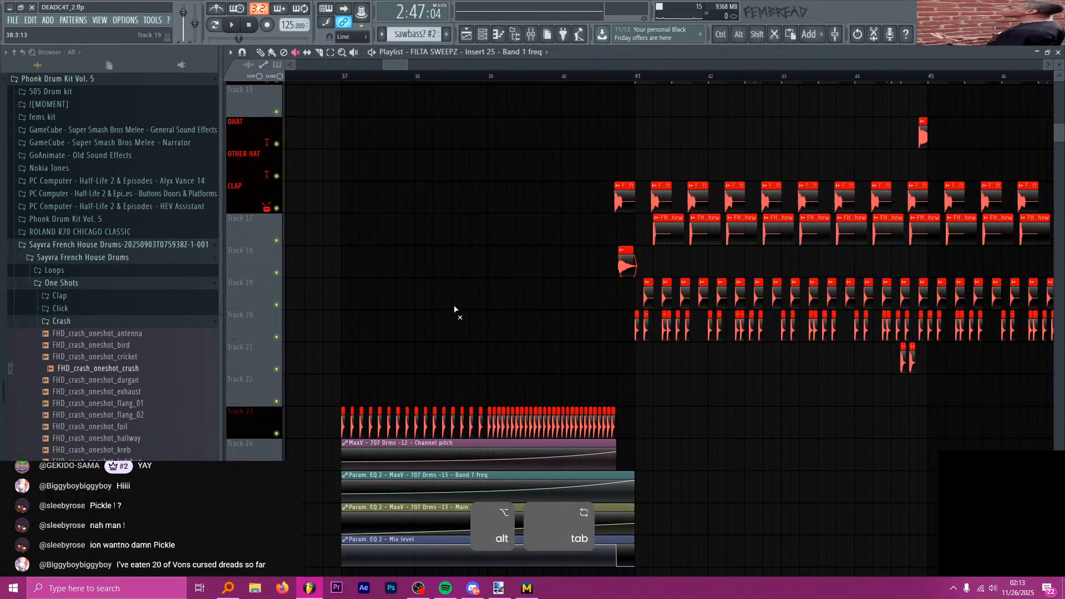
pyautogui.press('p')
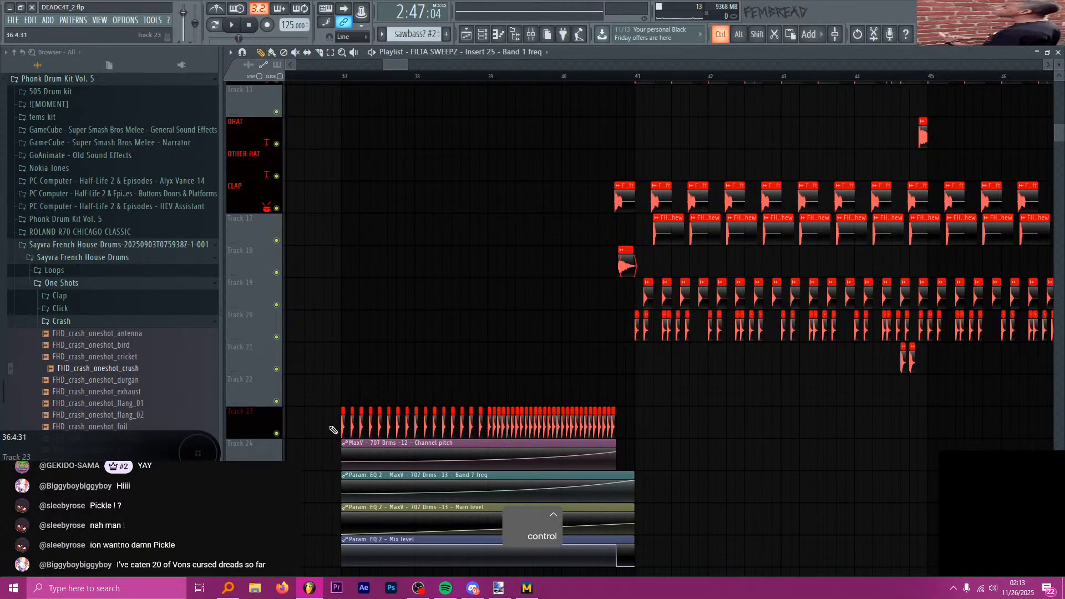
pyautogui.scroll(2, 333, 430)
pyautogui.scroll(-2, 334, 441)
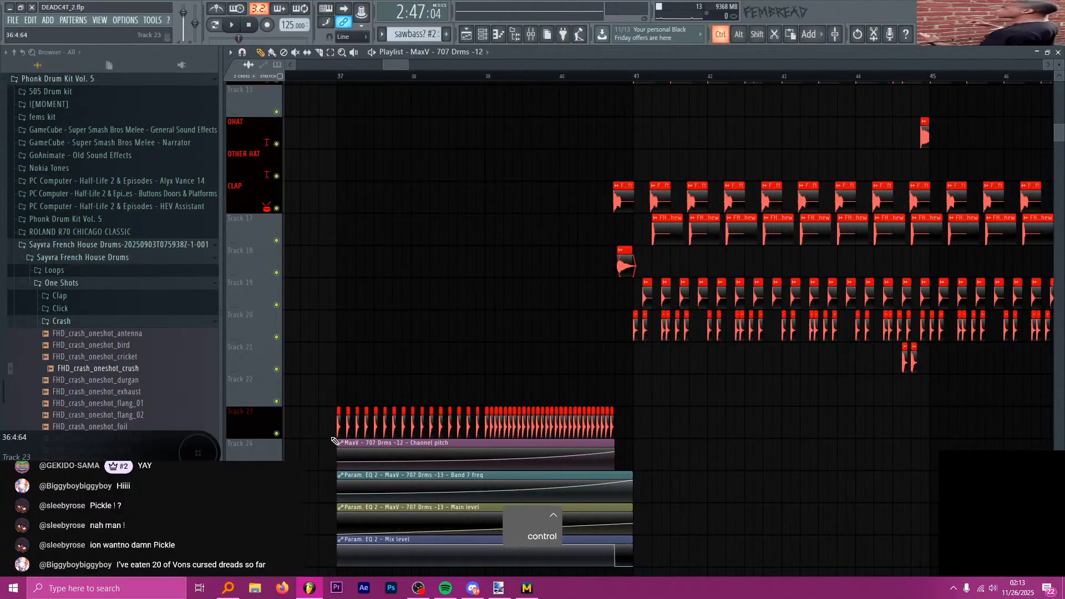
pyautogui.scroll(-3, 333, 430)
pyautogui.scroll(3, 635, 417)
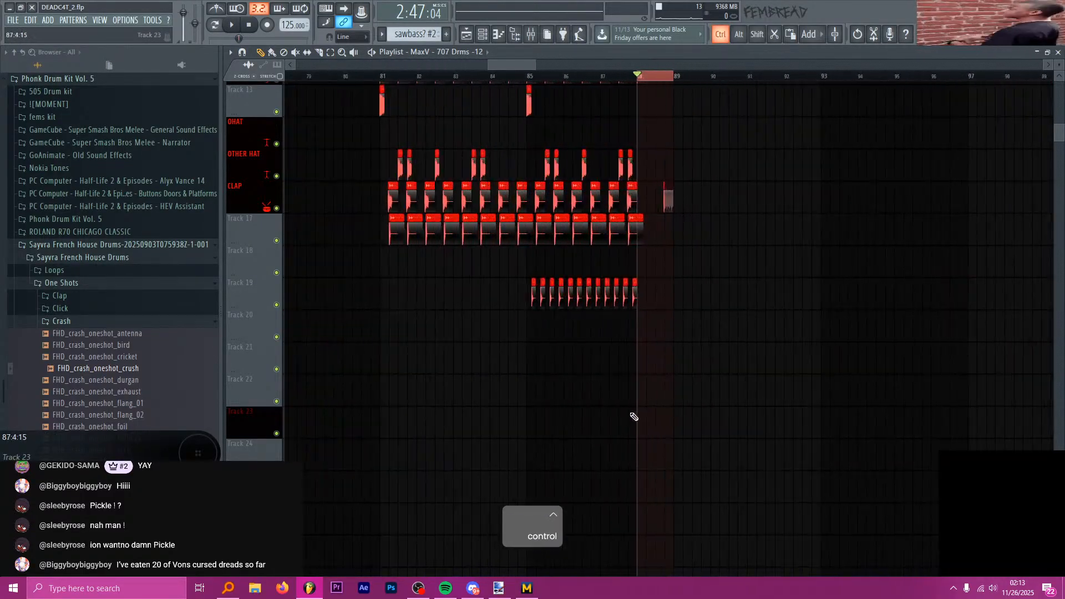
pyautogui.scroll(5, 666, 425)
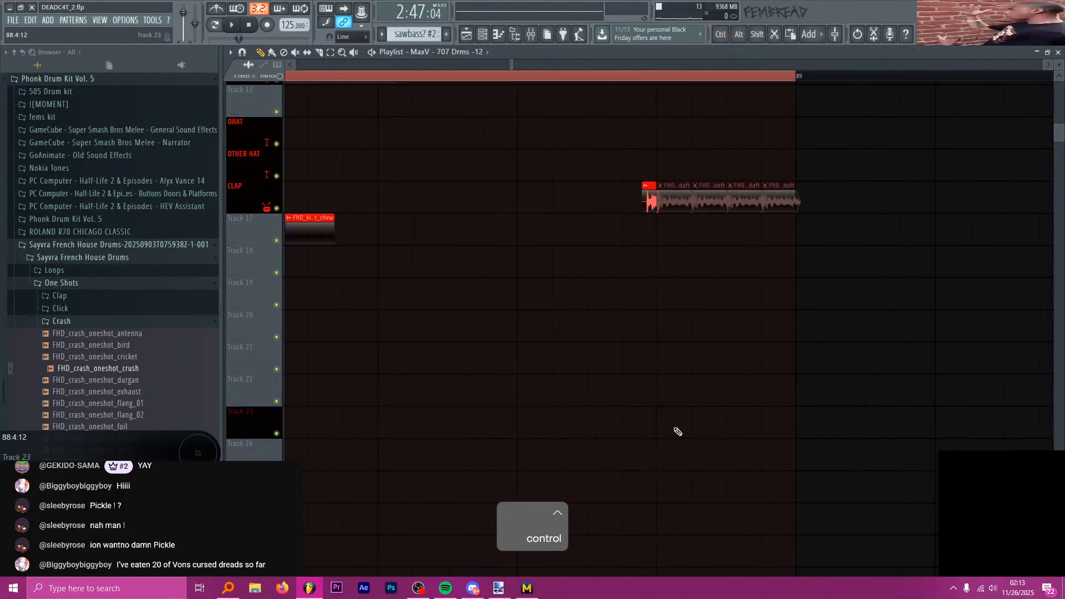
pyautogui.scroll(3, 678, 431)
pyautogui.moveTo(678, 431)
pyautogui.mouseDown()
pyautogui.moveTo(691, 439)
pyautogui.moveTo(839, 422)
pyautogui.mouseUp()
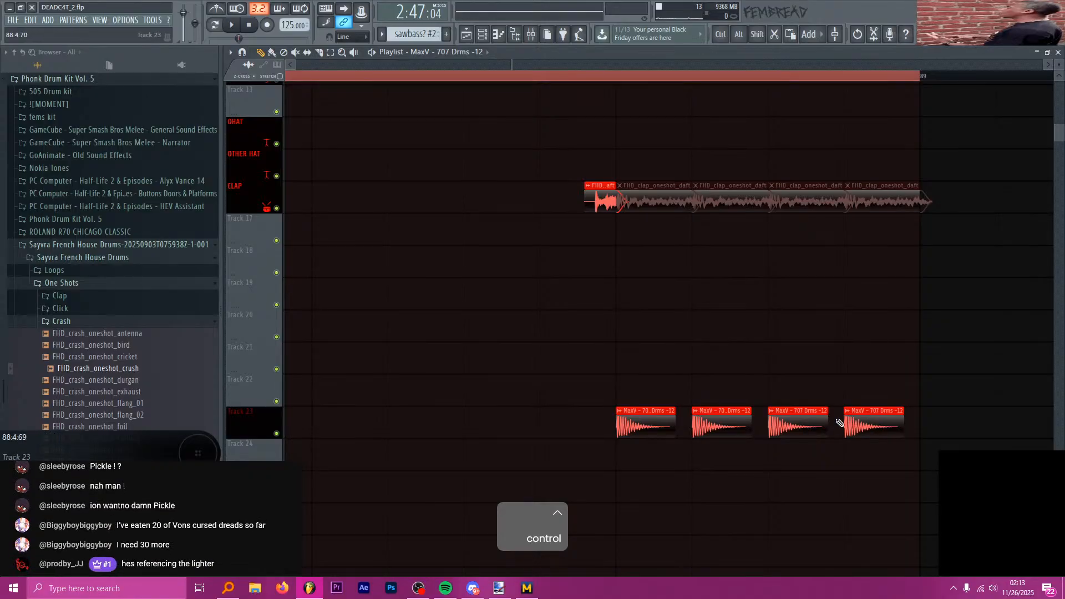
# - Move the second and fourth MaxV - 707 Drms -12 hits in bar 88 down to Track 24
pyautogui.scroll(-4, 839, 423)
pyautogui.scroll(-3, 656, 369)
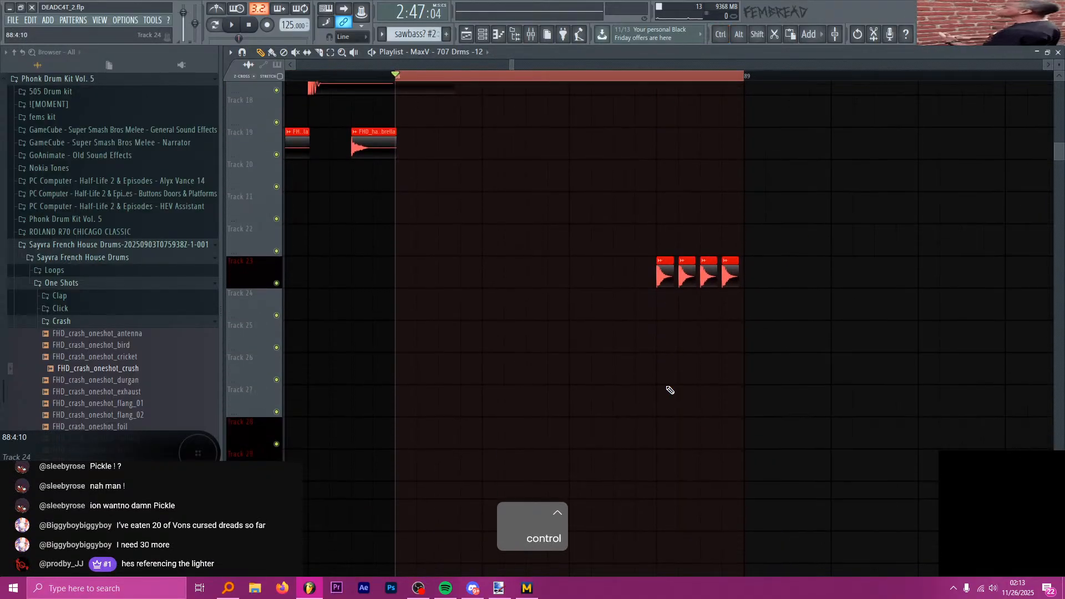
pyautogui.scroll(-1, 669, 390)
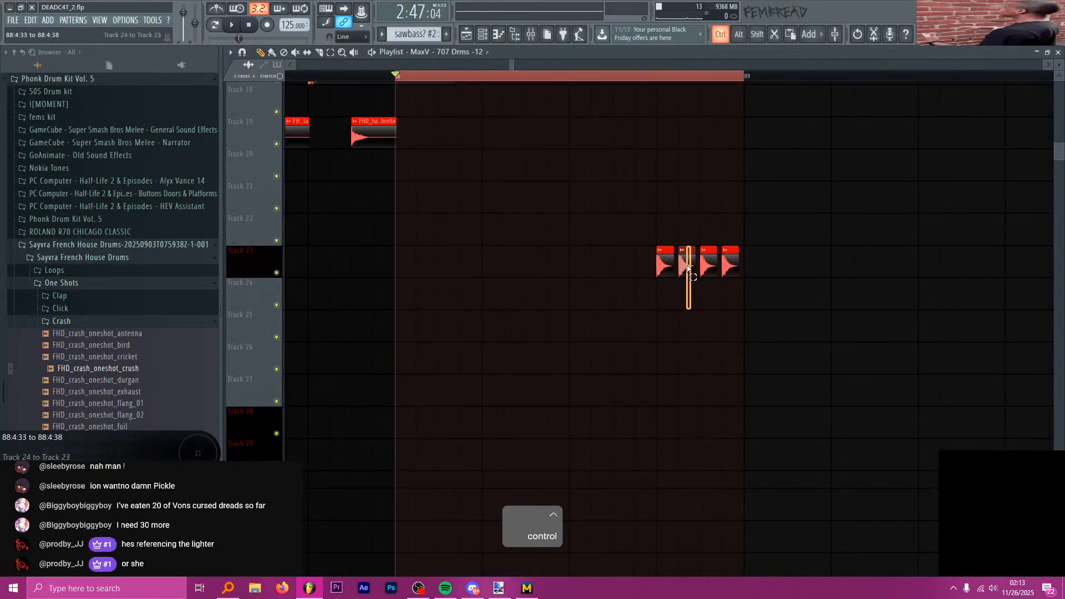
pyautogui.hotkey('shift', 'Down')
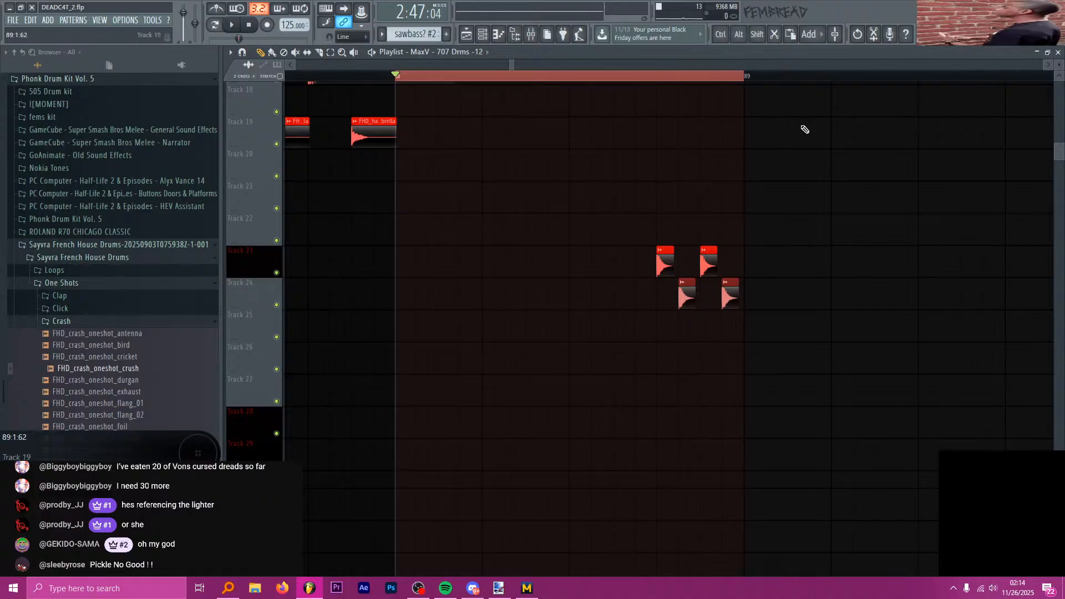
# - Place a copy of the bar 37 MaxV - 707 Drms -12 Channel pitch automation on Track 25, starting at 88:4:00
pyautogui.scroll(-6, 800, 224)
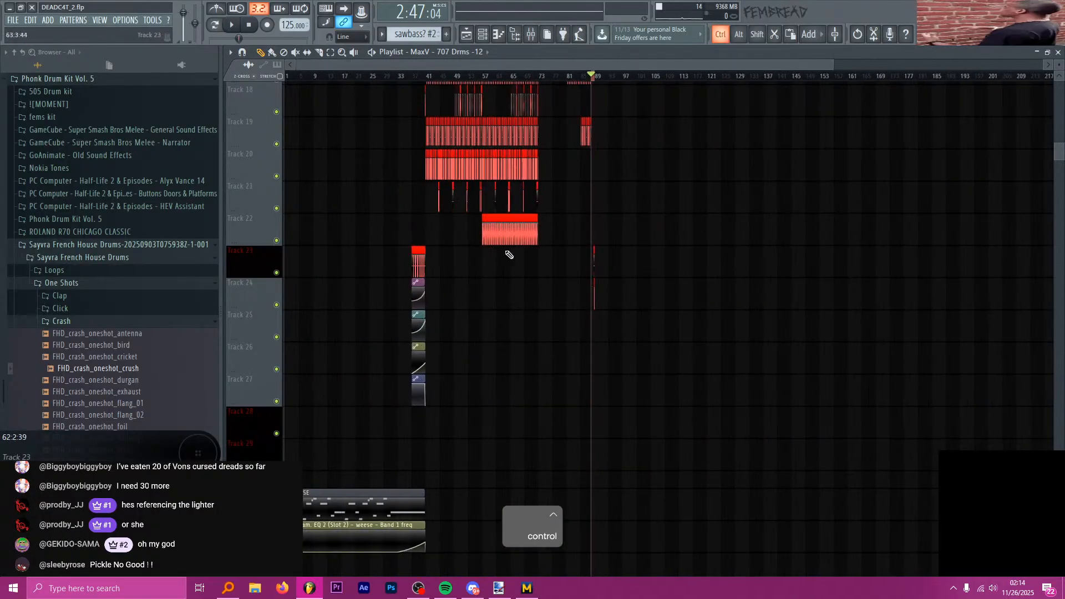
pyautogui.scroll(6, 418, 272)
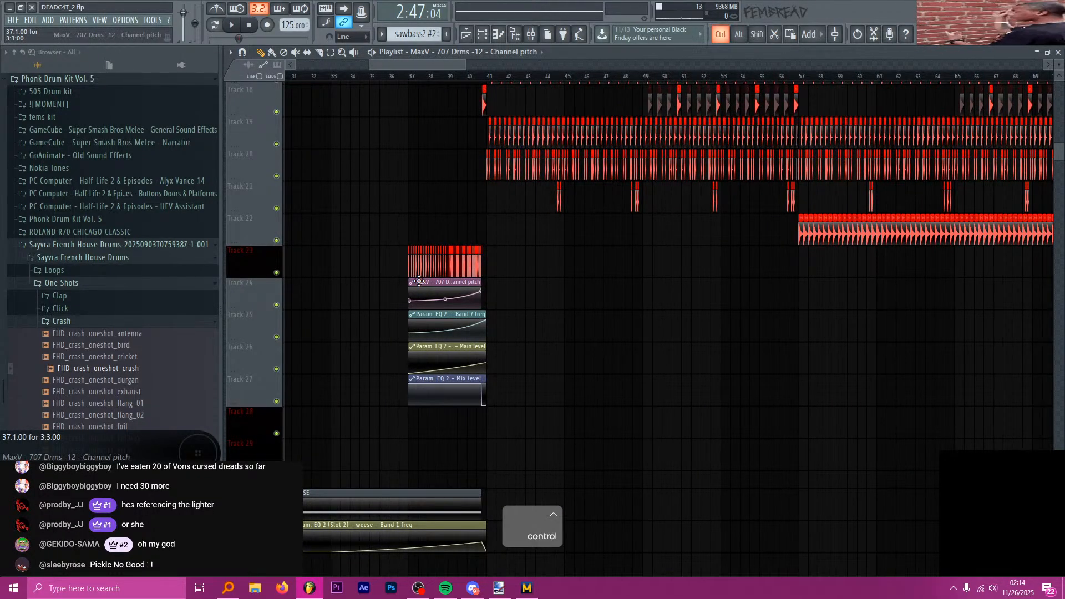
pyautogui.scroll(-2, 458, 333)
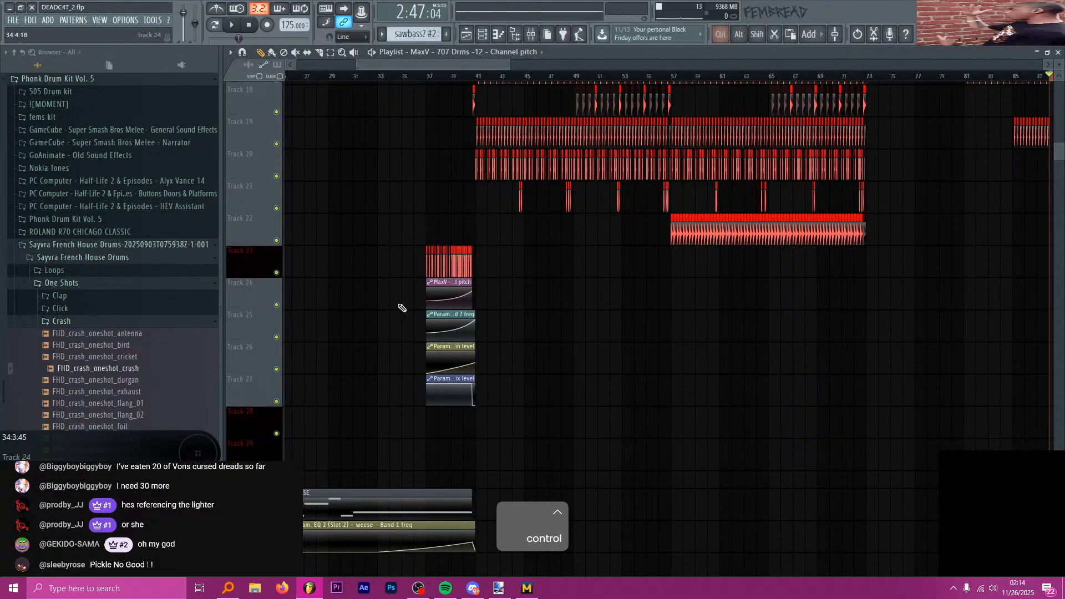
pyautogui.click(441, 282)
pyautogui.scroll(-3, 438, 282)
pyautogui.click(732, 330)
pyautogui.scroll(3, 732, 329)
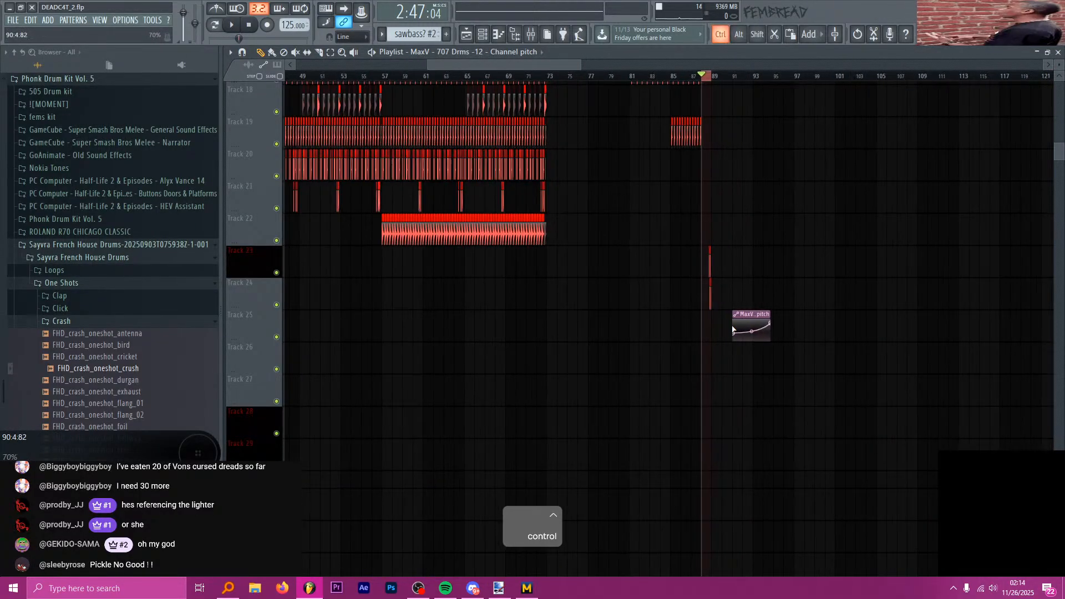
pyautogui.scroll(4, 732, 329)
pyautogui.moveTo(837, 317); pyautogui.dragTo(651, 317)
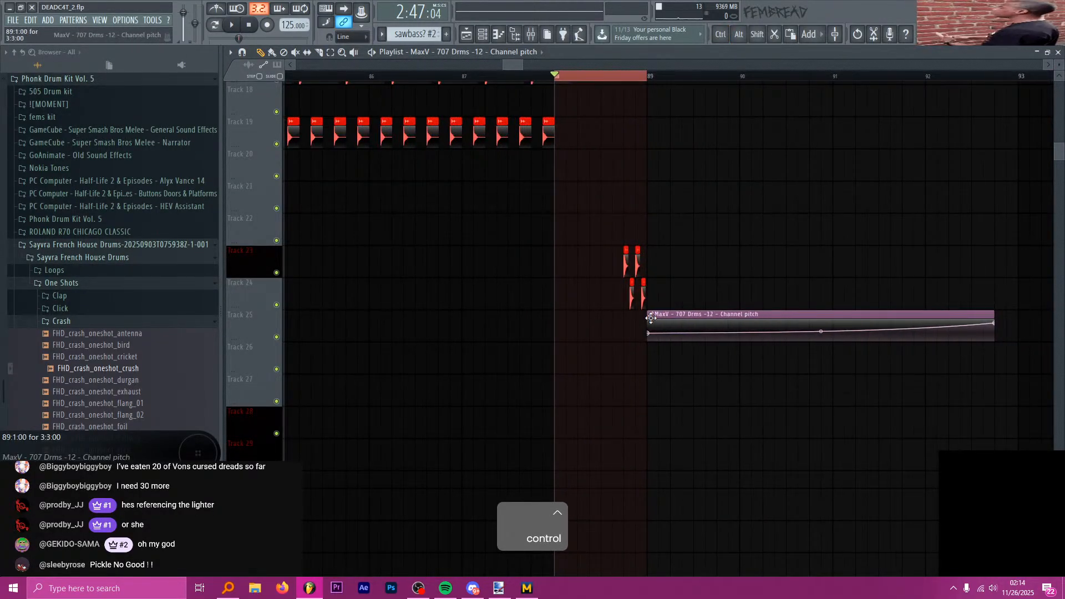
pyautogui.scroll(5, 651, 318)
pyautogui.scroll(4, 554, 143)
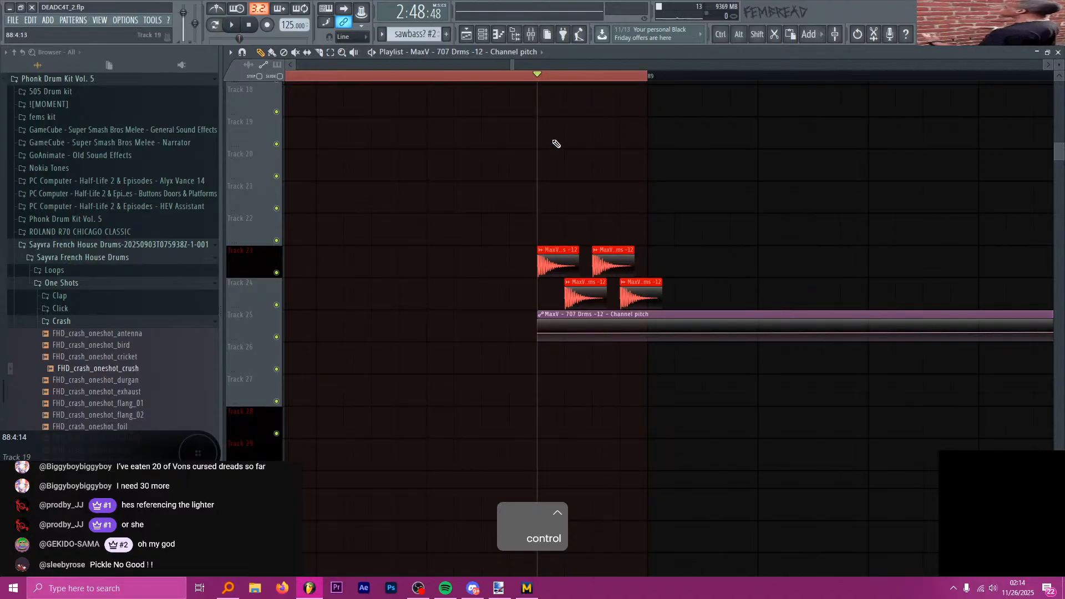
# - Slice the Channel pitch clip shortly after 88:4:00, delete its long remainder, and remove the stray drum hit at 88:4:24 on Track 23
pyautogui.press('p')
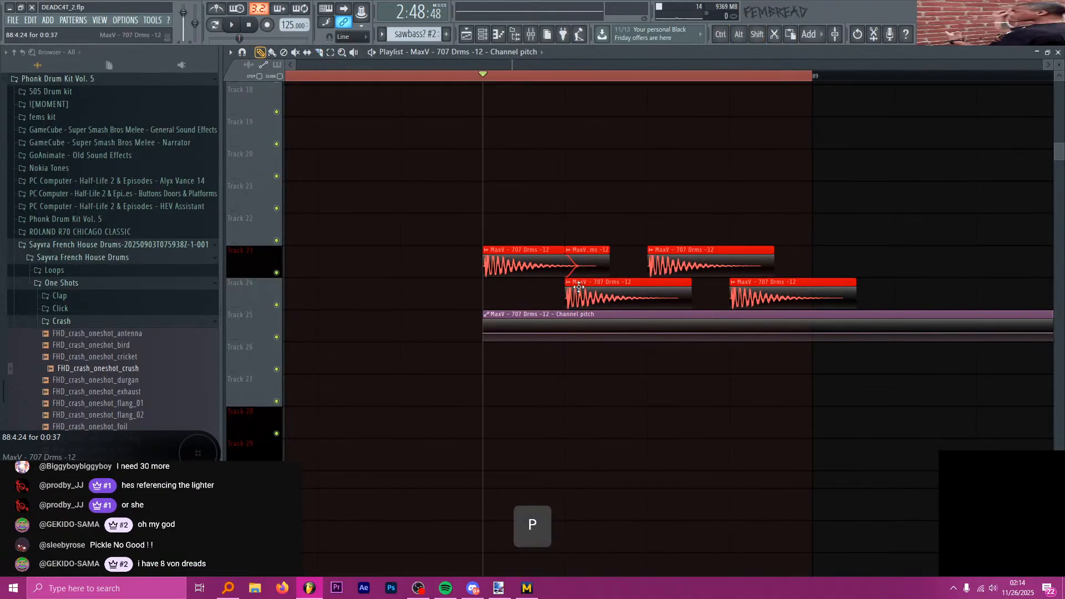
pyautogui.press('c')
pyautogui.moveTo(496, 308); pyautogui.dragTo(497, 337)
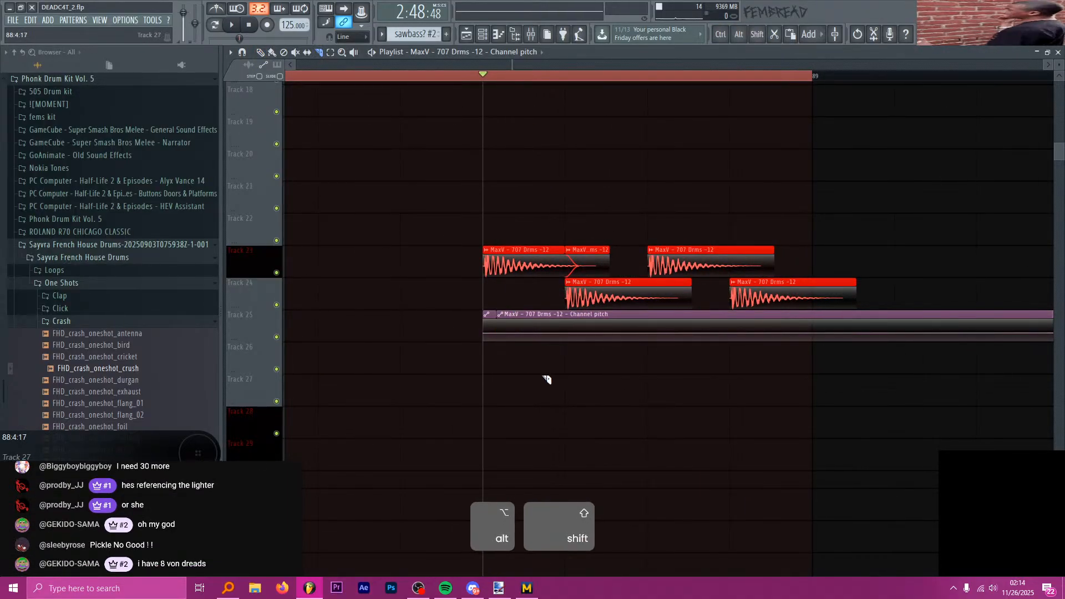
pyautogui.press('p')
pyautogui.rightClick(553, 337)
pyautogui.rightClick(595, 269)
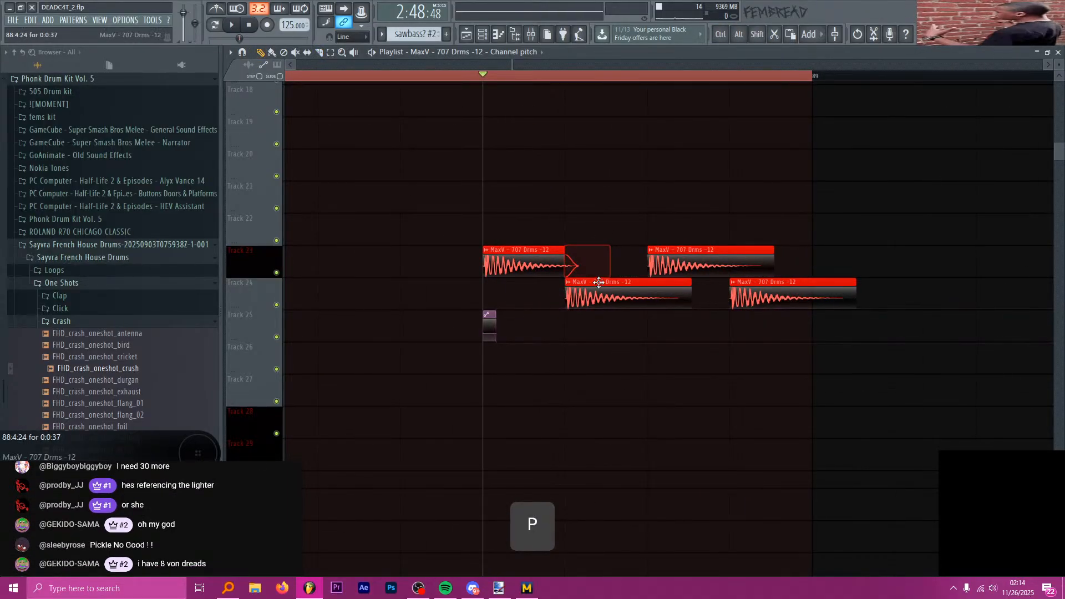
# - Delete the second, third and fourth MaxV - 707 Drms -12 hits of bar 88 from Tracks 23 and 24
pyautogui.rightClick(708, 270)
pyautogui.rightClick(793, 297)
pyautogui.rightClick(627, 297)
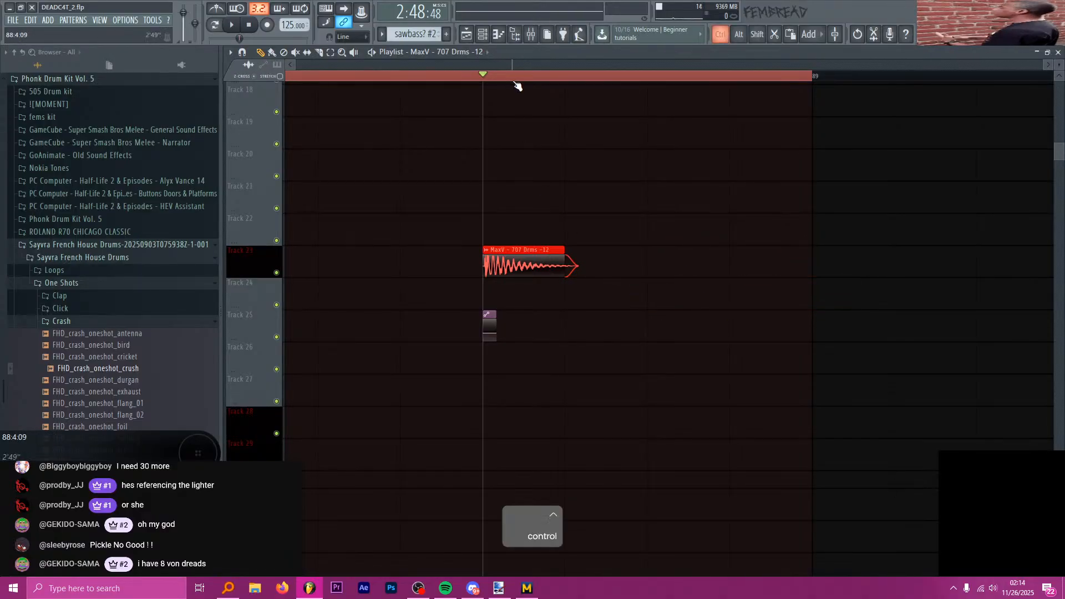
# - Repeat the first MaxV - 707 Drms -12 hit back to back along Track 23 up to bar 89 and play it
pyautogui.hotkey('ctrl', 'b')
pyautogui.press('space')
pyautogui.press('space')
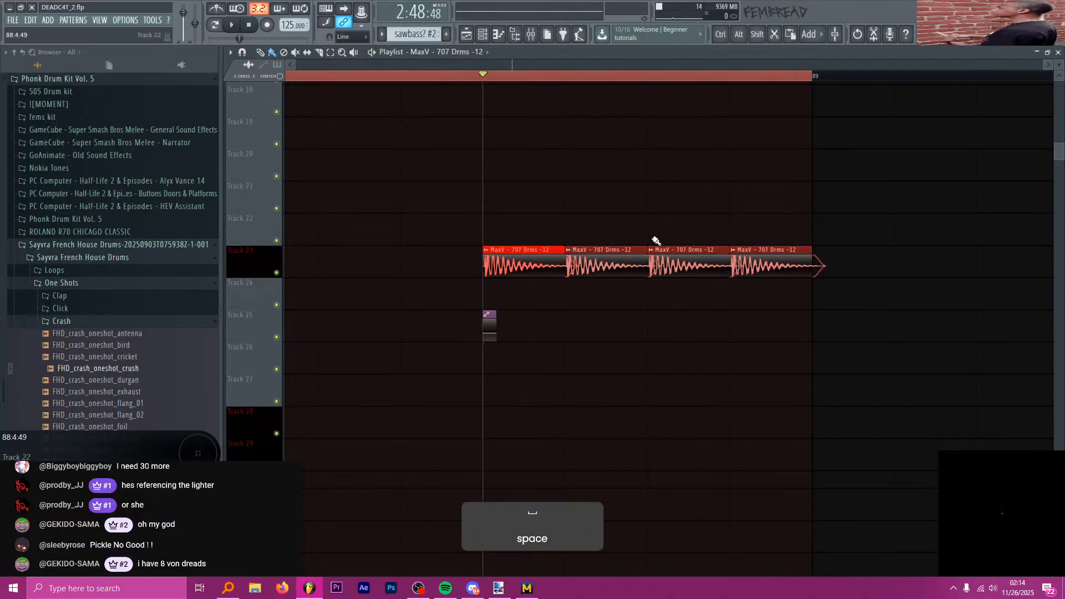
# - Delete all MaxV - 707 Drms -12 hits from Track 23, unmute the FHD_clap_oneshot_daft clips ending bar 88, and audition them
pyautogui.press('p')
pyautogui.rightClick(573, 270)
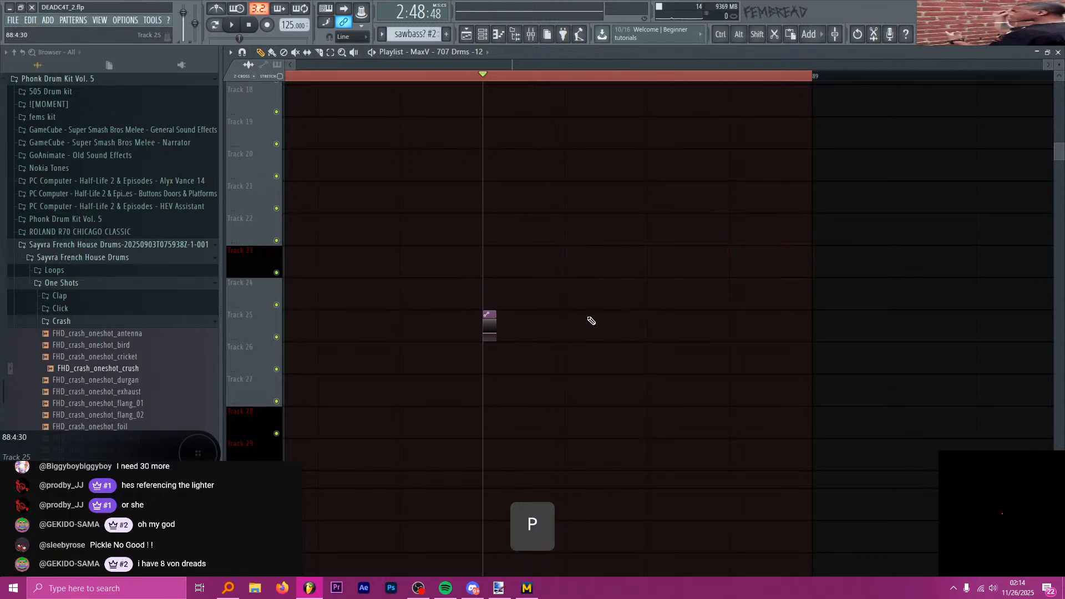
pyautogui.scroll(5, 552, 311)
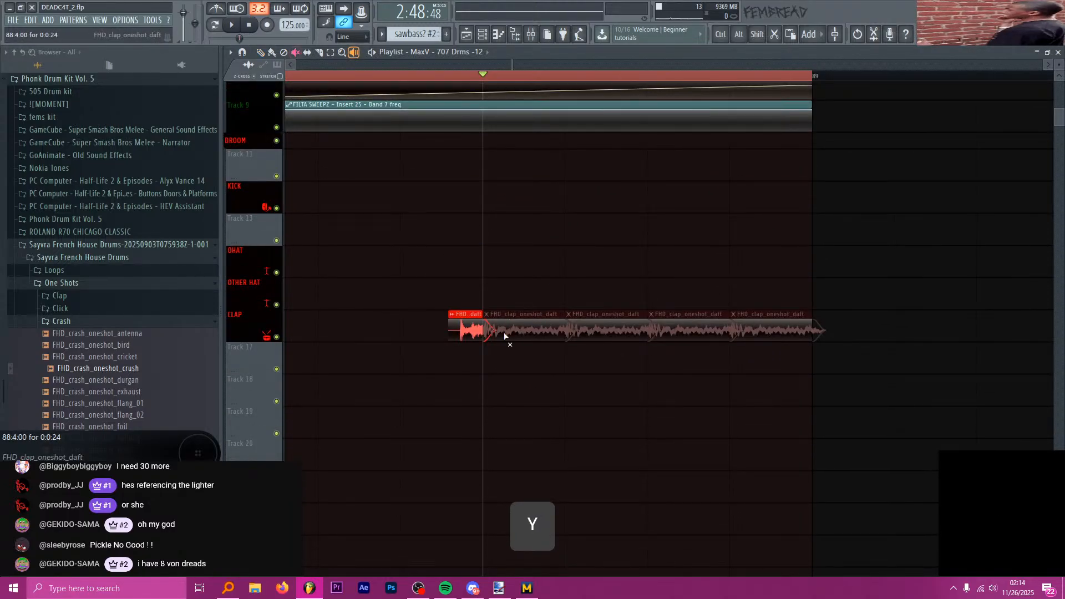
pyautogui.press('space')
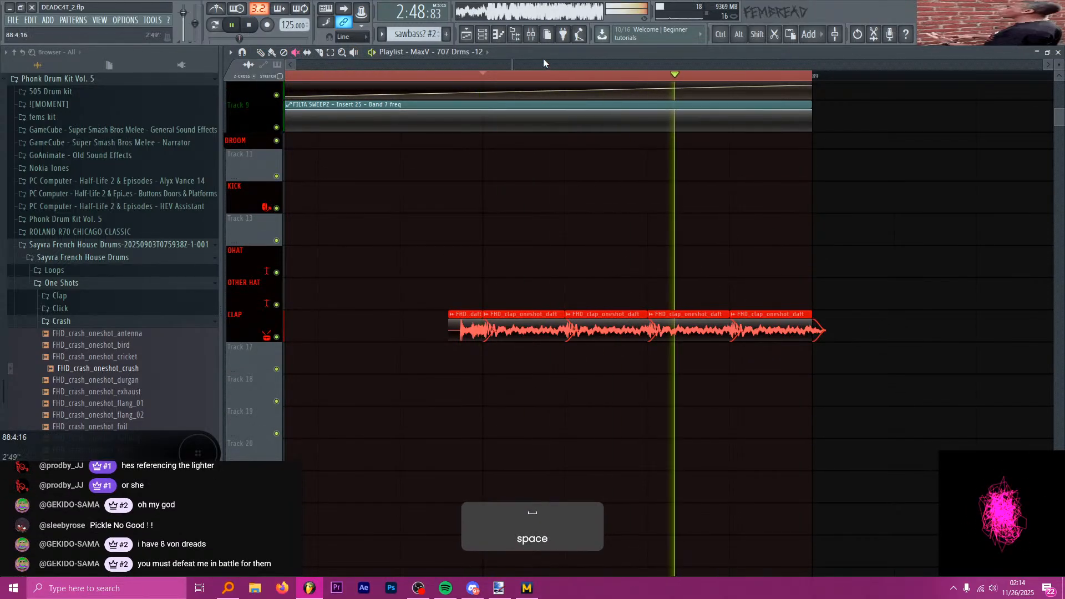
pyautogui.press('space')
# - Solo the FHD_clap_oneshot_daft mixer track and audition the closing claps of bar 88 on their own
pyautogui.press('F9')
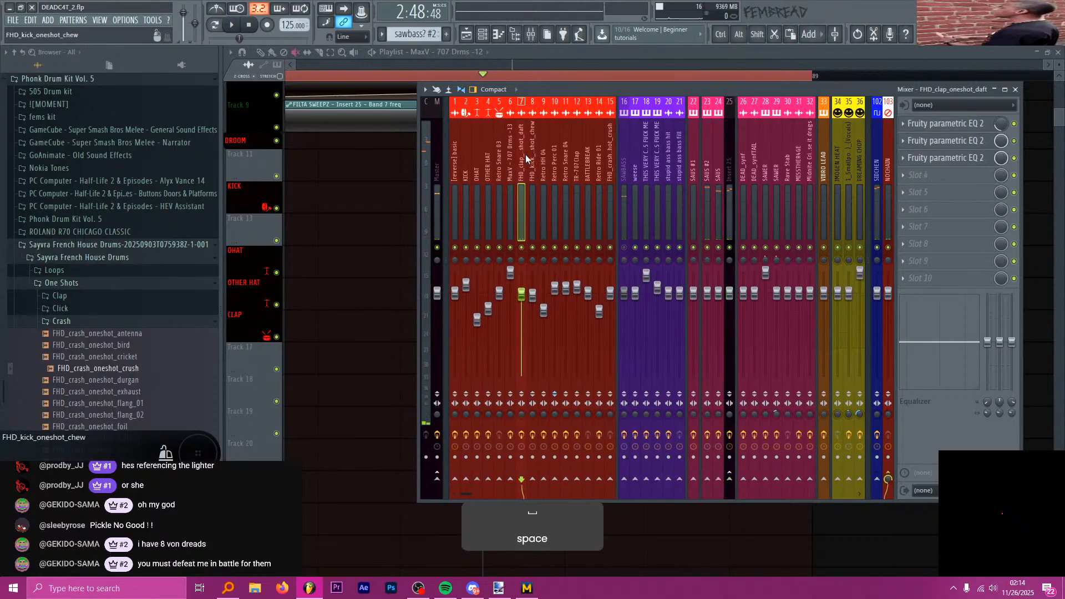
pyautogui.press('s')
pyautogui.press('space')
pyautogui.press('space')
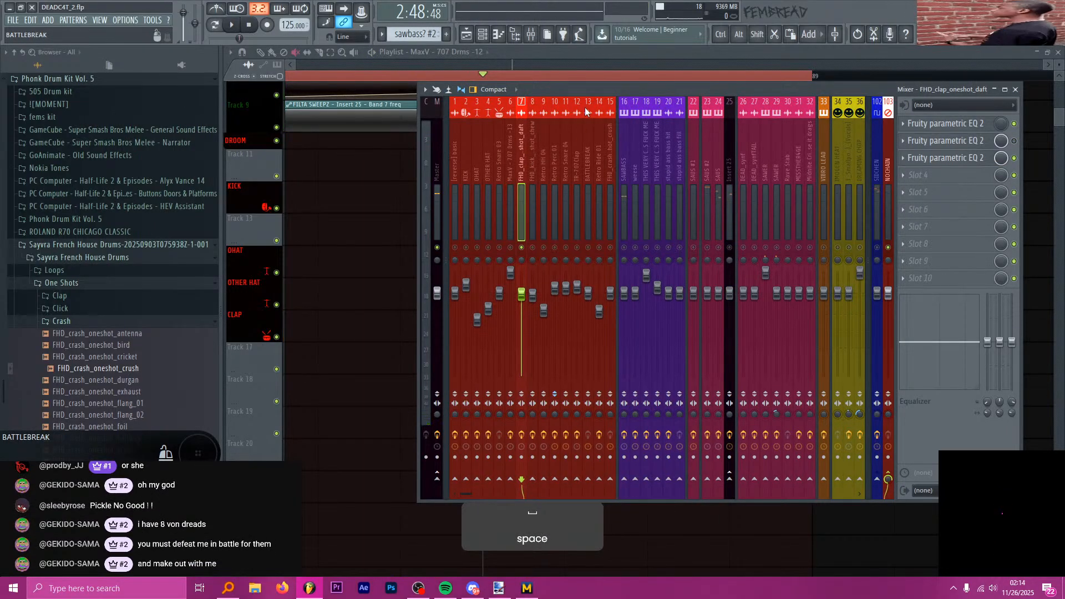
pyautogui.click(620, 53)
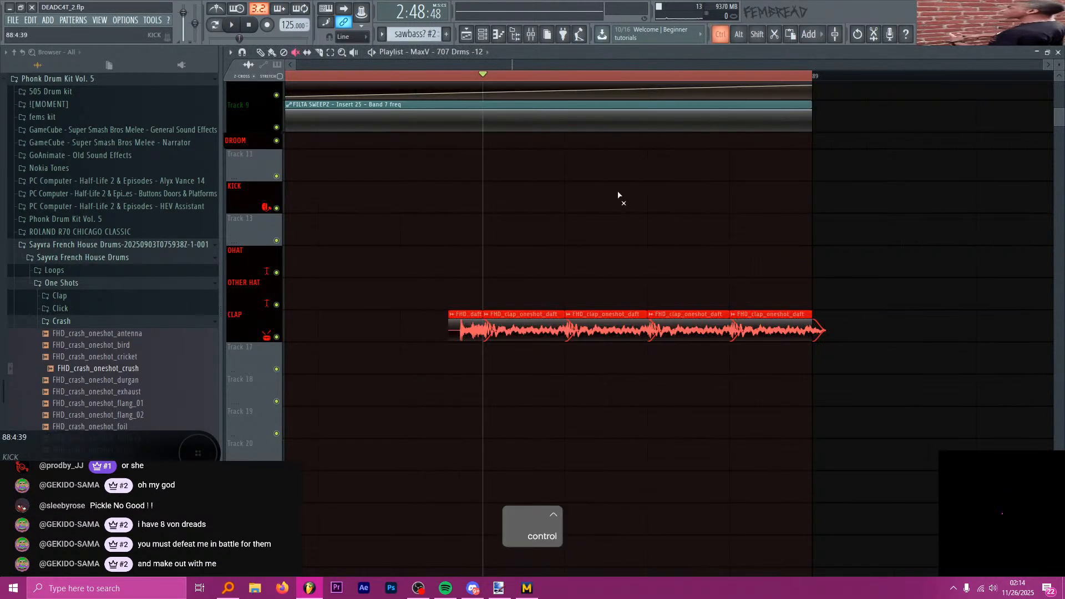
# - Lower the end point of the FILTA SWEEPZ Insert 25 Band 7 freq automation at 89:1:00 to 90%
pyautogui.scroll(-5, 622, 201)
pyautogui.scroll(2, 625, 212)
pyautogui.scroll(3, 600, 165)
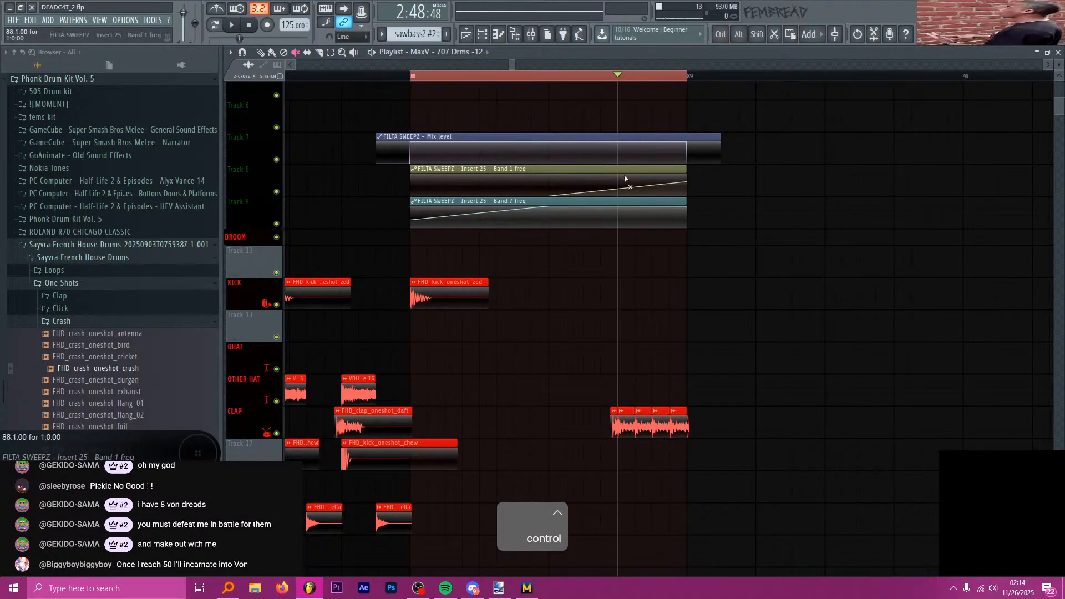
pyautogui.press('p')
pyautogui.click(688, 183)
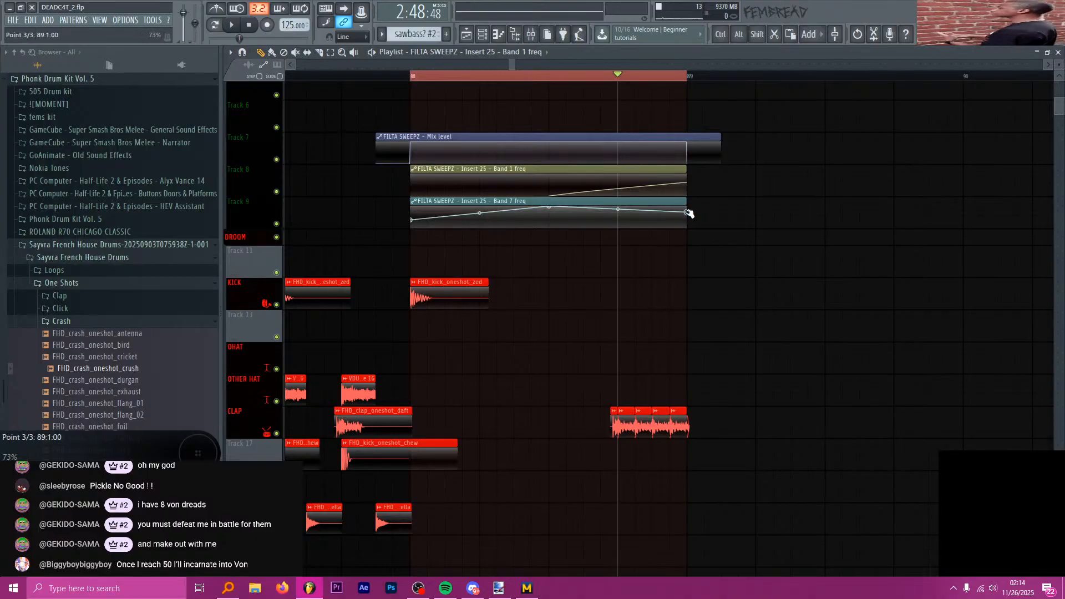
pyautogui.press('space')
pyautogui.press('space')
pyautogui.press('space')
pyautogui.press('space')
pyautogui.moveTo(688, 212); pyautogui.dragTo(688, 209)
# - Audition the bar 88 transition from its final beat, from mid-bar, and from 88:1:00
pyautogui.press('space')
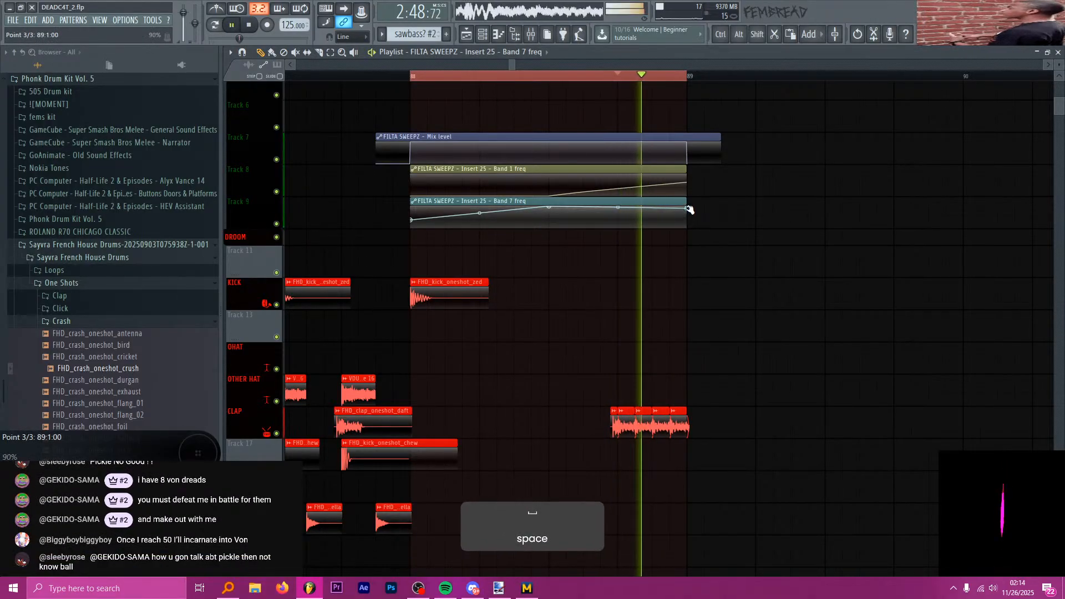
pyautogui.press('space')
pyautogui.click(513, 77)
pyautogui.press('space')
pyautogui.press('space')
pyautogui.click(410, 78)
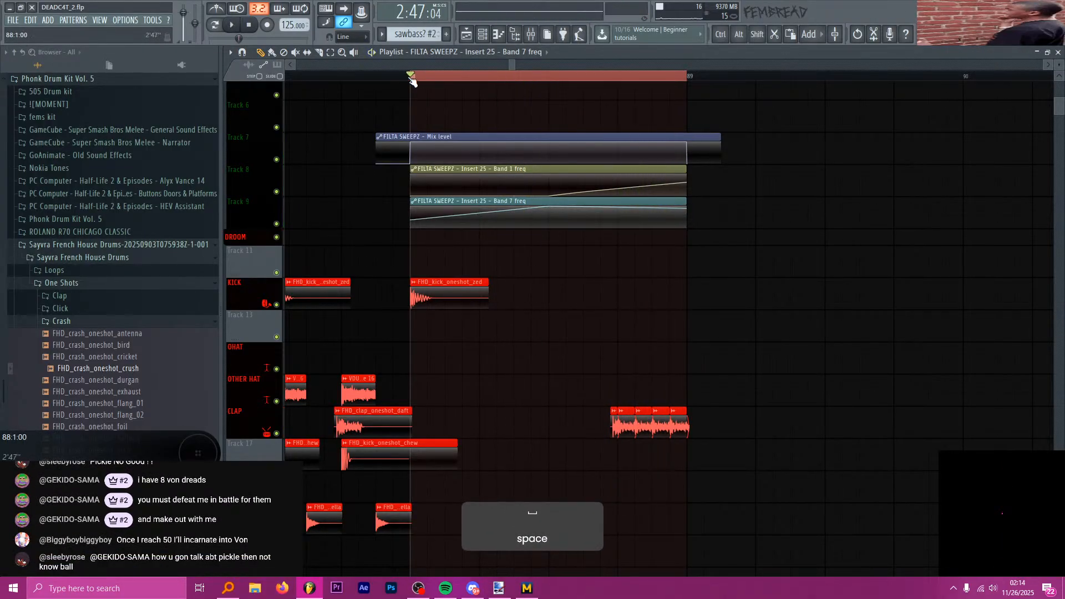
pyautogui.press('space')
pyautogui.press('space')
# - Mute the SAWBASS mixer track and play bar 88 from 88:1:00 to hear the transition without it
pyautogui.click(531, 37)
pyautogui.press('space')
pyautogui.press('space')
pyautogui.click(625, 247)
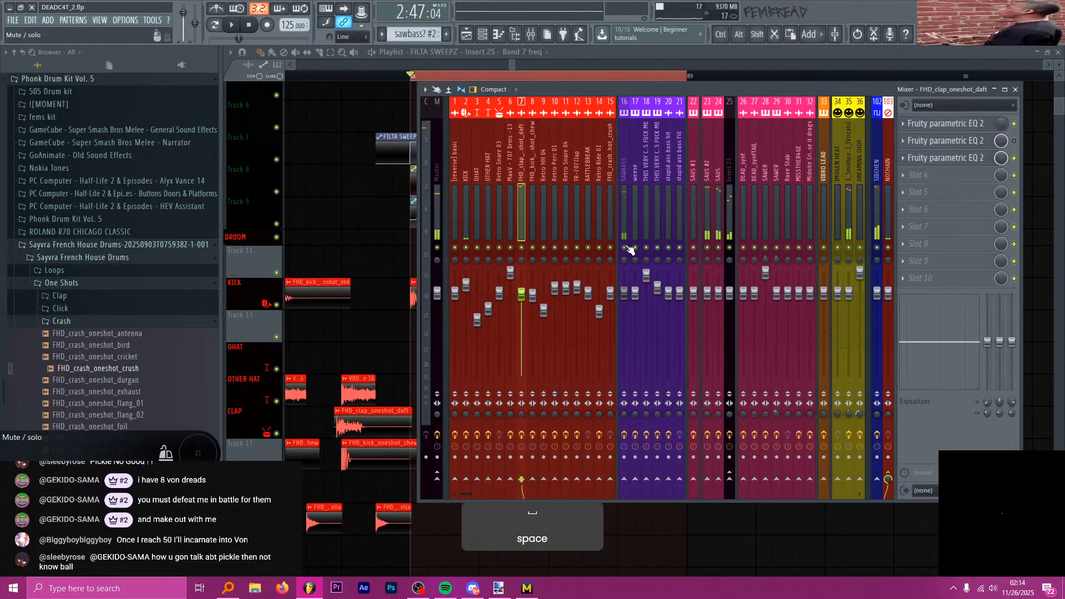
pyautogui.press('space')
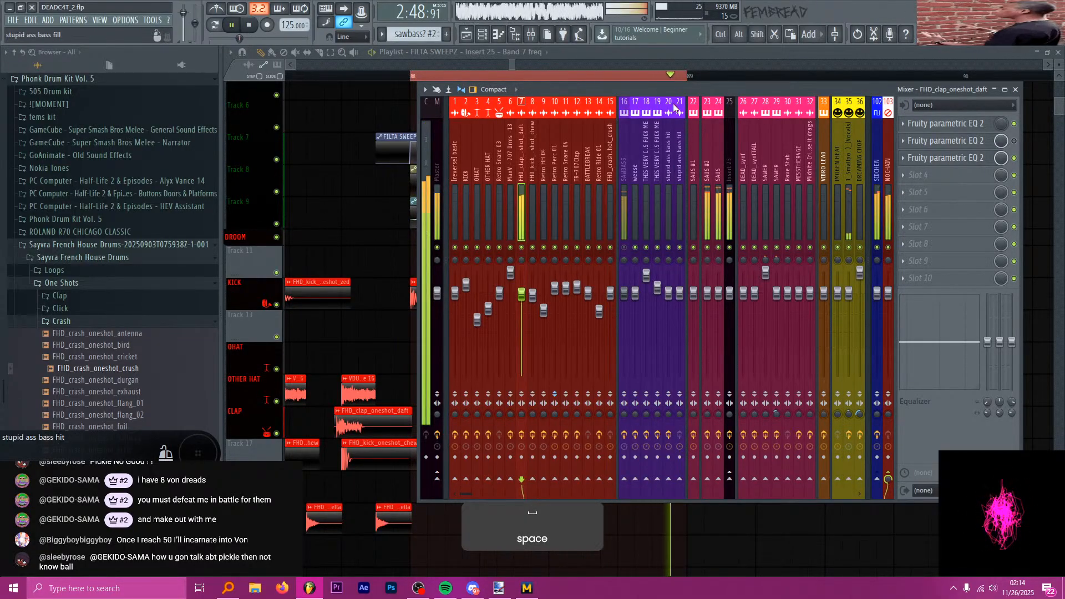
pyautogui.press('space')
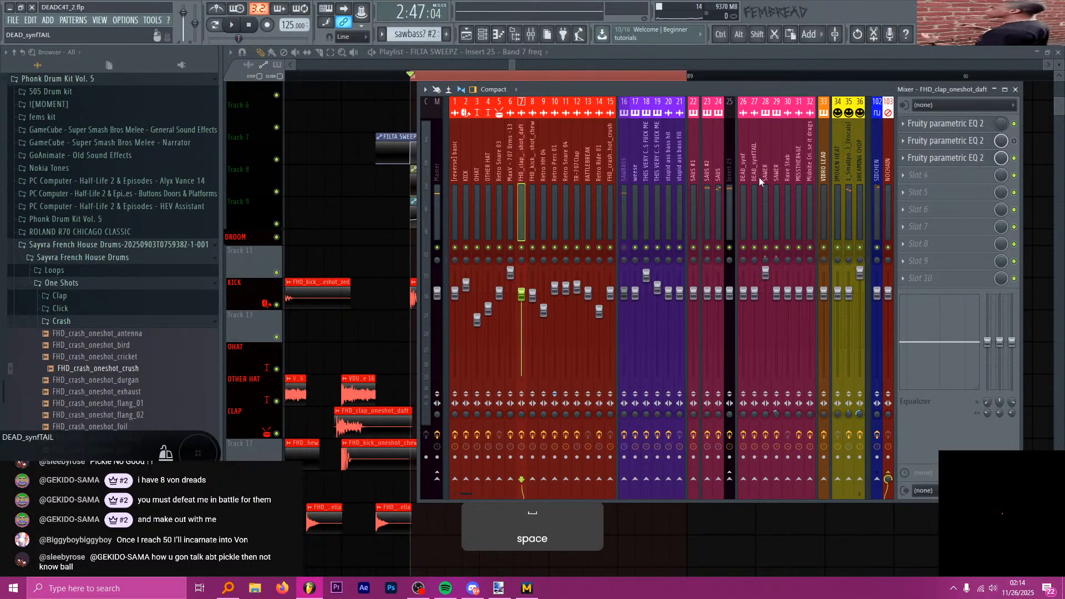
# - Copy the FILTA SWEEPZ effect from Insert 25 onto the SAWBASS mixer track and unmute that track
pyautogui.click(729, 176)
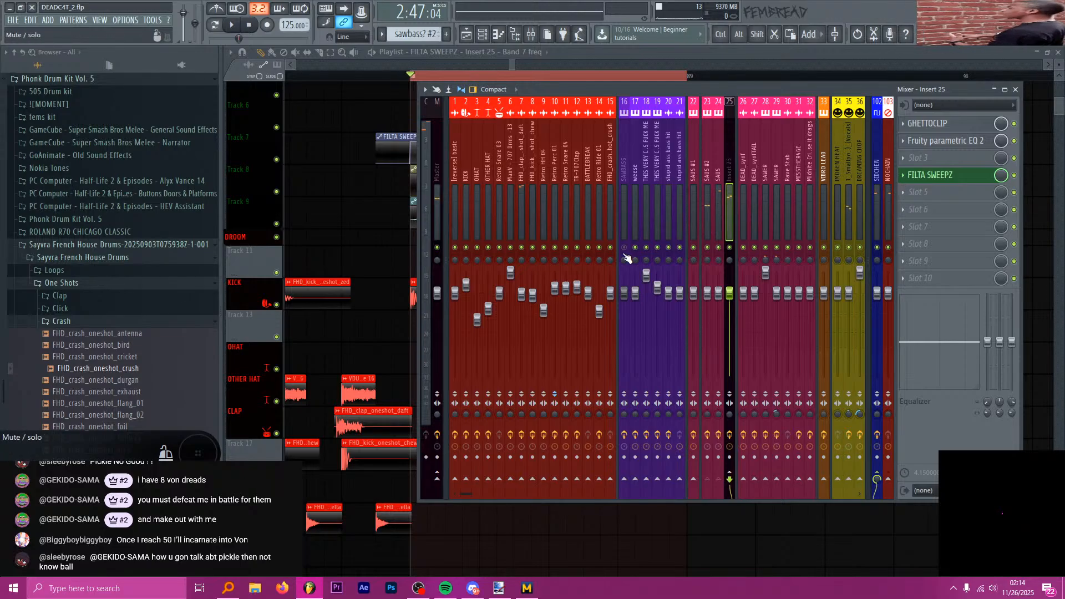
pyautogui.click(901, 177)
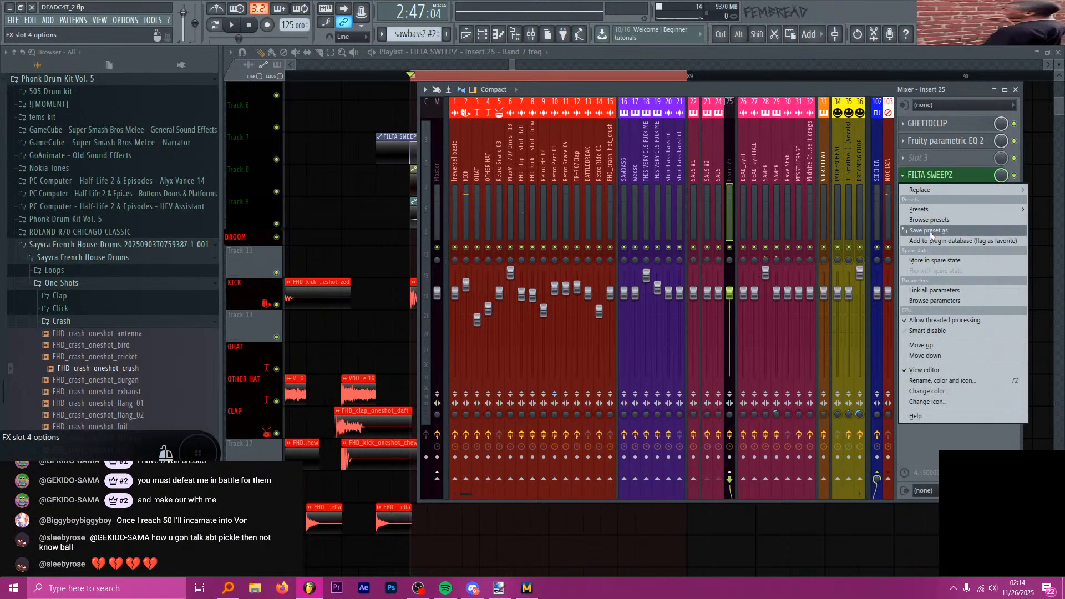
pyautogui.moveTo(930, 231); pyautogui.dragTo(624, 168)
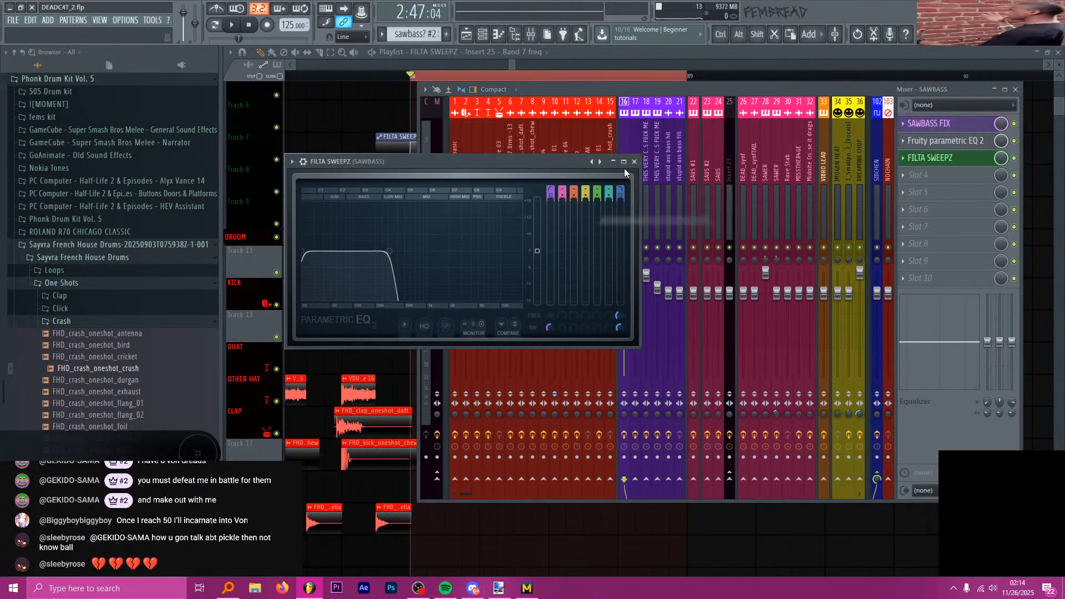
pyautogui.click(634, 56)
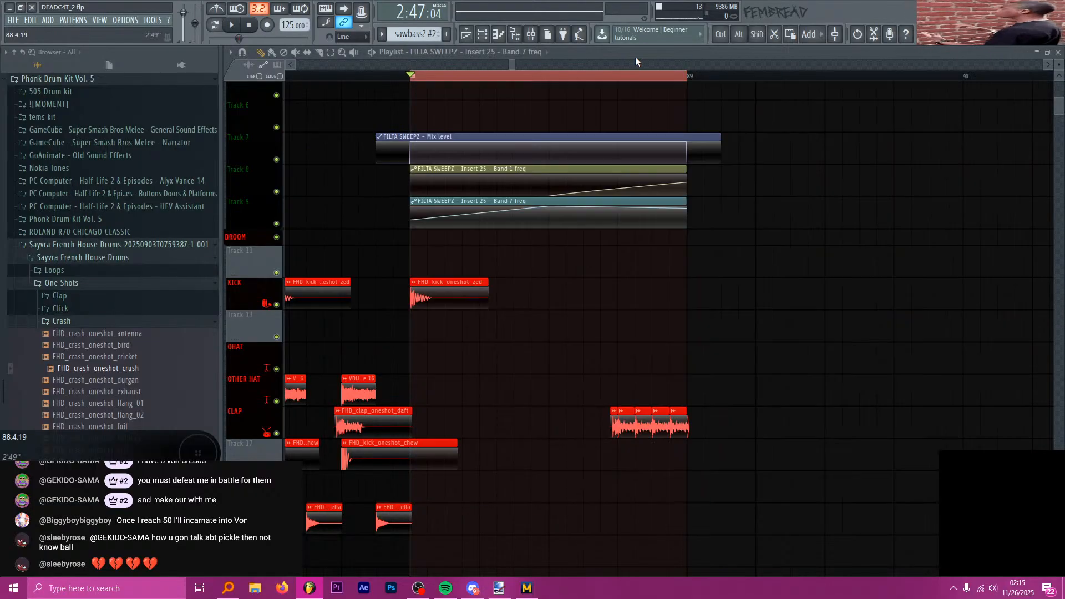
# - Look through the bass, vocal and effects clips in bar 88 across the playlist tracks
pyautogui.scroll(-4, 734, 321)
pyautogui.scroll(-12, 737, 326)
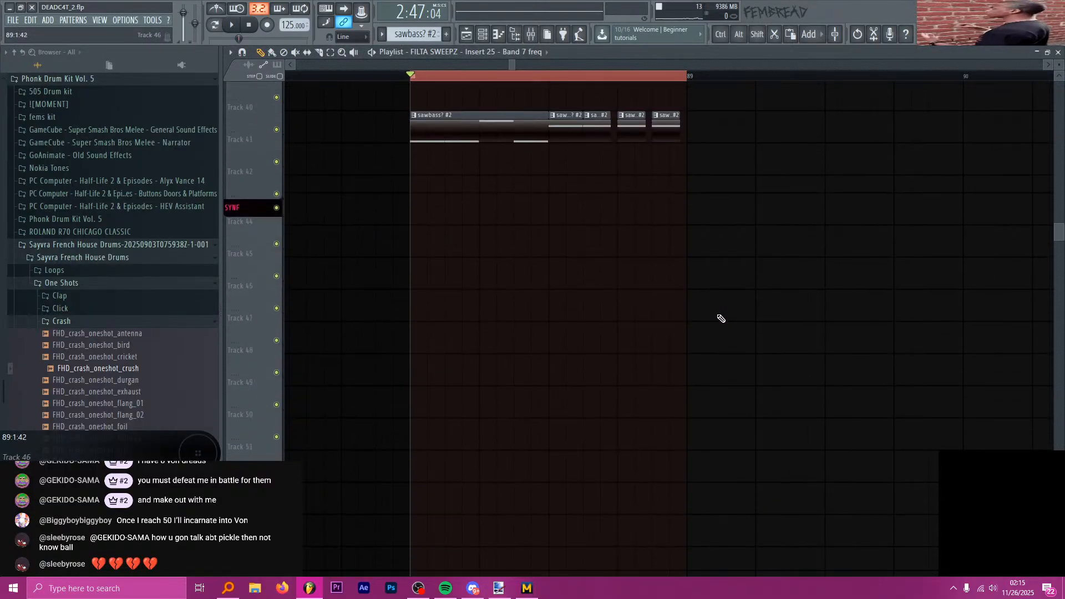
pyautogui.scroll(-11, 734, 338)
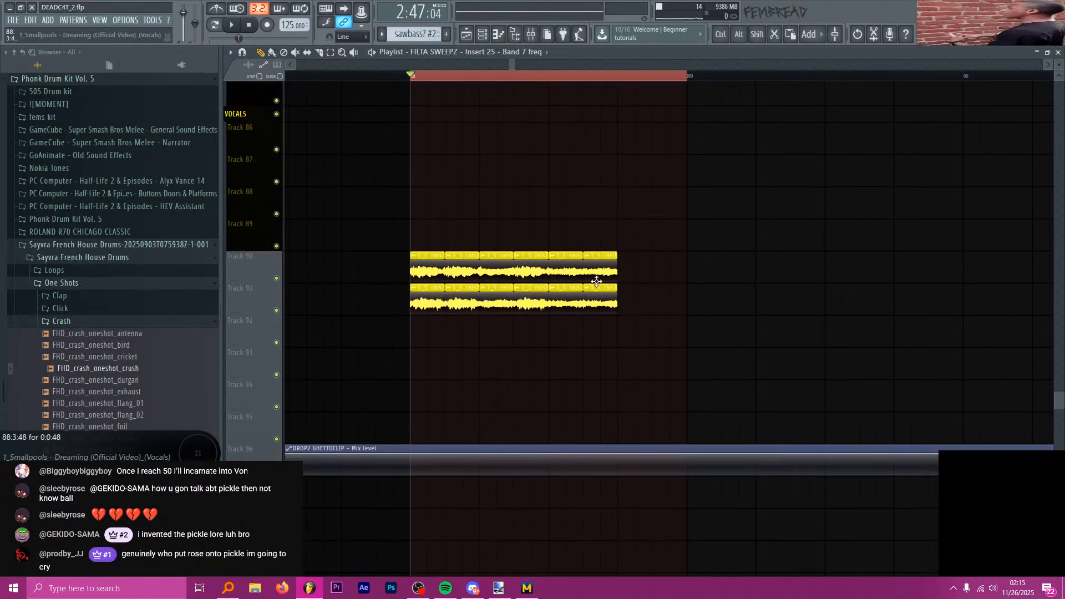
pyautogui.press('ctrl')
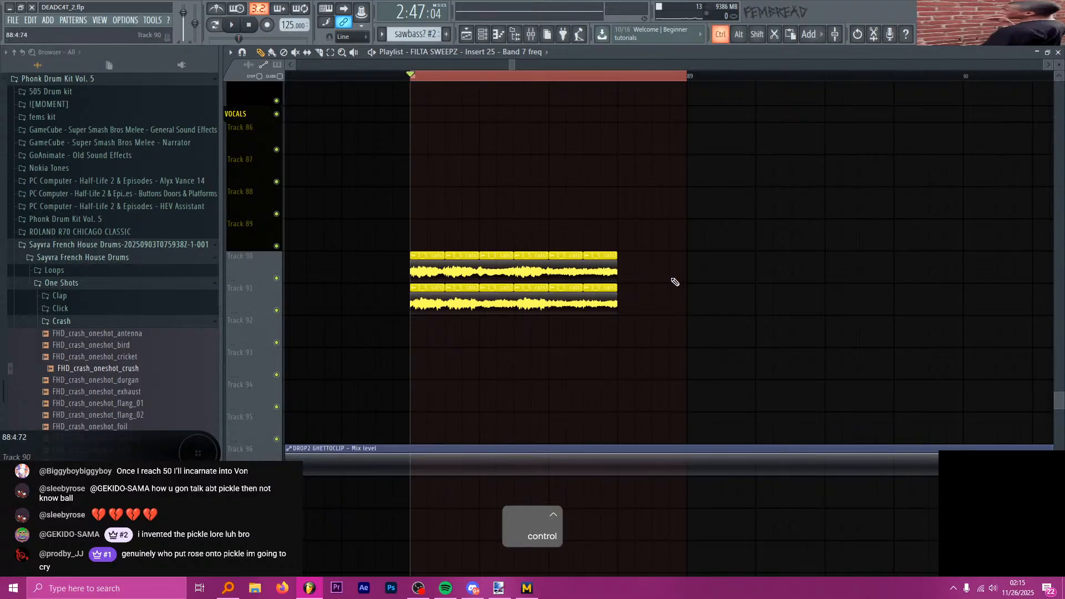
pyautogui.scroll(-3, 594, 351)
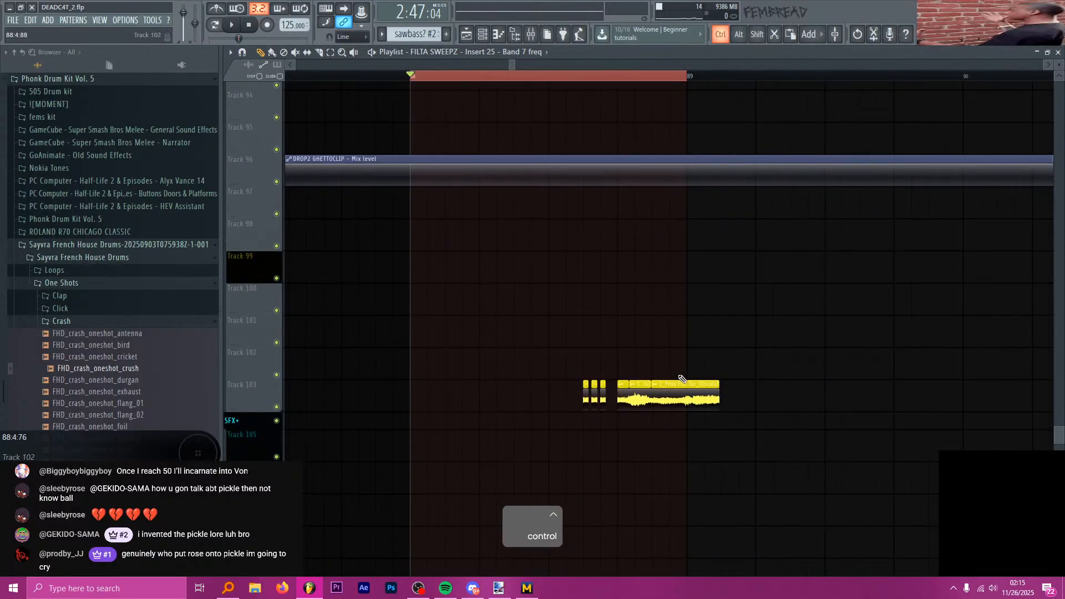
pyautogui.scroll(18, 624, 382)
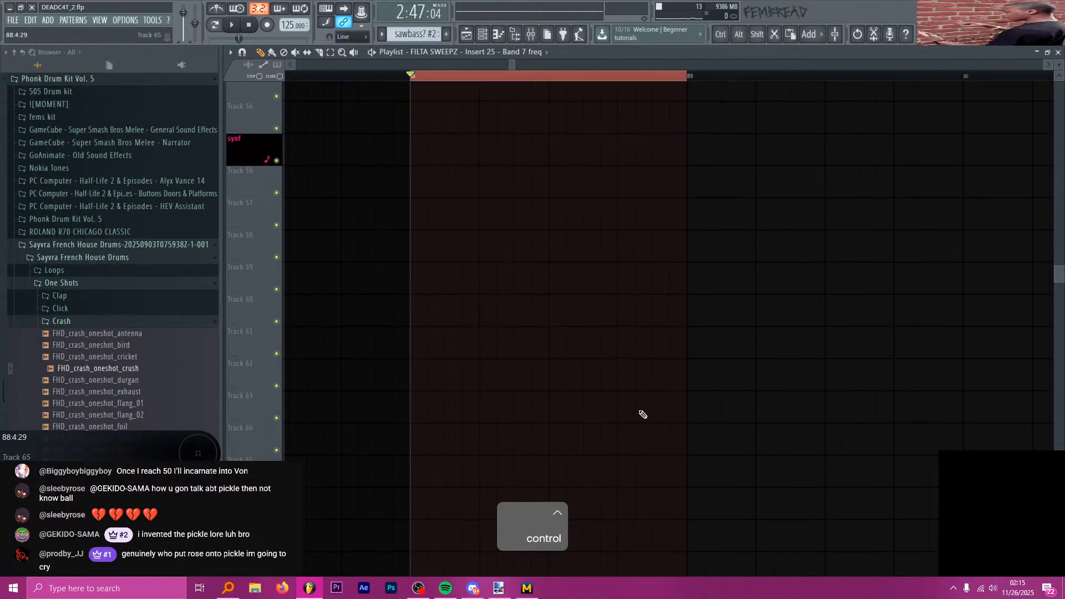
pyautogui.scroll(13, 583, 333)
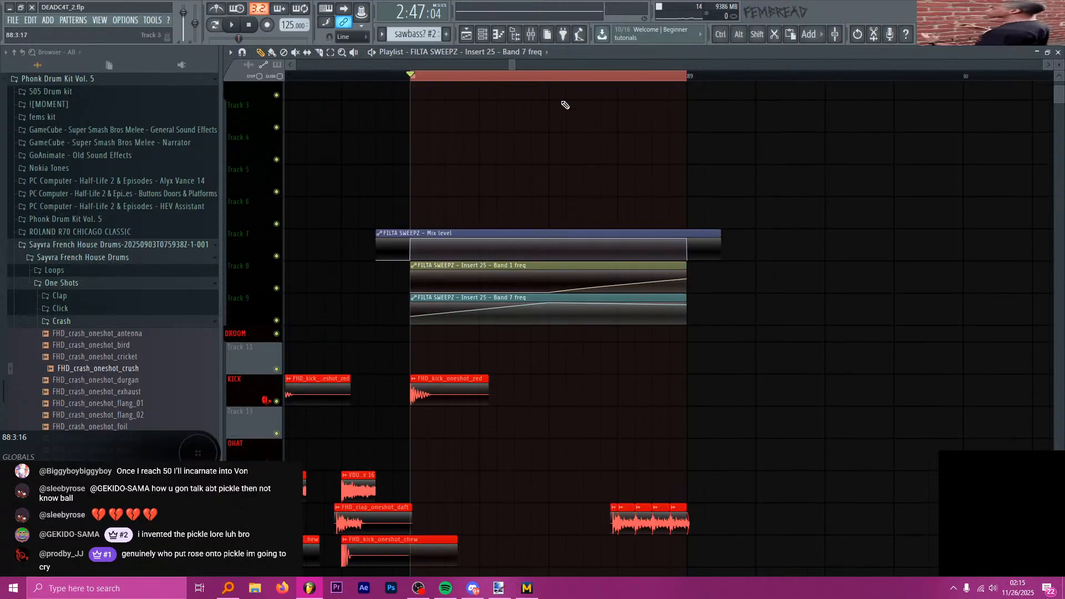
pyautogui.scroll(-2, 623, 195)
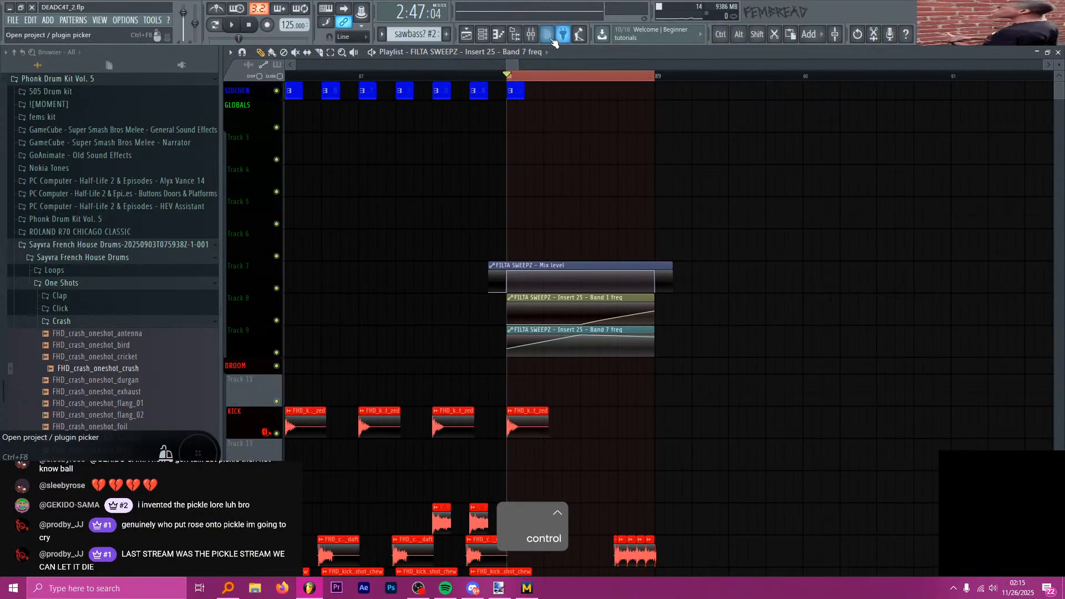
# - Check the FILTA SWEEPZ equalizer on the SAWBASS track and the drum and bass tracks in bar 88
pyautogui.press('F9')
pyautogui.click(930, 157)
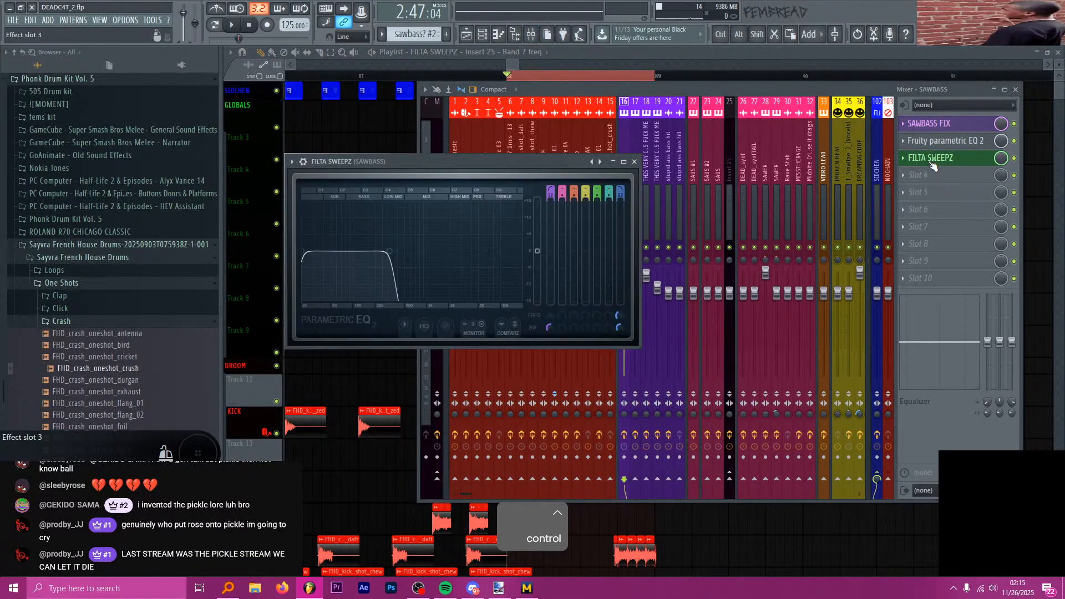
pyautogui.moveTo(482, 160); pyautogui.dragTo(555, 144)
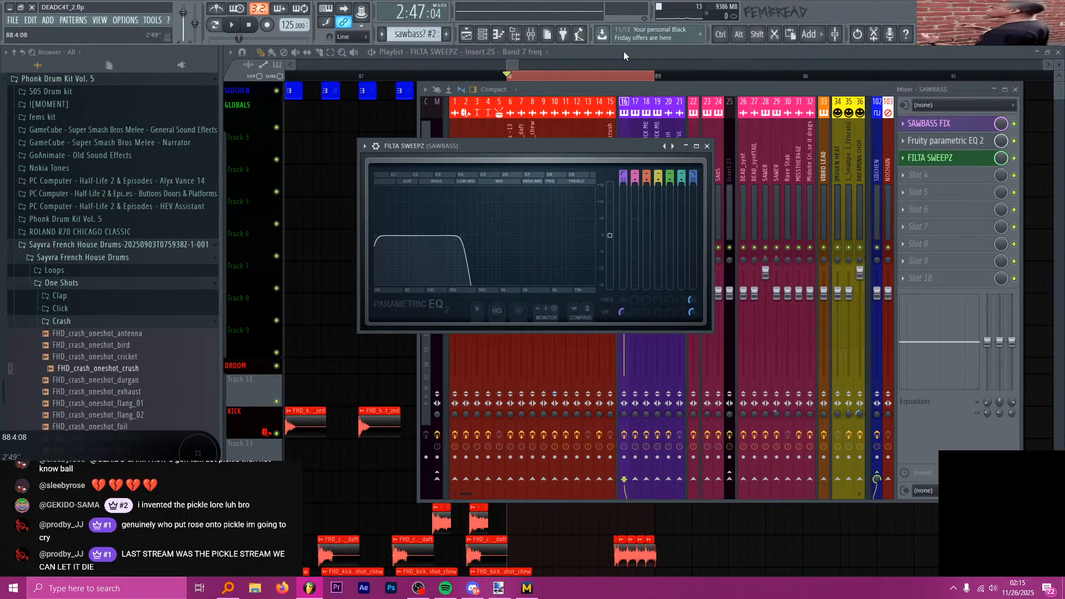
pyautogui.press('F9')
pyautogui.scroll(-5, 634, 295)
pyautogui.scroll(-2, 633, 295)
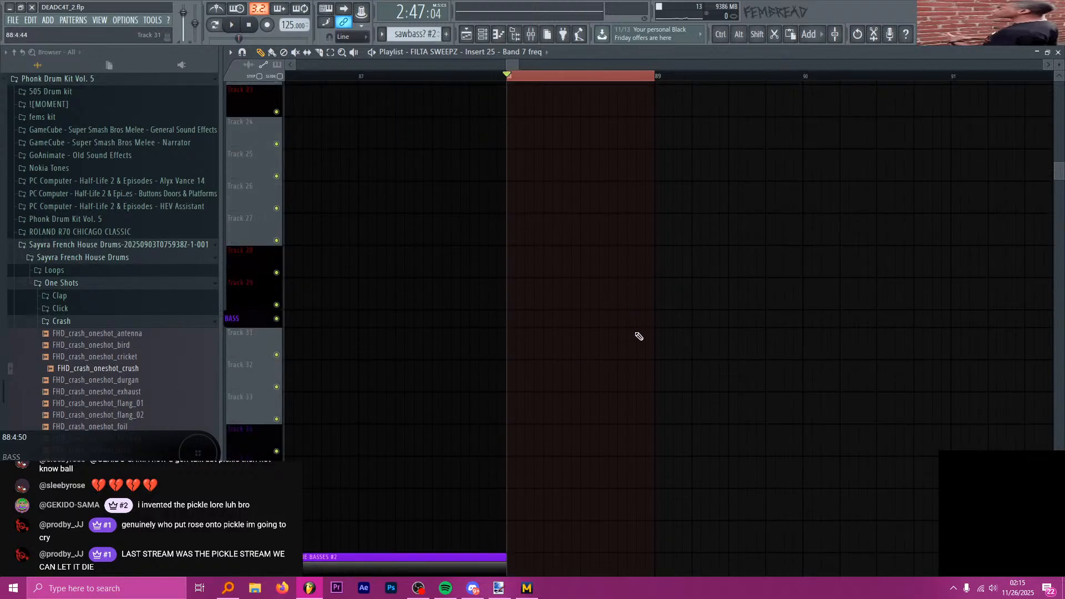
pyautogui.scroll(7, 638, 336)
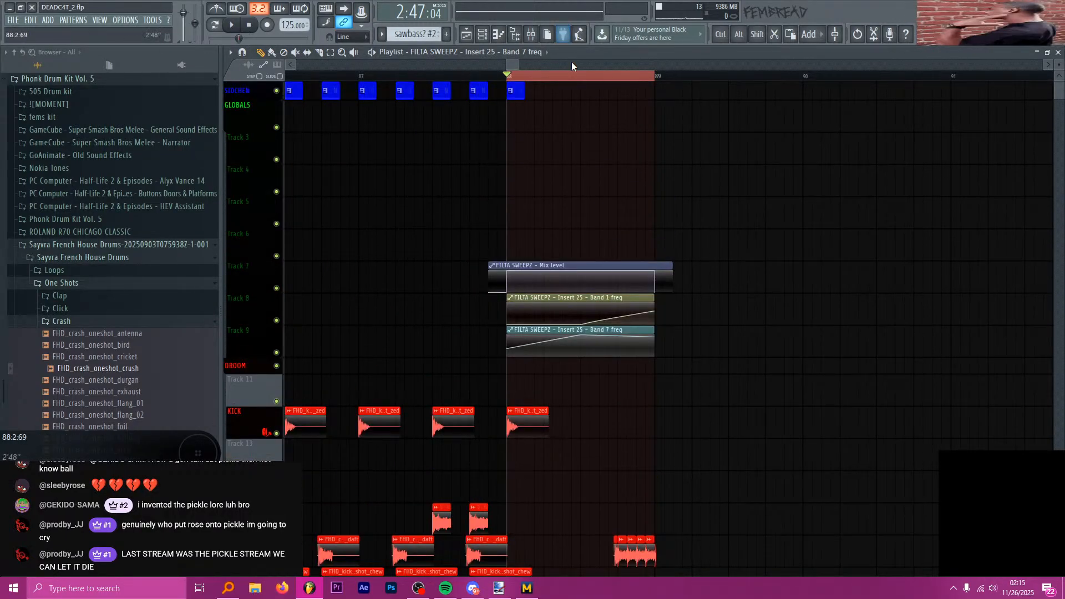
pyautogui.scroll(2, 612, 99)
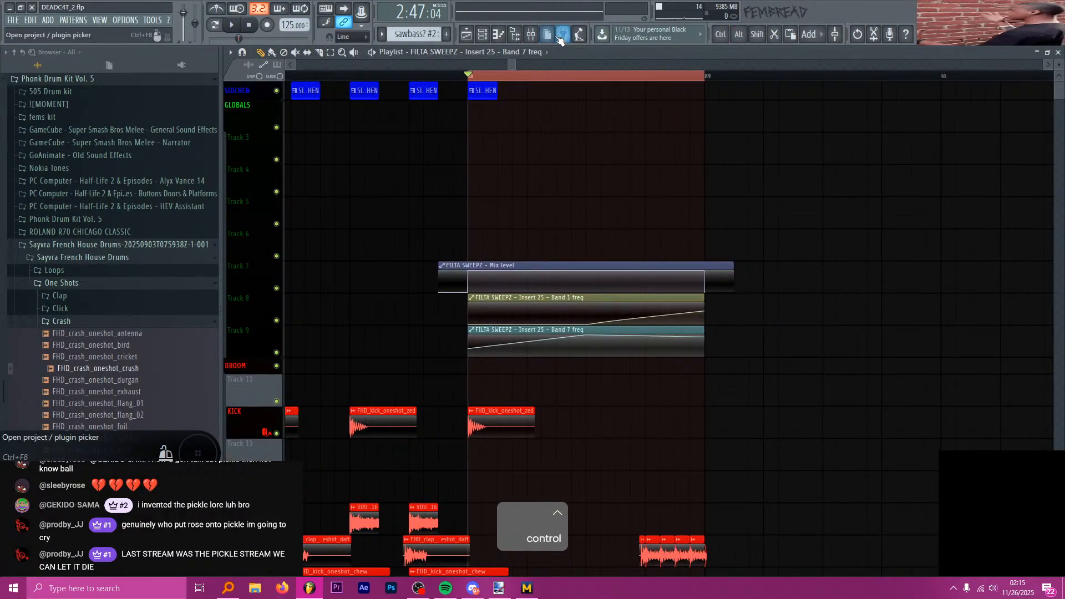
# - Link the Band 1 frequency of FILTA SWEEPZ on the SAWBASS mixer track to the FILTA SWEEPZ - Insert 25 - Band 1 freq automation clip
pyautogui.click(531, 34)
pyautogui.click(728, 151)
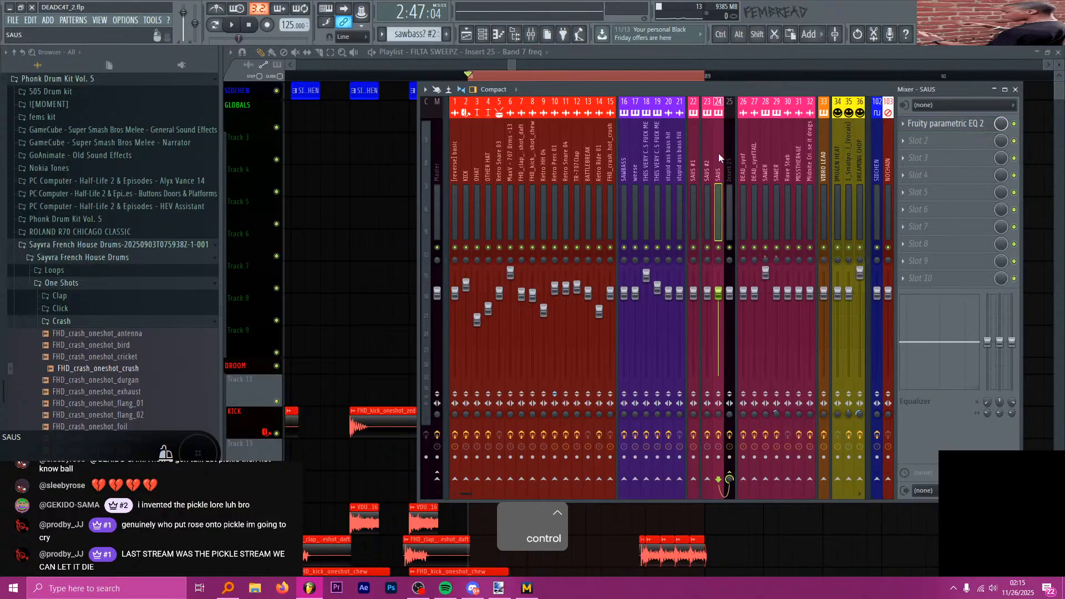
pyautogui.click(944, 177)
pyautogui.click(946, 176)
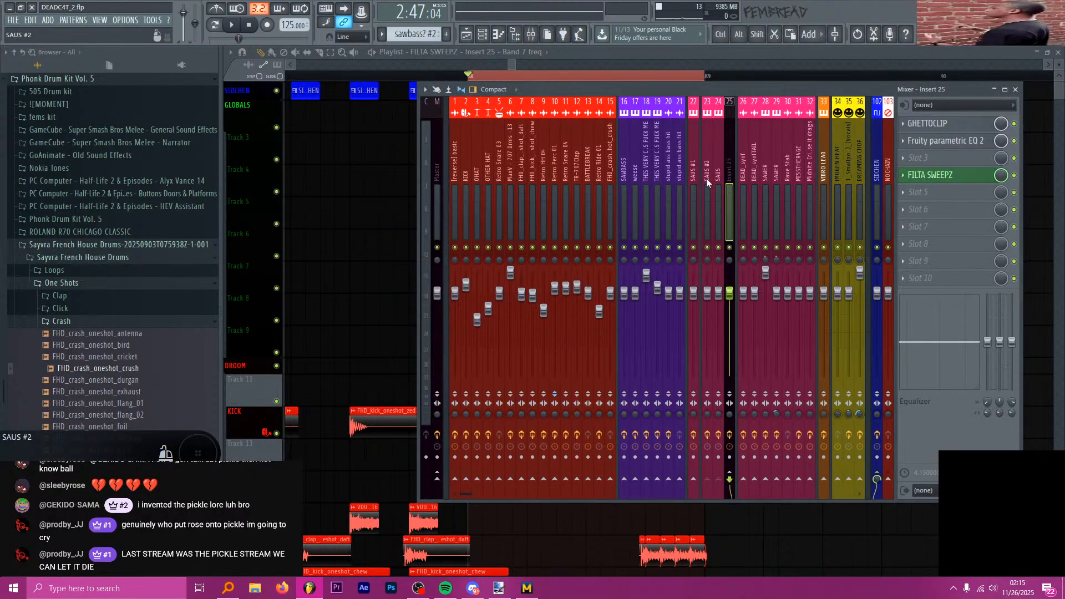
pyautogui.click(627, 158)
pyautogui.click(924, 162)
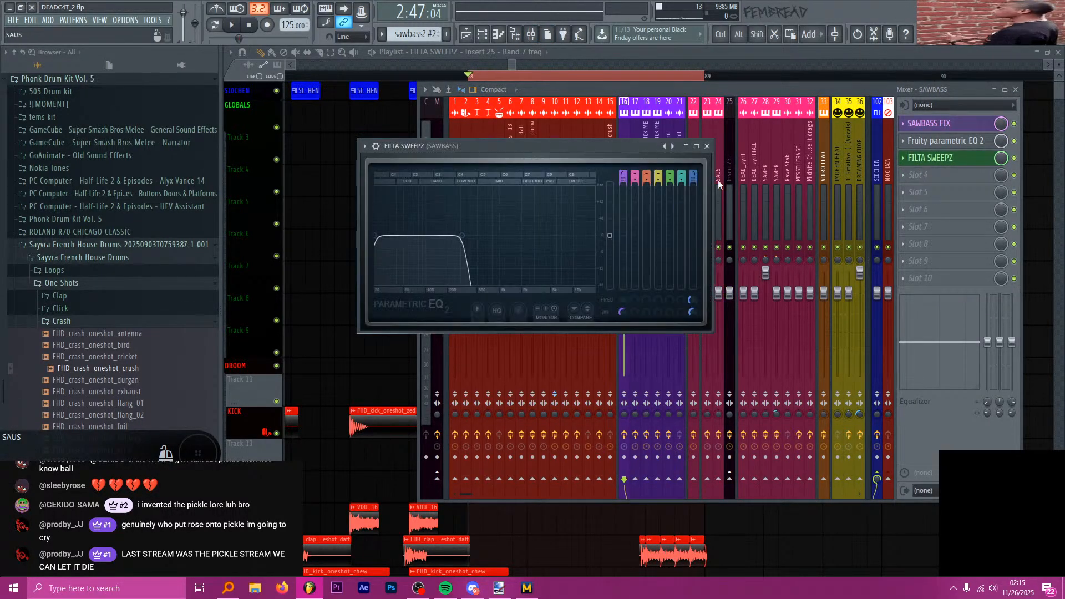
pyautogui.rightClick(624, 301)
pyautogui.click(672, 388)
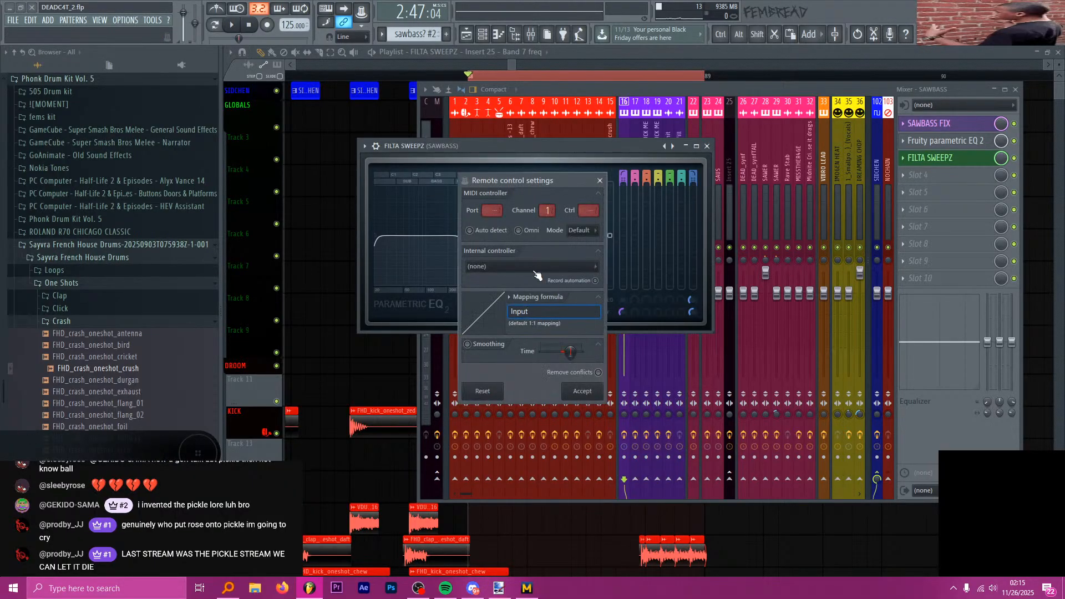
pyautogui.click(536, 271)
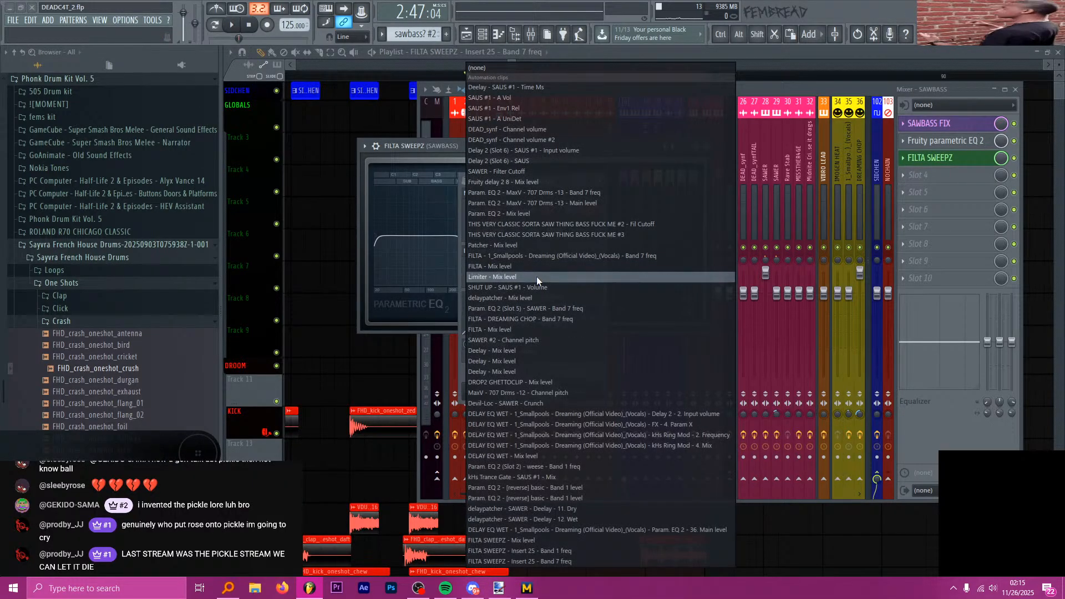
pyautogui.click(593, 551)
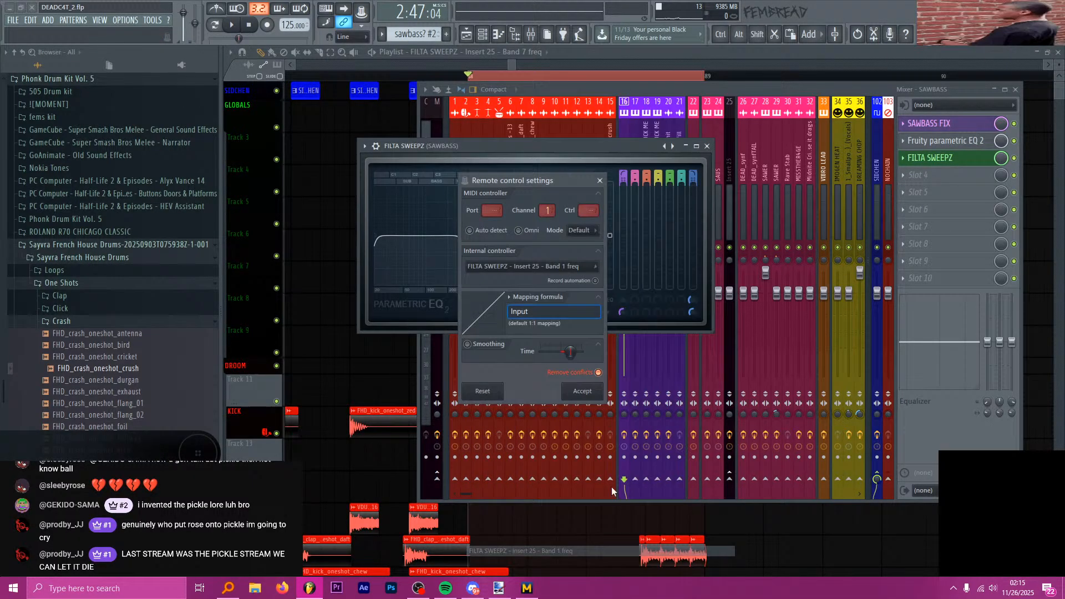
pyautogui.click(583, 392)
# - Link the Band 7 frequency of the SAWBASS FILTA SWEEPZ to the FILTA SWEEPZ - Insert 25 - Band 7 freq automation clip and close the plugin
pyautogui.rightClick(697, 301)
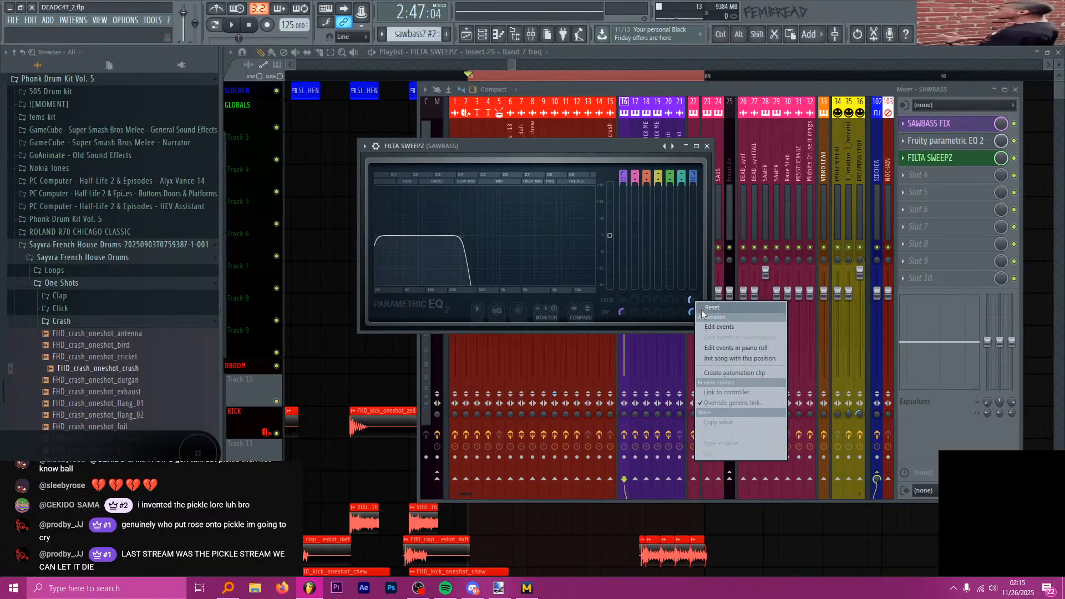
pyautogui.click(723, 391)
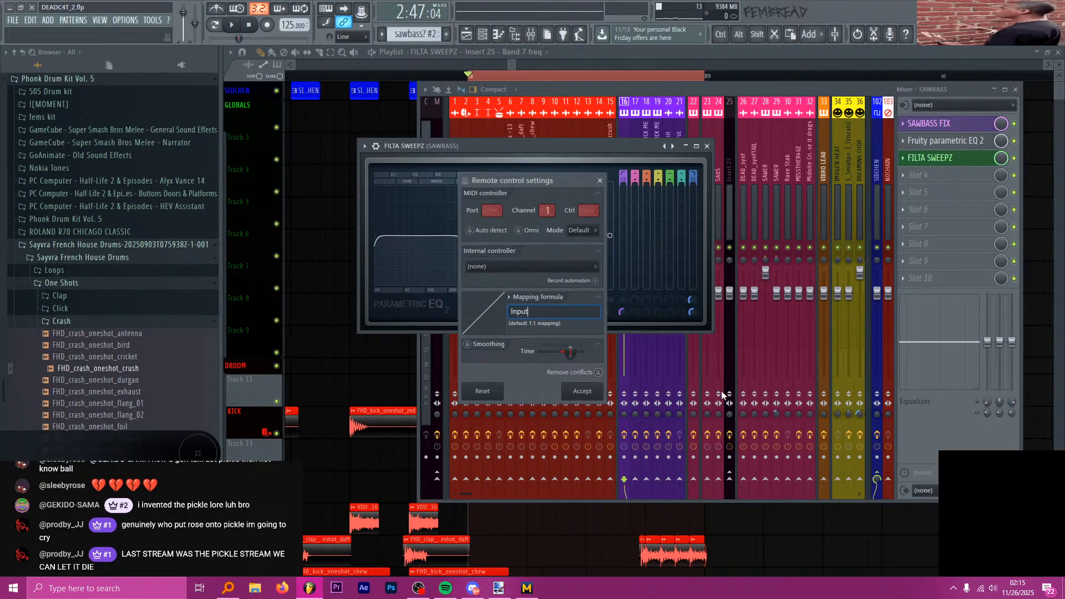
pyautogui.click(499, 241)
pyautogui.click(587, 557)
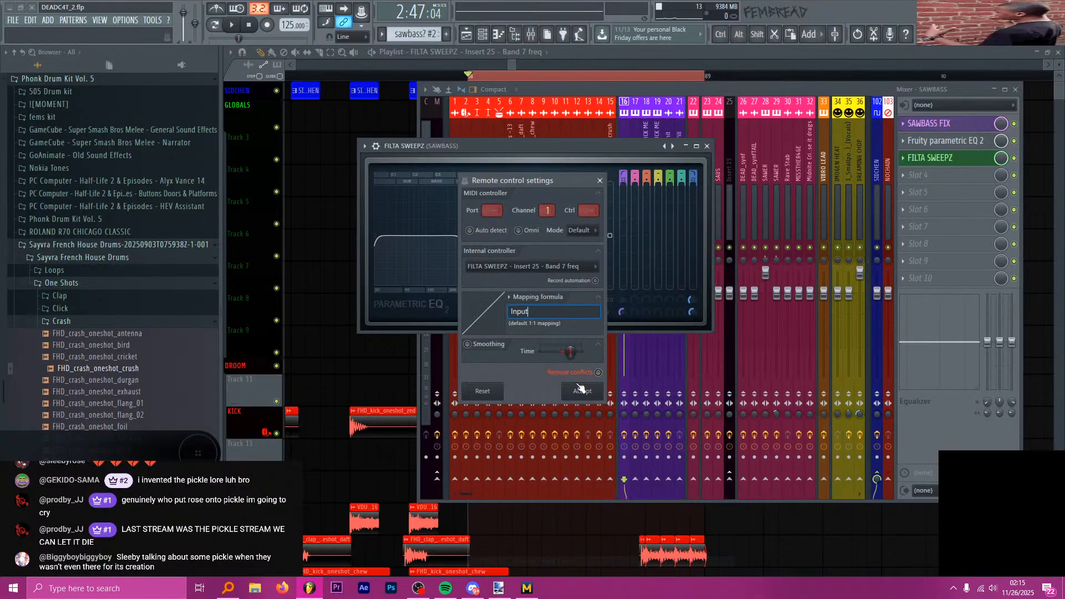
pyautogui.click(583, 392)
pyautogui.click(708, 146)
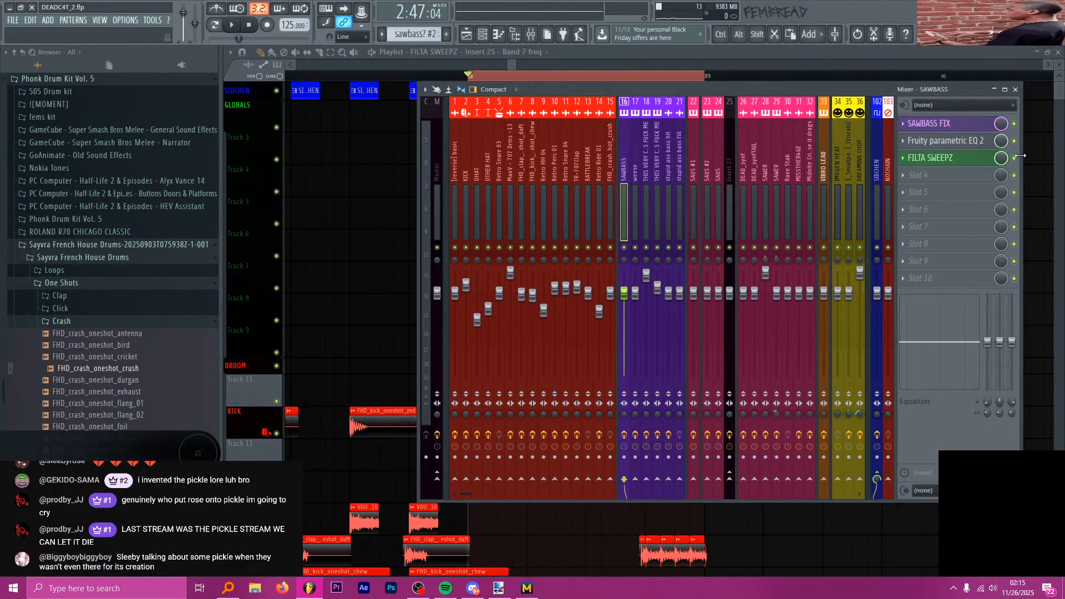
# - Link the mix level of the SAWBASS FILTA SWEEPZ slot to the FILTA SWEEPZ - Mix level automation clip and return to the playlist
pyautogui.rightClick(1002, 159)
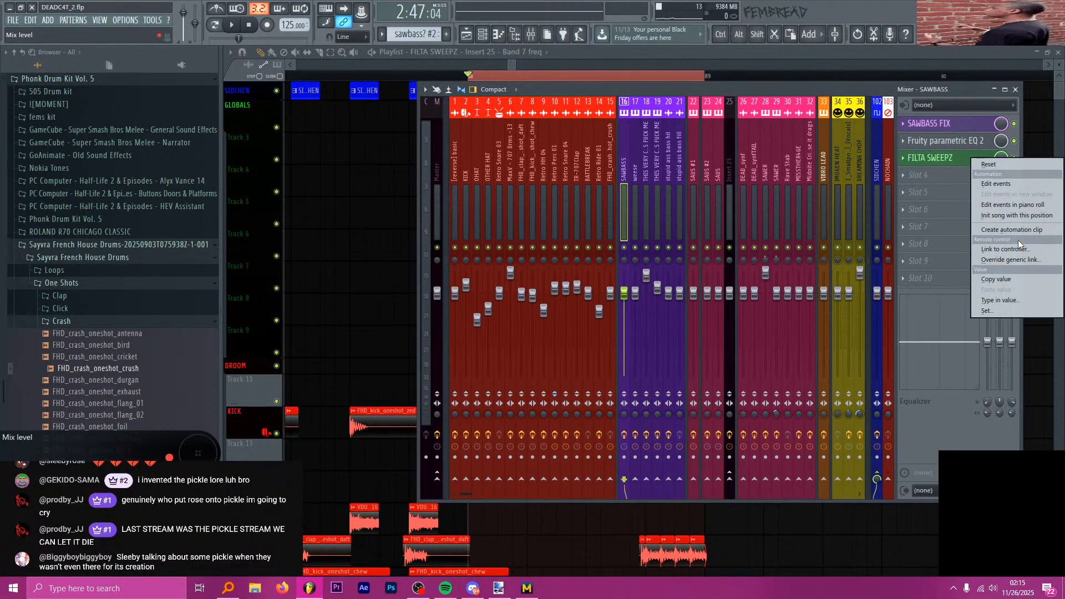
pyautogui.click(1000, 247)
pyautogui.click(550, 302)
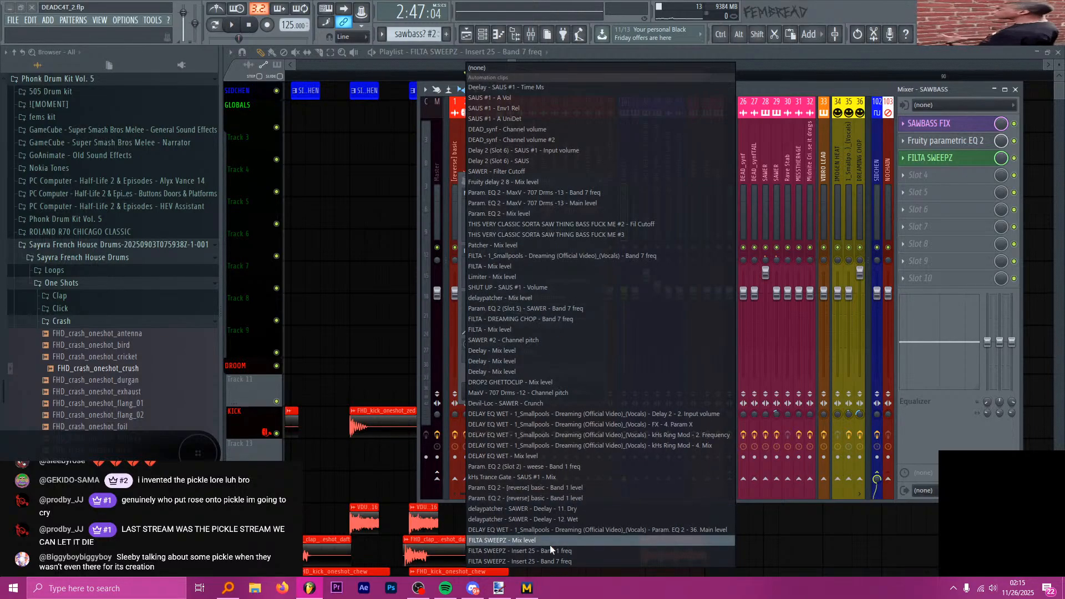
pyautogui.click(550, 544)
pyautogui.click(581, 393)
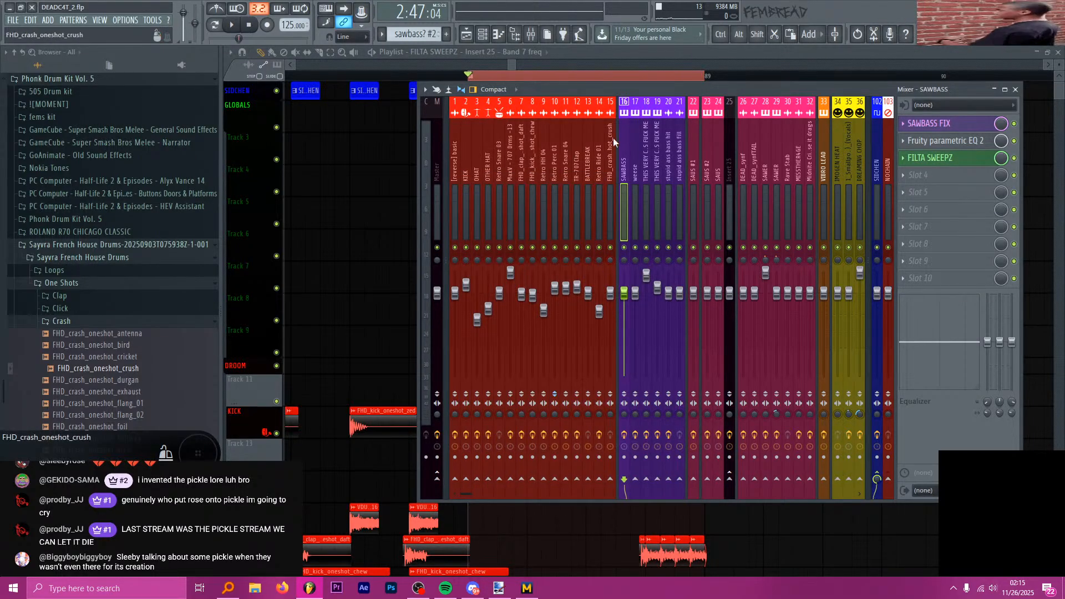
pyautogui.click(671, 51)
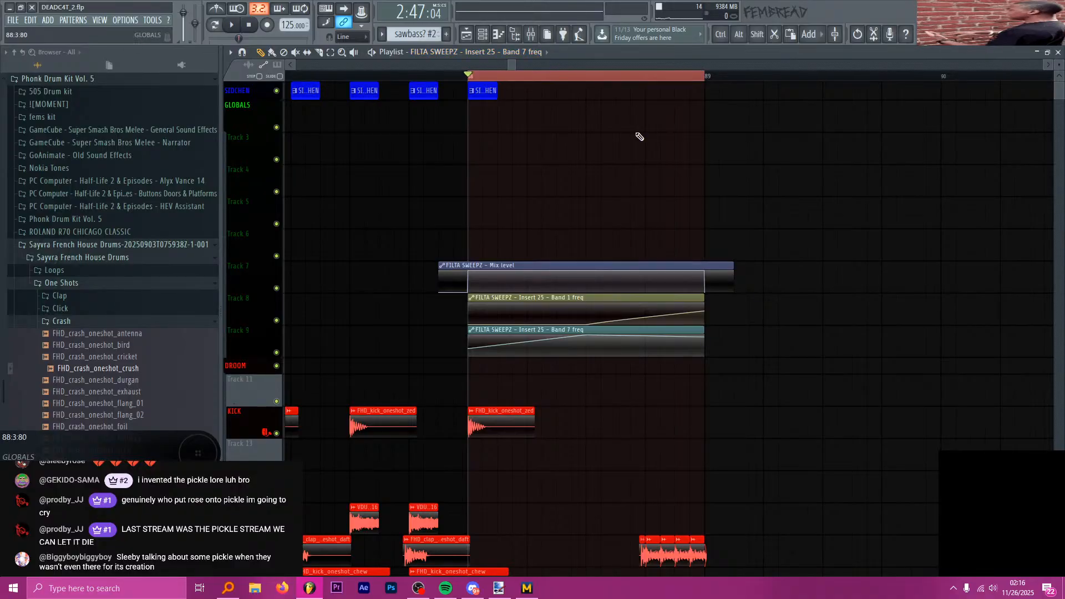
# - Play bar 88 to hear the filter sweep on the SAWBASS track and check the mixer levels
pyautogui.hotkey('alt', 'Tab')
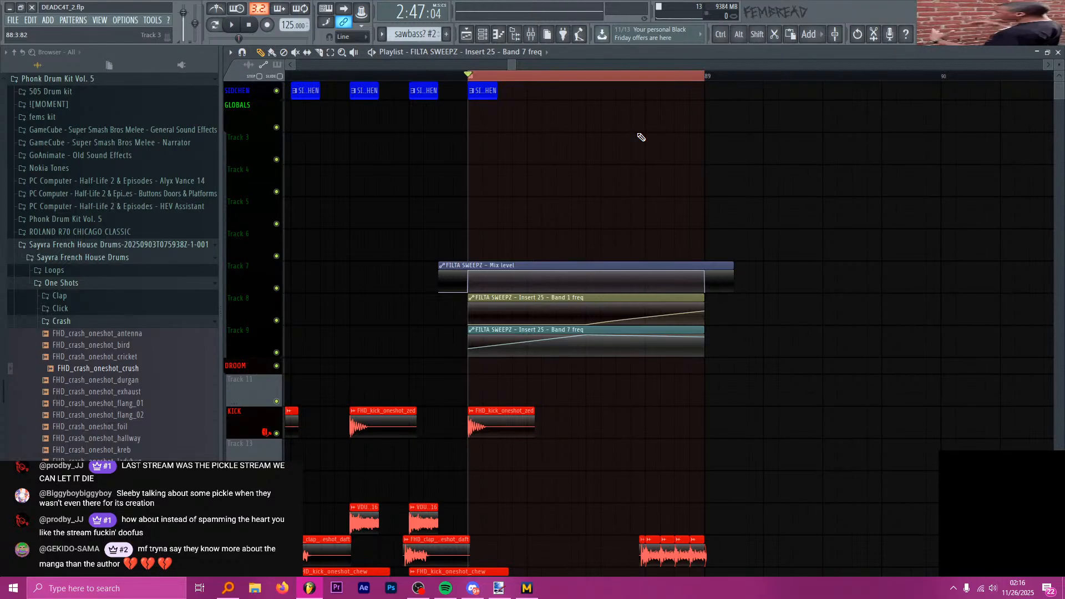
pyautogui.press('space')
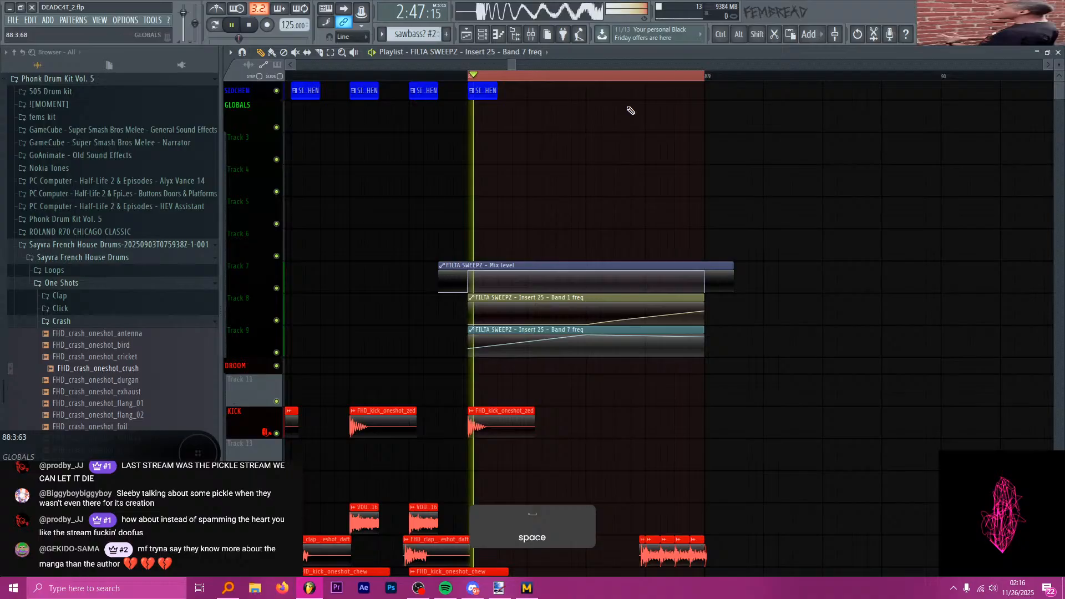
pyautogui.click(531, 34)
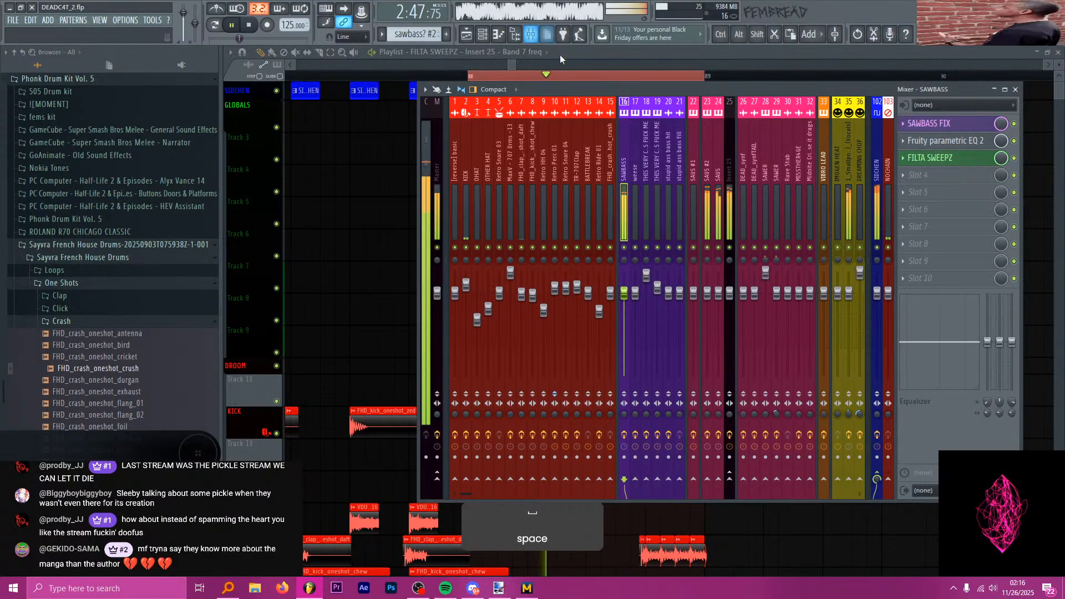
pyautogui.press('space')
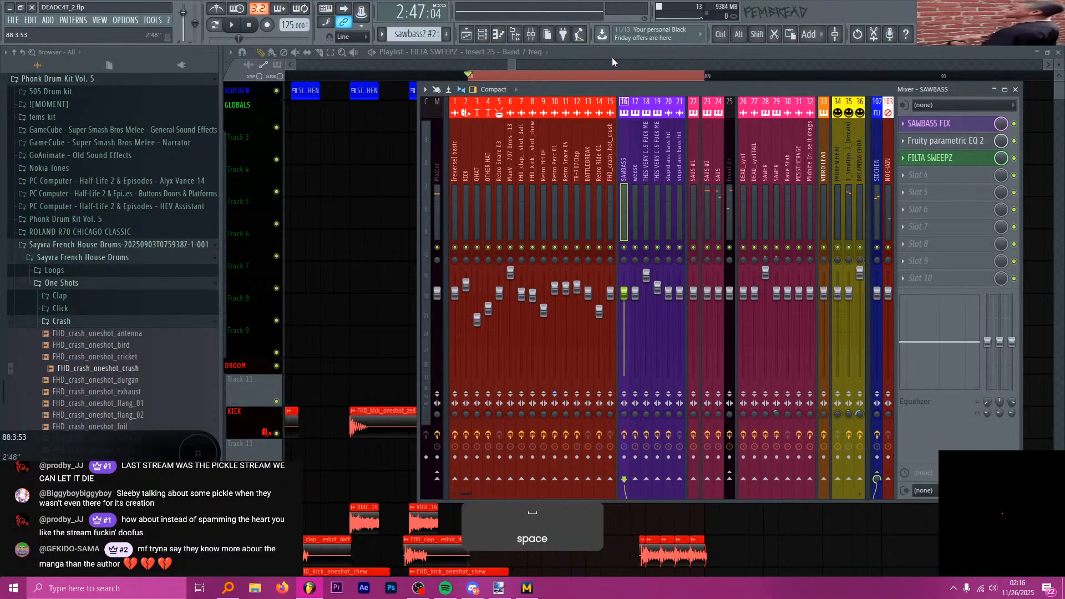
pyautogui.click(613, 61)
pyautogui.scroll(-15, 606, 174)
pyautogui.press('space')
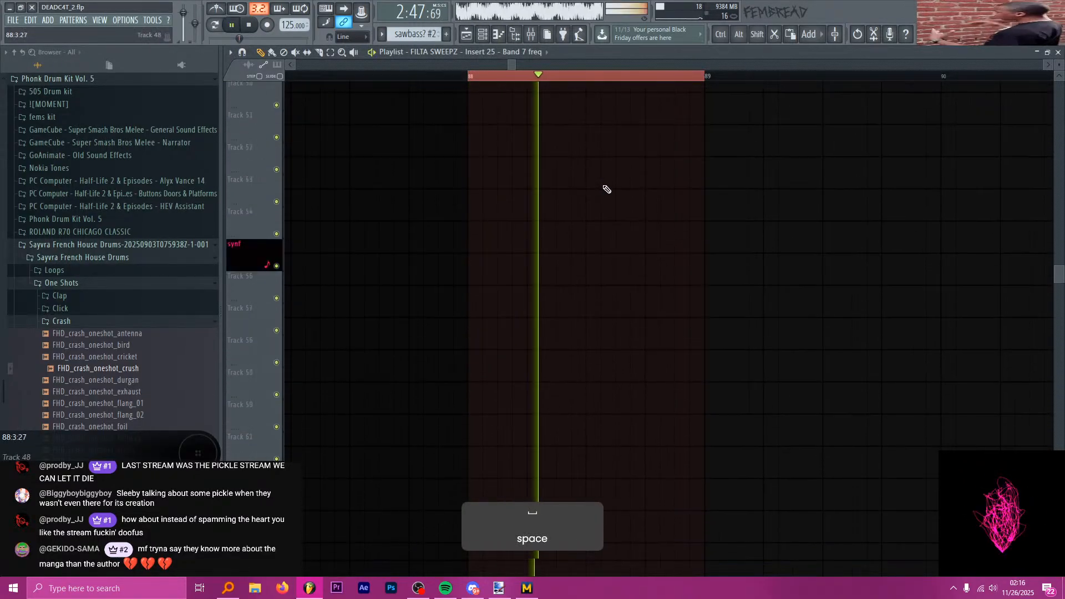
pyautogui.press('space')
# - Duplicate the last vocal slices on Tracks 90 and 91 until they fill bar 88 to its end
pyautogui.scroll(-12, 610, 186)
pyautogui.press('ctrl')
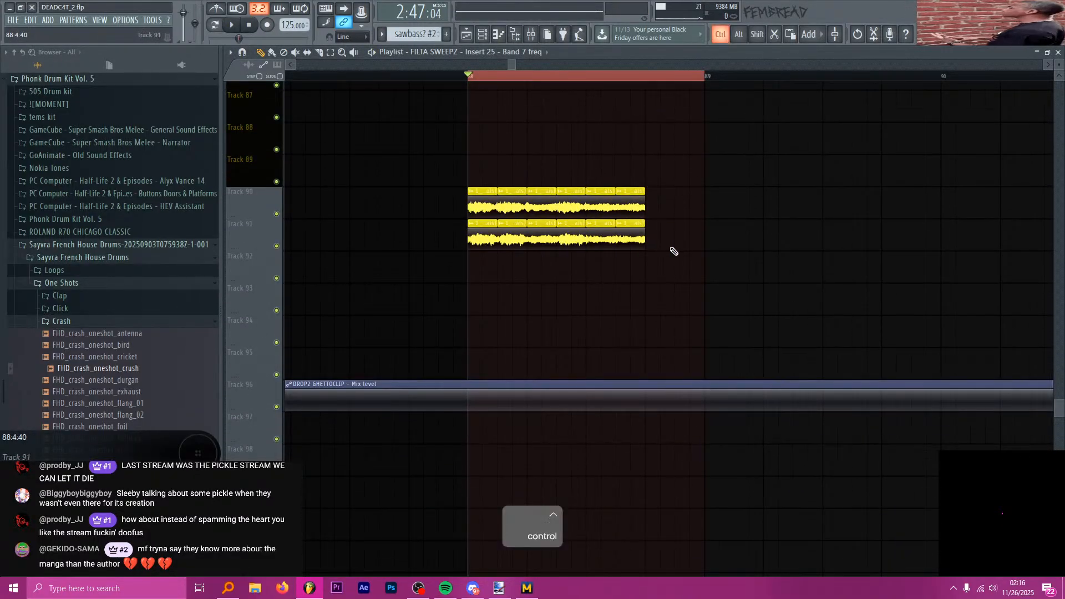
pyautogui.moveTo(674, 251)
pyautogui.mouseDown()
pyautogui.moveTo(640, 193)
pyautogui.moveTo(772, 211)
pyautogui.mouseUp()
pyautogui.scroll(4, 659, 207)
pyautogui.scroll(3, 763, 238)
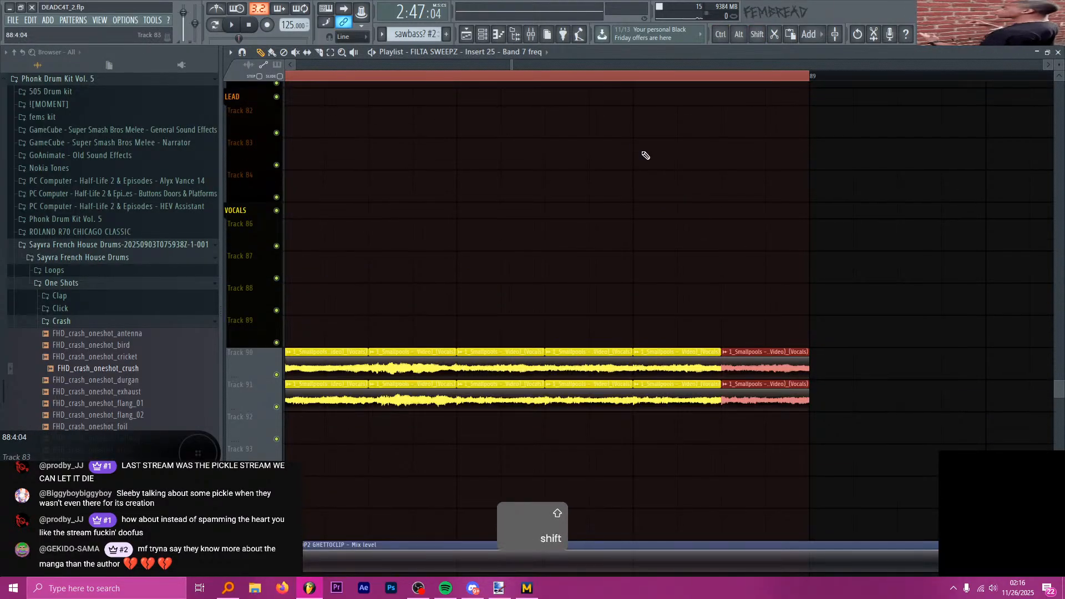
pyautogui.scroll(6, 654, 160)
pyautogui.scroll(-2, 661, 222)
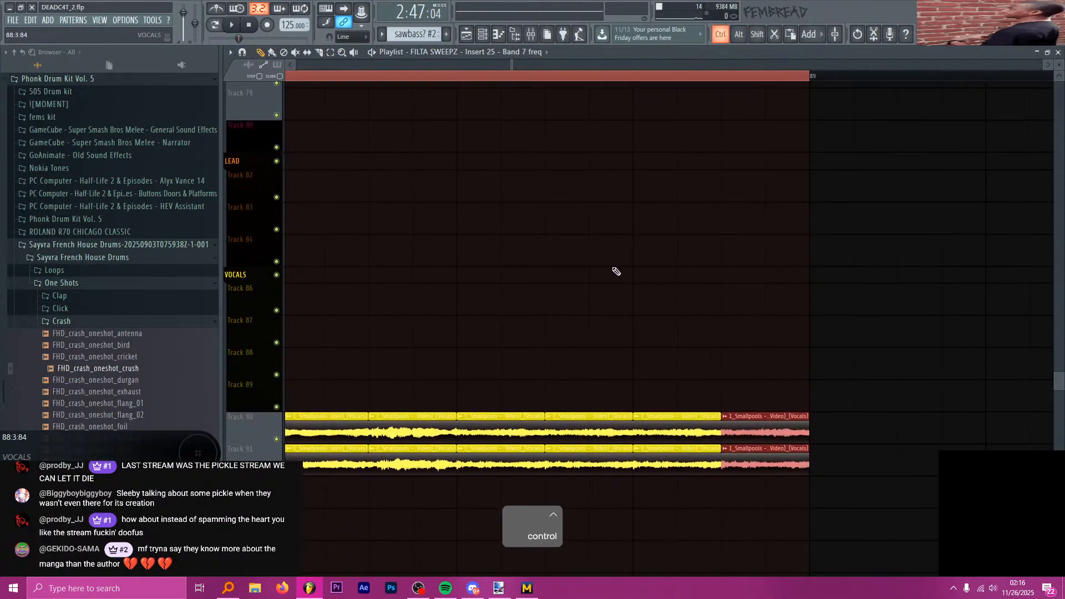
# - Play the second half of bar 88 from 88:3 to hear the extended vocal slices
pyautogui.click(458, 78)
pyautogui.press('space')
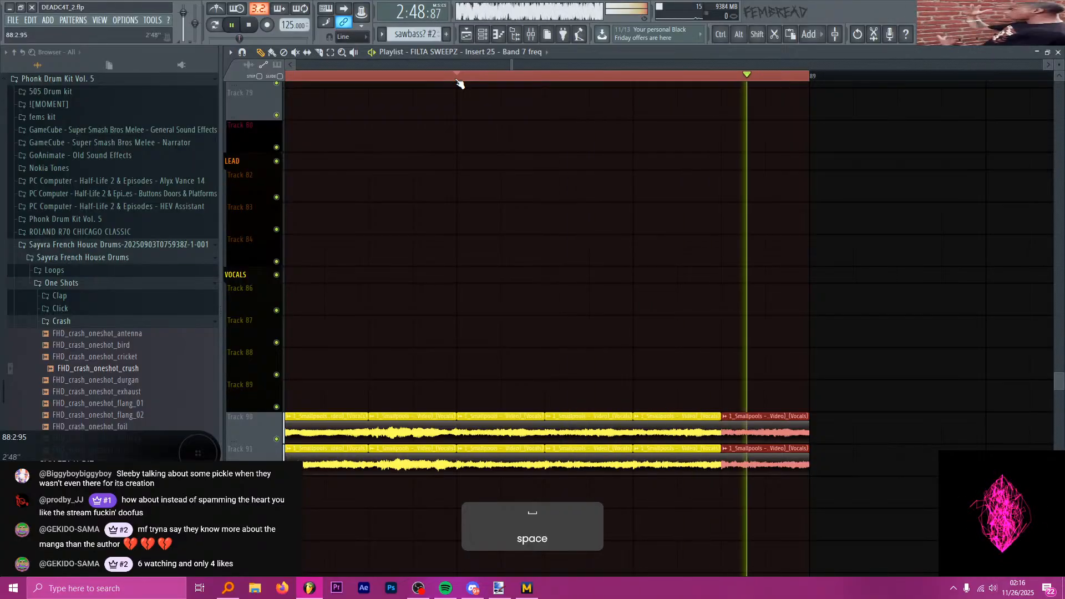
pyautogui.press('space')
pyautogui.hotkey('alt', 'Tab')
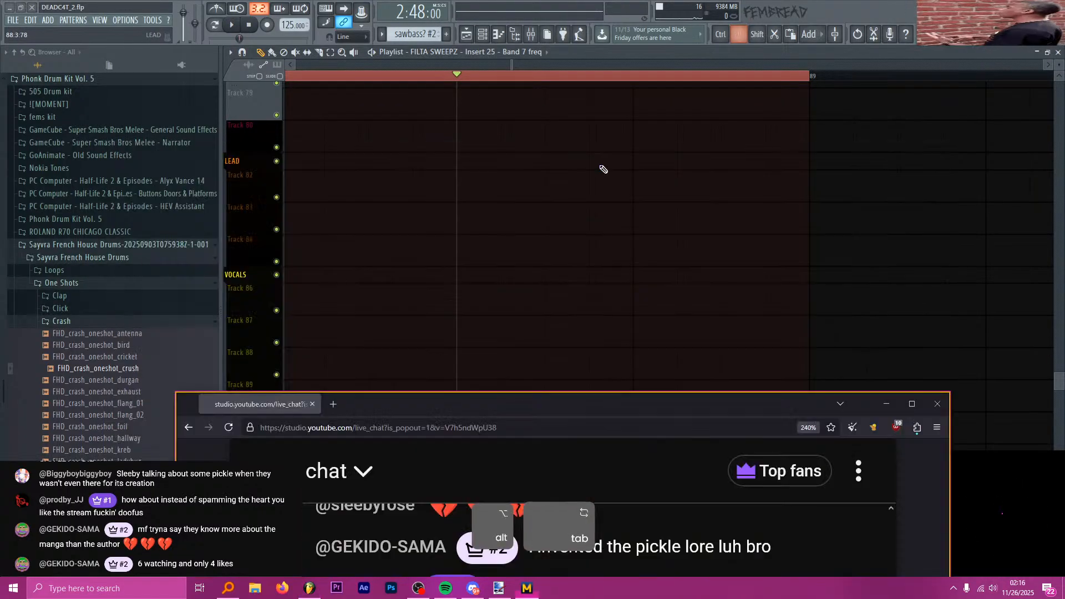
pyautogui.hotkey('alt', 'Tab')
# - Cut the vocal slices on Tracks 90 and 91 just before 88:4, leaving the same gap as the saus for no rezon #2 clips
pyautogui.scroll(14, 608, 178)
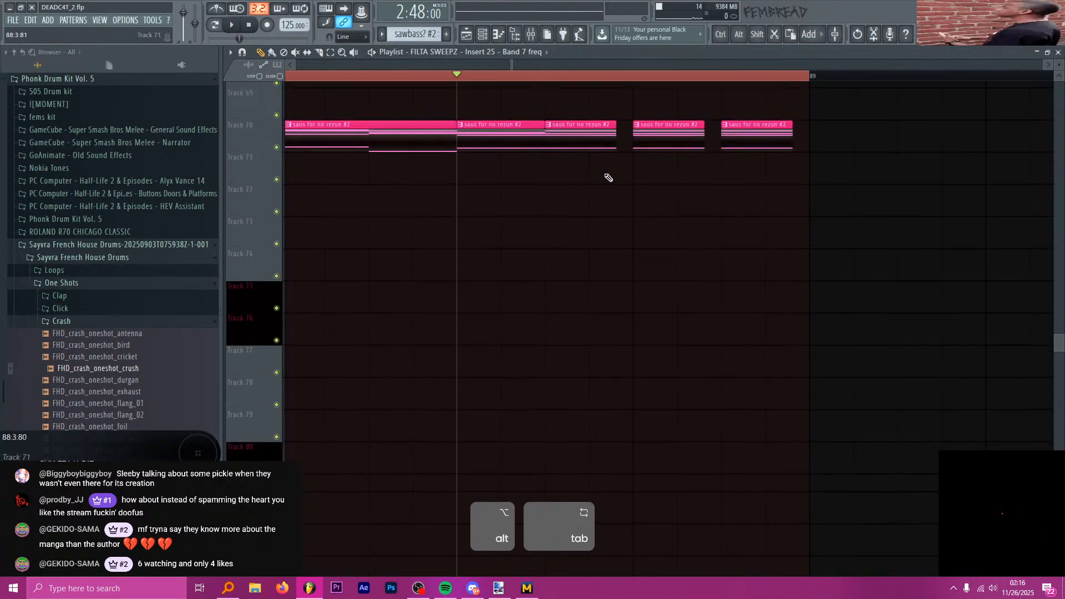
pyautogui.scroll(-15, 605, 192)
pyautogui.scroll(3, 623, 157)
pyautogui.click(612, 78)
pyautogui.scroll(13, 617, 103)
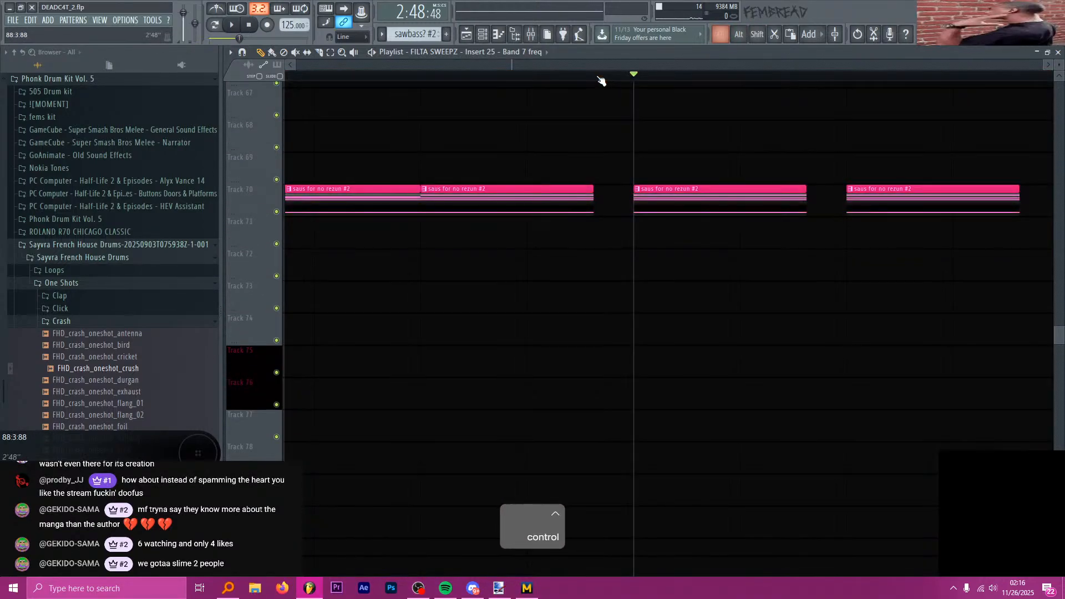
pyautogui.keyDown('alt'); pyautogui.click(599, 77); pyautogui.keyUp('alt')
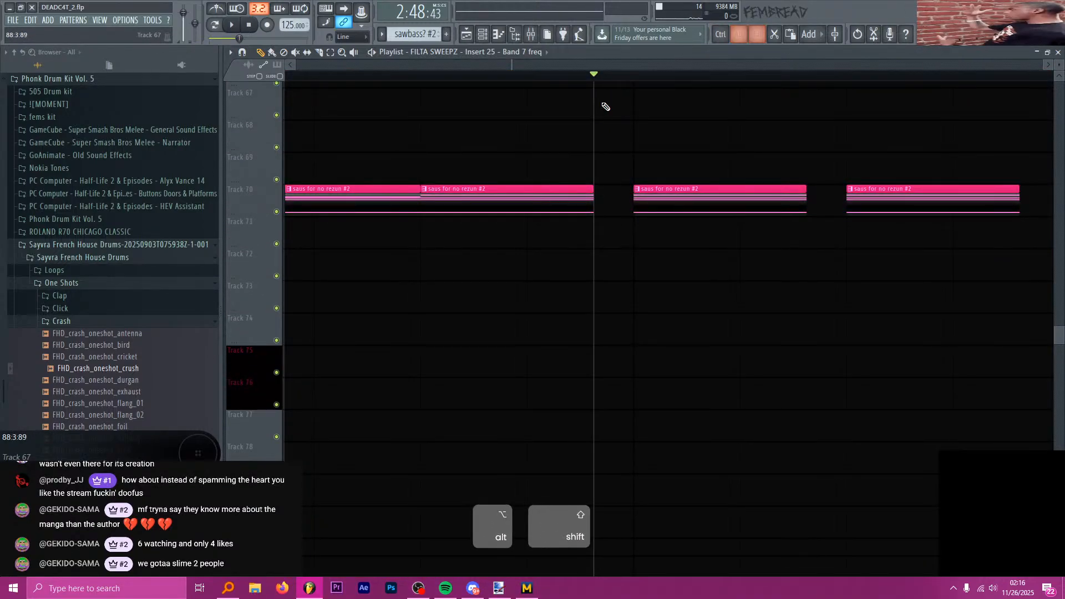
pyautogui.scroll(-18, 626, 278)
pyautogui.press('c')
pyautogui.moveTo(598, 282); pyautogui.dragTo(598, 309)
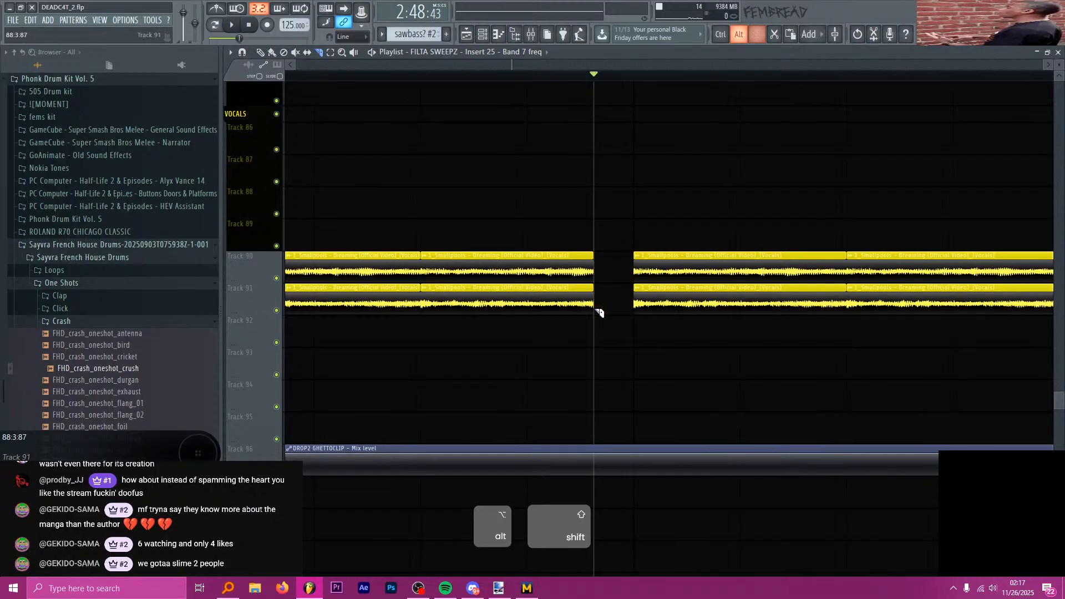
# - Shorten the vocal slices at 88:4 on Tracks 90 and 91 and replace the final slices with copies of them, leaving gaps between
pyautogui.scroll(-4, 542, 294)
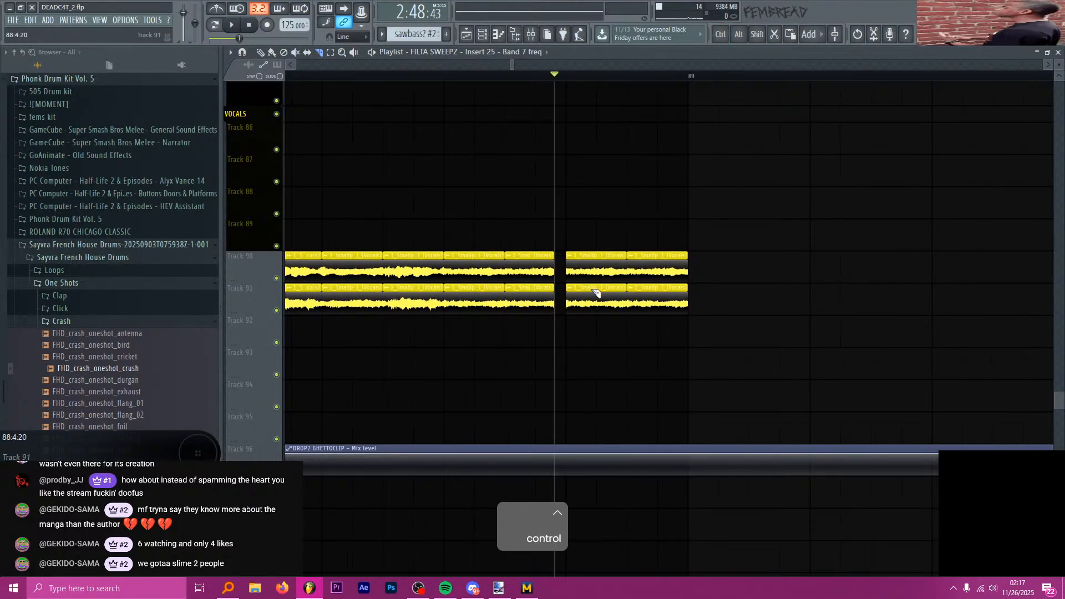
pyautogui.press('p')
pyautogui.rightClick(595, 272)
pyautogui.moveTo(606, 333); pyautogui.dragTo(538, 267)
pyautogui.moveTo(530, 263)
pyautogui.mouseDown()
pyautogui.moveTo(684, 262)
pyautogui.moveTo(641, 262)
pyautogui.mouseUp()
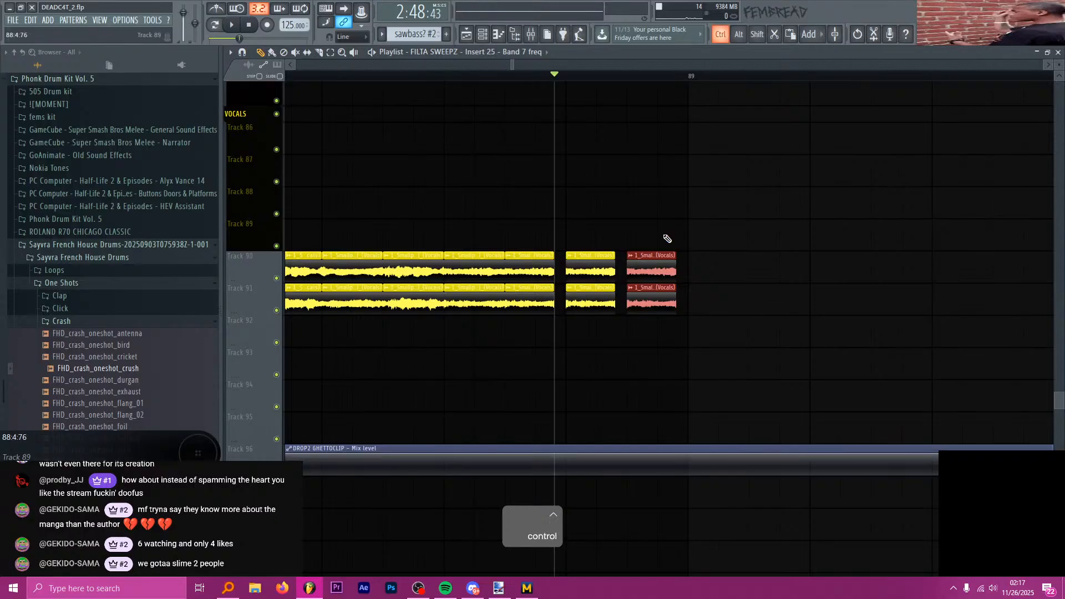
# - Play bar 88 from its start to hear the gapped vocal slices with the saus chords
pyautogui.keyDown('ctrl'); pyautogui.scroll(-2, 657, 185); pyautogui.keyUp('ctrl')
pyautogui.scroll(8, 635, 176)
pyautogui.scroll(2, 628, 175)
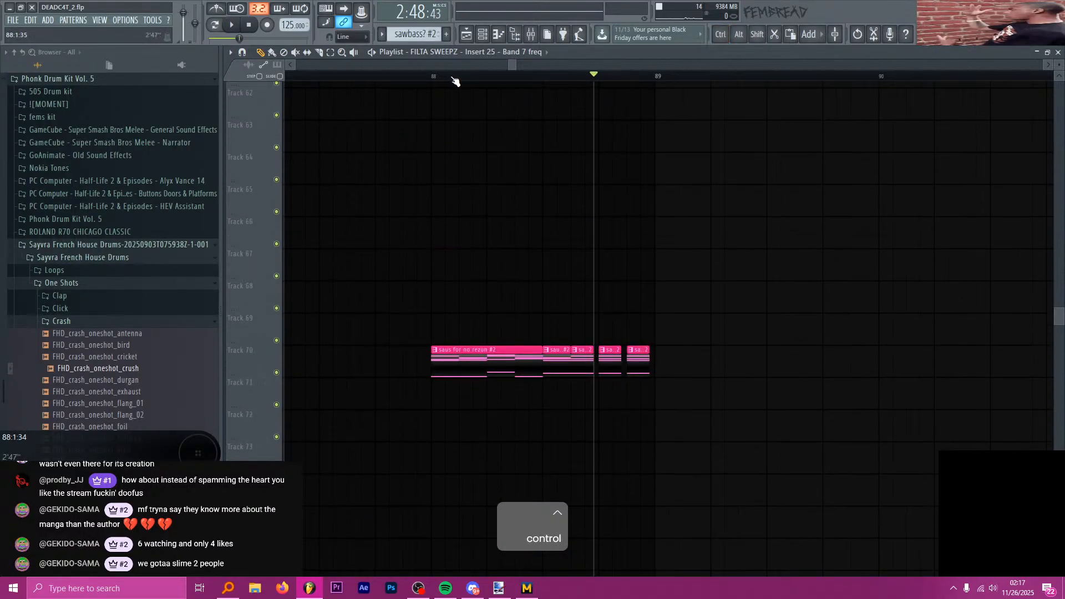
pyautogui.click(433, 76)
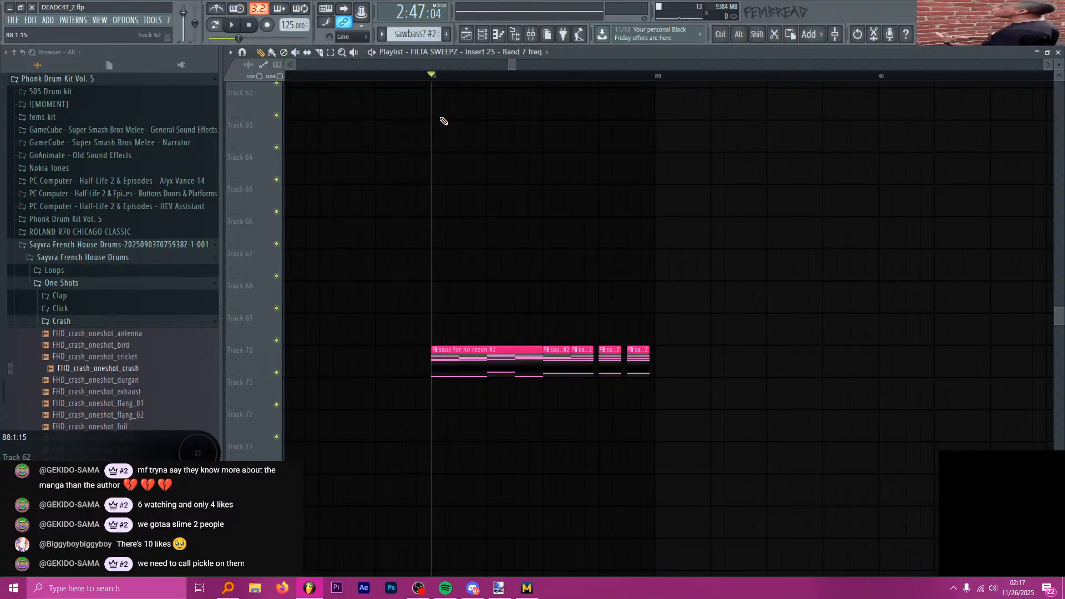
pyautogui.press('space')
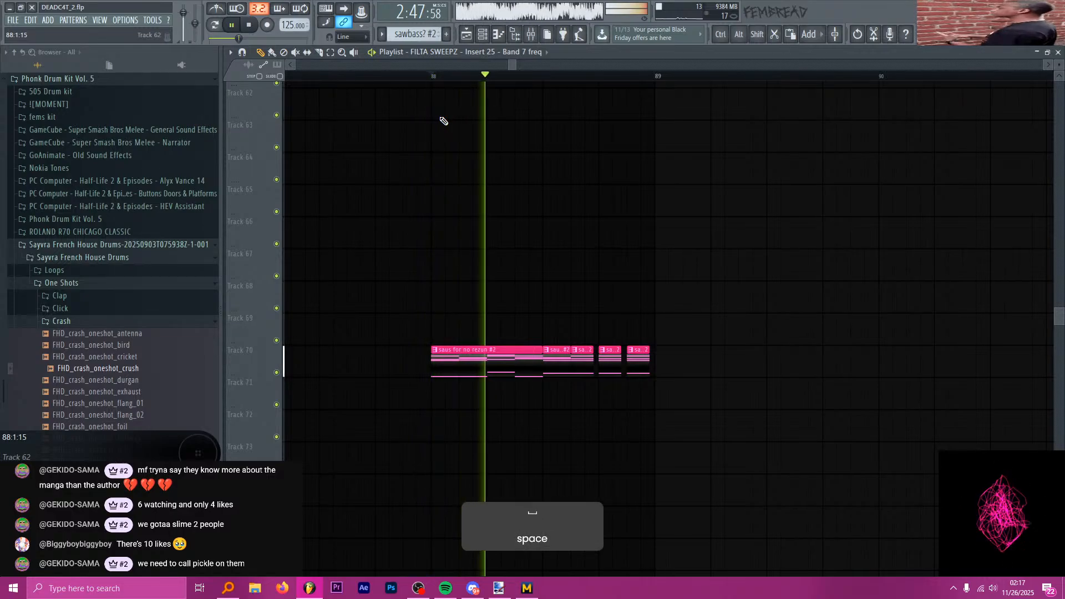
pyautogui.press('space')
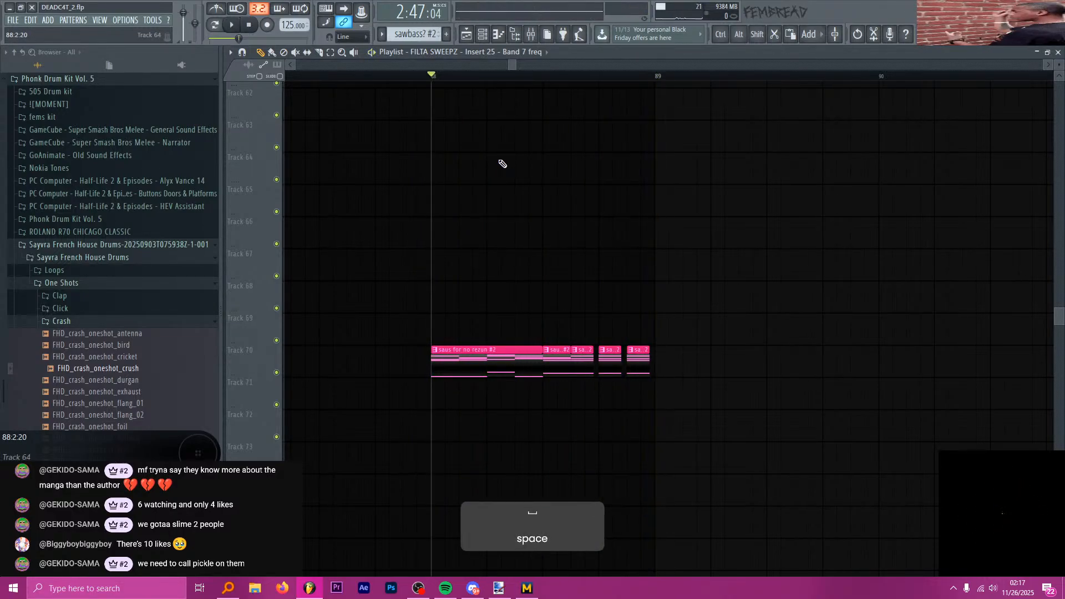
# - Play bar 88 with the mixer open and select insert 35, which carries the Smallpools Dreaming vocals
pyautogui.press('p')
pyautogui.scroll(-5, 577, 289)
pyautogui.scroll(-5, 577, 289)
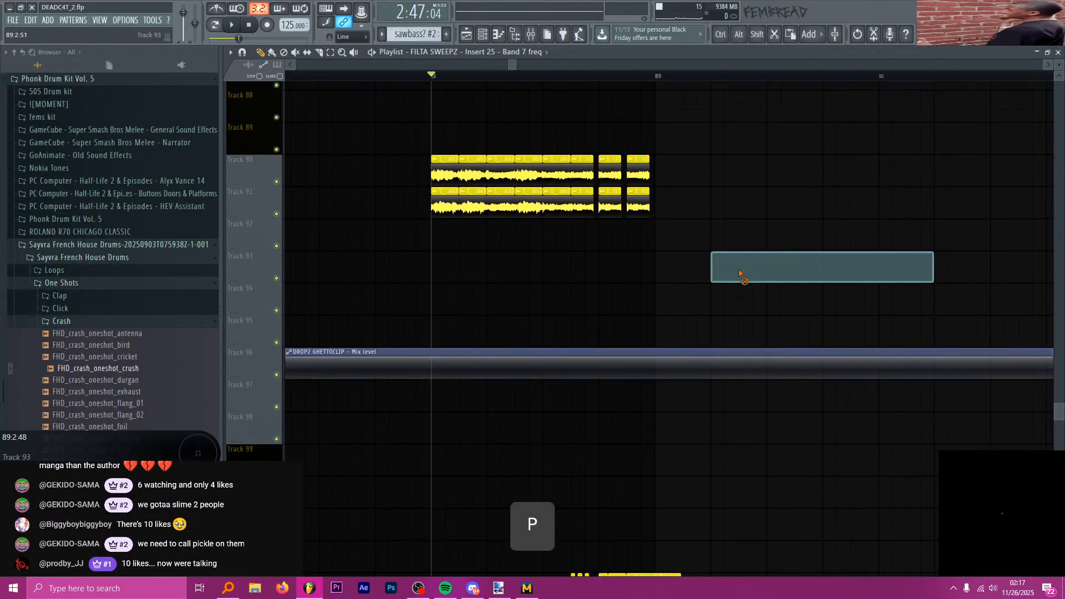
pyautogui.press('F9')
pyautogui.hscroll(2, 744, 187)
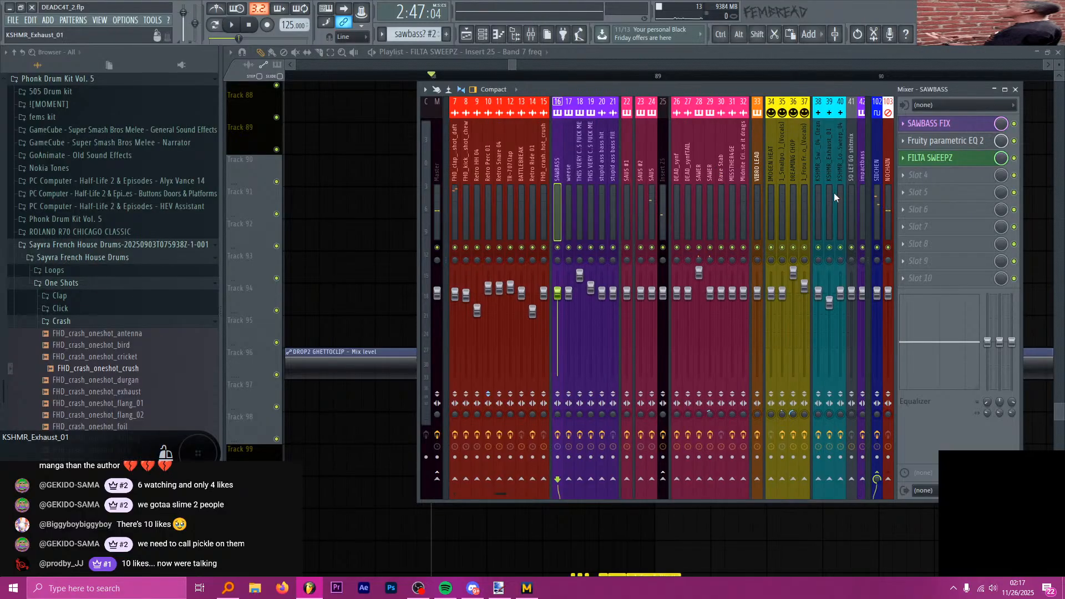
pyautogui.press('space')
pyautogui.click(784, 182)
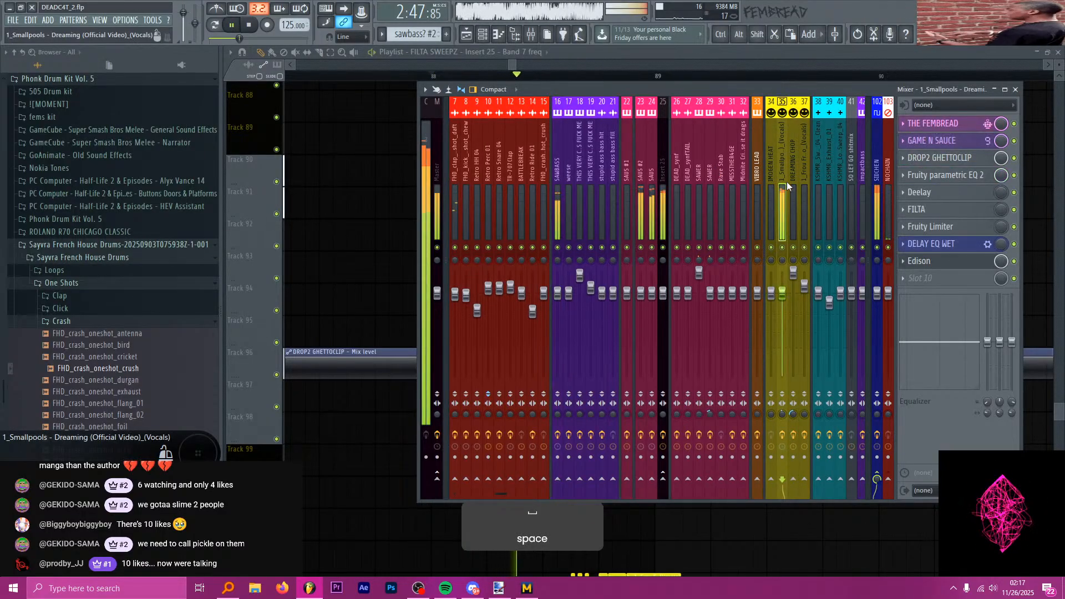
pyautogui.press('space')
# - Remove Edison from effect slot 9 of the Dreaming vocals insert
pyautogui.click(943, 261)
pyautogui.click(958, 261)
pyautogui.click(903, 262)
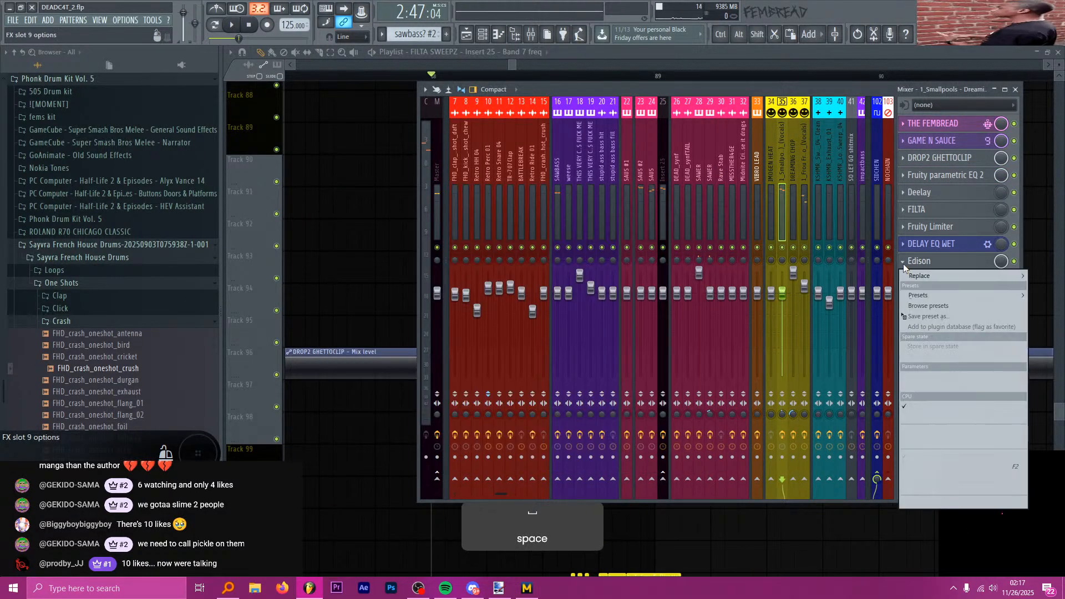
pyautogui.moveTo(920, 276)
pyautogui.click(732, 32)
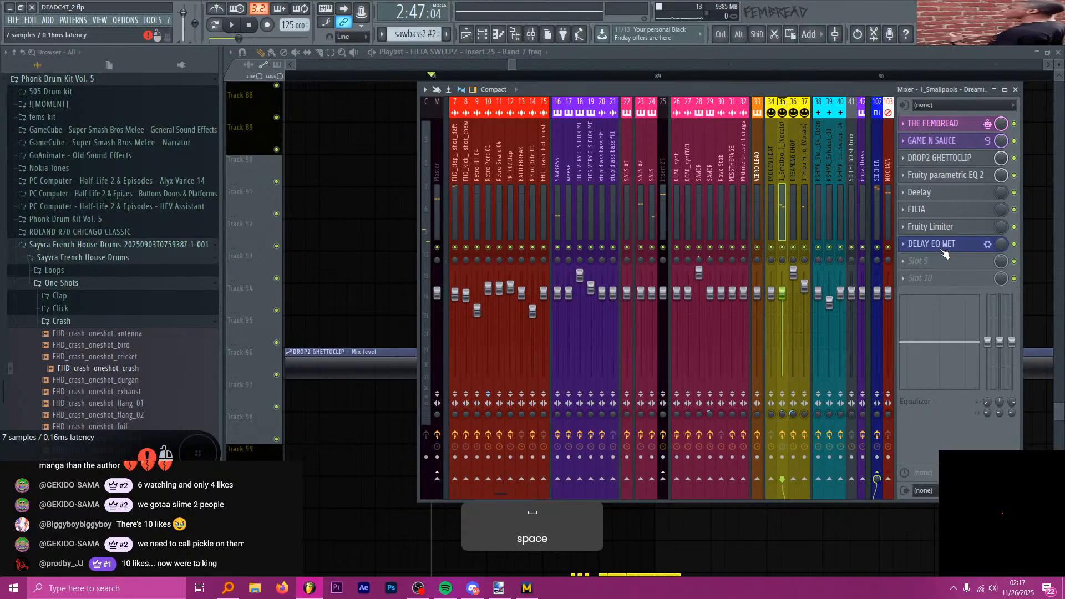
# - Copy the FILTA SWEEPZ equalizer from Insert 25 to slot 9 of the Dreaming vocals insert
pyautogui.press('space')
pyautogui.click(664, 179)
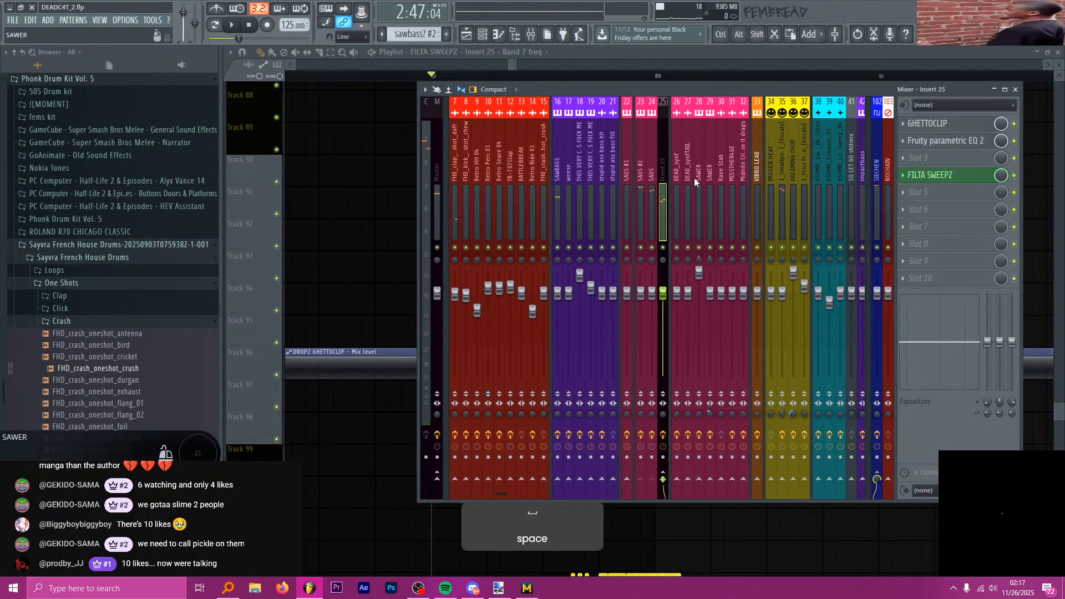
pyautogui.click(902, 178)
pyautogui.moveTo(927, 230); pyautogui.dragTo(782, 174)
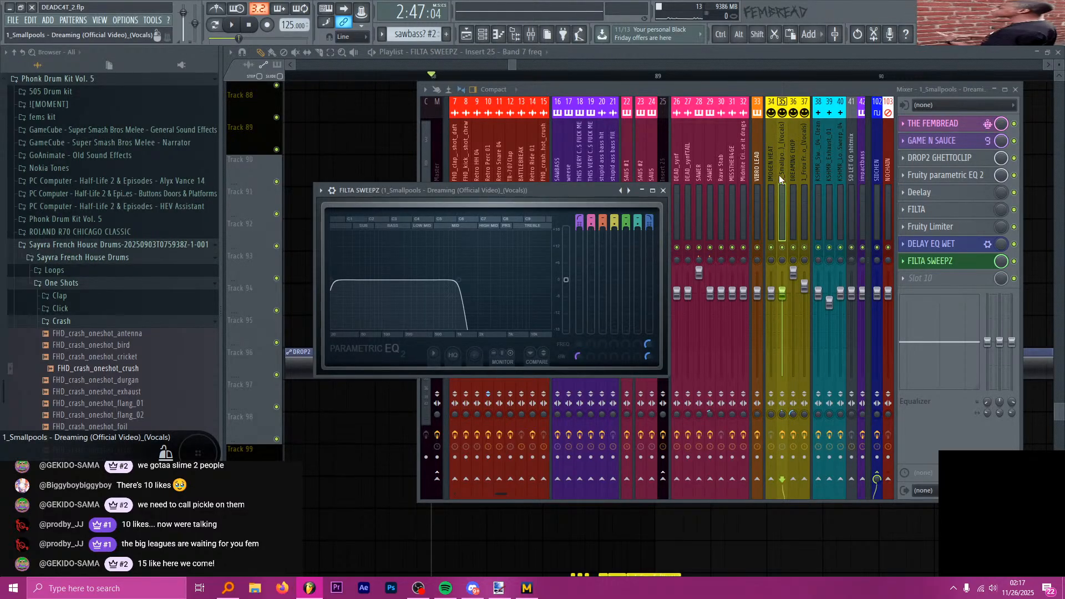
# - Link the band 1 frequency of FILTA SWEEPZ on the vocals insert to the FILTA SWEEPZ - Insert 25 - Band 1 freq automation clip
pyautogui.click(962, 247)
pyautogui.click(963, 262)
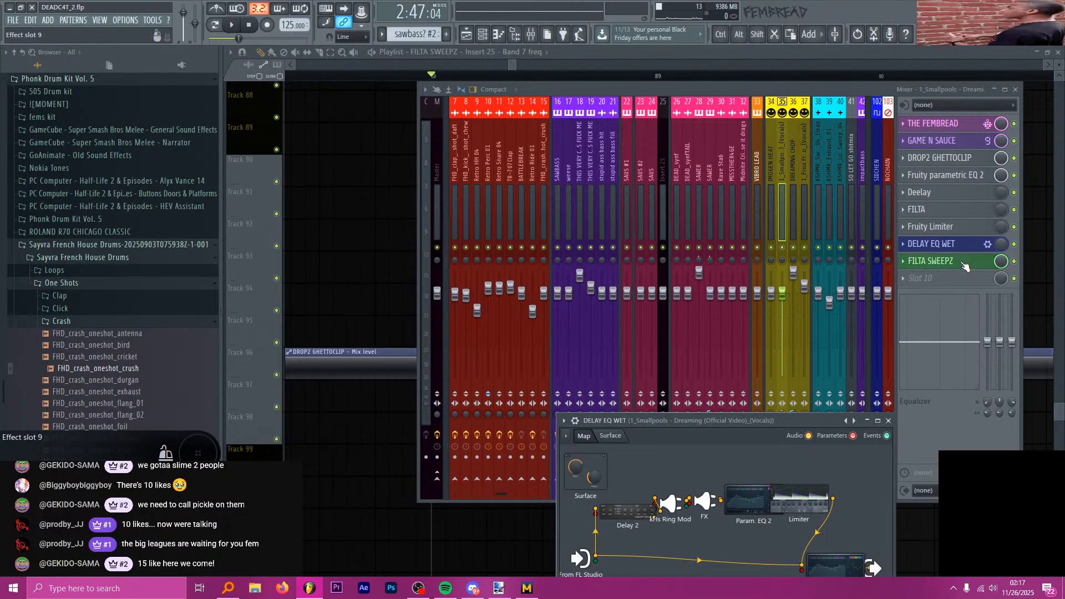
pyautogui.click(964, 263)
pyautogui.moveTo(541, 189); pyautogui.dragTo(593, 155)
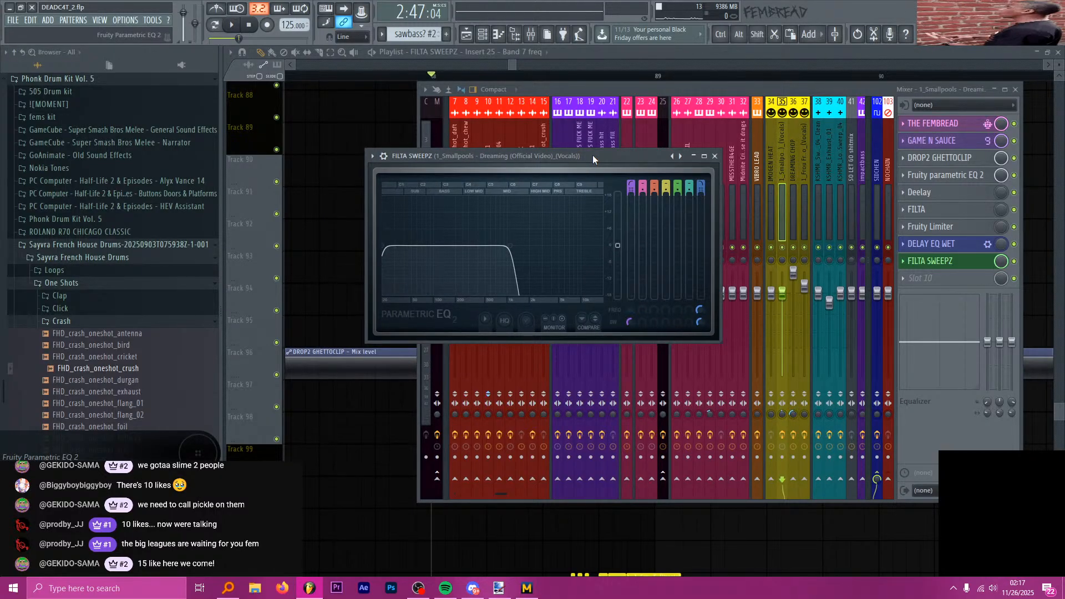
pyautogui.rightClick(642, 313)
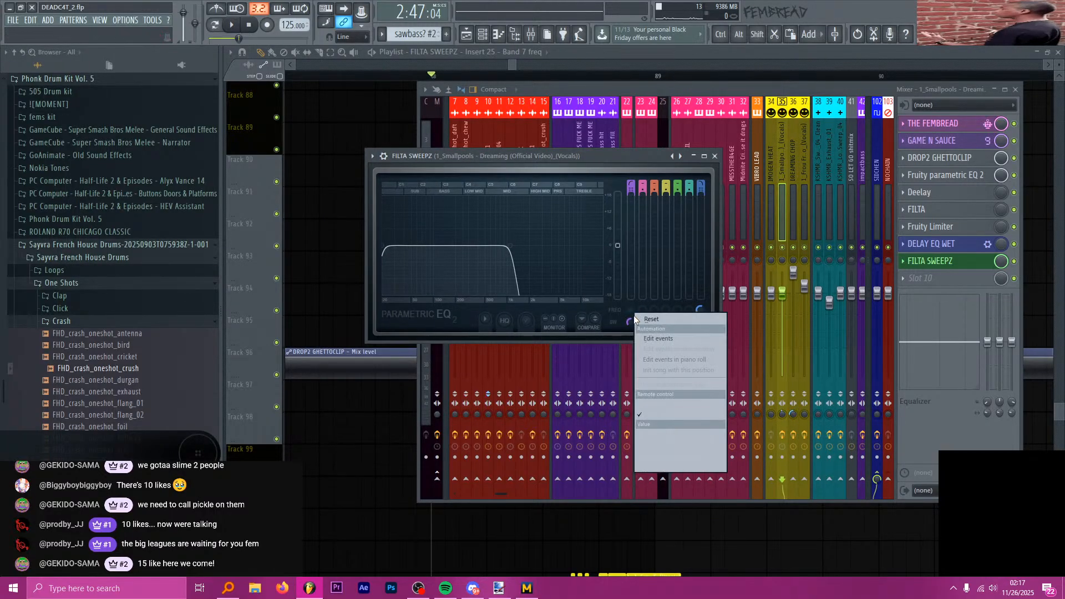
pyautogui.click(677, 404)
pyautogui.click(507, 267)
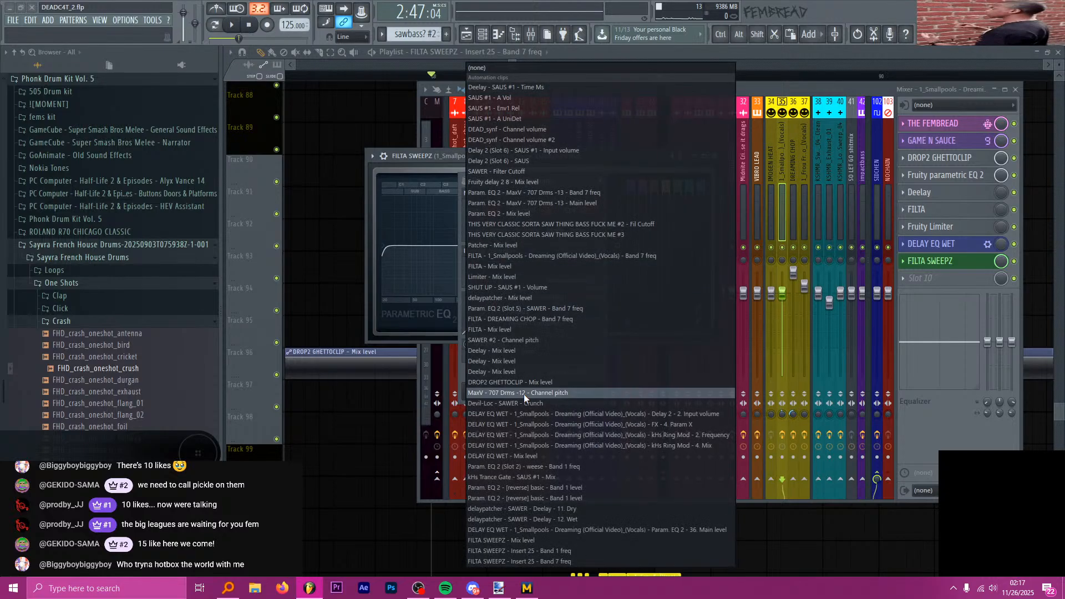
pyautogui.click(554, 551)
pyautogui.click(582, 391)
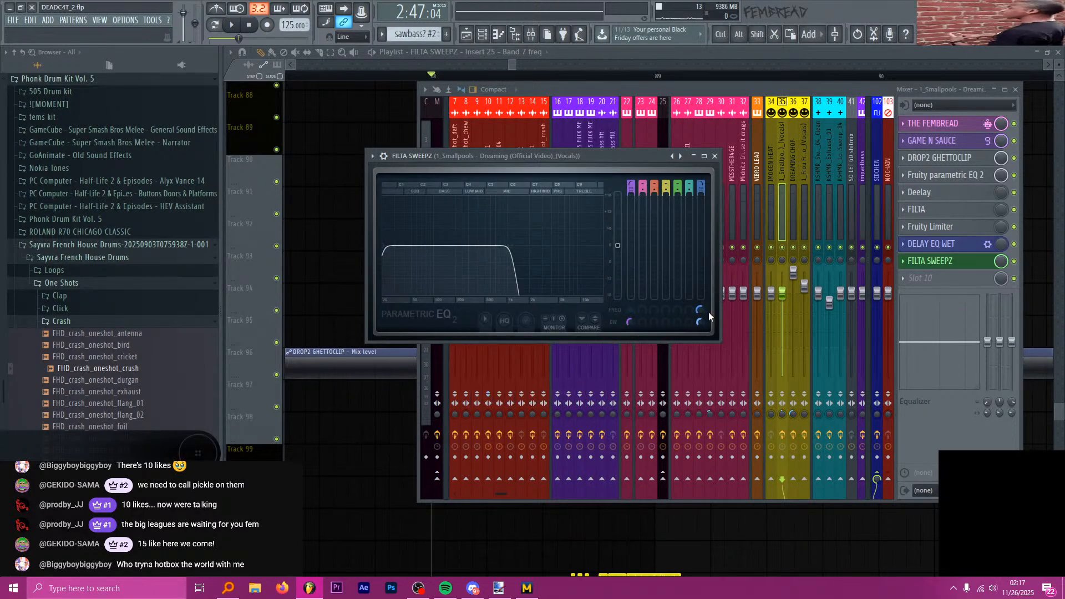
# - Link the band 7 frequency of FILTA SWEEPZ on the vocals insert to the FILTA SWEEPZ - Insert 25 - Band 7 freq automation clip
pyautogui.rightClick(702, 307)
pyautogui.click(738, 398)
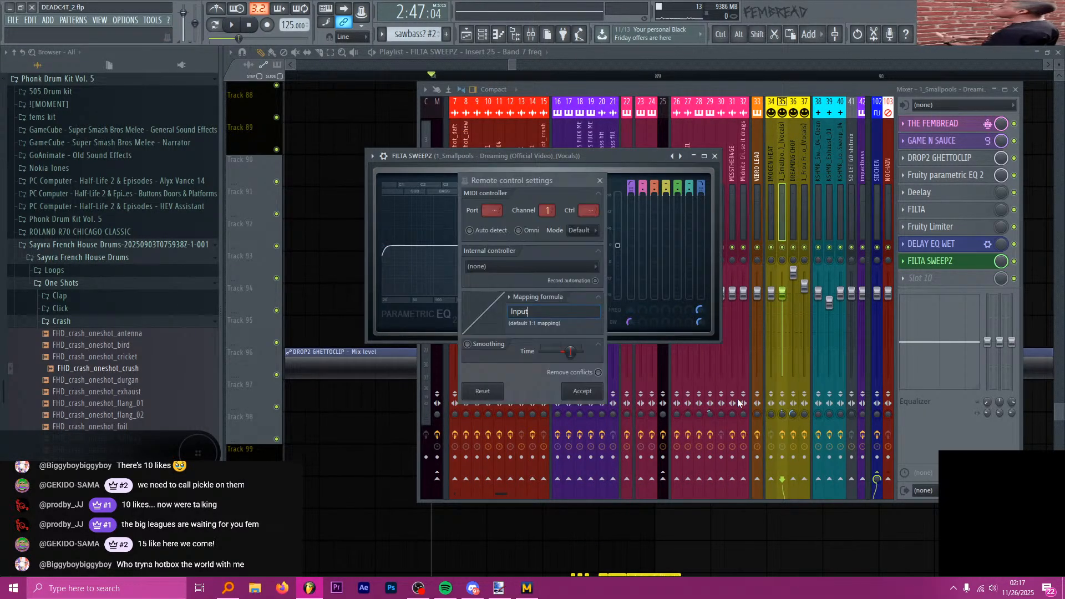
pyautogui.click(520, 267)
pyautogui.click(555, 561)
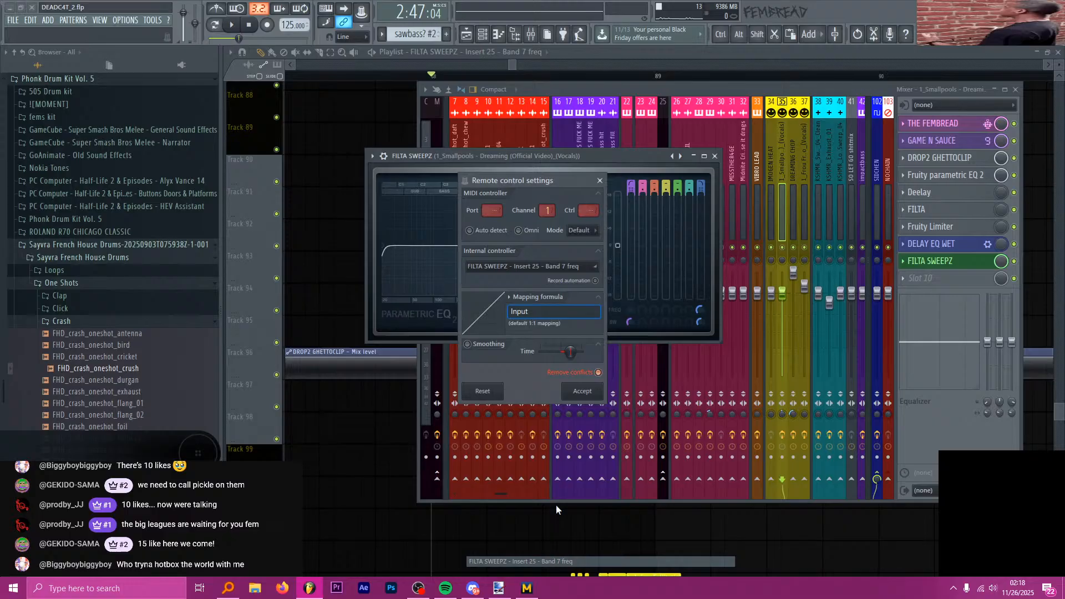
pyautogui.click(583, 391)
# - Link the mix level of FILTA SWEEPZ on the vocals insert to the FILTA SWEEPZ - Mix level automation clip
pyautogui.rightClick(1001, 260)
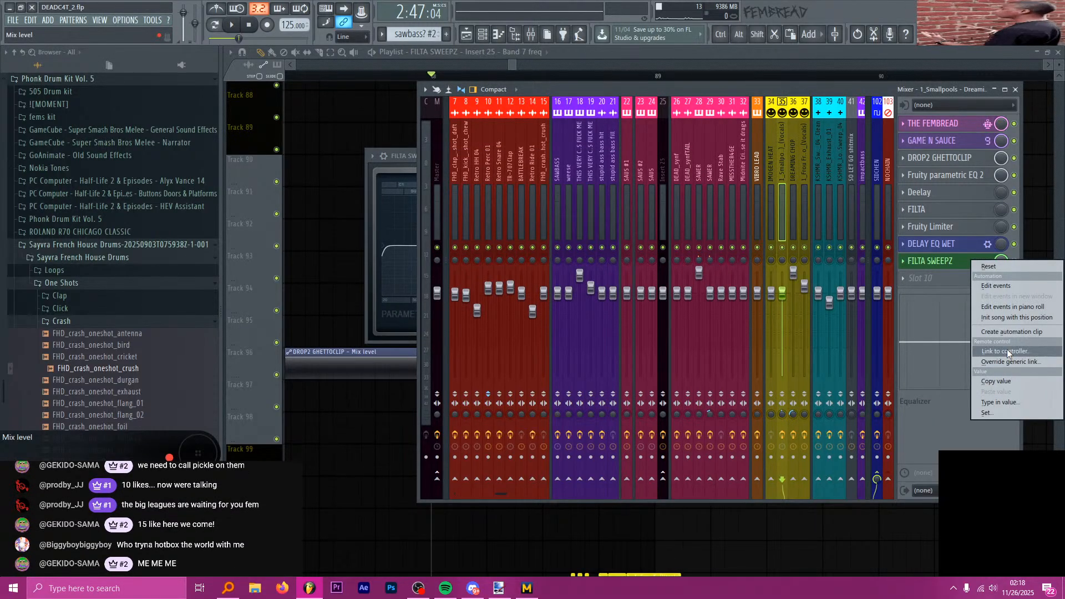
pyautogui.click(1006, 351)
pyautogui.click(499, 271)
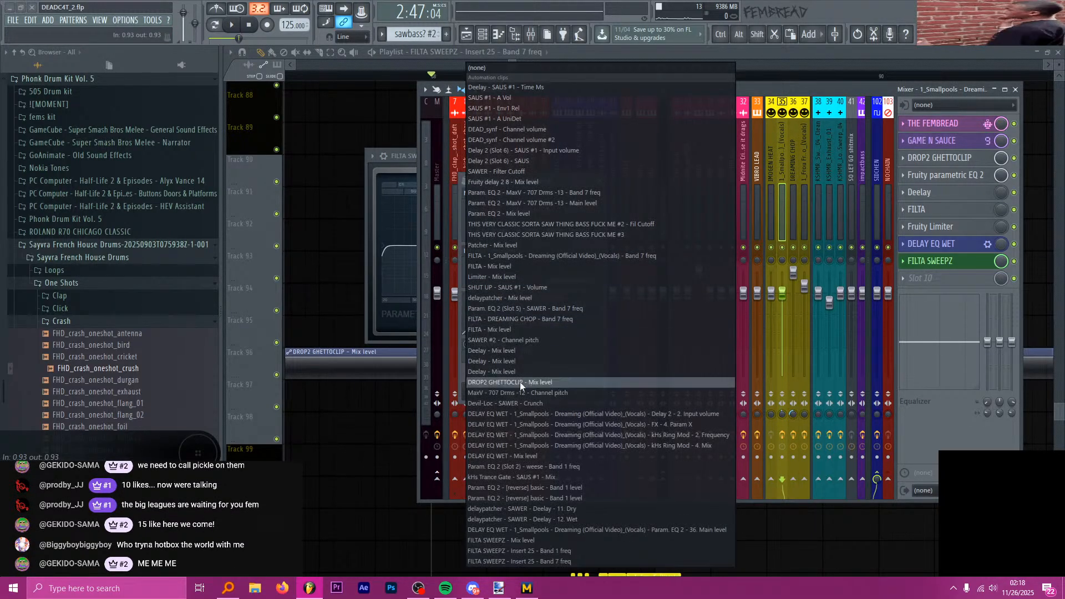
pyautogui.click(525, 530)
pyautogui.click(582, 390)
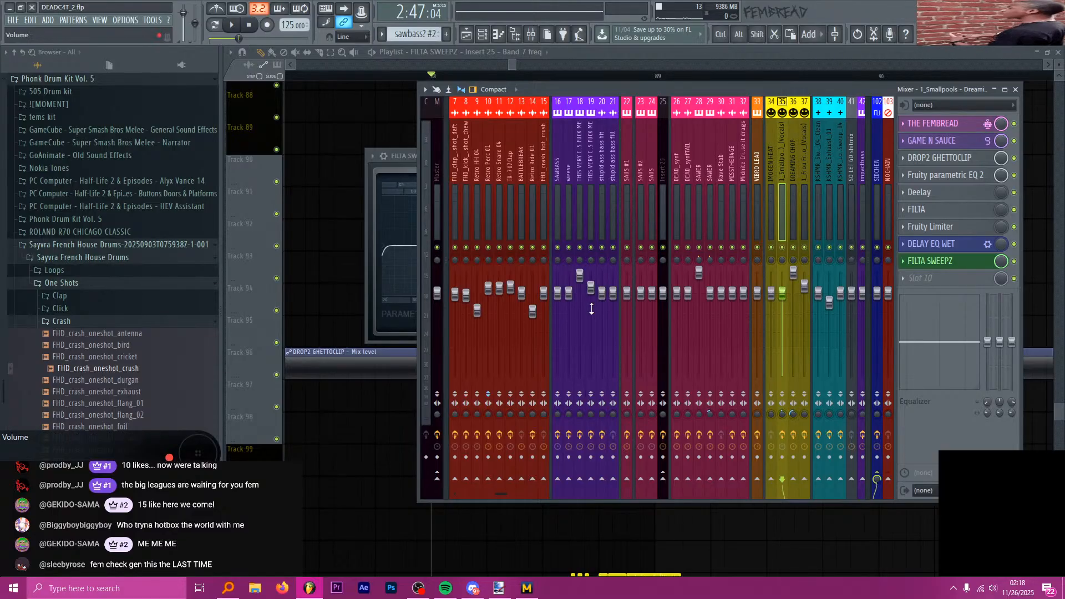
# - Switch to Discord and watch the newest video in the gen channel in full screen
pyautogui.hotkey('alt', 'Tab')
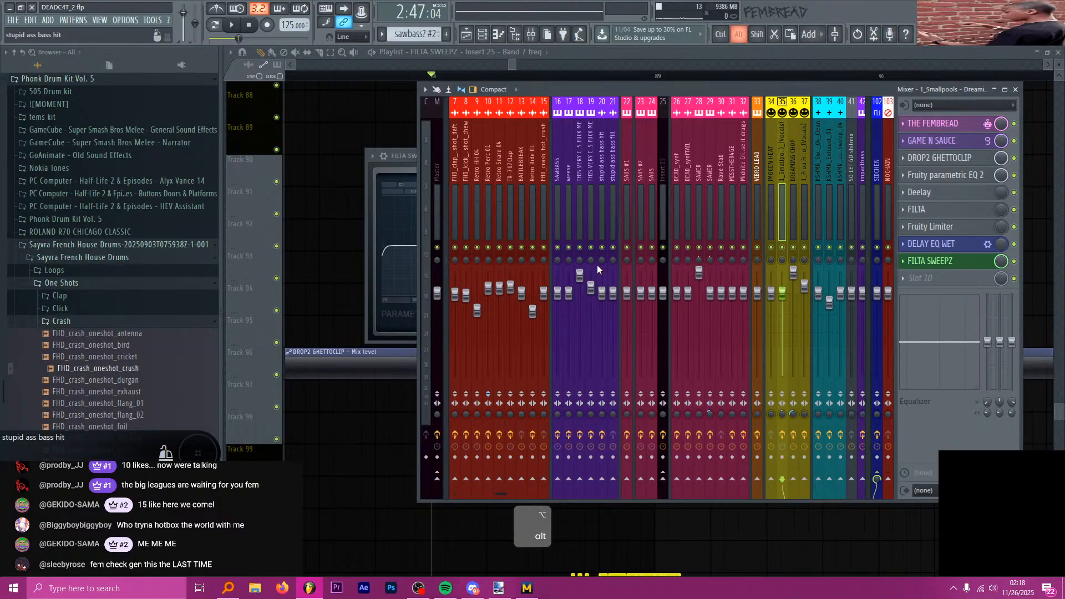
pyautogui.hotkey('alt', 'Tab')
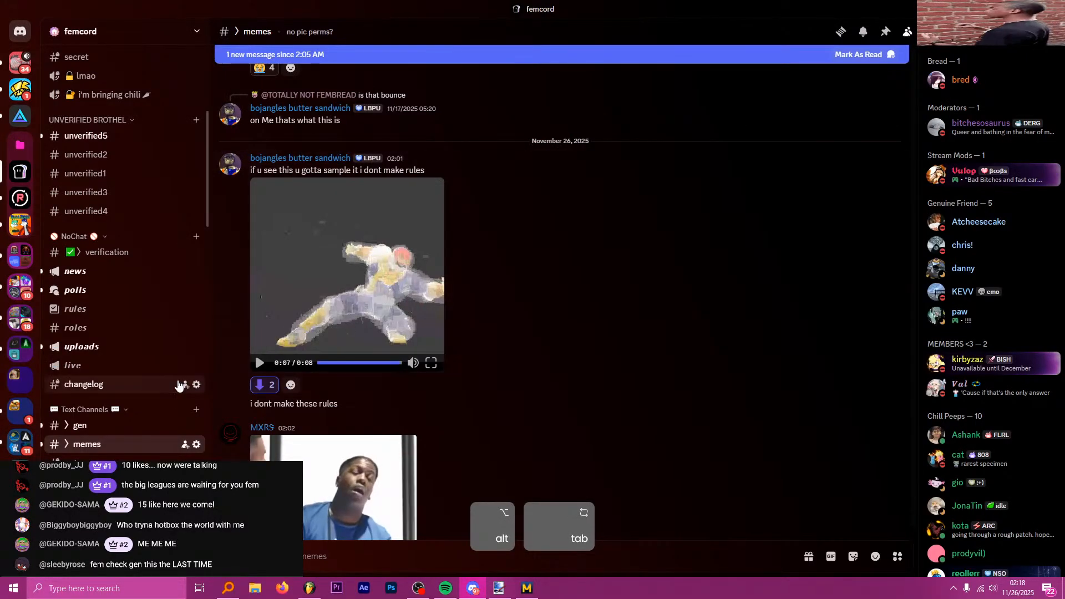
pyautogui.click(83, 425)
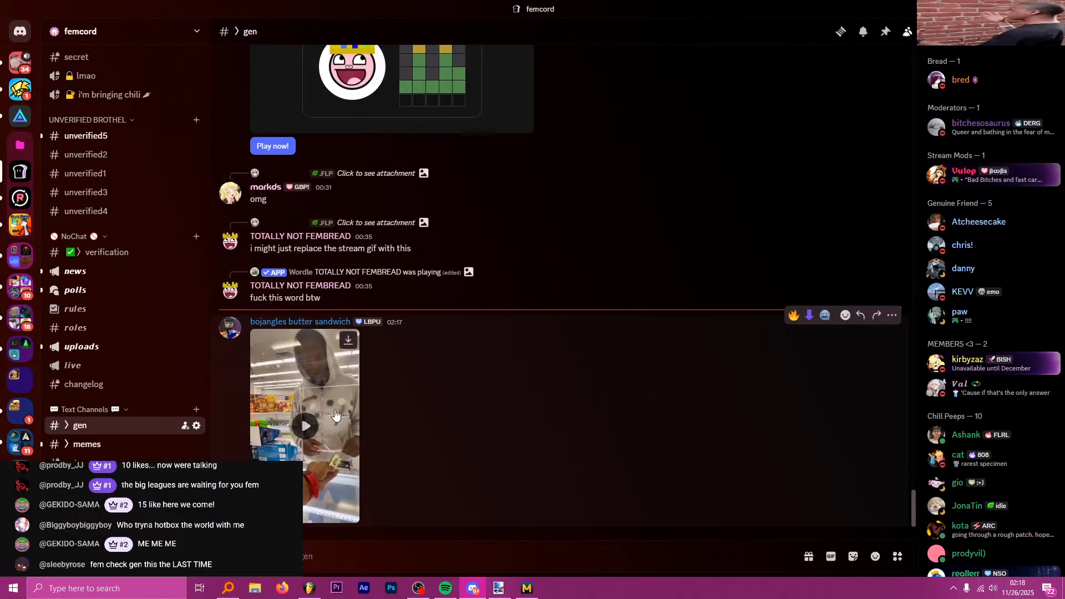
pyautogui.click(302, 417)
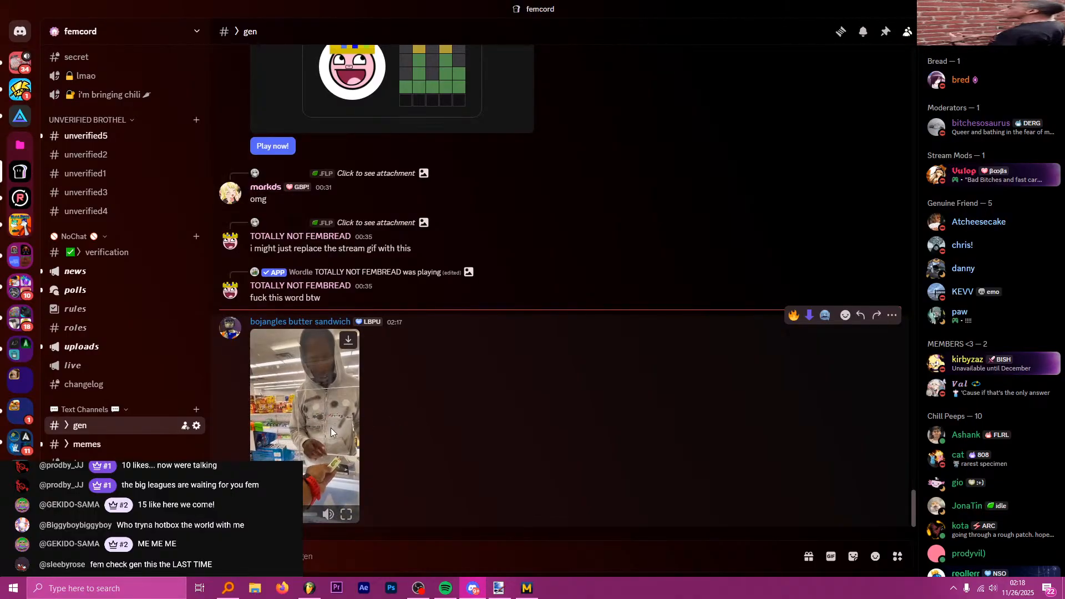
pyautogui.click(346, 515)
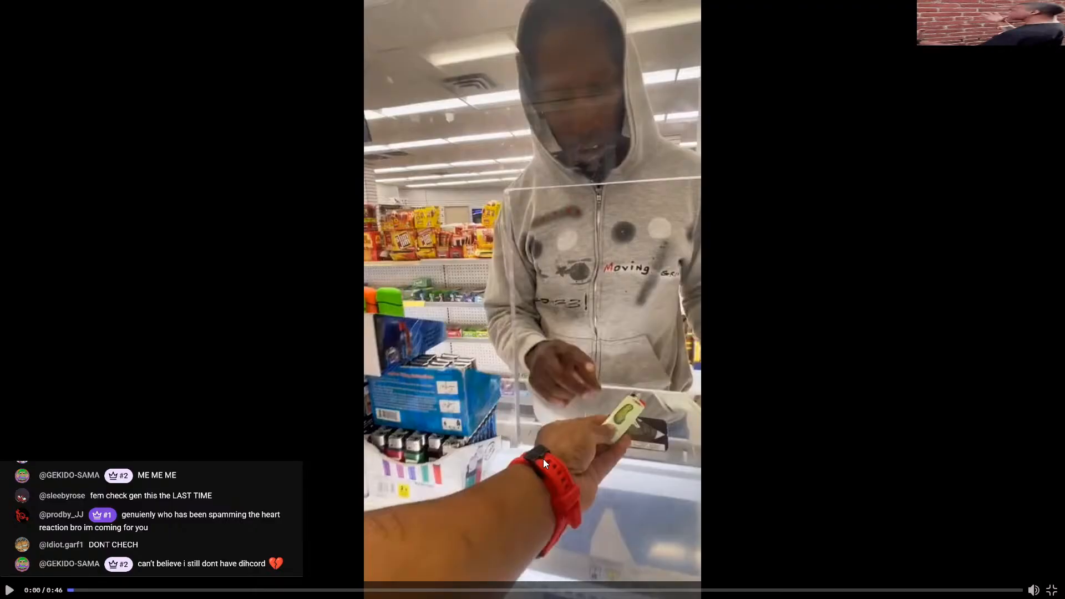
pyautogui.click(577, 338)
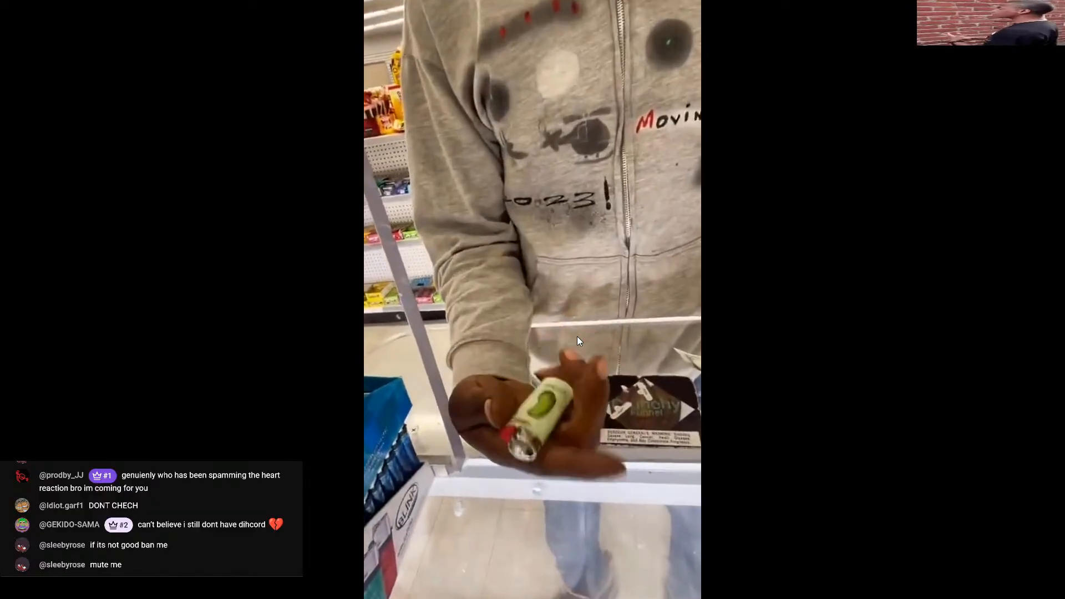
pyautogui.press('space')
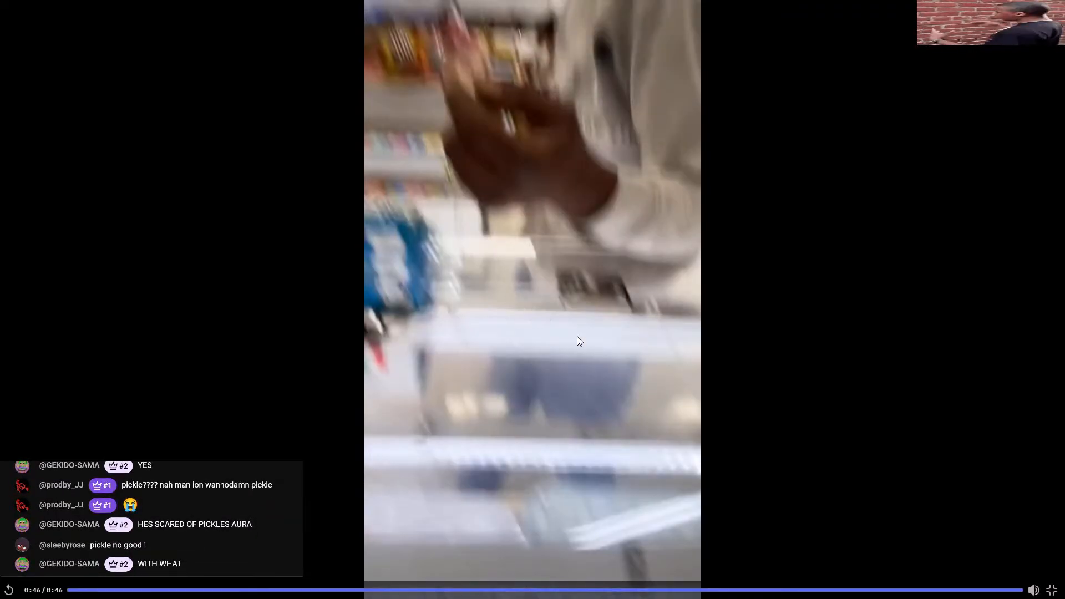
pyautogui.click(1057, 591)
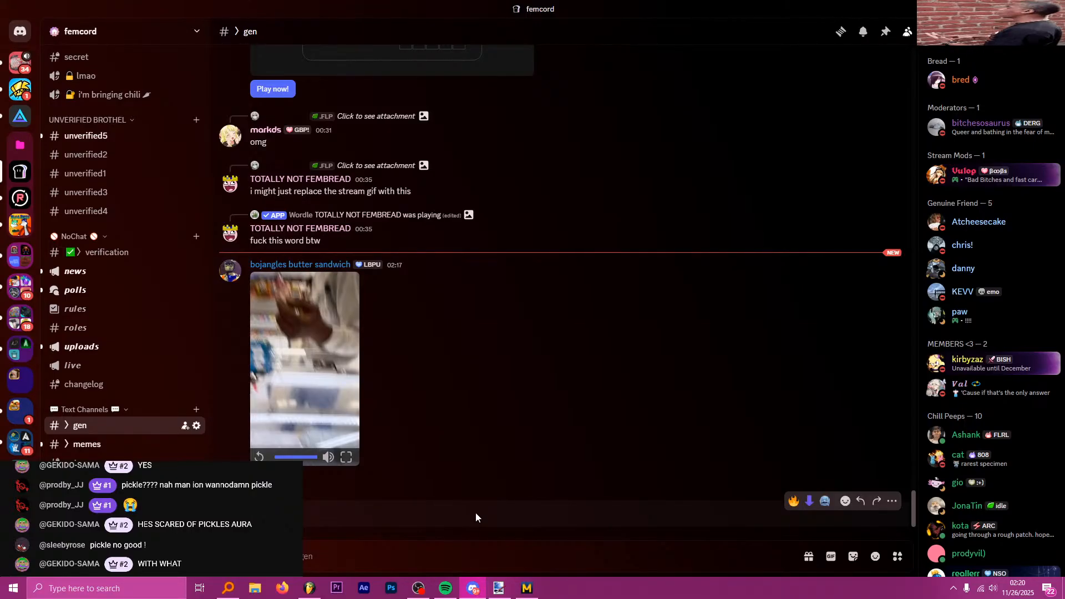
# - Switch back to FL Studio and put the mixer away to work in the playlist
pyautogui.moveTo(314, 570)
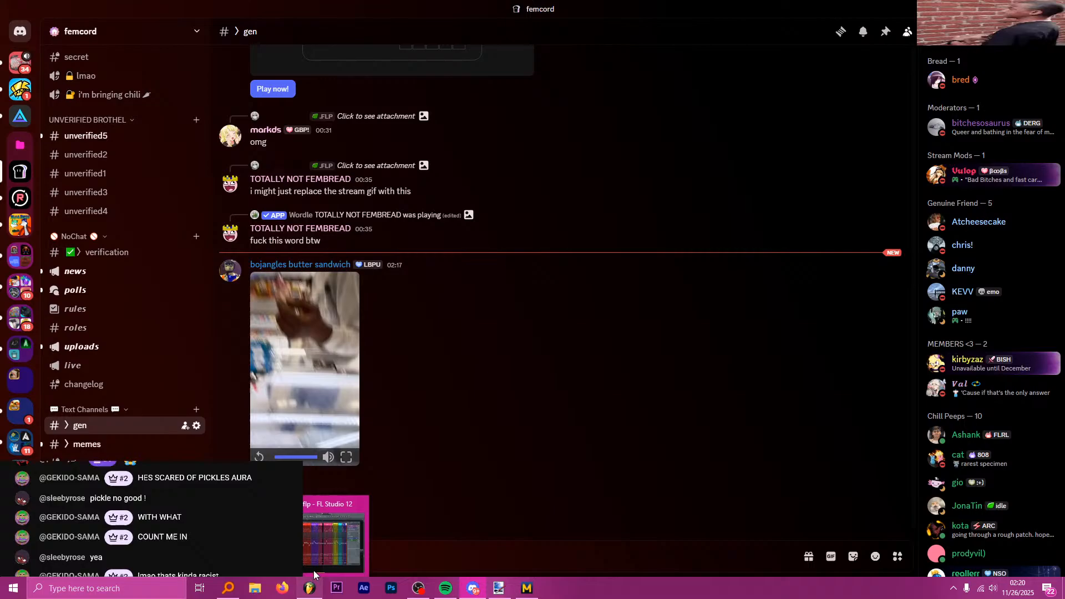
pyautogui.click(337, 543)
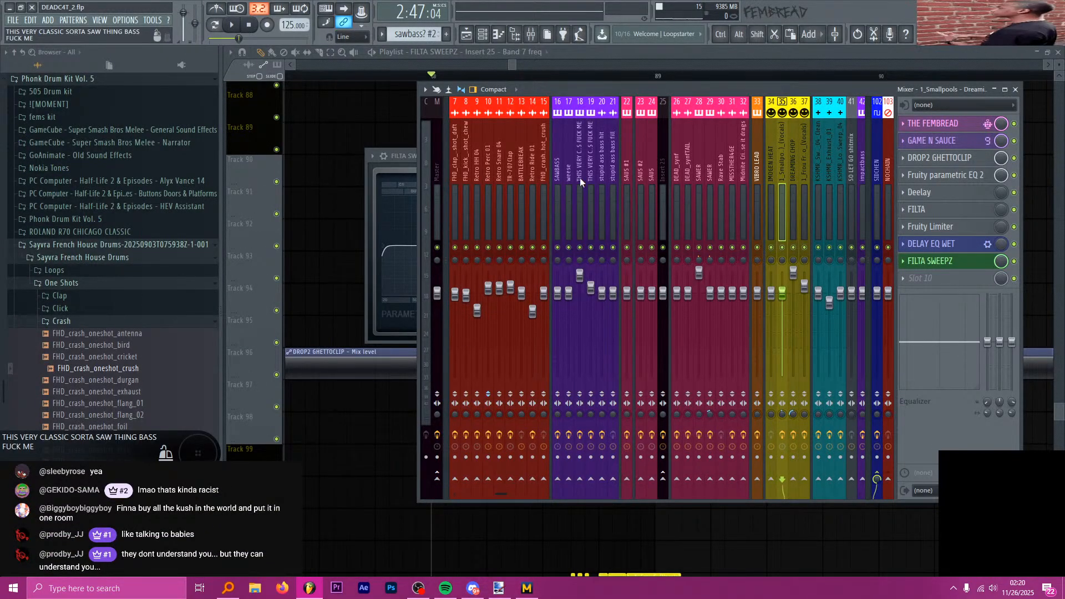
pyautogui.moveTo(579, 92); pyautogui.dragTo(527, 125)
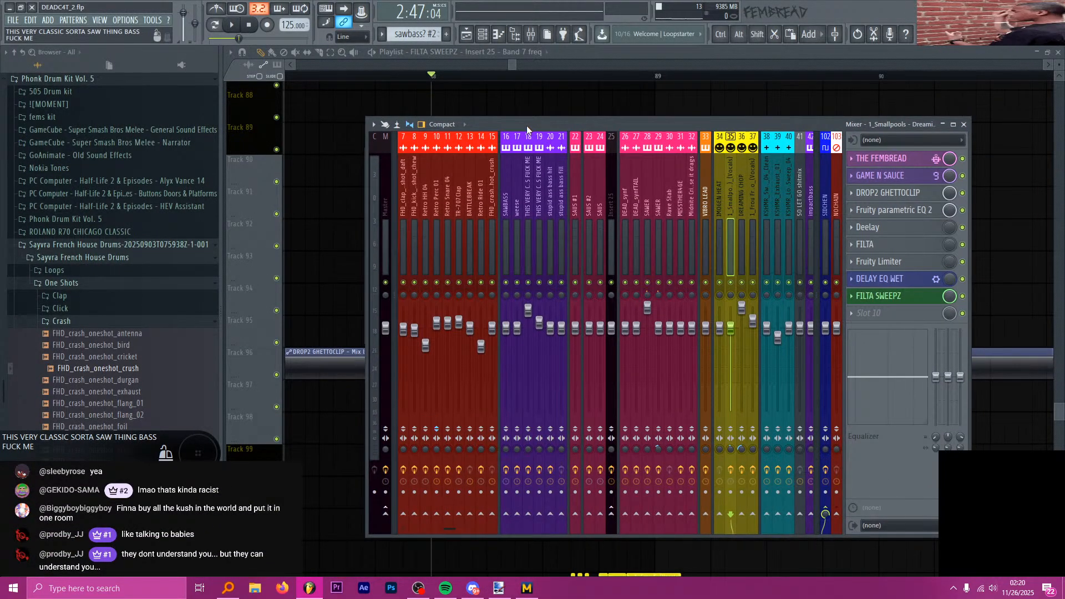
pyautogui.click(587, 53)
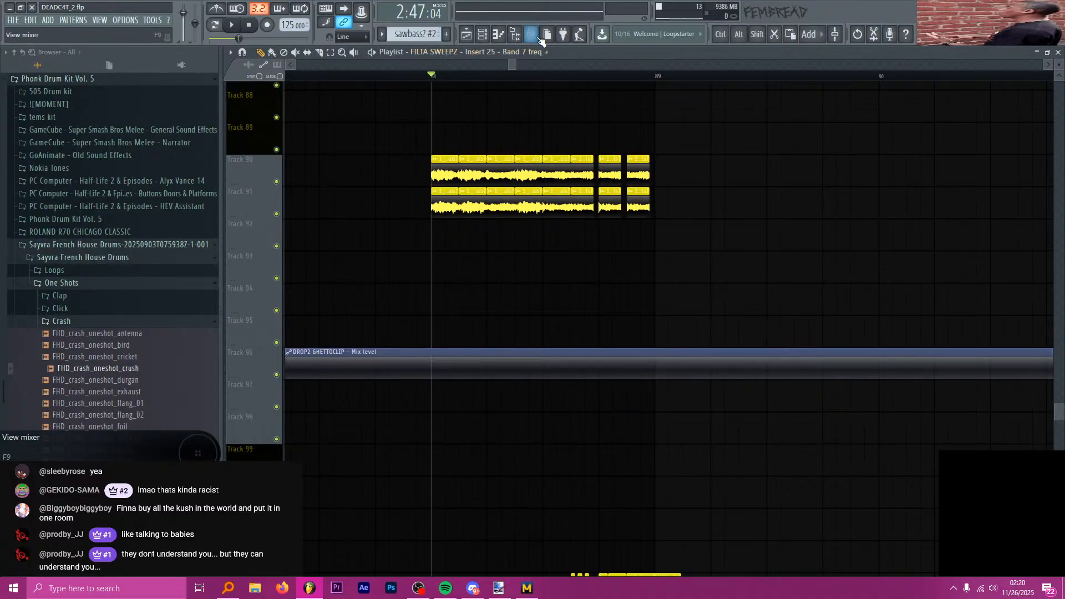
# - Slice the FILTA SWEEPZ - Mix level clip on Track 7 just before bar 88
pyautogui.scroll(15, 444, 174)
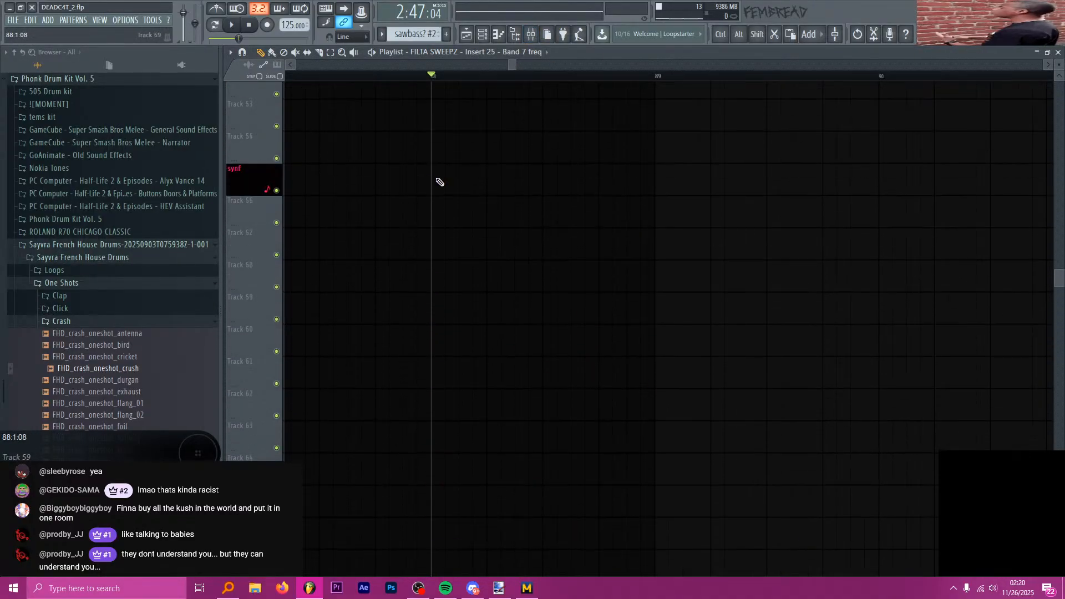
pyautogui.scroll(15, 438, 183)
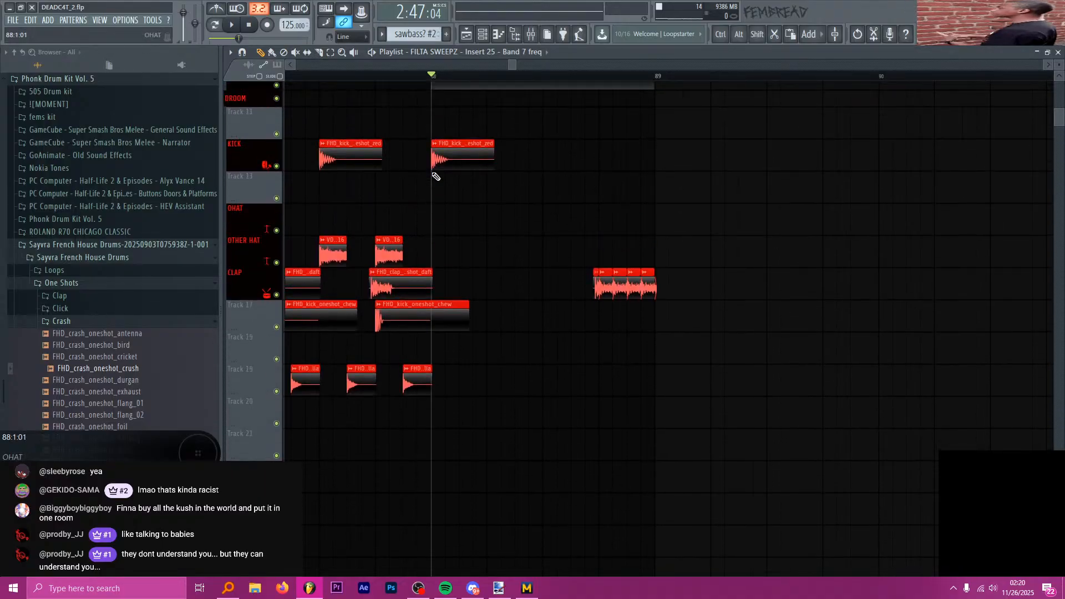
pyautogui.scroll(8, 433, 185)
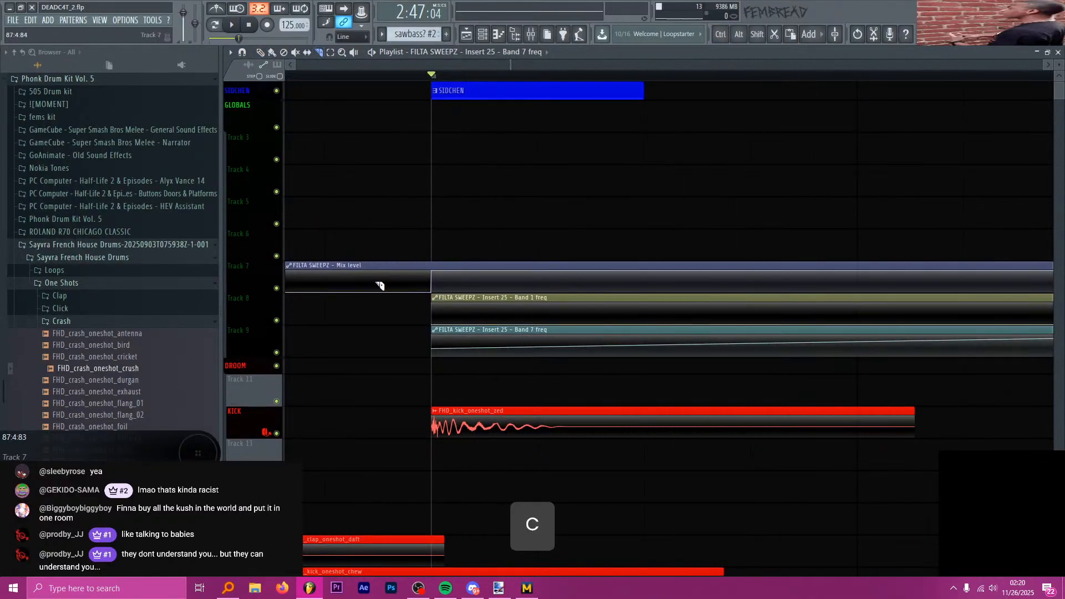
pyautogui.hotkey('shift', 'alt')
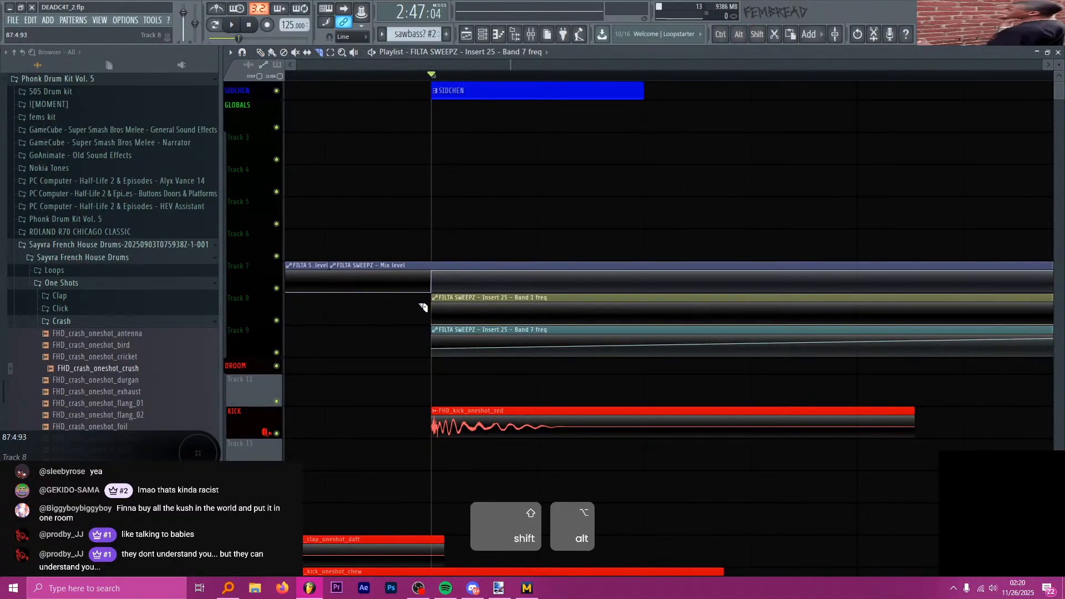
# - Copy the short sliced piece of the FILTA SWEEPZ - Mix level clip to bar 1 on Track 7 and save the project
pyautogui.press('p')
pyautogui.scroll(-4, 397, 327)
pyautogui.scroll(-10, 495, 320)
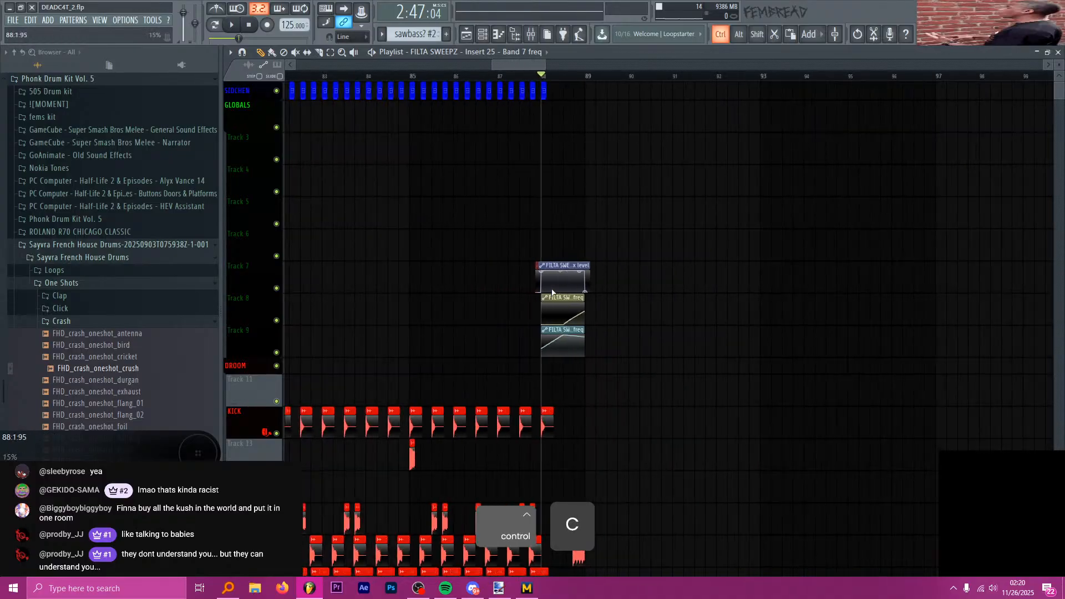
pyautogui.scroll(10, 248, 274)
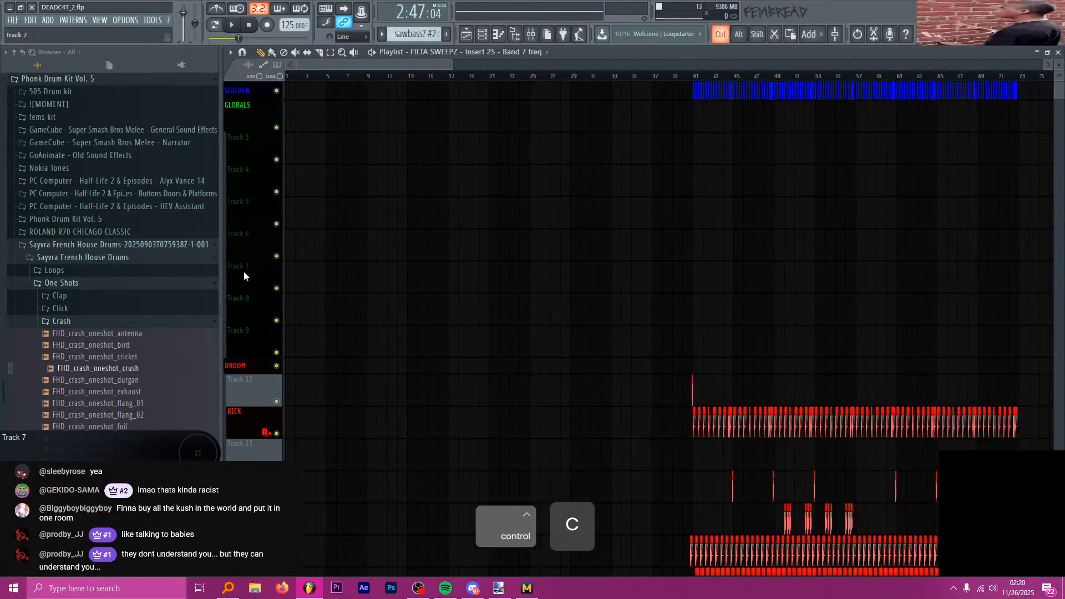
pyautogui.hotkey('ctrl', 'v')
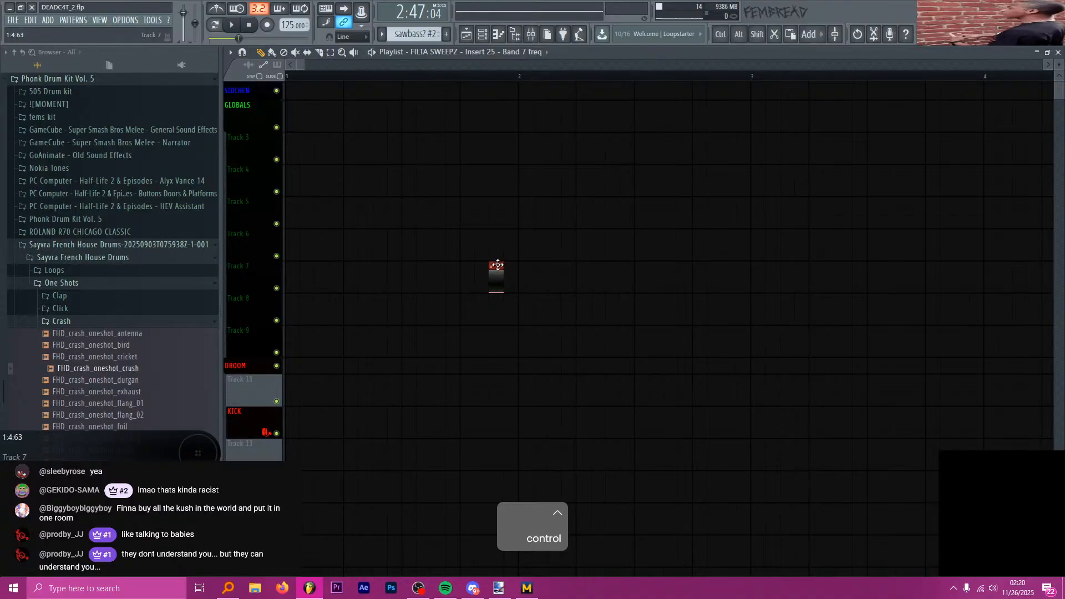
pyautogui.hotkey('ctrl', 's')
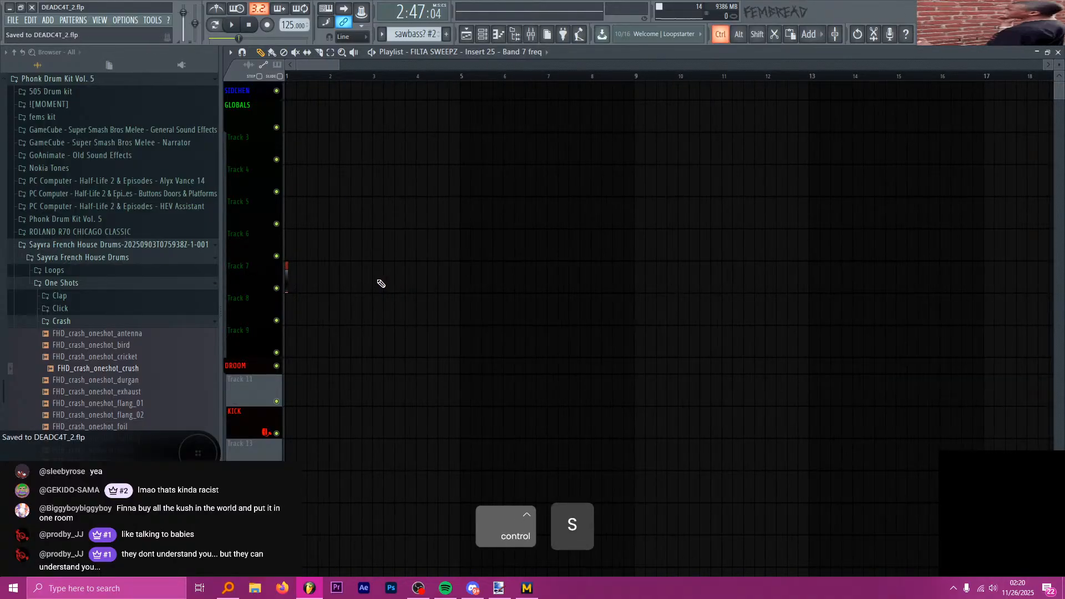
# - Set the playhead to bar 85 and play the song to hear the run-up to the bar 88 transition
pyautogui.scroll(-8, 368, 283)
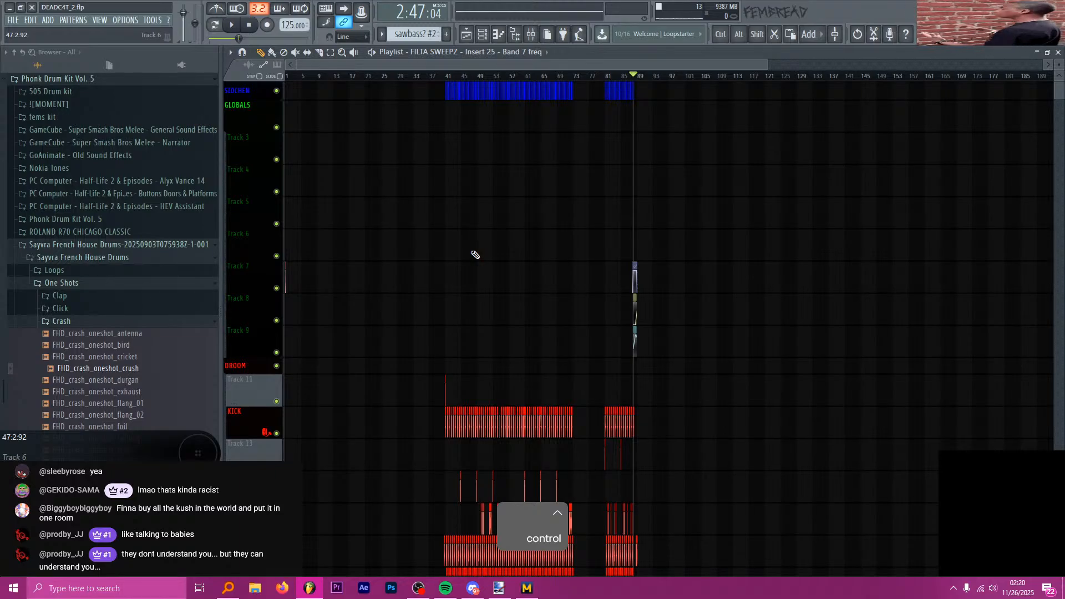
pyautogui.hotkey('alt', 'Tab')
pyautogui.hotkey('alt', 'Tab')
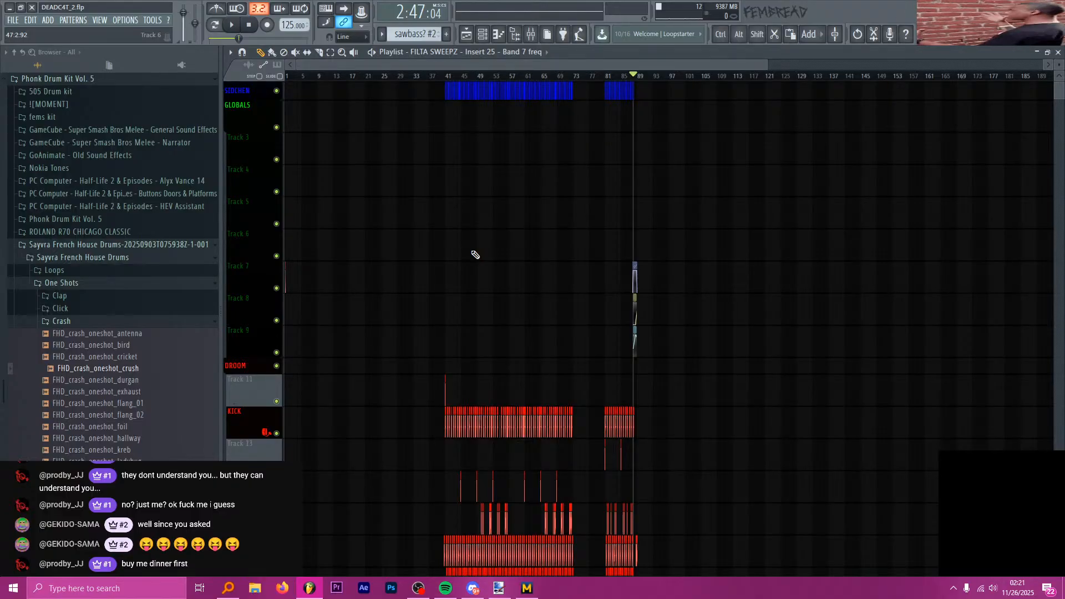
pyautogui.scroll(6, 592, 152)
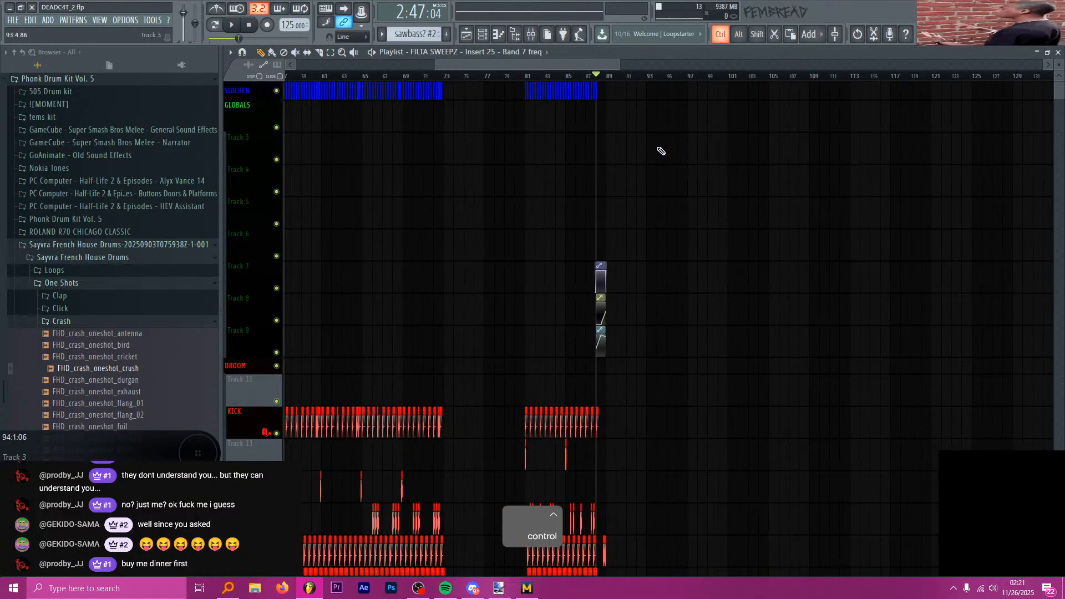
pyautogui.moveTo(477, 76); pyautogui.dragTo(382, 74)
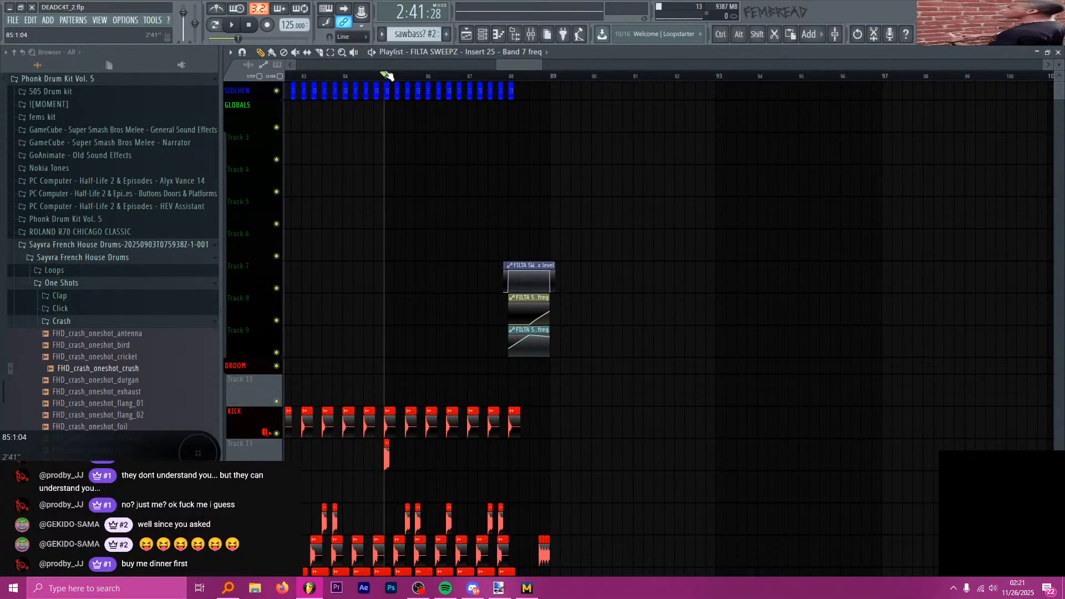
pyautogui.hotkey('alt', 'Tab')
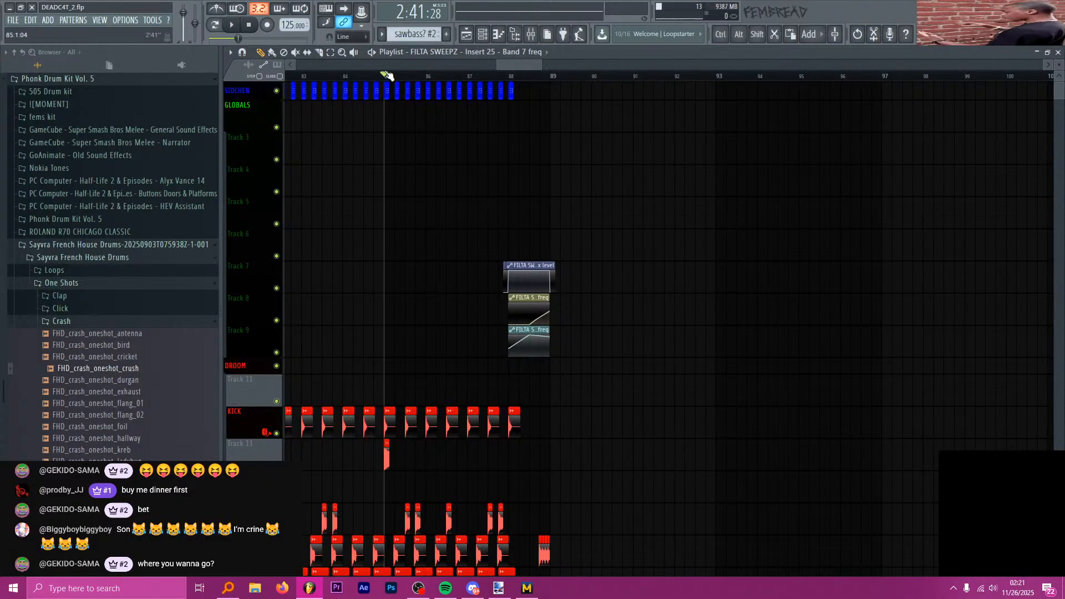
pyautogui.press('space')
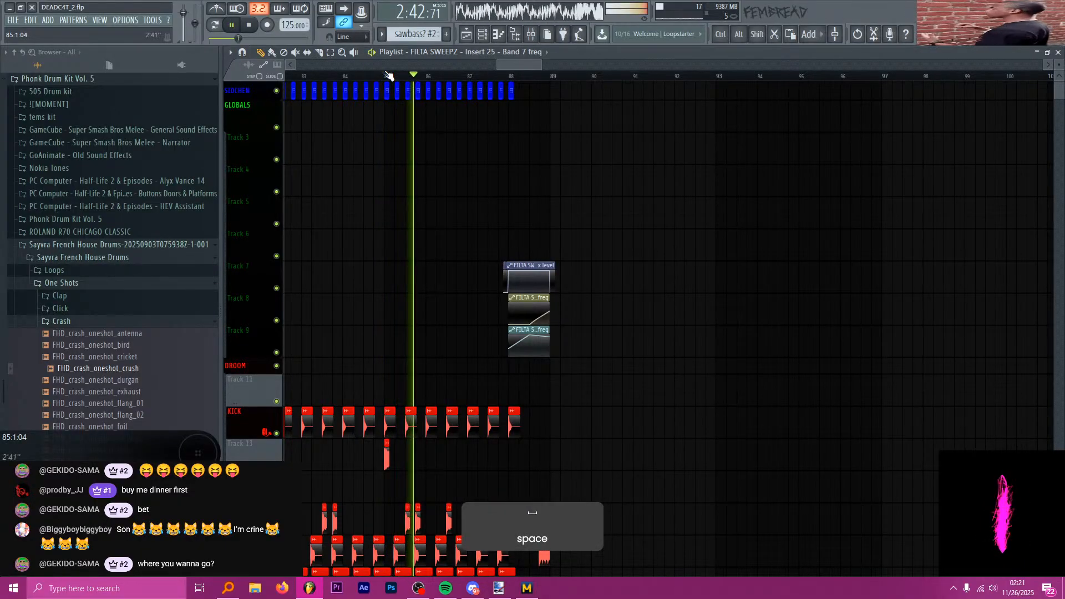
pyautogui.press('space')
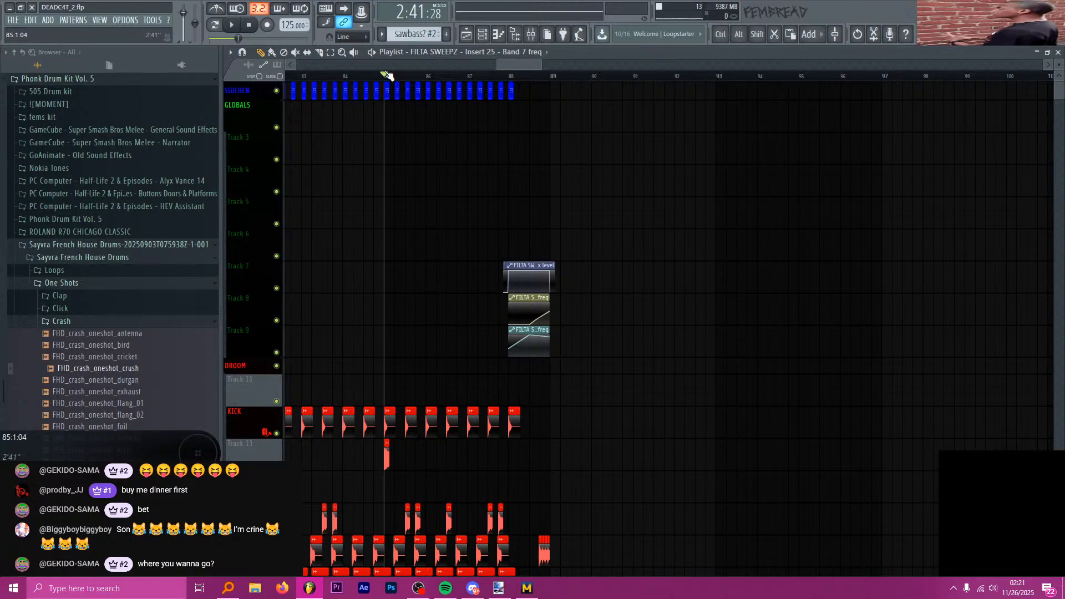
# - Replay the song from bar 85 into bar 88 while examining the filter automation and the drum tracks
pyautogui.keyDown('ctrl'); pyautogui.scroll(-6, 482, 154); pyautogui.keyUp('ctrl')
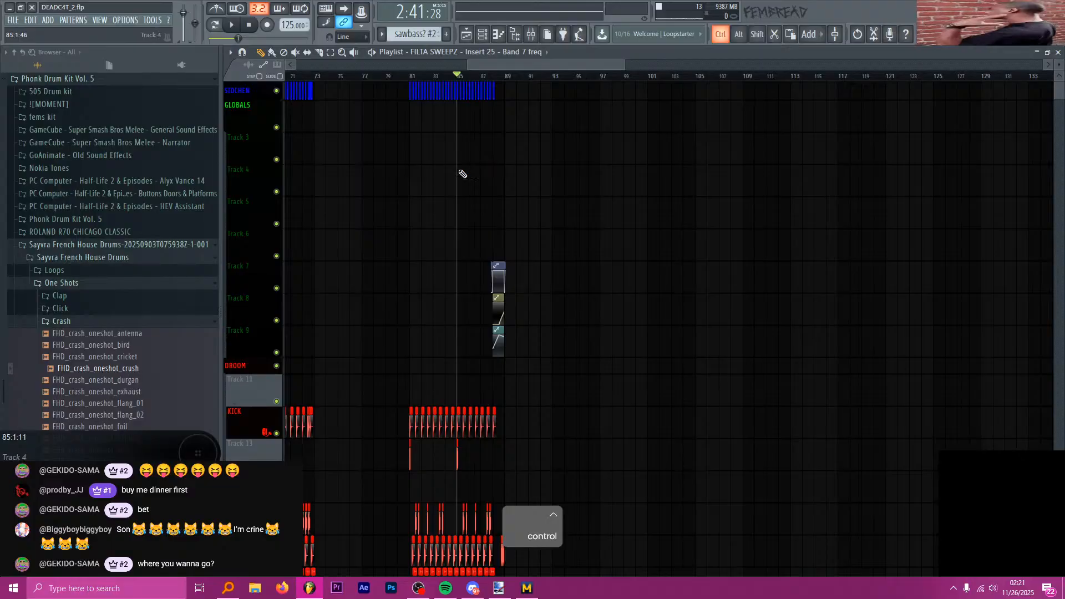
pyautogui.keyDown('ctrl'); pyautogui.scroll(4, 406, 183); pyautogui.keyUp('ctrl')
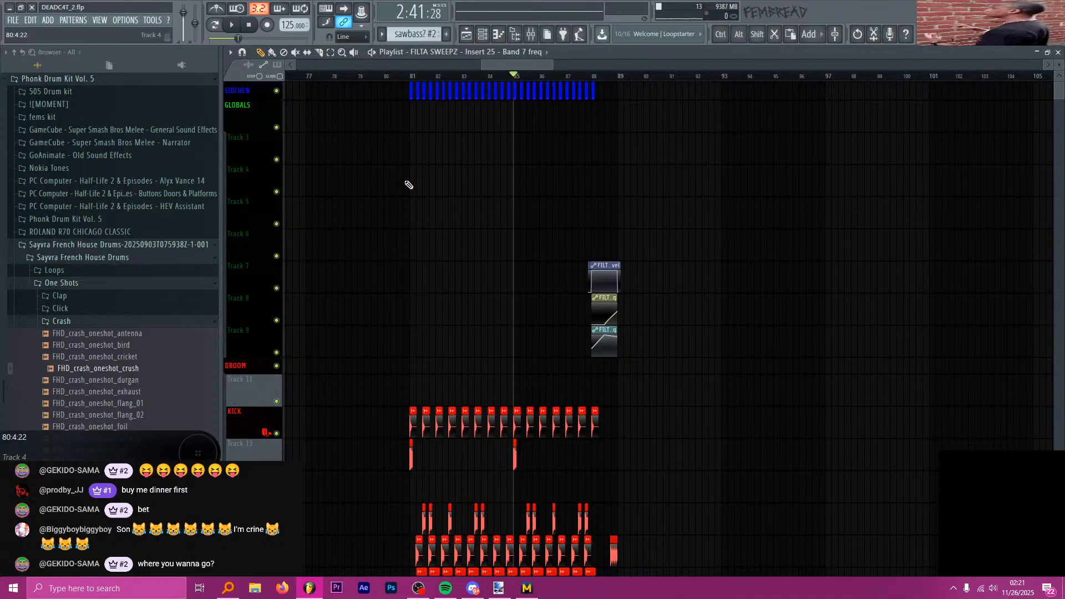
pyautogui.keyDown('ctrl'); pyautogui.scroll(2, 599, 229); pyautogui.keyUp('ctrl')
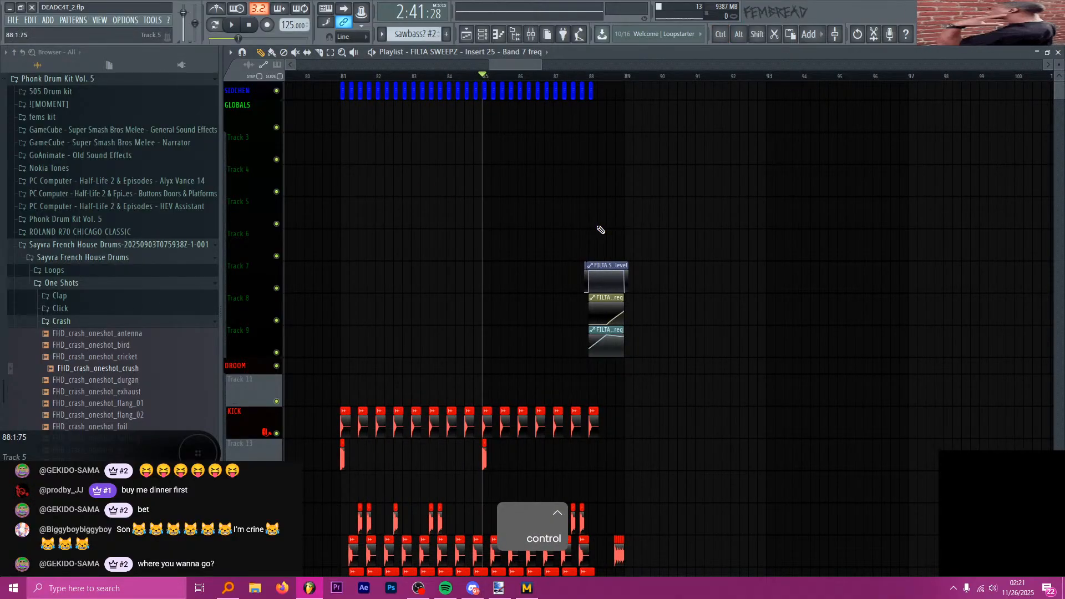
pyautogui.keyDown('ctrl'); pyautogui.scroll(1, 607, 223); pyautogui.keyUp('ctrl')
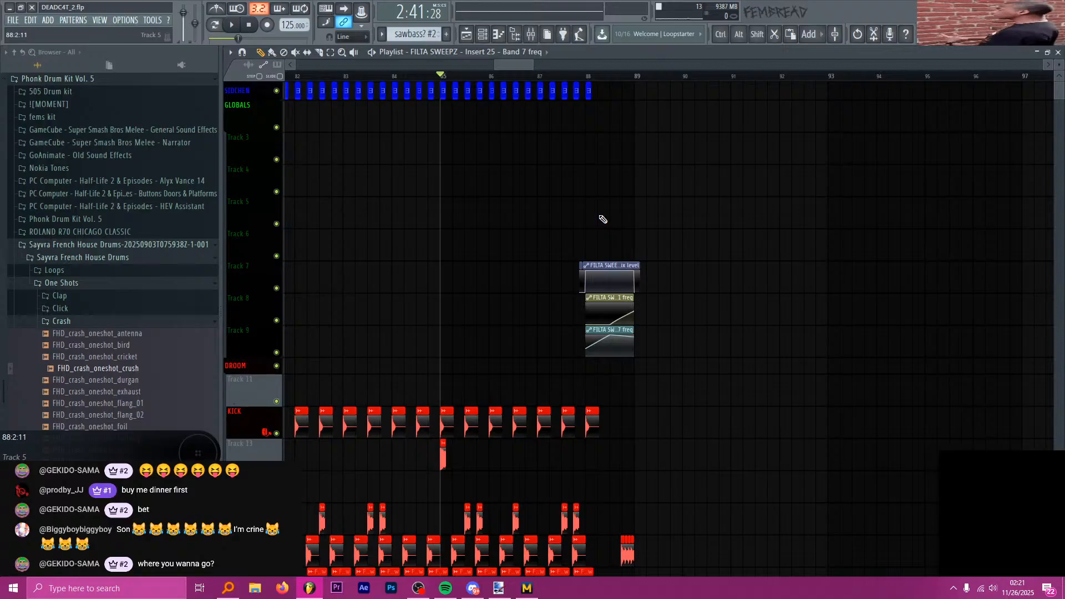
pyautogui.hotkey('alt', 'space')
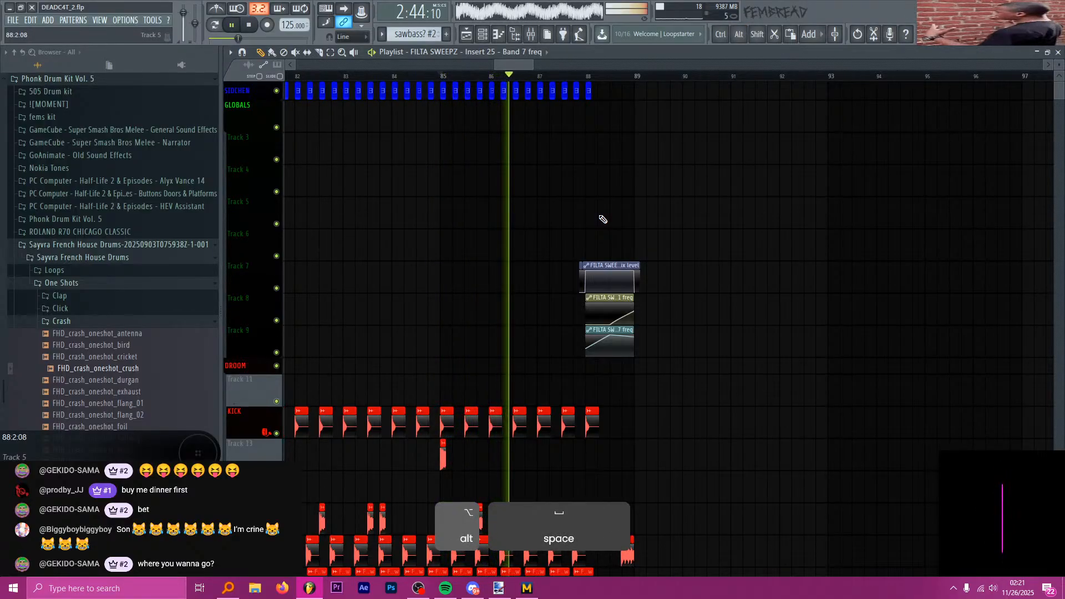
pyautogui.press('p')
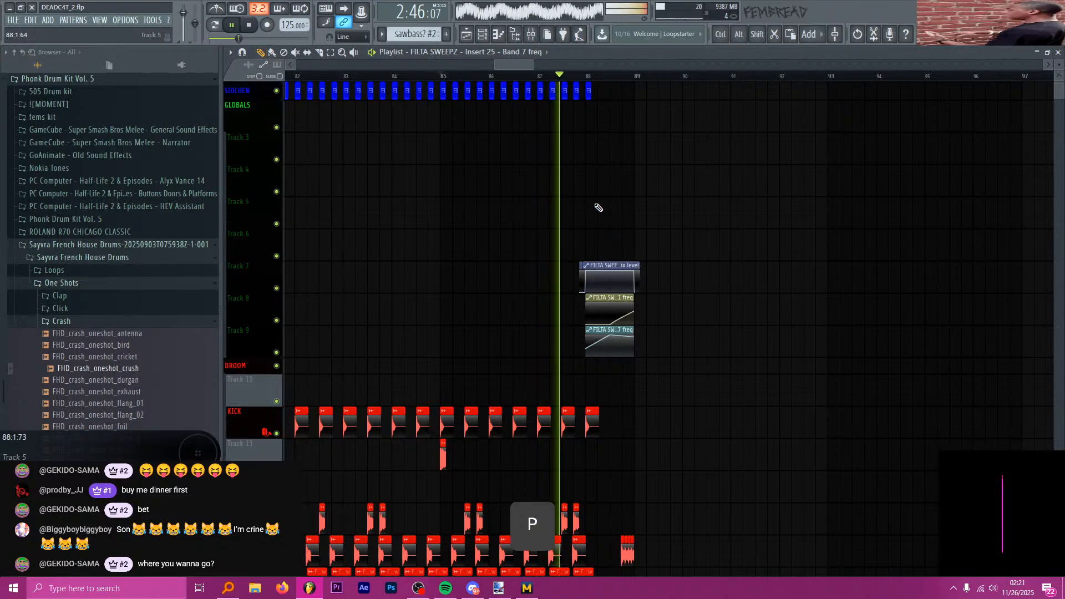
pyautogui.scroll(-5, 596, 211)
pyautogui.scroll(-4, 590, 195)
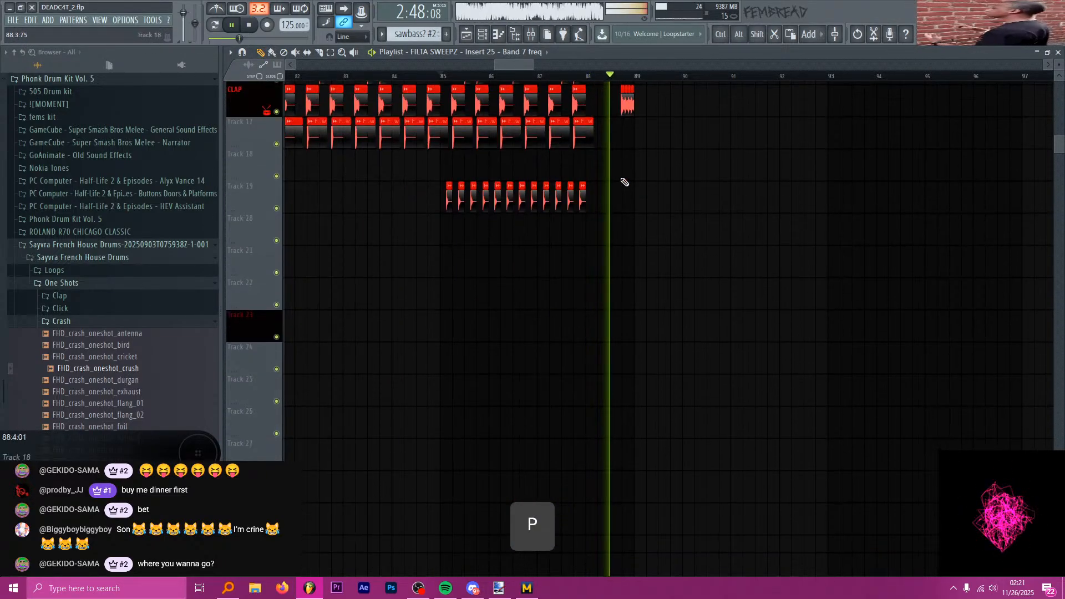
pyautogui.press('space')
# - Set the playhead to bar 81 and compare the drum clips from there on with the section starting at bar 41
pyautogui.scroll(-5, 633, 204)
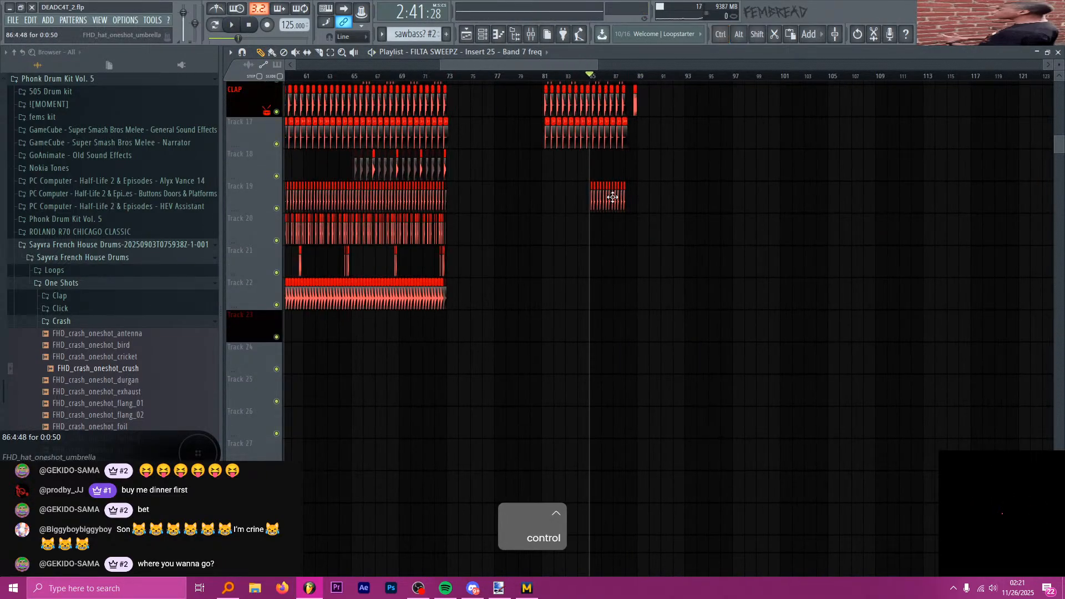
pyautogui.scroll(5, 609, 191)
pyautogui.scroll(4, 555, 167)
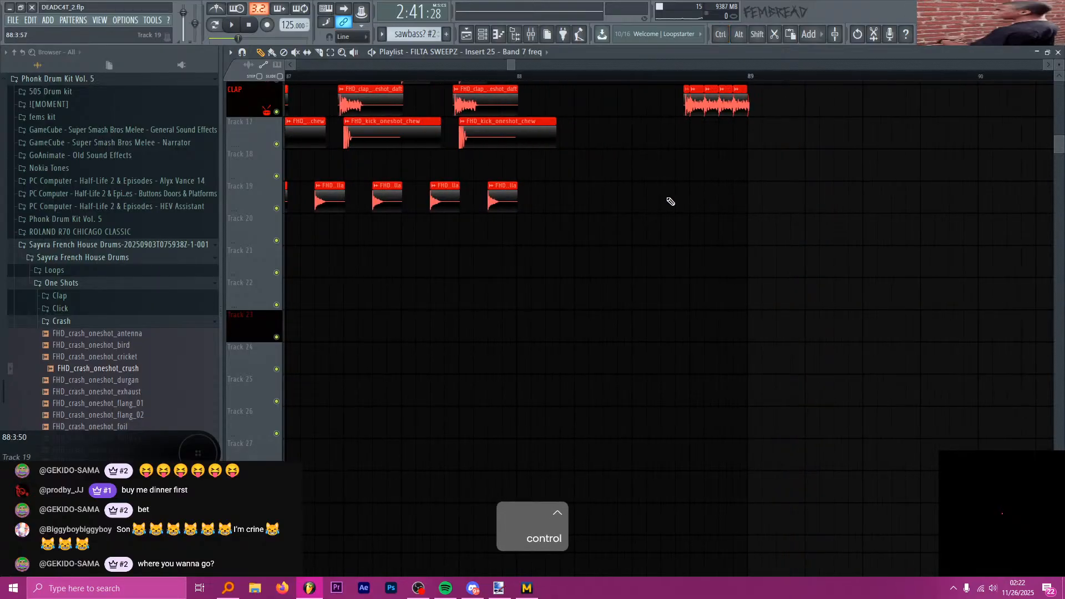
pyautogui.scroll(-3, 670, 200)
pyautogui.scroll(2, 608, 221)
pyautogui.scroll(-3, 636, 214)
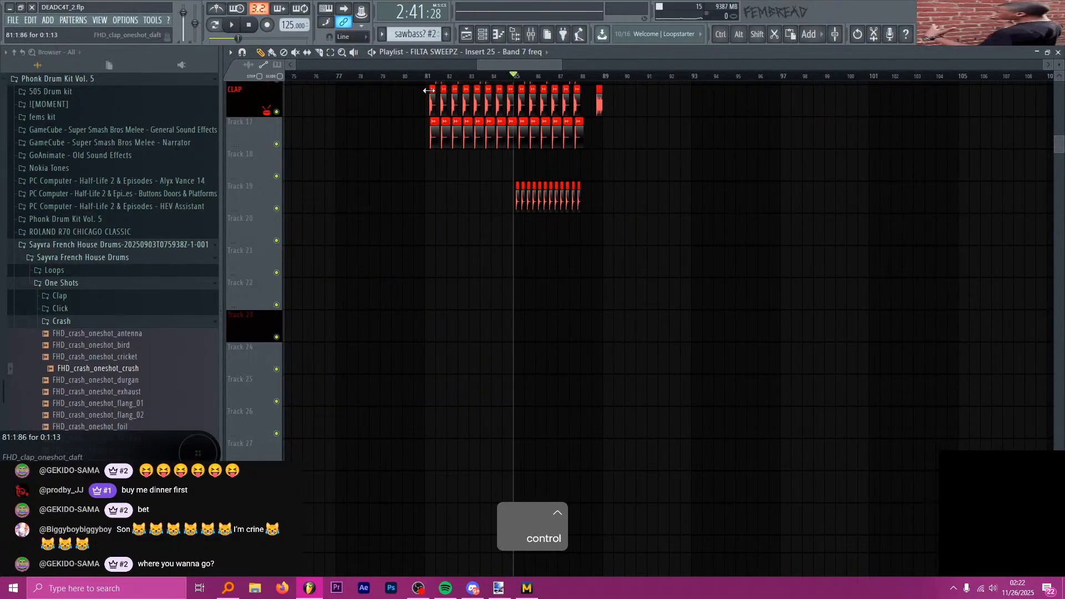
pyautogui.scroll(5, 517, 189)
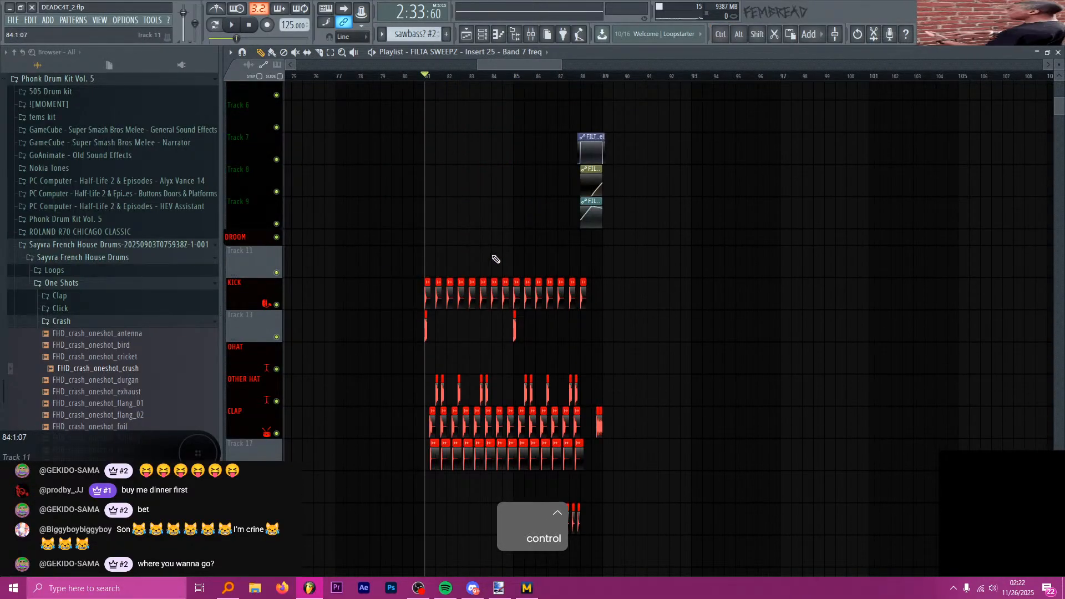
pyautogui.scroll(5, 450, 355)
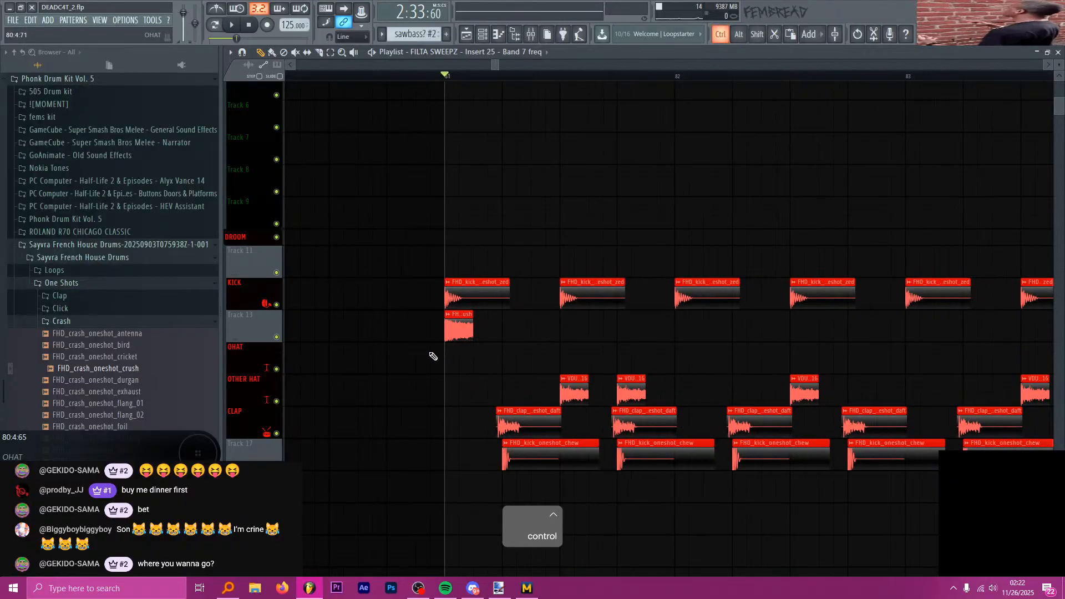
pyautogui.scroll(-10, 433, 356)
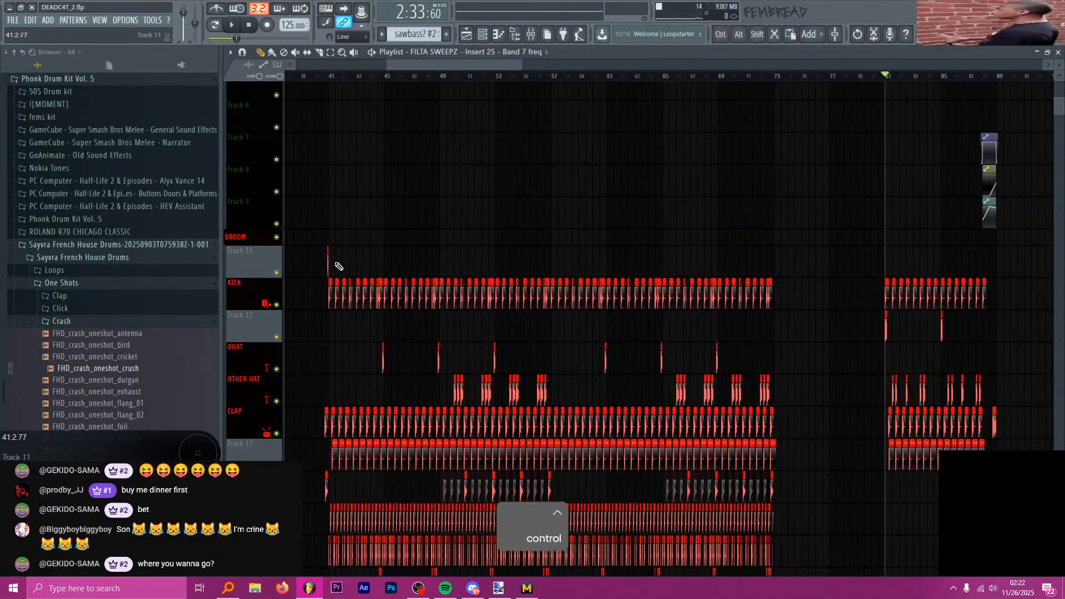
# - Try placing the full-length [reverse] basic sample on Track 11 at the end of bar 88 and play the song briefly
pyautogui.doubleClick(328, 251)
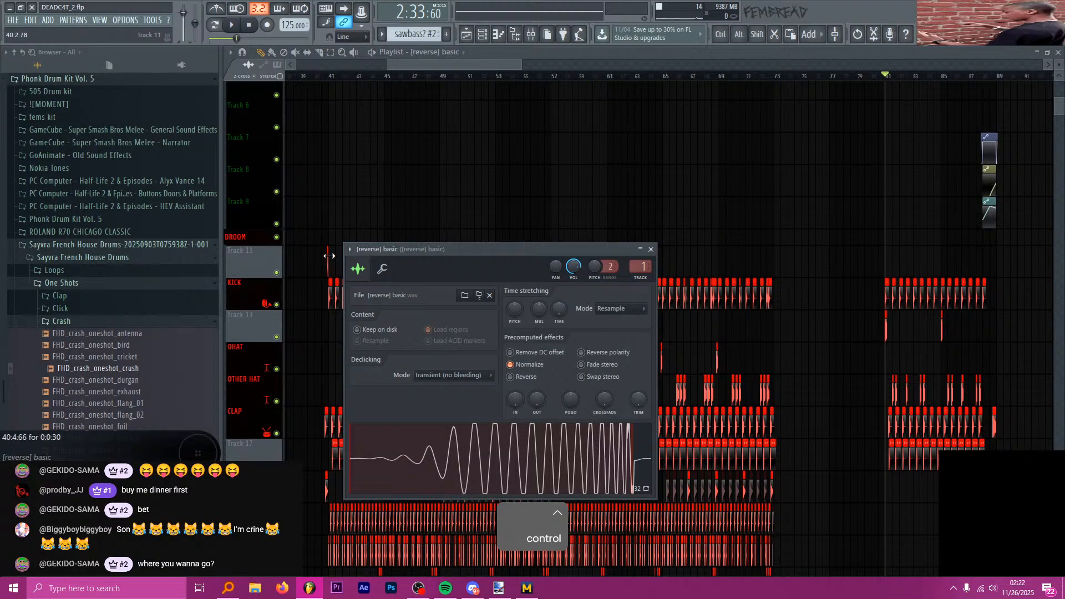
pyautogui.click(653, 248)
pyautogui.scroll(-6, 555, 269)
pyautogui.scroll(10, 423, 278)
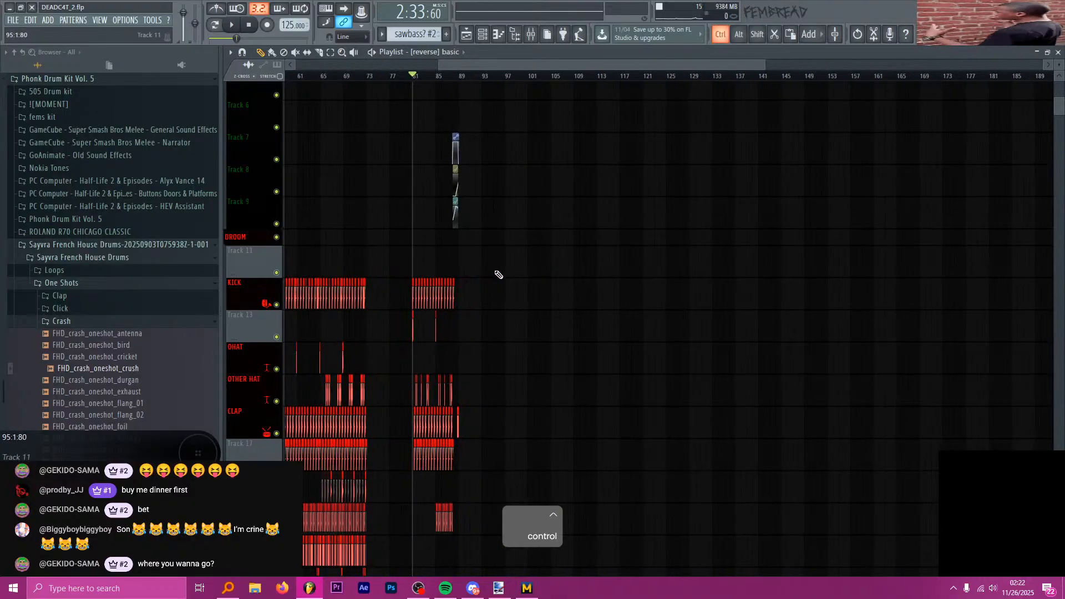
pyautogui.scroll(2, 394, 273)
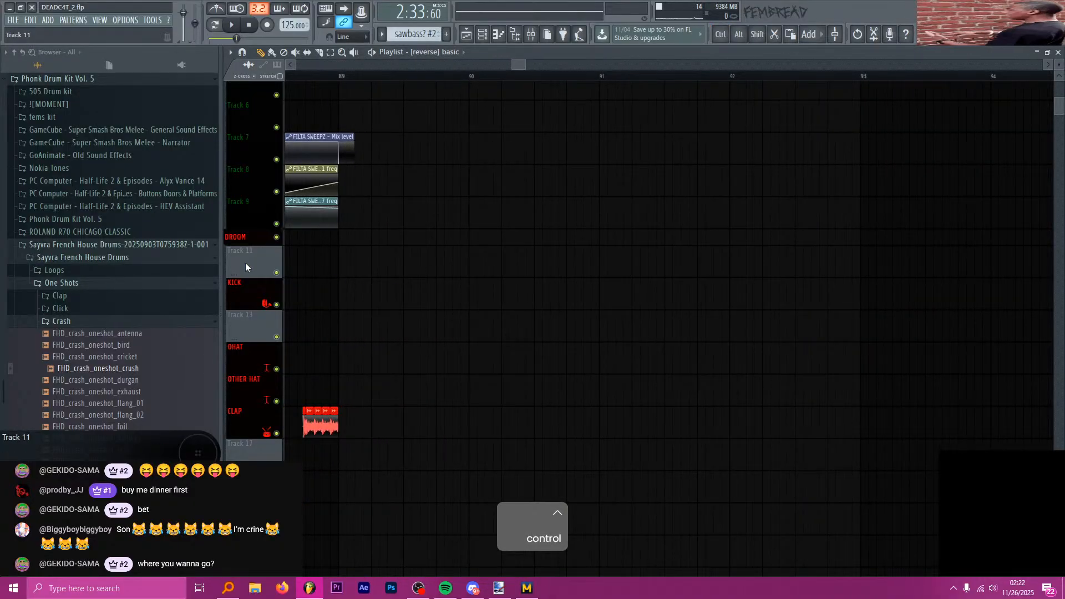
pyautogui.scroll(-5, 470, 200)
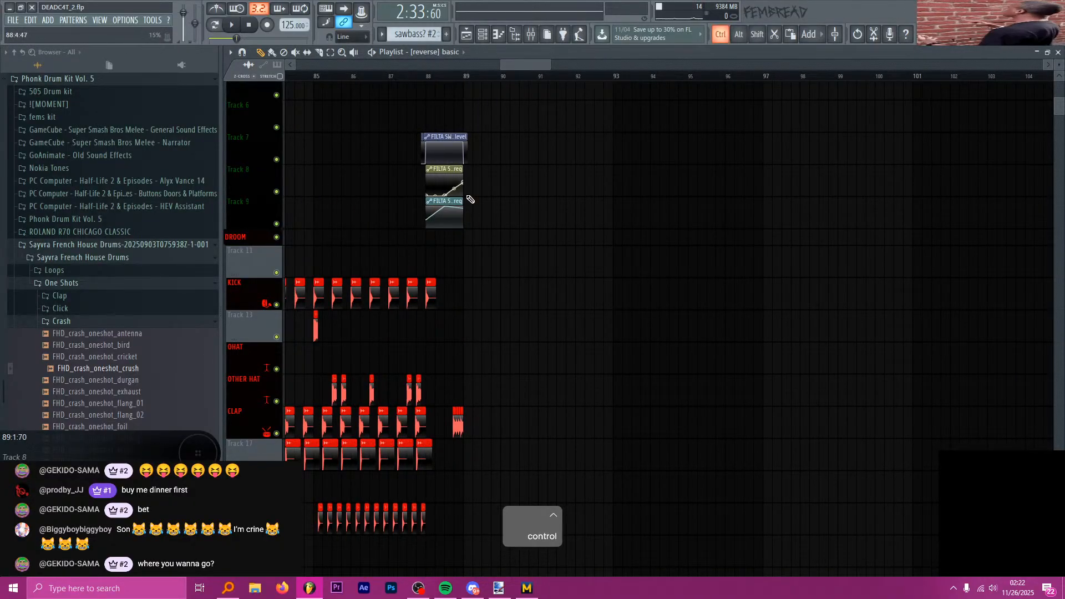
pyautogui.doubleClick(267, 251)
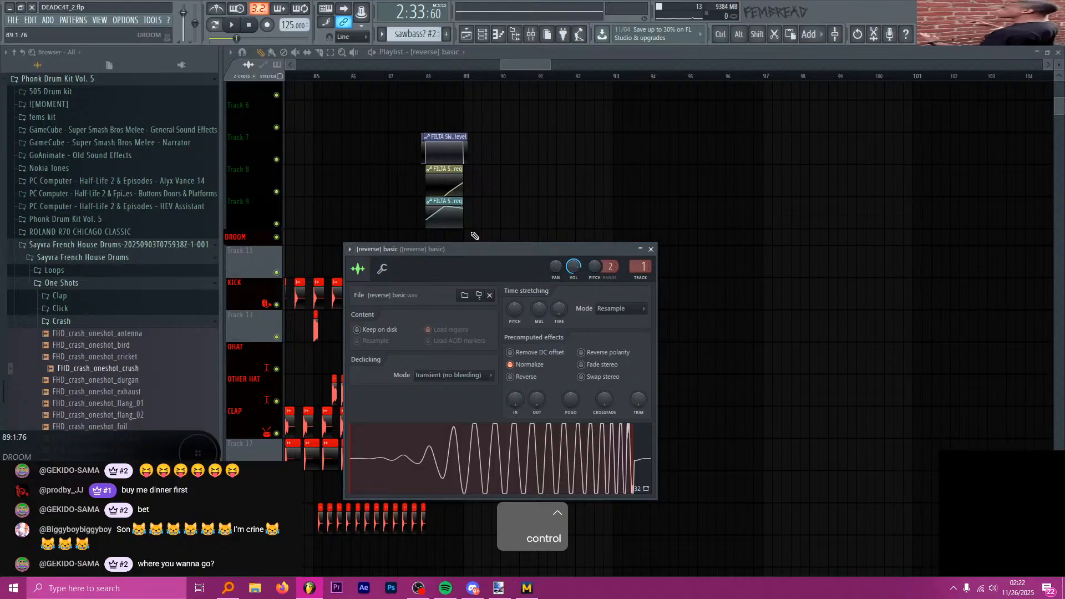
pyautogui.moveTo(532, 249); pyautogui.dragTo(697, 197)
pyautogui.moveTo(702, 441); pyautogui.dragTo(603, 260)
pyautogui.keyDown('ctrl'); pyautogui.scroll(7, 480, 269); pyautogui.keyUp('ctrl')
pyautogui.keyDown('ctrl'); pyautogui.scroll(3, 648, 266); pyautogui.keyUp('ctrl')
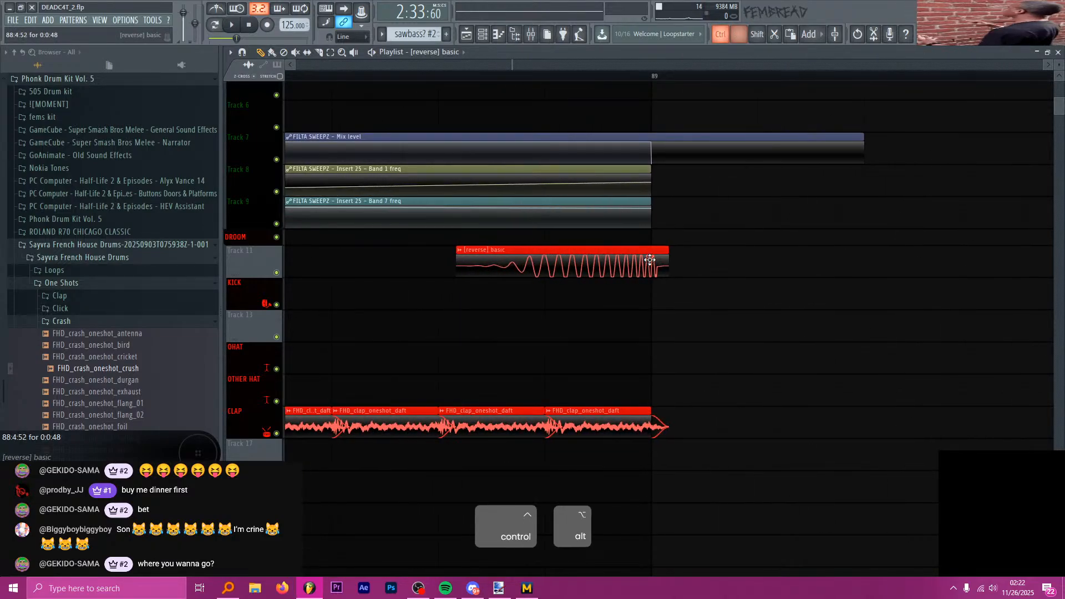
pyautogui.press('space')
pyautogui.keyDown('ctrl'); pyautogui.scroll(-7, 648, 266); pyautogui.keyUp('ctrl')
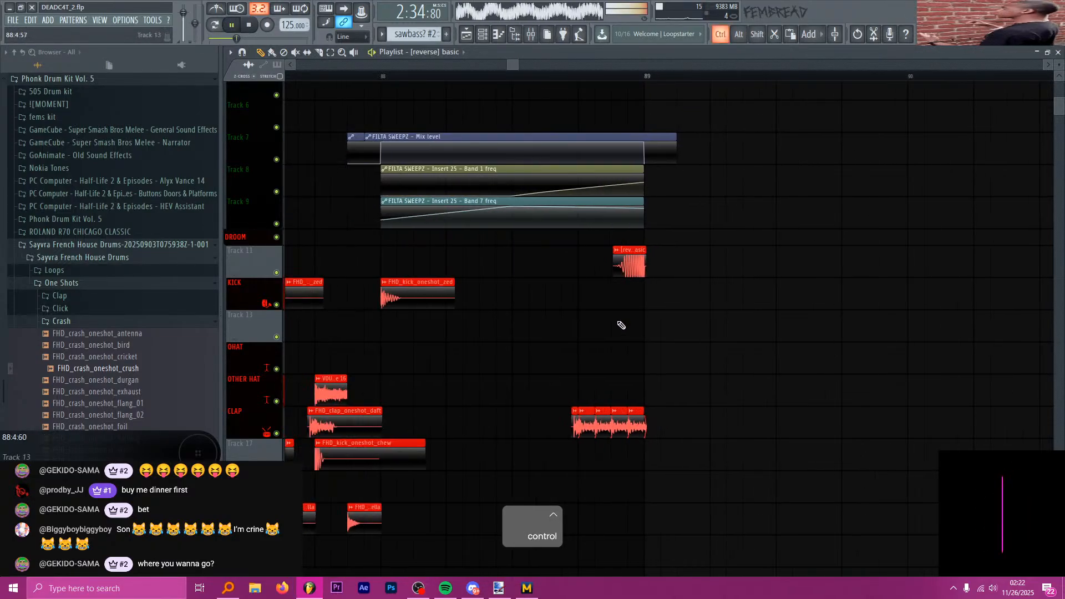
pyautogui.press('space')
# - Copy the short [reverse] basic clip from just before bar 41 to the end of bar 88 on Track 11
pyautogui.keyDown('ctrl'); pyautogui.scroll(-8, 480, 261); pyautogui.keyUp('ctrl')
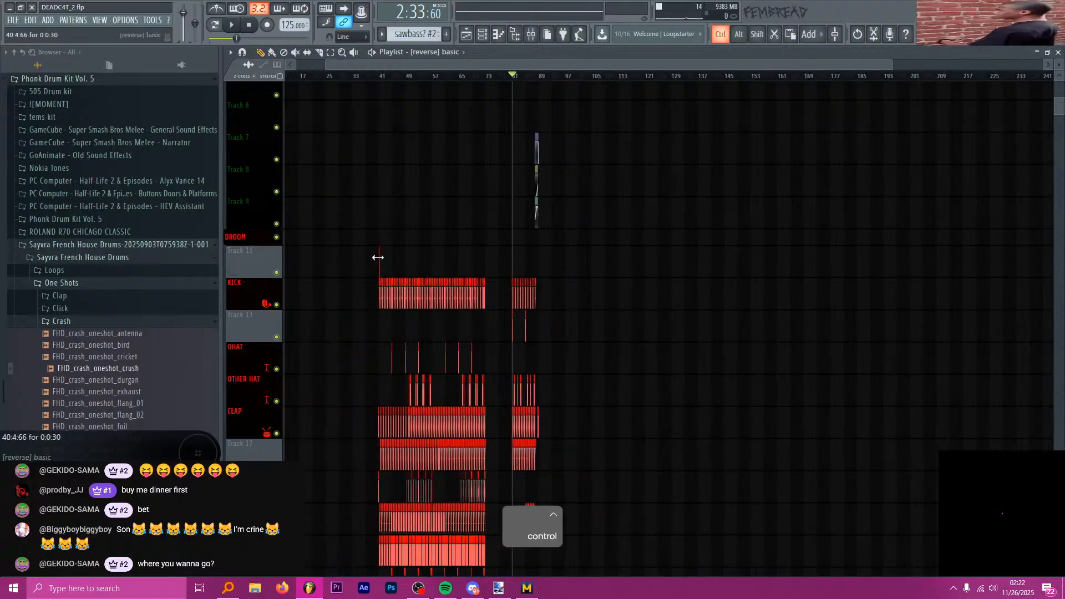
pyautogui.hotkey('ctrl', 'c')
pyautogui.keyDown('ctrl'); pyautogui.scroll(8, 396, 279); pyautogui.keyUp('ctrl')
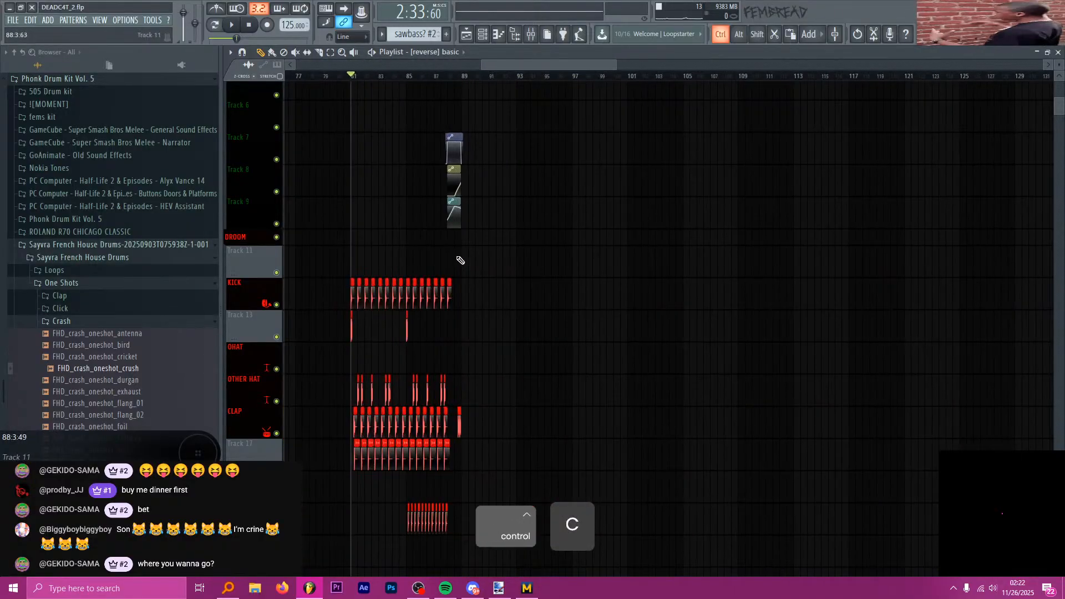
pyautogui.hotkey('ctrl', 'v')
pyautogui.keyDown('ctrl'); pyautogui.scroll(-4, 532, 292); pyautogui.keyUp('ctrl')
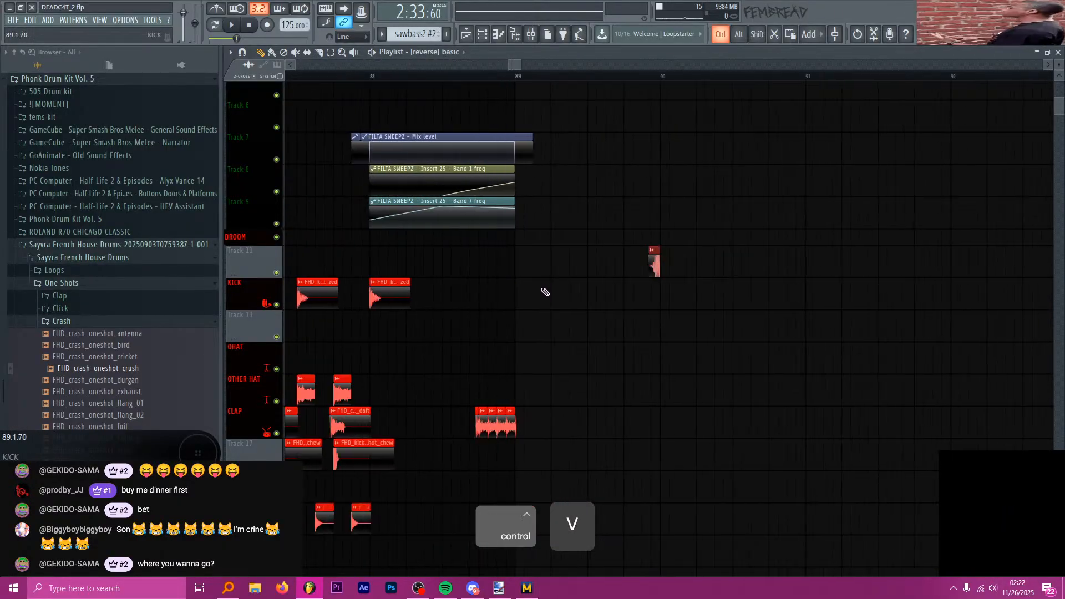
pyautogui.keyDown('ctrl'); pyautogui.scroll(3, 666, 272); pyautogui.keyUp('ctrl')
pyautogui.hotkey('ctrl', 'z')
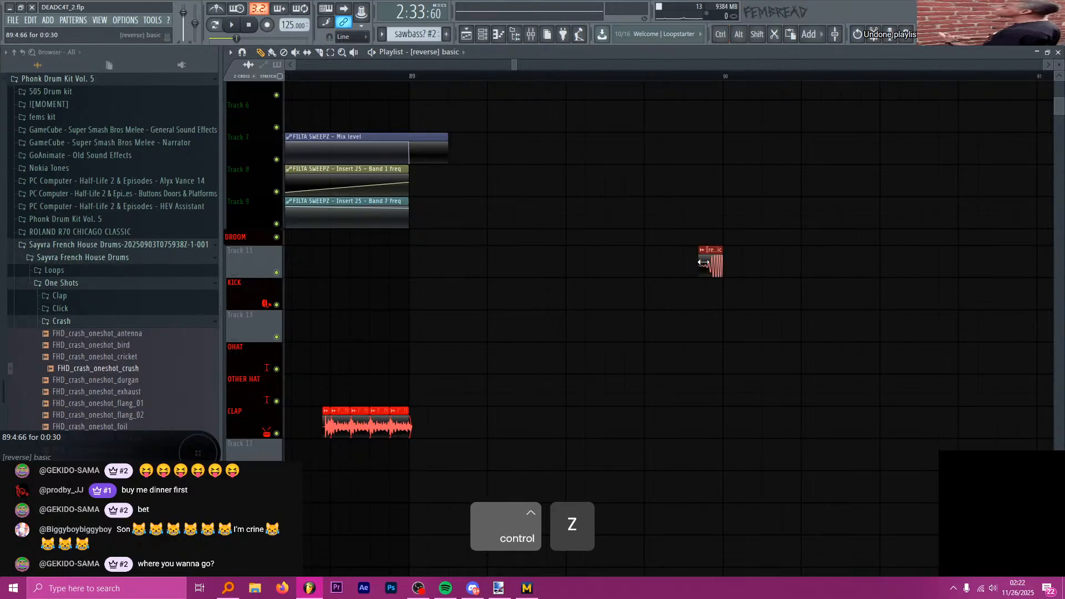
# - Play the song from bar 88 to hear the reversed sample leading into bar 89
pyautogui.press('space')
pyautogui.keyDown('ctrl'); pyautogui.scroll(-2, 417, 192); pyautogui.keyUp('ctrl')
pyautogui.keyDown('ctrl'); pyautogui.scroll(-3, 417, 193); pyautogui.keyUp('ctrl')
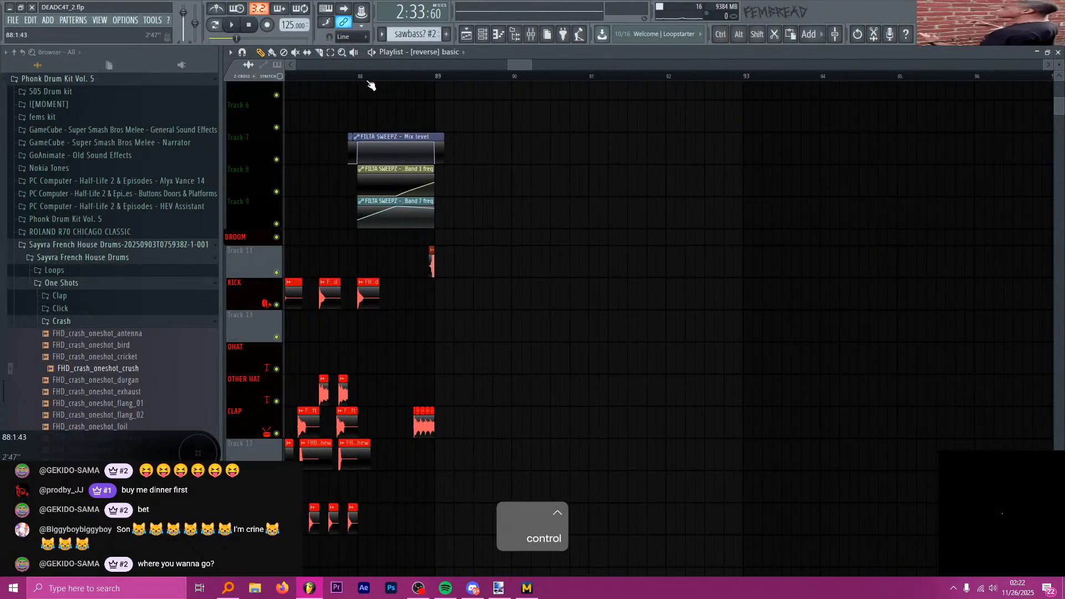
pyautogui.keyDown('ctrl'); pyautogui.scroll(4, 380, 176); pyautogui.keyUp('ctrl')
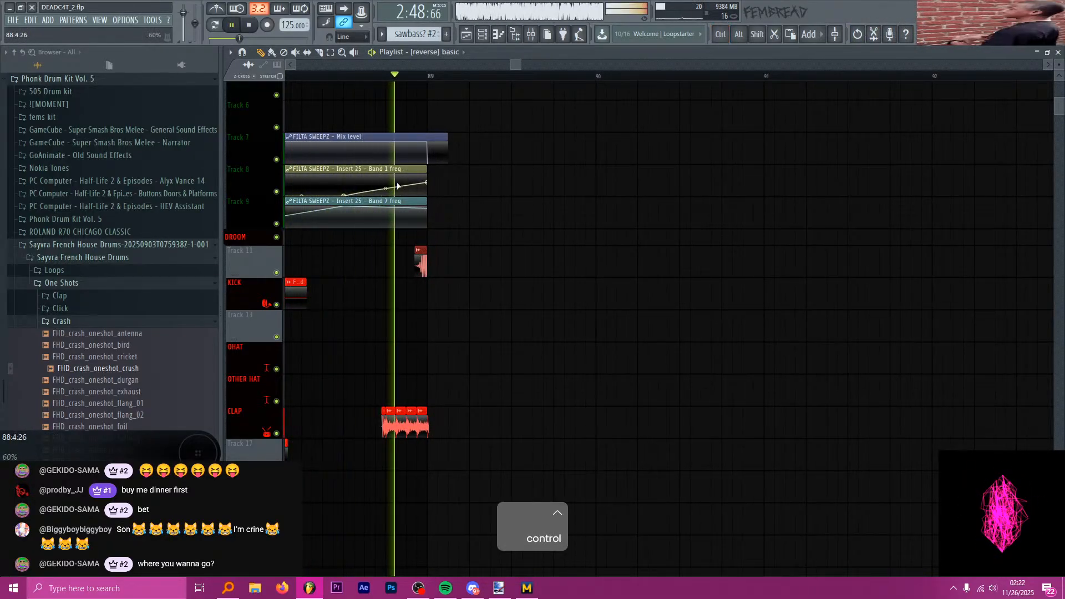
pyautogui.press('space')
# - Copy the kick clip and the Track 13 clip from bar 81 to the start of bar 89
pyautogui.keyDown('ctrl'); pyautogui.scroll(-4, 511, 266); pyautogui.keyUp('ctrl')
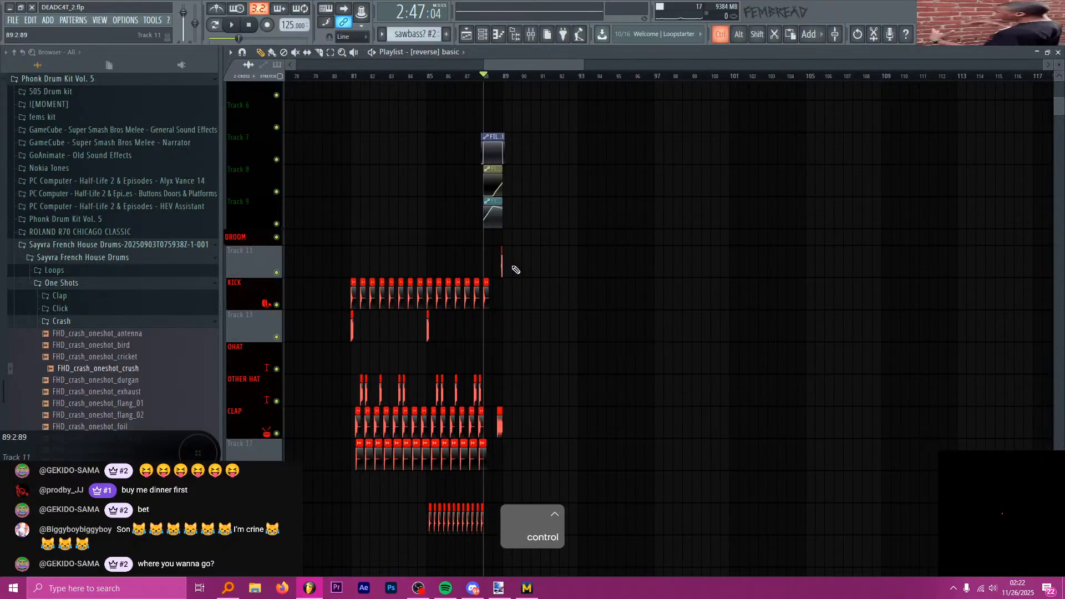
pyautogui.keyDown('ctrl'); pyautogui.scroll(5, 359, 266); pyautogui.keyUp('ctrl')
pyautogui.keyDown('ctrl'); pyautogui.scroll(-4, 393, 304); pyautogui.keyUp('ctrl')
pyautogui.moveTo(448, 326)
pyautogui.keyDown('ctrl'); pyautogui.mouseDown()
pyautogui.moveTo(395, 303)
pyautogui.moveTo(633, 289)
pyautogui.mouseUp(); pyautogui.keyUp('ctrl')
pyautogui.hotkey('ctrl', 'z')
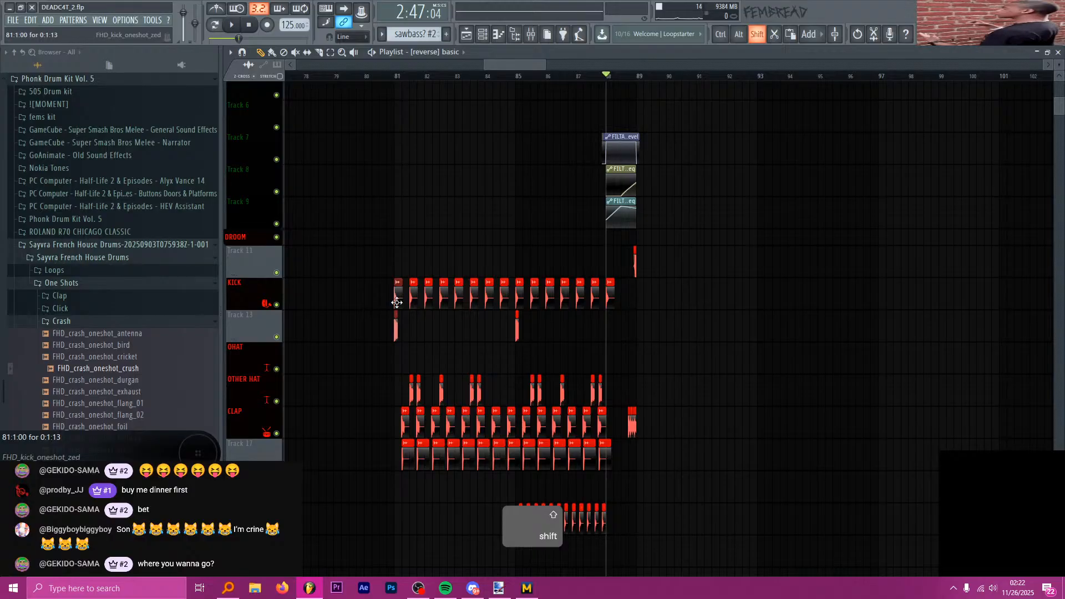
pyautogui.keyDown('shift'); pyautogui.moveTo(397, 303); pyautogui.dragTo(642, 306); pyautogui.keyUp('shift')
# - Place a SIDCHEN pattern clip at bar 89 on the sidechain track
pyautogui.scroll(4, 635, 252)
pyautogui.keyDown('ctrl'); pyautogui.scroll(4, 623, 147); pyautogui.keyUp('ctrl')
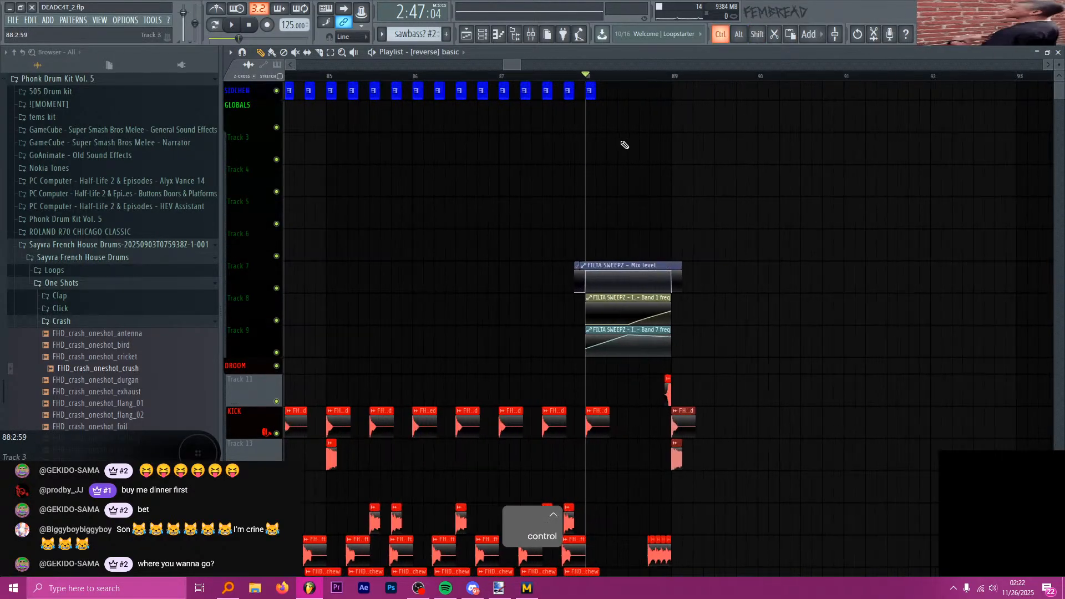
pyautogui.click(575, 91)
pyautogui.click(676, 93)
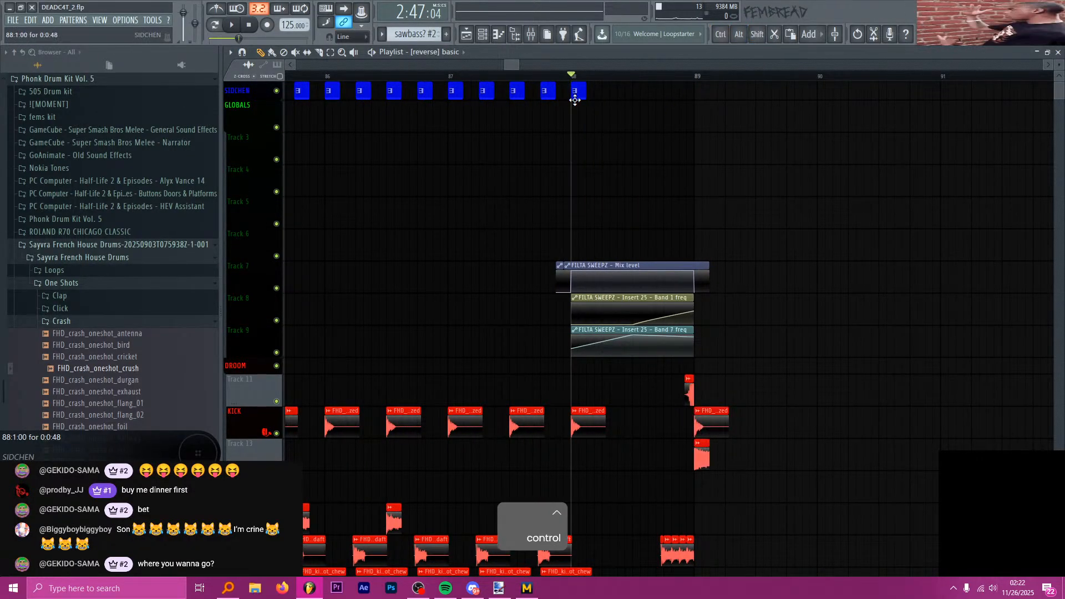
# - Set the playhead just before bar 89 and play the new downbeat briefly
pyautogui.click(688, 77)
pyautogui.press('space')
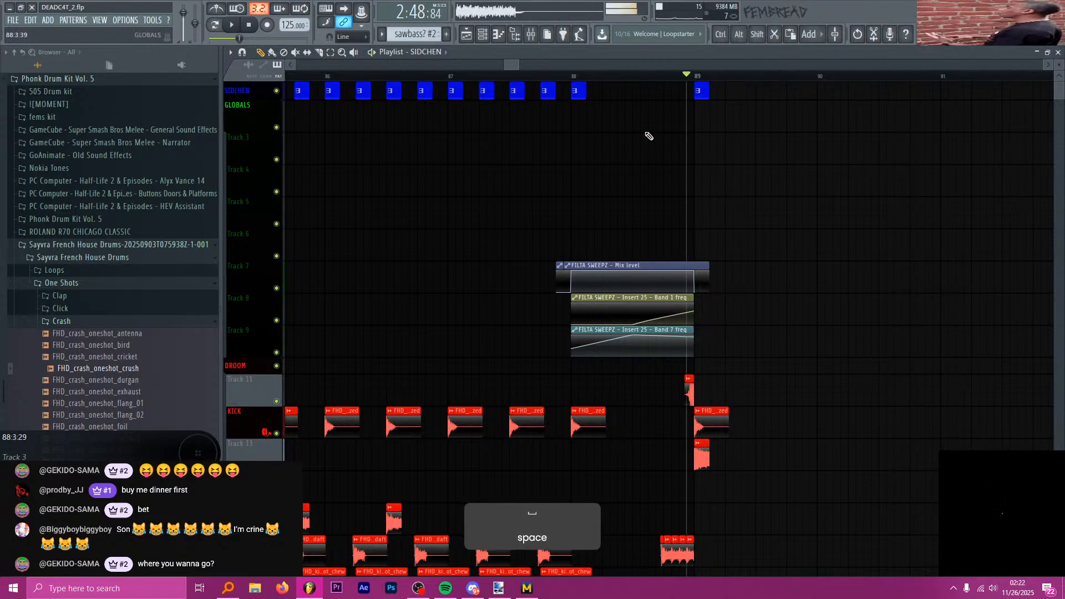
pyautogui.scroll(-8, 628, 266)
pyautogui.press('space')
pyautogui.scroll(-5, 549, 263)
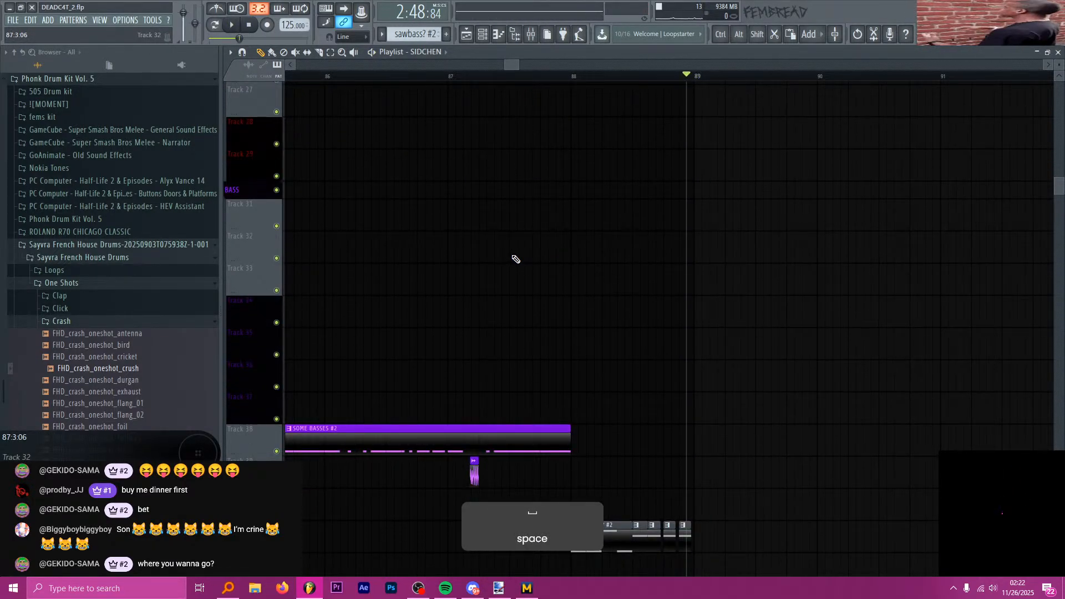
pyautogui.hotkey('alt', 'Tab')
pyautogui.hotkey('alt', 'Tab')
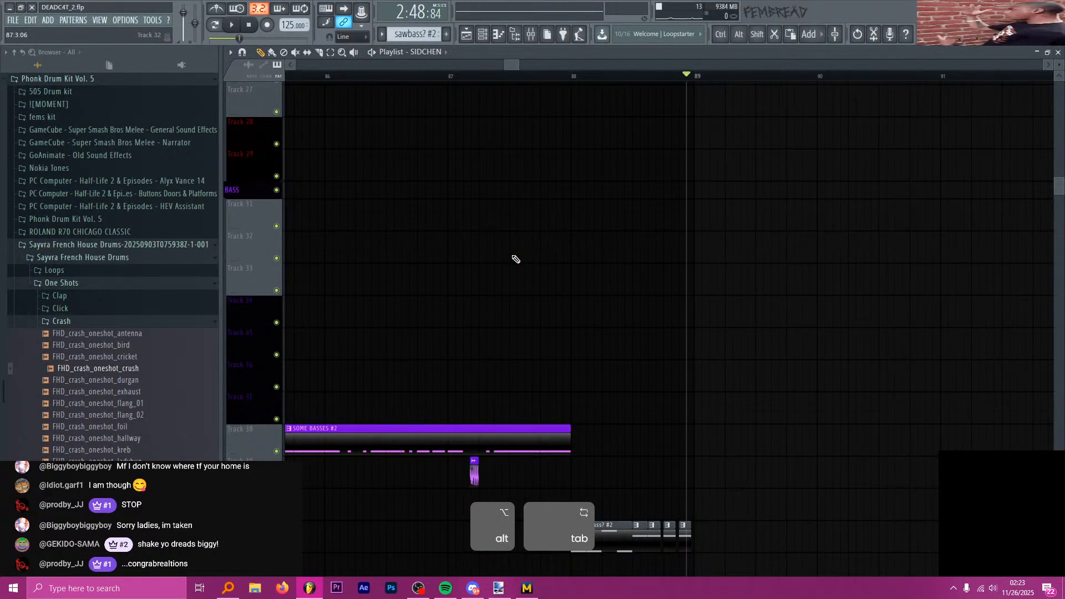
# - Play the song from bar 85 while examining the bass clips leading up to bar 89
pyautogui.scroll(2, 542, 180)
pyautogui.scroll(-3, 577, 74)
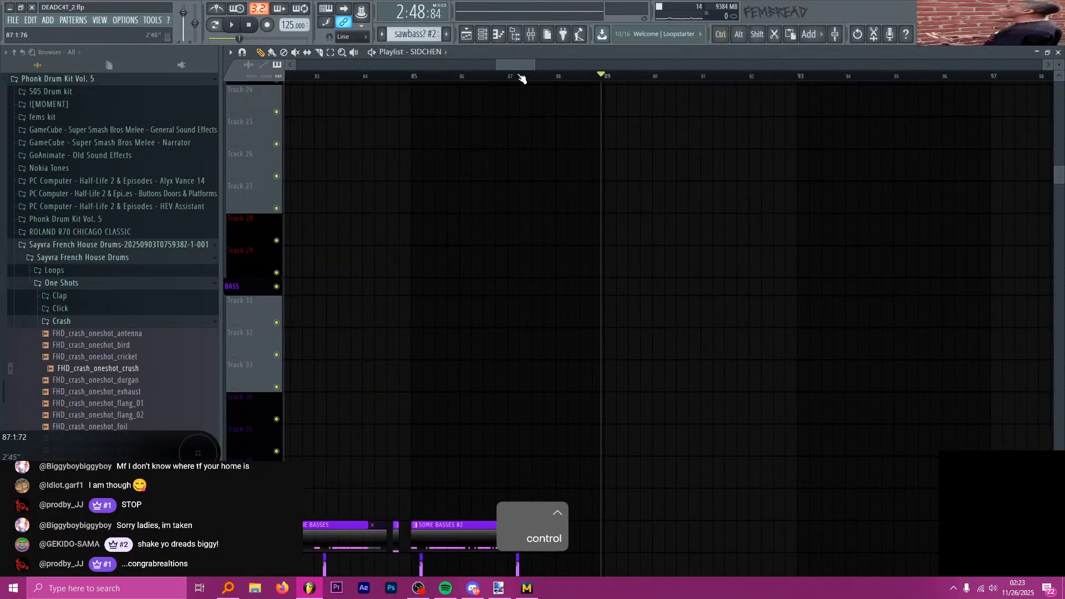
pyautogui.click(416, 77)
pyautogui.press('space')
pyautogui.scroll(-6, 608, 241)
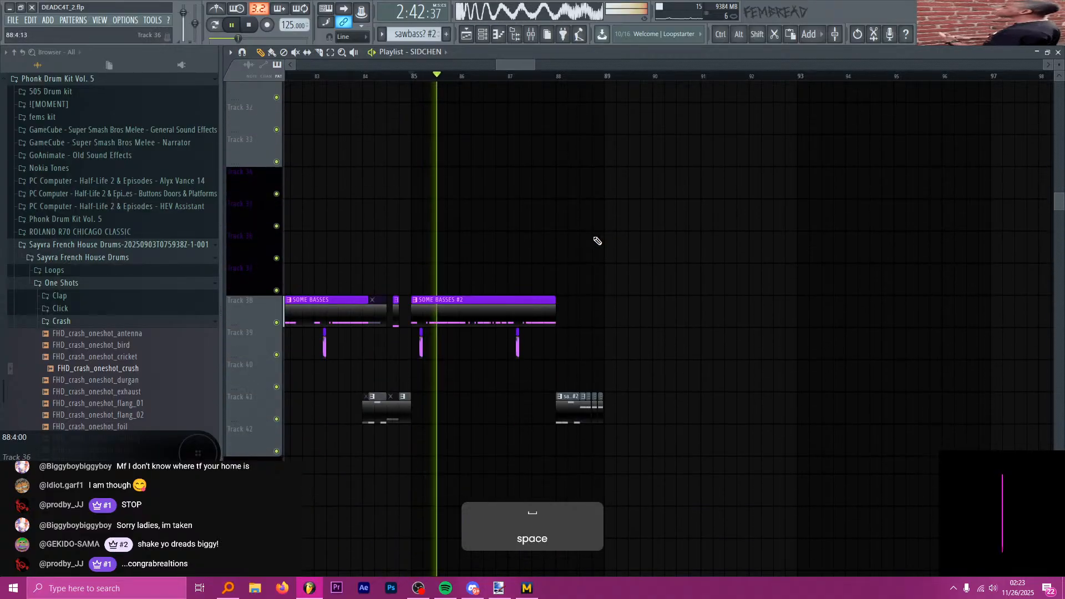
pyautogui.scroll(-2, 499, 197)
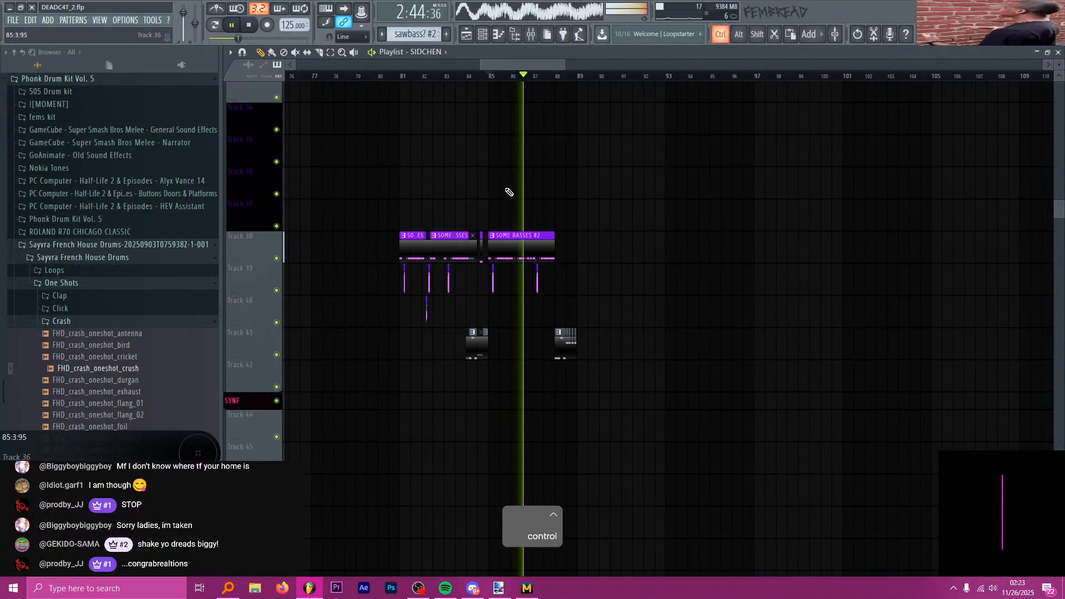
pyautogui.press('space')
# - Play the song from bar 81 into bar 89 while examining the clips on all tracks, from the sidechain to the effects
pyautogui.click(323, 76)
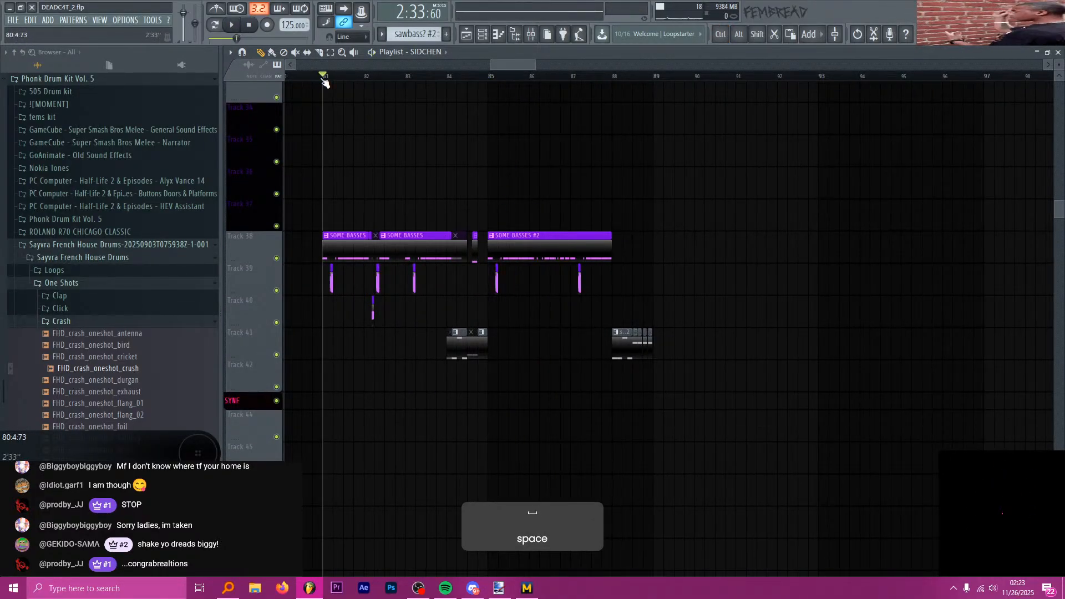
pyautogui.press('space')
pyautogui.scroll(20, 333, 138)
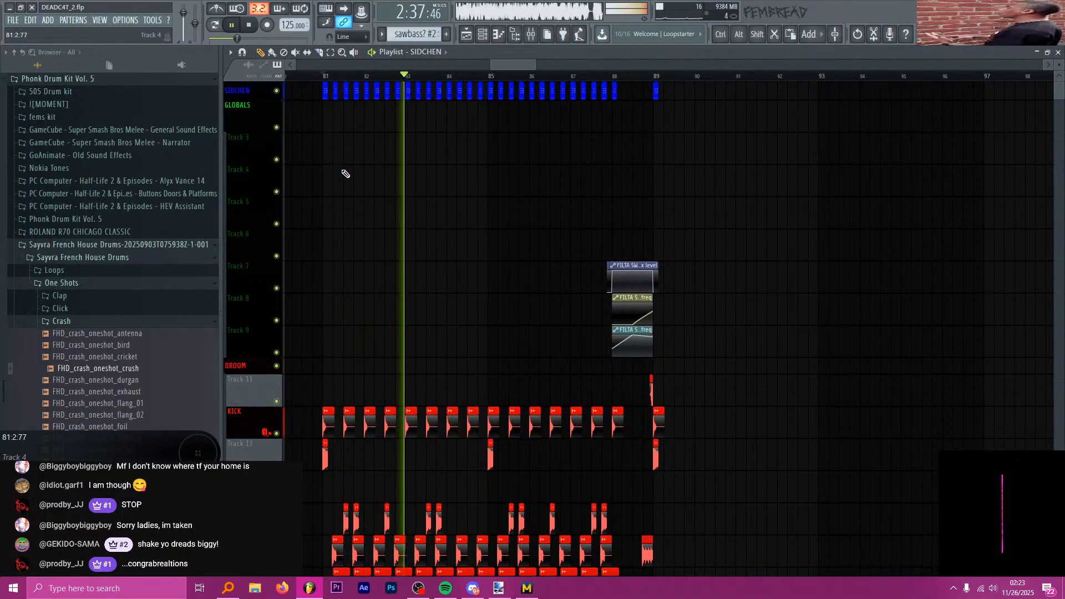
pyautogui.scroll(-8, 421, 208)
pyautogui.scroll(-20, 423, 207)
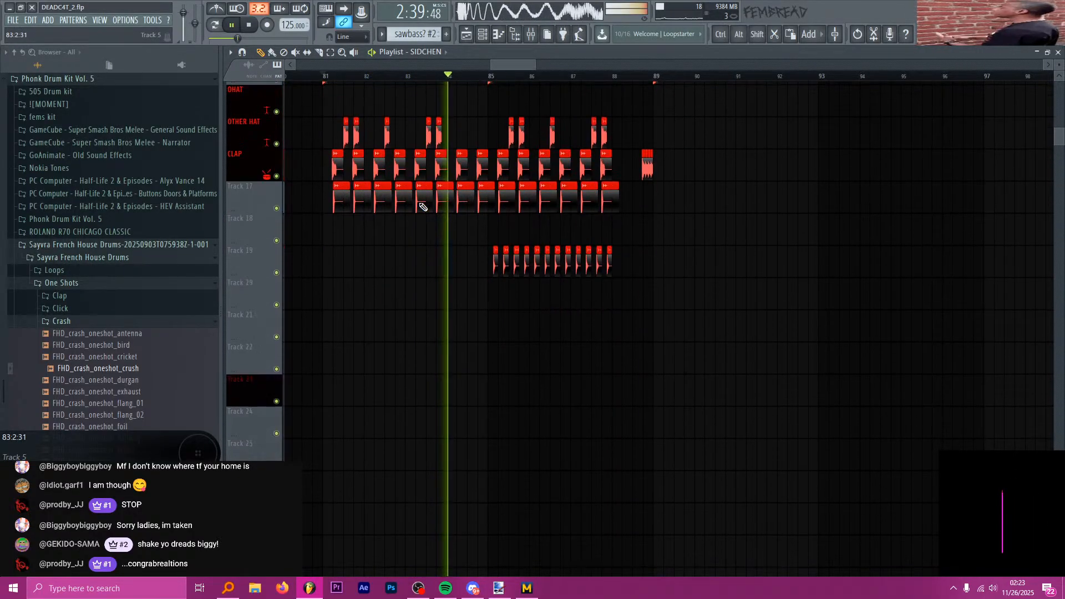
pyautogui.scroll(-18, 423, 207)
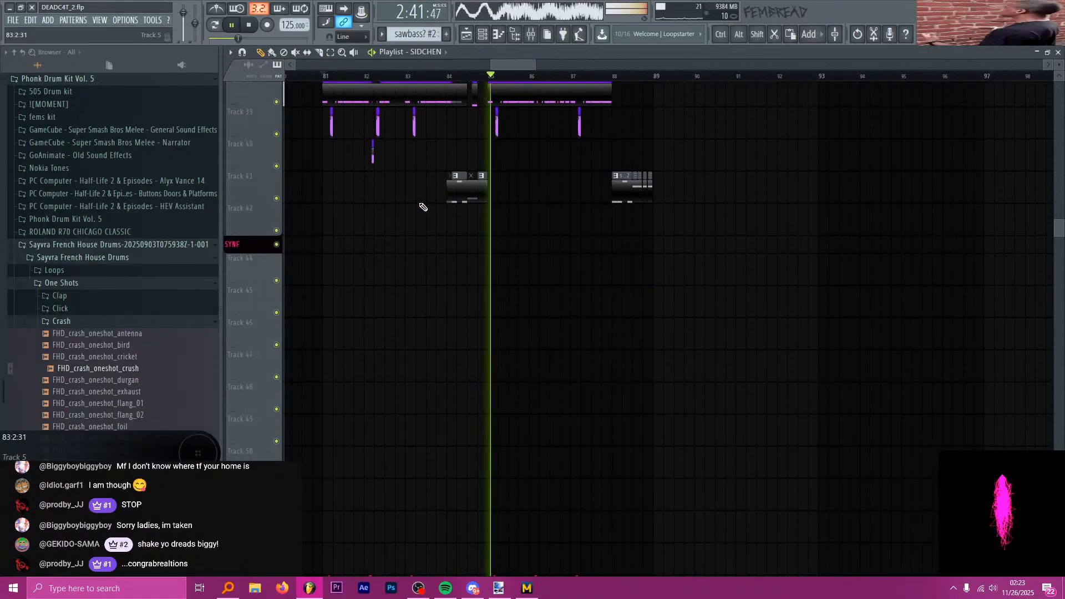
pyautogui.scroll(-20, 506, 261)
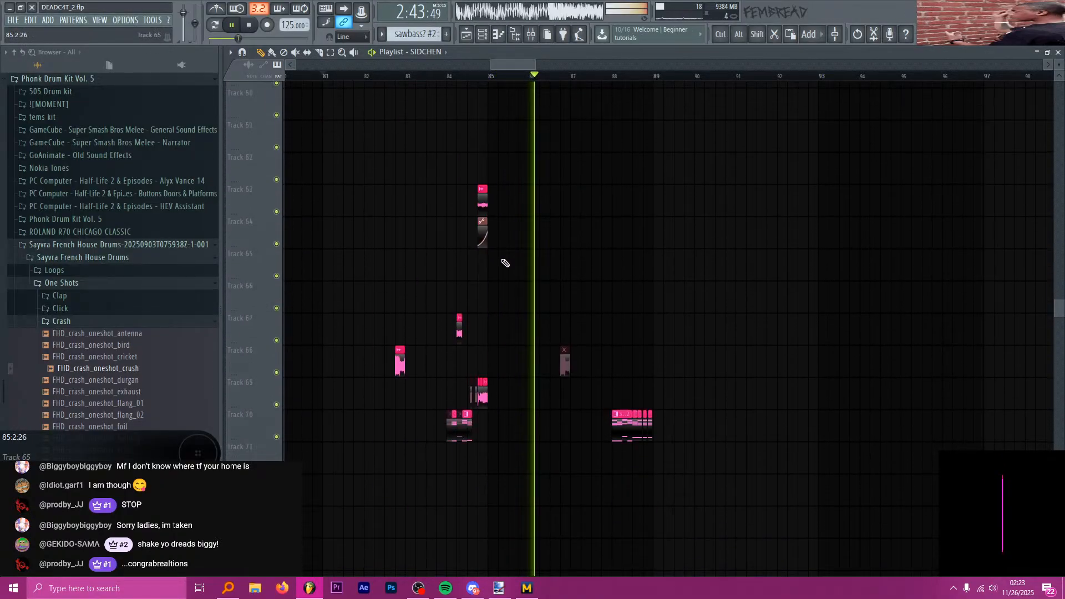
pyautogui.scroll(-20, 506, 264)
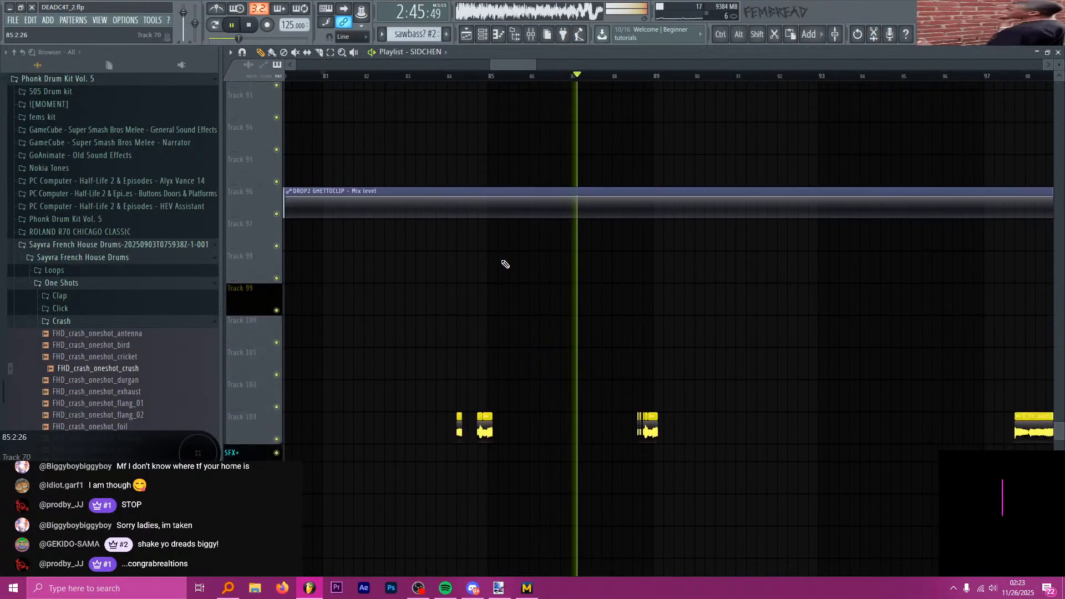
pyautogui.scroll(-20, 505, 264)
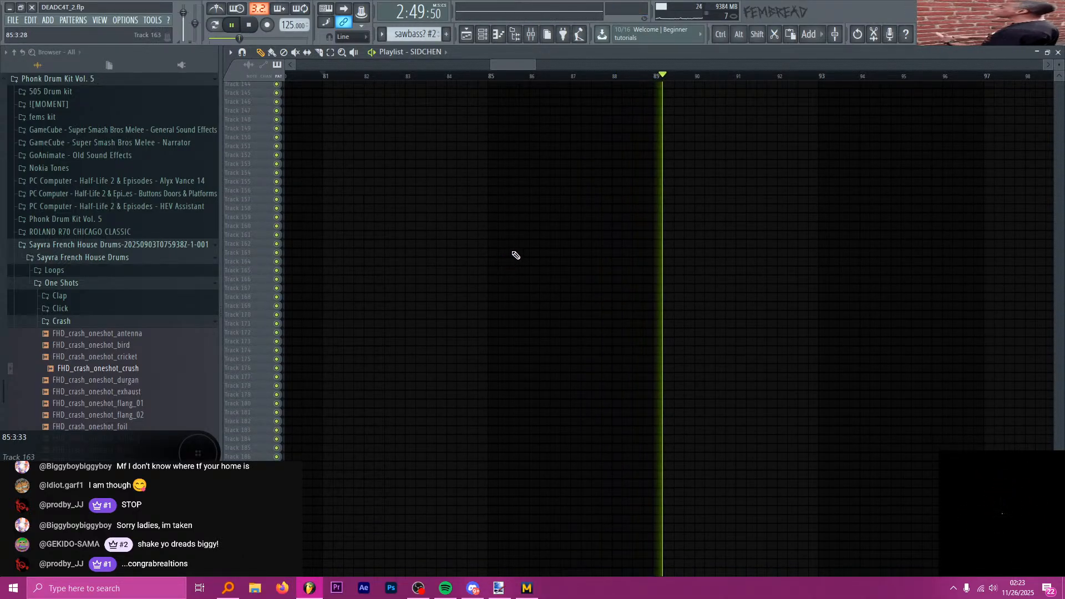
pyautogui.press('space')
# - Set the playhead to bar 57 in the earlier drum section and solo the DROOM track group
pyautogui.scroll(15, 516, 233)
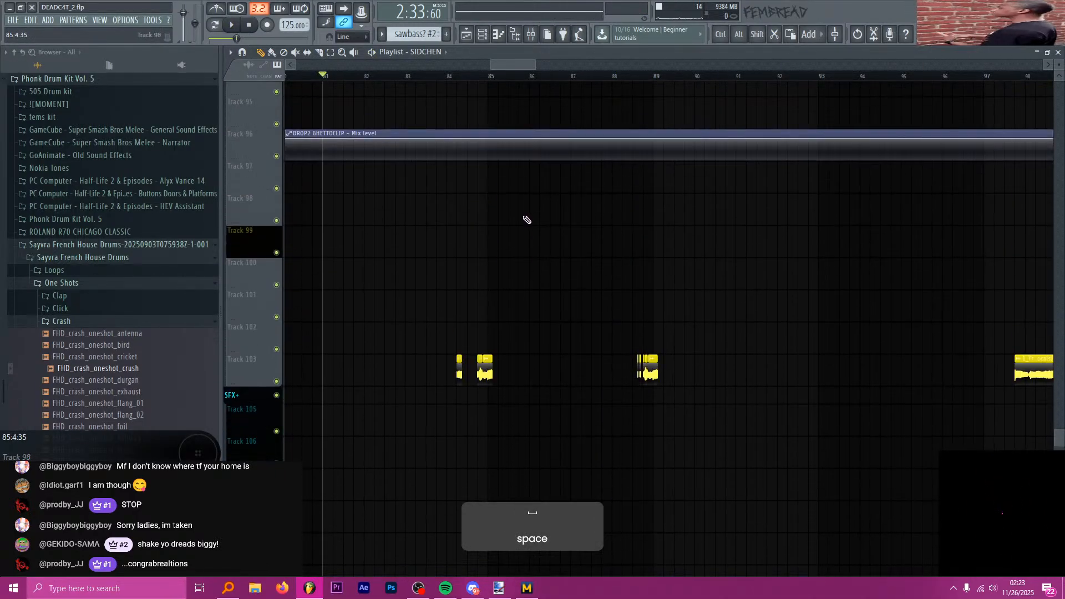
pyautogui.press('p')
pyautogui.scroll(12, 499, 213)
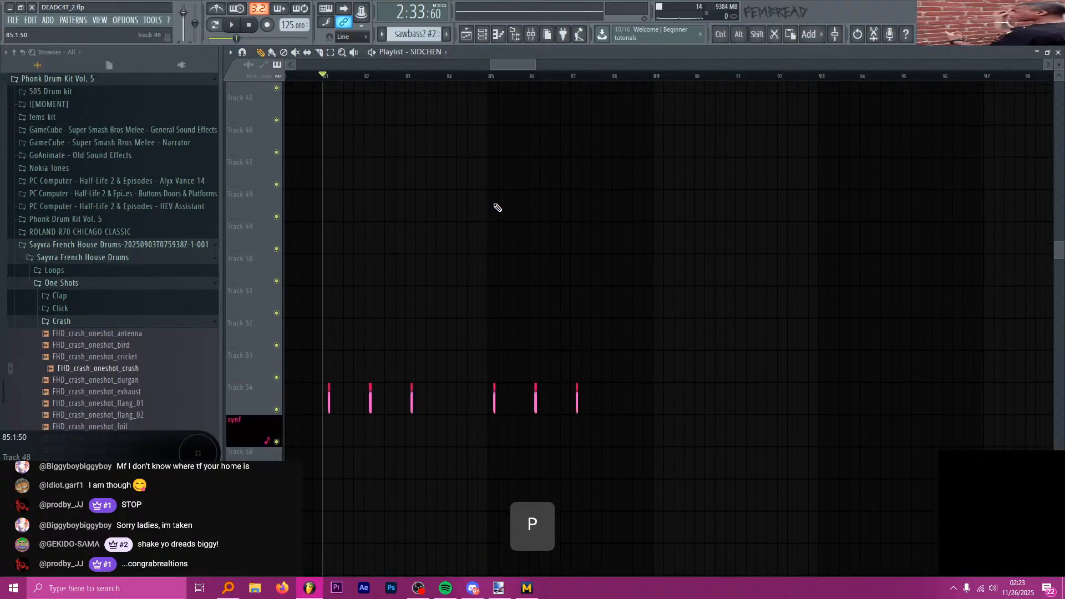
pyautogui.scroll(2, 543, 227)
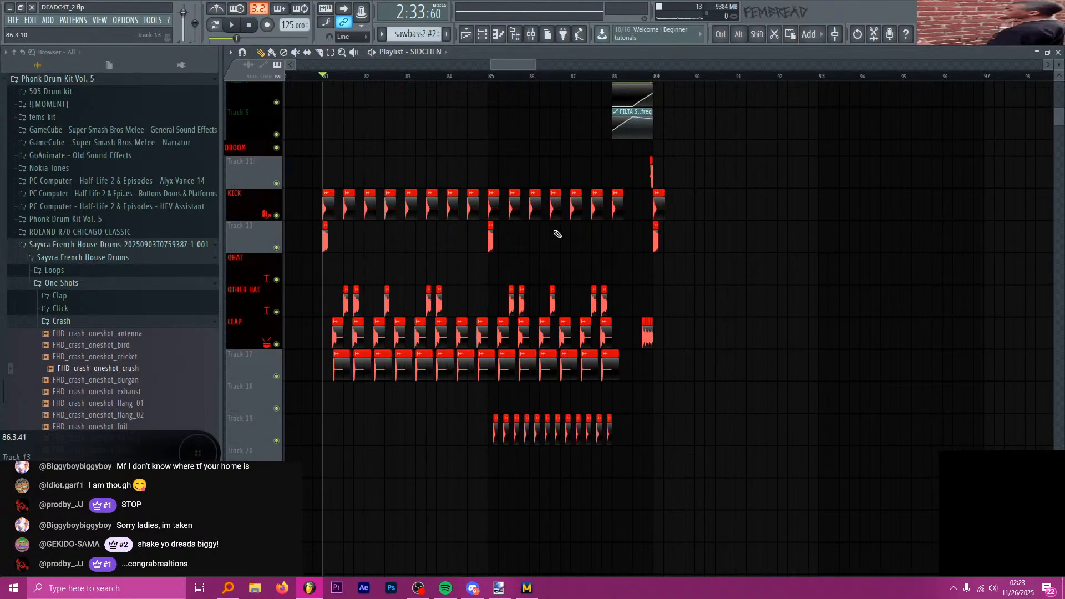
pyautogui.scroll(-4, 578, 273)
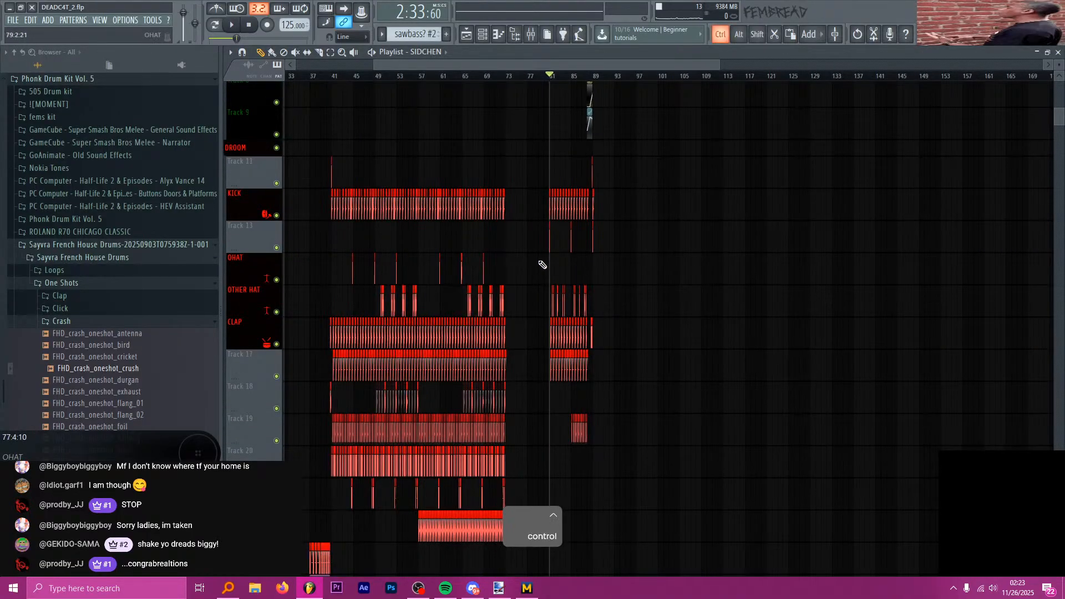
pyautogui.scroll(6, 394, 254)
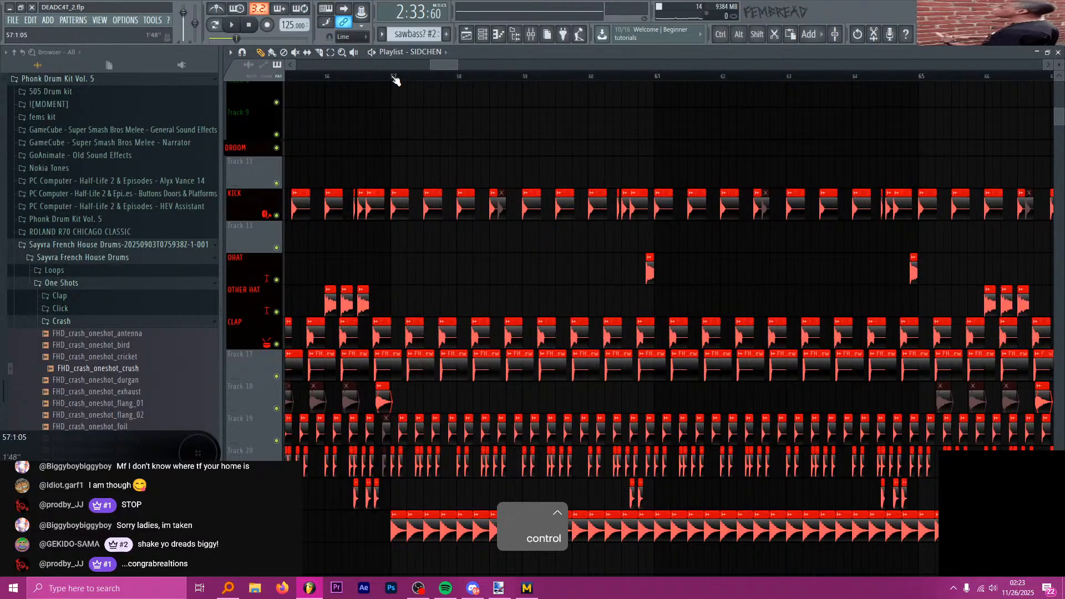
pyautogui.keyDown('ctrl'); pyautogui.keyDown('alt'); pyautogui.click(277, 148); pyautogui.keyUp('alt'); pyautogui.keyUp('ctrl')
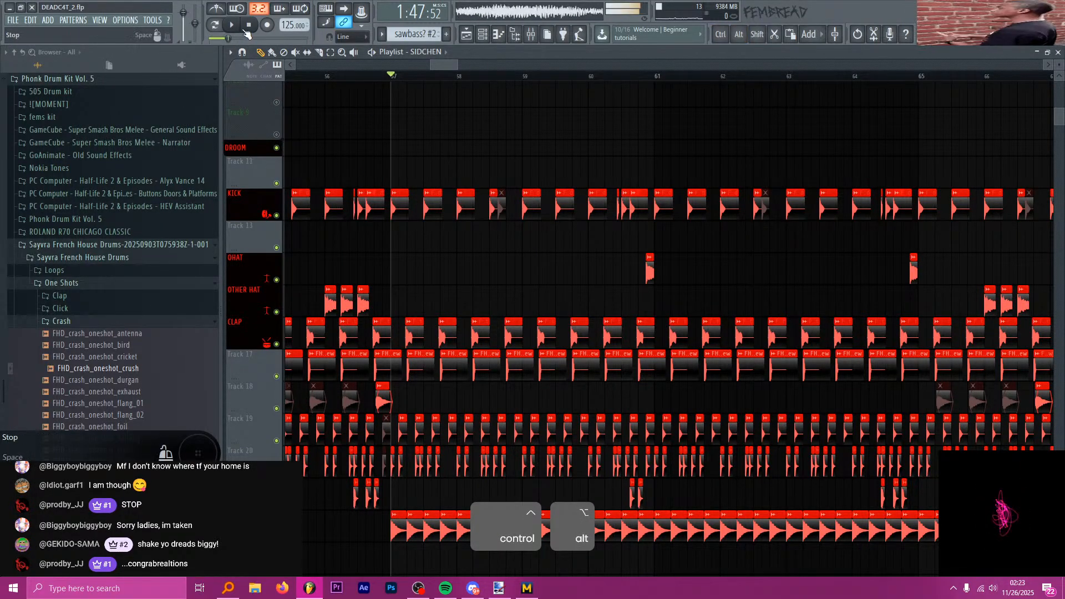
# - Inspect the effect chain of mixer insert 35 (1_Smallpools) and set the playhead to bar 58
pyautogui.click(531, 34)
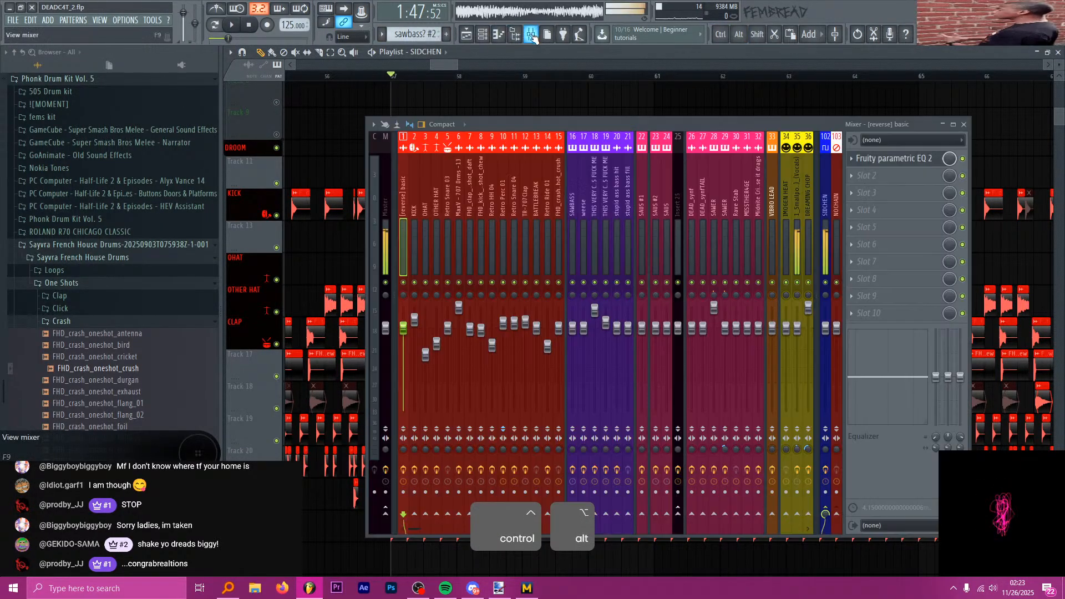
pyautogui.click(801, 198)
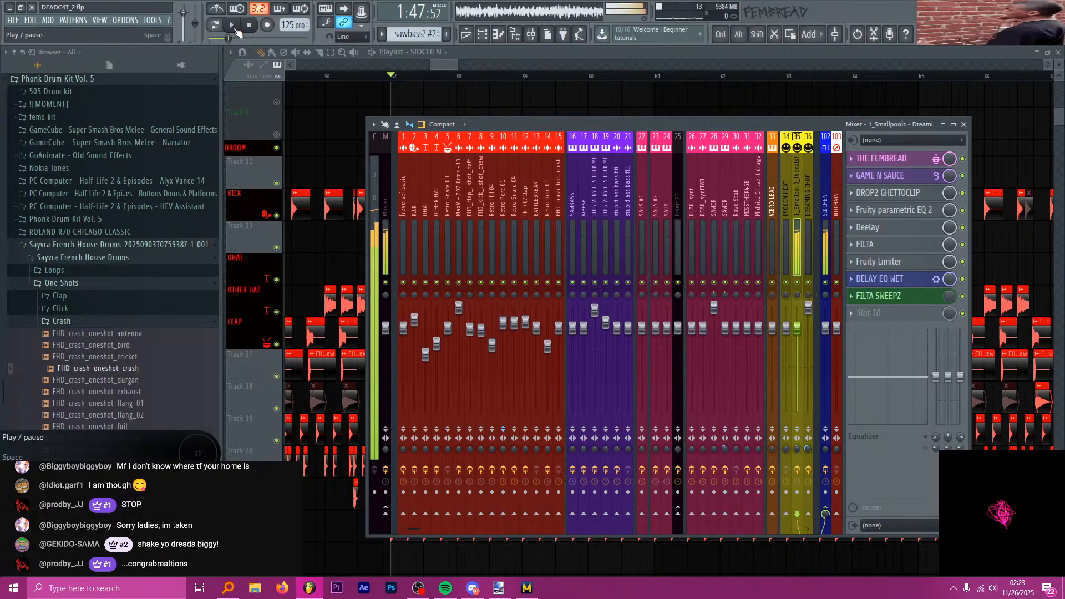
pyautogui.press('space')
pyautogui.click(460, 78)
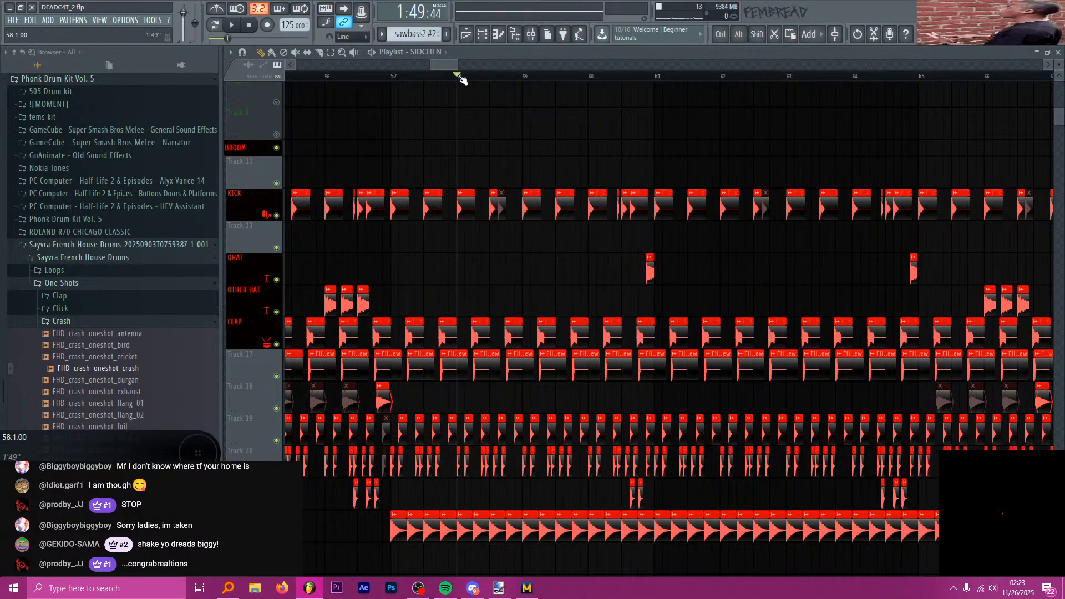
pyautogui.scroll(-5, 429, 127)
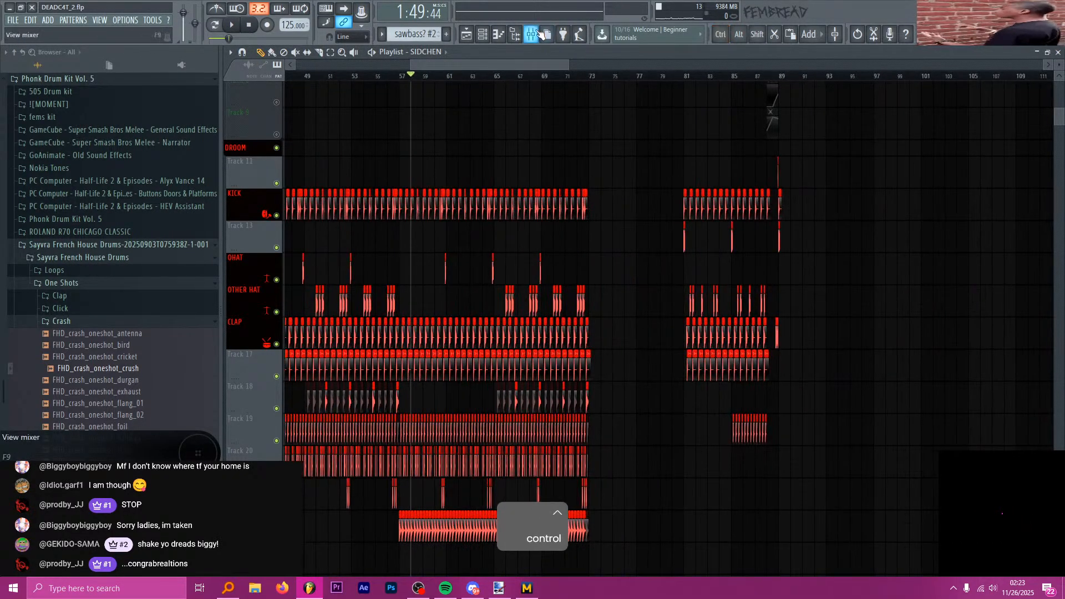
pyautogui.press('F9')
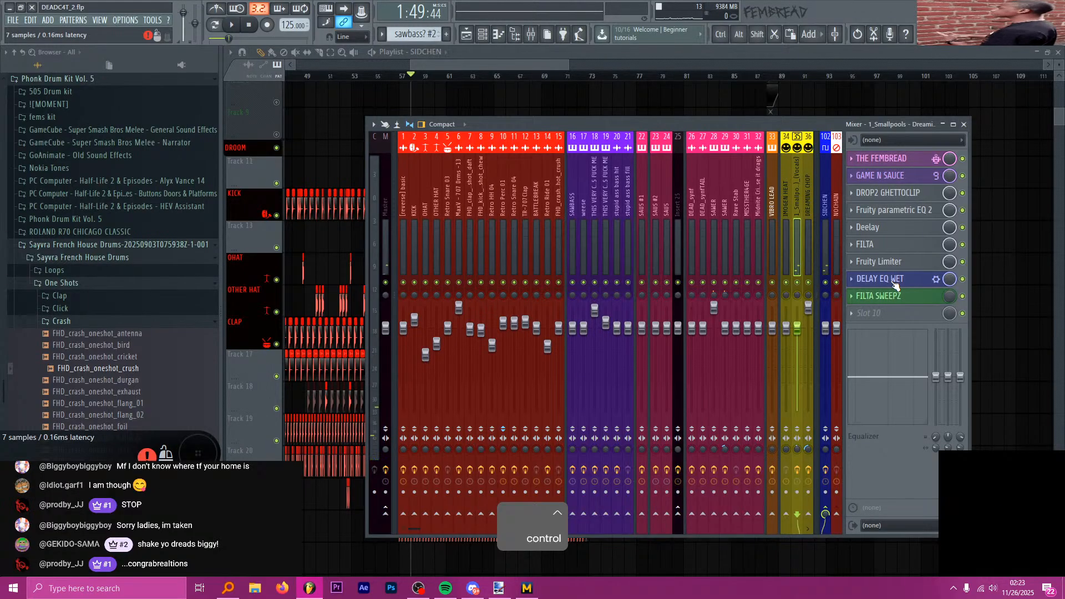
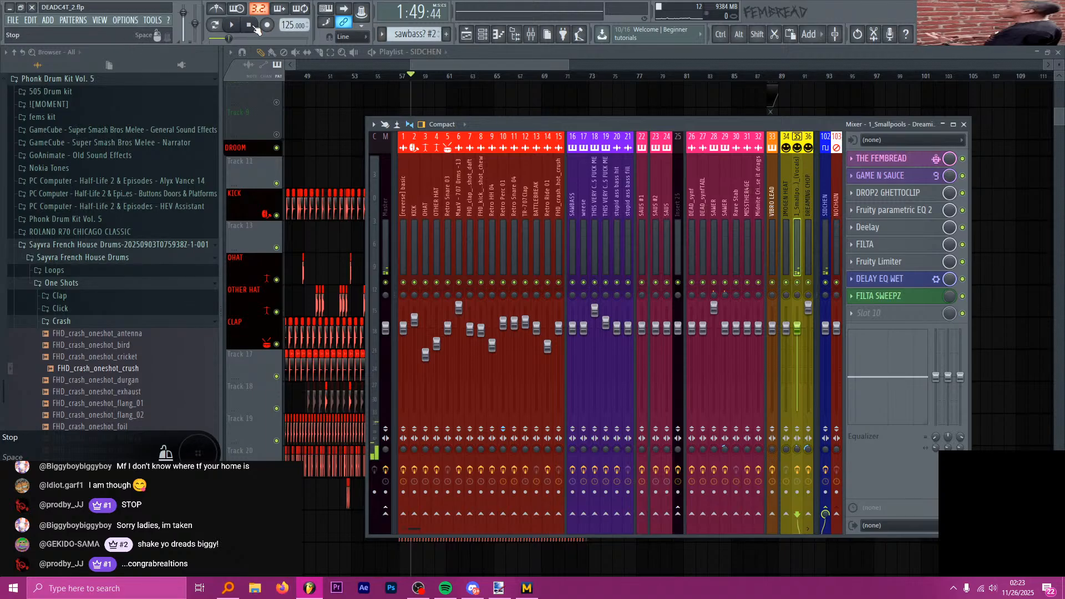
# - Play the soloed drum section from bar 57 while examining the kick, hat, clap and ride clips
pyautogui.click(402, 76)
pyautogui.press('F9')
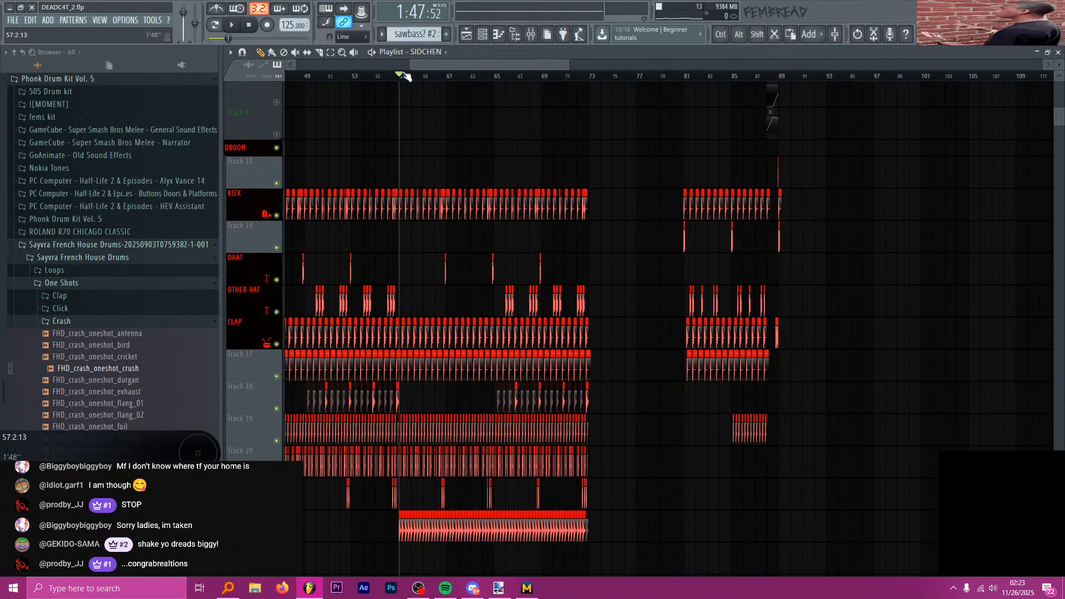
pyautogui.press('space')
pyautogui.scroll(3, 407, 92)
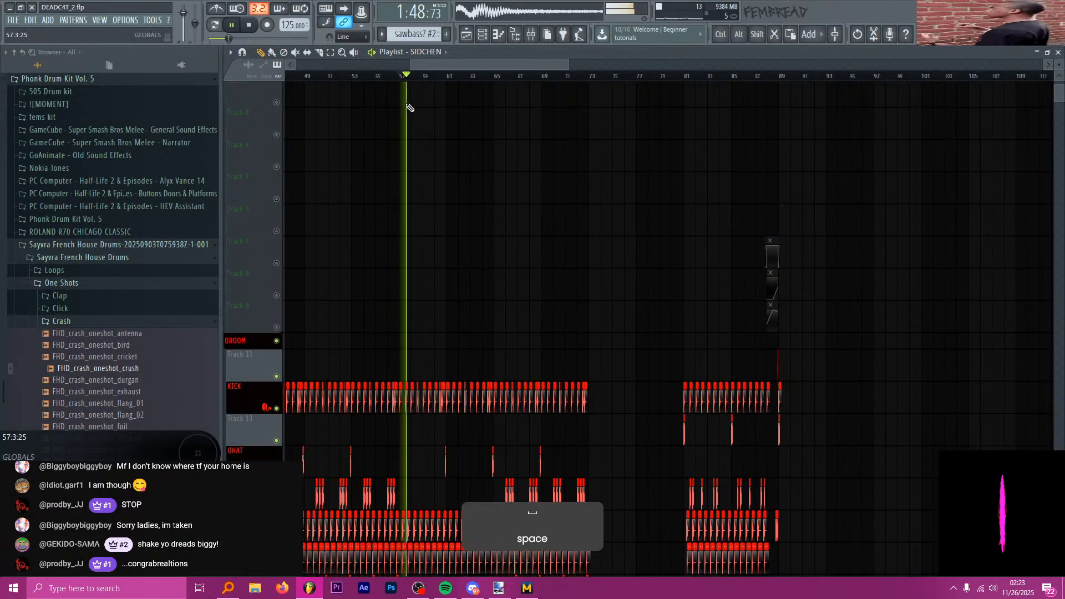
pyautogui.scroll(-5, 304, 114)
pyautogui.keyDown('ctrl'); pyautogui.scroll(6, 404, 185); pyautogui.keyUp('ctrl')
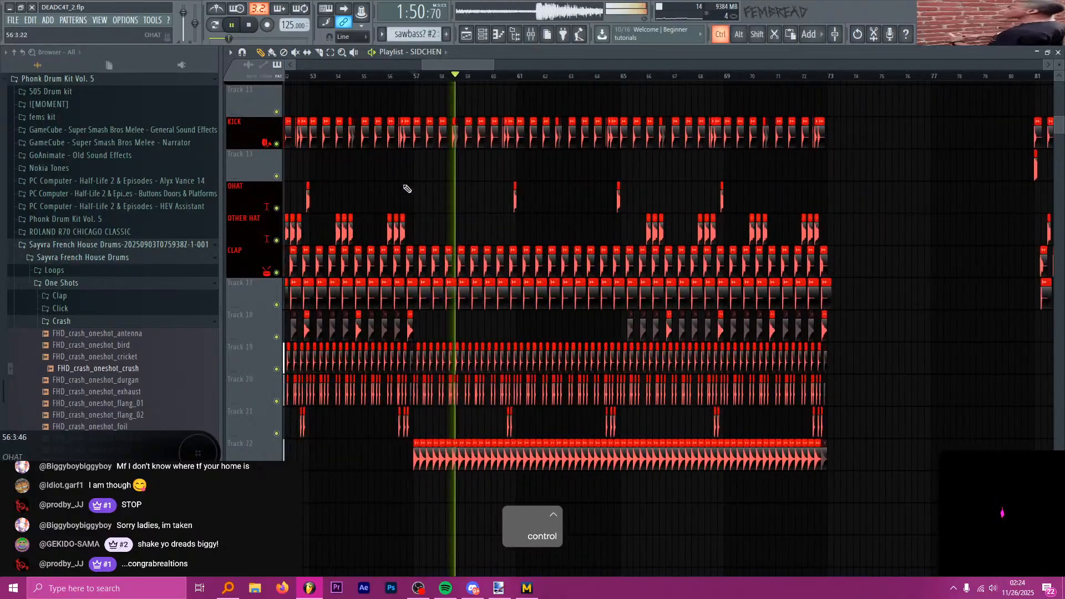
pyautogui.keyDown('ctrl'); pyautogui.scroll(3, 355, 183); pyautogui.keyUp('ctrl')
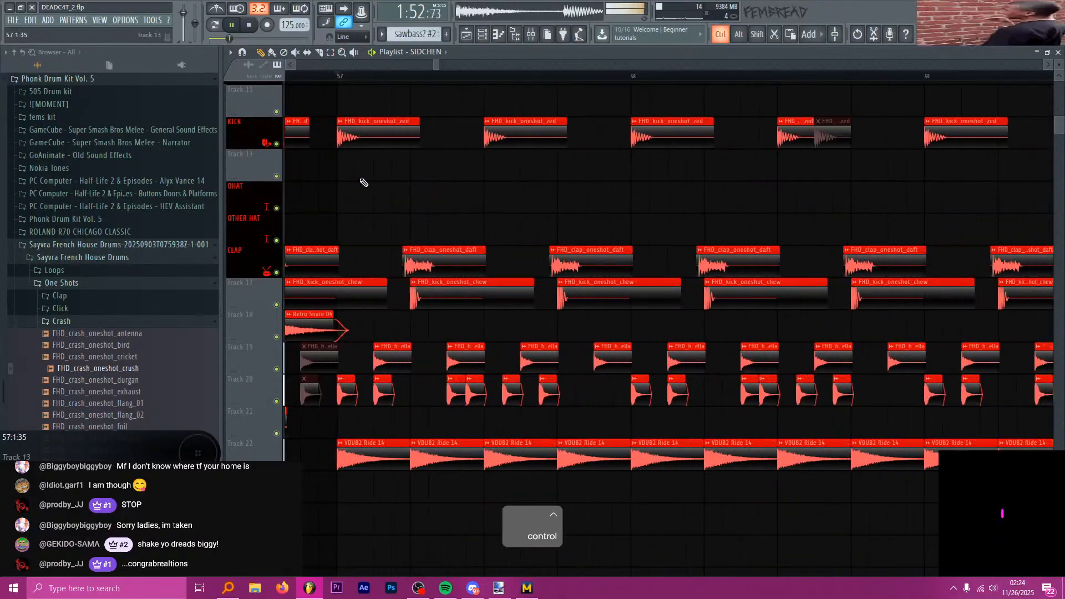
pyautogui.keyDown('ctrl'); pyautogui.scroll(-6, 388, 186); pyautogui.keyUp('ctrl')
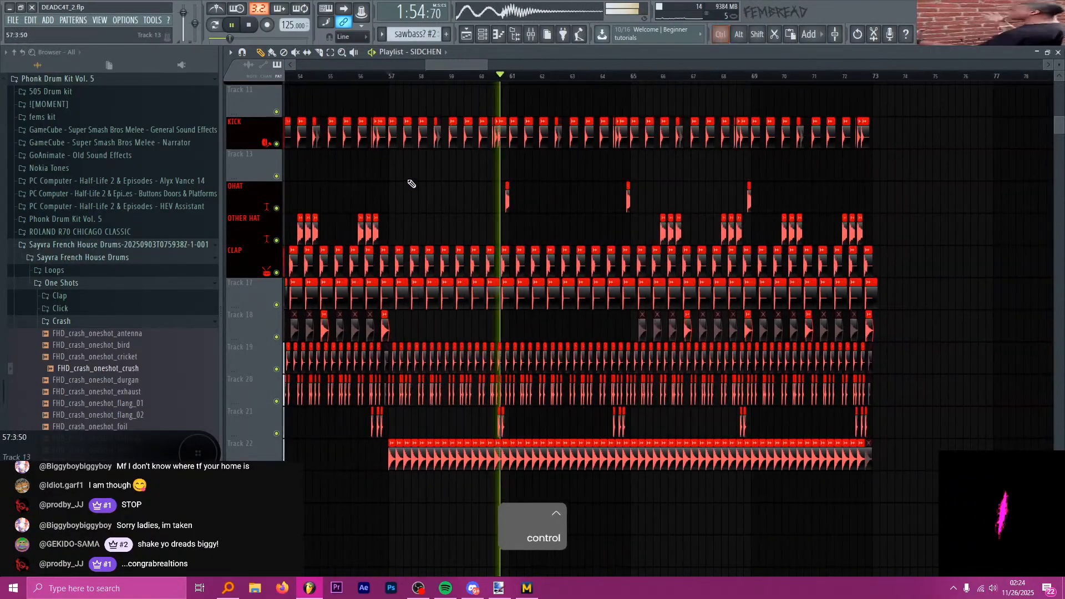
pyautogui.press('space')
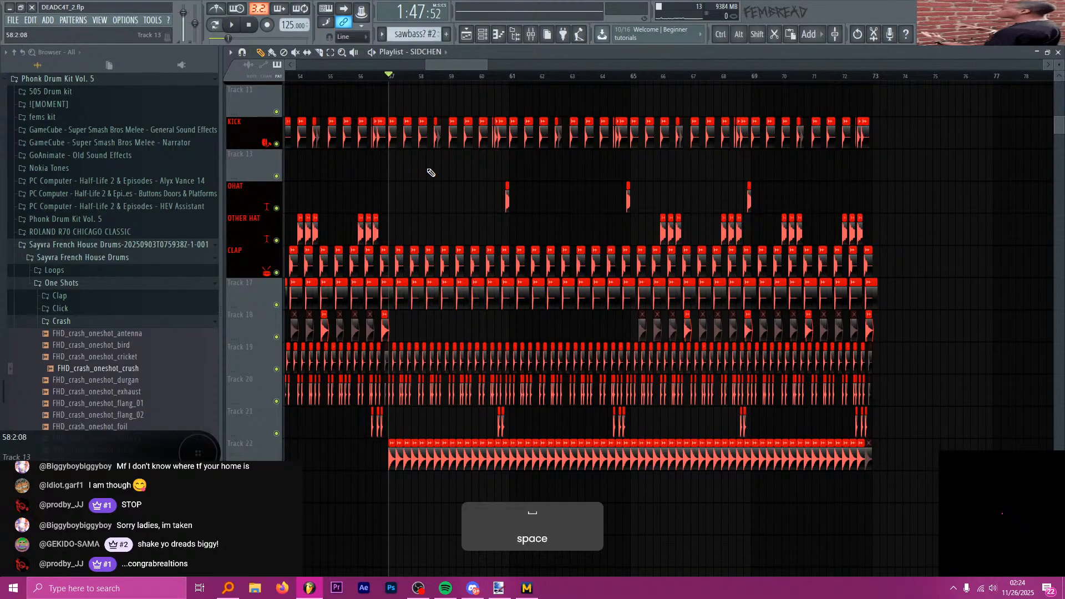
# - Compare the earlier drums with the empty section after bar 89 and replay the earlier drums from around bar 60
pyautogui.keyDown('ctrl'); pyautogui.scroll(-4, 566, 159); pyautogui.keyUp('ctrl')
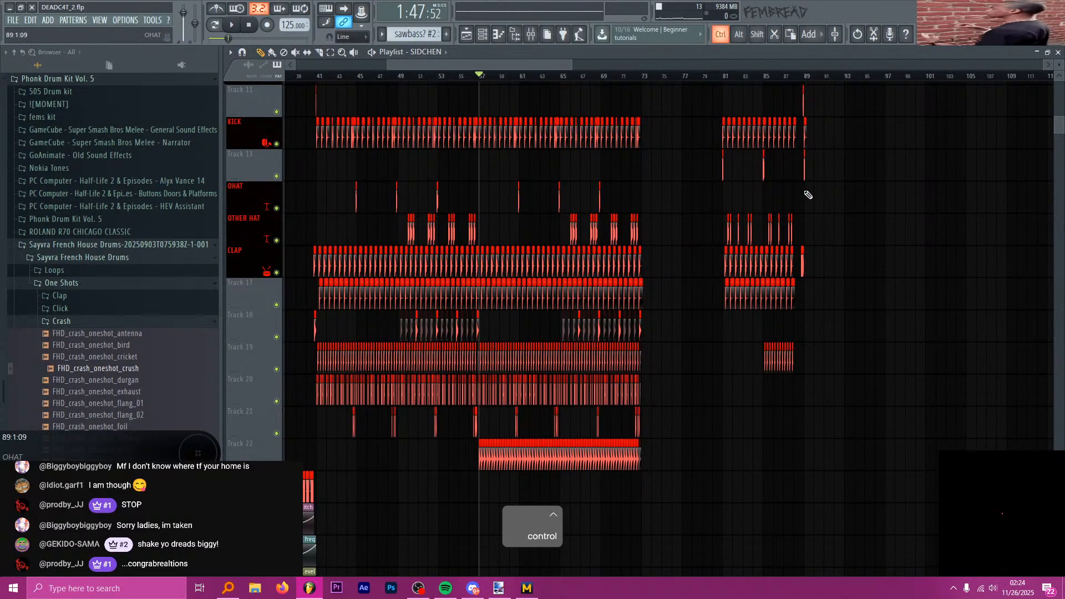
pyautogui.keyDown('ctrl'); pyautogui.scroll(5, 456, 161); pyautogui.keyUp('ctrl')
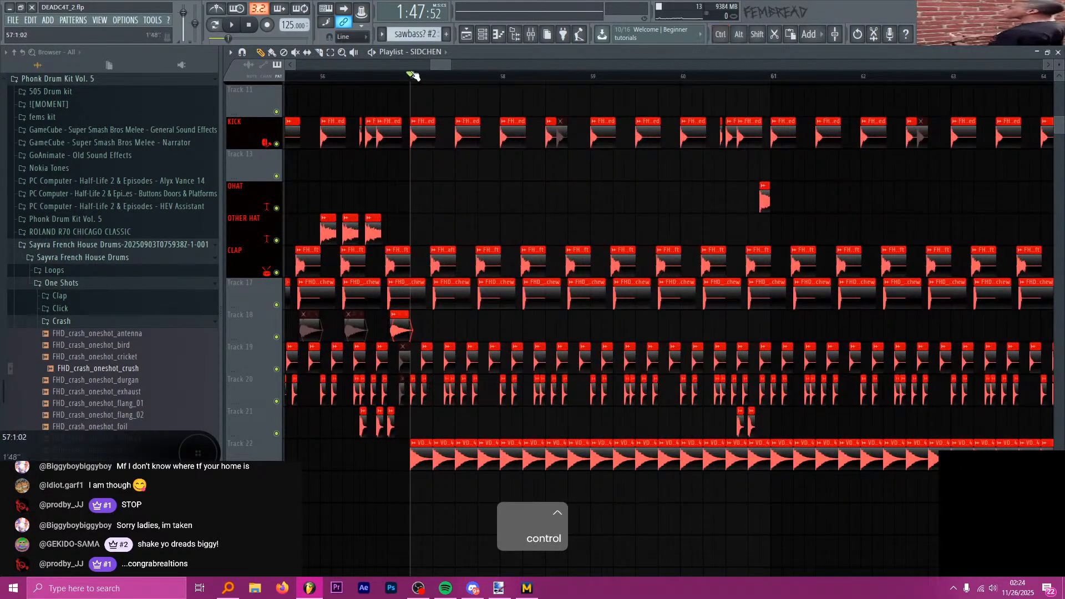
pyautogui.keyDown('ctrl'); pyautogui.scroll(-4, 413, 78); pyautogui.keyUp('ctrl')
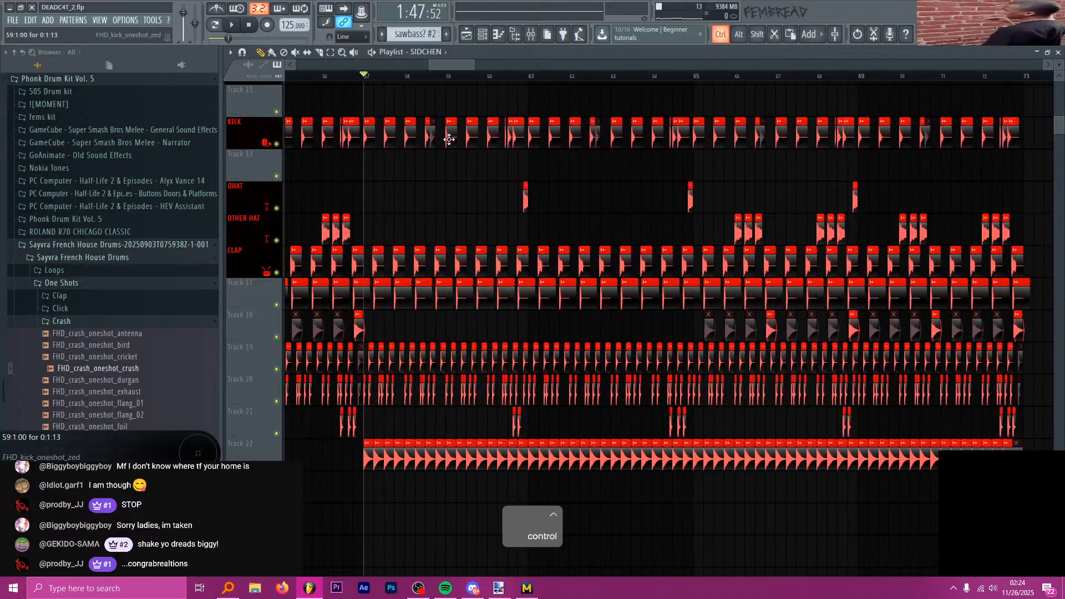
pyautogui.press('space')
pyautogui.keyDown('ctrl'); pyautogui.scroll(3, 527, 147); pyautogui.keyUp('ctrl')
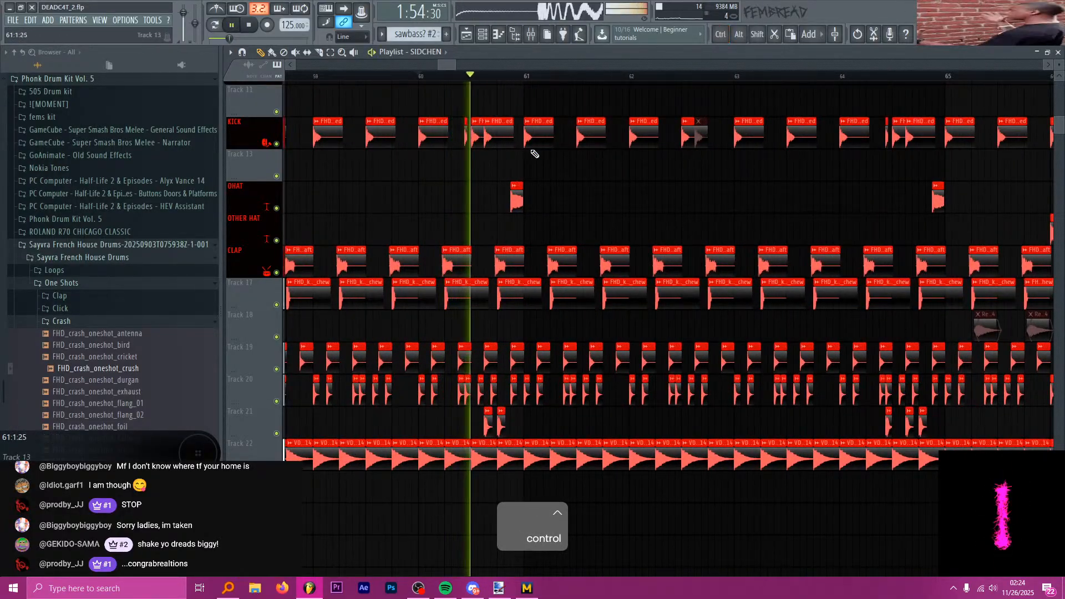
pyautogui.press('space')
pyautogui.keyDown('ctrl'); pyautogui.scroll(-3, 561, 147); pyautogui.keyUp('ctrl')
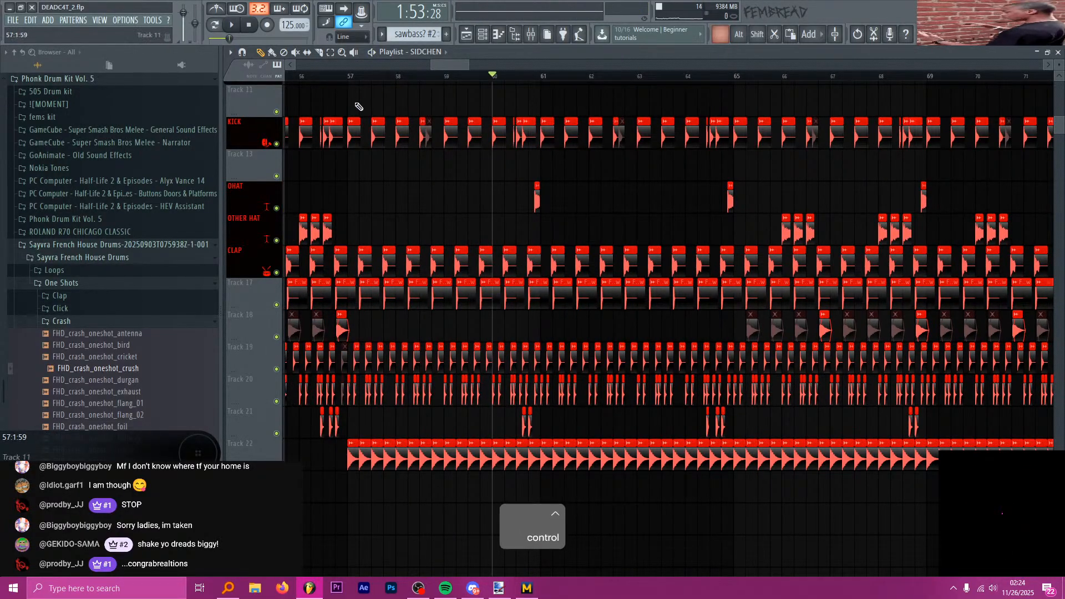
# - Copy the four bars of kick, clap, Track 17, Track 19 and Track 22 ride clips starting at bar 57
pyautogui.moveTo(359, 107); pyautogui.dragTo(537, 352)
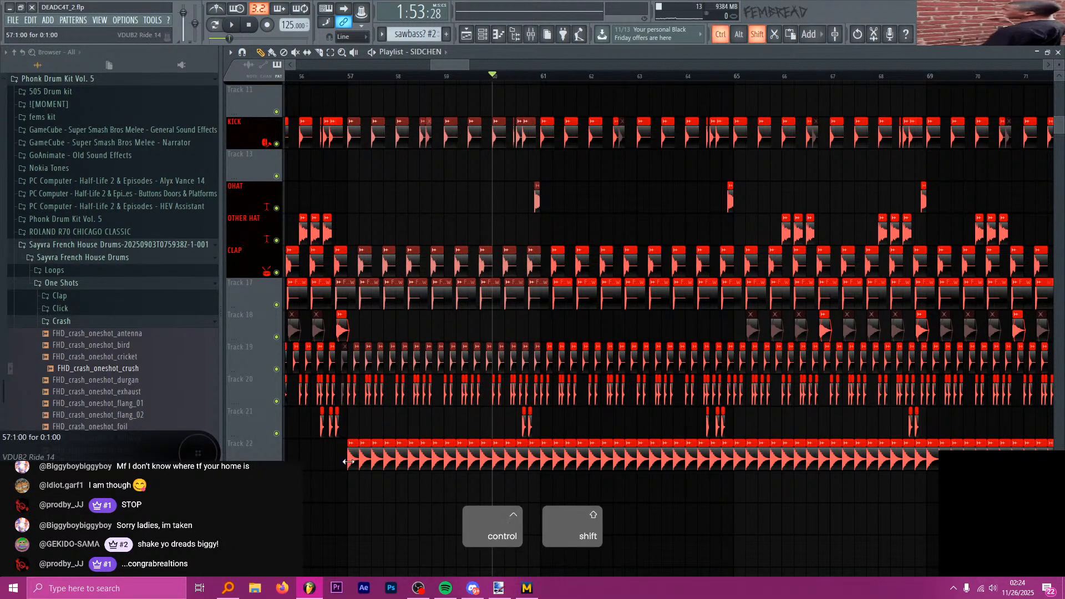
pyautogui.moveTo(486, 468); pyautogui.dragTo(538, 474)
pyautogui.hotkey('ctrl', 'c')
pyautogui.scroll(-4, 356, 426)
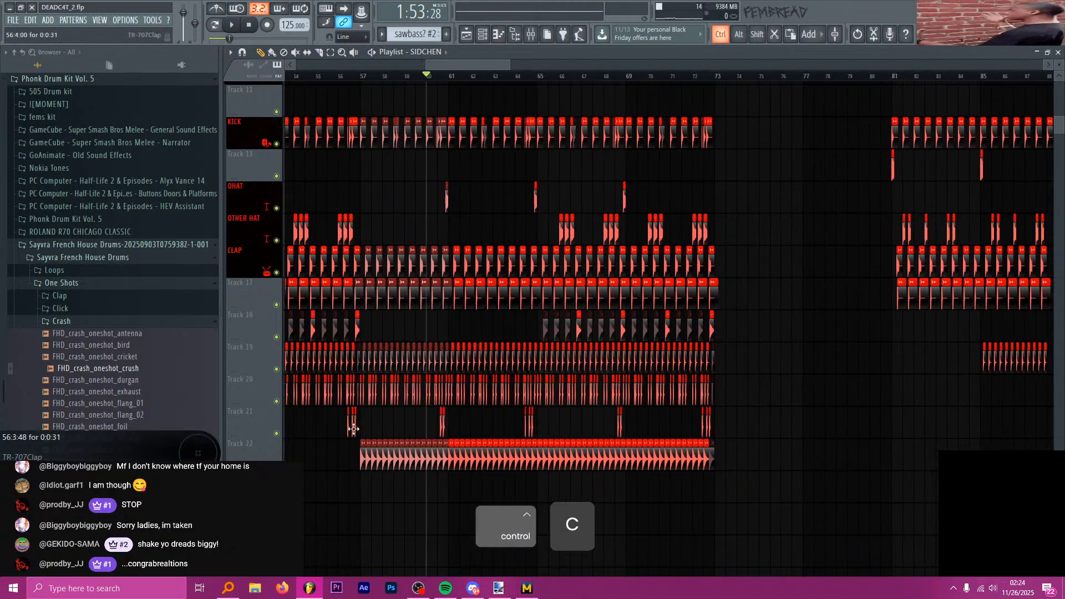
# - Paste the copied drum clips so they start at bar 89 and delete the Track 17 kick clip that begins before the downbeat
pyautogui.scroll(10, 710, 367)
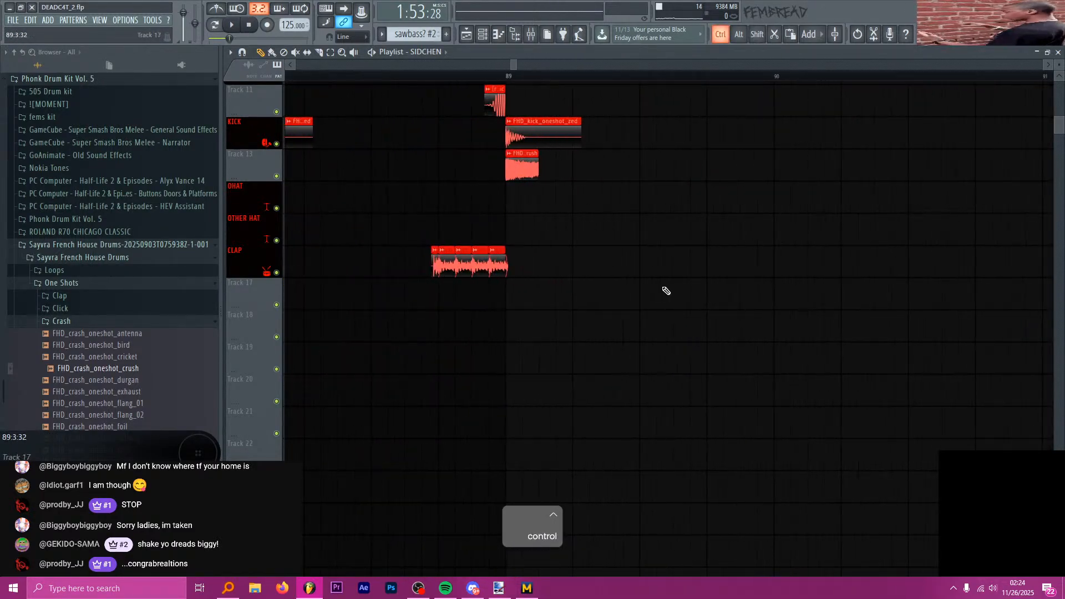
pyautogui.scroll(3, 665, 243)
pyautogui.hotkey('ctrl', 'v')
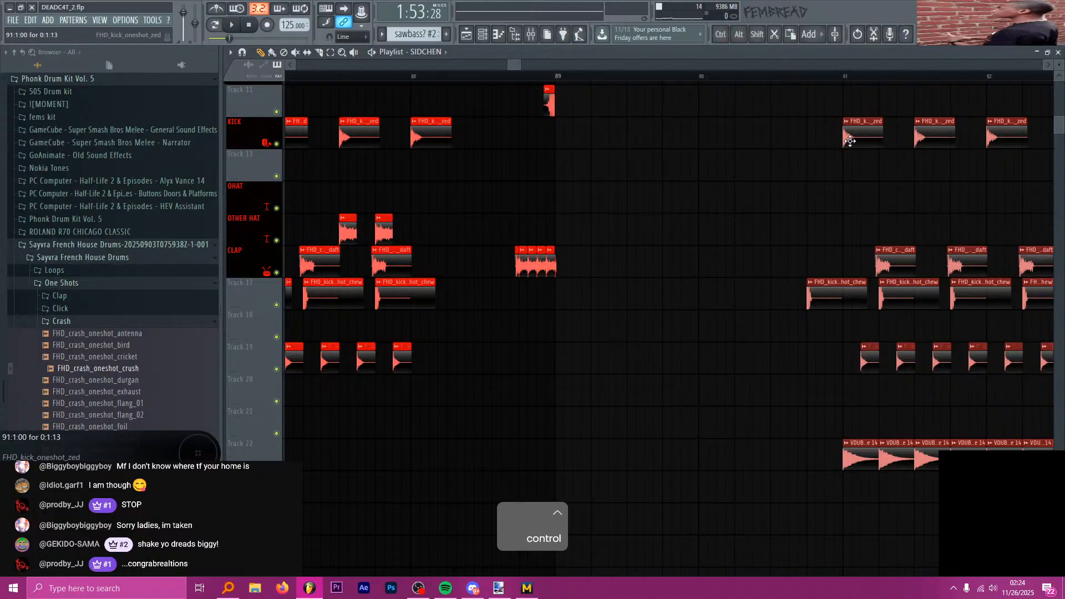
pyautogui.moveTo(850, 141); pyautogui.dragTo(560, 143)
pyautogui.scroll(3, 573, 256)
pyautogui.keyDown('ctrl'); pyautogui.click(573, 258); pyautogui.keyUp('ctrl')
pyautogui.rightClick(580, 298)
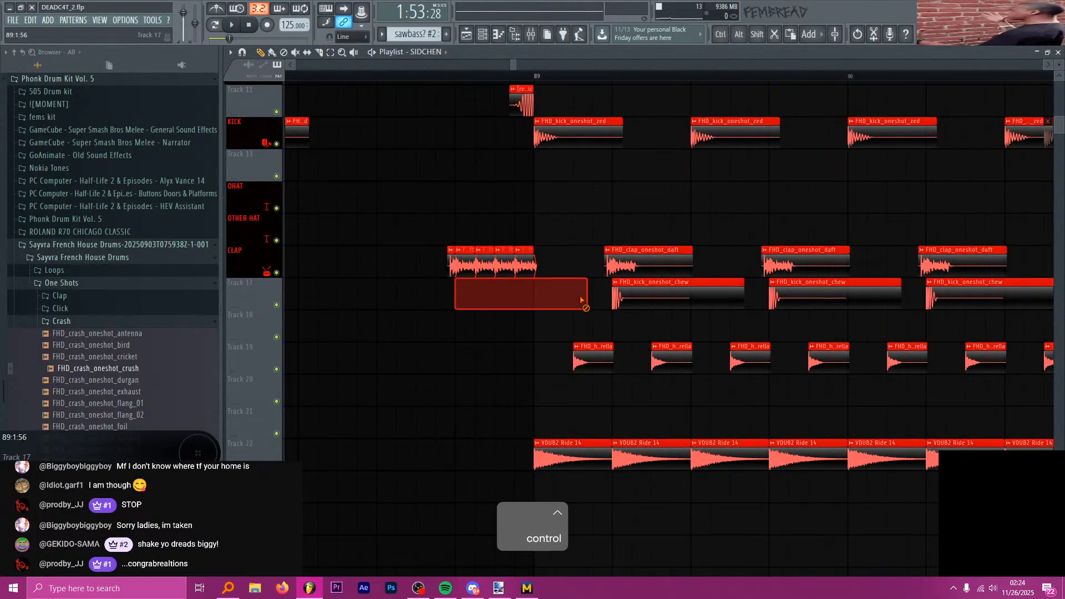
# - Play the drum transition from the end of bar 88 into the pasted drums at bar 89
pyautogui.scroll(-1, 533, 69)
pyautogui.press('space')
pyautogui.click(430, 76)
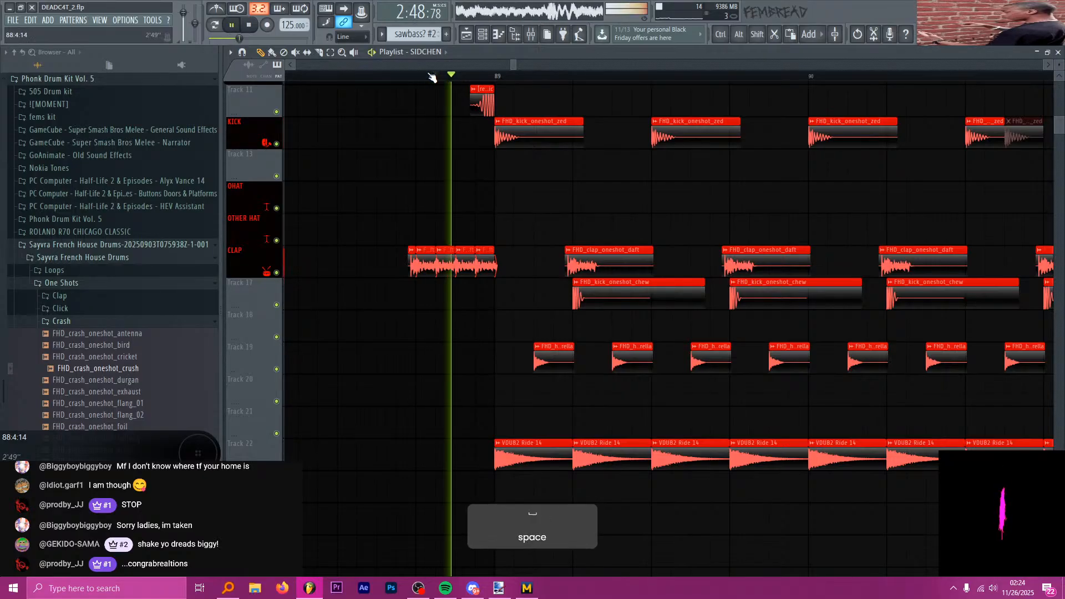
# - Copy the FHD_crash_oneshot_crush clip at bar 81 to bar 89 on Track 13
pyautogui.scroll(-4, 511, 125)
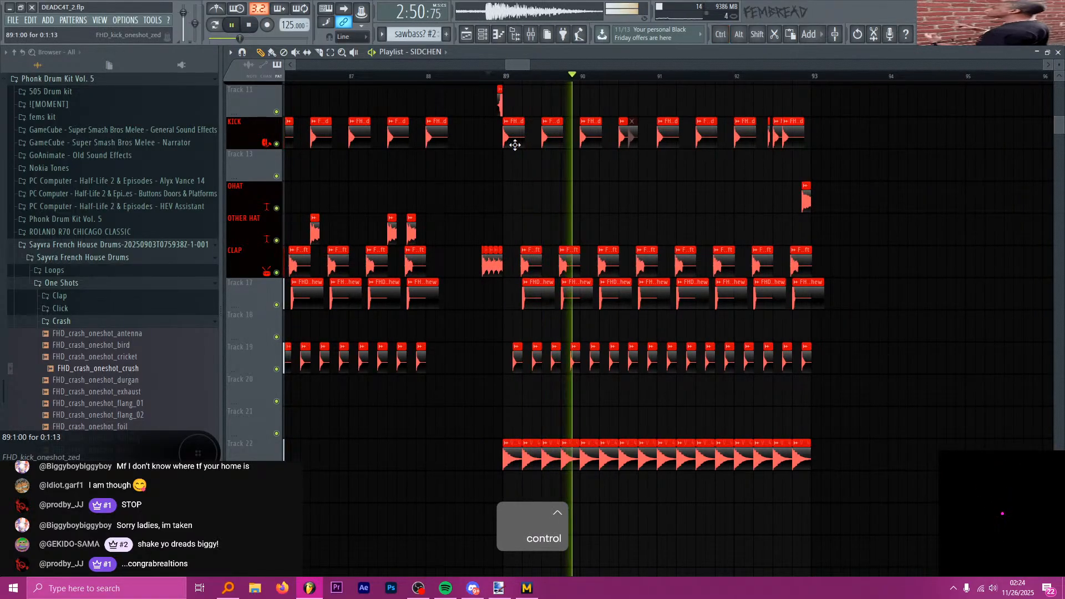
pyautogui.scroll(-2, 617, 140)
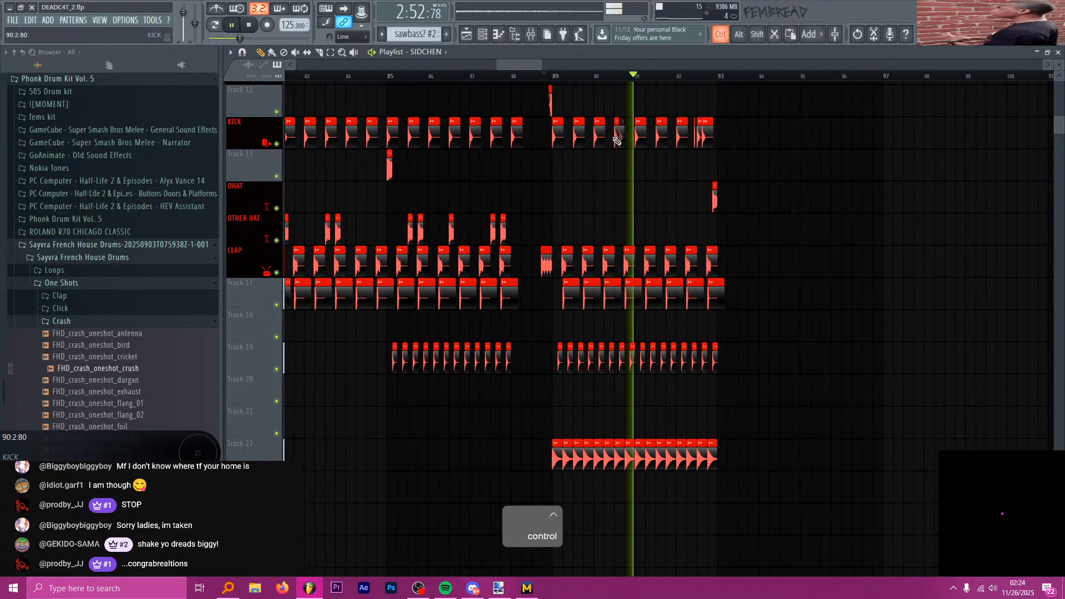
pyautogui.scroll(-3, 734, 160)
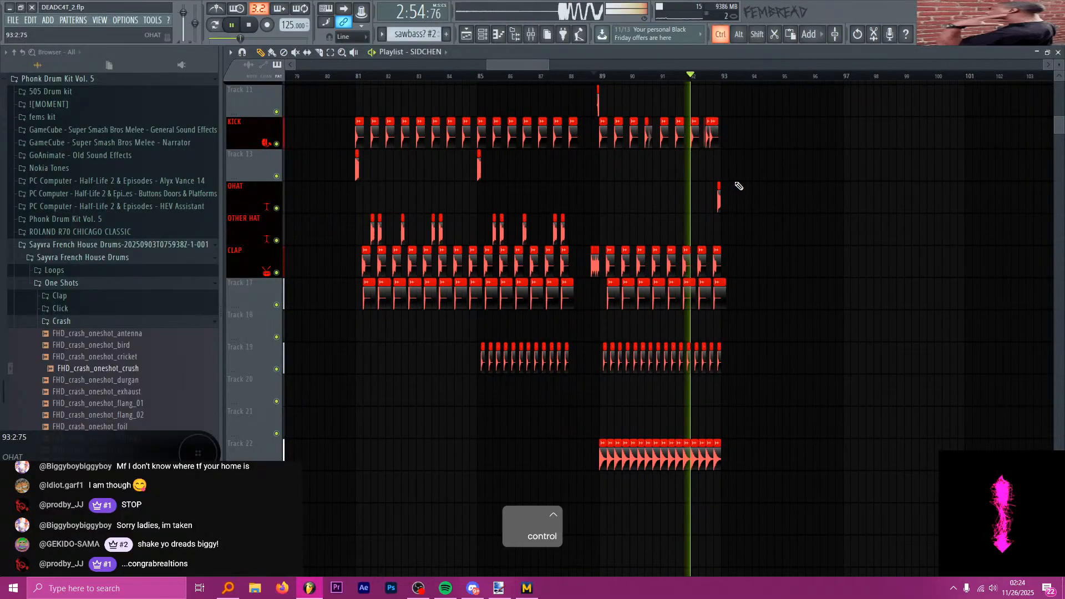
pyautogui.press('space')
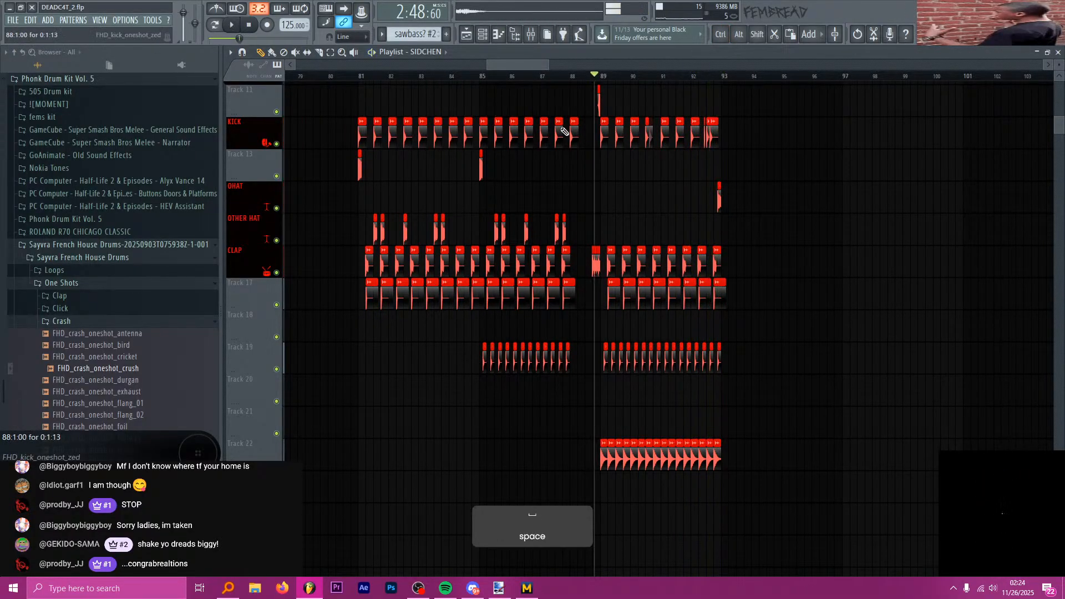
pyautogui.scroll(1, 436, 157)
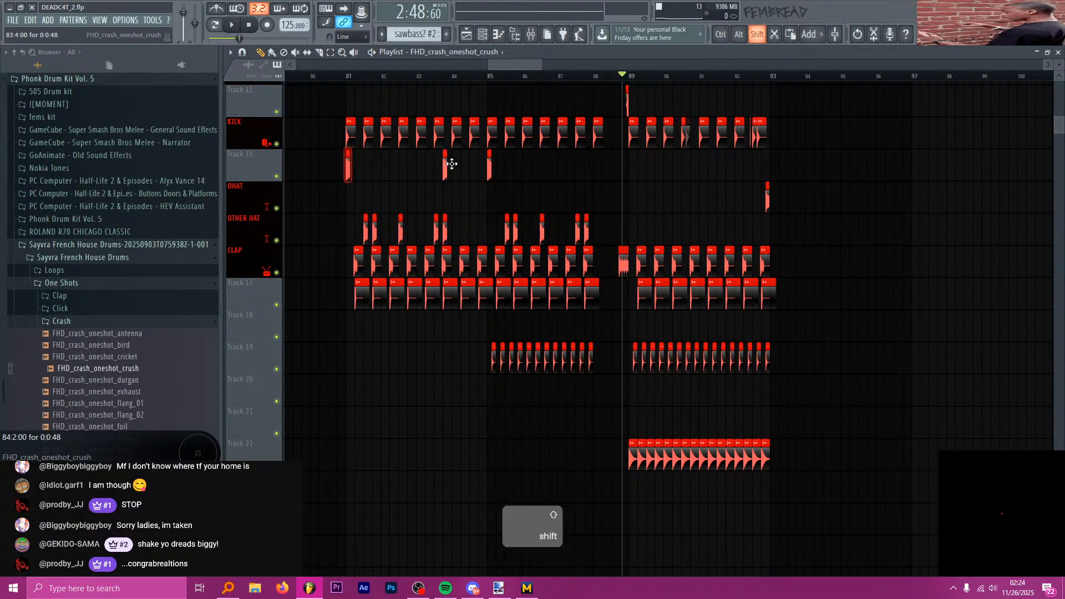
pyautogui.scroll(3, 687, 169)
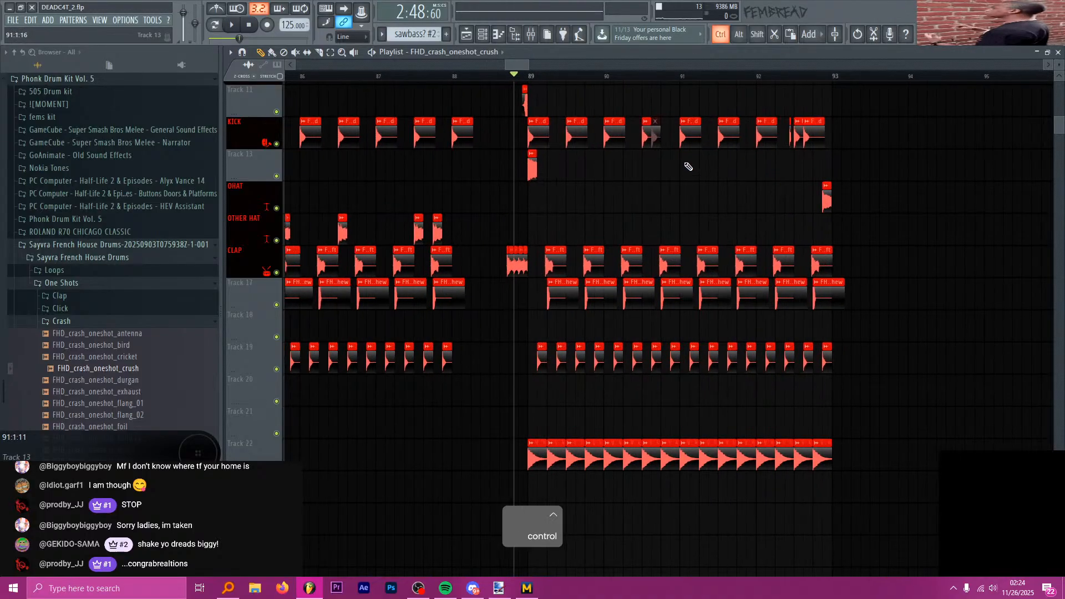
# - Play the drum transition just before bar 89 to check the added crash
pyautogui.press('space')
pyautogui.press('space')
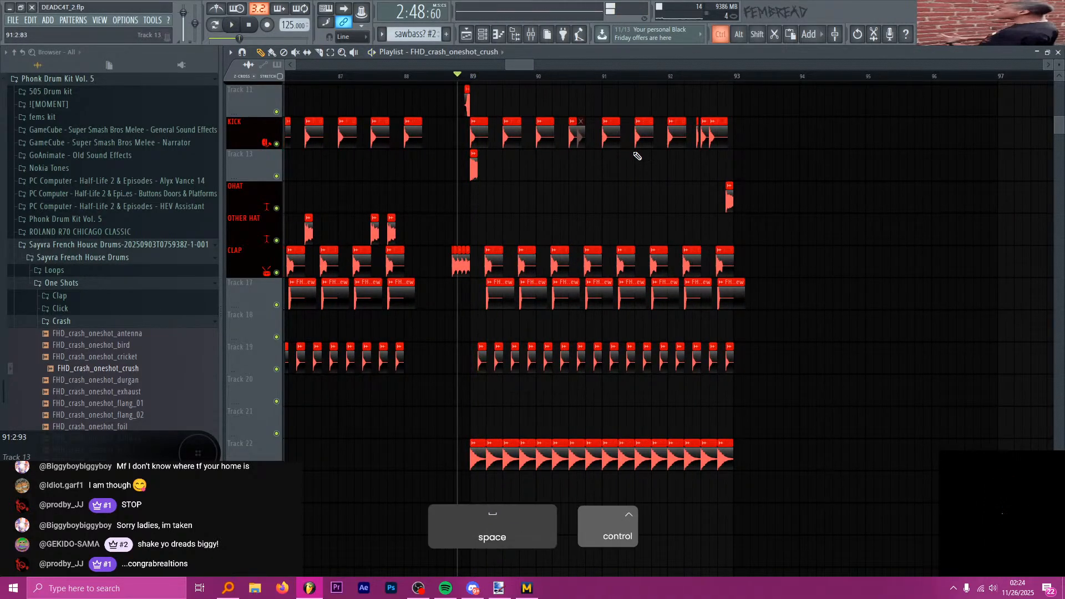
pyautogui.scroll(2, 693, 95)
pyautogui.scroll(-3, 689, 95)
pyautogui.scroll(-6, 677, 101)
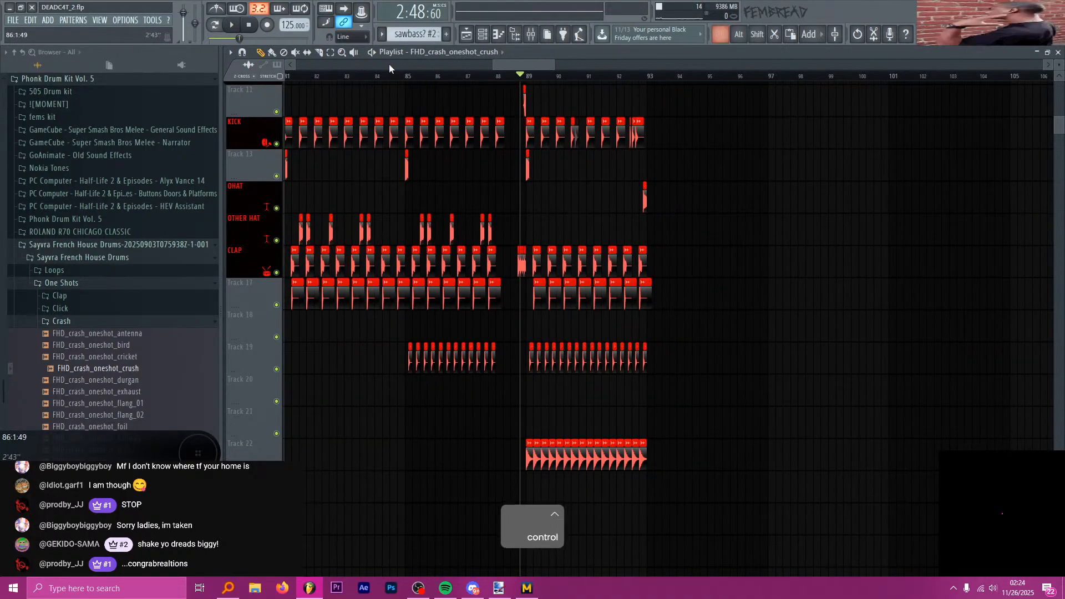
# - Play from bar 81 and copy the first SOME BASSES clip to bar 89 on Track 38
pyautogui.press('space')
pyautogui.scroll(-8, 488, 178)
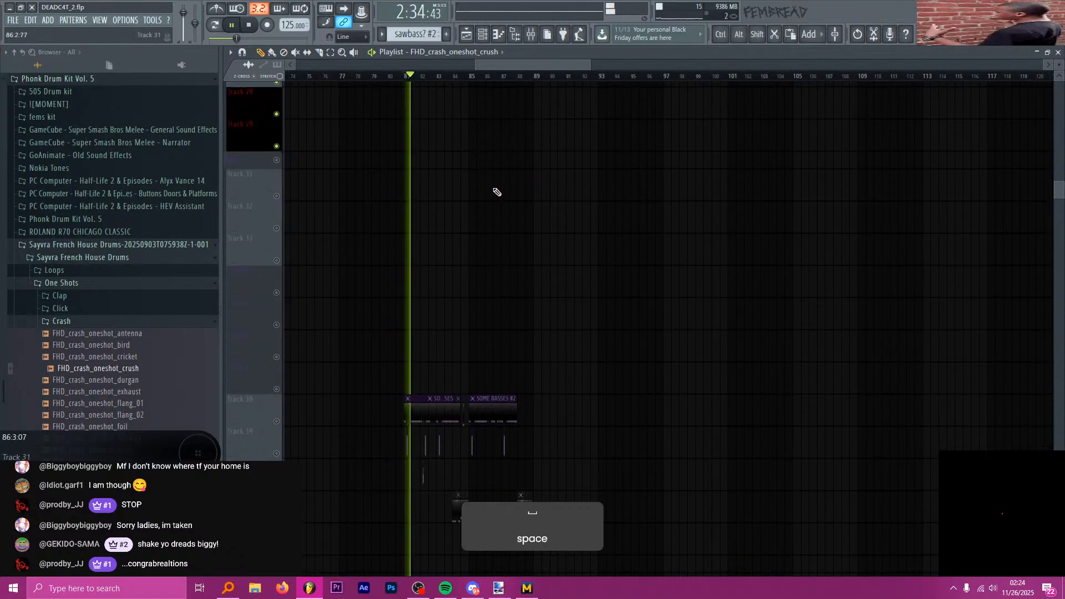
pyautogui.press('p')
pyautogui.press('space')
pyautogui.press('space')
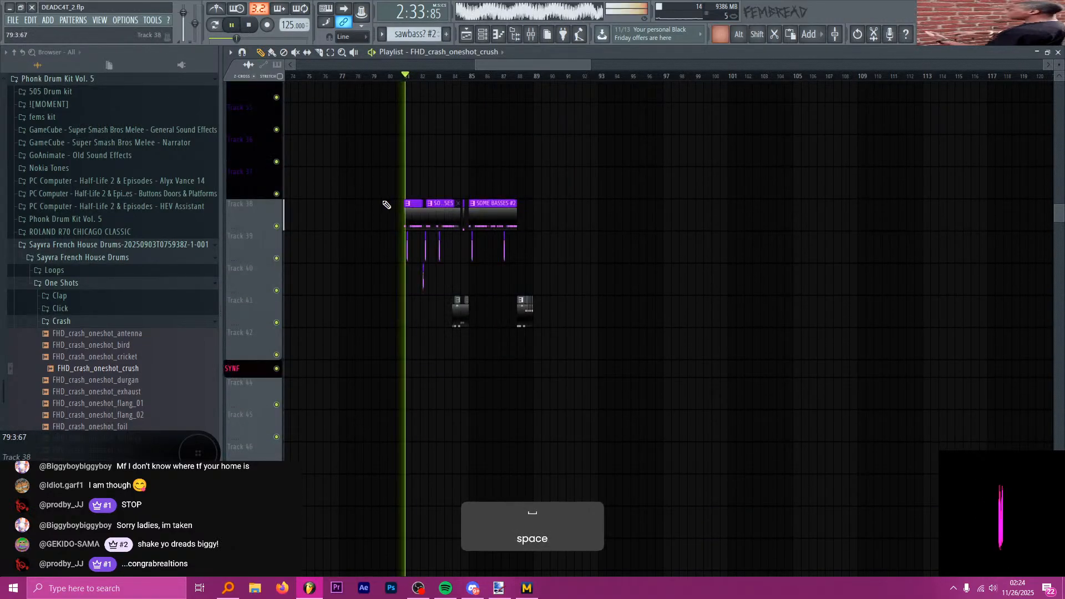
pyautogui.scroll(4, 381, 200)
pyautogui.scroll(-2, 380, 201)
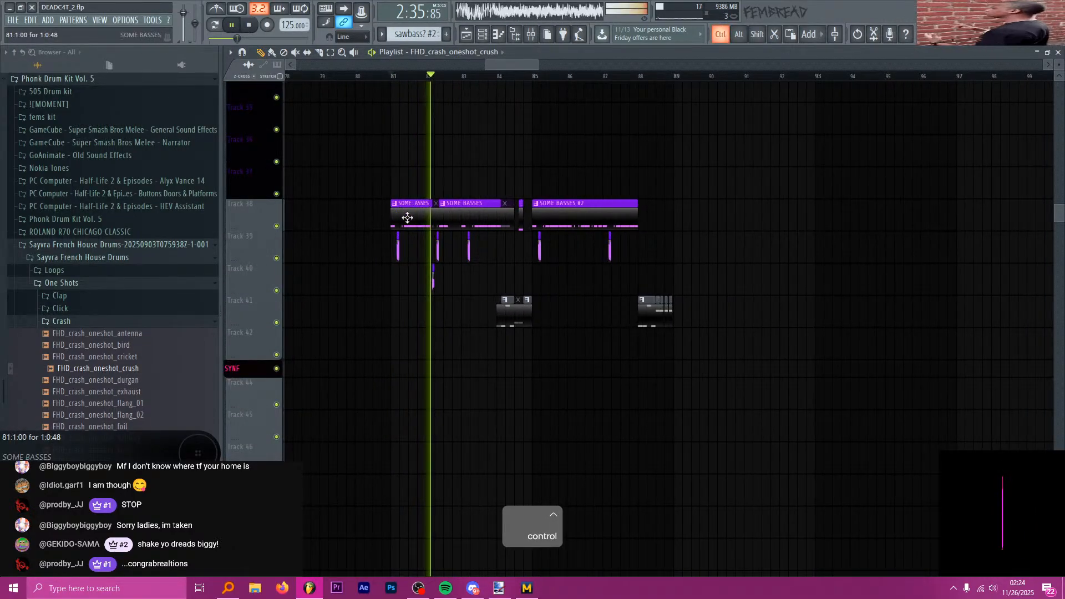
pyautogui.scroll(3, 399, 217)
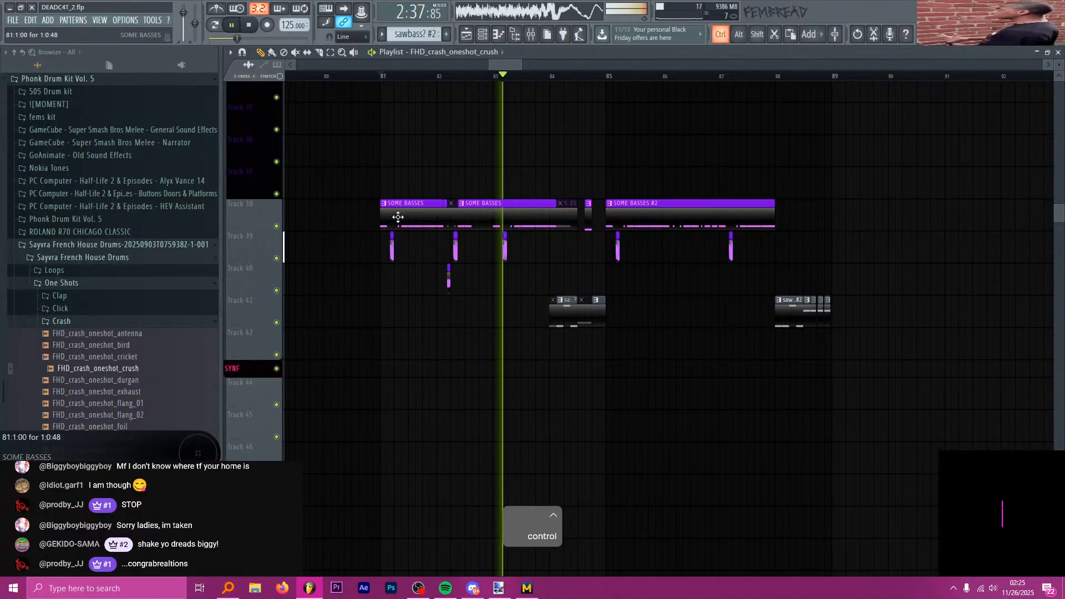
pyautogui.scroll(-2, 399, 216)
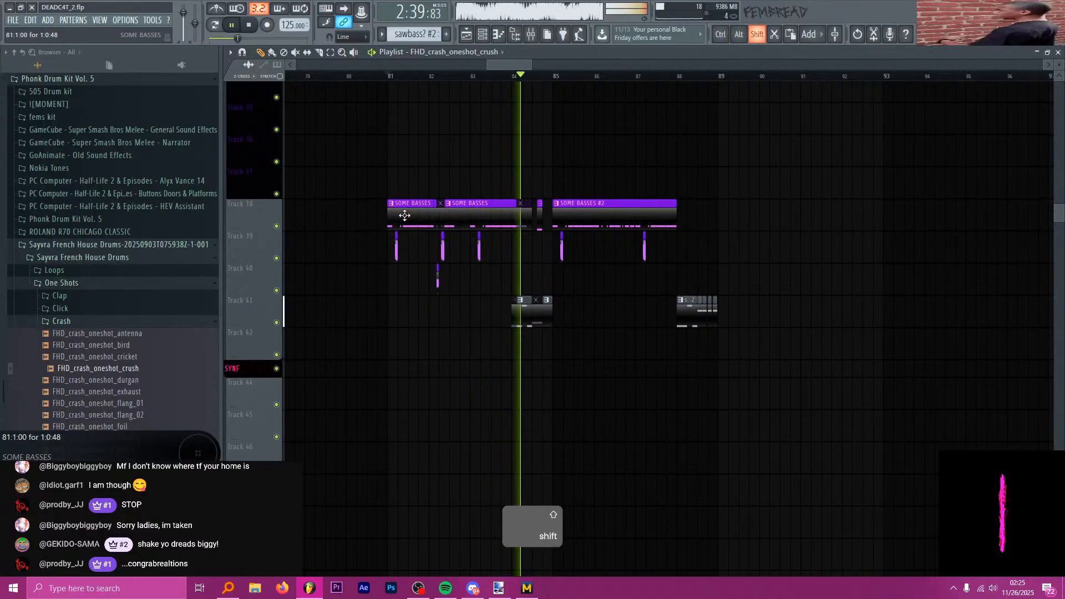
pyautogui.moveTo(407, 214); pyautogui.dragTo(730, 231)
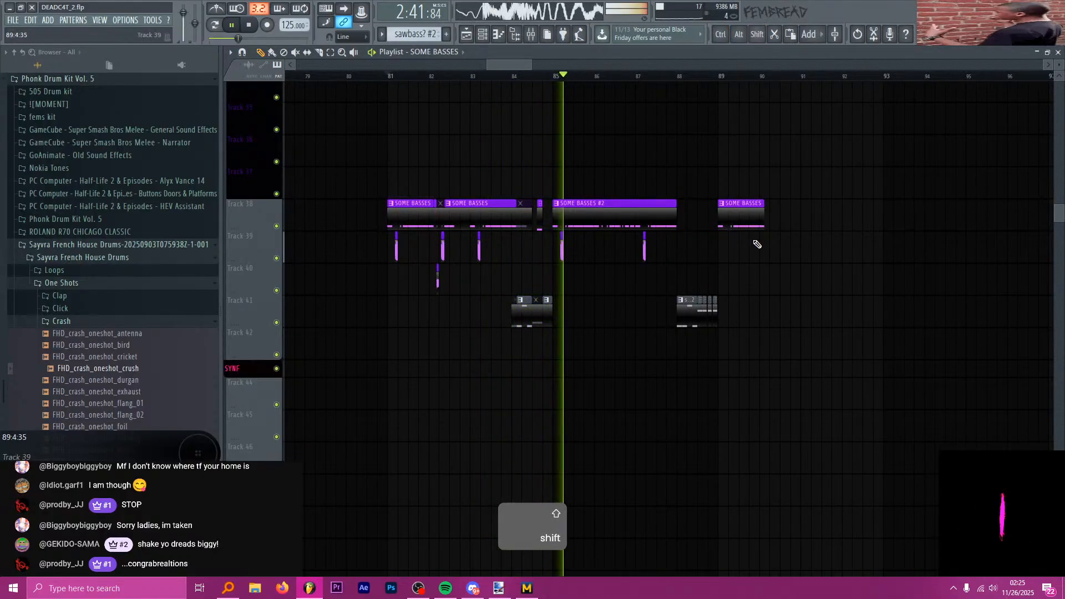
# - Slice the copied SOME BASSES clip a quarter bar after bar 89 and delete the remainder
pyautogui.scroll(5, 757, 242)
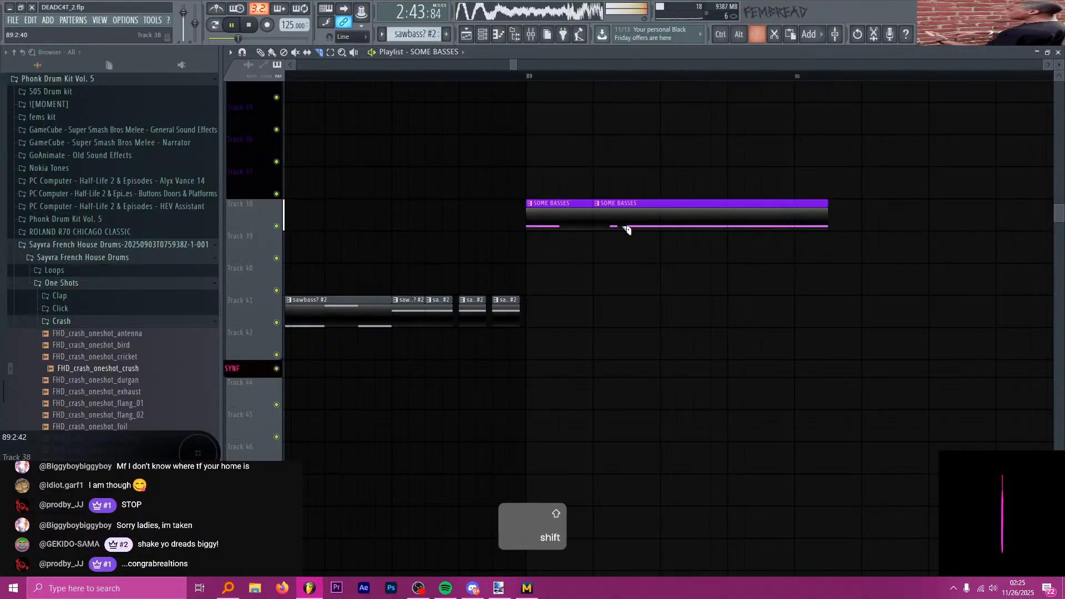
pyautogui.press('p')
pyautogui.rightClick(643, 227)
# - Play the bass section through bar 89 to check the shortened SOME BASSES clip
pyautogui.scroll(-5, 607, 256)
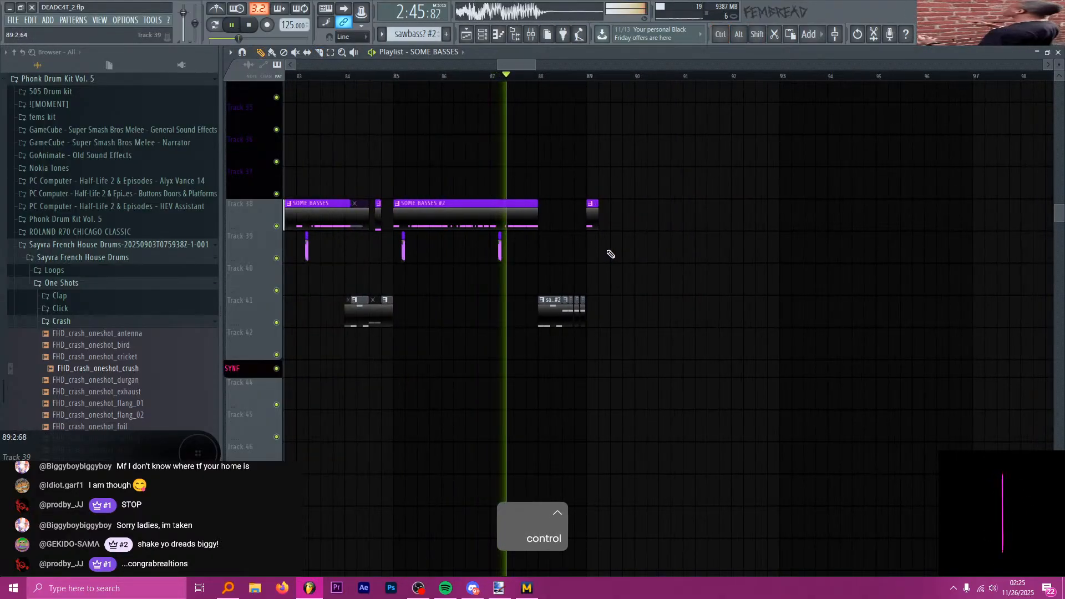
pyautogui.scroll(3, 577, 249)
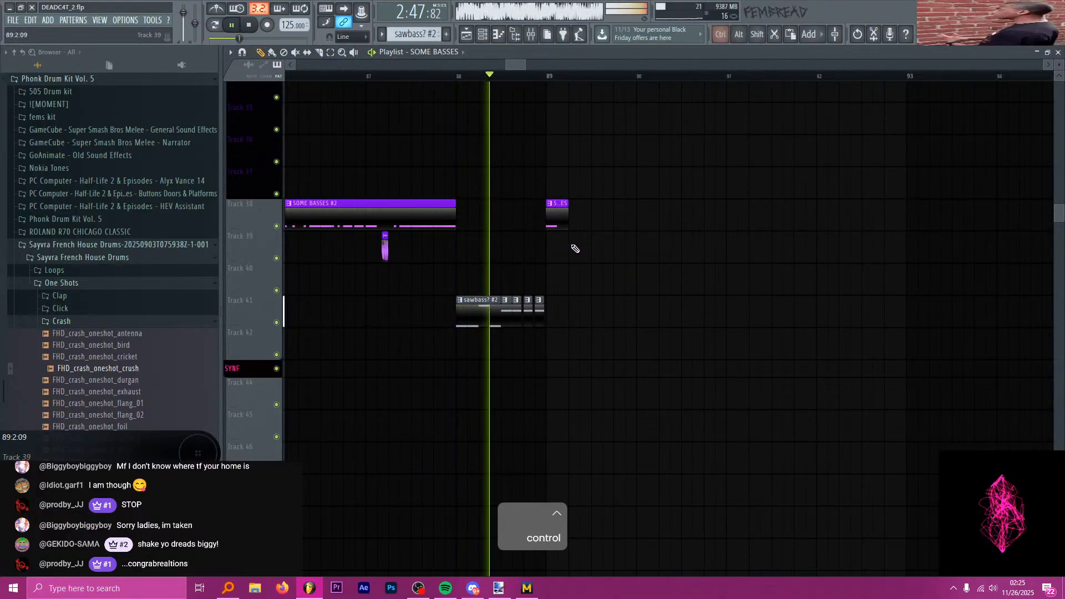
pyautogui.scroll(3, 575, 249)
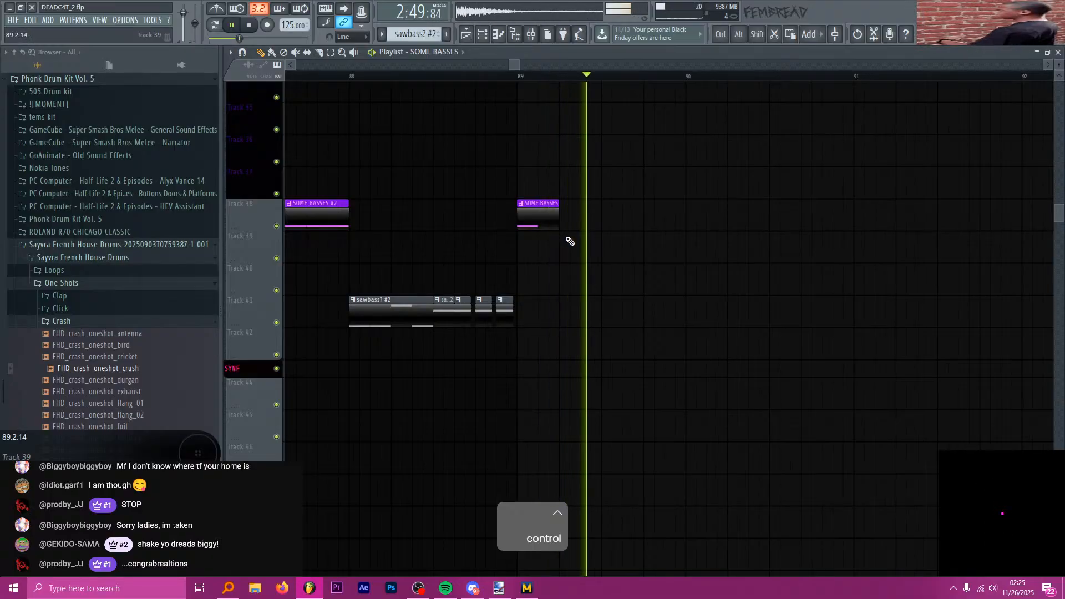
pyautogui.scroll(-6, 566, 149)
pyautogui.scroll(5, 610, 161)
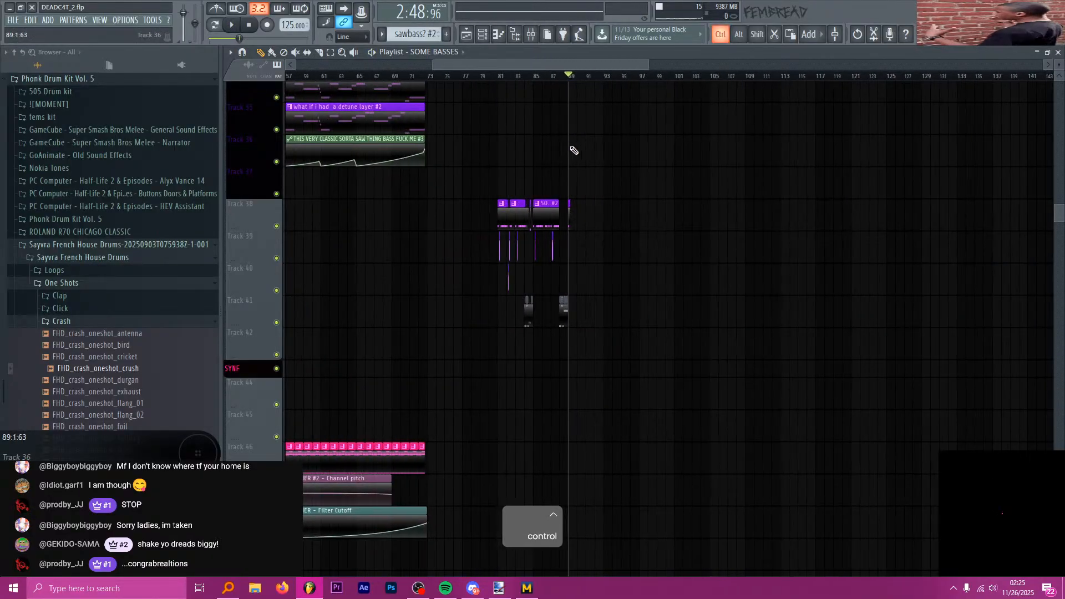
pyautogui.scroll(-3, 605, 161)
pyautogui.scroll(6, 533, 148)
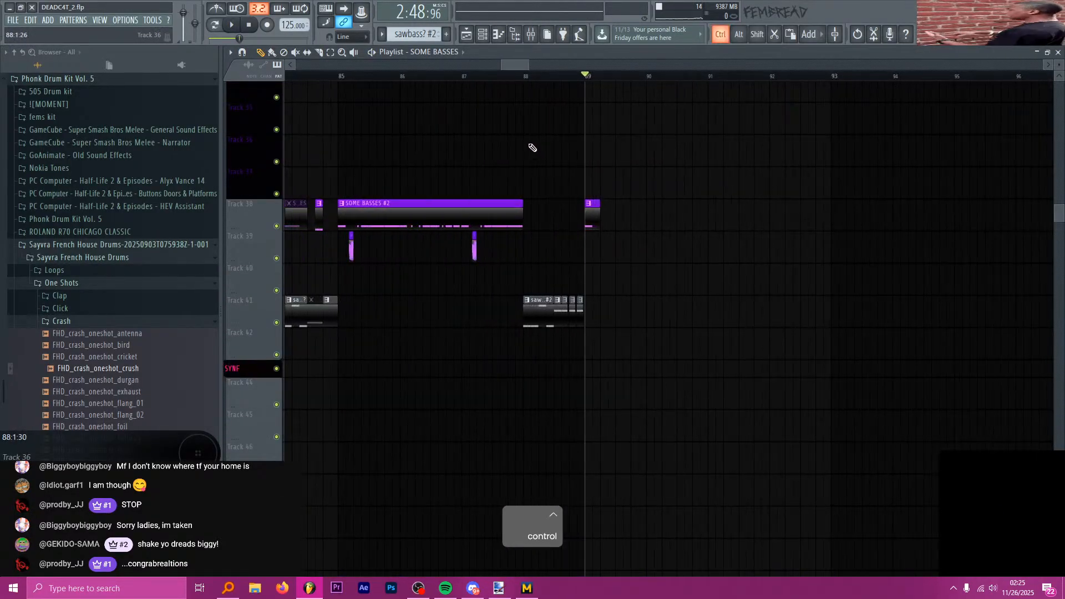
# - Play from bar 88 and delete the last sawbass? #2 clip before bar 89 on Track 41
pyautogui.click(523, 76)
pyautogui.scroll(-6, 565, 157)
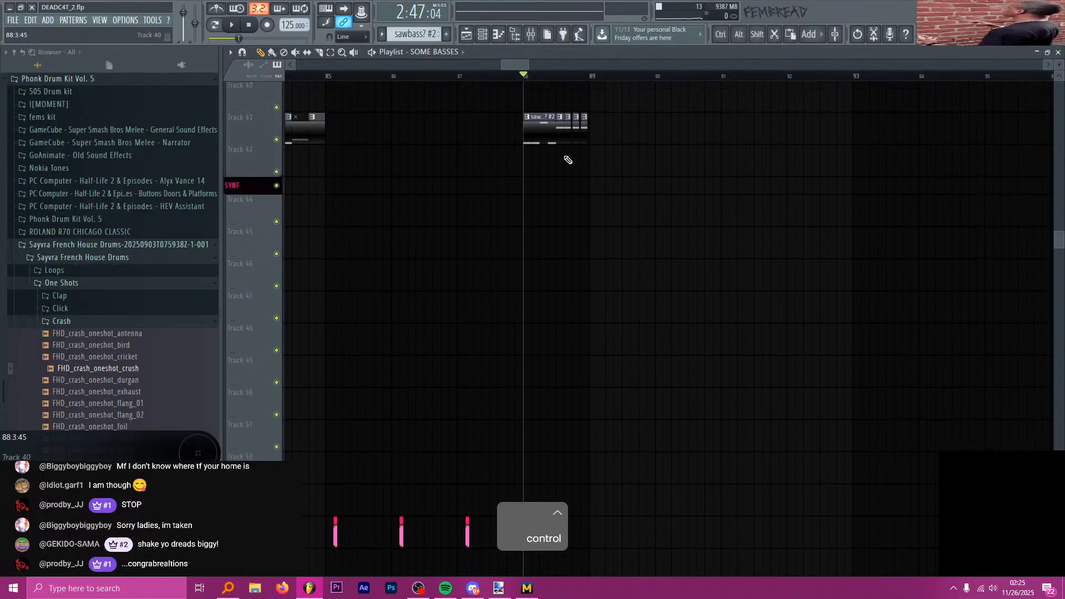
pyautogui.scroll(3, 581, 143)
pyautogui.scroll(-5, 584, 142)
pyautogui.scroll(-3, 585, 142)
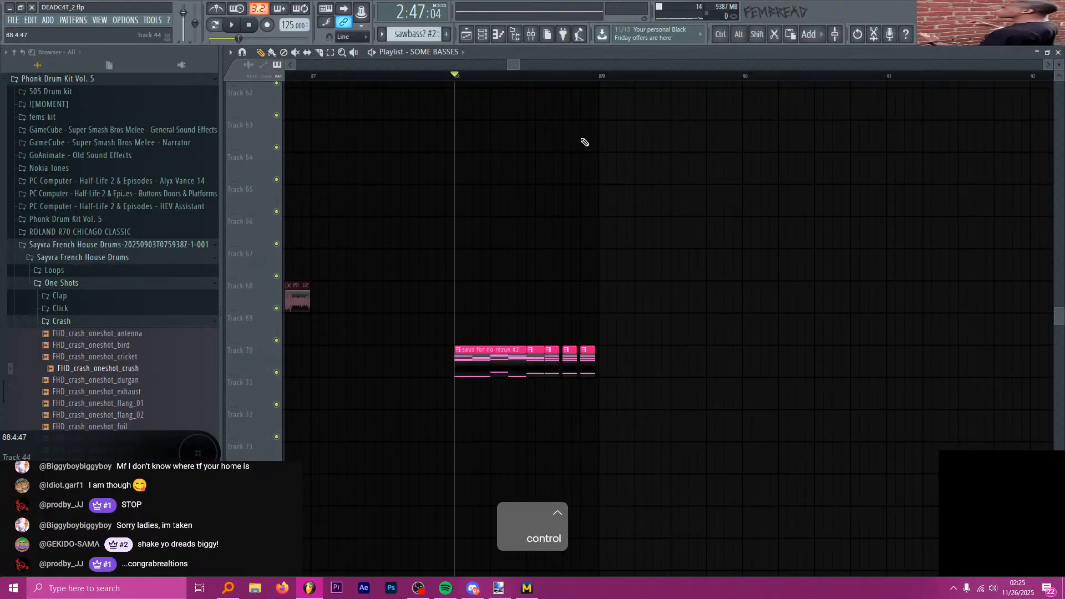
pyautogui.scroll(-1, 585, 142)
pyautogui.scroll(4, 589, 292)
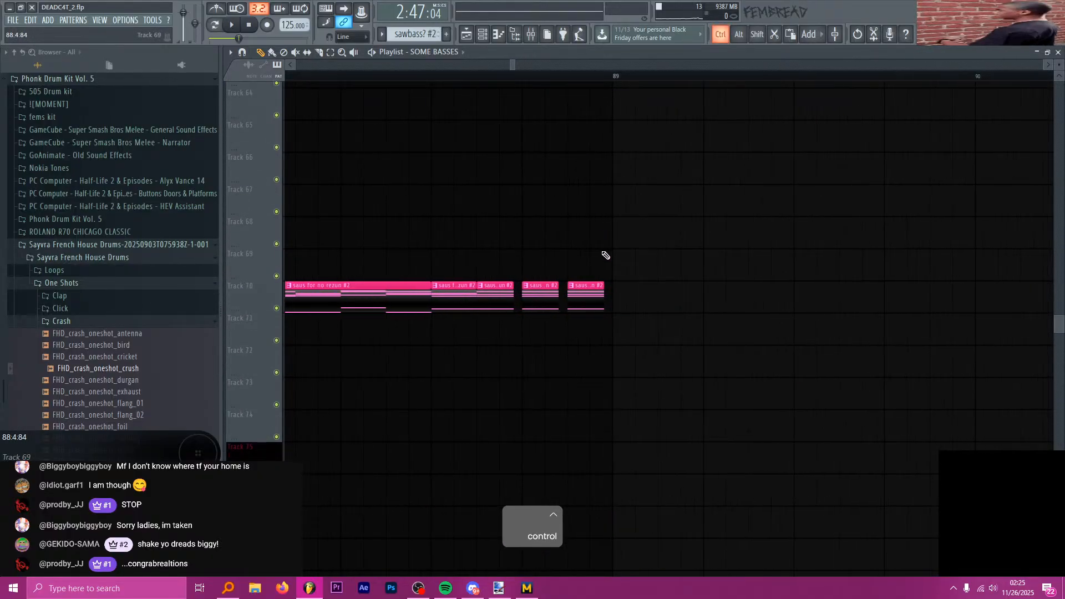
pyautogui.press('space')
pyautogui.scroll(8, 592, 297)
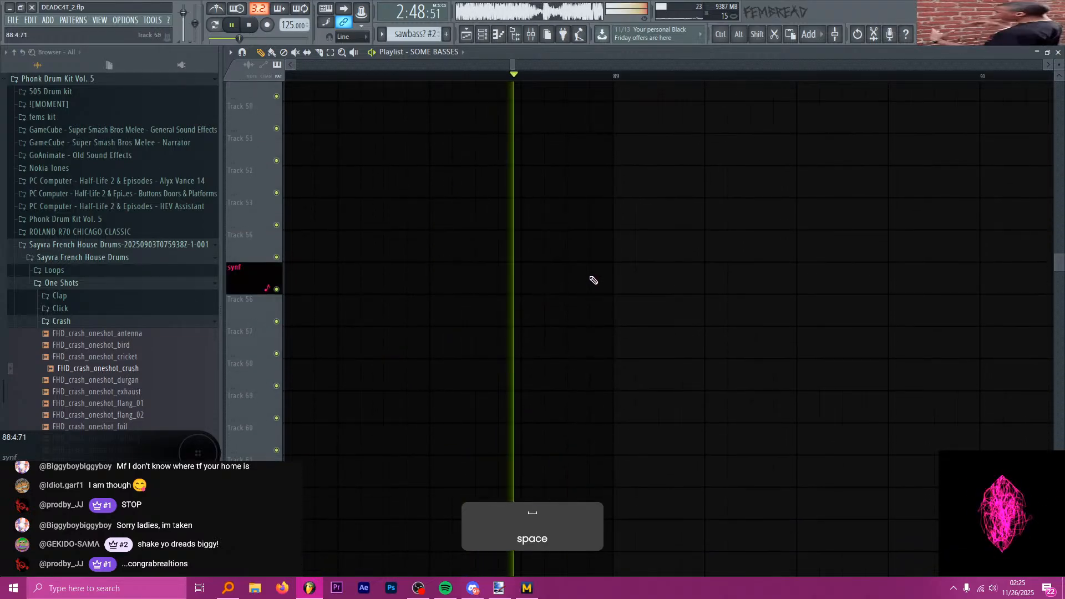
pyautogui.press('space')
pyautogui.scroll(2, 593, 252)
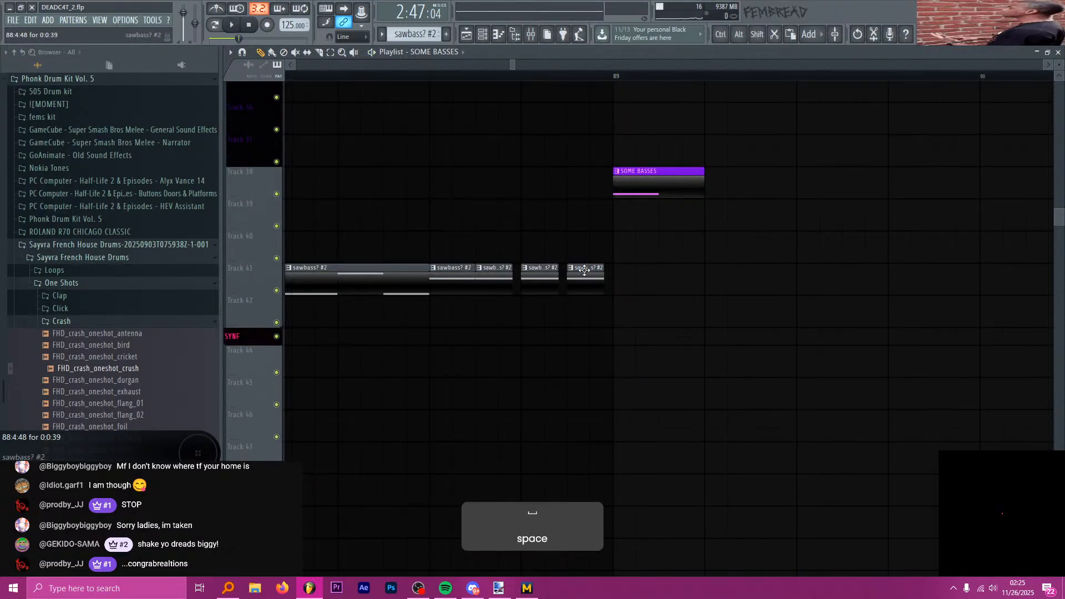
# - Play the fill from bar 88 and examine the drum clips leading into bar 89
pyautogui.scroll(9, 588, 272)
pyautogui.press('space')
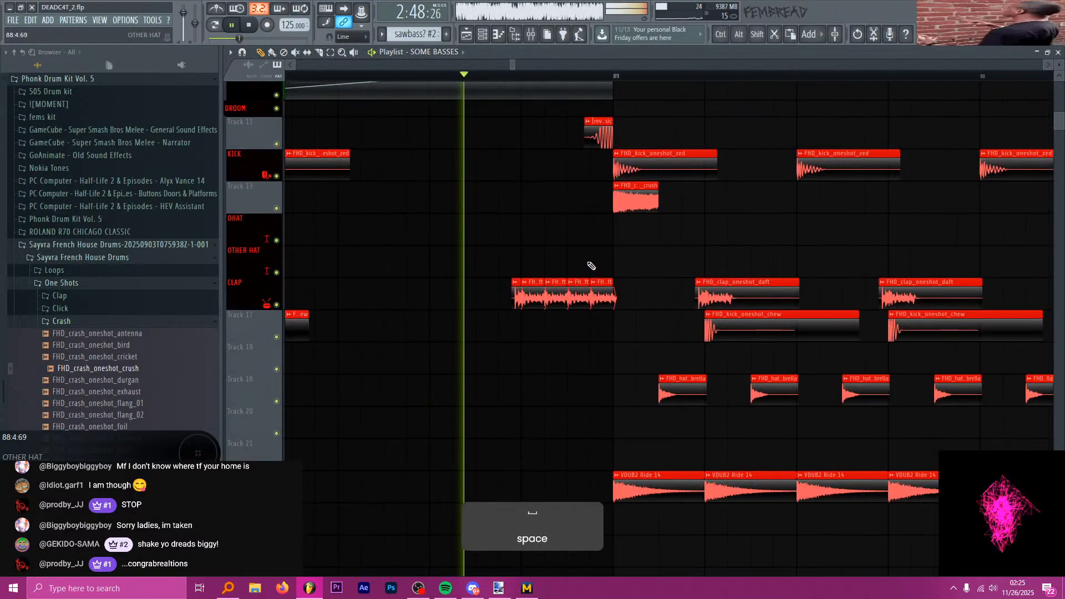
pyautogui.press('space')
pyautogui.scroll(-3, 589, 261)
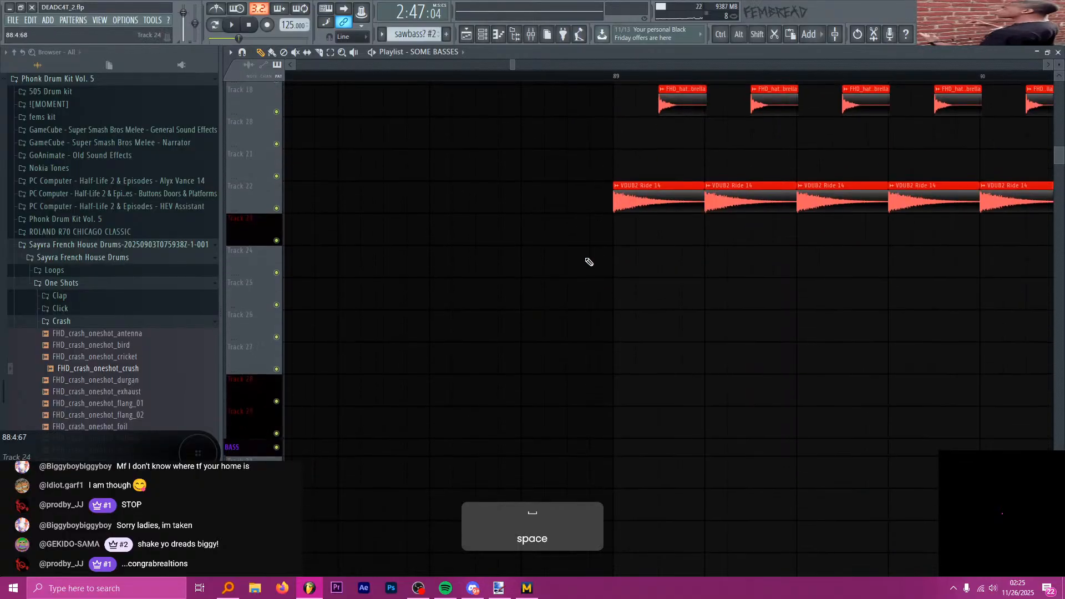
pyautogui.scroll(-11, 589, 262)
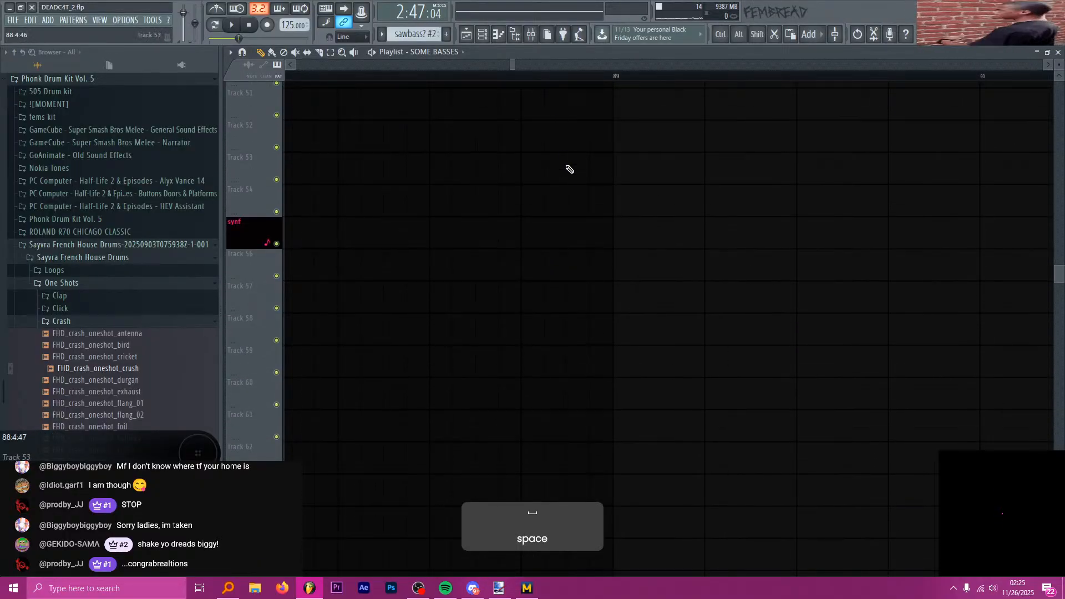
pyautogui.hotkey('alt', 'Tab')
pyautogui.hotkey('alt', 'Tab')
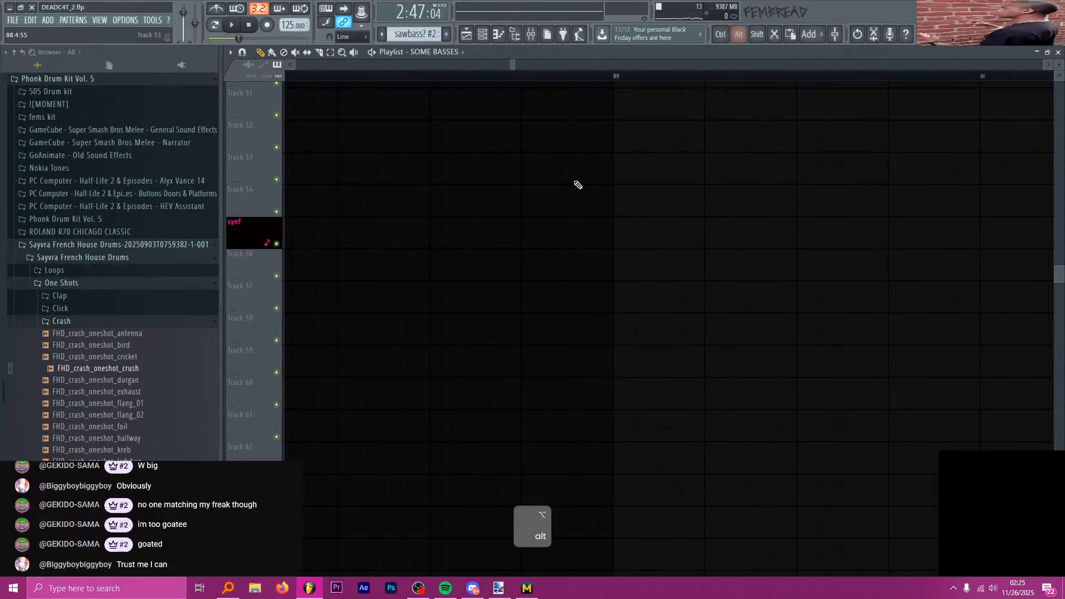
pyautogui.hotkey('alt', 'Tab')
pyautogui.hotkey('alt', 'Tab')
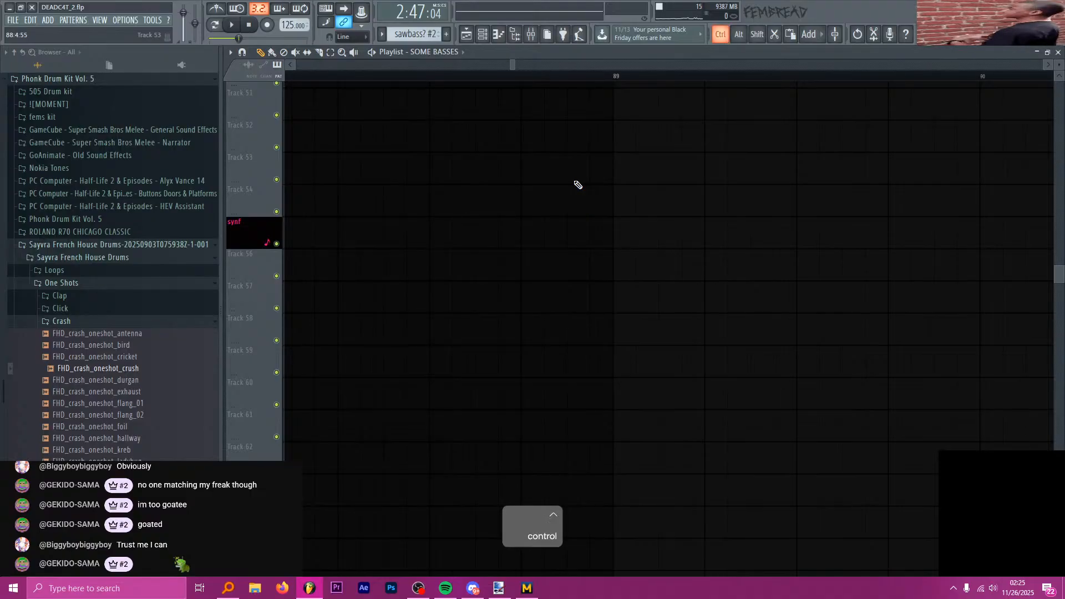
# - Save the project
pyautogui.hotkey('ctrl', 's')
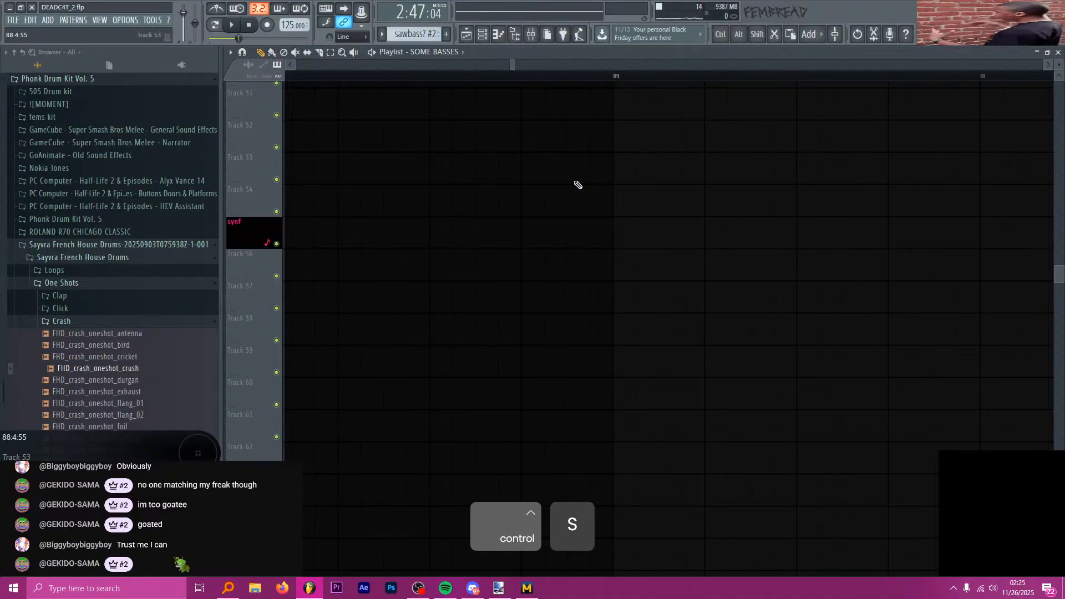
# - Play the arrangement from bar 86 to check the bass transition into bar 89
pyautogui.scroll(-6, 598, 222)
pyautogui.scroll(4, 609, 231)
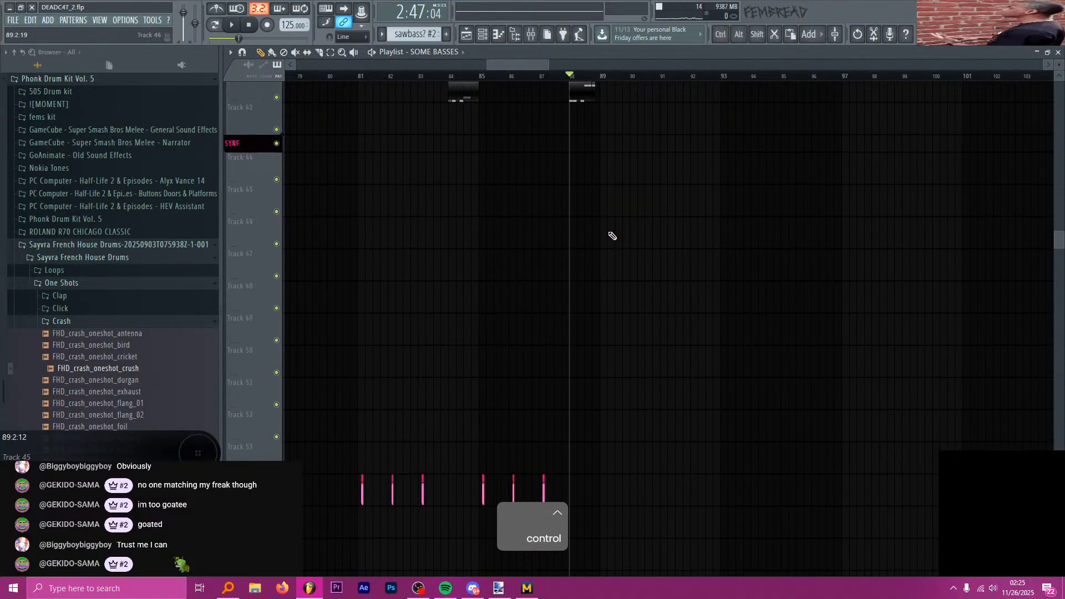
pyautogui.scroll(4, 612, 236)
pyautogui.scroll(3, 604, 240)
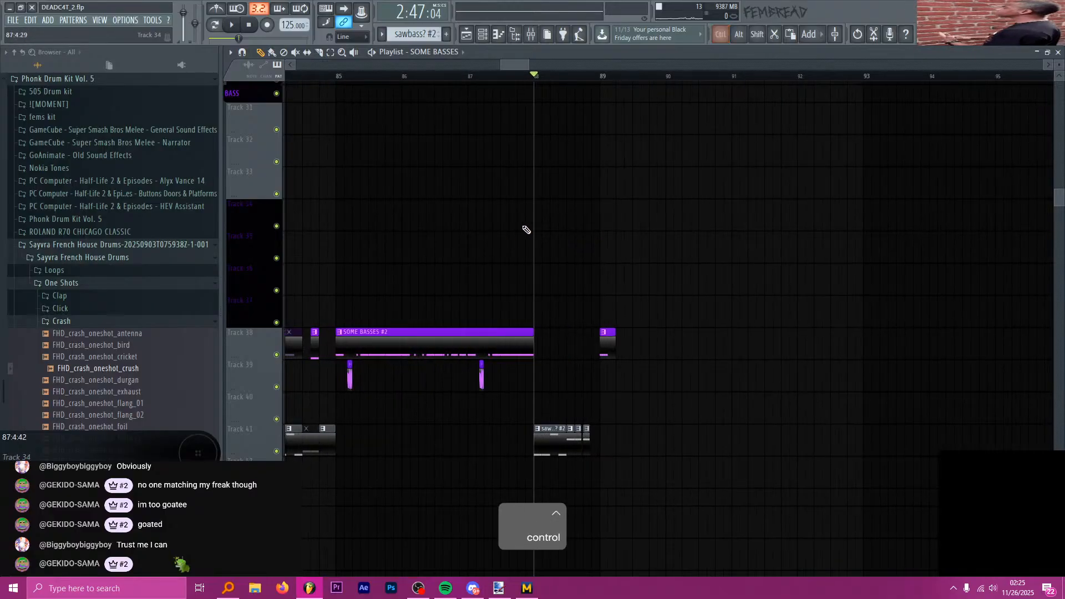
pyautogui.click(432, 77)
pyautogui.press('space')
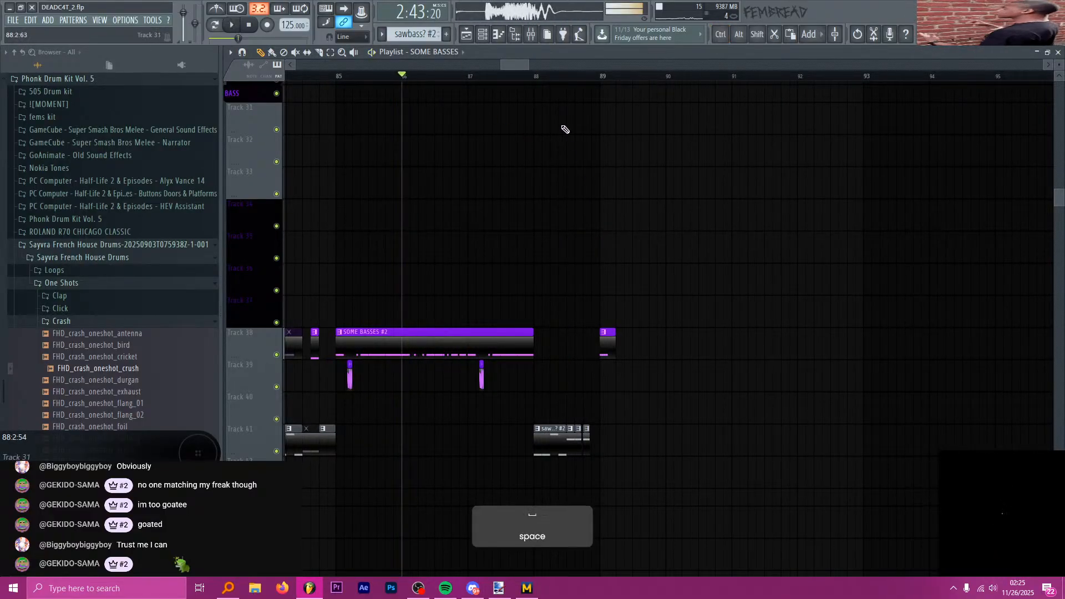
pyautogui.scroll(4, 599, 228)
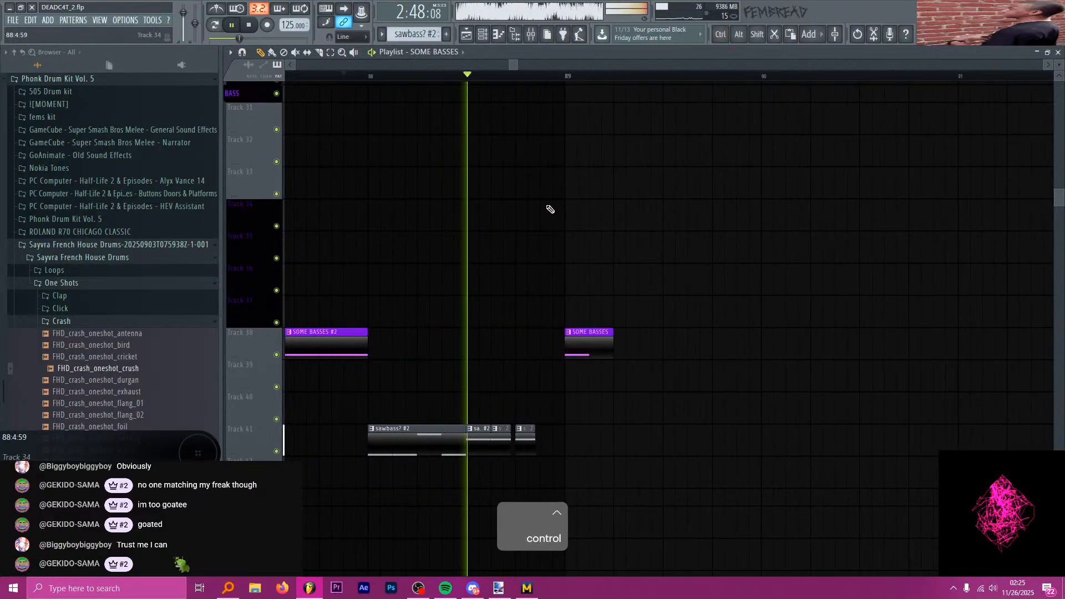
# - Try placing a Midnite Criuiser loop clip on Track 69 at 89:1:48 and lengthening it to about 0:1:46
pyautogui.press('space')
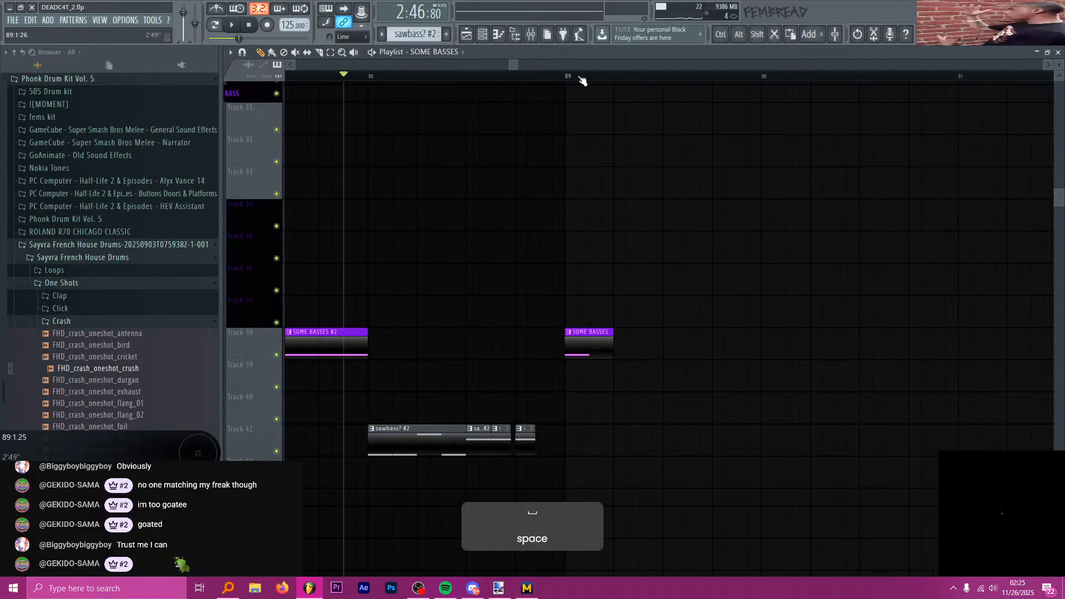
pyautogui.scroll(-6, 560, 169)
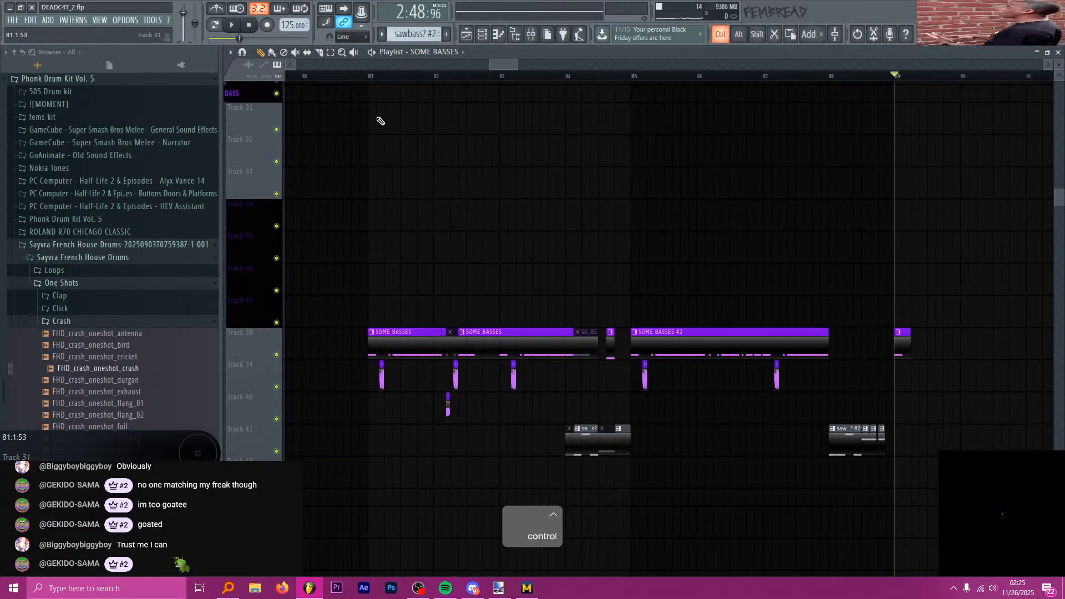
pyautogui.scroll(-9, 480, 229)
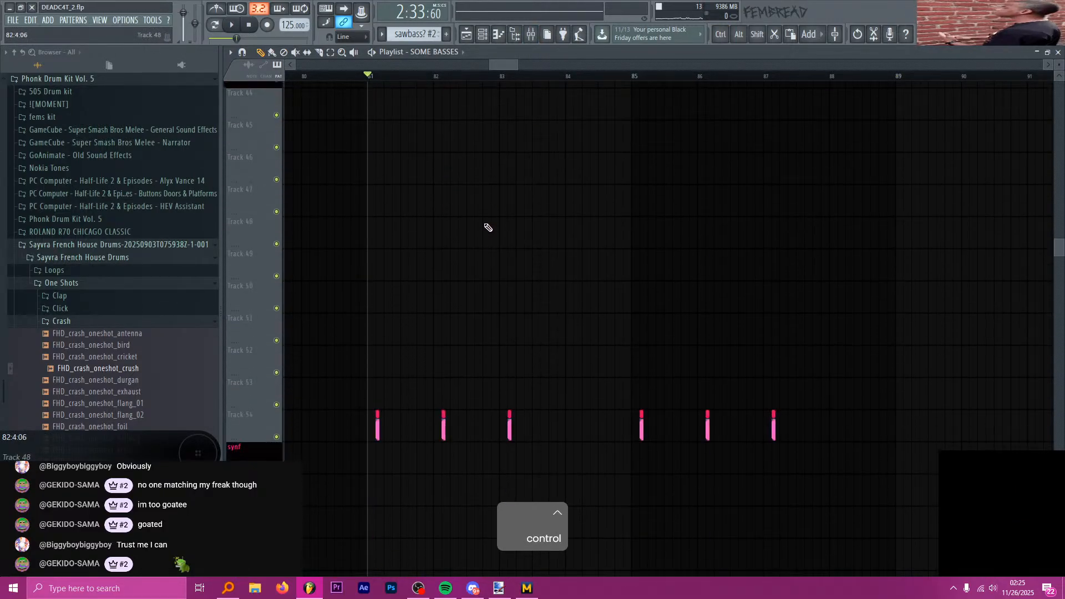
pyautogui.scroll(-2, 542, 219)
pyautogui.scroll(8, 609, 328)
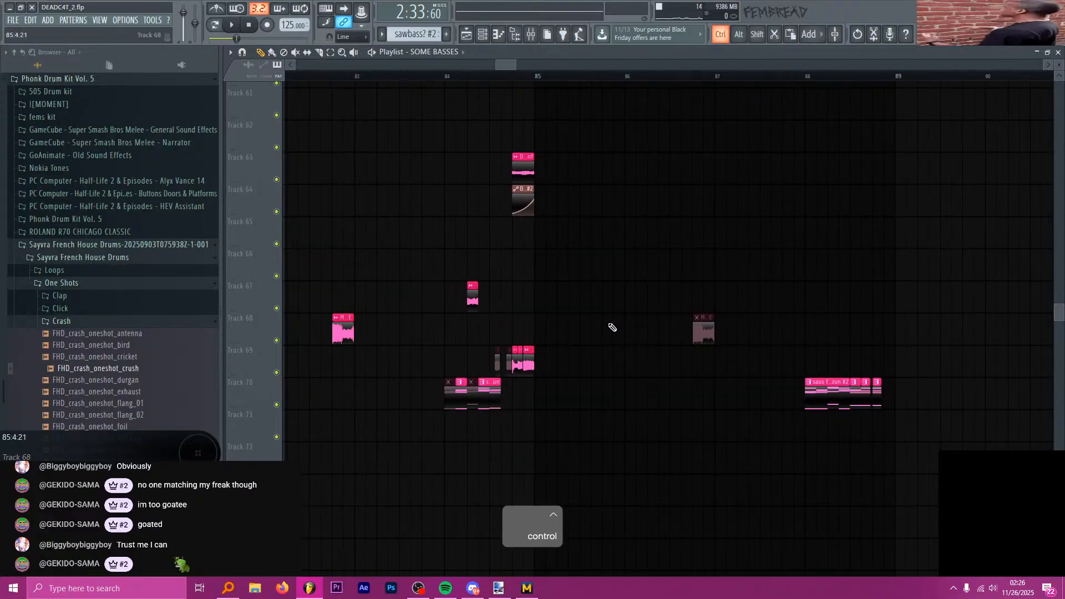
pyautogui.scroll(-7, 467, 361)
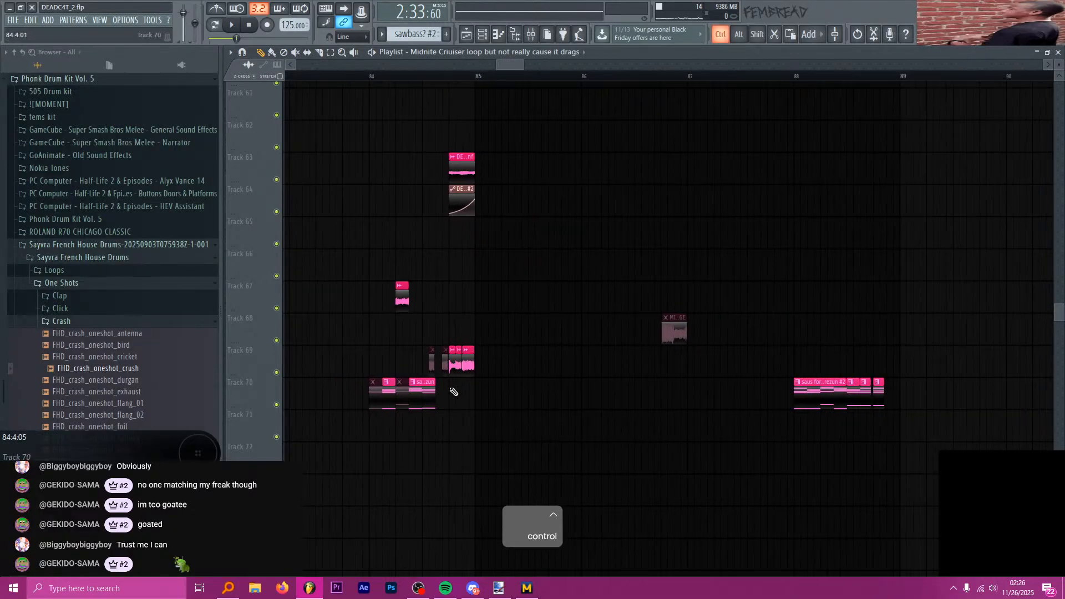
pyautogui.scroll(6, 702, 332)
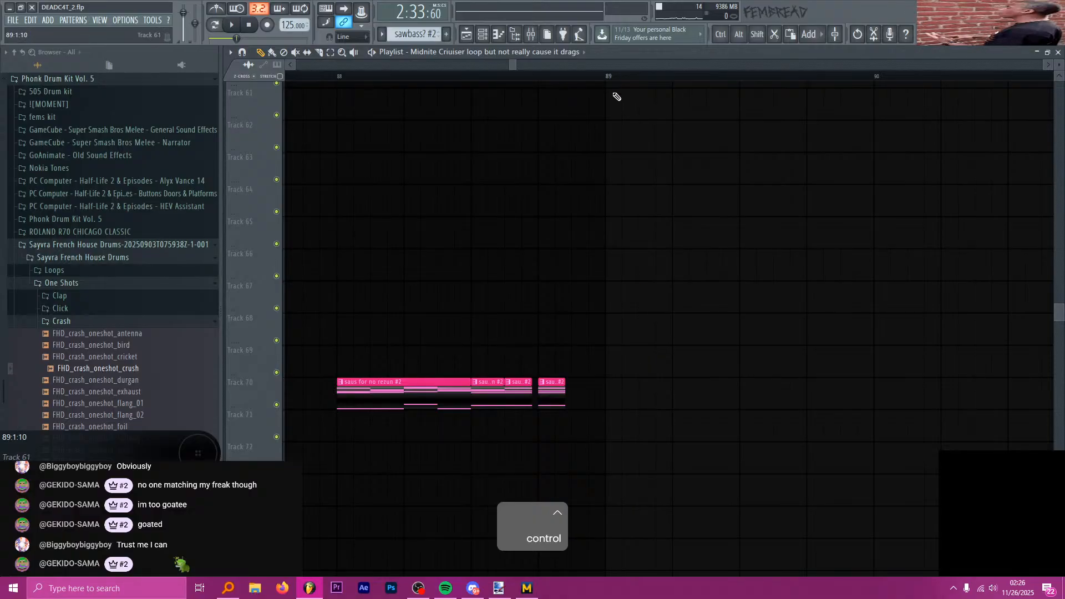
pyautogui.press('space')
pyautogui.click(642, 357)
pyautogui.scroll(2, 796, 352)
pyautogui.press('space')
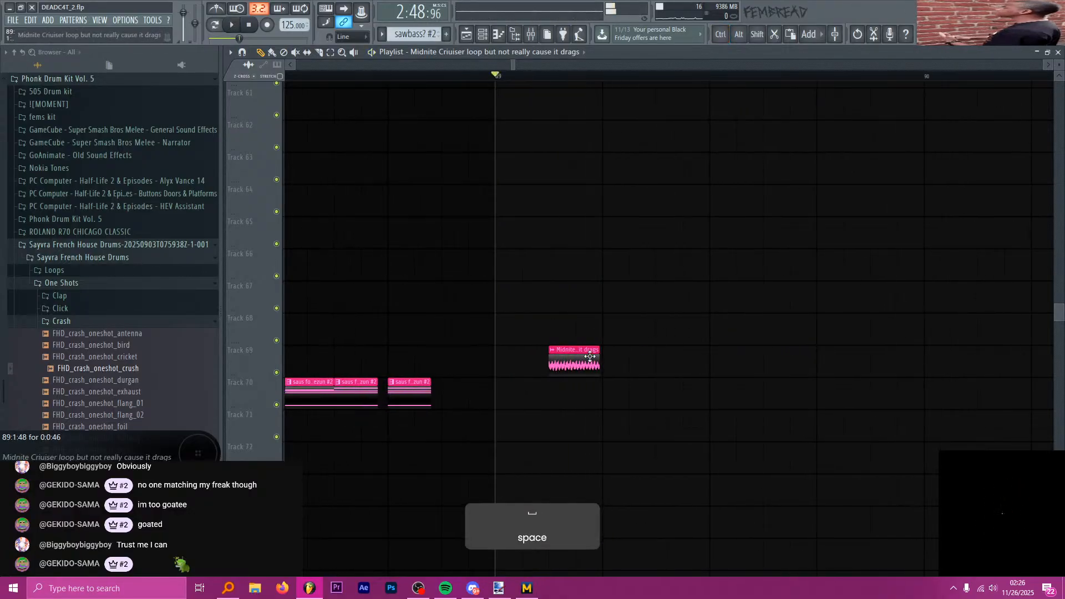
pyautogui.moveTo(597, 359); pyautogui.dragTo(708, 359)
# - Play from bar 89 and try cutting the middle section out of the Midnite Criuiser loop clip on Track 69
pyautogui.press('space')
pyautogui.press('space')
pyautogui.press('space')
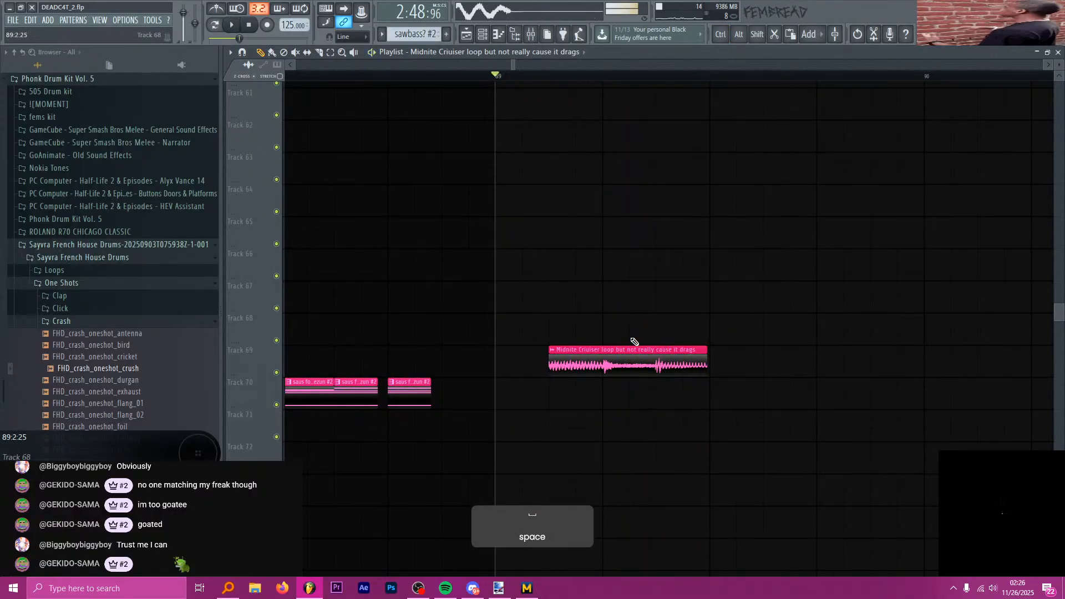
pyautogui.press('space')
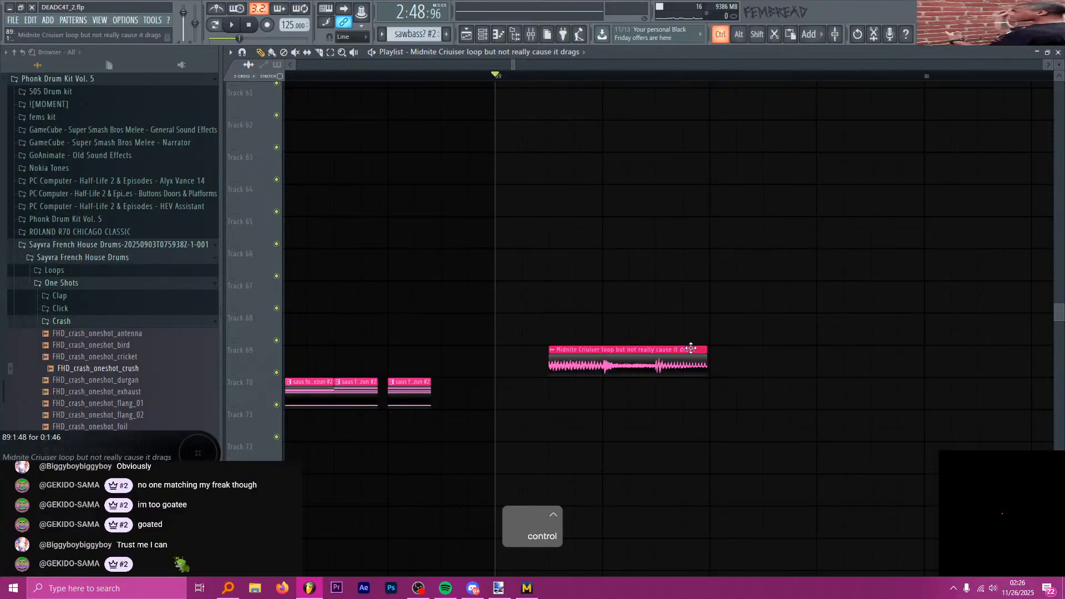
pyautogui.scroll(2, 673, 348)
pyautogui.press('shift')
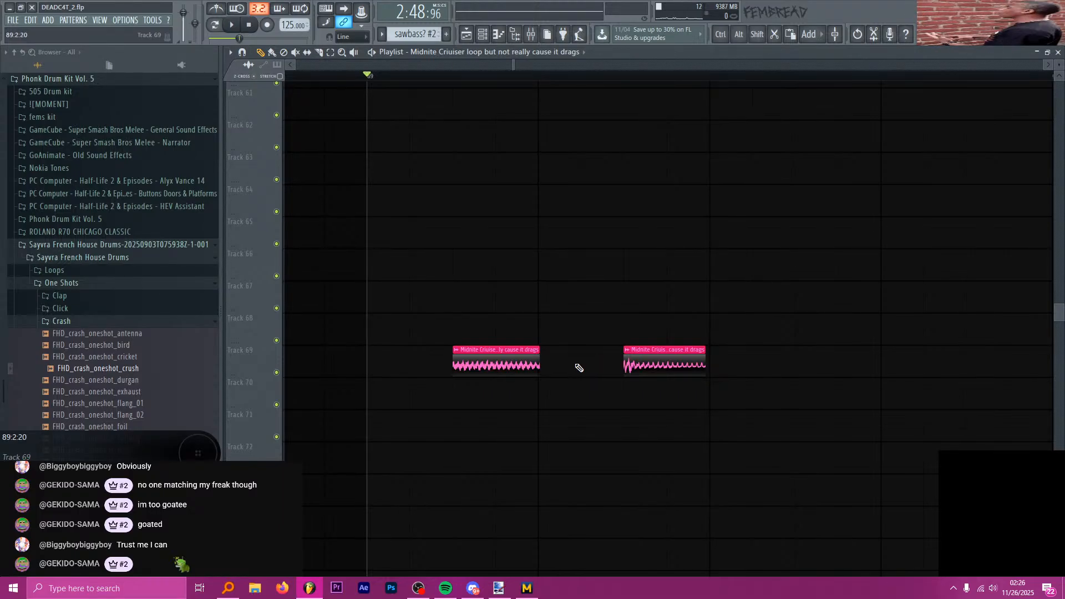
# - Remove the Midnite Criuiser loop pieces after bar 89 and examine the tracks from Track 69 up to the drums
pyautogui.scroll(-6, 597, 360)
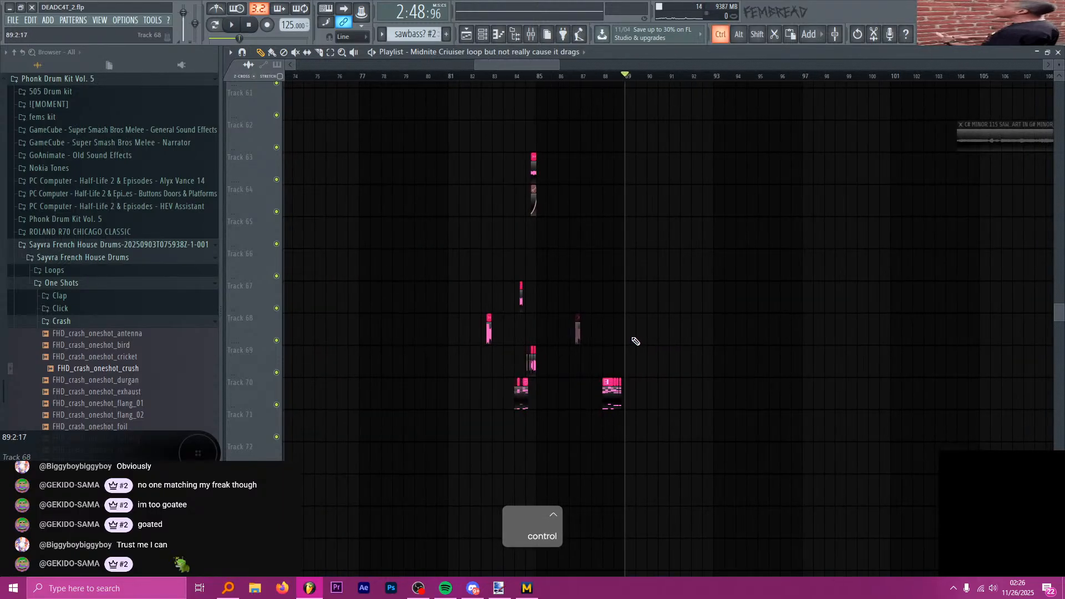
pyautogui.scroll(-3, 640, 341)
pyautogui.scroll(10, 643, 350)
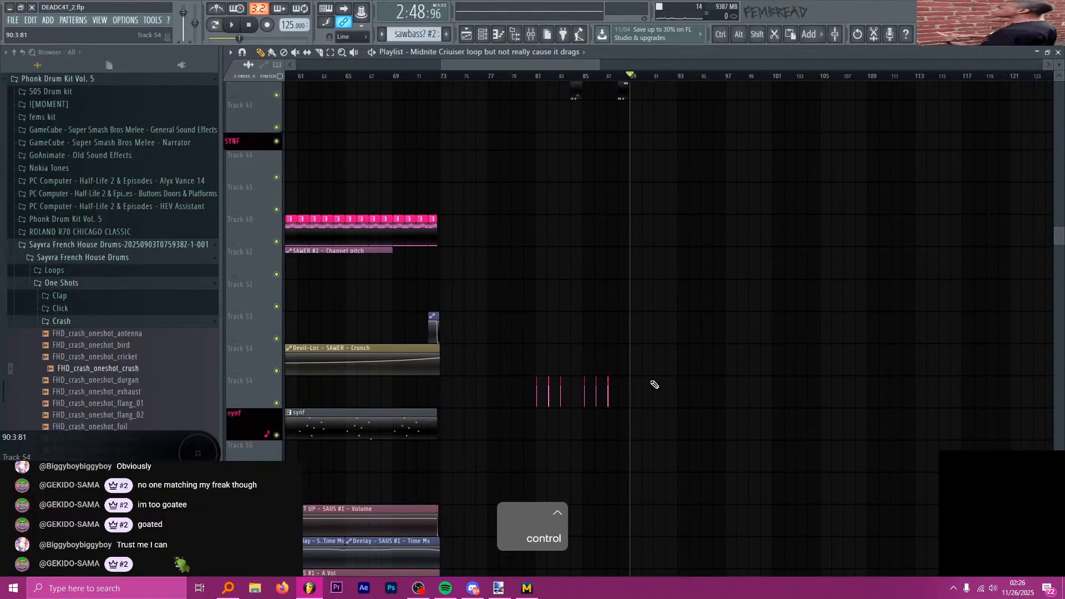
pyautogui.scroll(3, 660, 392)
pyautogui.scroll(5, 632, 394)
pyautogui.scroll(4, 655, 391)
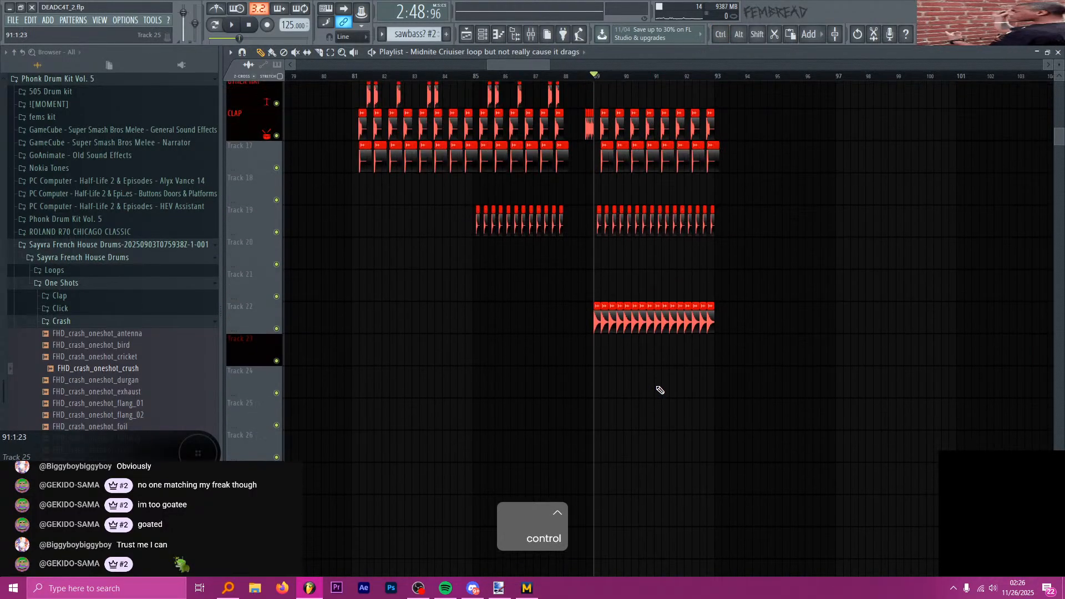
pyautogui.scroll(1, 665, 386)
pyautogui.scroll(6, 664, 386)
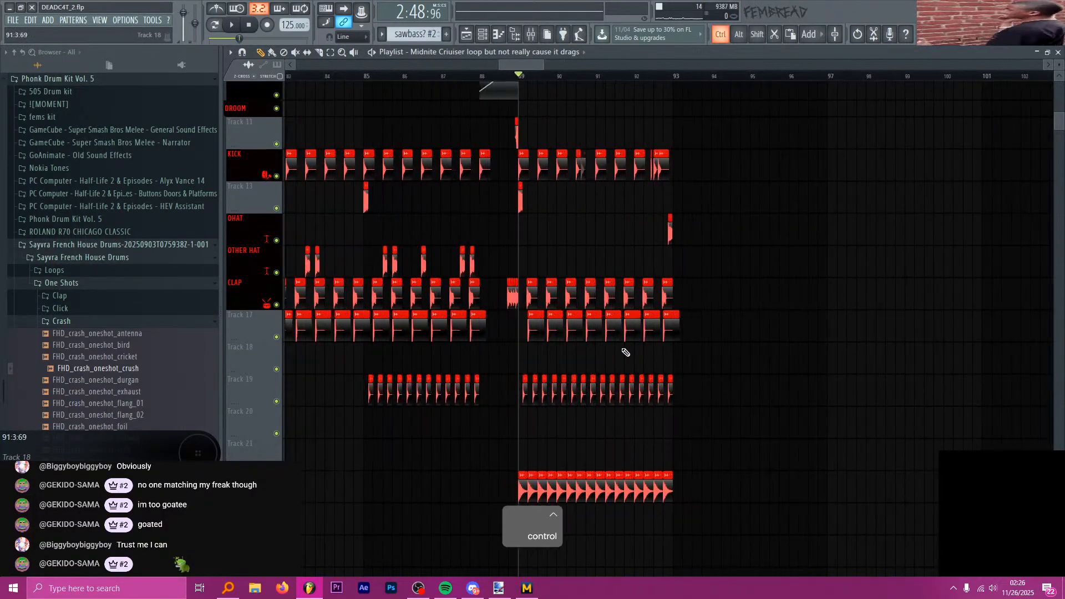
pyautogui.moveTo(411, 77); pyautogui.dragTo(747, 101)
pyautogui.keyDown('ctrl'); pyautogui.click(742, 78); pyautogui.keyUp('ctrl')
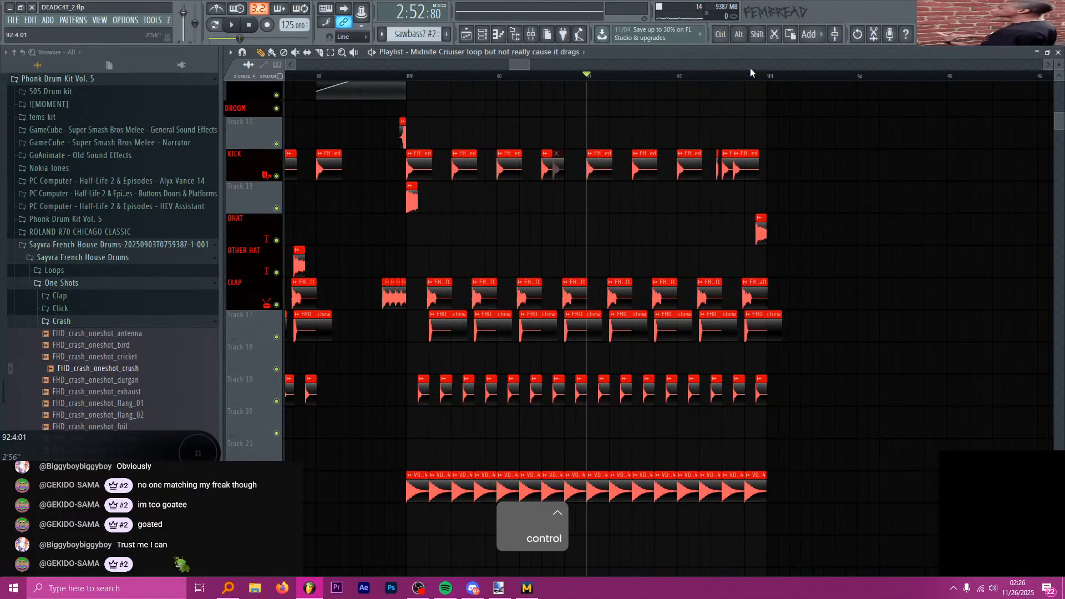
pyautogui.scroll(-2, 775, 82)
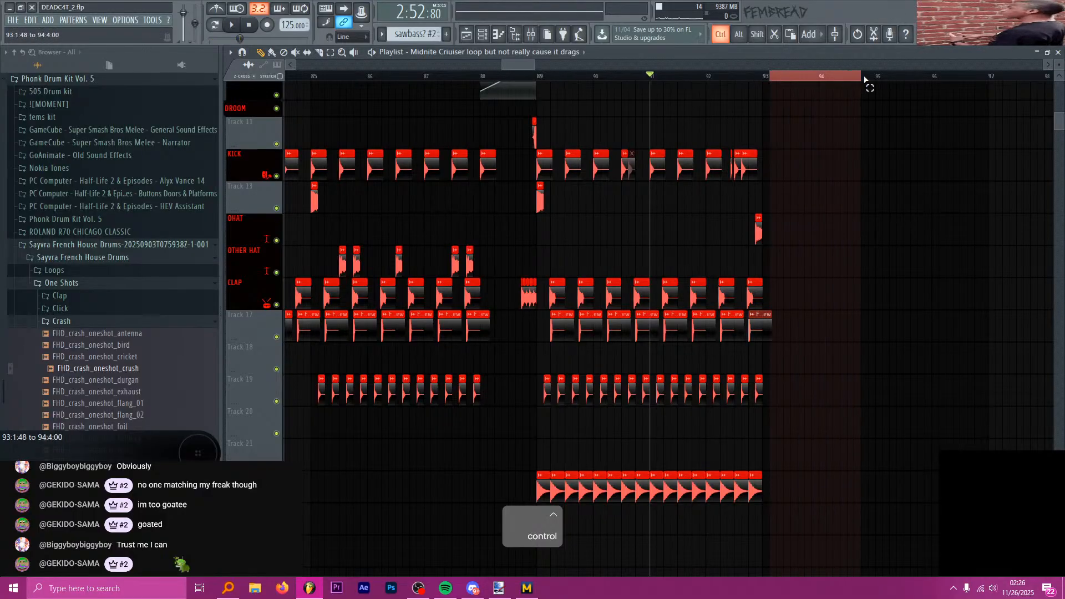
pyautogui.keyDown('ctrl'); pyautogui.click(966, 84); pyautogui.keyUp('ctrl')
pyautogui.scroll(-2, 821, 82)
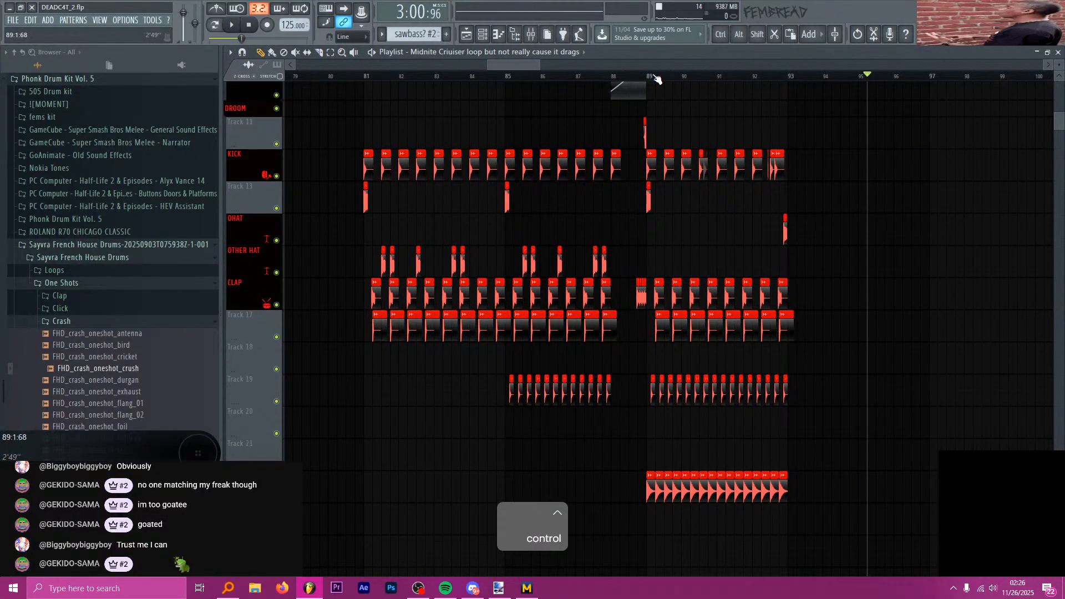
pyautogui.scroll(2, 660, 88)
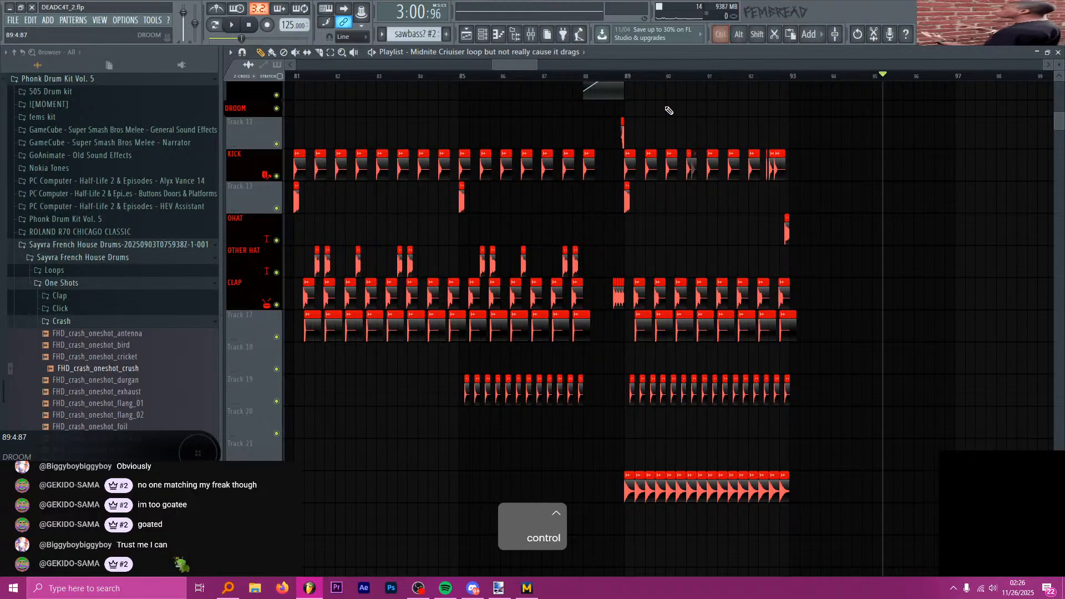
pyautogui.scroll(2, 690, 111)
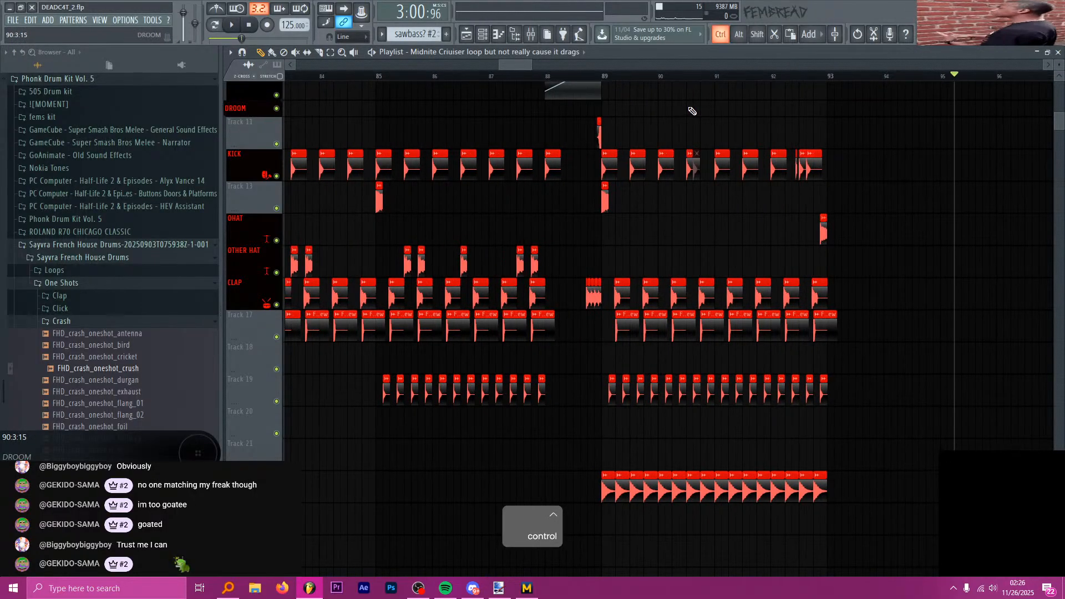
pyautogui.scroll(2, 690, 111)
# - Play the arrangement from bar 89 and examine how the drum section runs toward bar 93
pyautogui.click(639, 76)
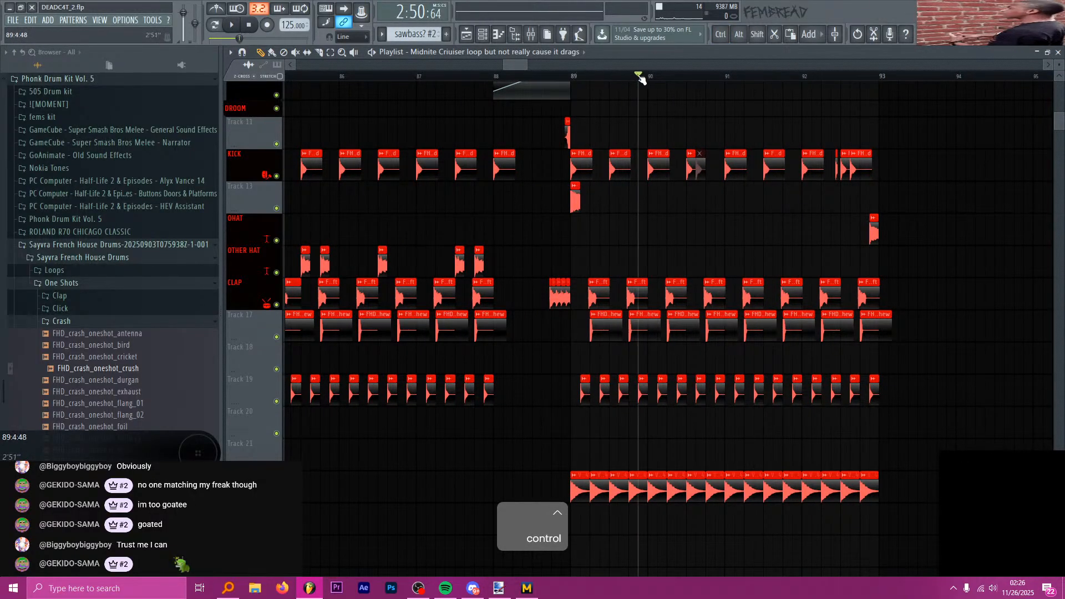
pyautogui.moveTo(640, 79); pyautogui.dragTo(573, 99)
pyautogui.press('space')
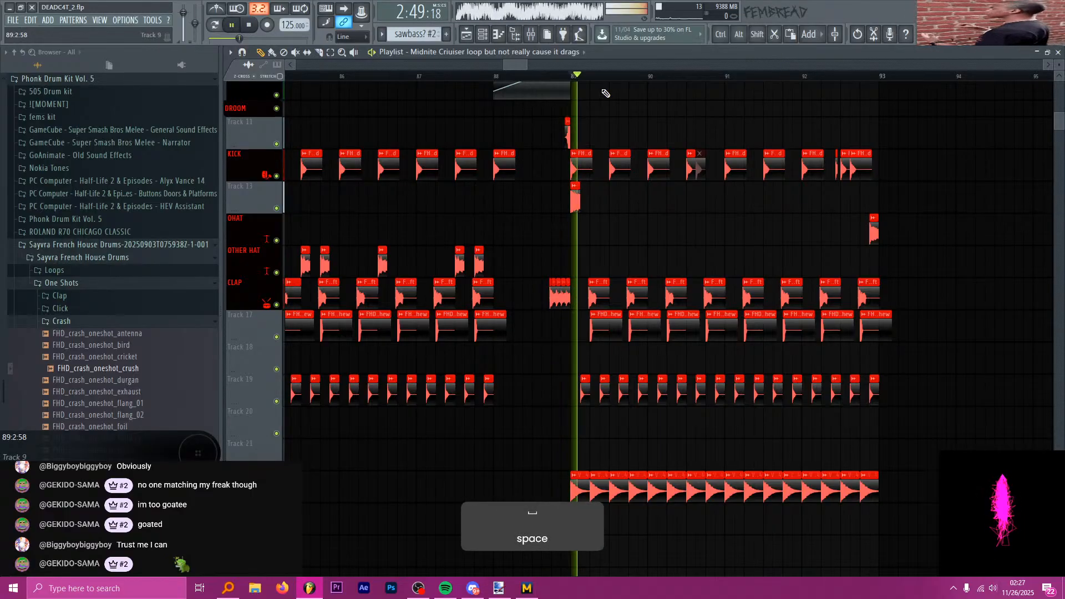
pyautogui.press('ctrl')
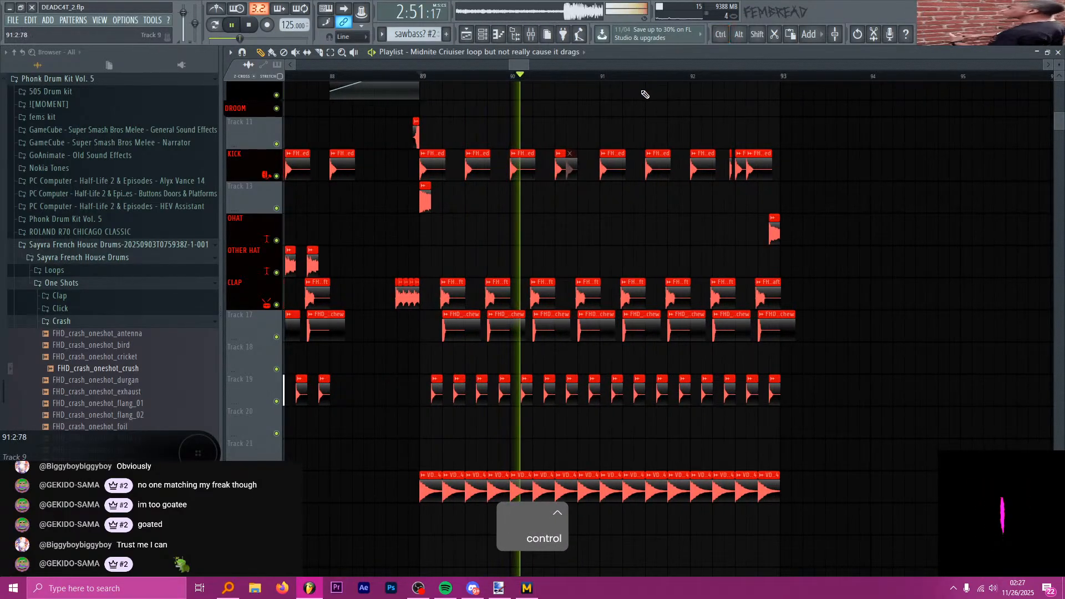
pyautogui.scroll(3, 691, 118)
pyautogui.press('space')
# - Play the transition from bar 88 to check the fill leading into bar 89
pyautogui.moveTo(514, 76); pyautogui.dragTo(641, 29)
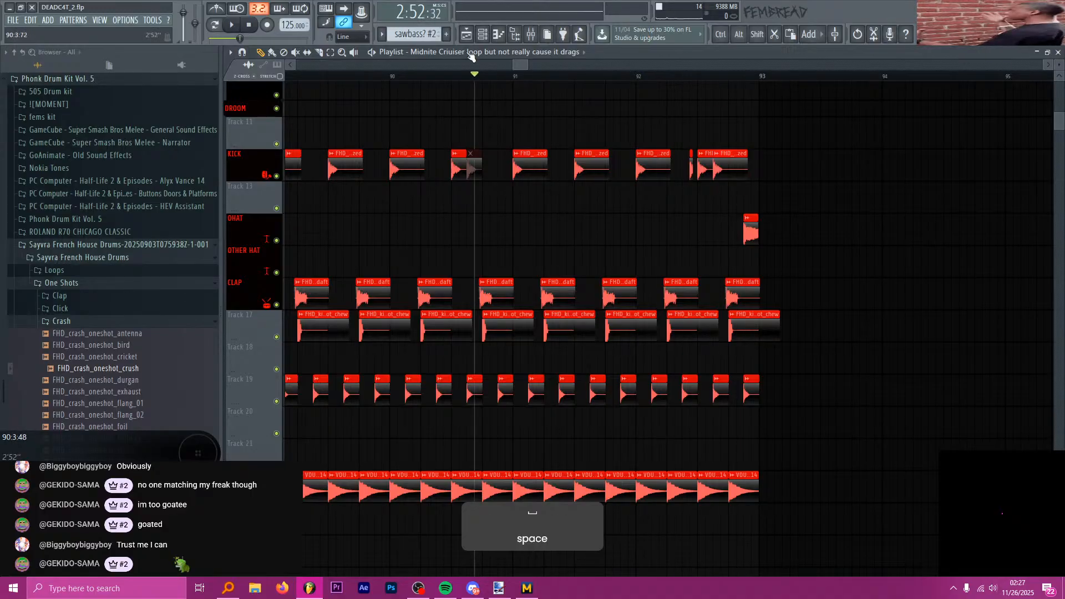
pyautogui.press('ctrl')
pyautogui.scroll(-3, 623, 118)
pyautogui.moveTo(546, 78); pyautogui.dragTo(492, 88)
pyautogui.press('space')
pyautogui.scroll(-8, 546, 214)
pyautogui.press('space')
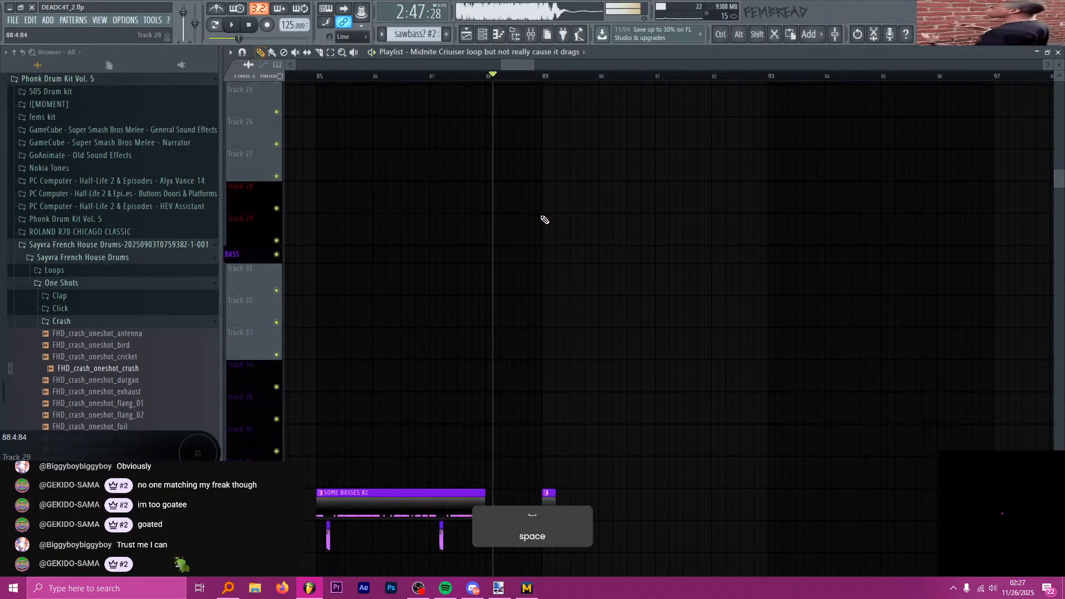
# - Examine the saus for no rezun #2 clips on Track 70 leading into bar 89
pyautogui.scroll(-6, 542, 218)
pyautogui.scroll(-8, 546, 229)
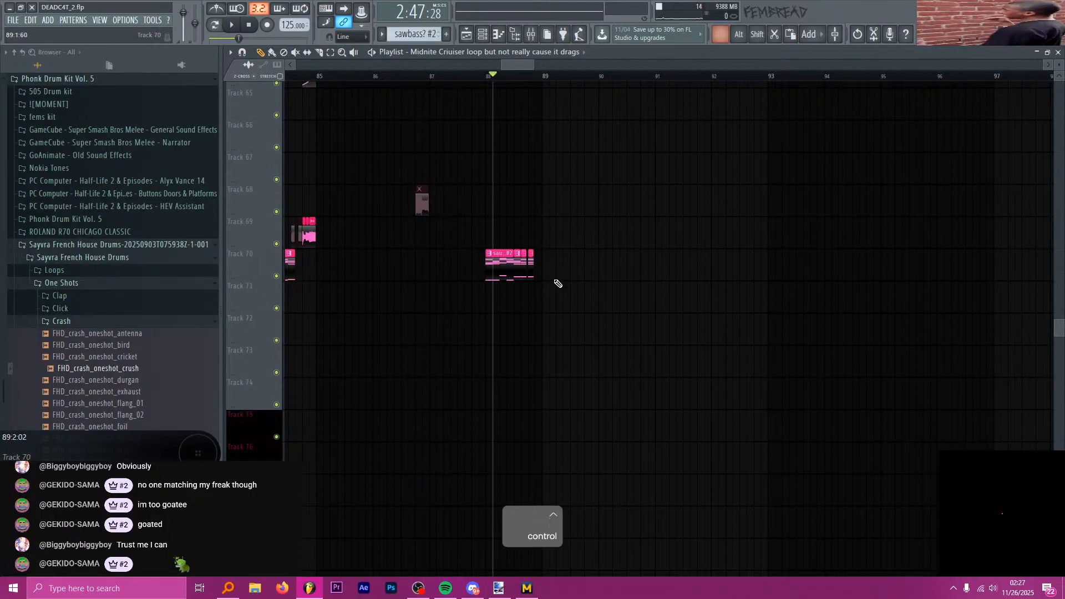
pyautogui.scroll(4, 556, 285)
pyautogui.scroll(-2, 556, 214)
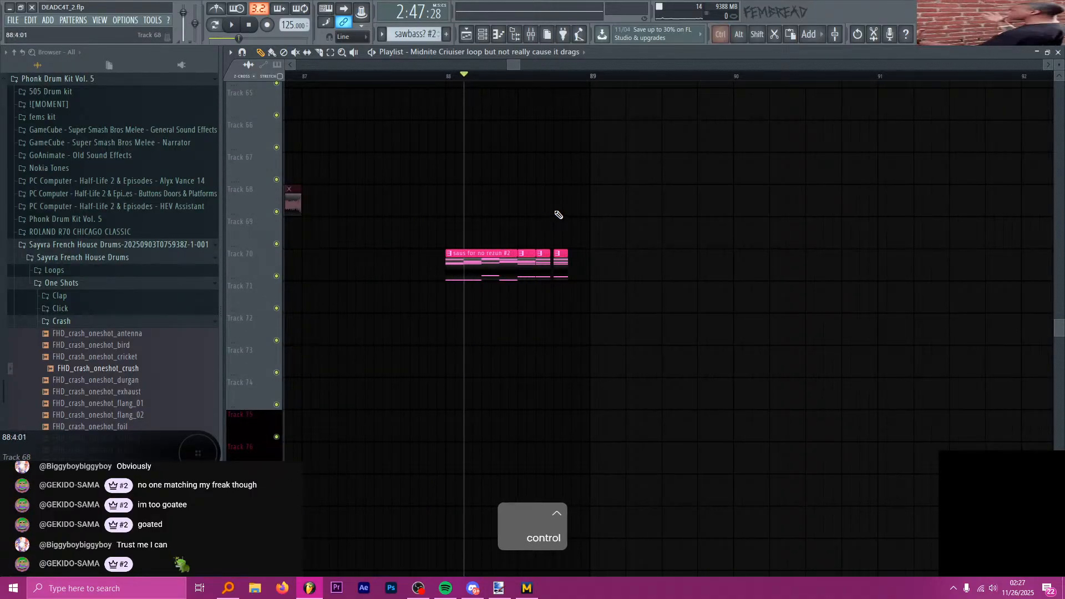
pyautogui.scroll(4, 542, 244)
pyautogui.scroll(-5, 527, 247)
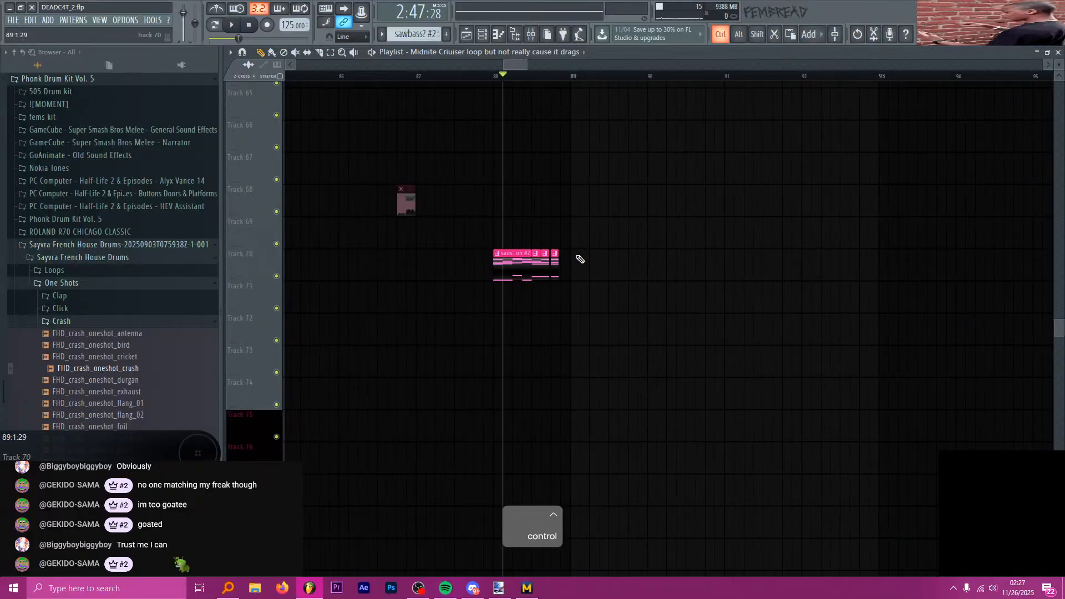
pyautogui.scroll(3, 588, 255)
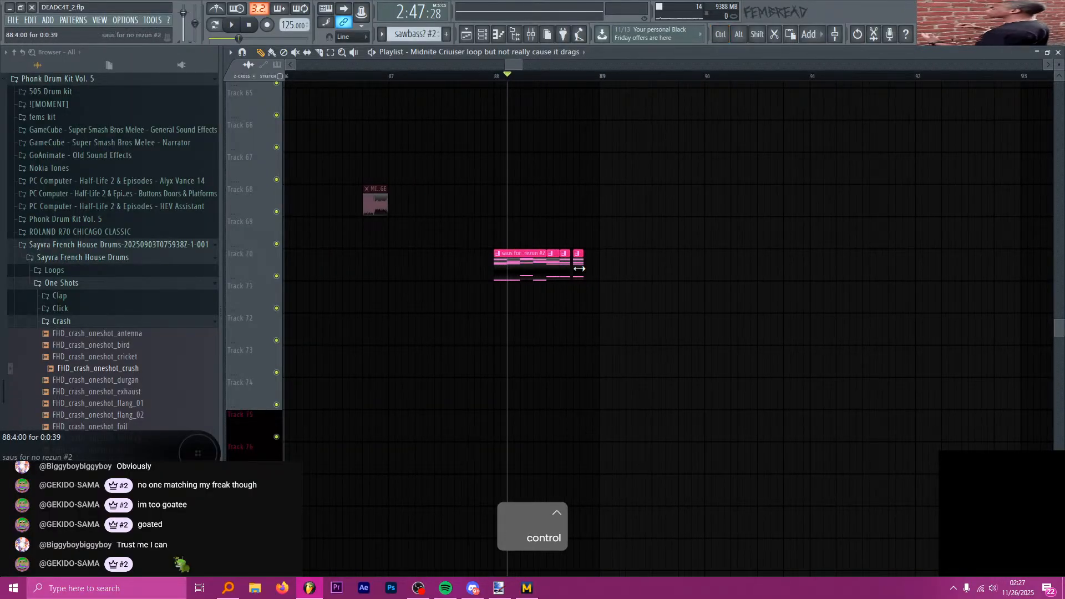
pyautogui.hotkey('alt', 'Tab')
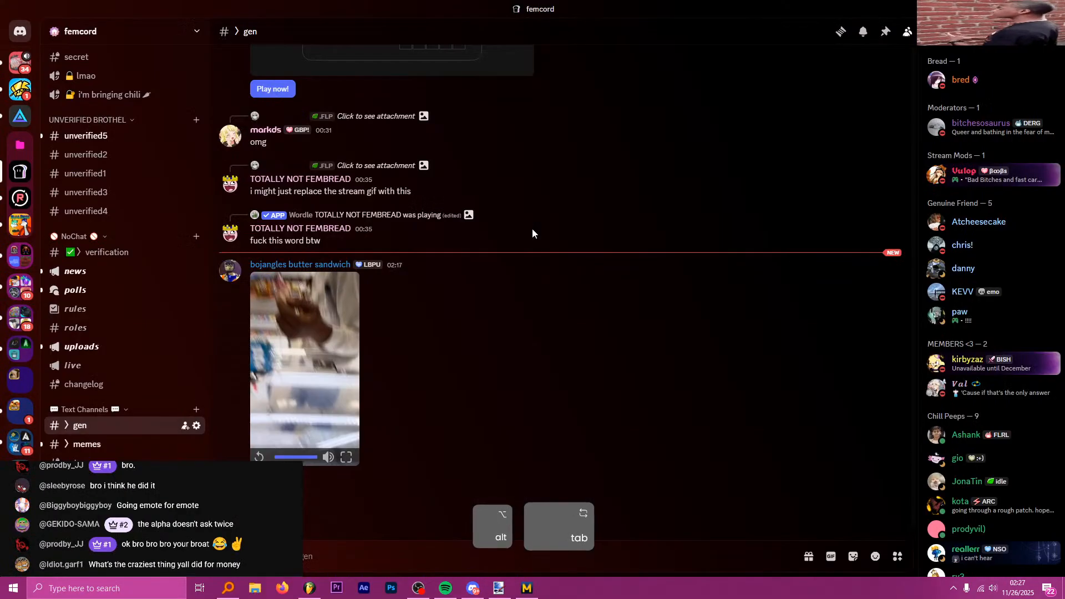
pyautogui.hotkey('alt', 'Tab')
# - Return to FL Studio and examine the tracks from Track 70 up to Track 46 for clips around bars 81 to 89
pyautogui.click(599, 76)
pyautogui.scroll(2, 634, 161)
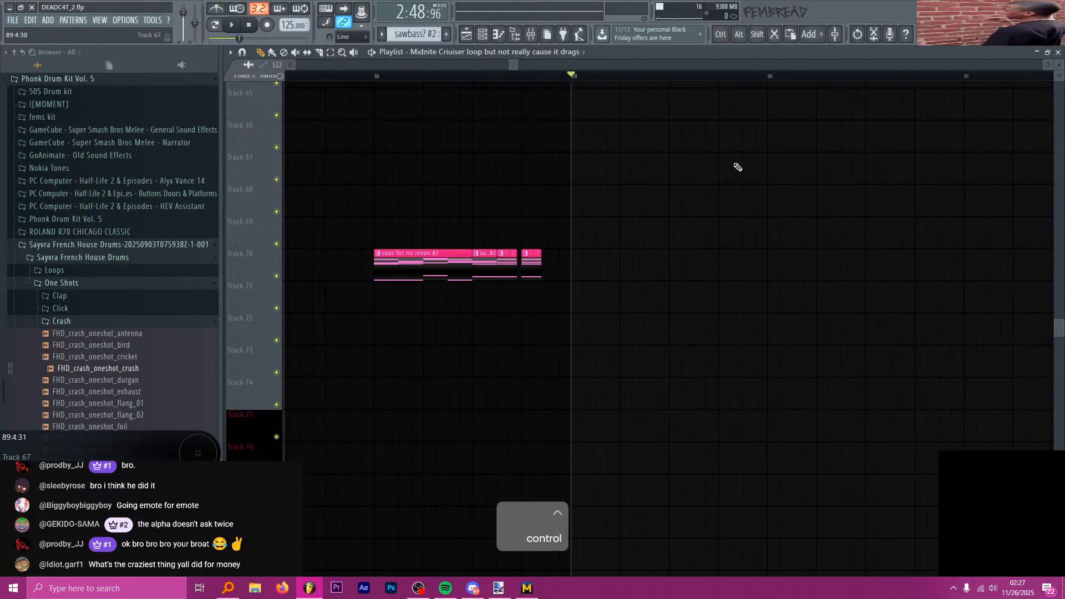
pyautogui.scroll(-5, 610, 267)
pyautogui.scroll(4, 644, 263)
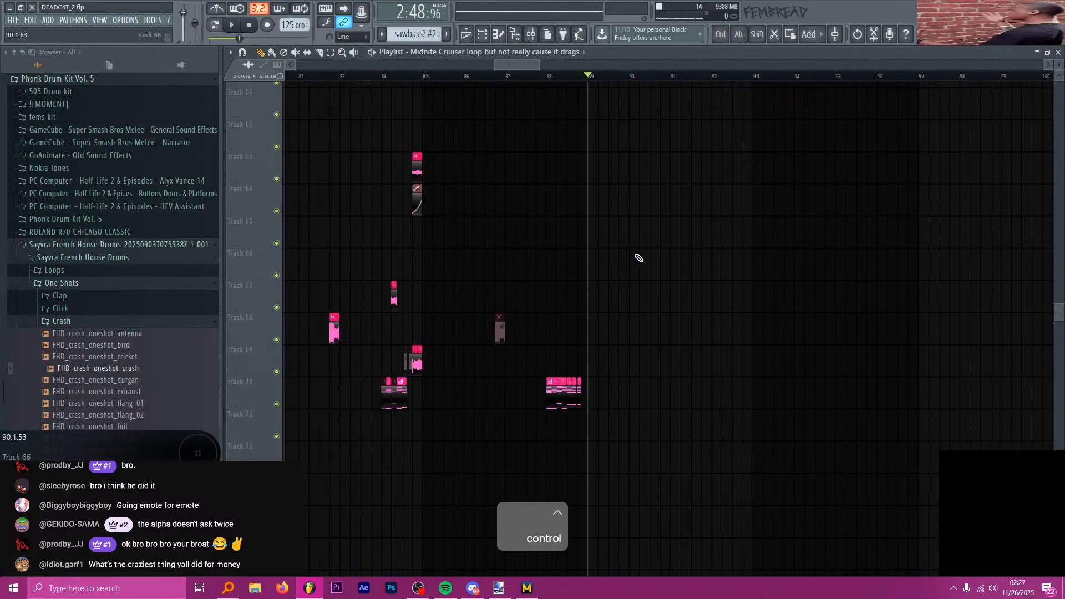
pyautogui.scroll(-5, 652, 277)
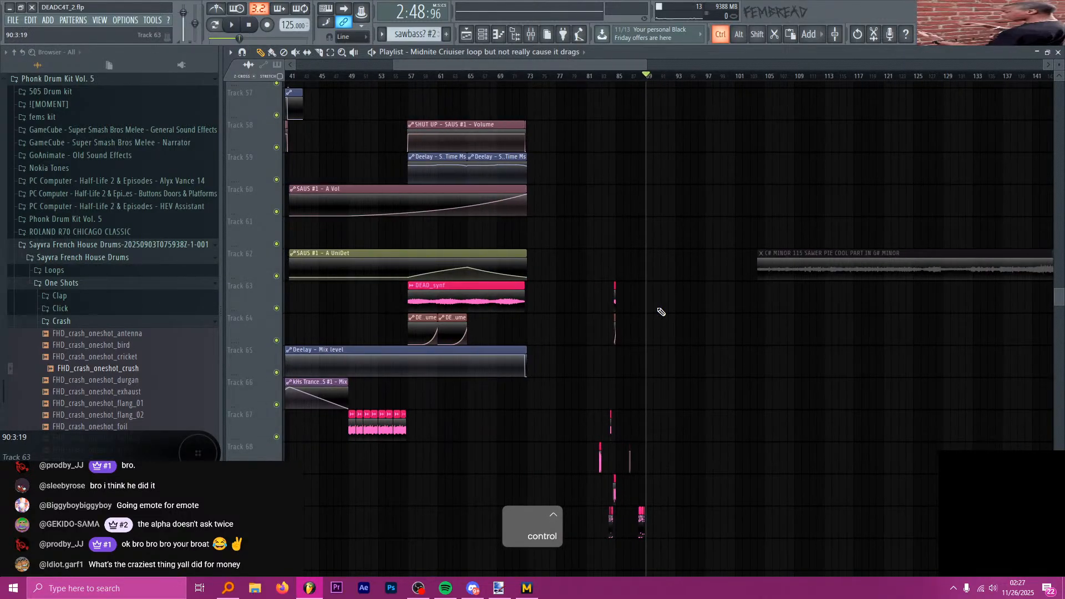
pyautogui.scroll(-1, 652, 270)
pyautogui.scroll(5, 594, 257)
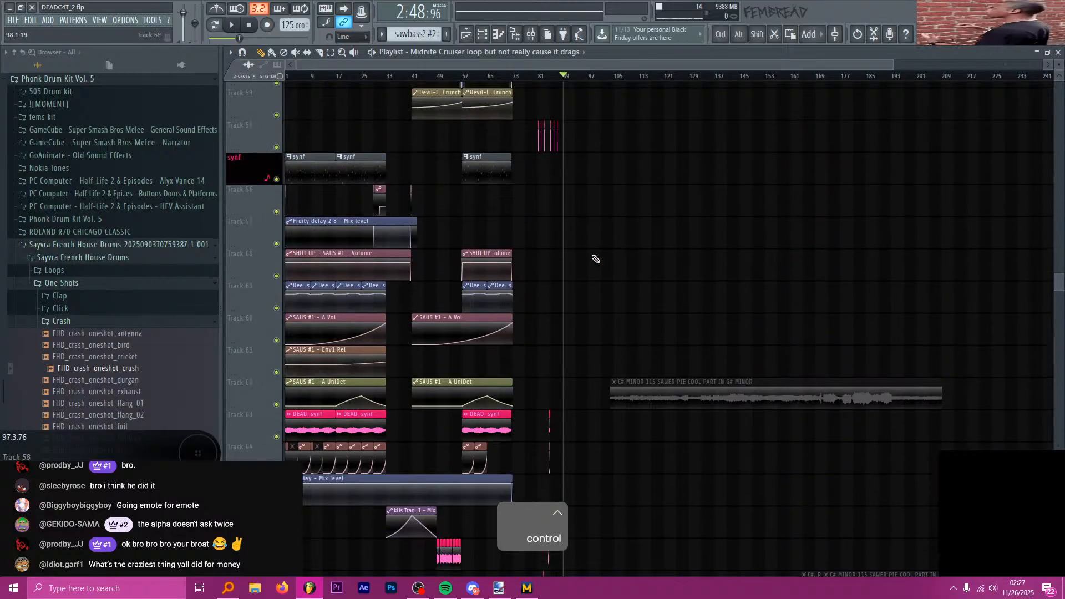
pyautogui.scroll(2, 557, 271)
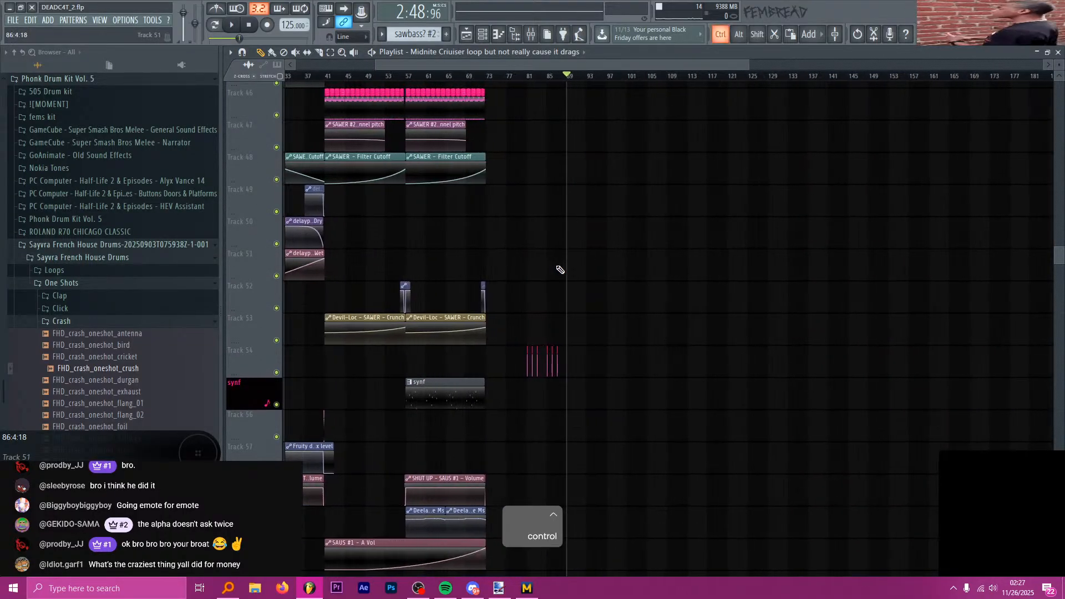
pyautogui.scroll(-2, 552, 254)
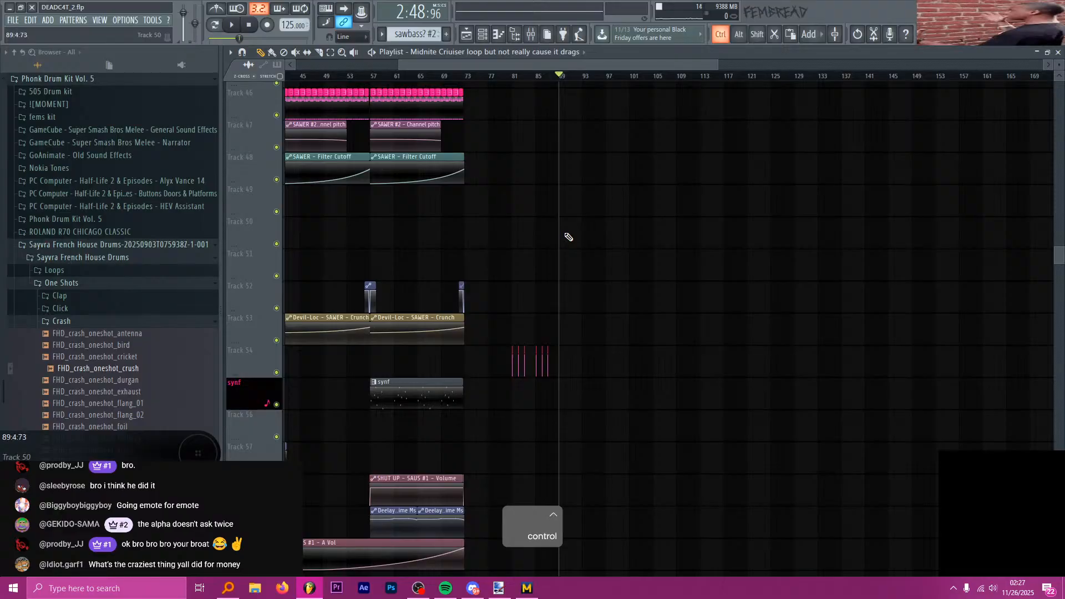
pyautogui.scroll(2, 408, 221)
pyautogui.scroll(2, 437, 231)
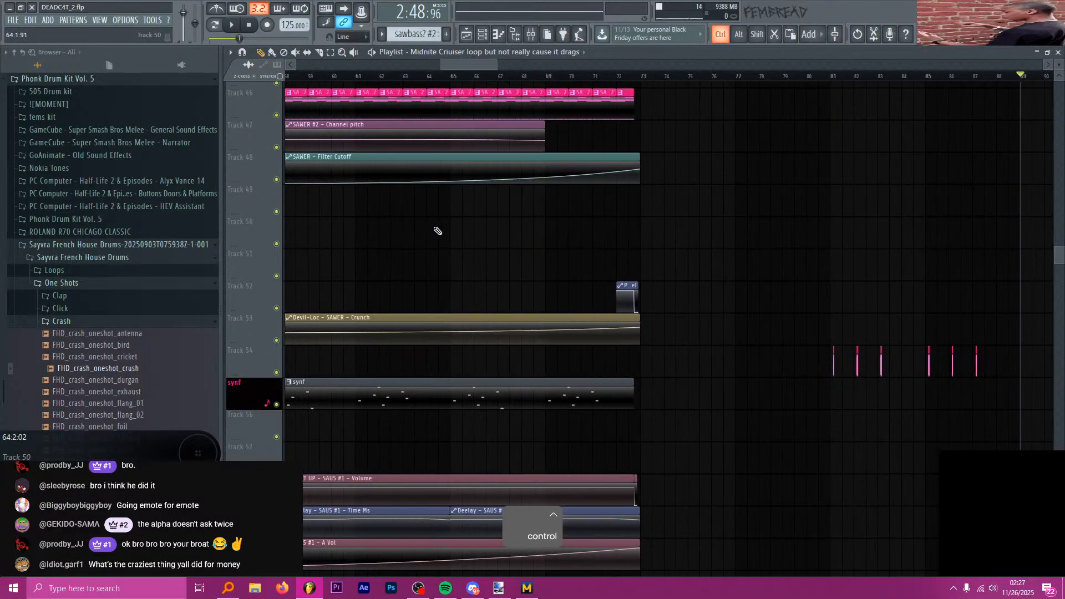
pyautogui.scroll(-3, 492, 235)
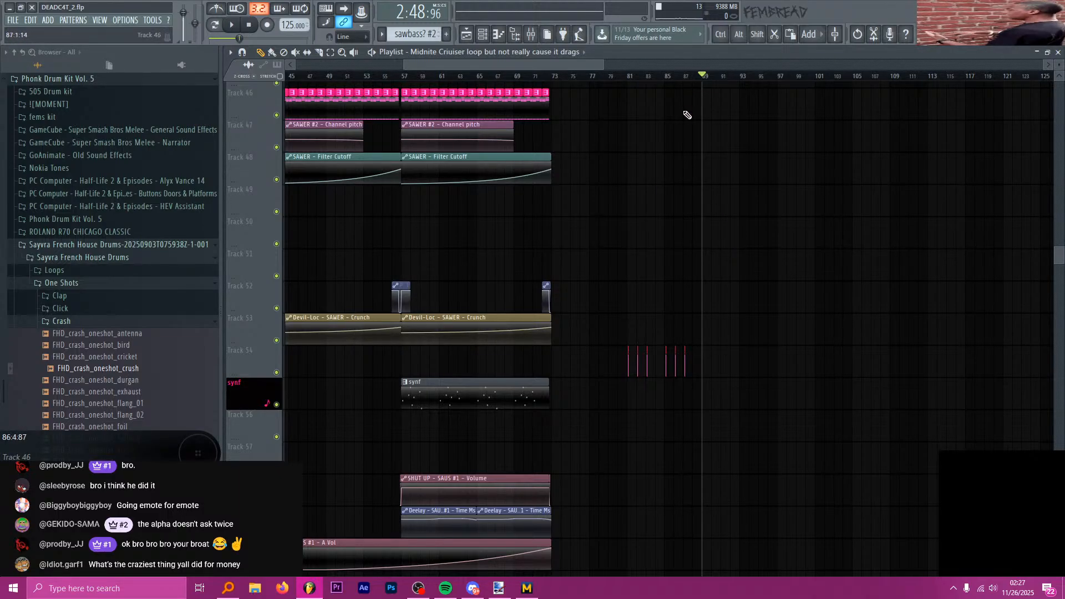
# - Play the arrangement from the start of the section at bar 81 and restart it from the same point
pyautogui.click(629, 77)
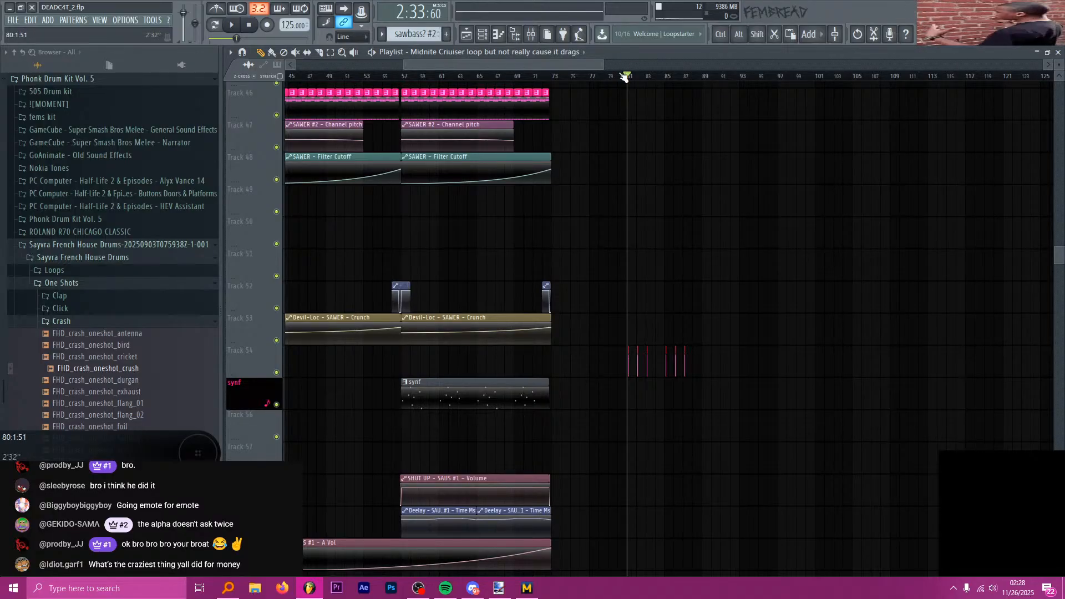
pyautogui.moveTo(625, 77)
pyautogui.mouseDown()
pyautogui.moveTo(664, 93)
pyautogui.moveTo(629, 85)
pyautogui.mouseUp()
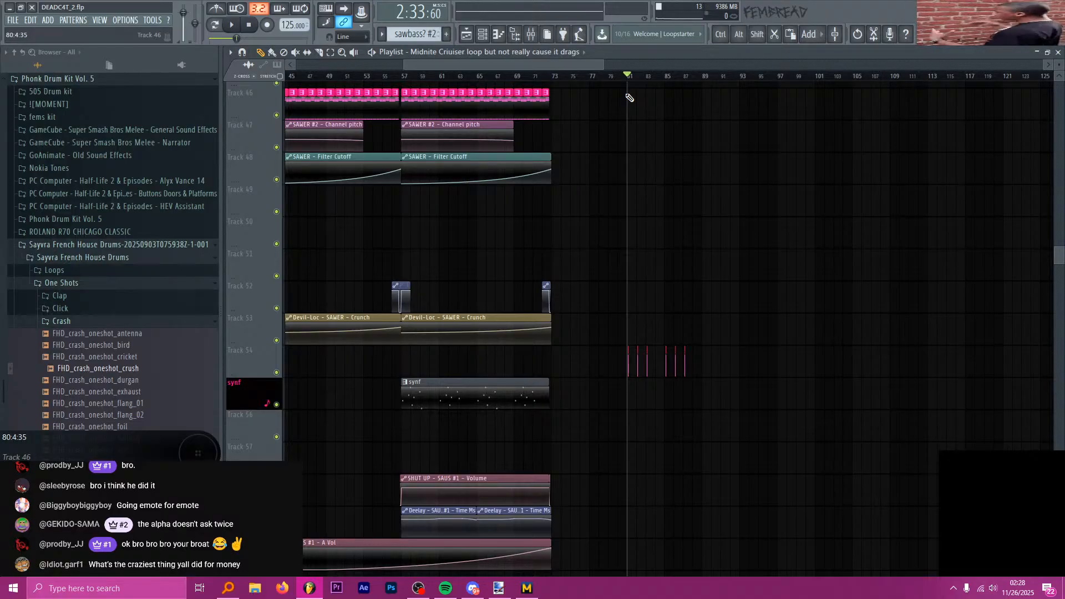
pyautogui.press('space')
pyautogui.scroll(3, 654, 123)
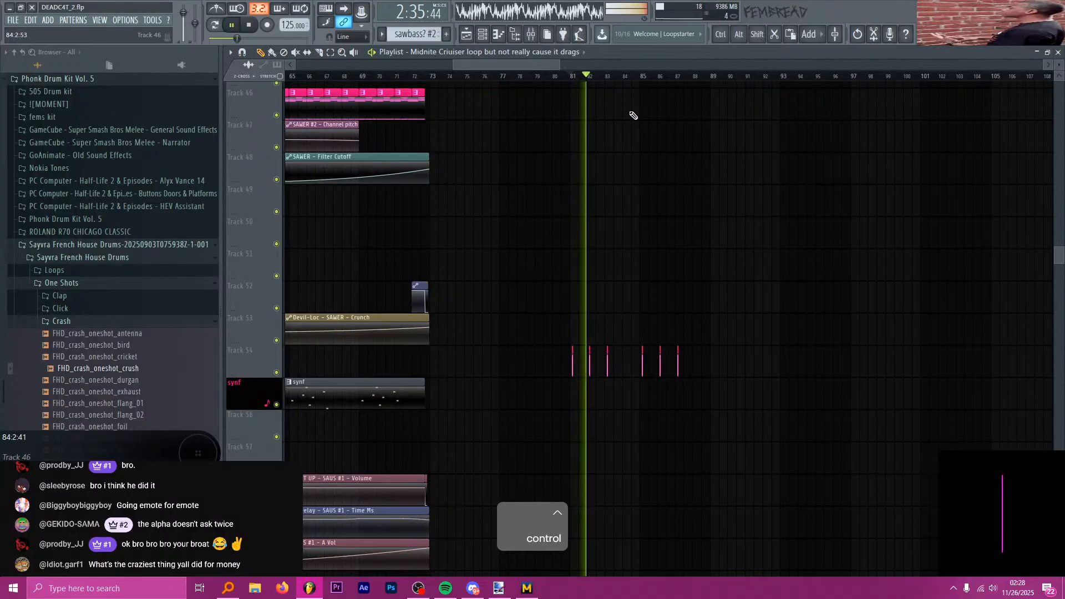
pyautogui.press('space')
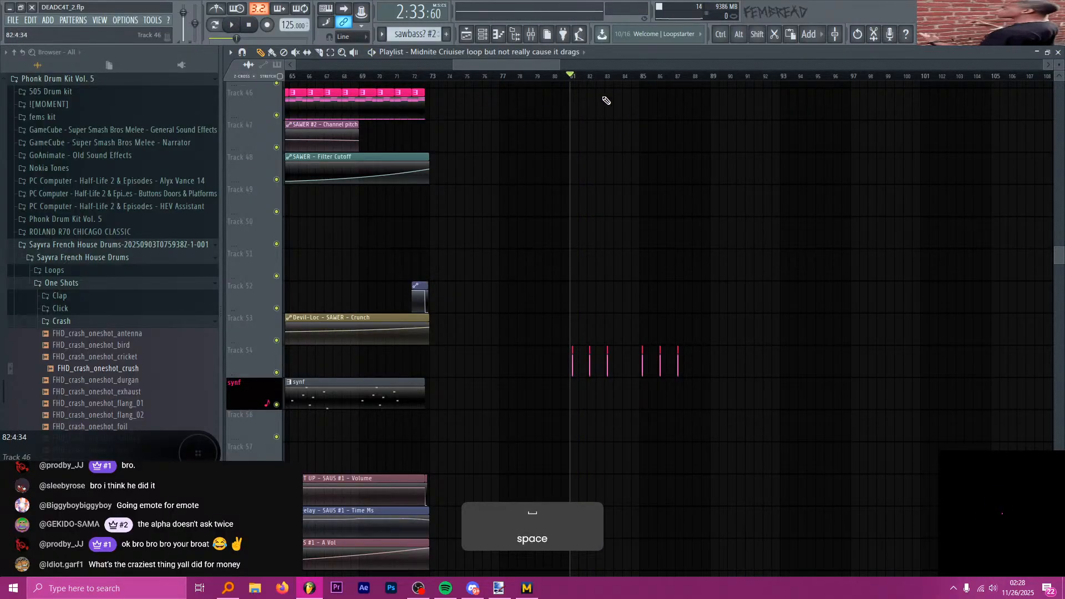
pyautogui.click(234, 24)
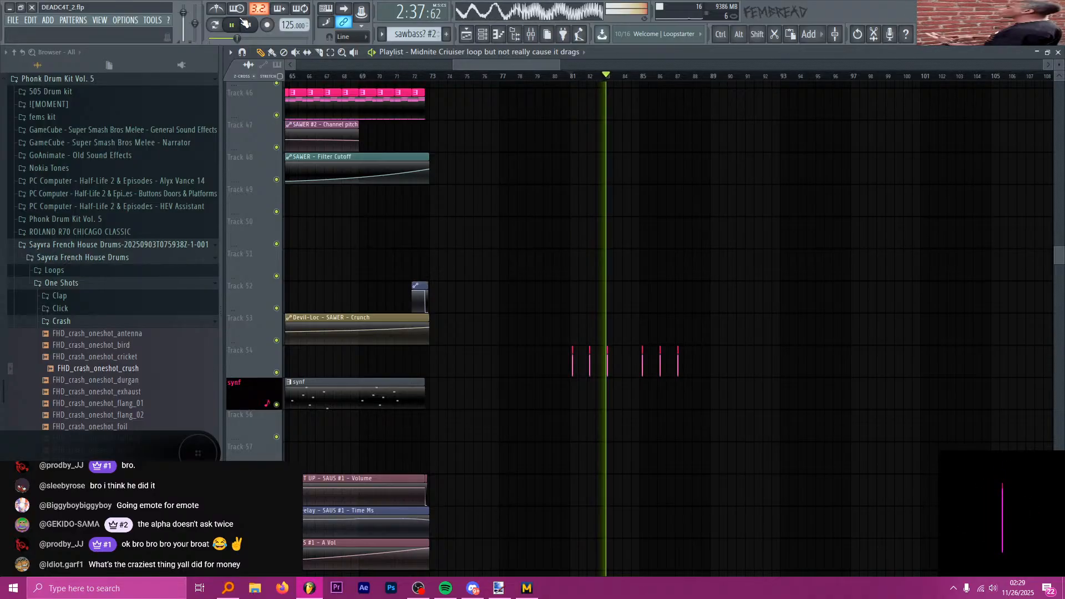
# - Examine the drum, bass and sawbass tracks between bars 81 and 89 during playback, then stop at the bar 88 fill
pyautogui.scroll(6, 630, 148)
pyautogui.keyDown('ctrl'); pyautogui.scroll(5, 637, 178); pyautogui.keyUp('ctrl')
pyautogui.scroll(8, 582, 190)
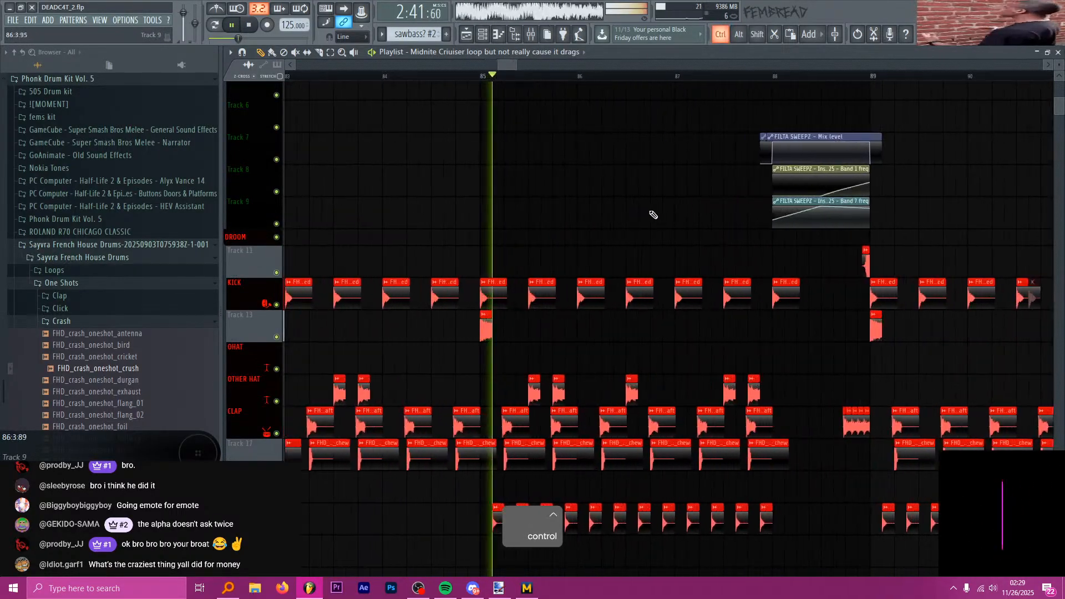
pyautogui.scroll(-7, 533, 222)
pyautogui.scroll(-3, 551, 256)
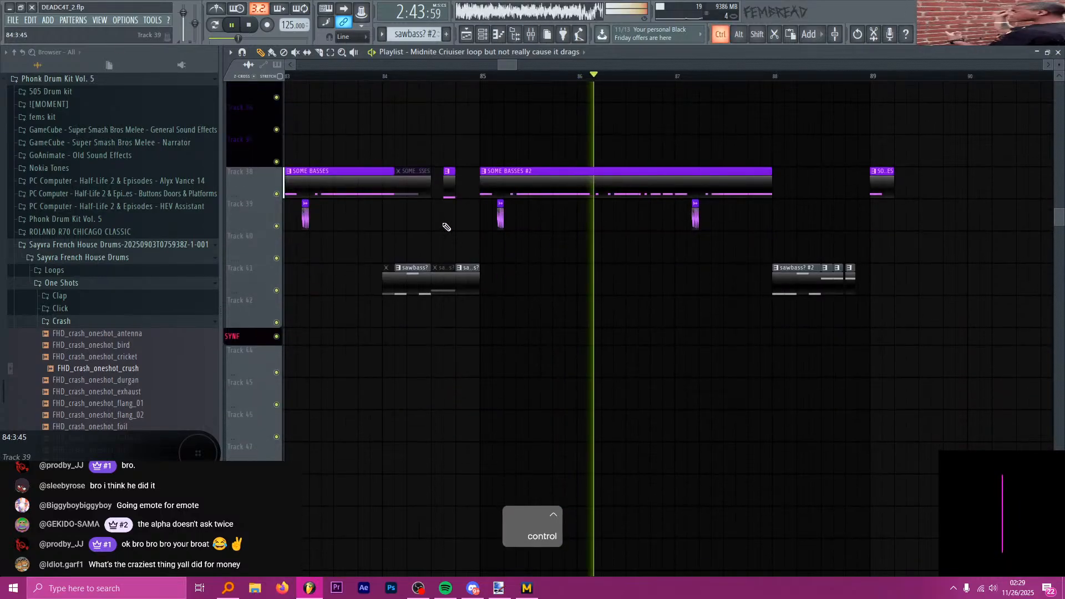
pyautogui.keyDown('ctrl'); pyautogui.scroll(-3, 444, 226); pyautogui.keyUp('ctrl')
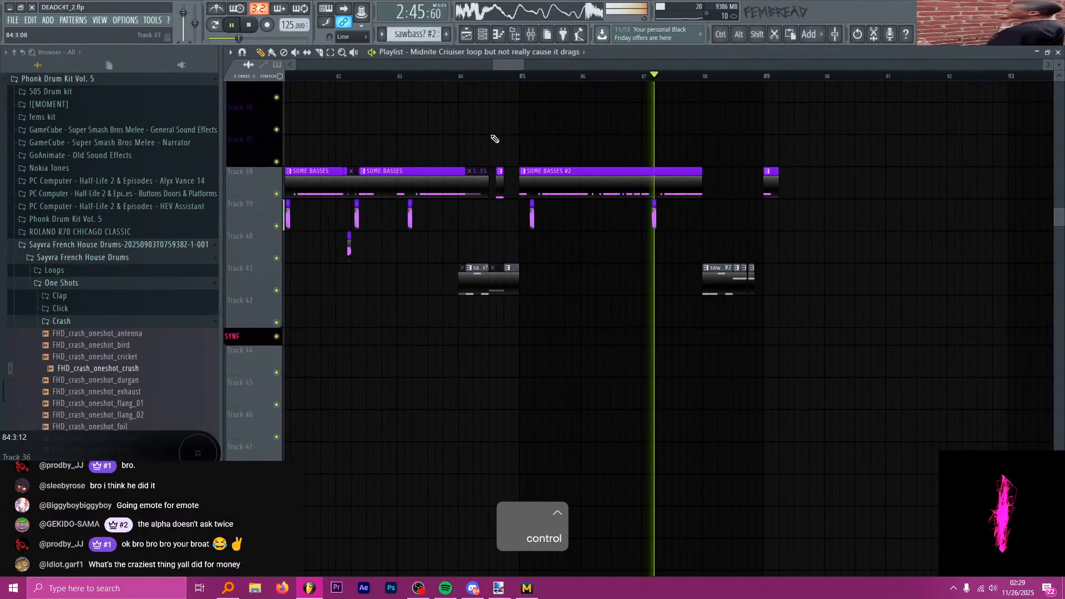
pyautogui.scroll(-3, 504, 128)
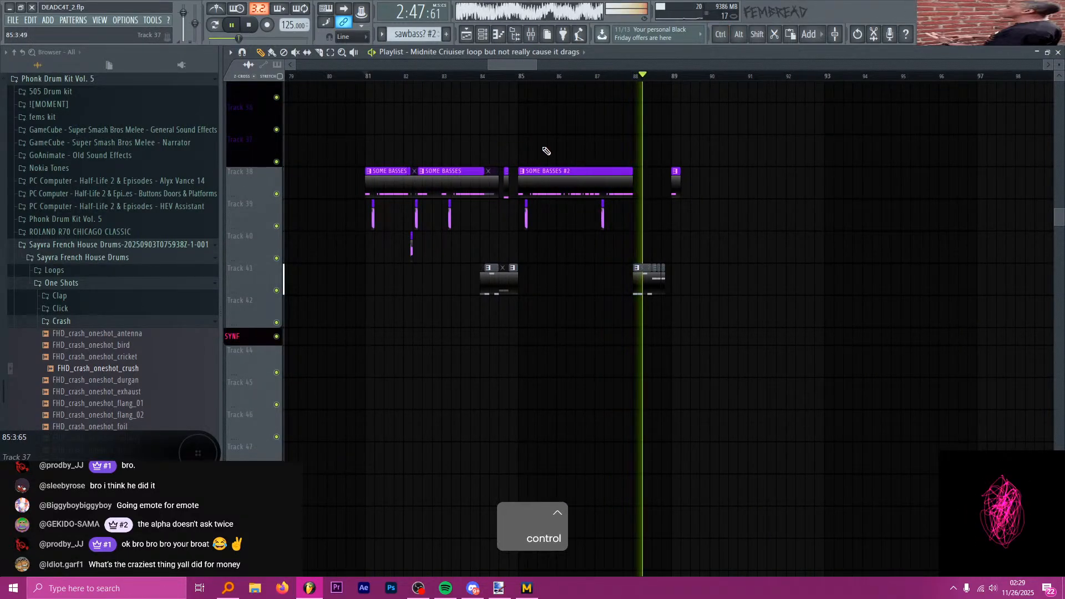
pyautogui.scroll(5, 668, 152)
pyautogui.press('space')
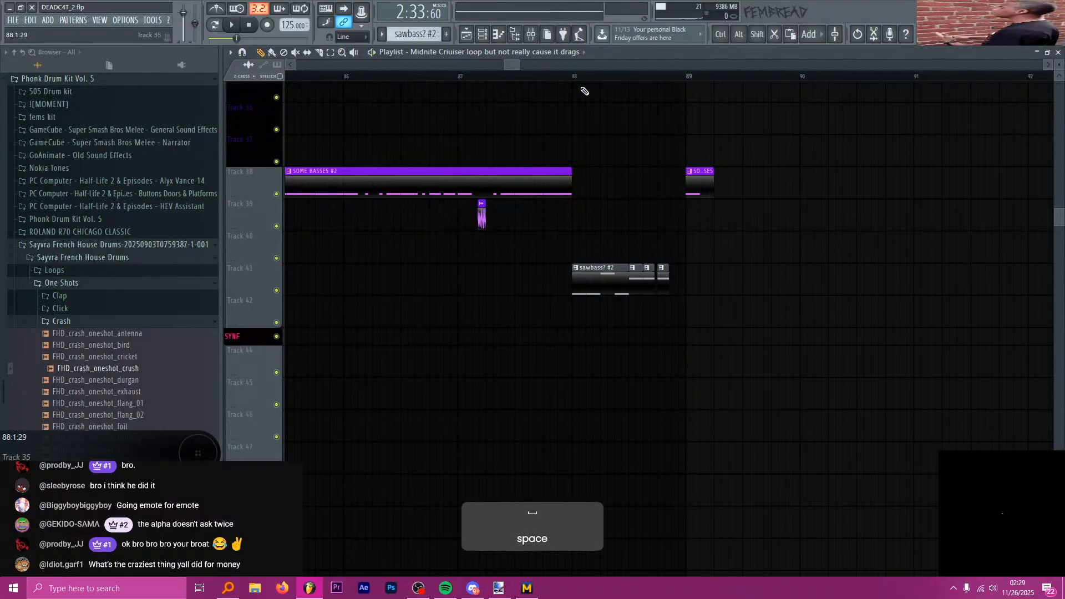
# - Compare the tracks around bar 88 with bar 84 and play the bass fill from the third beat of bar 84
pyautogui.scroll(-2, 666, 167)
pyautogui.scroll(-3, 721, 178)
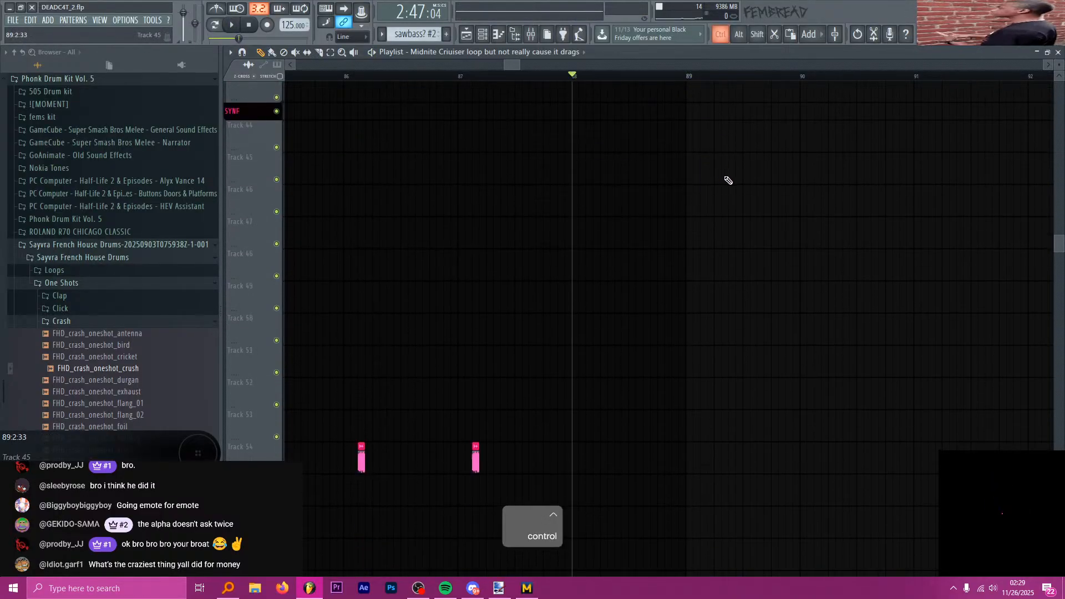
pyautogui.scroll(-4, 724, 177)
pyautogui.scroll(8, 540, 142)
pyautogui.scroll(5, 538, 160)
pyautogui.scroll(4, 583, 200)
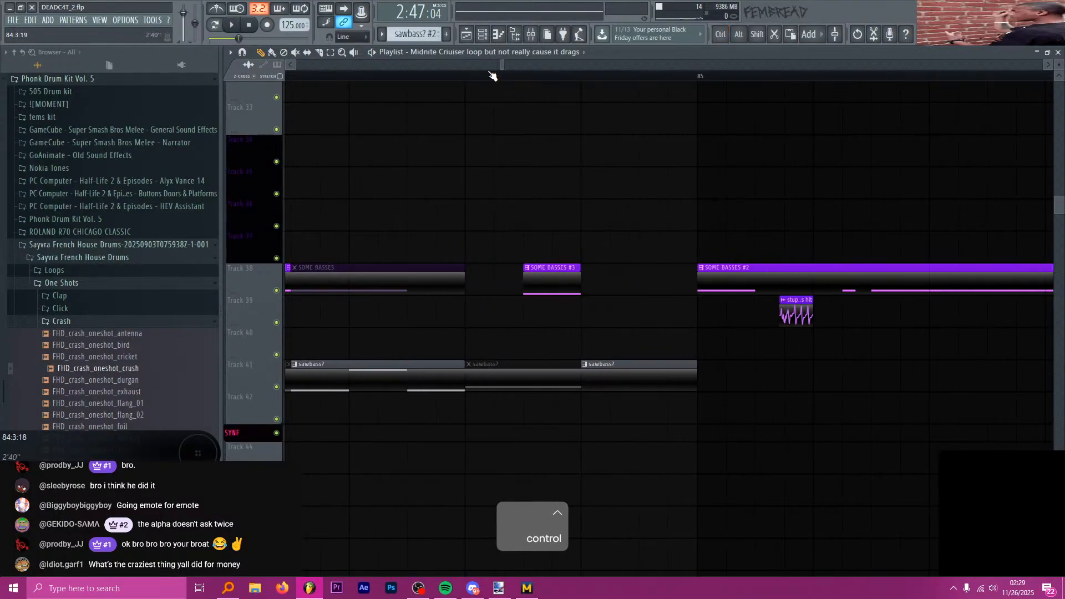
pyautogui.click(465, 76)
pyautogui.press('space')
pyautogui.press('space')
# - Open the SOME BASSES #3 pattern from bar 84 in the channel rack and clone its 3 4 bass channel
pyautogui.click(554, 271)
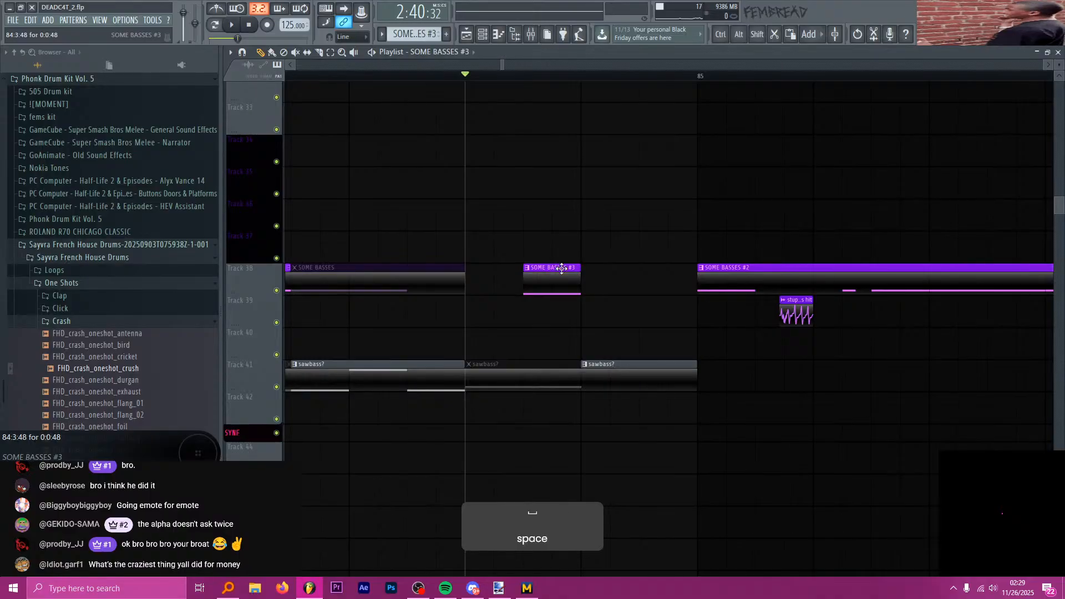
pyautogui.click(482, 34)
pyautogui.press('space')
pyautogui.press('space')
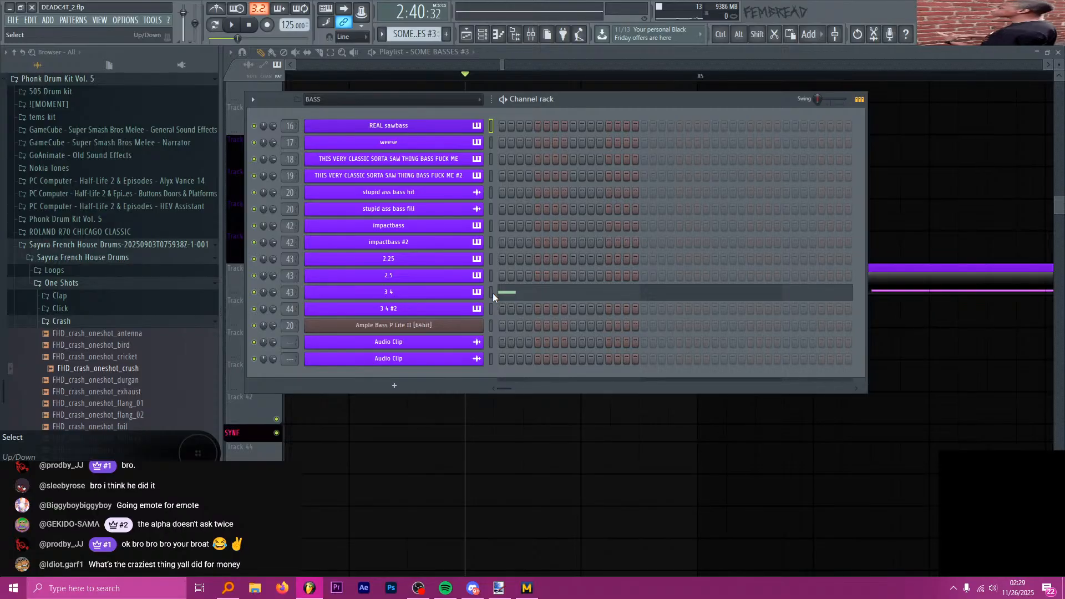
pyautogui.click(491, 293)
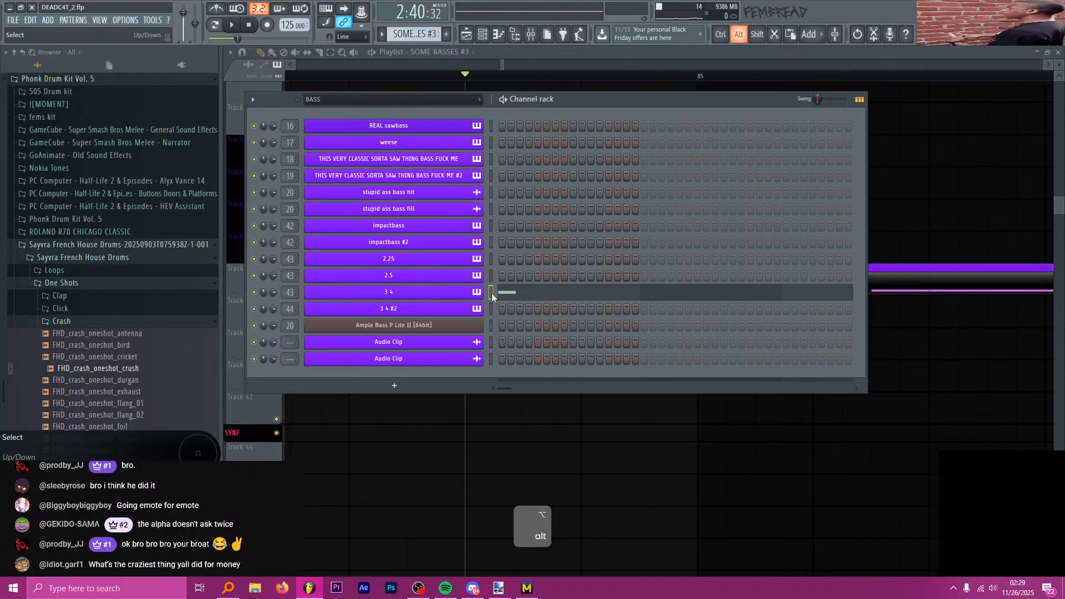
pyautogui.hotkey('alt', 'c')
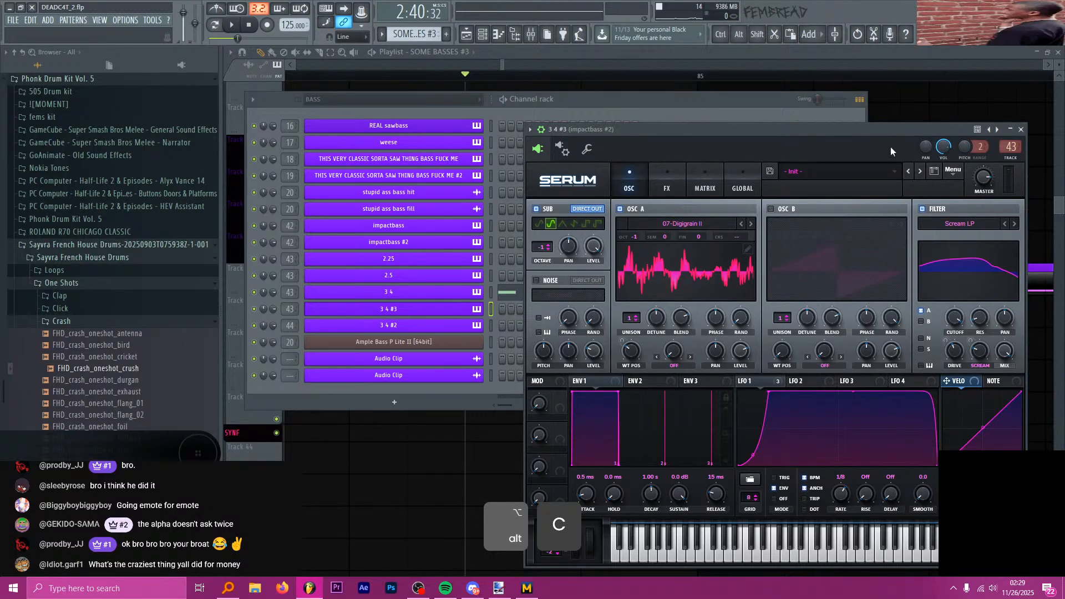
# - Move the notes from the 3 4 channel to its clone and save the project
pyautogui.click(488, 292)
pyautogui.hotkey('ctrl', 'x')
pyautogui.click(491, 309)
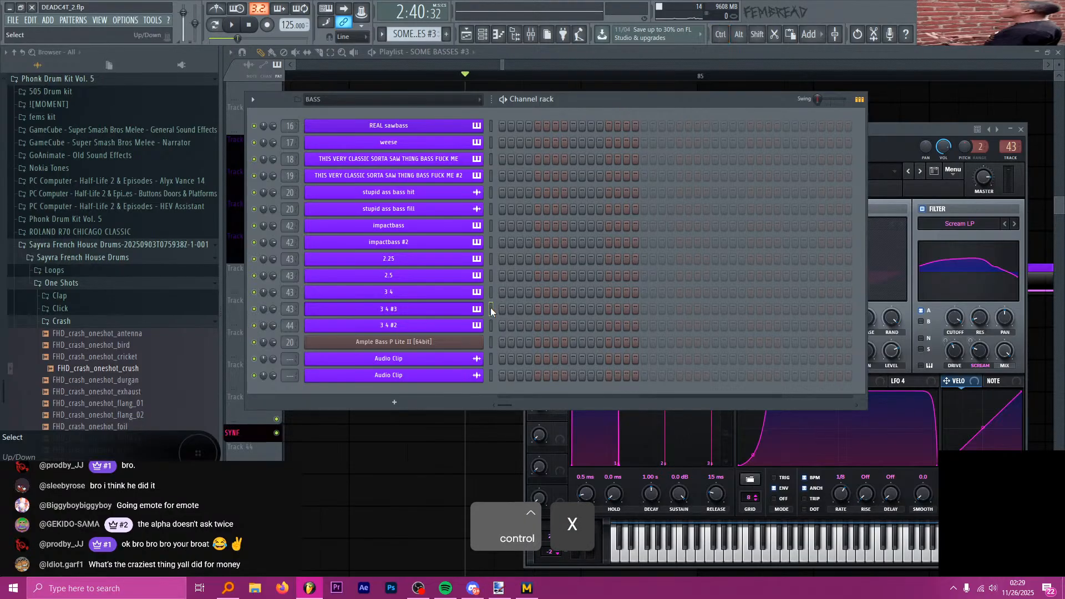
pyautogui.hotkey('ctrl', 'v')
pyautogui.hotkey('alt', 'Tab')
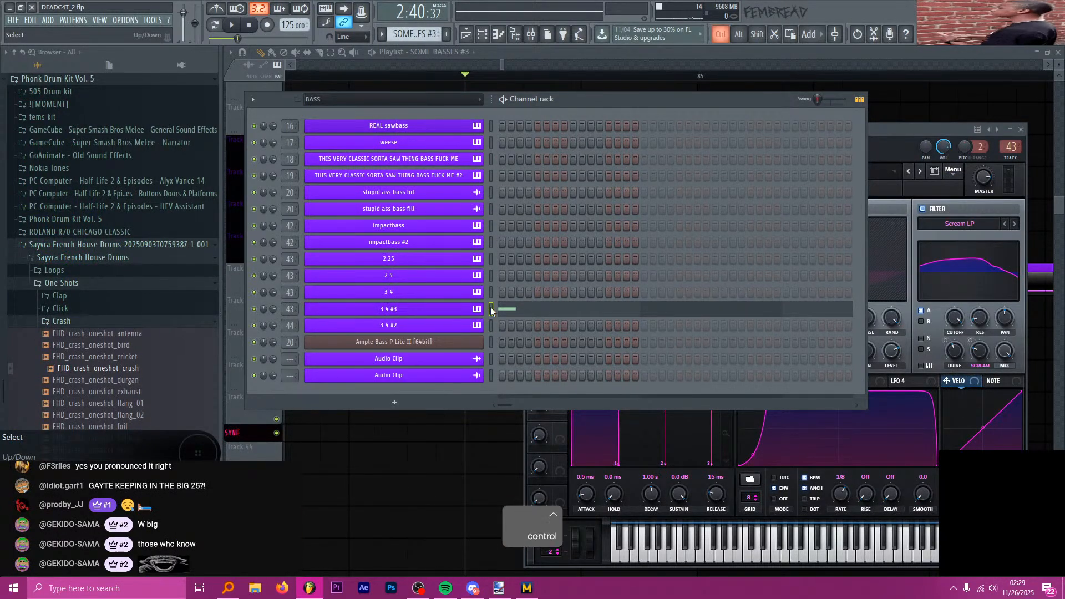
pyautogui.hotkey('ctrl', 's')
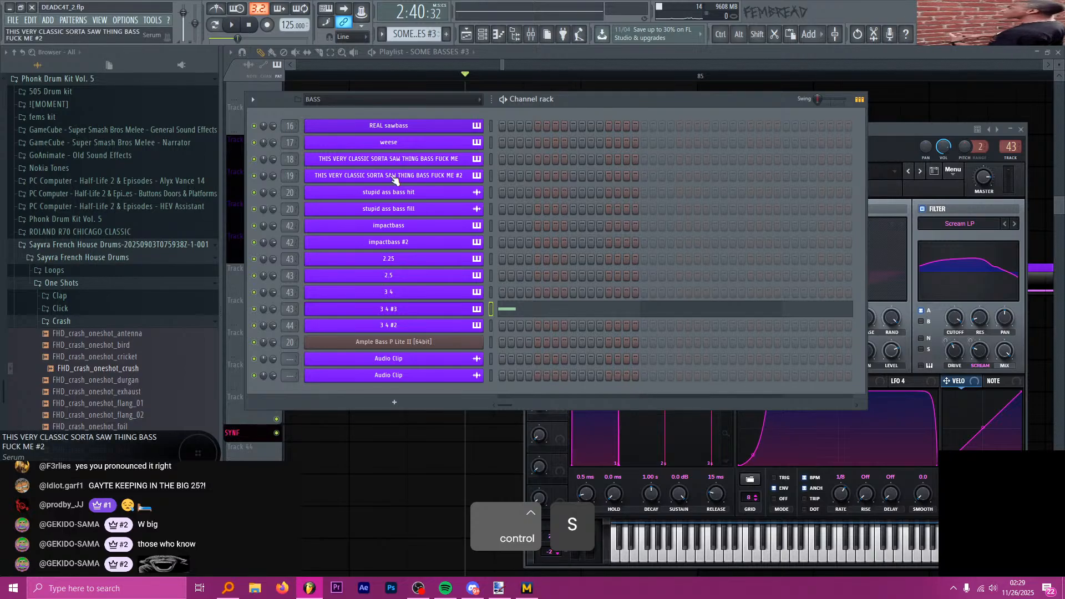
# - Open the cloned channel's Serum, lower oscillator A's wavetable position and play the bar 84 fill to hear it
pyautogui.click(428, 309)
pyautogui.click(444, 309)
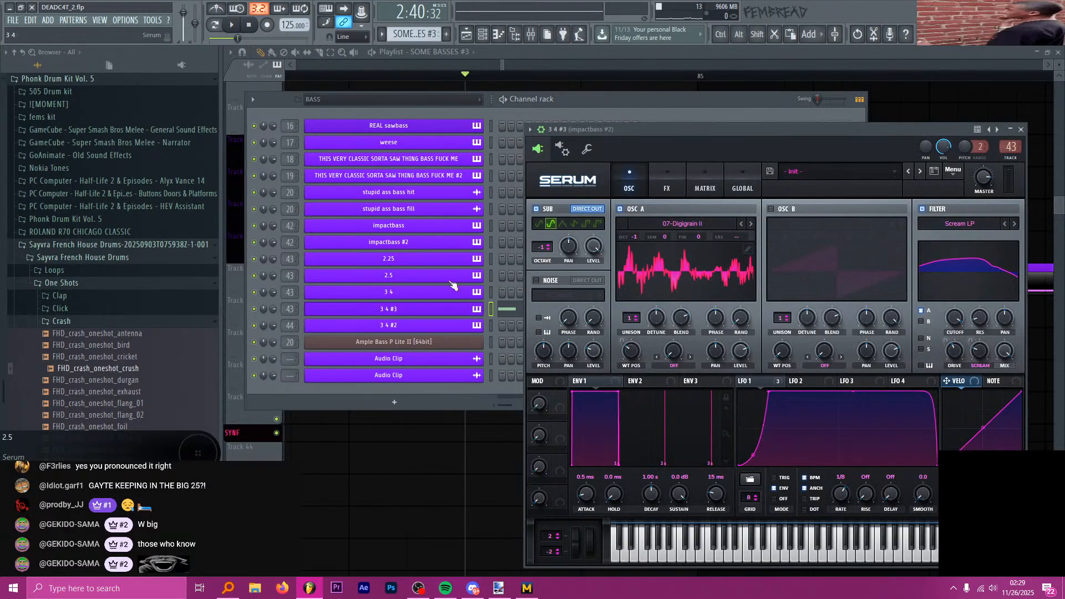
pyautogui.moveTo(588, 128); pyautogui.dragTo(386, 117)
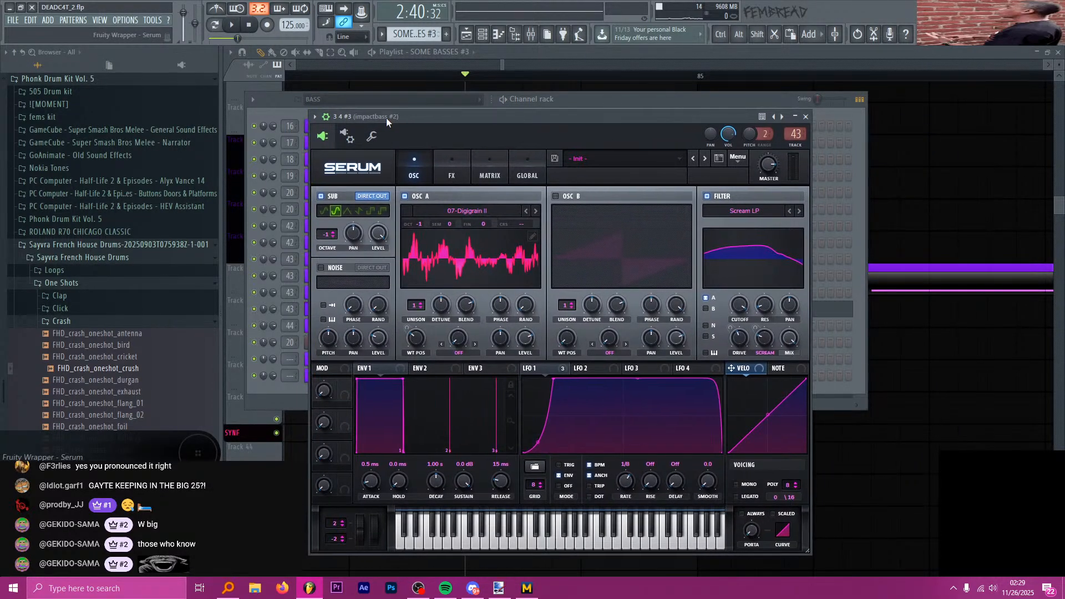
pyautogui.press('space')
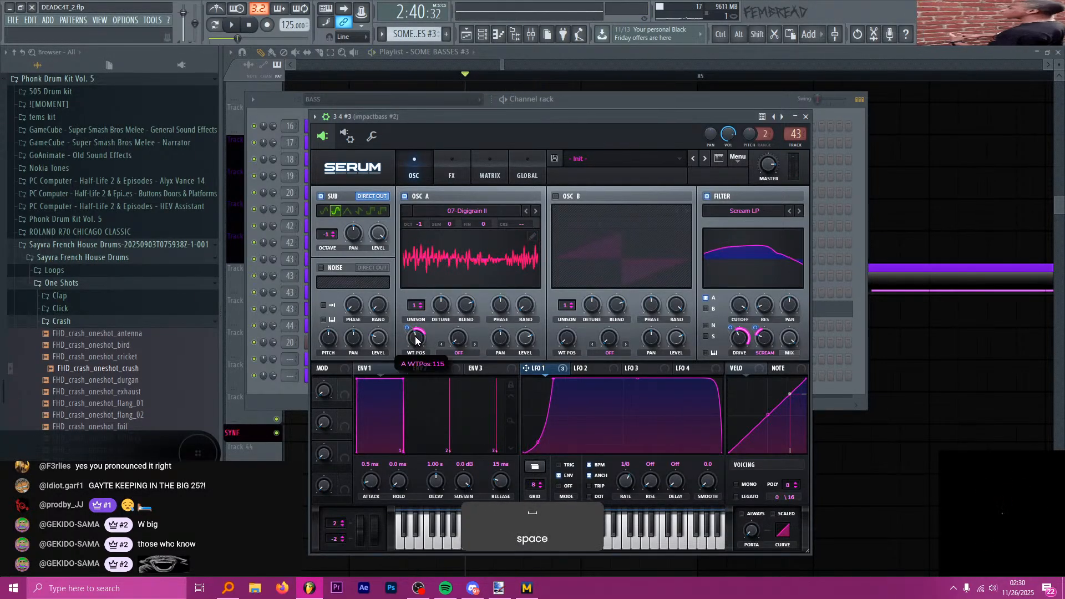
pyautogui.moveTo(416, 346); pyautogui.dragTo(416, 357)
pyautogui.press('space')
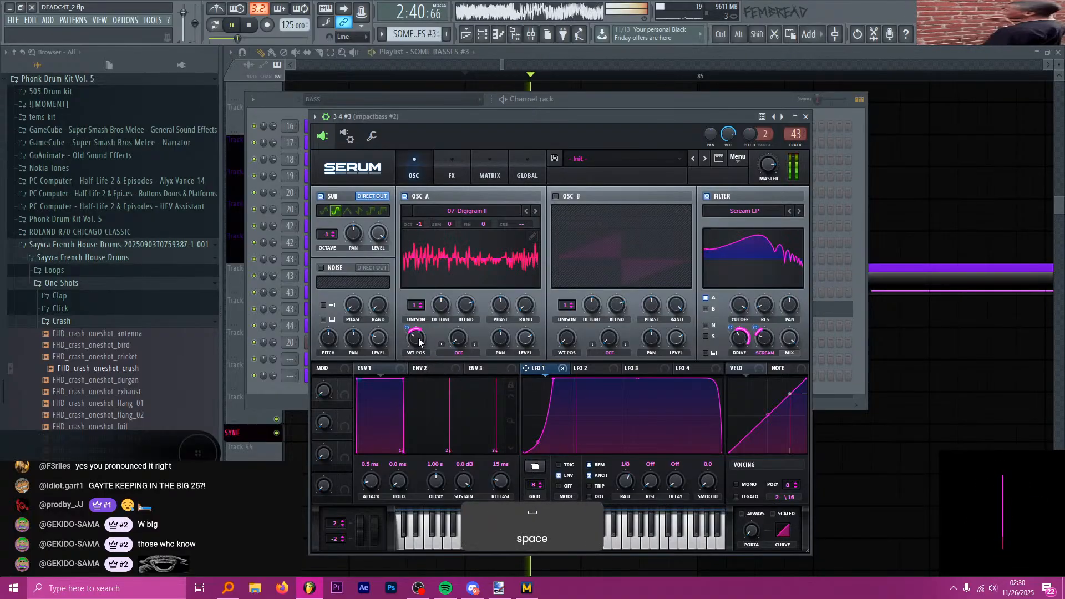
pyautogui.press('space')
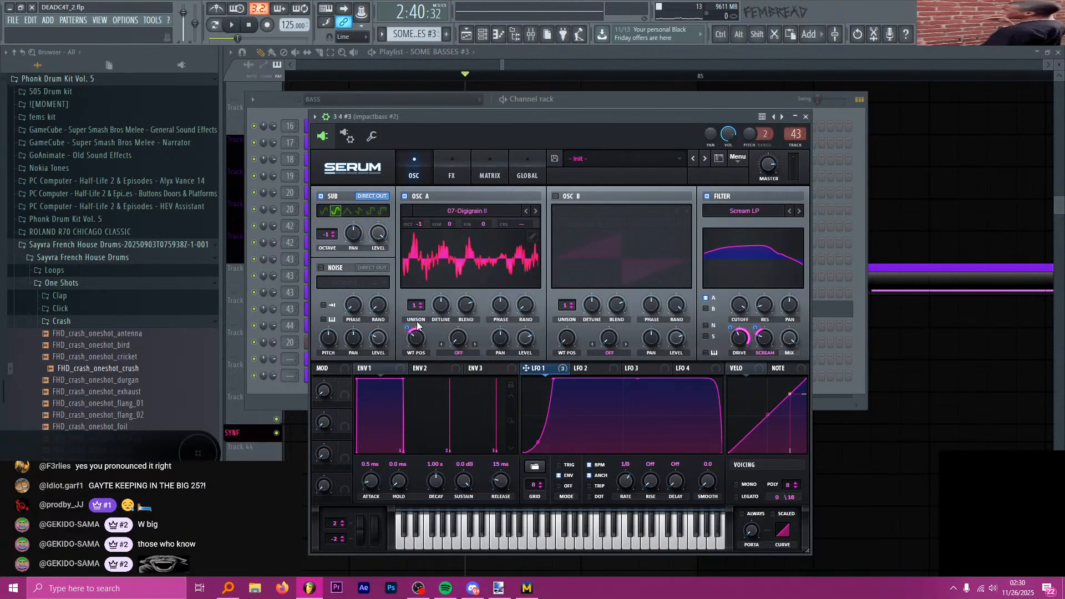
# - Load the 05-Melofant wavetable from the MassiveWaveTablesForSerum M4-Digital-Hybrid set into oscillator A
pyautogui.click(537, 213)
pyautogui.click(502, 214)
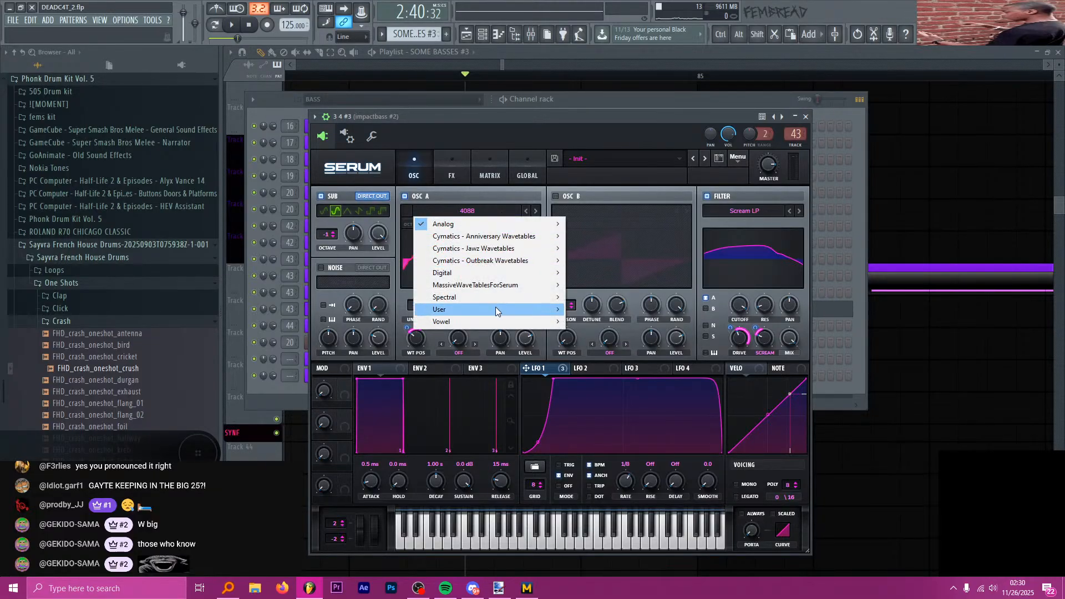
pyautogui.moveTo(497, 289)
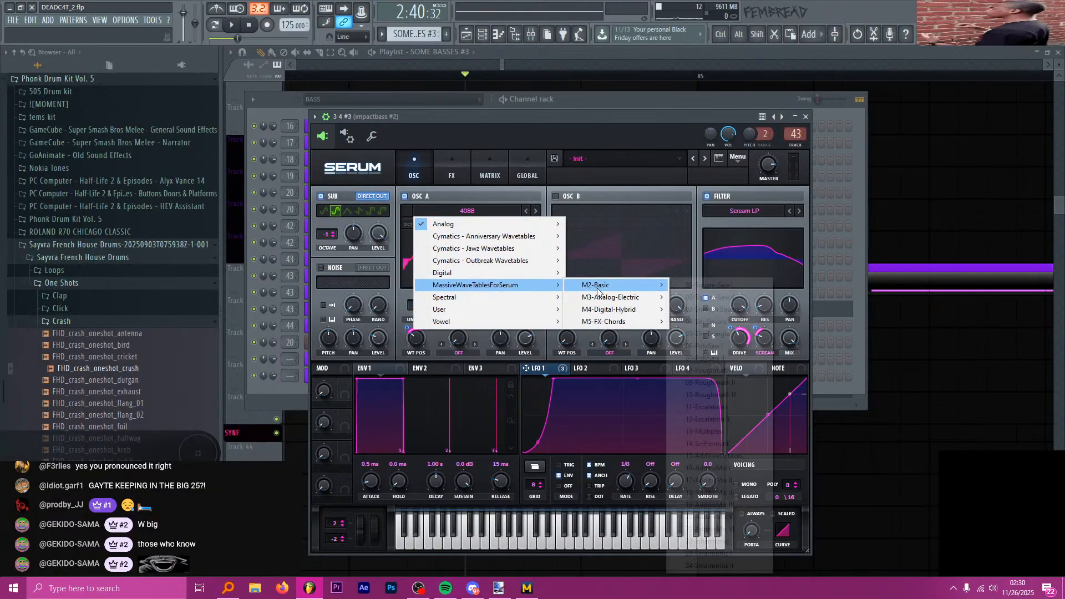
pyautogui.moveTo(652, 302)
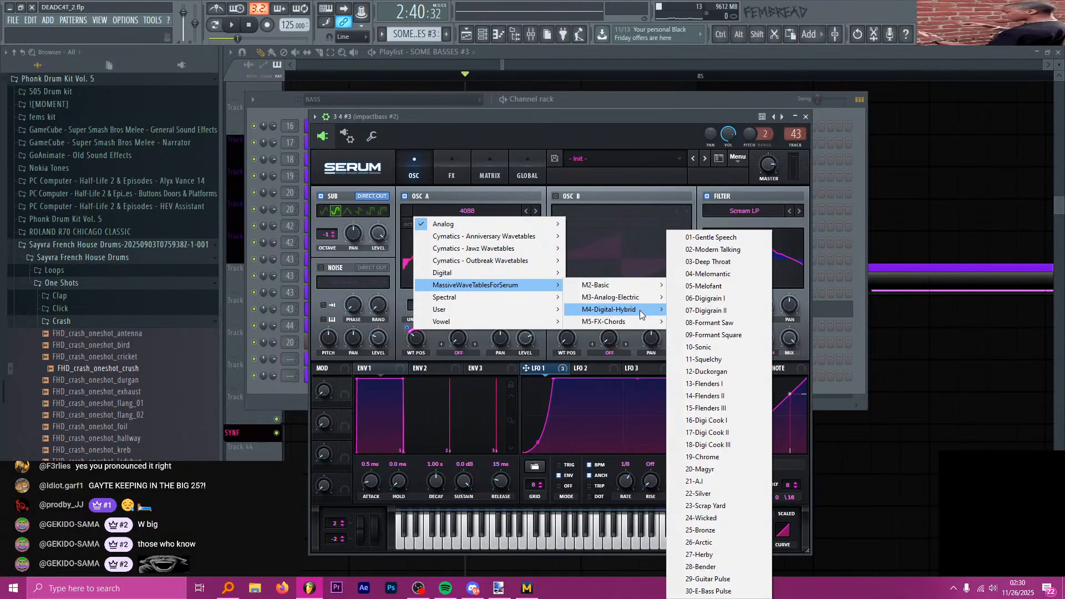
pyautogui.click(724, 287)
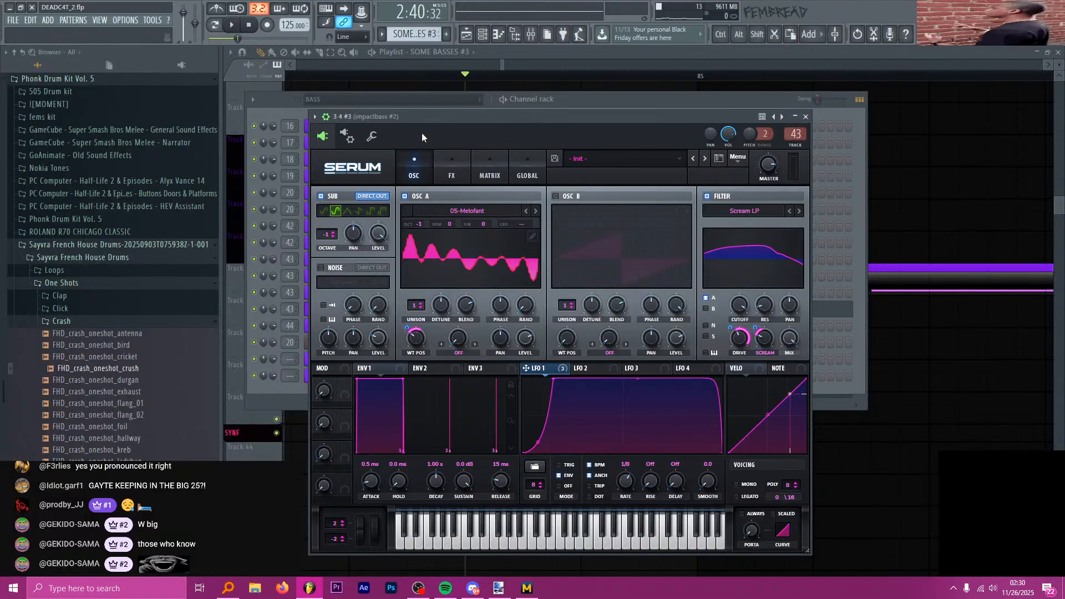
# - Move the Serum window higher and play the bar 84 fill to hear the Melofant wavetable
pyautogui.moveTo(419, 114); pyautogui.dragTo(412, 92)
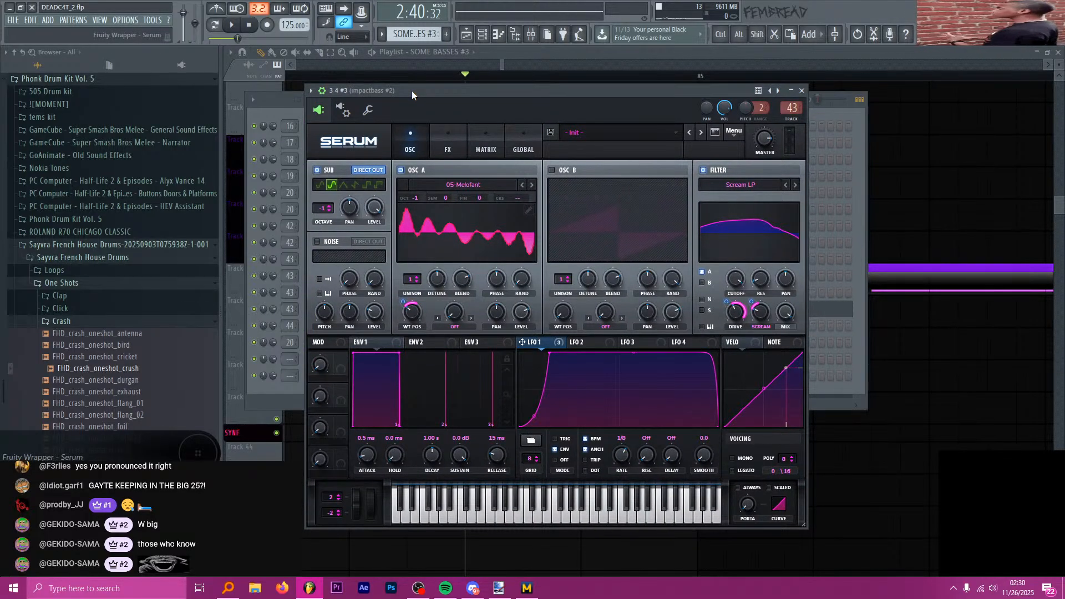
pyautogui.press('space')
pyautogui.press('space')
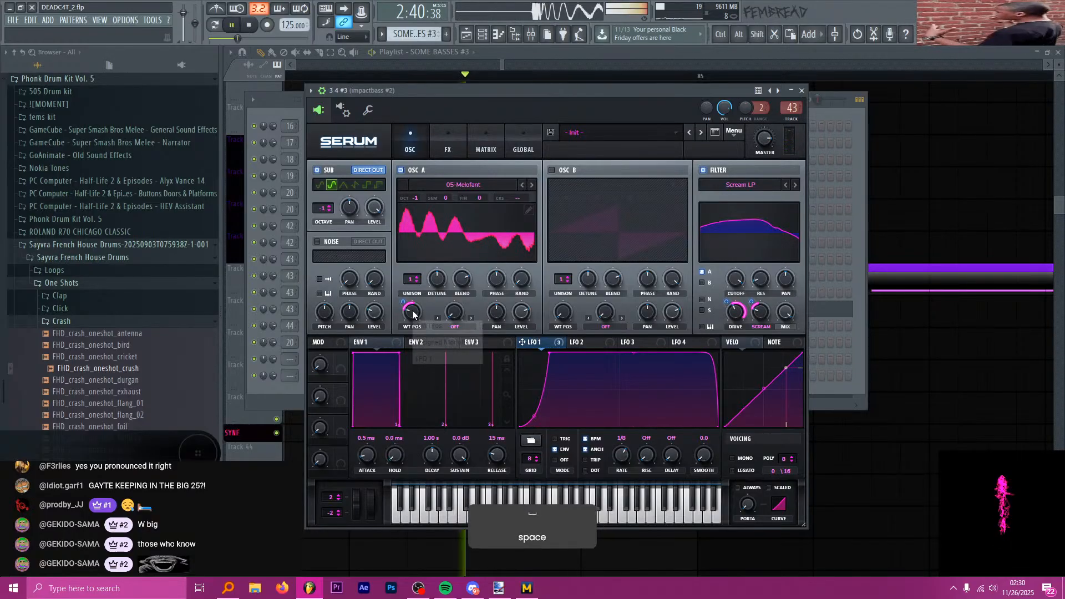
pyautogui.press('space')
pyautogui.press('space')
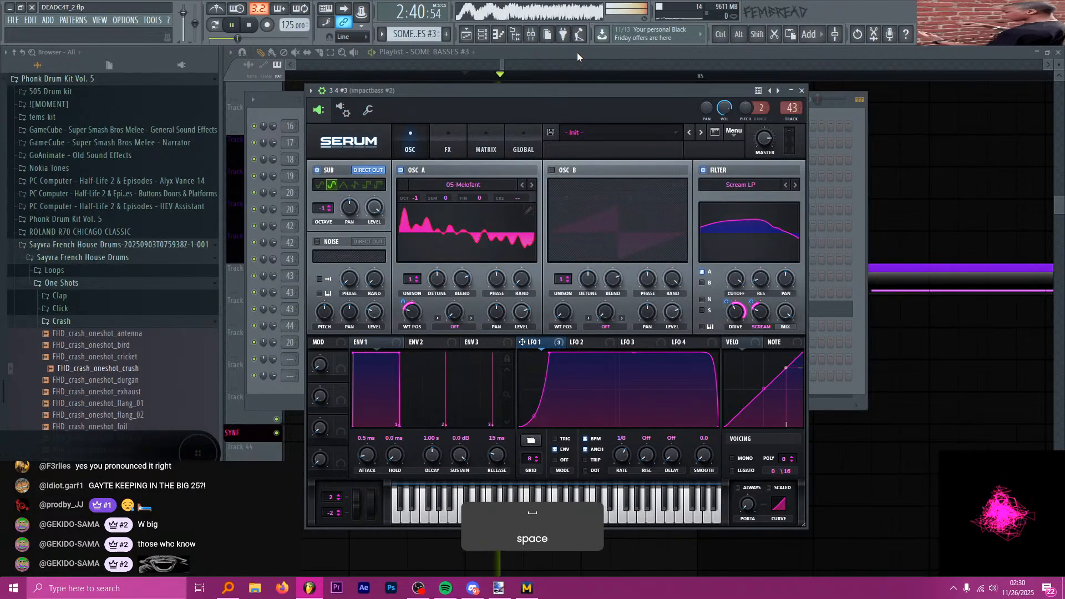
# - Return to the playlist and play the arrangement from bar 81 through the fill in bar 88
pyautogui.click(575, 49)
pyautogui.scroll(-6, 636, 236)
pyautogui.press('space')
pyautogui.scroll(-2, 666, 196)
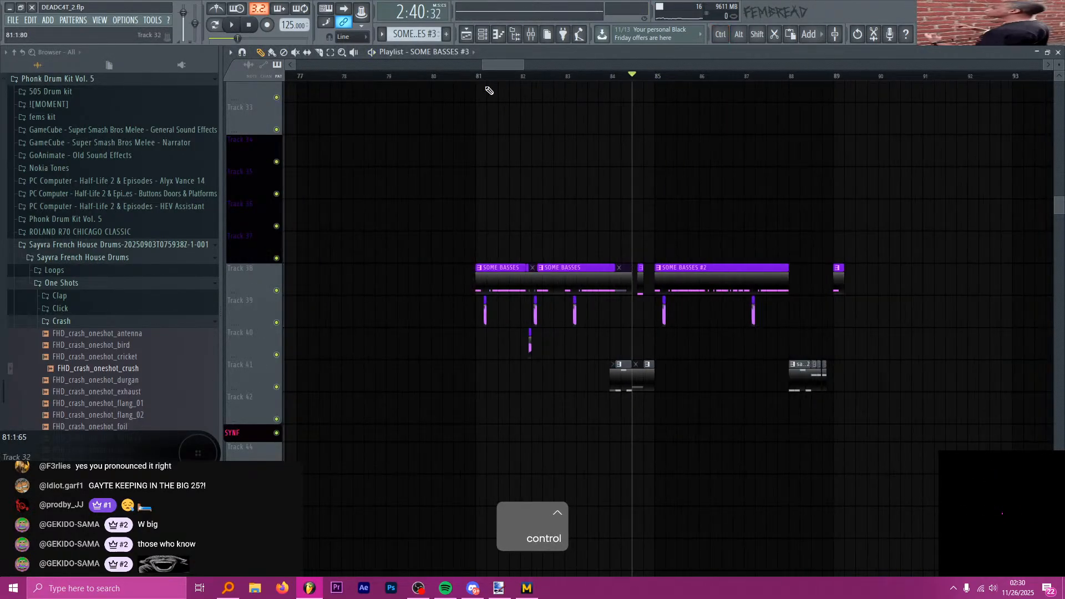
pyautogui.click(478, 76)
pyautogui.press('space')
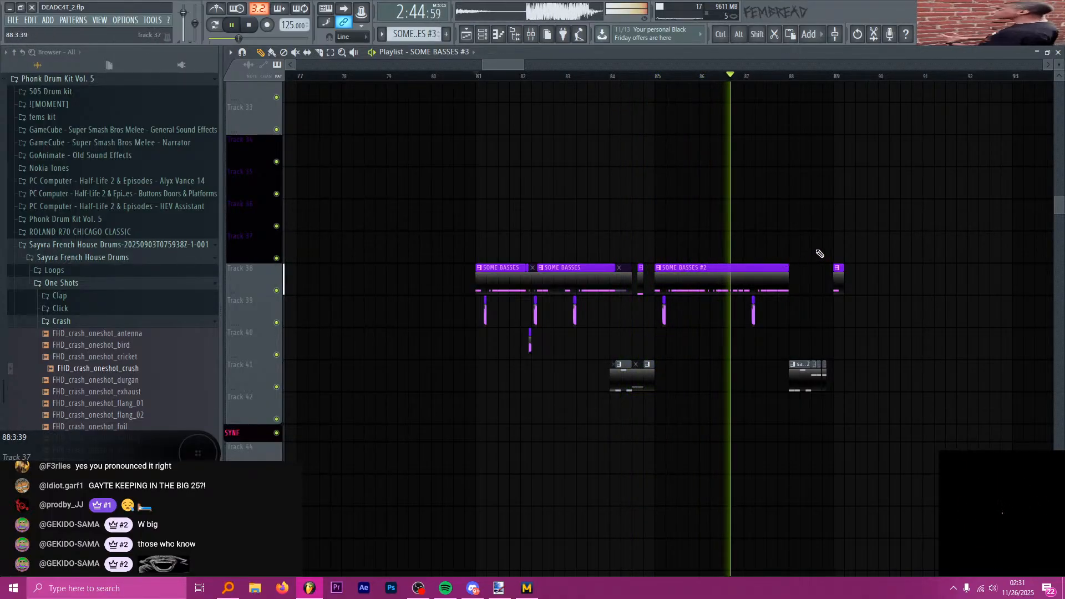
pyautogui.scroll(5, 854, 255)
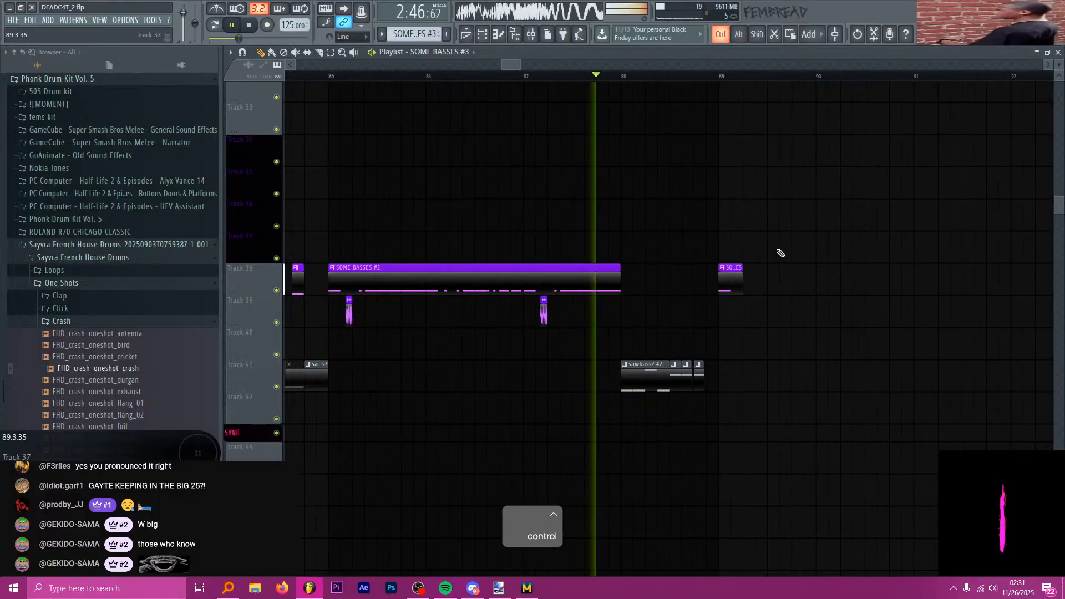
pyautogui.scroll(-2, 630, 198)
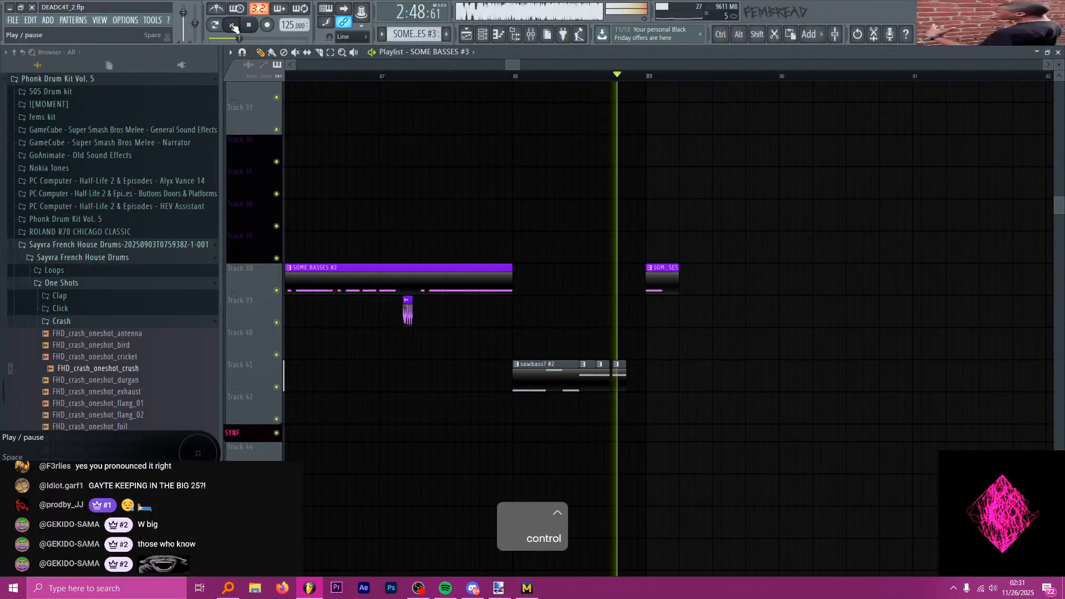
pyautogui.click(232, 25)
# - Examine the bass clips leading up to bar 89 and place the playback position at bar 89
pyautogui.scroll(-11, 490, 152)
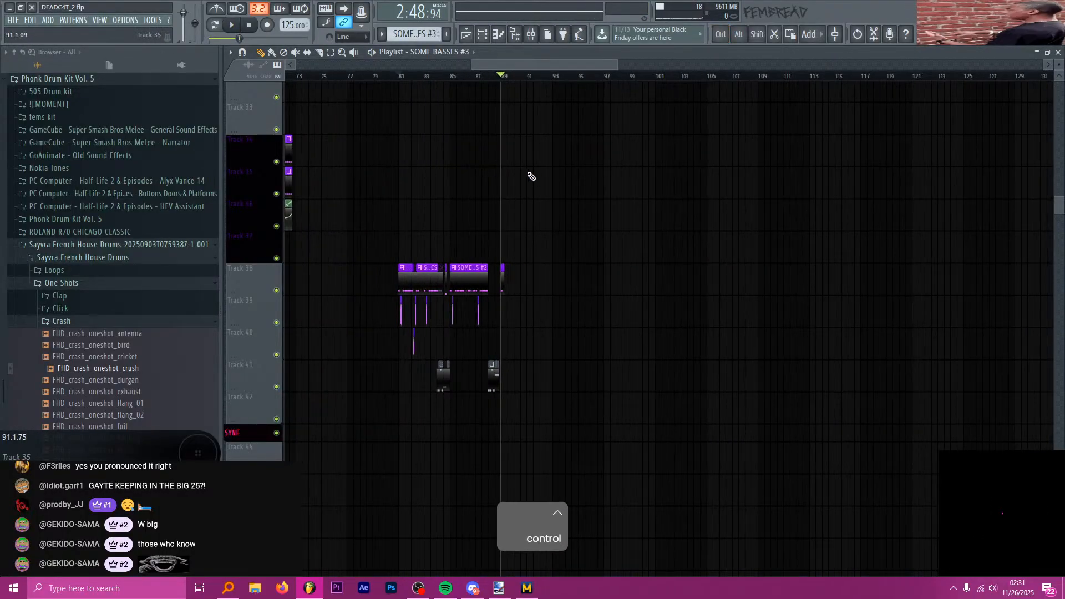
pyautogui.scroll(-2, 549, 208)
pyautogui.scroll(-3, 533, 202)
pyautogui.scroll(10, 526, 195)
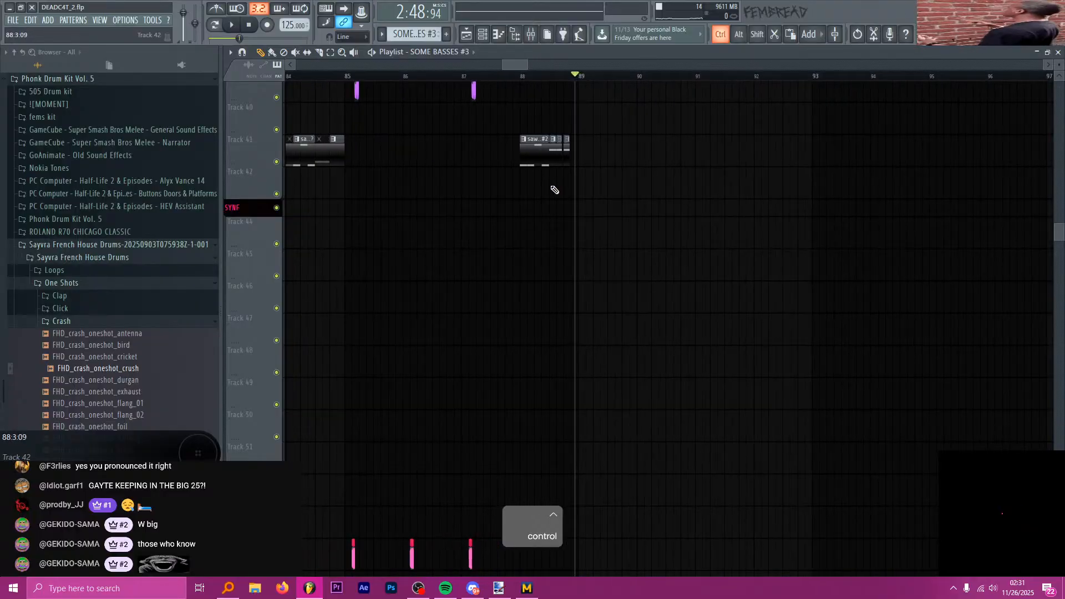
pyautogui.scroll(2, 588, 183)
pyautogui.scroll(5, 638, 166)
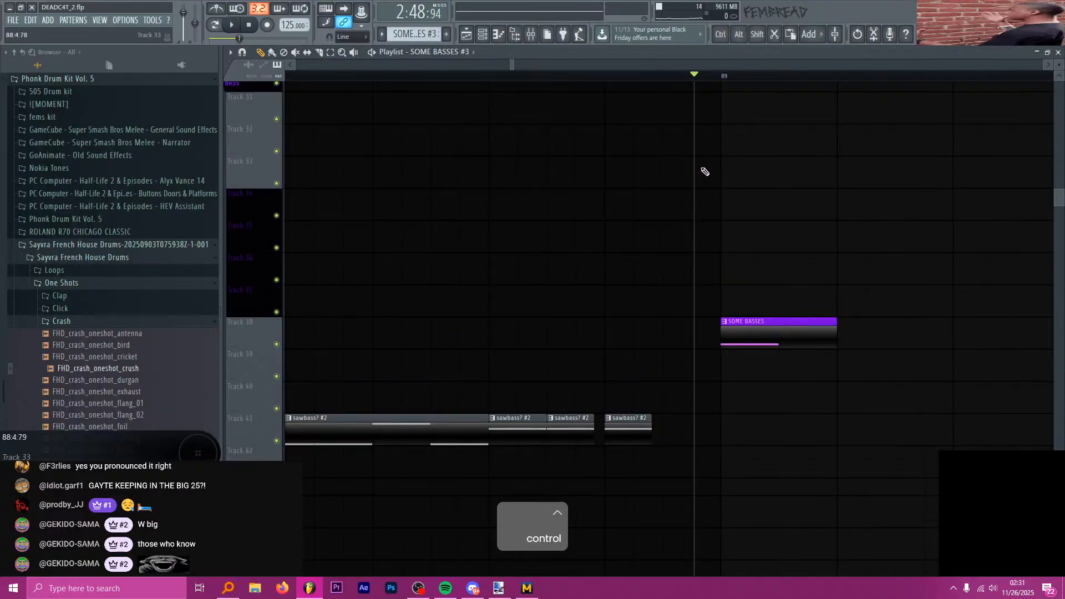
pyautogui.click(722, 78)
pyautogui.scroll(-7, 671, 183)
pyautogui.scroll(-3, 685, 200)
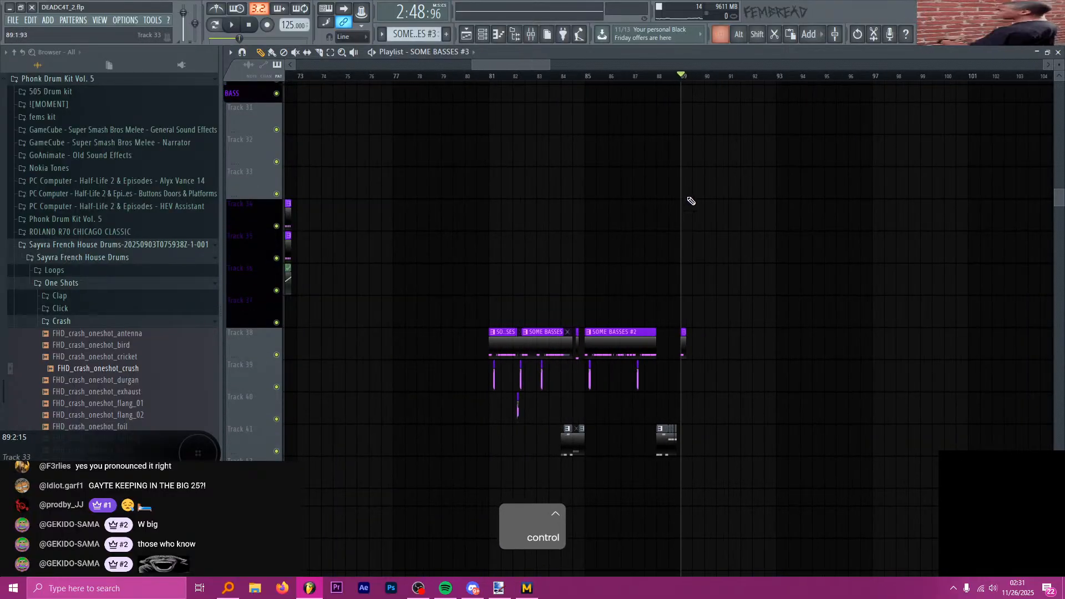
pyautogui.scroll(6, 694, 238)
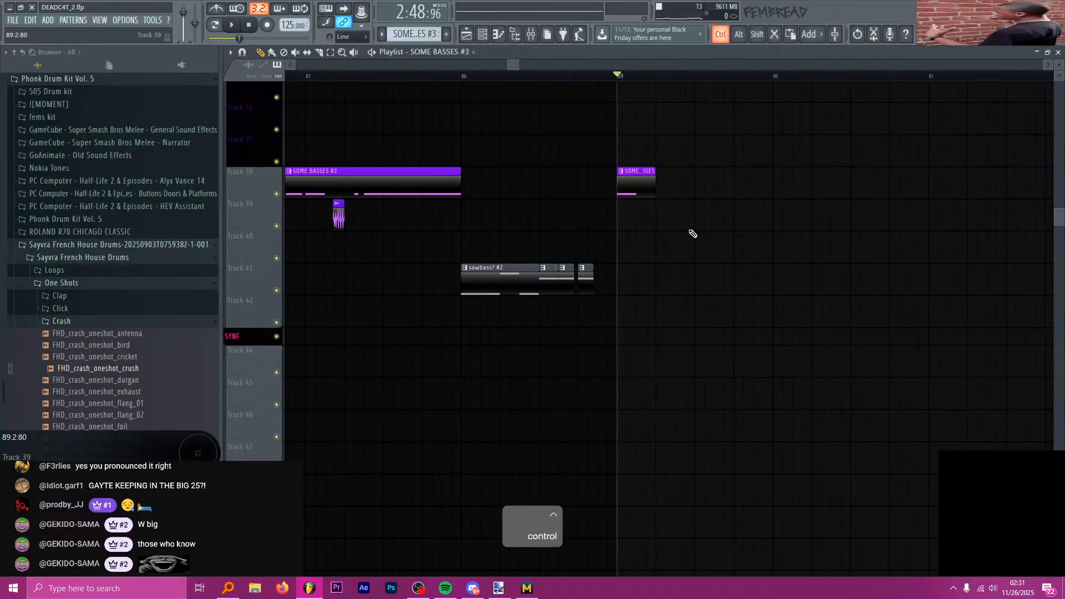
pyautogui.scroll(2, 664, 184)
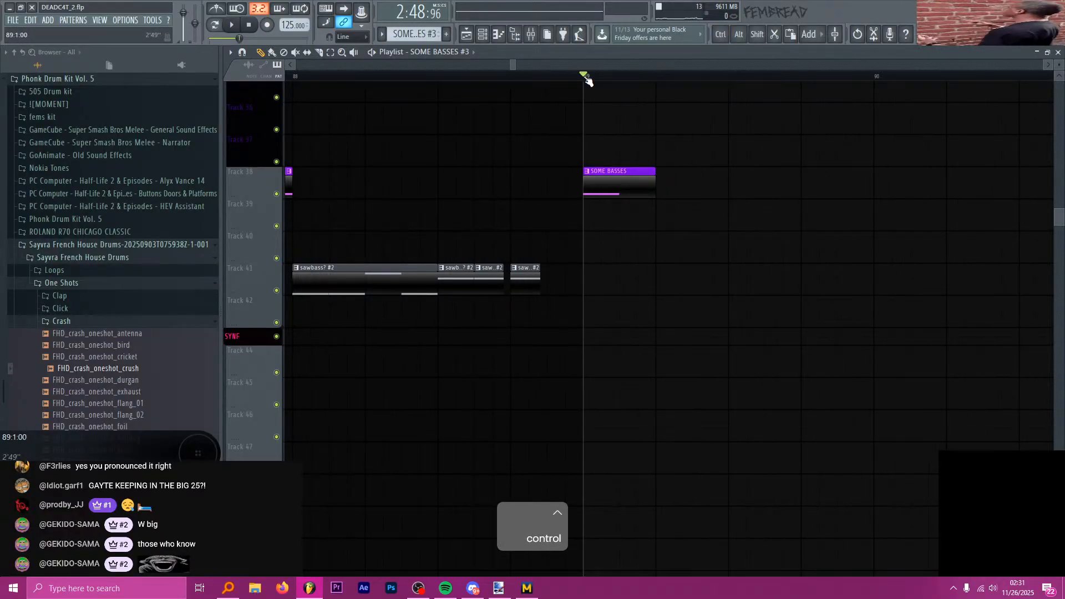
# - Play from bar 89 and delete the SOME BASSES clip that starts there on Track 38
pyautogui.moveTo(589, 78)
pyautogui.mouseDown()
pyautogui.moveTo(620, 79)
pyautogui.moveTo(589, 80)
pyautogui.mouseUp()
pyautogui.press('ctrl')
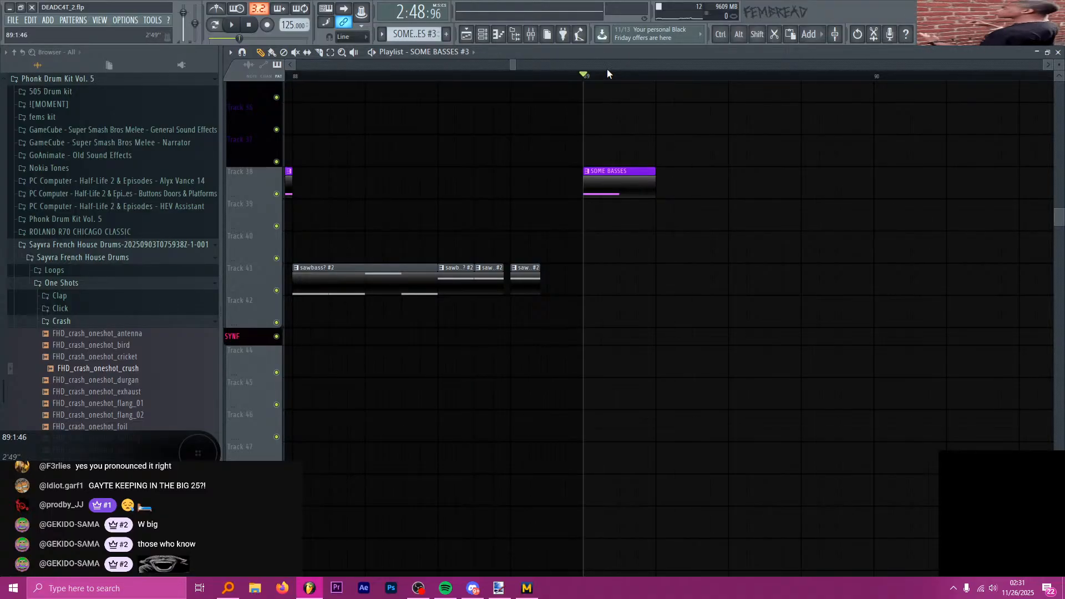
pyautogui.press('space')
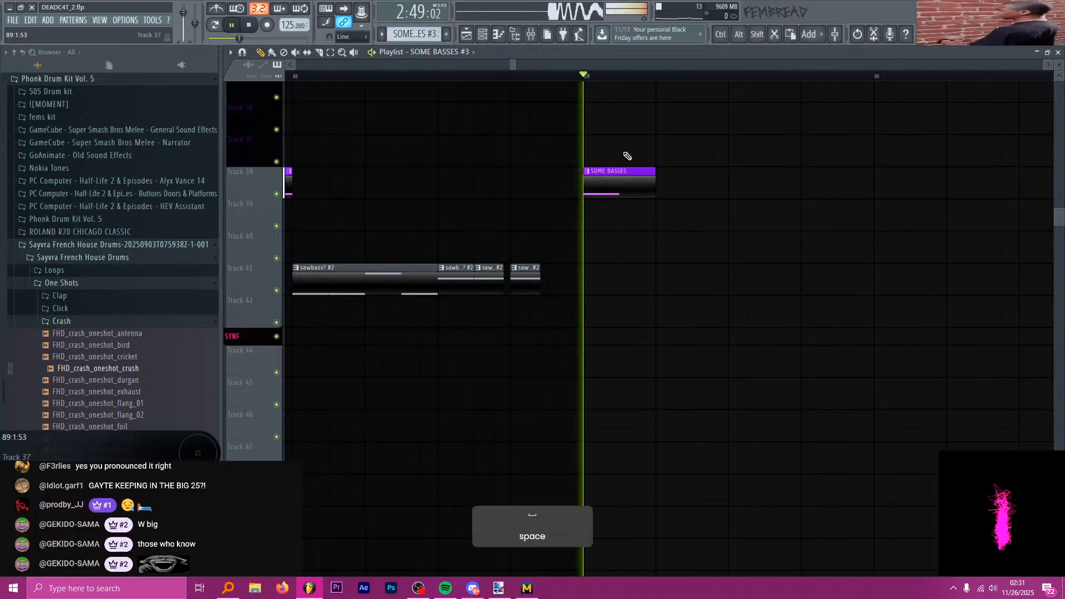
pyautogui.press('space')
pyautogui.rightClick(629, 184)
pyautogui.press('space')
pyautogui.press('space')
# - Slice the long vocal clip on Track 103 at bar 89
pyautogui.scroll(-3, 633, 211)
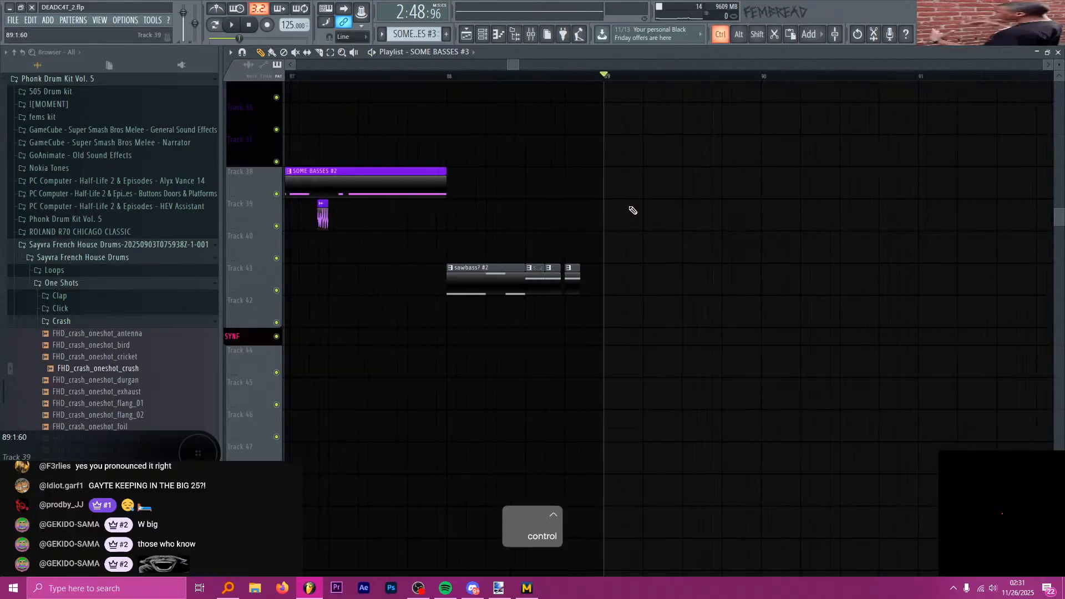
pyautogui.scroll(-6, 633, 210)
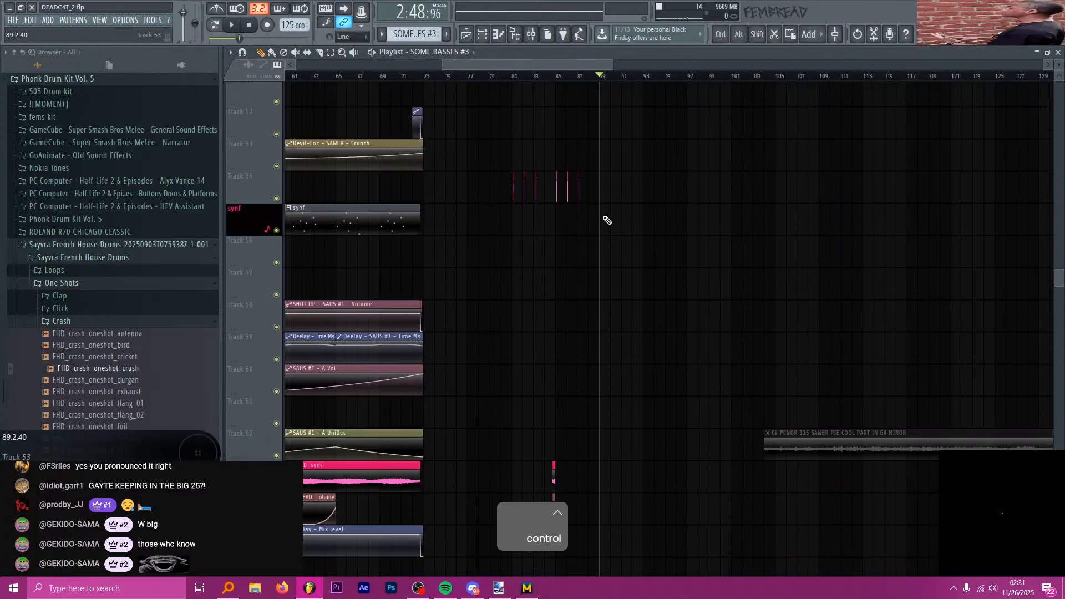
pyautogui.scroll(-8, 608, 220)
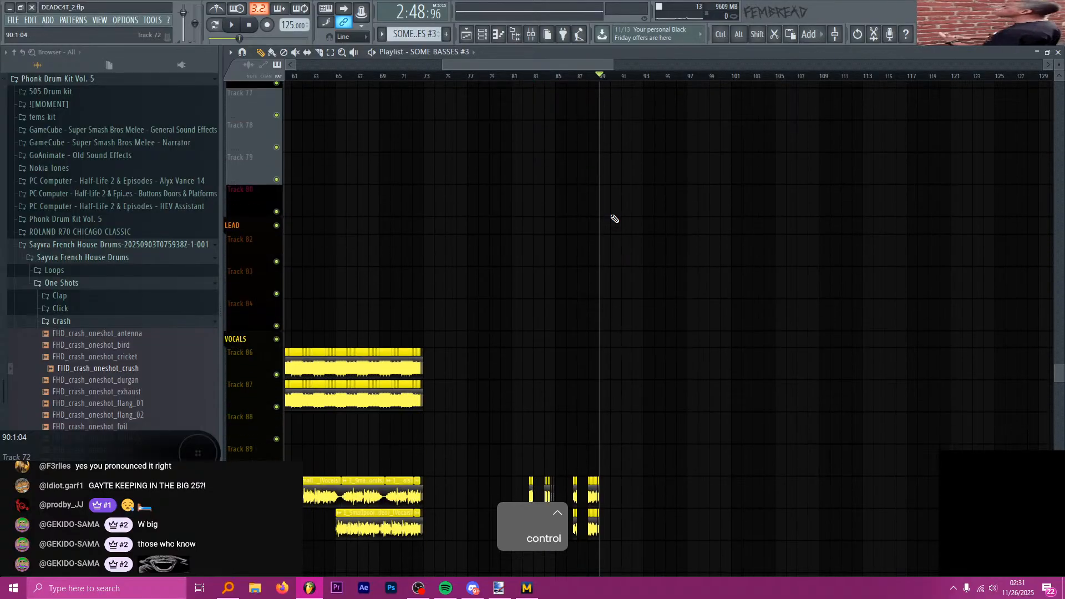
pyautogui.scroll(-4, 610, 219)
pyautogui.scroll(5, 606, 216)
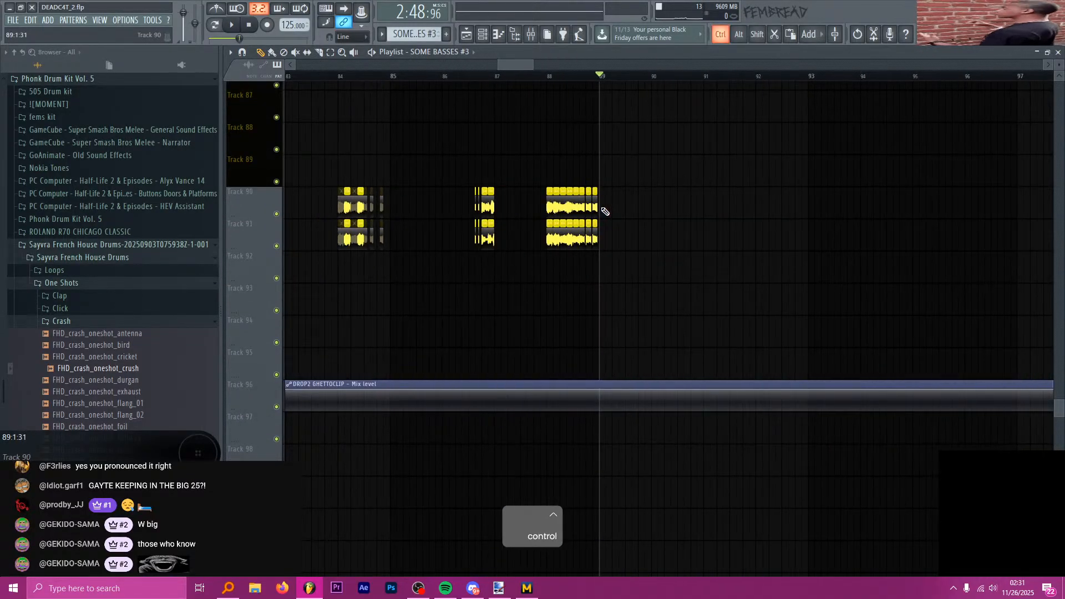
pyautogui.scroll(4, 604, 210)
pyautogui.scroll(-3, 583, 200)
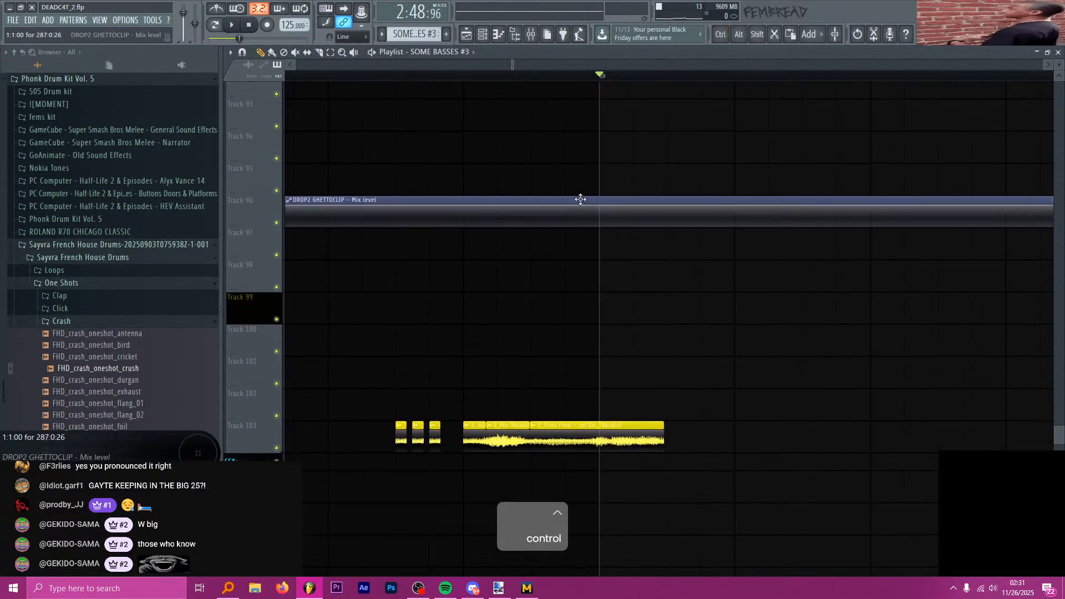
pyautogui.scroll(-3, 580, 199)
pyautogui.press('c')
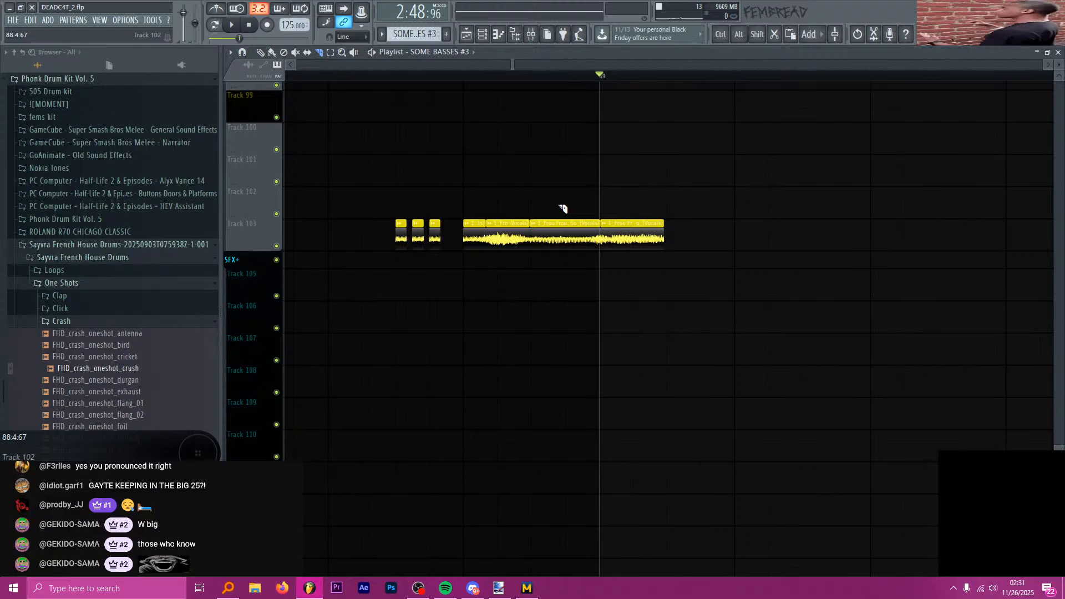
# - Place the playback position at the third beat of bar 88 and play the end of the fill
pyautogui.hotkey('alt', 'Tab')
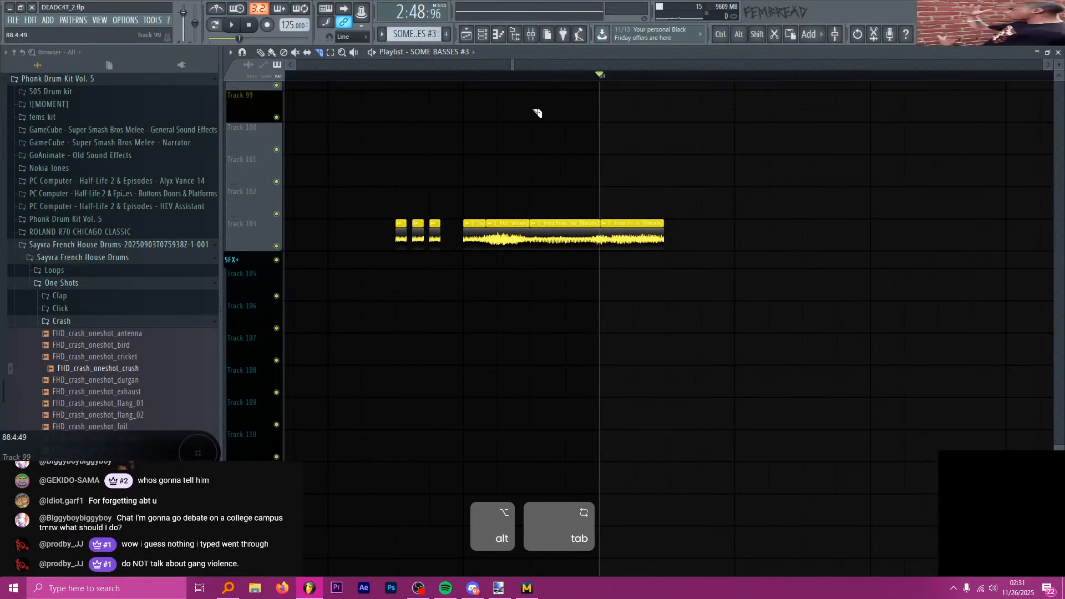
pyautogui.moveTo(429, 75); pyautogui.dragTo(398, 65)
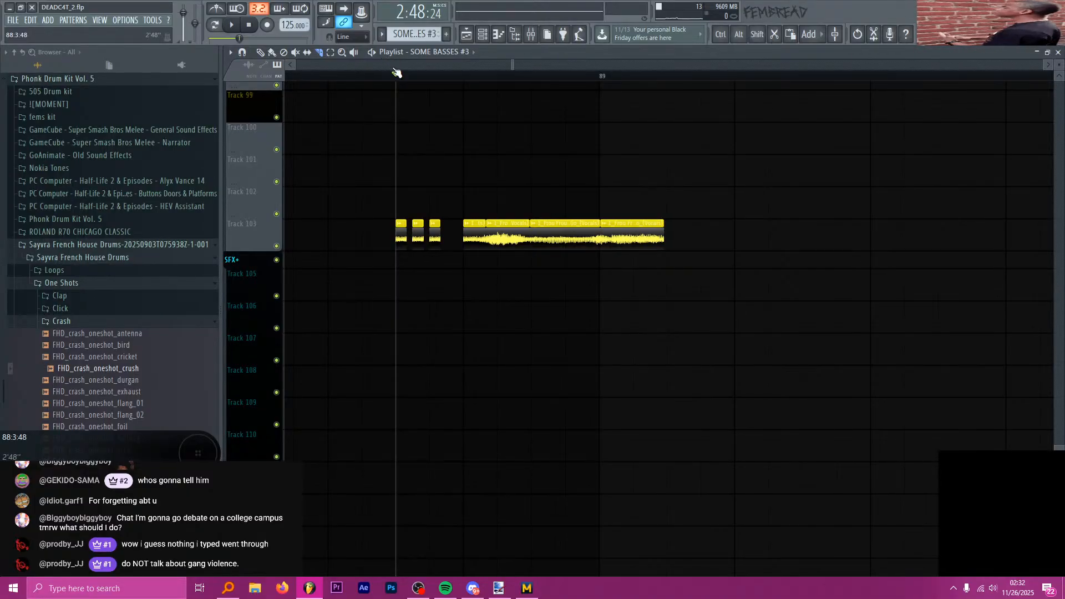
pyautogui.moveTo(387, 58); pyautogui.dragTo(331, 93)
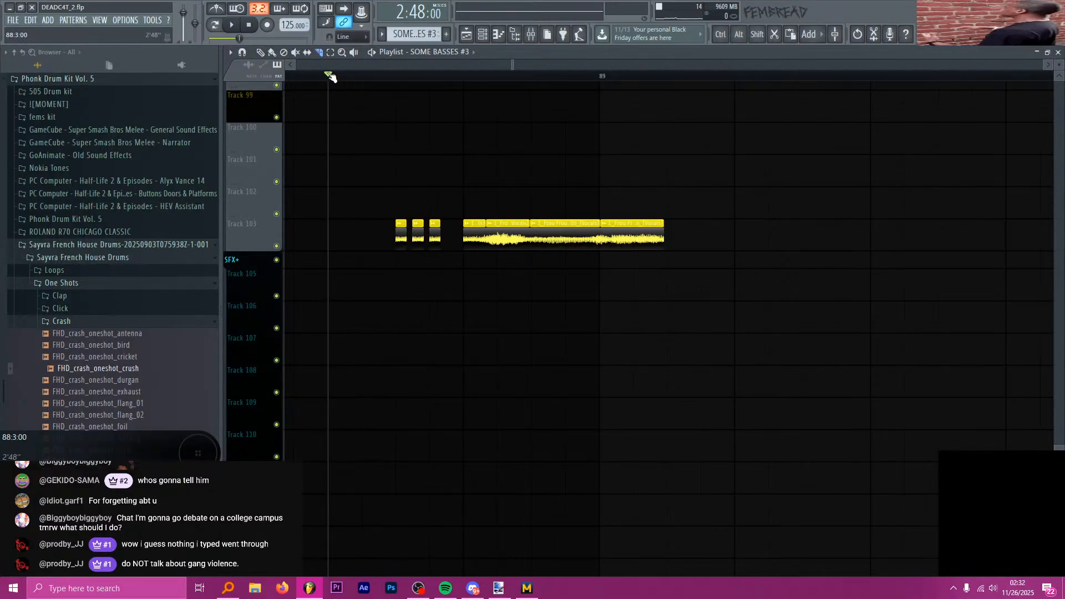
pyautogui.scroll(-2, 497, 144)
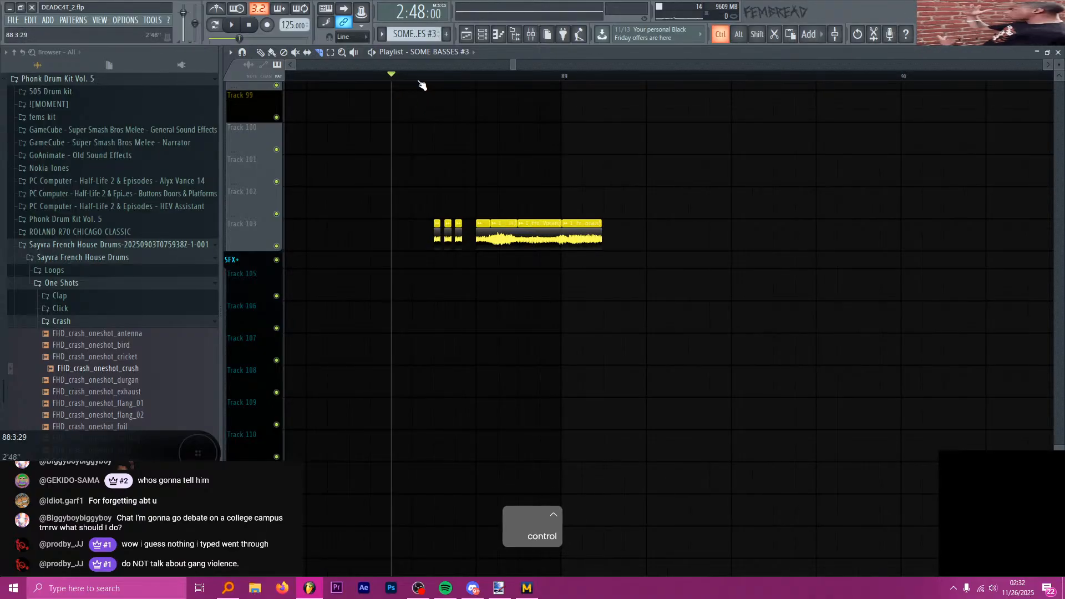
pyautogui.scroll(1, 427, 83)
pyautogui.click(446, 76)
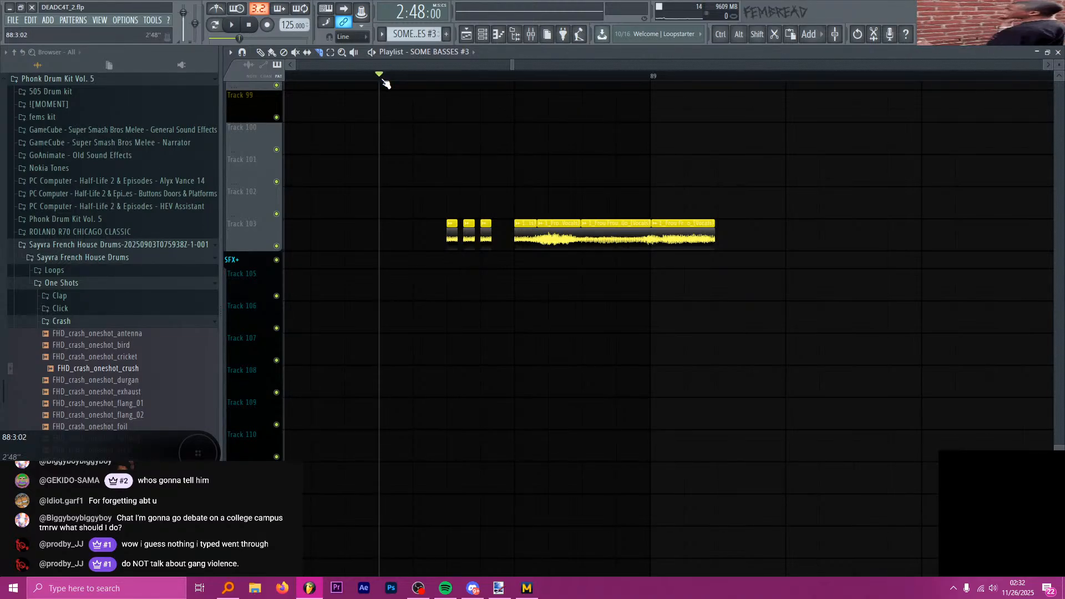
pyautogui.scroll(-3, 438, 101)
pyautogui.press('space')
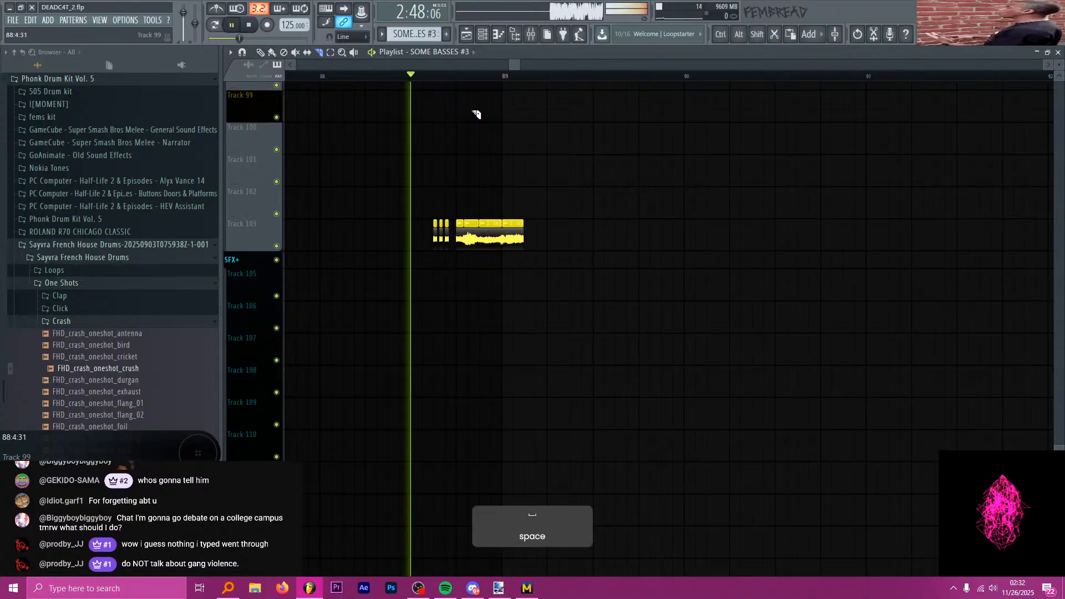
pyautogui.press('space')
# - Go back to the bass tracks and undo the last playlist edit
pyautogui.scroll(3, 505, 115)
pyautogui.scroll(15, 505, 115)
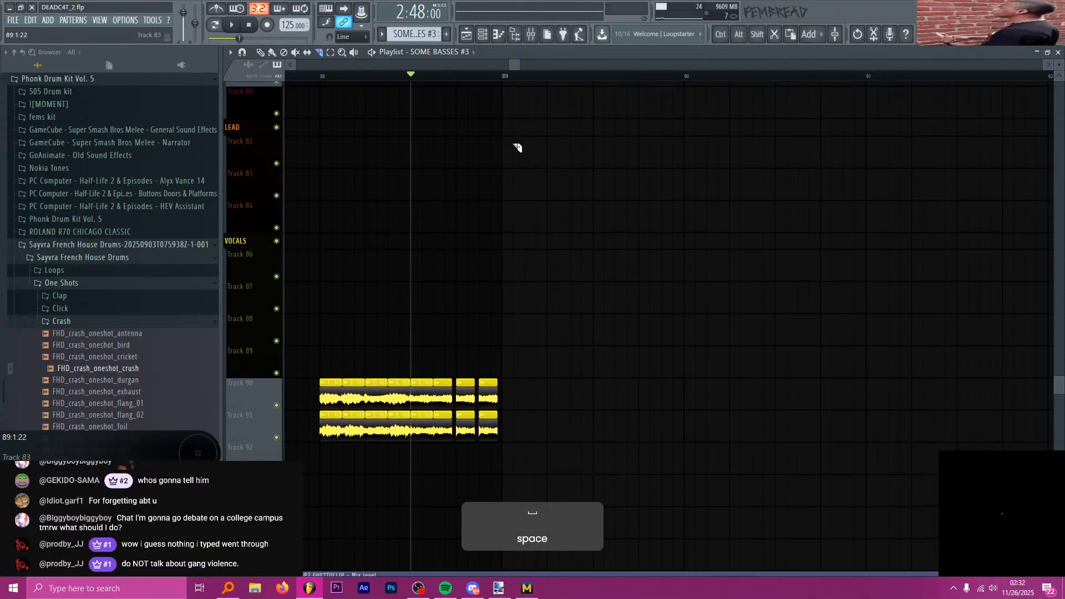
pyautogui.scroll(3, 533, 174)
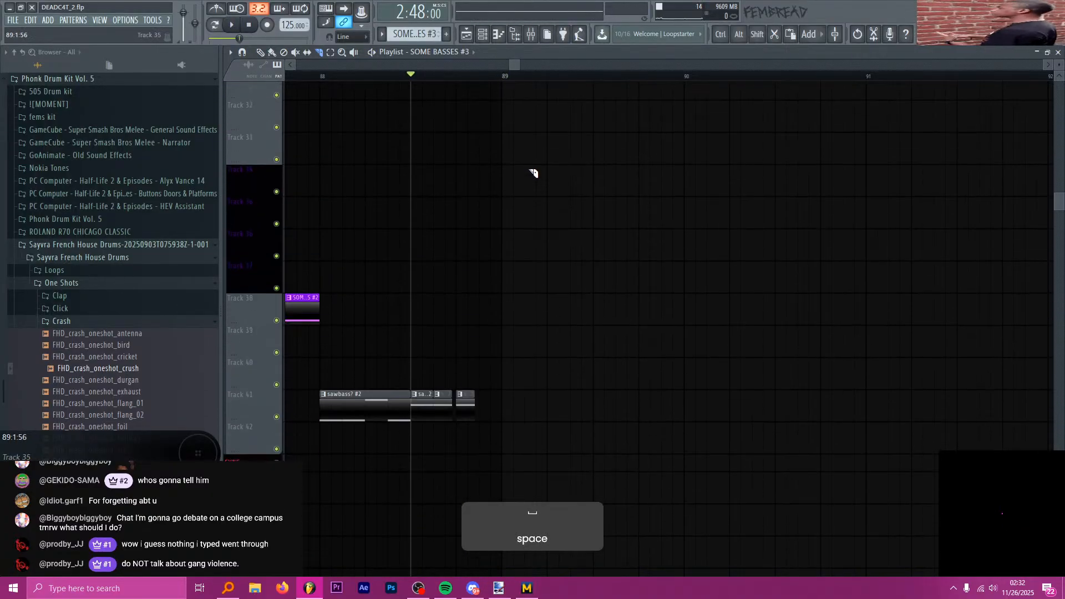
pyautogui.scroll(-1, 535, 178)
pyautogui.hotkey('ctrl', 'alt', 'z')
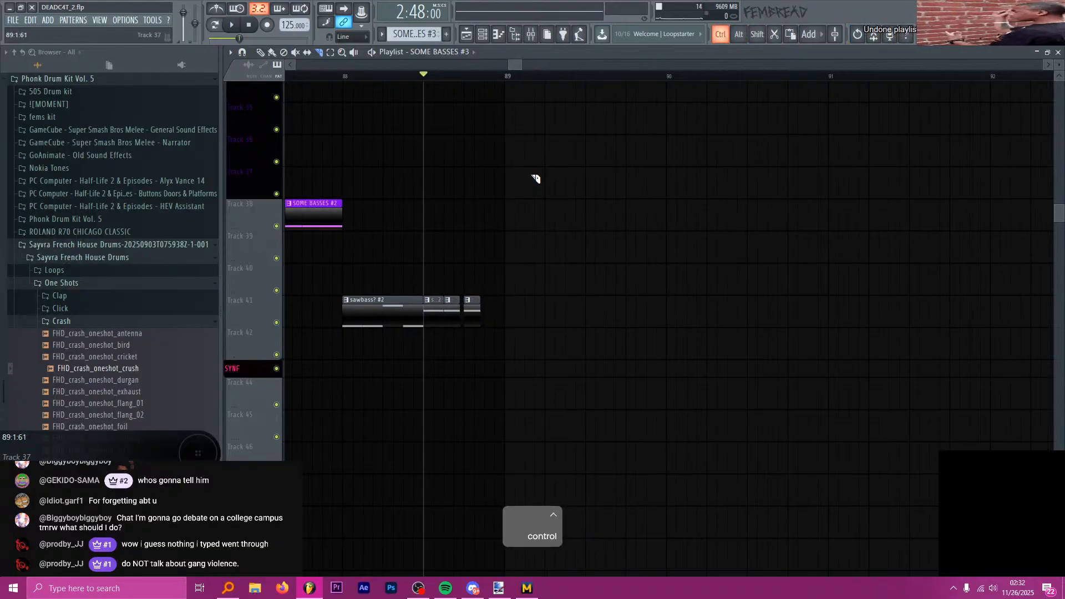
pyautogui.scroll(-6, 536, 178)
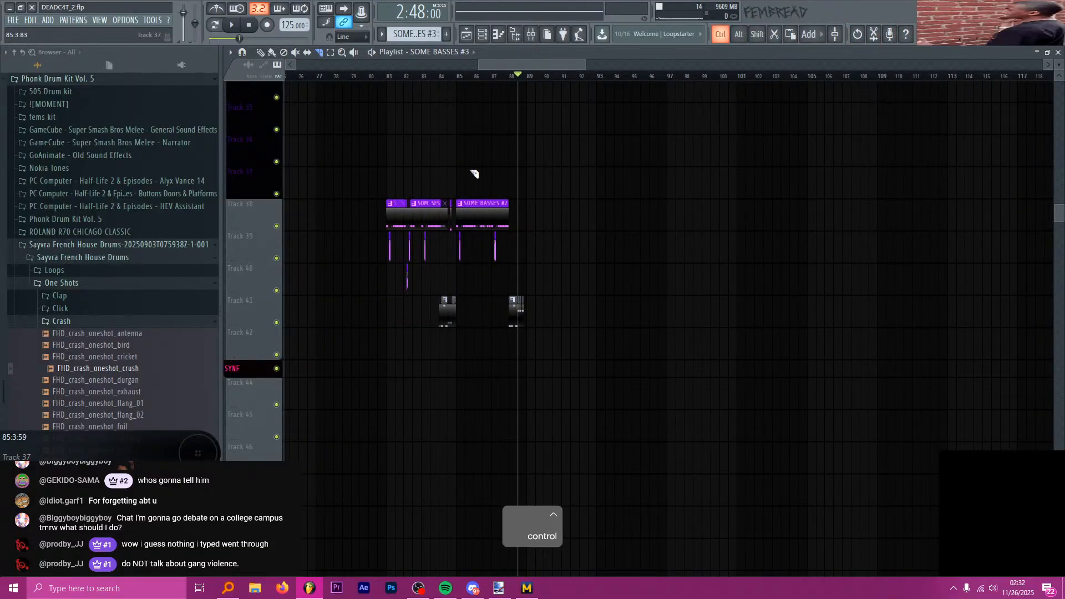
# - Play the end of the fill from the third beat of bar 88
pyautogui.press('space')
pyautogui.scroll(-7, 438, 172)
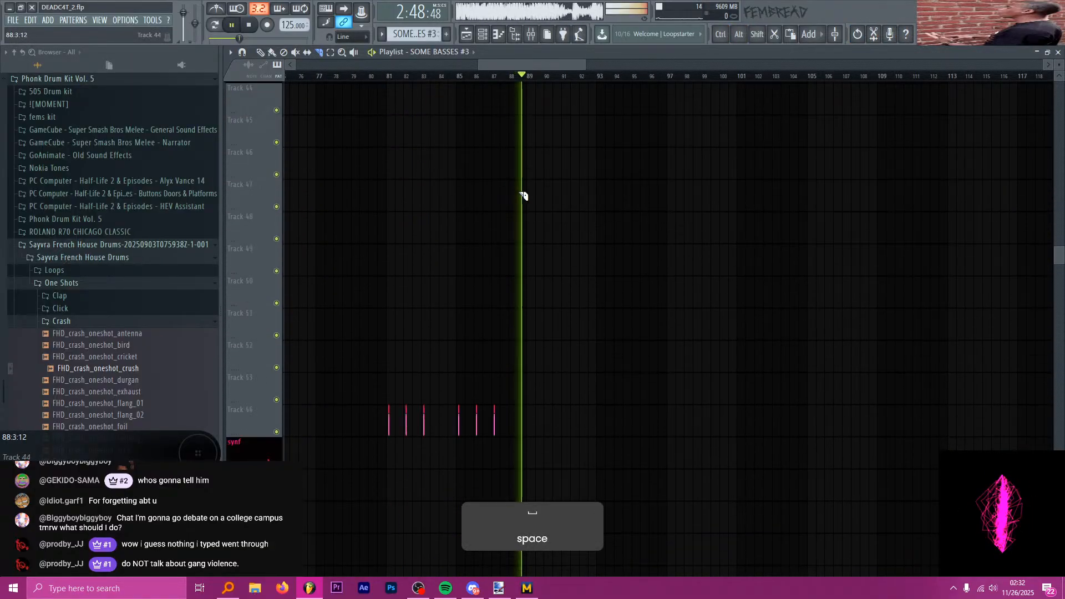
pyautogui.press('space')
pyautogui.scroll(7, 433, 166)
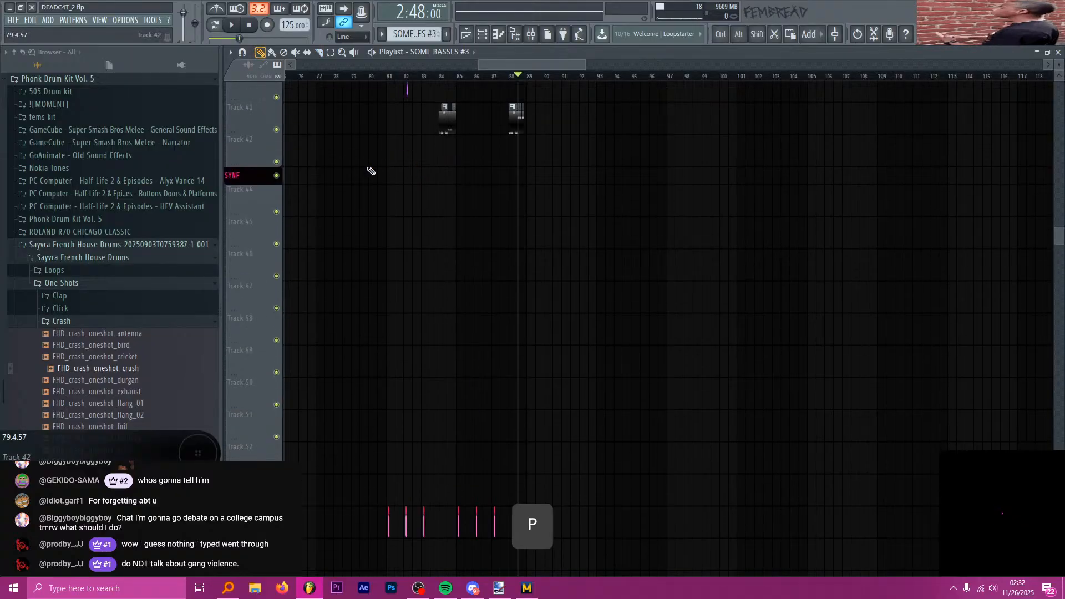
# - Place a copy of the SOME BASSES pattern at bar 89 on Track 38 and extend it to about four bars
pyautogui.scroll(3, 383, 221)
pyautogui.scroll(3, 383, 234)
pyautogui.click(435, 219)
pyautogui.scroll(-7, 401, 240)
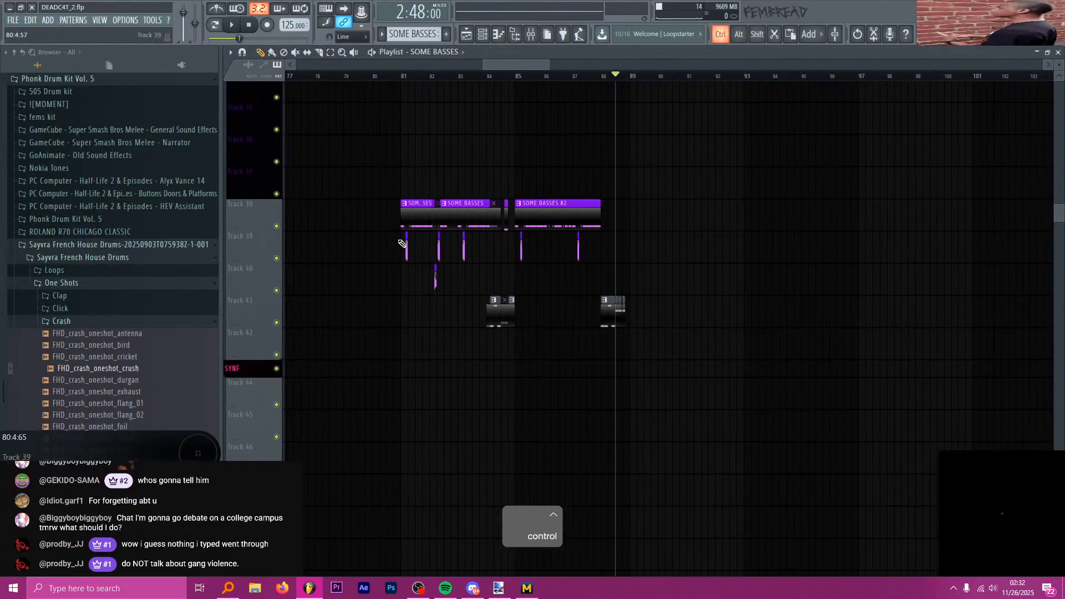
pyautogui.click(549, 227)
pyautogui.scroll(4, 550, 227)
pyautogui.scroll(-4, 551, 228)
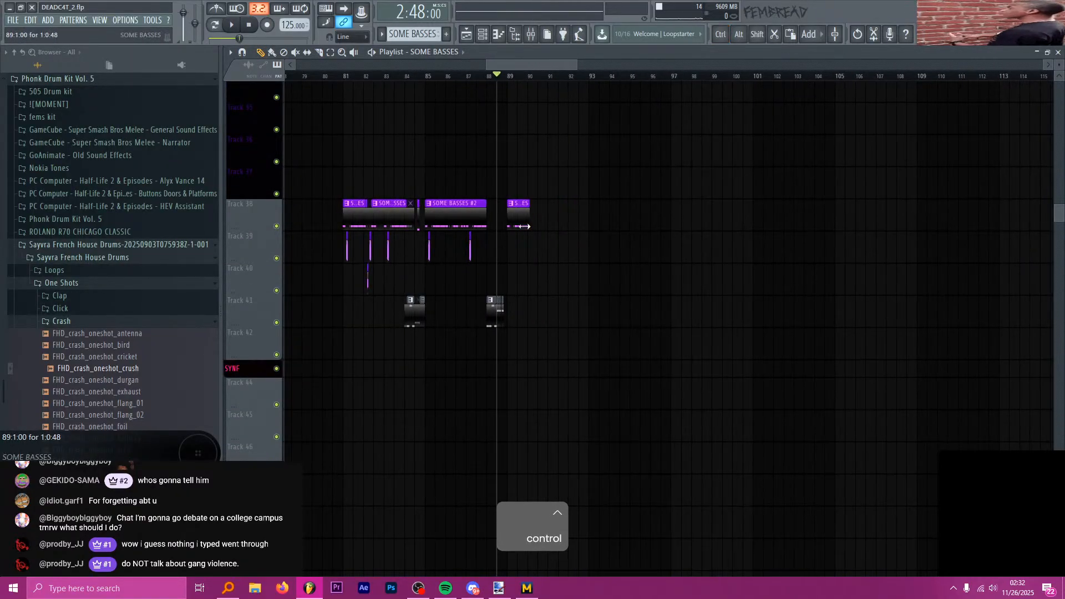
pyautogui.moveTo(528, 227); pyautogui.dragTo(587, 227)
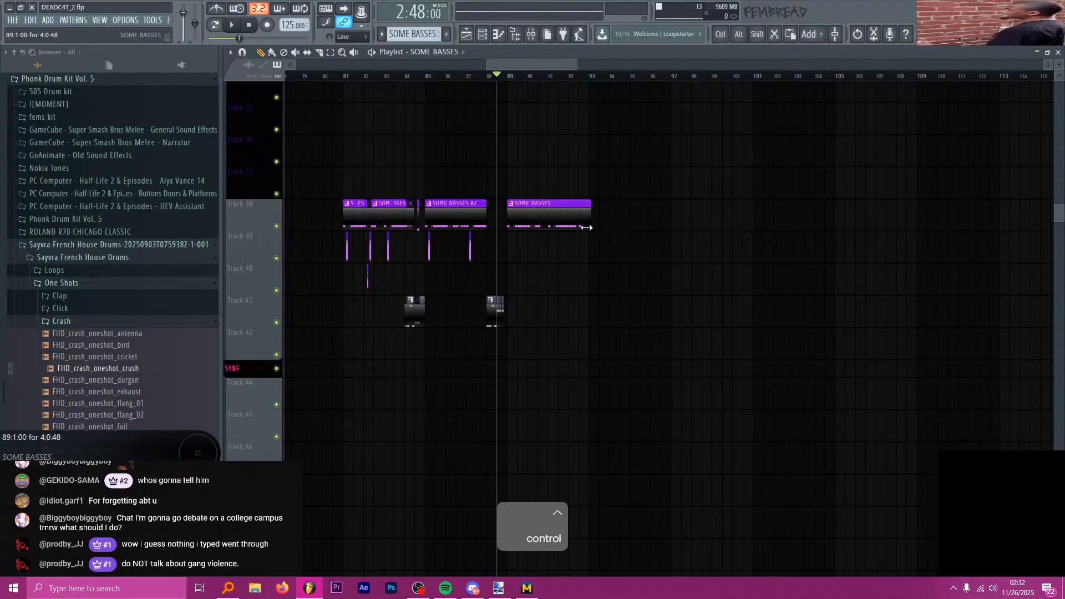
# - Examine the bass hits and fill beneath the SOME BASSES clips from bar 81 and play from around bar 82
pyautogui.scroll(4, 542, 245)
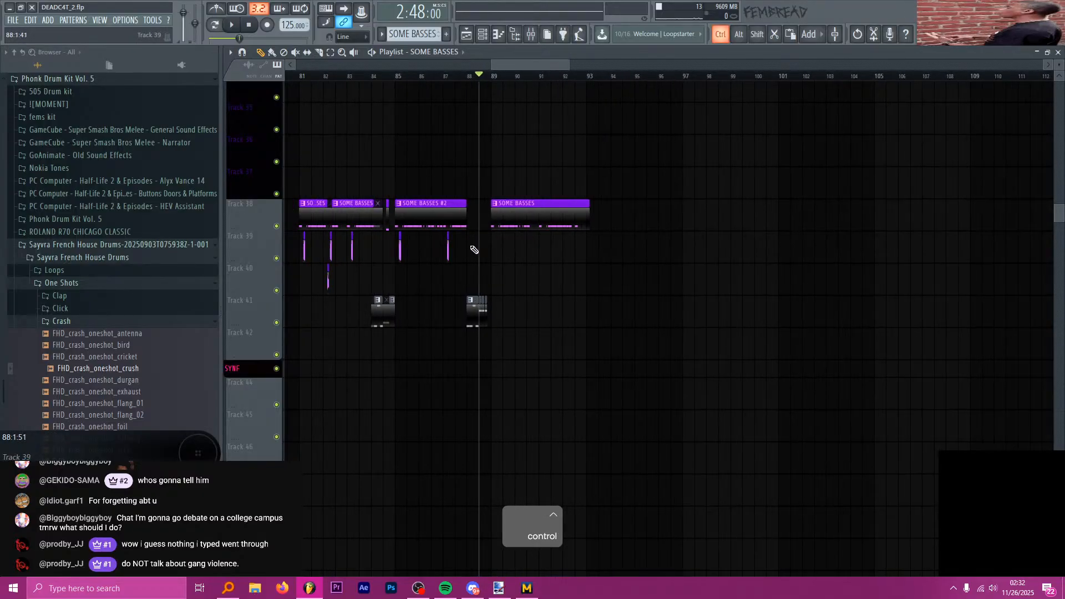
pyautogui.scroll(5, 361, 253)
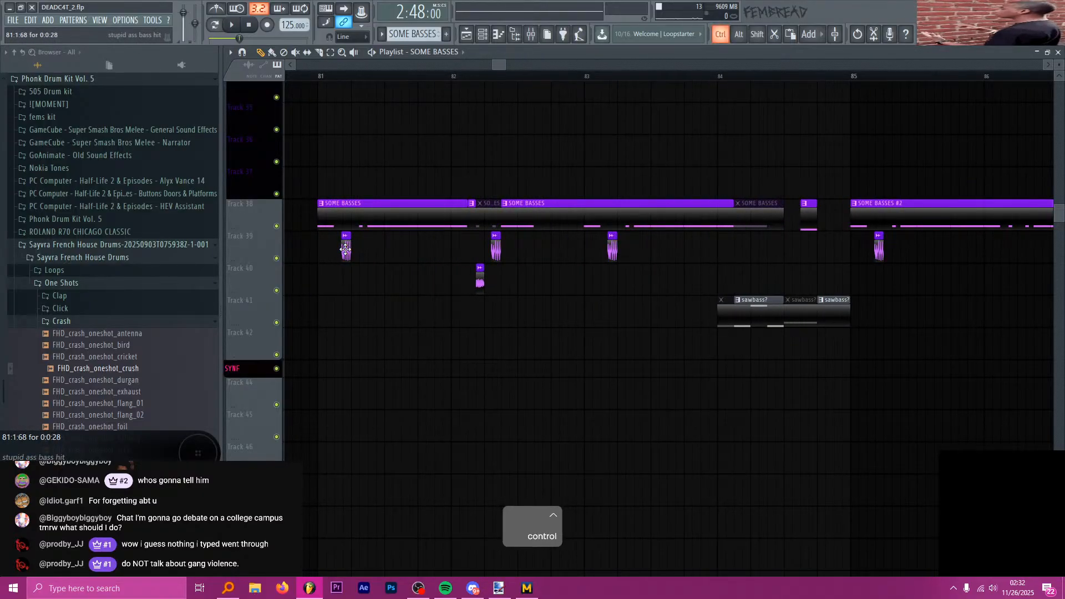
pyautogui.scroll(-5, 346, 249)
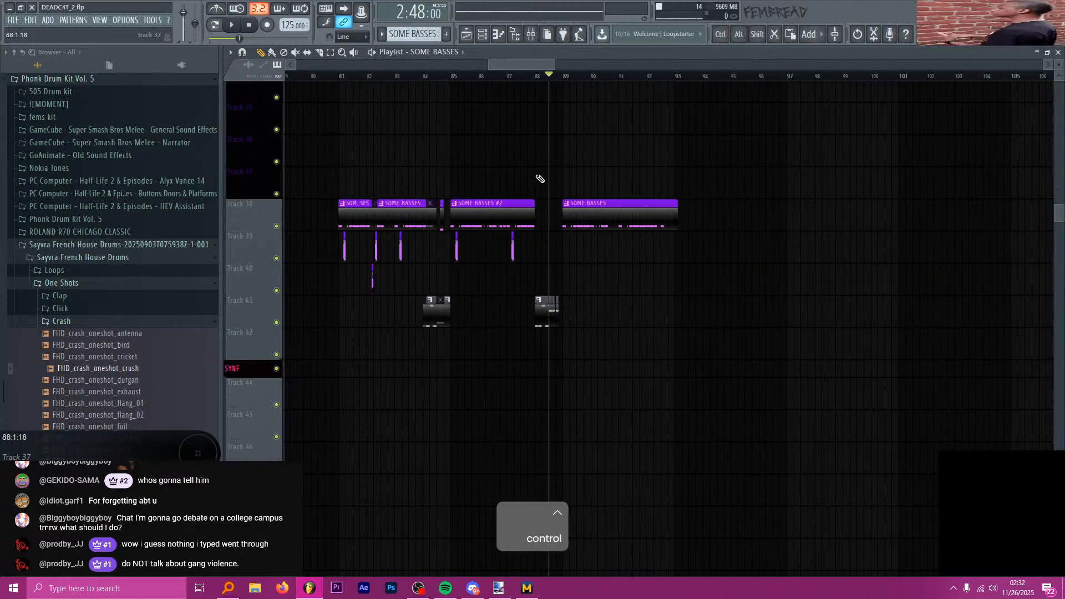
pyautogui.press('space')
pyautogui.press('space')
pyautogui.scroll(2, 416, 208)
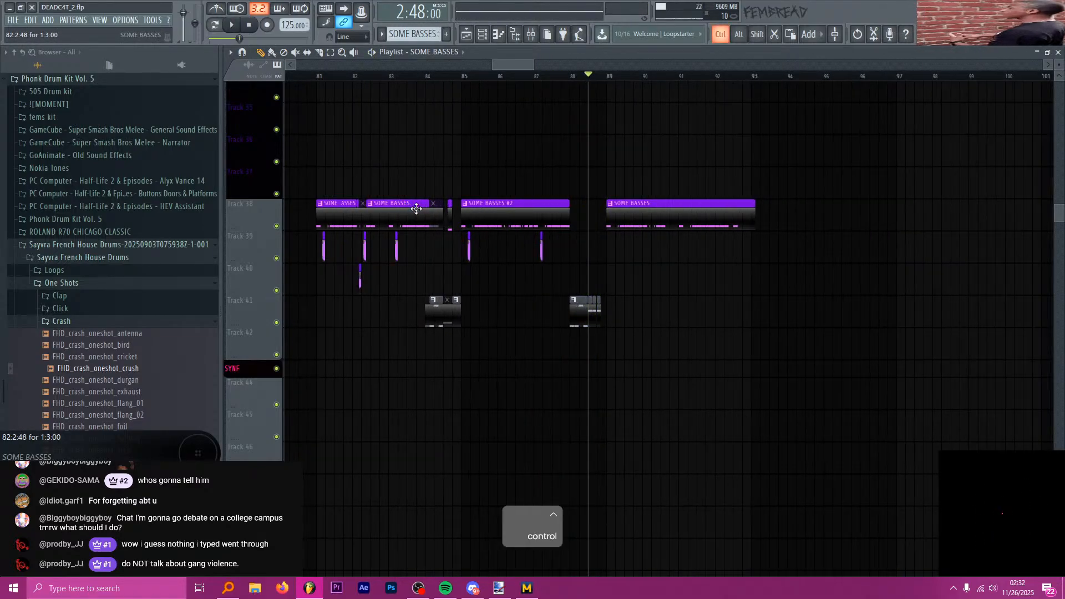
pyautogui.scroll(4, 416, 208)
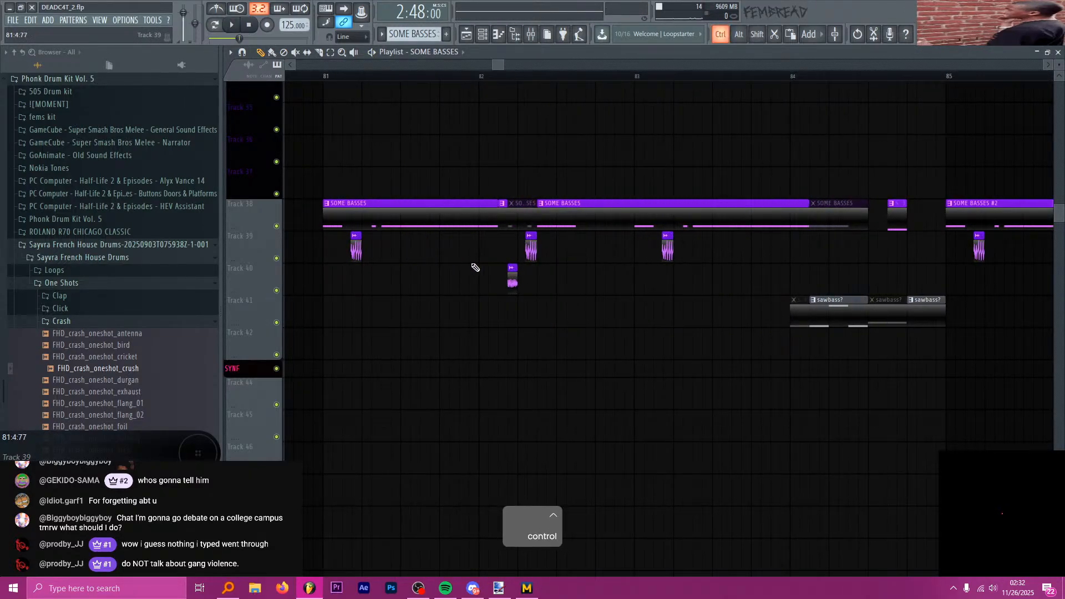
pyautogui.scroll(-1, 478, 172)
pyautogui.click(484, 78)
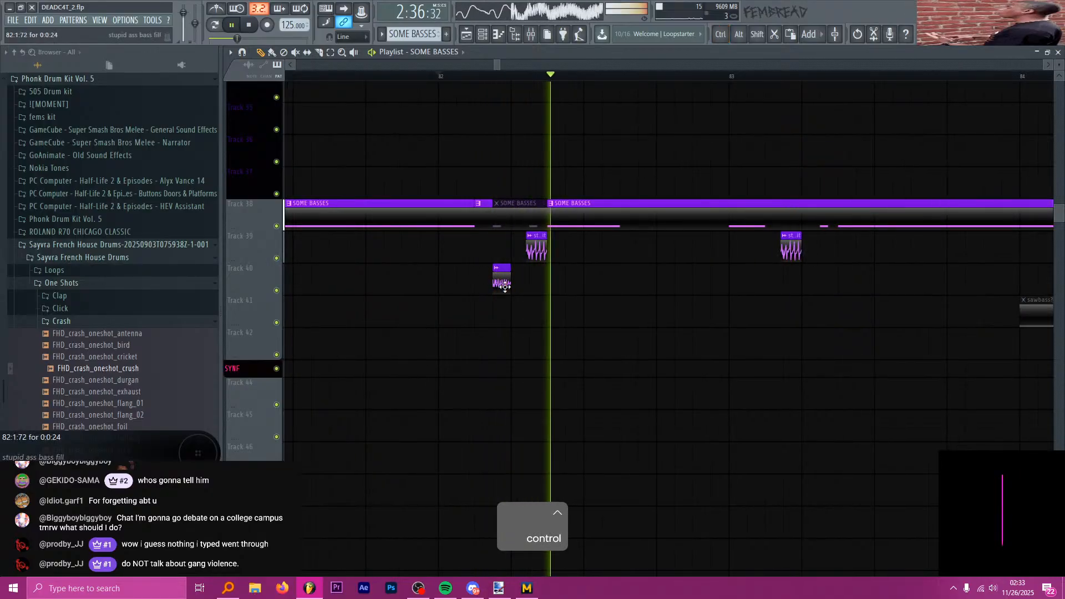
# - Place a stupid ass bass fill clip on Track 40 in bar 89 and extend its start back to halfway through beat 1
pyautogui.scroll(-4, 499, 277)
pyautogui.scroll(8, 554, 275)
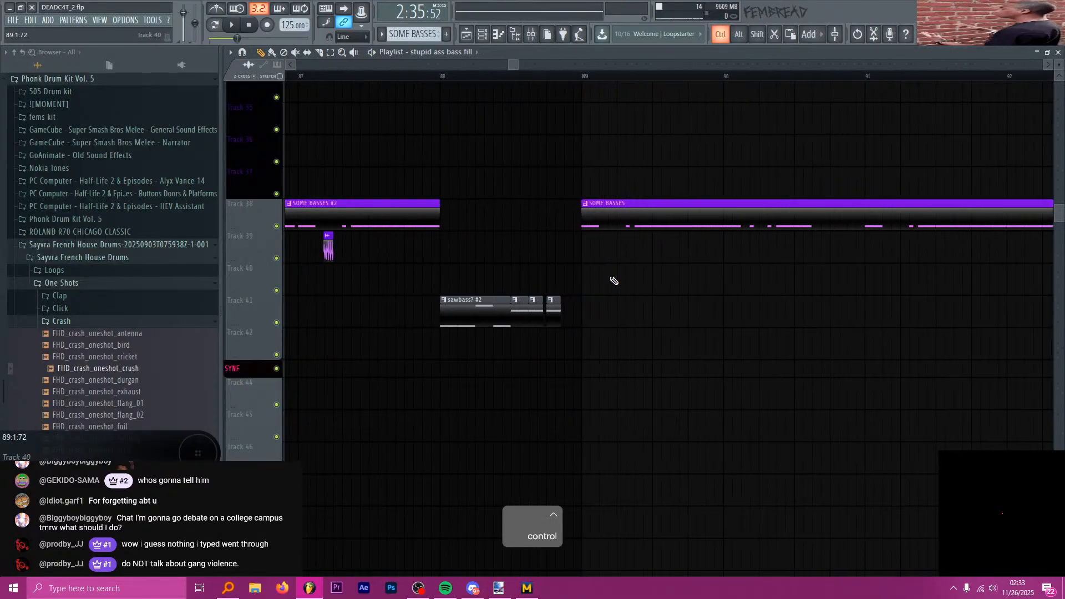
pyautogui.click(621, 283)
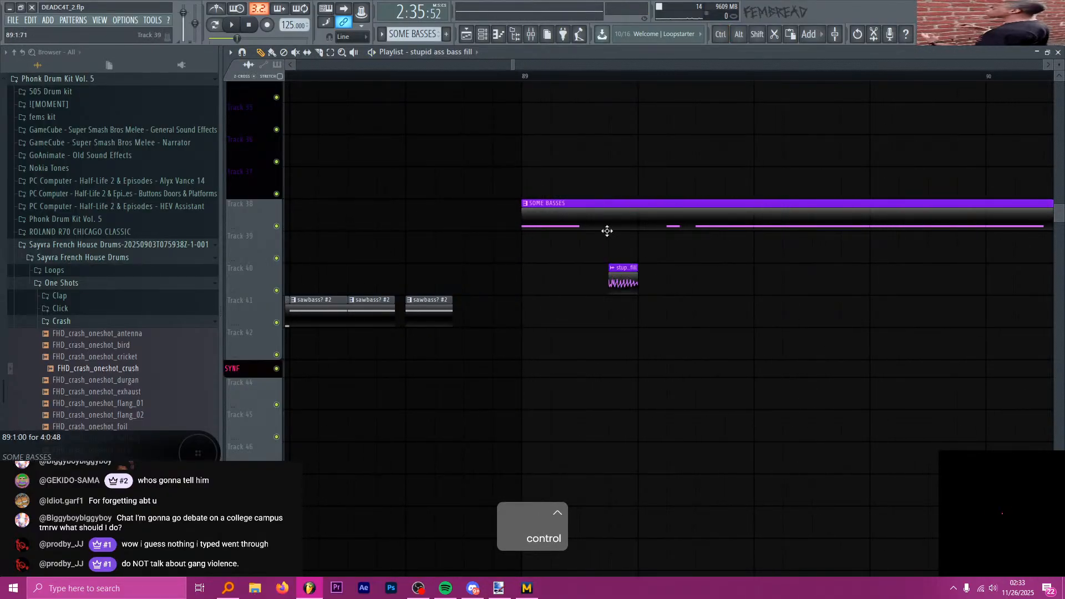
pyautogui.click(524, 81)
pyautogui.moveTo(609, 277); pyautogui.dragTo(580, 277)
# - Play from bar 89 to check the bass fill against the SOME BASSES clip
pyautogui.press('space')
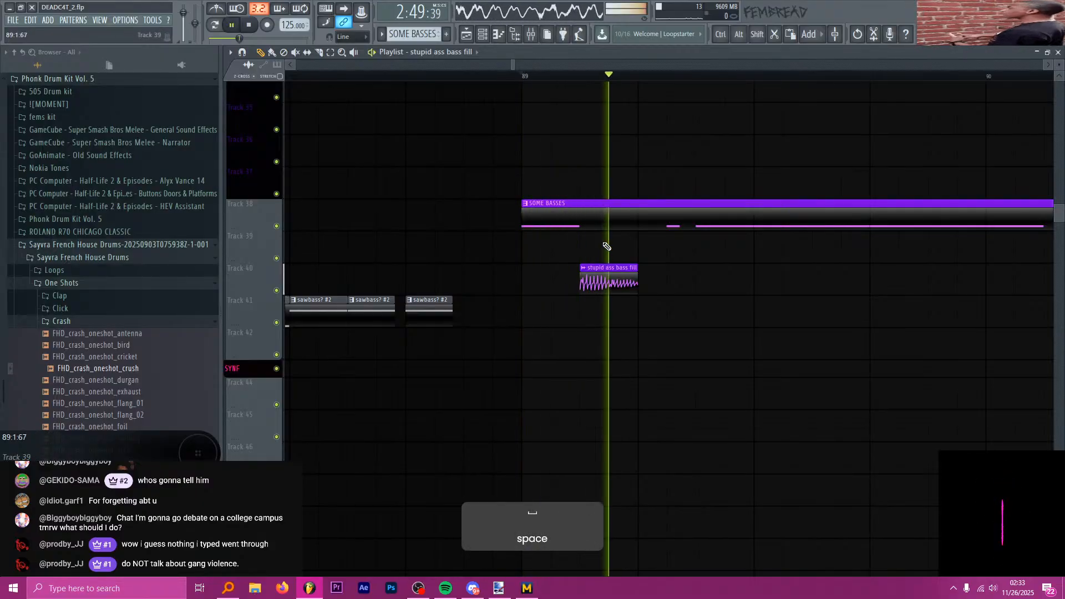
pyautogui.press('space')
pyautogui.scroll(-5, 538, 211)
pyautogui.press('space')
pyautogui.scroll(3, 598, 225)
pyautogui.press('space')
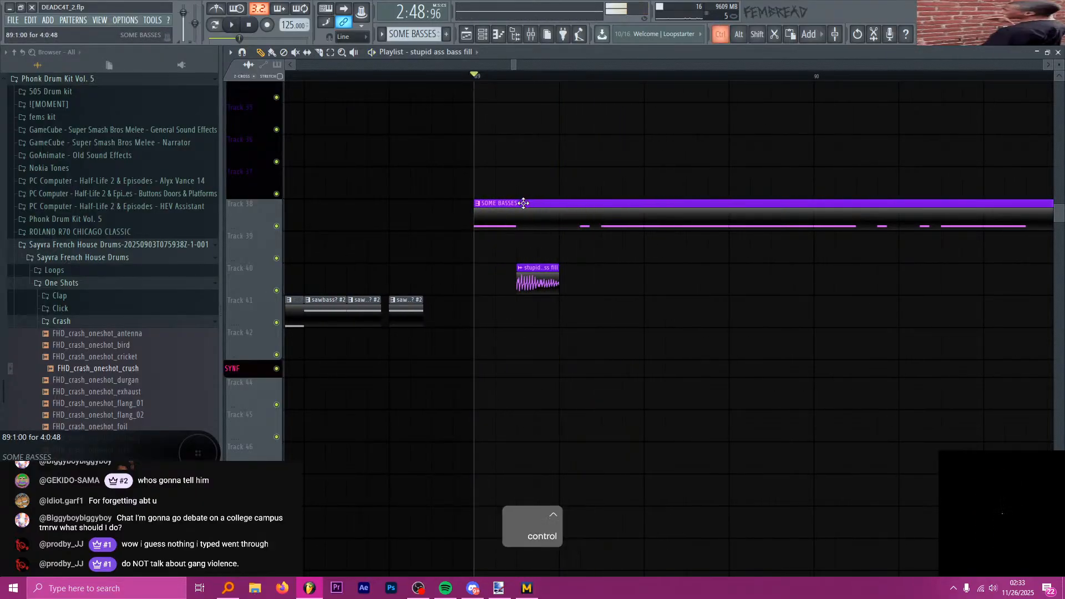
# - Copy the SIDCHEN clip at bar 89 onto each of that bar's four beats
pyautogui.scroll(-4, 523, 207)
pyautogui.scroll(10, 555, 213)
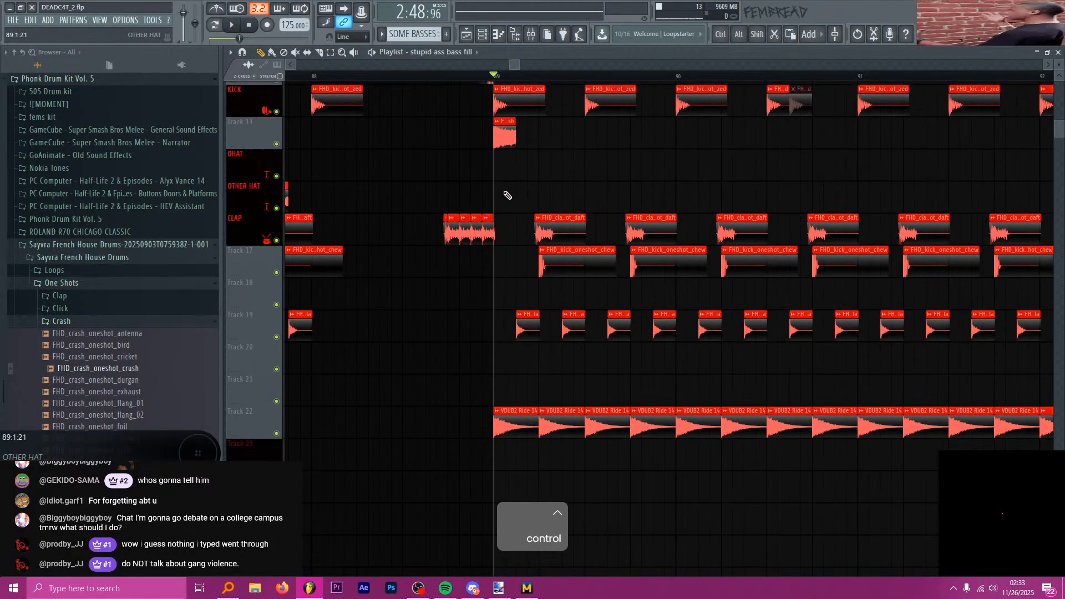
pyautogui.scroll(1, 516, 158)
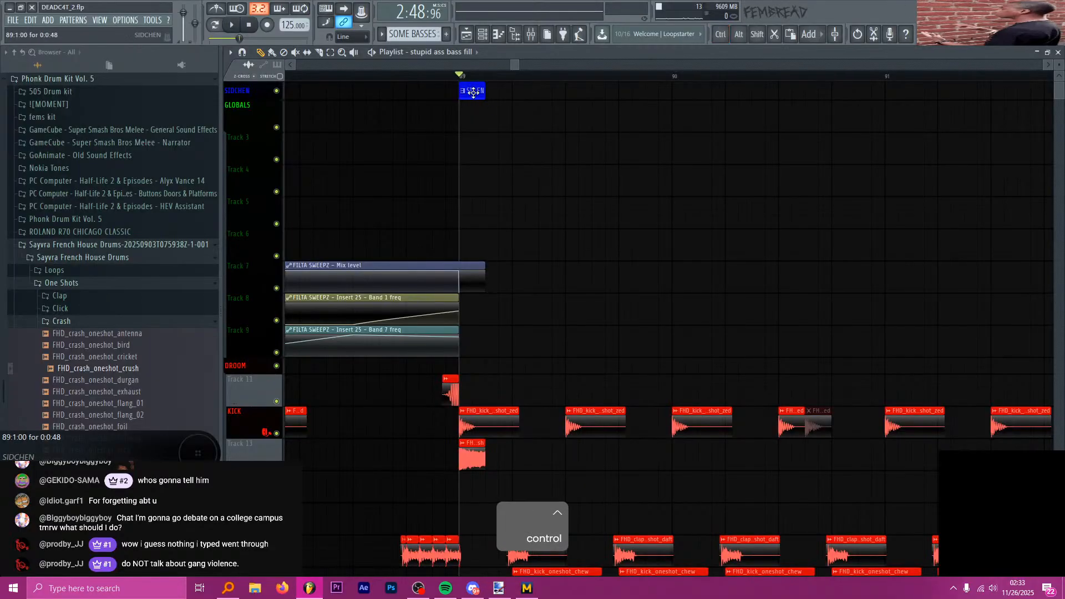
pyautogui.moveTo(472, 93); pyautogui.dragTo(638, 100)
pyautogui.scroll(-8, 532, 124)
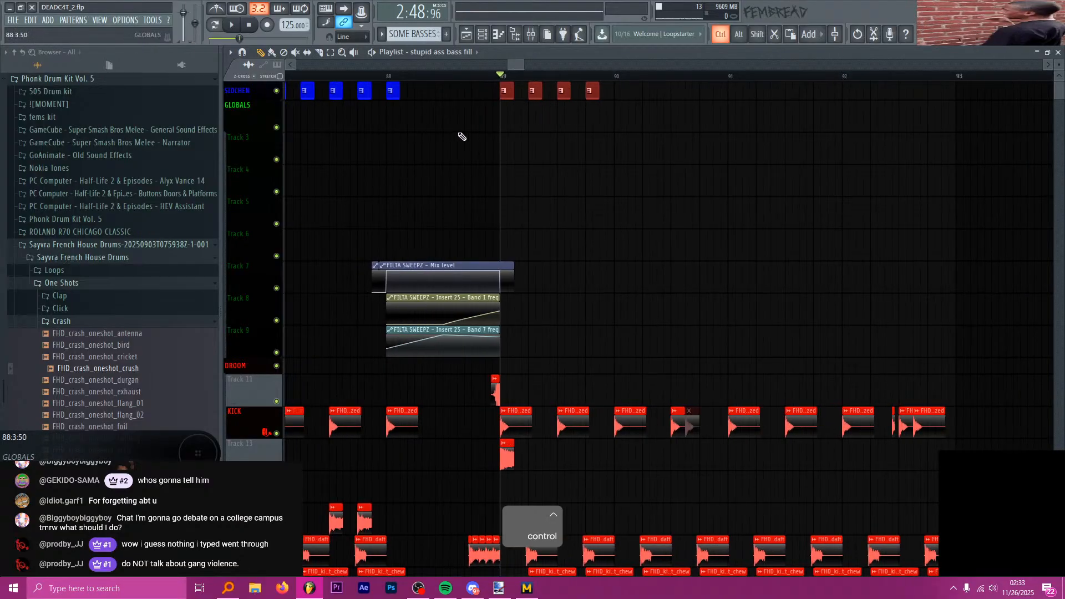
pyautogui.scroll(3, 535, 126)
pyautogui.hotkey('ctrl', 'b')
pyautogui.hotkey('ctrl', 'b')
pyautogui.hotkey('ctrl', 'b')
pyautogui.hotkey('ctrl', 'b')
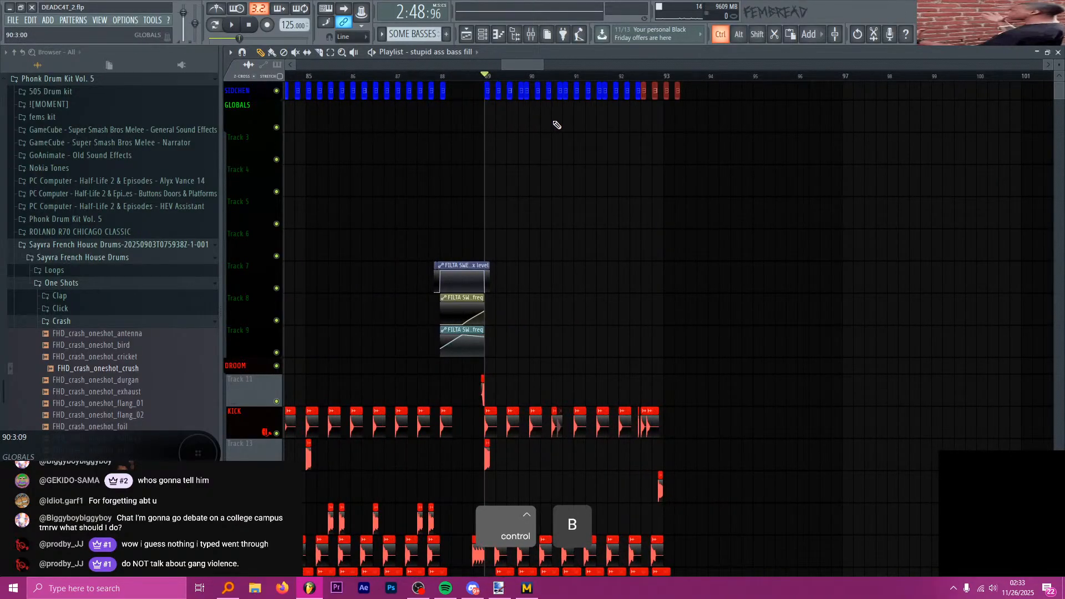
pyautogui.hotkey('ctrl', 'z')
pyautogui.hotkey('ctrl', 'alt', 'z')
pyautogui.hotkey('ctrl', 'alt', 'z')
pyautogui.hotkey('ctrl', 'alt', 'z')
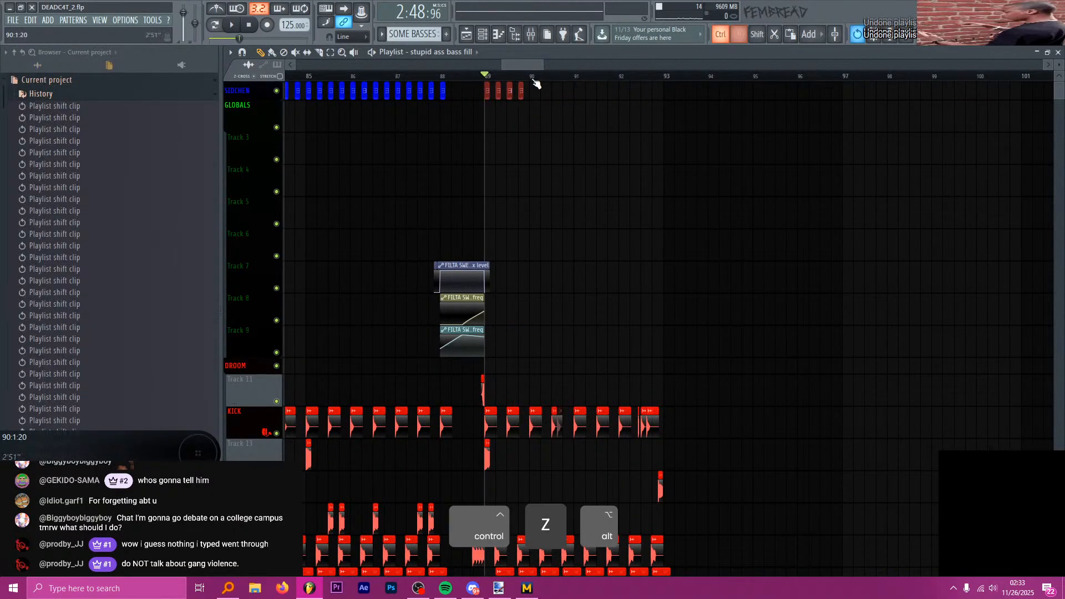
# - Repeat bar 89's four SIDCHEN clips three times to fill through bar 92, and save the project
pyautogui.moveTo(530, 79); pyautogui.dragTo(485, 83)
pyautogui.hotkey('ctrl', 'b')
pyautogui.hotkey('ctrl', 'b')
pyautogui.hotkey('ctrl', 'b')
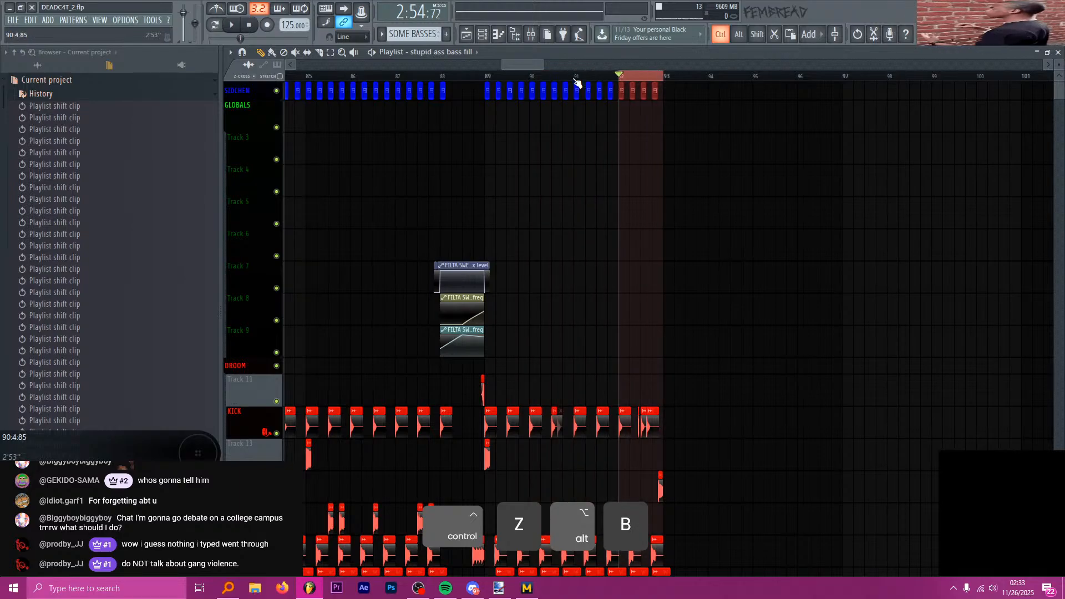
pyautogui.keyDown('ctrl'); pyautogui.click(576, 84); pyautogui.keyUp('ctrl')
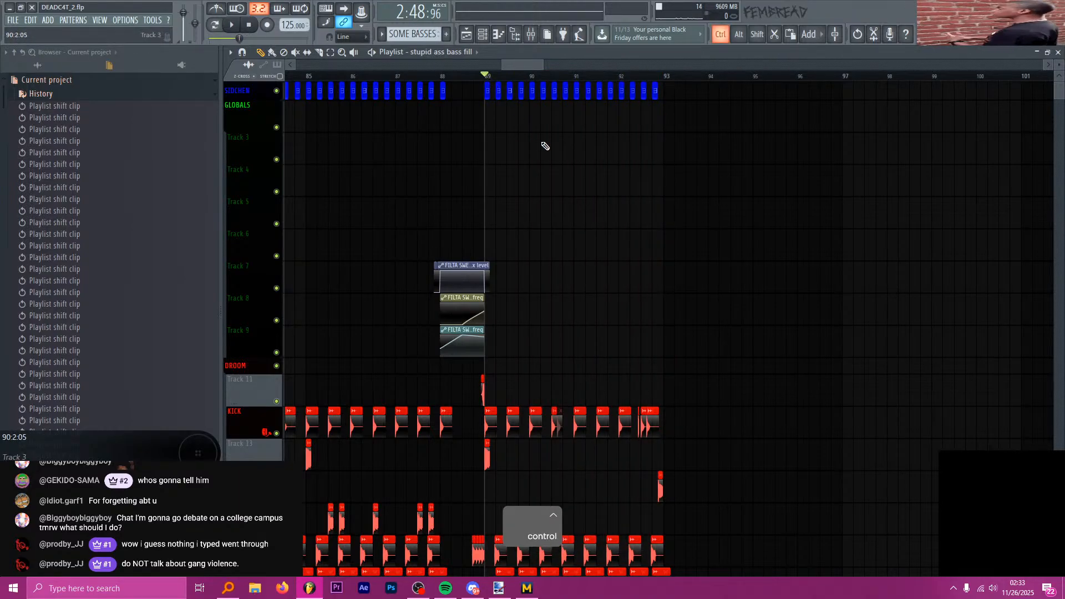
pyautogui.scroll(3, 542, 142)
pyautogui.scroll(-8, 610, 188)
pyautogui.hotkey('ctrl', 's')
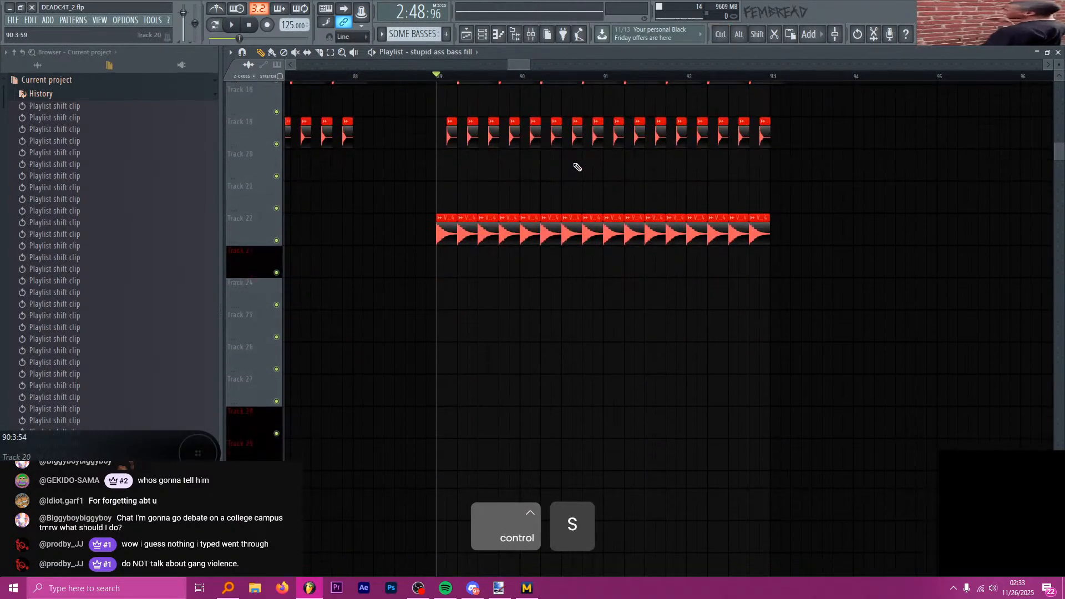
# - Return to the bass tracks and play from bar 89 with the sidechain clips in place
pyautogui.scroll(-10, 560, 177)
pyautogui.press('space')
pyautogui.scroll(3, 513, 167)
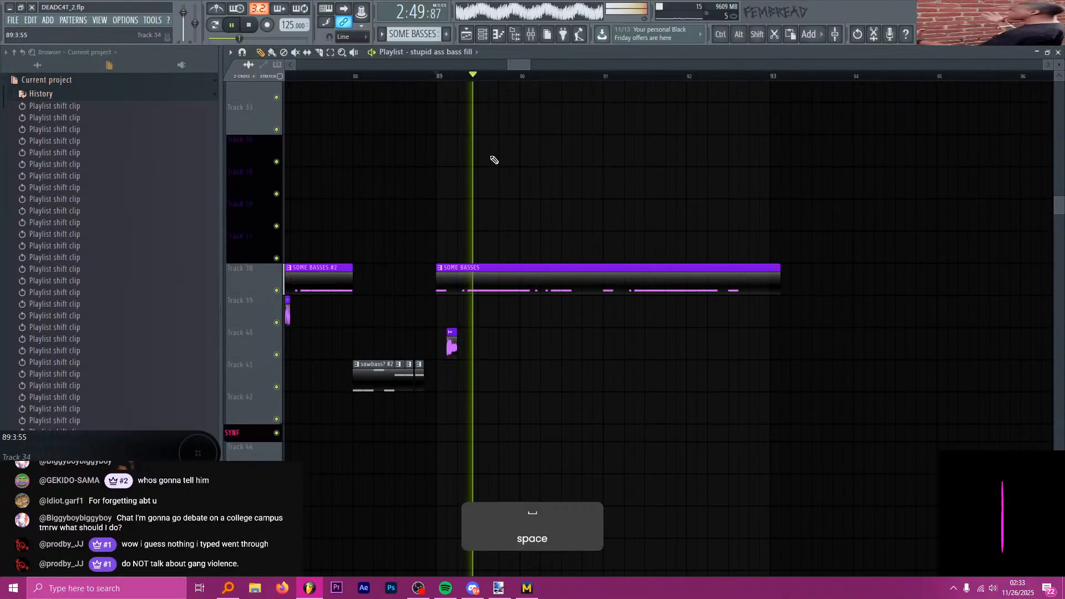
pyautogui.press('space')
# - Examine the bass hits and fills across bars 81 to 89, picking up the stupid ass bass hit clip from Track 39
pyautogui.scroll(4, 440, 161)
pyautogui.scroll(-6, 480, 240)
pyautogui.scroll(5, 481, 261)
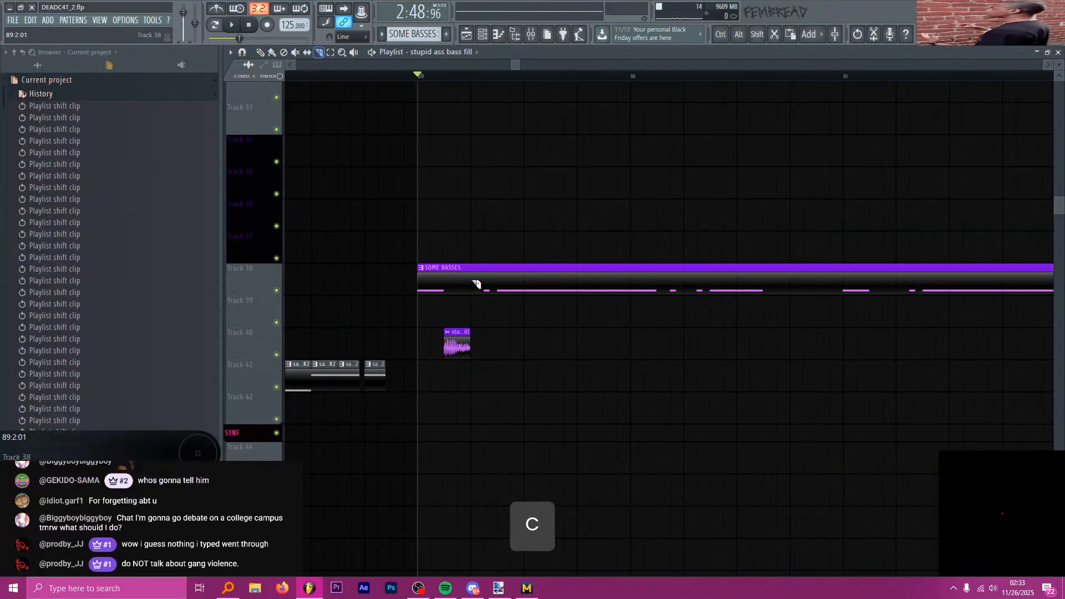
pyautogui.scroll(-5, 485, 290)
pyautogui.press('p')
pyautogui.scroll(-4, 510, 343)
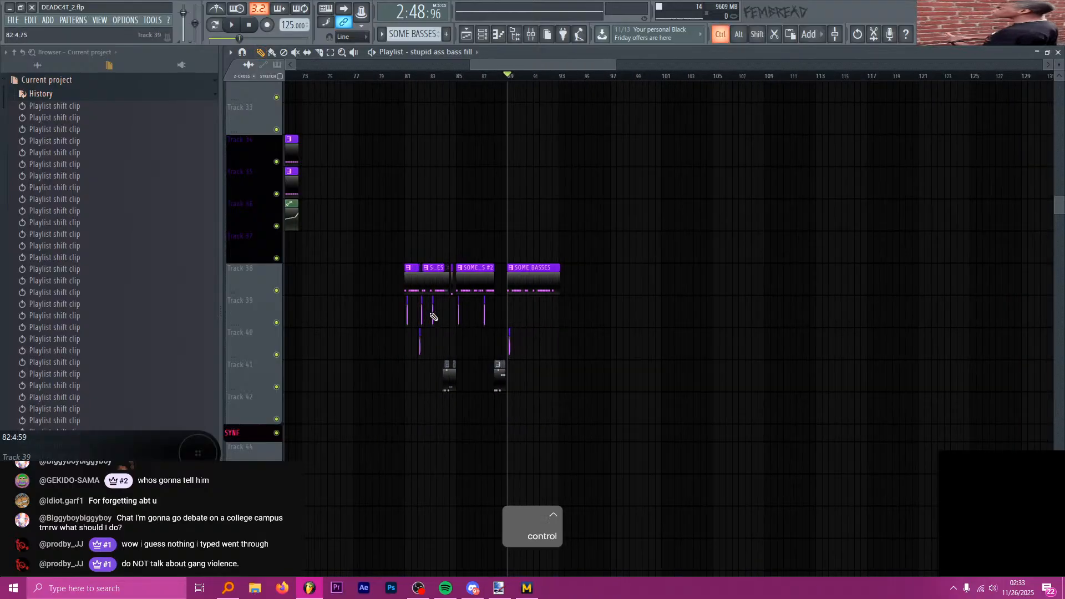
pyautogui.scroll(7, 406, 336)
pyautogui.scroll(-6, 421, 328)
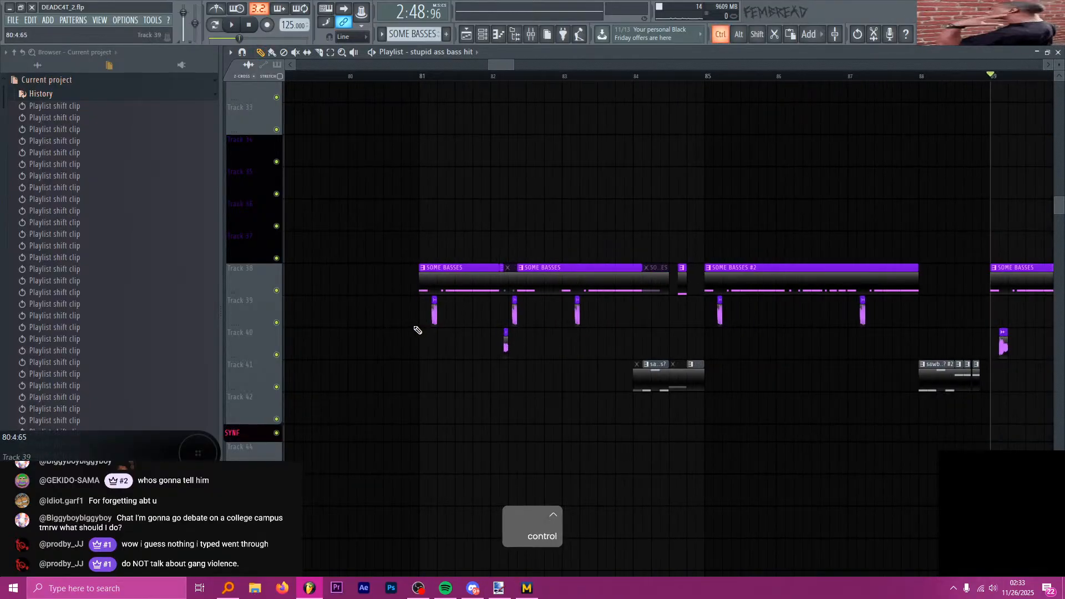
pyautogui.scroll(3, 599, 331)
pyautogui.scroll(-3, 555, 310)
pyautogui.scroll(3, 687, 309)
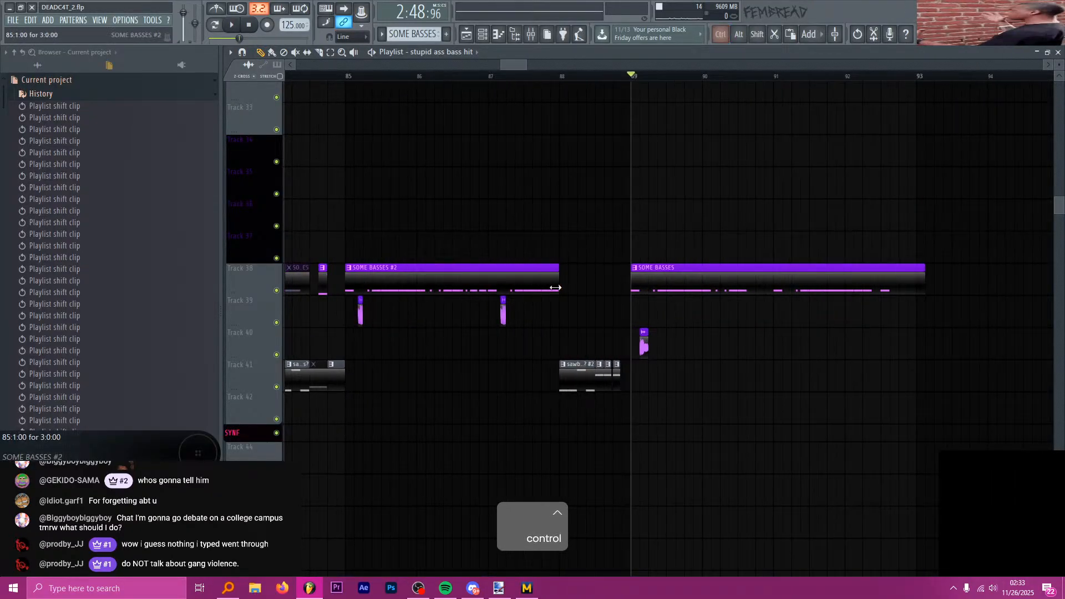
pyautogui.scroll(-3, 610, 294)
pyautogui.scroll(3, 714, 284)
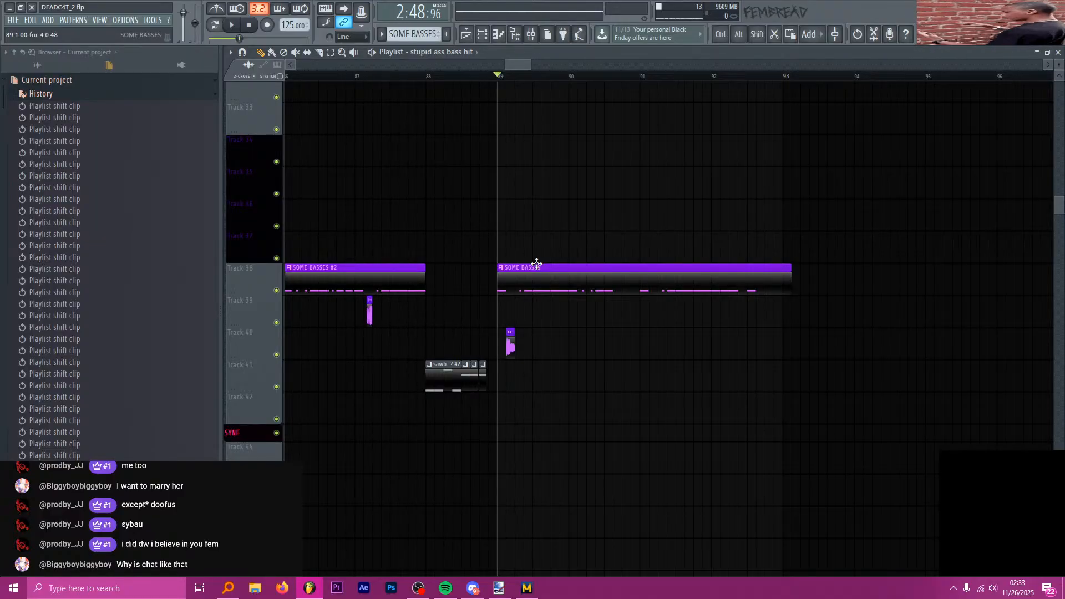
# - Replay the start of the SOME BASSES clip at bar 89
pyautogui.hotkey('alt', 'Tab')
pyautogui.hotkey('alt', 'Tab')
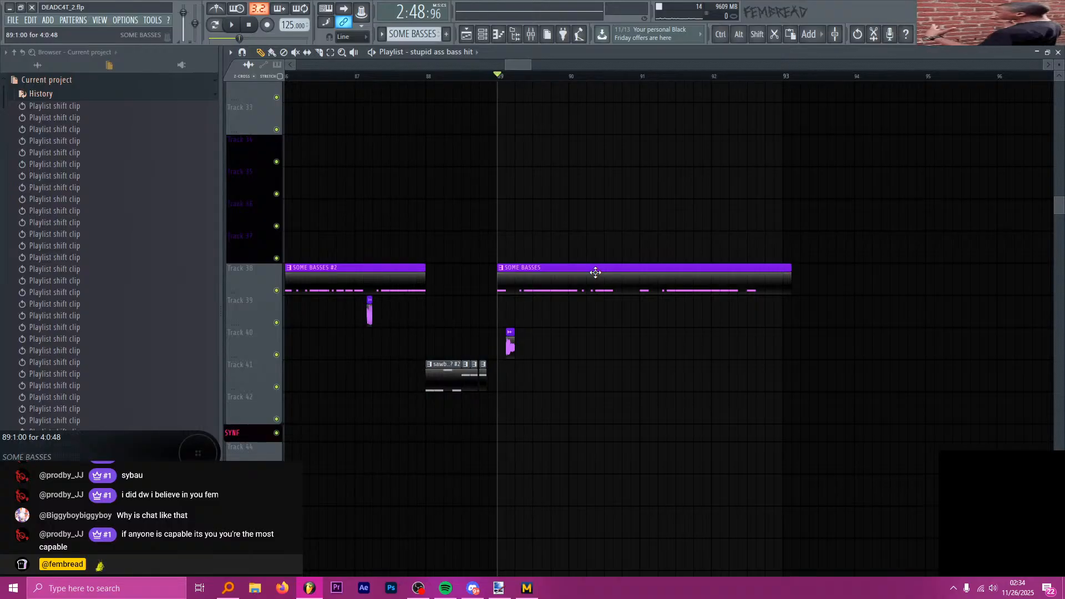
pyautogui.press('space')
pyautogui.press('space')
# - Make the SOME BASSES clip at bar 89 a unique pattern
pyautogui.keyDown('ctrl'); pyautogui.scroll(1, 544, 314); pyautogui.keyUp('ctrl')
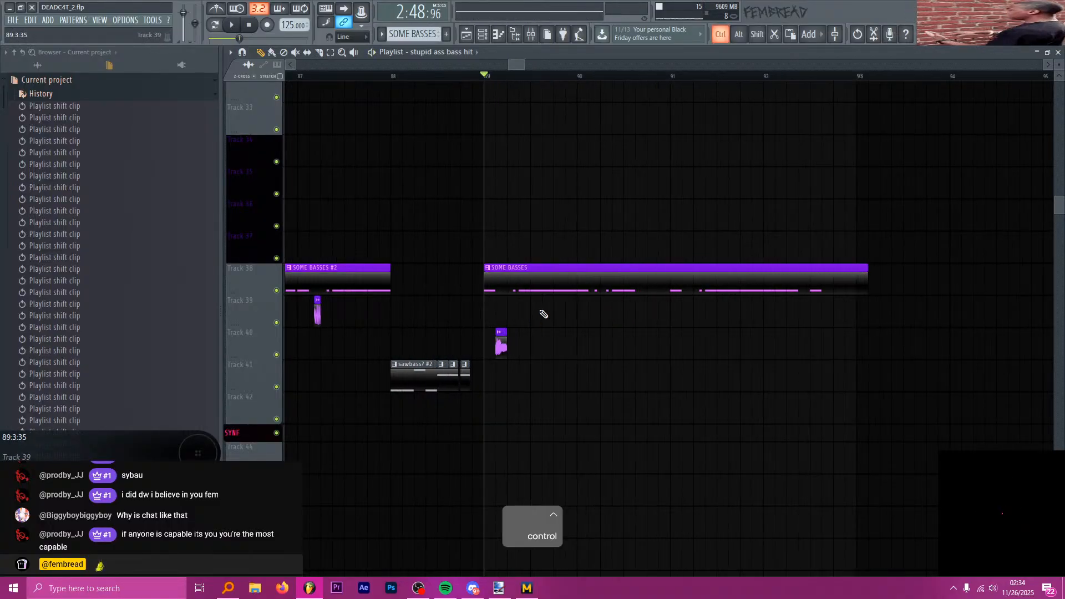
pyautogui.scroll(1, 544, 313)
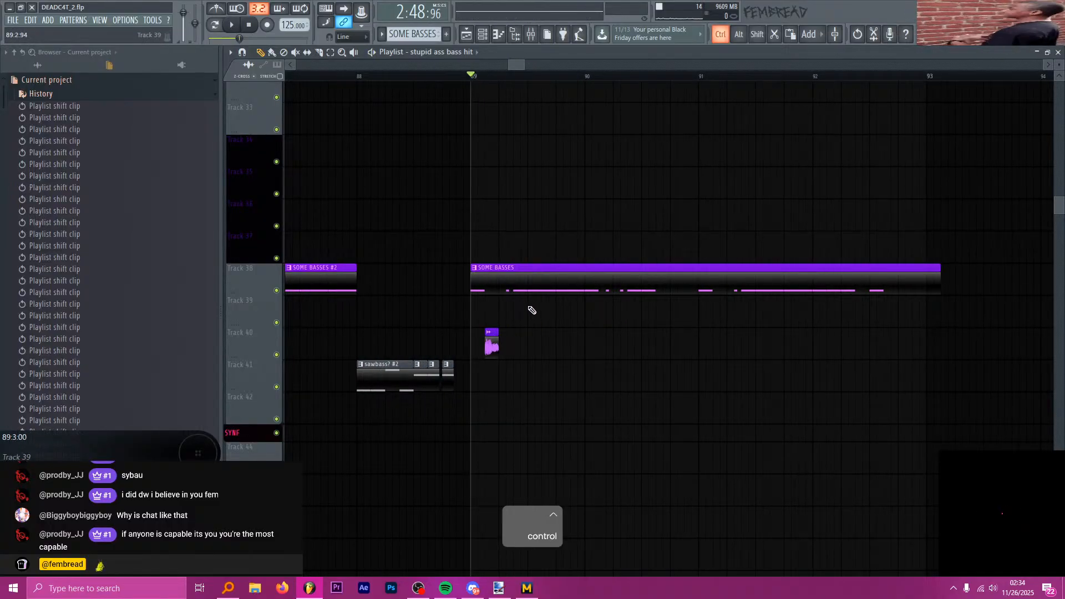
pyautogui.keyDown('ctrl'); pyautogui.rightClick(549, 278); pyautogui.keyUp('ctrl')
pyautogui.press('m')
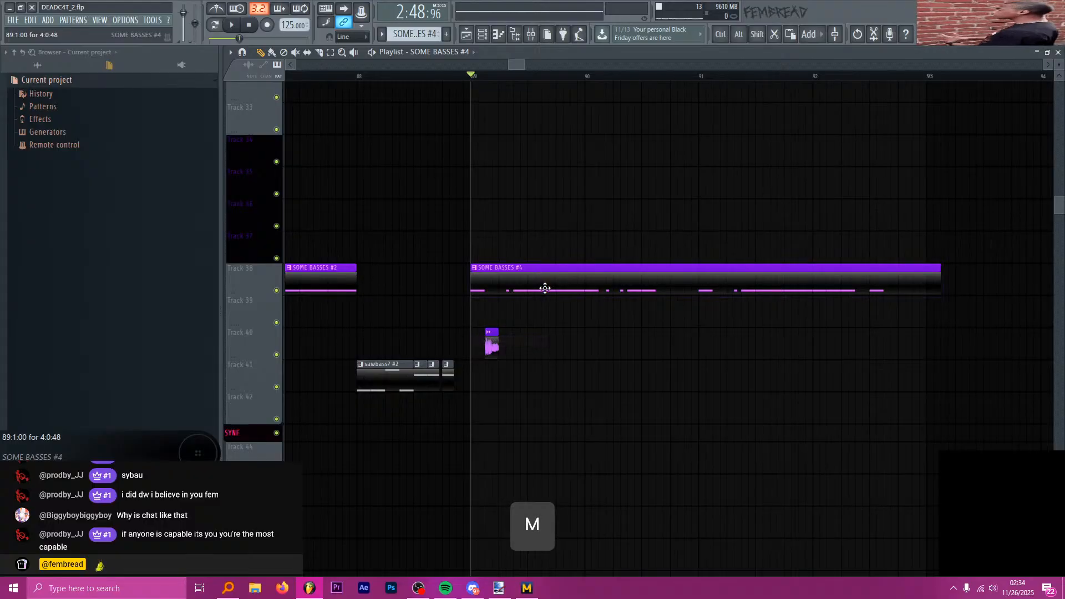
# - Slice the unique bass clip at the second beat of bar 89 and mute everything after the cut
pyautogui.press('c')
pyautogui.click(514, 288)
pyautogui.press('t')
pyautogui.click(532, 284)
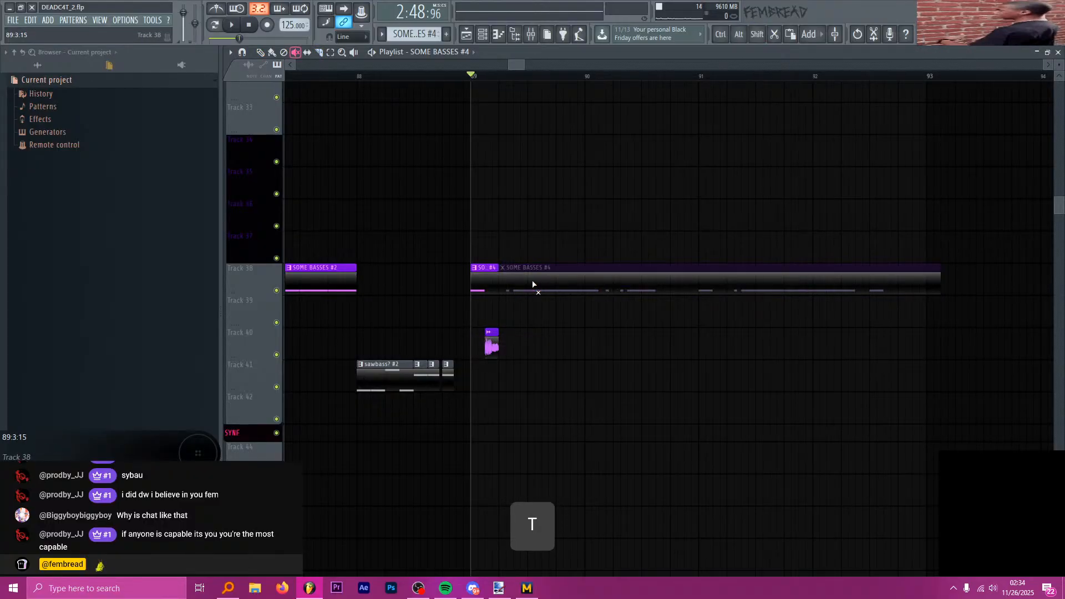
pyautogui.press('p')
pyautogui.scroll(-4, 566, 357)
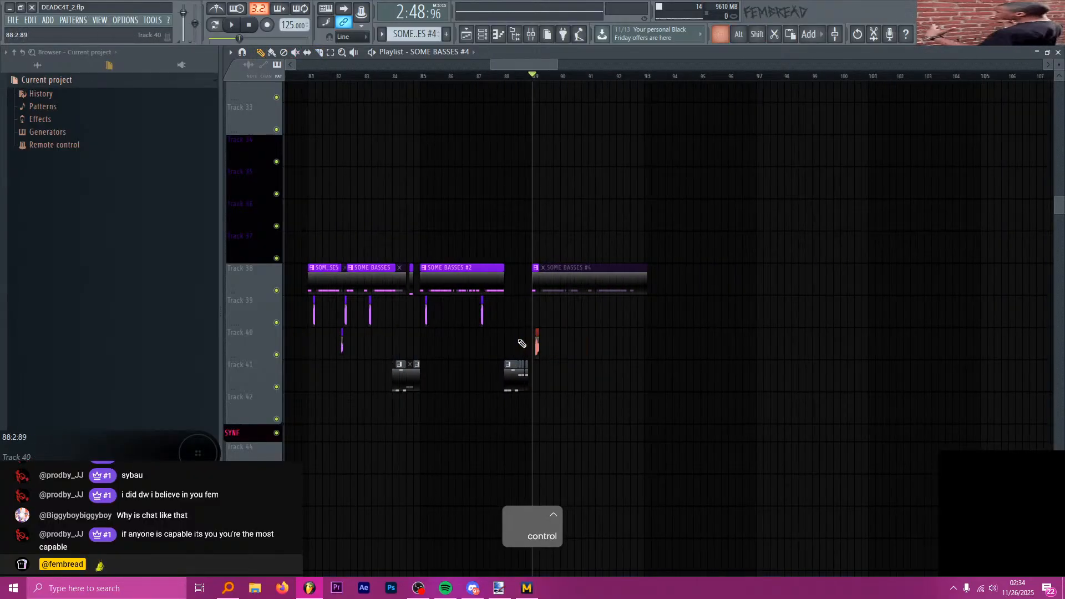
# - Move the bass fill clips at bars 82 and 89 from Track 40 up to Track 39
pyautogui.hotkey('shift', 'Up')
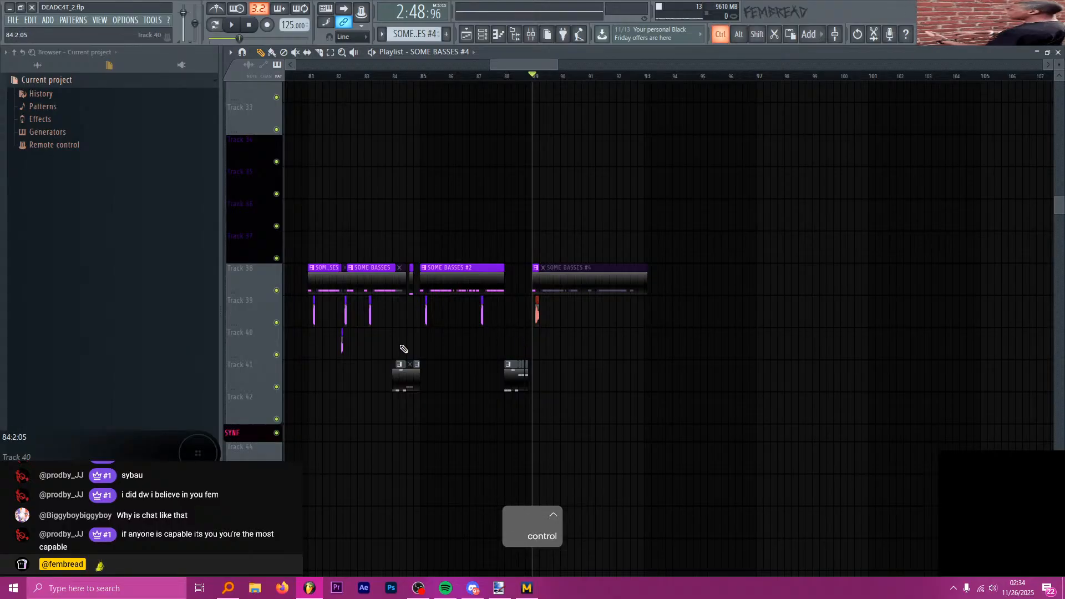
pyautogui.moveTo(355, 348); pyautogui.dragTo(330, 347)
pyautogui.hotkey('shift', 'Return')
pyautogui.press('Return')
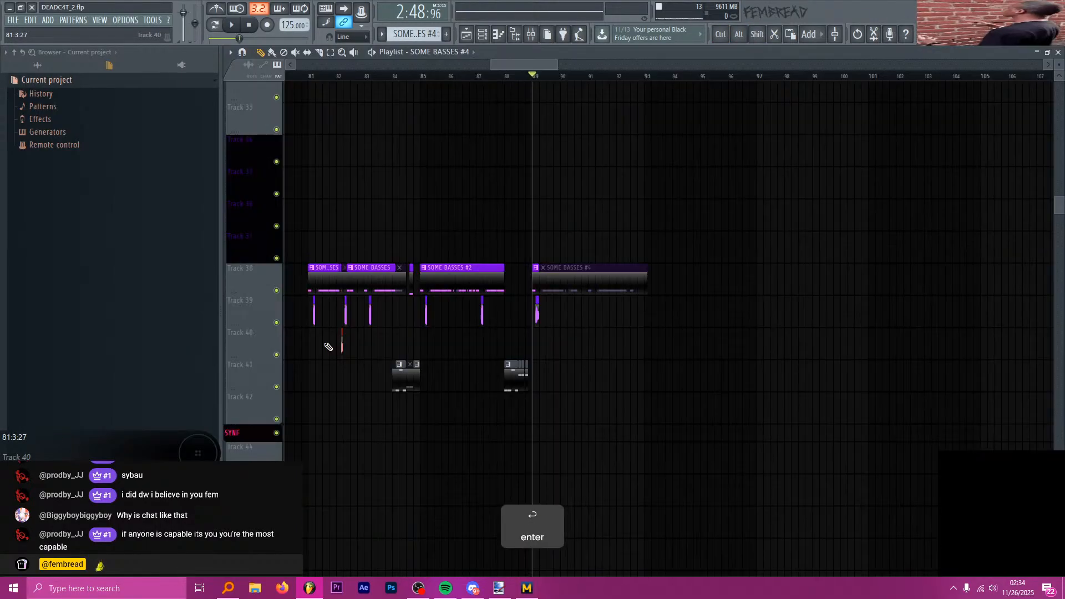
pyautogui.hotkey('shift', 'Up')
# - Play back the bass clips from bar 81 and pick up the stupid ass bass hit clip from Track 39
pyautogui.scroll(5, 330, 347)
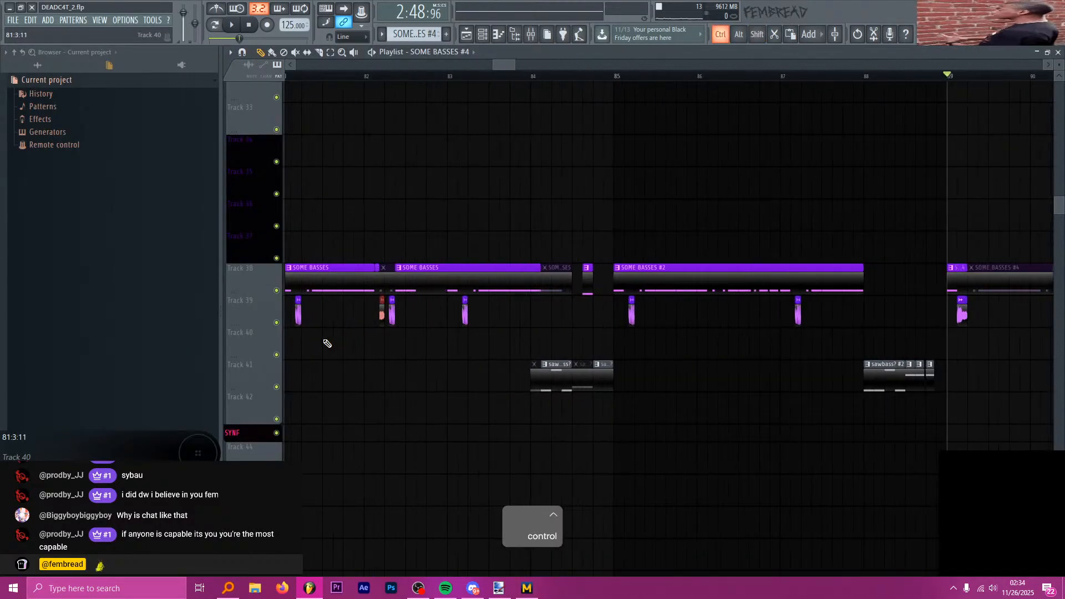
pyautogui.scroll(3, 331, 348)
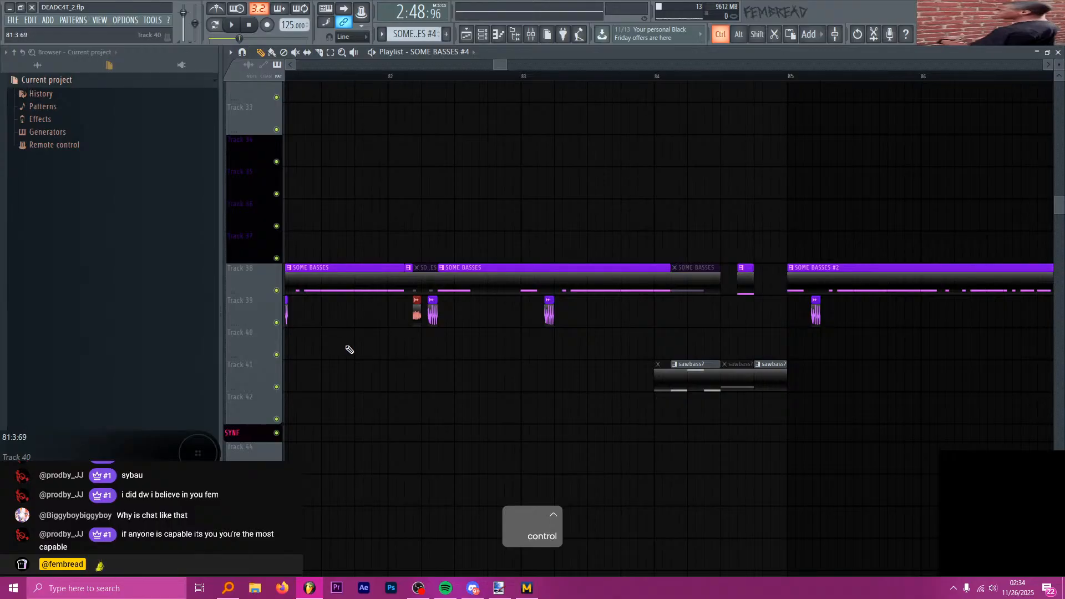
pyautogui.scroll(-3, 416, 349)
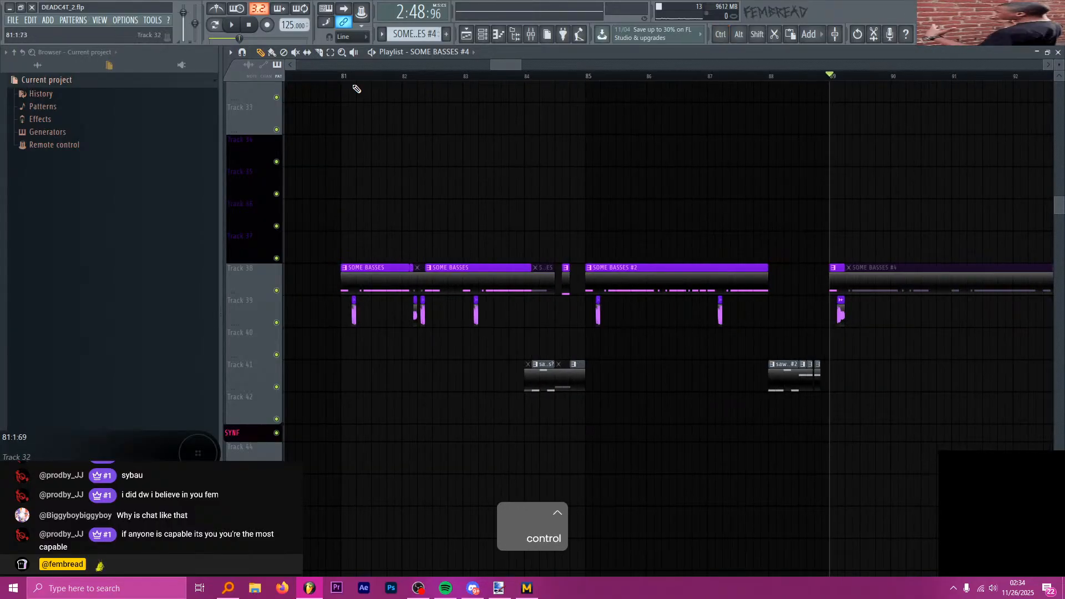
pyautogui.click(342, 77)
pyautogui.press('space')
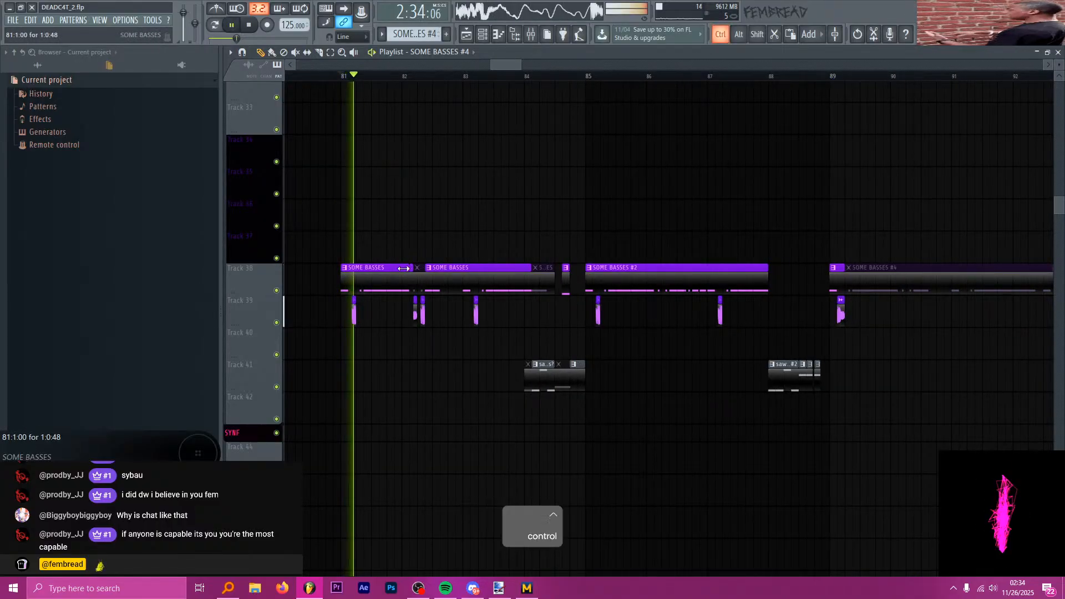
pyautogui.press('space')
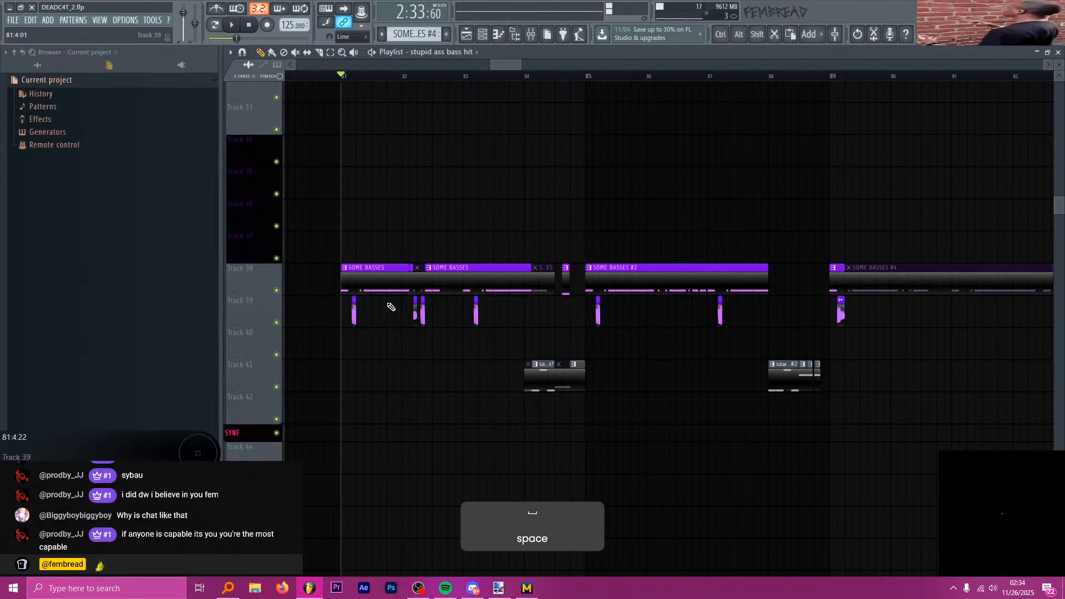
# - Place a stupid ass bass hit clip on Track 39 a quarter beat after the second beat of bar 89
pyautogui.scroll(-3, 446, 294)
pyautogui.scroll(4, 756, 309)
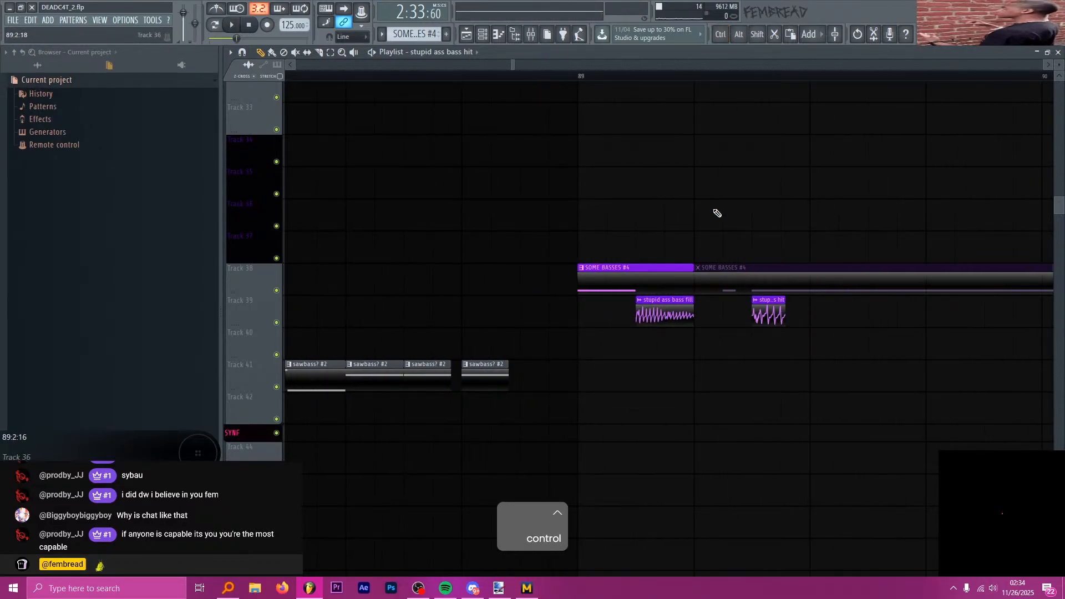
pyautogui.press('space')
pyautogui.press('space')
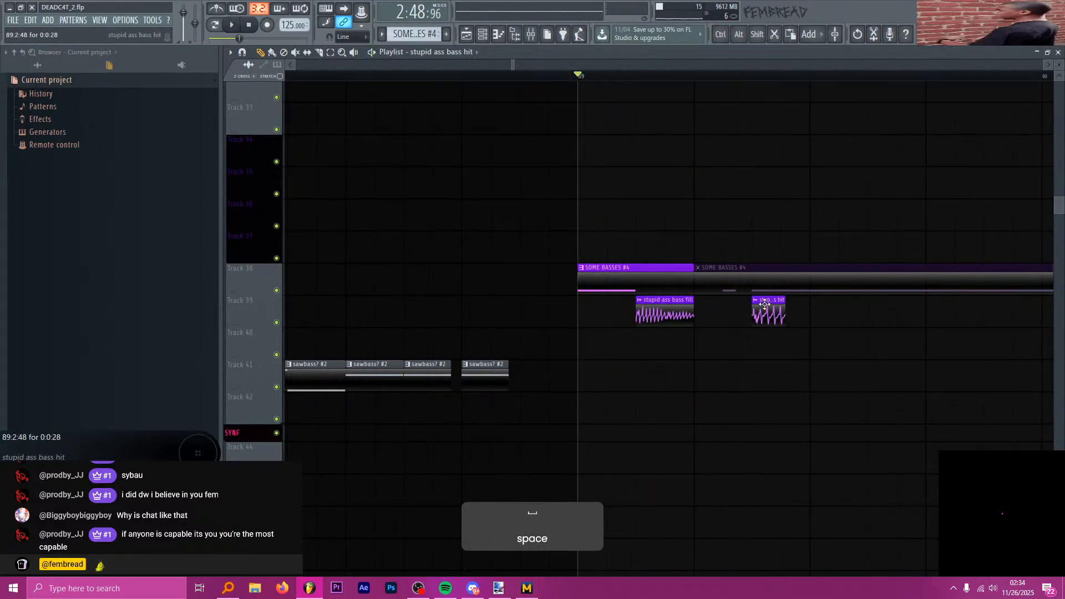
pyautogui.moveTo(758, 311); pyautogui.dragTo(730, 312)
pyautogui.press('space')
pyautogui.press('space')
pyautogui.scroll(-2, 616, 243)
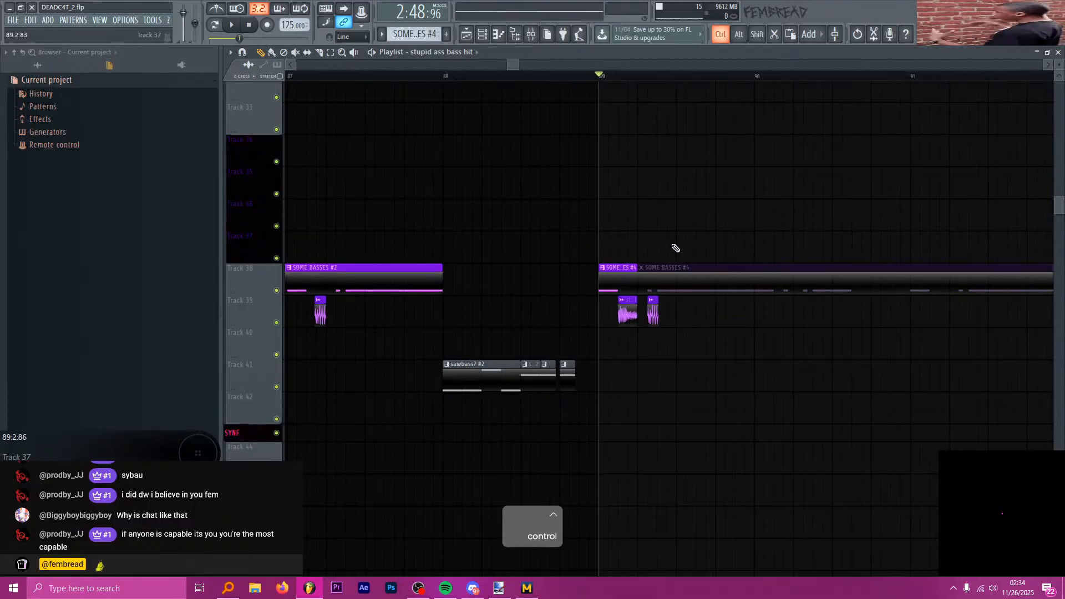
pyautogui.scroll(2, 693, 247)
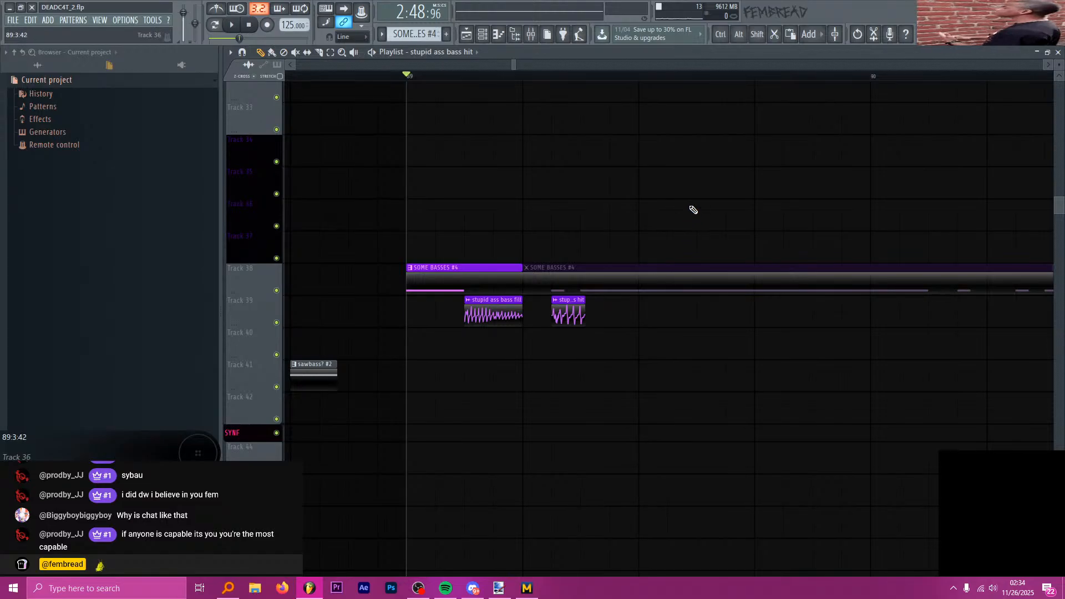
pyautogui.click(37, 65)
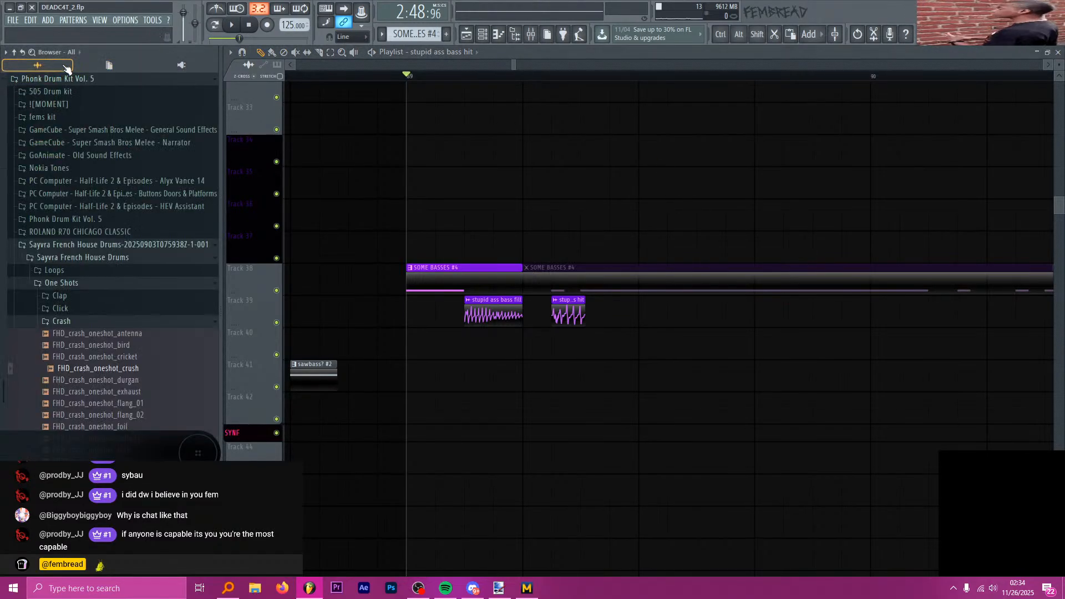
pyautogui.click(166, 78)
pyautogui.moveTo(409, 78)
pyautogui.mouseDown()
pyautogui.moveTo(435, 76)
pyautogui.moveTo(408, 73)
pyautogui.mouseUp()
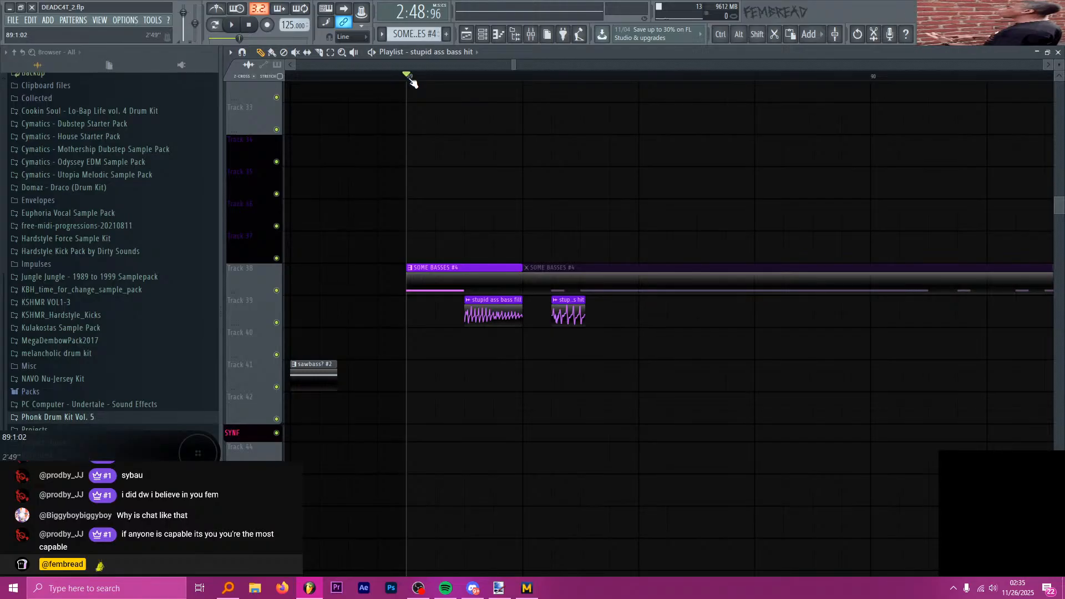
pyautogui.moveTo(411, 77)
pyautogui.mouseDown()
pyautogui.moveTo(477, 88)
pyautogui.moveTo(412, 86)
pyautogui.mouseUp()
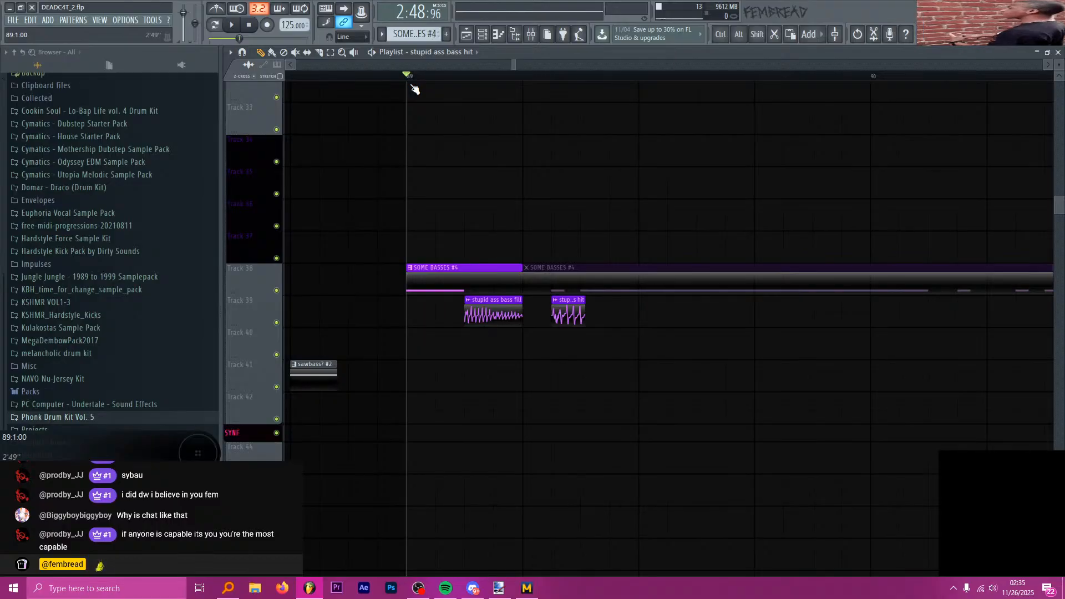
pyautogui.hotkey('alt', 'Tab')
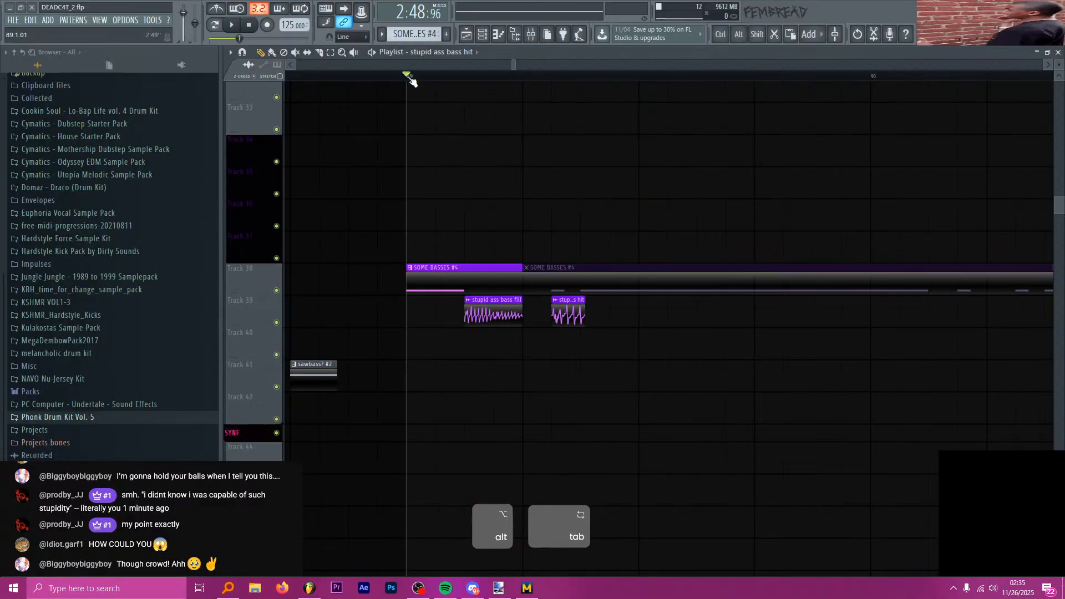
pyautogui.moveTo(408, 78)
pyautogui.mouseDown()
pyautogui.moveTo(463, 78)
pyautogui.moveTo(409, 78)
pyautogui.mouseUp()
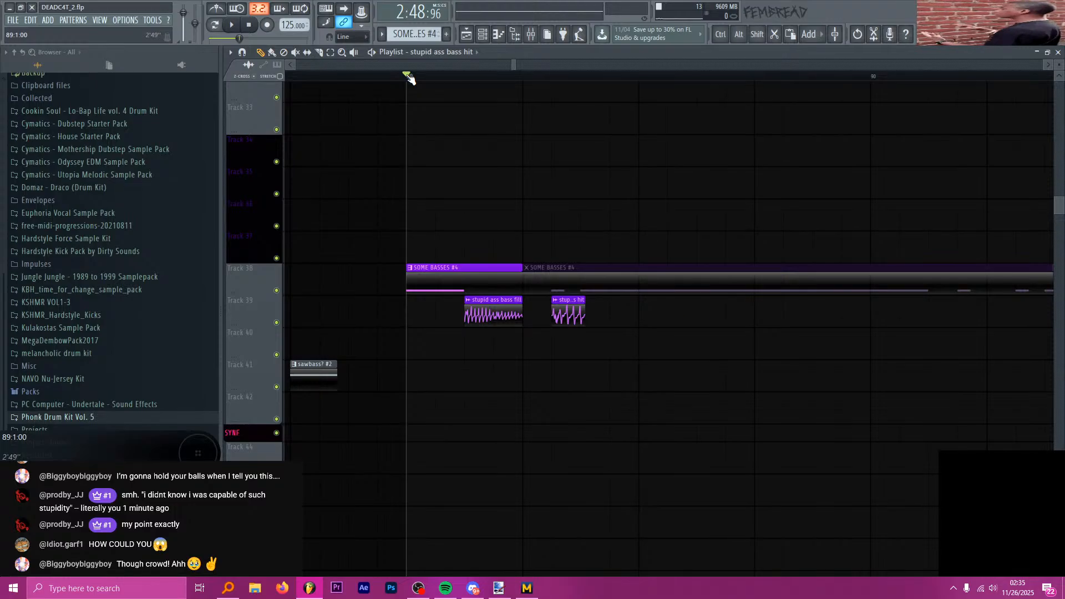
pyautogui.moveTo(408, 78)
pyautogui.mouseDown()
pyautogui.moveTo(464, 79)
pyautogui.moveTo(409, 78)
pyautogui.mouseUp()
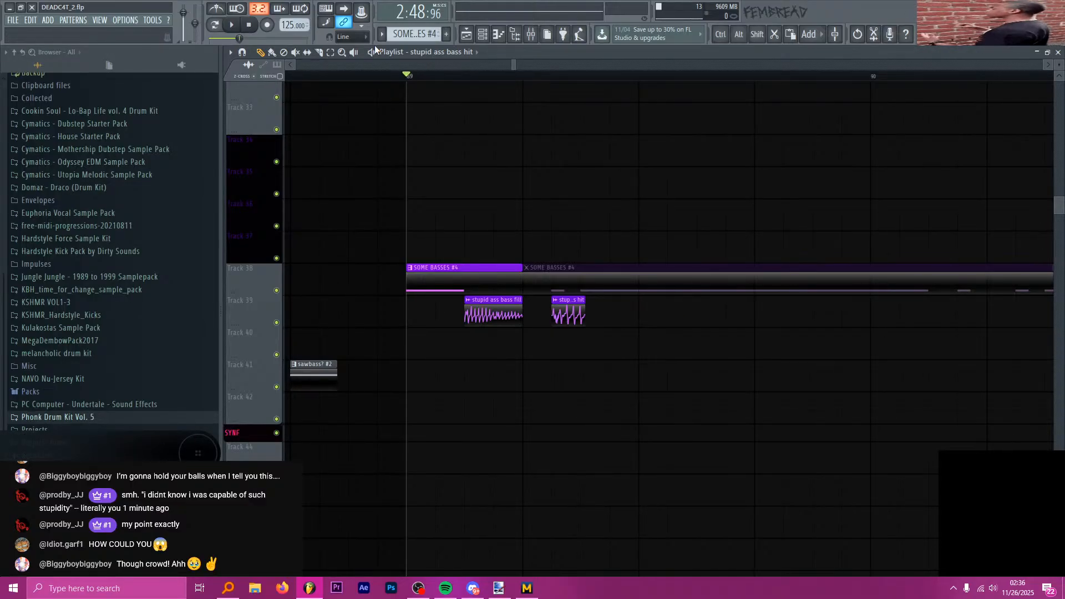
pyautogui.moveTo(416, 78)
pyautogui.mouseDown()
pyautogui.moveTo(463, 78)
pyautogui.moveTo(434, 83)
pyautogui.moveTo(533, 104)
pyautogui.moveTo(388, 109)
pyautogui.moveTo(429, 113)
pyautogui.moveTo(388, 78)
pyautogui.moveTo(471, 138)
pyautogui.moveTo(408, 83)
pyautogui.mouseUp()
pyautogui.press('ctrl+super')
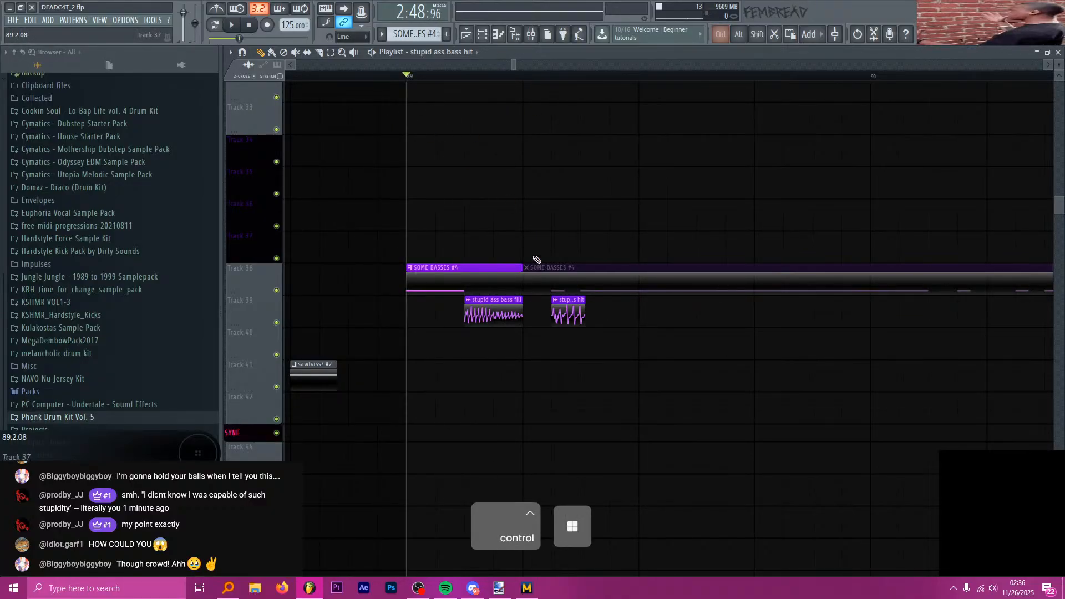
# - Slice the stupid ass bass hit clip halfway through the second beat of bar 89 and delete its tail
pyautogui.scroll(2, 577, 287)
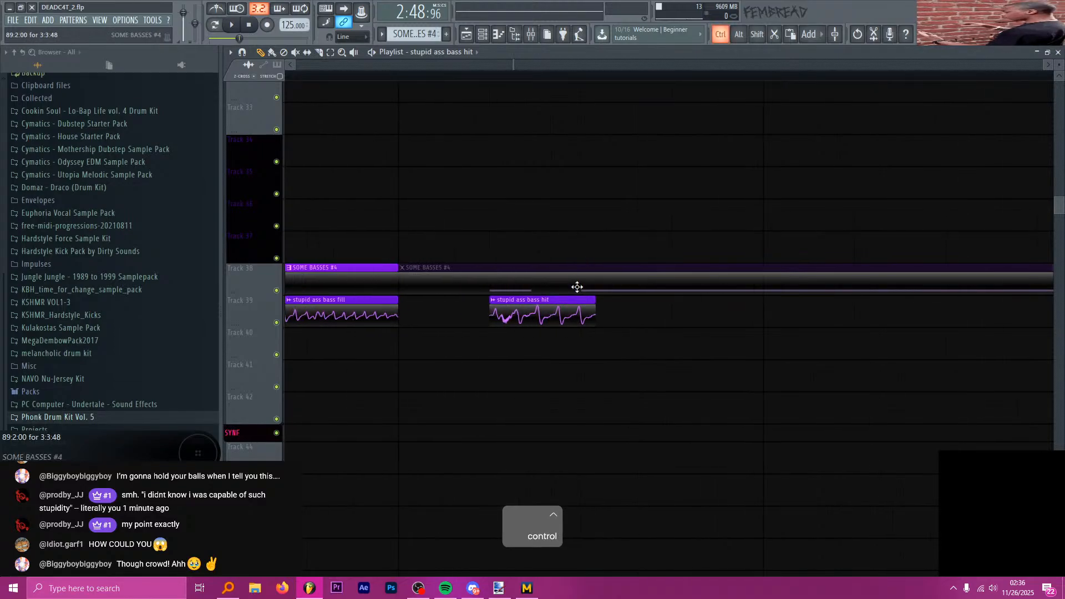
pyautogui.scroll(1, 580, 289)
pyautogui.hotkey('shift', 'alt')
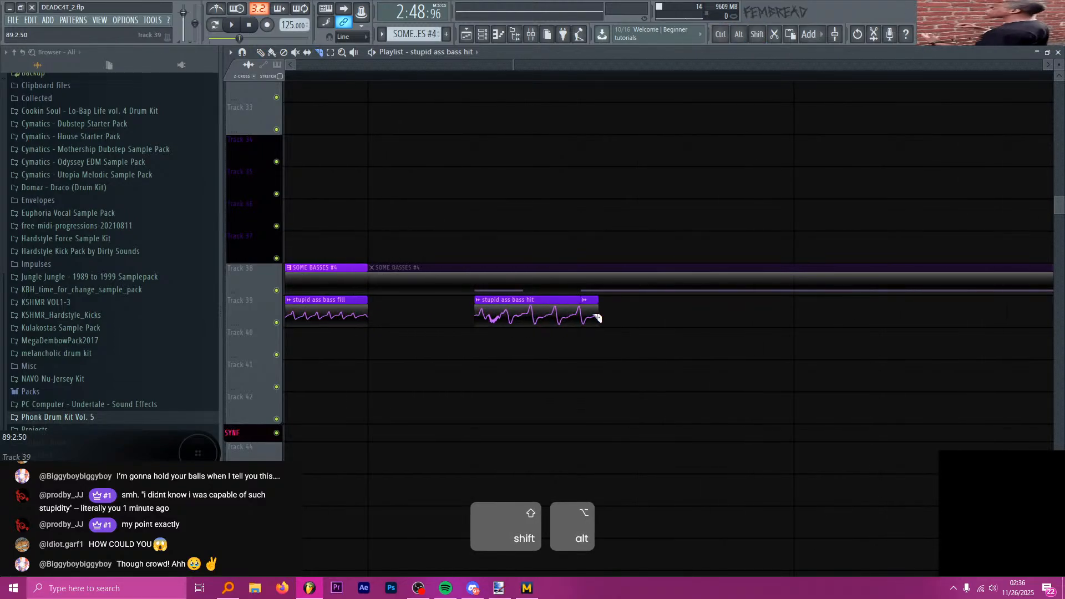
pyautogui.press('p')
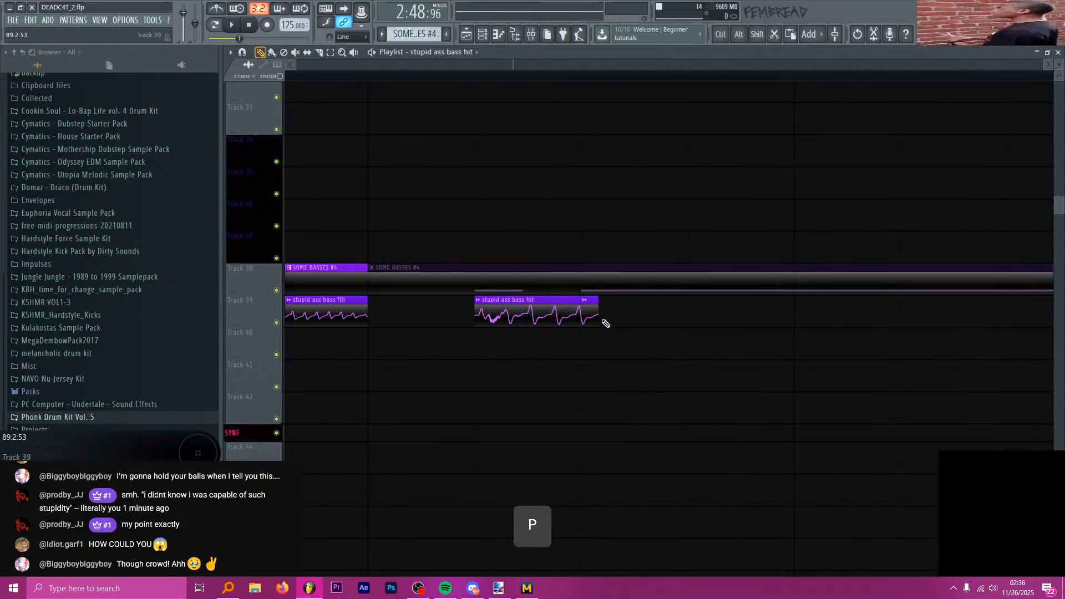
pyautogui.rightClick(592, 315)
pyautogui.press('space')
pyautogui.press('space')
# - Mute the stupid ass bass fill and stupid ass bass hit clips on Track 39 at bar 89
pyautogui.scroll(-3, 561, 257)
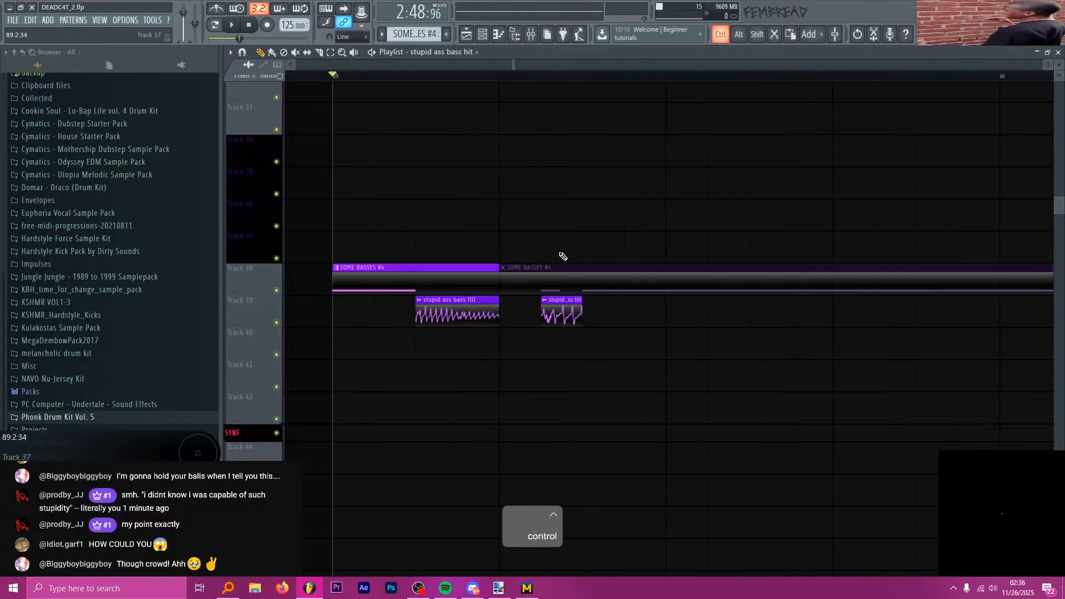
pyautogui.scroll(-4, 560, 259)
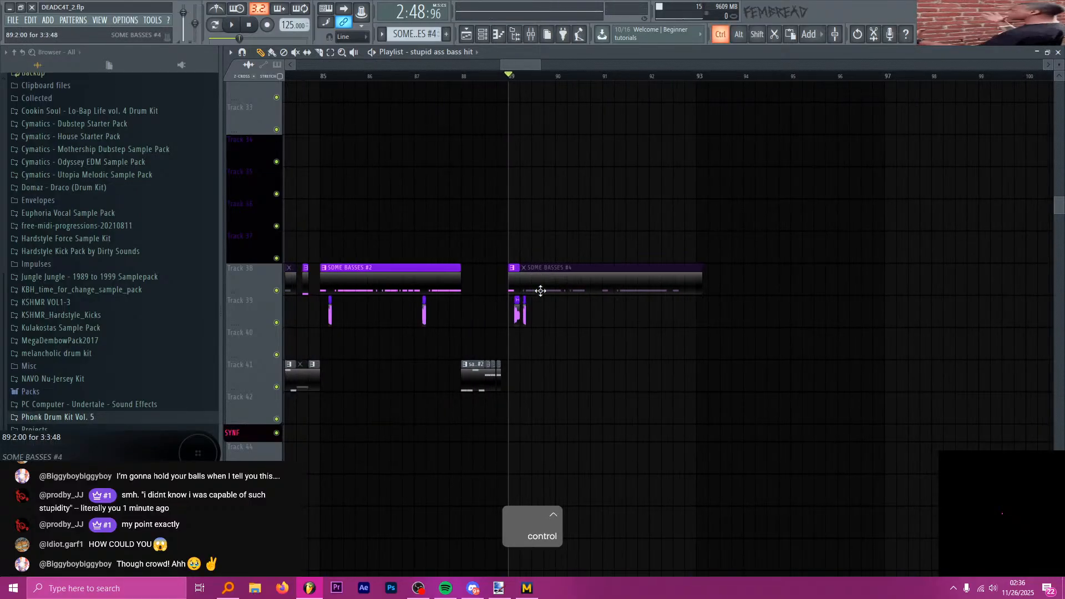
pyautogui.scroll(3, 499, 277)
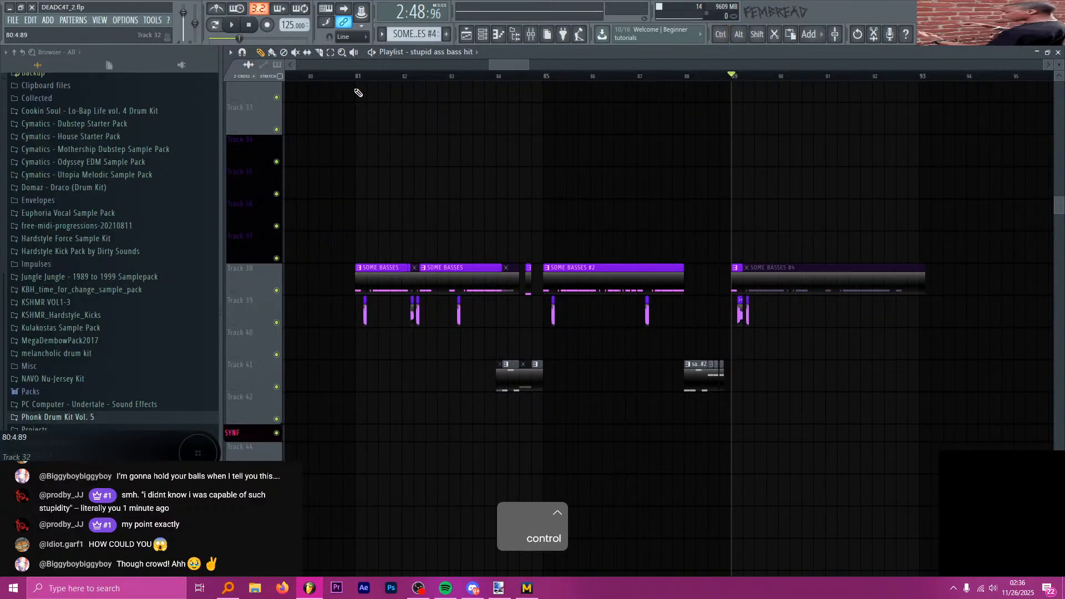
pyautogui.click(357, 78)
pyautogui.hscroll(4, 430, 202)
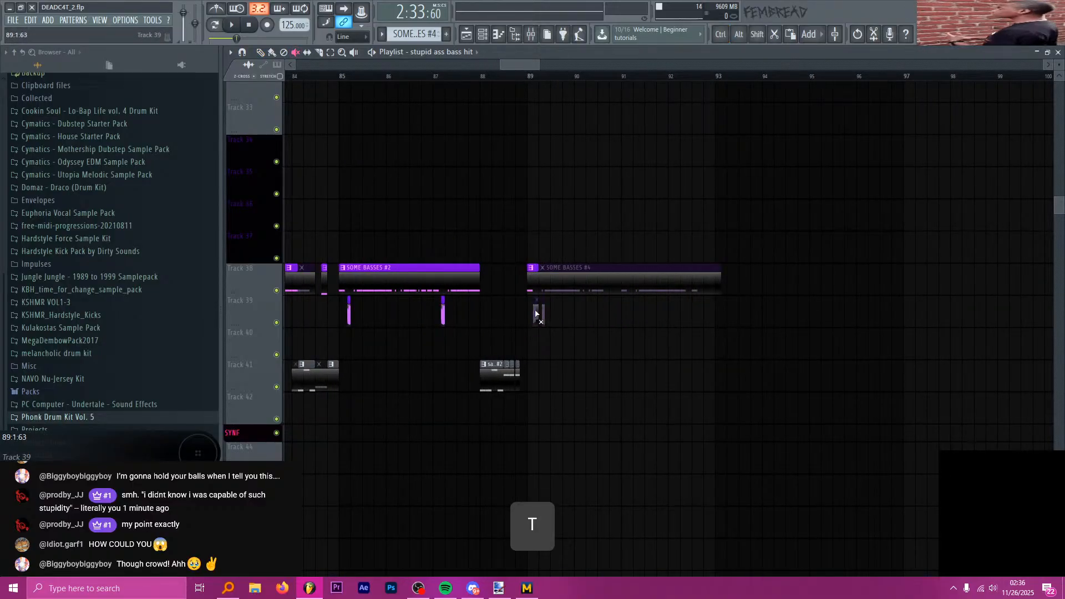
pyautogui.scroll(-2, 538, 277)
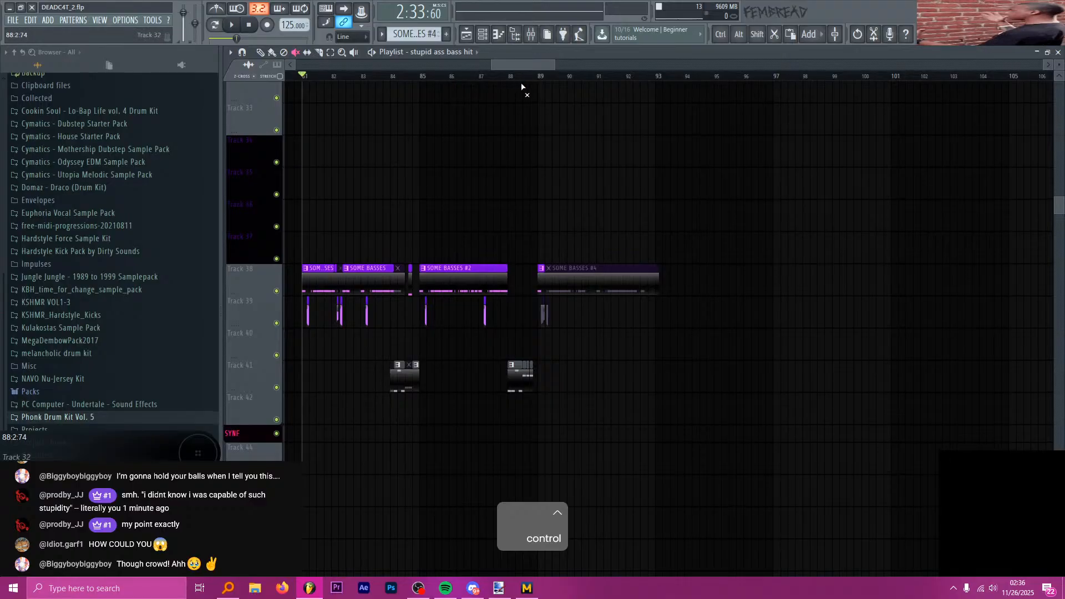
# - Set the playback position to bar 89 and survey the whole arrangement around the bass section
pyautogui.click(542, 76)
pyautogui.scroll(5, 557, 178)
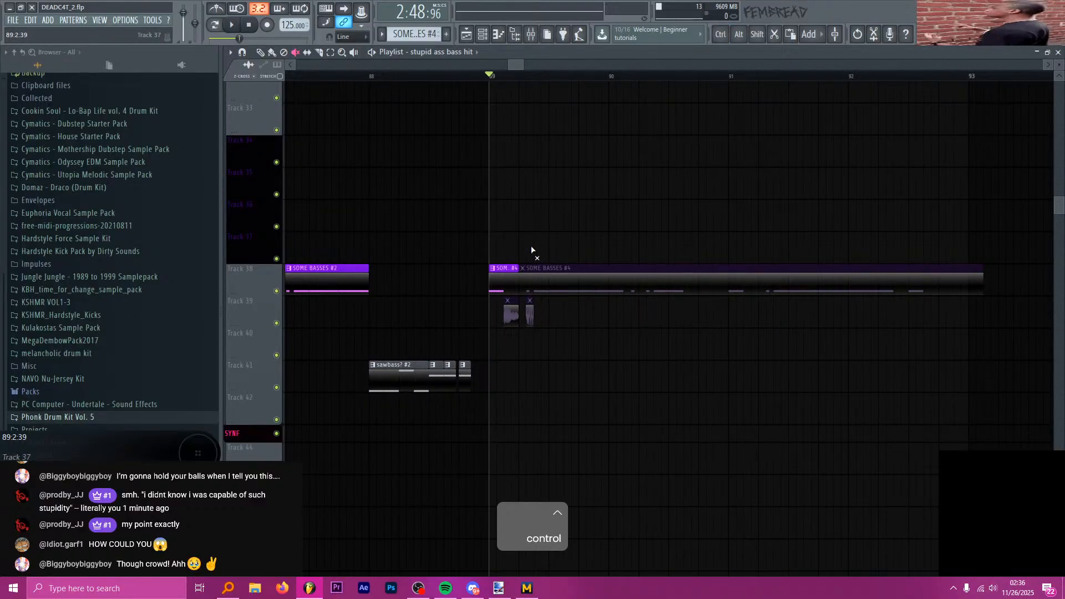
pyautogui.scroll(-5, 532, 250)
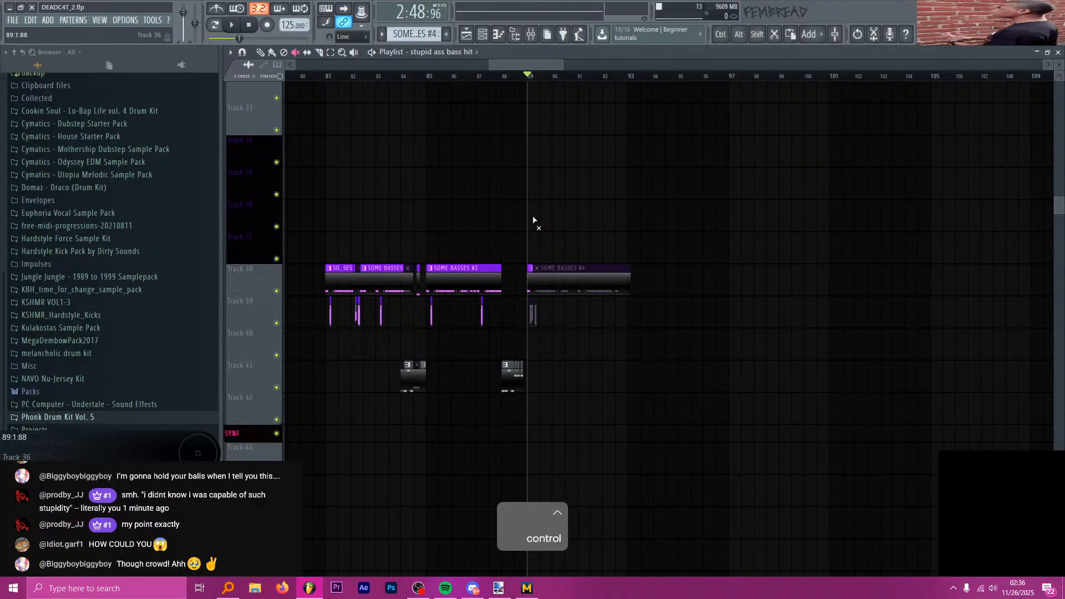
pyautogui.scroll(-3, 530, 222)
pyautogui.scroll(-5, 546, 219)
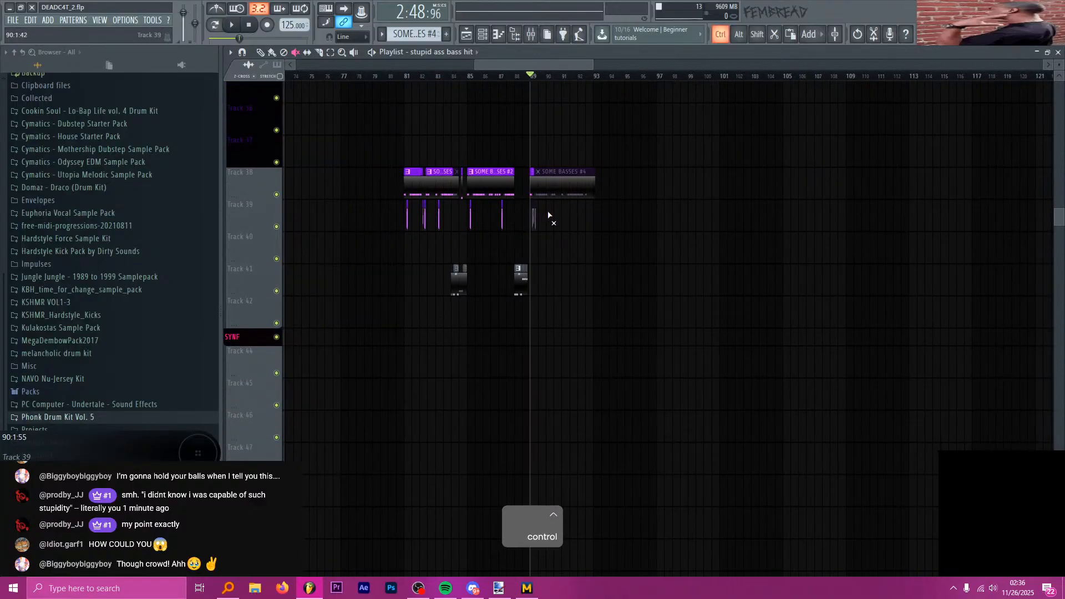
pyautogui.scroll(-2, 557, 188)
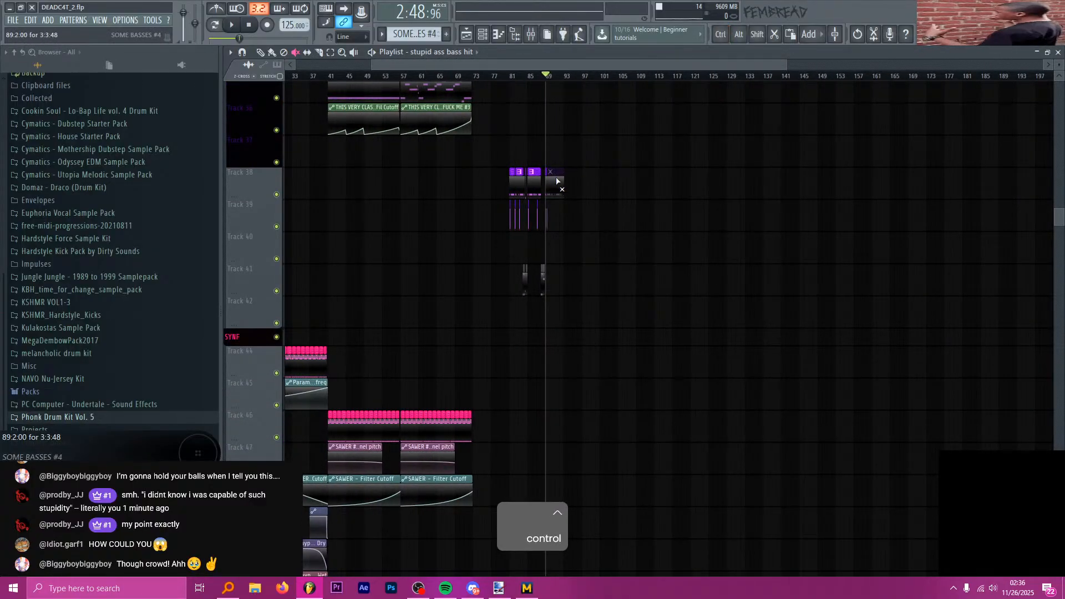
pyautogui.scroll(-2, 555, 161)
pyautogui.scroll(4, 565, 155)
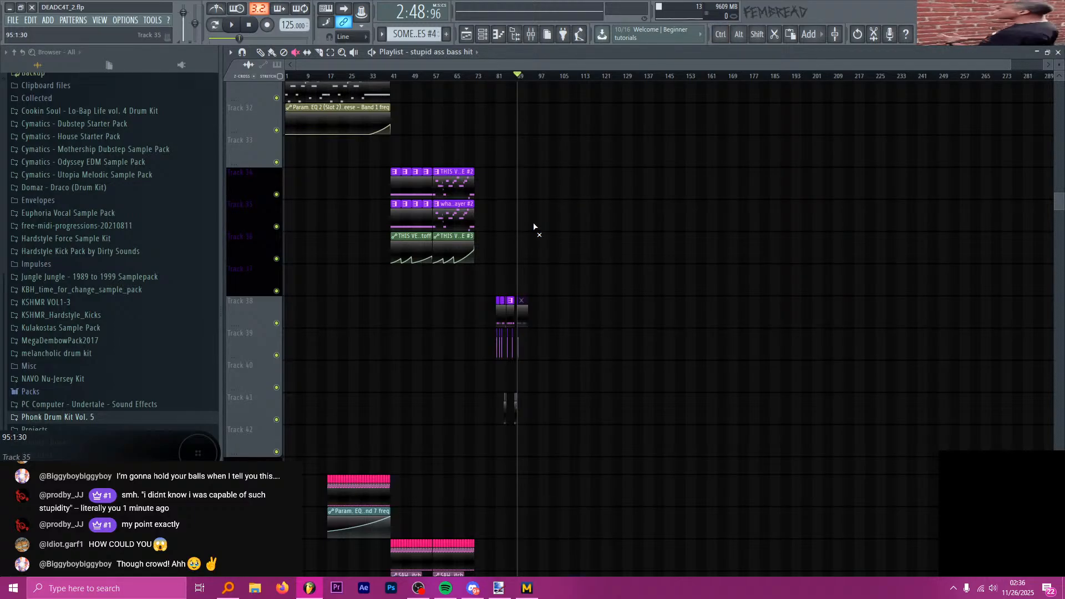
pyautogui.press('ctrl')
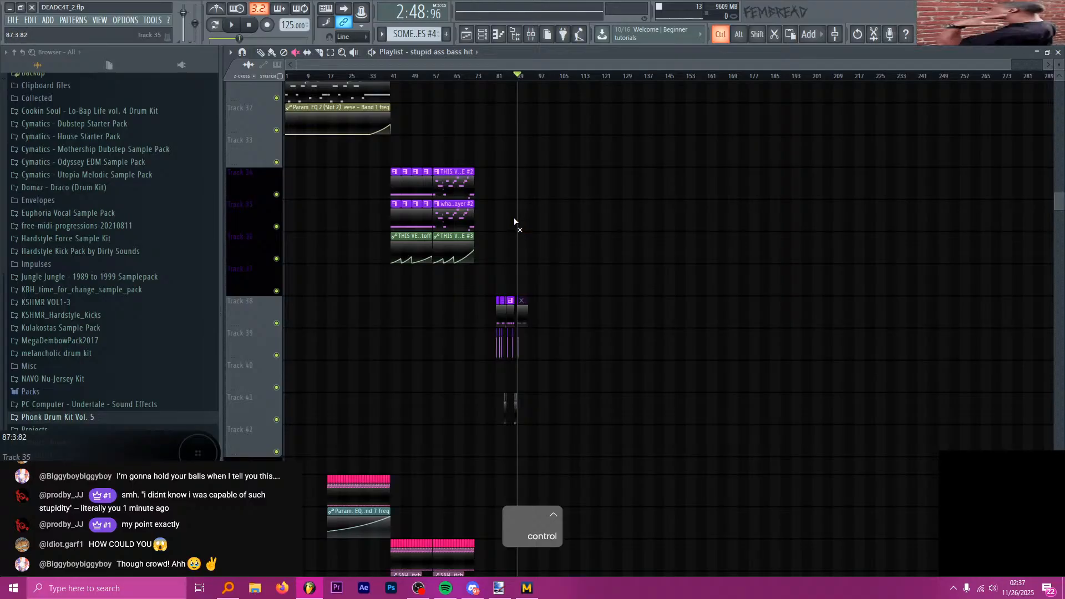
pyautogui.scroll(5, 514, 222)
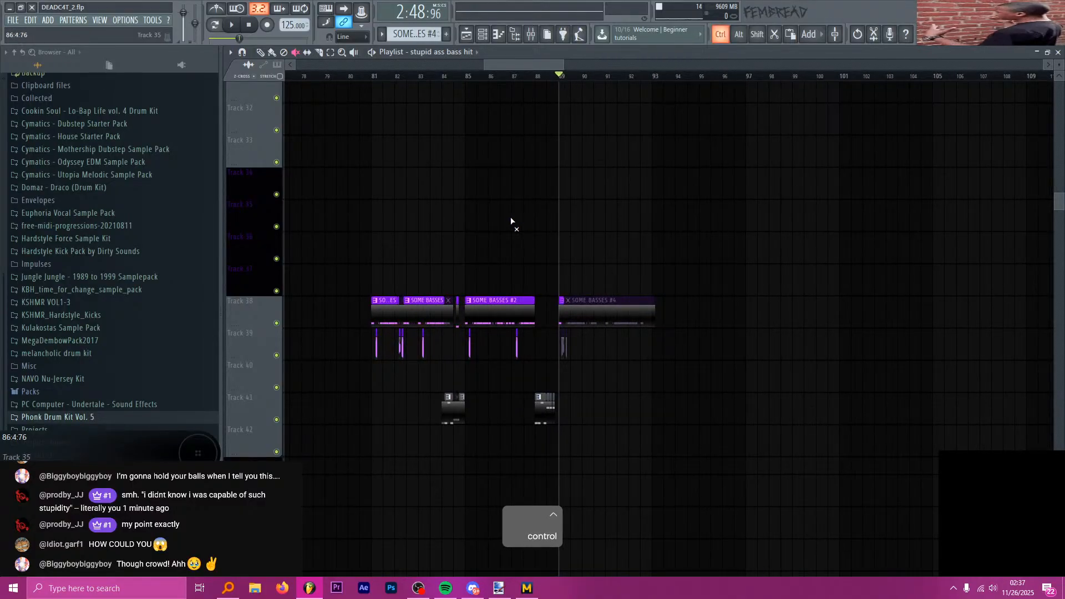
# - Save the project and play the transition into bar 89 from the middle of bar 87
pyautogui.hotkey('ctrl', 's')
pyautogui.moveTo(383, 82); pyautogui.dragTo(534, 99)
pyautogui.scroll(4, 563, 111)
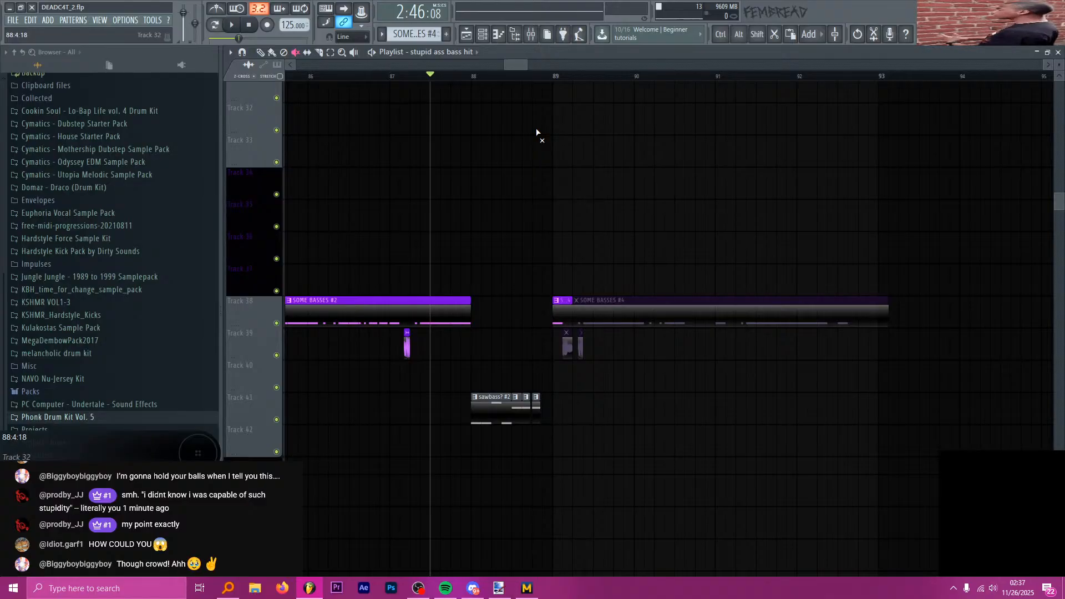
pyautogui.press('space')
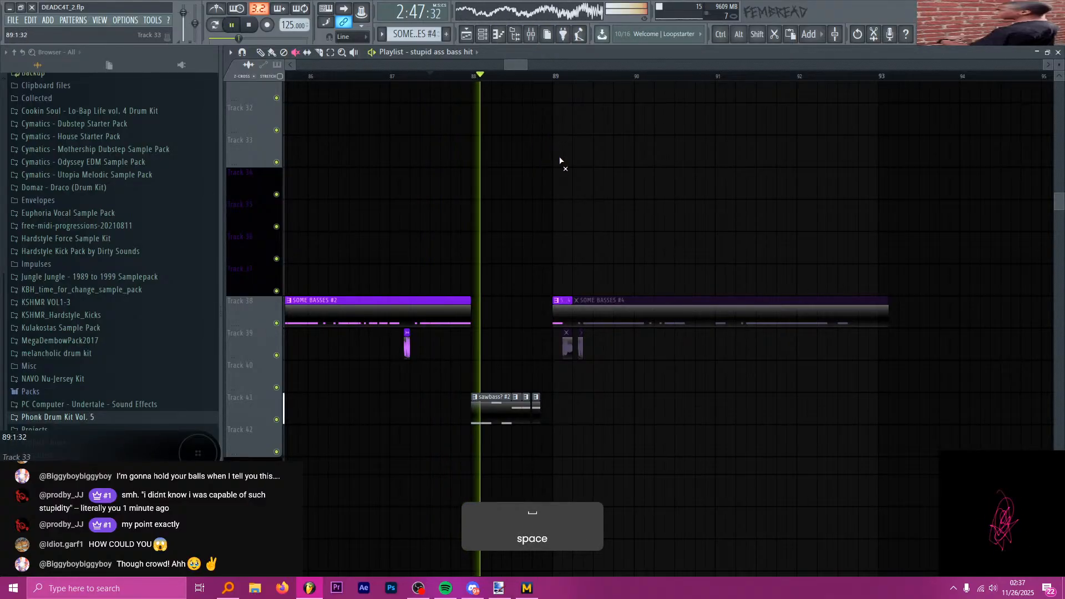
# - Listen to the transition from bar 88 into bar 89, then stop playback
pyautogui.scroll(-3, 582, 169)
pyautogui.scroll(3, 623, 155)
pyautogui.scroll(-3, 538, 140)
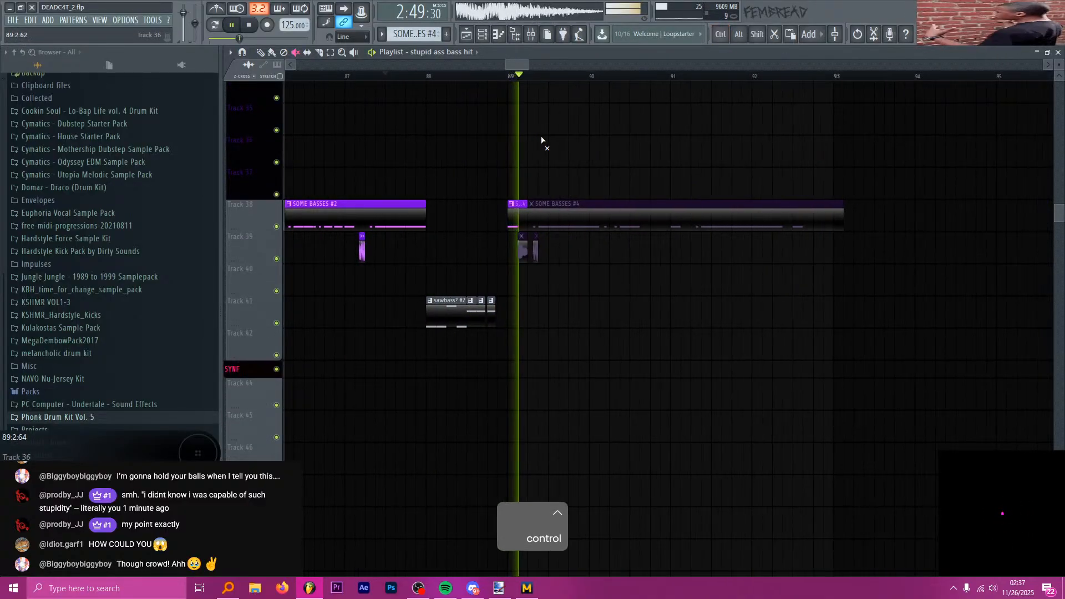
pyautogui.press('space')
# - Set the snap to 1/2 step for editing the clap roll just before bar 89
pyautogui.scroll(3, 501, 148)
pyautogui.scroll(1, 499, 147)
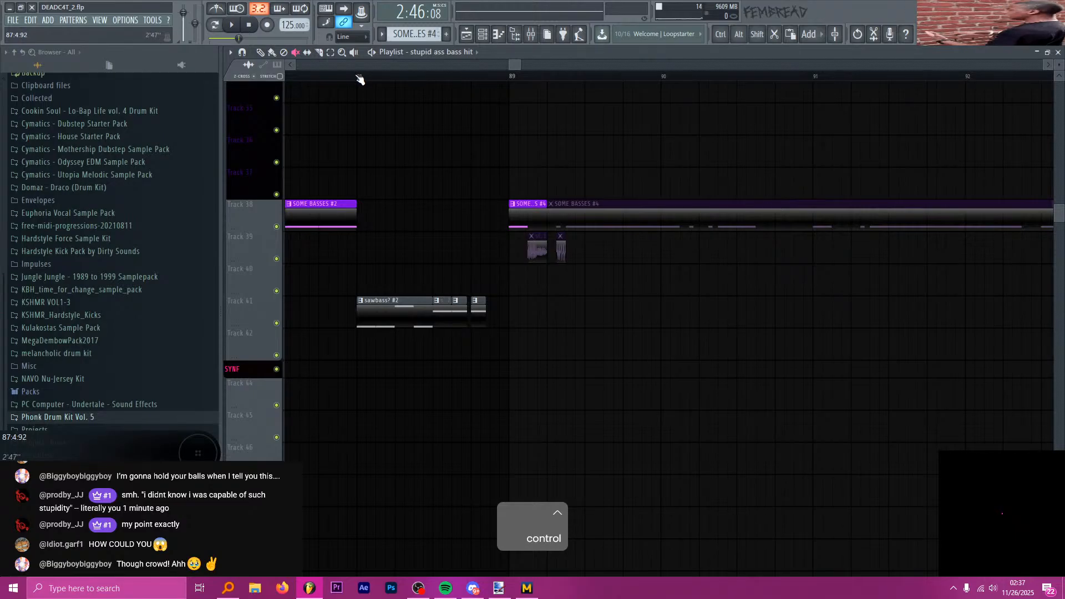
pyautogui.scroll(10, 451, 139)
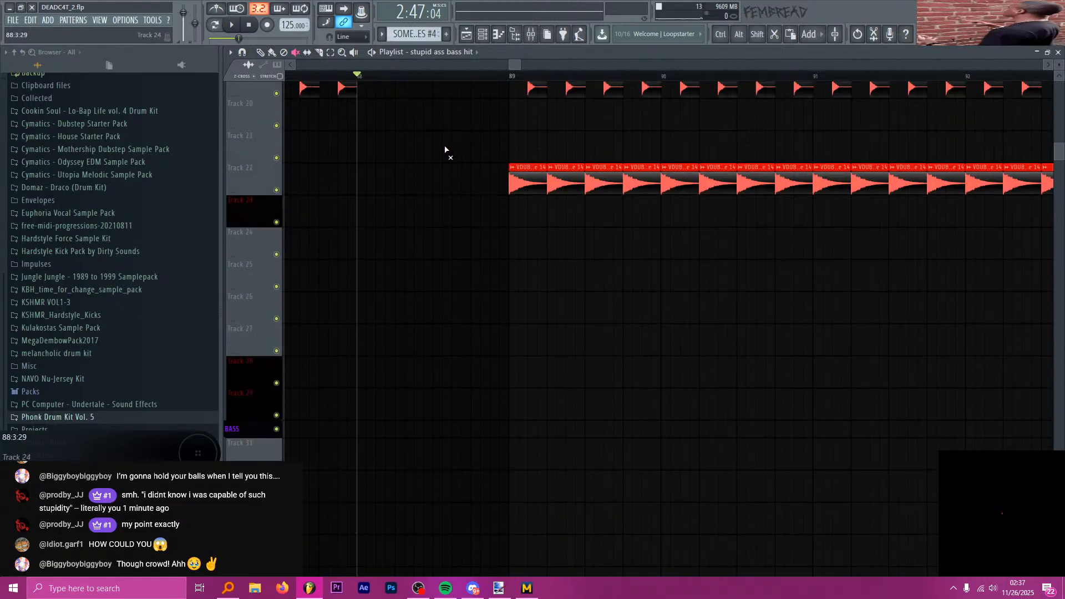
pyautogui.scroll(2, 492, 288)
pyautogui.scroll(3, 492, 288)
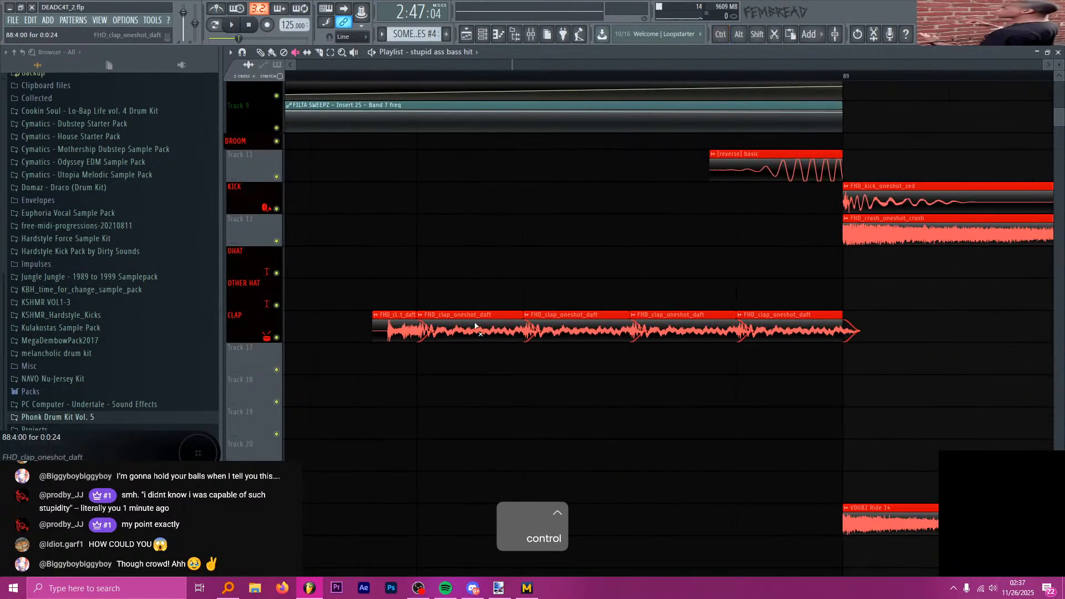
pyautogui.click(351, 37)
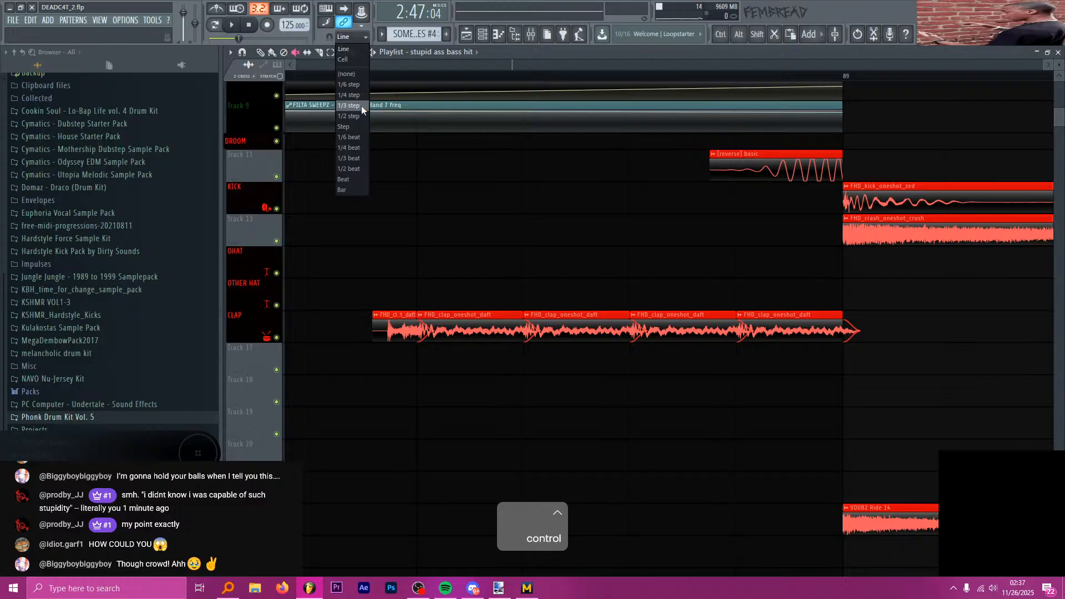
pyautogui.click(355, 172)
pyautogui.click(350, 36)
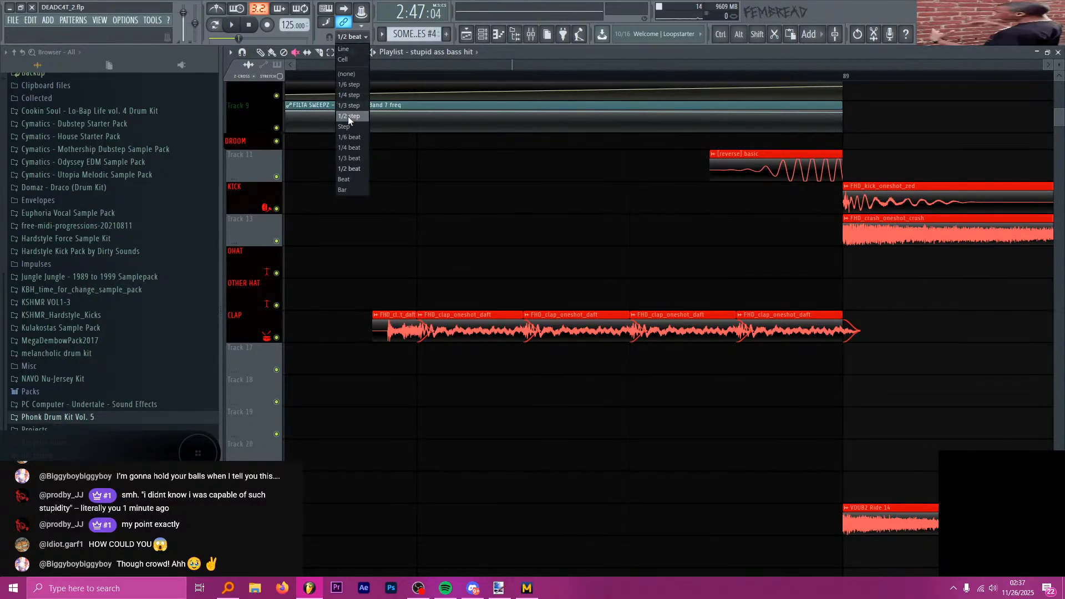
pyautogui.click(348, 117)
# - Halve the FHD_clap_oneshot_daft clip at 88:4 in the clap roll, duplicate the shortened clip into the gap and play the result
pyautogui.keyDown('shift'); pyautogui.click(483, 331); pyautogui.keyUp('shift')
pyautogui.press('p')
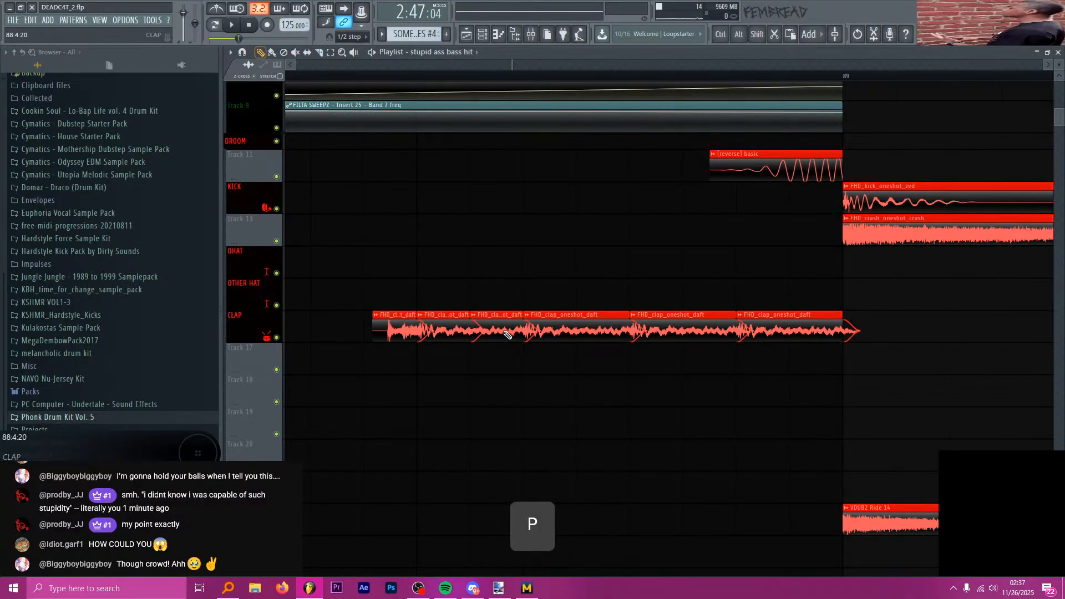
pyautogui.rightClick(507, 334)
pyautogui.moveTo(481, 333); pyautogui.dragTo(465, 332)
pyautogui.hotkey('ctrl', 'b')
pyautogui.press('space')
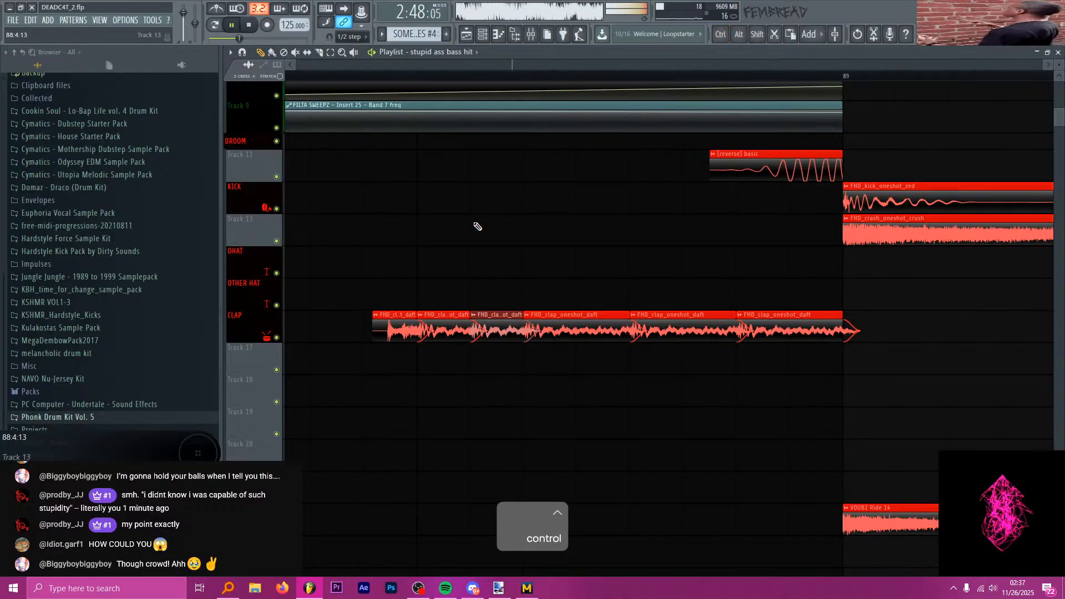
pyautogui.press('space')
# - Examine the bass clips around bars 88 and 89 and set the playback position to the start of bar 88
pyautogui.scroll(-6, 432, 233)
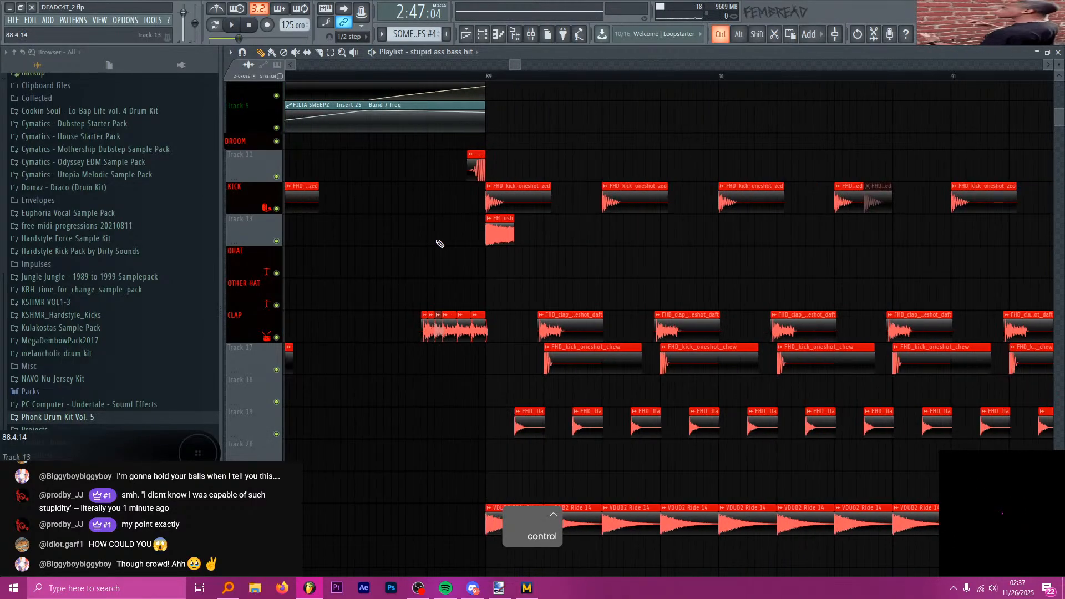
pyautogui.scroll(-15, 440, 244)
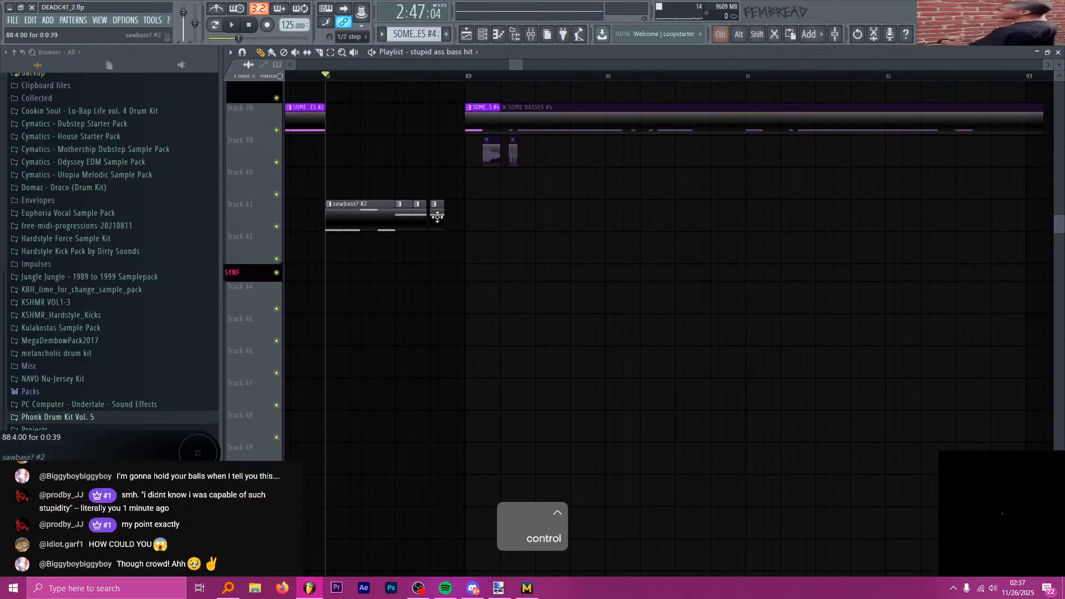
pyautogui.scroll(4, 438, 216)
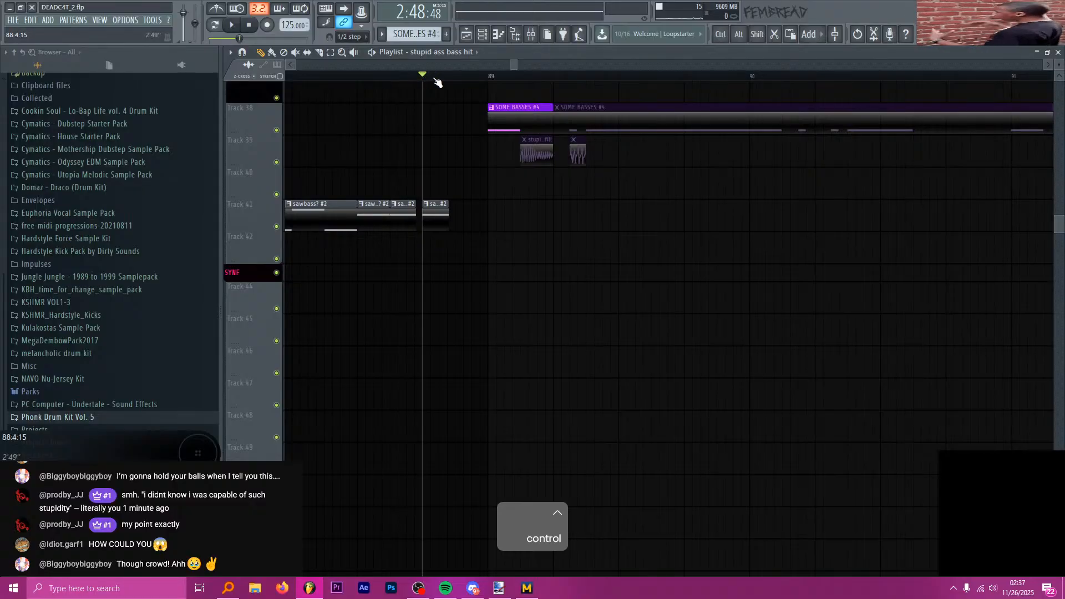
pyautogui.click(493, 81)
pyautogui.scroll(-3, 491, 89)
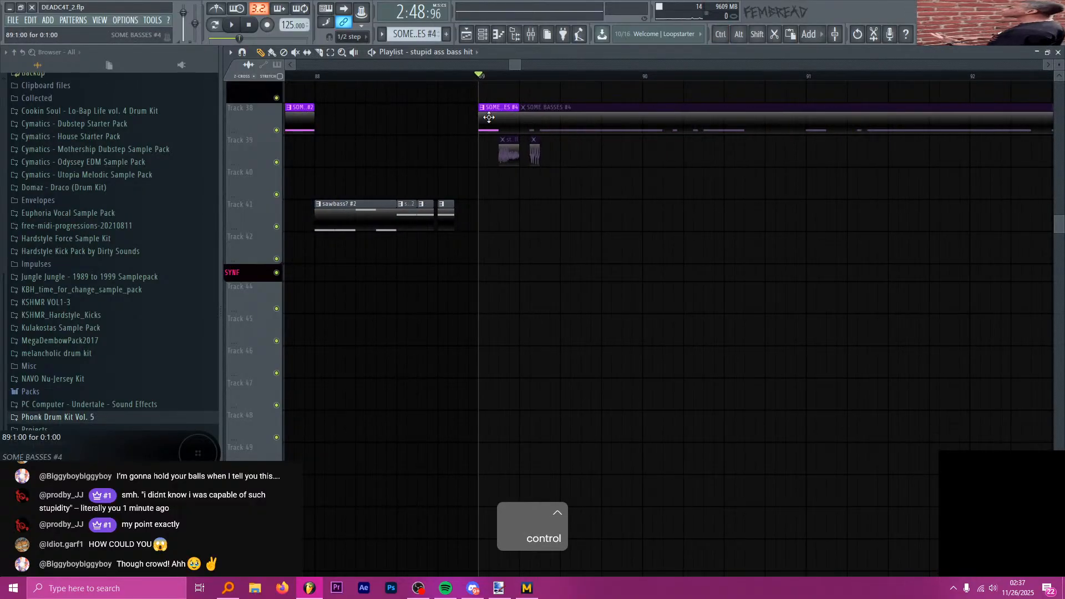
pyautogui.scroll(-6, 489, 133)
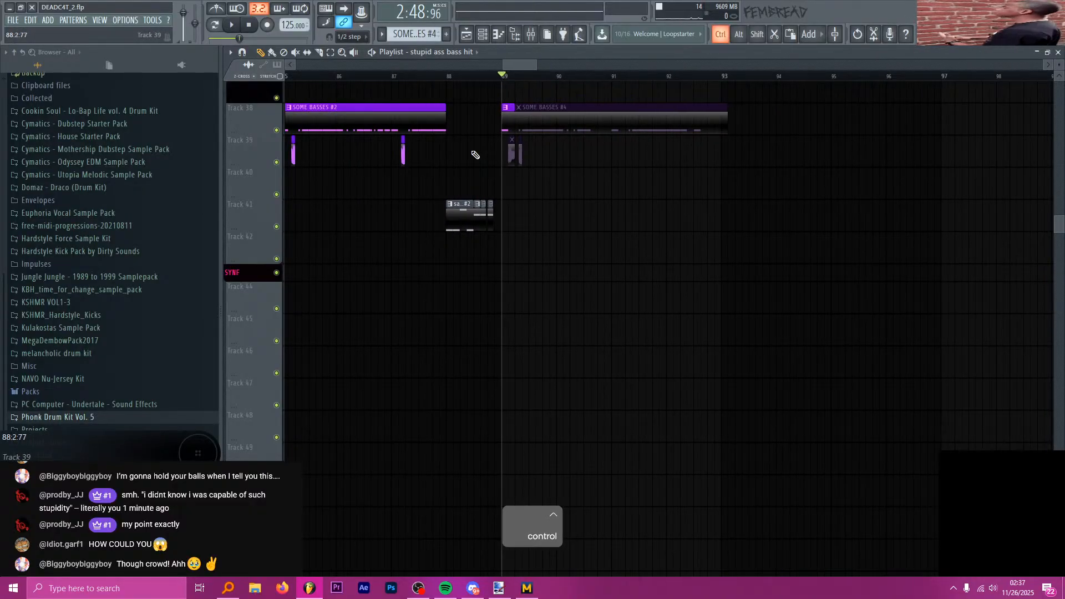
pyautogui.scroll(3, 476, 155)
pyautogui.click(434, 80)
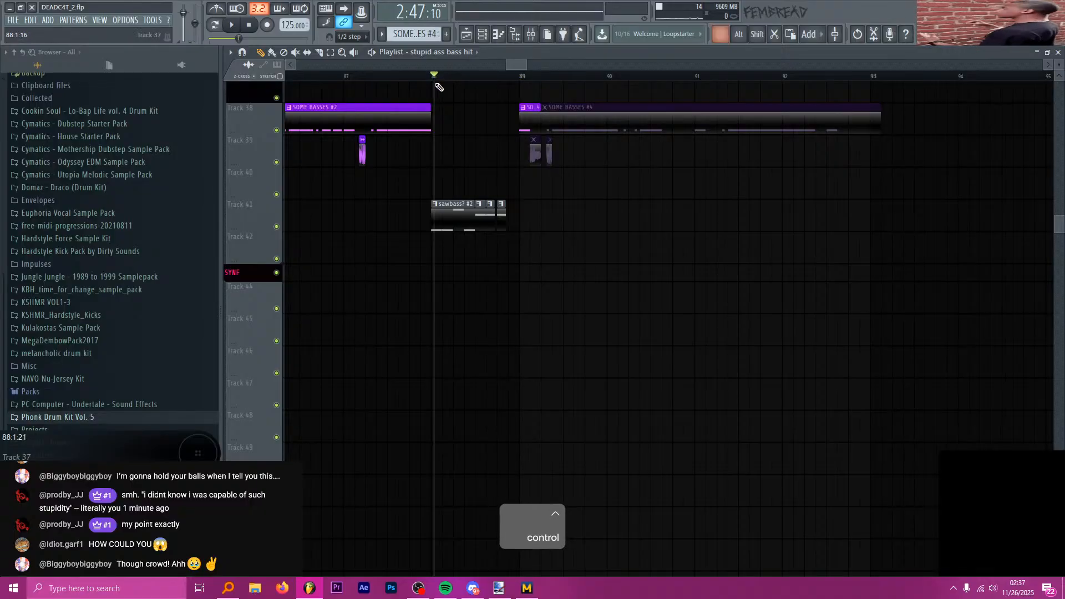
pyautogui.scroll(4, 431, 152)
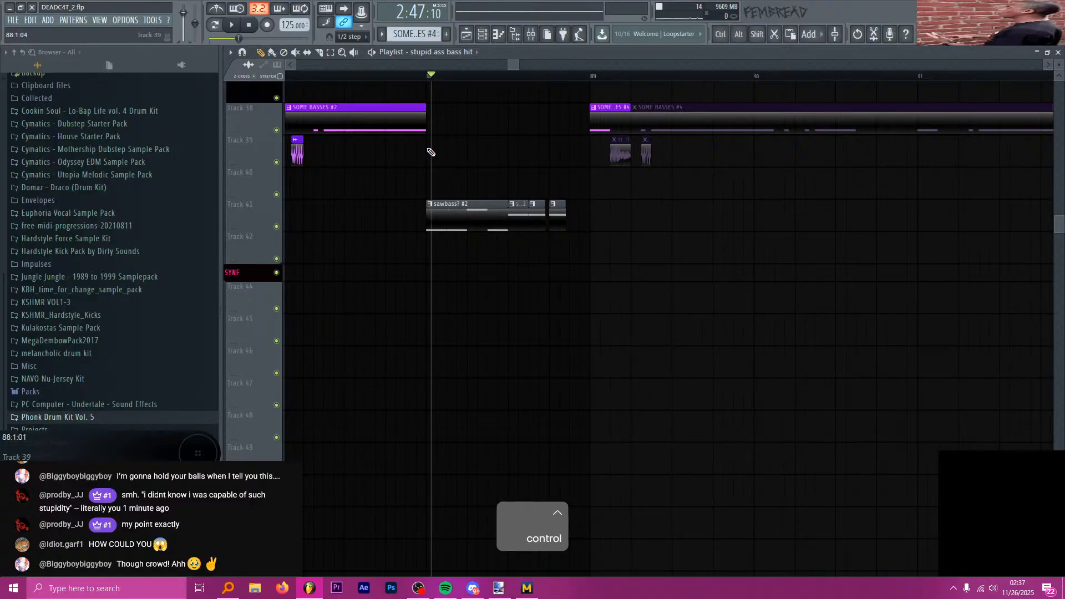
# - Raise the three A#2 notes of the sawbass? #2 pattern at bar 88 to D3
pyautogui.doubleClick(461, 218)
pyautogui.scroll(-3, 522, 213)
pyautogui.scroll(-6, 507, 190)
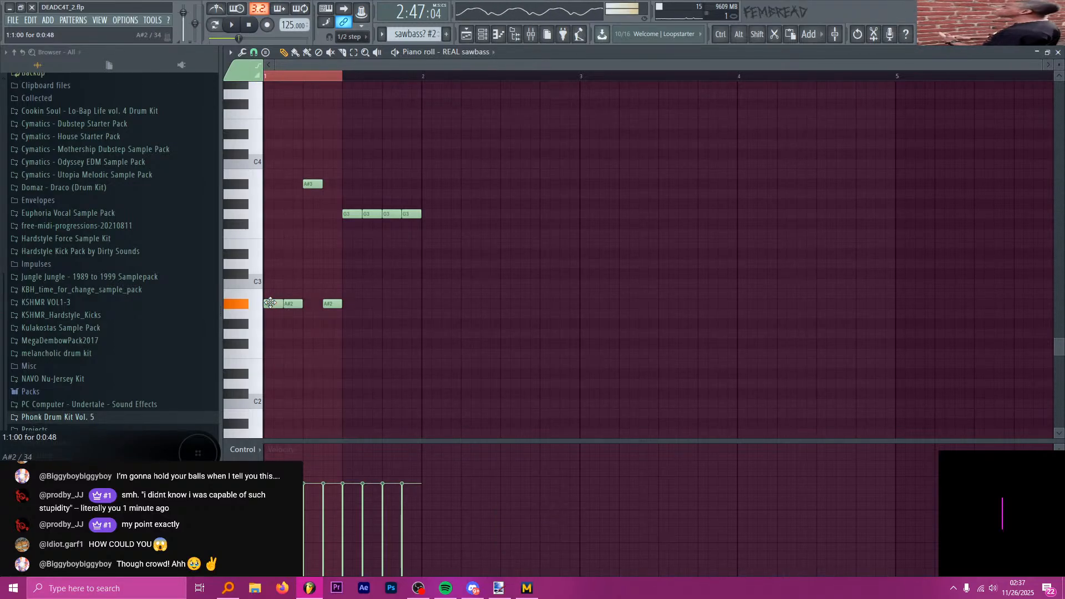
pyautogui.moveTo(270, 303); pyautogui.dragTo(270, 263)
pyautogui.moveTo(293, 303); pyautogui.dragTo(293, 263)
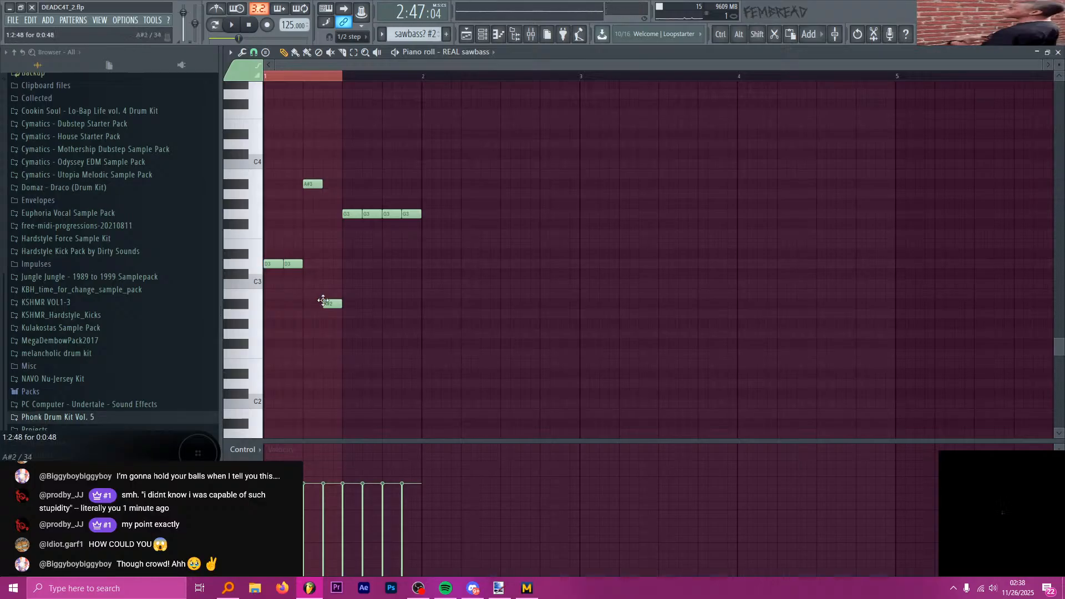
pyautogui.moveTo(324, 299); pyautogui.dragTo(328, 260)
# - Lower the four G3 notes in the second half of the sawbass? #2 pattern to C3
pyautogui.moveTo(432, 226); pyautogui.dragTo(326, 210)
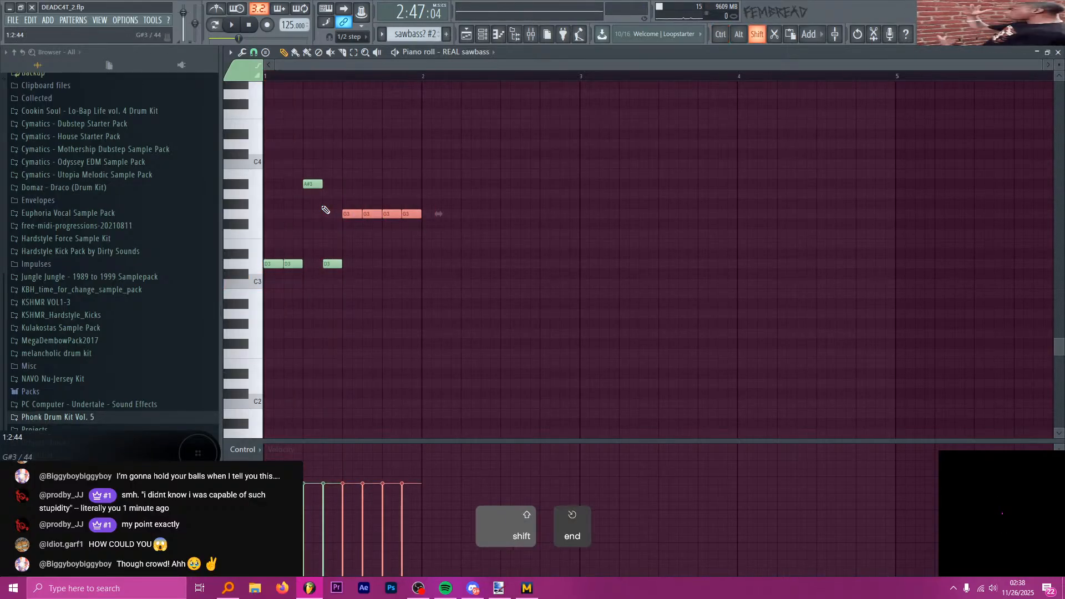
pyautogui.hotkey('shift', 'Down')
pyautogui.hotkey('shift', 'Down')
pyautogui.hotkey('shift', 'Down')
pyautogui.hotkey('shift', 'Down')
pyautogui.hotkey('shift', 'Down')
pyautogui.hotkey('shift', 'Down')
pyautogui.hotkey('shift', 'Down')
pyautogui.hotkey('shift', 'Down')
pyautogui.hotkey('shift', 'Up')
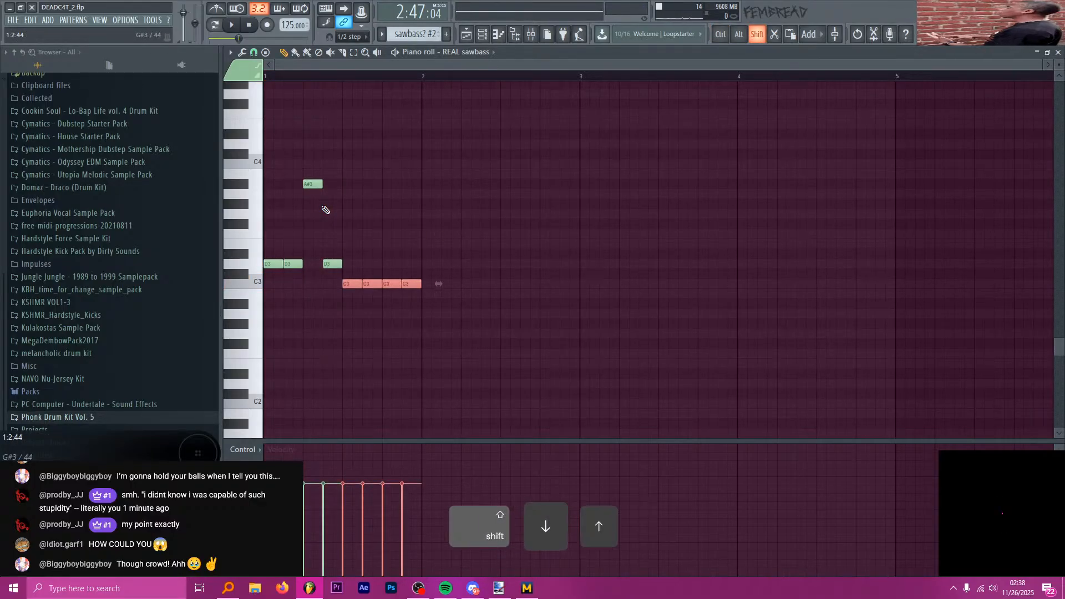
# - Raise the A#3 note of the sawbass? #2 pattern to D4
pyautogui.click(312, 185)
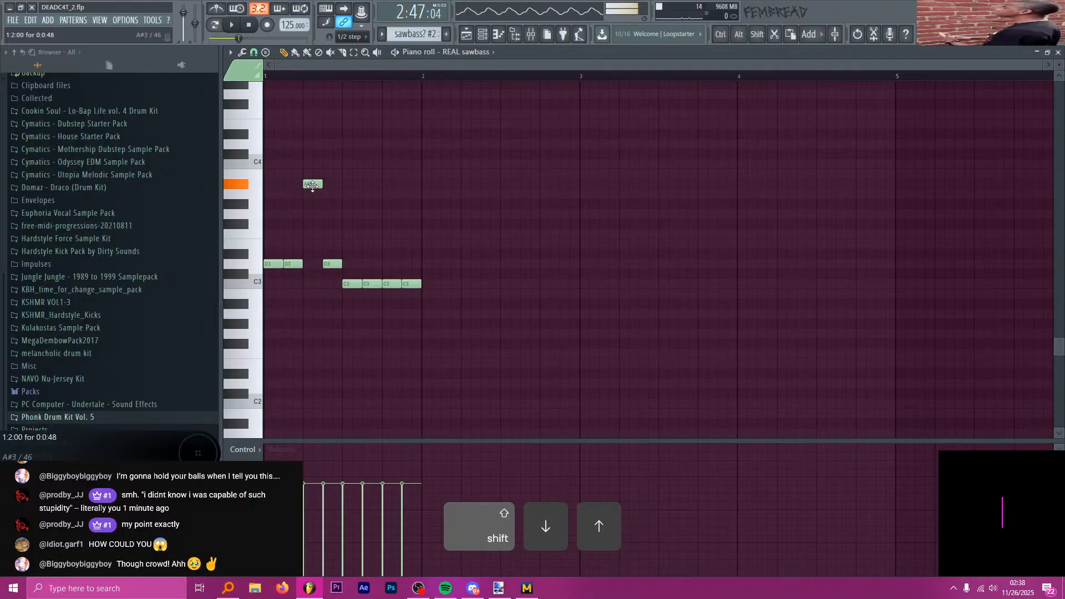
pyautogui.moveTo(313, 187); pyautogui.dragTo(424, 161)
pyautogui.keyDown('alt'); pyautogui.rightClick(274, 156); pyautogui.keyUp('alt')
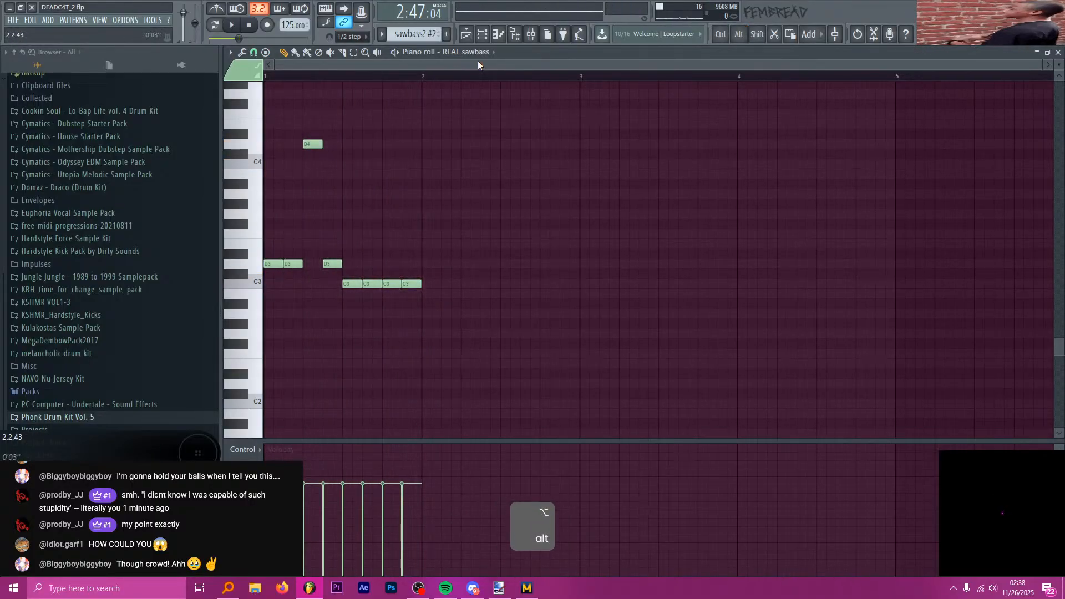
# - Select the saus for no rezun #2 pattern at bar 88 on Track 70, show its channels and switch playback to pattern mode
pyautogui.click(466, 36)
pyautogui.scroll(5, 459, 173)
pyautogui.scroll(-4, 479, 200)
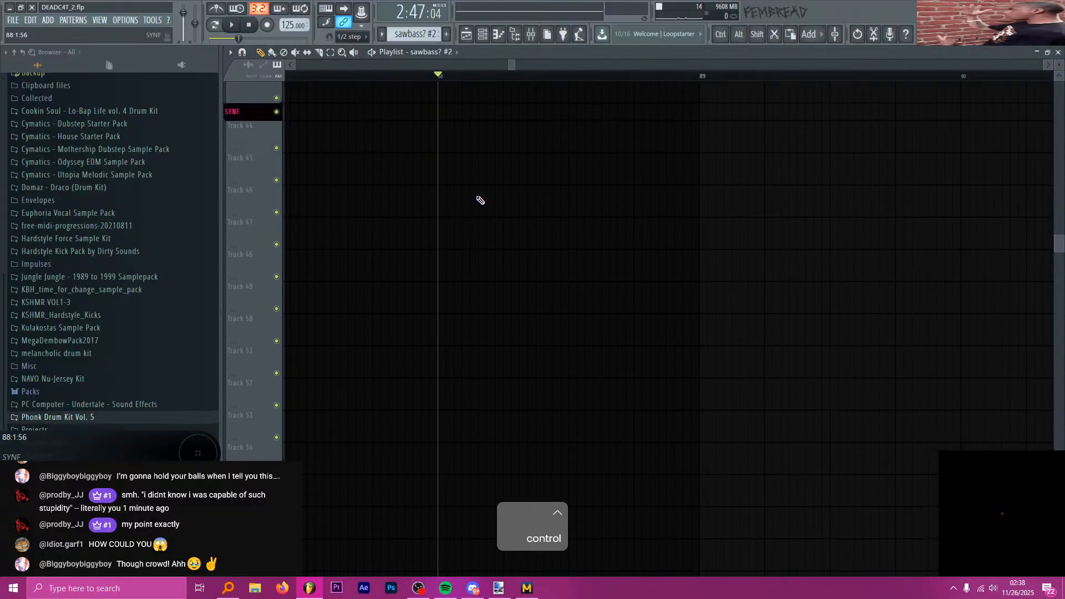
pyautogui.scroll(-6, 488, 200)
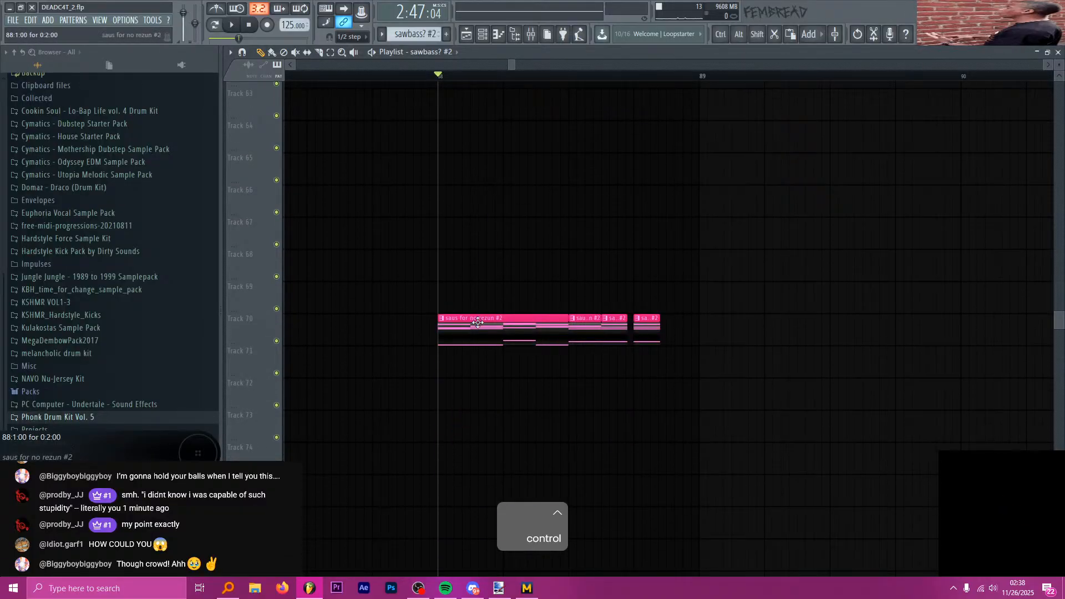
pyautogui.click(477, 322)
pyautogui.click(483, 35)
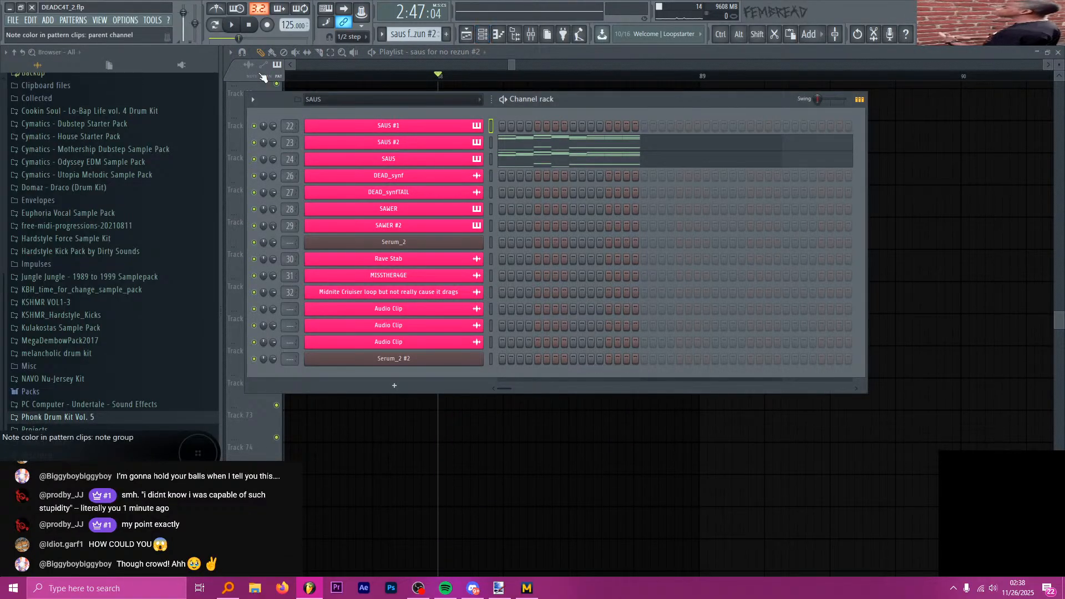
pyautogui.click(216, 26)
# - Raise the first two A#1 notes of the SAUS #2 channel to D2
pyautogui.rightClick(448, 143)
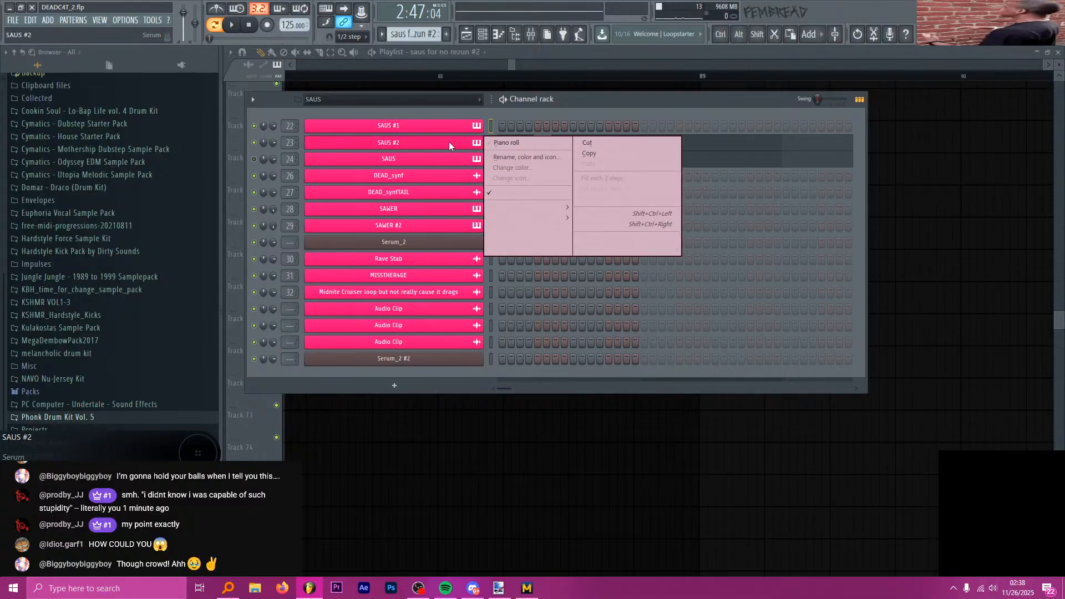
pyautogui.click(498, 143)
pyautogui.press('ctrl')
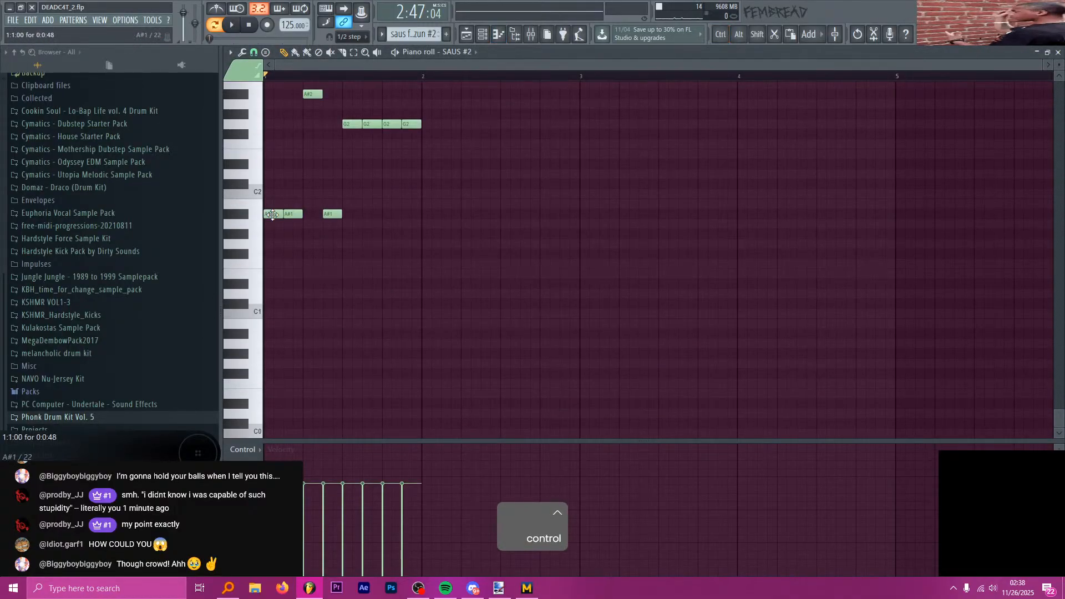
pyautogui.moveTo(271, 300); pyautogui.dragTo(271, 260)
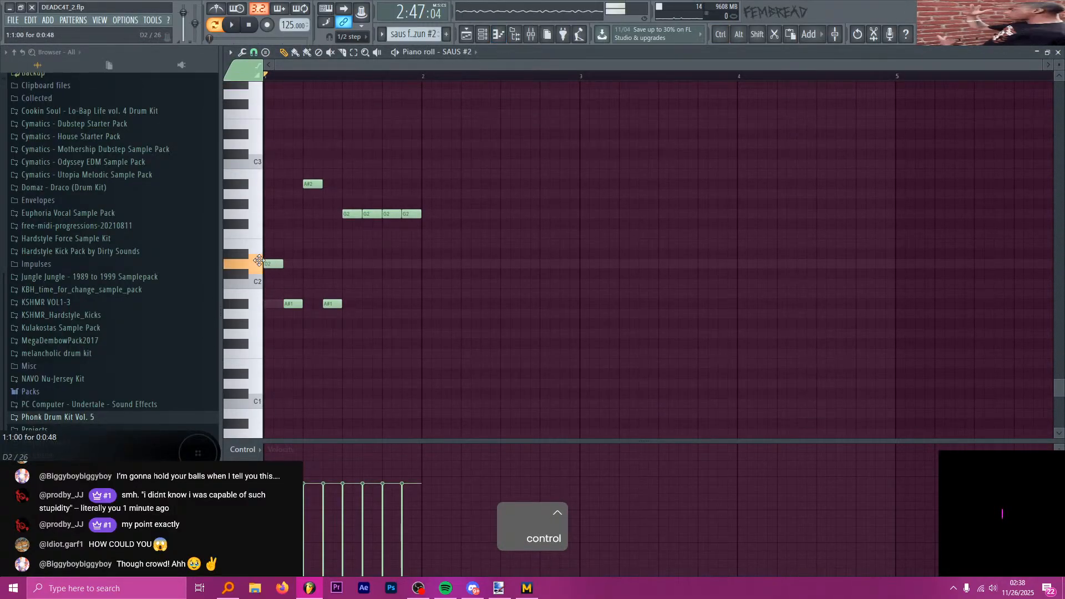
pyautogui.moveTo(293, 301); pyautogui.dragTo(293, 262)
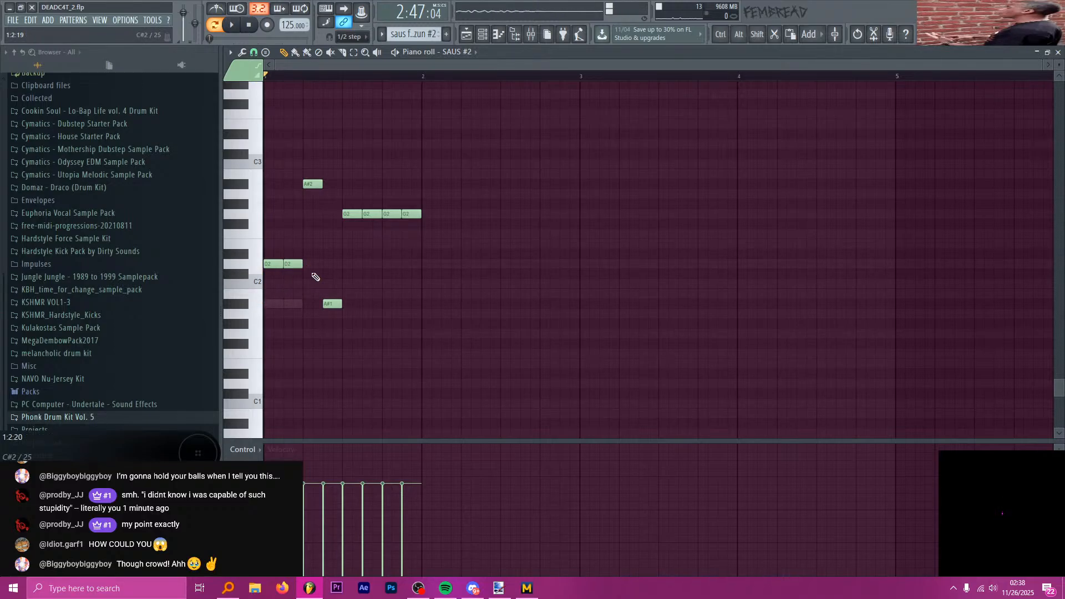
# - Inspect the Insert 25 mixer track while playing the saus for no rezun #2 pattern, then stop playback
pyautogui.click(466, 35)
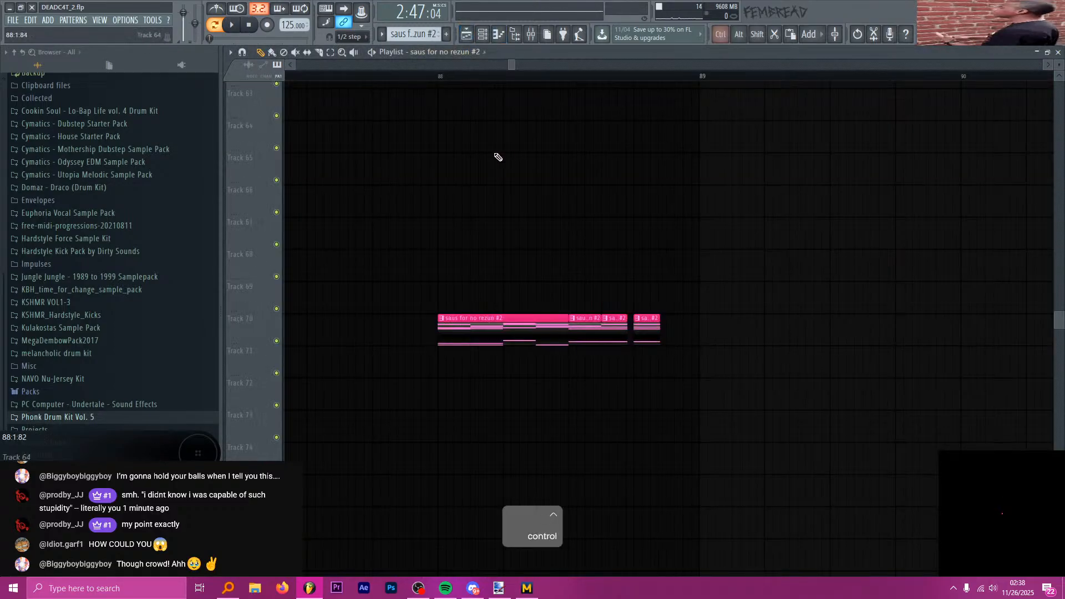
pyautogui.click(531, 35)
pyautogui.click(596, 188)
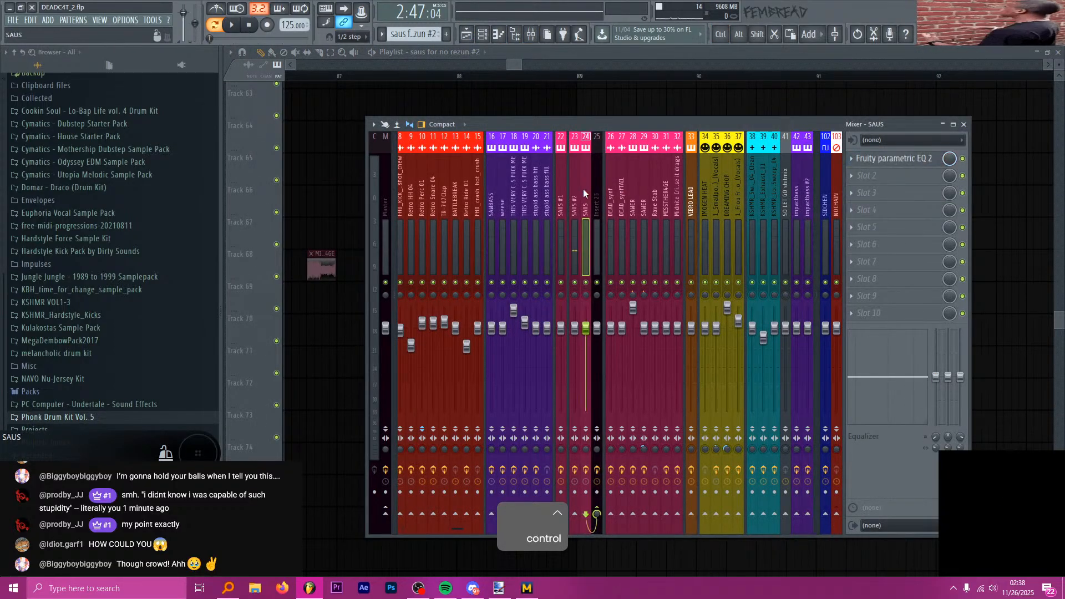
pyautogui.press('space')
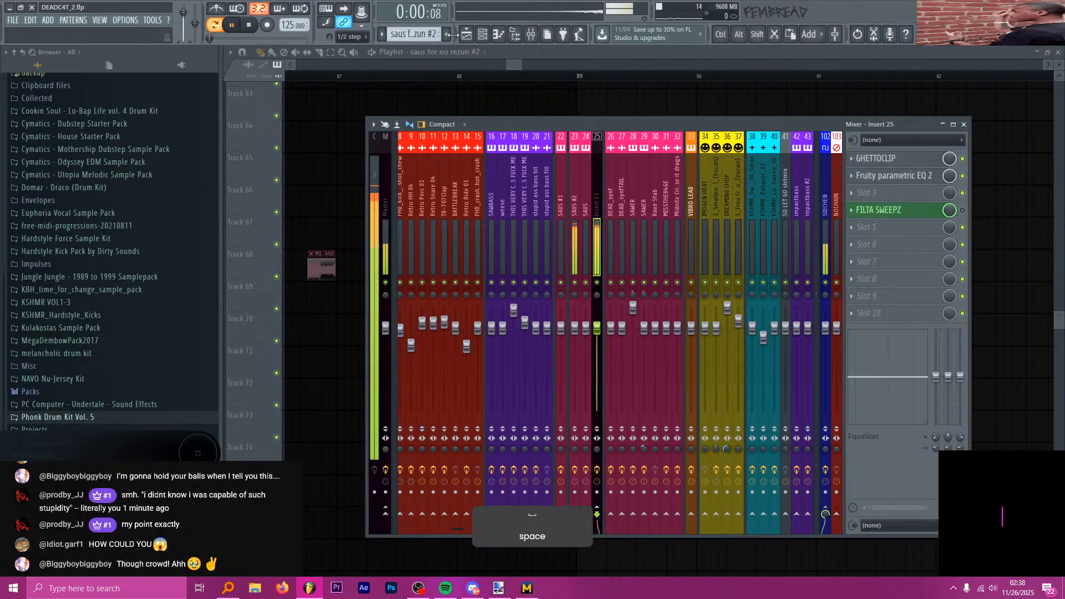
pyautogui.click(482, 34)
pyautogui.press('space')
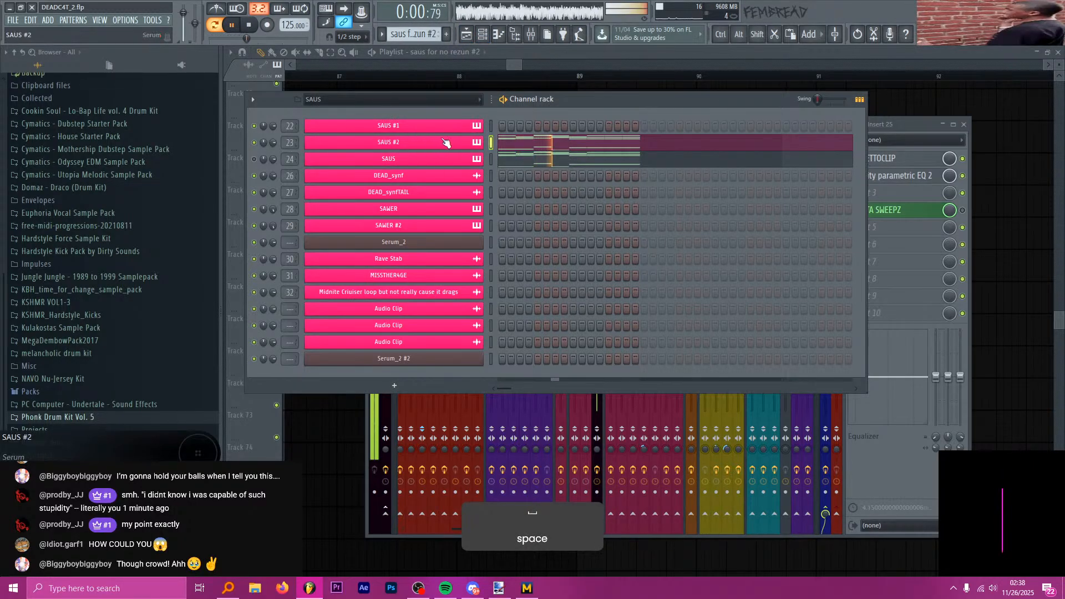
pyautogui.press('space')
# - In the SAUS #2 channel's notes, raise the A#1 to D2 and the A#2 to D3, and lower the first G2 to C2
pyautogui.rightClick(481, 139)
pyautogui.click(484, 142)
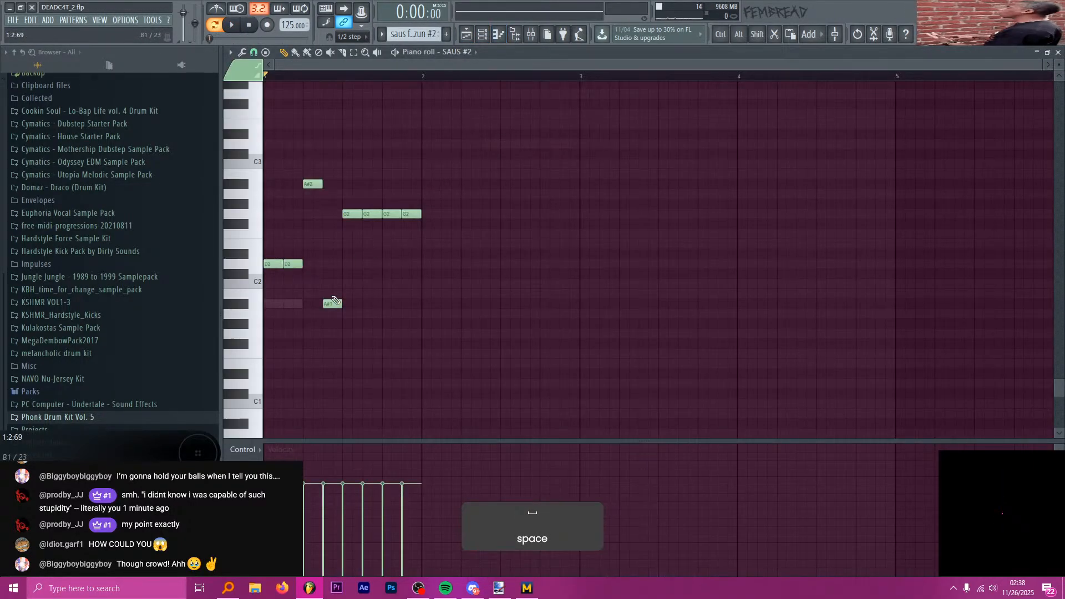
pyautogui.moveTo(332, 305); pyautogui.dragTo(332, 263)
pyautogui.moveTo(312, 184); pyautogui.dragTo(312, 145)
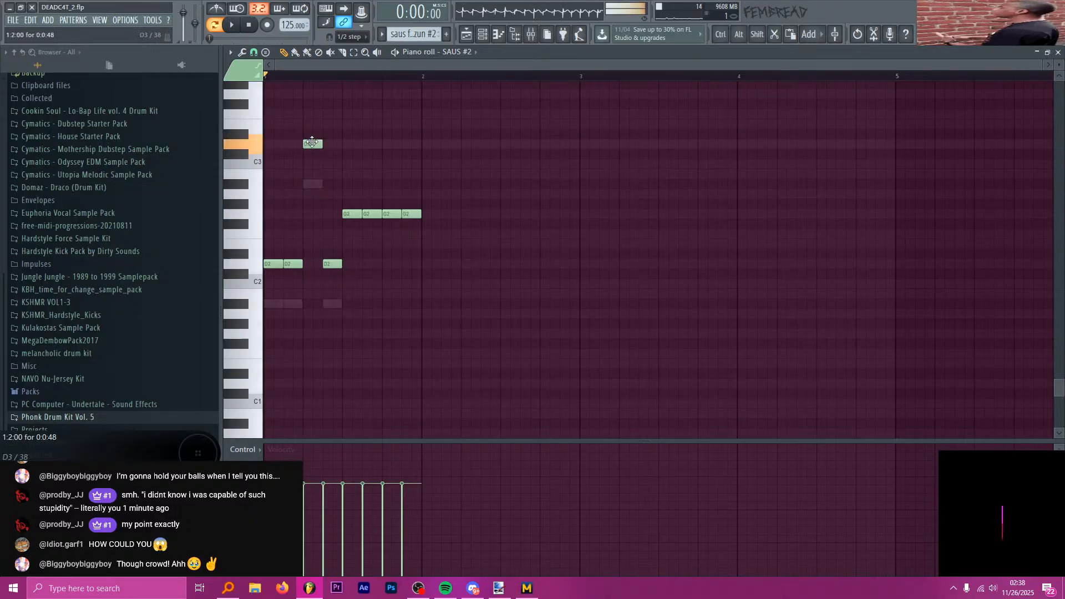
pyautogui.moveTo(346, 213); pyautogui.dragTo(347, 283)
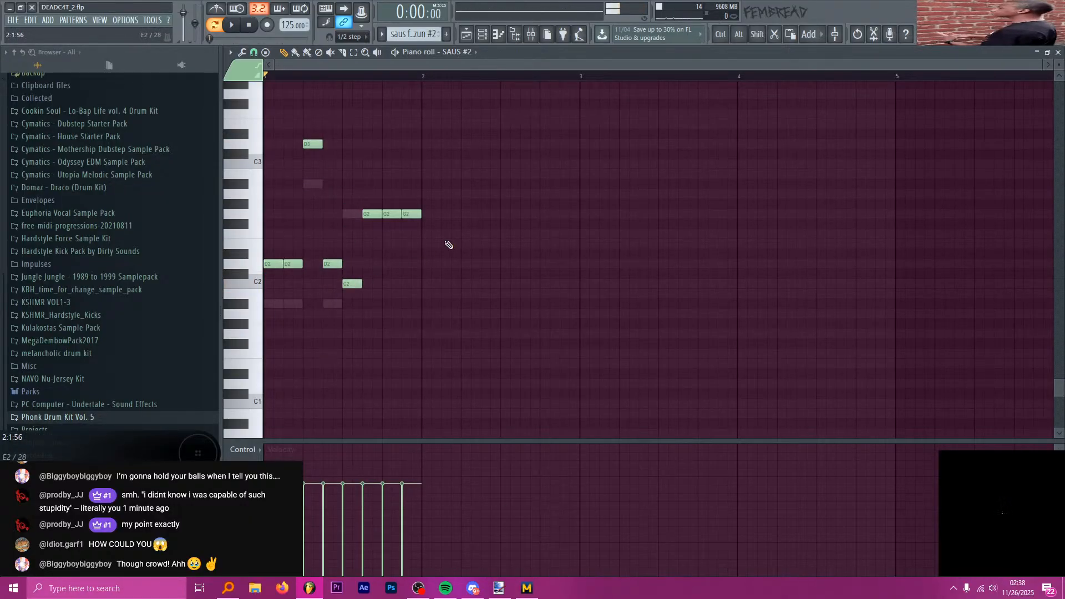
# - Lower the remaining three G2 notes of the SAUS #2 channel to C2 and play the pattern
pyautogui.moveTo(445, 240); pyautogui.dragTo(358, 215)
pyautogui.hotkey('shift', 'Down')
pyautogui.hotkey('shift', 'Down')
pyautogui.hotkey('shift', 'Down')
pyautogui.hotkey('shift', 'Down')
pyautogui.hotkey('shift', 'Down')
pyautogui.hotkey('shift', 'Down')
pyautogui.hotkey('shift', 'Down')
pyautogui.press('space')
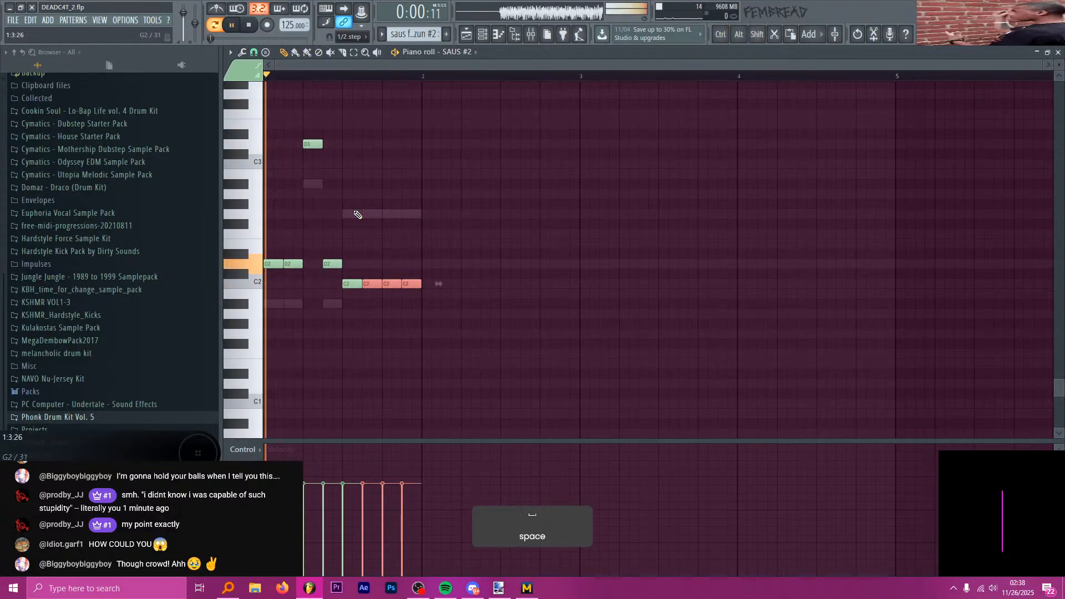
pyautogui.press('space')
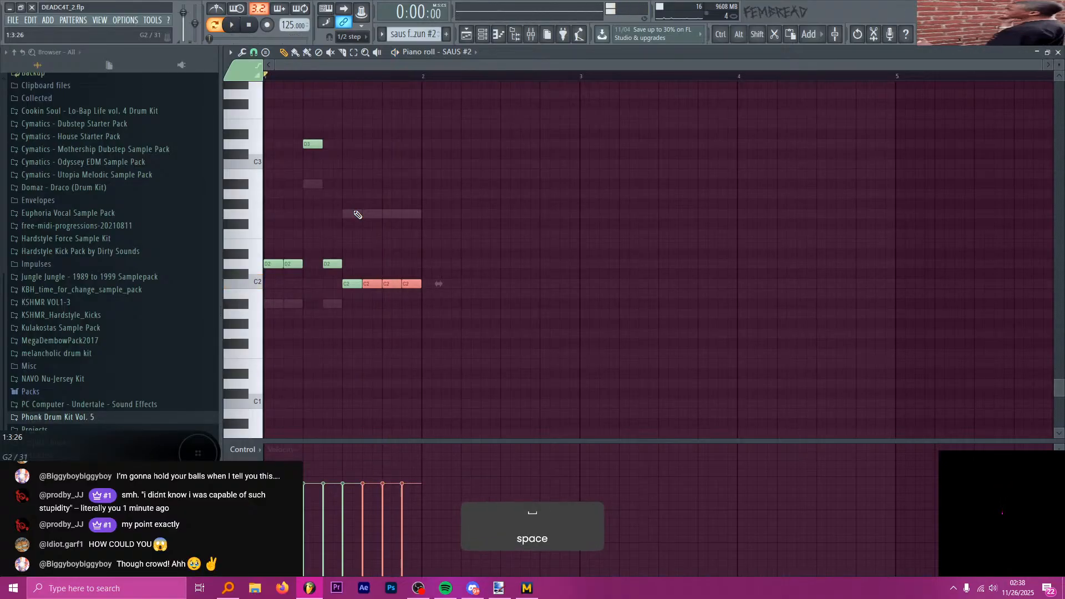
# - Raise the E5 notes of the sixth and seventh SAUS #2 chords to F5 and G5, and the sixth chord's A5 to C6
pyautogui.keyDown('ctrl'); pyautogui.click(354, 167); pyautogui.keyUp('ctrl')
pyautogui.scroll(2, 353, 191)
pyautogui.scroll(10, 353, 191)
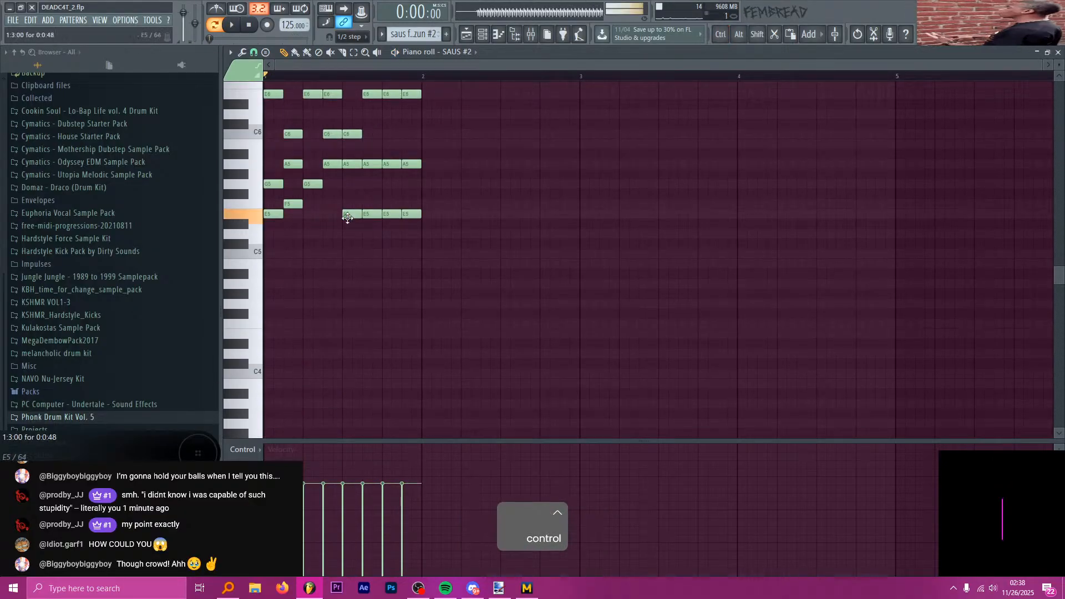
pyautogui.moveTo(370, 272); pyautogui.dragTo(394, 240)
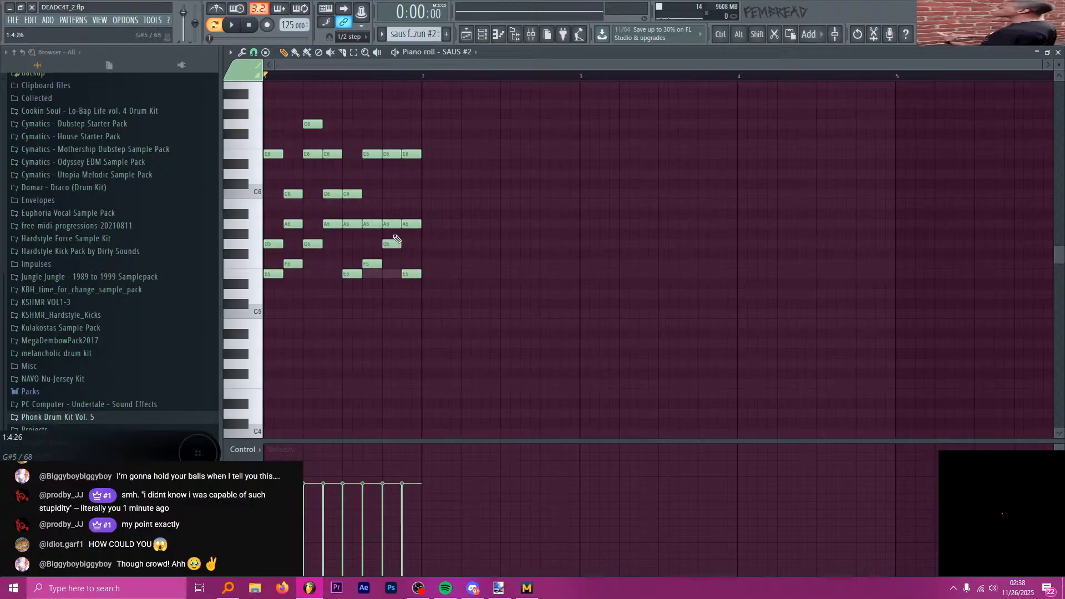
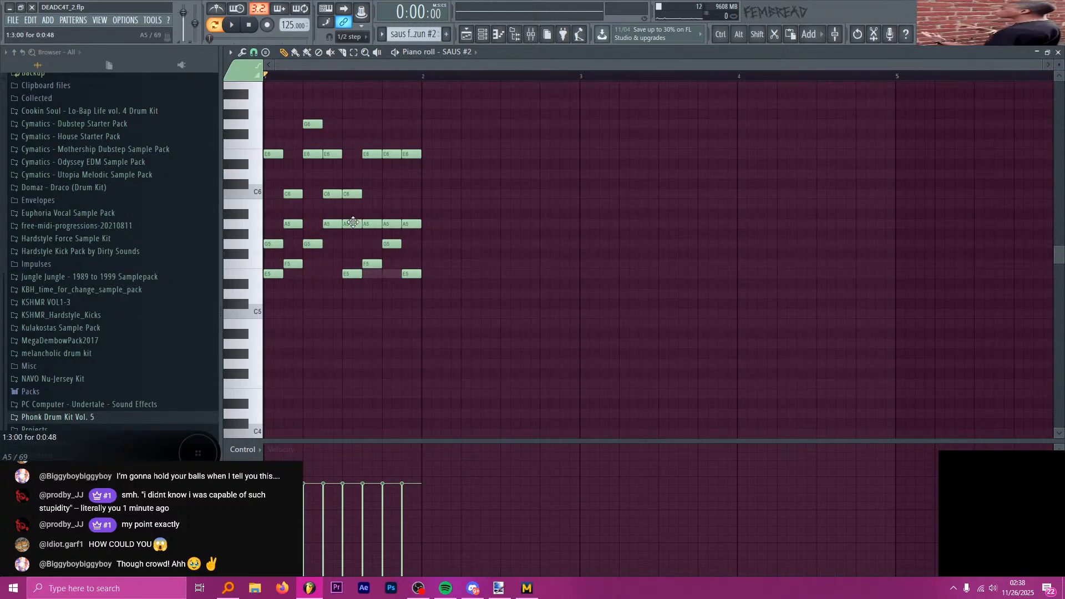
pyautogui.moveTo(353, 223); pyautogui.dragTo(371, 196)
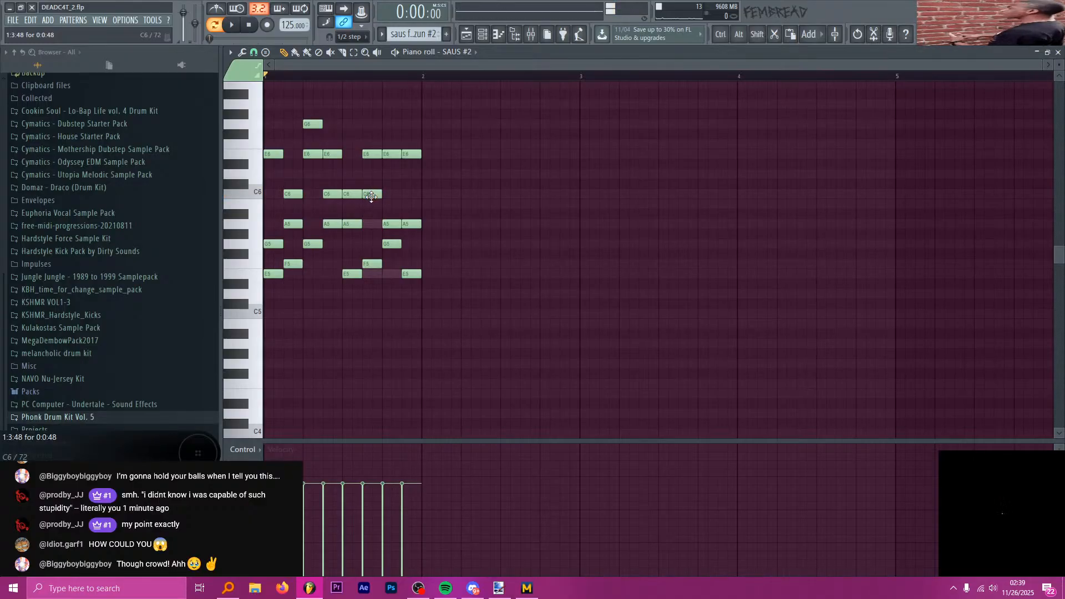
pyautogui.keyDown('alt'); pyautogui.rightClick(371, 193); pyautogui.keyUp('alt')
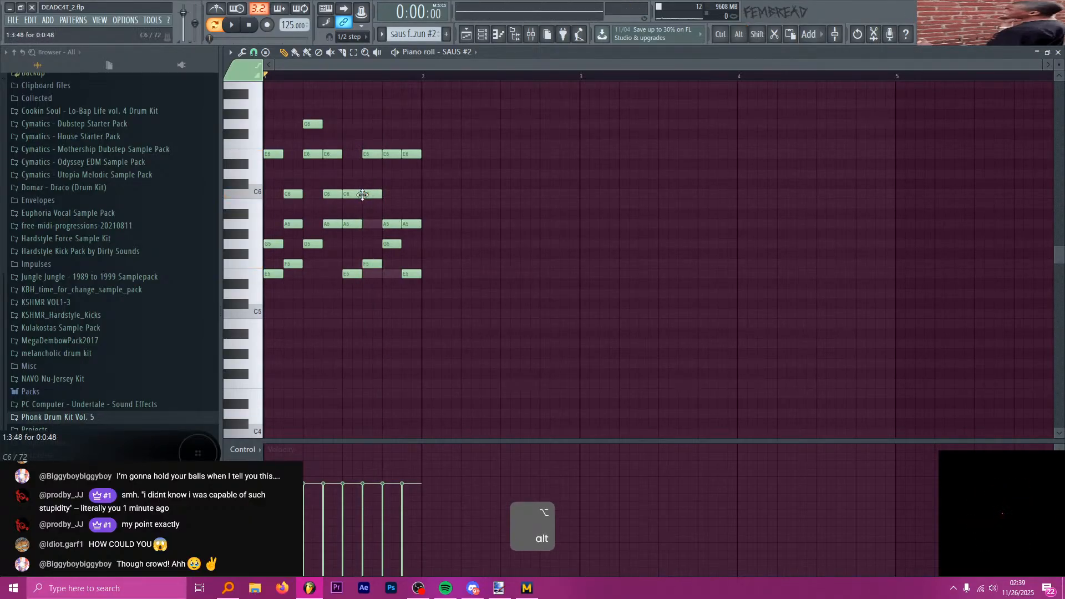
pyautogui.click(480, 37)
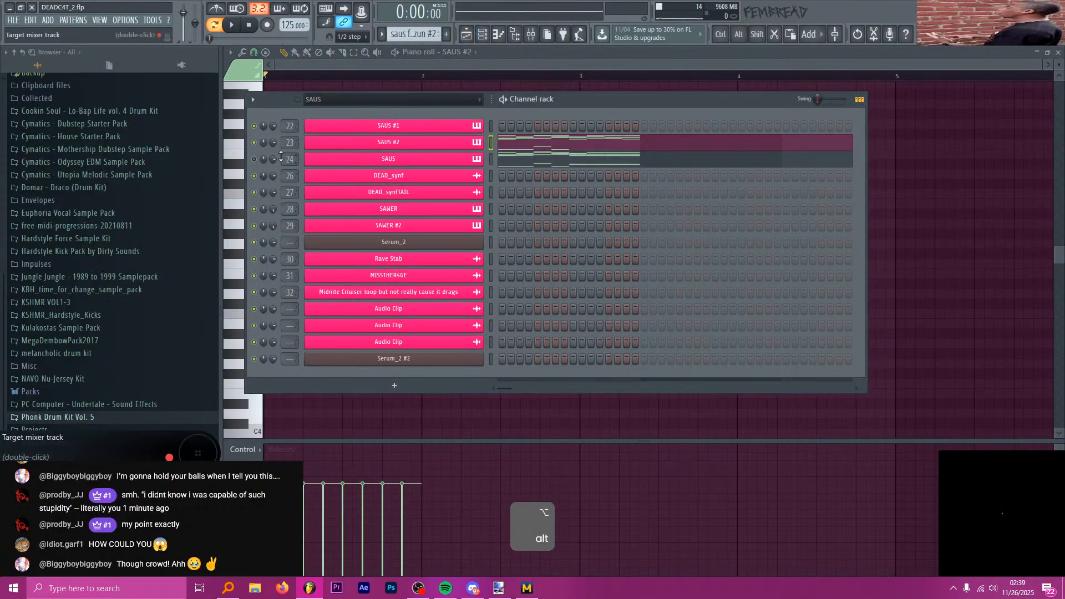
pyautogui.click(407, 68)
pyautogui.keyDown('alt'); pyautogui.rightClick(379, 125); pyautogui.keyUp('alt')
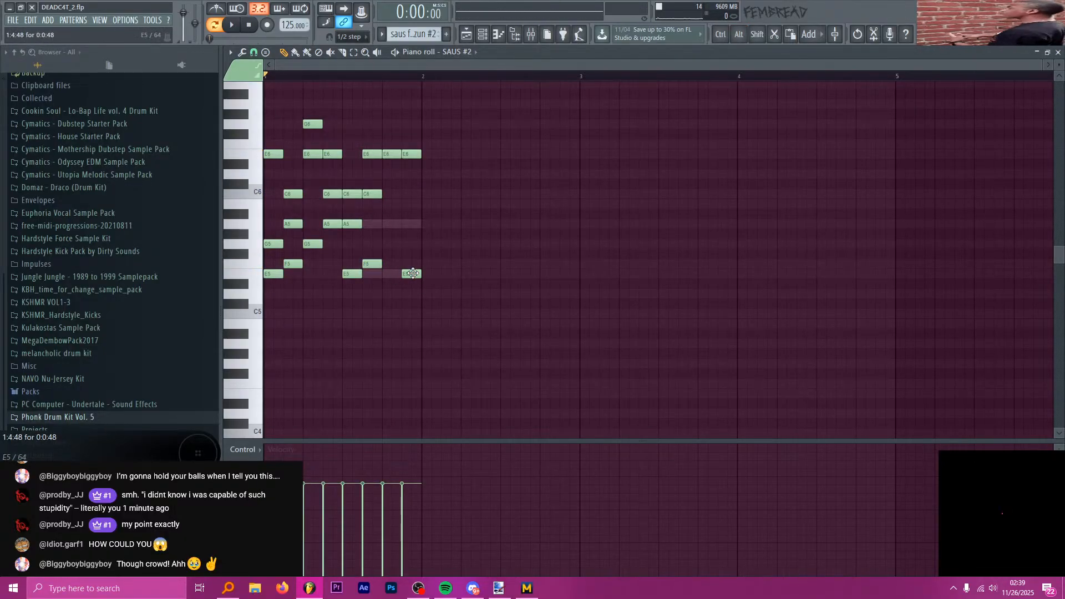
# - Revoice the seventh SAUS #2 chord as G5, C6, E6 and the eighth as A5, C6, E6, and play the pattern
pyautogui.moveTo(413, 274); pyautogui.dragTo(394, 244)
pyautogui.click(391, 194)
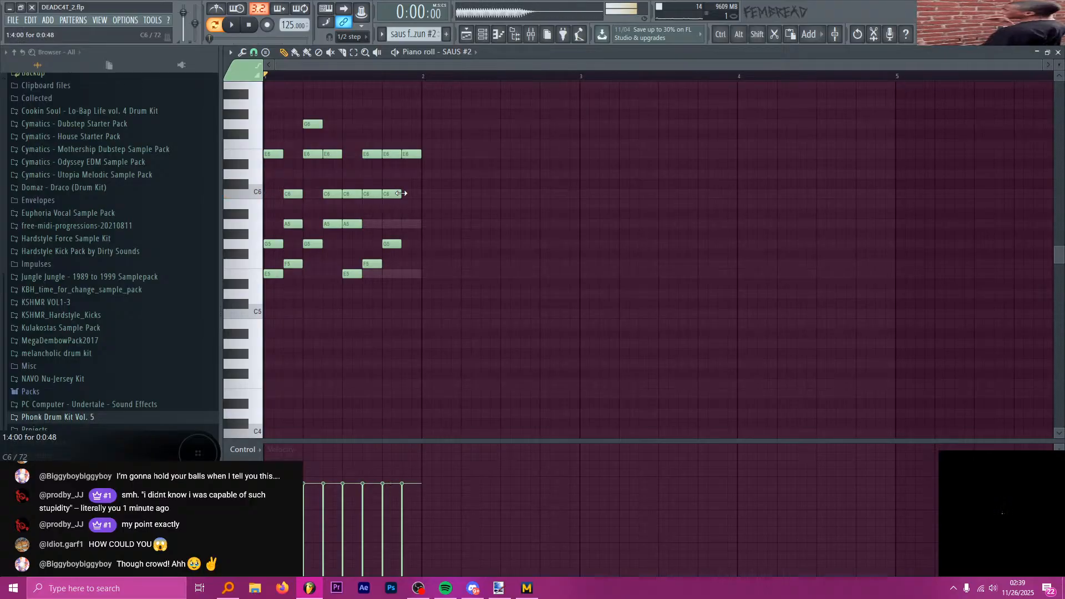
pyautogui.click(409, 194)
pyautogui.click(409, 224)
pyautogui.press('alt')
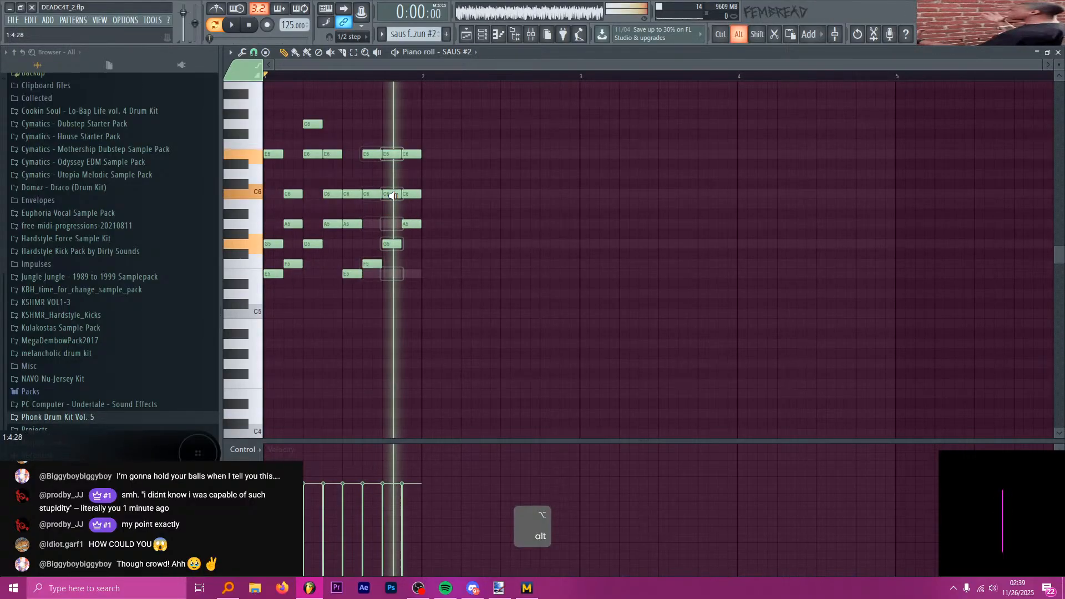
pyautogui.press('space')
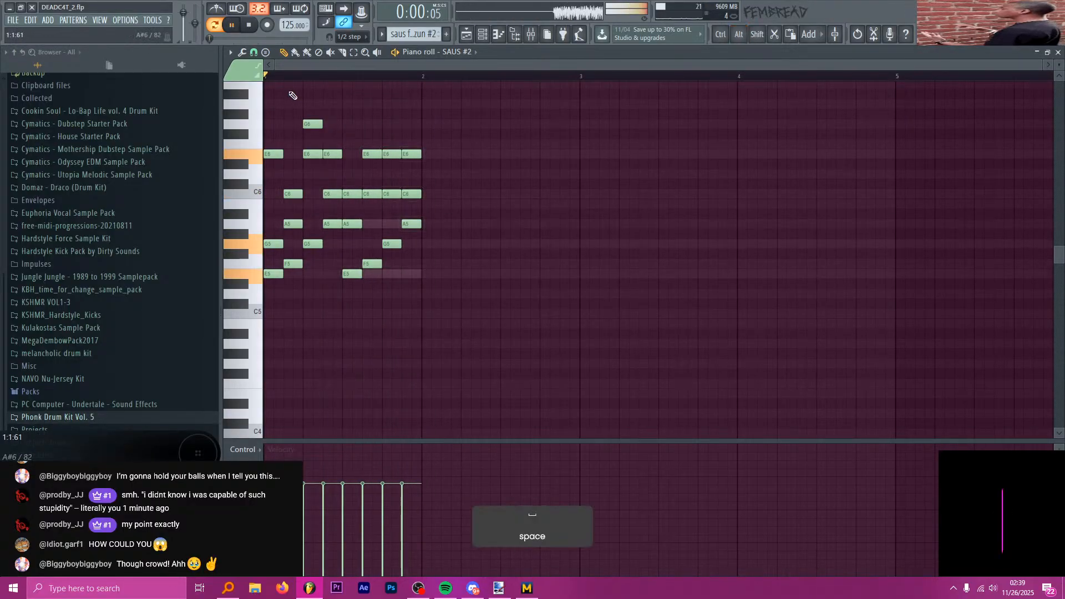
pyautogui.press('space')
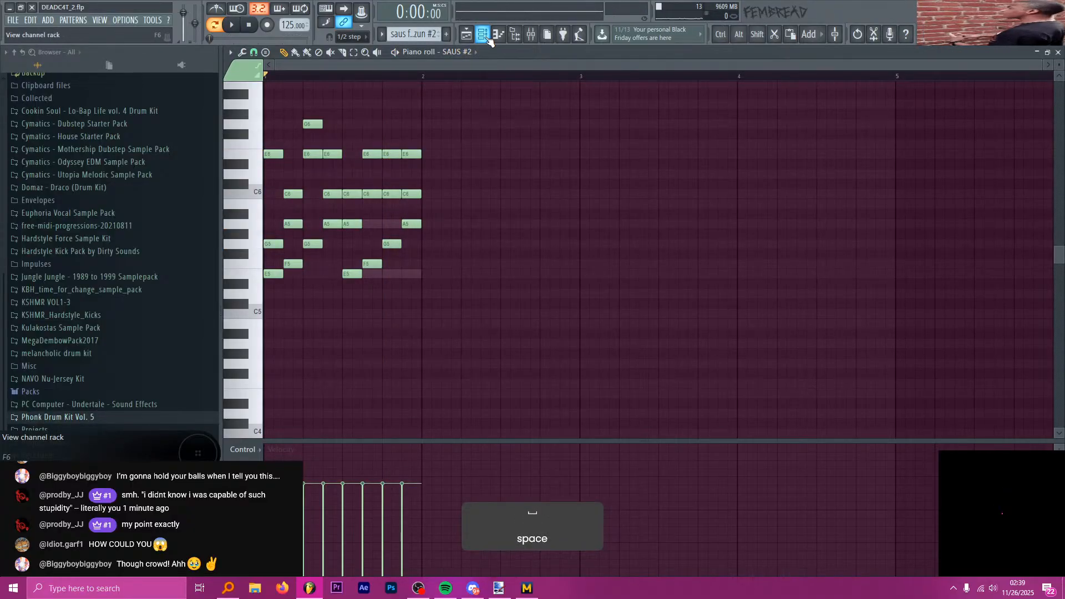
# - Copy the edited SAUS #2 notes into the SAUS channel, replacing its old ones, and audition the result
pyautogui.click(482, 34)
pyautogui.hotkey('ctrl', 'c')
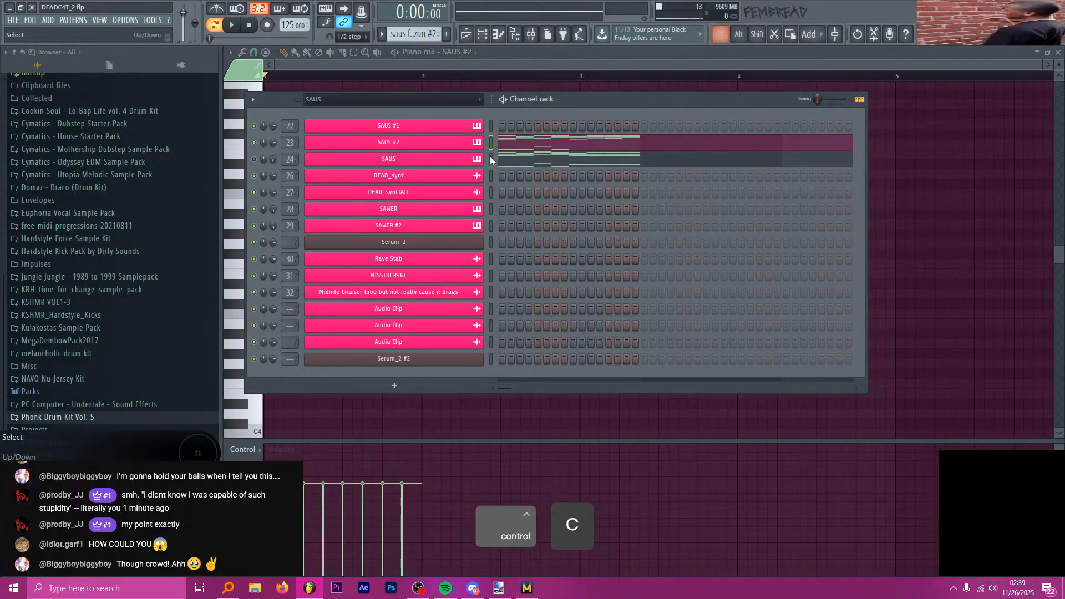
pyautogui.click(491, 160)
pyautogui.hotkey('ctrl', 'v')
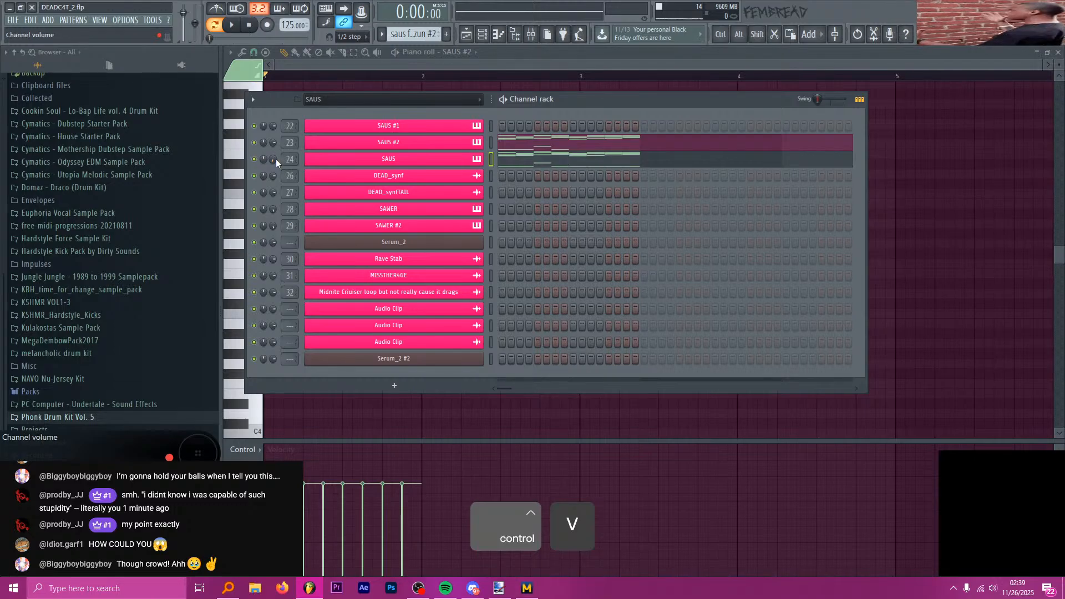
pyautogui.press('space')
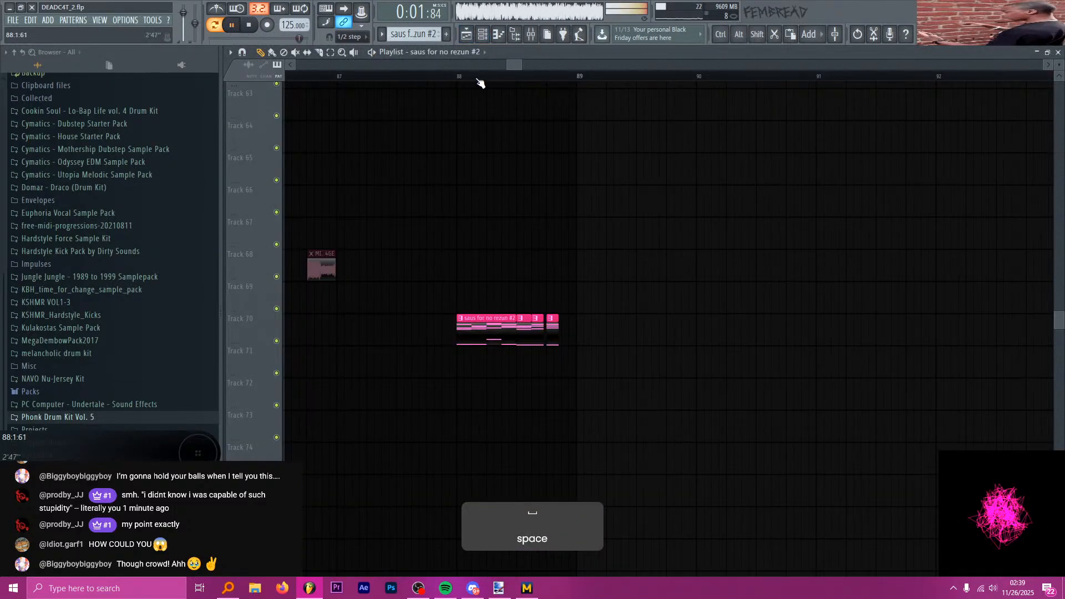
pyautogui.press('space')
# - Set the playlist snap to Line and save the project
pyautogui.click(353, 37)
pyautogui.click(352, 52)
pyautogui.hotkey('ctrl', 's')
# - Examine the playlist tracks around bars 85 to 89, from the saus clip on Track 70 down to the vocal chops on Tracks 90 and 91
pyautogui.click(451, 75)
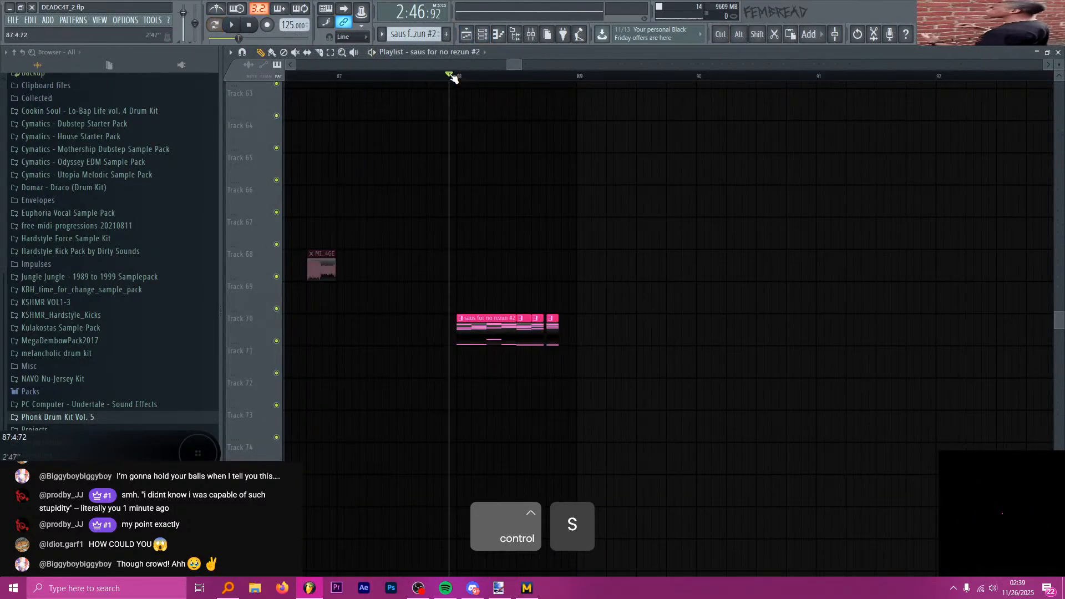
pyautogui.scroll(-3, 536, 150)
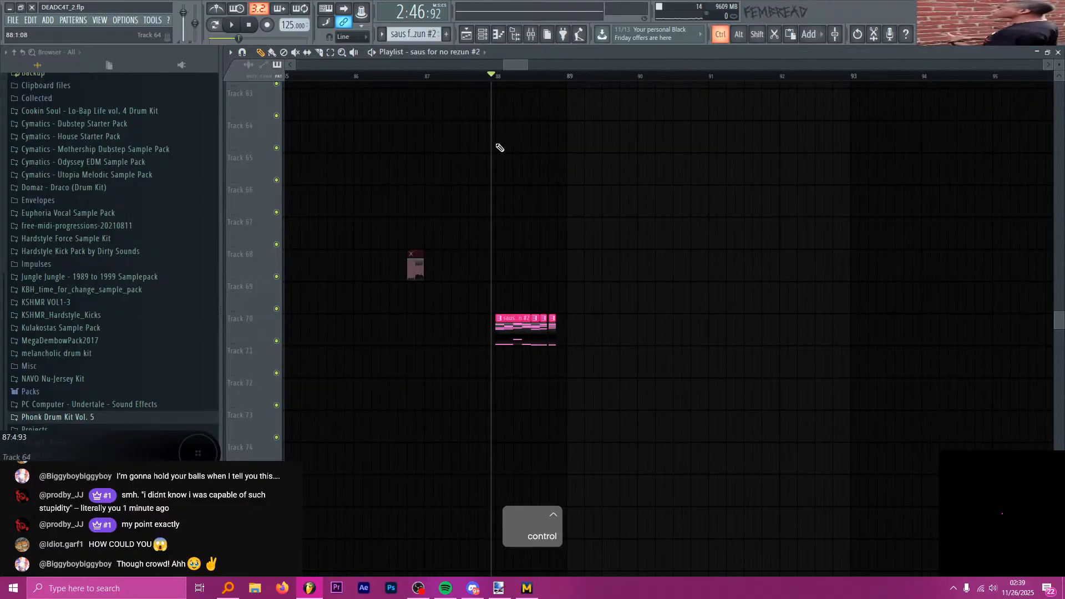
pyautogui.scroll(-10, 488, 145)
pyautogui.scroll(-4, 516, 134)
pyautogui.scroll(2, 517, 135)
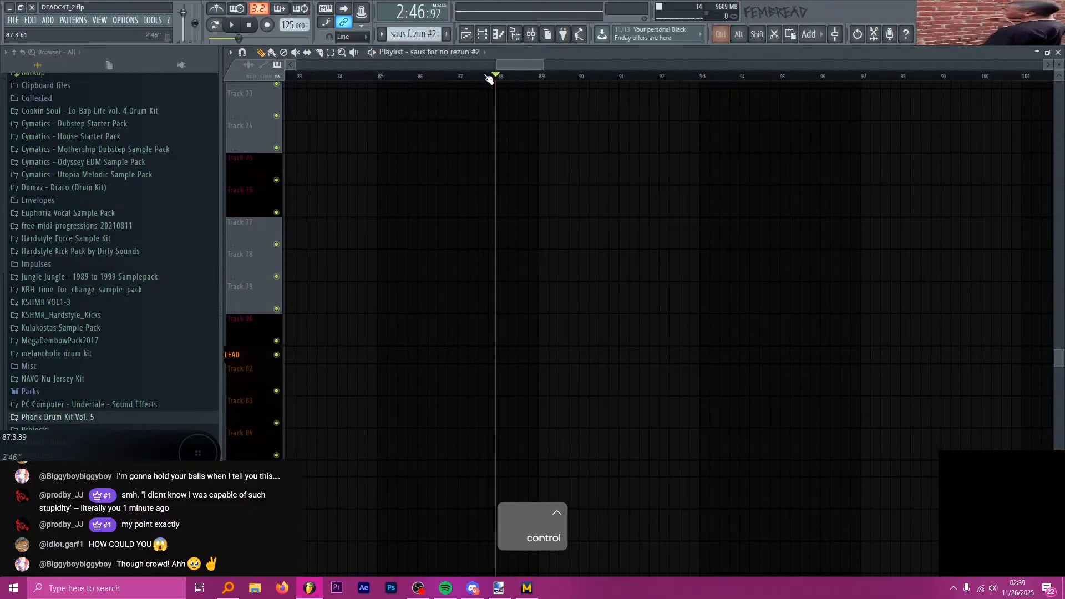
pyautogui.moveTo(488, 79)
pyautogui.mouseDown()
pyautogui.moveTo(463, 82)
pyautogui.moveTo(481, 82)
pyautogui.mouseUp()
pyautogui.click(469, 81)
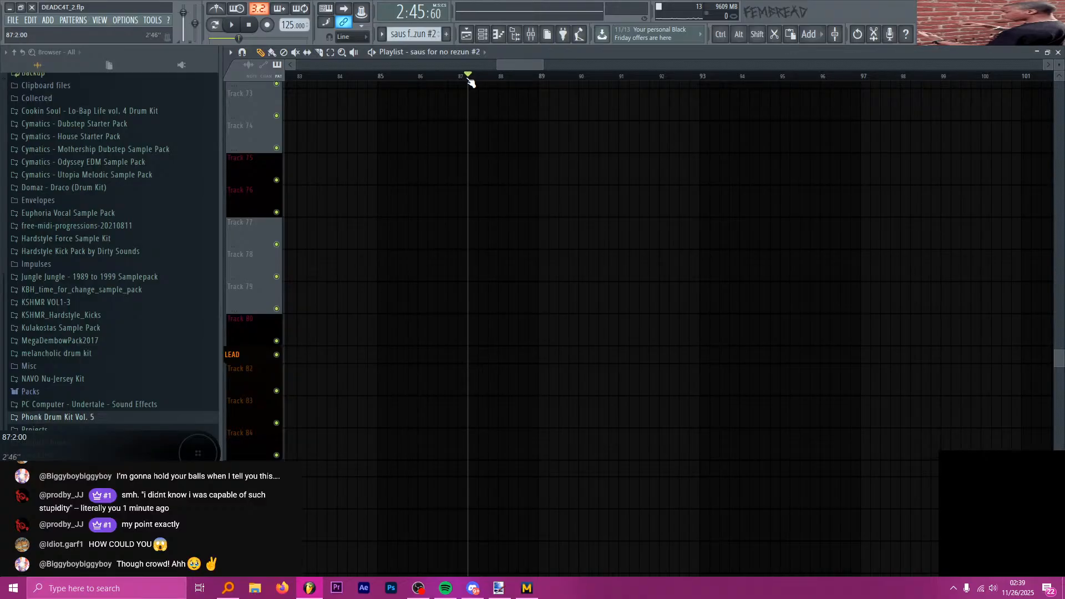
pyautogui.scroll(-5, 501, 173)
pyautogui.scroll(-5, 507, 195)
pyautogui.scroll(-2, 509, 198)
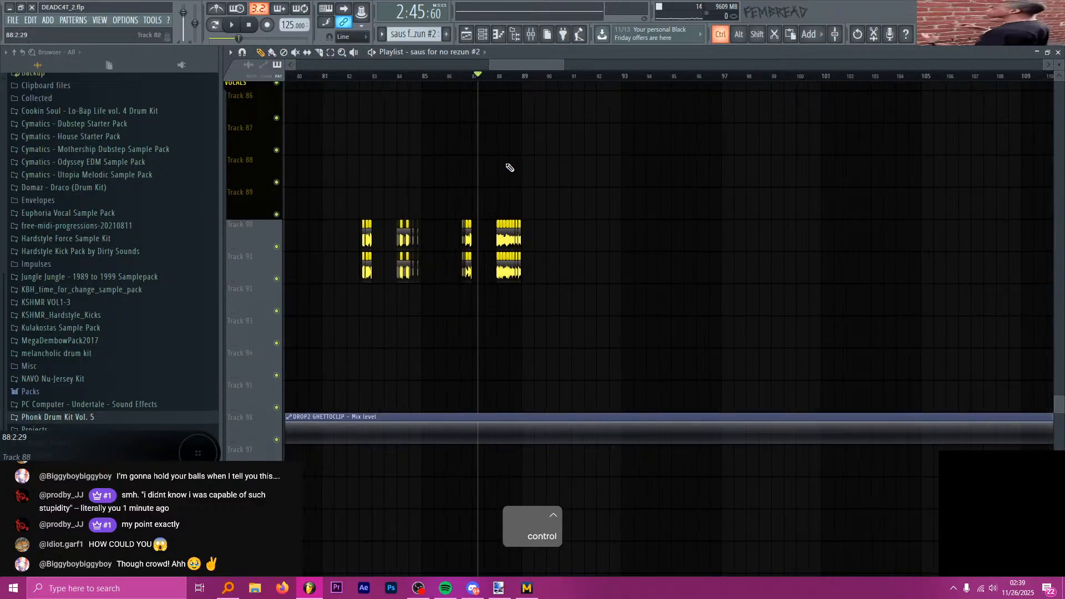
pyautogui.scroll(5, 488, 148)
pyautogui.scroll(2, 535, 147)
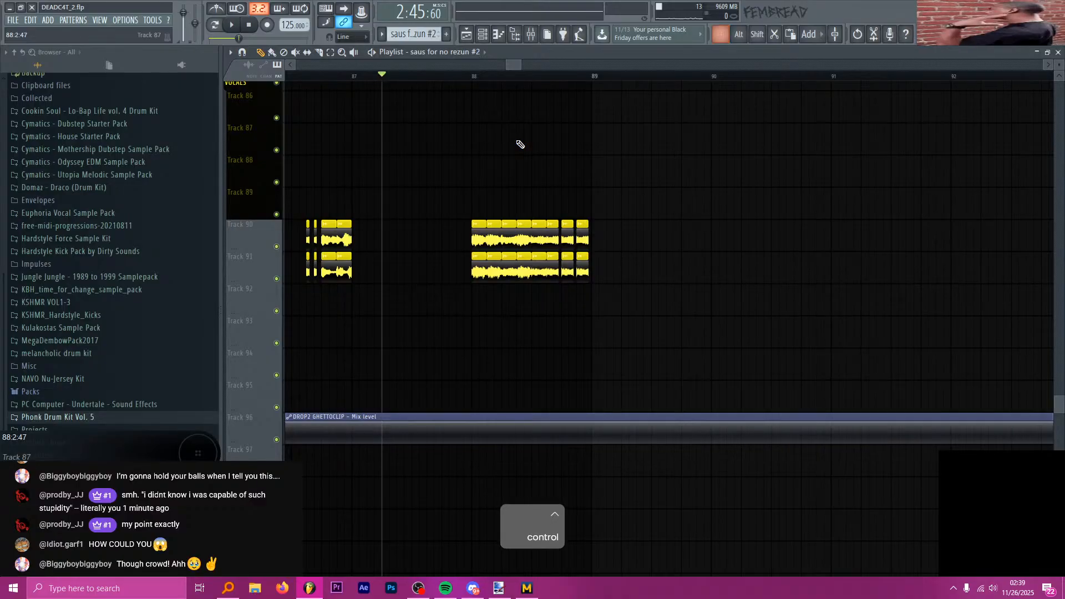
# - Play the song from about bar 86 into the bar 88 transition, then stop playback
pyautogui.click(352, 77)
pyautogui.scroll(-3, 440, 135)
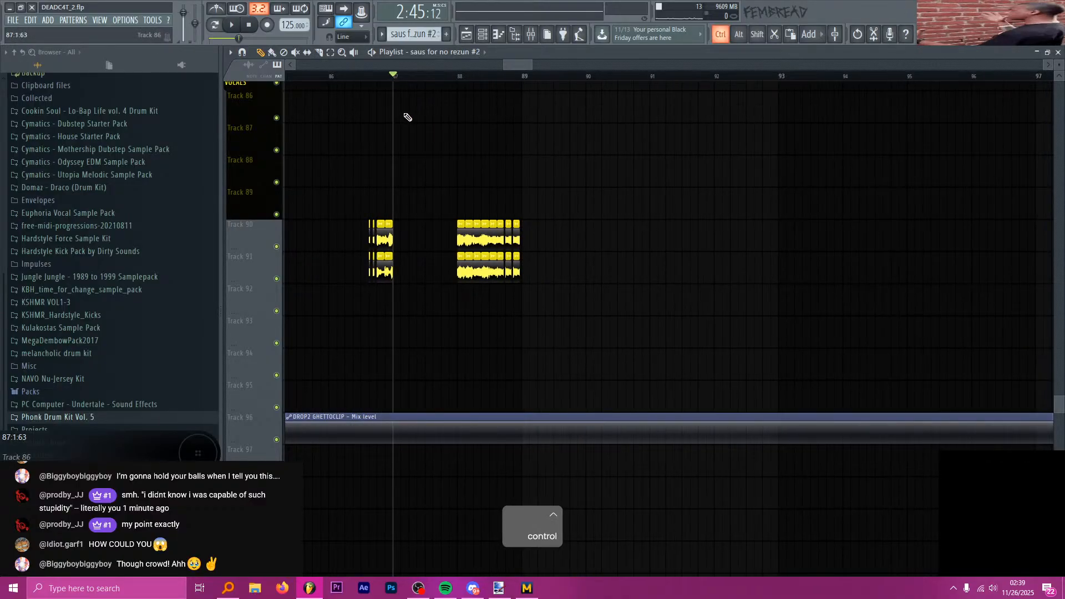
pyautogui.scroll(2, 388, 94)
pyautogui.click(360, 76)
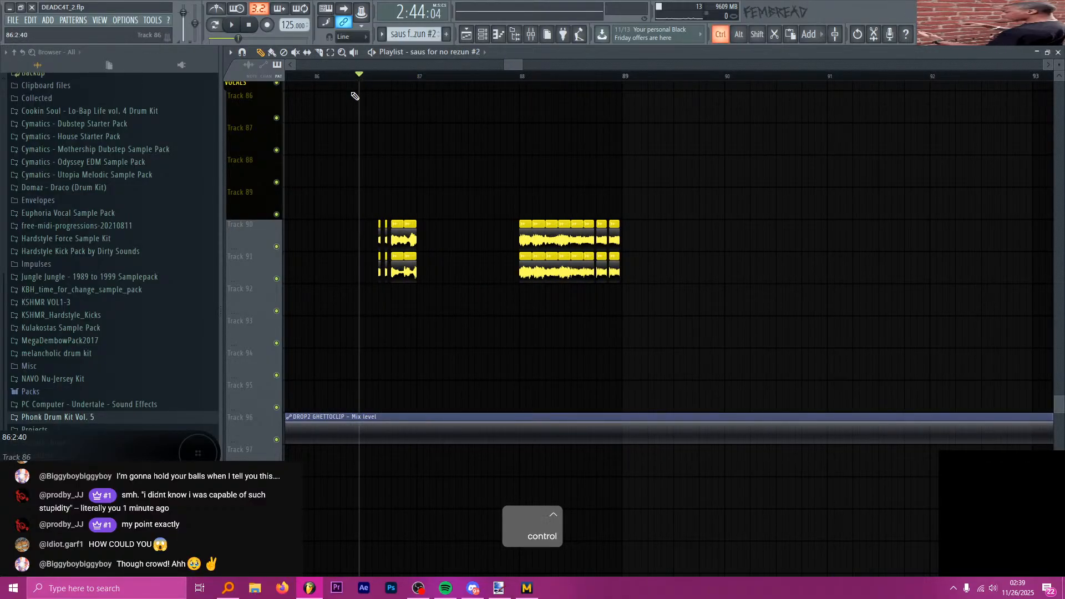
pyautogui.scroll(2, 358, 93)
pyautogui.hotkey('alt', 'Tab')
pyautogui.hotkey('alt', 'Tab')
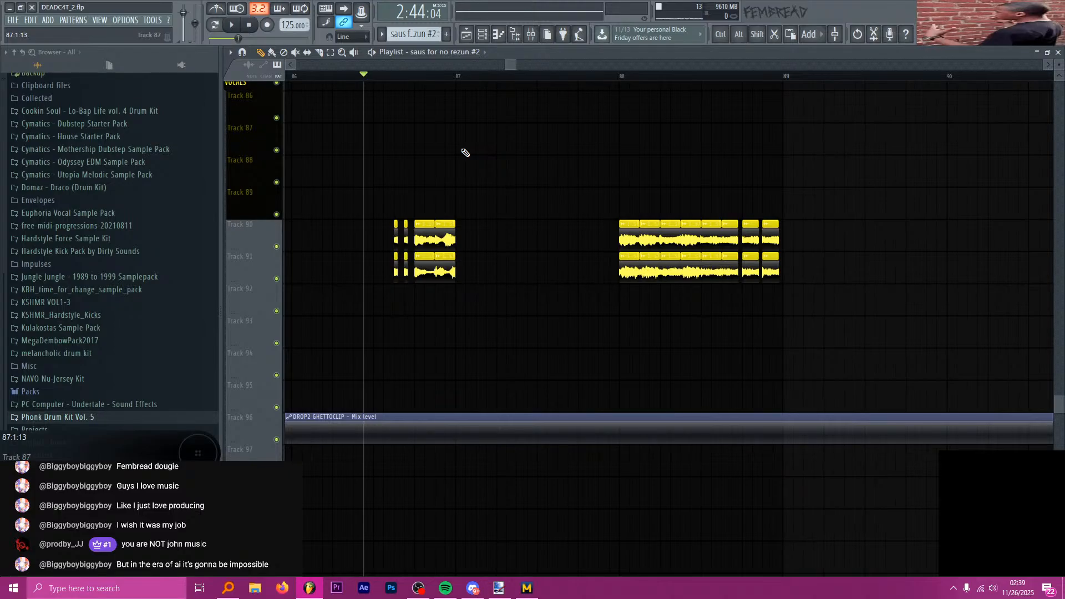
pyautogui.press('space')
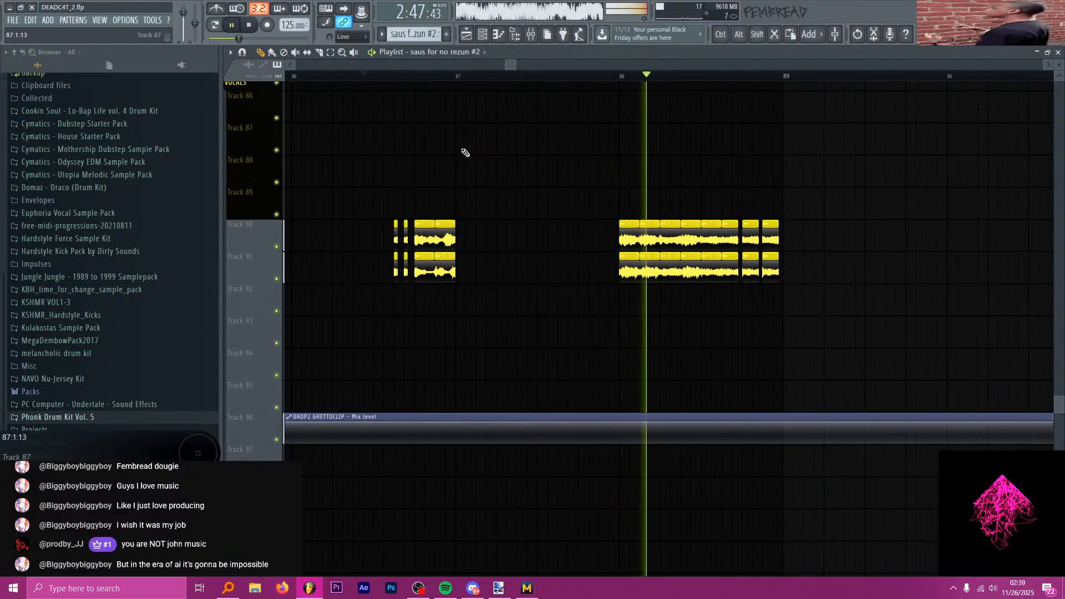
pyautogui.press('ctrl')
pyautogui.scroll(-4, 465, 152)
pyautogui.scroll(4, 490, 159)
pyautogui.press('space')
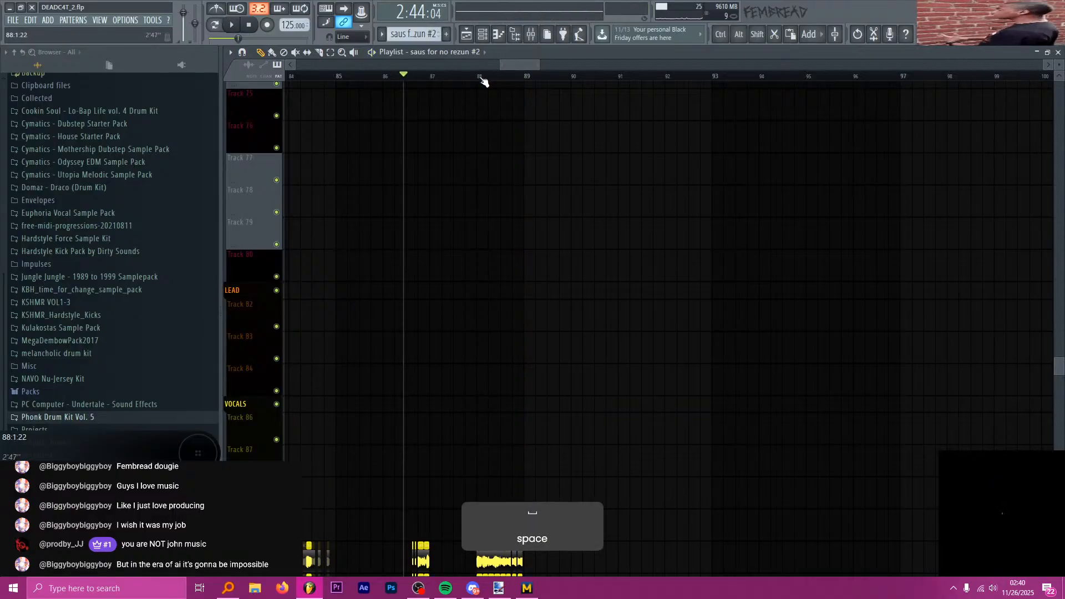
# - Check the FILTA SWEEPZ effect on the Insert 25 mixer track and play the song from bar 88 to bar 89
pyautogui.click(532, 36)
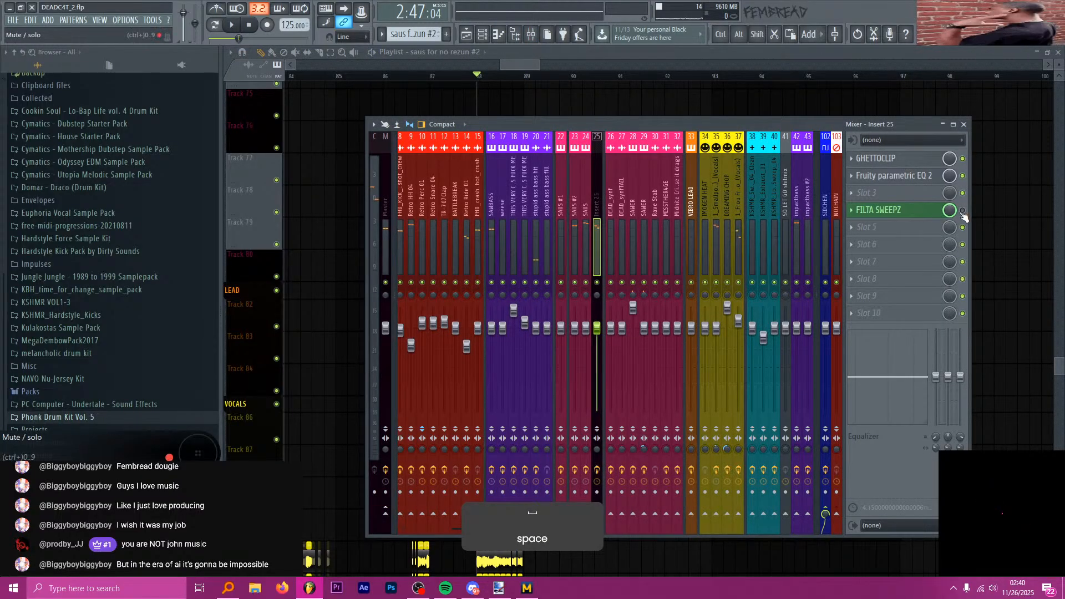
pyautogui.press('space')
pyautogui.click(964, 125)
pyautogui.scroll(2, 529, 91)
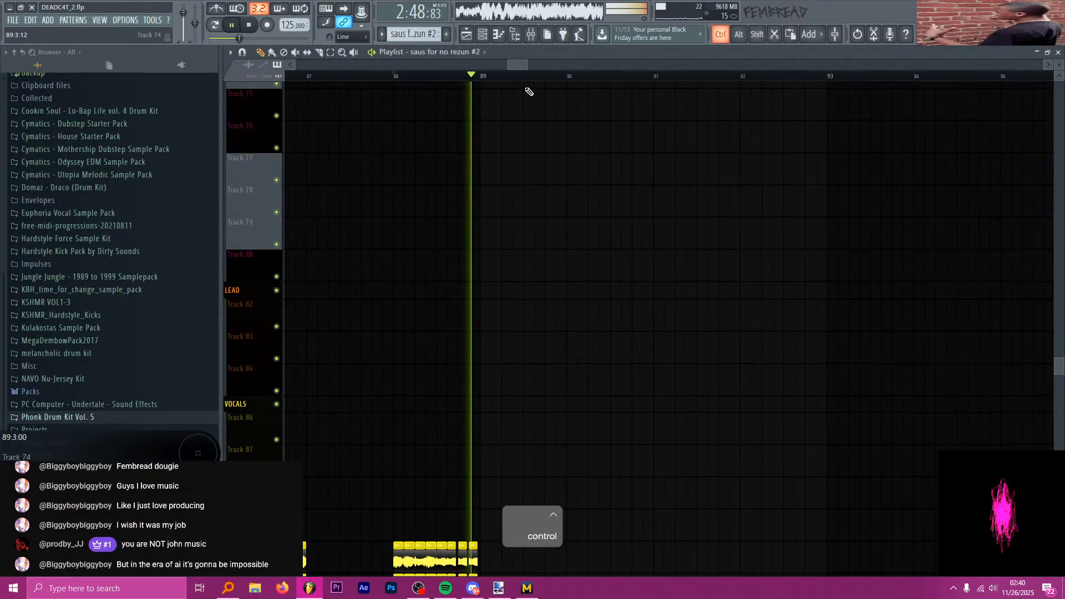
pyautogui.press('space')
# - Slice the long vocal clip on Track 103 at bar 89 and delete the part past the bar line
pyautogui.scroll(-11, 488, 155)
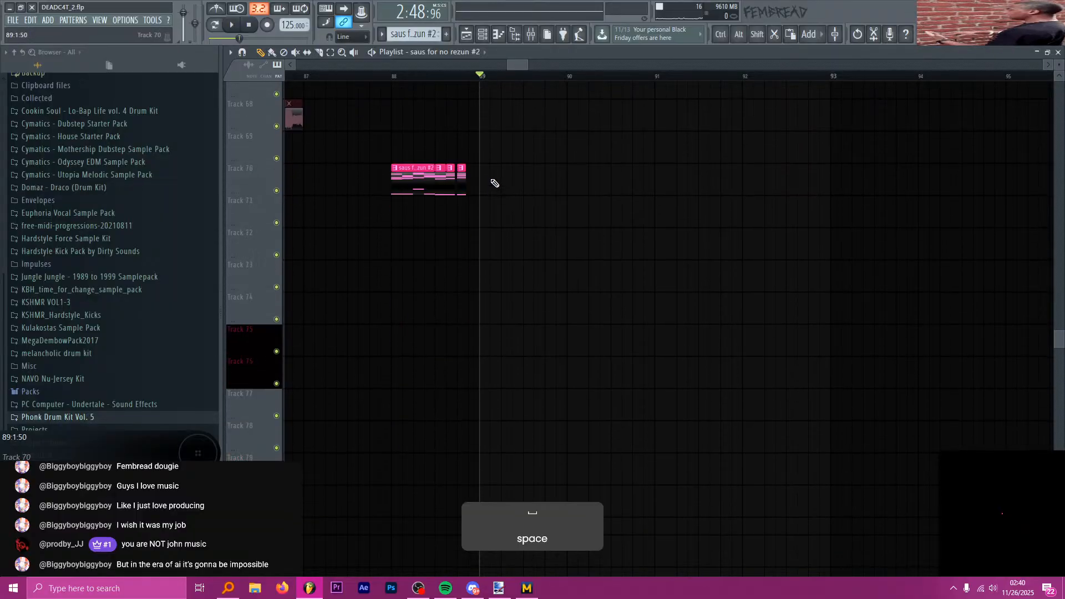
pyautogui.scroll(4, 485, 198)
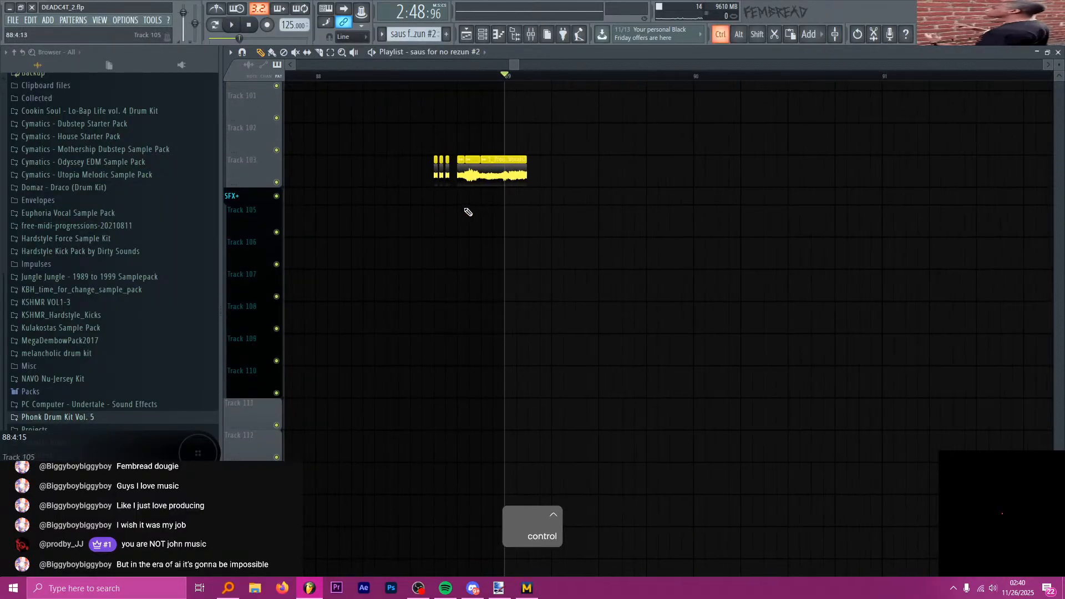
pyautogui.press('c')
pyautogui.press('p')
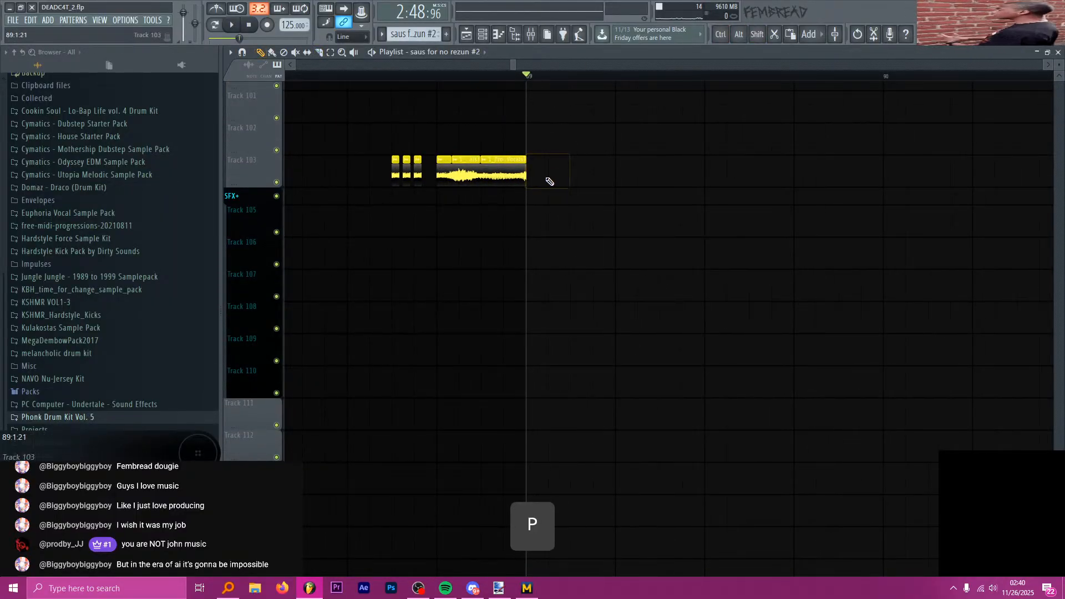
# - Save the DEADC4T_2.flp project with the trimmed vocal clip at bar 89
pyautogui.scroll(7, 545, 191)
pyautogui.scroll(11, 538, 208)
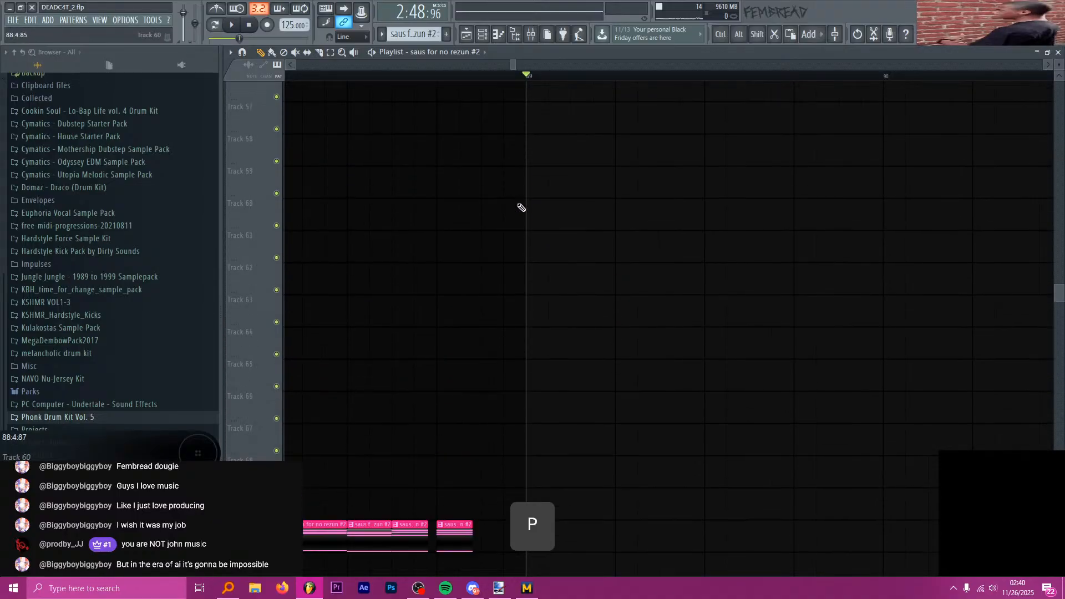
pyautogui.keyDown('ctrl'); pyautogui.scroll(-4, 537, 217); pyautogui.keyUp('ctrl')
pyautogui.keyDown('ctrl'); pyautogui.scroll(-8, 537, 217); pyautogui.keyUp('ctrl')
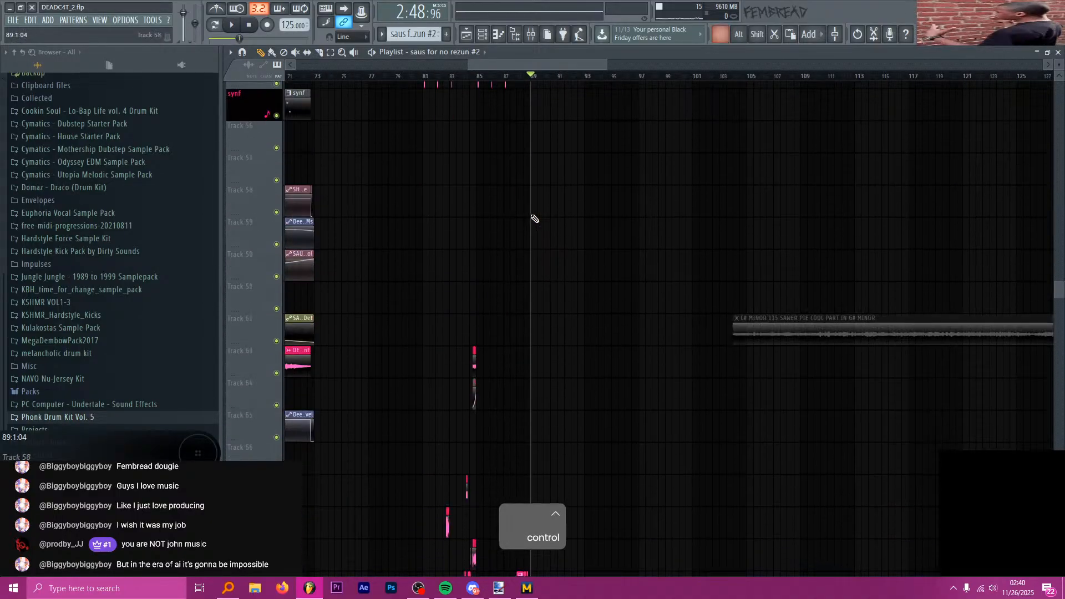
pyautogui.scroll(2, 533, 209)
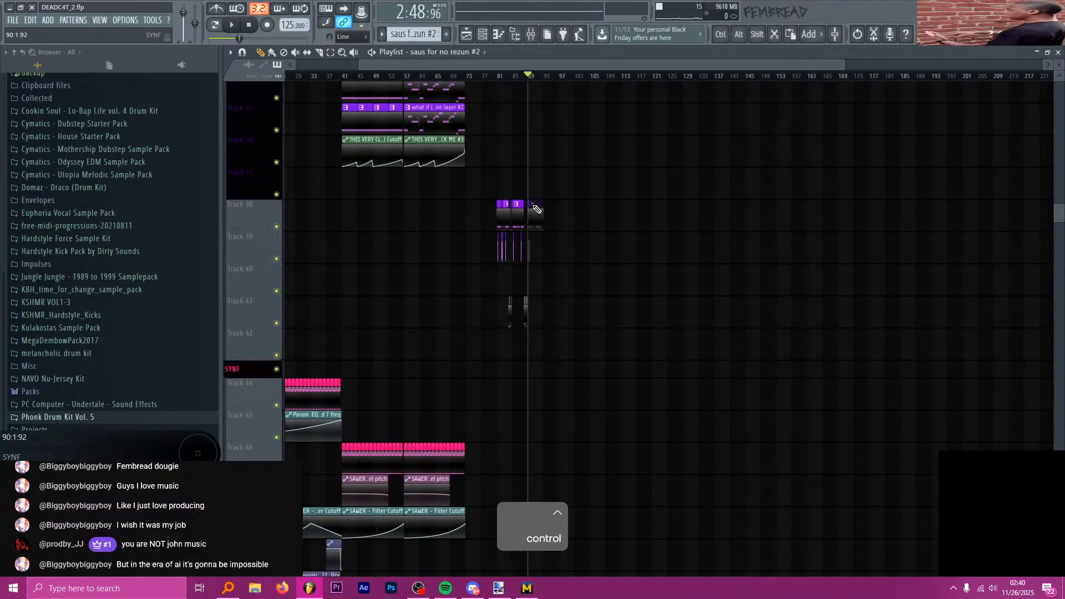
pyautogui.scroll(10, 537, 208)
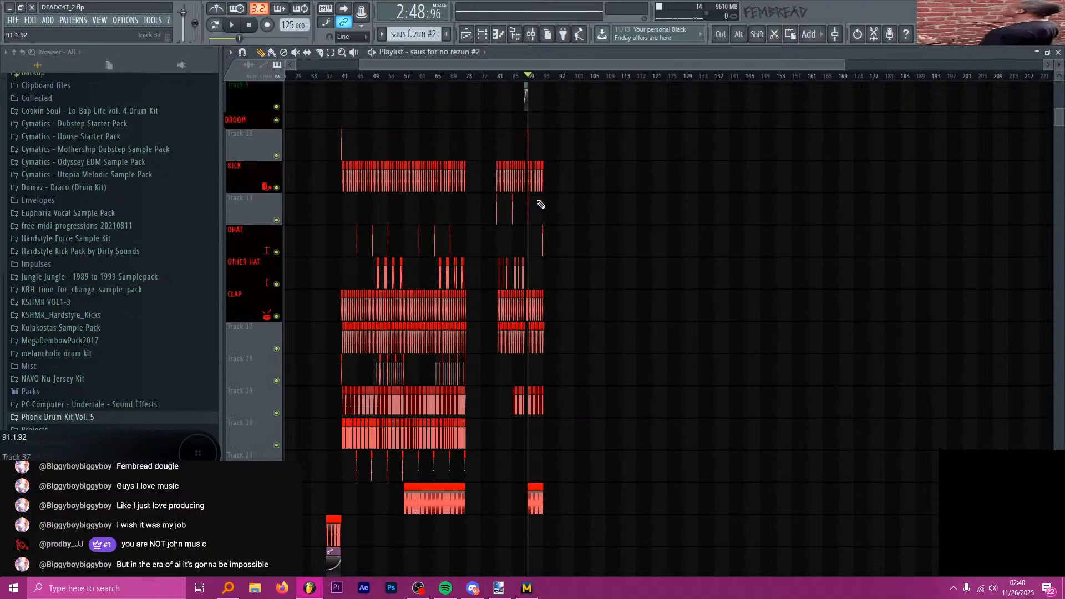
pyautogui.hotkey('ctrl', 's')
# - Examine the whole arrangement in the playlist, from the sidechain, globals and drum tracks down to the synth tracks around Track 75
pyautogui.keyDown('ctrl'); pyautogui.scroll(-3, 538, 167); pyautogui.keyUp('ctrl')
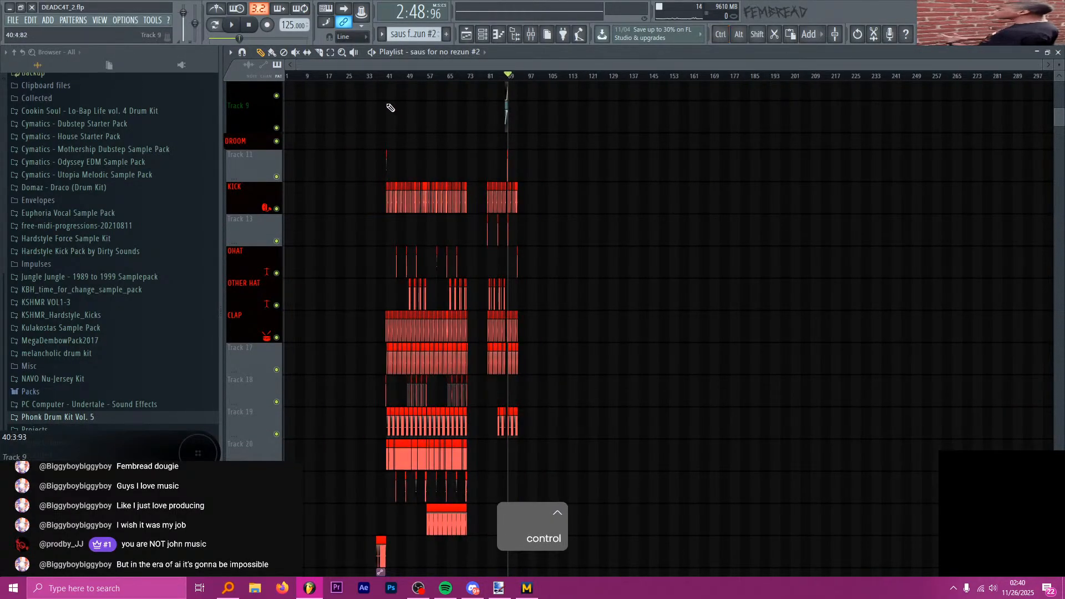
pyautogui.scroll(1, 357, 107)
pyautogui.scroll(3, 357, 107)
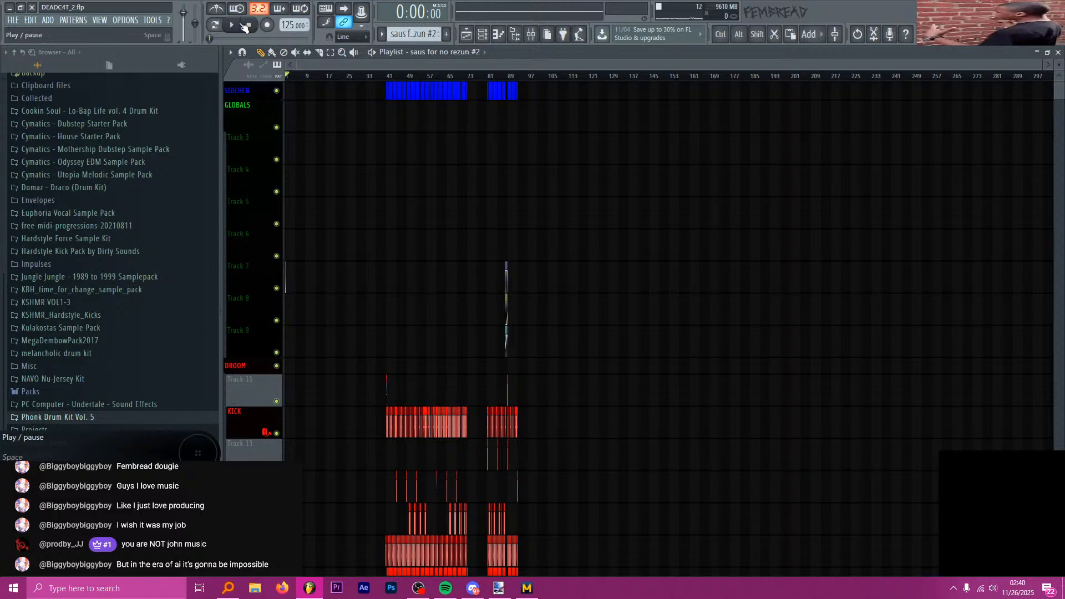
pyautogui.scroll(-20, 349, 124)
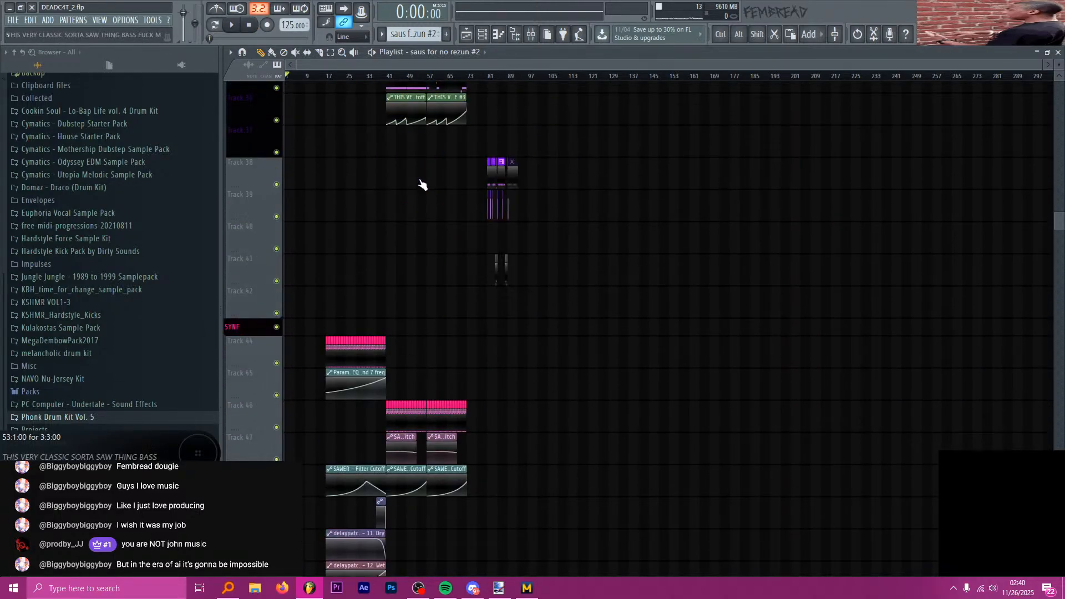
pyautogui.scroll(-10, 425, 180)
pyautogui.scroll(7, 433, 142)
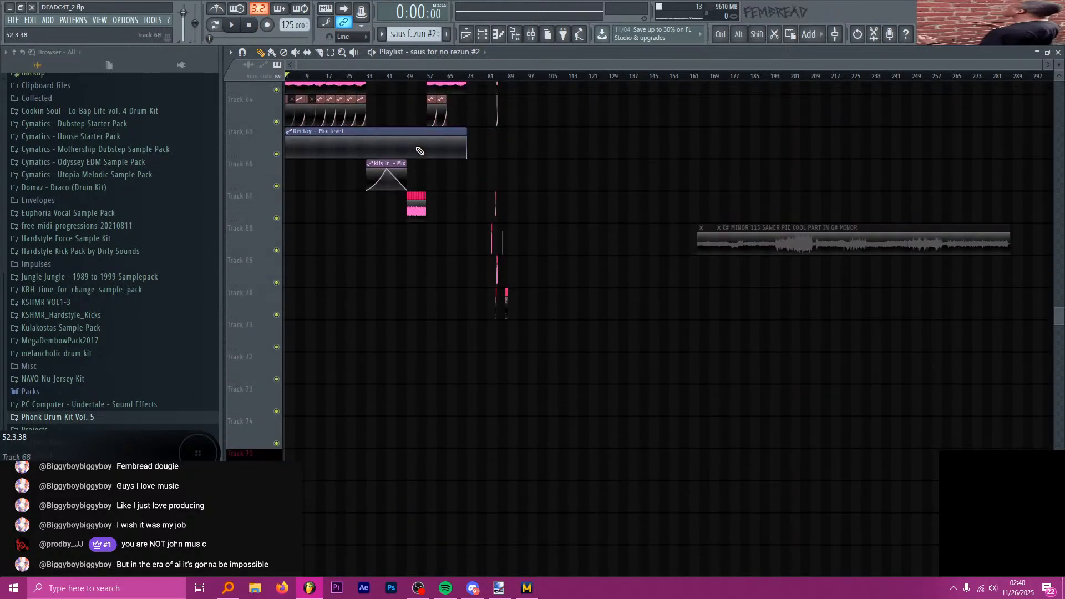
pyautogui.scroll(4, 357, 125)
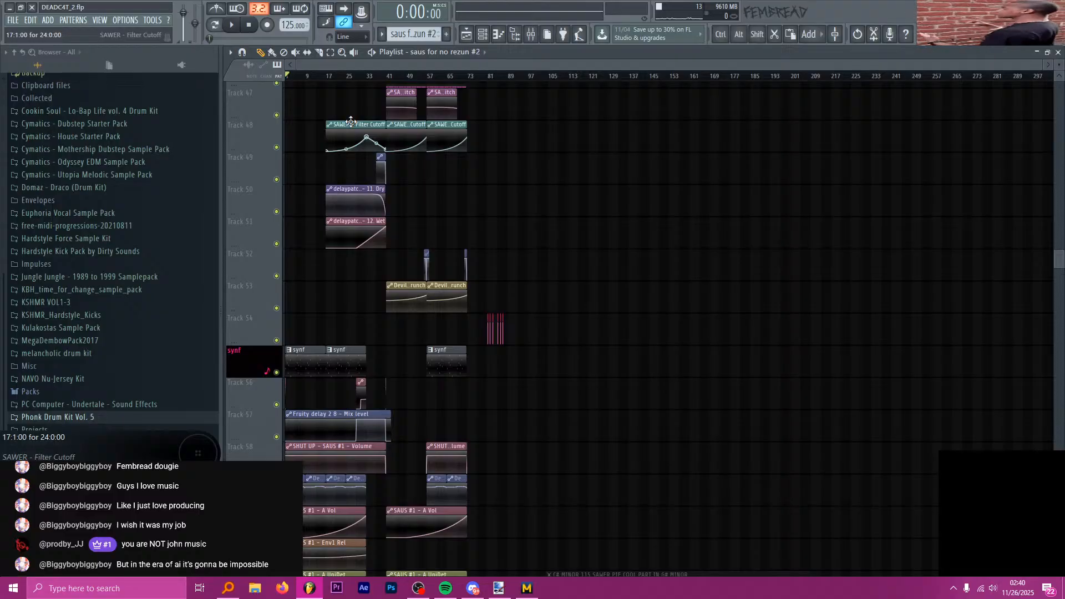
pyautogui.scroll(12, 350, 121)
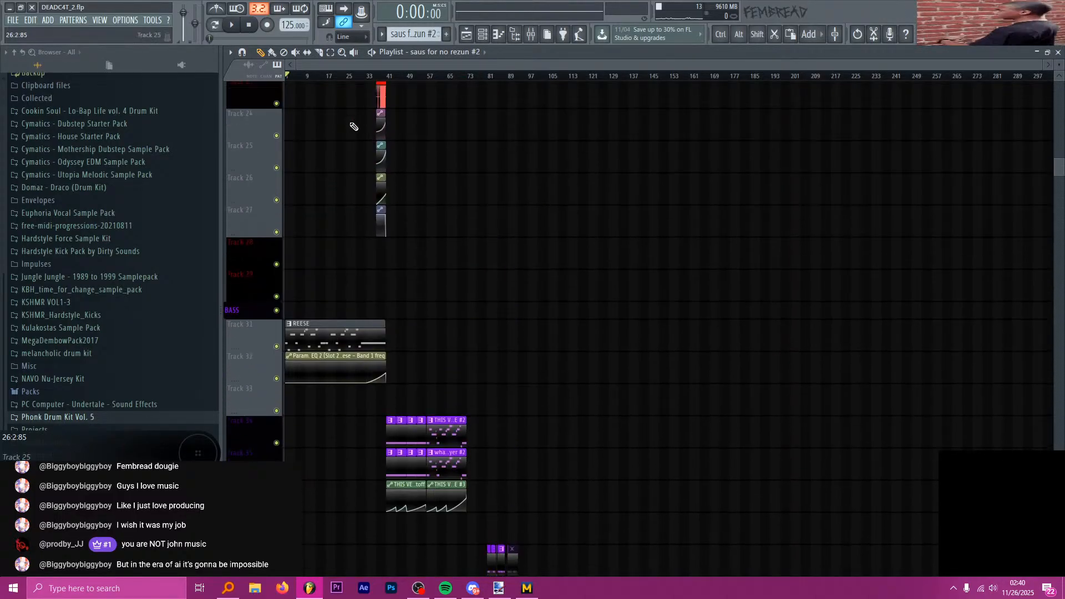
pyautogui.scroll(12, 352, 127)
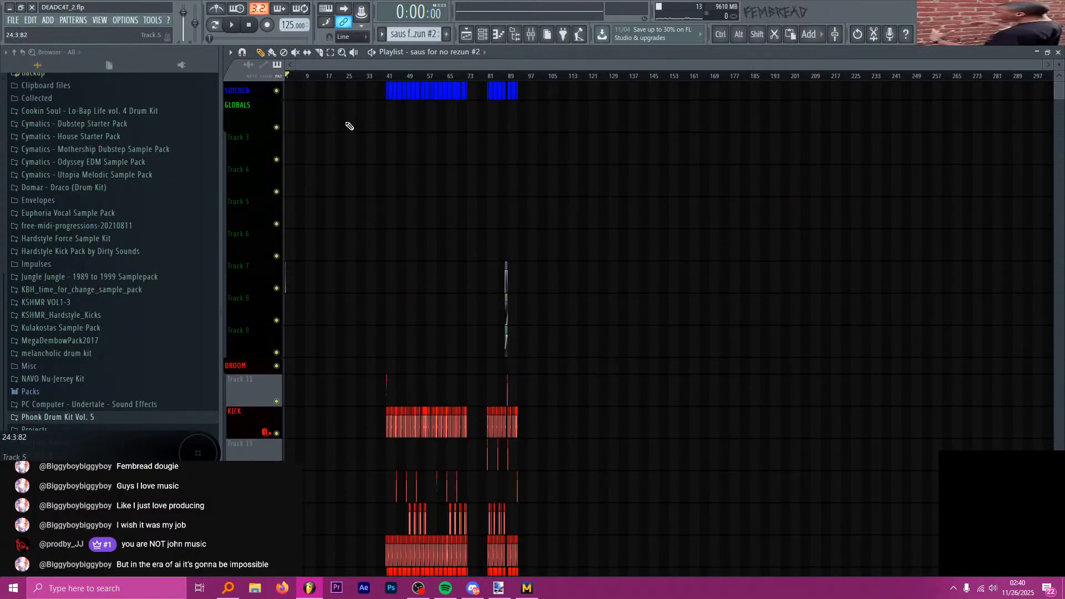
pyautogui.scroll(-12, 348, 126)
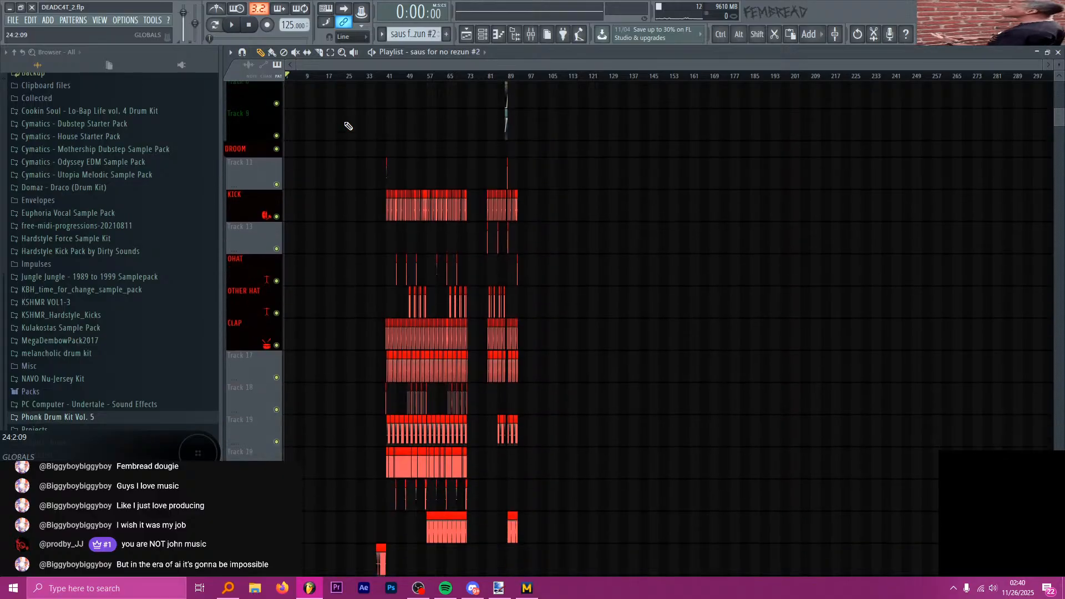
pyautogui.scroll(-4, 347, 121)
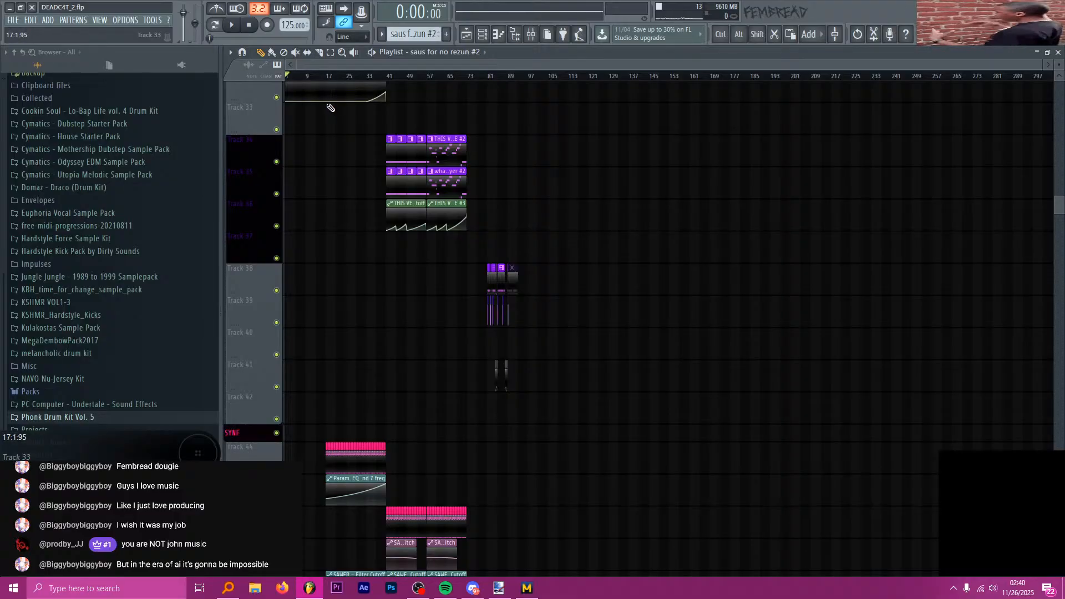
pyautogui.scroll(4, 327, 105)
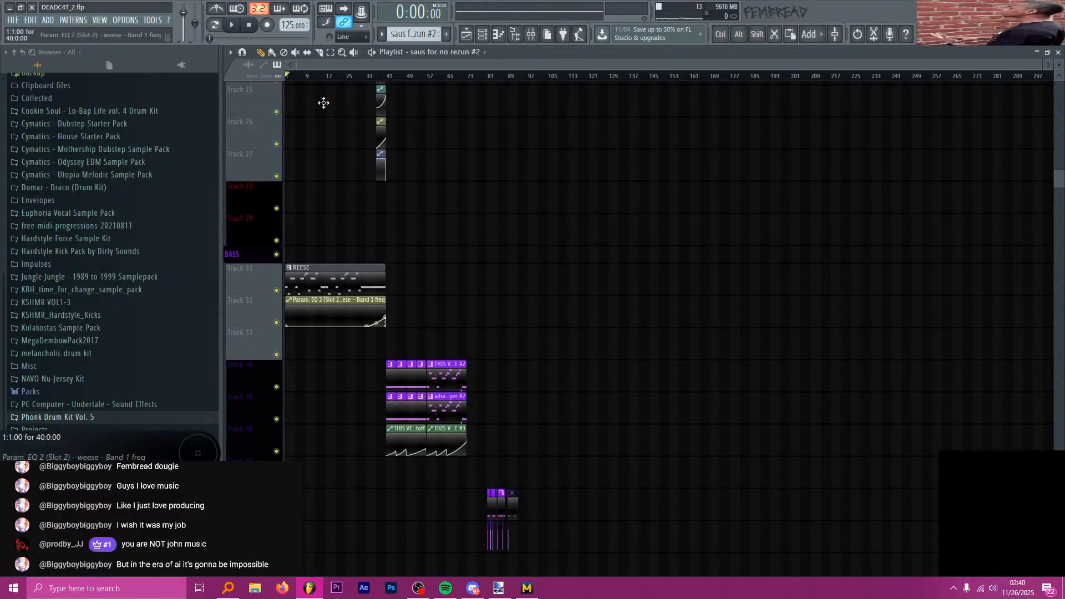
pyautogui.scroll(10, 325, 104)
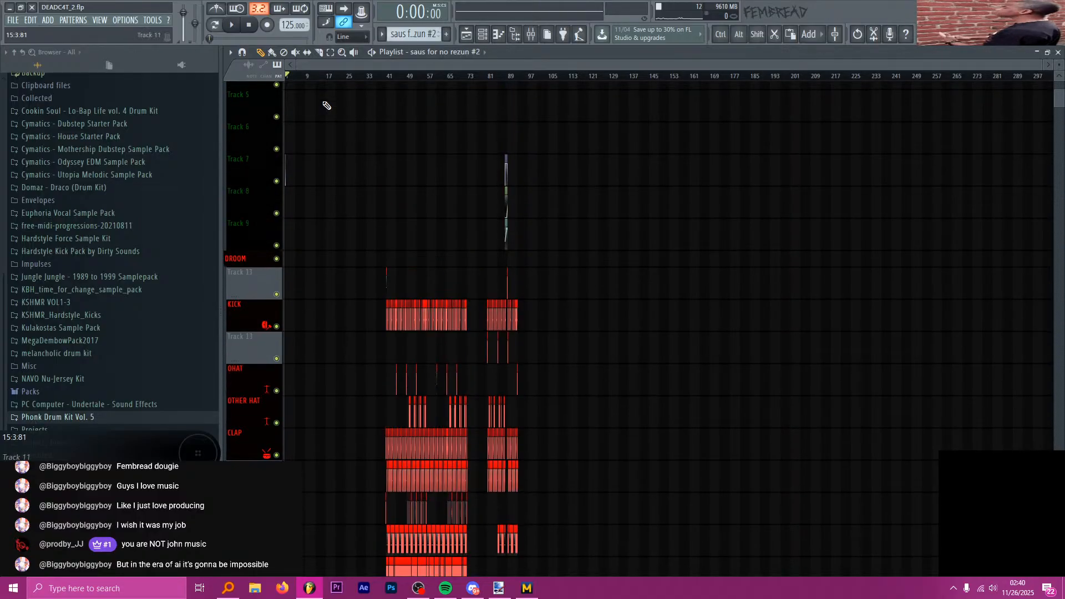
pyautogui.scroll(3, 327, 105)
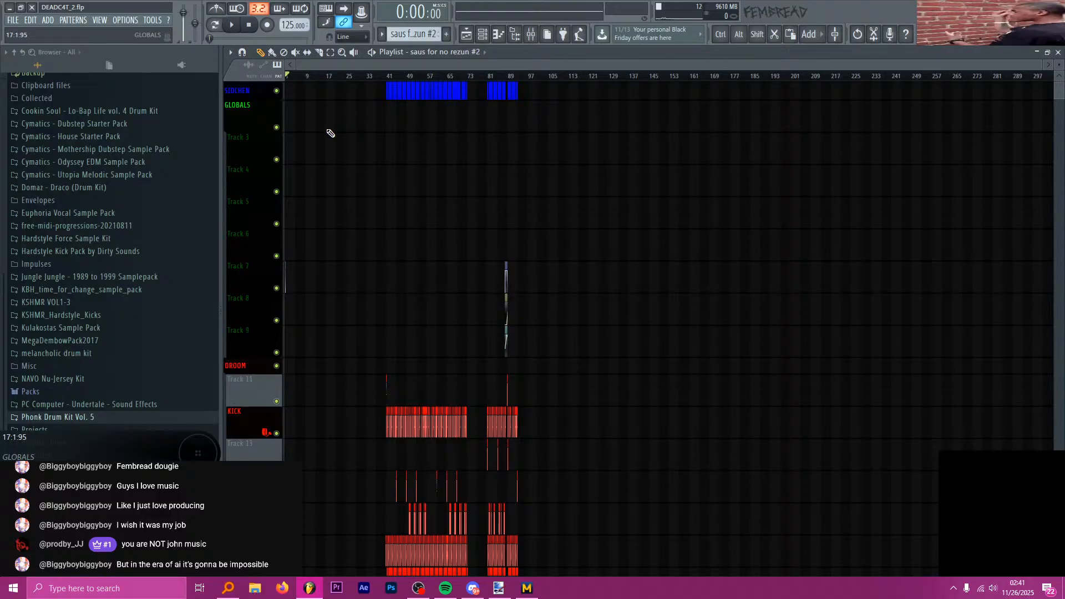
# - Play the song from the beginning for a few bars while viewing the drum, bass and synth tracks, then stop playback
pyautogui.scroll(-5, 319, 110)
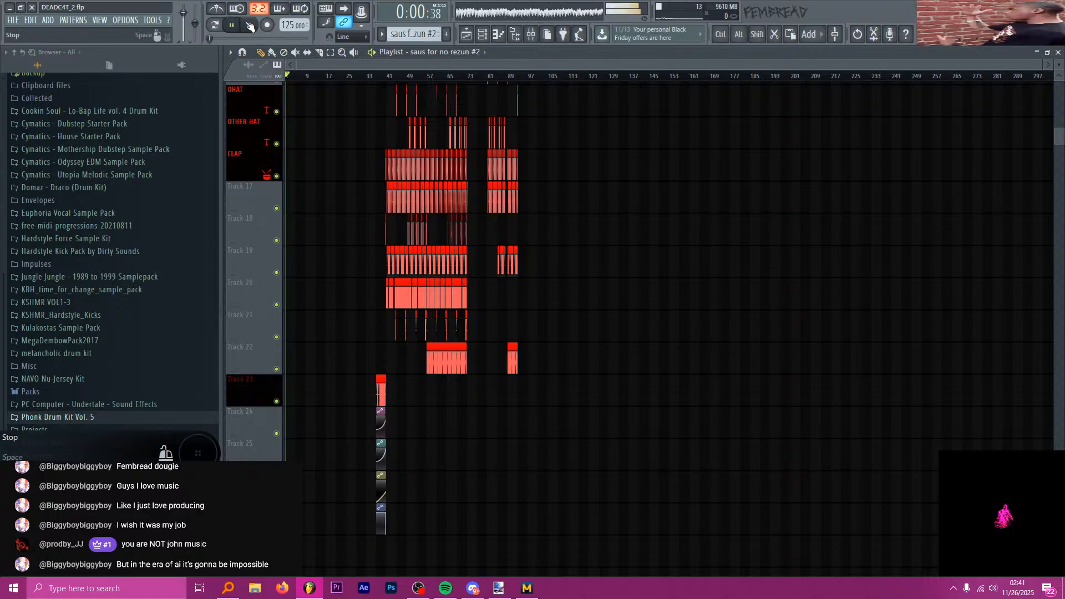
pyautogui.scroll(-9, 254, 88)
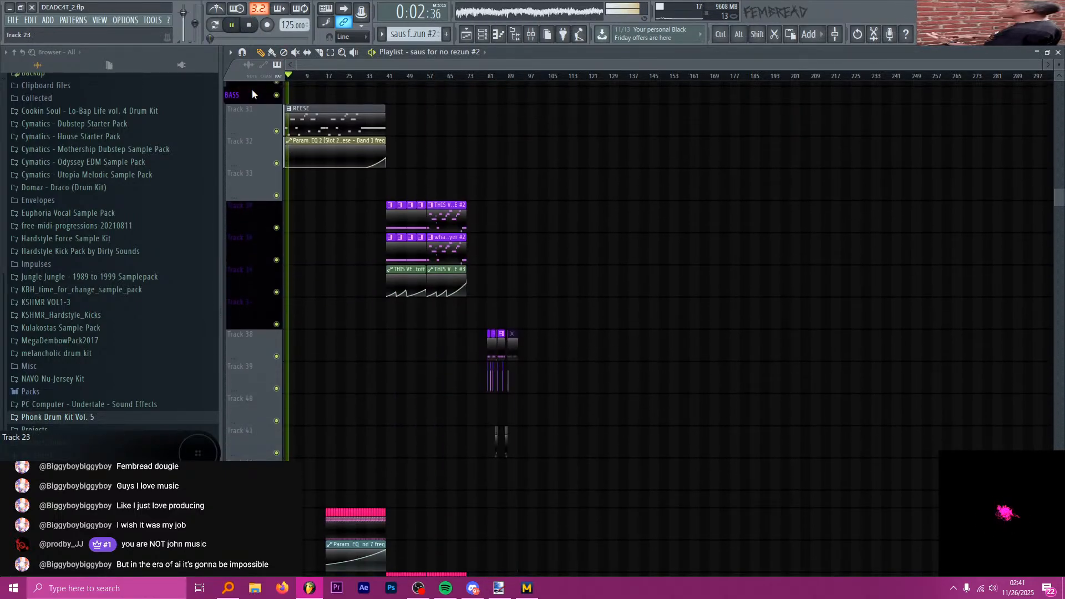
pyautogui.scroll(-4, 244, 108)
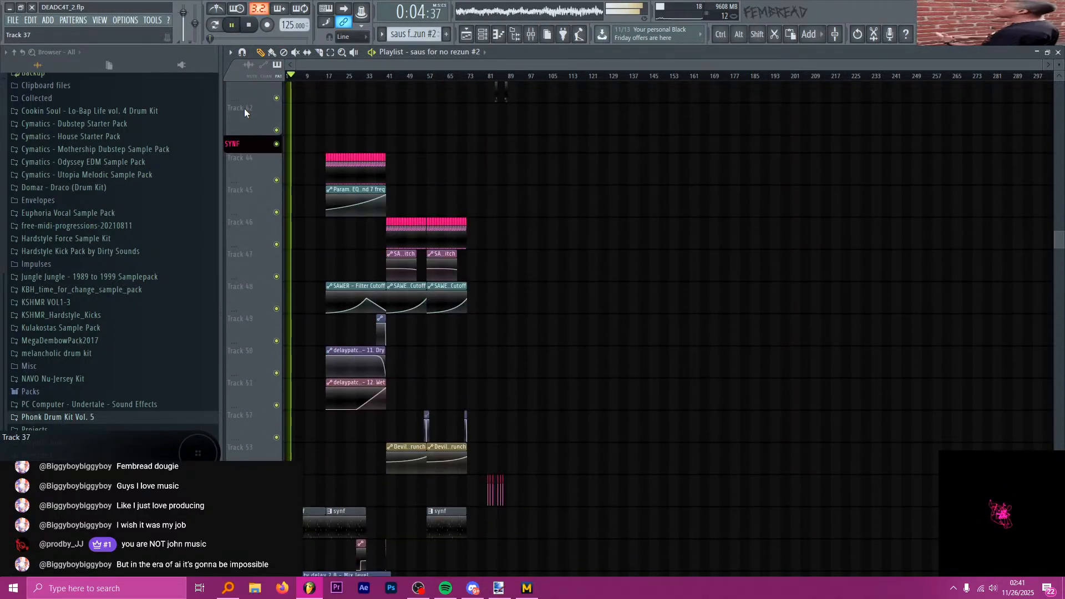
pyautogui.press('ctrl')
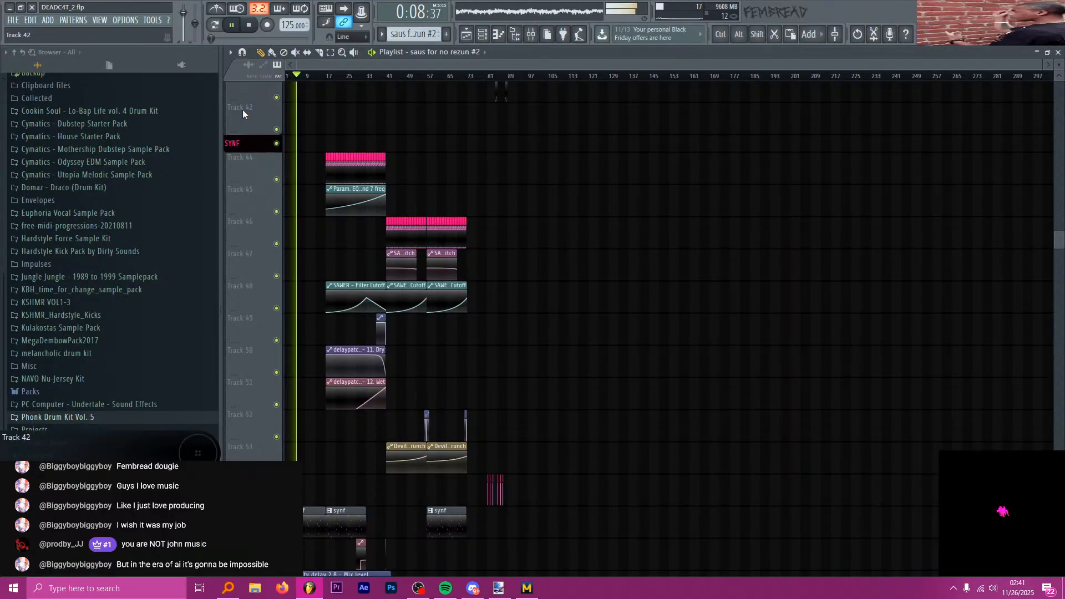
pyautogui.press('space')
# - Replay the song from bar 1 and review the intro's REESE, synf and SAUS #1 automation clips across the first 12 bars
pyautogui.scroll(-4, 244, 125)
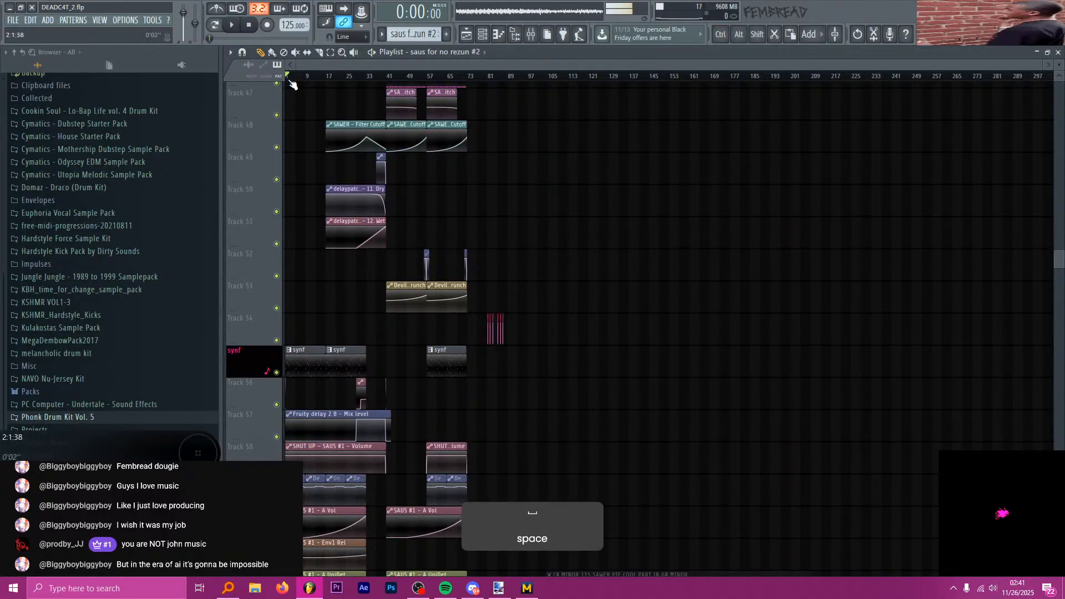
pyautogui.press('ctrl')
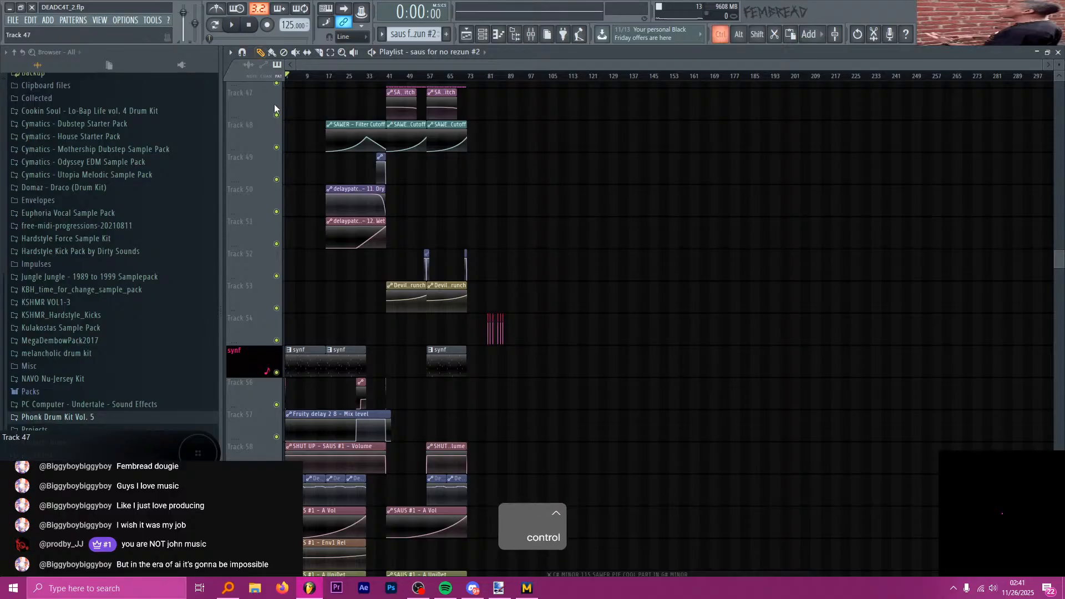
pyautogui.press('space')
pyautogui.scroll(5, 267, 116)
pyautogui.scroll(-5, 264, 117)
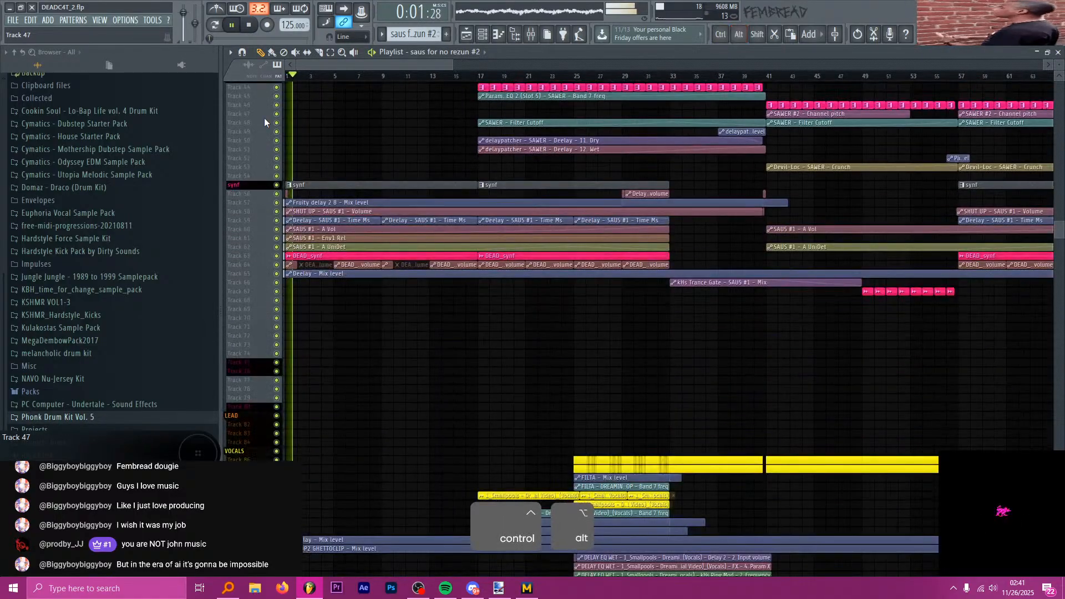
pyautogui.scroll(4, 264, 118)
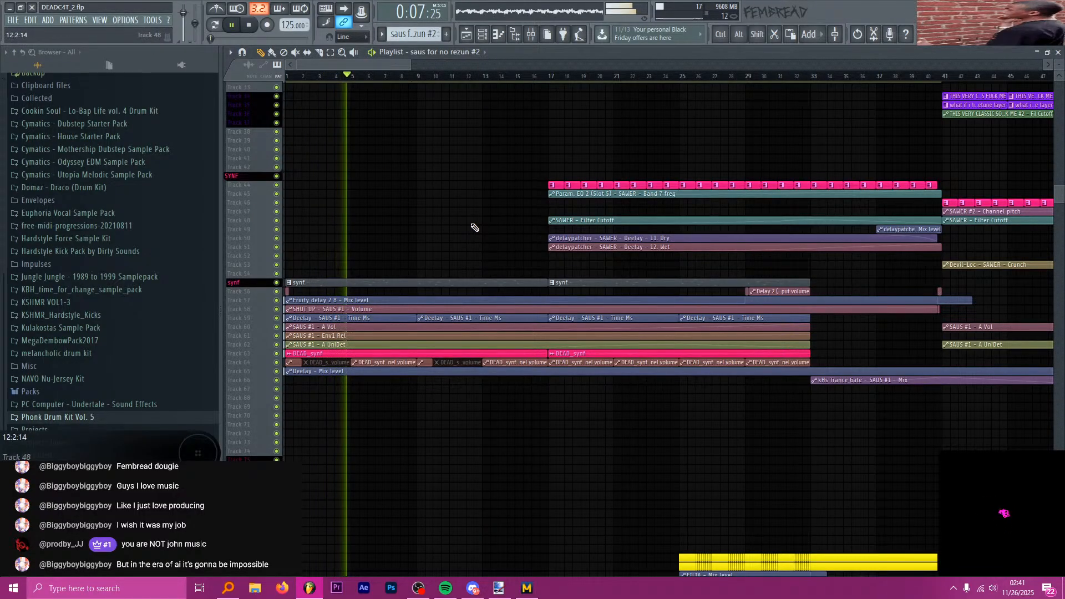
pyautogui.scroll(2, 492, 254)
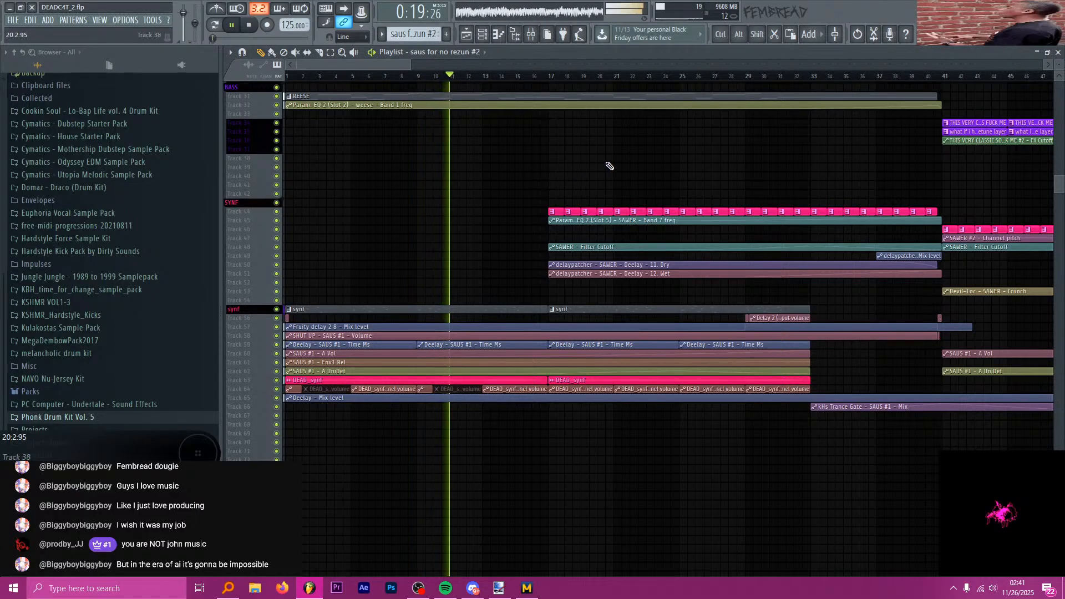
pyautogui.scroll(-1, 616, 172)
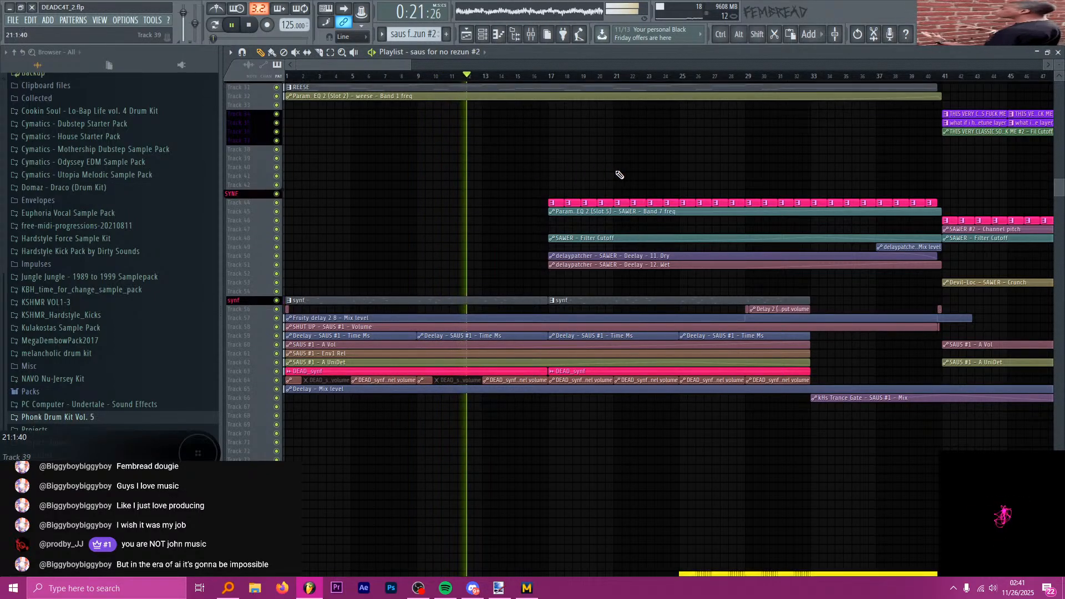
# - Listen on from bar 13 to bar 17 and examine the synf pattern, DEAD_synf audio and SAUS #1 automation clips up close
pyautogui.hotkey('alt', 'Tab')
pyautogui.hotkey('alt', 'Tab')
pyautogui.scroll(2, 623, 177)
pyautogui.hotkey('alt', 'Tab')
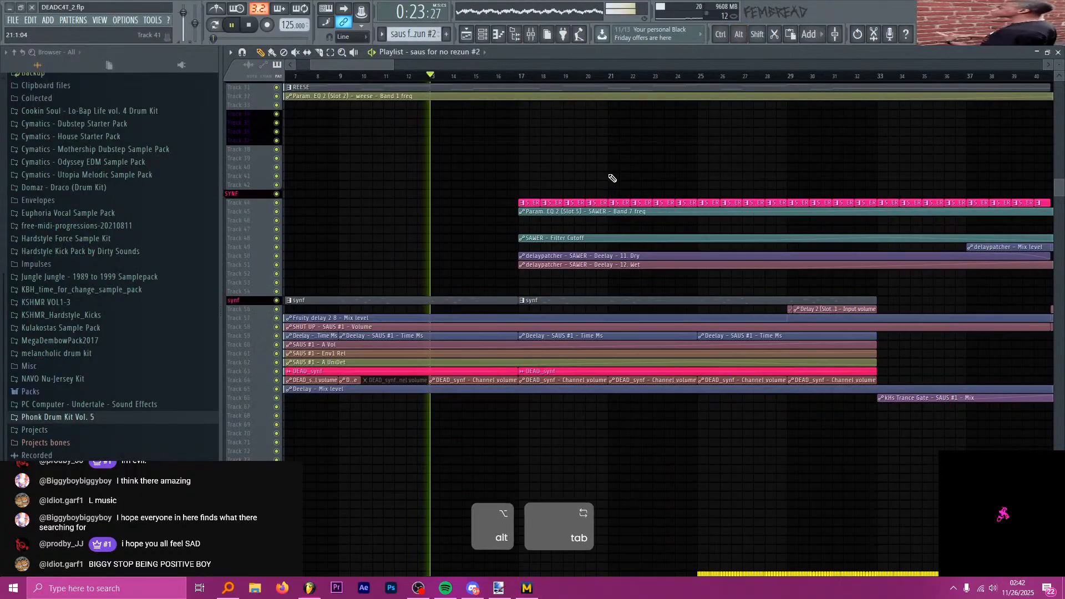
pyautogui.scroll(5, 583, 183)
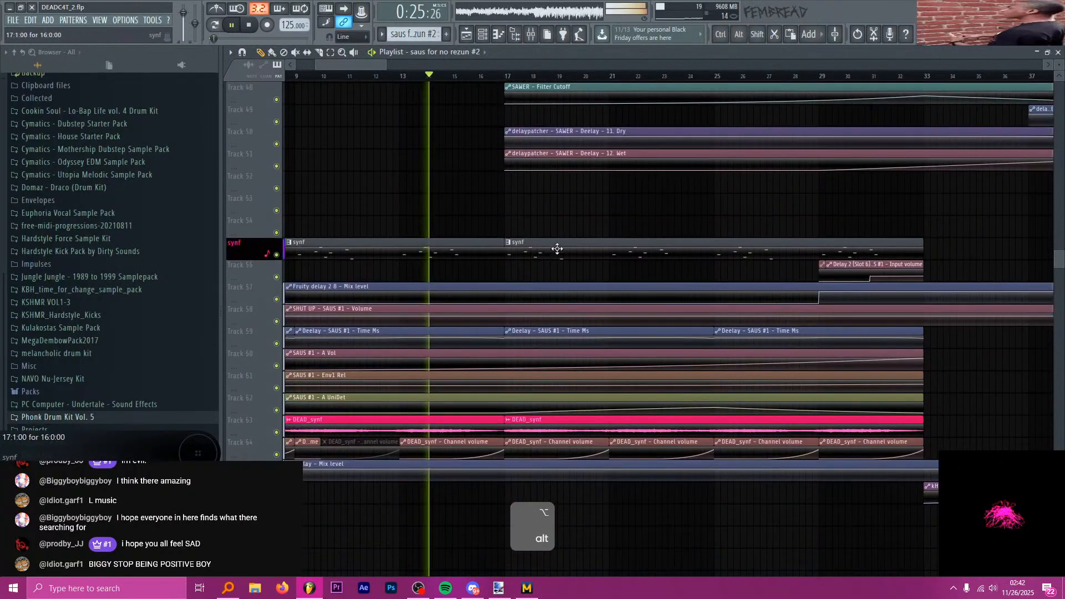
pyautogui.scroll(-1, 563, 211)
pyautogui.scroll(1, 658, 202)
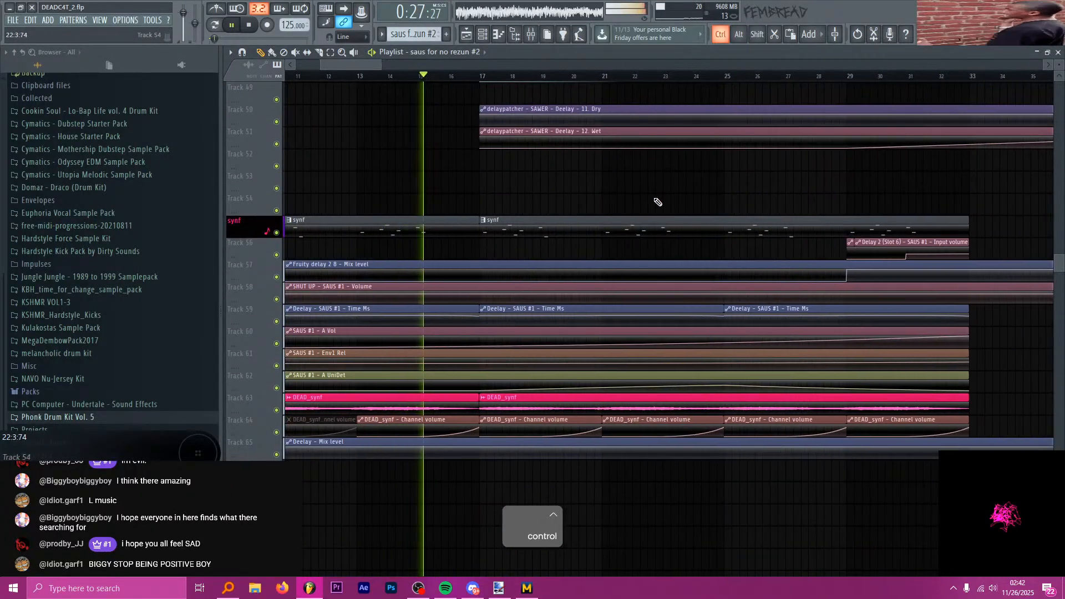
pyautogui.scroll(1, 649, 195)
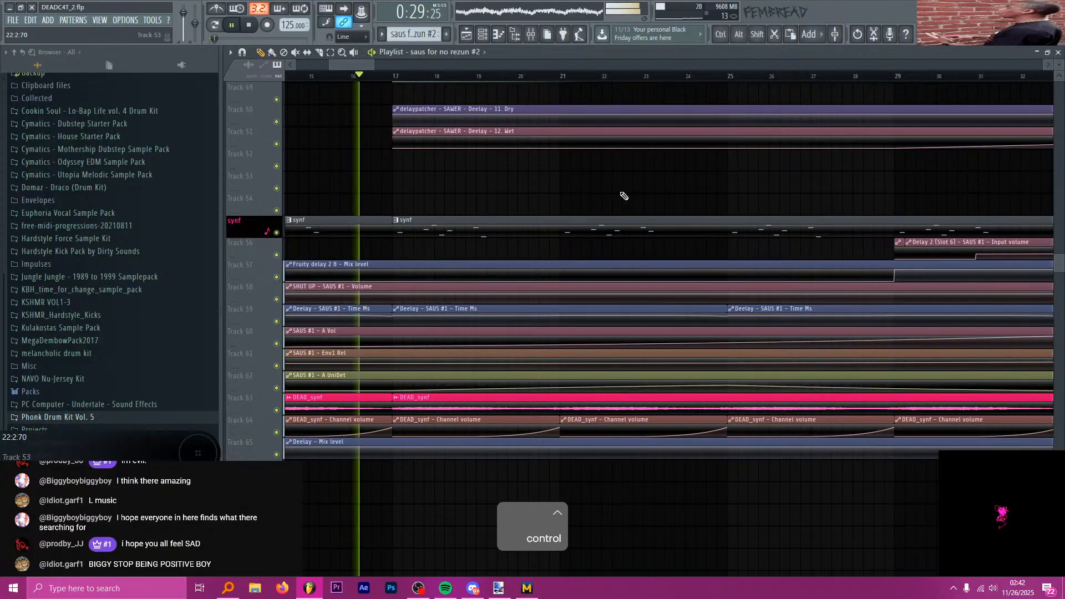
pyautogui.scroll(3, 625, 207)
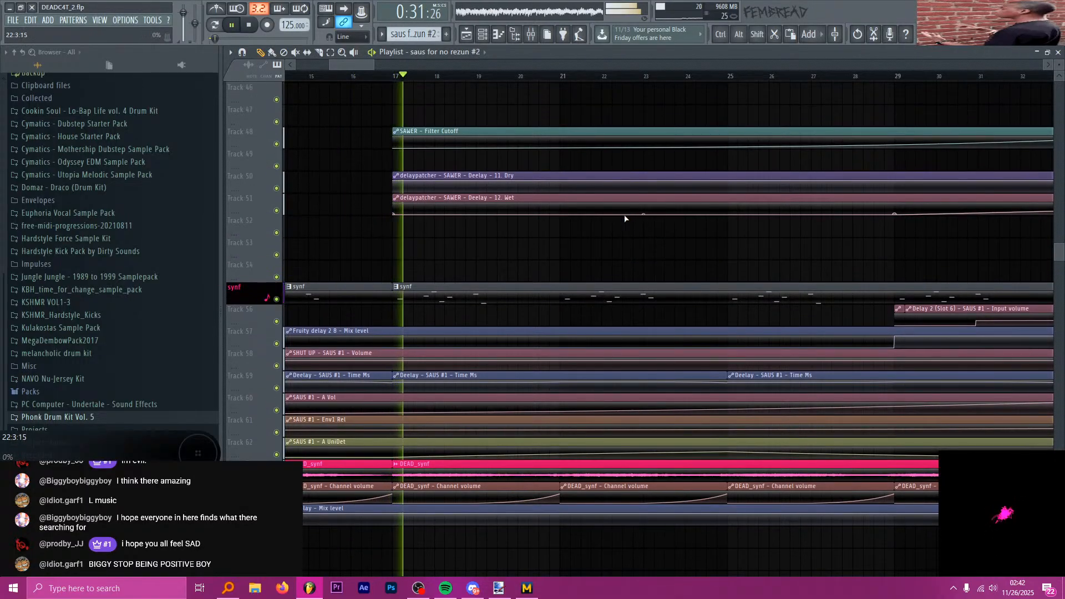
# - Listen on from bar 17 and examine the SAWER clips with their filter and delay automation, up to the REESE bass track
pyautogui.scroll(6, 625, 218)
pyautogui.keyDown('ctrl'); pyautogui.scroll(-3, 566, 224); pyautogui.keyUp('ctrl')
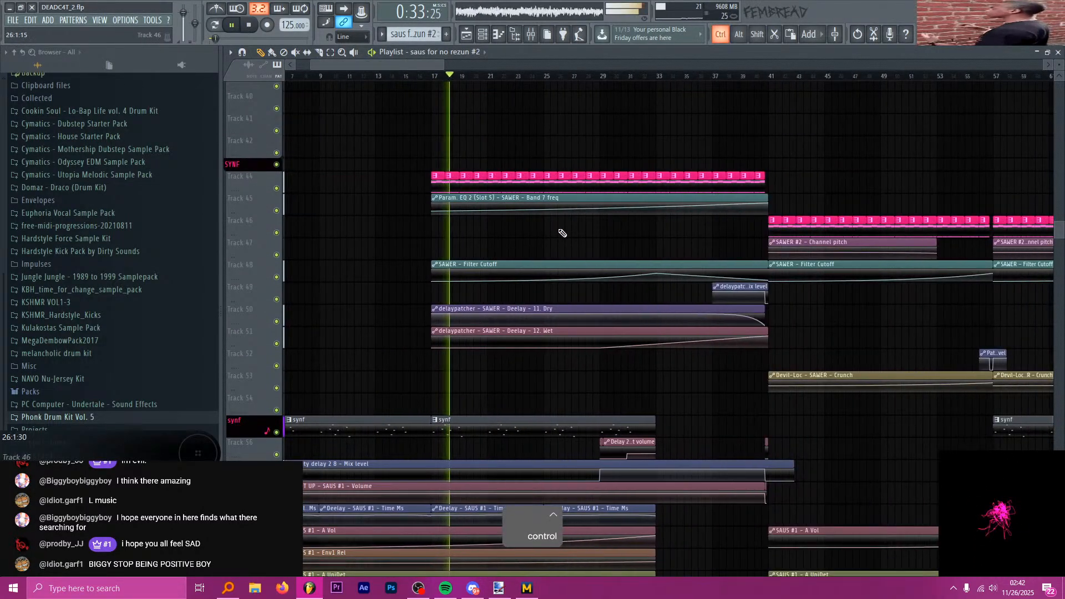
pyautogui.keyDown('ctrl'); pyautogui.scroll(1, 577, 233); pyautogui.keyUp('ctrl')
pyautogui.keyDown('ctrl'); pyautogui.scroll(1, 638, 237); pyautogui.keyUp('ctrl')
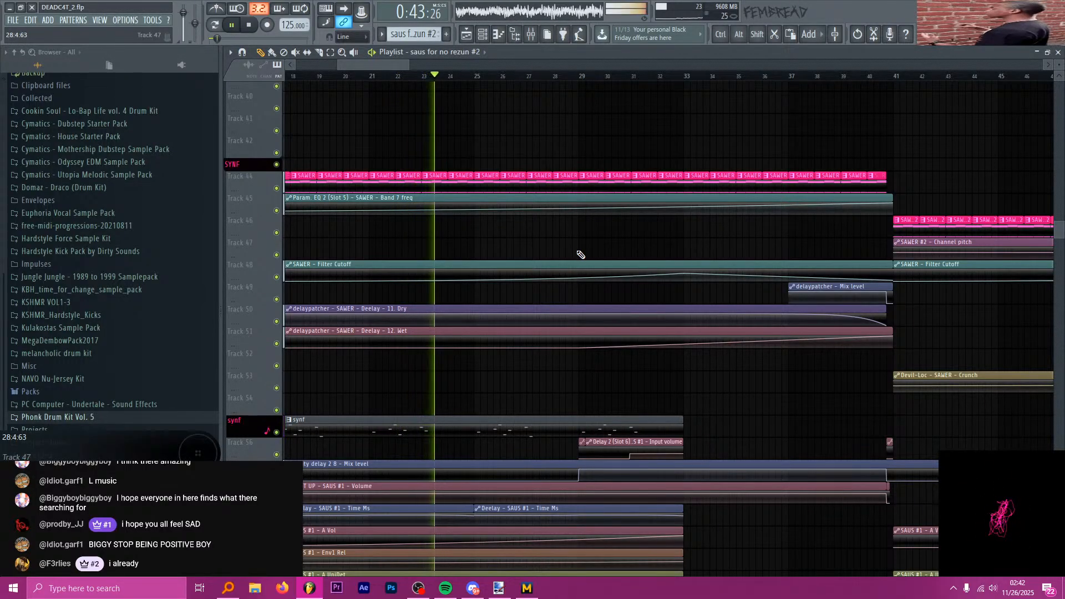
pyautogui.hotkey('alt', 'Tab')
pyautogui.hotkey('alt', 'Tab')
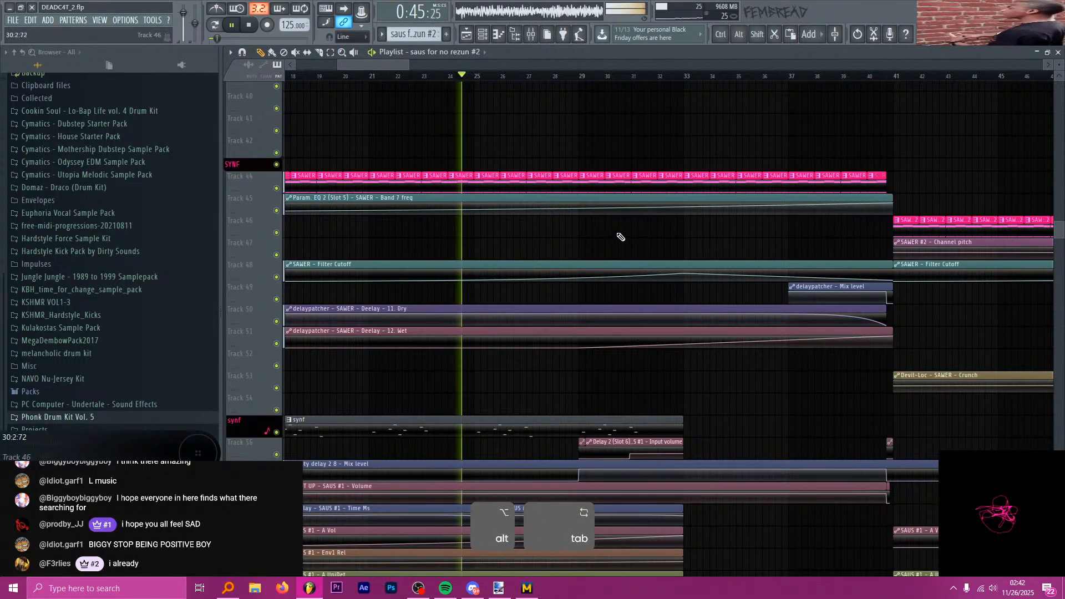
pyautogui.scroll(-2, 628, 231)
pyautogui.scroll(5, 634, 208)
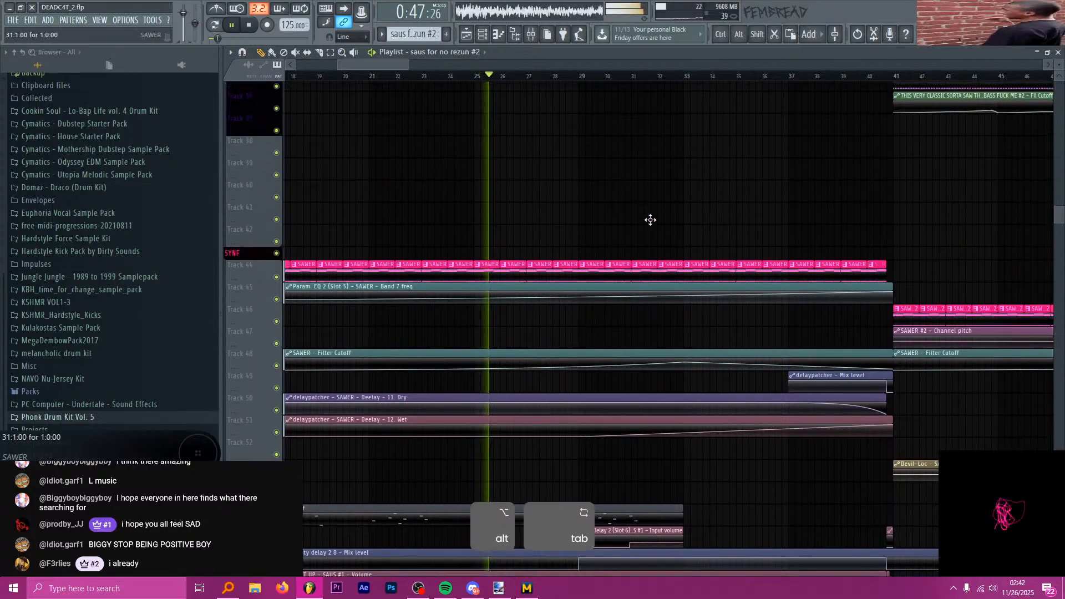
pyautogui.scroll(10, 732, 298)
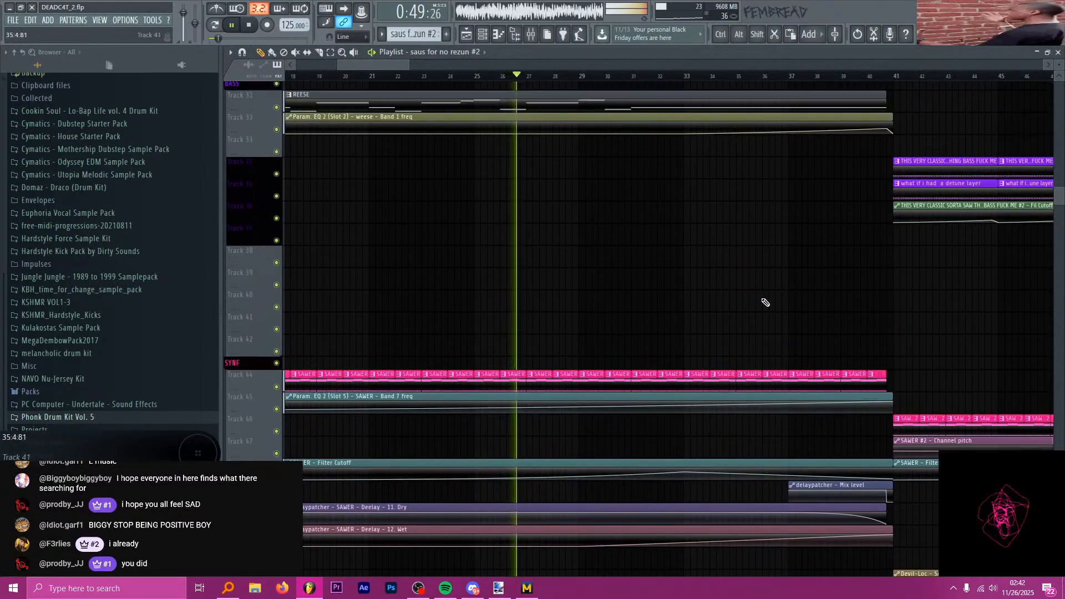
pyautogui.keyDown('ctrl'); pyautogui.scroll(-3, 651, 272); pyautogui.keyUp('ctrl')
# - Examine the vocal chops, Smallpools vocal clips and their FILTA and DELAY EQ WET automation while bars 27 to 36 play
pyautogui.scroll(-12, 541, 284)
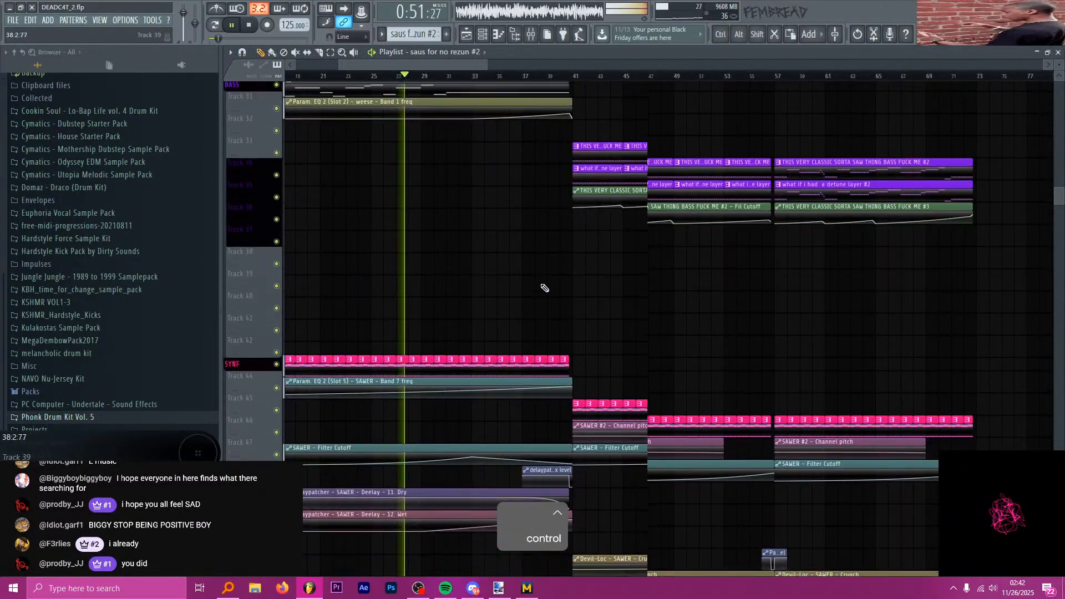
pyautogui.scroll(-14, 538, 283)
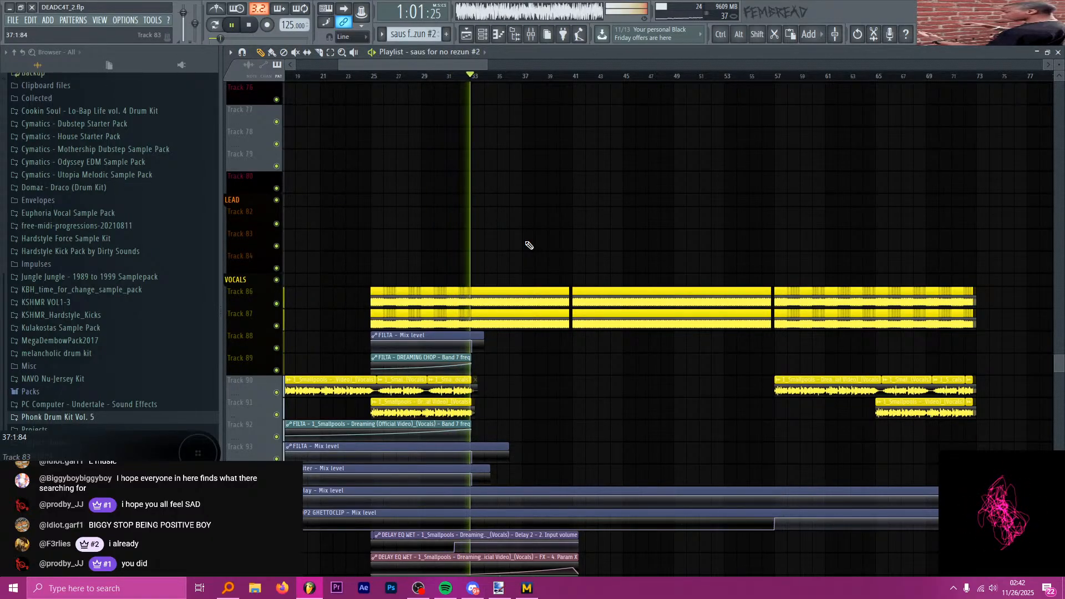
pyautogui.scroll(-3, 508, 244)
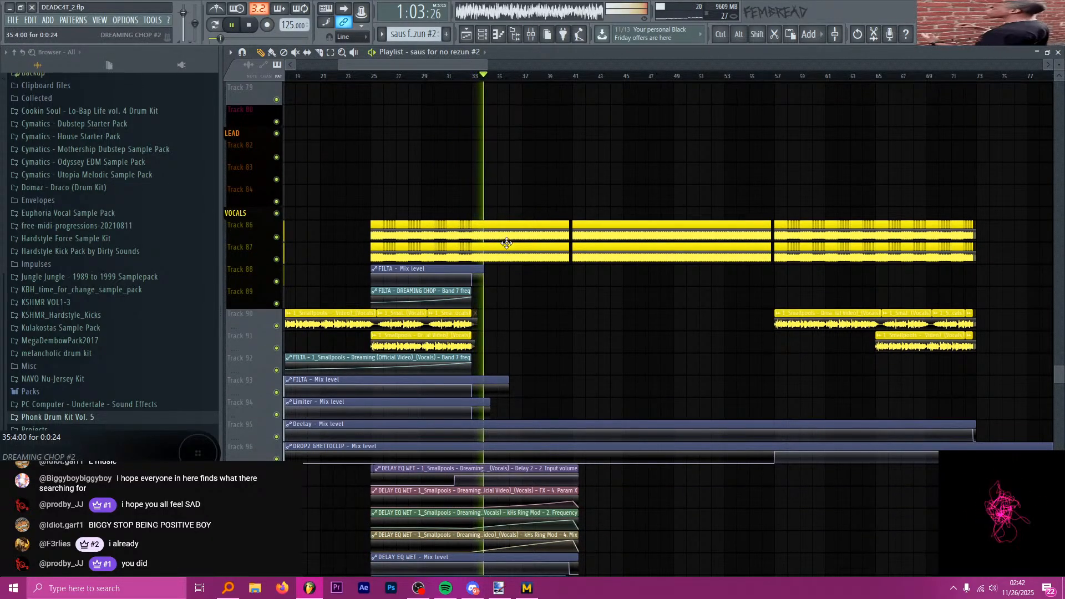
pyautogui.scroll(-6, 561, 247)
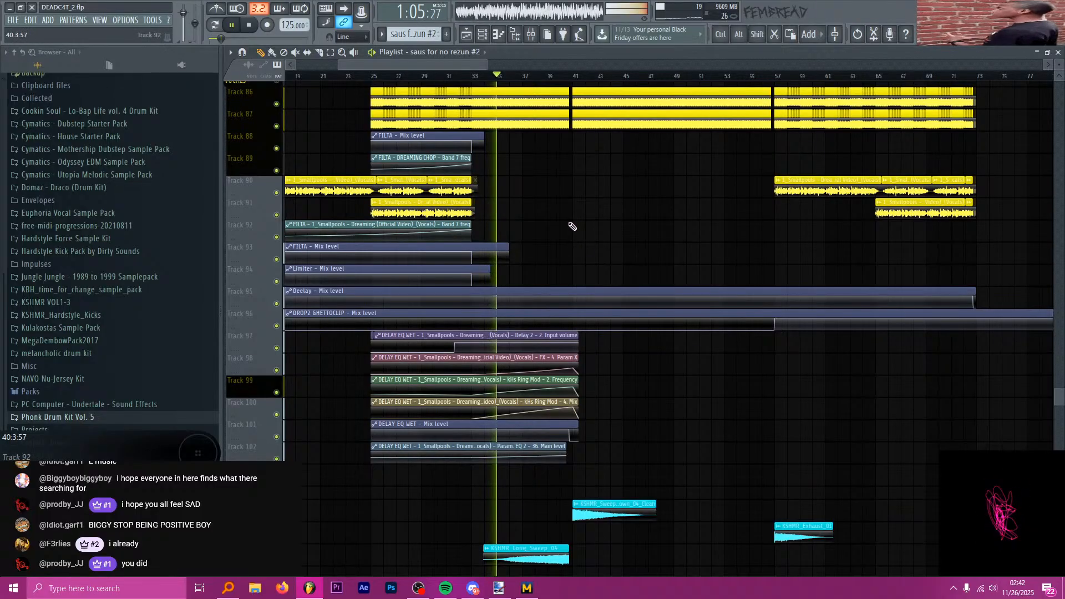
pyautogui.scroll(-1, 572, 227)
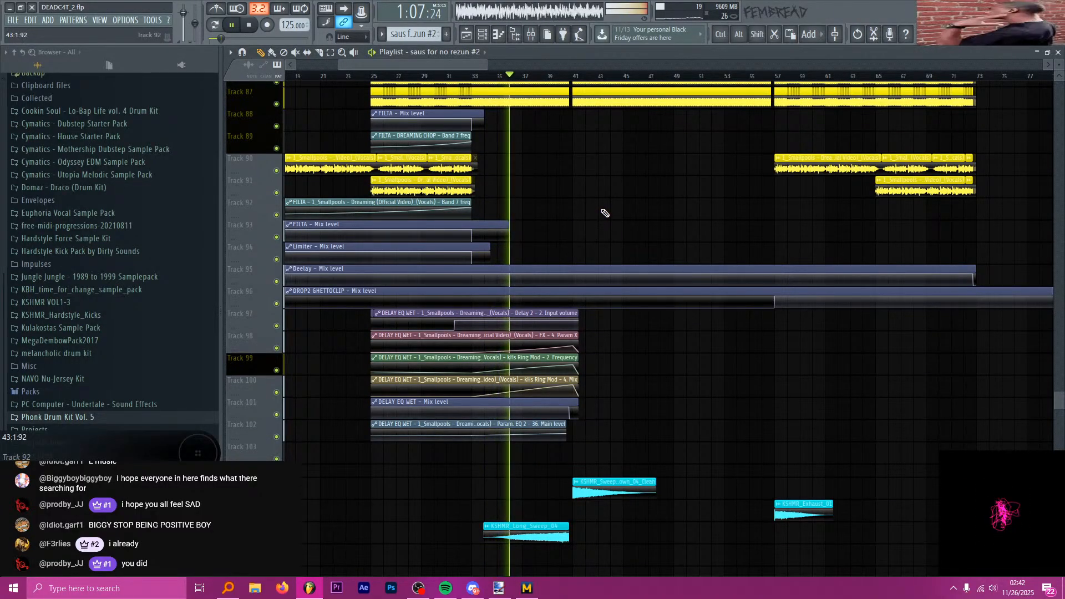
# - Review the synth and bass tracks around the bar 41 transition as playback runs into the first drop
pyautogui.scroll(20, 608, 211)
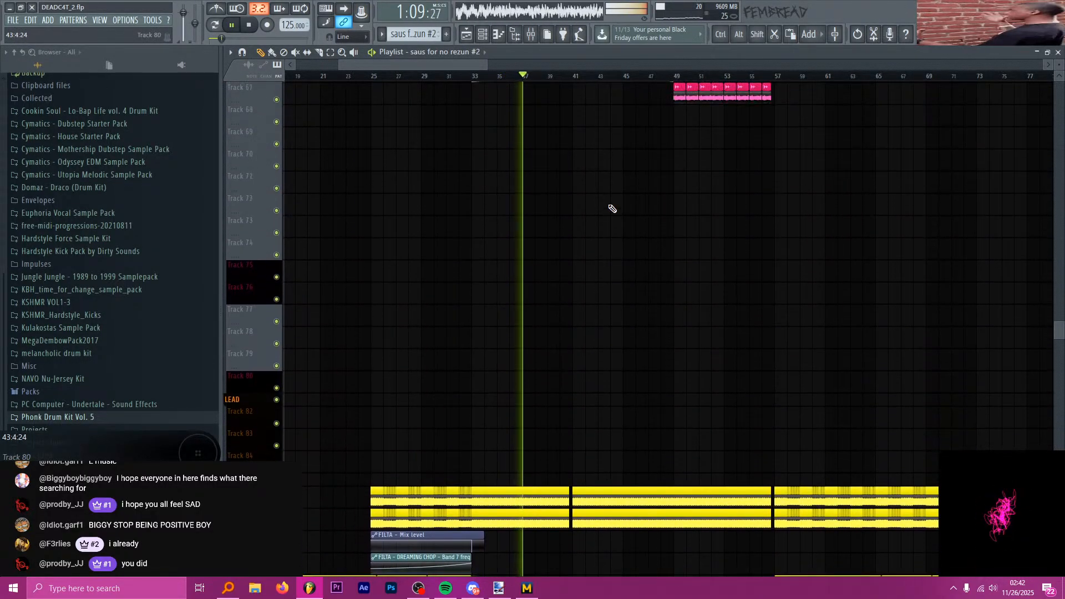
pyautogui.scroll(20, 613, 209)
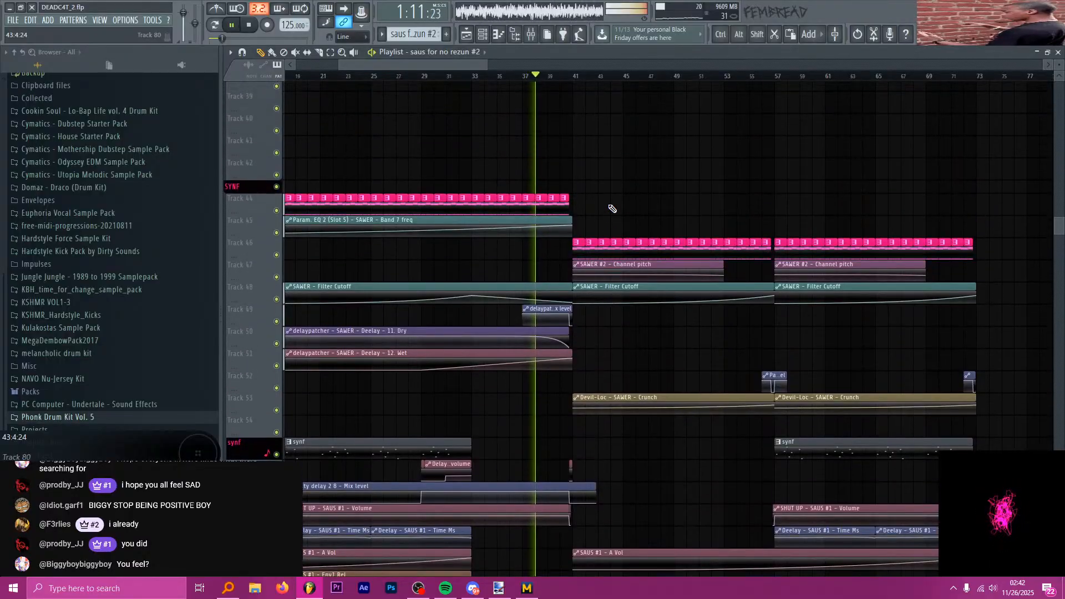
pyautogui.scroll(6, 626, 212)
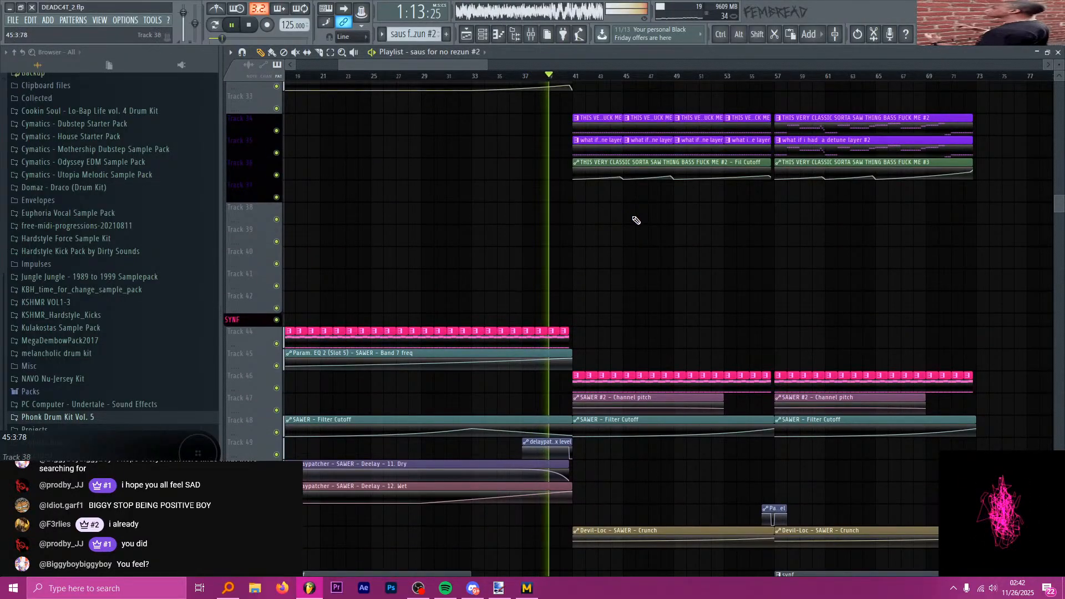
pyautogui.scroll(7, 636, 220)
pyautogui.keyDown('ctrl'); pyautogui.scroll(3, 621, 208); pyautogui.keyUp('ctrl')
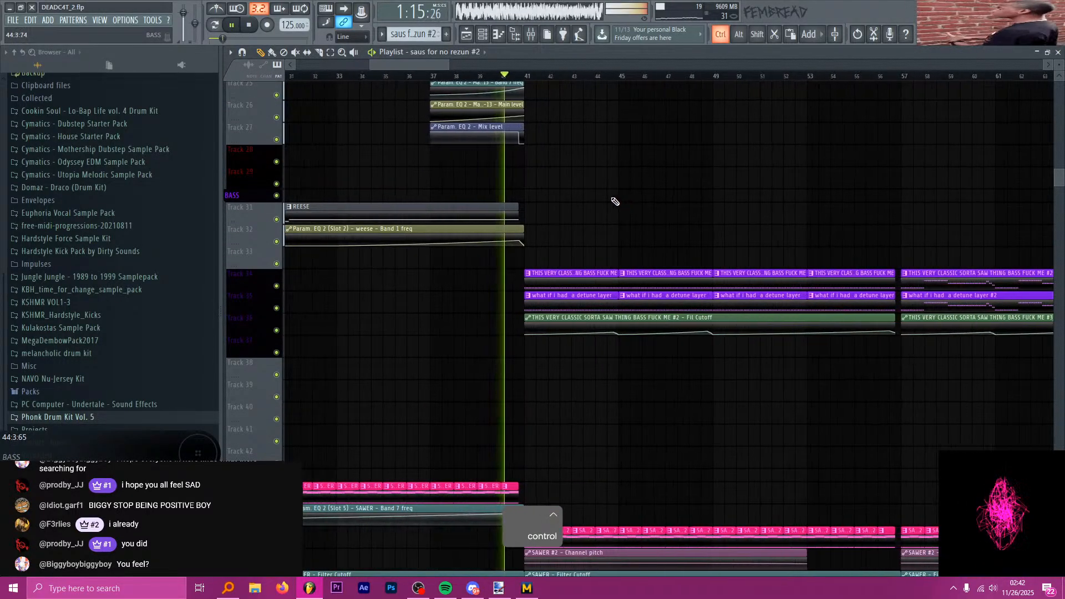
pyautogui.keyDown('ctrl'); pyautogui.scroll(3, 615, 202); pyautogui.keyUp('ctrl')
pyautogui.scroll(-7, 566, 191)
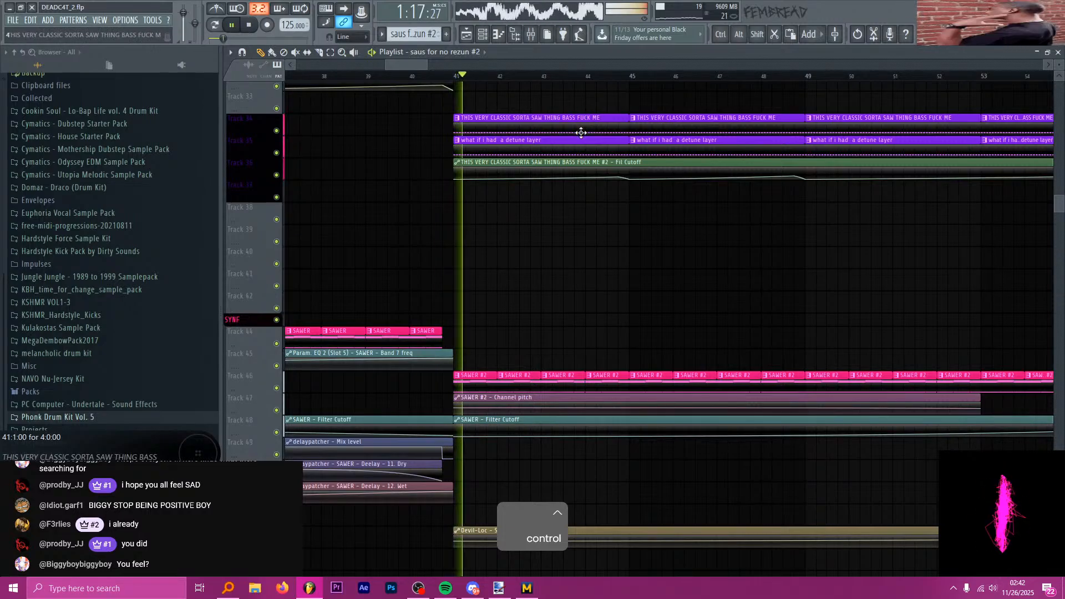
# - Compare the two drop sections from bars 41 and 57 across the saw bass, SAWER #2 and vocal chop tracks
pyautogui.keyDown('ctrl'); pyautogui.scroll(-4, 610, 166); pyautogui.keyUp('ctrl')
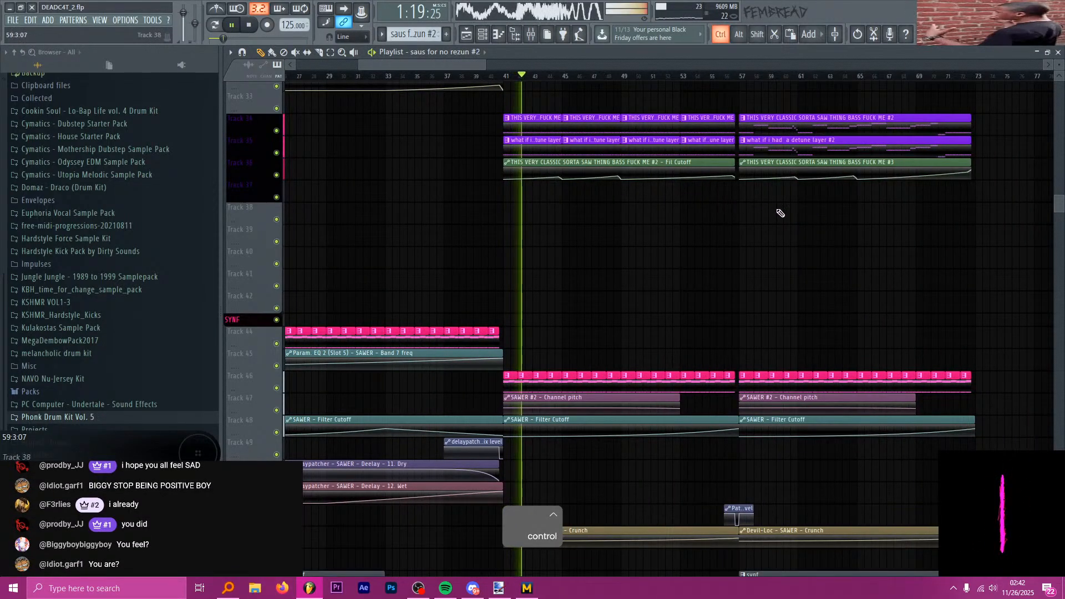
pyautogui.keyDown('ctrl'); pyautogui.scroll(3, 766, 214); pyautogui.keyUp('ctrl')
pyautogui.scroll(1, 766, 214)
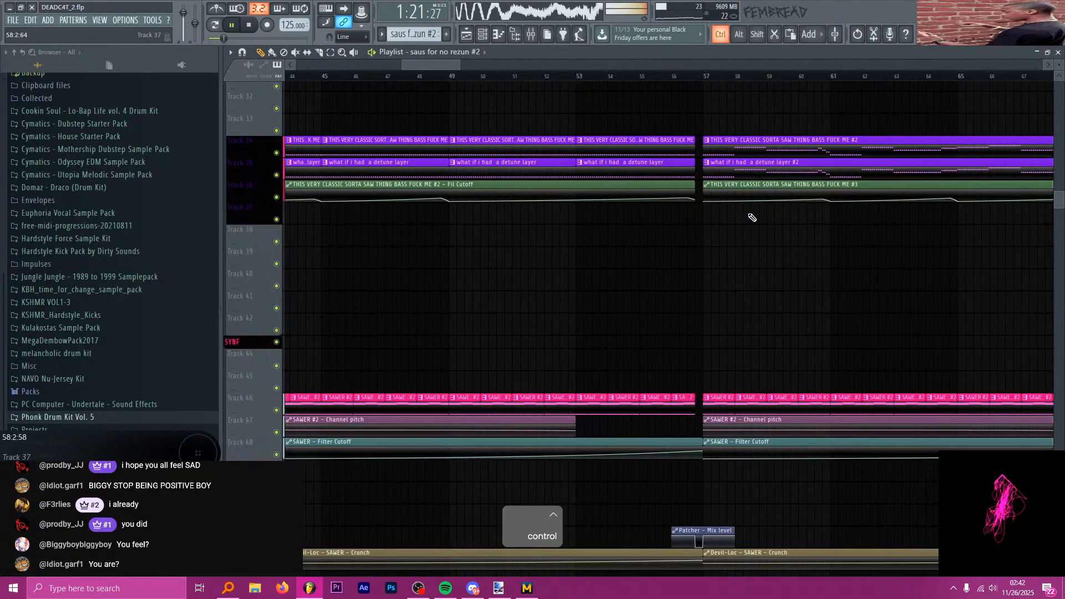
pyautogui.keyDown('ctrl'); pyautogui.scroll(-2, 554, 219); pyautogui.keyUp('ctrl')
pyautogui.scroll(-13, 442, 222)
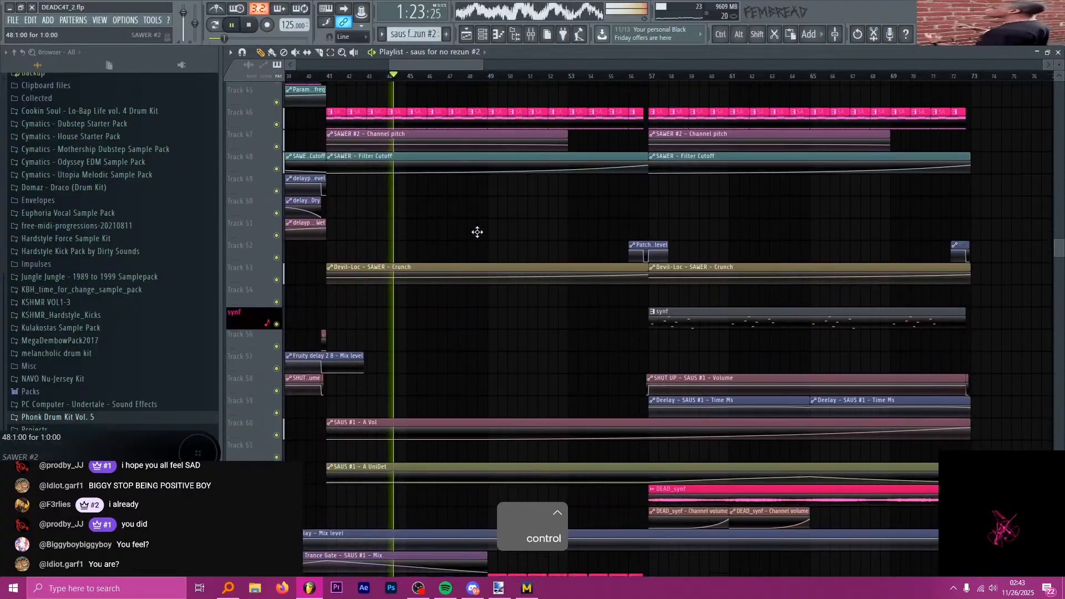
pyautogui.scroll(-20, 477, 232)
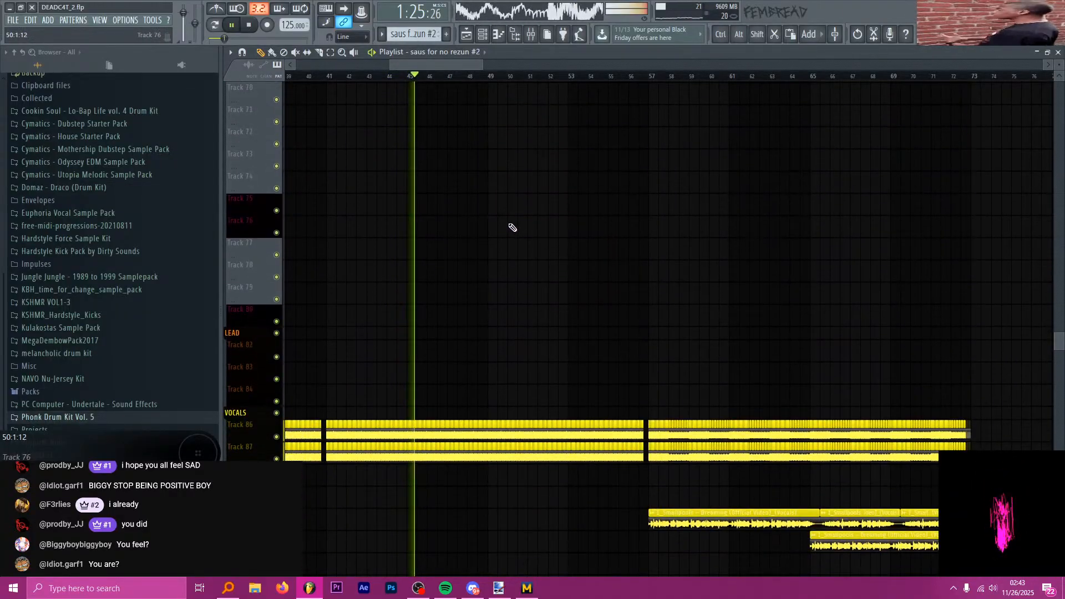
pyautogui.scroll(-3, 513, 228)
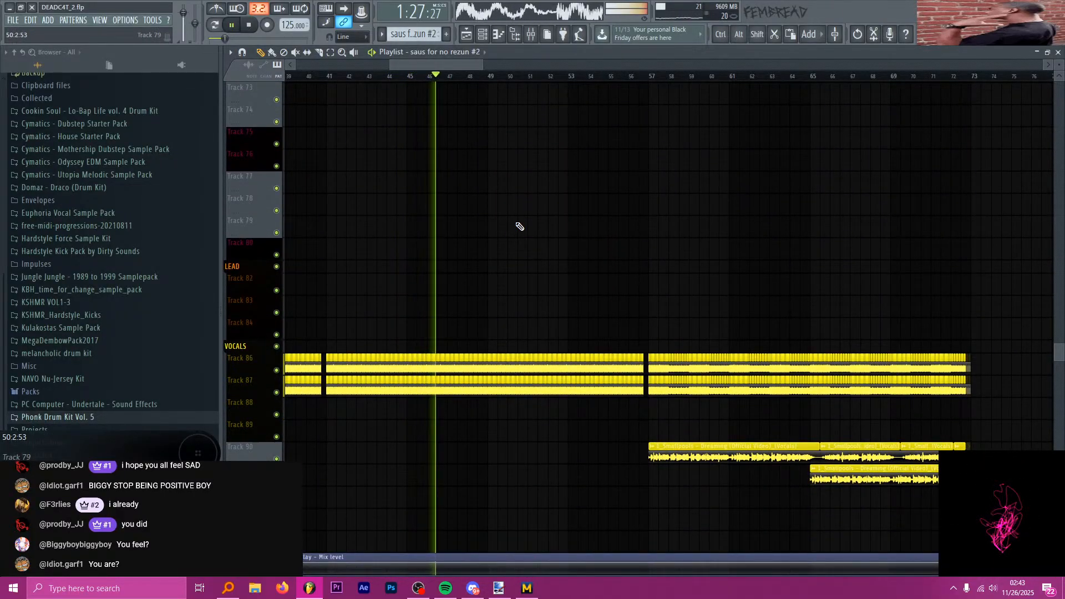
pyautogui.scroll(-4, 532, 221)
pyautogui.scroll(-3, 525, 216)
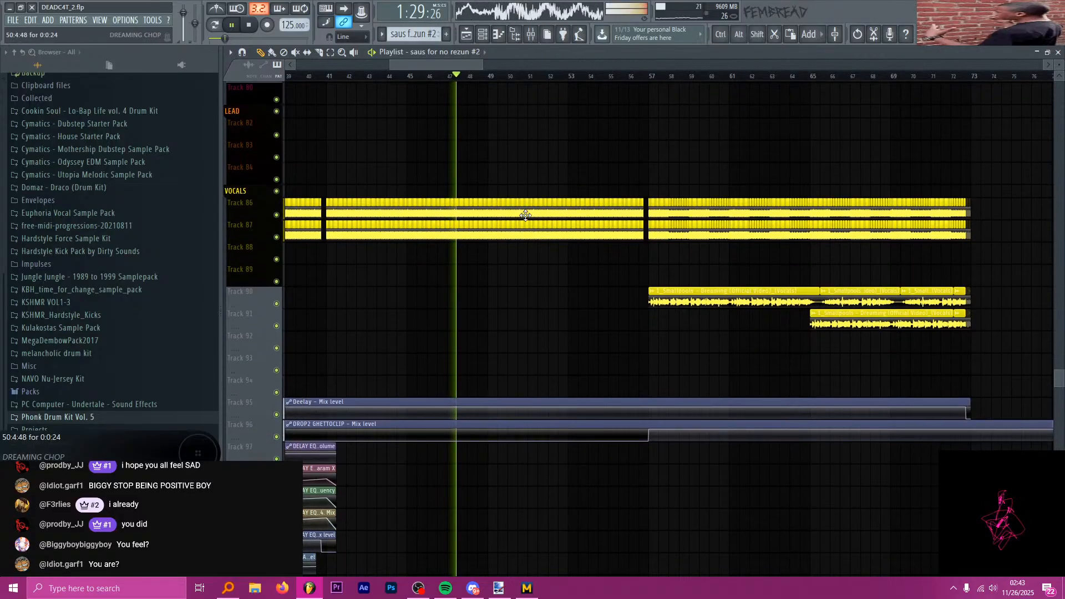
# - Listen on from bar 48 and review the SAUS #1 automation, DEAD_synf audio and SAWER #2 clips through bar 73
pyautogui.scroll(9, 528, 217)
pyautogui.scroll(17, 529, 216)
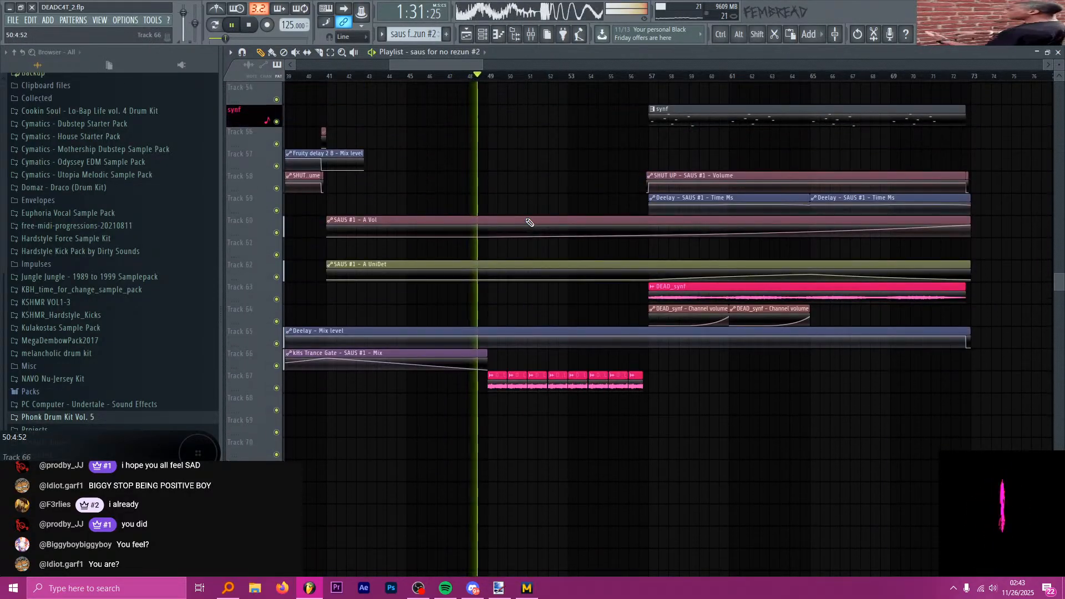
pyautogui.scroll(2, 565, 219)
pyautogui.scroll(1, 540, 188)
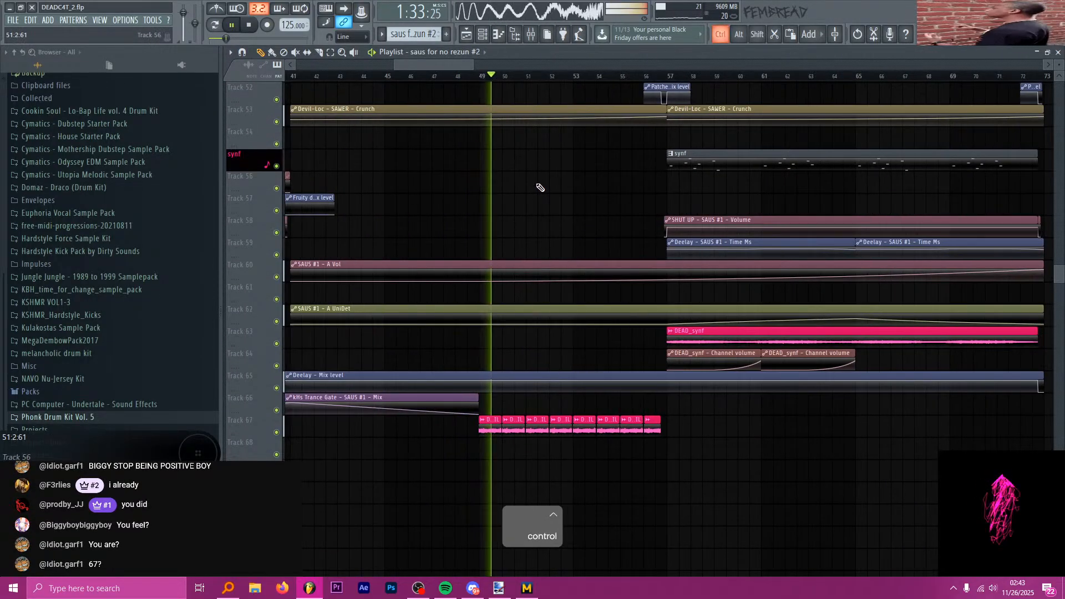
pyautogui.scroll(4, 546, 189)
pyautogui.scroll(10, 590, 209)
pyautogui.scroll(8, 657, 230)
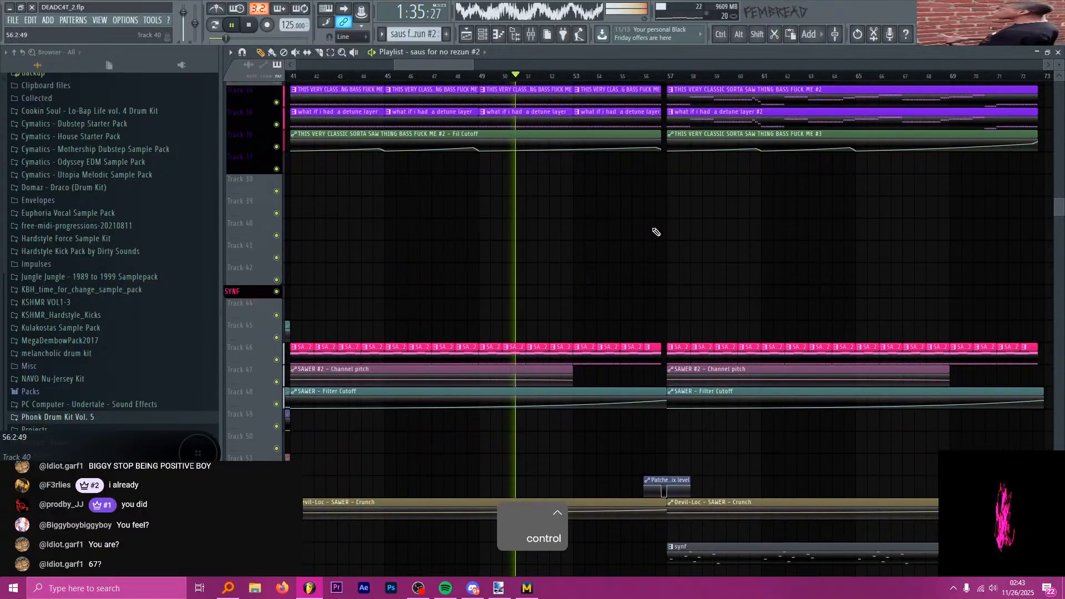
# - Examine the kick, hat, clap and percussion tracks up close while playback approaches the second drop at bar 57
pyautogui.scroll(19, 623, 244)
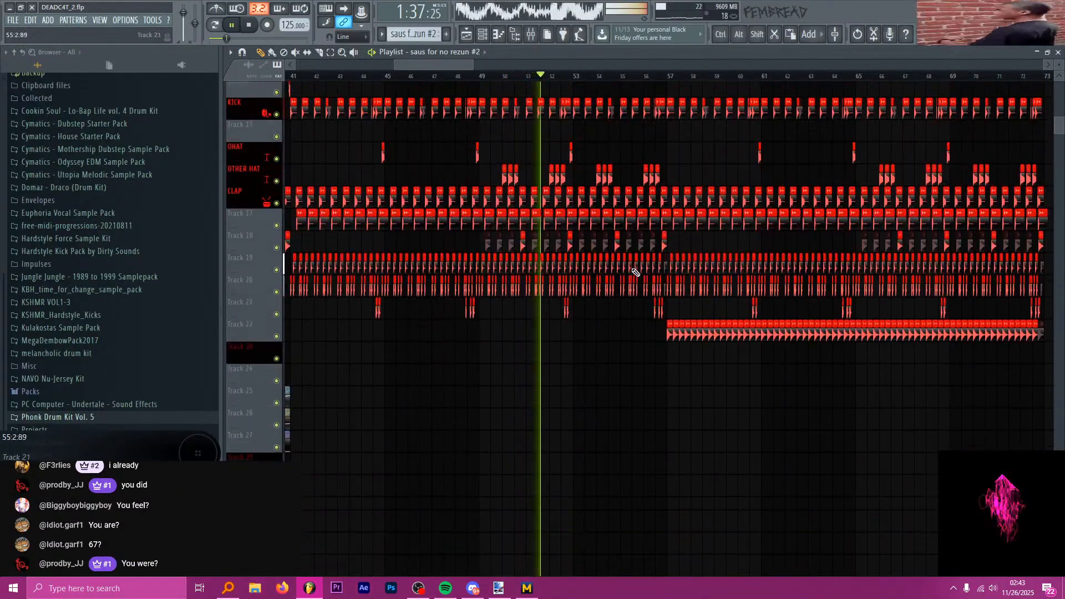
pyautogui.scroll(2, 654, 355)
pyautogui.scroll(3, 654, 388)
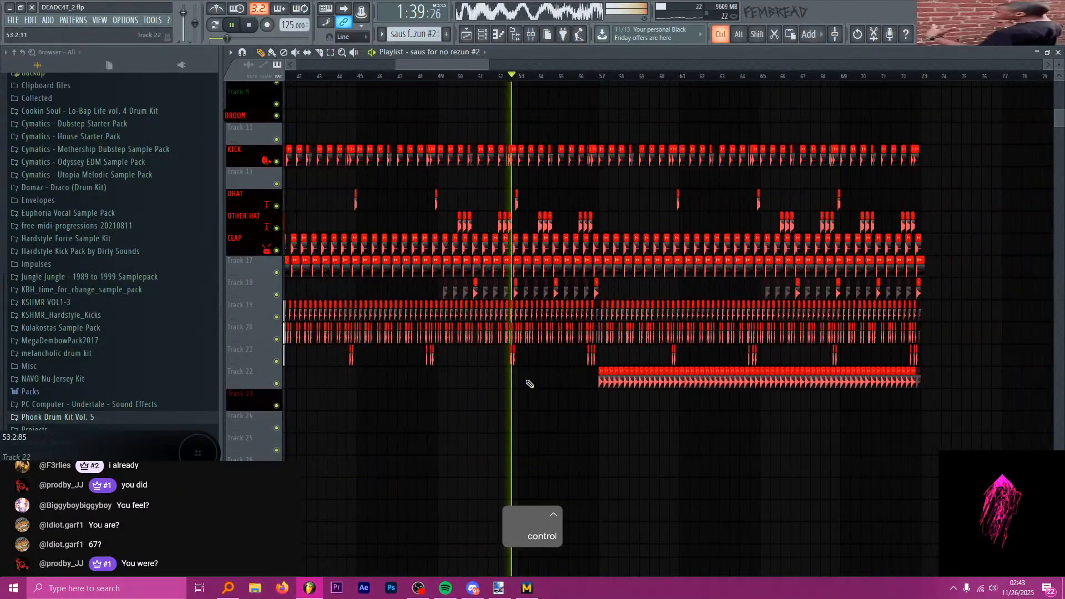
pyautogui.scroll(2, 610, 424)
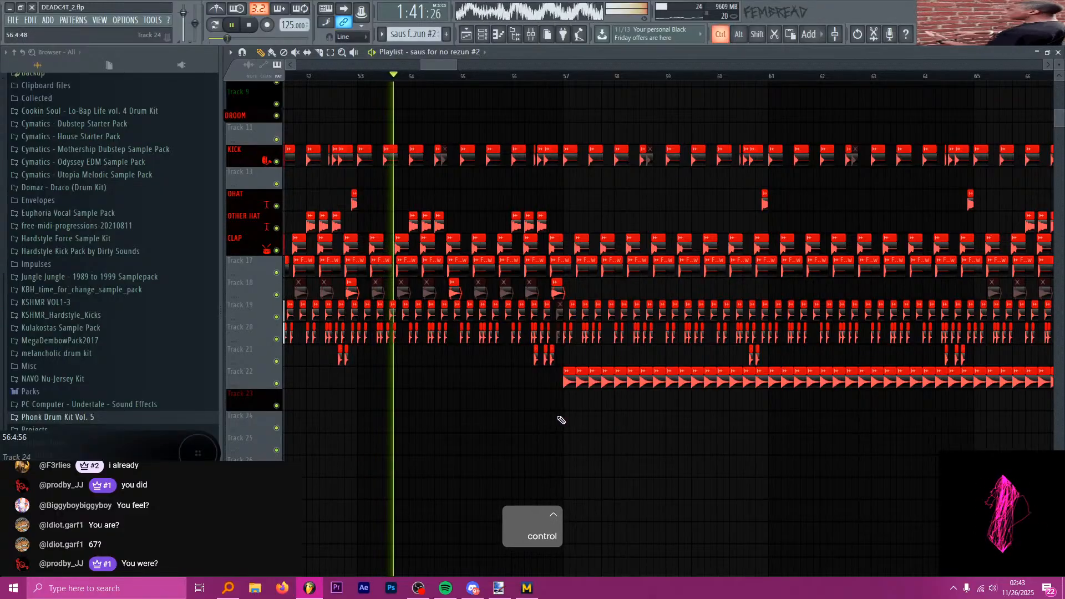
pyautogui.hotkey('alt', 'tab')
pyautogui.scroll(3, 569, 423)
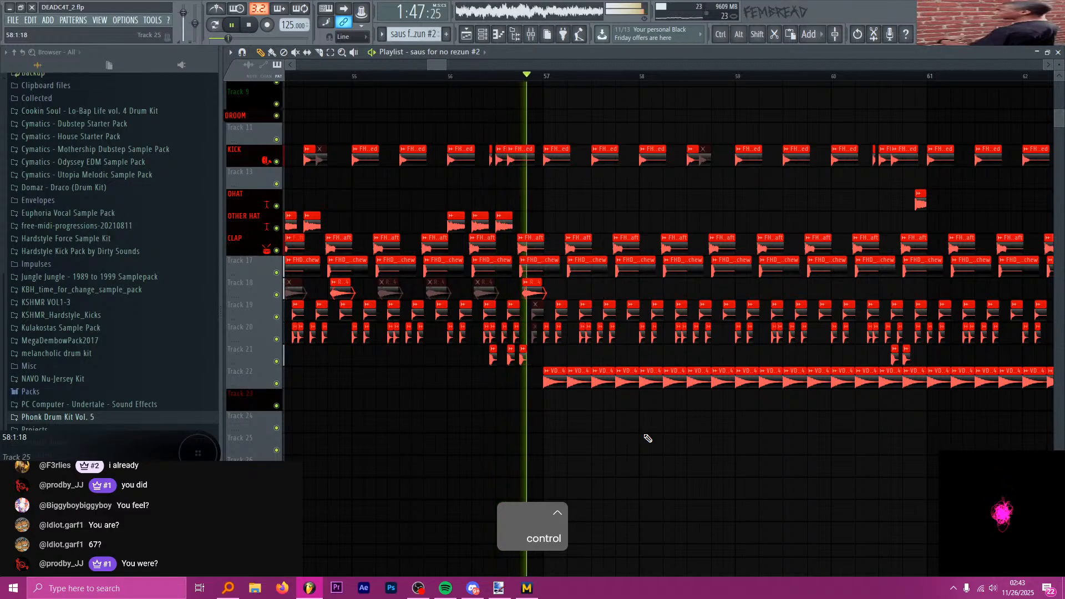
# - Inspect the bass clips from bar 57 and view the Serum oscillators and effects of the second classic saw bass channel
pyautogui.scroll(-5, 553, 431)
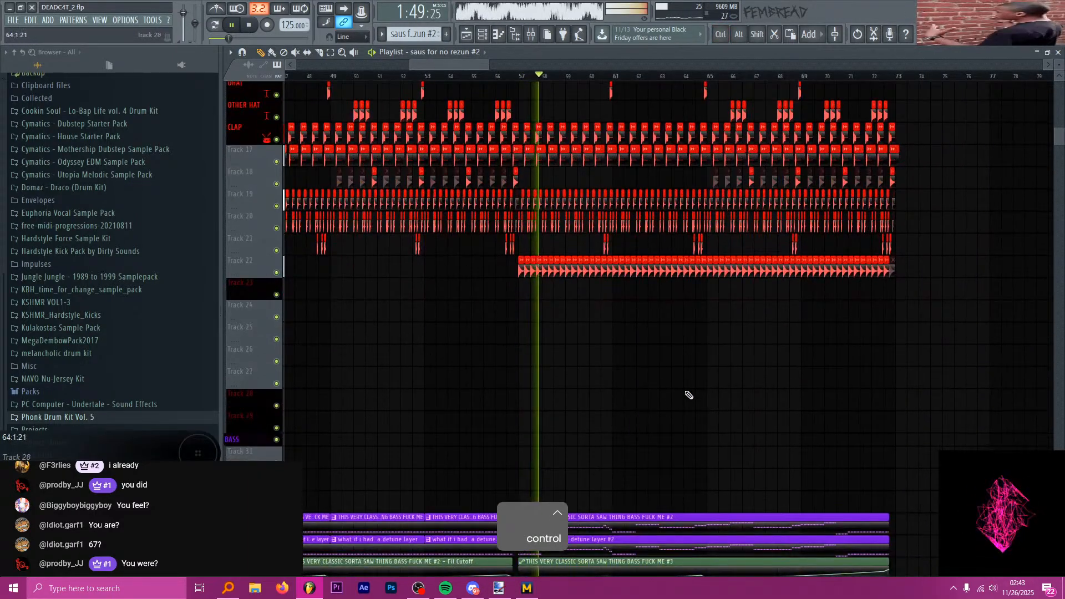
pyautogui.scroll(-6, 660, 382)
pyautogui.scroll(3, 737, 324)
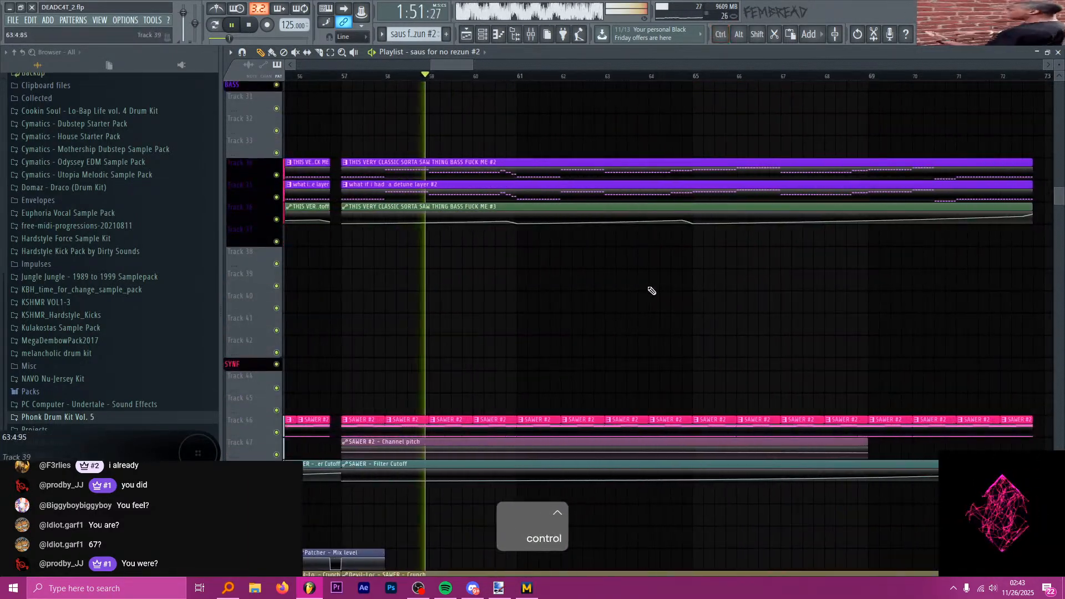
pyautogui.click(452, 187)
pyautogui.click(498, 34)
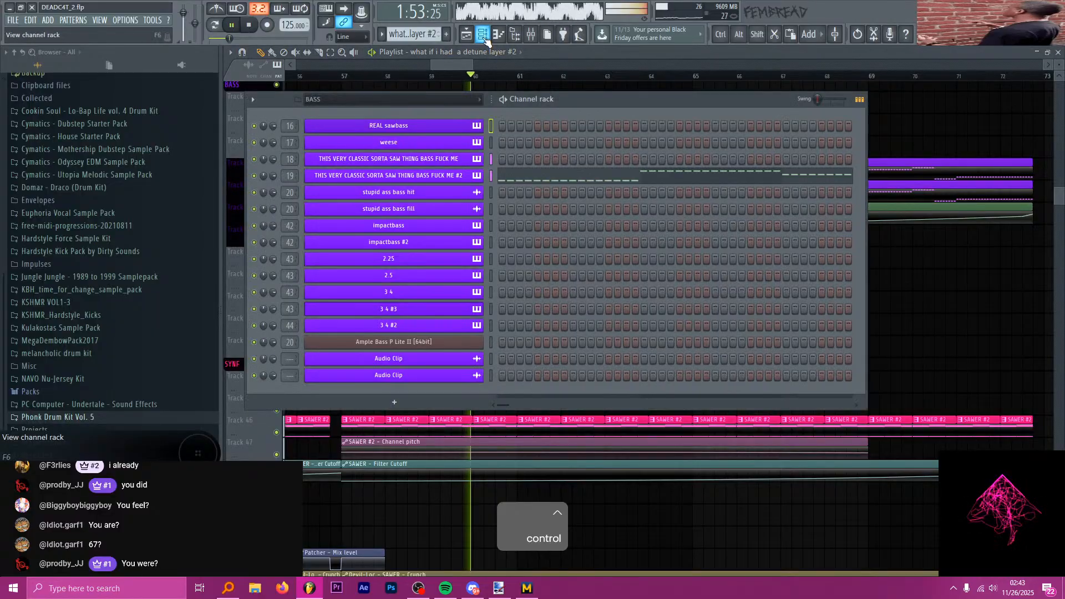
pyautogui.click(467, 175)
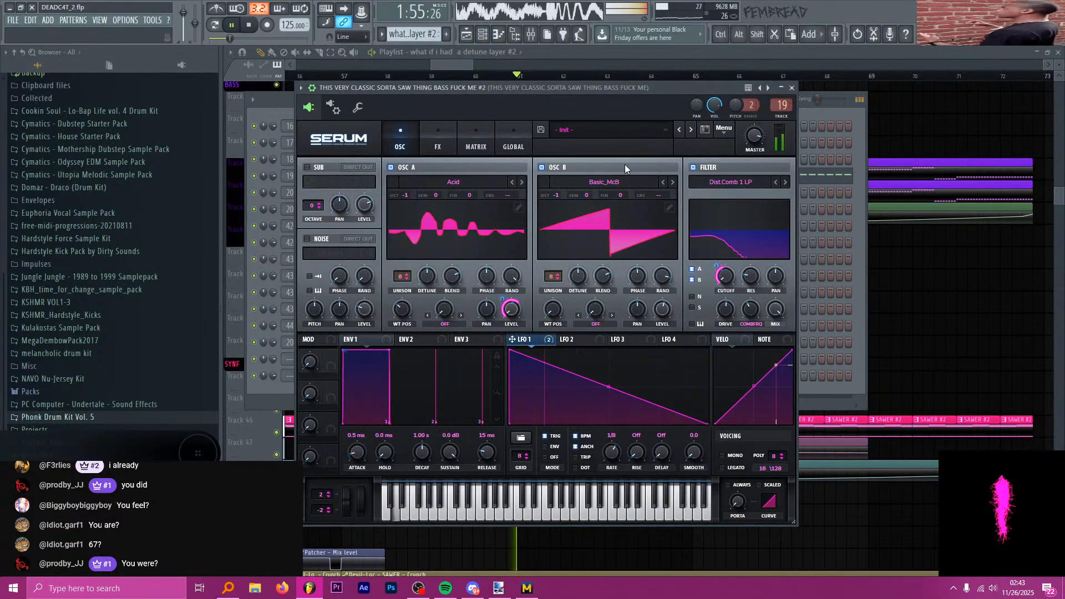
pyautogui.click(437, 140)
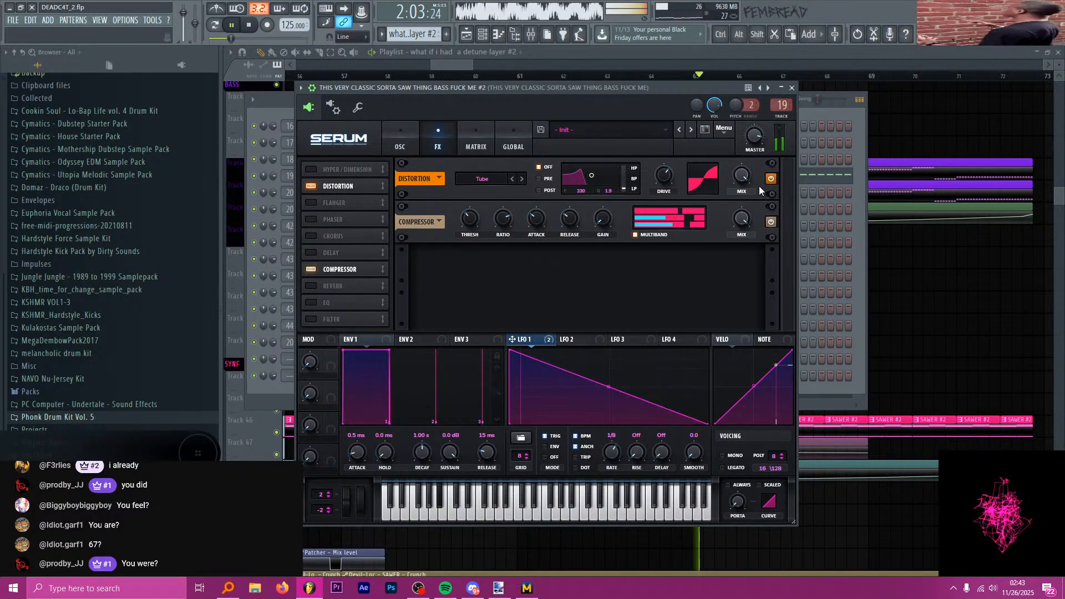
# - Close the Serum and channel rack windows and review the bass and synth clips leading up to bar 73
pyautogui.click(760, 53)
pyautogui.scroll(-5, 569, 237)
pyautogui.scroll(2, 659, 264)
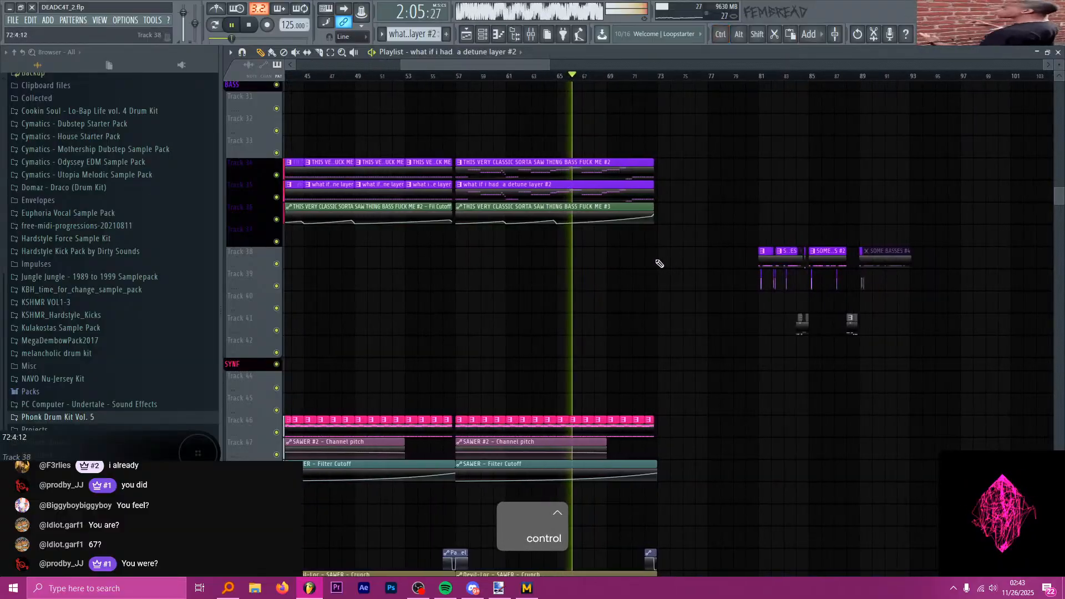
pyautogui.scroll(-4, 643, 226)
pyautogui.scroll(3, 588, 167)
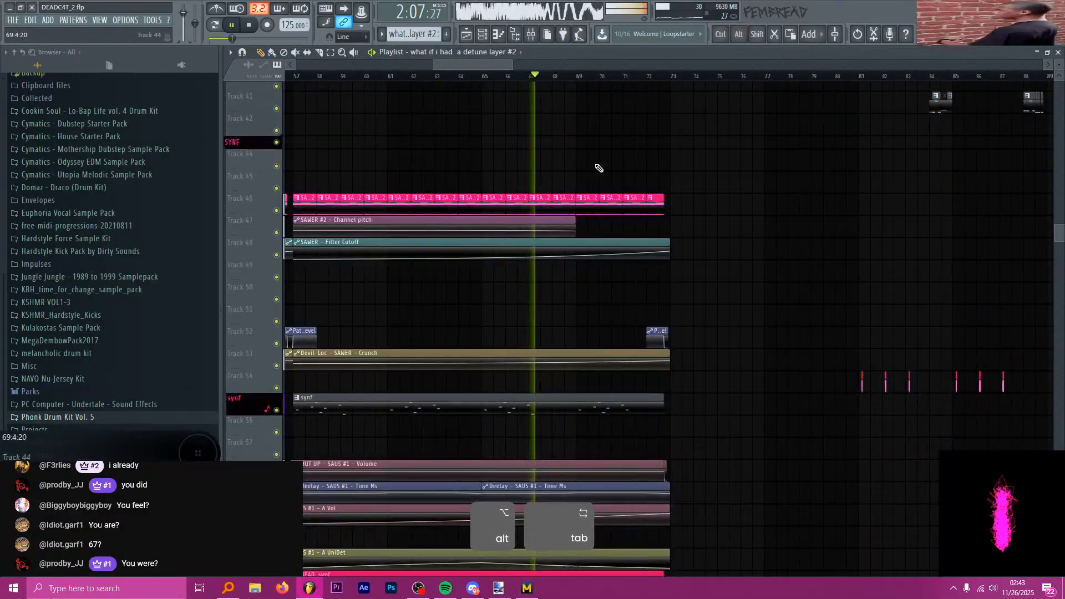
# - Review the SAWER, synf, SAUS #1 and DEAD_synf clips down to track 70 while playback approaches bar 73
pyautogui.scroll(1, 649, 181)
pyautogui.scroll(-2, 680, 177)
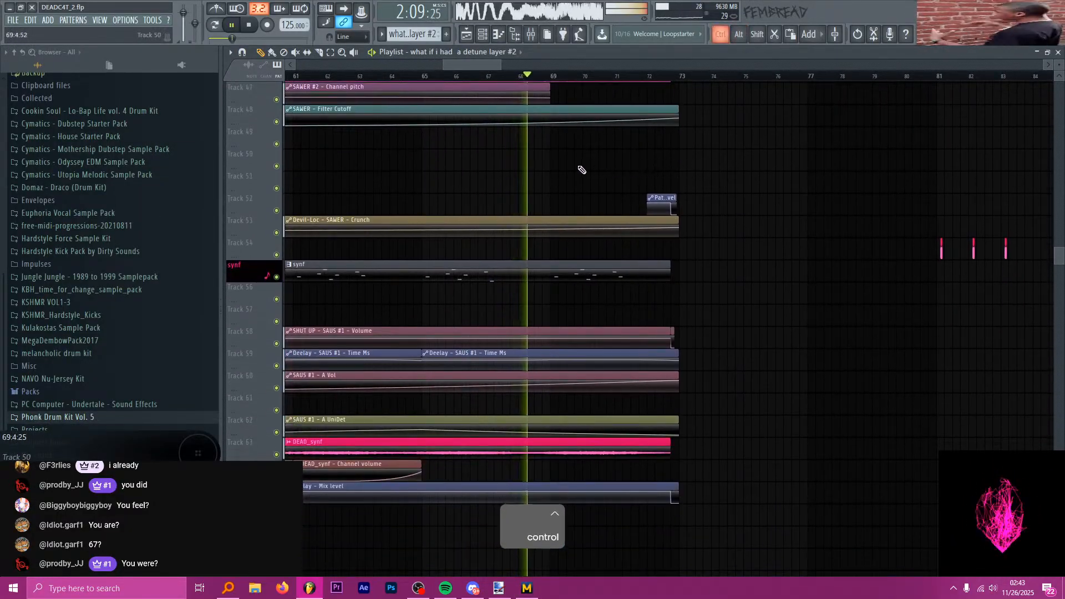
pyautogui.scroll(-3, 584, 170)
pyautogui.scroll(2, 678, 168)
pyautogui.scroll(-3, 647, 148)
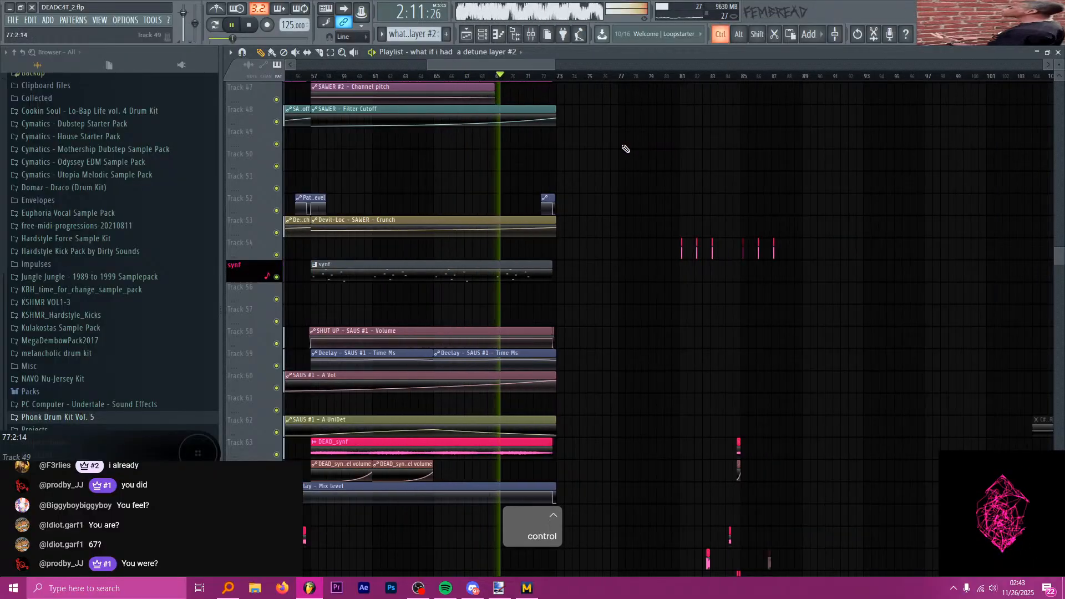
pyautogui.scroll(-1, 625, 147)
pyautogui.scroll(-8, 625, 148)
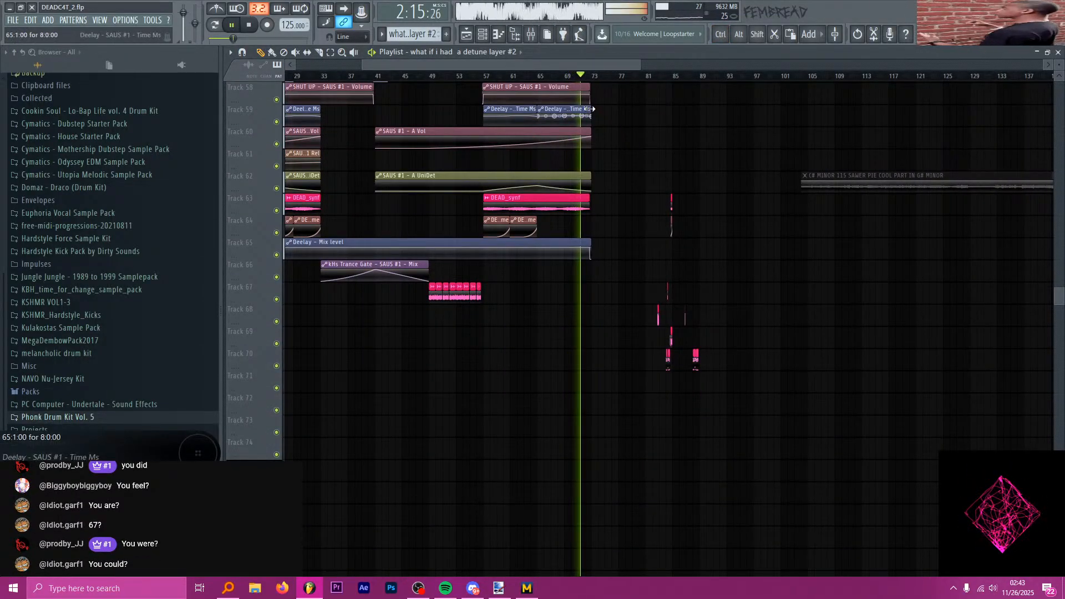
pyautogui.scroll(2, 528, 124)
# - Stop playback near bar 73 and look over the master channel's effects chain before returning to the playlist
pyautogui.press('F9')
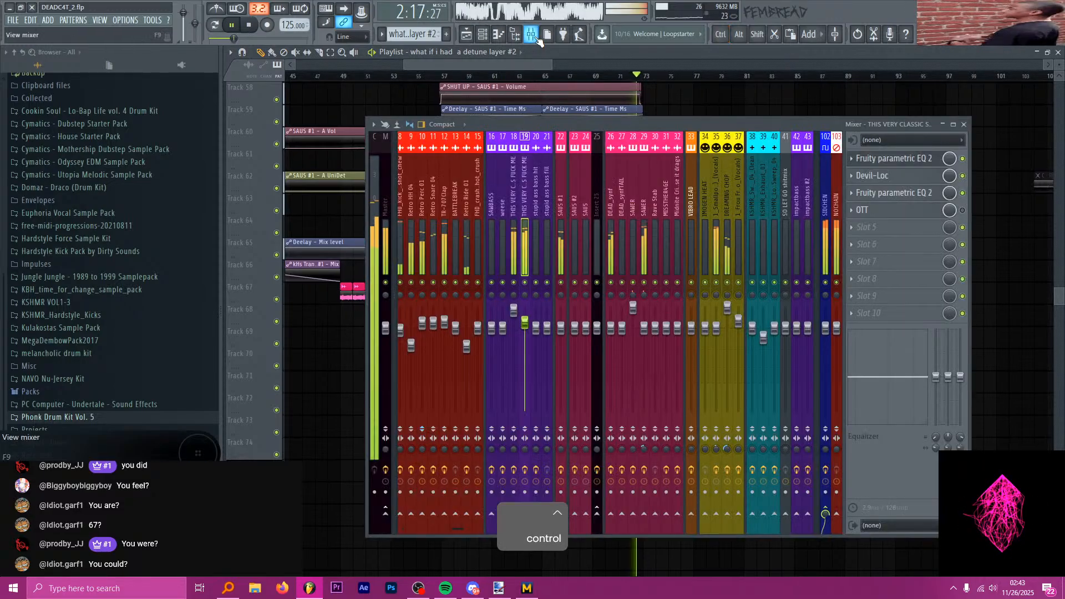
pyautogui.press('space')
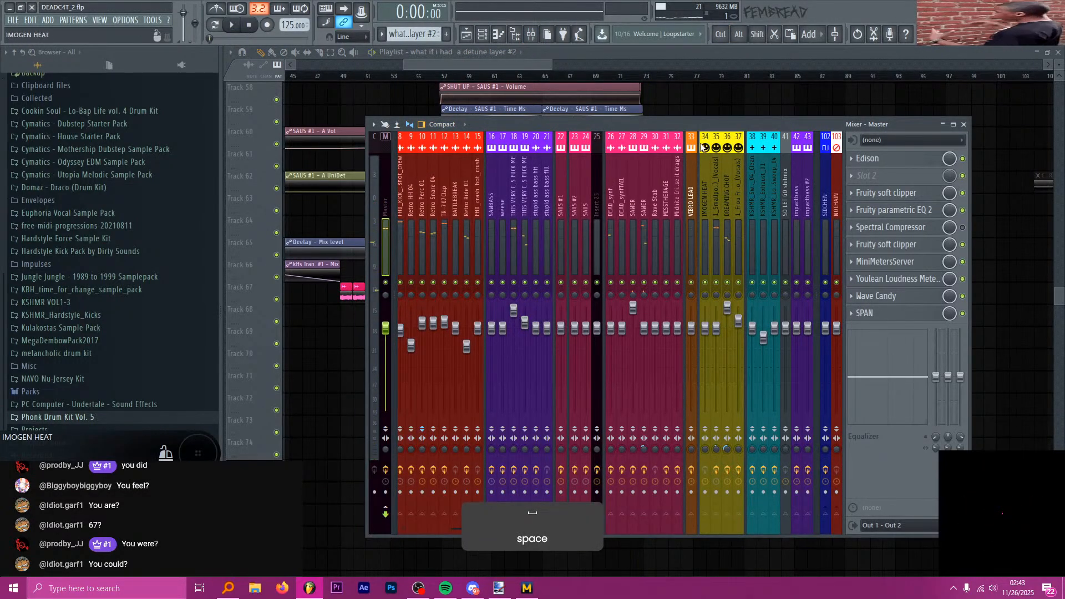
pyautogui.click(895, 215)
pyautogui.click(896, 217)
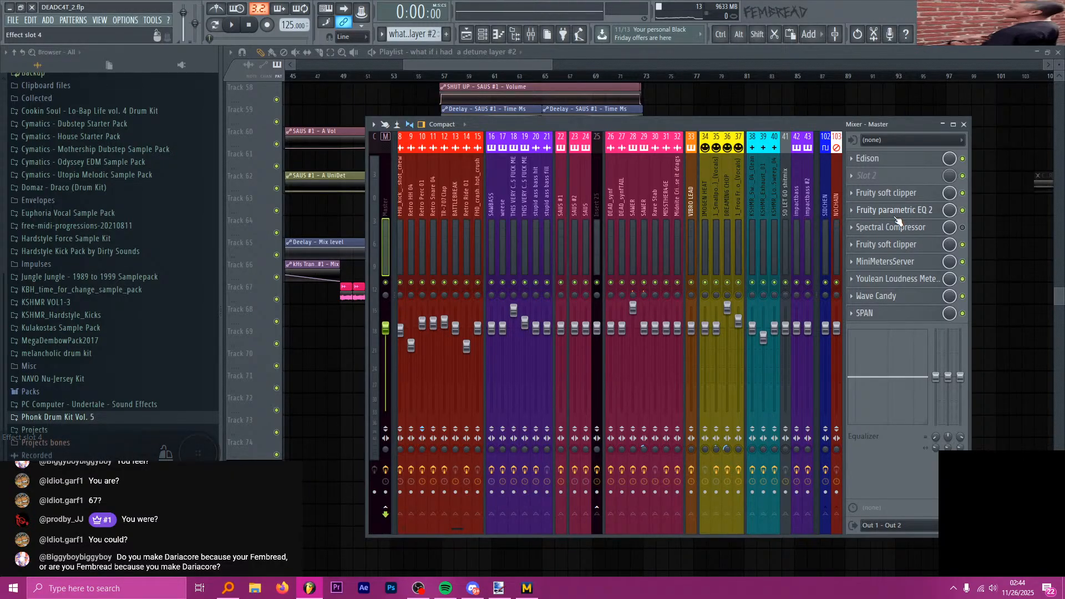
pyautogui.click(505, 68)
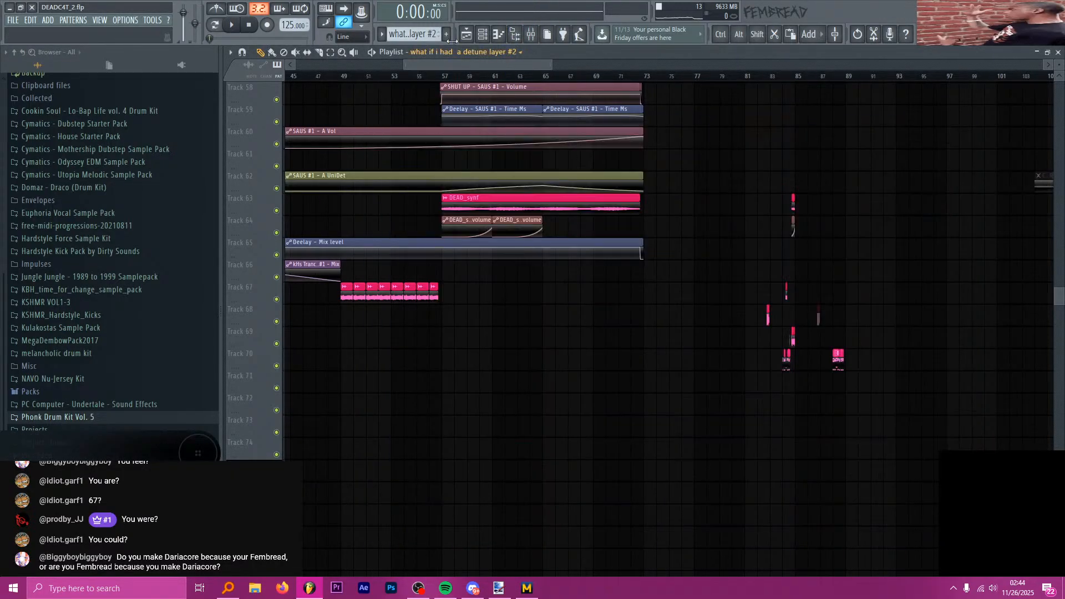
# - Play briefly from bar 57 and select bars 57 to 73 on the playlist timeline
pyautogui.click(446, 78)
pyautogui.press('space')
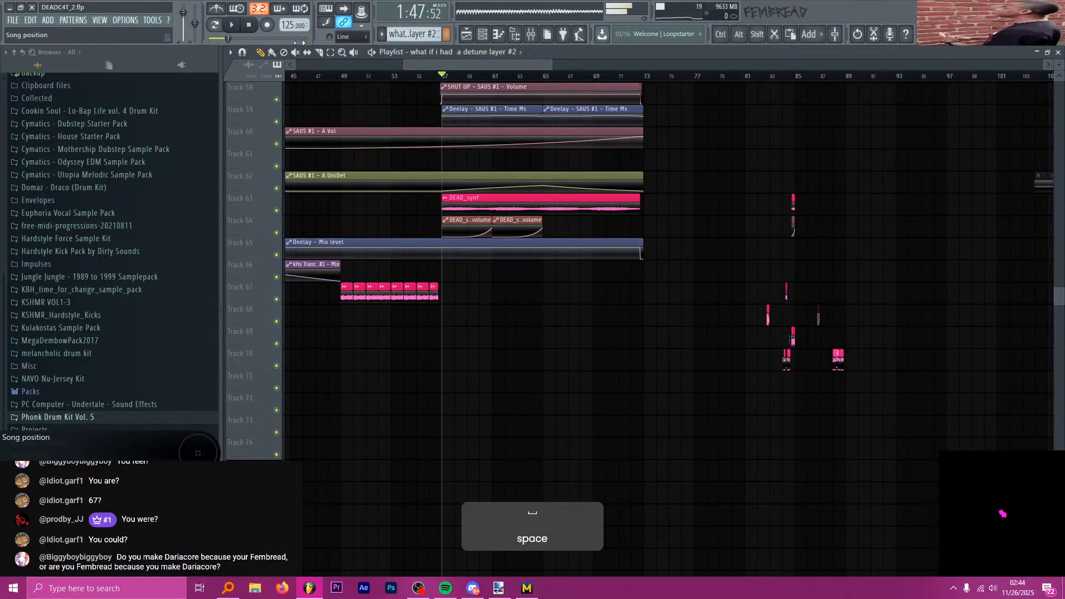
pyautogui.click(249, 26)
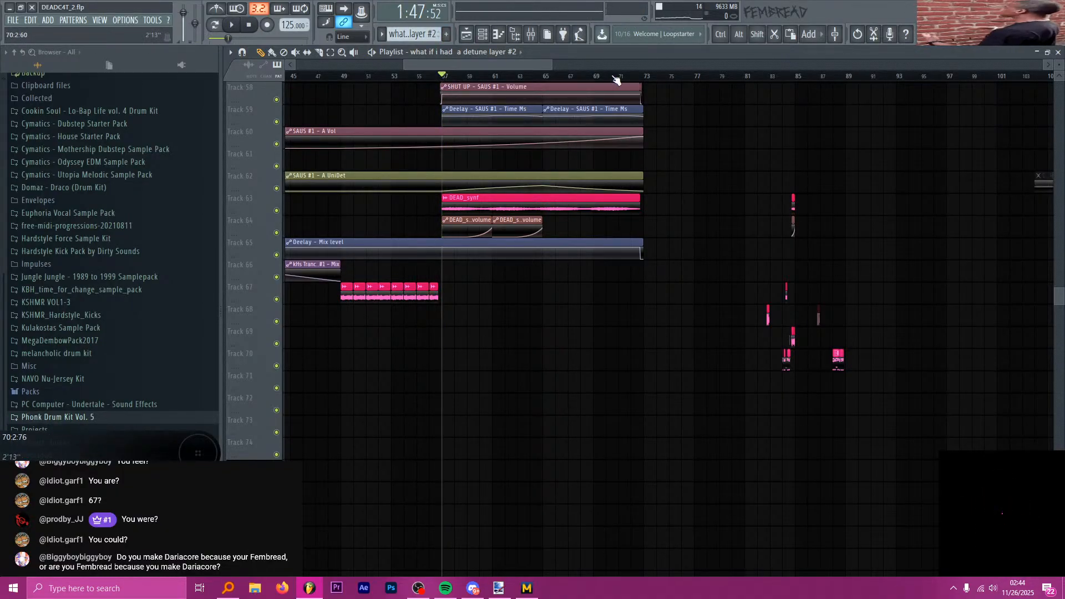
pyautogui.moveTo(644, 76); pyautogui.dragTo(461, 73)
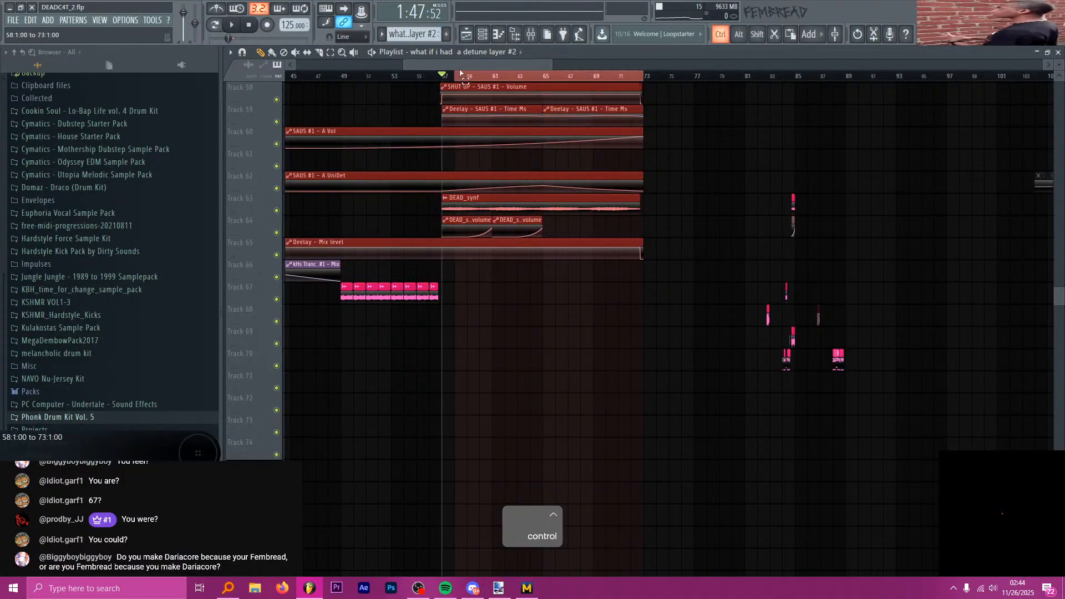
# - Check the master channel's Edison and first Fruity soft clipper, and bypass all its effects by soloing the empty slot 2
pyautogui.click(531, 35)
pyautogui.click(493, 63)
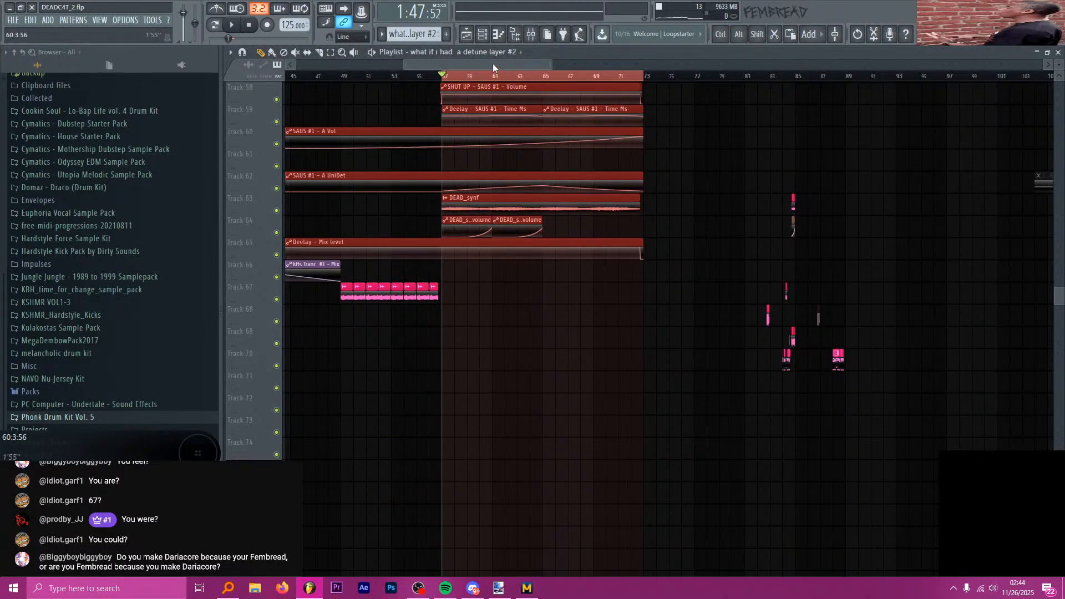
pyautogui.click(531, 40)
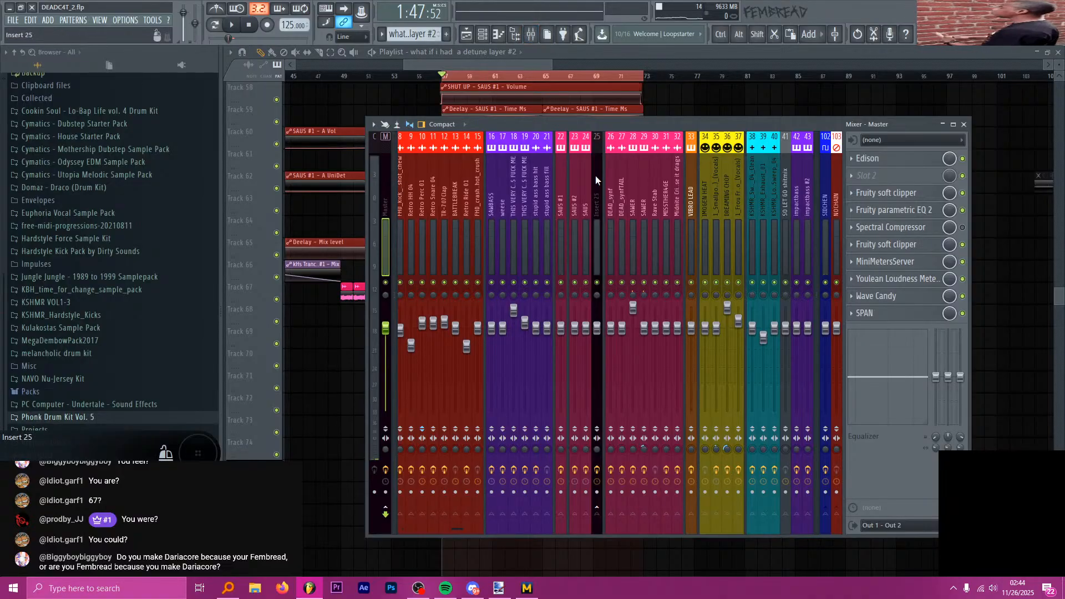
pyautogui.click(905, 159)
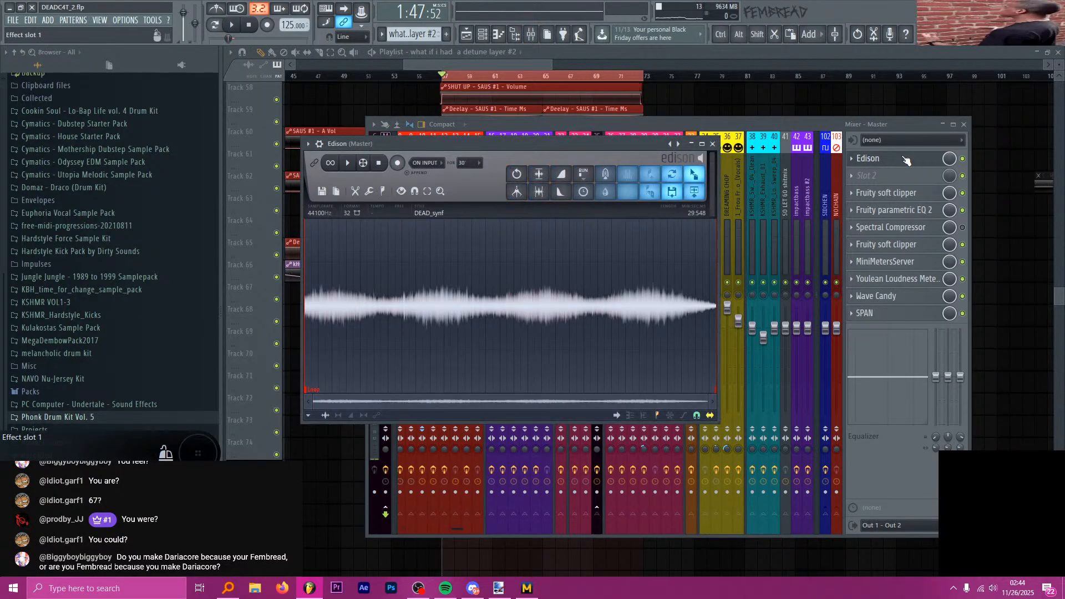
pyautogui.click(906, 160)
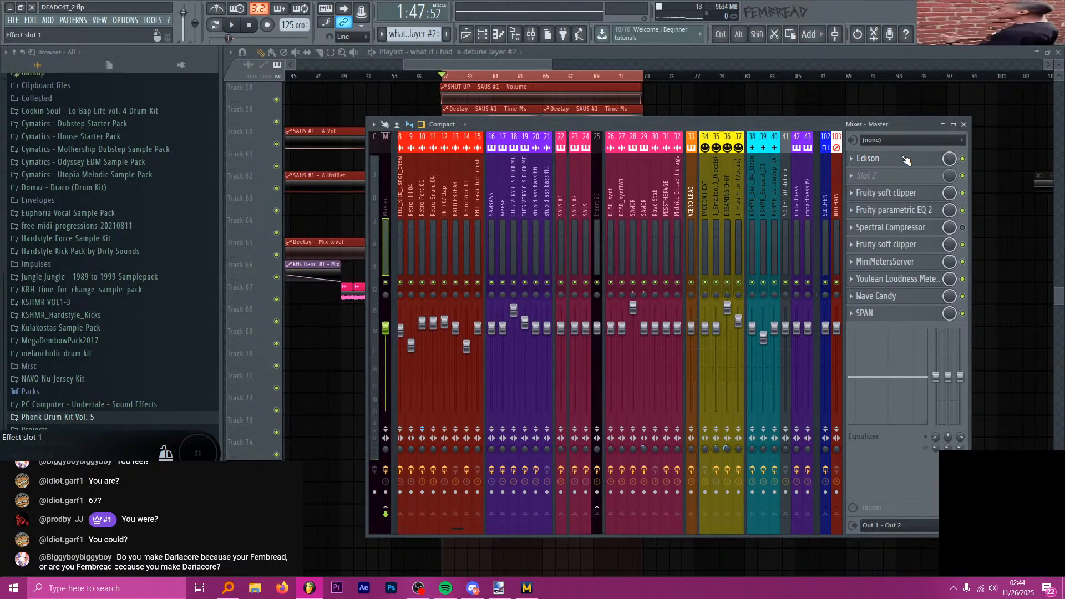
pyautogui.click(926, 193)
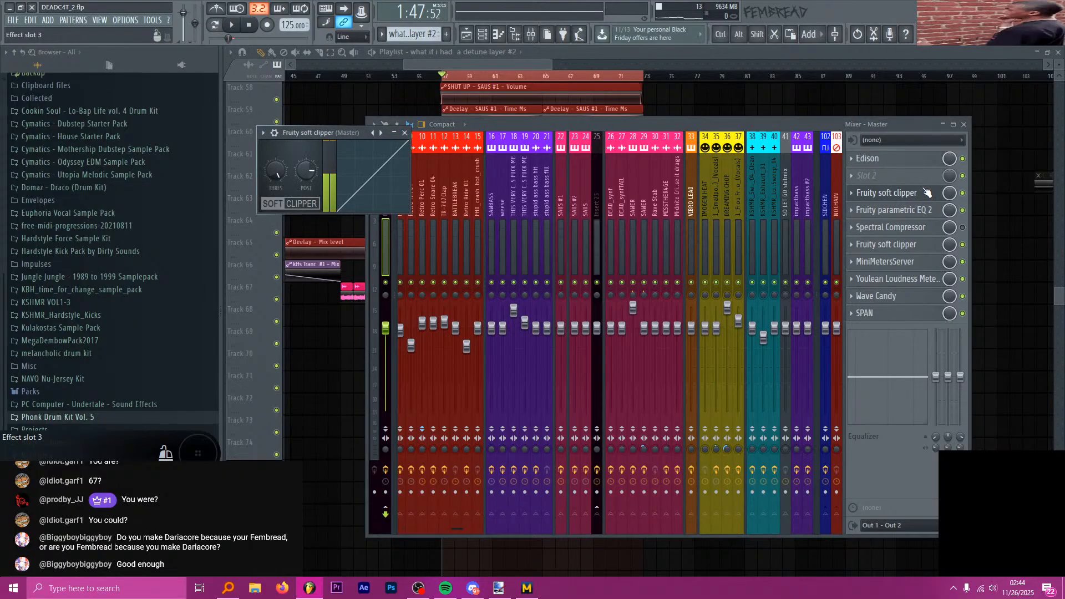
pyautogui.click(926, 193)
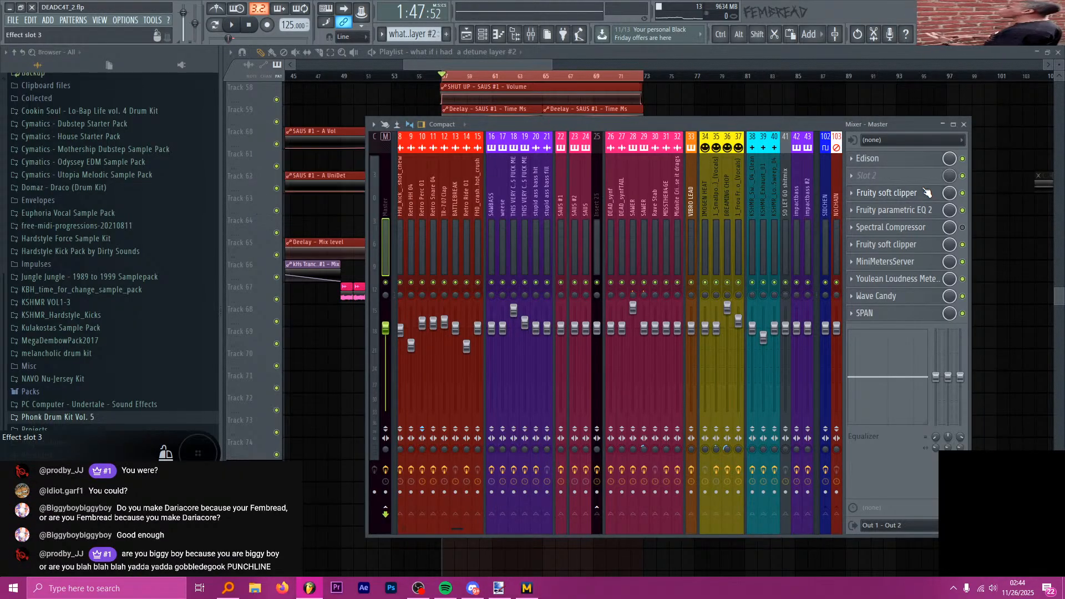
pyautogui.keyDown('ctrl'); pyautogui.click(963, 176); pyautogui.keyUp('ctrl')
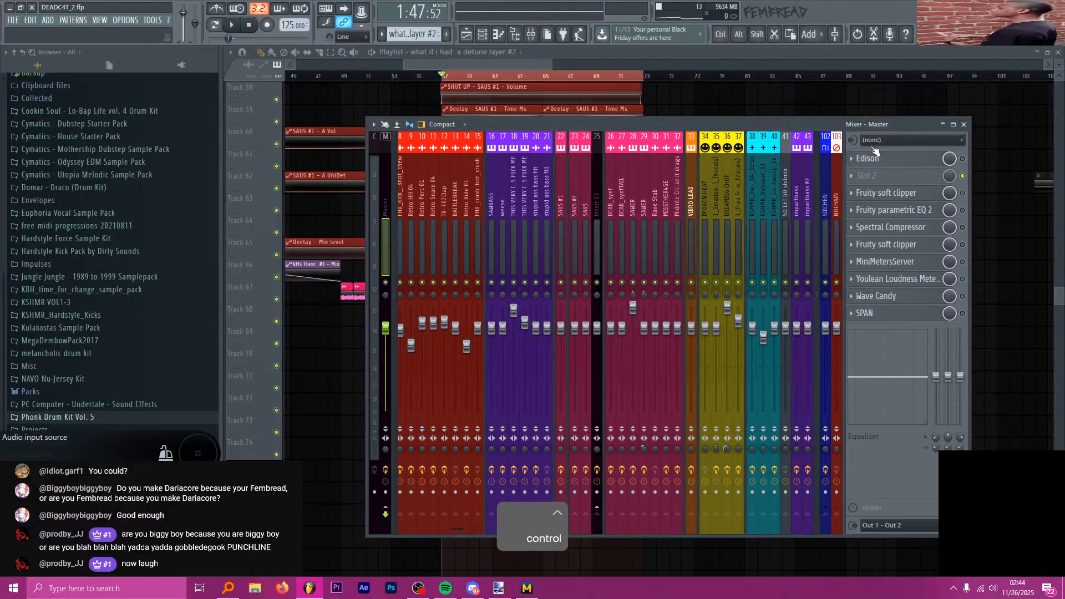
# - Export the selected bars as the WAV file DEAD_DROP1HALF2 in the DEADC4T folder inside custom sounds
pyautogui.hotkey('ctrl', 'r')
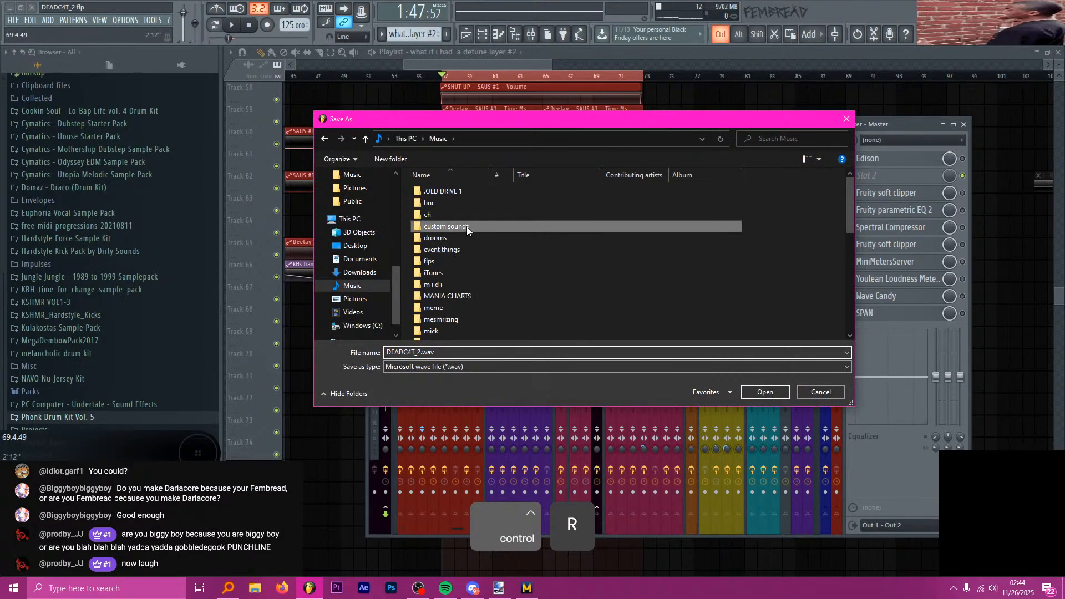
pyautogui.doubleClick(466, 227)
pyautogui.doubleClick(458, 260)
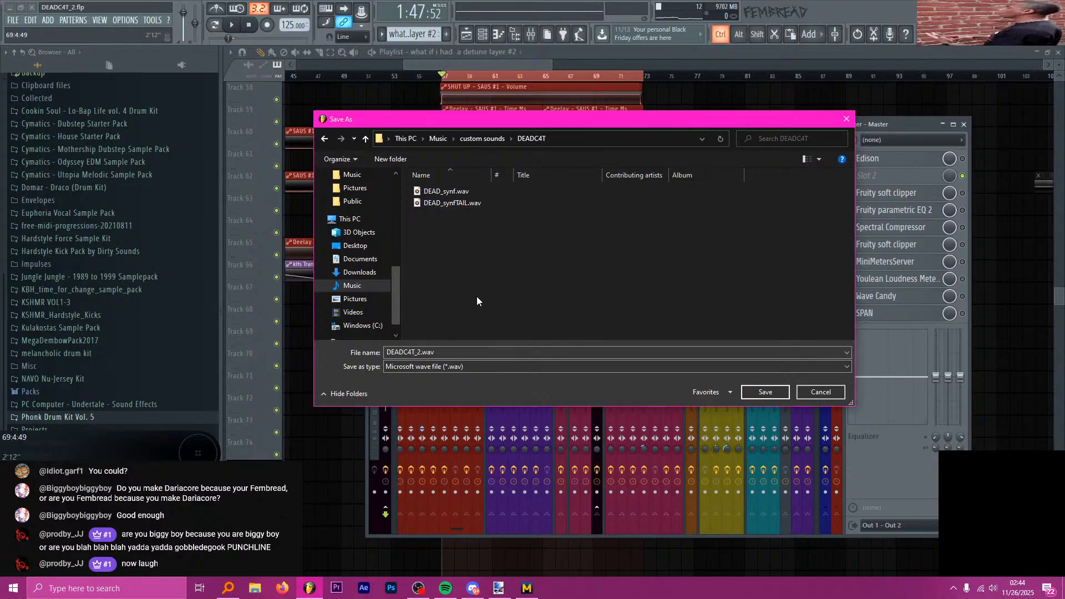
pyautogui.hotkey('ctrl', 'a')
pyautogui.write('DEAD')
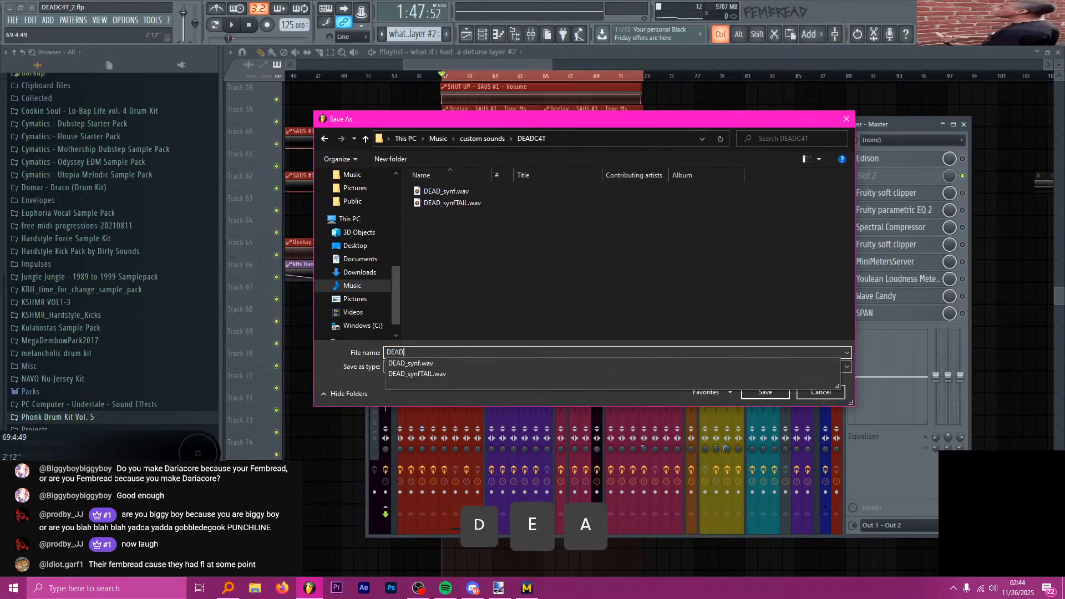
pyautogui.write('_D')
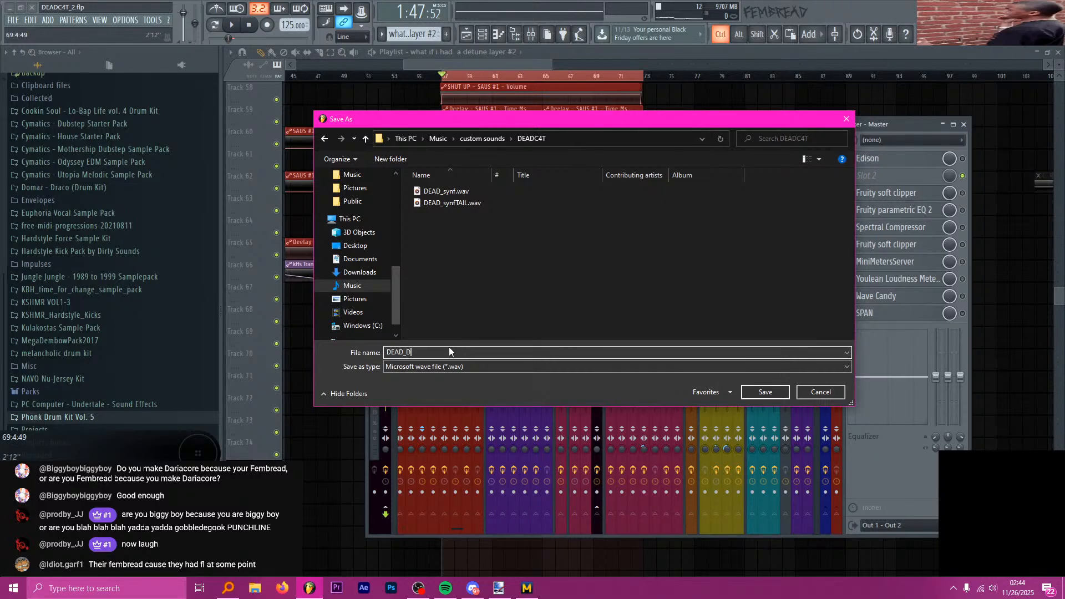
pyautogui.write('ROP1')
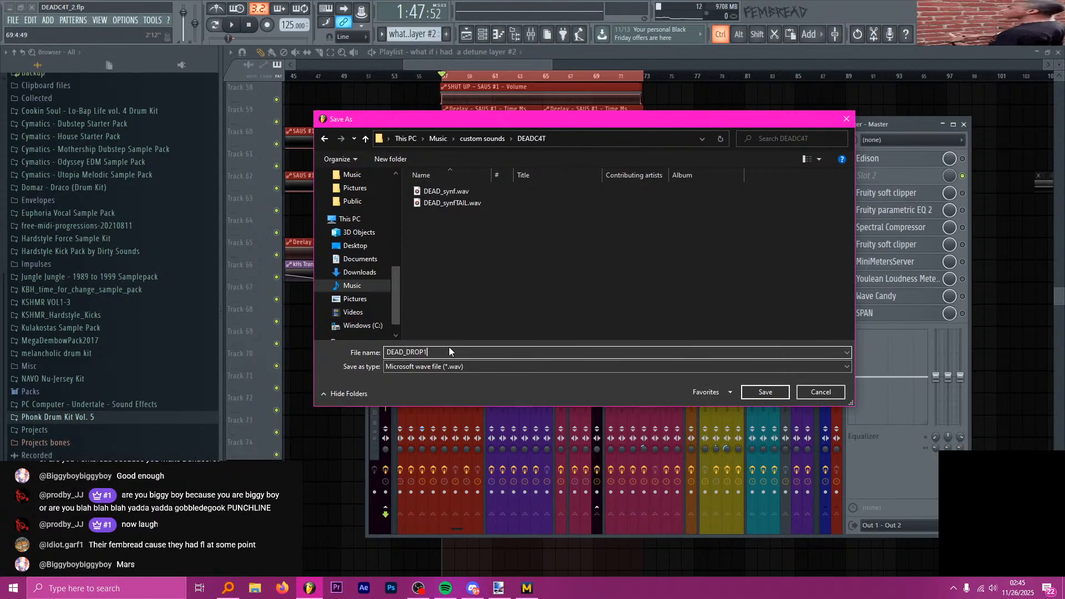
pyautogui.write('HALF2')
pyautogui.press('Return')
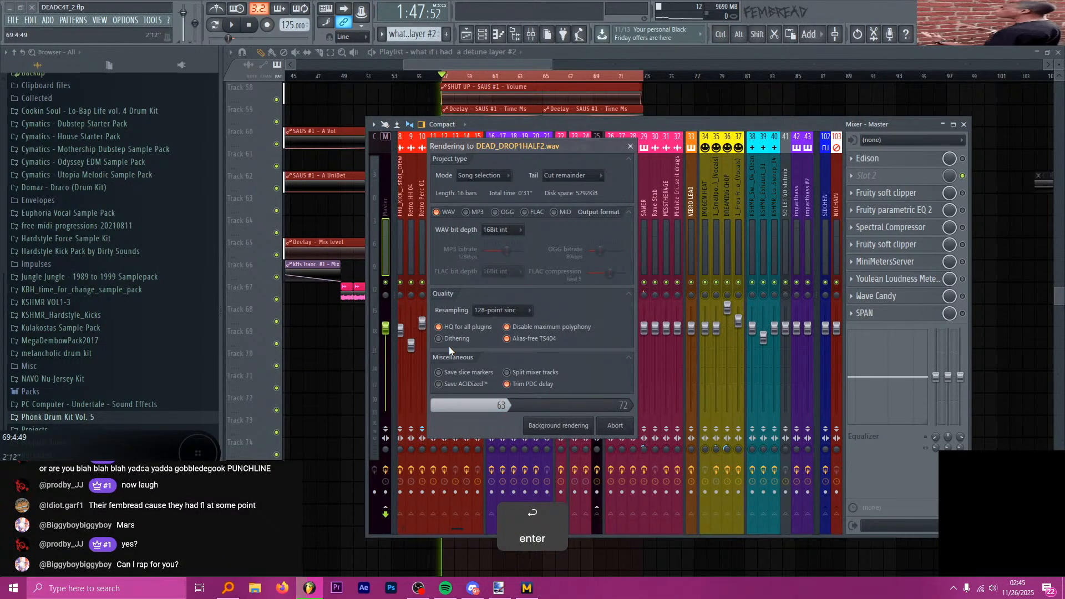
# - Close the Serum window, clear the playlist's time selection and place the playhead at bar 83
pyautogui.hotkey('alt', 'Tab')
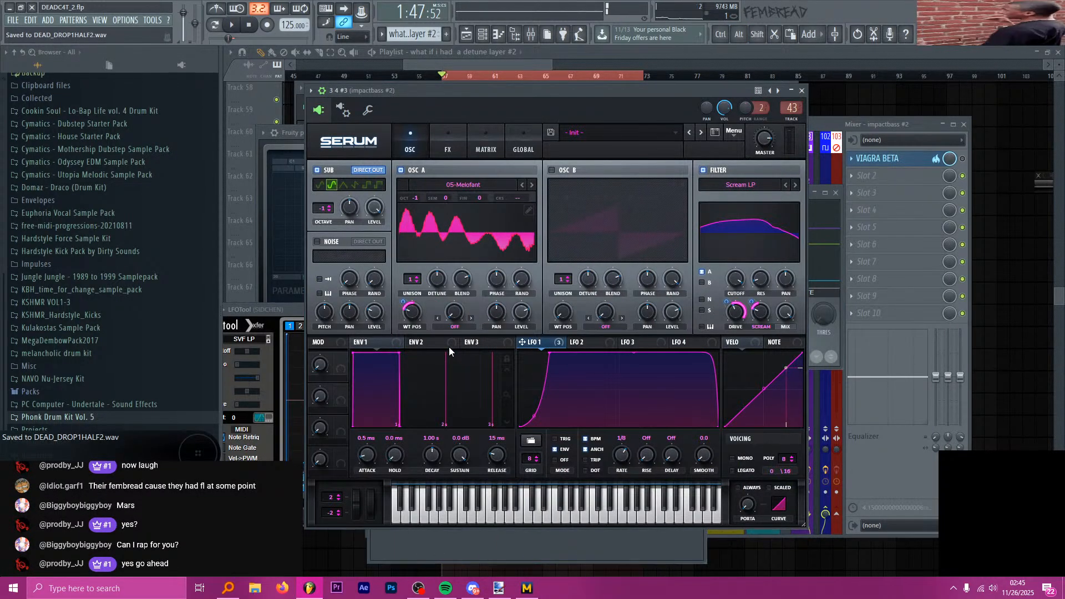
pyautogui.click(802, 91)
pyautogui.keyDown('ctrl'); pyautogui.click(553, 74); pyautogui.keyUp('ctrl')
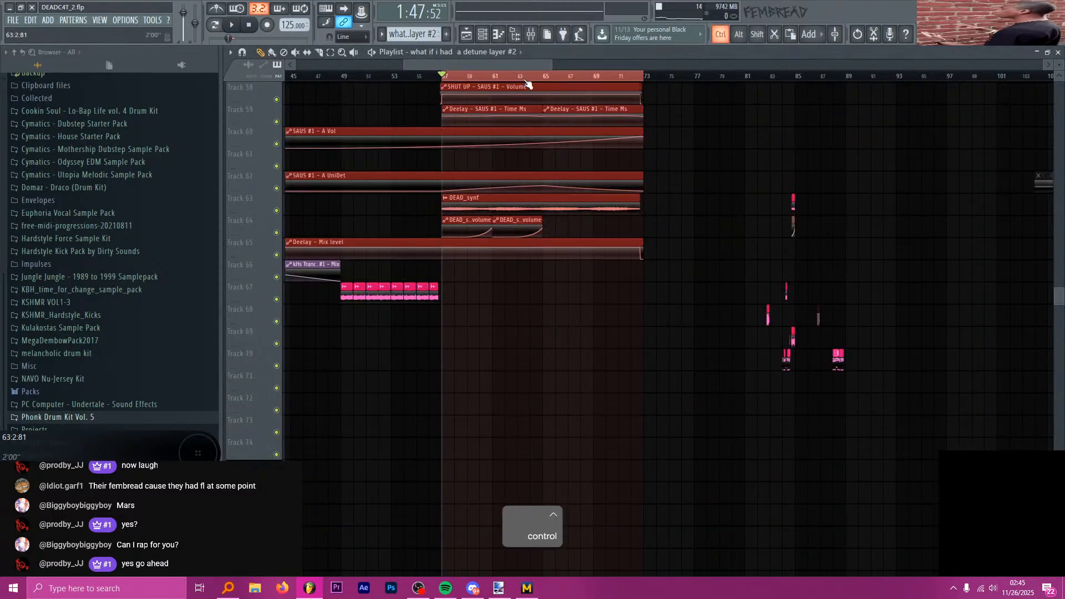
pyautogui.keyDown('ctrl'); pyautogui.click(521, 77); pyautogui.keyUp('ctrl')
pyautogui.scroll(-3, 514, 80)
pyautogui.click(614, 76)
pyautogui.click(629, 77)
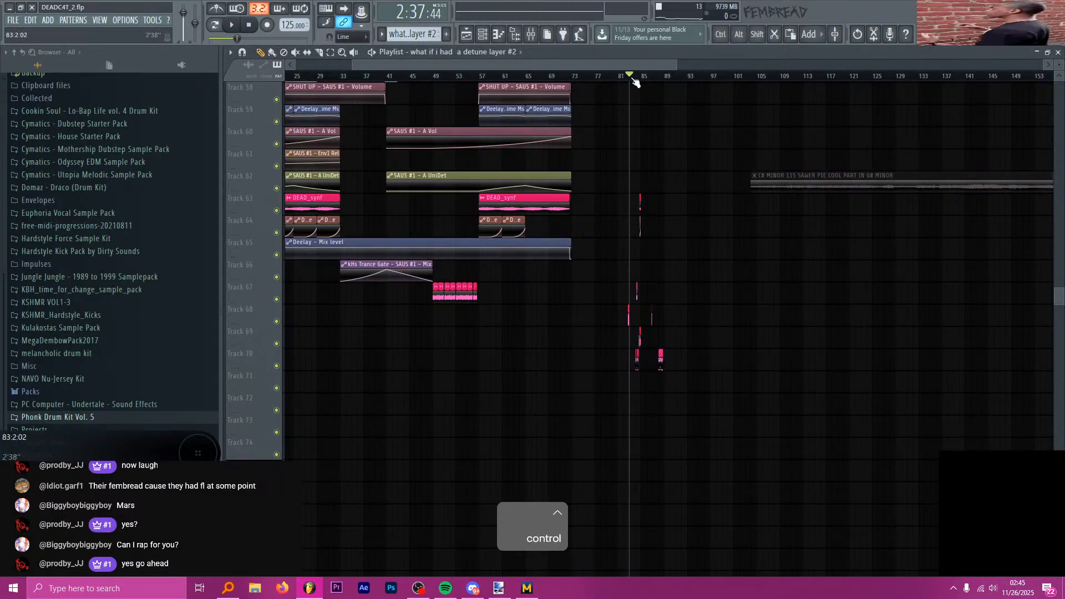
# - Switch the master channel's effects back on in the mixer
pyautogui.press('F9')
pyautogui.click(386, 189)
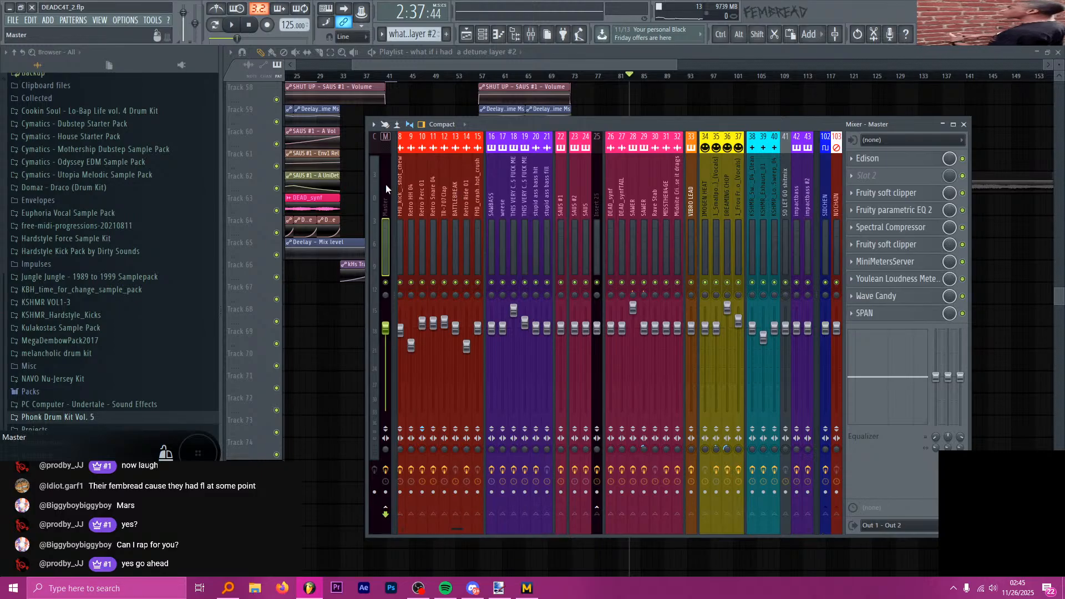
pyautogui.keyDown('ctrl'); pyautogui.click(962, 176); pyautogui.keyUp('ctrl')
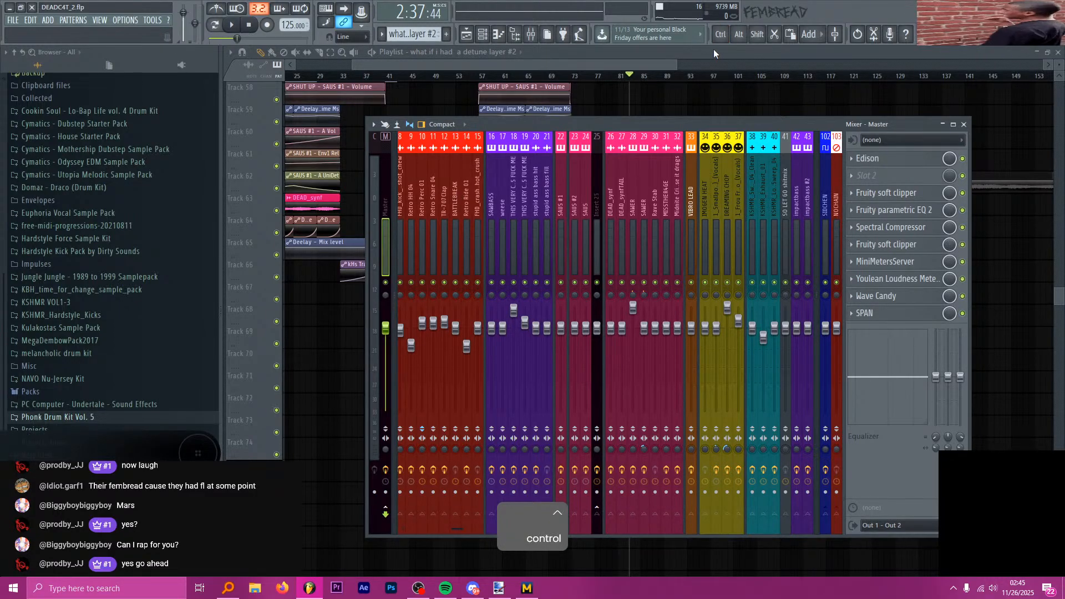
# - Play from bar 83 and view the master's second Fruity soft clipper and Spectral Compressor settings
pyautogui.press('space')
pyautogui.click(888, 244)
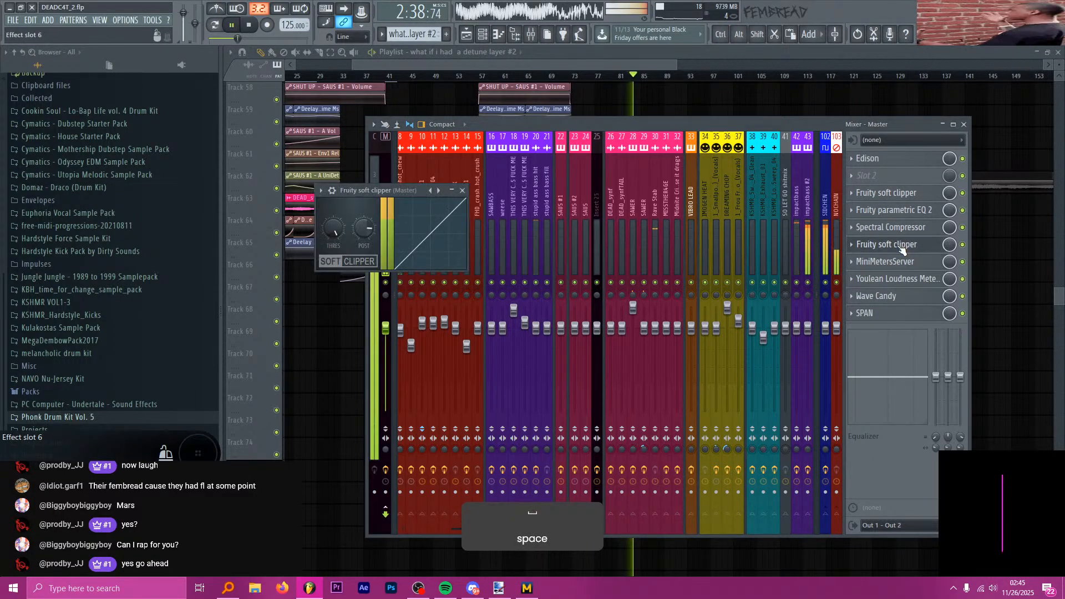
pyautogui.click(903, 250)
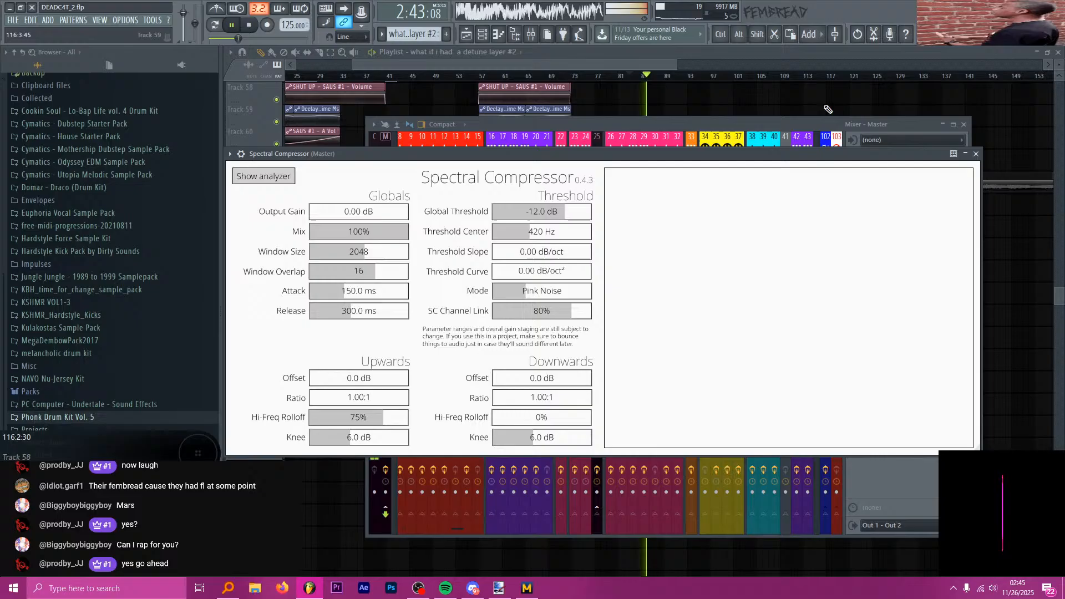
pyautogui.click(734, 62)
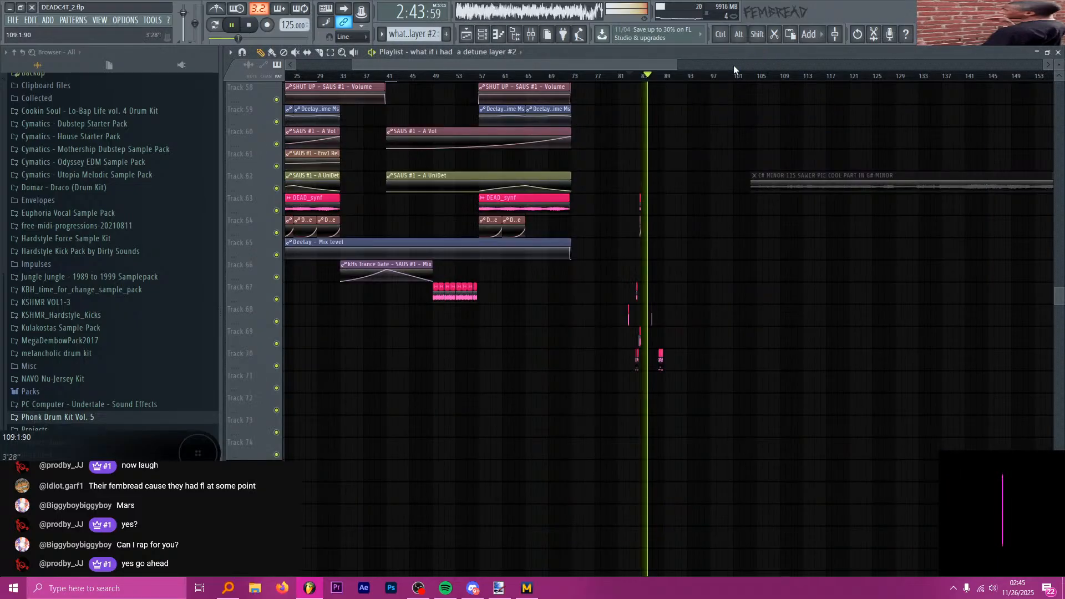
# - Stop playback and examine the clips between bars 81 and 89 up close, placing the playhead at bar 85
pyautogui.scroll(3, 648, 131)
pyautogui.scroll(2, 638, 139)
pyautogui.press('space')
pyautogui.scroll(2, 605, 148)
pyautogui.scroll(2, 563, 144)
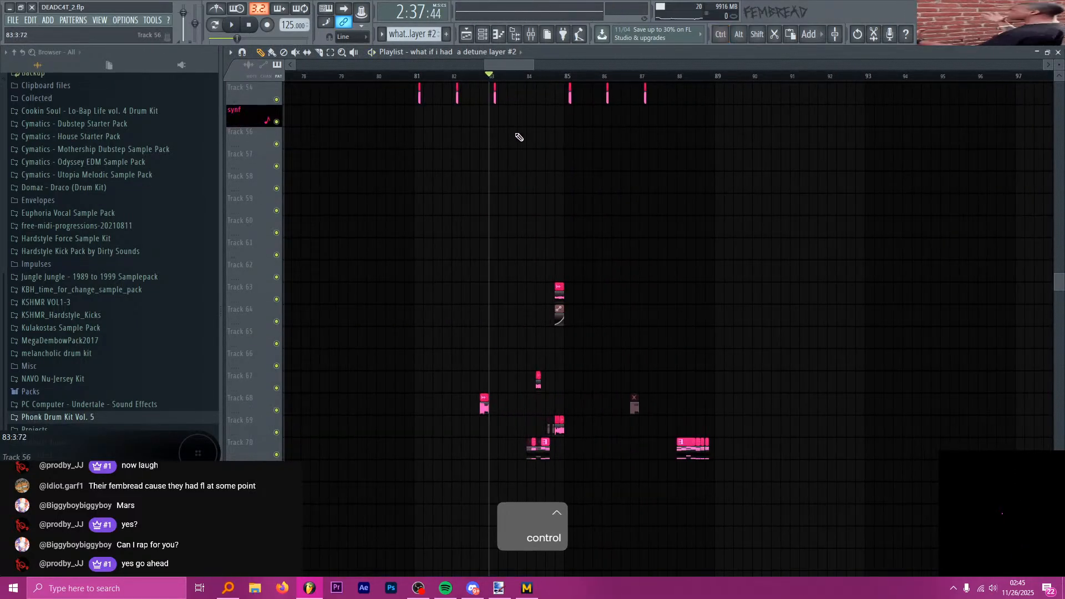
pyautogui.scroll(2, 524, 138)
pyautogui.scroll(2, 529, 139)
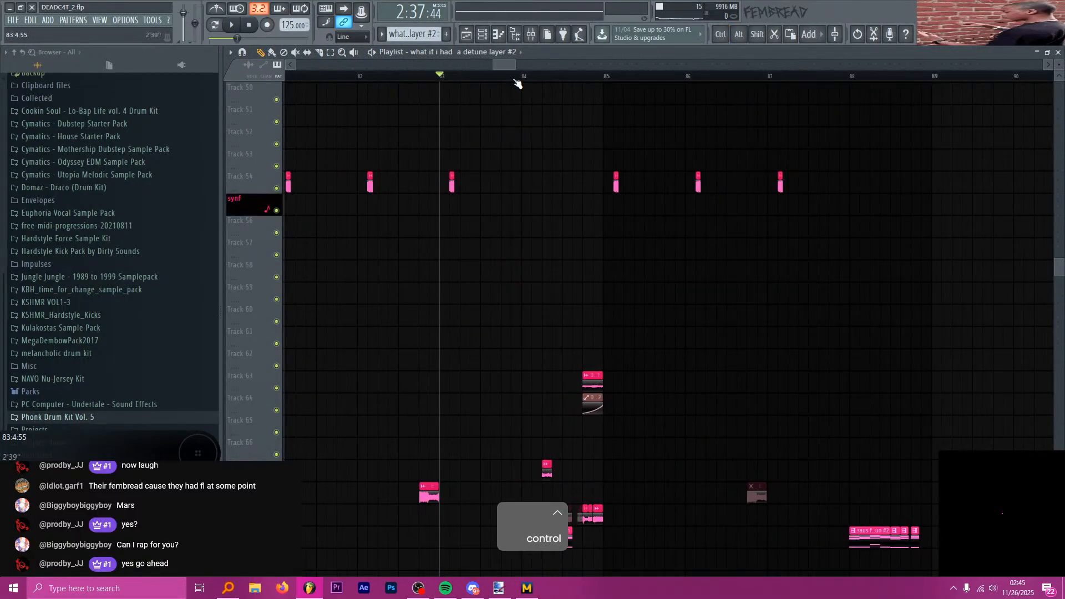
pyautogui.scroll(5, 558, 101)
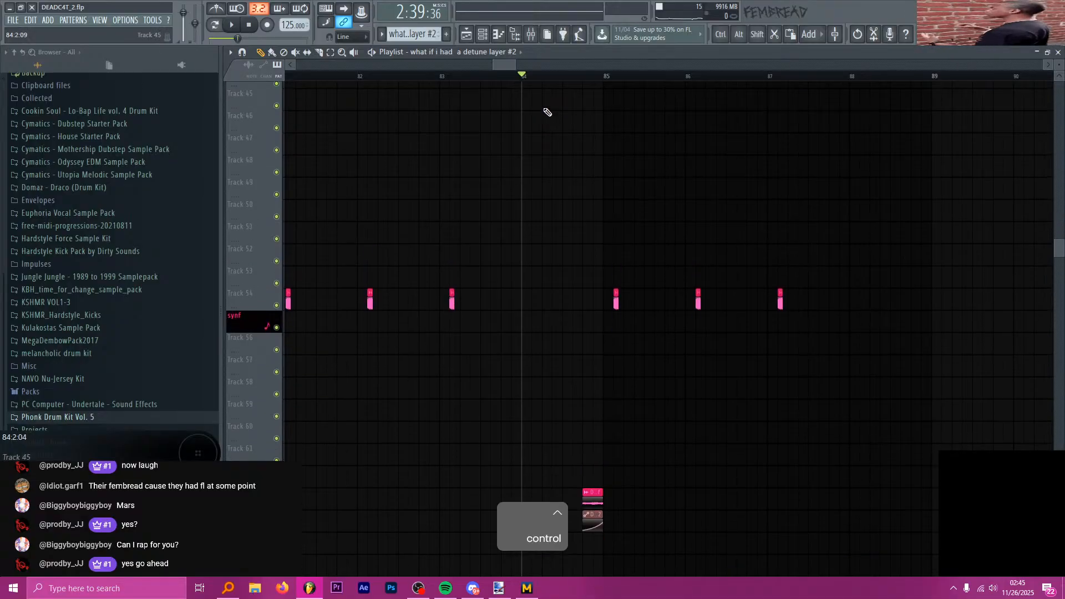
pyautogui.scroll(-2, 549, 106)
pyautogui.click(598, 78)
pyautogui.scroll(-3, 506, 100)
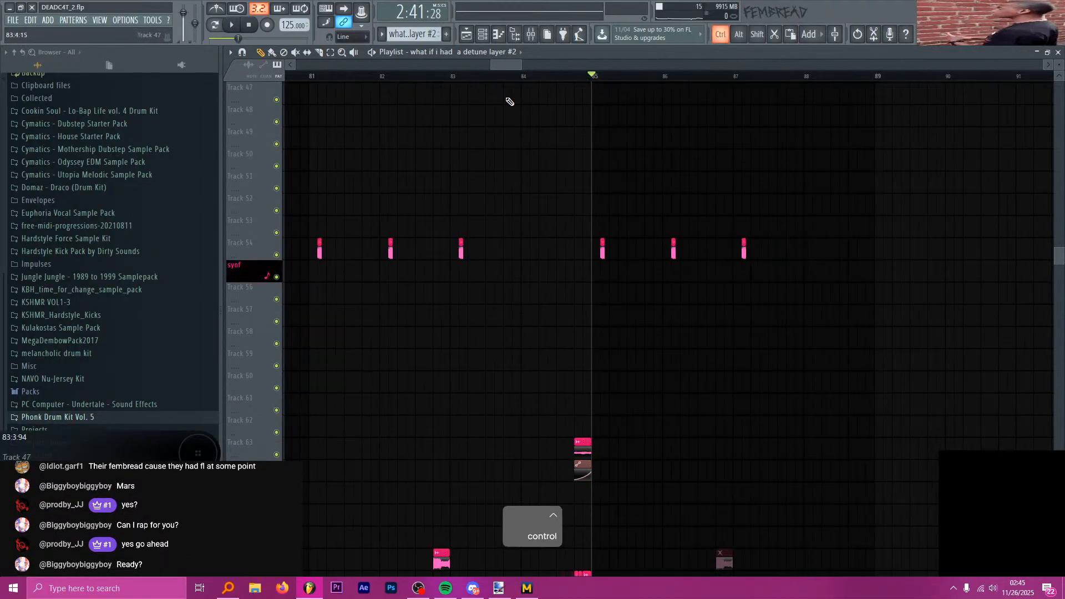
# - Play from bar 84 and look through the clips on the tracks below, down to the vocals section
pyautogui.scroll(3, 541, 113)
pyautogui.hotkey('alt', 'Tab')
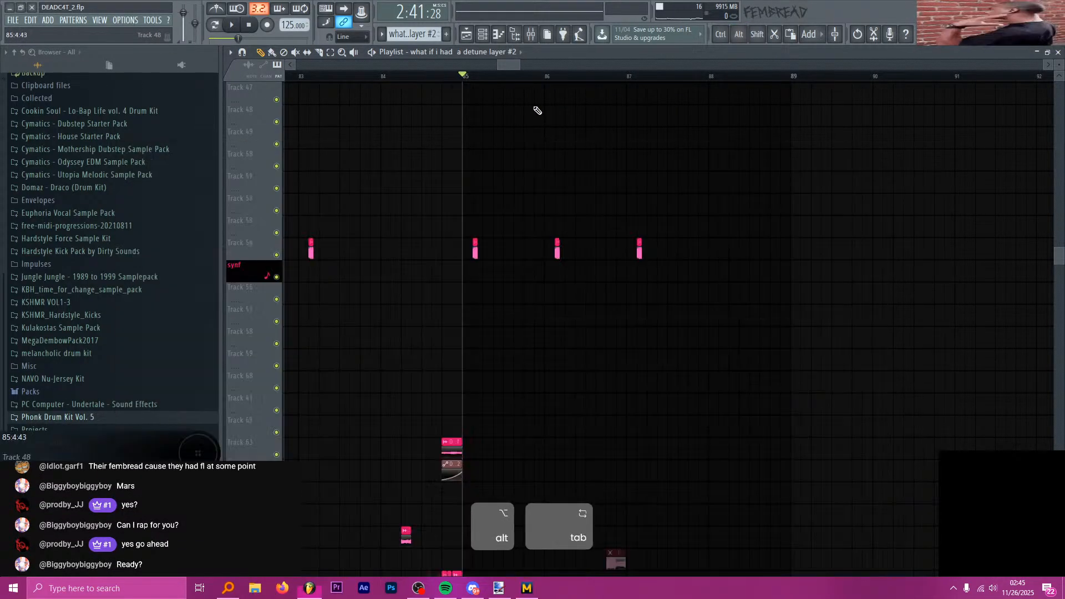
pyautogui.click(431, 78)
pyautogui.moveTo(431, 77); pyautogui.dragTo(382, 76)
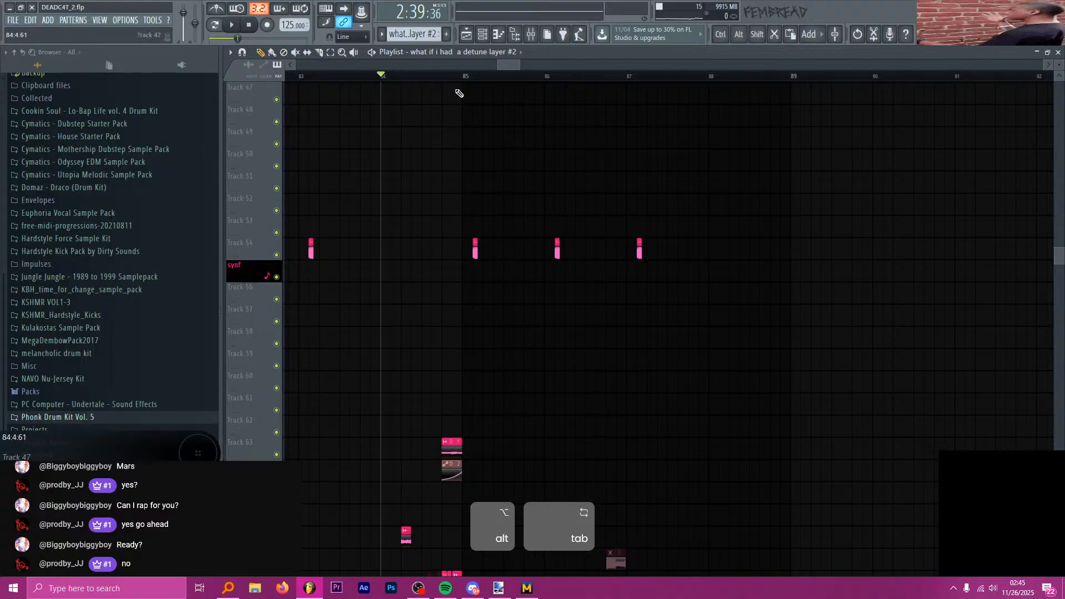
pyautogui.scroll(-4, 474, 93)
pyautogui.press('space')
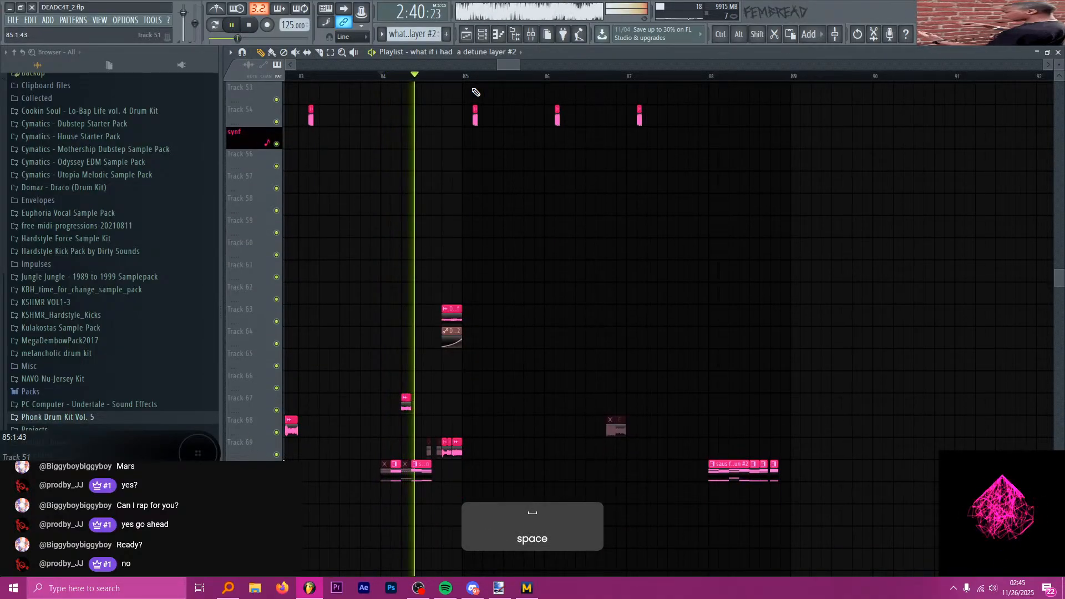
pyautogui.scroll(-8, 477, 92)
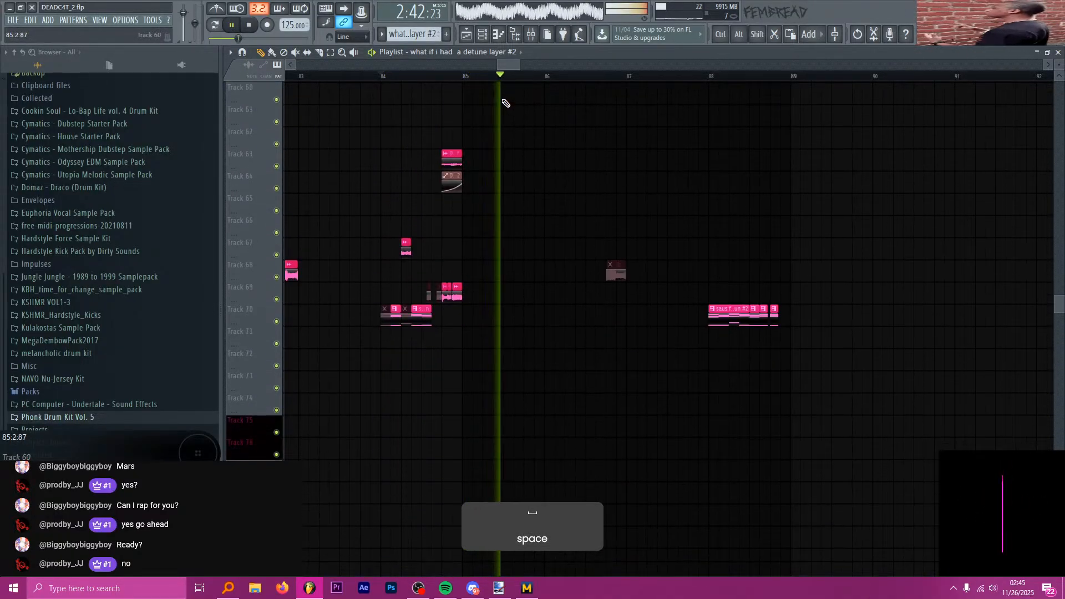
pyautogui.scroll(-6, 533, 167)
pyautogui.scroll(-5, 537, 166)
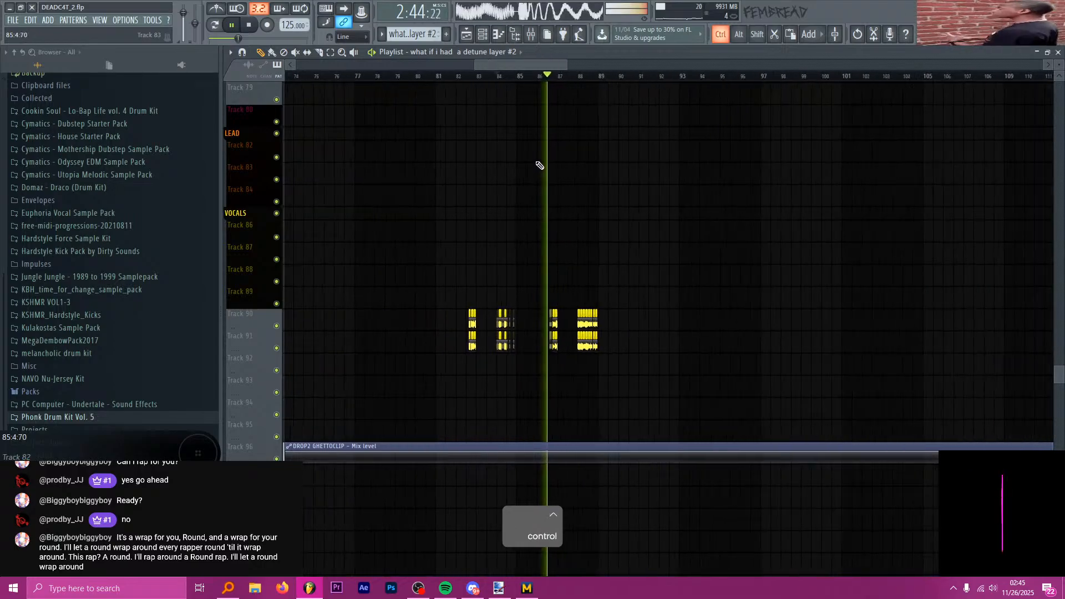
pyautogui.scroll(-3, 528, 158)
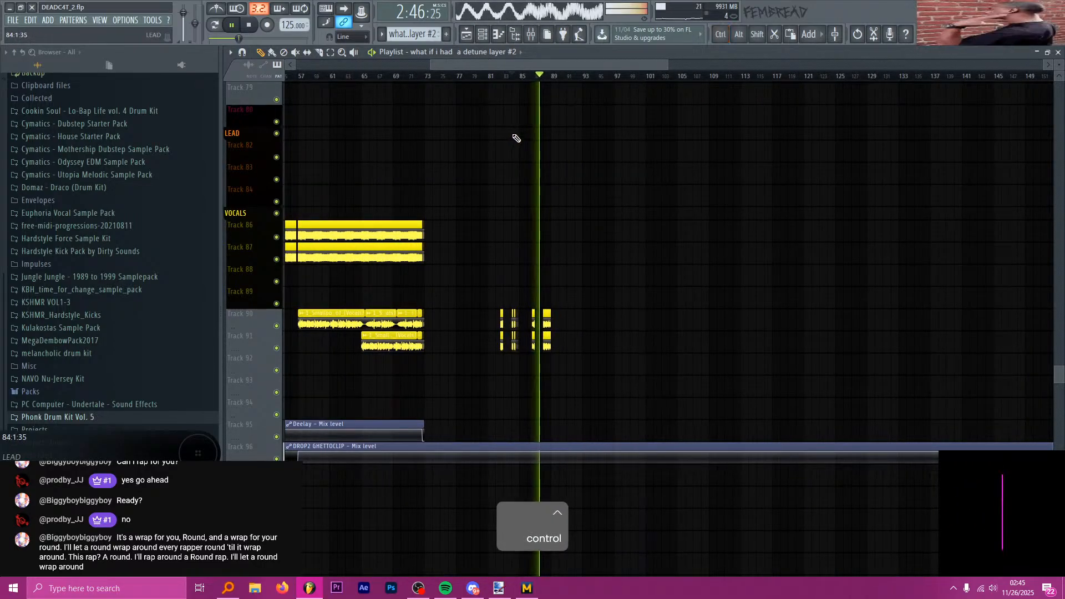
pyautogui.scroll(-2, 517, 137)
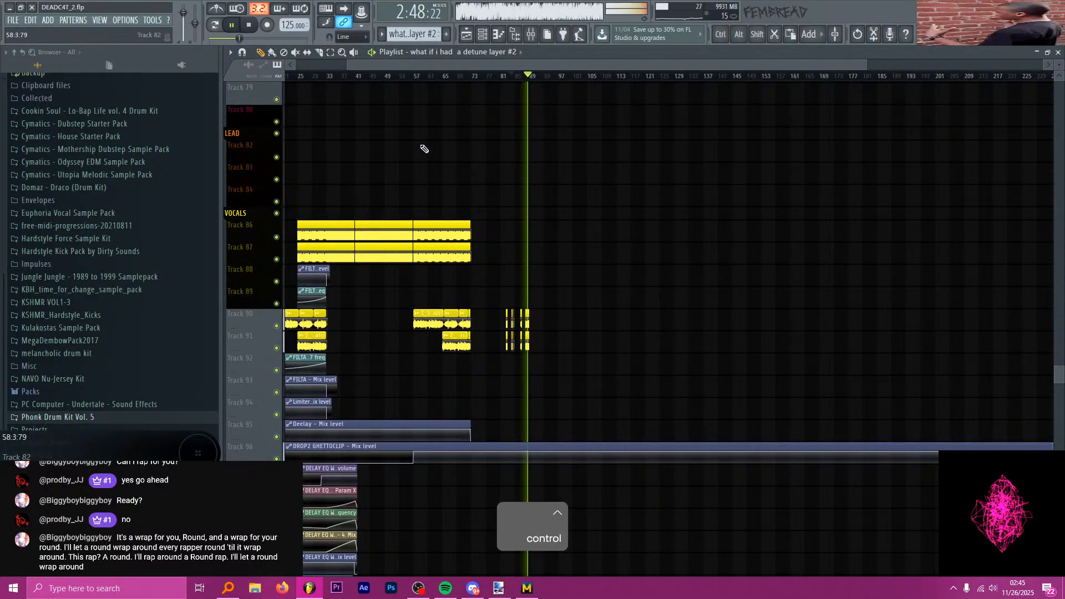
pyautogui.scroll(-2, 418, 138)
pyautogui.press('space')
# - Play the vocal chops from bar 41 and view their start up close
pyautogui.scroll(3, 405, 124)
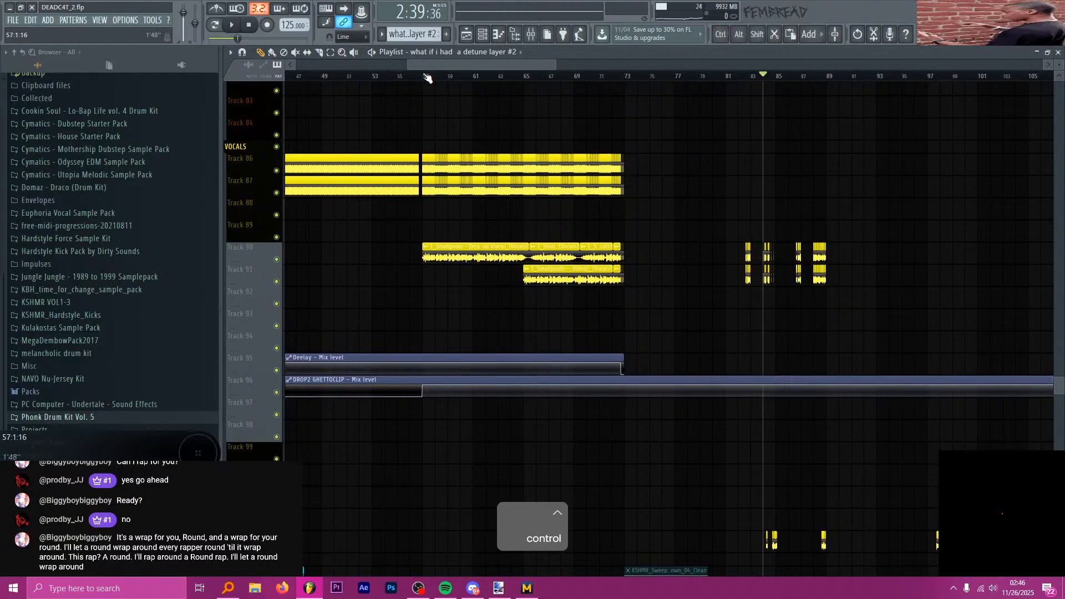
pyautogui.click(351, 76)
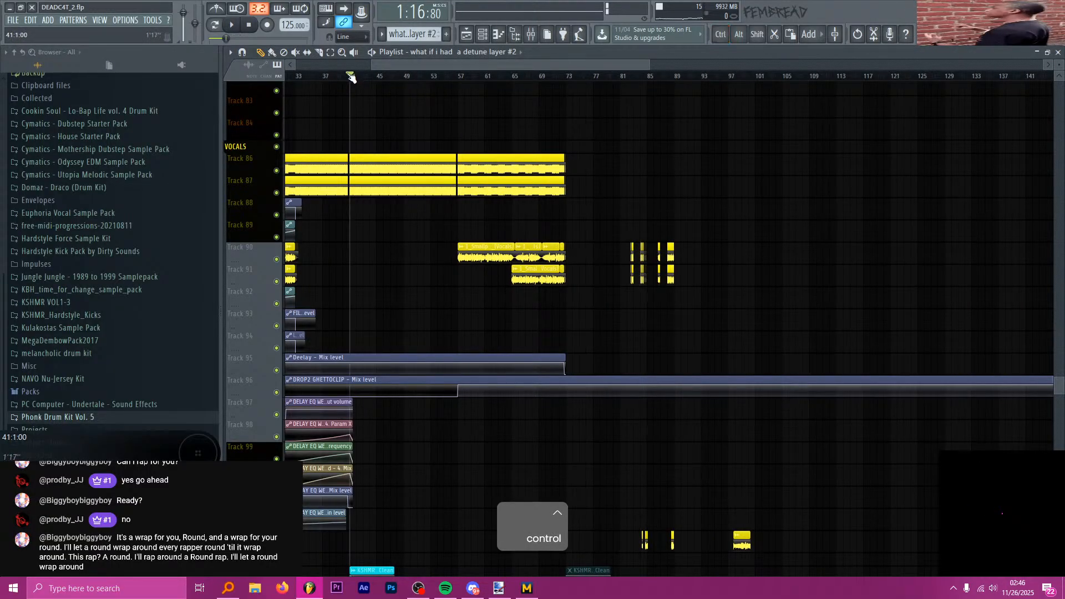
pyautogui.press('space')
pyautogui.scroll(9, 343, 102)
pyautogui.scroll(2, 381, 183)
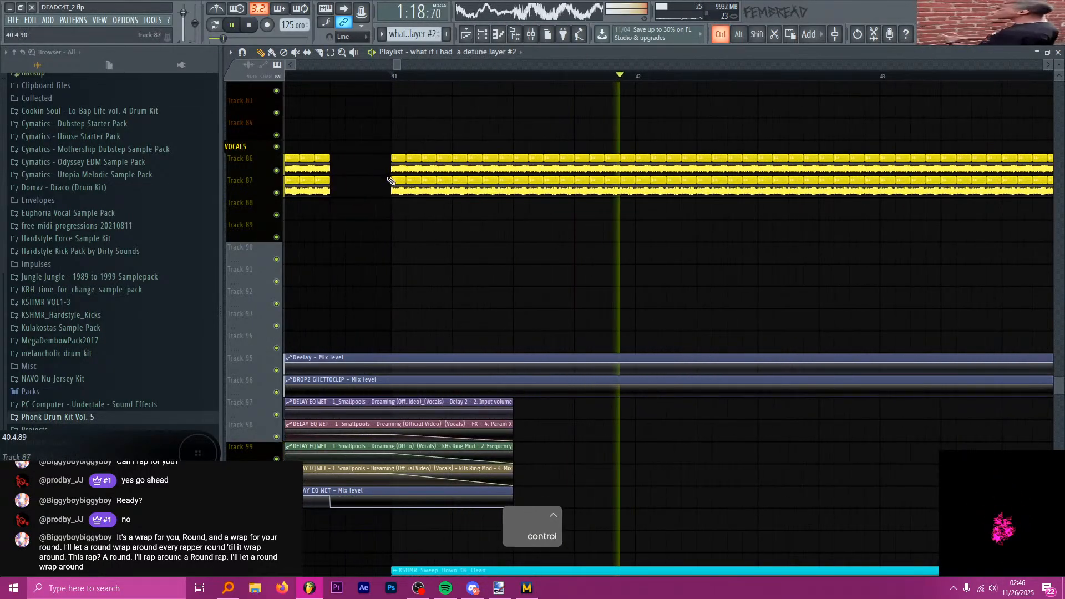
# - Try to copy the vocal chop clips at the very start of bar 41 on Tracks 86 and 87, and stop playback
pyautogui.moveTo(388, 186); pyautogui.dragTo(397, 166)
pyautogui.hotkey('ctrl', 'c')
pyautogui.scroll(-5, 371, 185)
pyautogui.press('space')
pyautogui.scroll(-7, 378, 183)
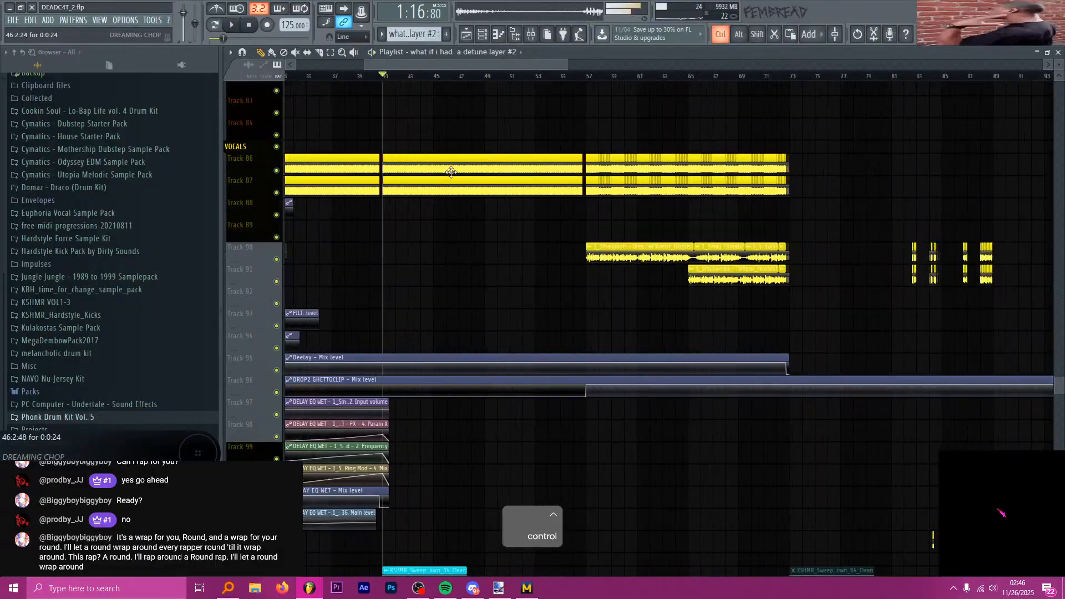
# - Copy the one-bar stretch of vocal chops starting at bar 41 on Tracks 86 and 87
pyautogui.scroll(6, 414, 185)
pyautogui.scroll(1, 399, 185)
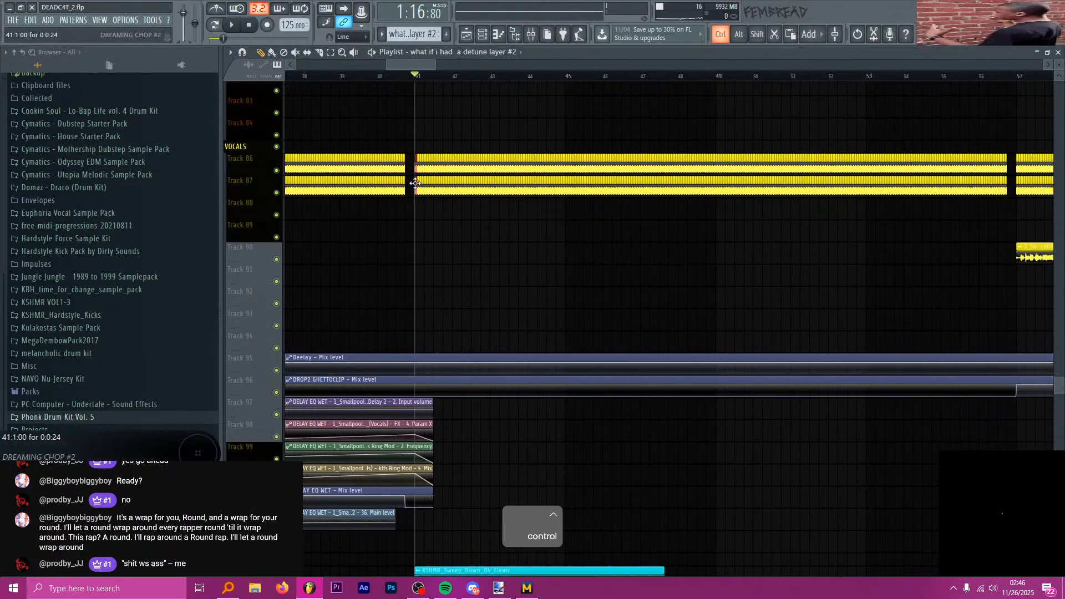
pyautogui.scroll(2, 421, 182)
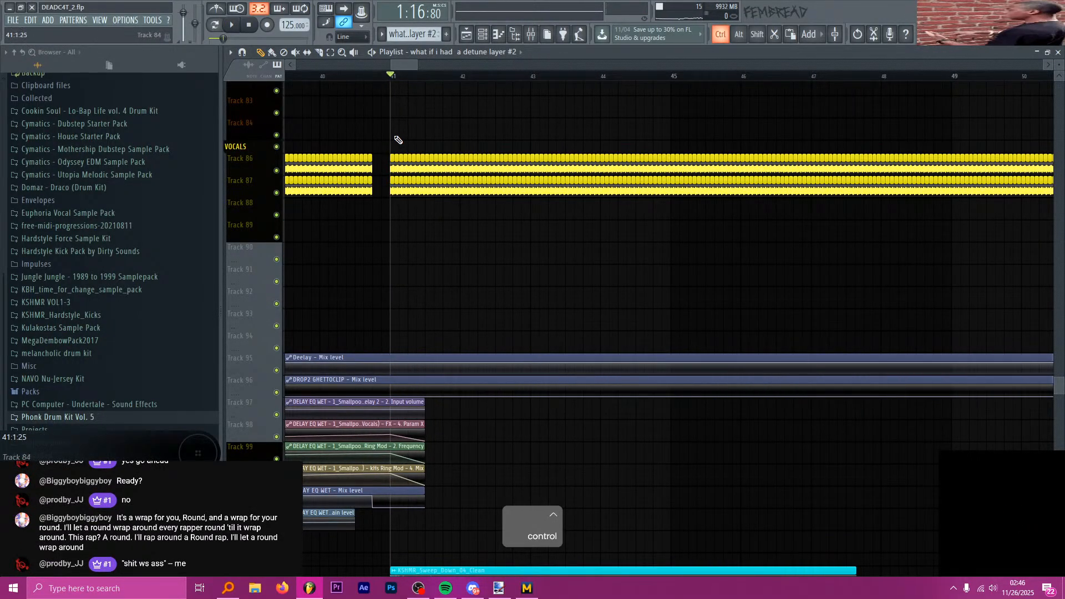
pyautogui.moveTo(394, 184); pyautogui.dragTo(451, 191)
pyautogui.hotkey('ctrl', 'c')
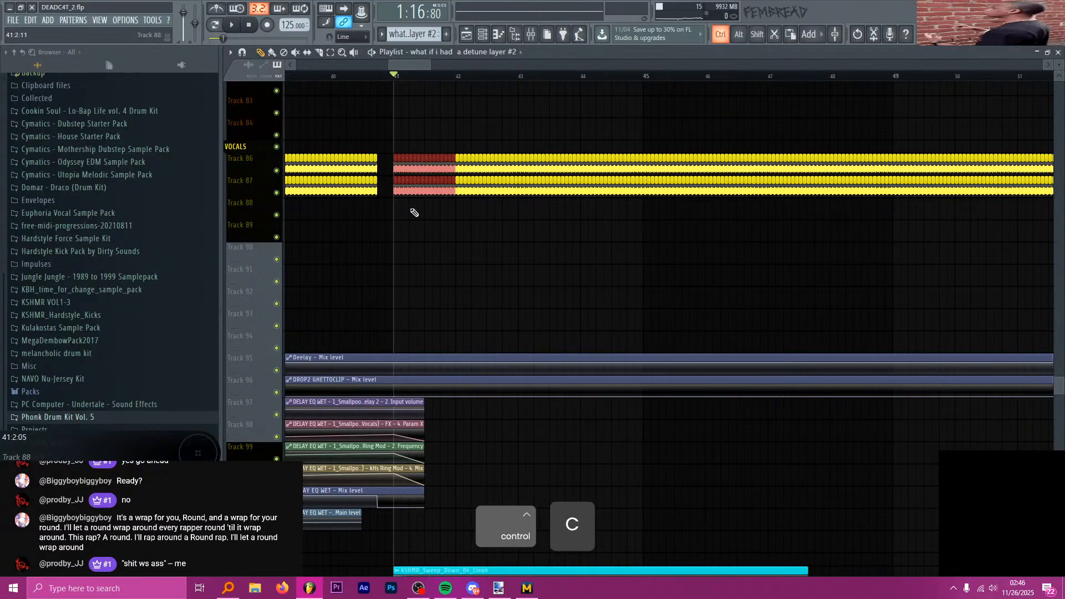
# - Return to the section around bars 81 to 89 and play it briefly from bar 81
pyautogui.scroll(-7, 410, 210)
pyautogui.scroll(-3, 420, 212)
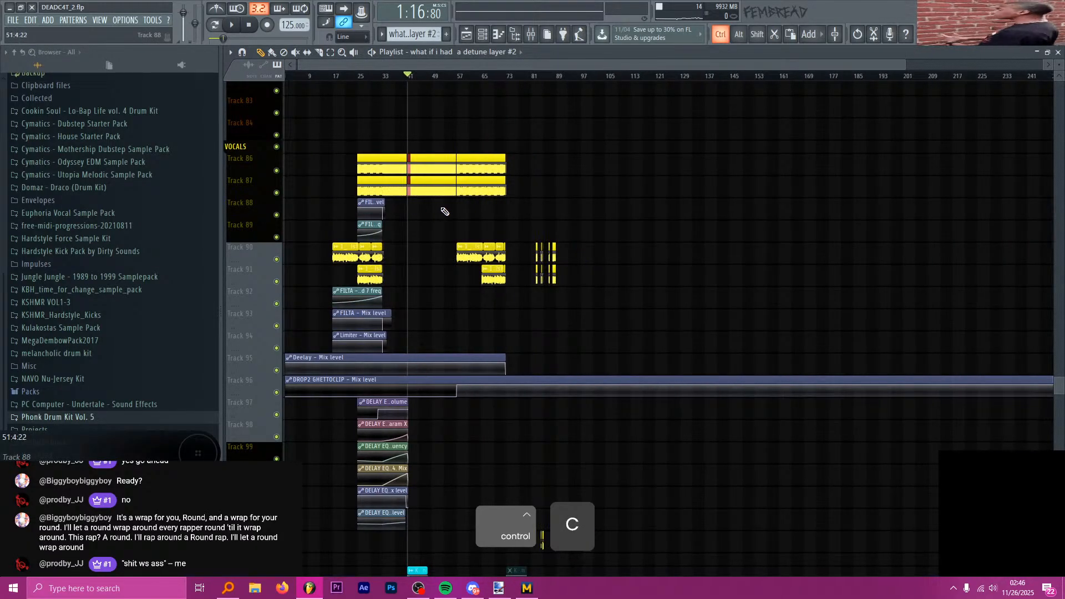
pyautogui.scroll(-2, 444, 211)
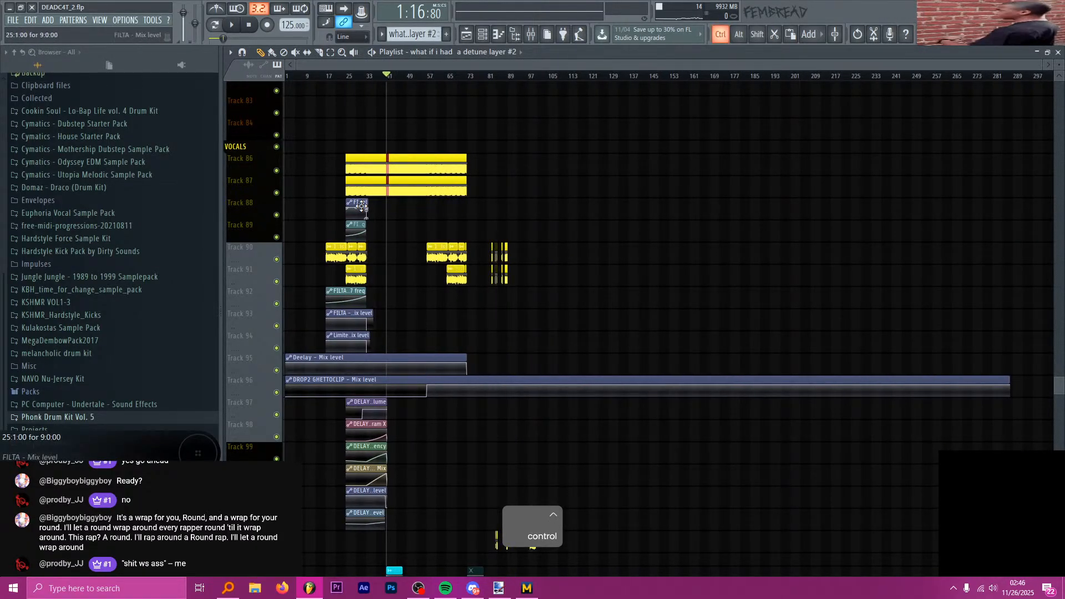
pyautogui.scroll(4, 502, 215)
pyautogui.scroll(8, 516, 216)
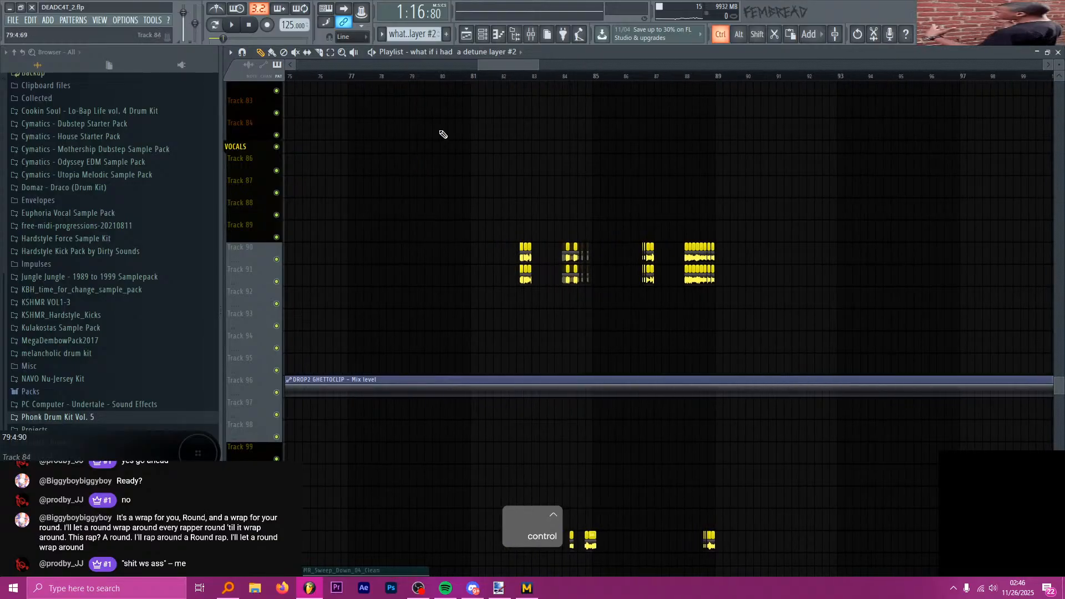
pyautogui.click(475, 78)
pyautogui.press('space')
pyautogui.press('space')
pyautogui.scroll(3, 495, 163)
pyautogui.scroll(-3, 571, 205)
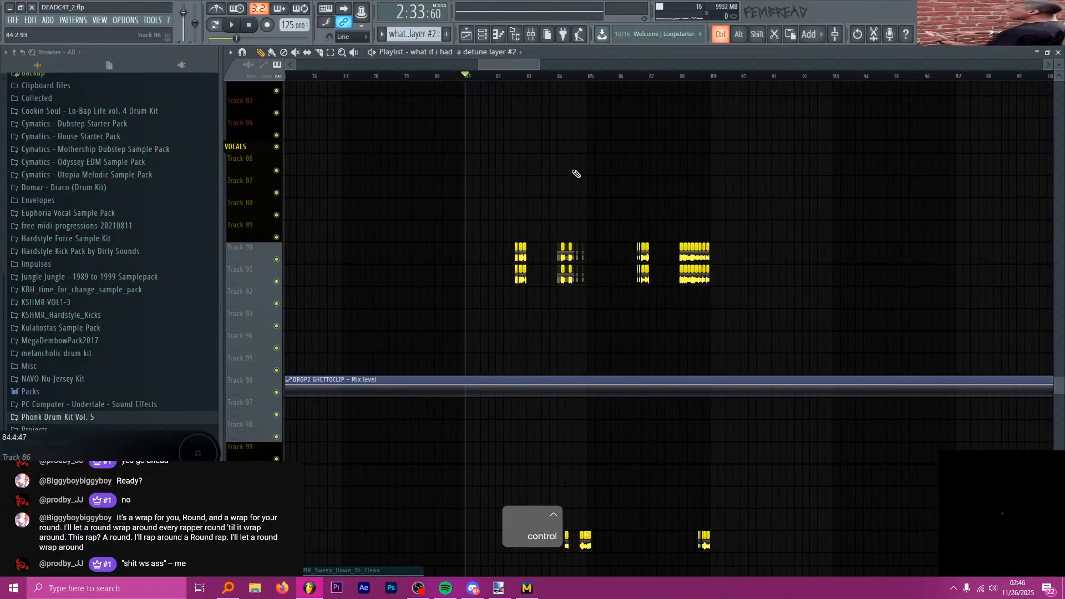
# - Paste the copied vocal chops on Tracks 86 and 87 so that they start at bar 85
pyautogui.scroll(2, 575, 171)
pyautogui.click(577, 78)
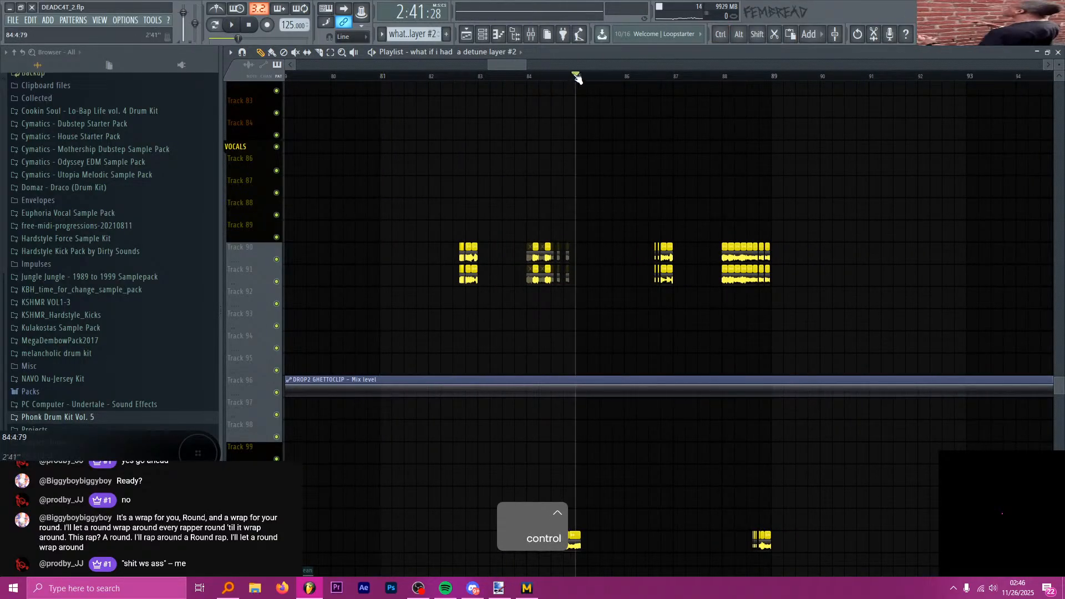
pyautogui.press('space')
pyautogui.press('space')
pyautogui.scroll(4, 611, 167)
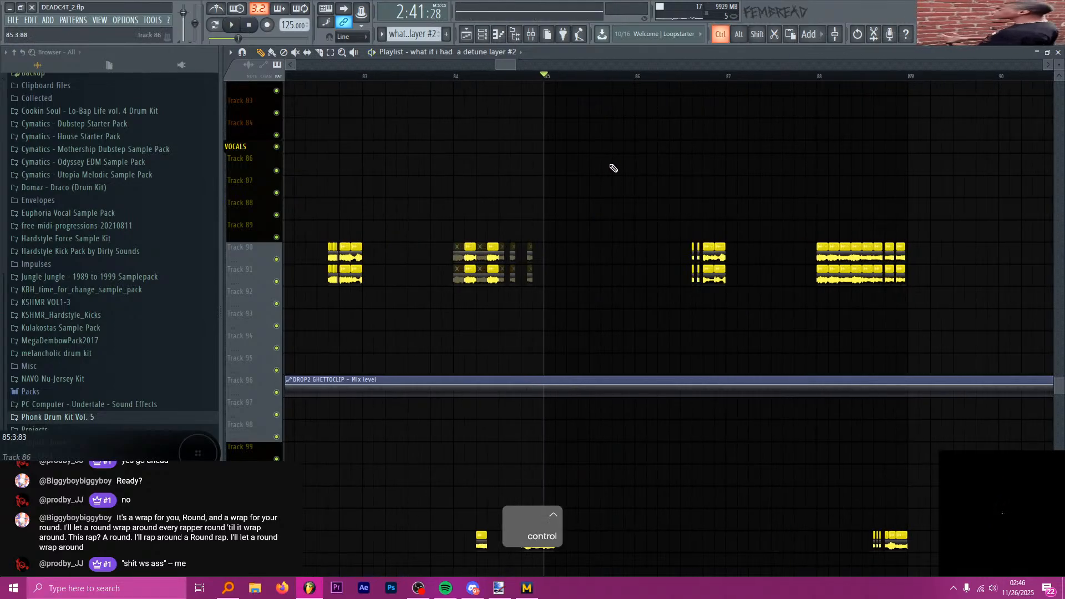
pyautogui.hotkey('ctrl', 'v')
pyautogui.moveTo(360, 191); pyautogui.dragTo(536, 190)
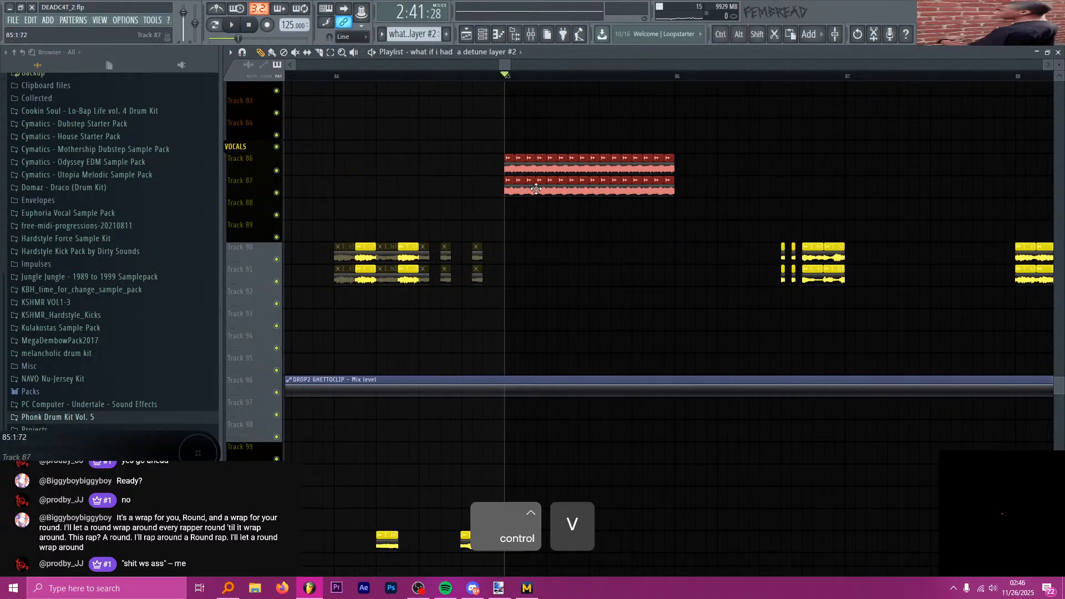
# - Play the pasted vocal chops from bar 85 and stop playback
pyautogui.press('space')
pyautogui.scroll(-3, 434, 165)
pyautogui.press('space')
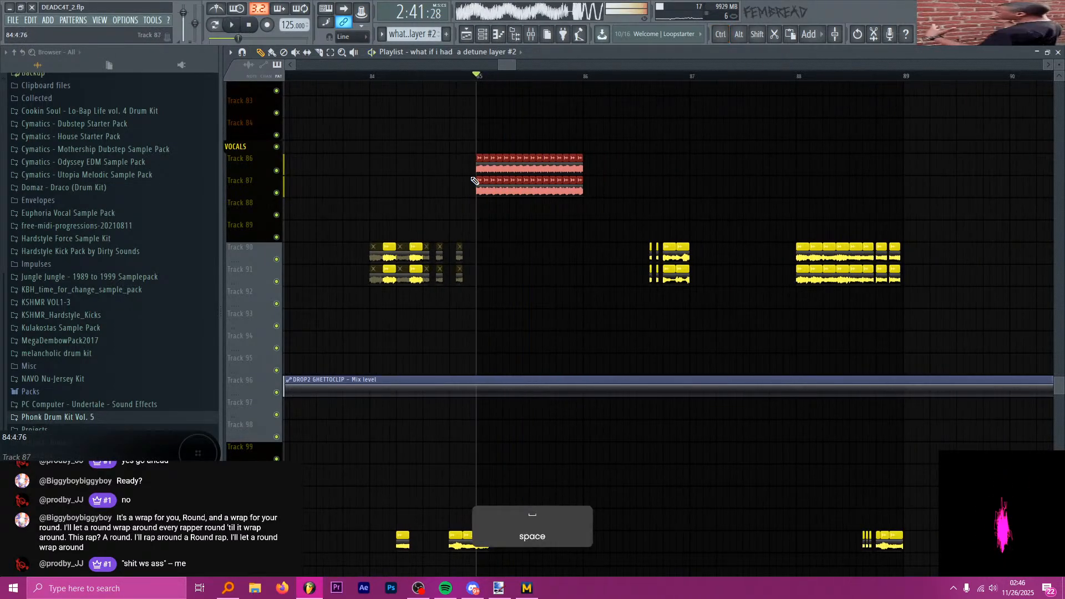
# - Delete the repeated DREAMING CHOP #2 clips on Tracks 86 and 87, keeping only the third pair in bar 85
pyautogui.scroll(4, 482, 186)
pyautogui.scroll(3, 480, 186)
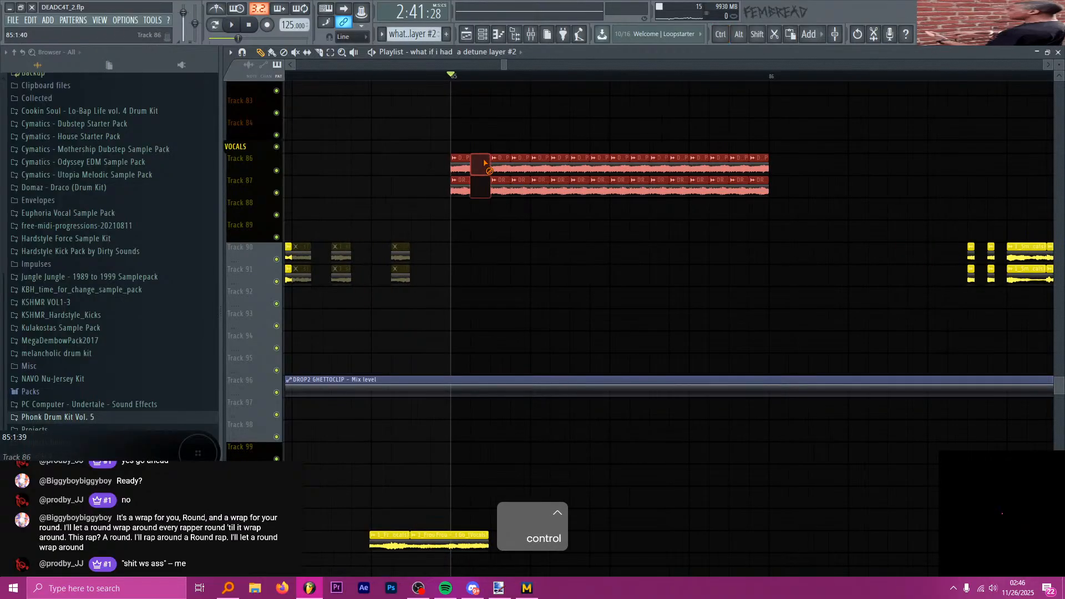
pyautogui.moveTo(478, 203); pyautogui.dragTo(478, 203)
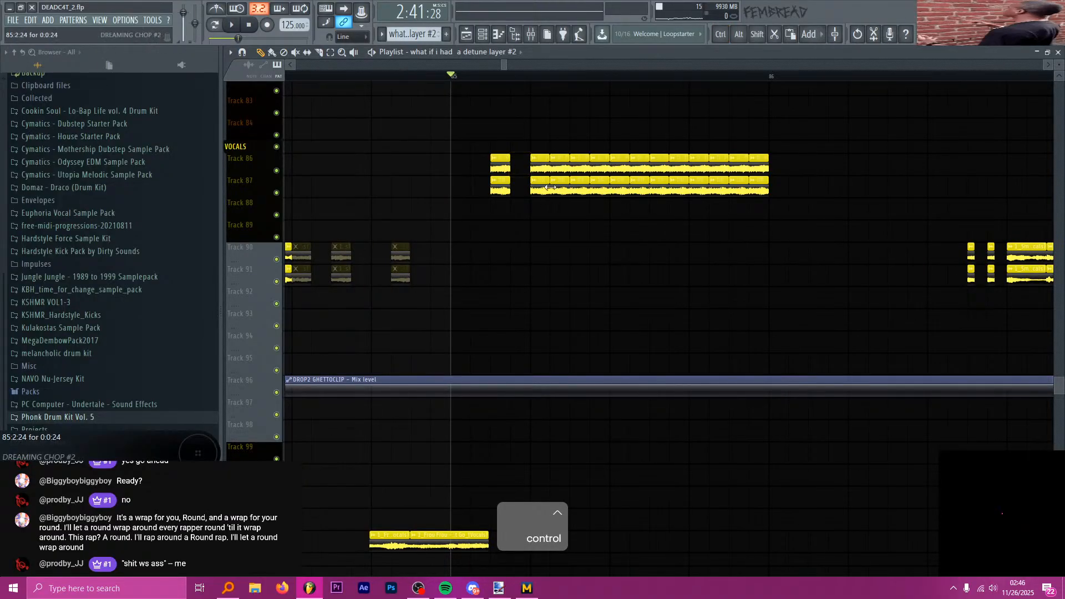
pyautogui.scroll(-2, 550, 186)
pyautogui.moveTo(728, 220); pyautogui.dragTo(547, 149)
pyautogui.press('Delete')
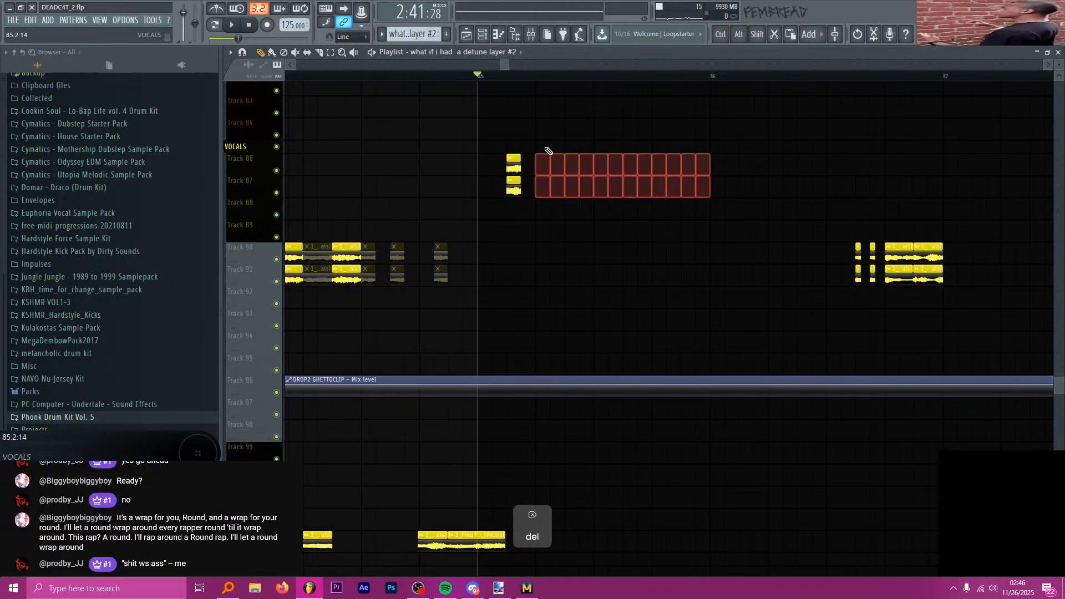
# - Duplicate the remaining vocal chop pair once per beat to fill bar 85 with four pairs, and play the result
pyautogui.scroll(-3, 574, 209)
pyautogui.scroll(3, 577, 198)
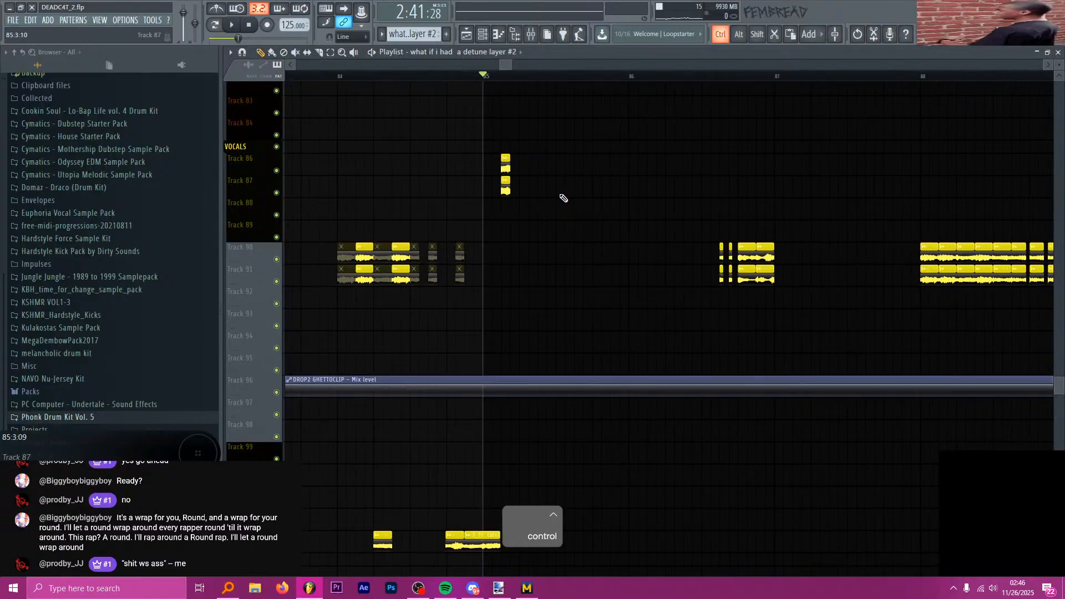
pyautogui.moveTo(551, 199); pyautogui.dragTo(499, 152)
pyautogui.moveTo(505, 190); pyautogui.dragTo(581, 192)
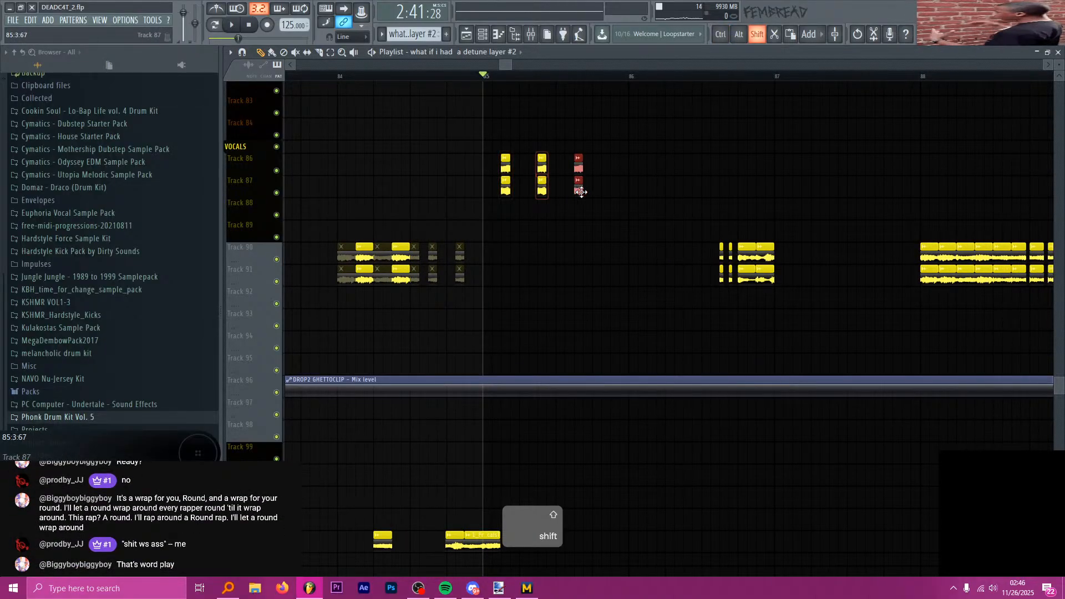
pyautogui.press('space')
pyautogui.scroll(2, 647, 200)
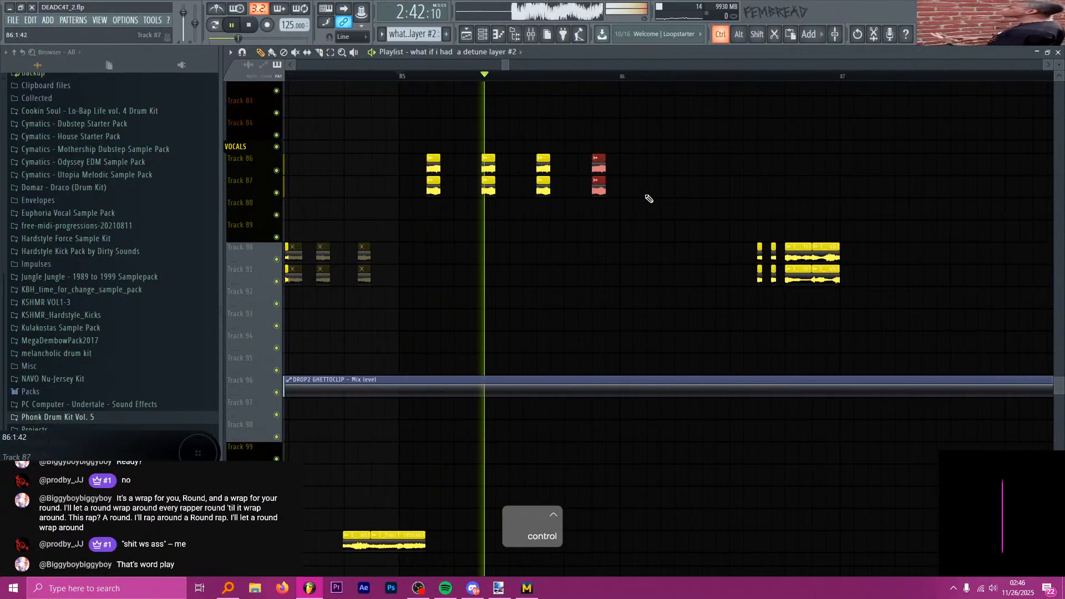
# - Duplicate the four vocal chop pairs of bar 85 into bar 86 with the same one-beat spacing
pyautogui.keyDown('ctrl'); pyautogui.moveTo(683, 209); pyautogui.dragTo(416, 163); pyautogui.keyUp('ctrl')
pyautogui.press('space')
pyautogui.hotkey('ctrl', 'b')
pyautogui.scroll(-3, 435, 187)
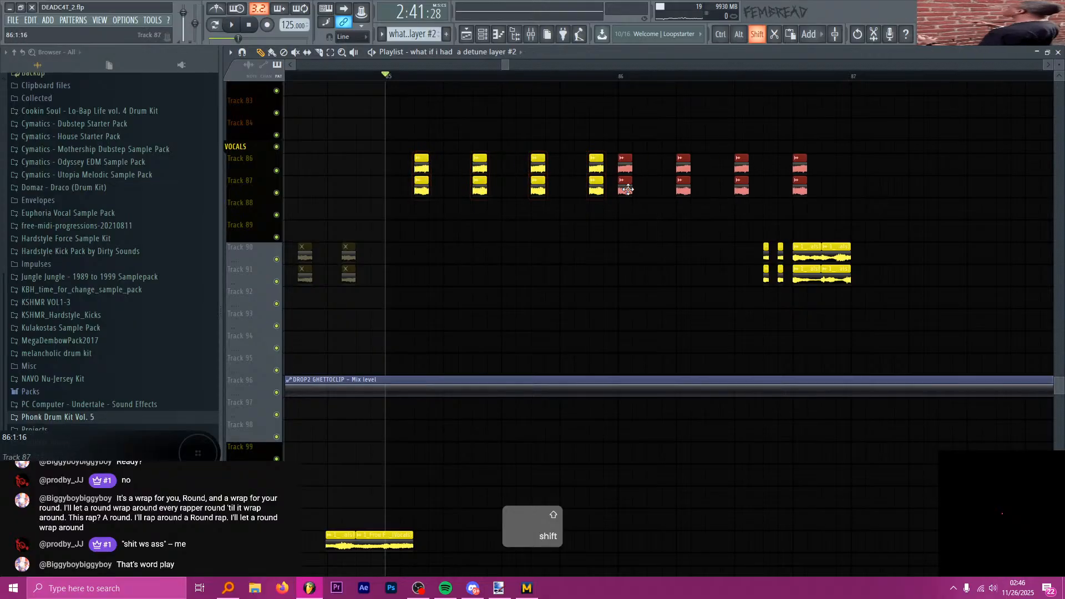
# - Copy all eight vocal chop pairs from bars 85 and 86 into bars 87 and 88 during playback
pyautogui.keyDown('ctrl'); pyautogui.moveTo(666, 215); pyautogui.dragTo(400, 155); pyautogui.keyUp('ctrl')
pyautogui.press('space')
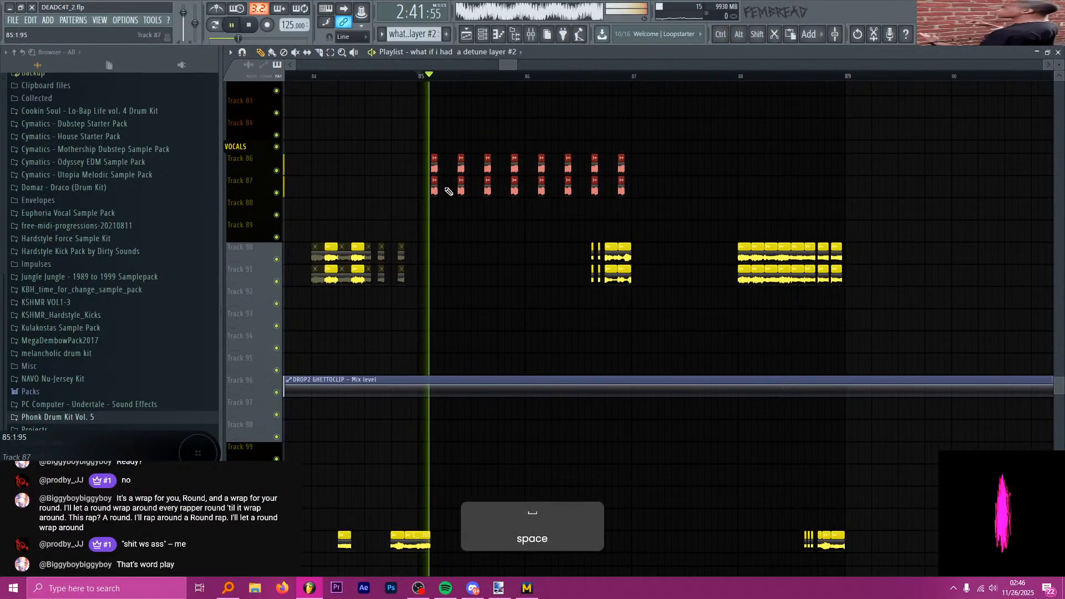
pyautogui.moveTo(669, 197); pyautogui.dragTo(644, 193)
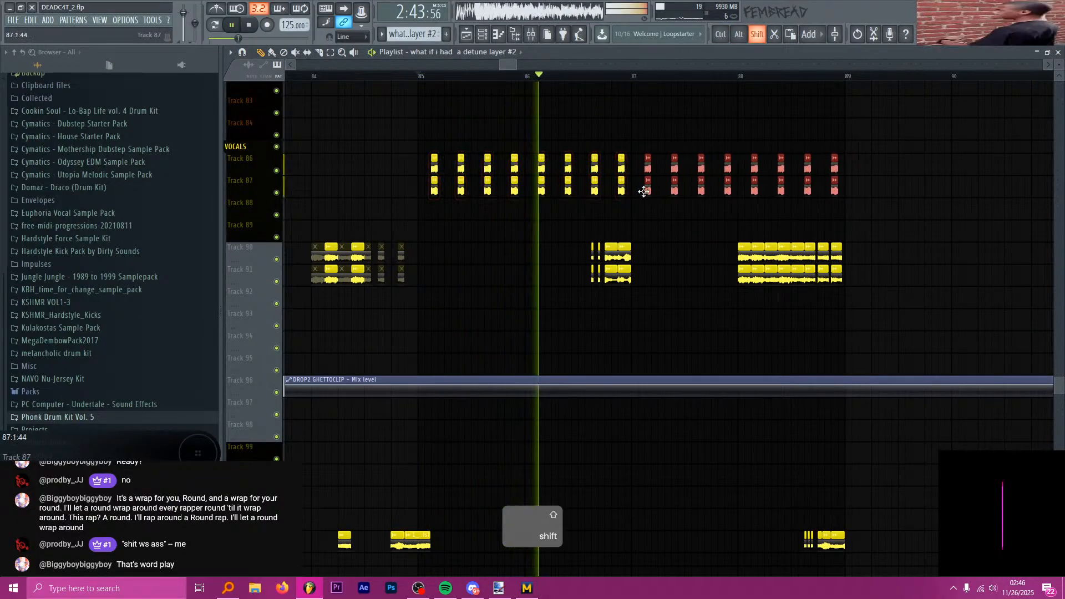
# - Delete the last vocal chop pair of bar 86 on Tracks 86 and 87
pyautogui.scroll(3, 633, 195)
pyautogui.keyDown('ctrl'); pyautogui.click(632, 194); pyautogui.keyUp('ctrl')
pyautogui.rightClick(610, 185)
pyautogui.rightClick(609, 166)
pyautogui.scroll(-3, 468, 166)
pyautogui.scroll(3, 469, 166)
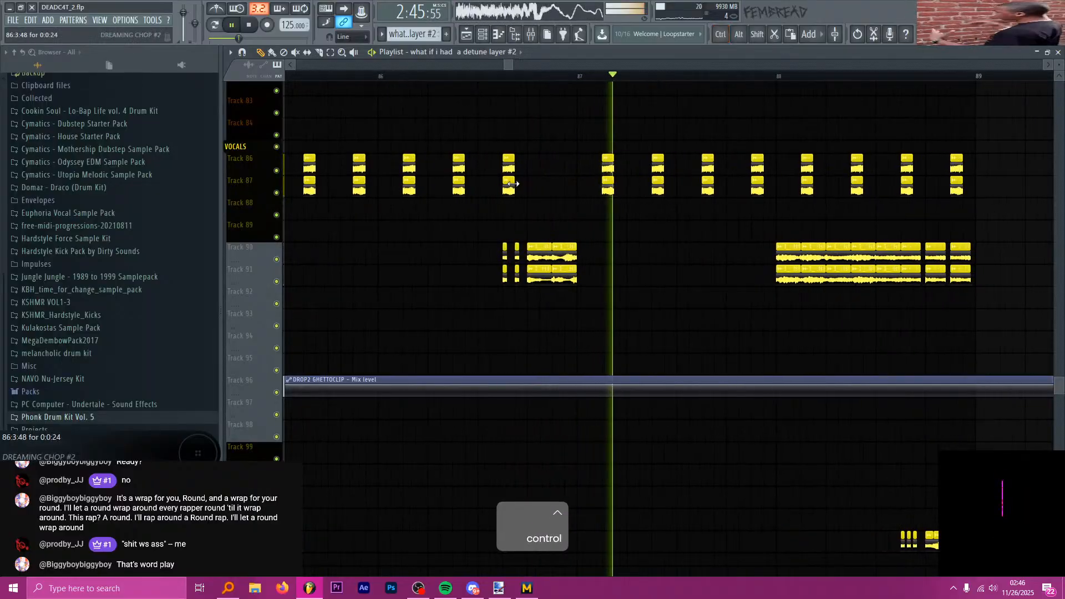
# - Delete the four vocal chop pairs in bar 88 on Tracks 86 and 87, and stop playback
pyautogui.rightClick(639, 166)
pyautogui.rightClick(688, 186)
pyautogui.rightClick(689, 165)
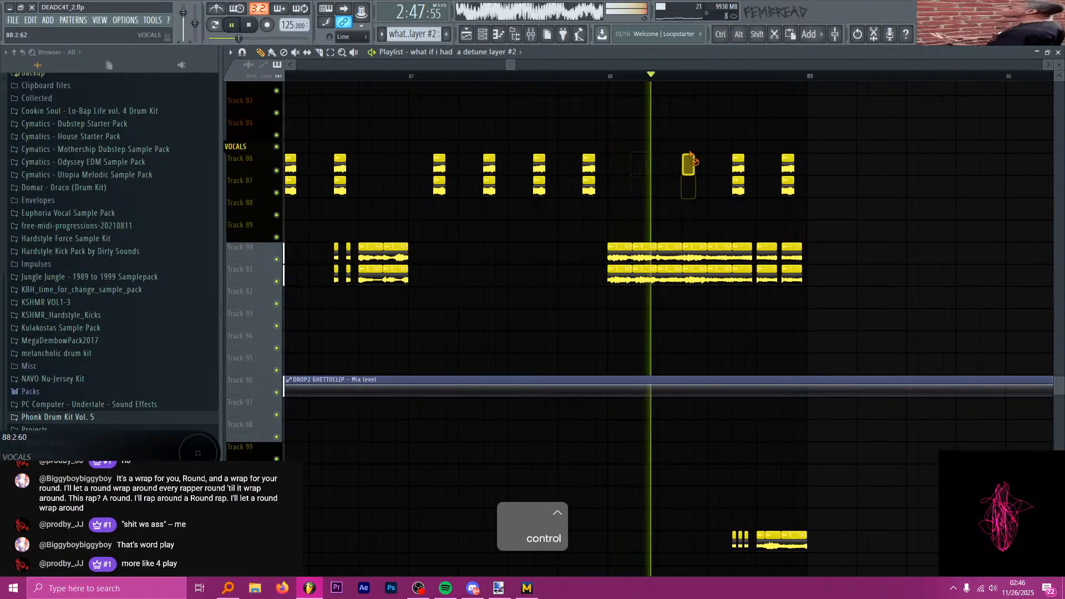
pyautogui.rightClick(738, 165)
pyautogui.rightClick(738, 187)
pyautogui.rightClick(787, 166)
pyautogui.rightClick(787, 187)
pyautogui.scroll(-3, 660, 181)
pyautogui.scroll(-5, 660, 181)
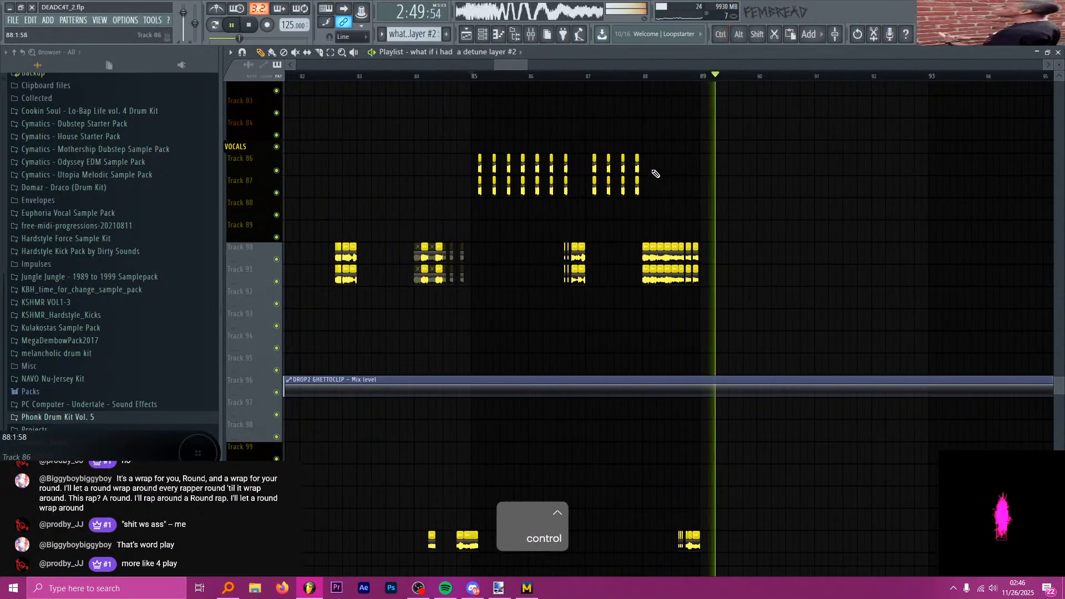
pyautogui.press('space')
pyautogui.scroll(2, 654, 184)
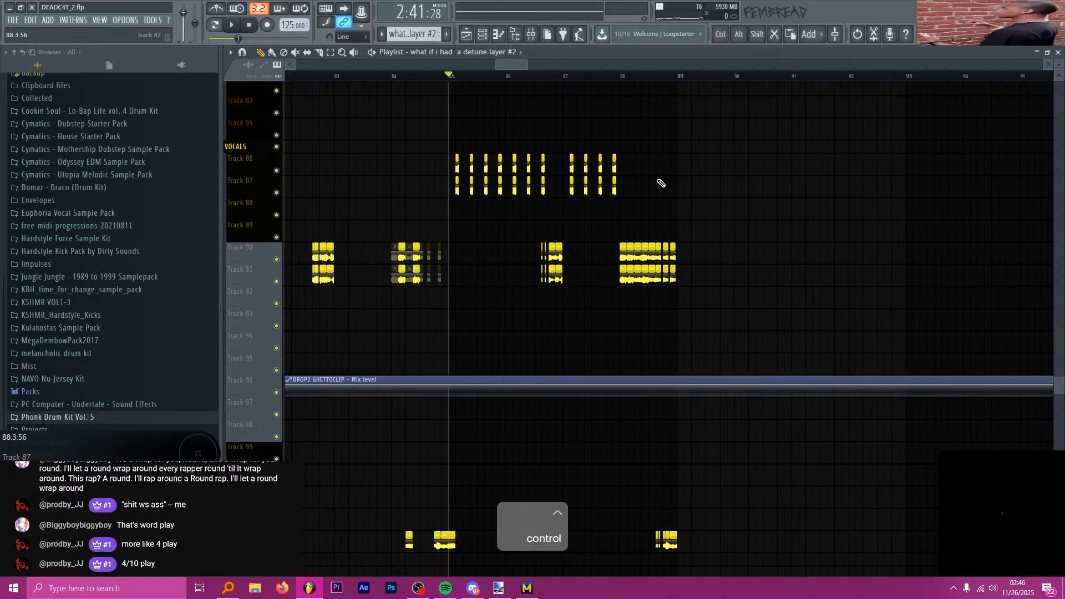
pyautogui.hotkey('alt', 'Tab')
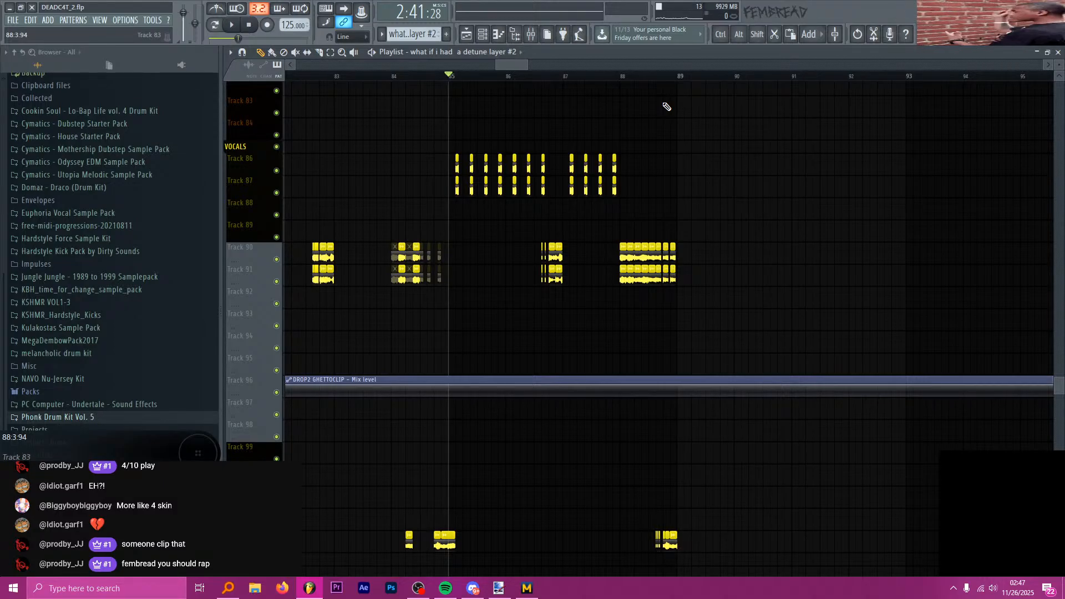
pyautogui.hotkey('alt', 'Tab')
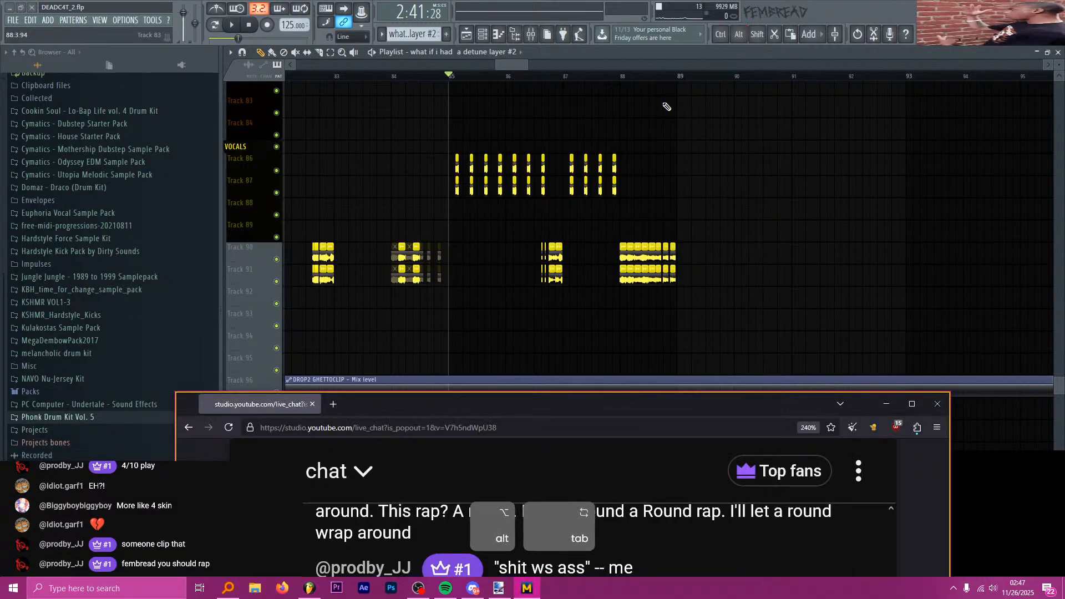
pyautogui.hotkey('alt', 'Tab')
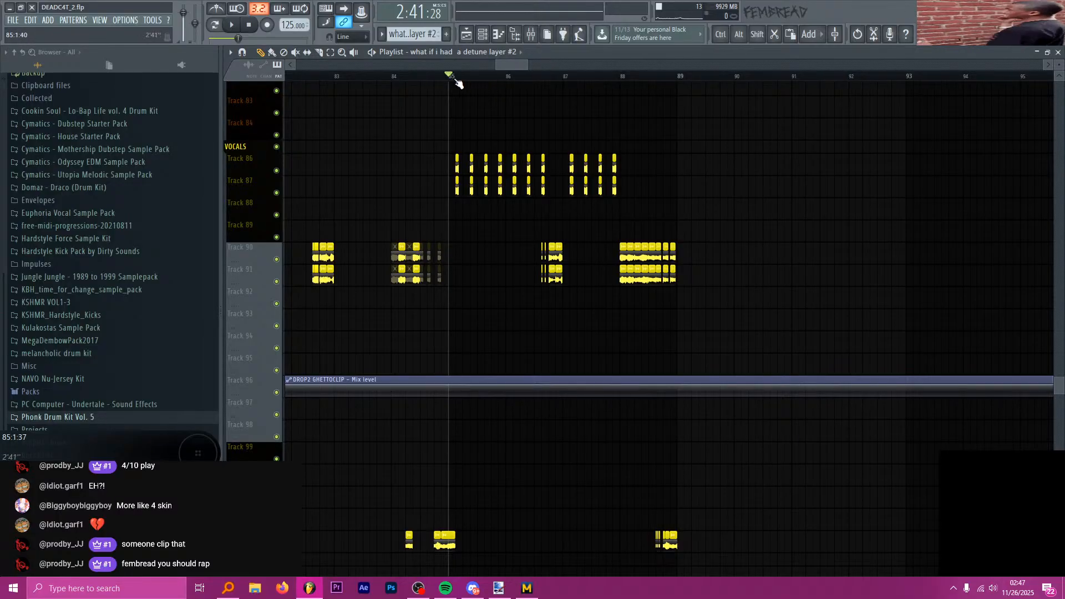
# - Move the playhead to the end of bar 88 and examine the bass clips on Tracks 38 to 41 around it
pyautogui.moveTo(452, 80)
pyautogui.mouseDown()
pyautogui.moveTo(535, 79)
pyautogui.moveTo(451, 76)
pyautogui.mouseUp()
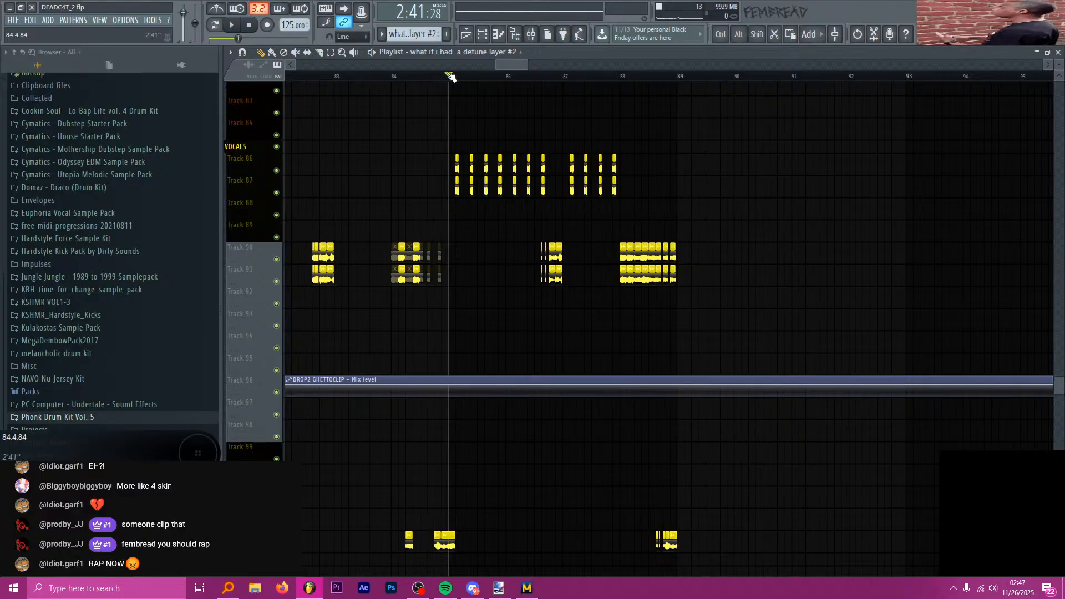
pyautogui.moveTo(451, 76); pyautogui.dragTo(663, 78)
pyautogui.scroll(3, 694, 149)
pyautogui.scroll(12, 695, 149)
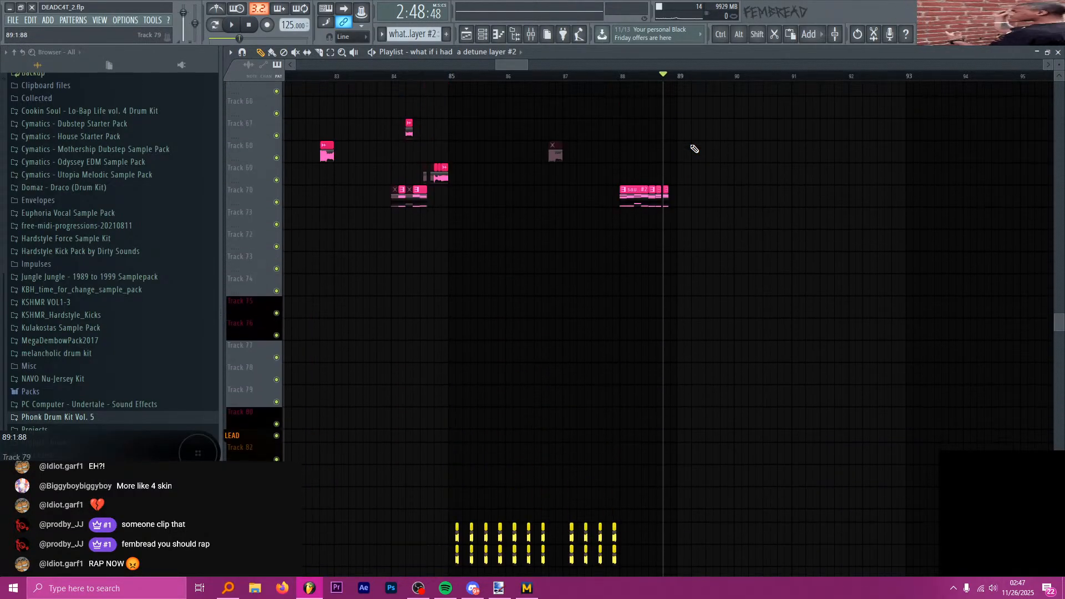
pyautogui.scroll(6, 694, 146)
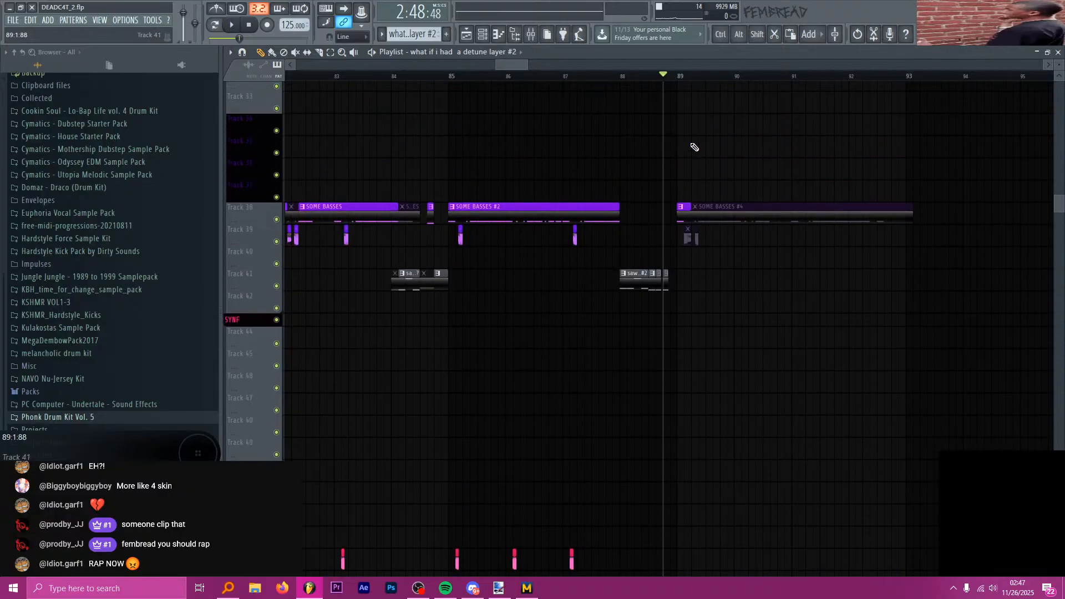
pyautogui.scroll(-4, 678, 160)
pyautogui.scroll(1, 703, 148)
pyautogui.scroll(2, 705, 152)
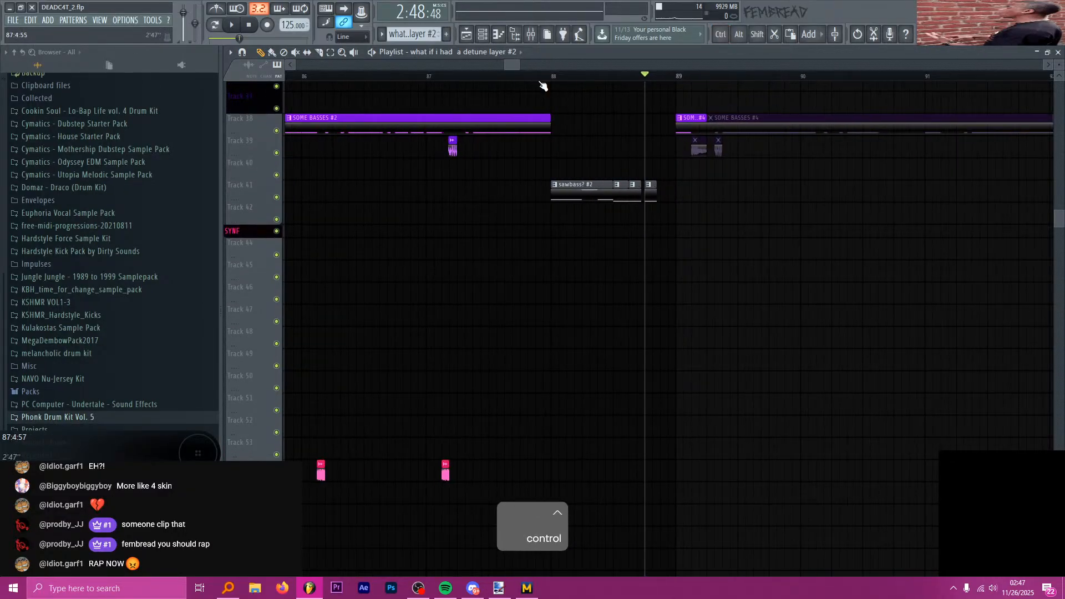
pyautogui.scroll(1, 638, 195)
# - Create a new pattern named "SAWBASS PATCH FOR HALF 2 OF DROP 2 OR WHATEVER"
pyautogui.press('F4')
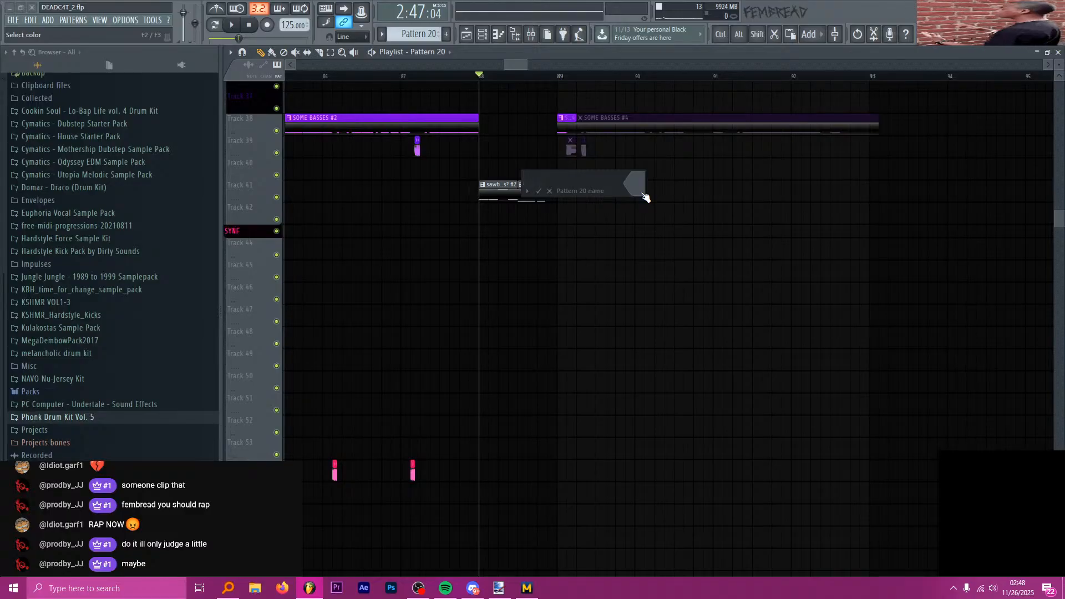
pyautogui.press('capslock')
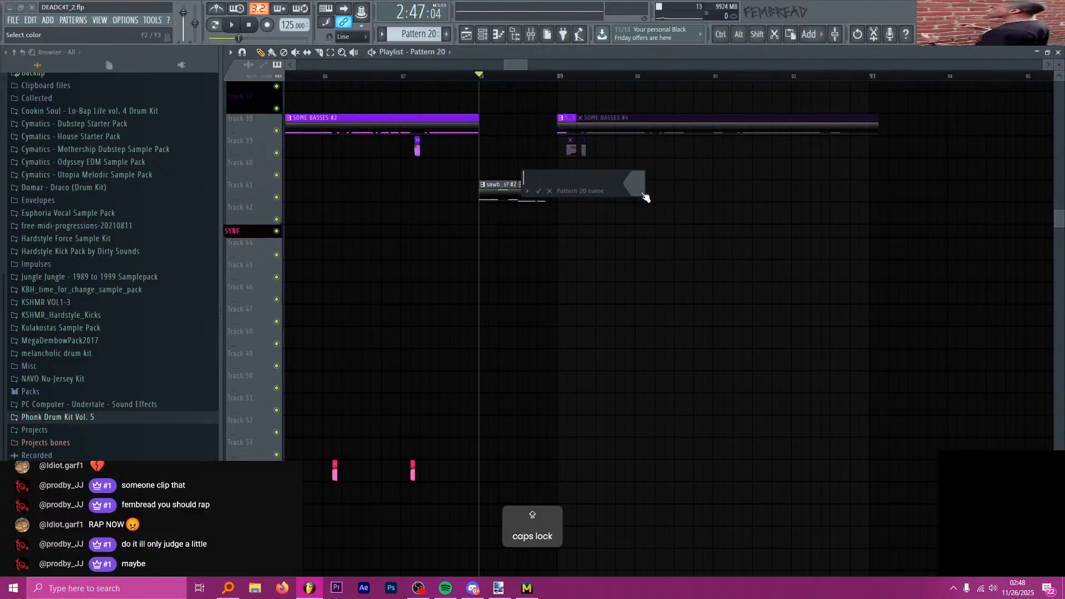
pyautogui.write('SAWBASS PATCH FOR HALF T')
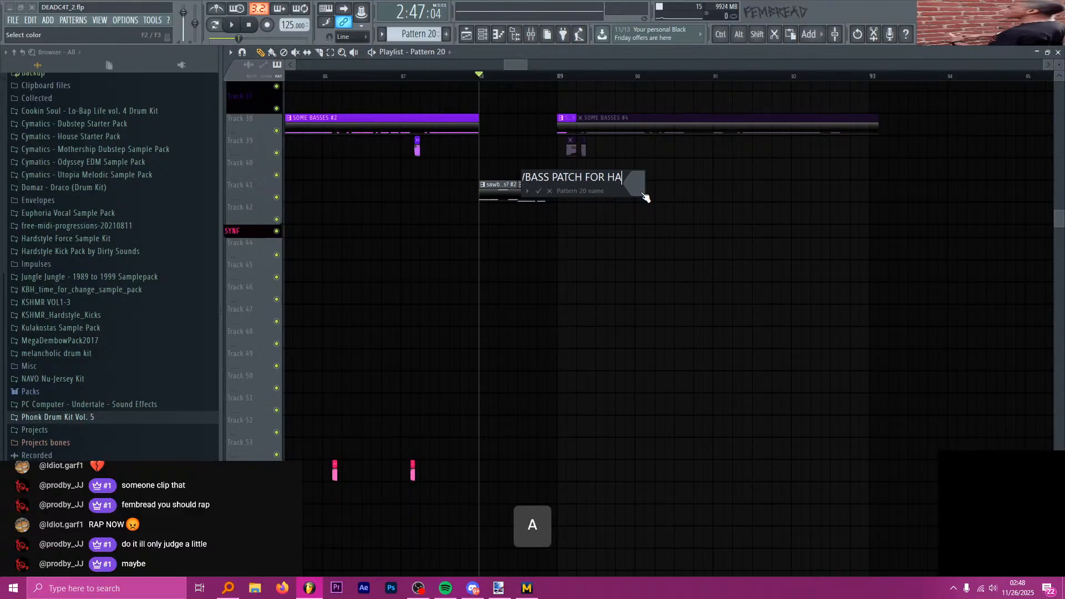
pyautogui.press('BackSpace')
pyautogui.press('BackSpace')
pyautogui.write('2 OF DROP 2 O')
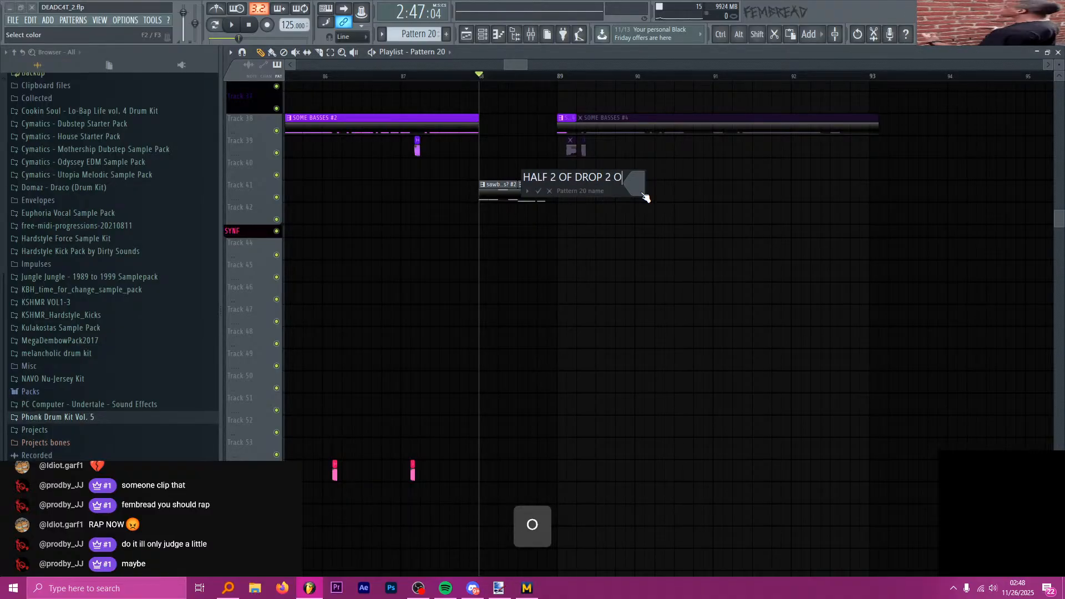
pyautogui.press('BackSpace')
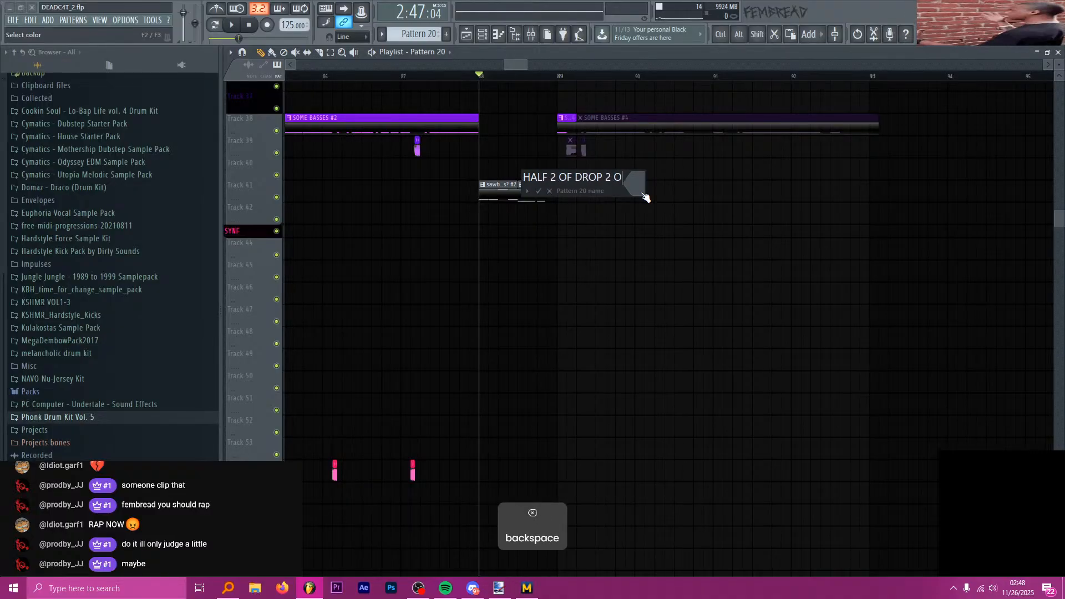
pyautogui.write('OR WHATEVER')
pyautogui.press('Return')
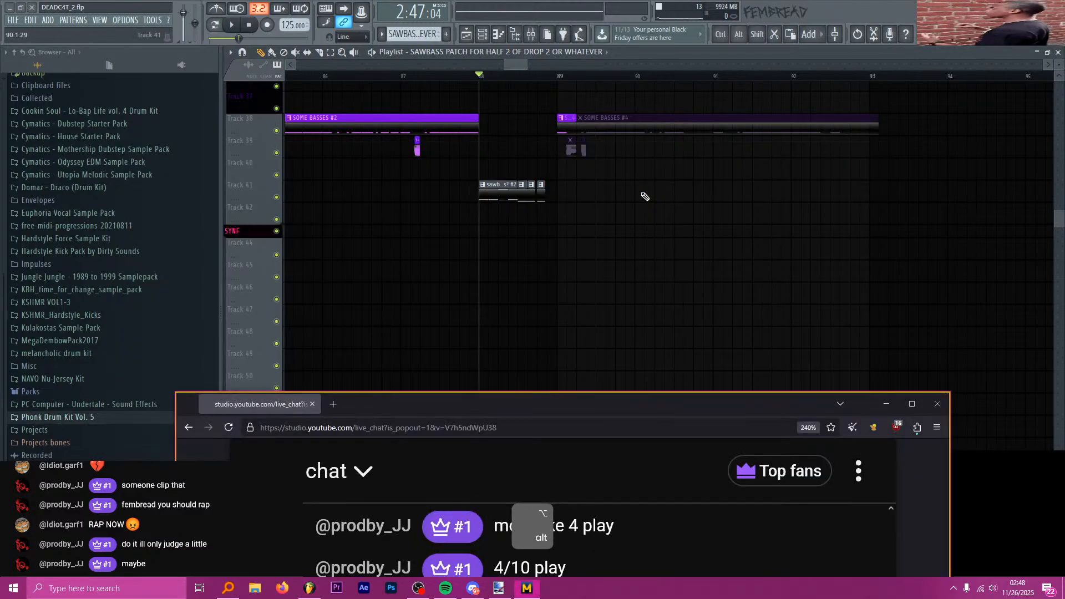
# - Place the new sawbass pattern as a clip on Track 41 starting at bar 89
pyautogui.scroll(-8, 604, 186)
pyautogui.scroll(8, 499, 207)
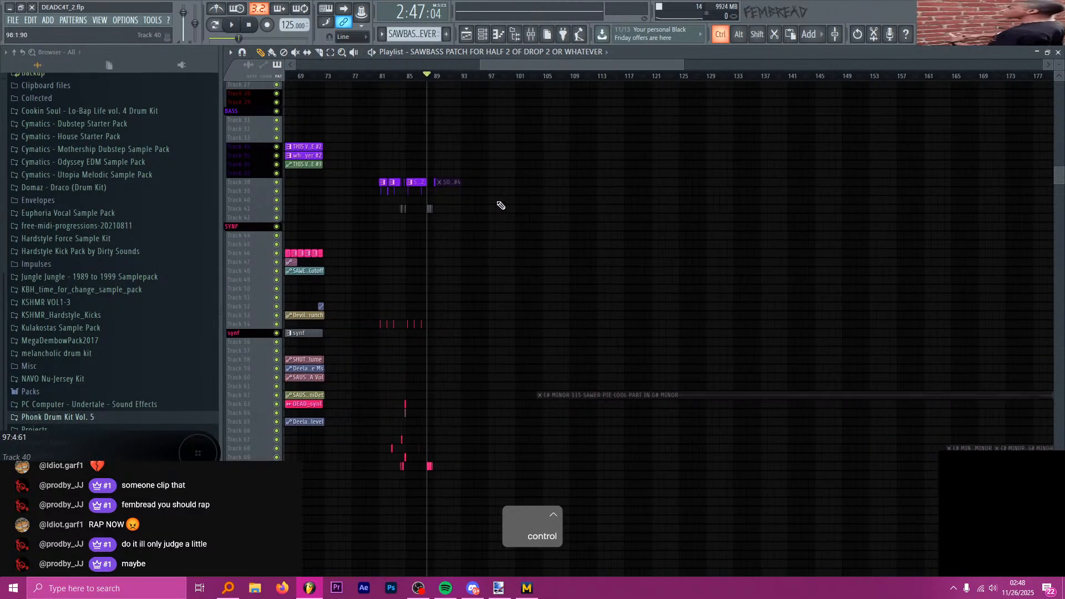
pyautogui.scroll(5, 413, 216)
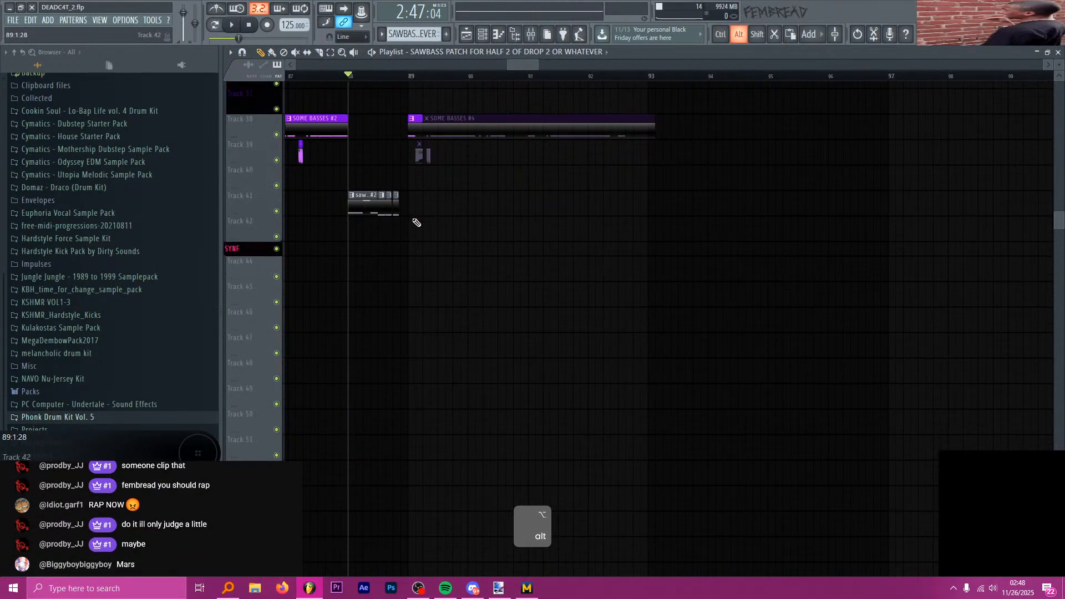
pyautogui.moveTo(408, 200); pyautogui.dragTo(450, 196)
pyautogui.scroll(-1, 433, 201)
pyautogui.scroll(2, 444, 199)
pyautogui.scroll(4, 438, 194)
pyautogui.scroll(-4, 409, 195)
pyautogui.scroll(5, 411, 198)
pyautogui.scroll(4, 409, 205)
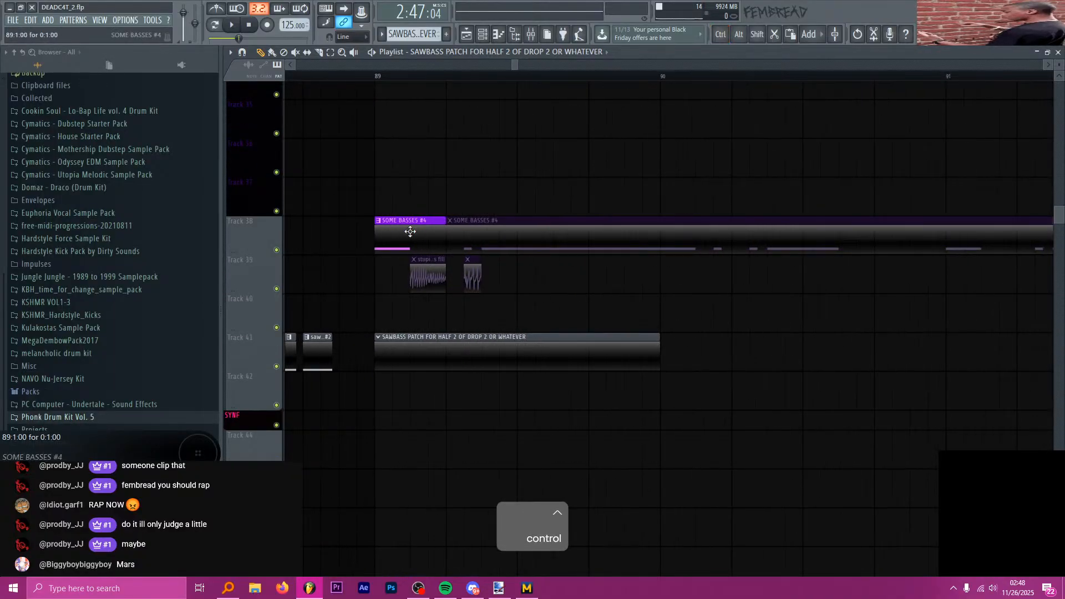
# - Delete the short unmuted SOME BASSES #4 clip on Track 38 and extend the muted one's start back to bar 89
pyautogui.rightClick(409, 231)
pyautogui.scroll(-5, 411, 235)
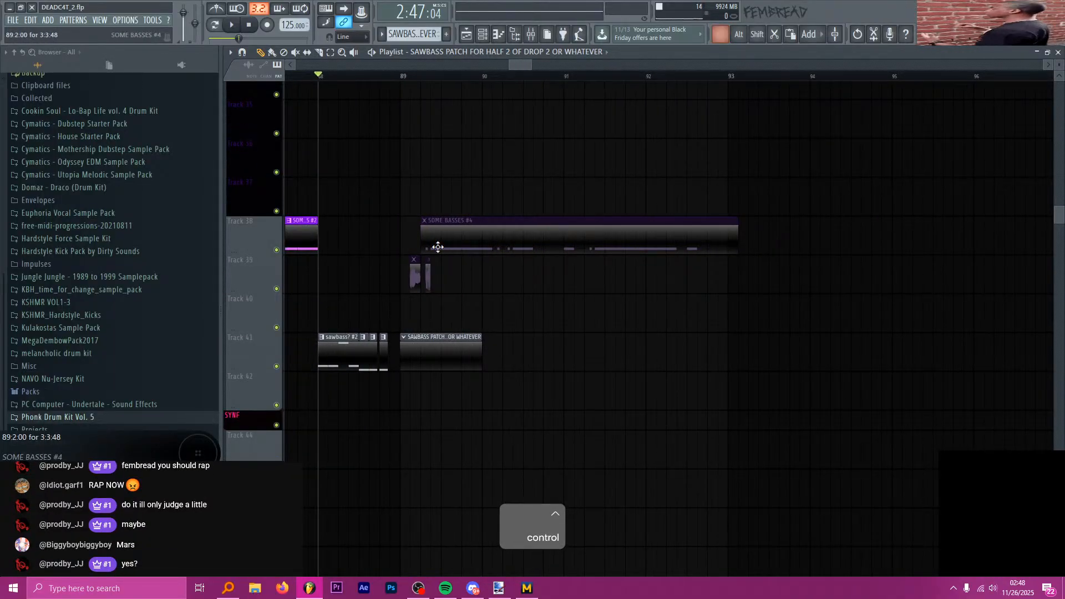
pyautogui.hotkey('ctrl', 'z')
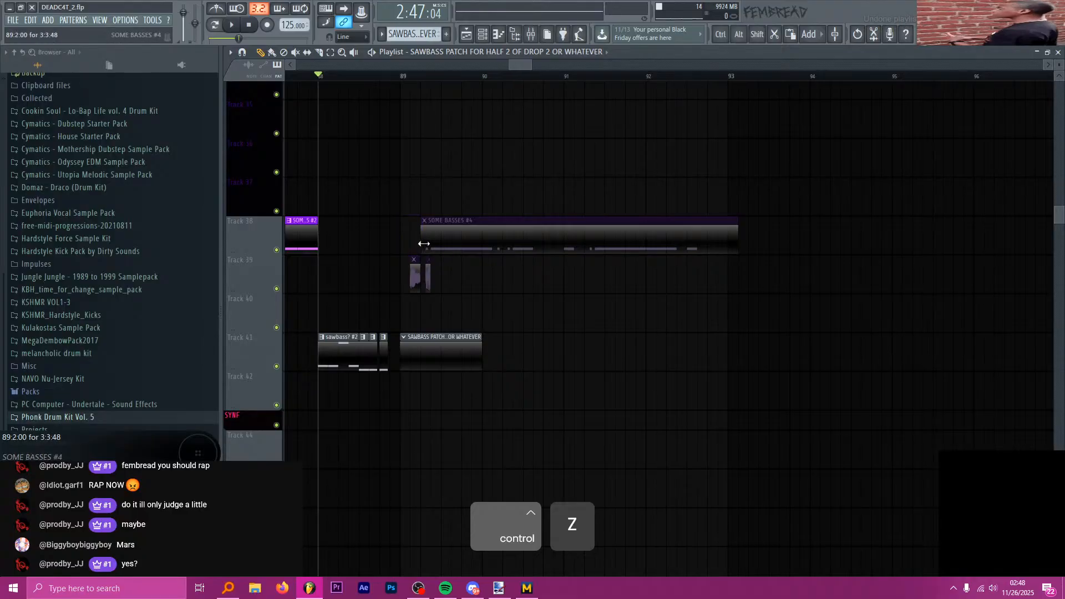
pyautogui.moveTo(423, 243); pyautogui.dragTo(401, 244)
pyautogui.hotkey('alt', 'Tab')
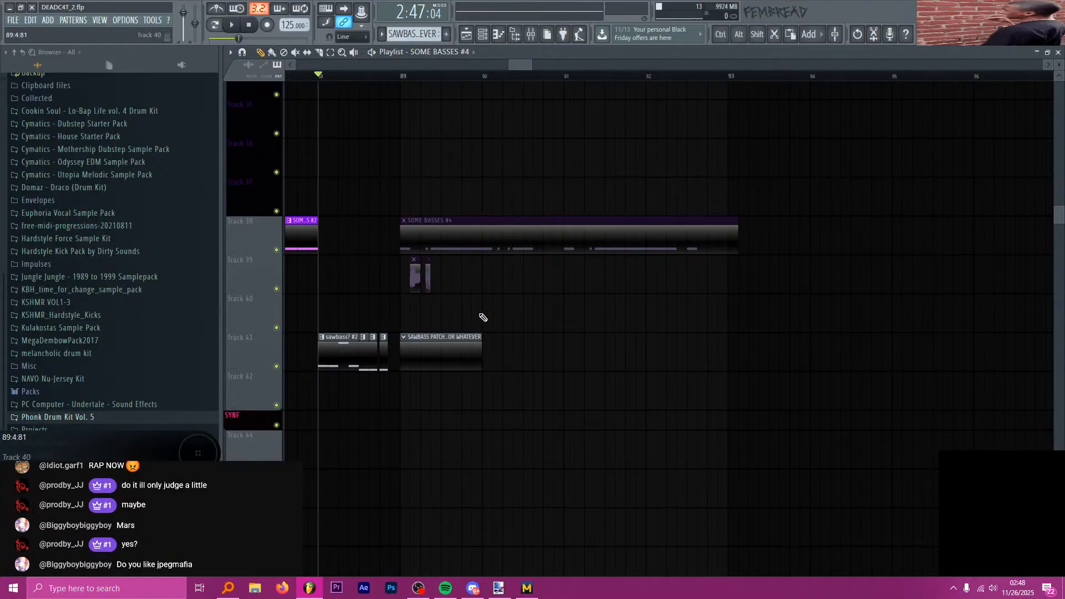
pyautogui.hotkey('alt', 'Tab')
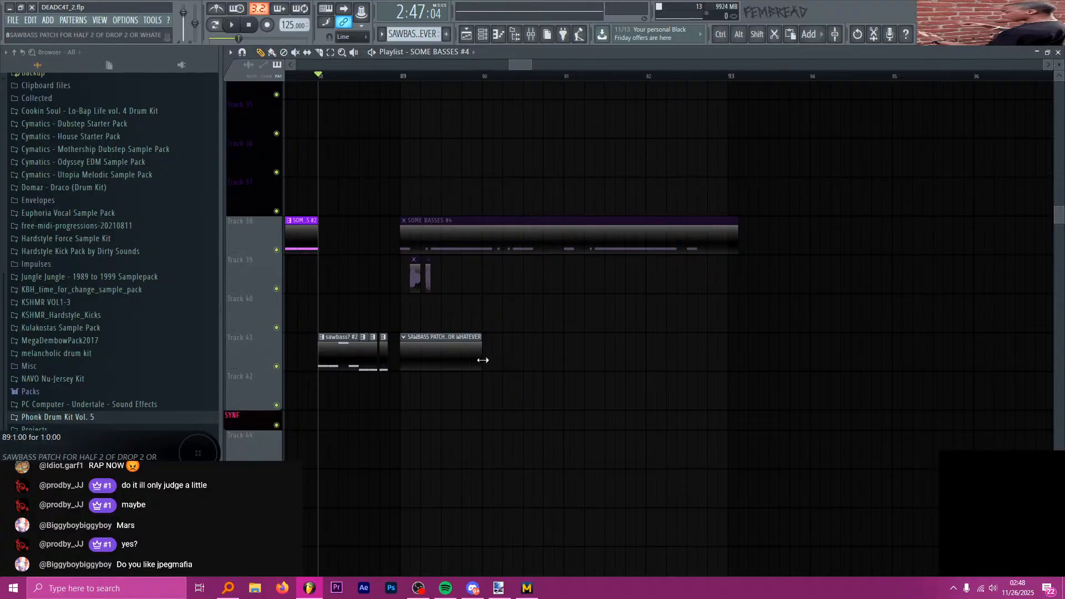
# - Open the REAL sawbass channel's piano roll for the new sawbass pattern and audition notes around its low octaves
pyautogui.click(453, 353)
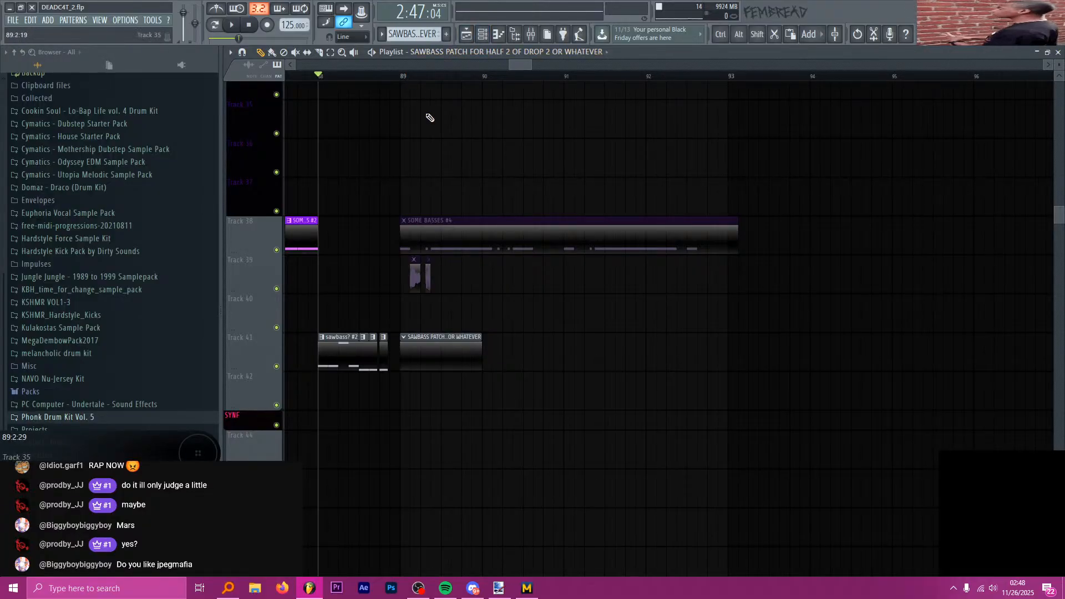
pyautogui.click(482, 34)
pyautogui.rightClick(451, 127)
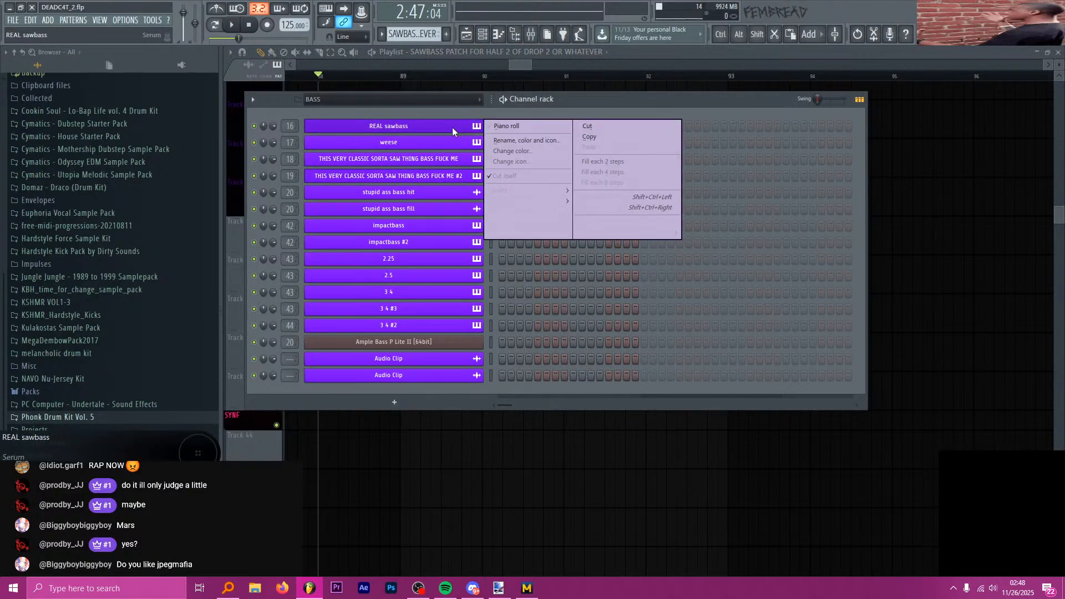
pyautogui.click(516, 129)
pyautogui.click(256, 293)
pyautogui.scroll(-6, 259, 319)
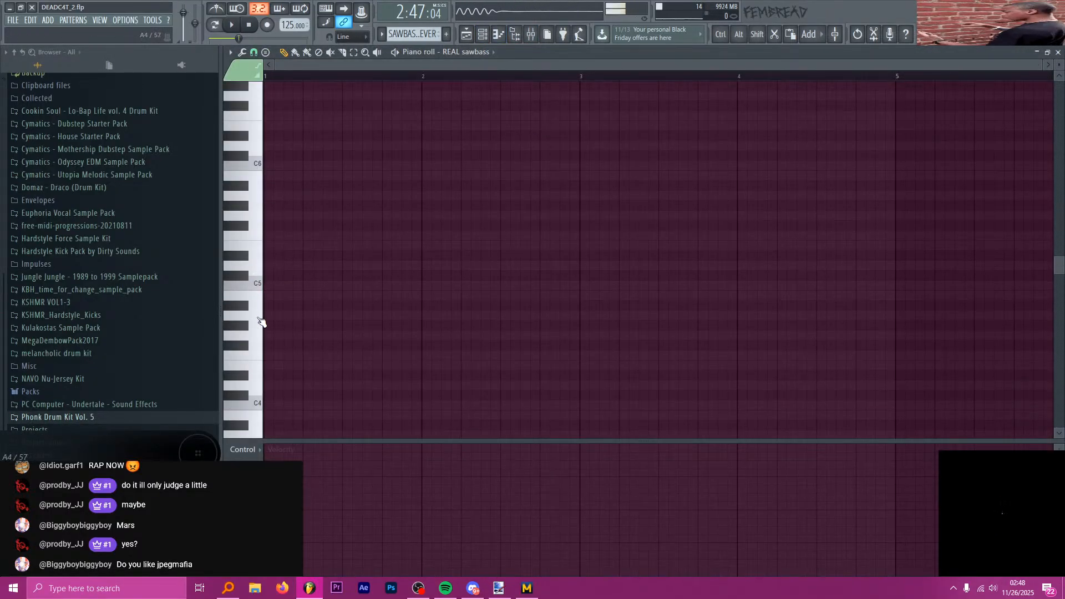
pyautogui.click(261, 324)
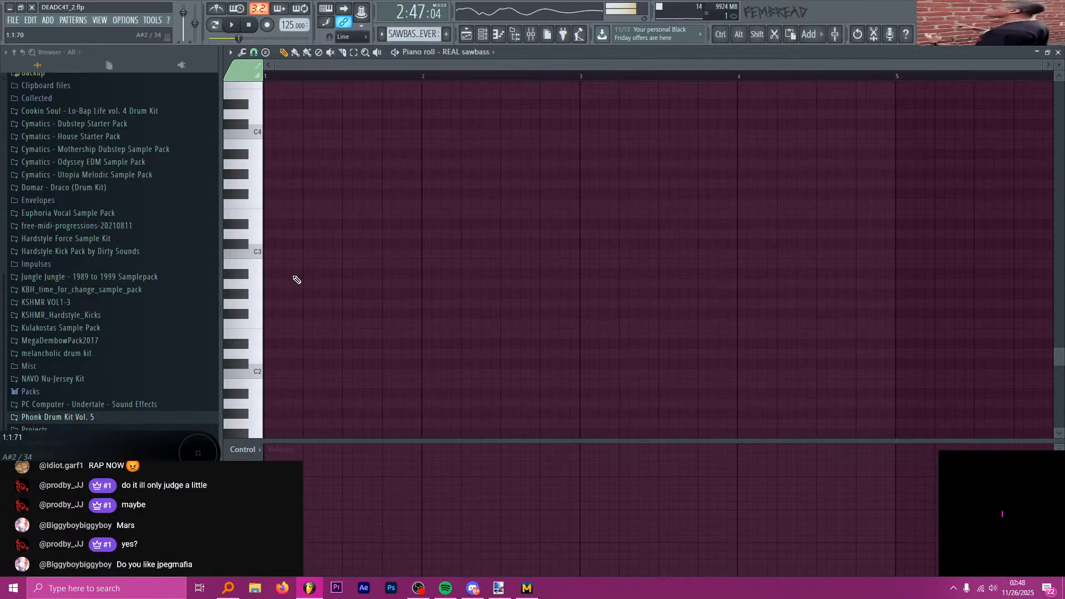
# - Enter five consecutive half-beat A#2 notes from the start of bar 1
pyautogui.click(272, 274)
pyautogui.moveTo(301, 288); pyautogui.dragTo(276, 269)
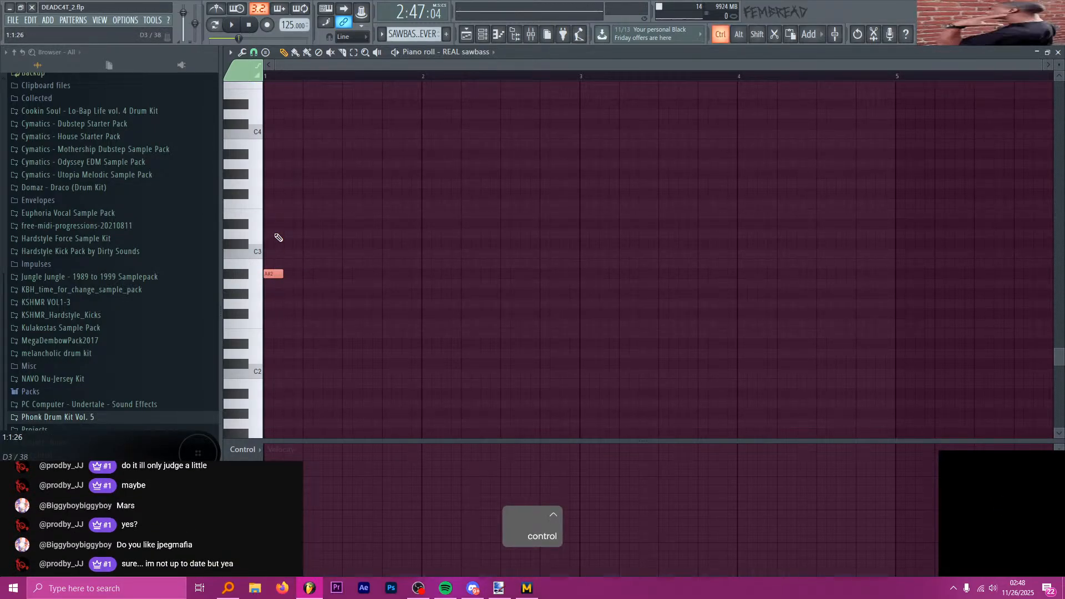
pyautogui.hotkey('ctrl', 'b')
pyautogui.hotkey('ctrl', 'b')
pyautogui.hotkey('ctrl', 'b')
pyautogui.hotkey('ctrl', 'b')
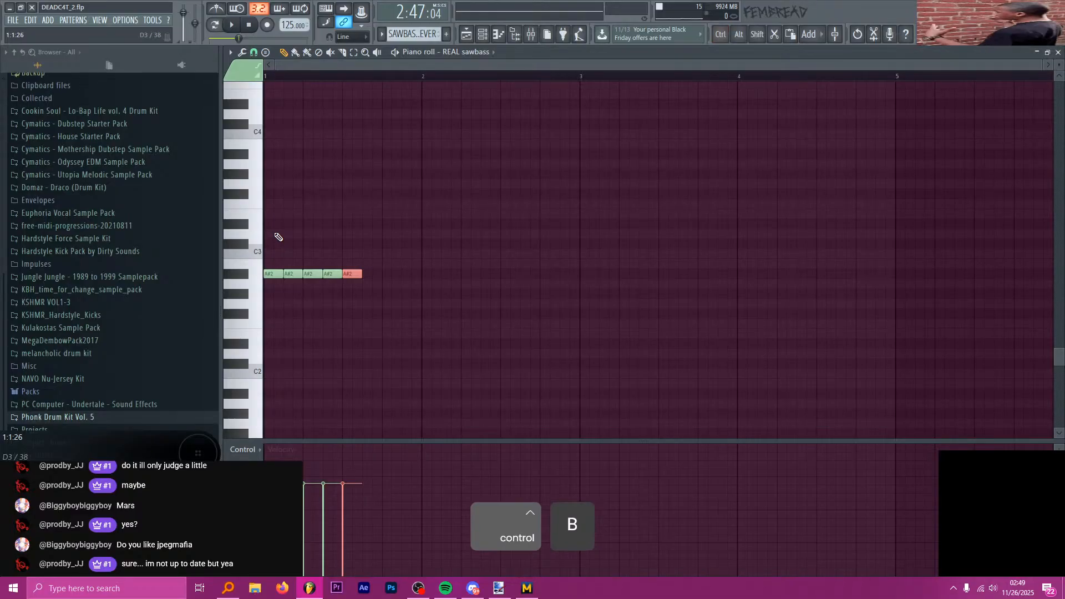
# - Fill the rest of bar 1 with three consecutive half-beat A#3 notes
pyautogui.moveTo(369, 146); pyautogui.dragTo(374, 156)
pyautogui.keyDown('ctrl'); pyautogui.click(373, 154); pyautogui.keyUp('ctrl')
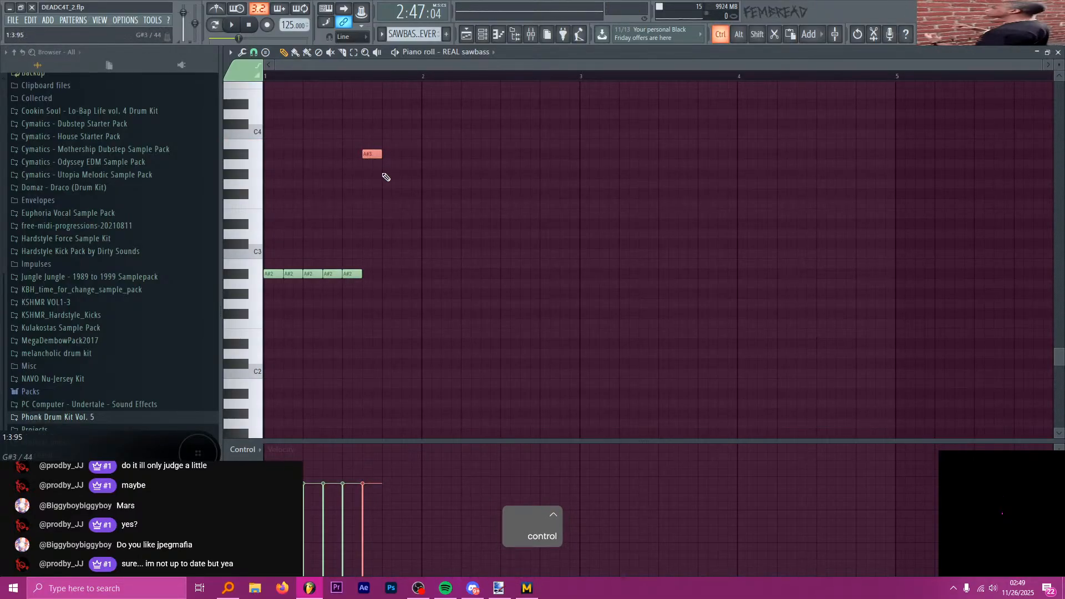
pyautogui.hotkey('ctrl', 'b')
pyautogui.hotkey('ctrl', 'b')
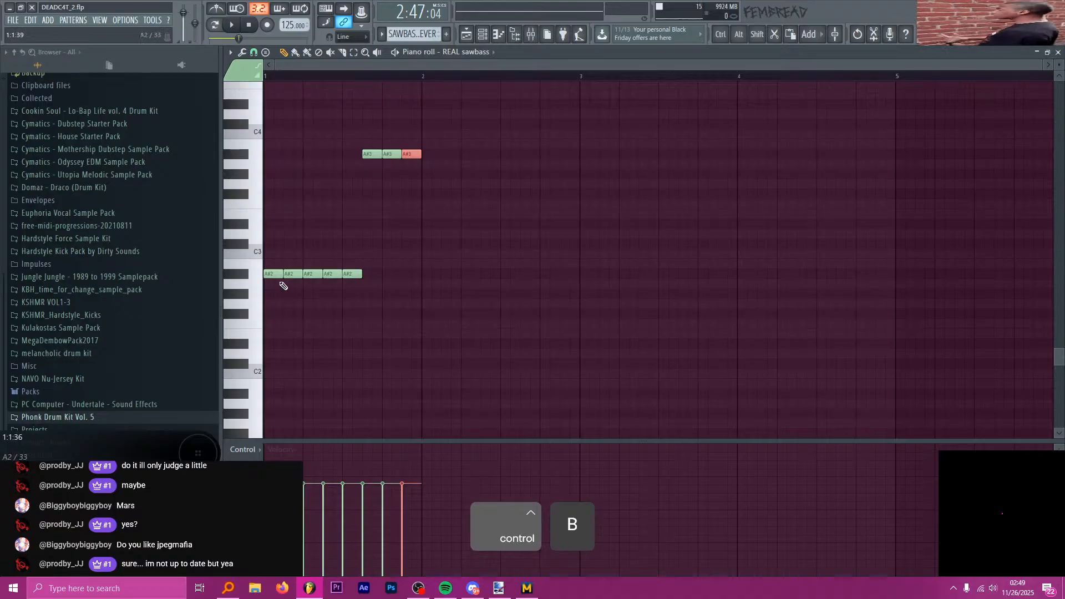
# - Try transposing the three high notes at the end of bar 1 to G#3 and C4, auditioning against A#2
pyautogui.click(249, 276)
pyautogui.click(256, 310)
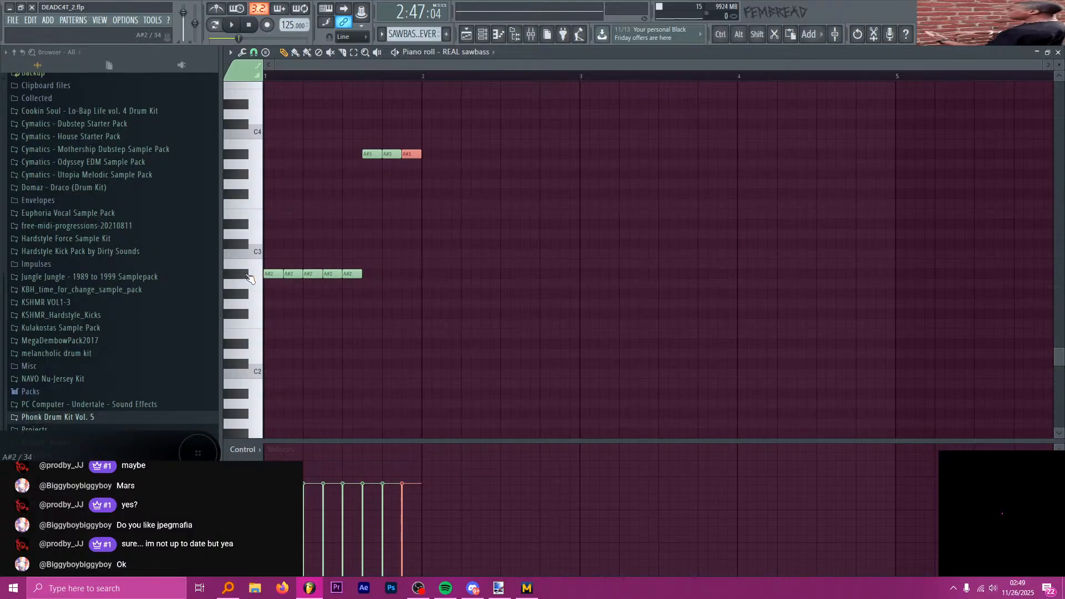
pyautogui.moveTo(433, 179); pyautogui.dragTo(373, 144)
pyautogui.hotkey('shift', 'Down')
pyautogui.hotkey('shift', 'Down')
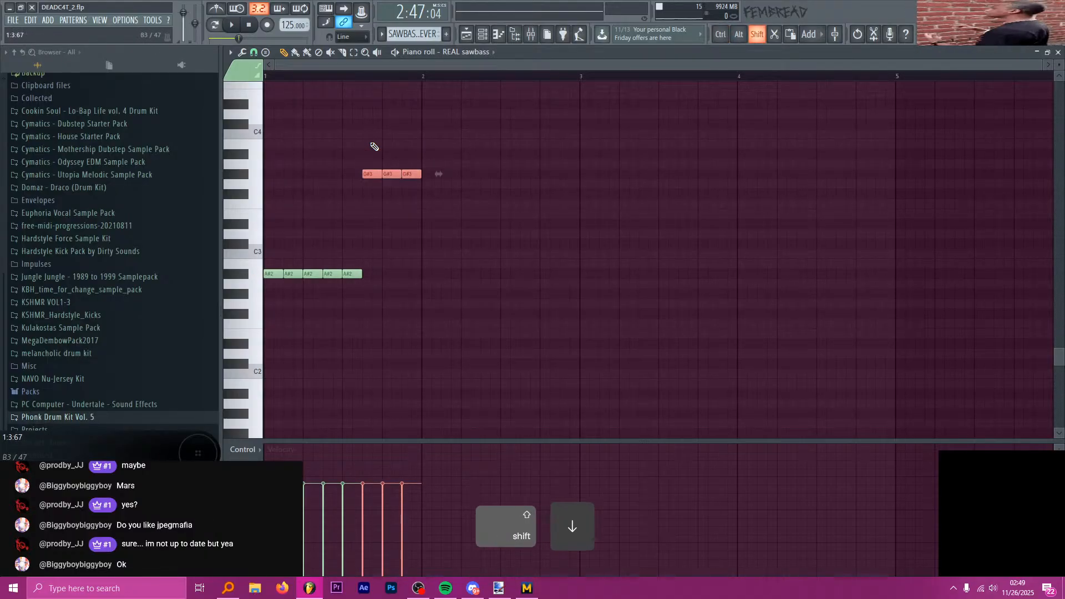
pyautogui.hotkey('shift', 'Up')
pyautogui.hotkey('shift', 'Up')
pyautogui.hotkey('shift', 'Up')
pyautogui.hotkey('shift', 'Up')
pyautogui.click(244, 274)
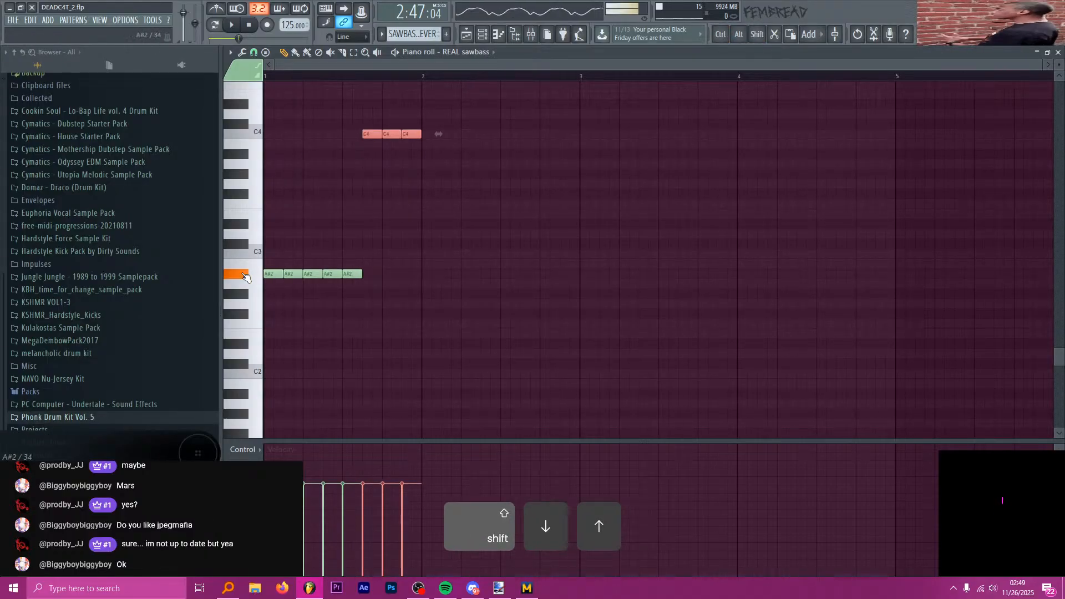
pyautogui.hotkey('shift', 'Down')
pyautogui.hotkey('shift', 'Down')
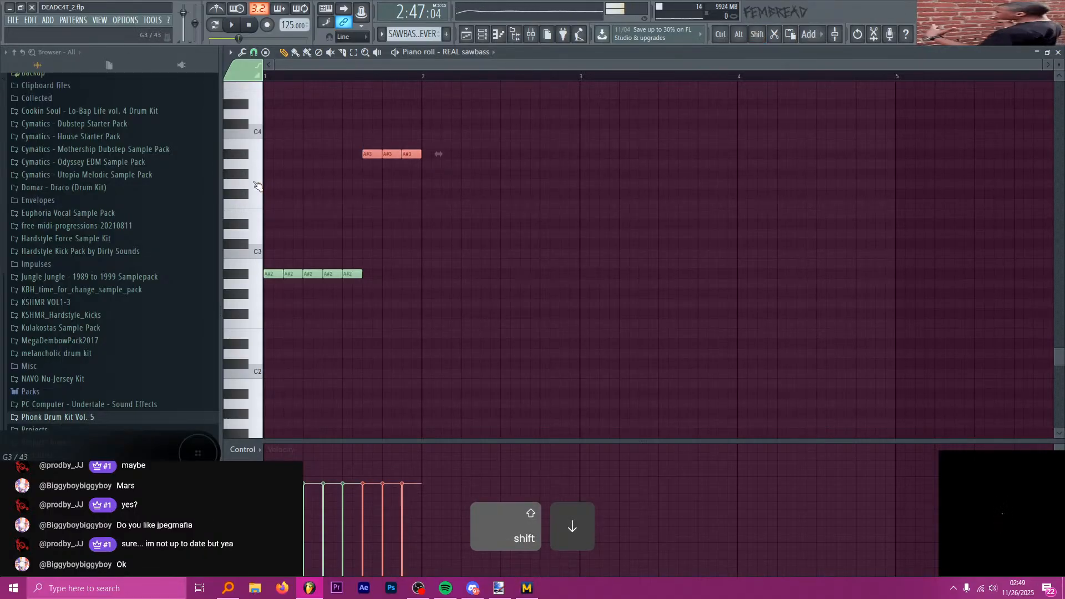
# - Check the sawbass clip in the playlist and fill bar 2 of its pattern with eight half-beat G3 notes
pyautogui.click(466, 34)
pyautogui.press('ctrl')
pyautogui.scroll(2, 421, 237)
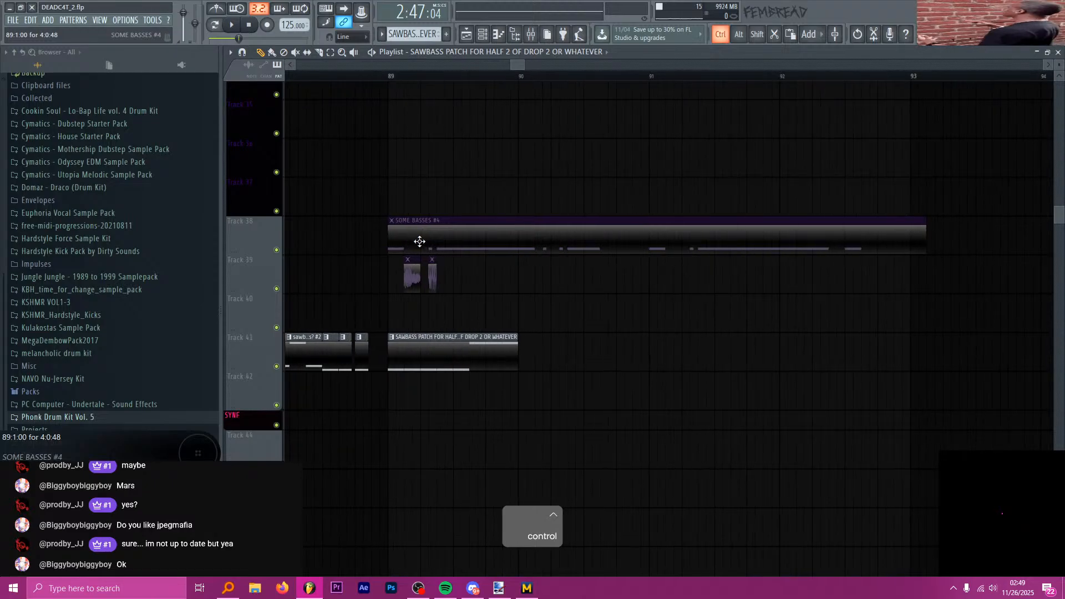
pyautogui.scroll(-4, 485, 288)
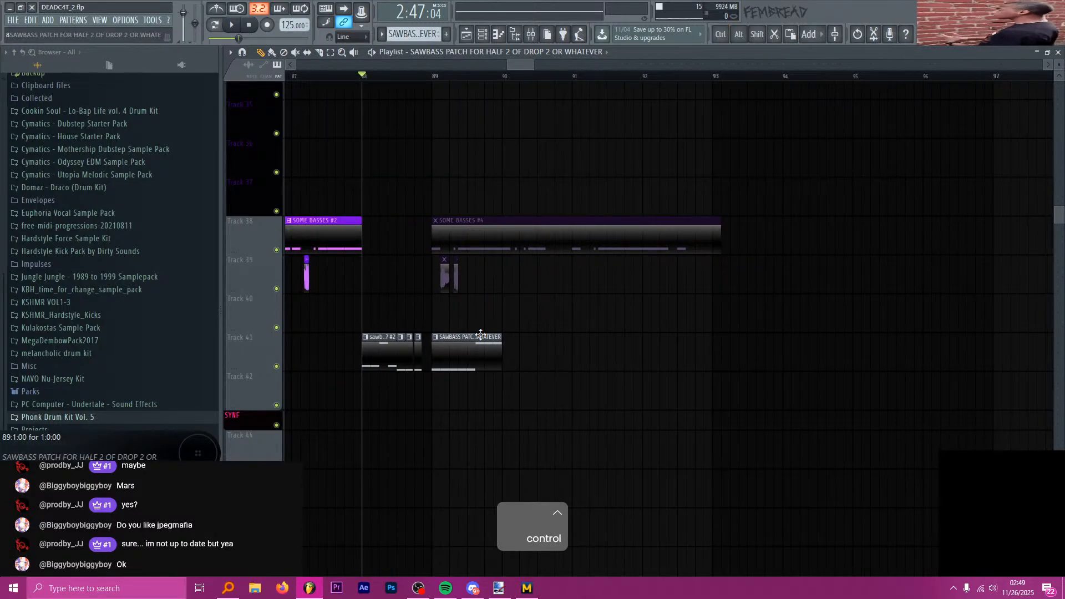
pyautogui.doubleClick(481, 335)
pyautogui.click(427, 184)
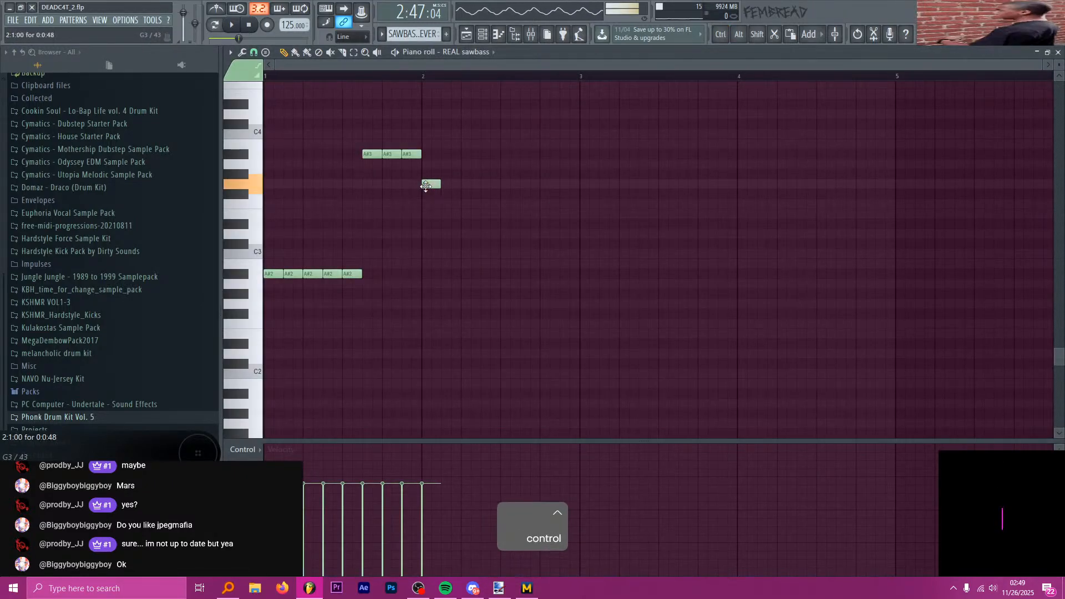
pyautogui.hotkey('ctrl', 'b')
pyautogui.hotkey('ctrl', 'b')
pyautogui.hotkey('ctrl', 'b')
pyautogui.hotkey('ctrl', 'b')
pyautogui.hotkey('ctrl', 'b')
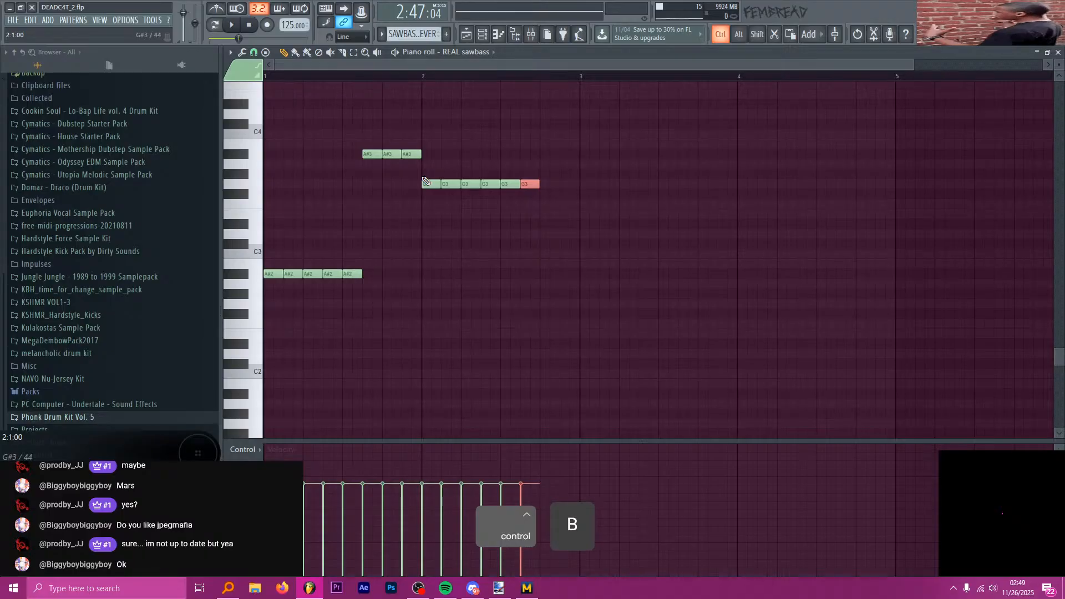
pyautogui.hotkey('ctrl', 'b')
pyautogui.hotkey('ctrl', 'b')
# - Play the arrangement from the end of bar 88 to hear the new sawbass pattern in context
pyautogui.click(467, 35)
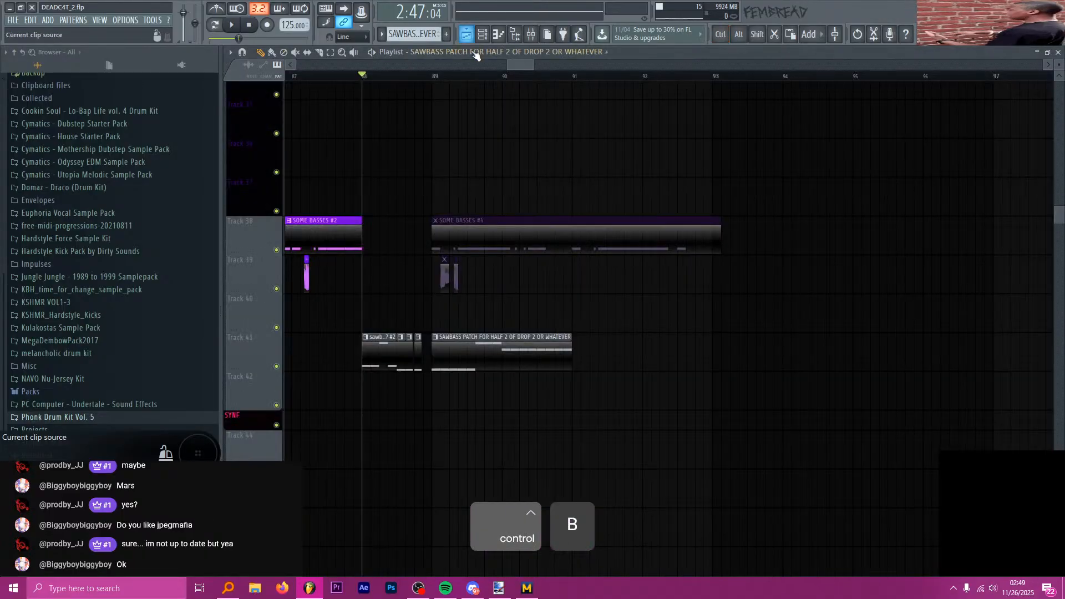
pyautogui.press('space')
pyautogui.scroll(2, 452, 210)
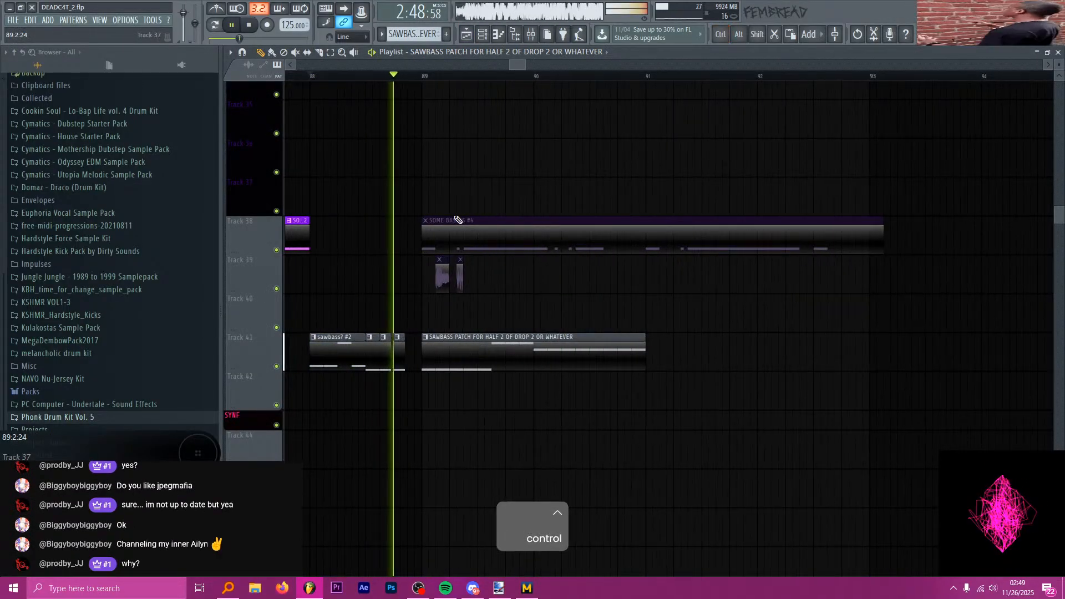
pyautogui.scroll(-2, 477, 210)
pyautogui.scroll(2, 592, 280)
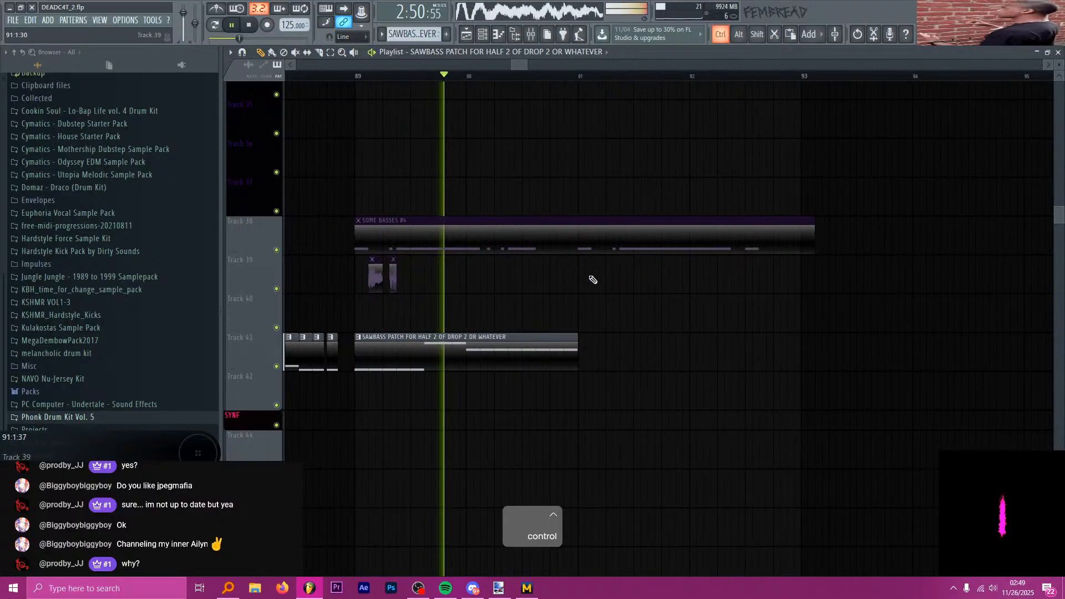
pyautogui.press('space')
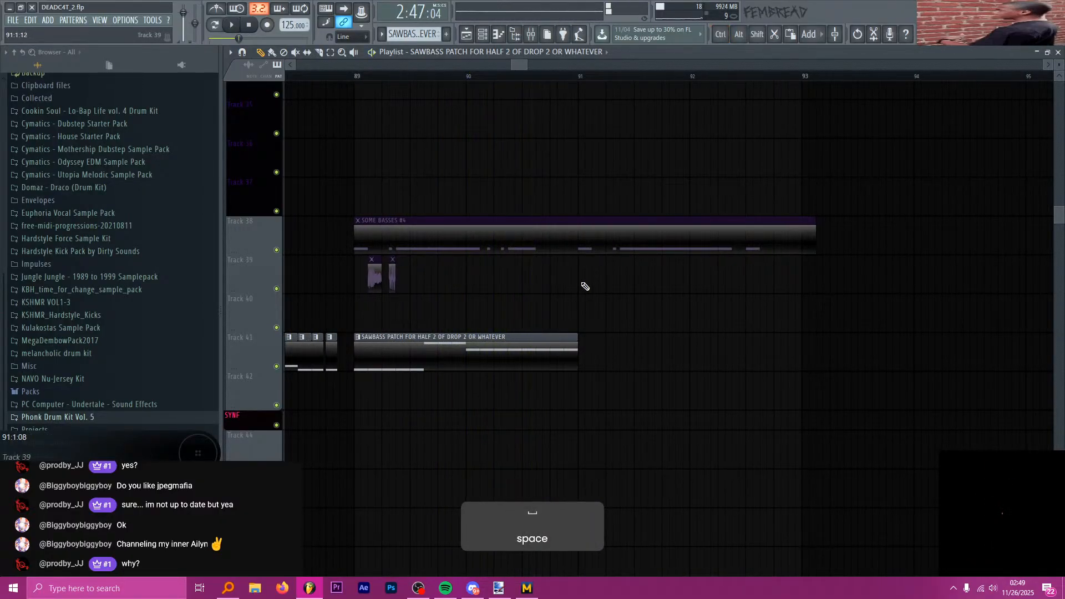
# - Delete the ride clip on Track 22 and the hat clip on Track 19 at beat 4 of bar 90
pyautogui.scroll(2, 583, 286)
pyautogui.click(479, 76)
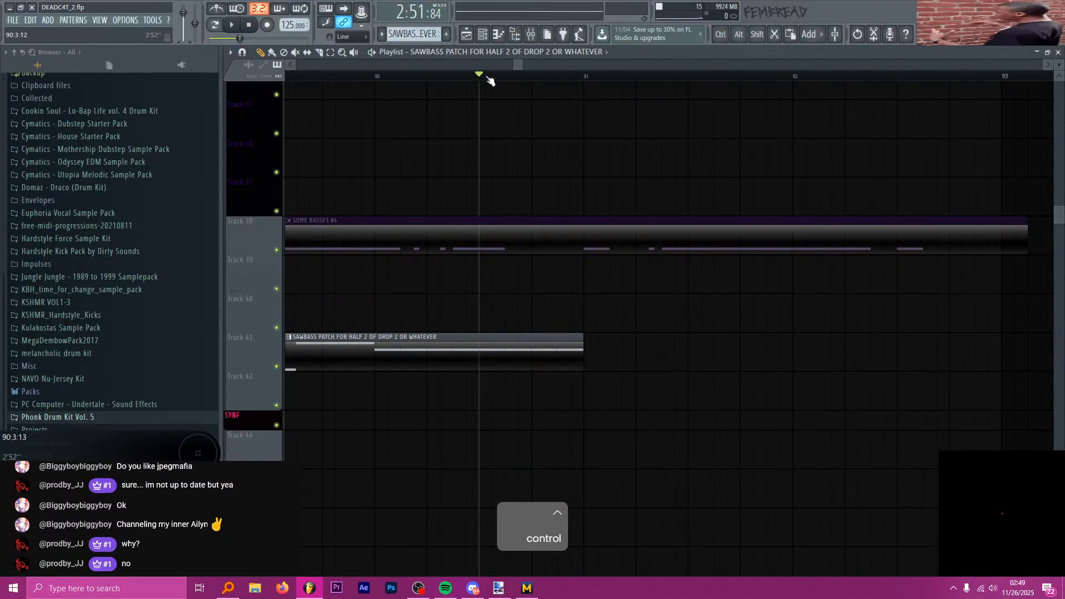
pyautogui.scroll(6, 566, 176)
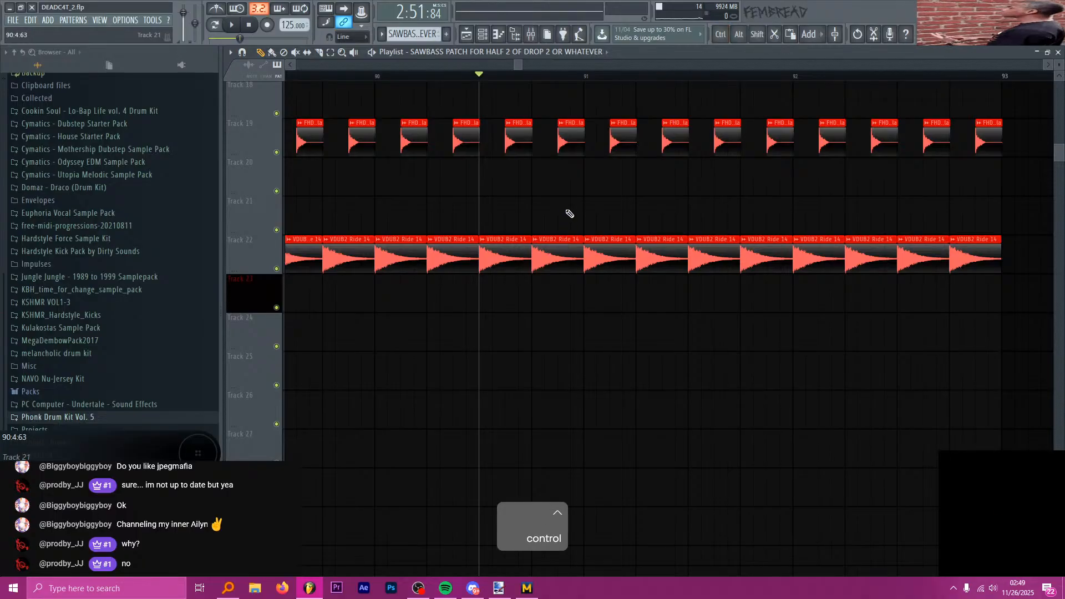
pyautogui.rightClick(556, 261)
pyautogui.press('space')
pyautogui.scroll(1, 563, 258)
pyautogui.rightClick(573, 253)
pyautogui.press('space')
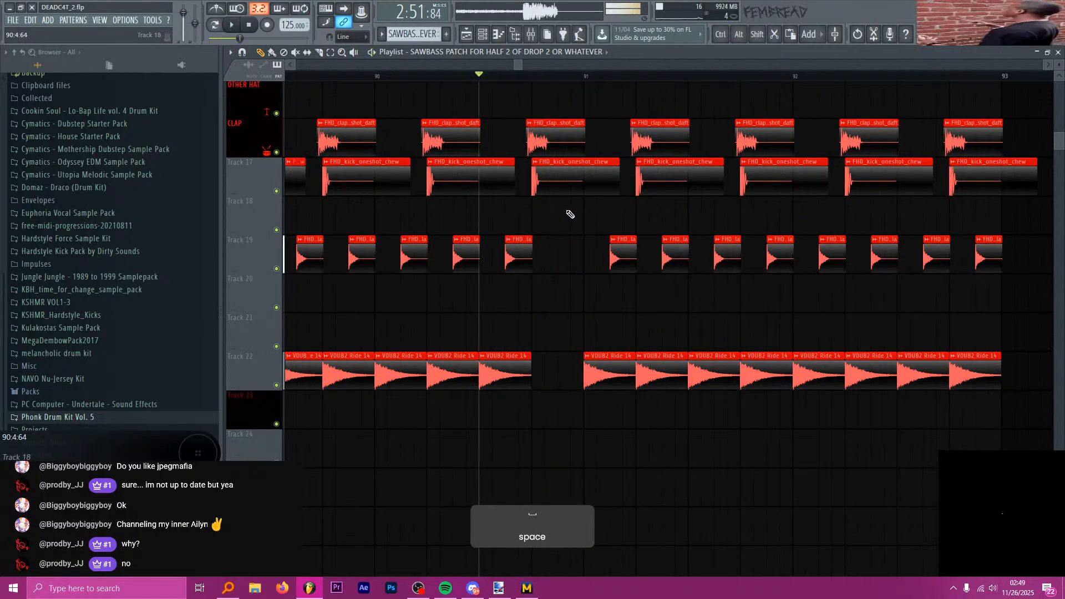
# - Cut the sawbass clip on Track 41 off at beat 4 of bar 90 and play on through bar 92
pyautogui.scroll(-7, 570, 233)
pyautogui.press('space')
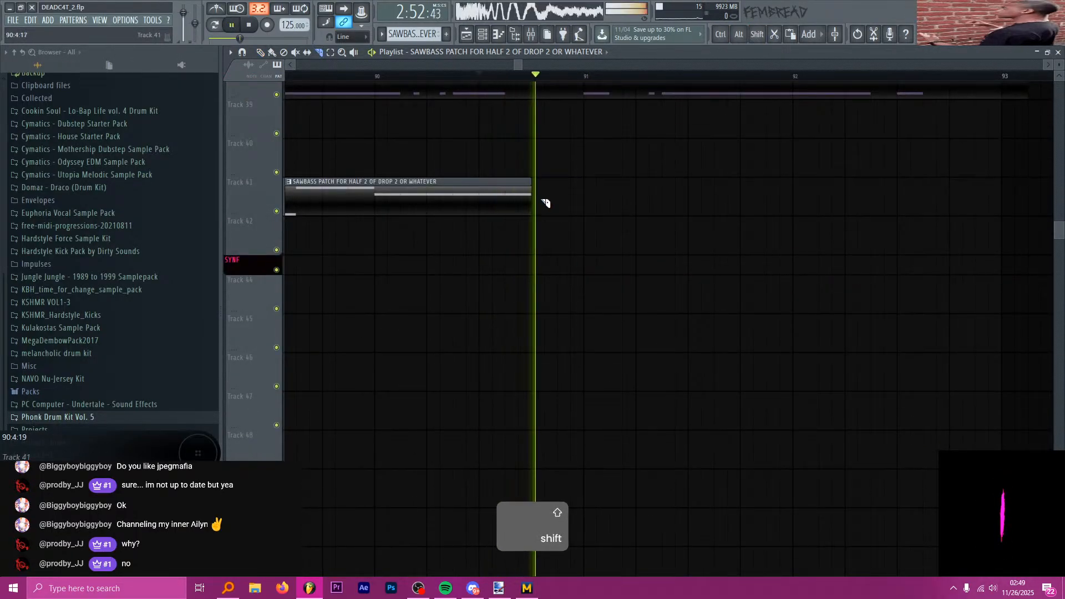
pyautogui.scroll(-3, 546, 203)
pyautogui.scroll(4, 582, 222)
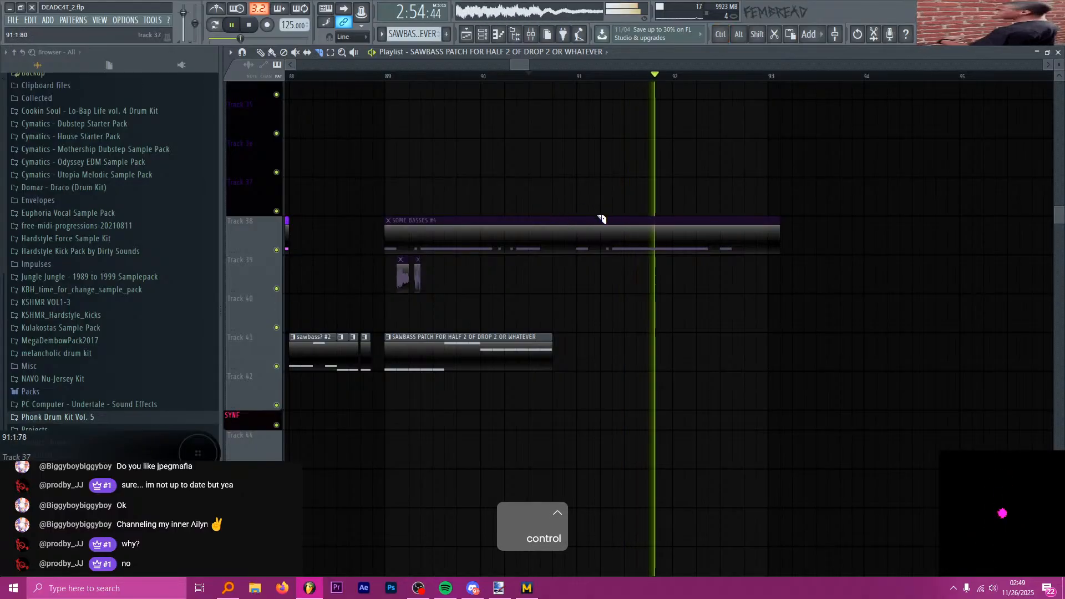
pyautogui.scroll(3, 627, 227)
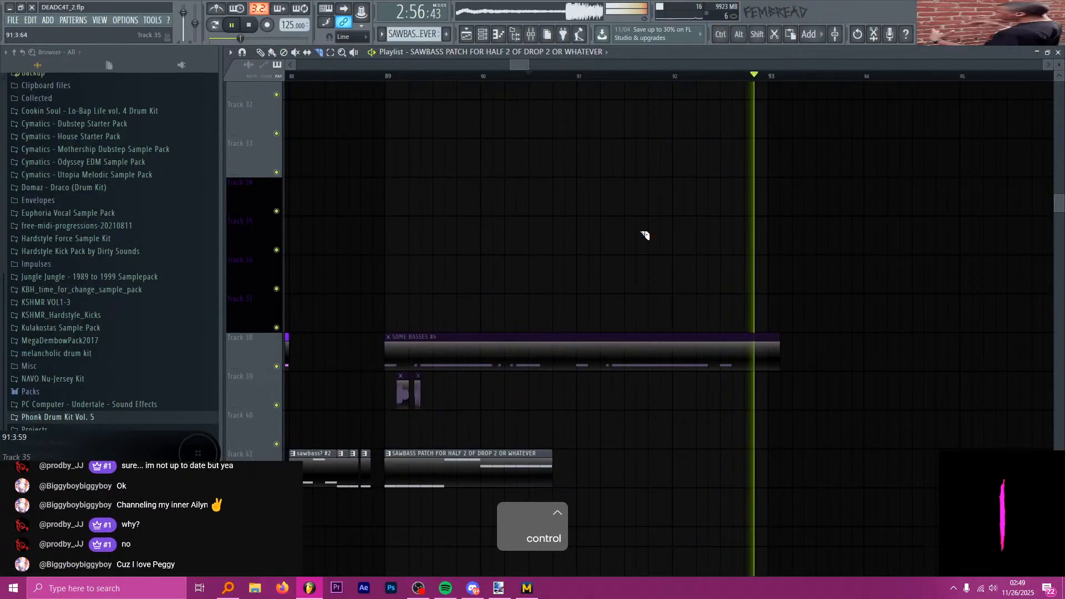
pyautogui.scroll(-3, 645, 236)
pyautogui.press('space')
# - Mute the MaxV - 707 Drms -06 clip on the OHAT track at the end of bar 92 and play back from bar 92
pyautogui.click(475, 75)
pyautogui.scroll(6, 686, 203)
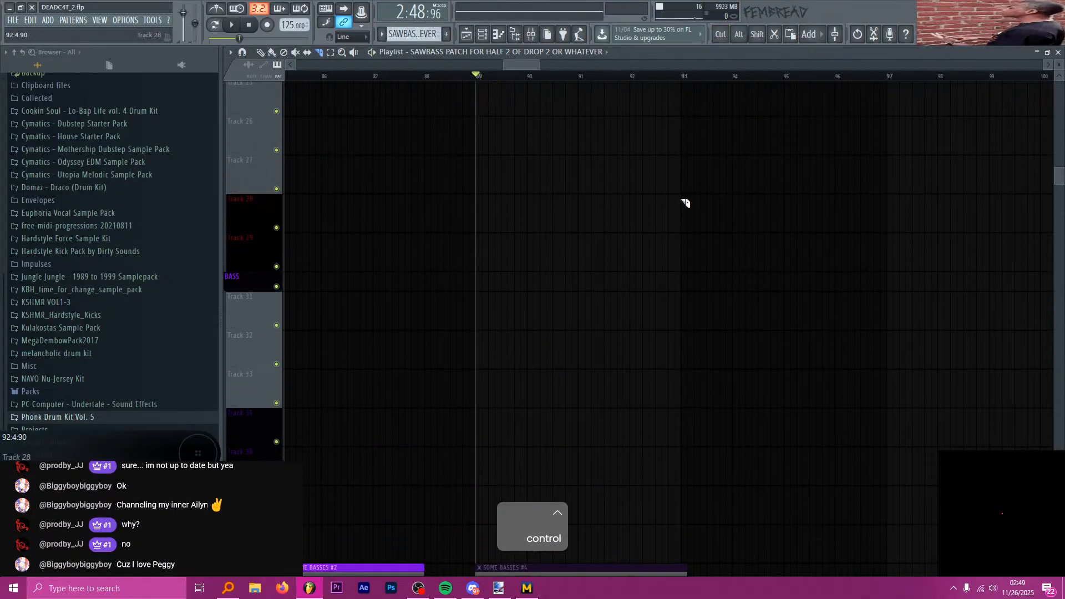
pyautogui.scroll(5, 677, 191)
pyautogui.click(630, 76)
pyautogui.scroll(5, 687, 280)
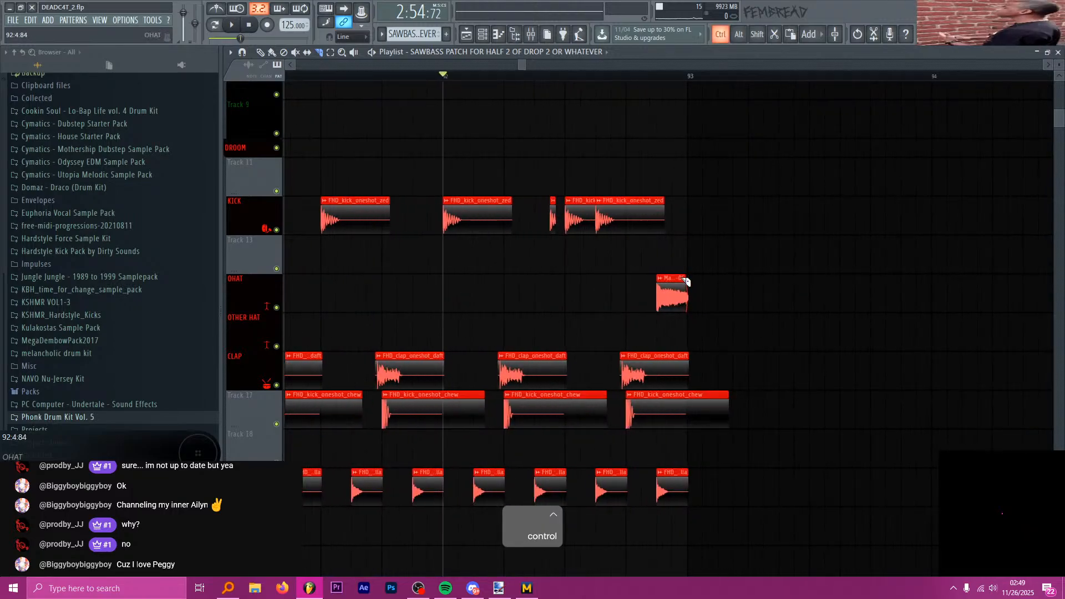
pyautogui.scroll(2, 687, 280)
pyautogui.press('t')
pyautogui.click(664, 291)
pyautogui.press('space')
pyautogui.press('space')
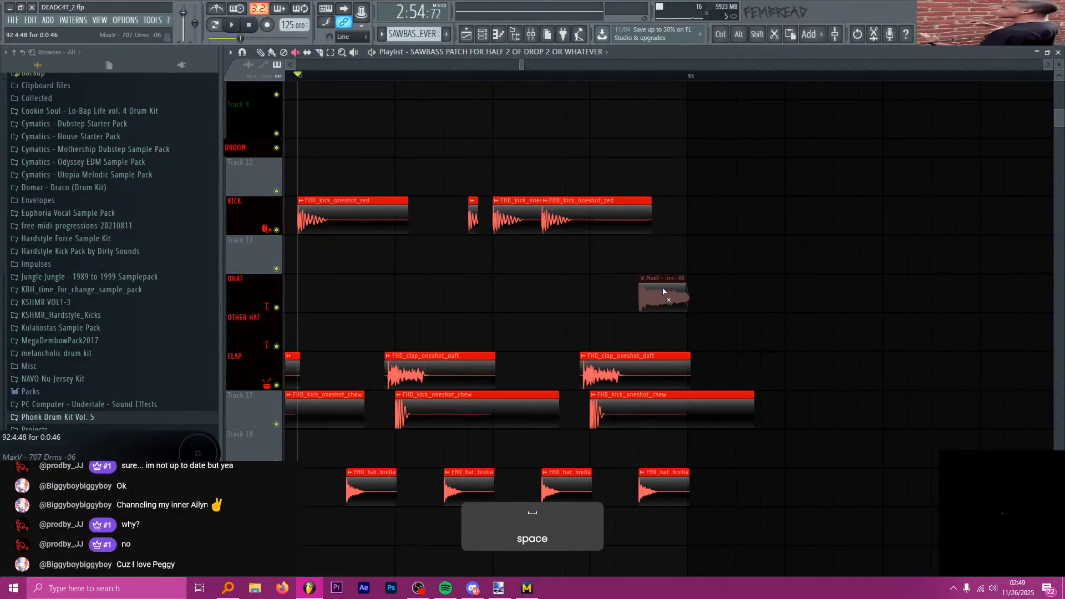
pyautogui.press('space')
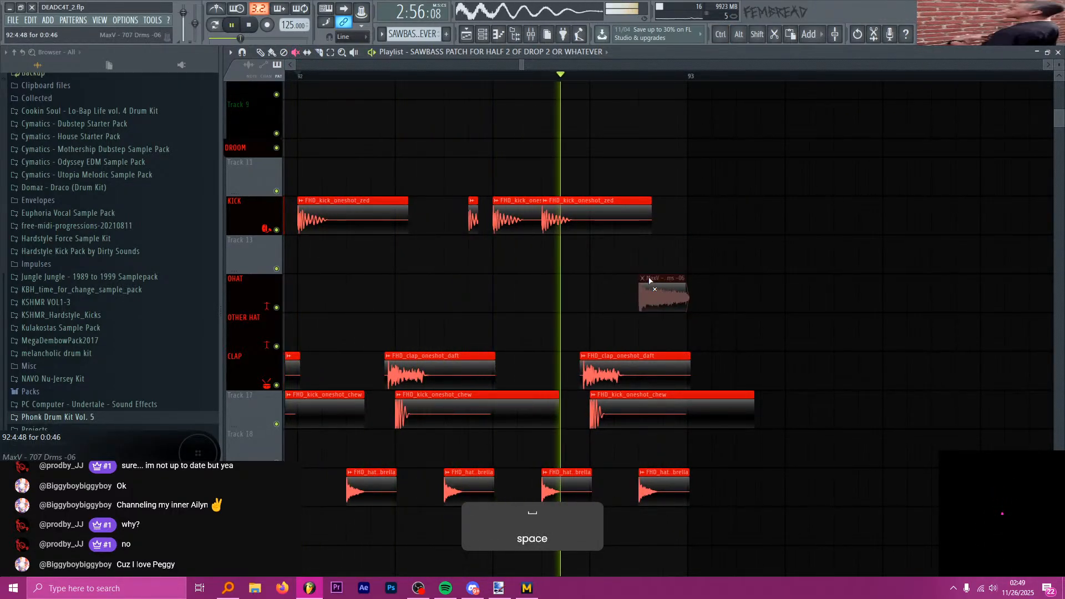
pyautogui.press('space')
# - Pick up the Retro Snare 04 clip from the earlier section of Track 18 and close its sample settings
pyautogui.scroll(-6, 655, 300)
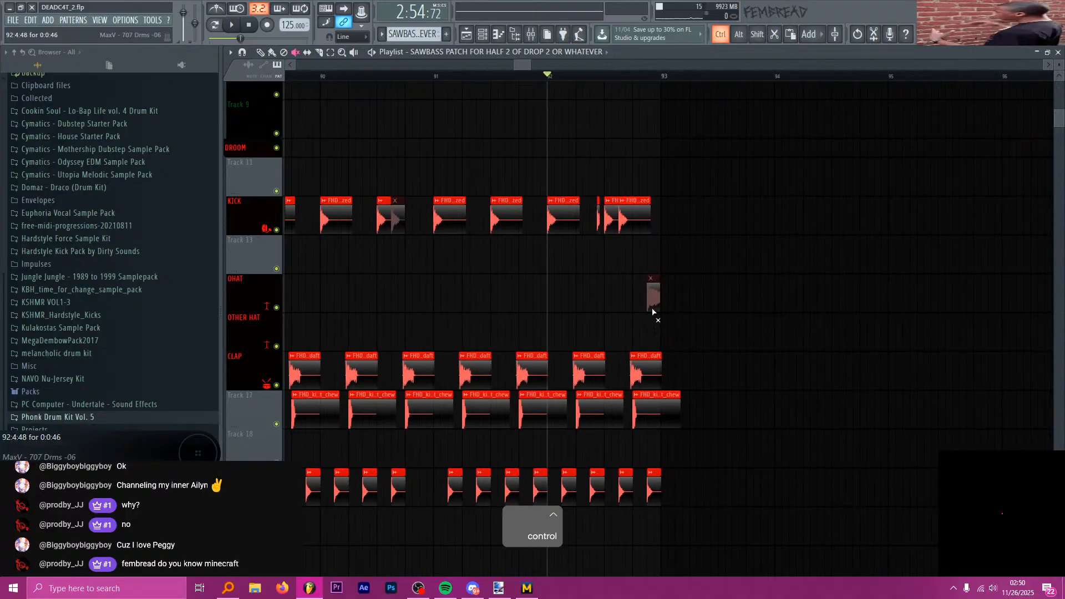
pyautogui.hotkey('alt', 'Tab')
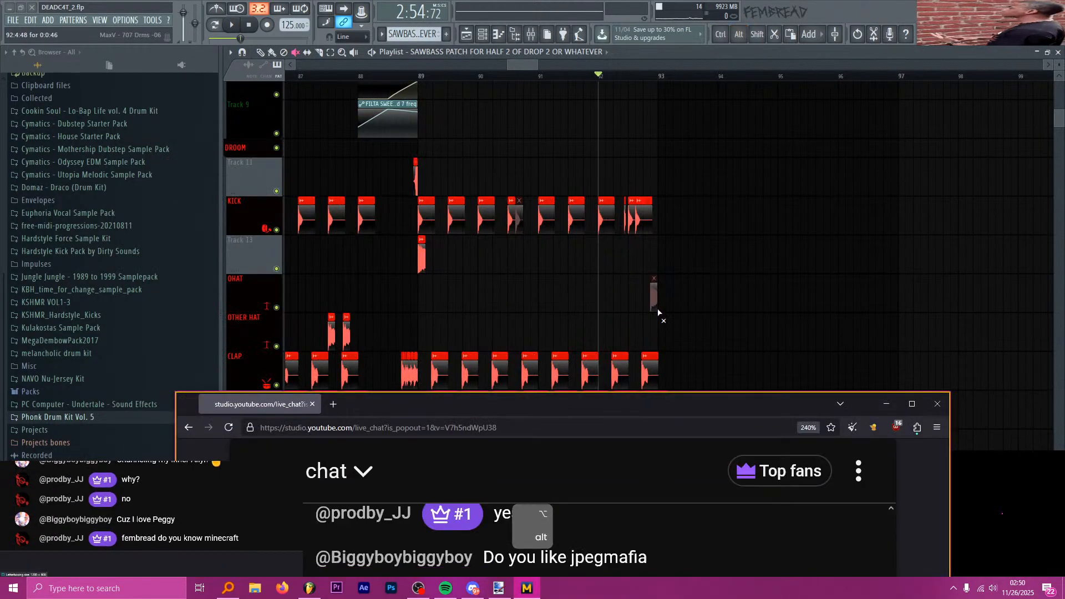
pyautogui.hotkey('alt', 'Tab')
pyautogui.scroll(-3, 651, 301)
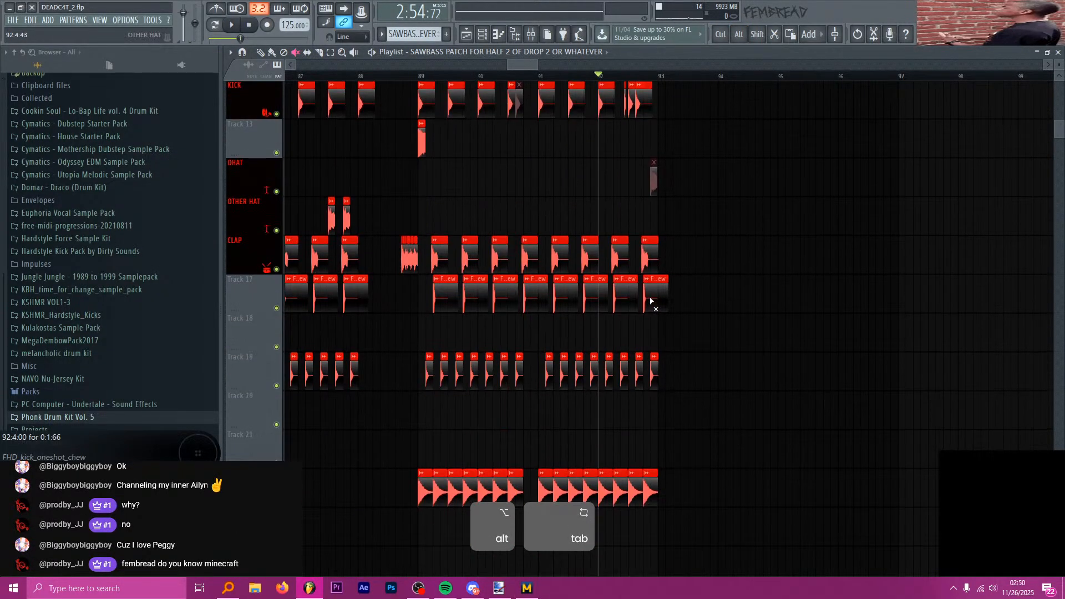
pyautogui.press('p')
pyautogui.scroll(-5, 529, 219)
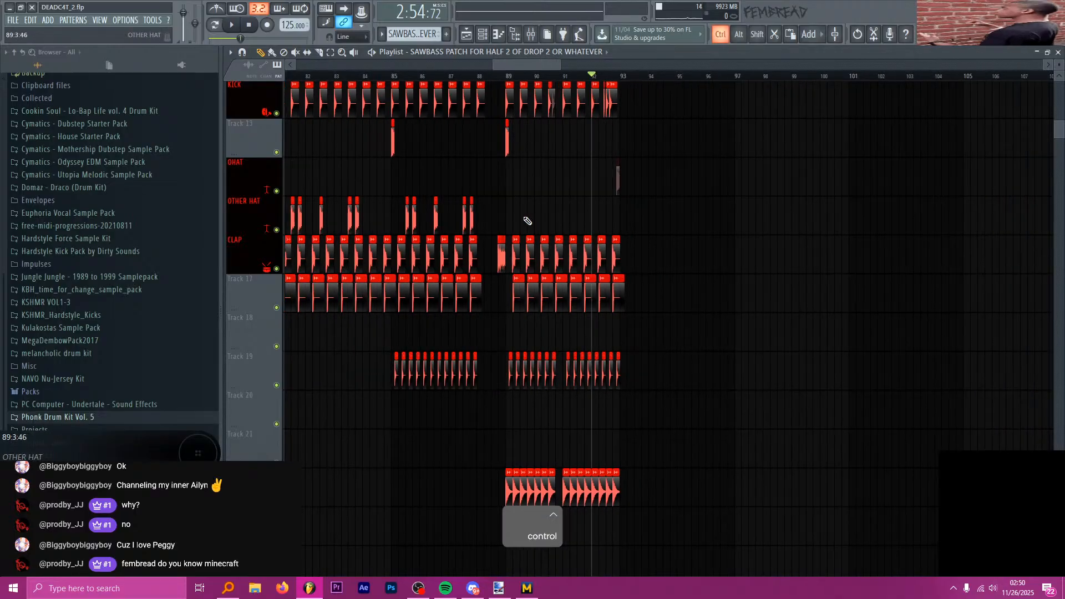
pyautogui.scroll(-2, 559, 226)
pyautogui.scroll(-3, 554, 230)
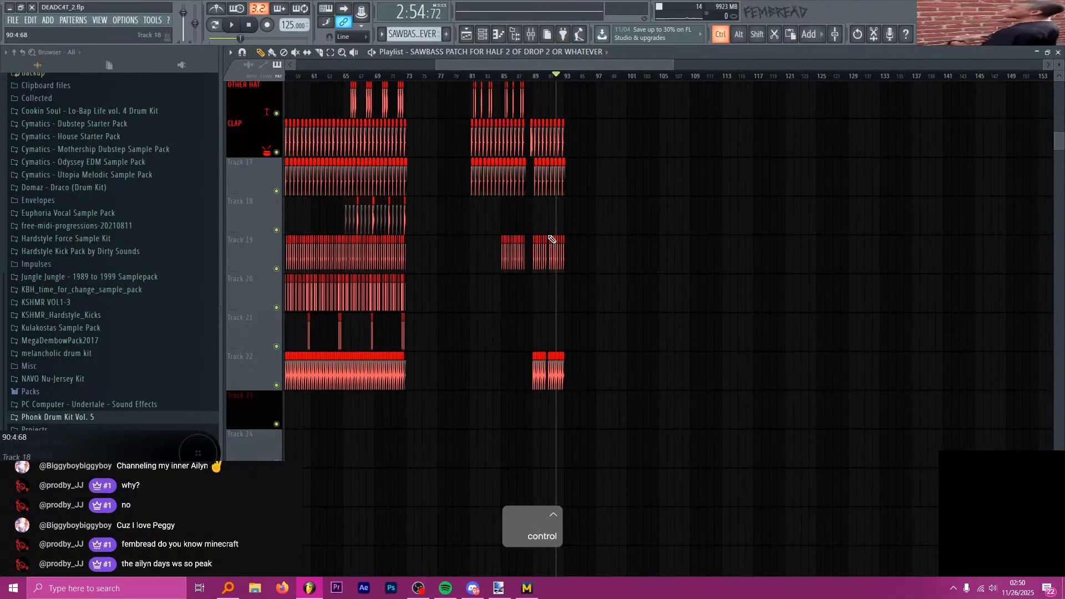
pyautogui.scroll(-2, 516, 261)
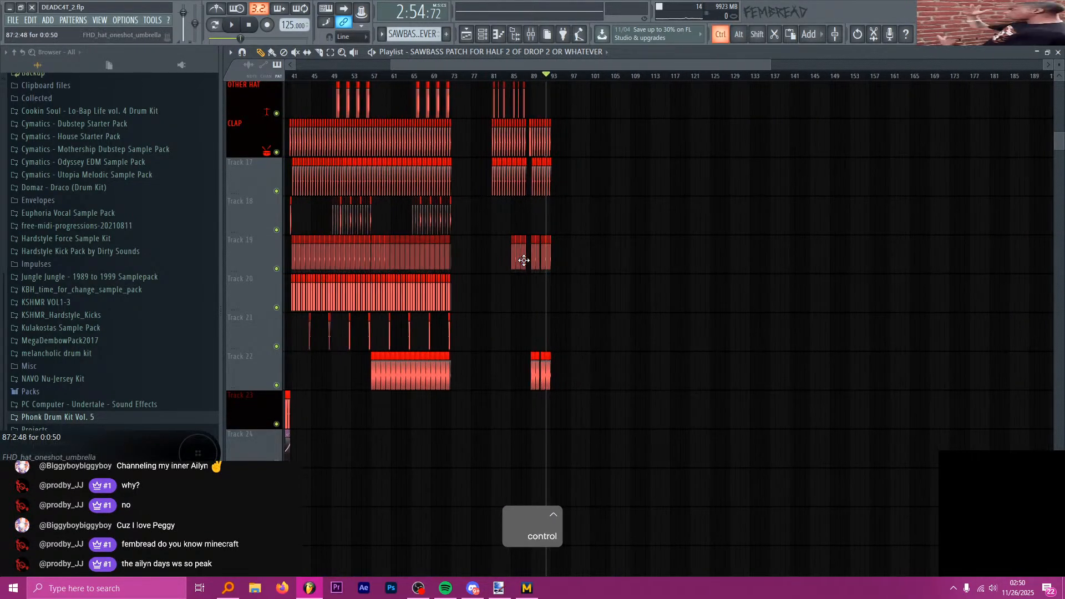
pyautogui.doubleClick(293, 216)
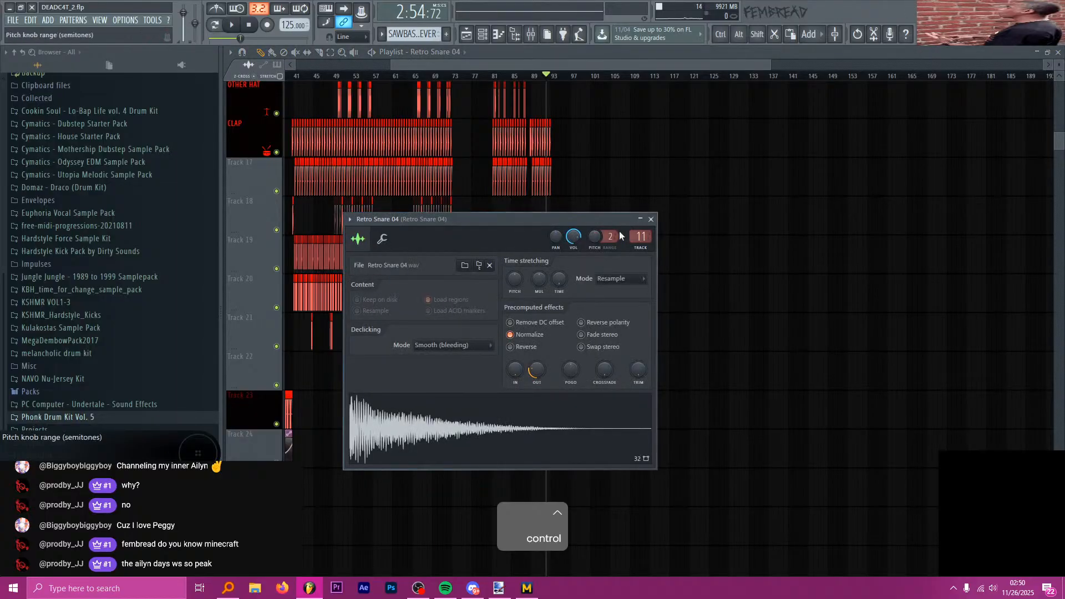
pyautogui.click(651, 220)
# - Place a Retro Snare 04 clip on Track 18 at beat 4 of bar 92
pyautogui.scroll(5, 450, 220)
pyautogui.scroll(2, 476, 224)
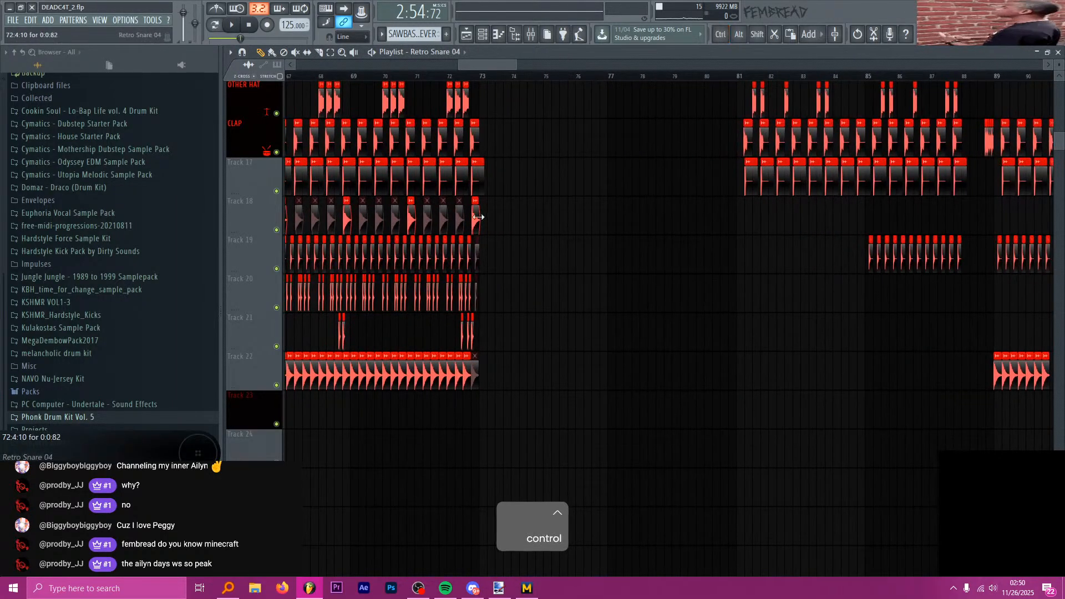
pyautogui.scroll(4, 649, 219)
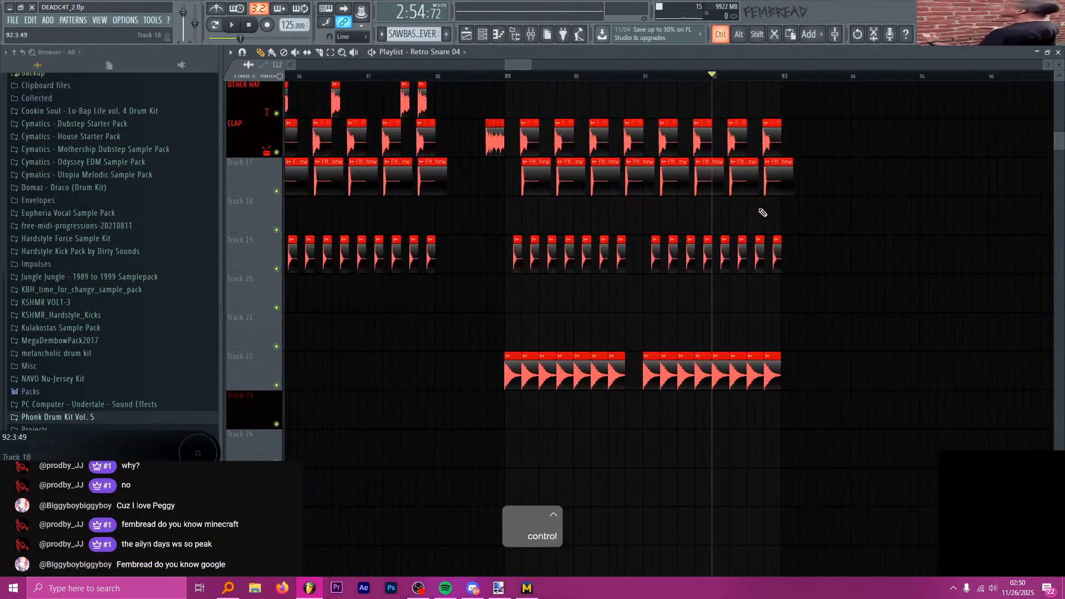
pyautogui.scroll(2, 740, 203)
pyautogui.scroll(-4, 748, 209)
pyautogui.scroll(3, 743, 219)
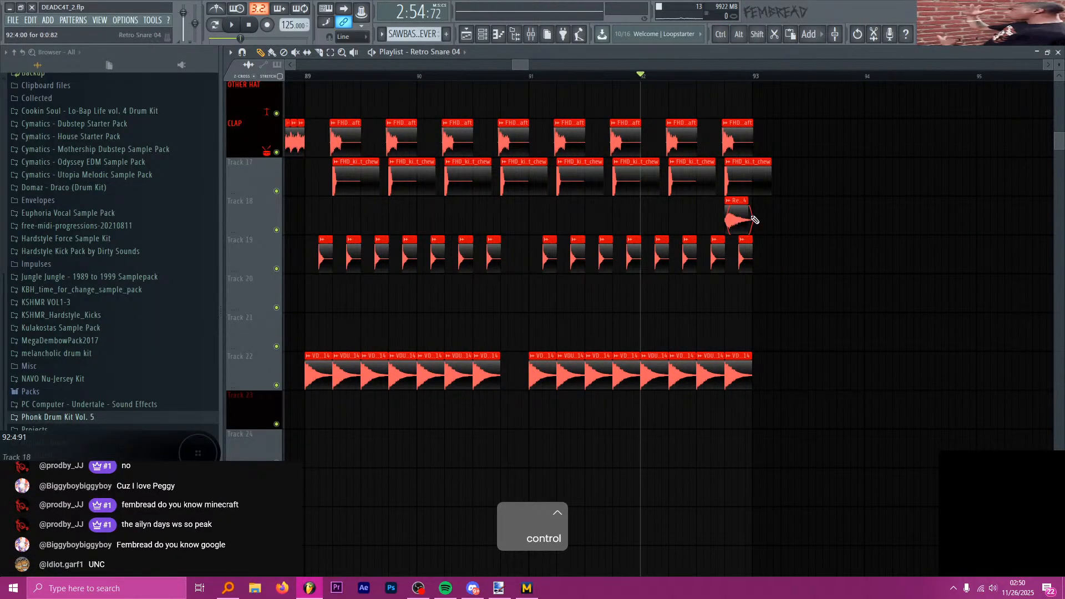
# - Play back from bar 92 to hear the added Retro Snare 04 hit
pyautogui.hotkey('alt', 'Tab')
pyautogui.hotkey('alt', 'Tab')
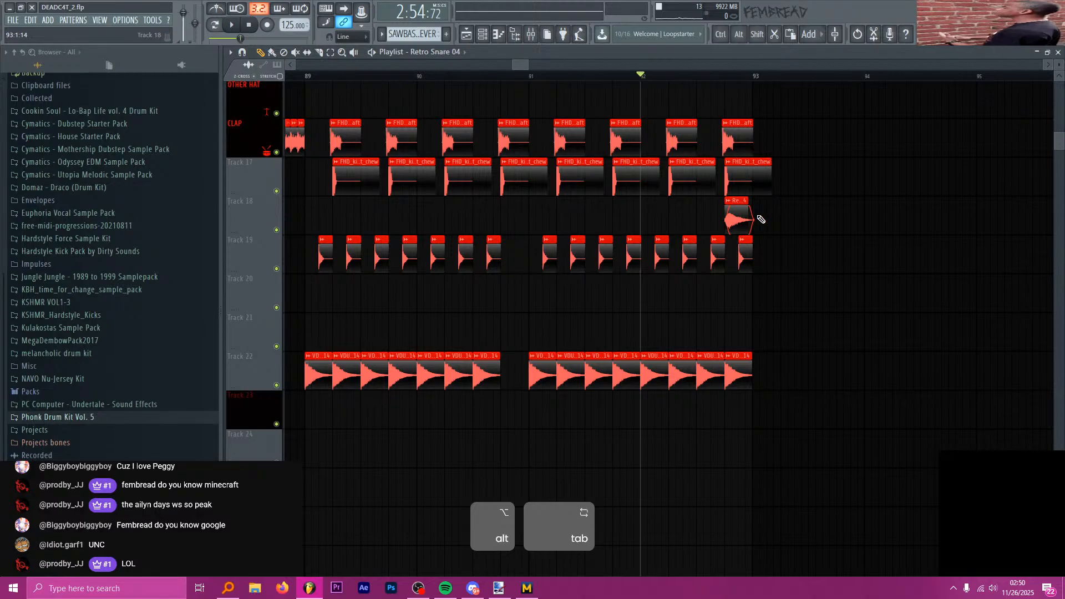
pyautogui.press('space')
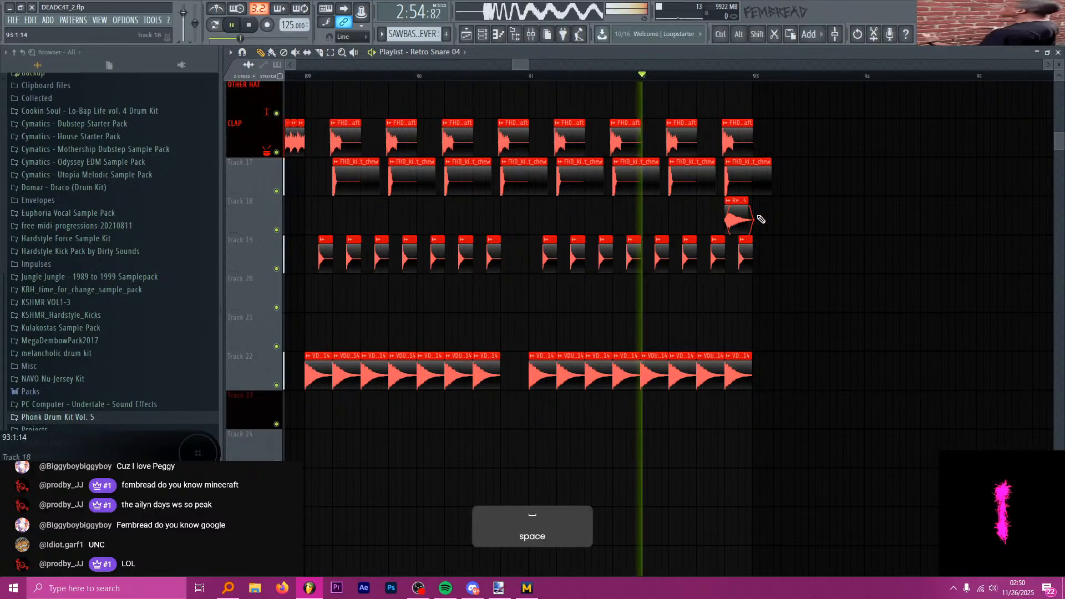
pyautogui.scroll(2, 757, 216)
pyautogui.press('space')
# - Play the arrangement from bar 89 to the sawbass cut-off near the end of bar 90
pyautogui.scroll(-4, 749, 216)
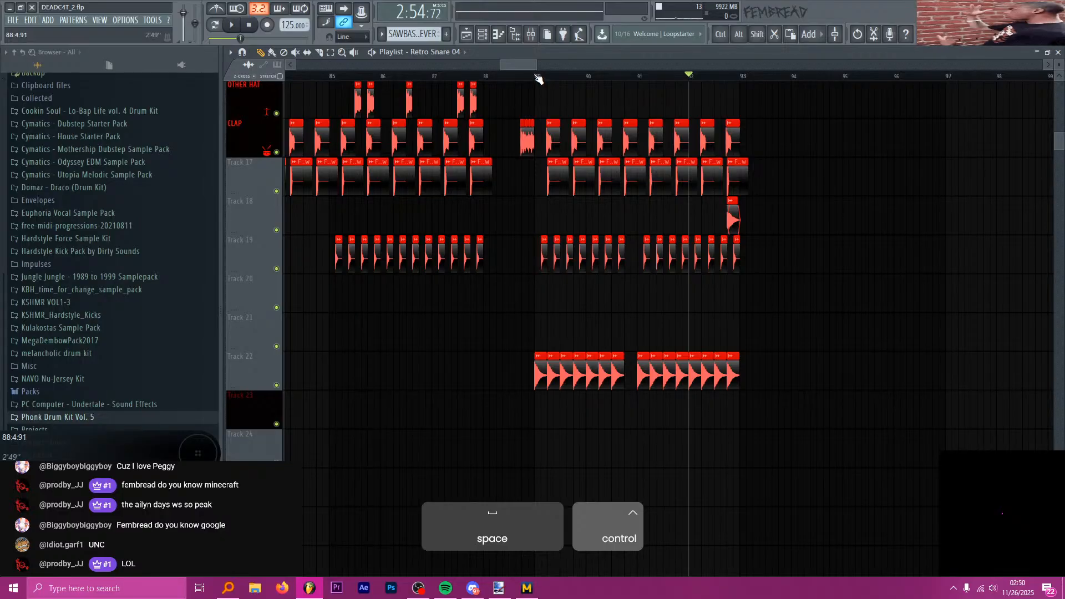
pyautogui.click(537, 78)
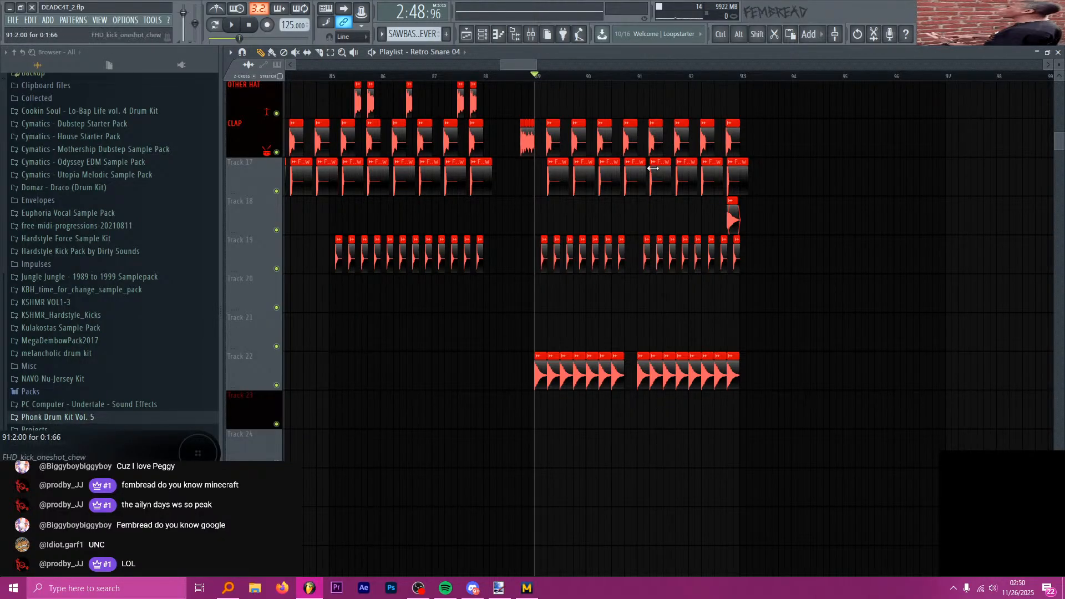
pyautogui.press('space')
pyautogui.scroll(-8, 665, 184)
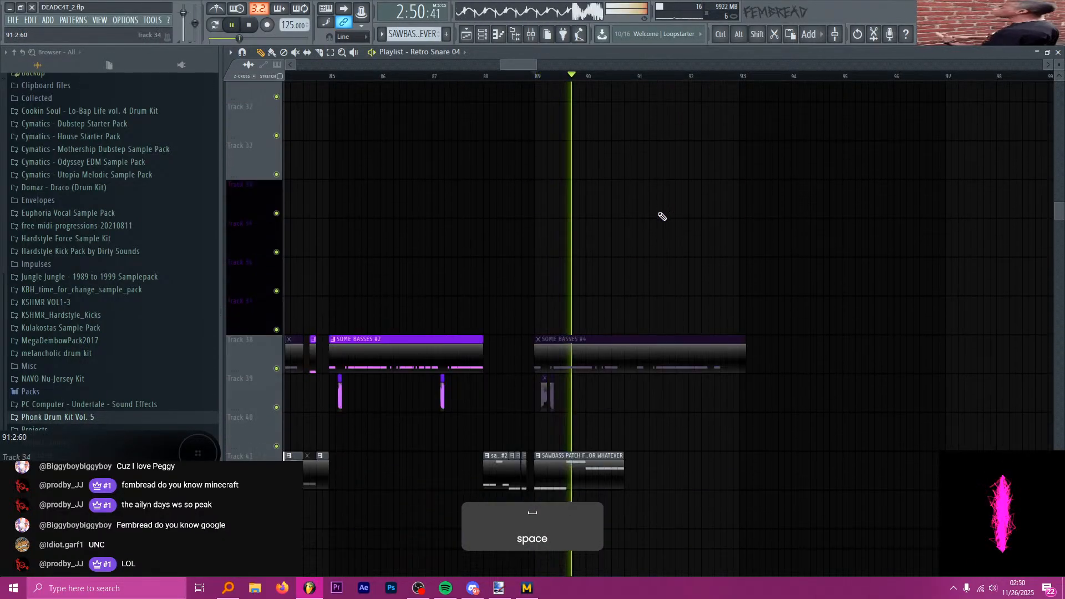
pyautogui.scroll(5, 641, 209)
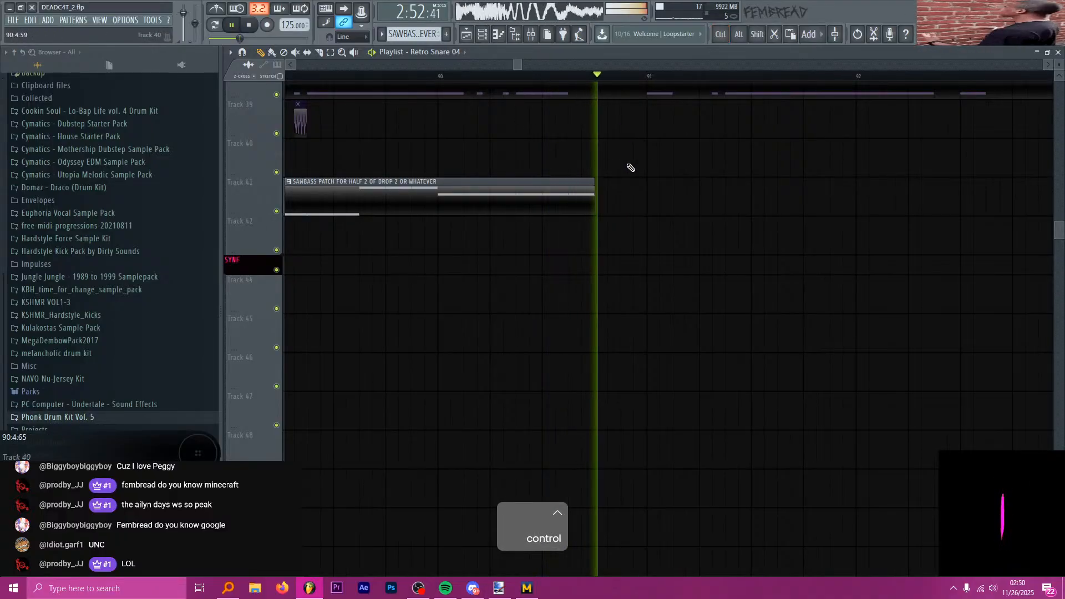
pyautogui.press('space')
# - Place the [reverse] basic clip on Track 11 so that it leads into beat 4 of bar 90
pyautogui.scroll(12, 652, 194)
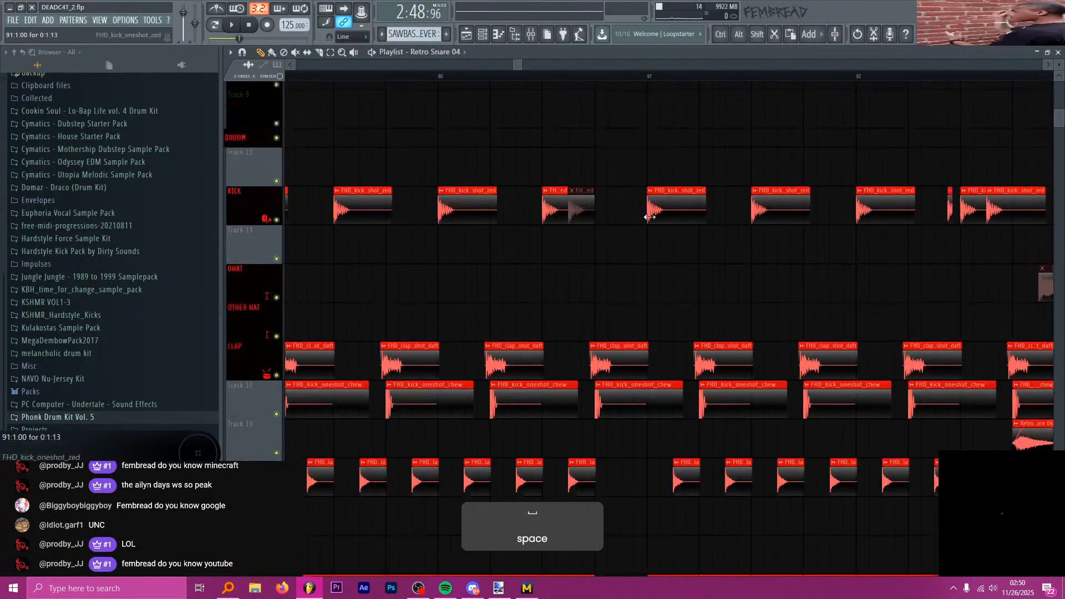
pyautogui.press('p')
pyautogui.scroll(-5, 649, 225)
pyautogui.scroll(3, 528, 254)
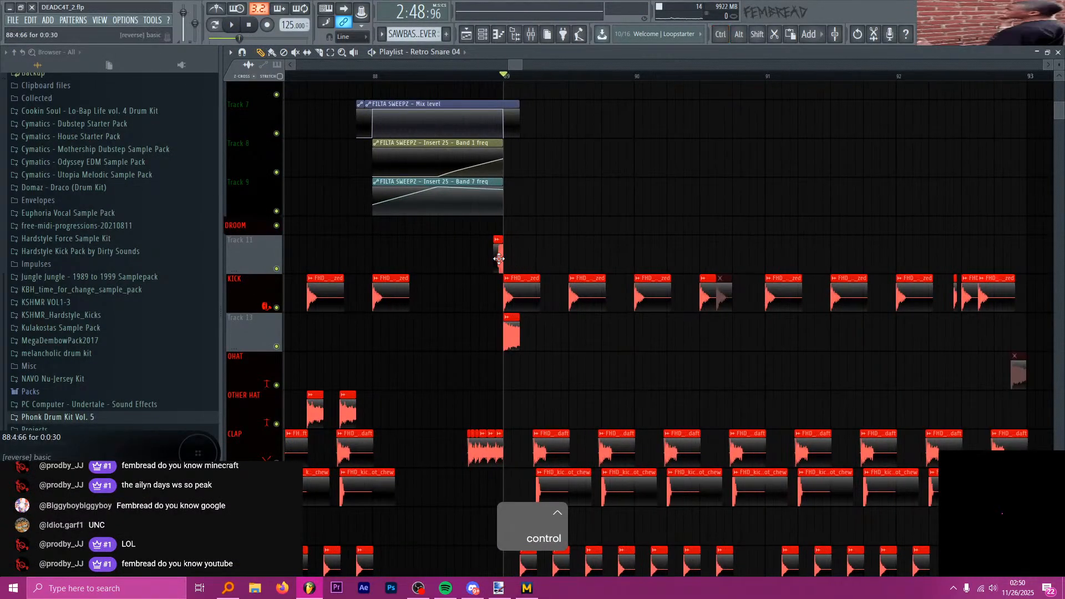
pyautogui.moveTo(499, 256); pyautogui.dragTo(729, 255)
# - Split the muted SOME BASSES #4 clip on Track 38 at bar 91 and unmute its second half
pyautogui.scroll(-5, 533, 249)
pyautogui.scroll(-10, 555, 278)
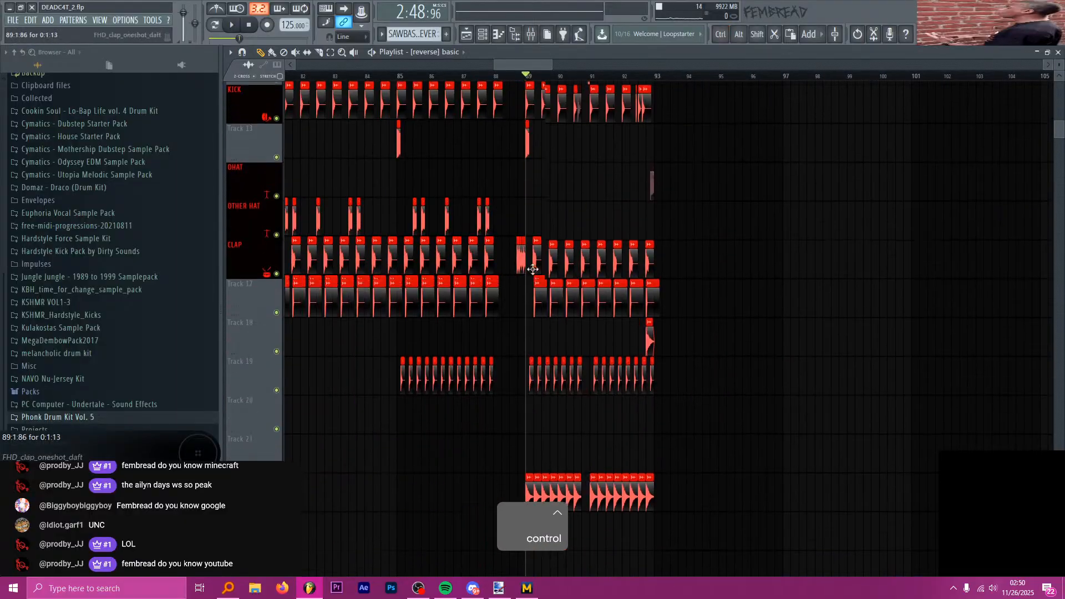
pyautogui.scroll(5, 592, 295)
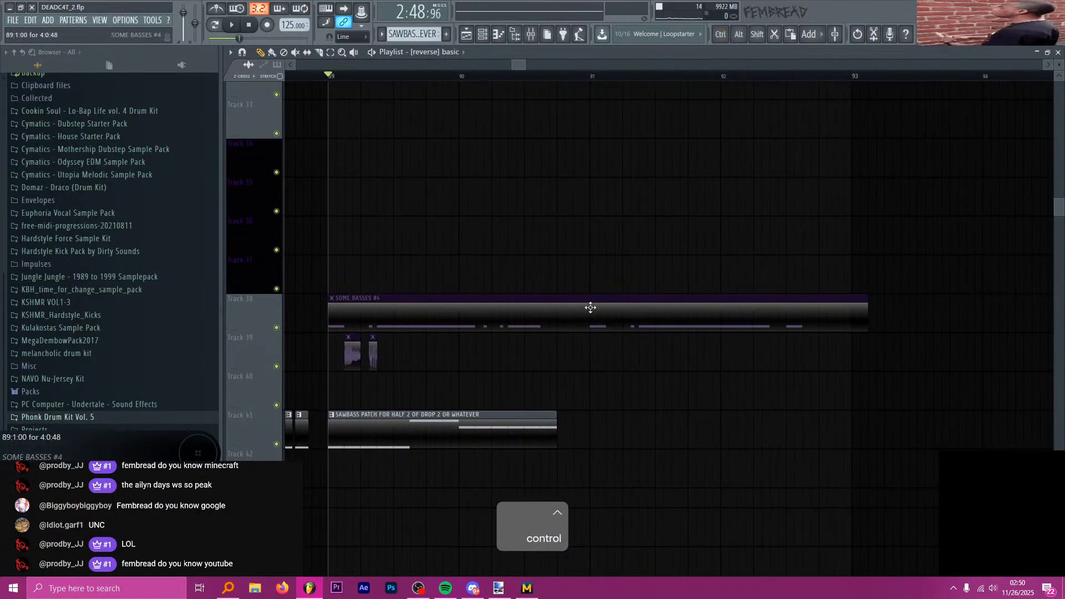
pyautogui.keyDown('shift'); pyautogui.click(592, 309); pyautogui.keyUp('shift')
pyautogui.press('t')
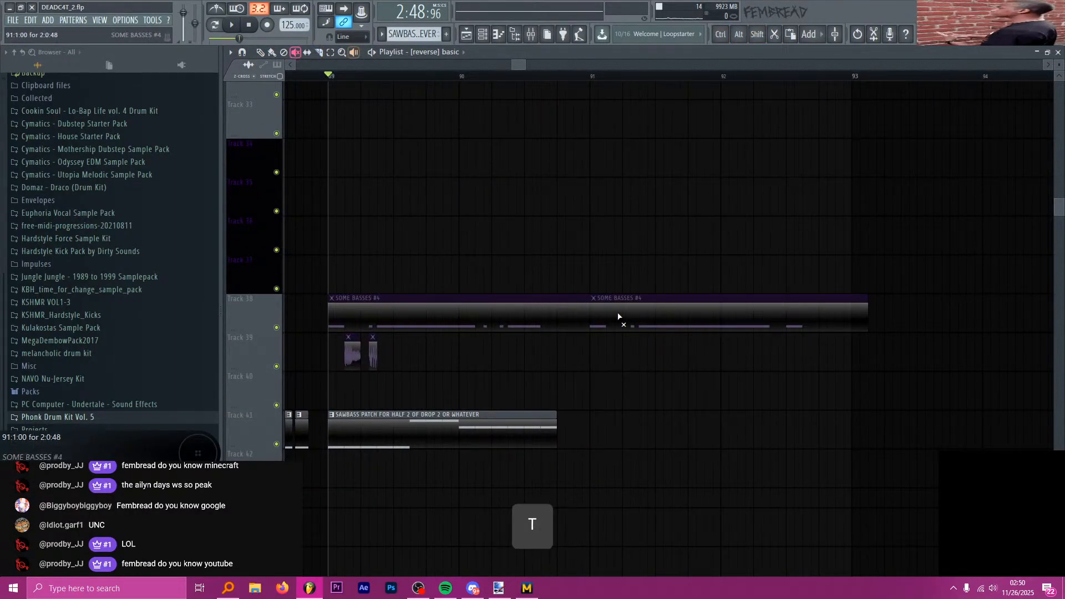
pyautogui.click(619, 317)
pyautogui.click(589, 79)
pyautogui.scroll(3, 682, 309)
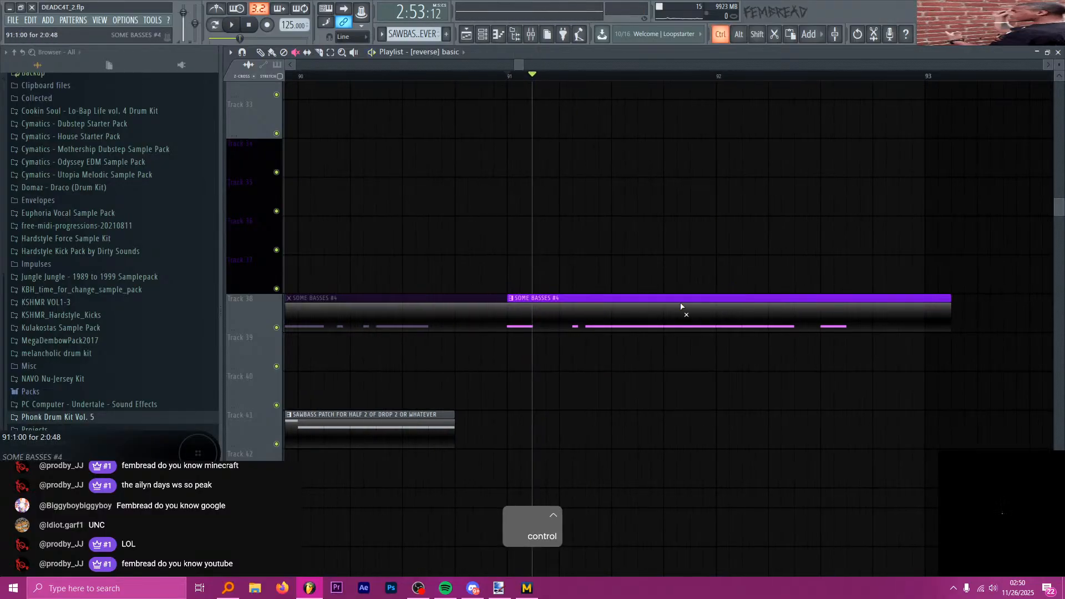
# - Try splitting the unmuted SOME BASSES #4 clip at beat 2 of bar 91, and undo the split
pyautogui.press('c')
pyautogui.keyDown('shift'); pyautogui.click(504, 325); pyautogui.keyUp('shift')
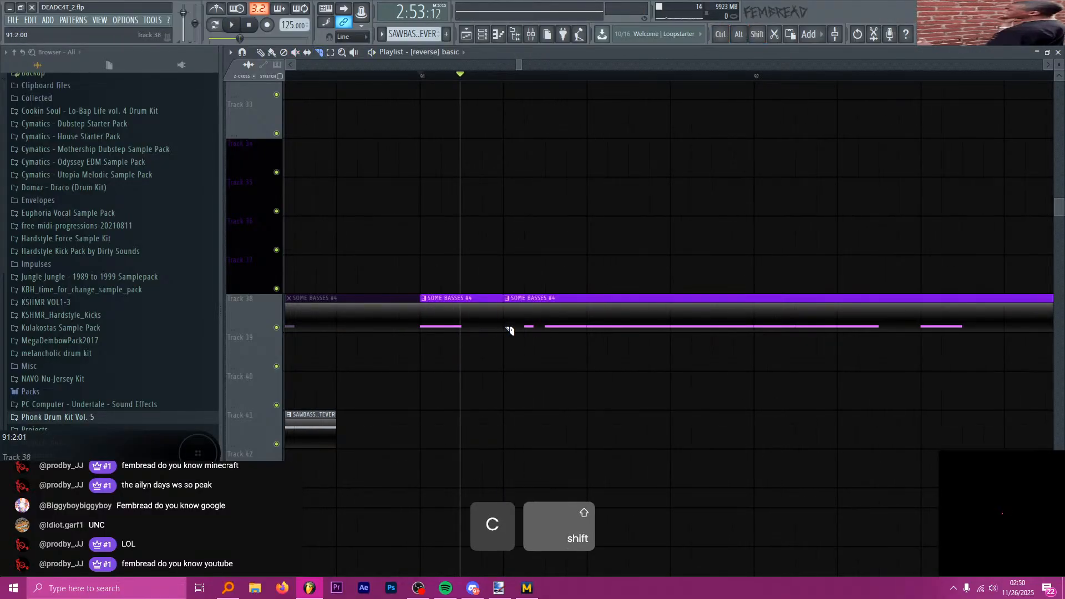
pyautogui.press('p')
pyautogui.press('ctrl')
pyautogui.scroll(-5, 549, 329)
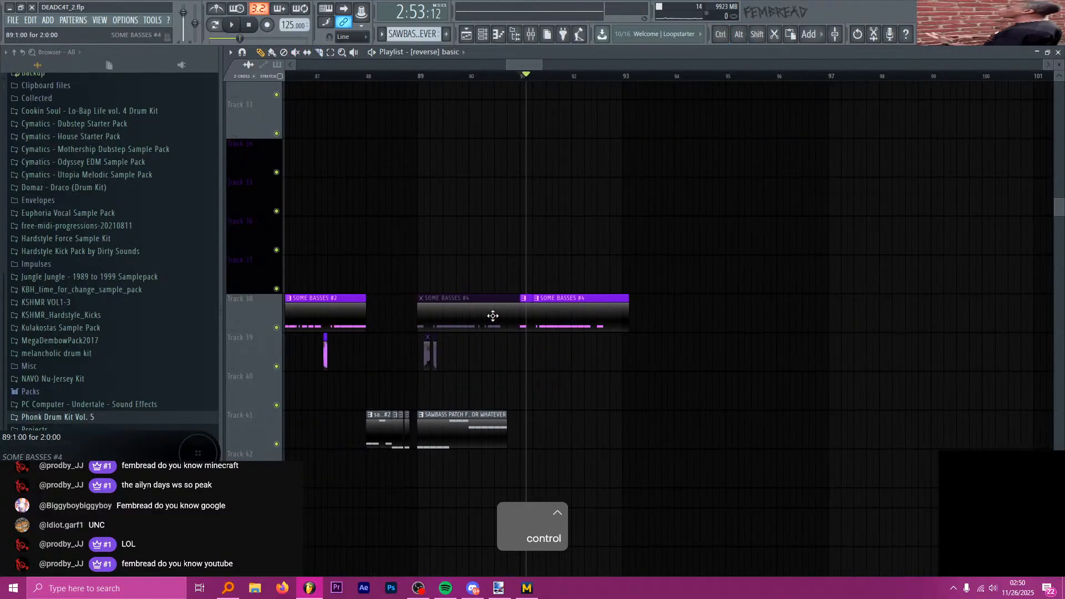
pyautogui.hotkey('ctrl', 'z')
# - Replace the second half of SOME BASSES #4 on Track 38 with the muted first half moved to bar 91, and unmute it
pyautogui.rightClick(543, 321)
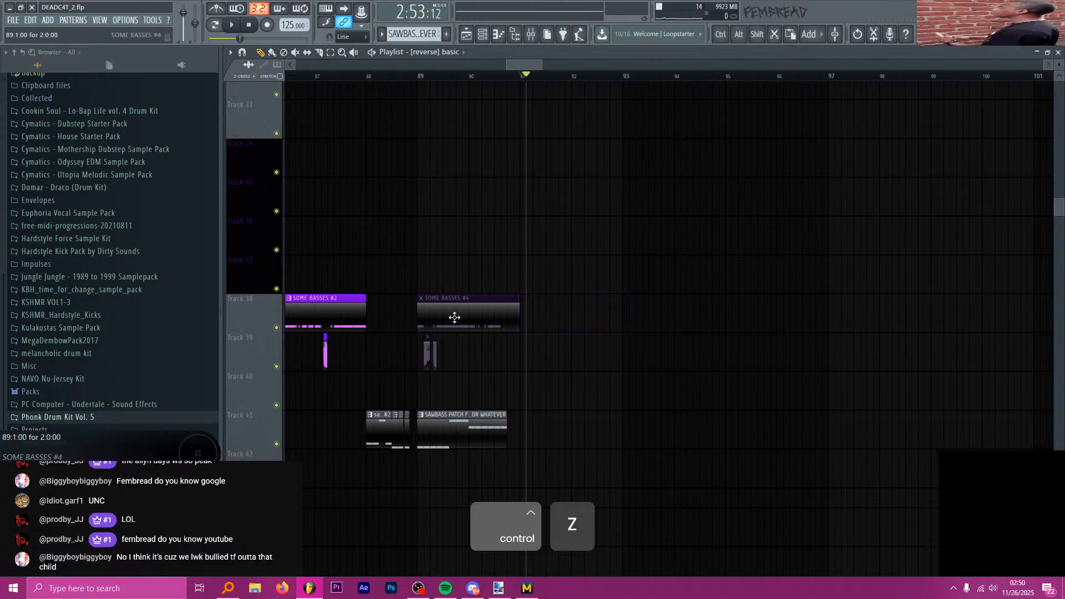
pyautogui.moveTo(454, 316); pyautogui.dragTo(568, 315)
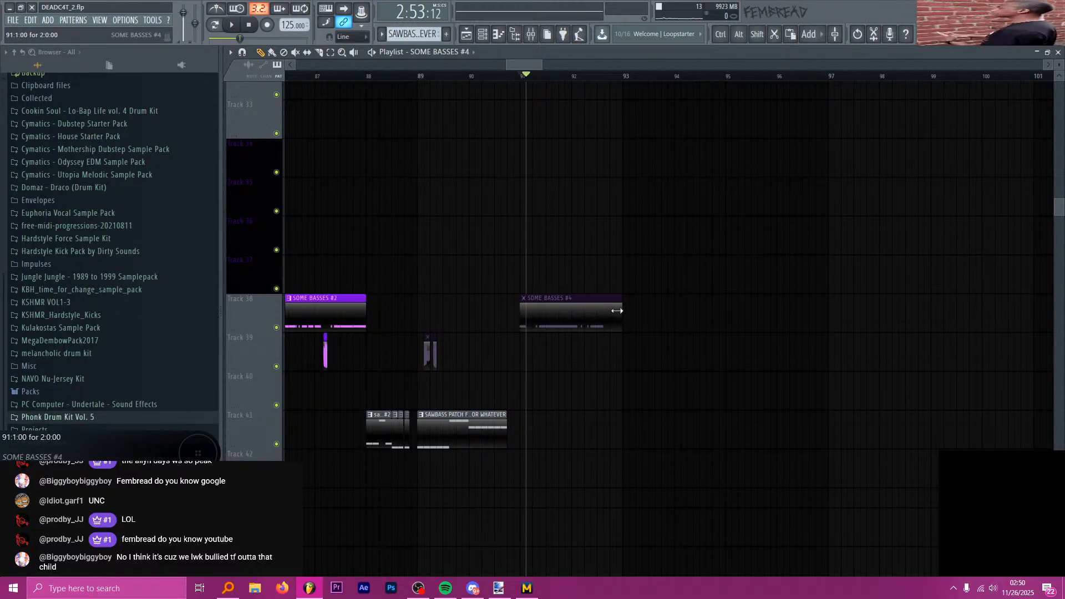
pyautogui.press('c')
pyautogui.press('t')
pyautogui.click(548, 316)
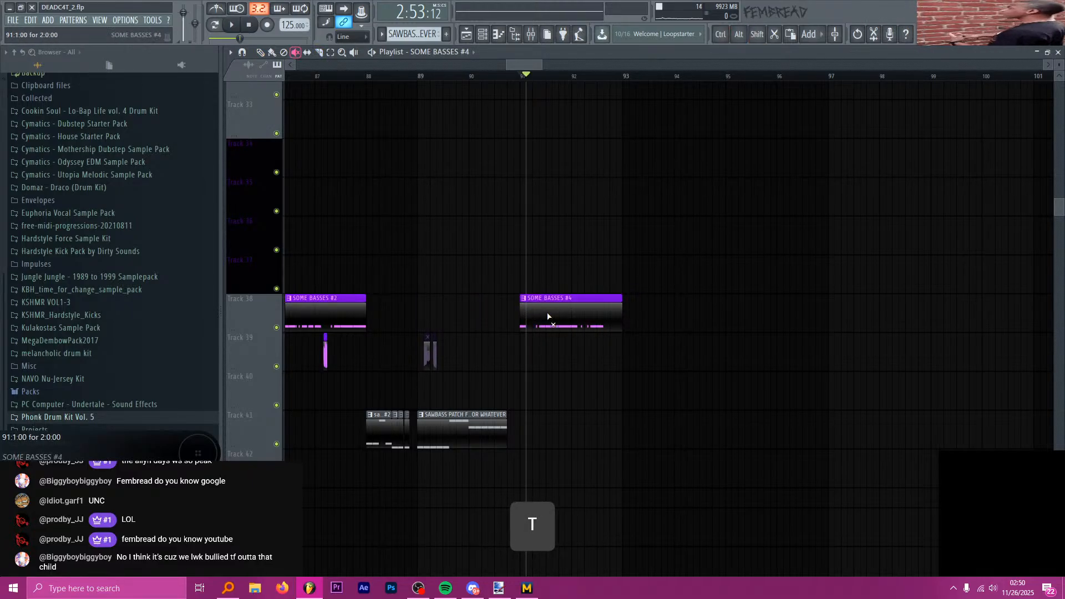
# - Play back from bar 90 to check the lead-in to the SOME BASSES #4 clip
pyautogui.scroll(5, 541, 316)
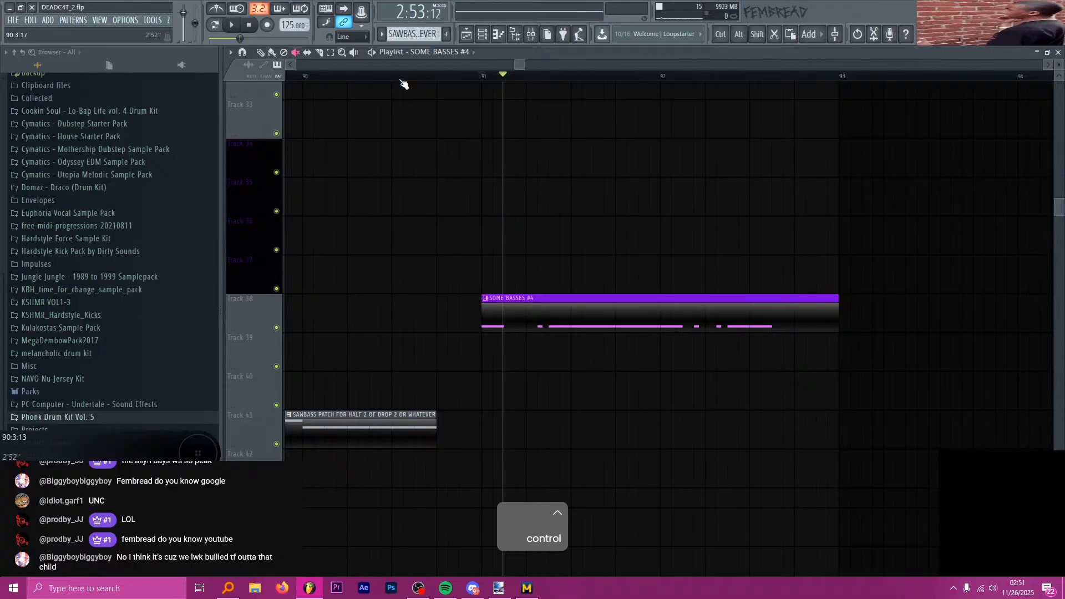
pyautogui.click(312, 77)
pyautogui.press('space')
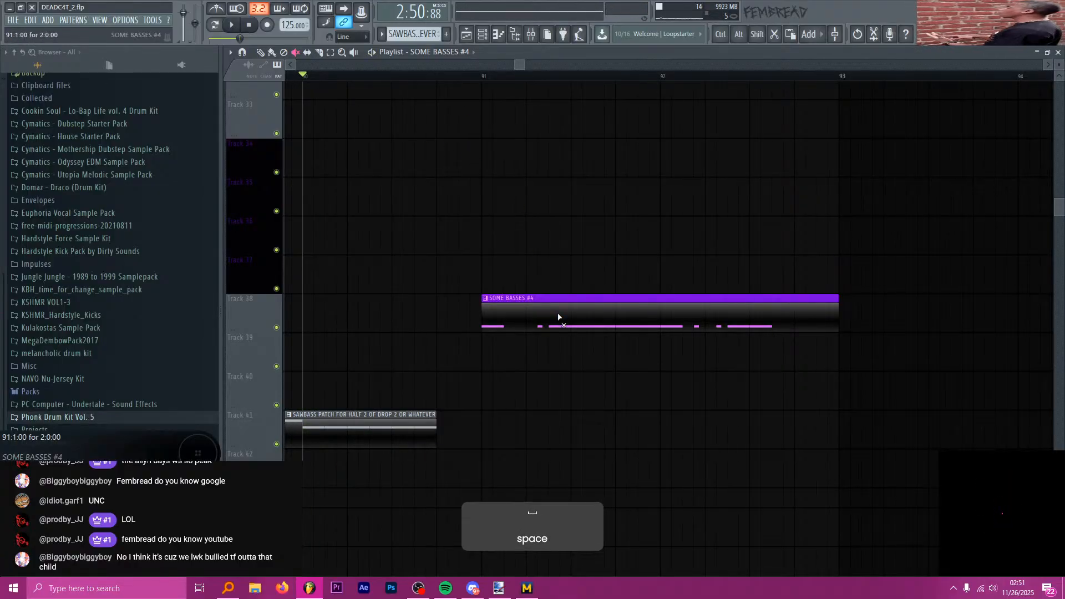
# - Select the SOME BASSES #4 pattern, examine its impactbass notes in the piano roll, and return to the playlist
pyautogui.press('p')
pyautogui.click(547, 308)
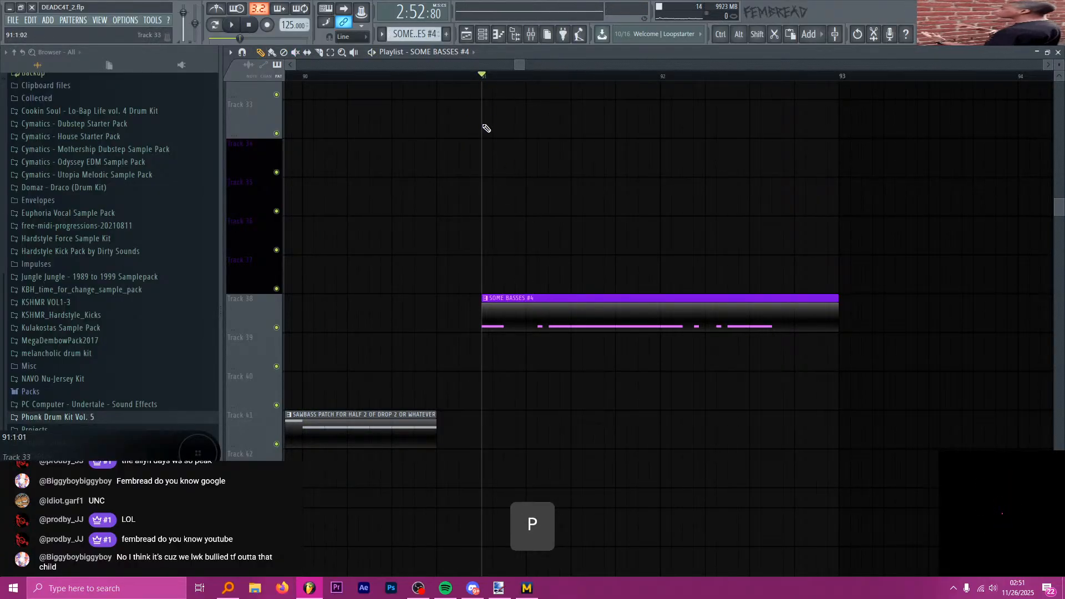
pyautogui.doubleClick(526, 309)
pyautogui.press('ctrl')
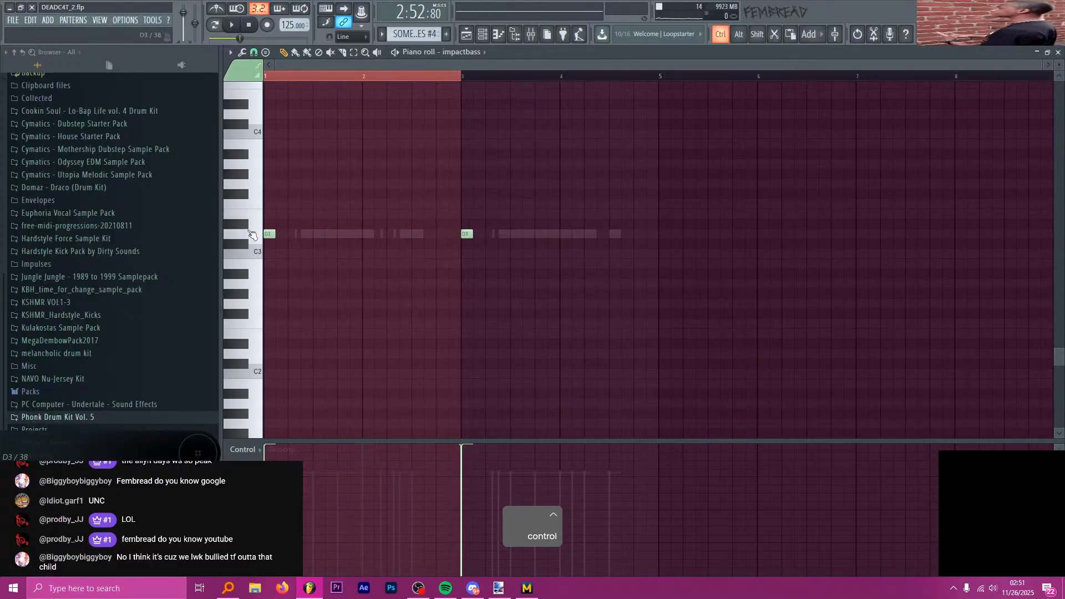
pyautogui.scroll(4, 256, 233)
pyautogui.moveTo(296, 233)
pyautogui.mouseDown()
pyautogui.moveTo(316, 233)
pyautogui.moveTo(289, 234)
pyautogui.mouseUp()
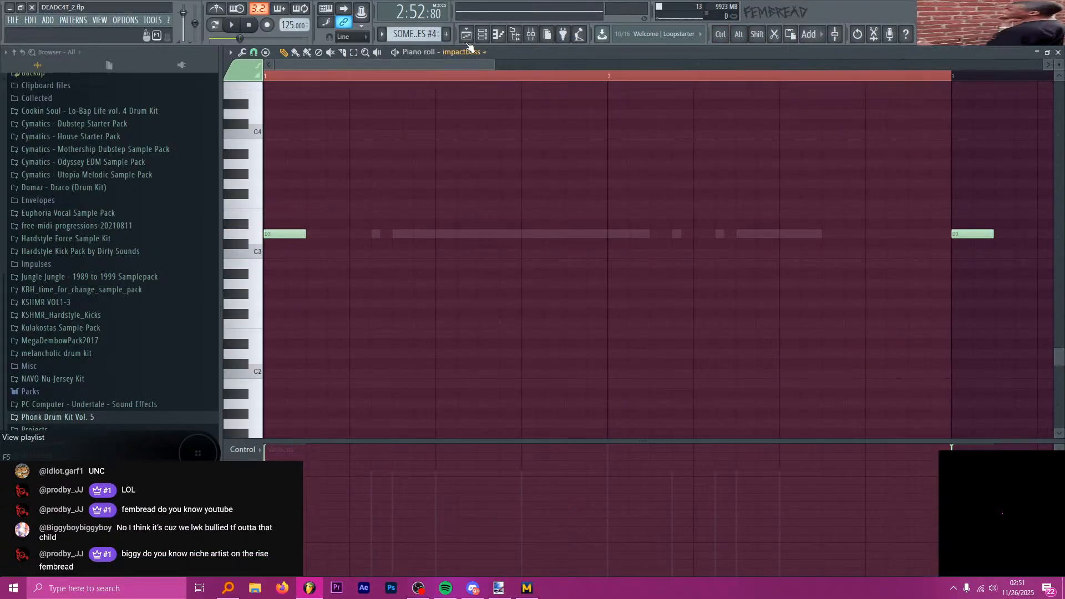
pyautogui.click(466, 34)
pyautogui.doubleClick(543, 326)
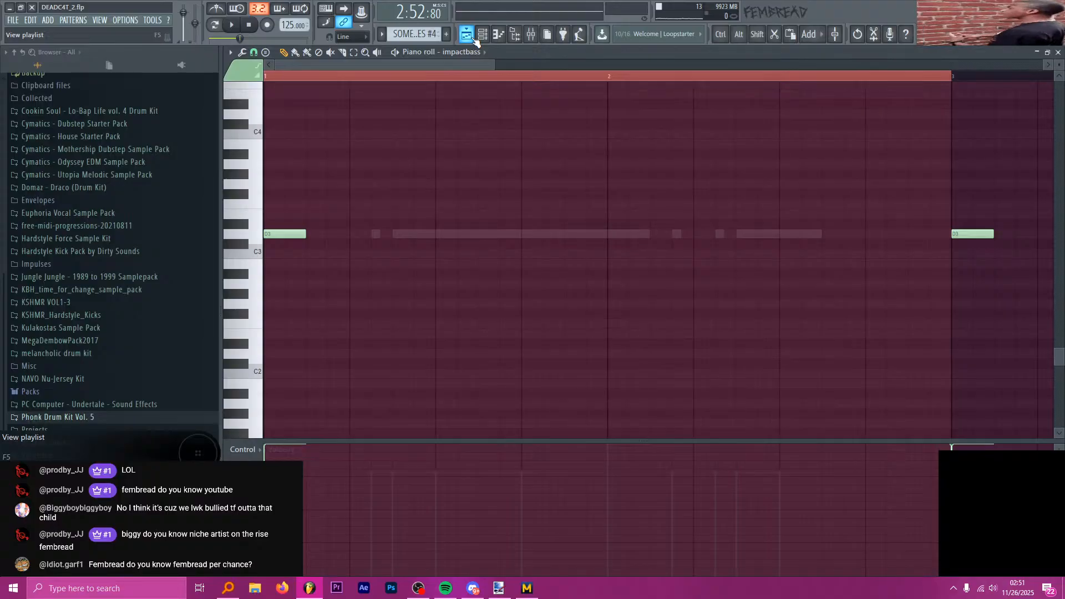
pyautogui.click(466, 35)
# - Show the SOME BASSES #4 pattern's bass channels in the channel rack and audition it from bar 91
pyautogui.click(482, 34)
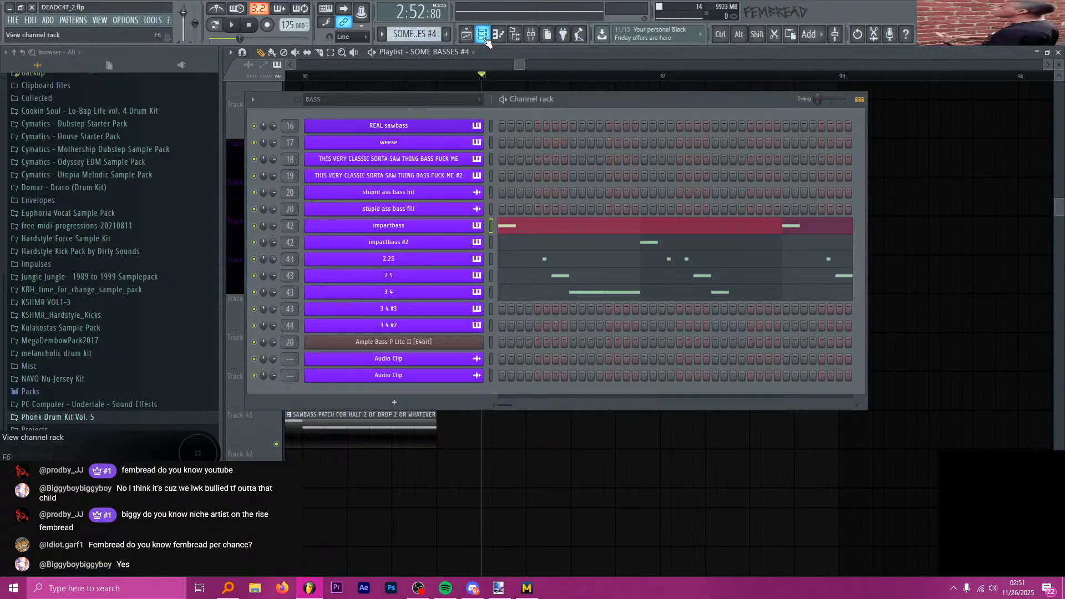
pyautogui.rightClick(477, 228)
pyautogui.click(499, 226)
pyautogui.press('space')
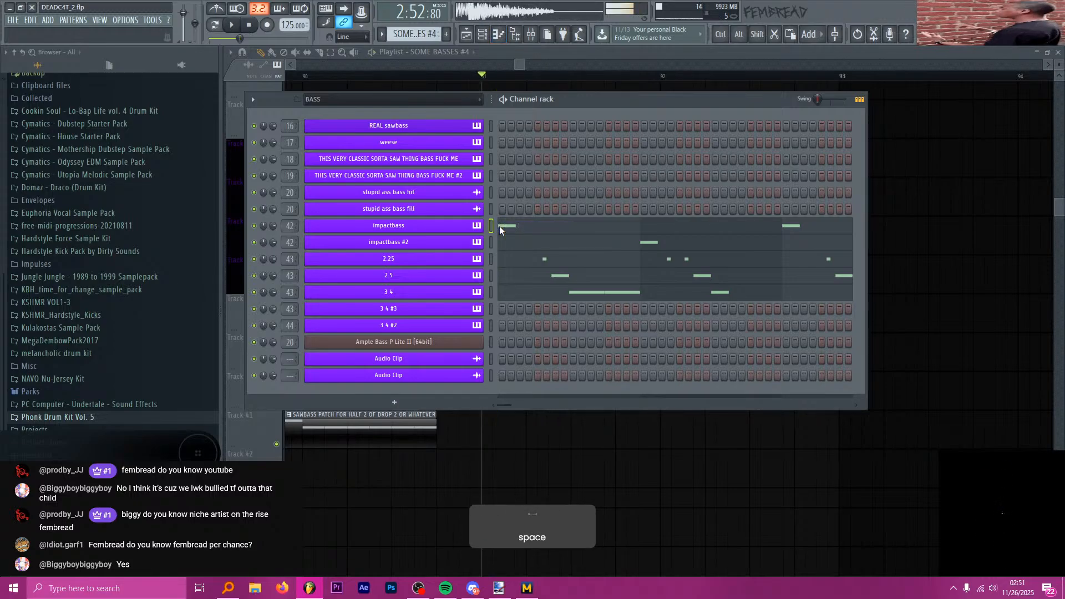
# - Cut the impactbass notes from the pattern and move the 2.25 channel's first D3 note earlier to 1:1:24
pyautogui.rightClick(483, 227)
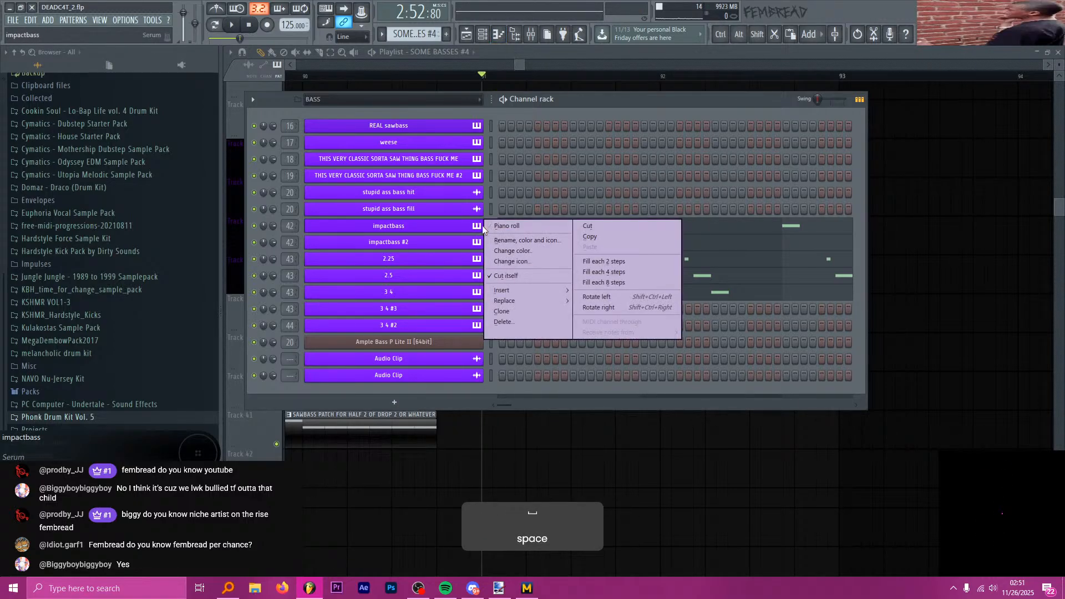
pyautogui.click(604, 225)
pyautogui.rightClick(477, 259)
pyautogui.click(502, 259)
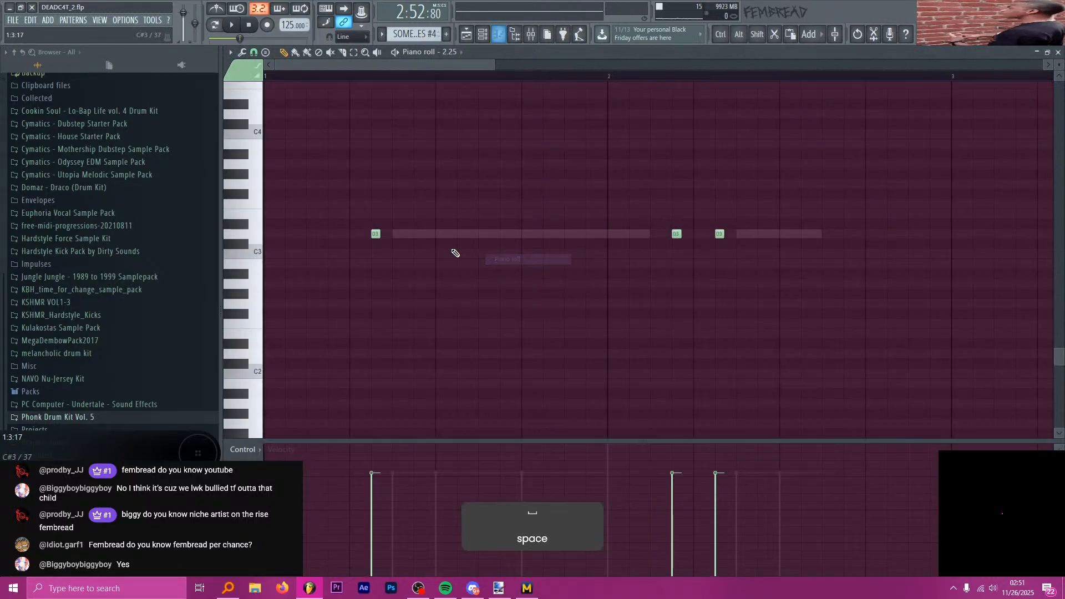
pyautogui.moveTo(375, 234); pyautogui.dragTo(291, 234)
pyautogui.press('space')
pyautogui.press('space')
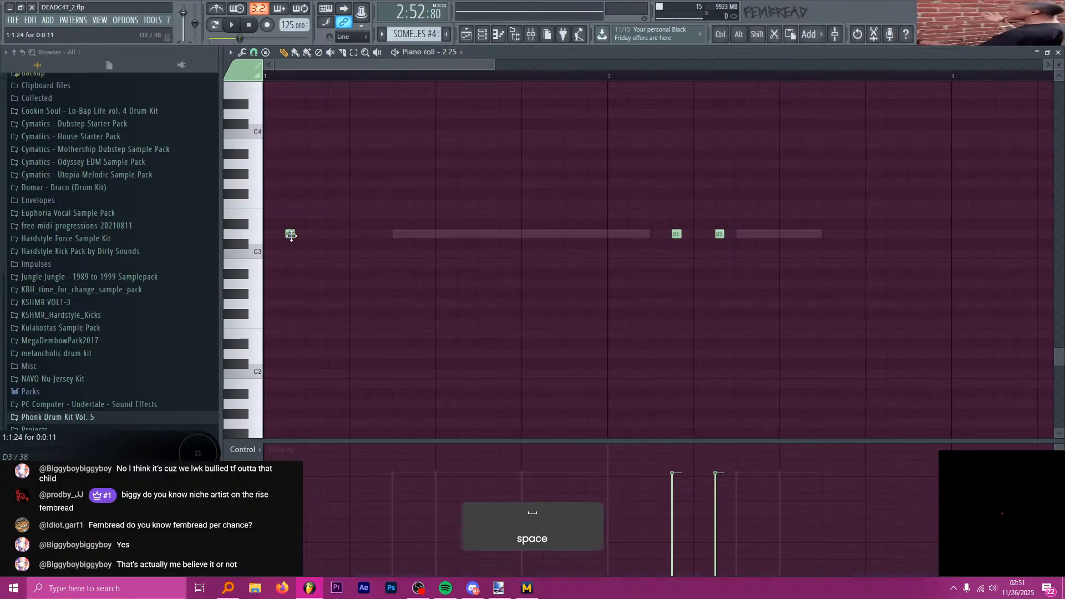
# - Move the first D3 note of the 3 4 channel to 1:1:48 and audition the bass rhythm
pyautogui.press('h')
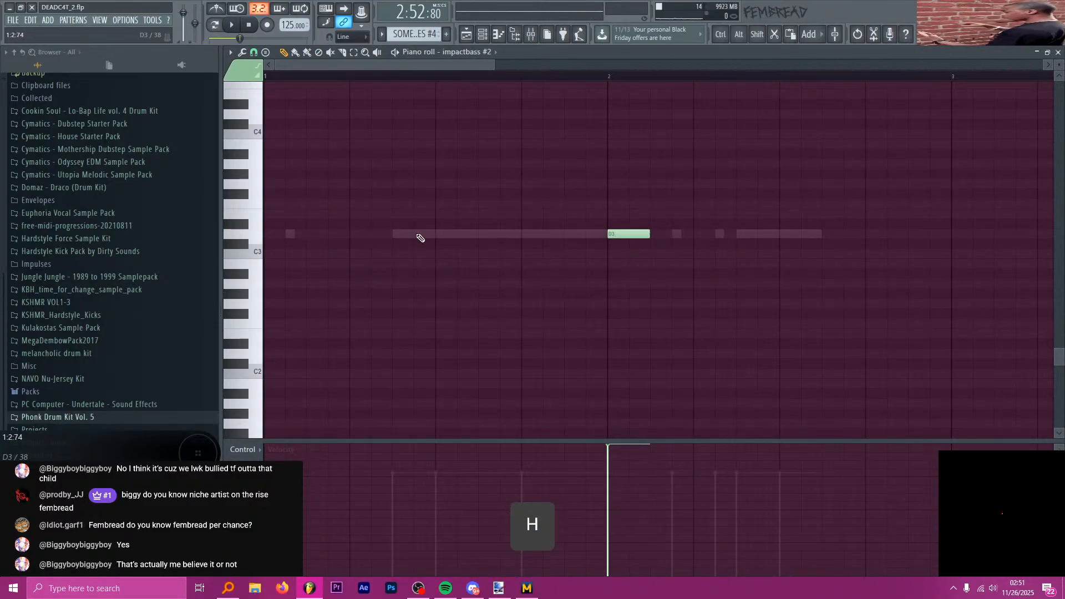
pyautogui.press('h')
pyautogui.press('h')
pyautogui.click(400, 235)
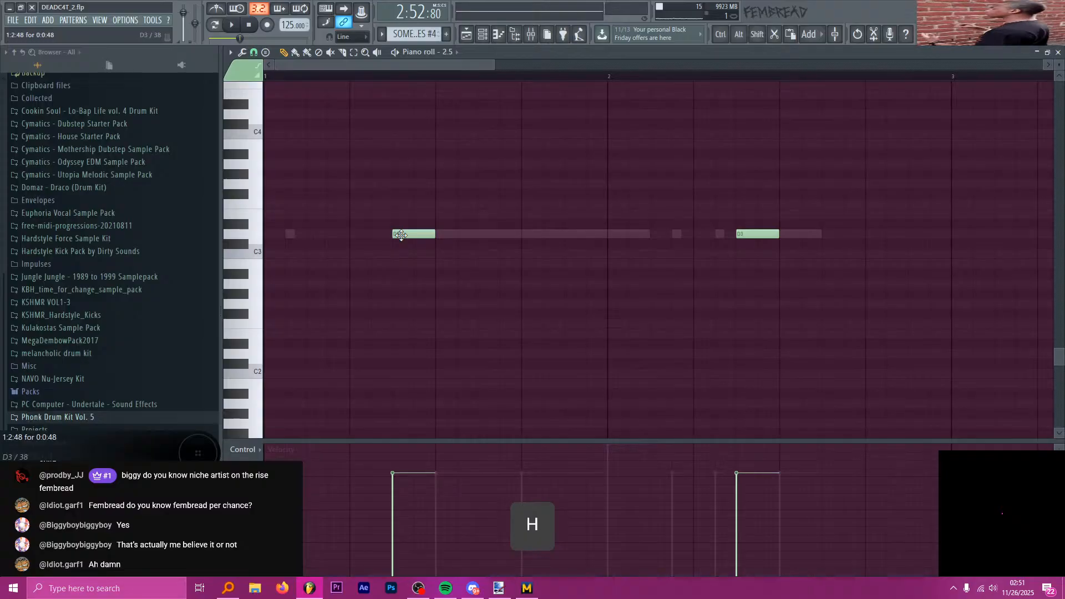
pyautogui.press('h')
pyautogui.press('h')
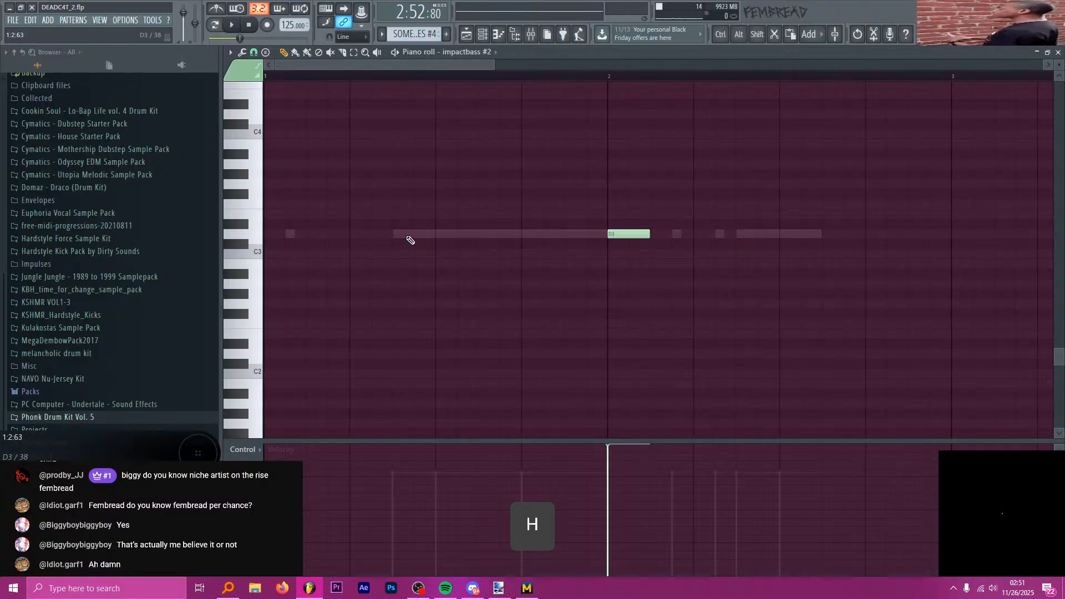
pyautogui.press('h')
pyautogui.click(459, 236)
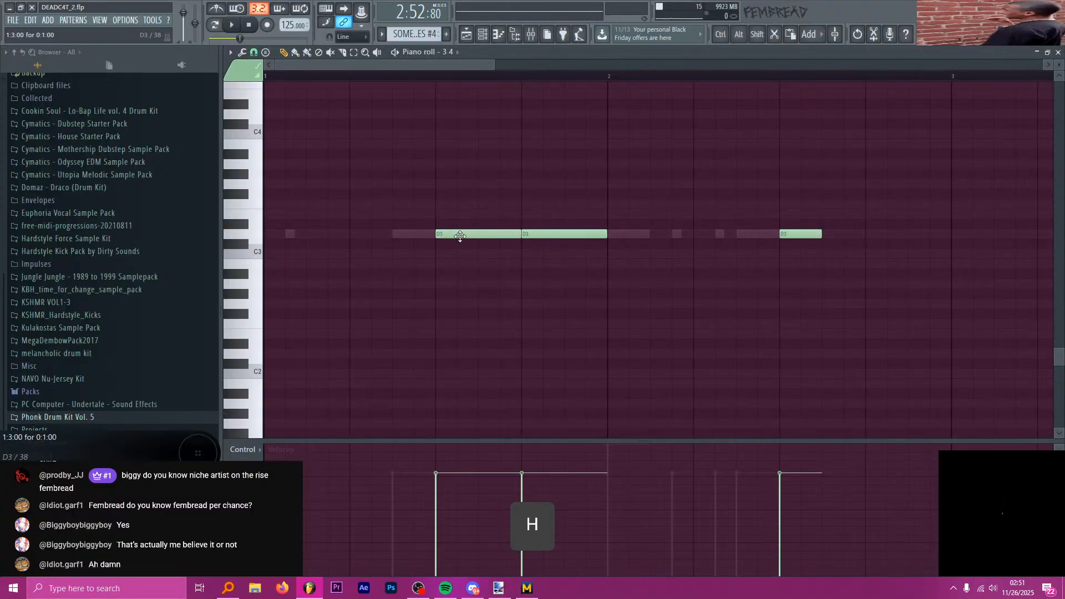
pyautogui.click(459, 236)
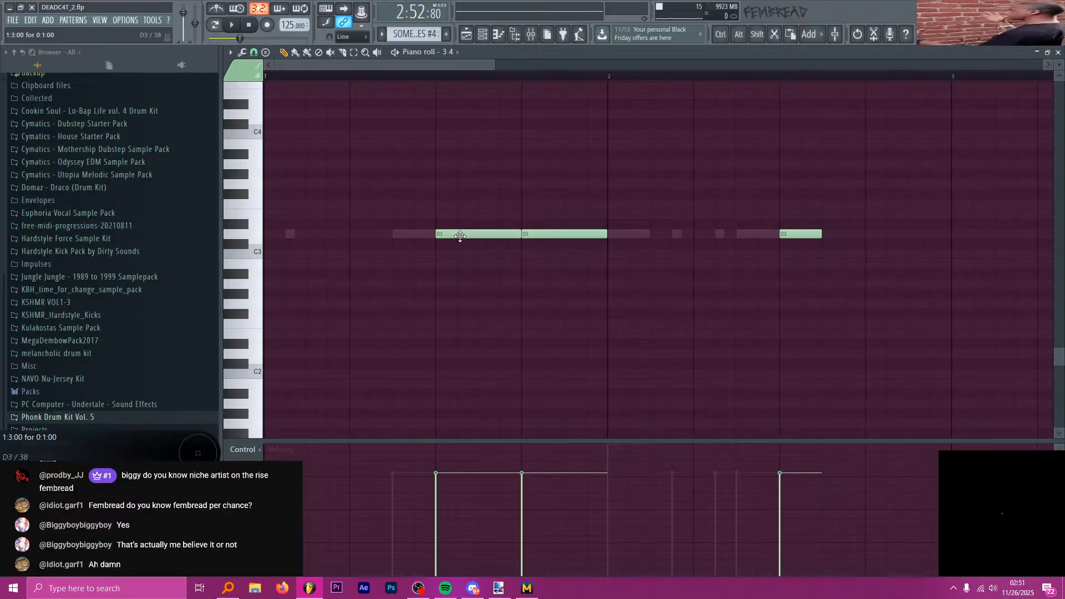
pyautogui.press('space')
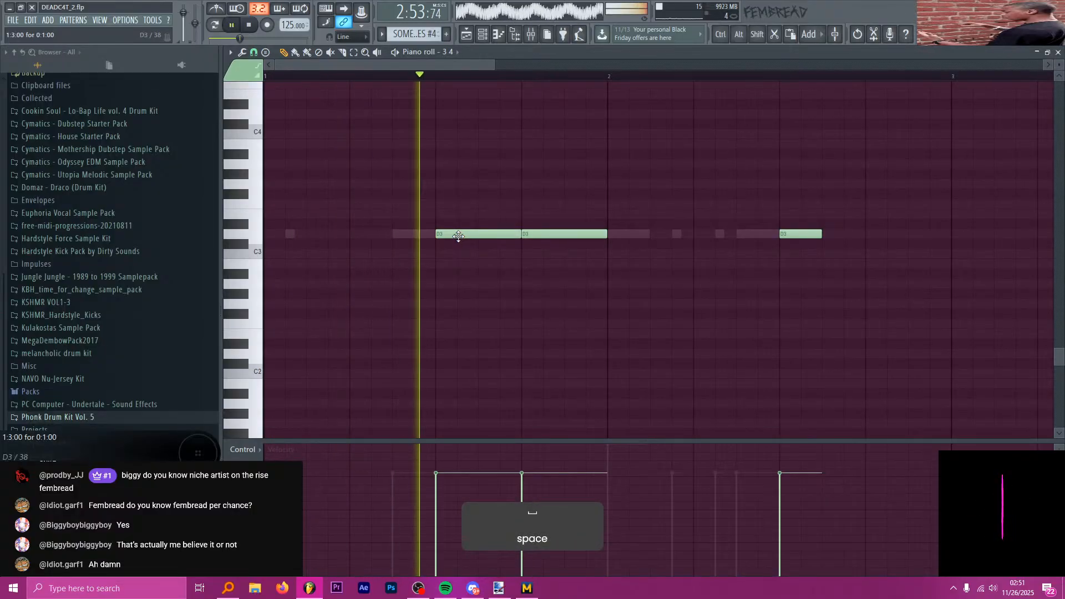
pyautogui.moveTo(462, 234); pyautogui.dragTo(336, 230)
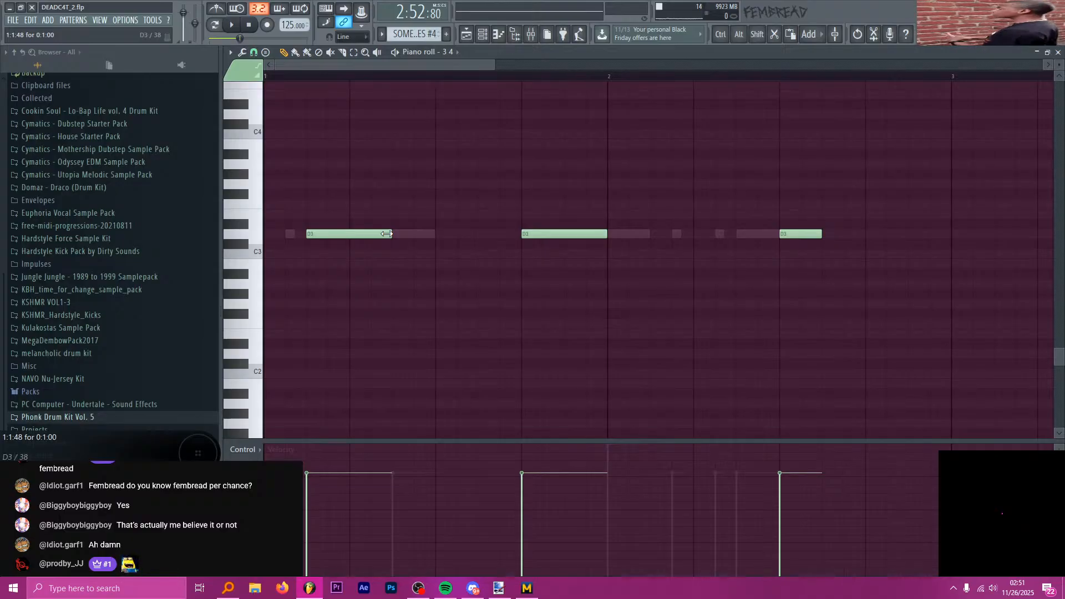
pyautogui.press('space')
pyautogui.press('space')
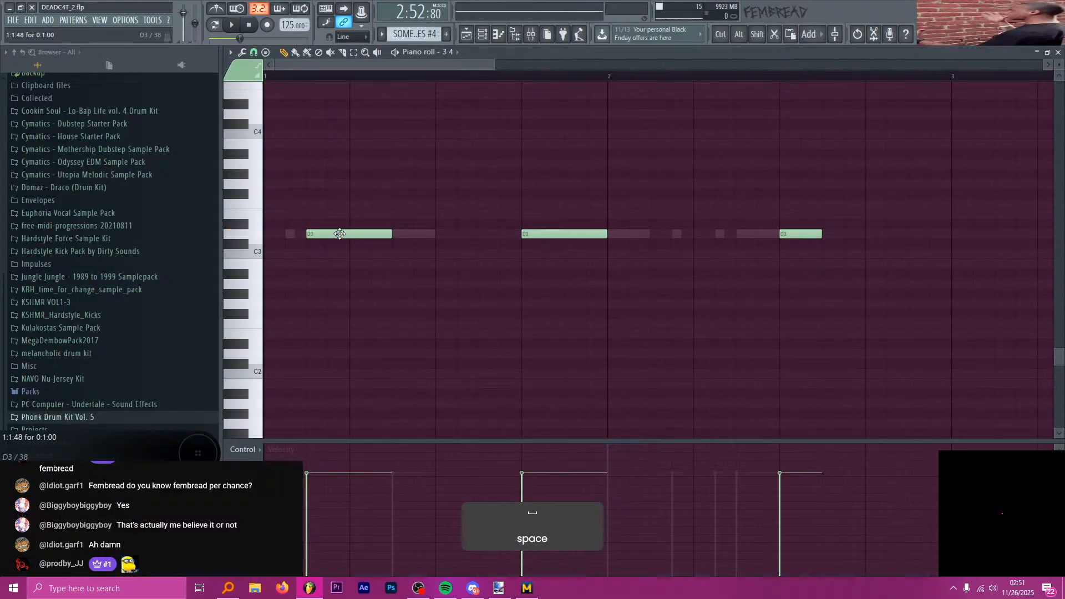
# - Move the 3 4 channel's first note to 1:1:72, shorten it to 0:0:72, and play it back
pyautogui.moveTo(339, 233); pyautogui.dragTo(387, 237)
pyautogui.press('space')
pyautogui.press('space')
pyautogui.press('space')
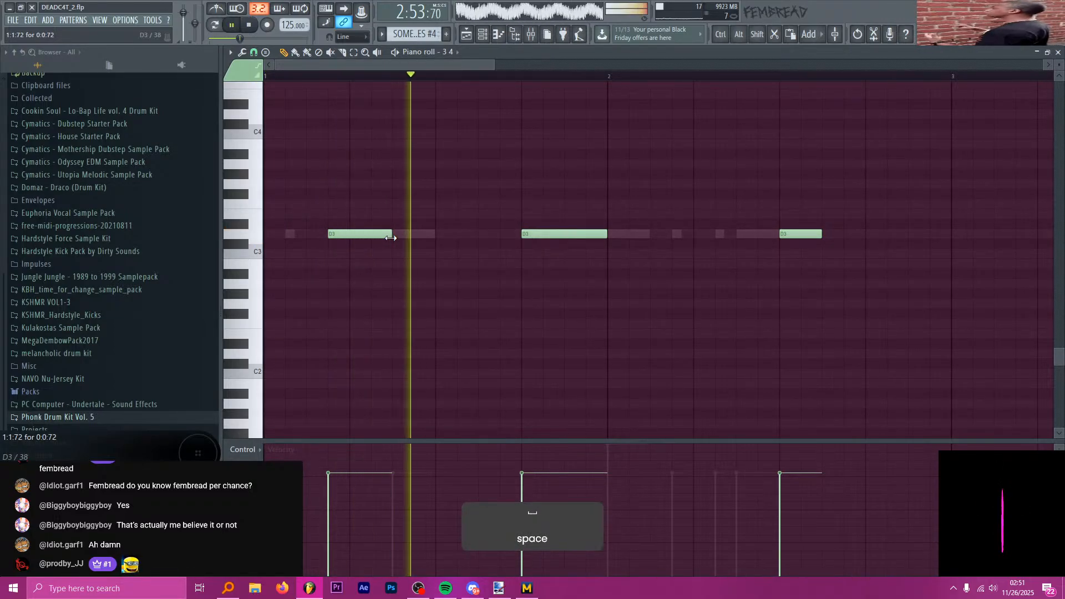
pyautogui.press('space')
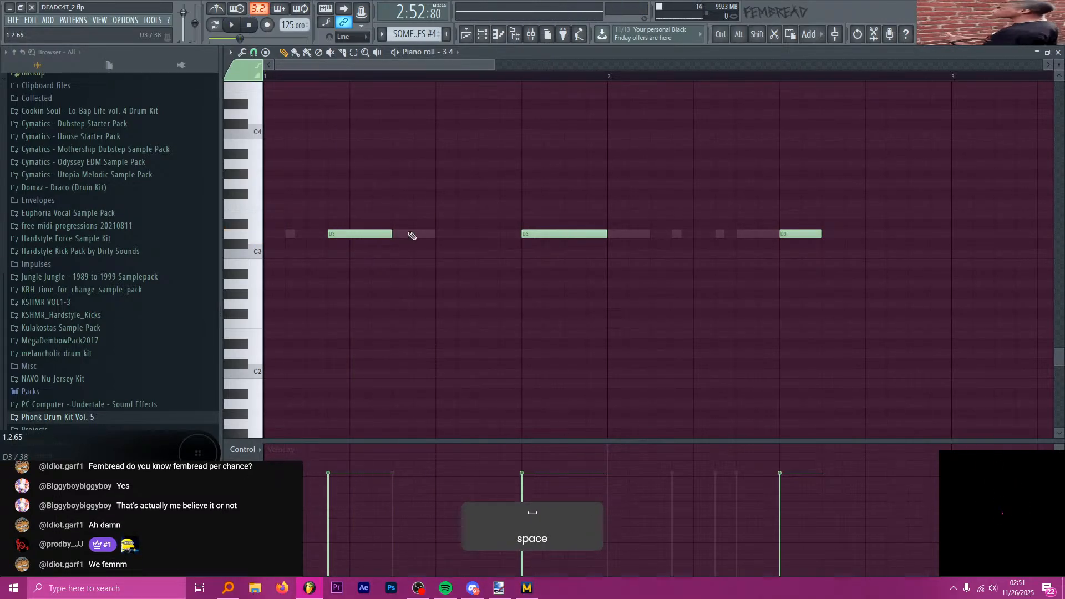
# - Lengthen the 2.25 channel's first D3 note to about a quarter beat and audition it
pyautogui.press('h')
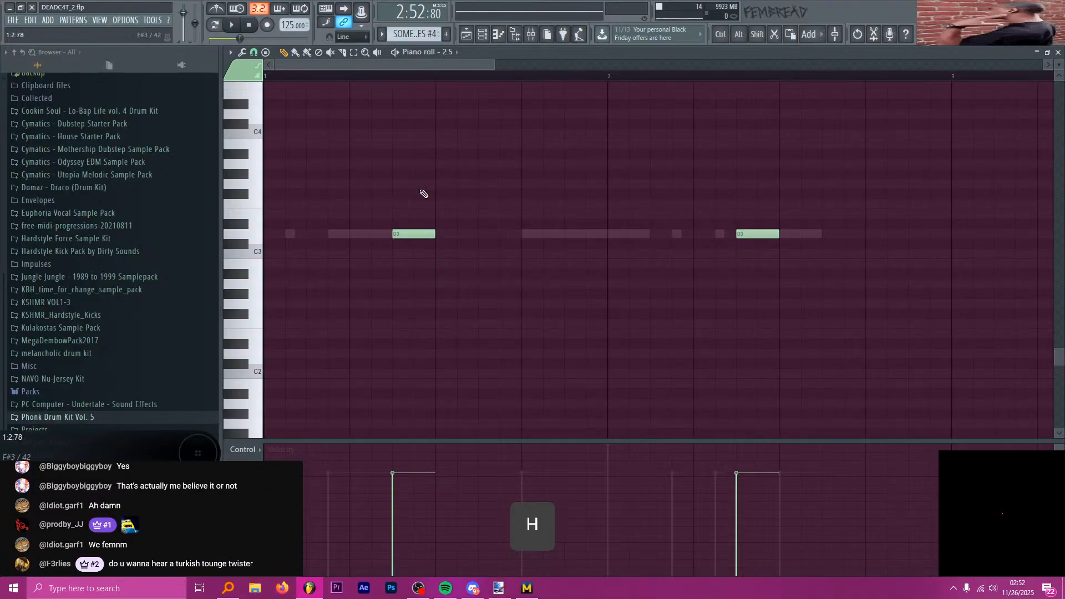
pyautogui.press('ctrl')
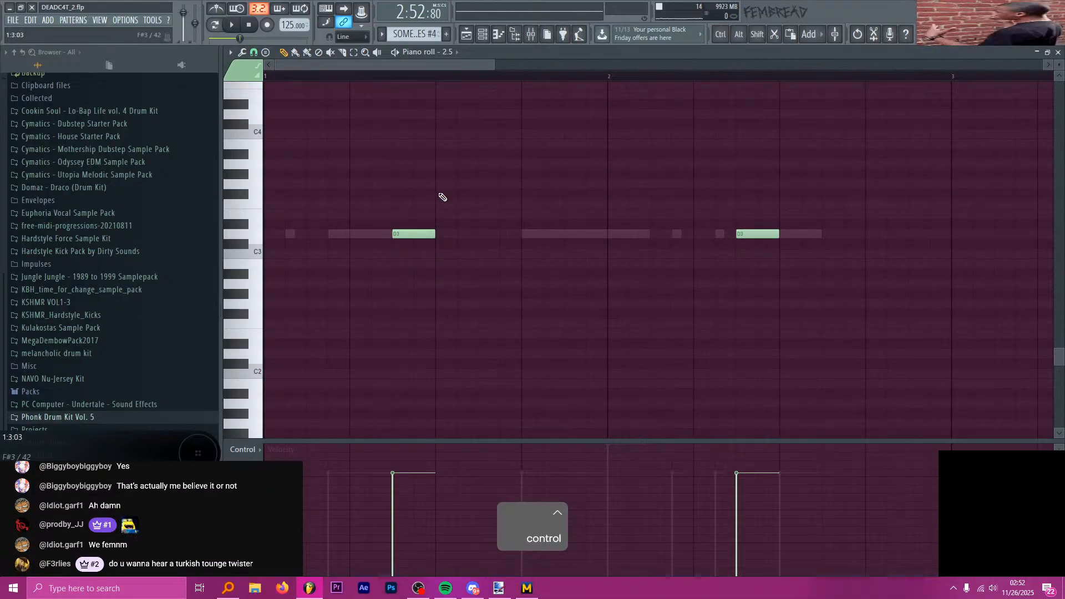
pyautogui.hotkey('alt', 'Tab')
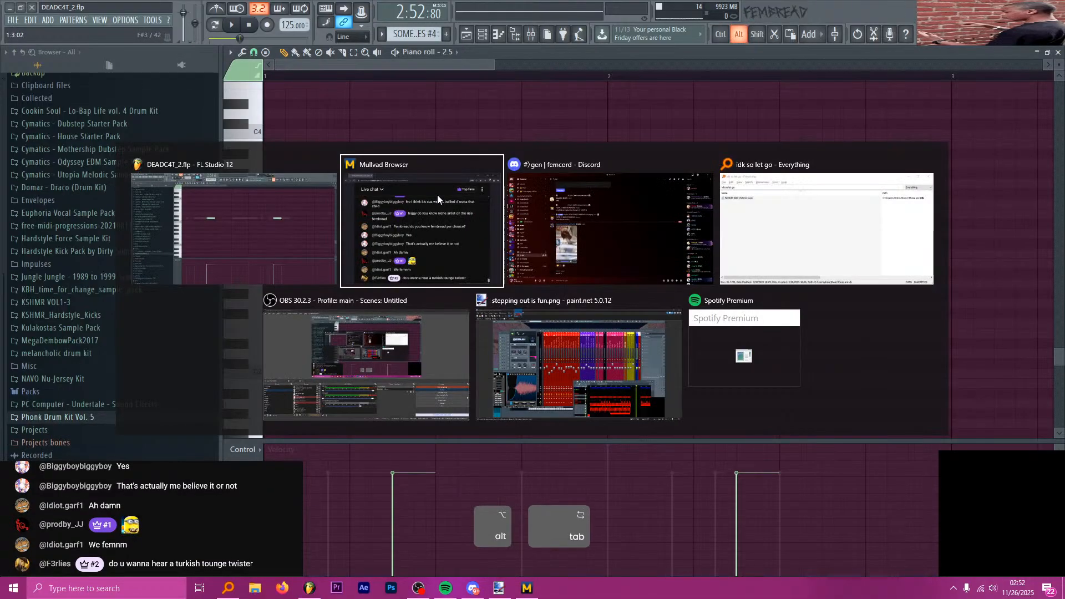
pyautogui.press('h')
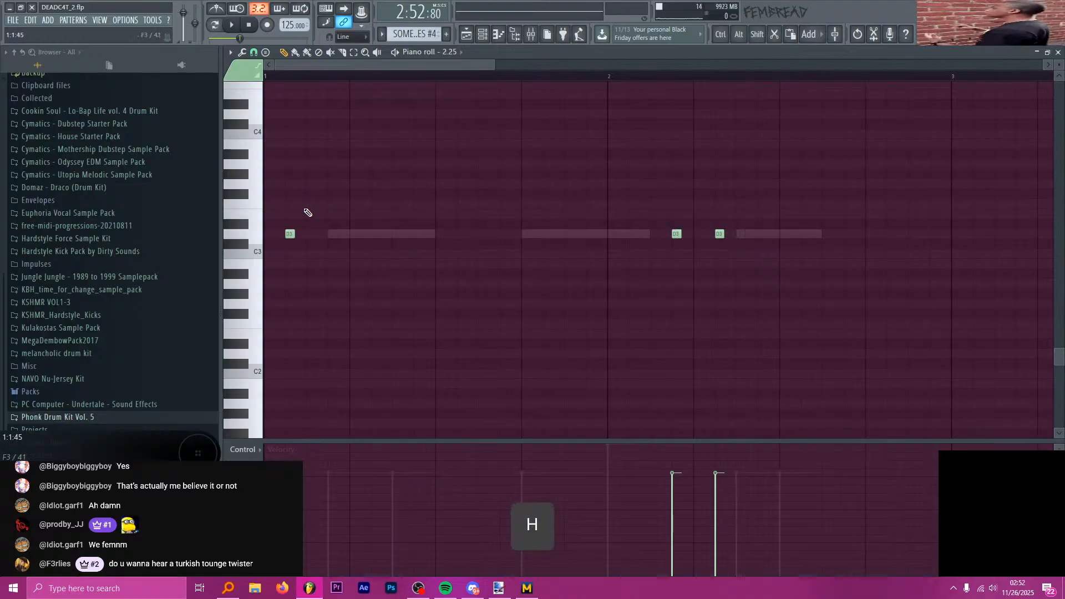
pyautogui.scroll(4, 271, 238)
pyautogui.moveTo(337, 258); pyautogui.dragTo(318, 221)
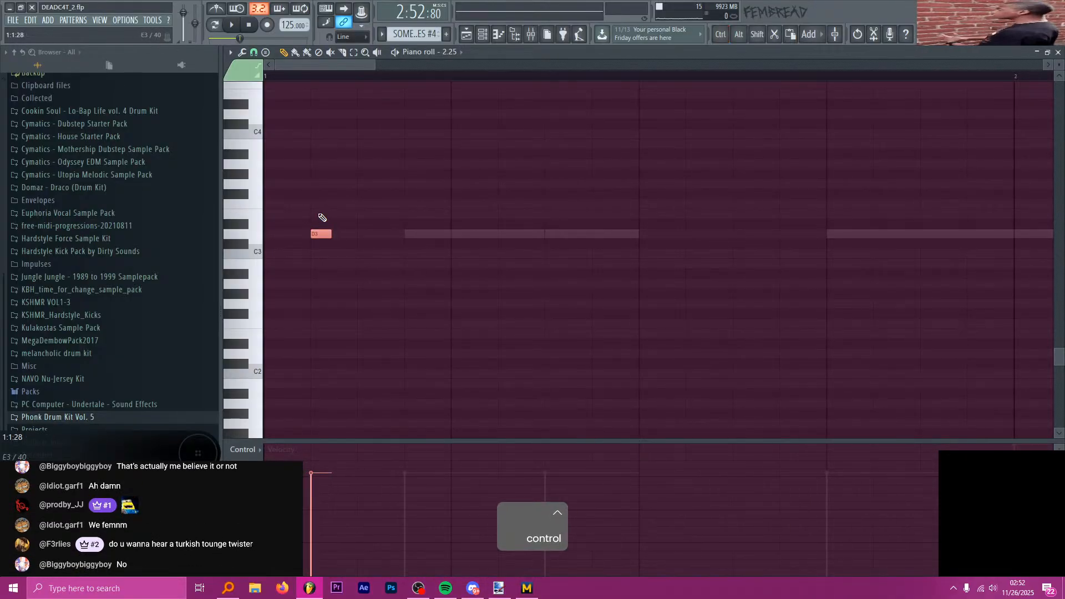
pyautogui.scroll(2, 324, 217)
pyautogui.hotkey('alt', 'Tab')
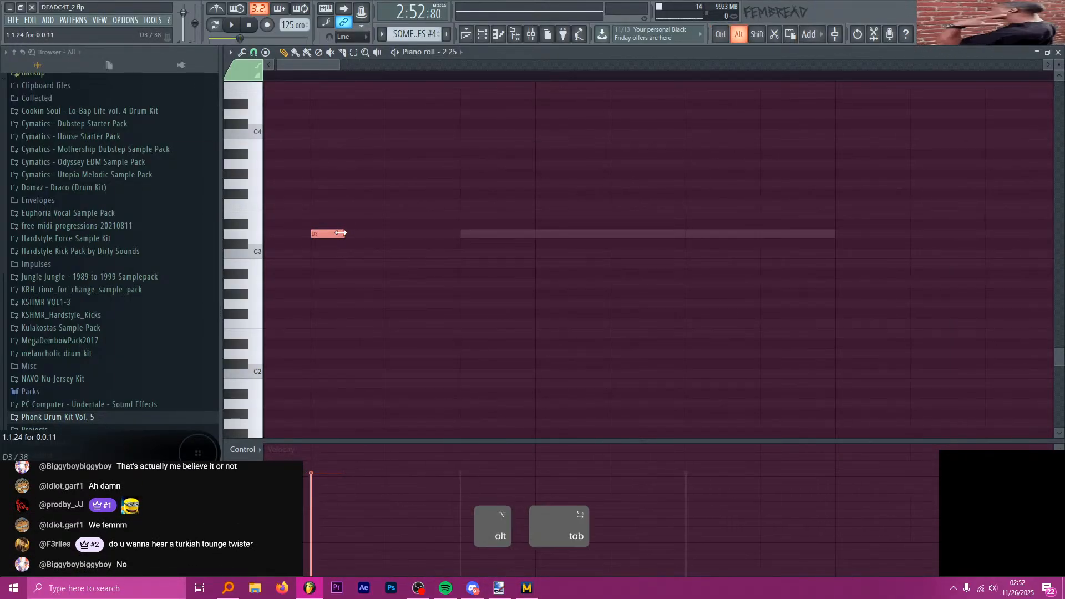
pyautogui.hotkey('alt', 'Tab')
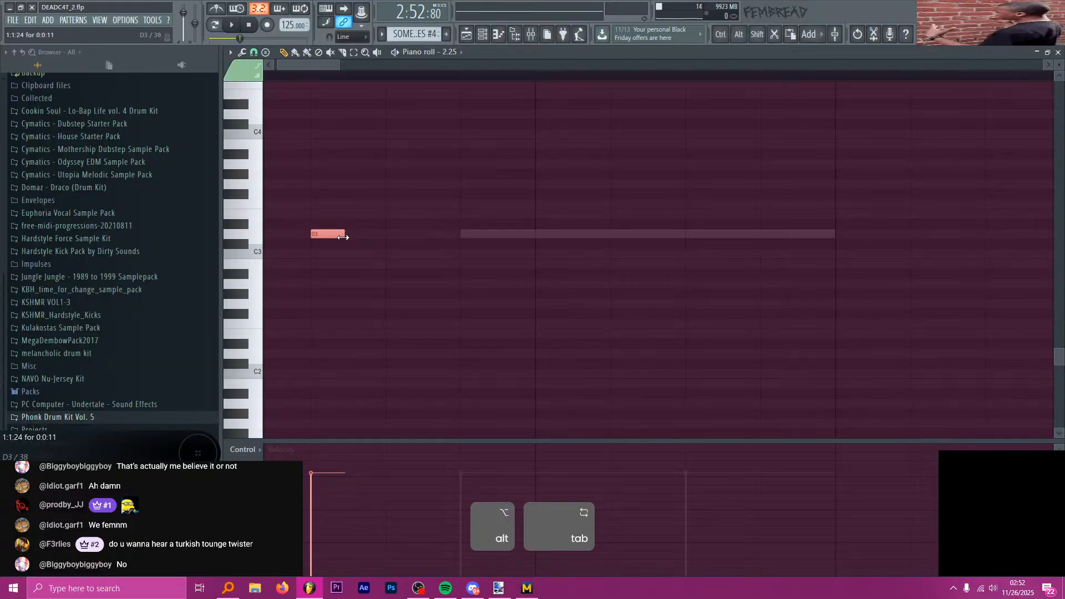
pyautogui.moveTo(353, 233); pyautogui.dragTo(384, 233)
pyautogui.press('space')
pyautogui.scroll(-2, 408, 203)
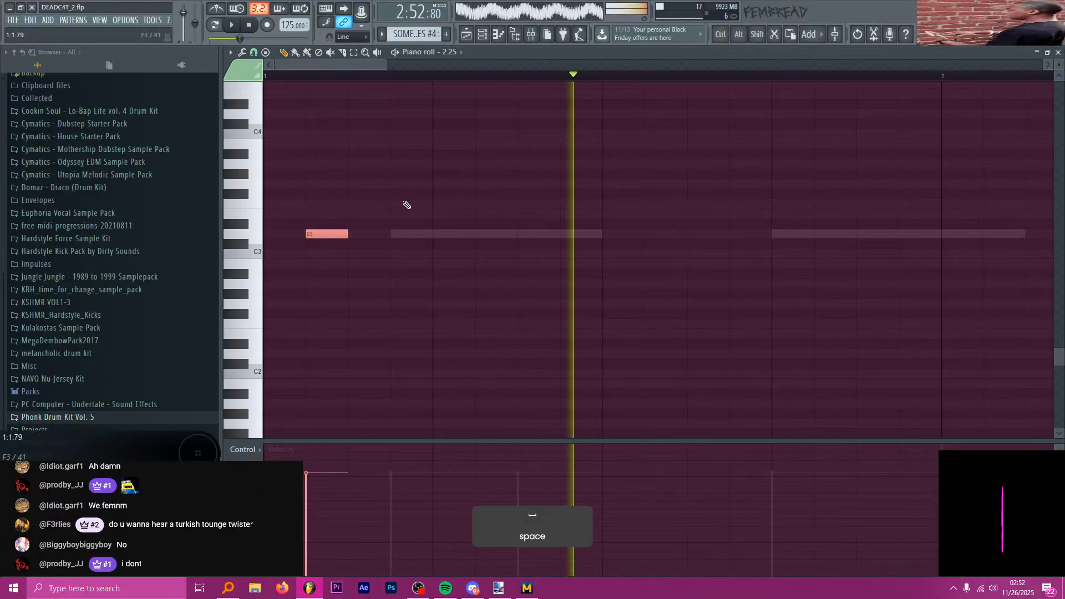
pyautogui.press('space')
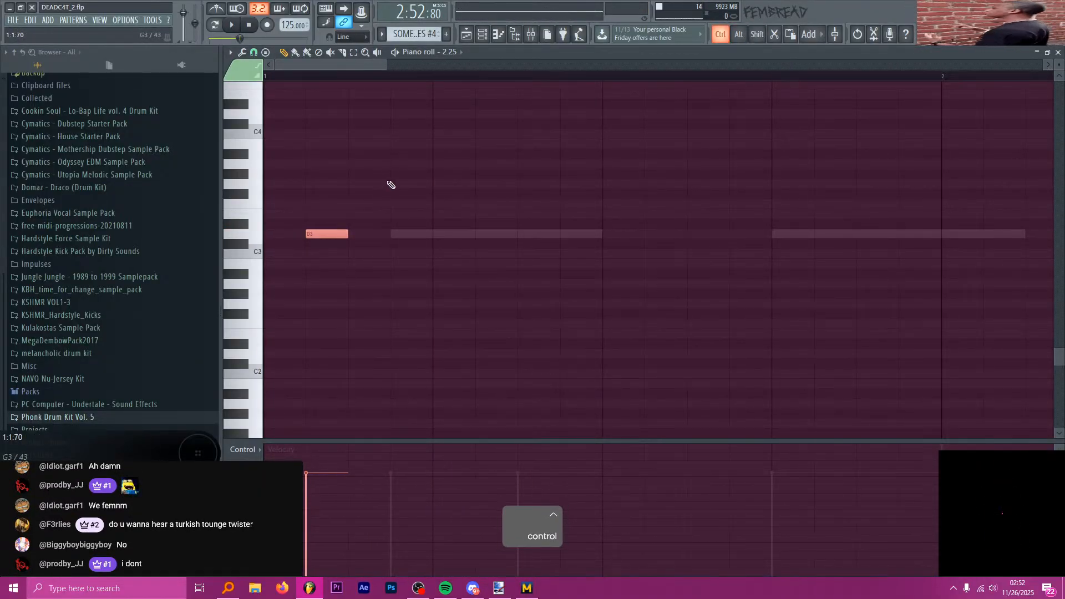
# - Review the bass channels' notes in the channel rack during playback, and return to the piano roll
pyautogui.scroll(-1, 421, 144)
pyautogui.click(485, 36)
pyautogui.press('space')
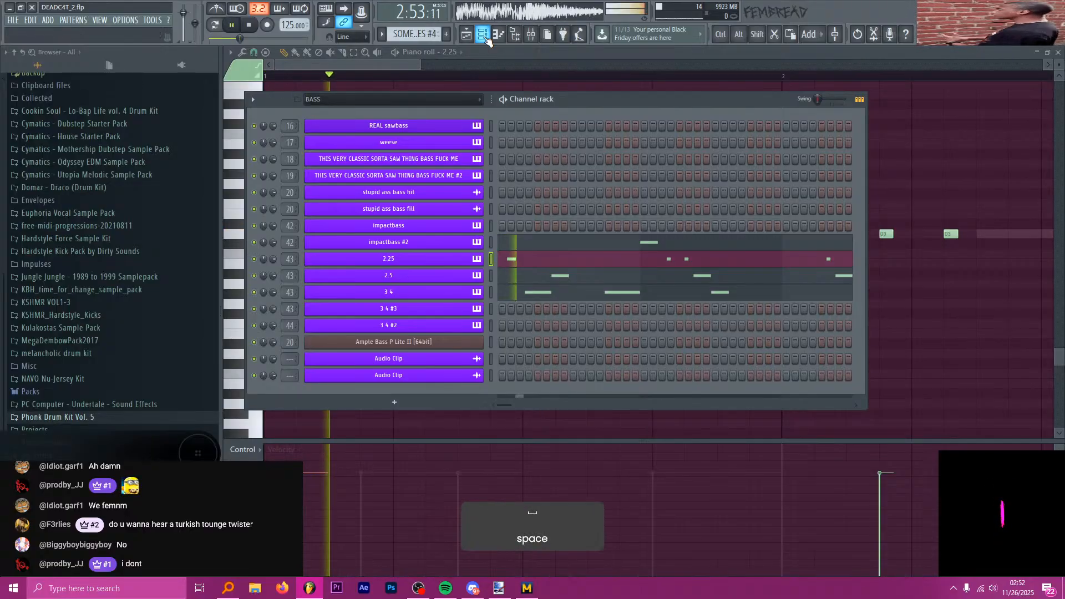
pyautogui.press('space')
pyautogui.press('ctrl')
pyautogui.click(534, 72)
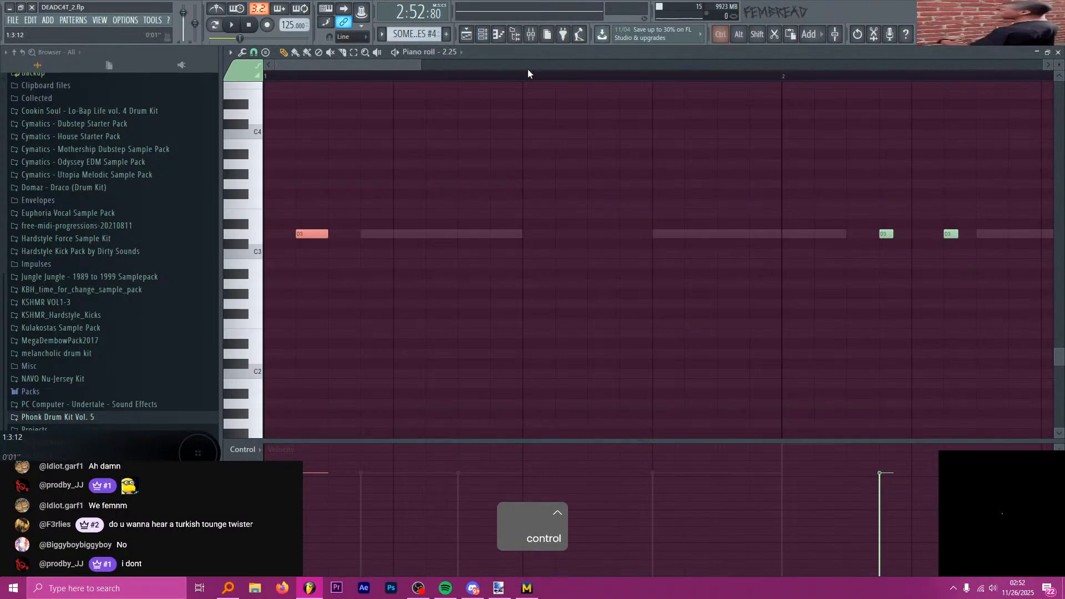
# - Delete the impactbass #2 note at bar 2 and every 3 4 note after the first one
pyautogui.scroll(-2, 521, 177)
pyautogui.press('Up')
pyautogui.scroll(-2, 507, 195)
pyautogui.rightClick(487, 237)
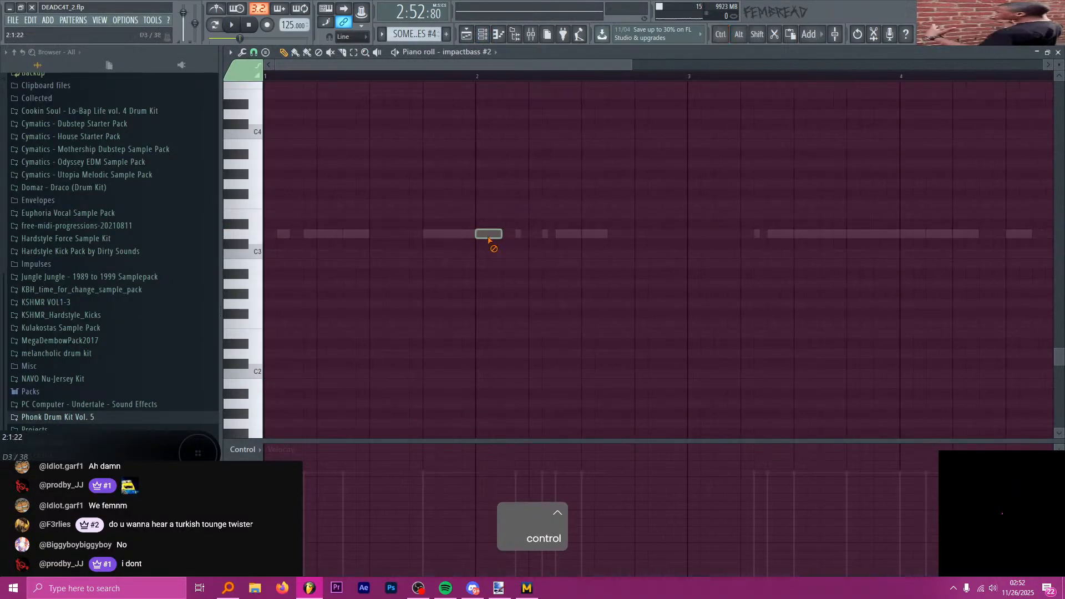
pyautogui.scroll(-2, 481, 240)
pyautogui.press('h')
pyautogui.rightClick(359, 235)
pyautogui.rightClick(429, 235)
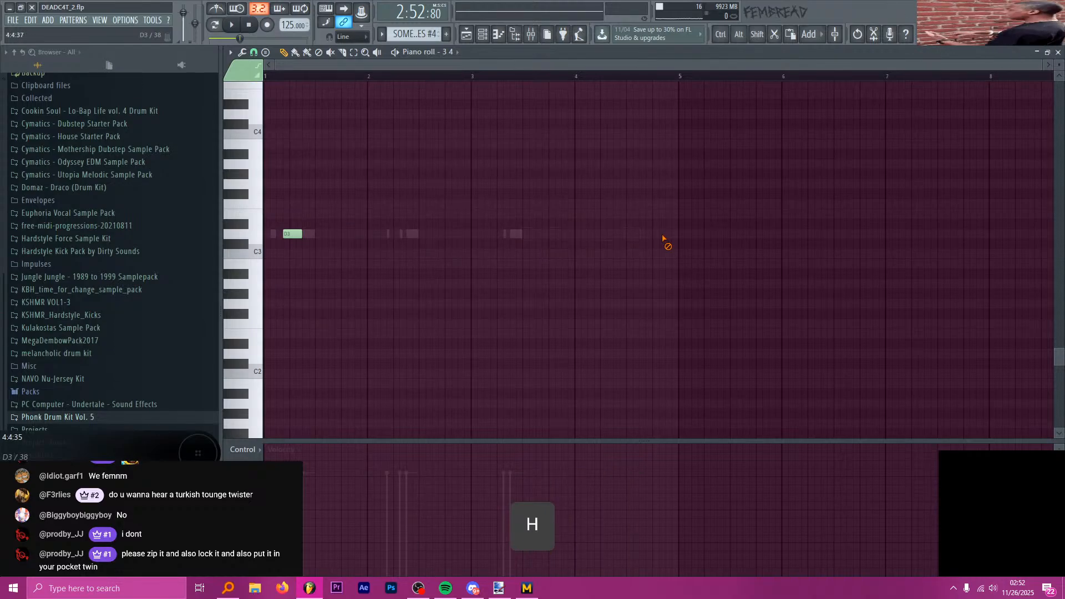
# - Delete all 2.5 and 2.25 notes from bar 2 onward, keeping only each channel's first note
pyautogui.press('h')
pyautogui.rightClick(408, 235)
pyautogui.press('h')
pyautogui.rightClick(380, 233)
pyautogui.rightClick(388, 233)
pyautogui.rightClick(401, 233)
pyautogui.rightClick(505, 233)
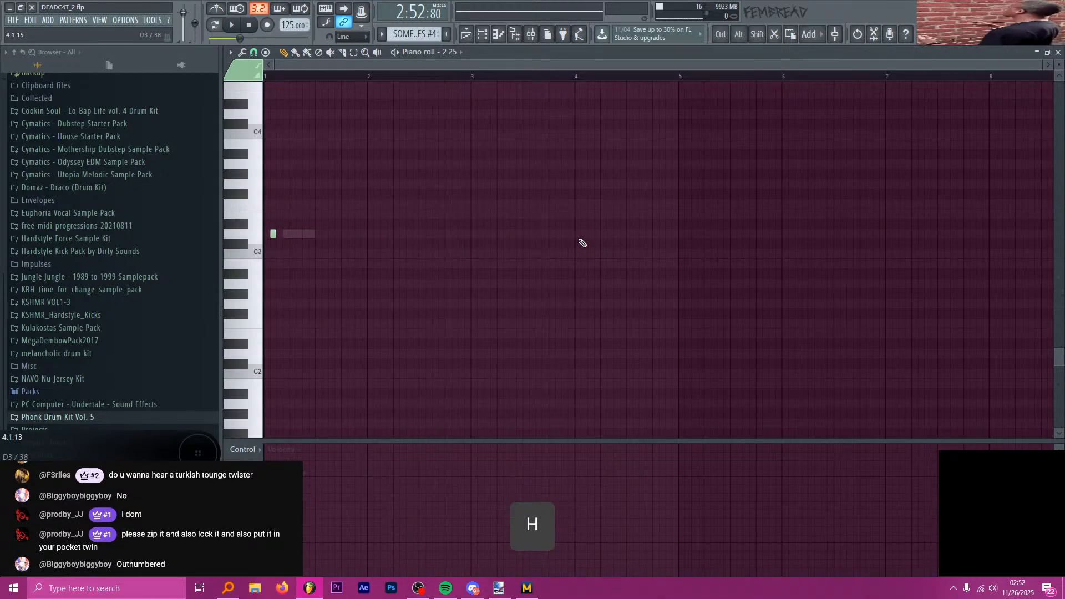
# - Save the project and audition the notes left in bar 1
pyautogui.press('ctrl')
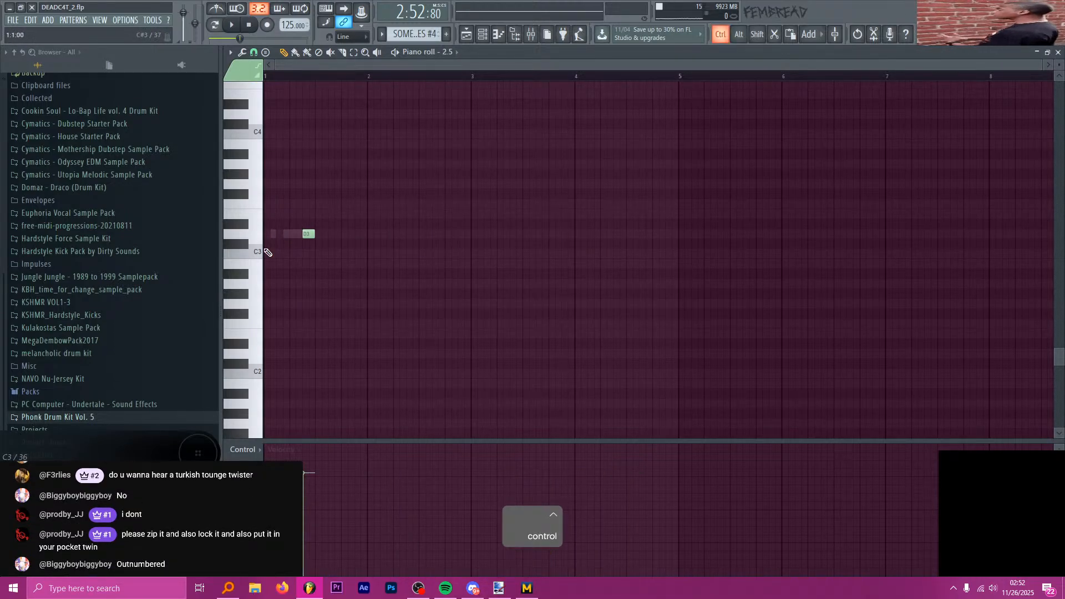
pyautogui.scroll(5, 268, 252)
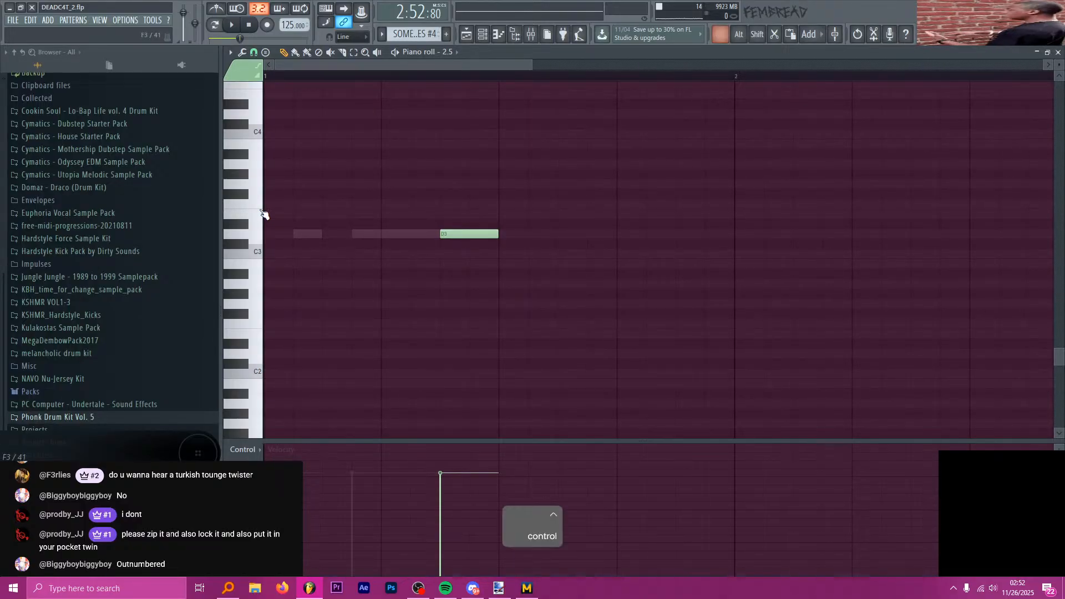
pyautogui.hotkey('ctrl', 's')
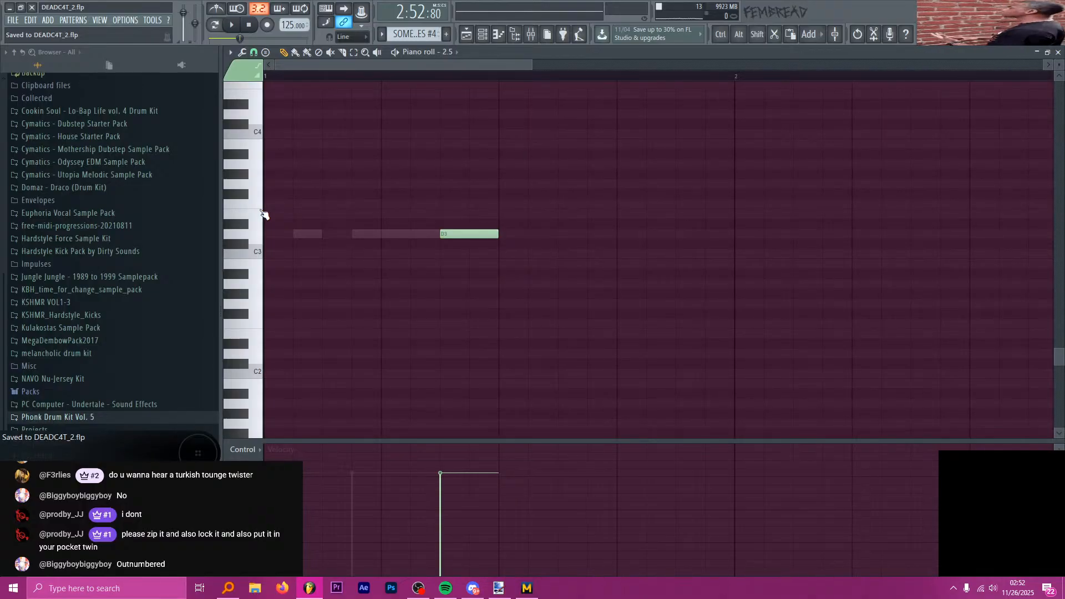
pyautogui.press('space')
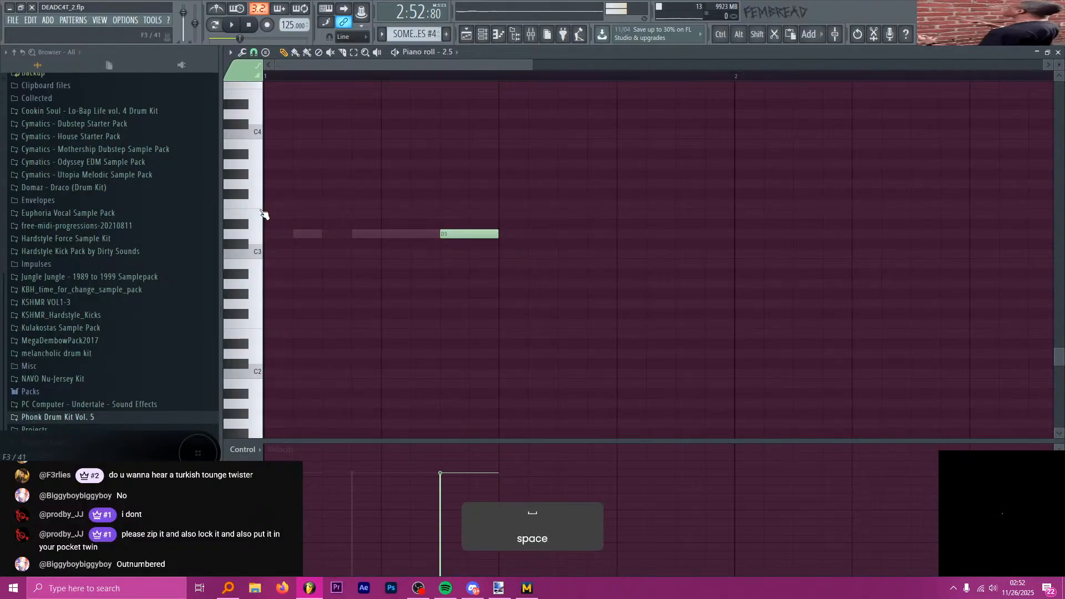
# - Clone the 2.5 bass channel in the channel rack and return to the playlist
pyautogui.click(482, 35)
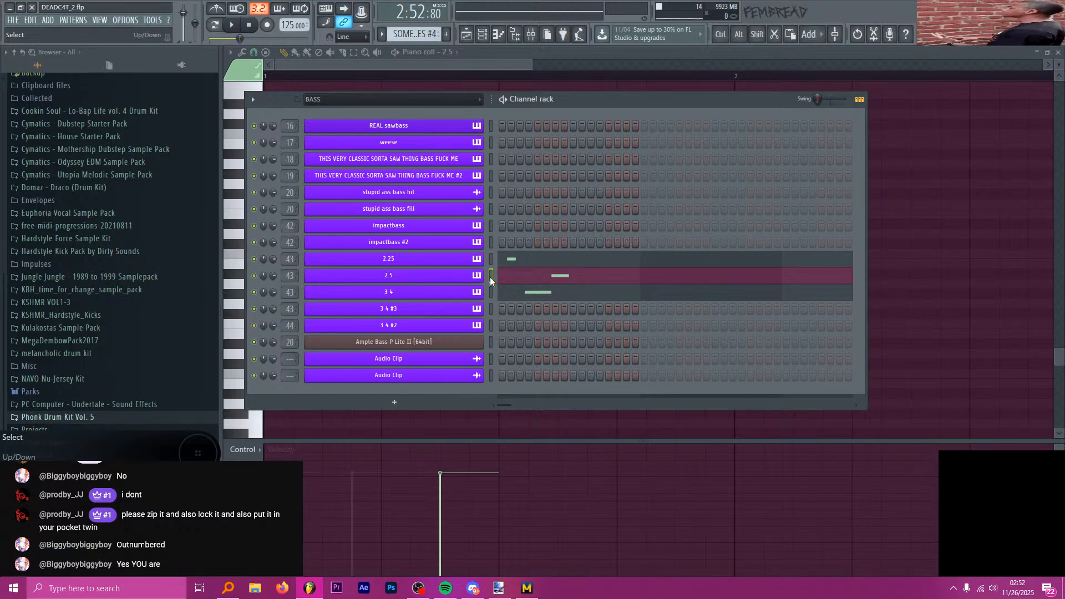
pyautogui.hotkey('alt', 'c')
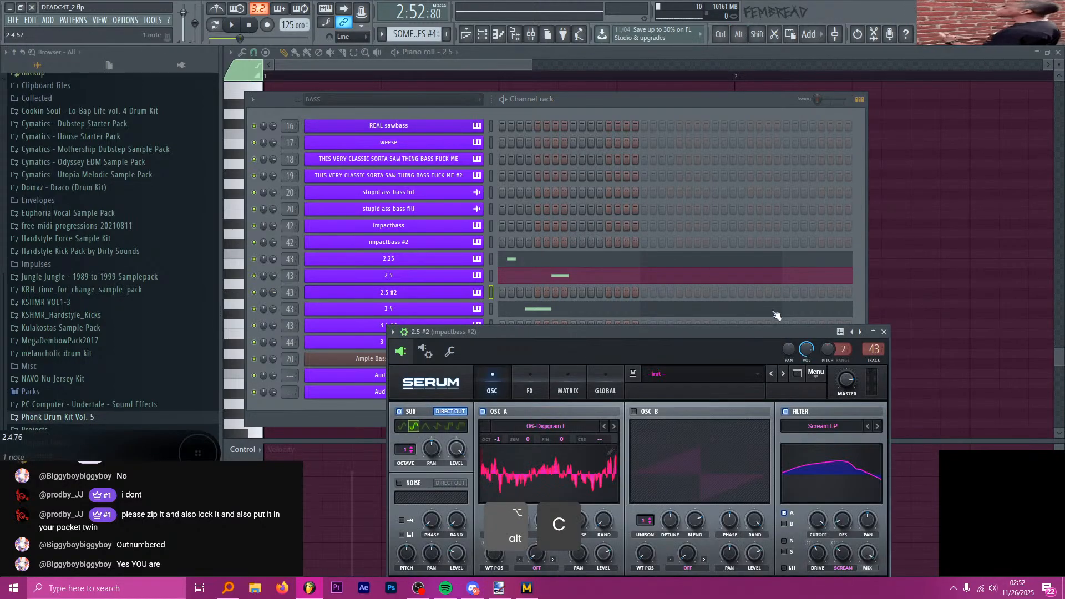
pyautogui.press('space')
pyautogui.press('space')
pyautogui.click(884, 331)
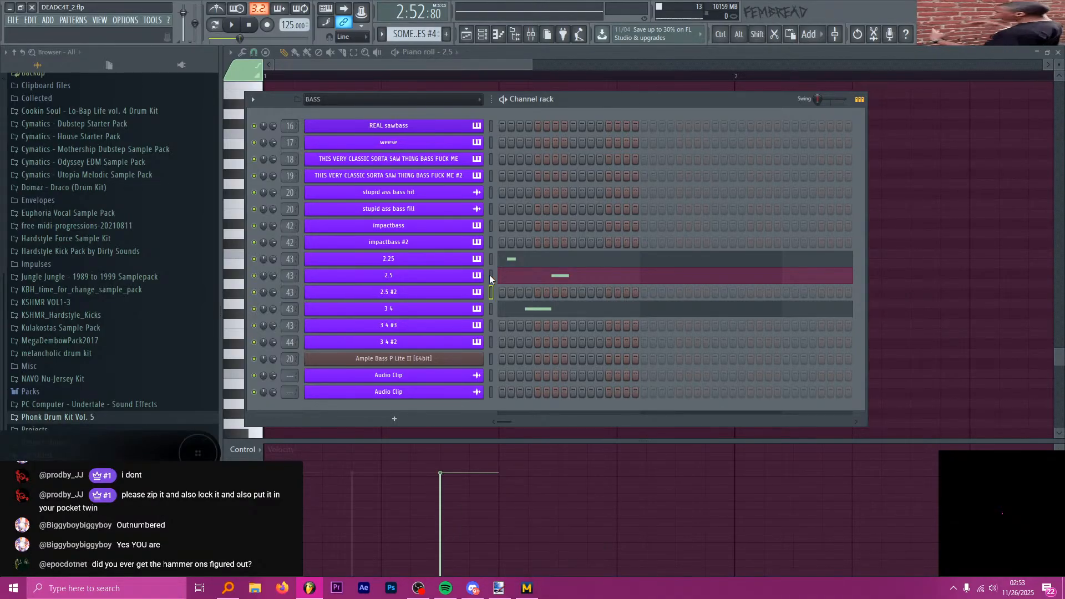
pyautogui.click(466, 34)
pyautogui.press('ctrl')
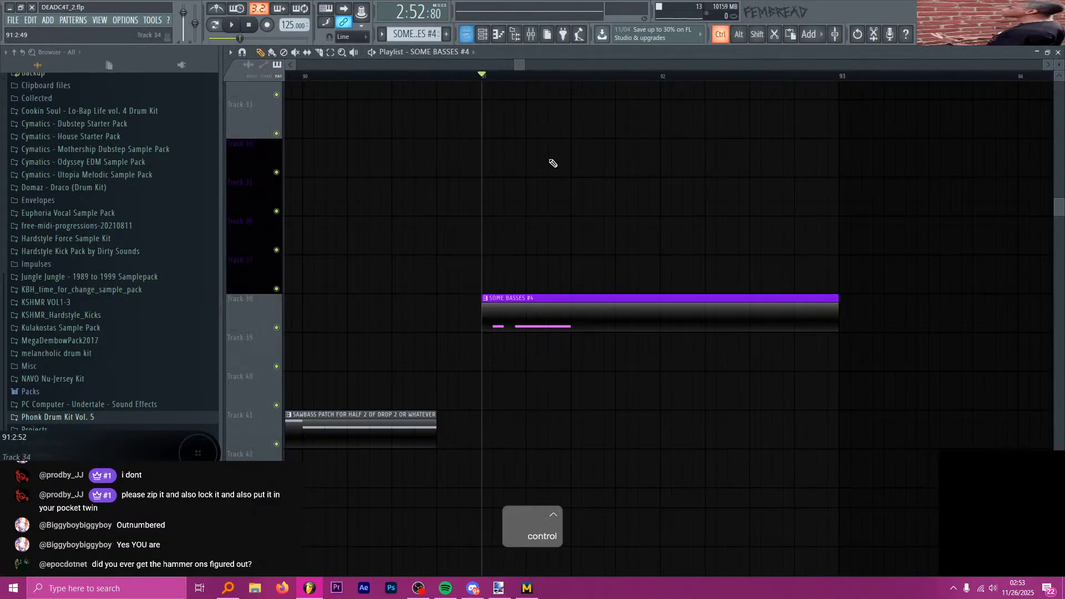
# - Examine the bass patterns and the muted bass hit and fill clips arranged between bars 81 and 91
pyautogui.scroll(-5, 549, 184)
pyautogui.scroll(-4, 548, 179)
pyautogui.scroll(6, 529, 178)
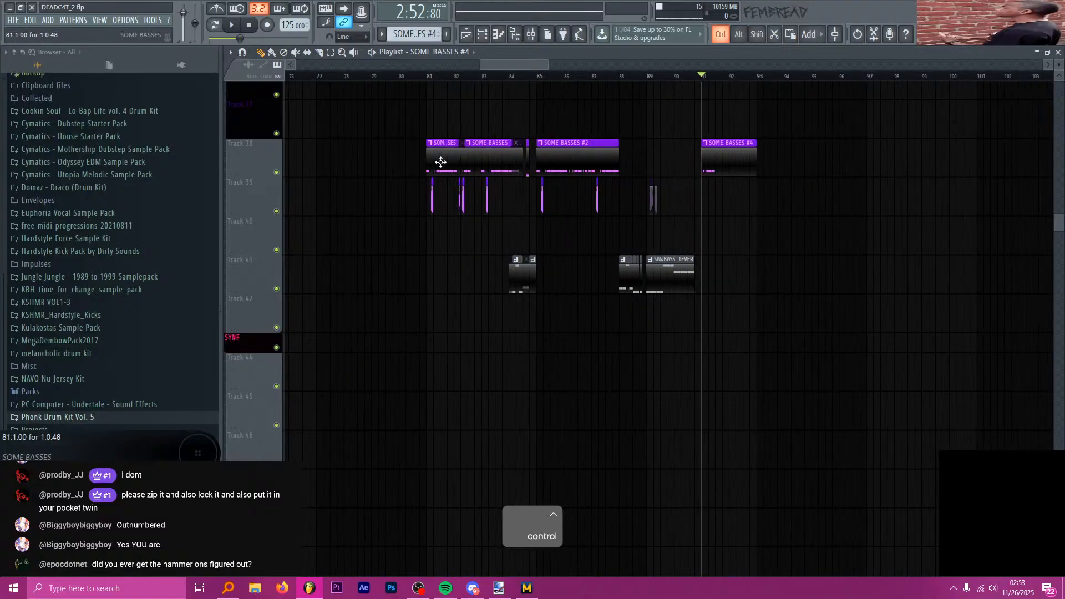
pyautogui.scroll(2, 611, 148)
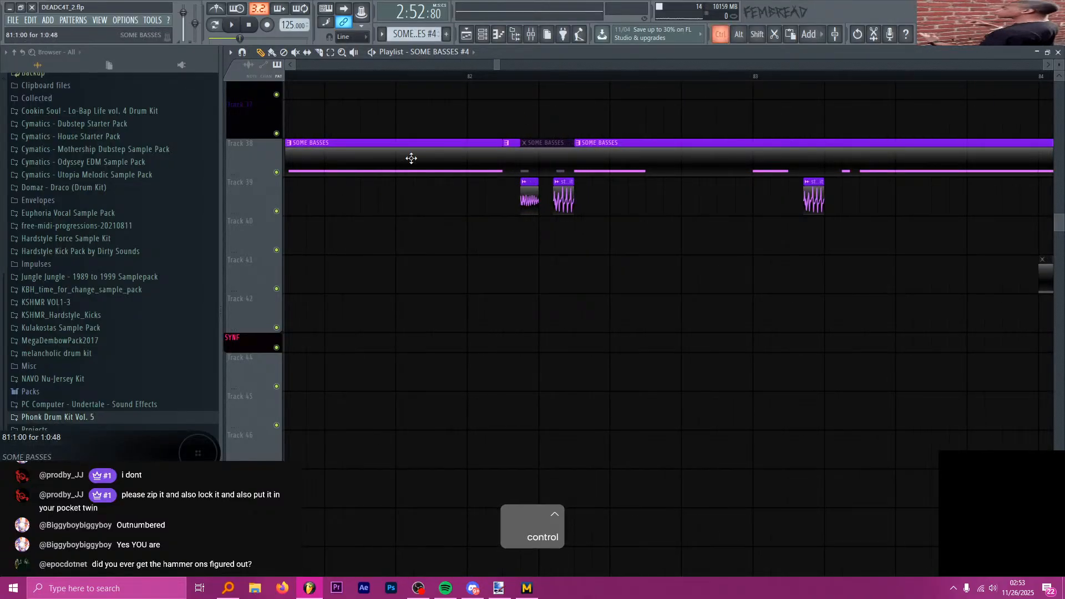
pyautogui.scroll(-6, 409, 157)
pyautogui.scroll(8, 649, 178)
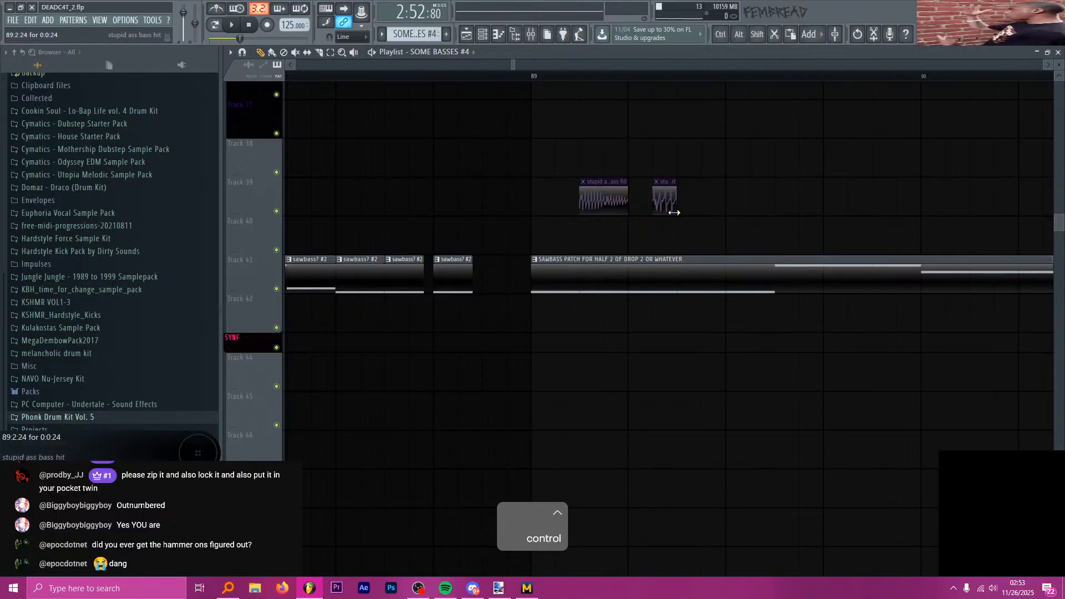
pyautogui.scroll(-9, 674, 212)
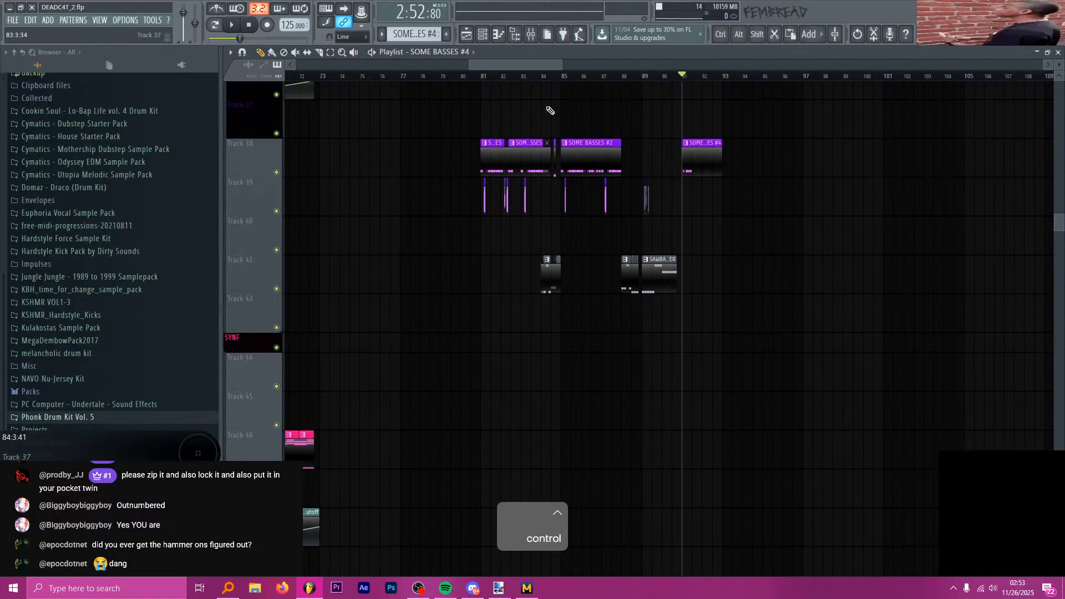
# - Play the arrangement from bar 81 through the sawbass section in bar 88, following along in the playlist
pyautogui.moveTo(501, 78)
pyautogui.mouseDown()
pyautogui.moveTo(542, 79)
pyautogui.moveTo(486, 80)
pyautogui.mouseUp()
pyautogui.scroll(3, 613, 95)
pyautogui.scroll(3, 573, 149)
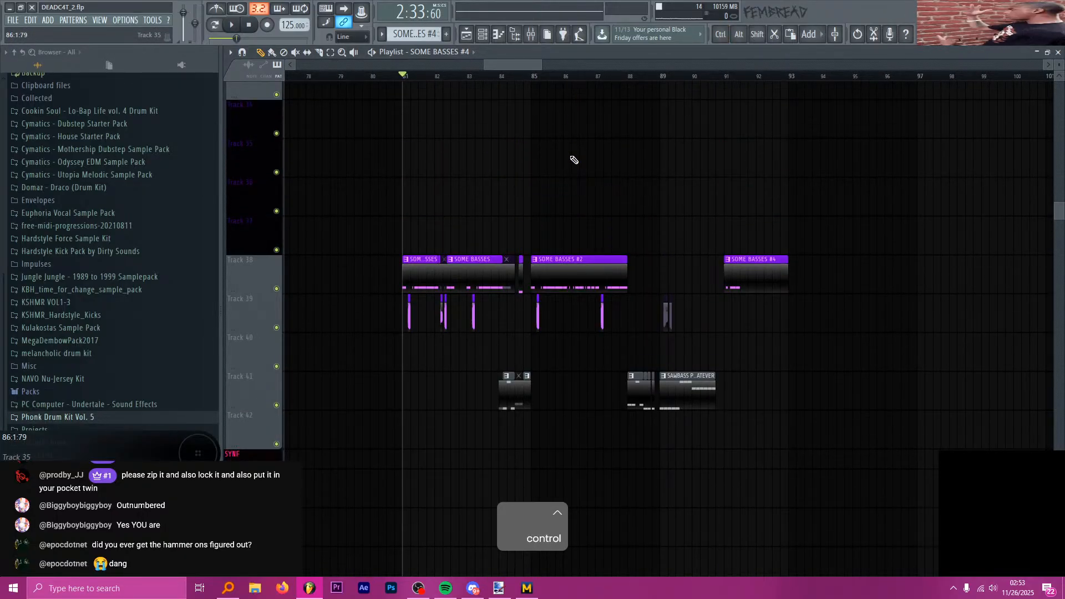
pyautogui.press('space')
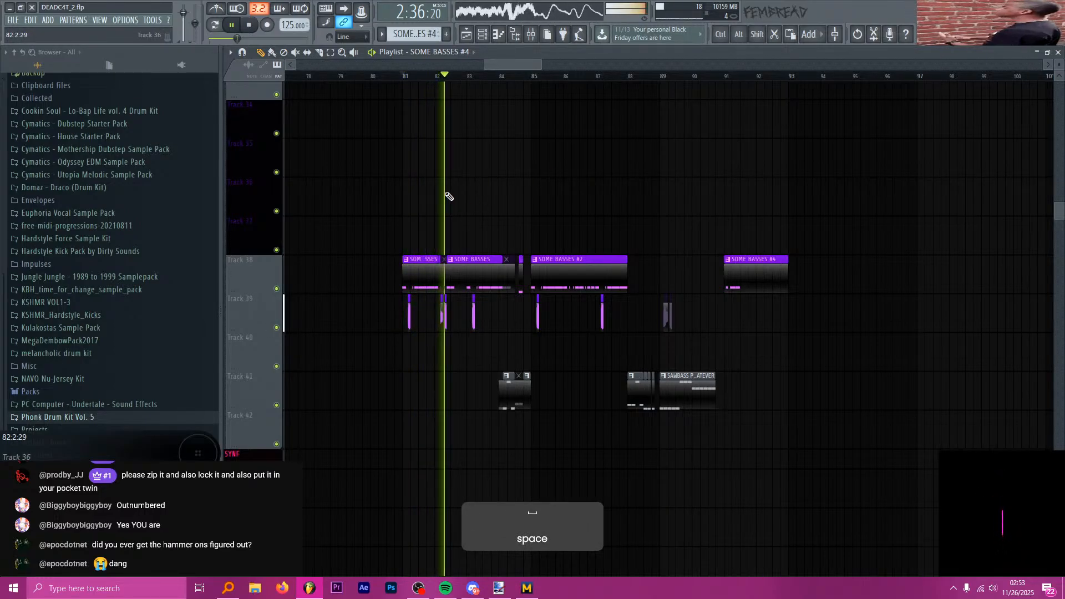
pyautogui.keyDown('ctrl'); pyautogui.scroll(2, 431, 219); pyautogui.keyUp('ctrl')
pyautogui.scroll(-3, 503, 259)
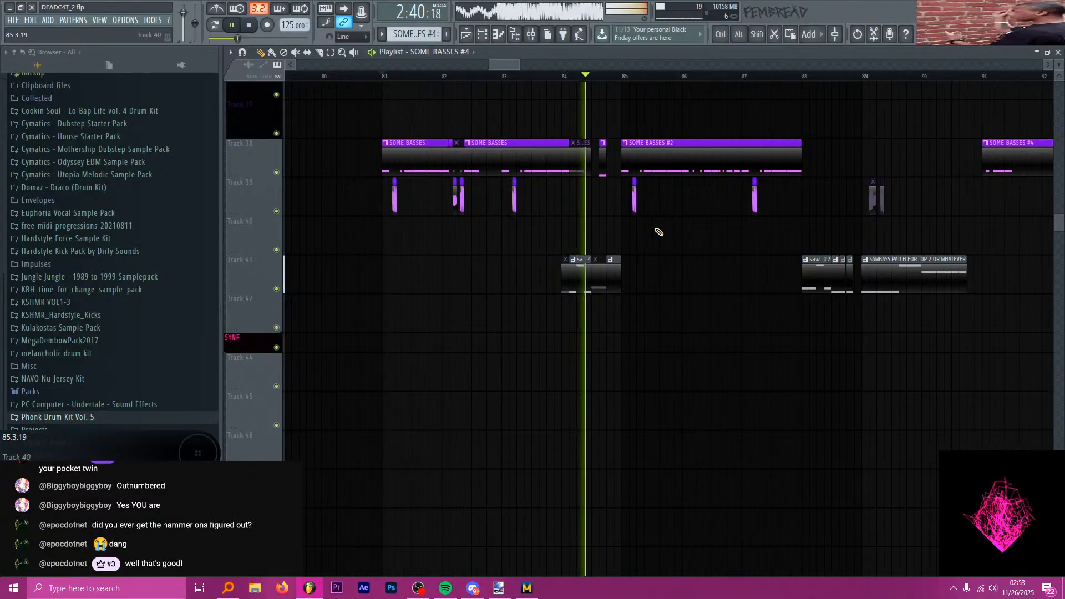
pyautogui.keyDown('ctrl'); pyautogui.scroll(-2, 654, 211); pyautogui.keyUp('ctrl')
pyautogui.keyDown('ctrl'); pyautogui.scroll(3, 649, 205); pyautogui.keyUp('ctrl')
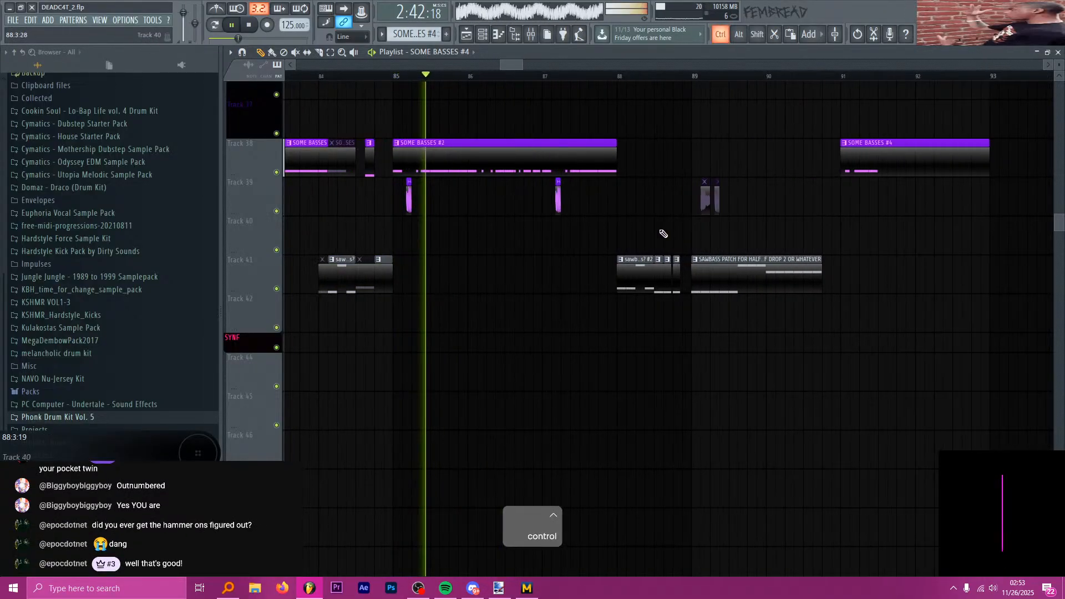
pyautogui.scroll(2, 571, 227)
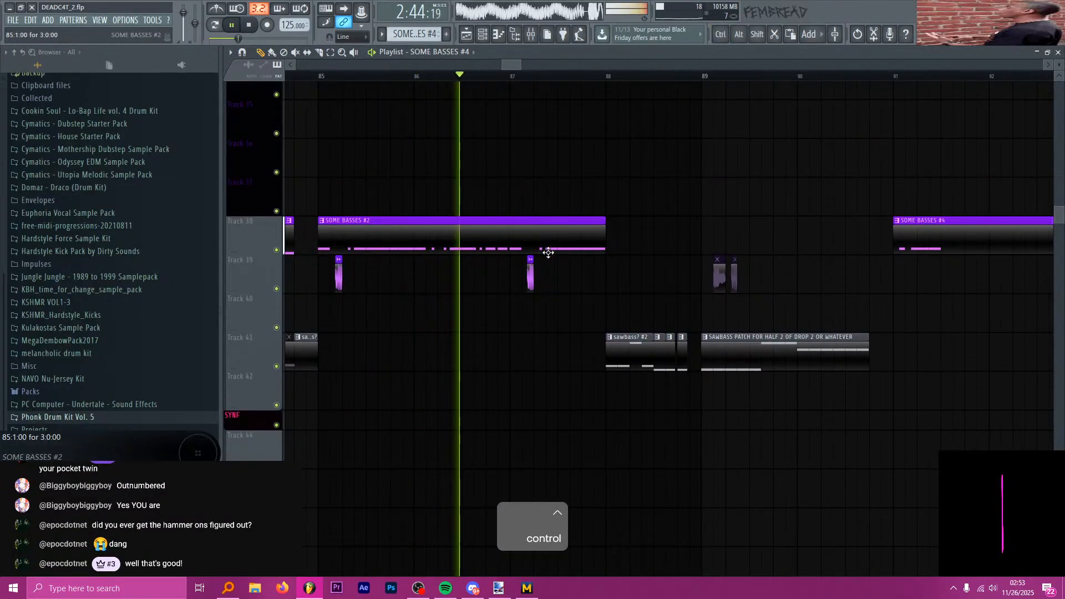
pyautogui.keyDown('ctrl'); pyautogui.scroll(-2, 610, 255); pyautogui.keyUp('ctrl')
pyautogui.keyDown('ctrl'); pyautogui.scroll(2, 500, 243); pyautogui.keyUp('ctrl')
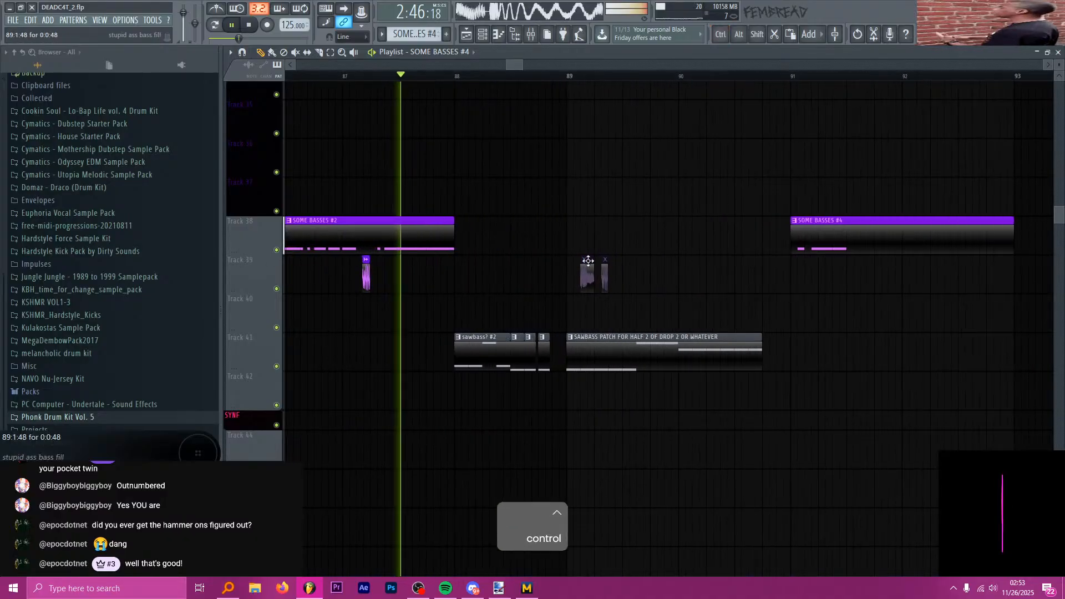
pyautogui.keyDown('ctrl'); pyautogui.scroll(2, 604, 266); pyautogui.keyUp('ctrl')
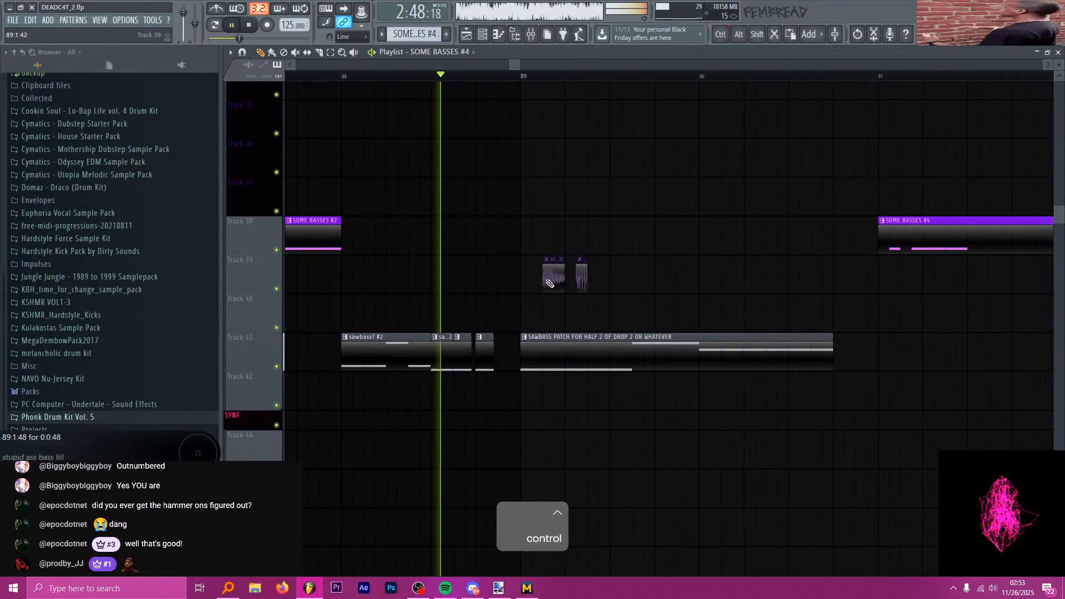
pyautogui.press('space')
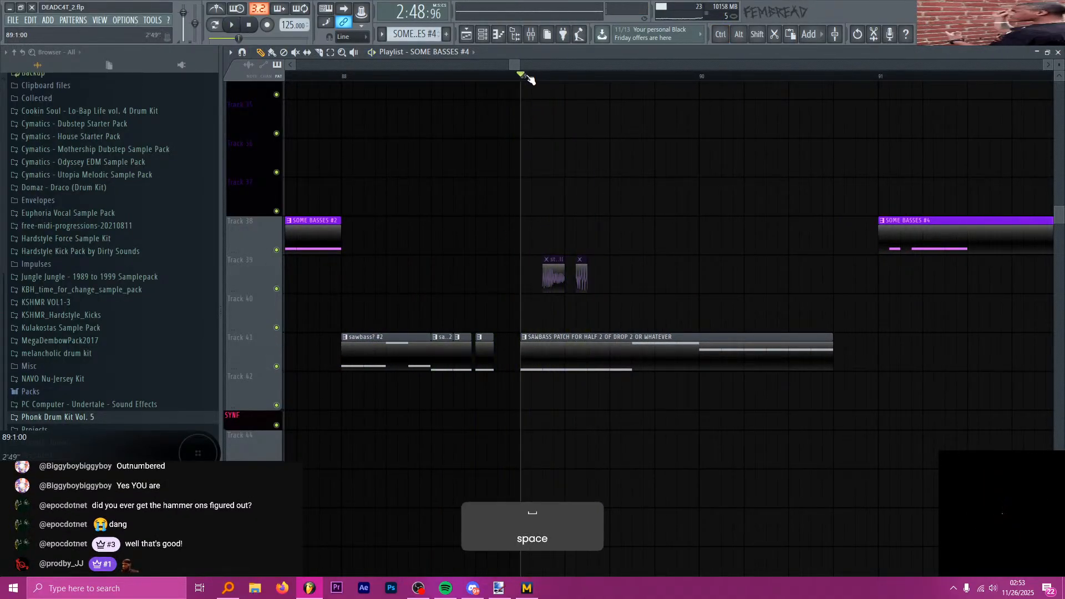
# - Play the section from bar 89 up to the start of the SOME BASSES #4 clip
pyautogui.keyDown('ctrl'); pyautogui.scroll(-3, 459, 183); pyautogui.keyUp('ctrl')
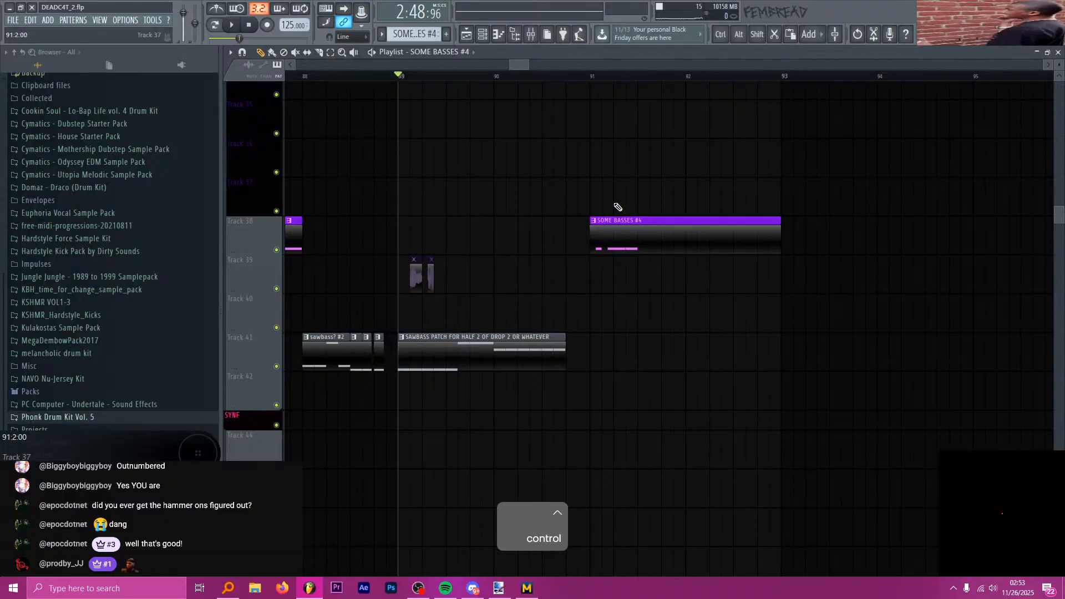
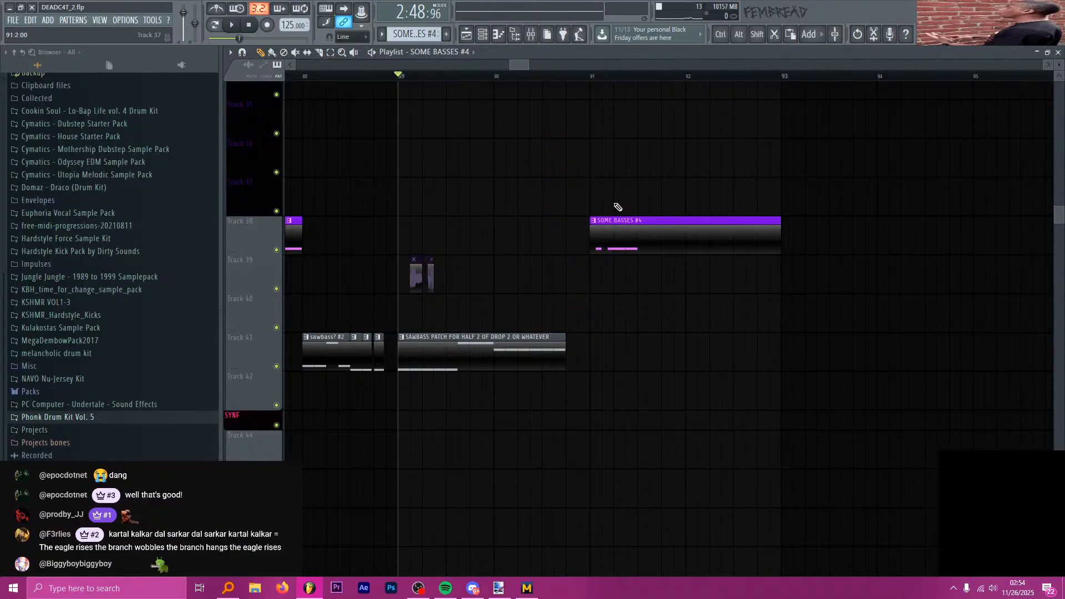
pyautogui.hotkey('alt', 'Tab')
pyautogui.hotkey('alt', 'Tab')
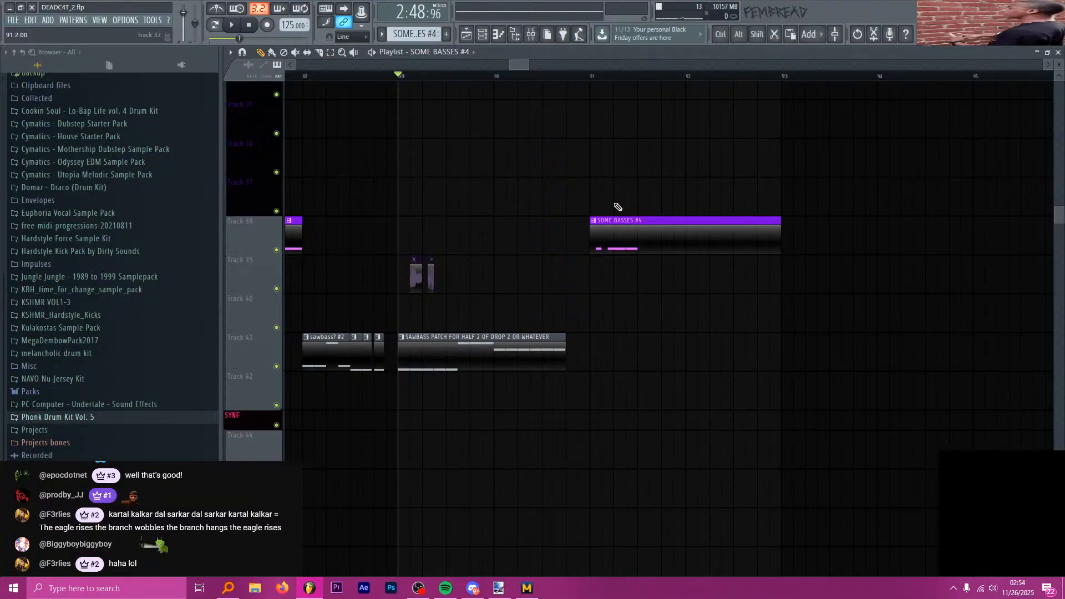
pyautogui.press('space')
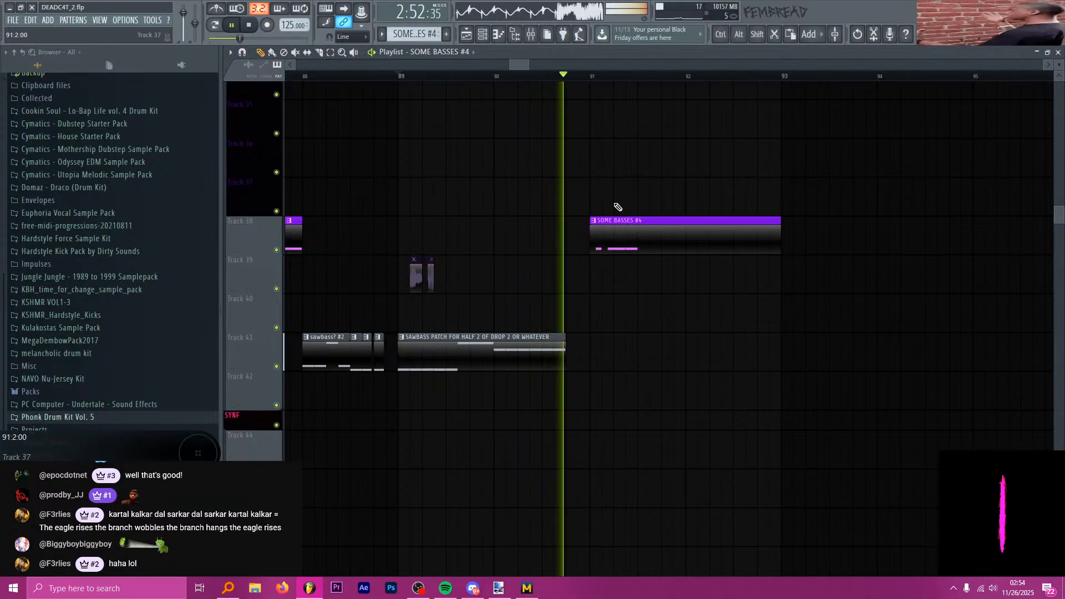
pyautogui.press('space')
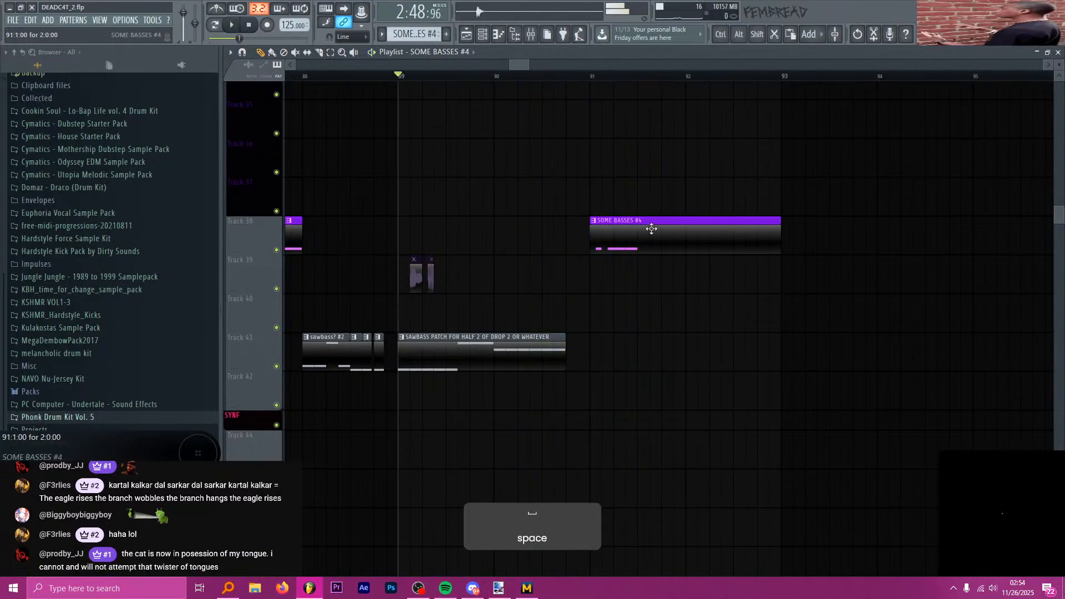
# - Copy the muted stupid ass bass hit clip from bar 89 into the gap between SOME BASSES #4's first two notes and unmute it
pyautogui.scroll(3, 652, 232)
pyautogui.scroll(-5, 607, 244)
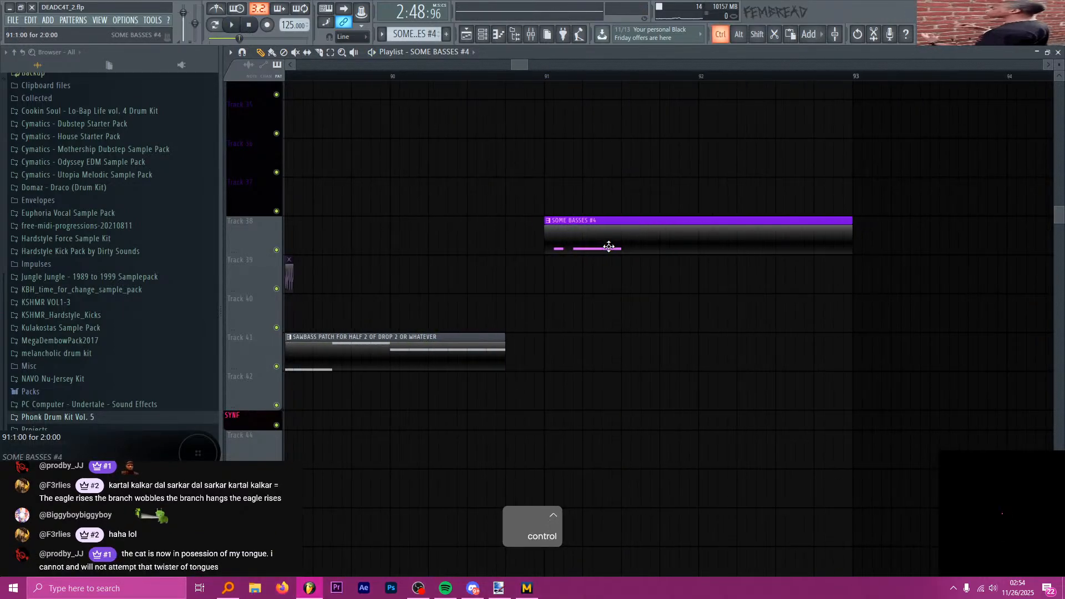
pyautogui.scroll(4, 555, 266)
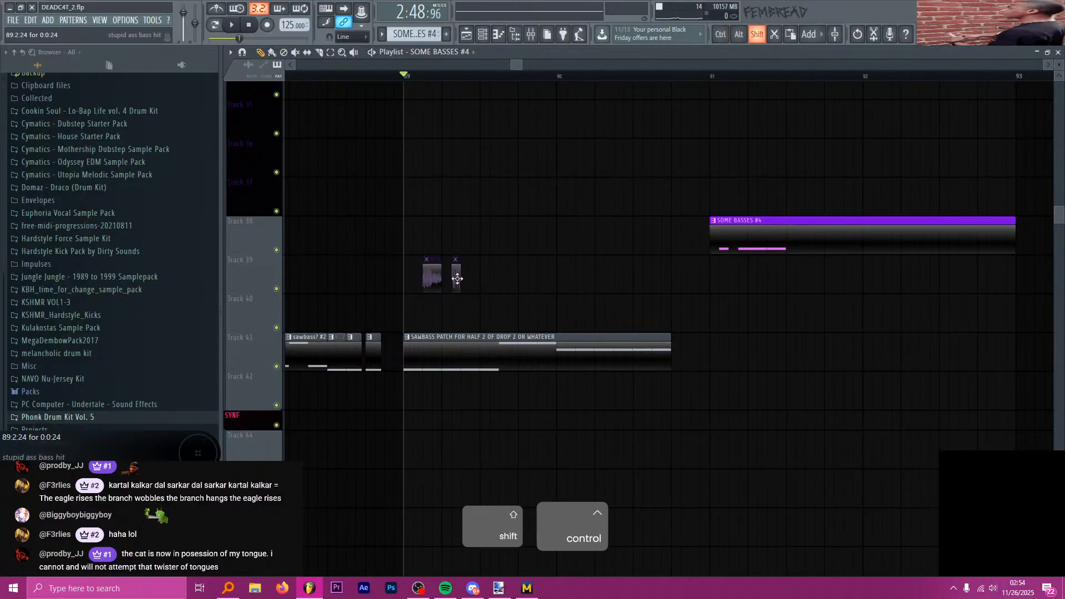
pyautogui.moveTo(455, 274); pyautogui.dragTo(737, 285)
pyautogui.scroll(3, 739, 284)
pyautogui.press('t')
pyautogui.click(732, 279)
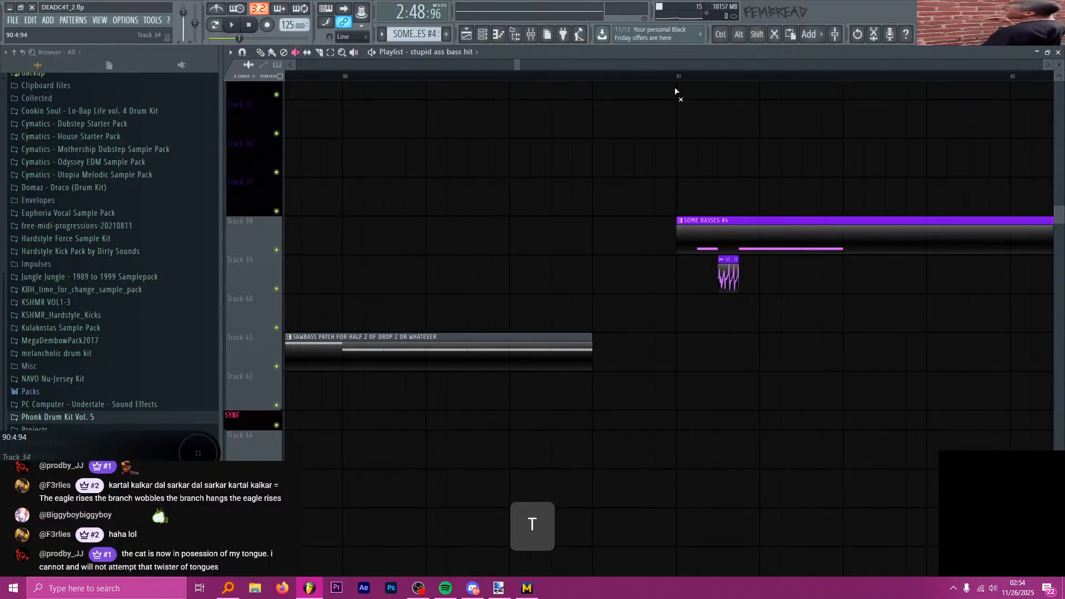
# - Audition the copied bass hit together with SOME BASSES #4 from bar 91
pyautogui.click(677, 76)
pyautogui.press('space')
pyautogui.press('space')
pyautogui.scroll(-5, 582, 261)
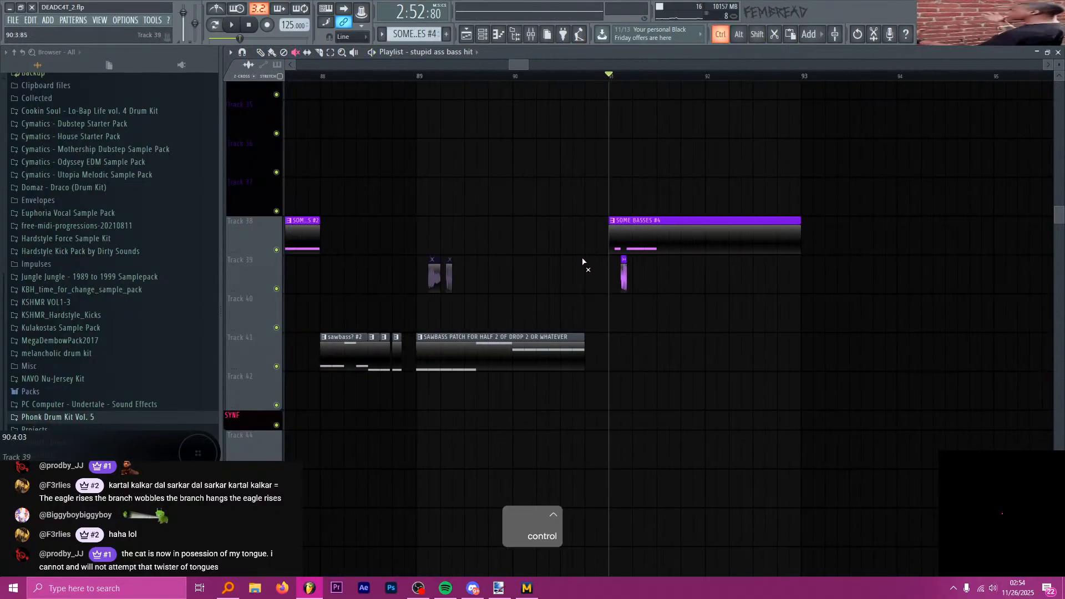
# - Open the SOME BASSES #4 pattern and move the 2.5 channel's note to the cloned 2.5 #2 channel
pyautogui.scroll(2, 670, 283)
pyautogui.press('p')
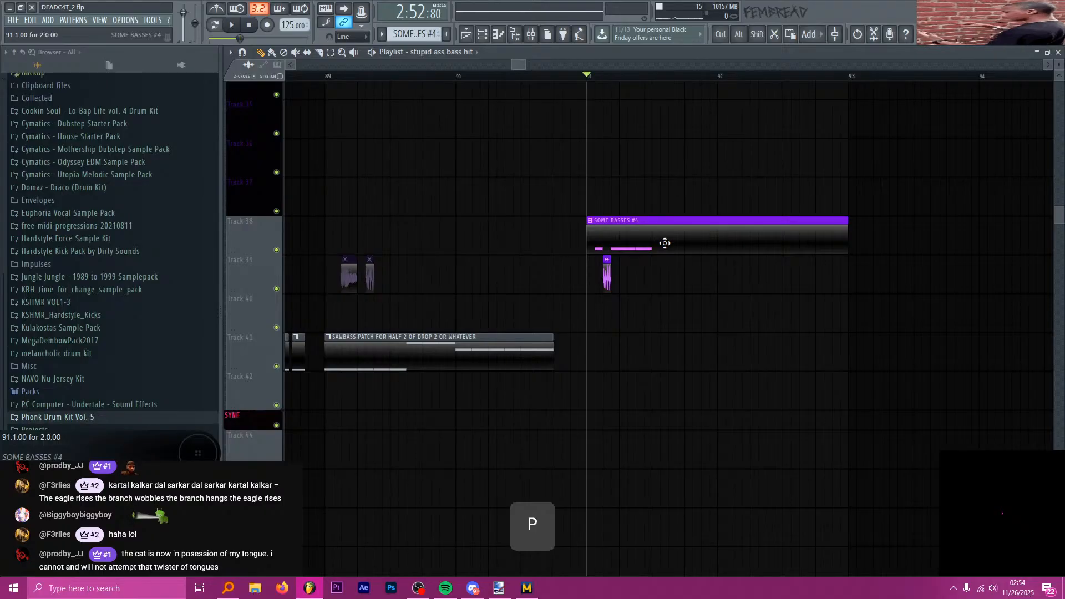
pyautogui.doubleClick(664, 242)
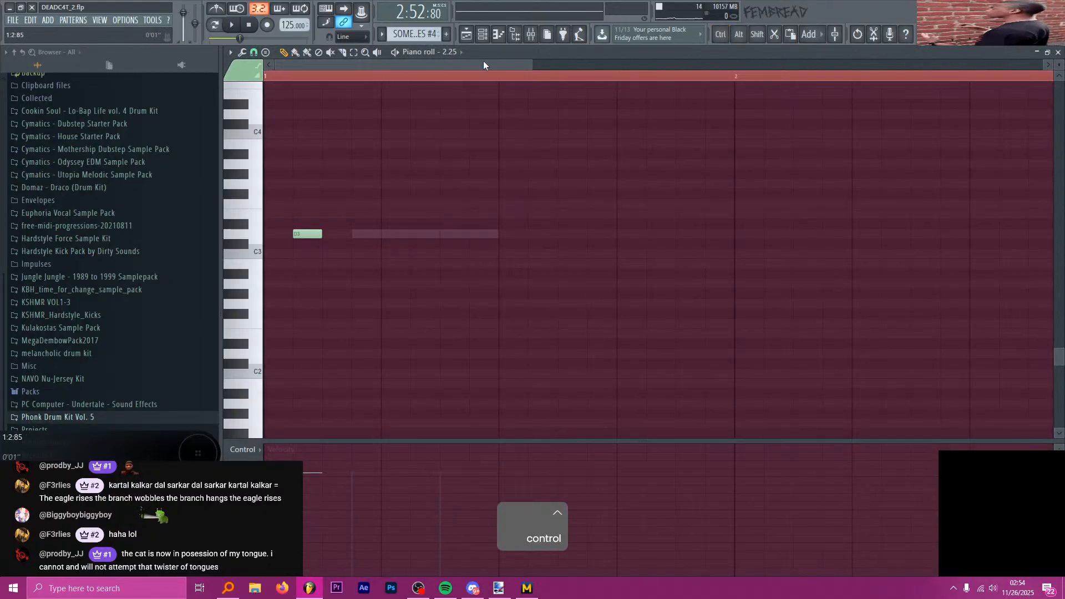
pyautogui.click(482, 33)
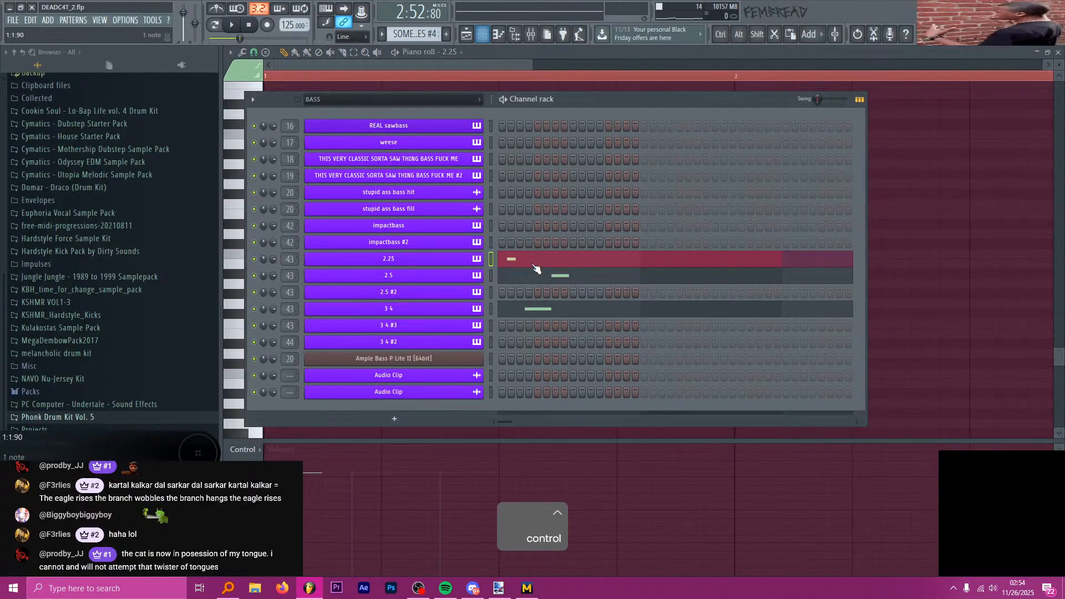
pyautogui.hotkey('ctrl', 'x')
pyautogui.click(493, 293)
pyautogui.hotkey('ctrl', 'v')
# - Open the 2.5 #2 Serum instance and reduce LFO 1's modulation of oscillator A's wavetable position while auditioning the pattern
pyautogui.click(474, 294)
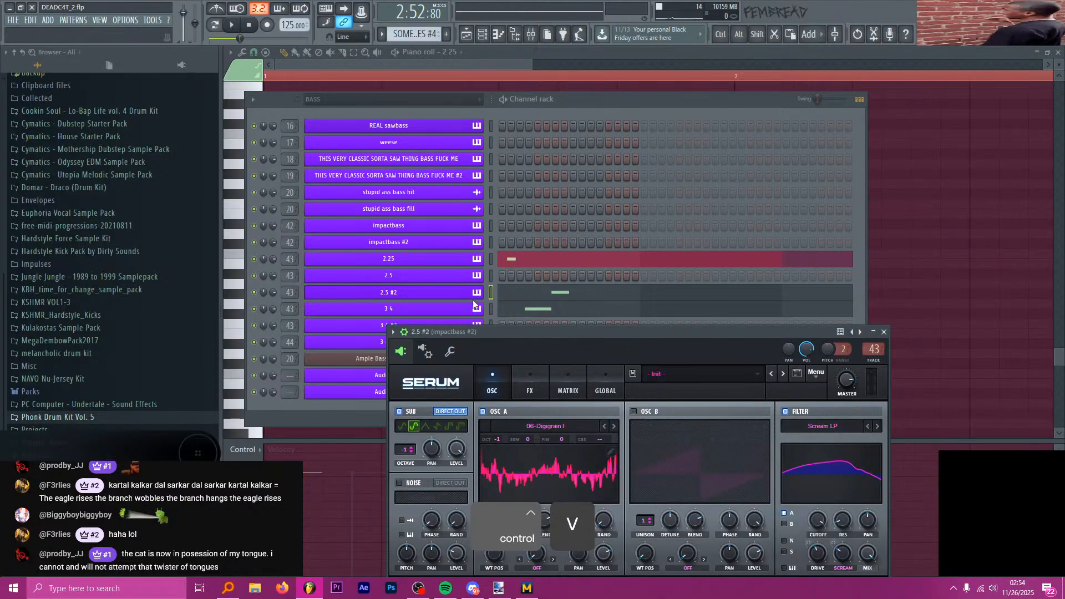
pyautogui.moveTo(484, 332); pyautogui.dragTo(442, 147)
pyautogui.press('space')
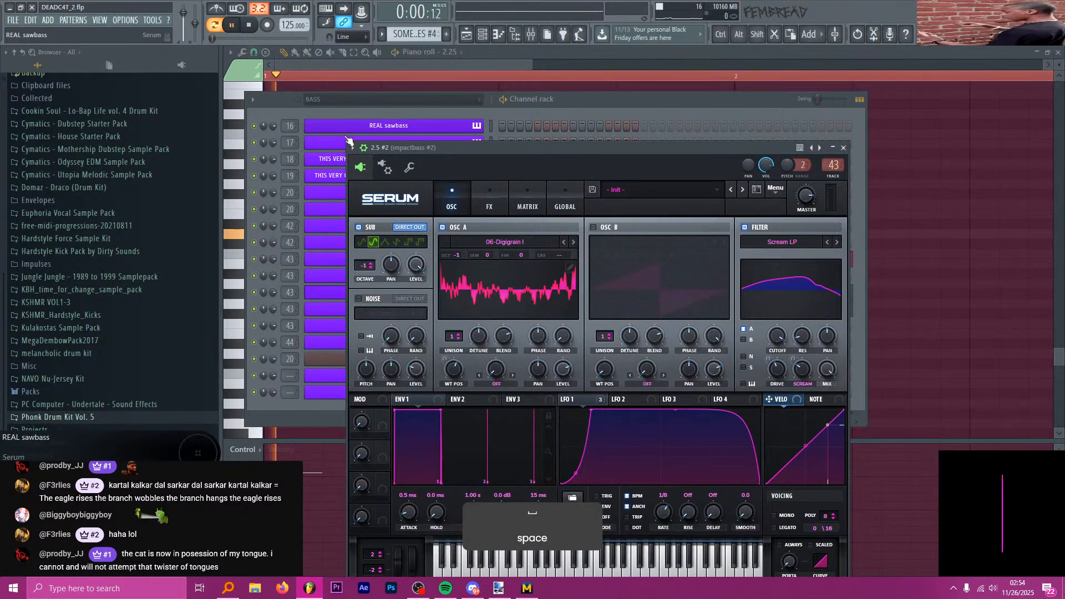
pyautogui.press('space')
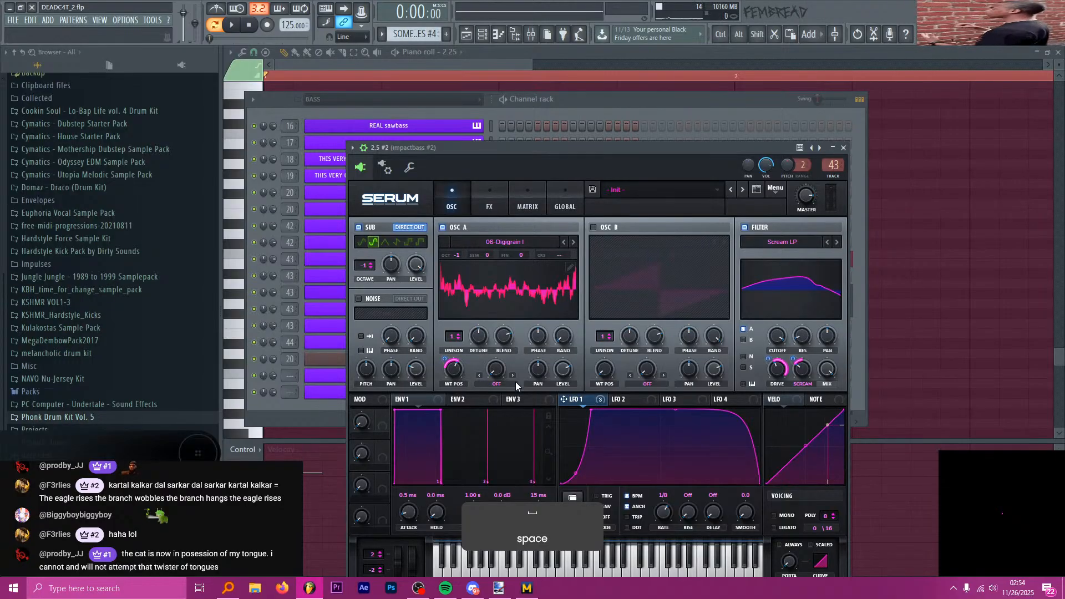
pyautogui.press('space')
pyautogui.moveTo(445, 361); pyautogui.dragTo(445, 367)
pyautogui.press('space')
pyautogui.press('space')
pyautogui.press('space')
pyautogui.rightClick(446, 363)
# - Lower LFO 1's modulation of the filter's Scream amount to about 16 and readjust oscillator A's wavetable position and modulation depth
pyautogui.moveTo(462, 147); pyautogui.dragTo(441, 128)
pyautogui.press('z')
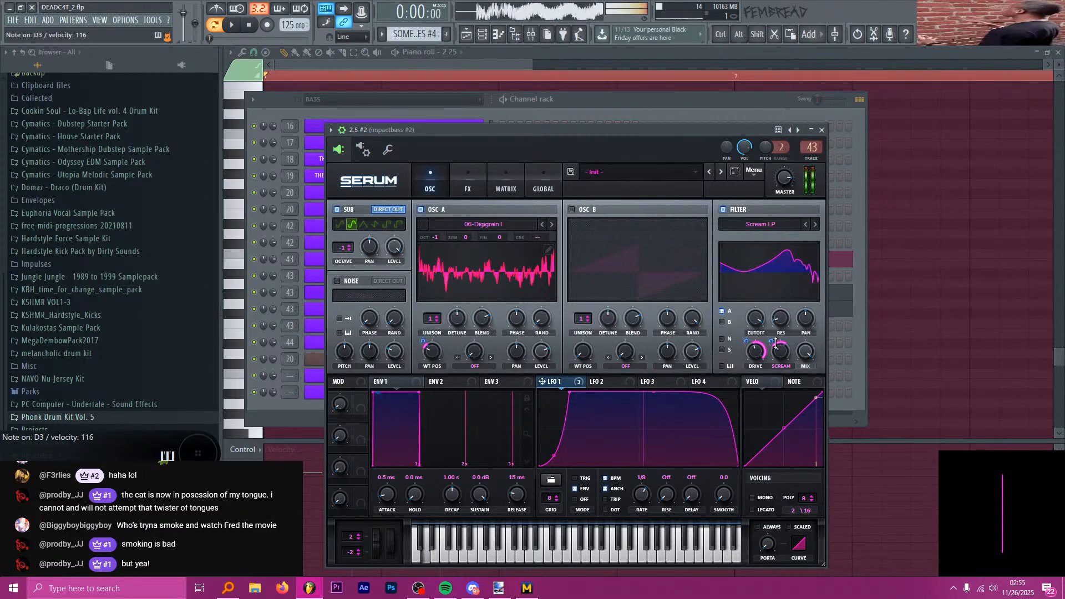
pyautogui.moveTo(771, 342); pyautogui.dragTo(768, 349)
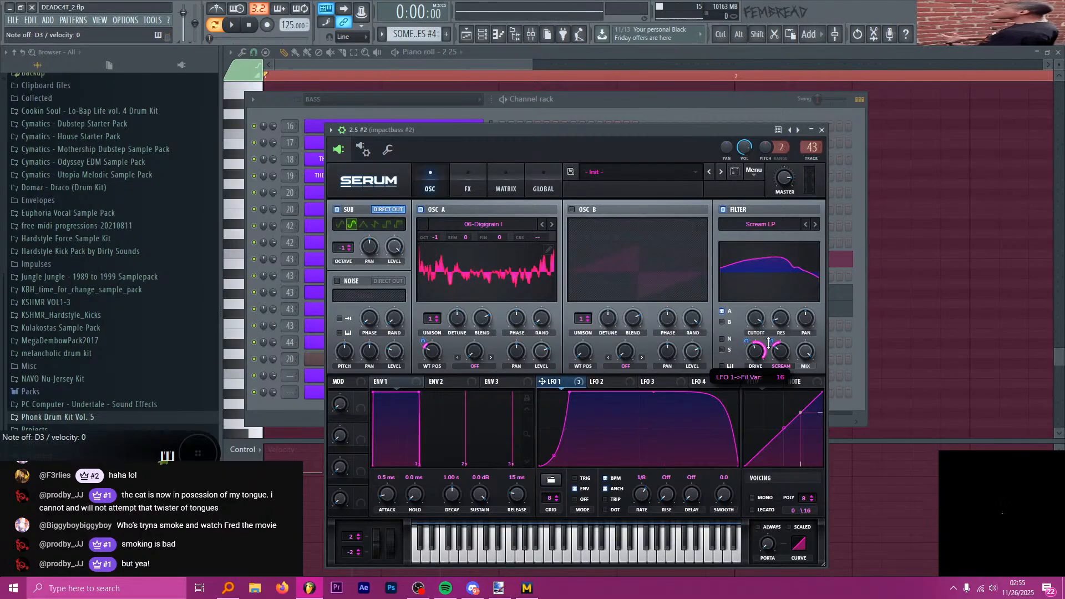
pyautogui.moveTo(770, 342); pyautogui.dragTo(770, 344)
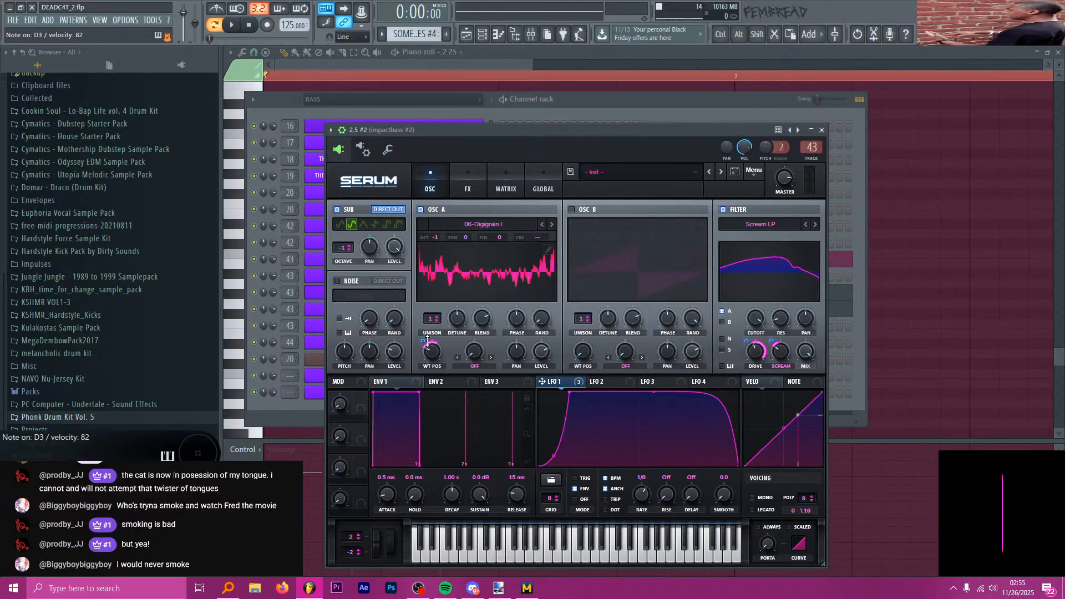
pyautogui.moveTo(428, 343); pyautogui.dragTo(427, 341)
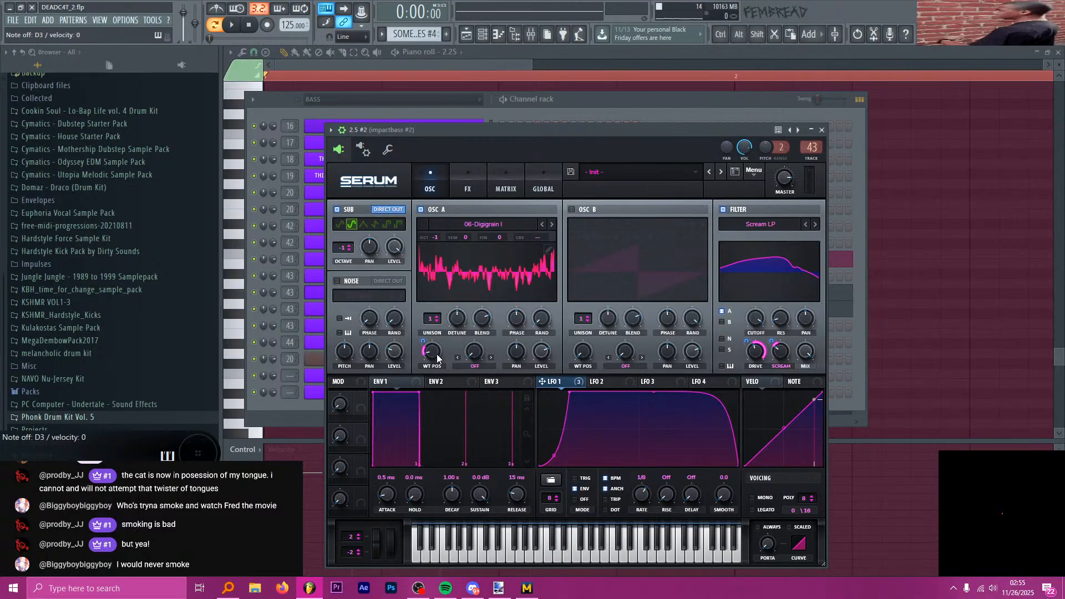
pyautogui.moveTo(437, 355)
pyautogui.mouseDown()
pyautogui.moveTo(445, 340)
pyautogui.moveTo(425, 353)
pyautogui.mouseUp()
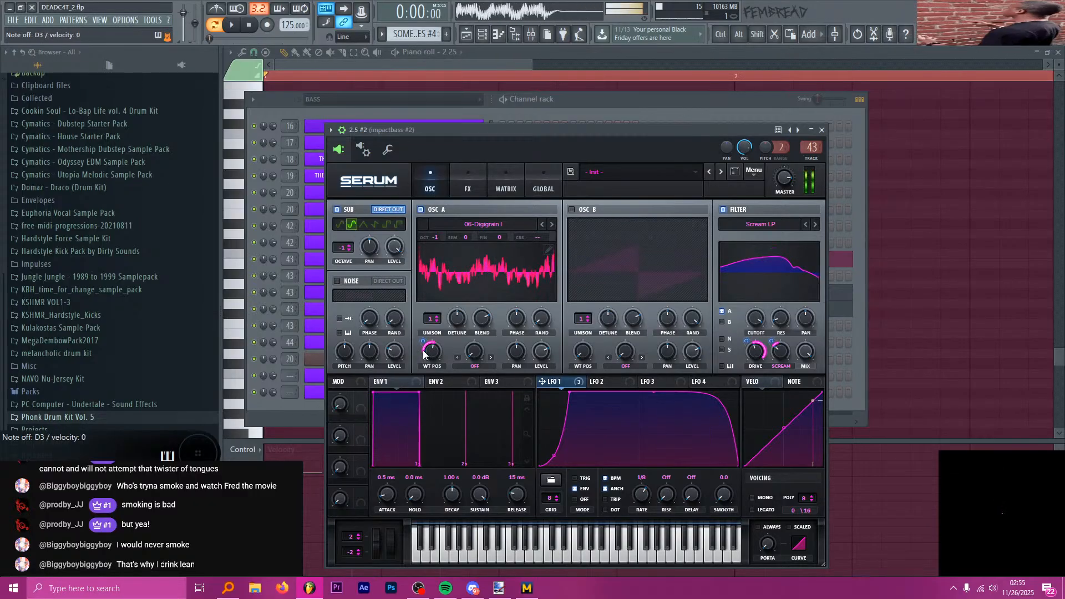
# - Load the 08-Formant Saw wavetable from MassiveWaveTablesForSerum's M4-Digital-Hybrid set into oscillator A
pyautogui.click(551, 224)
pyautogui.click(530, 224)
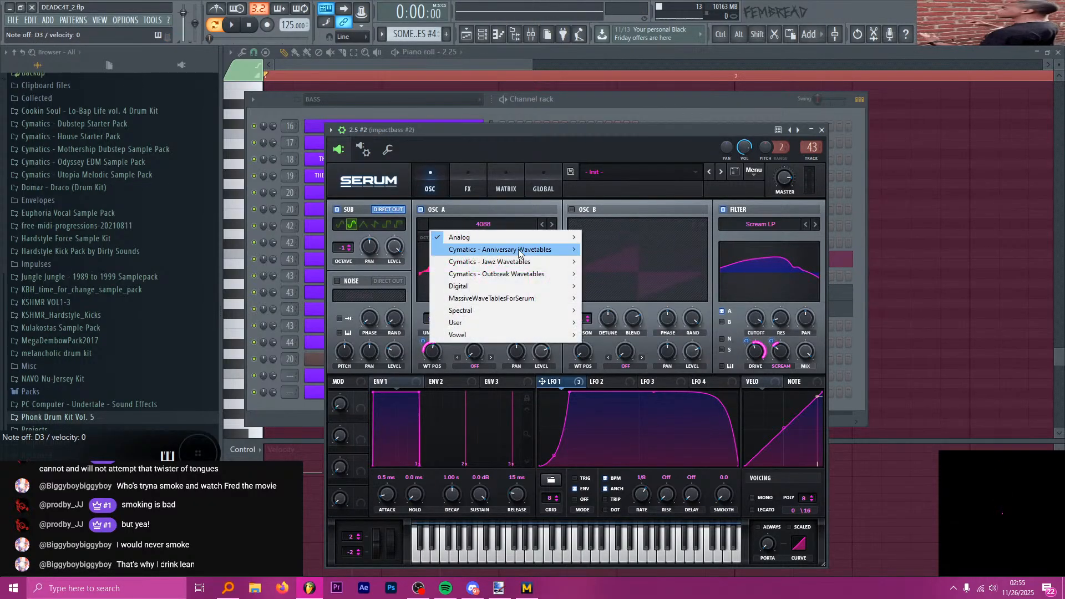
pyautogui.moveTo(490, 301)
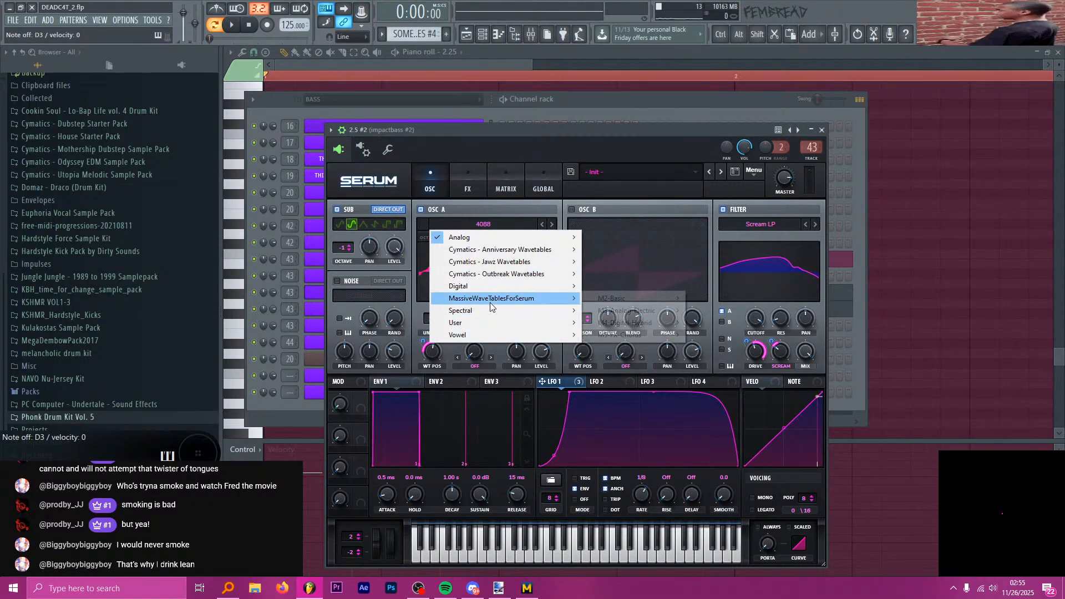
pyautogui.moveTo(620, 323)
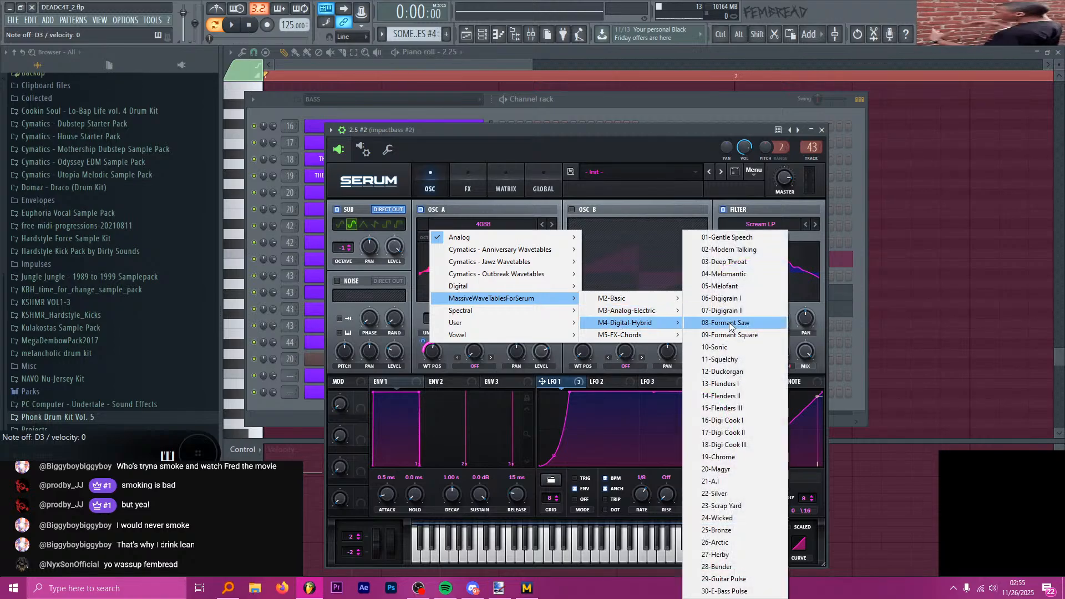
pyautogui.click(735, 327)
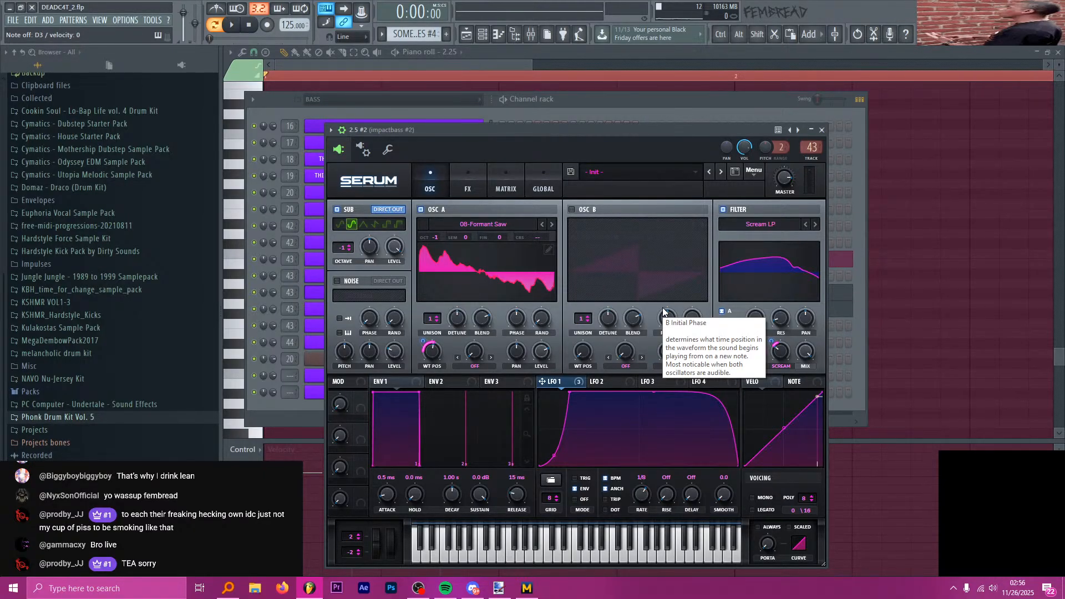
# - Readjust LFO 1's modulation of oscillator A's wavetable position and of the filter's Scream amount while auditioning the bass
pyautogui.moveTo(484, 131); pyautogui.dragTo(449, 108)
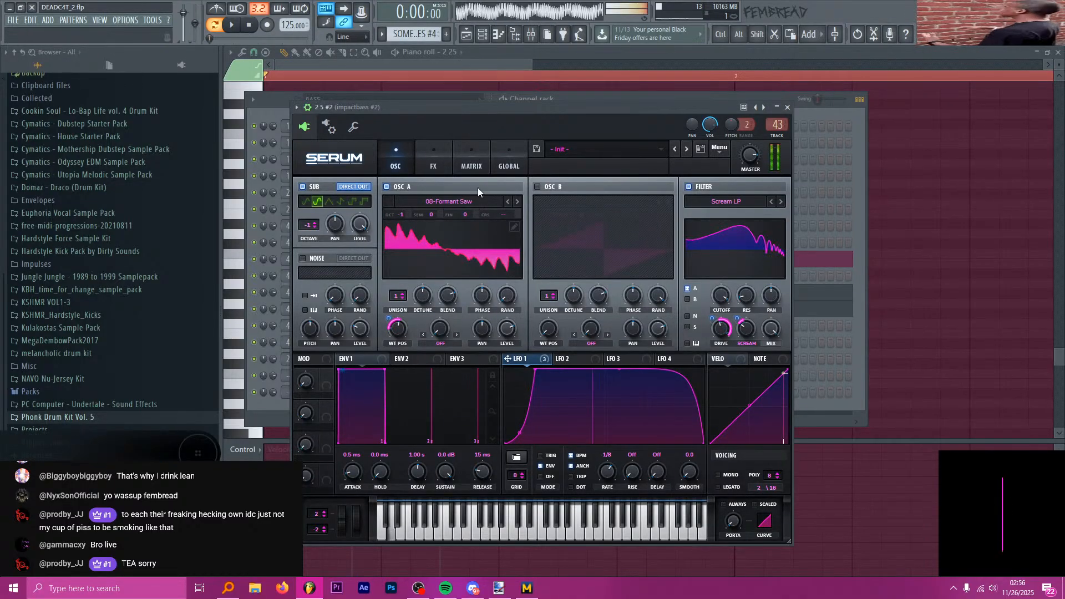
pyautogui.moveTo(389, 319); pyautogui.dragTo(395, 314)
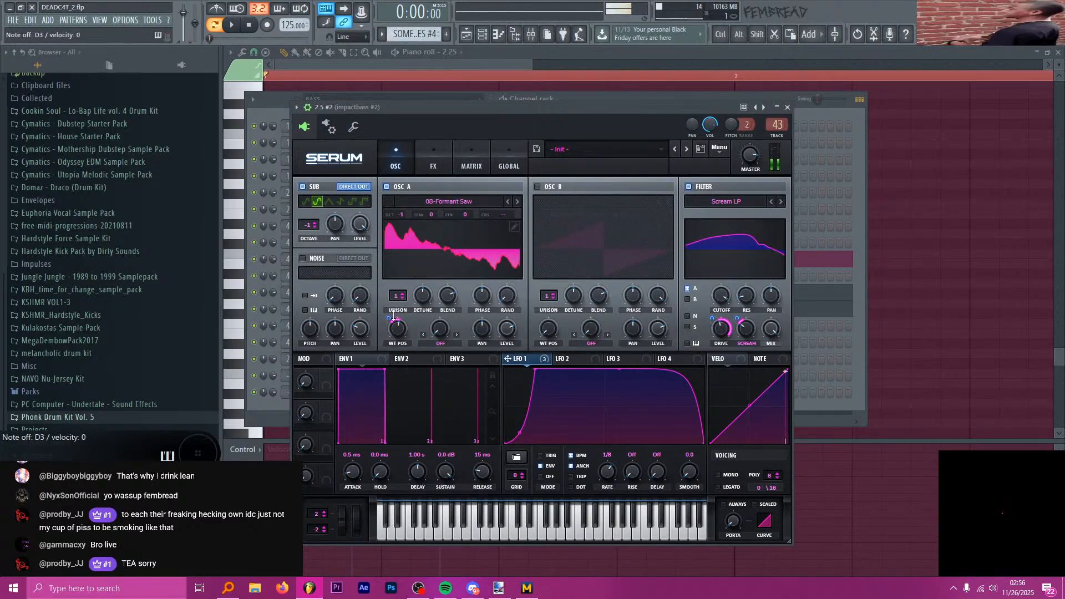
pyautogui.moveTo(742, 322); pyautogui.dragTo(739, 318)
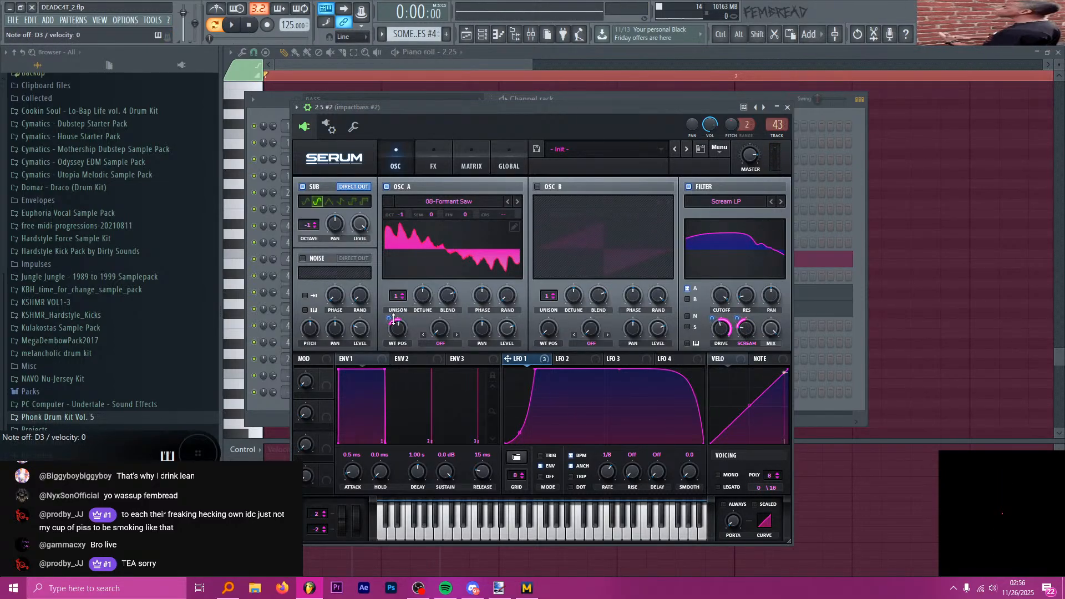
pyautogui.moveTo(394, 320); pyautogui.dragTo(403, 327)
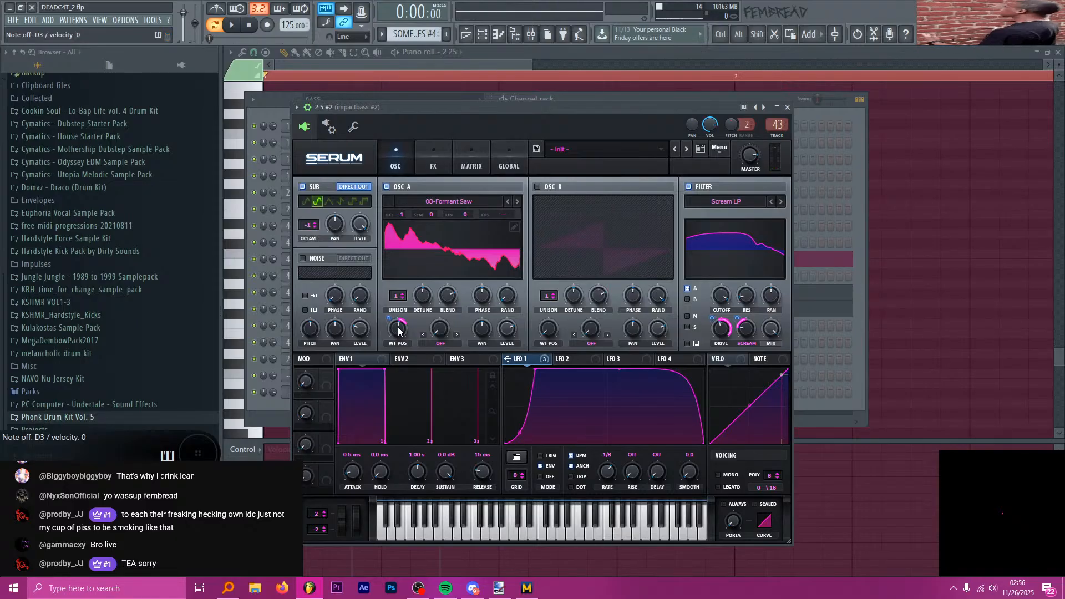
# - Try the 09-Formant Square wavetable, settle on 10-Sonic for oscillator A, and retune LFO 1's wavetable position and Scream modulation
pyautogui.click(517, 202)
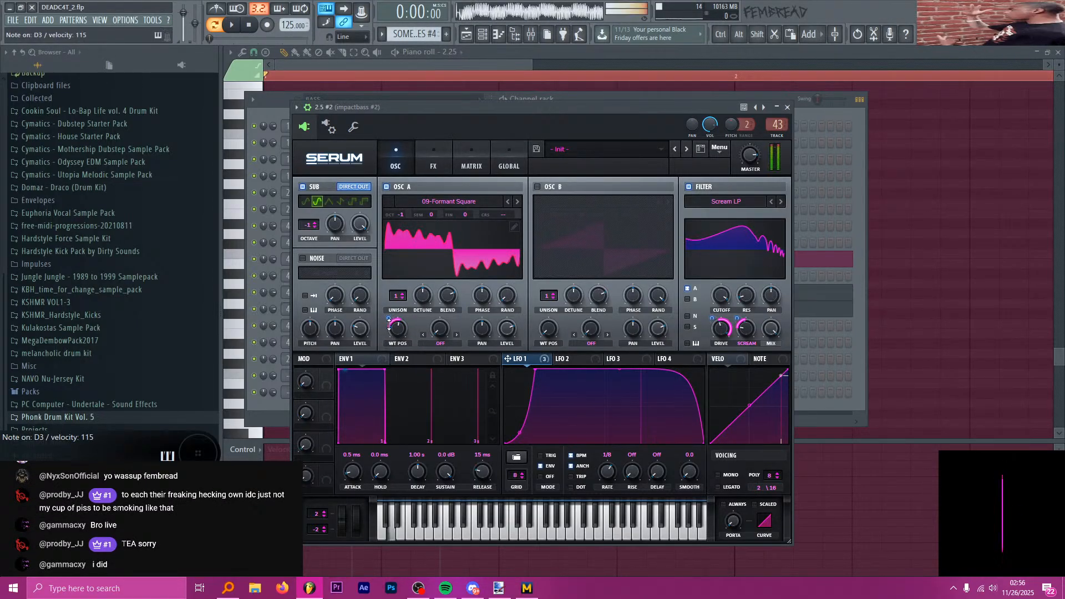
pyautogui.moveTo(389, 324); pyautogui.dragTo(401, 301)
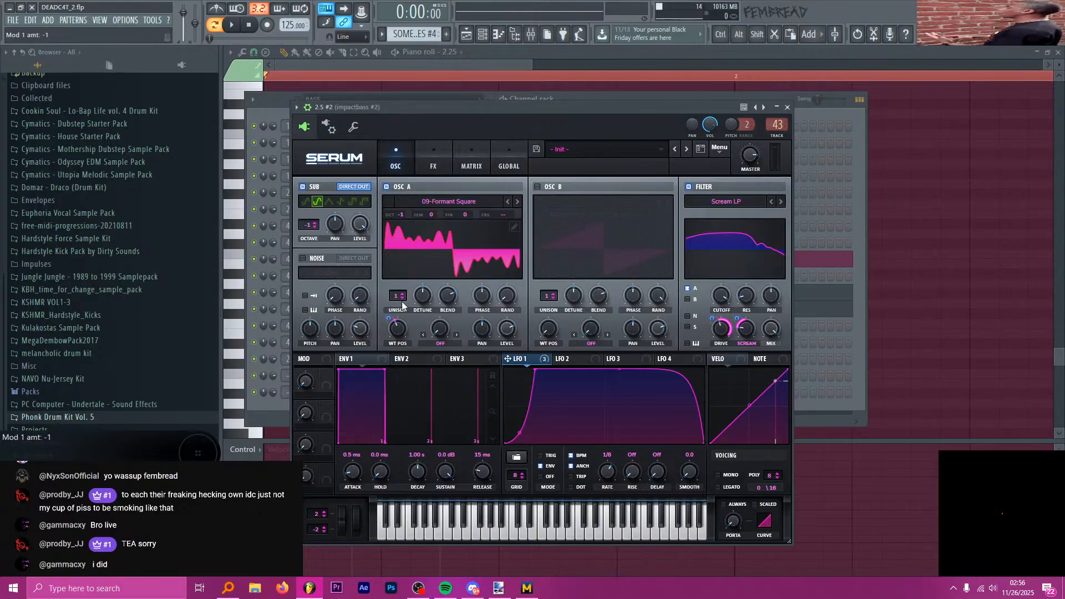
pyautogui.click(517, 202)
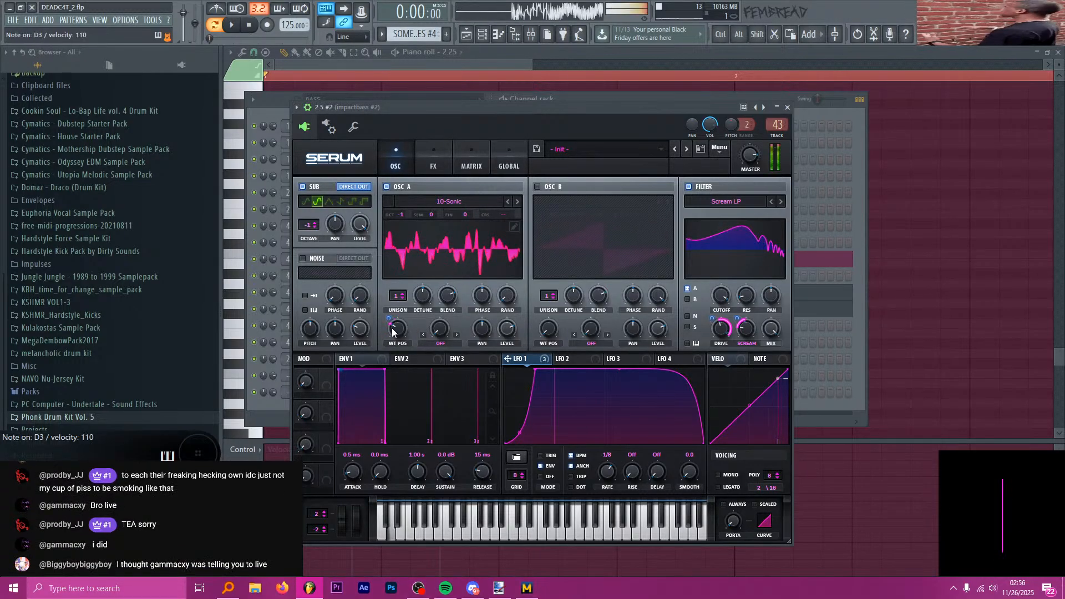
pyautogui.moveTo(392, 332); pyautogui.dragTo(392, 322)
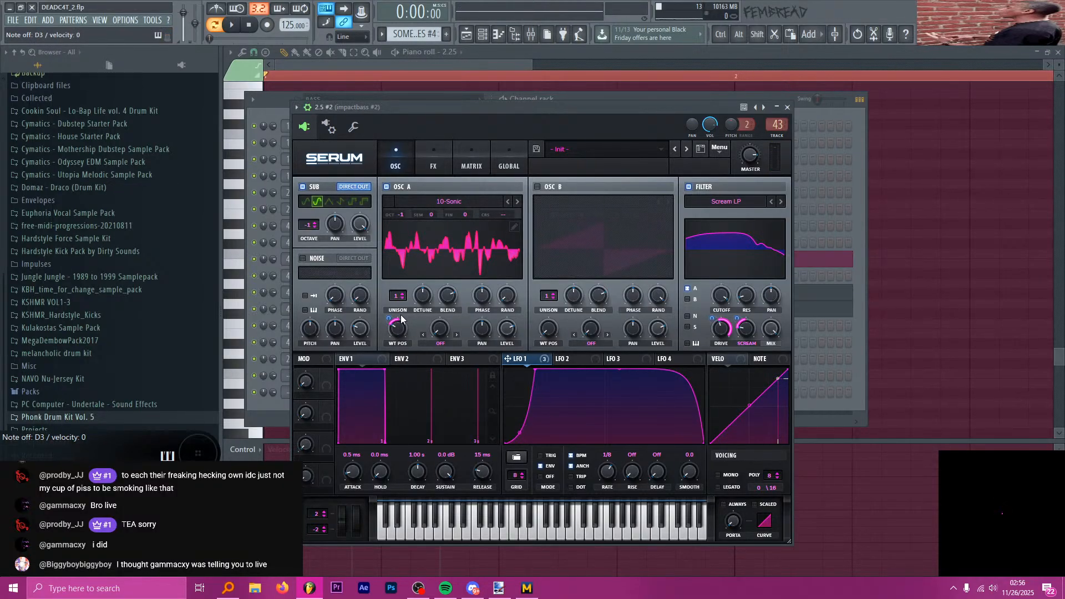
pyautogui.moveTo(390, 318); pyautogui.dragTo(392, 314)
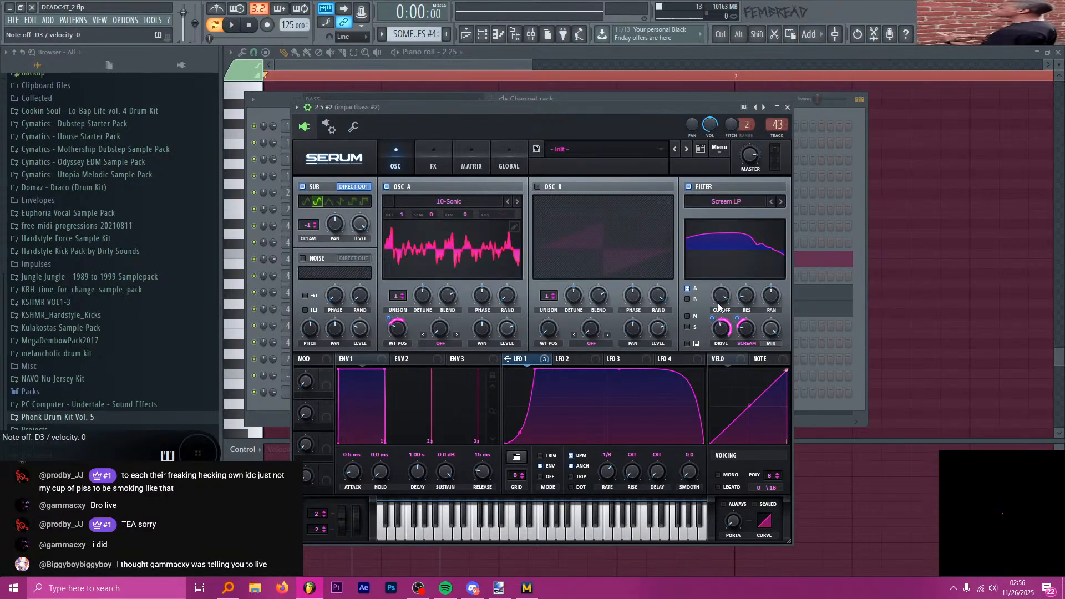
pyautogui.moveTo(739, 318); pyautogui.dragTo(743, 316)
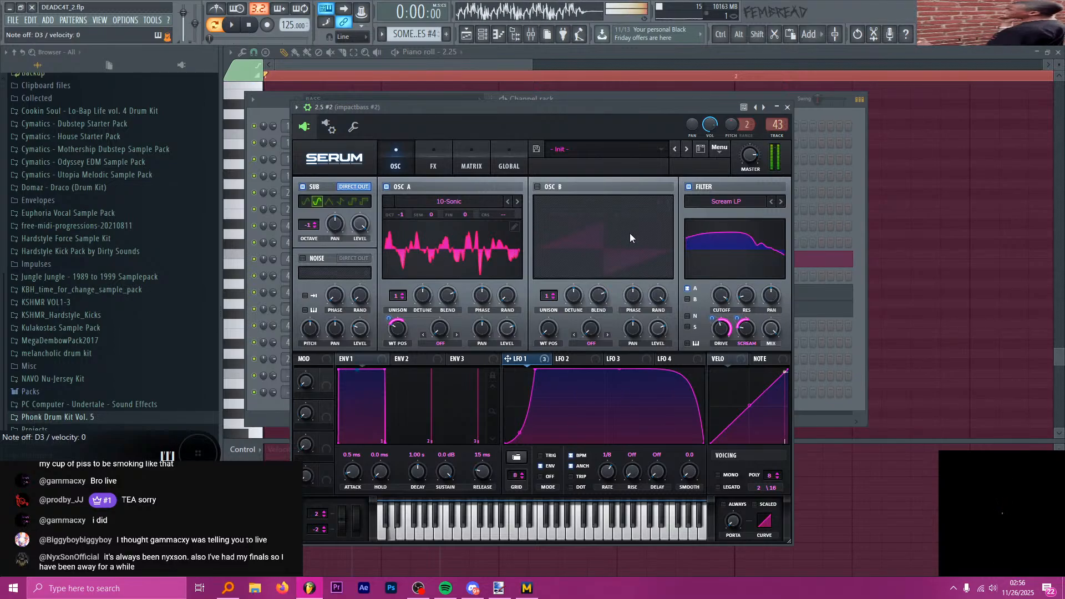
# - Return to the playlist and audition SOME BASSES #4 in the song from bar 91
pyautogui.press('space')
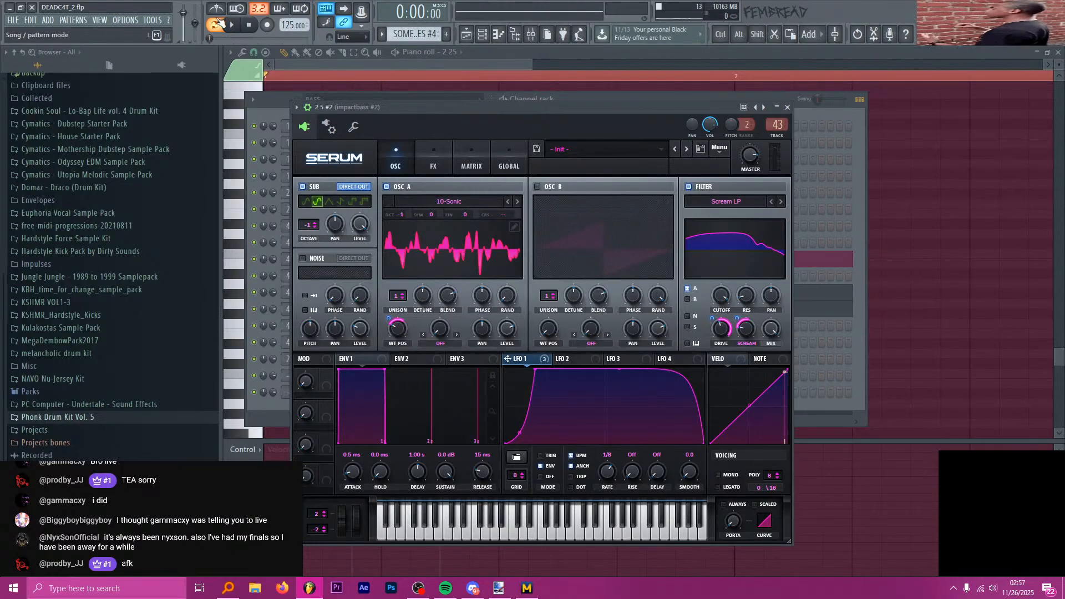
pyautogui.click(481, 35)
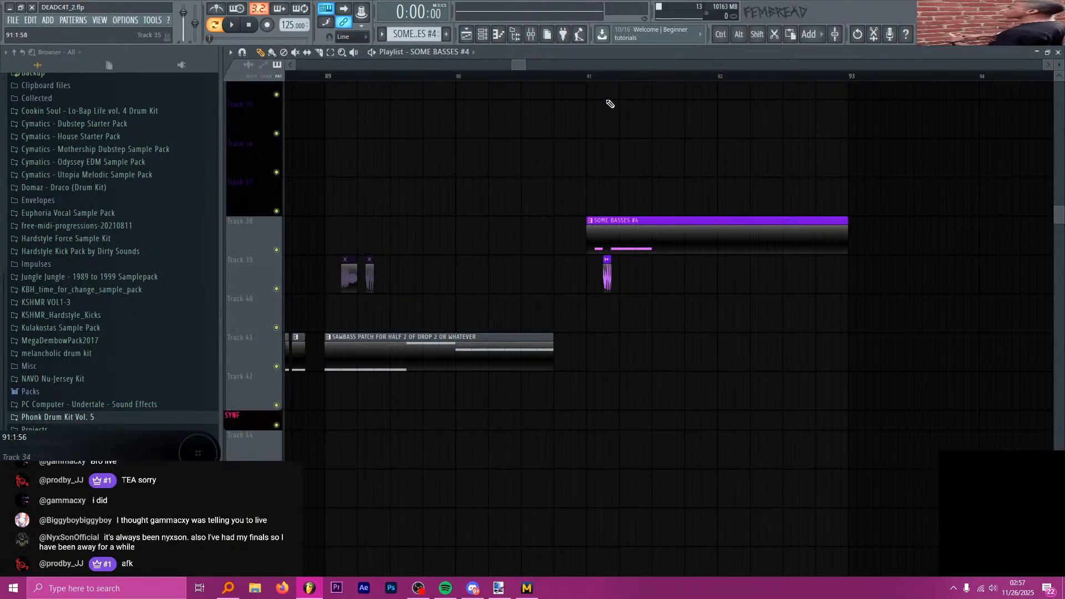
pyautogui.press('space')
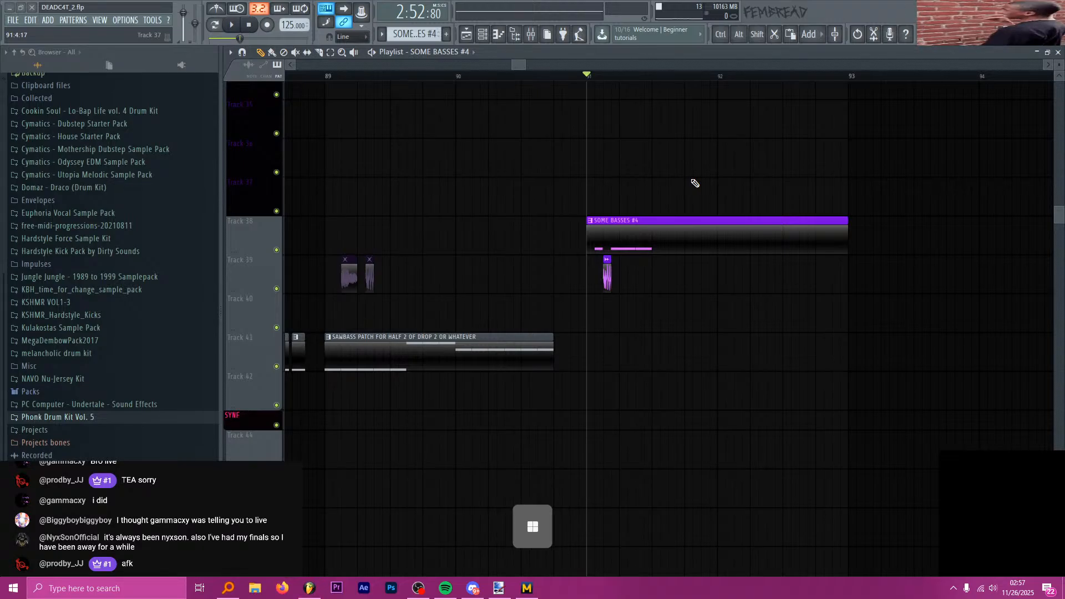
pyautogui.scroll(3, 697, 199)
pyautogui.press('space')
pyautogui.scroll(-3, 530, 219)
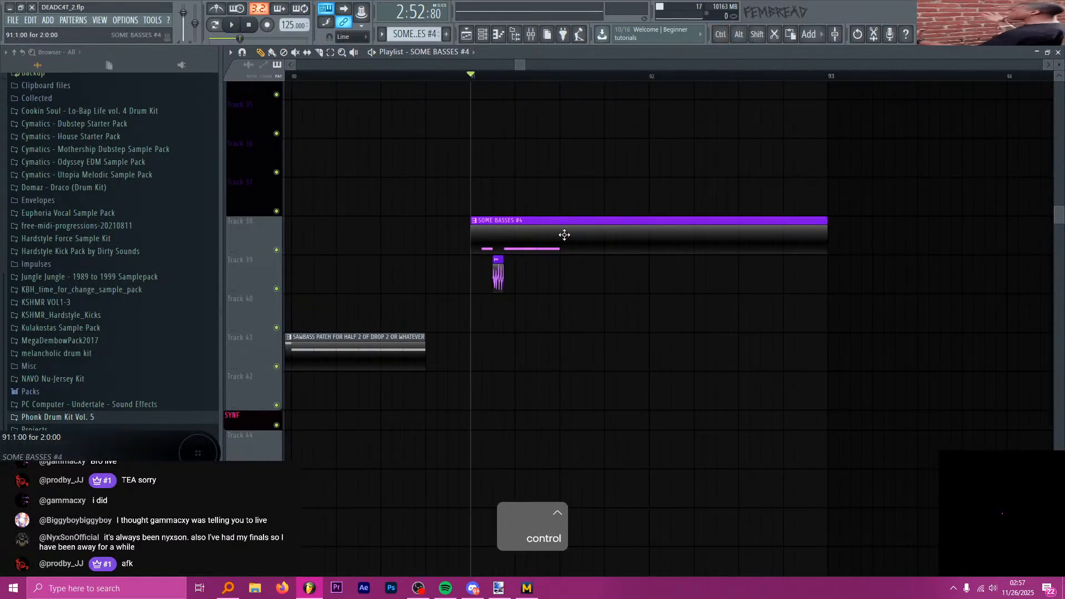
# - Open the SOME BASSES #4 pattern and examine the effects chains of the 2.5 #2, 3 4 #3 and 3 4 #2 Serum instances
pyautogui.doubleClick(567, 238)
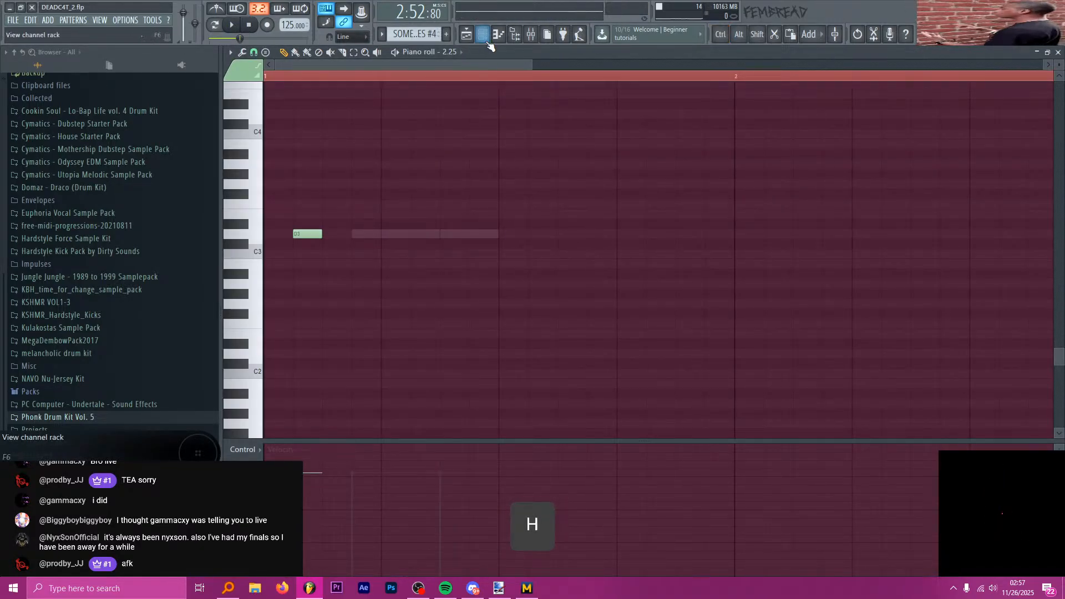
pyautogui.click(482, 34)
pyautogui.click(460, 291)
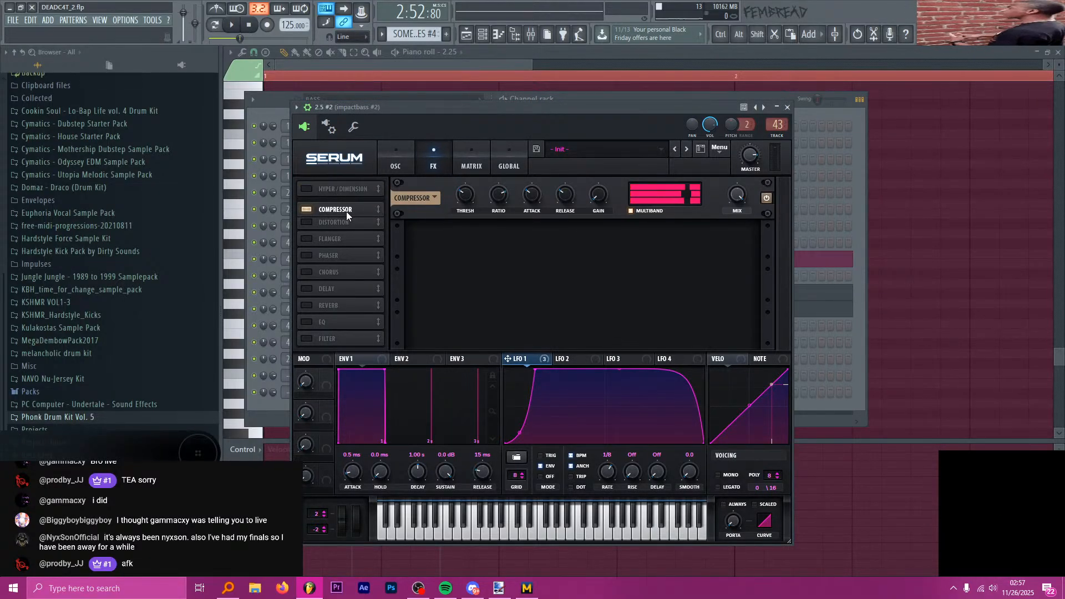
pyautogui.click(788, 108)
pyautogui.click(437, 328)
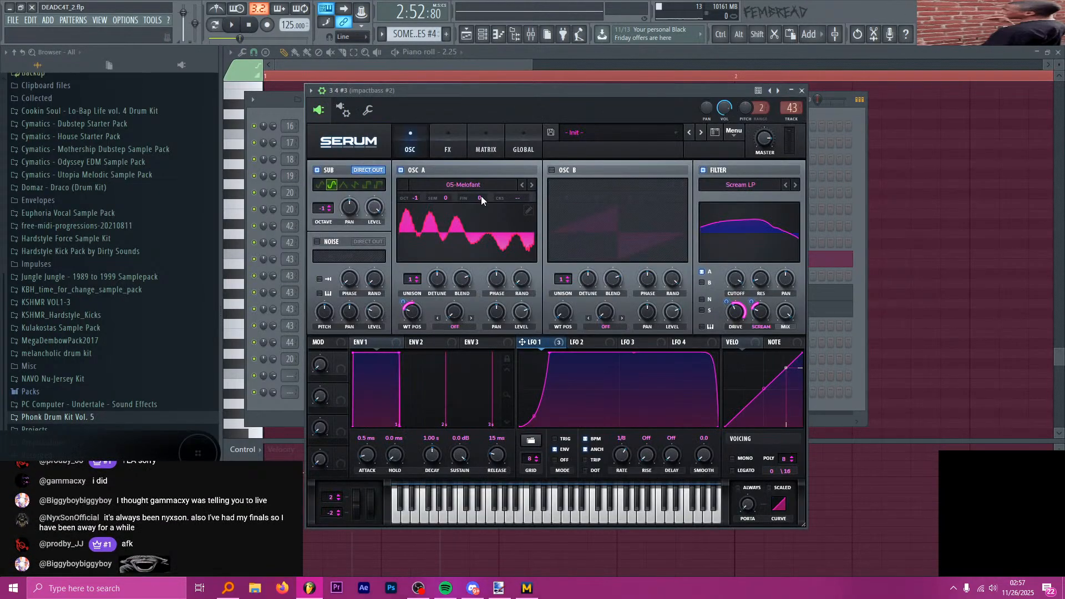
pyautogui.click(447, 145)
pyautogui.click(801, 90)
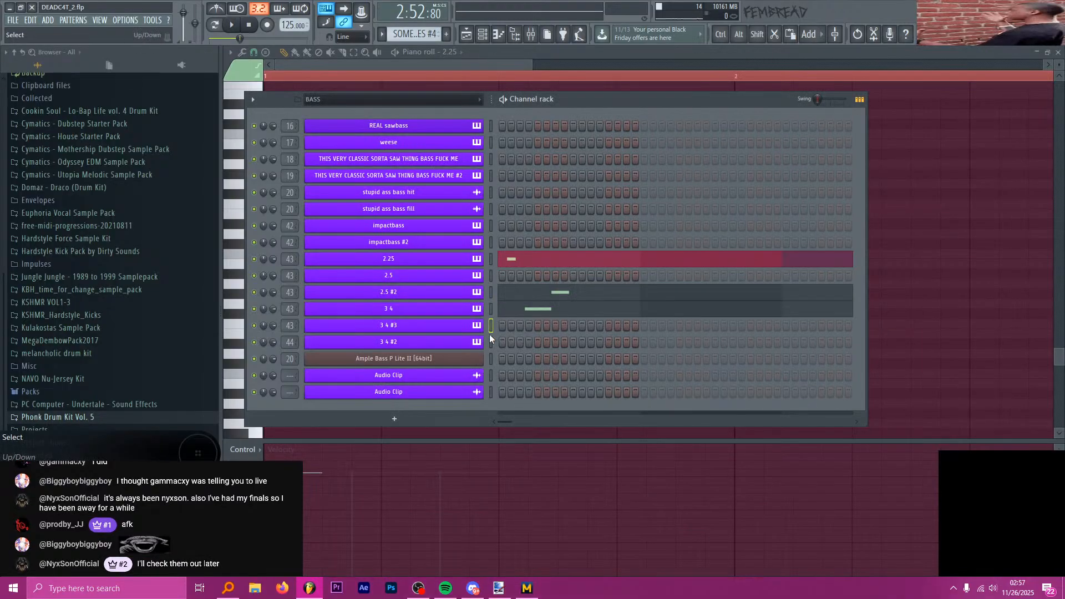
pyautogui.click(460, 311)
pyautogui.click(408, 158)
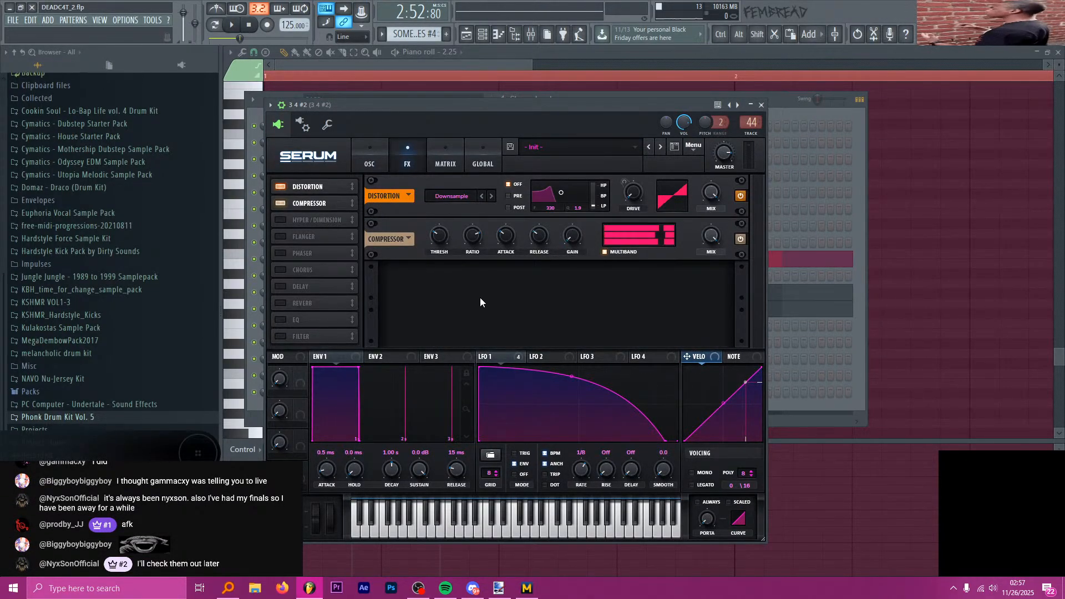
pyautogui.click(761, 105)
# - Enable distortion in the 2.25 Serum instance, place it before the compressor, and set its type to Downsample
pyautogui.click(441, 261)
pyautogui.click(457, 164)
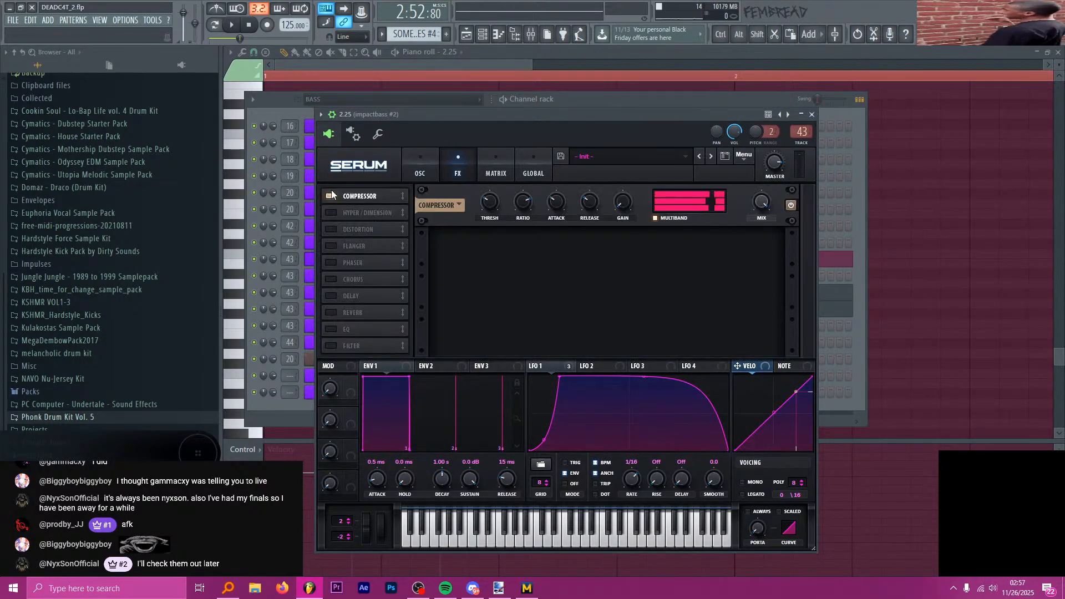
pyautogui.click(362, 230)
pyautogui.moveTo(360, 230); pyautogui.dragTo(369, 216)
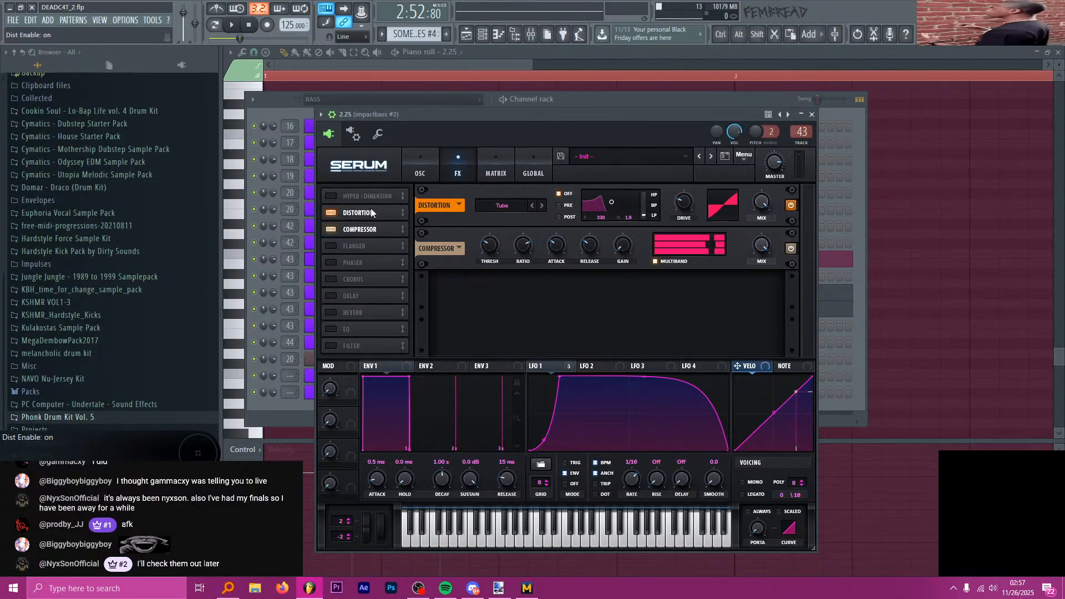
pyautogui.click(511, 206)
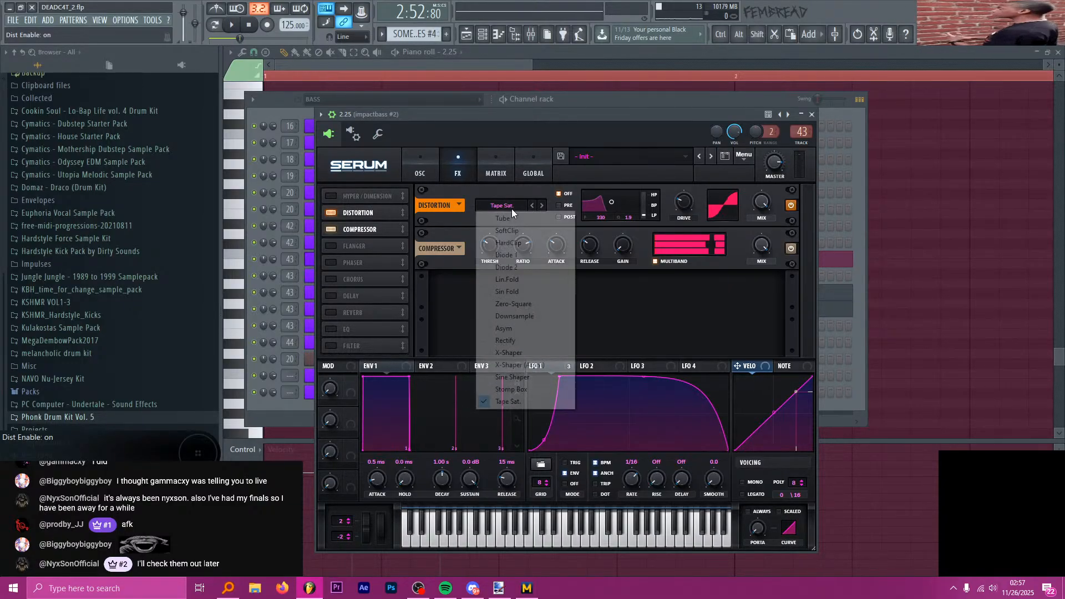
pyautogui.click(536, 314)
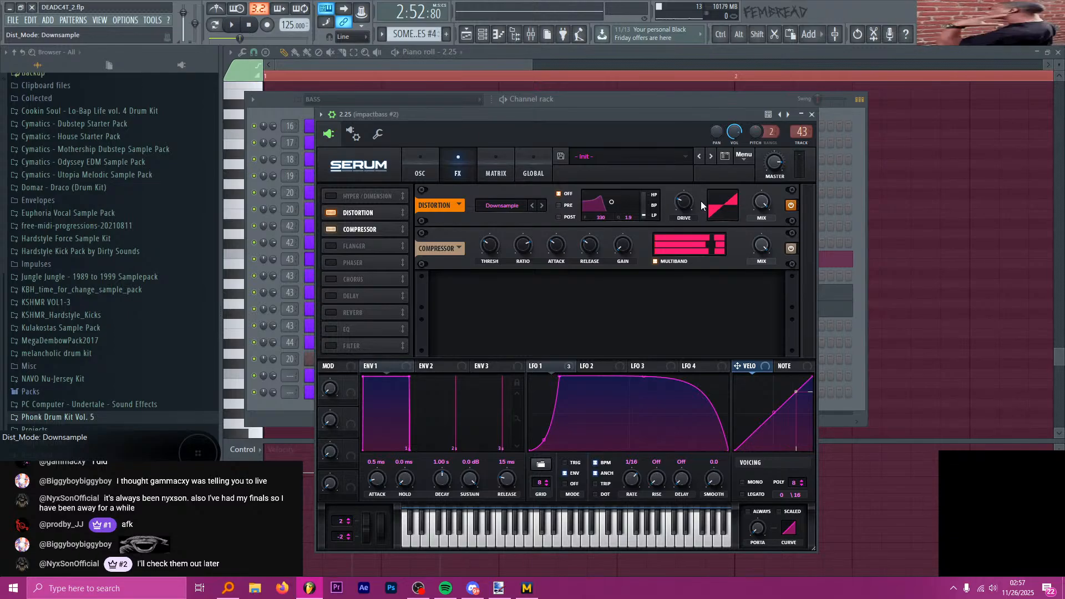
# - Modulate the 2.25 distortion's drive with LFO 1 by about 37, audition the pattern, and close the instrument
pyautogui.moveTo(684, 207); pyautogui.dragTo(677, 182)
pyautogui.press('space')
pyautogui.press('space')
pyautogui.press('space')
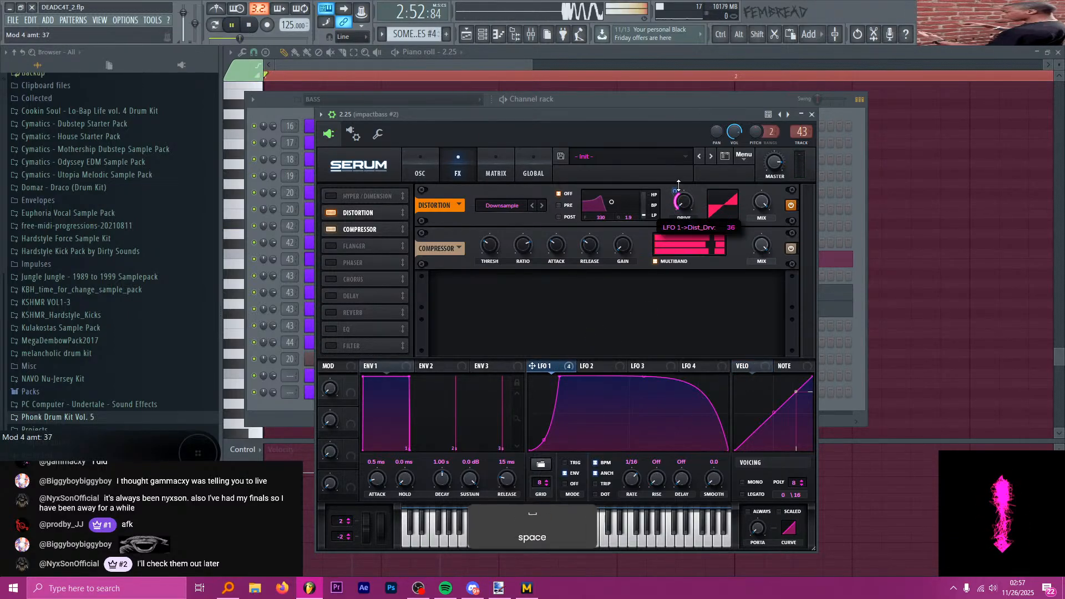
pyautogui.press('space')
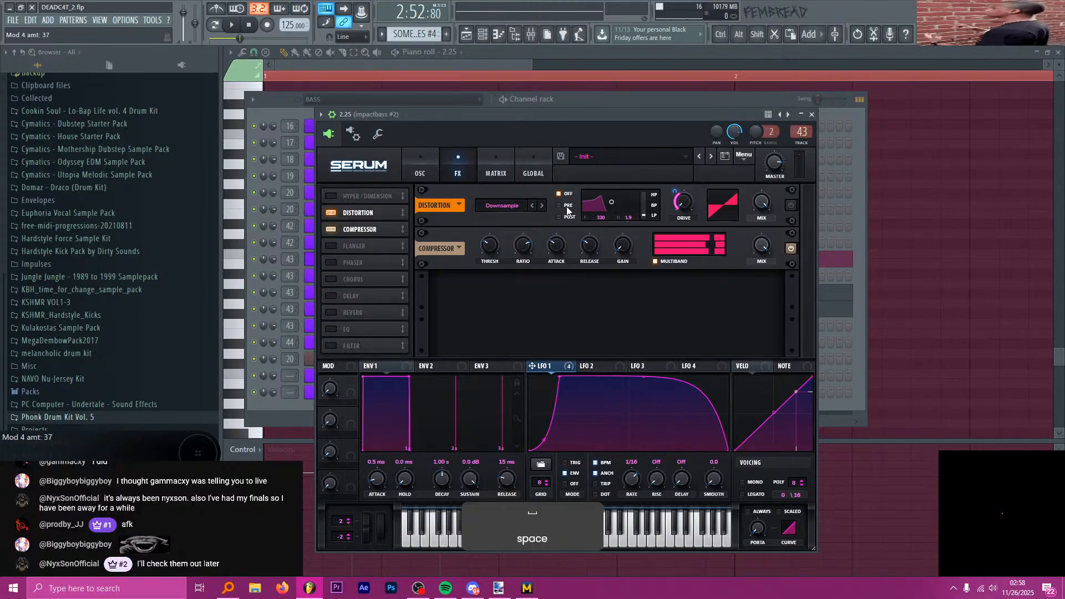
pyautogui.click(811, 114)
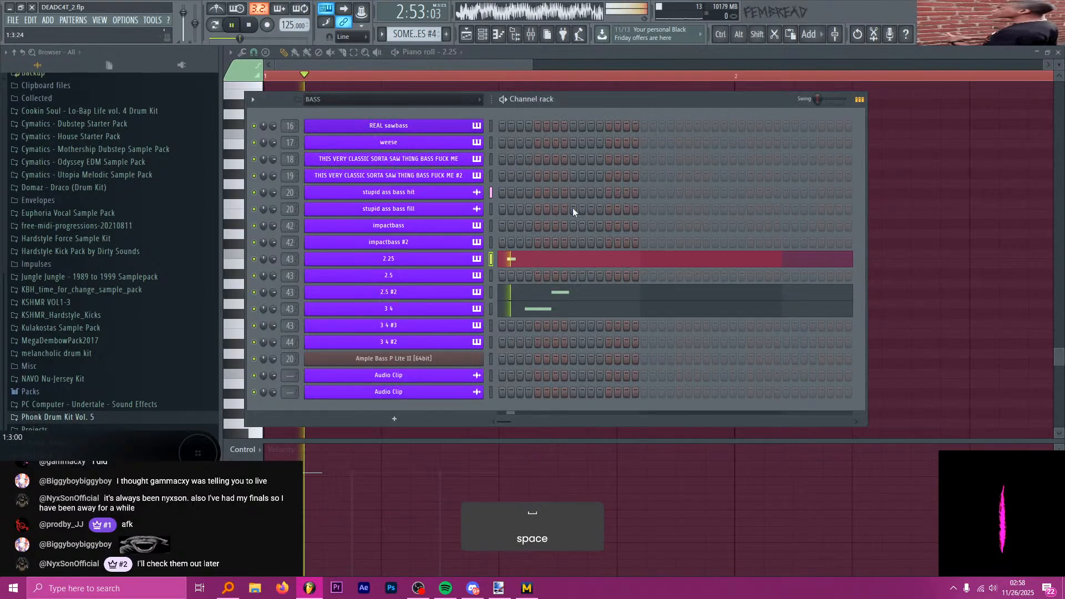
# - Enable Downsample distortion in the 2.5 #2 Serum instance and place it before the compressor
pyautogui.click(465, 297)
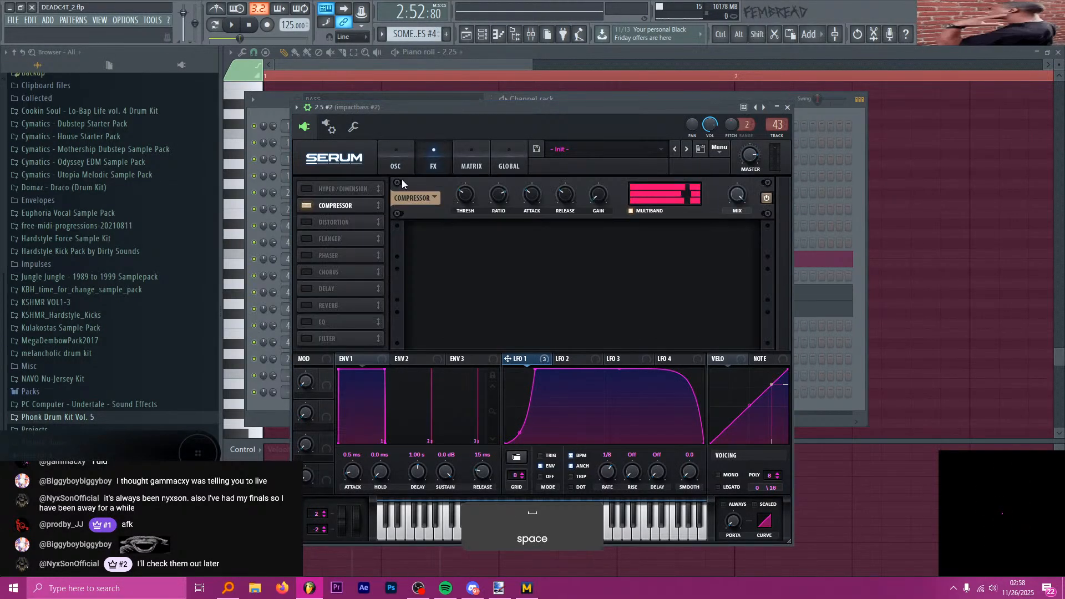
pyautogui.click(309, 223)
pyautogui.moveTo(322, 223); pyautogui.dragTo(326, 198)
pyautogui.click(478, 198)
pyautogui.click(490, 308)
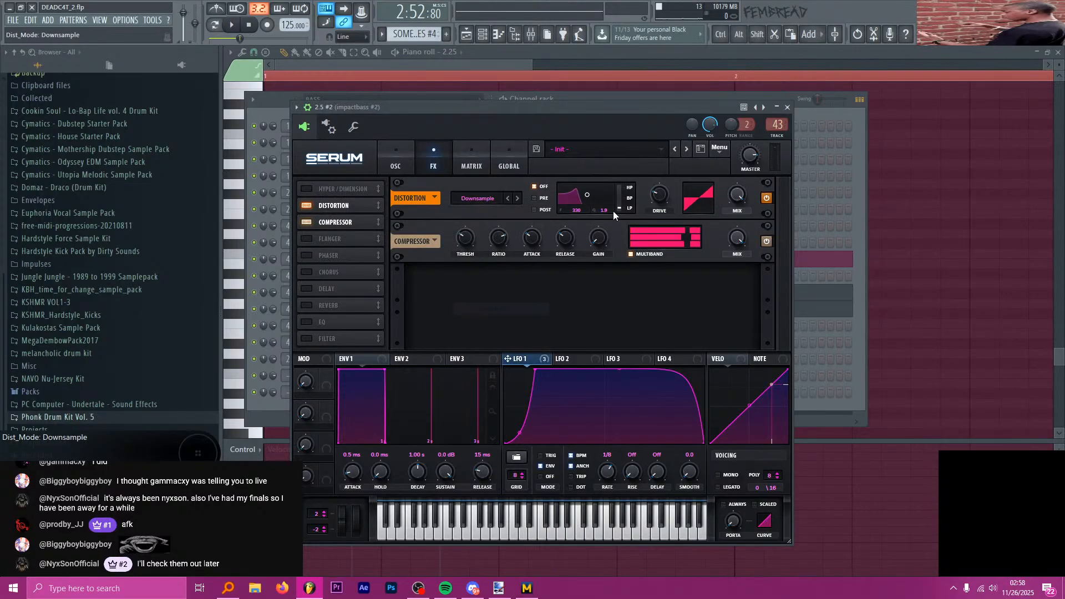
# - Set the 2.5 #2 distortion's drive to 0%, assign LFO 1 to modulate it, and audition the pattern
pyautogui.rightClick(659, 195)
pyautogui.click(530, 359)
pyautogui.moveTo(531, 360); pyautogui.dragTo(659, 195)
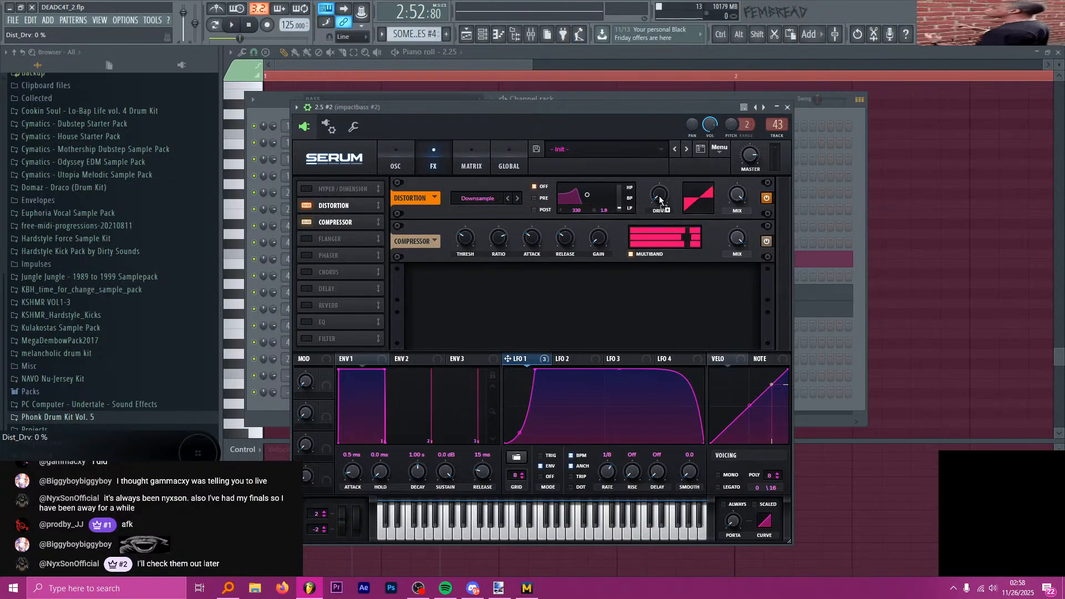
pyautogui.press('space')
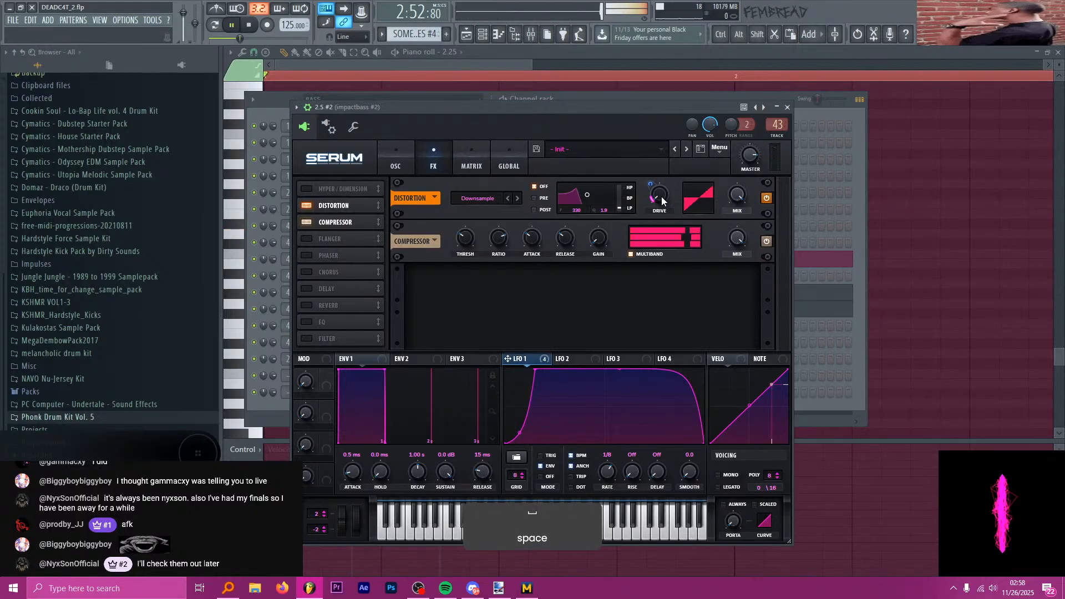
pyautogui.press('space')
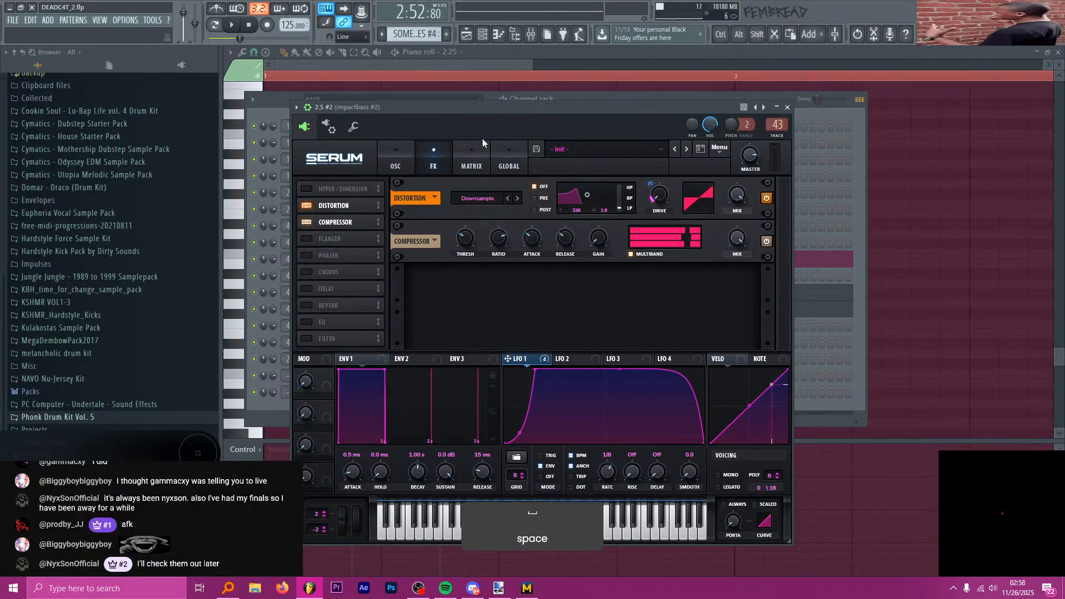
# - Set LFO 1's modulation of oscillator A's wavetable position to 18 while auditioning, and change the wavetable to 12-Duckorgan
pyautogui.click(395, 158)
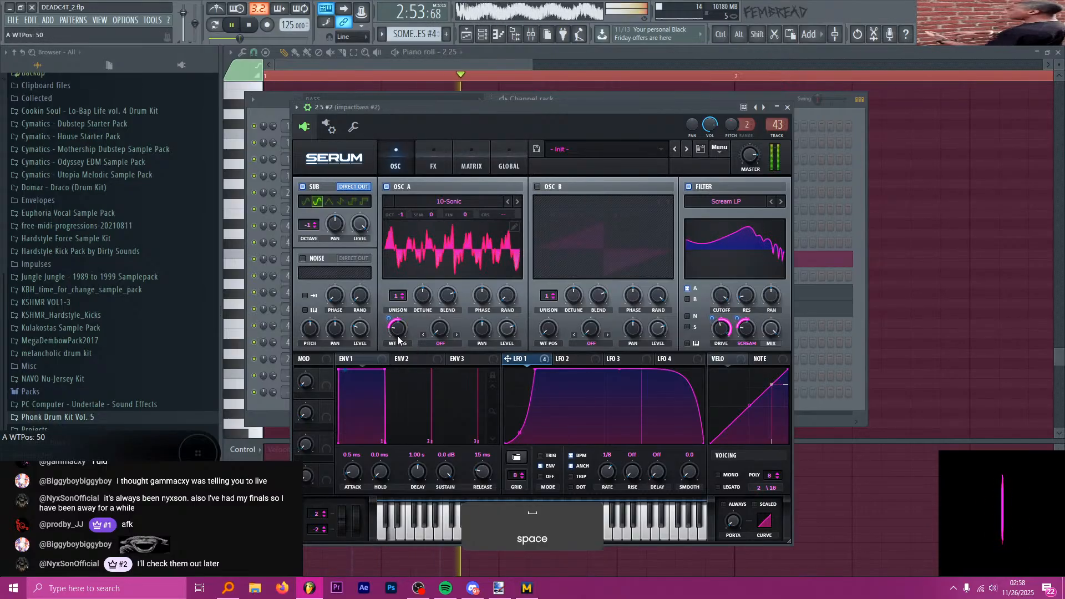
pyautogui.press('space')
pyautogui.press('space')
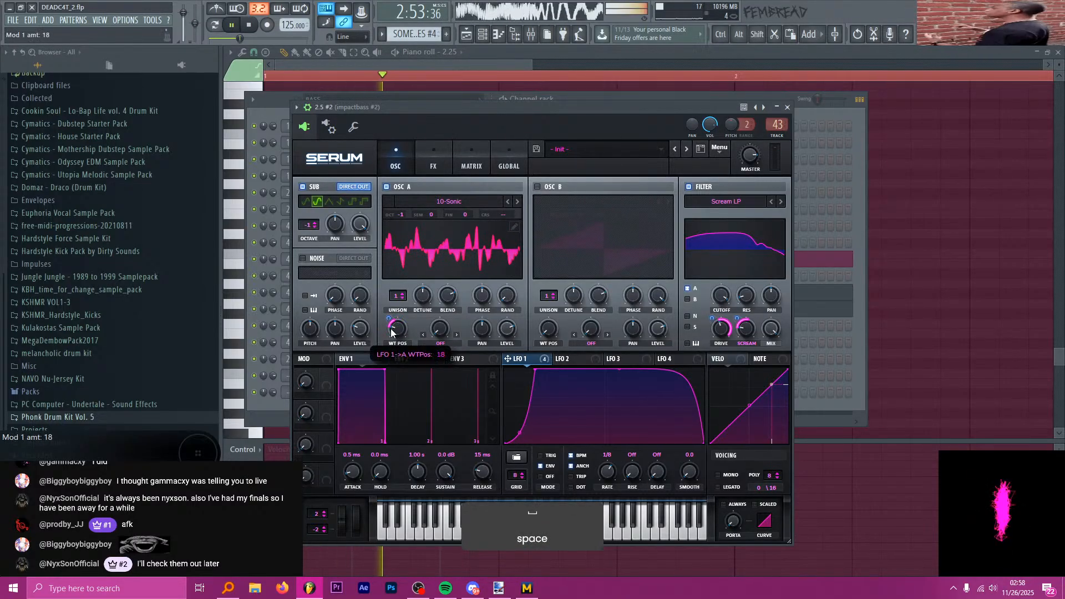
pyautogui.press('space')
pyautogui.press('space')
pyautogui.click(518, 201)
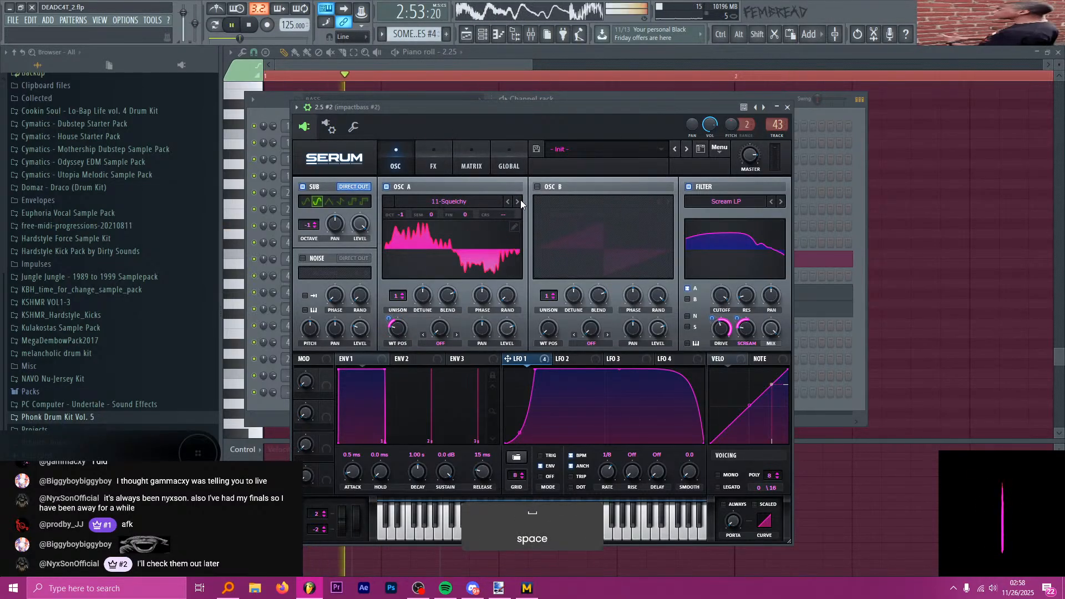
pyautogui.click(517, 202)
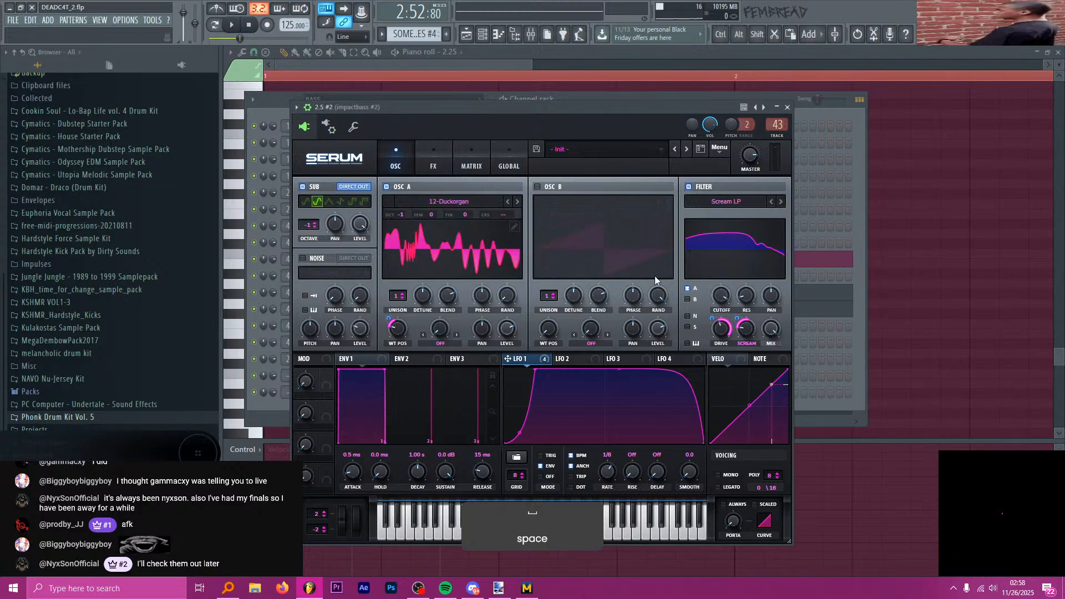
# - Audition 12-Duckorgan with LFO 1 modulating wavetable position by 25 and the filter's Scream by 32, and set the wavetable position to 40
pyautogui.press('space')
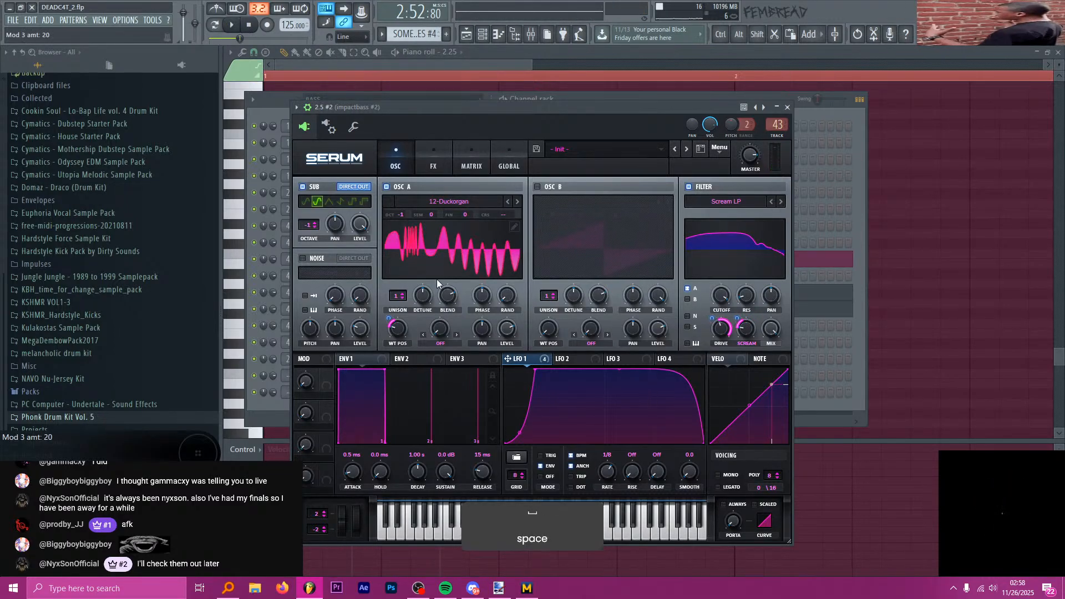
pyautogui.press('space')
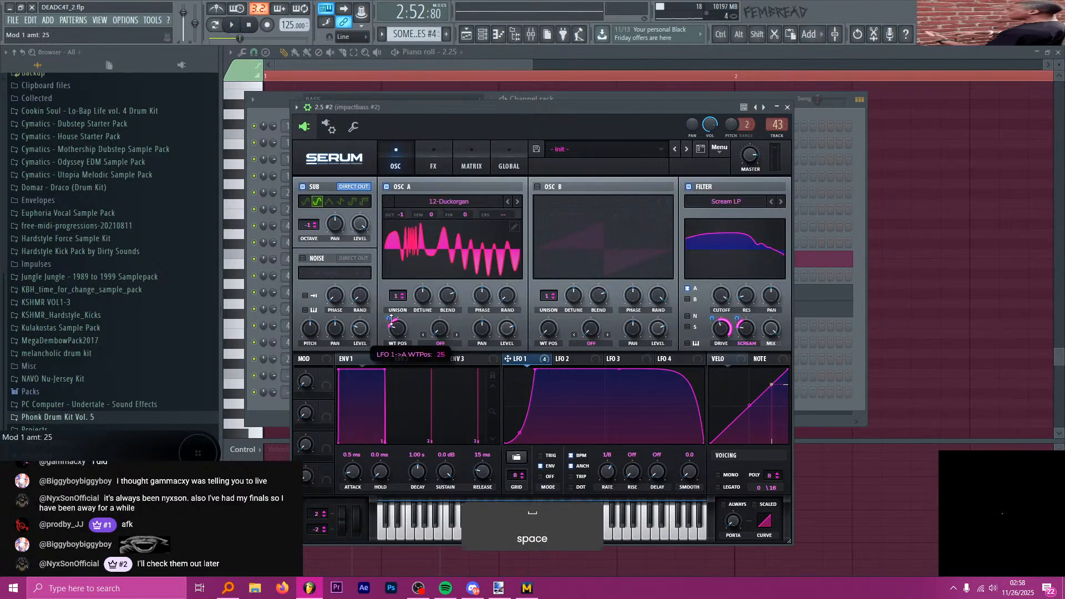
pyautogui.press('space')
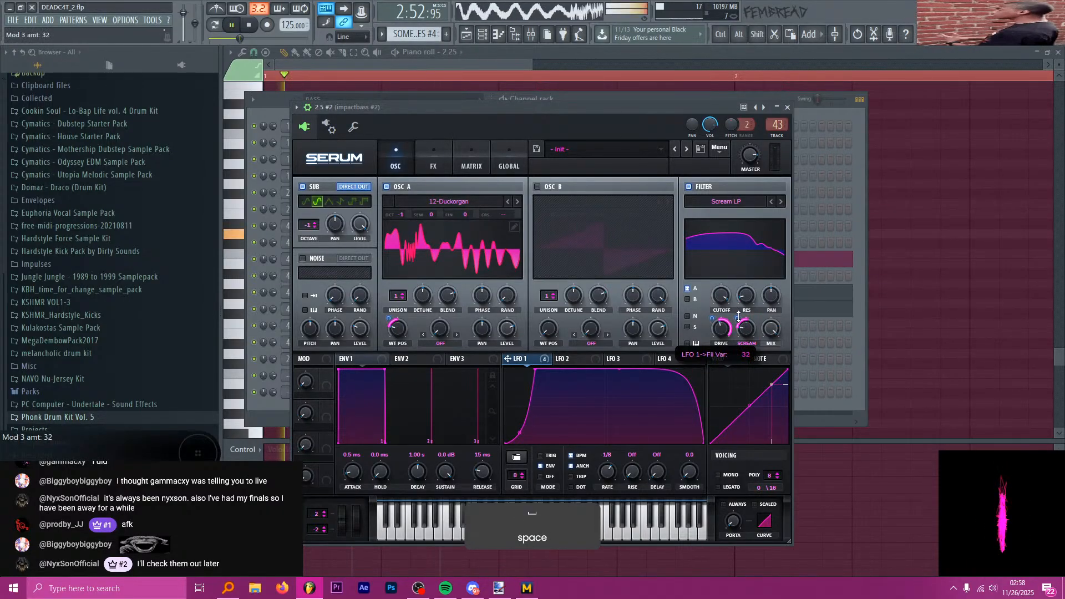
pyautogui.press('space')
pyautogui.press('space')
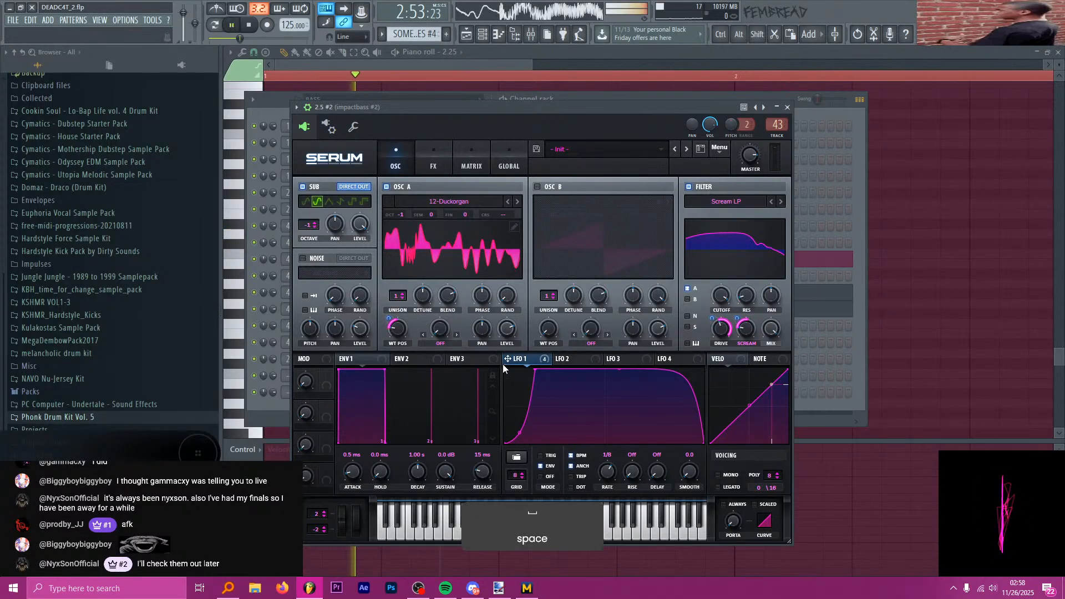
pyautogui.press('space')
pyautogui.moveTo(401, 331); pyautogui.dragTo(402, 328)
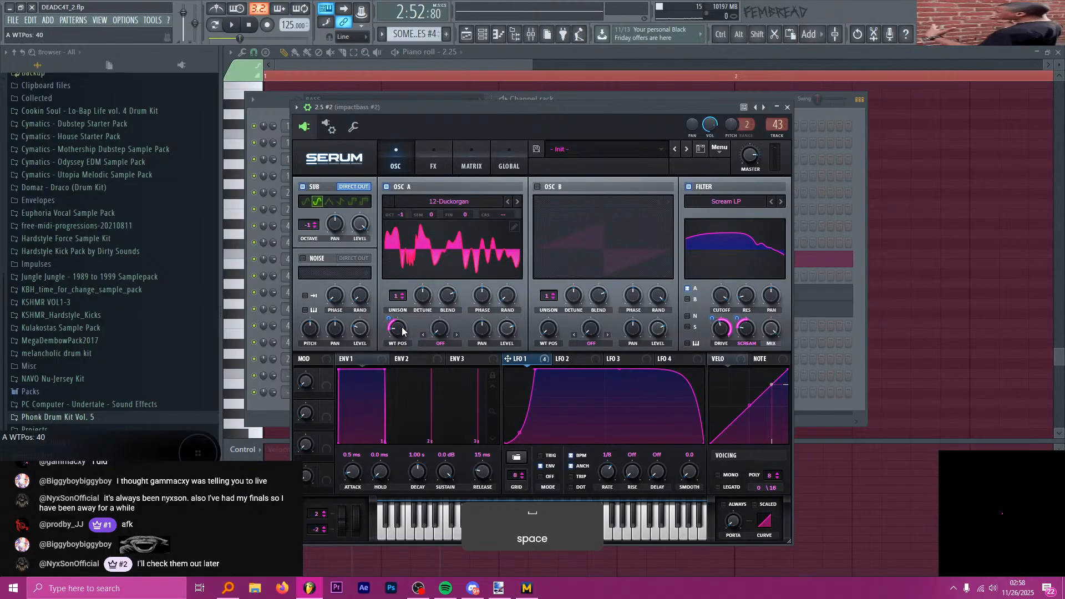
# - Change oscillator A's wavetable to 13-Flenders I, audition it, and bypass the Downsample distortion
pyautogui.click(517, 202)
pyautogui.press('space')
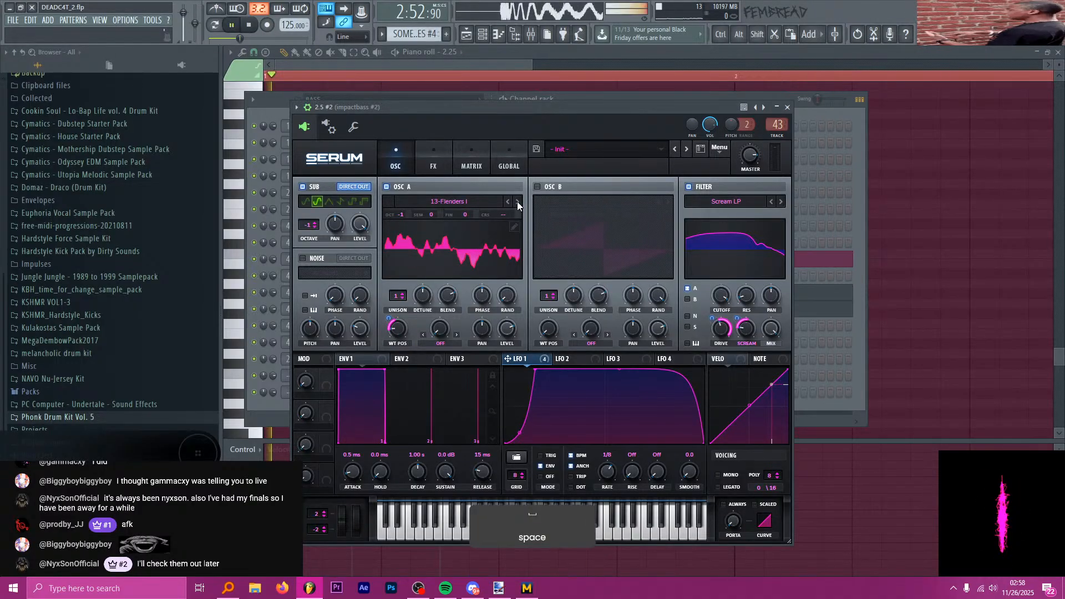
pyautogui.press('space')
pyautogui.click(436, 163)
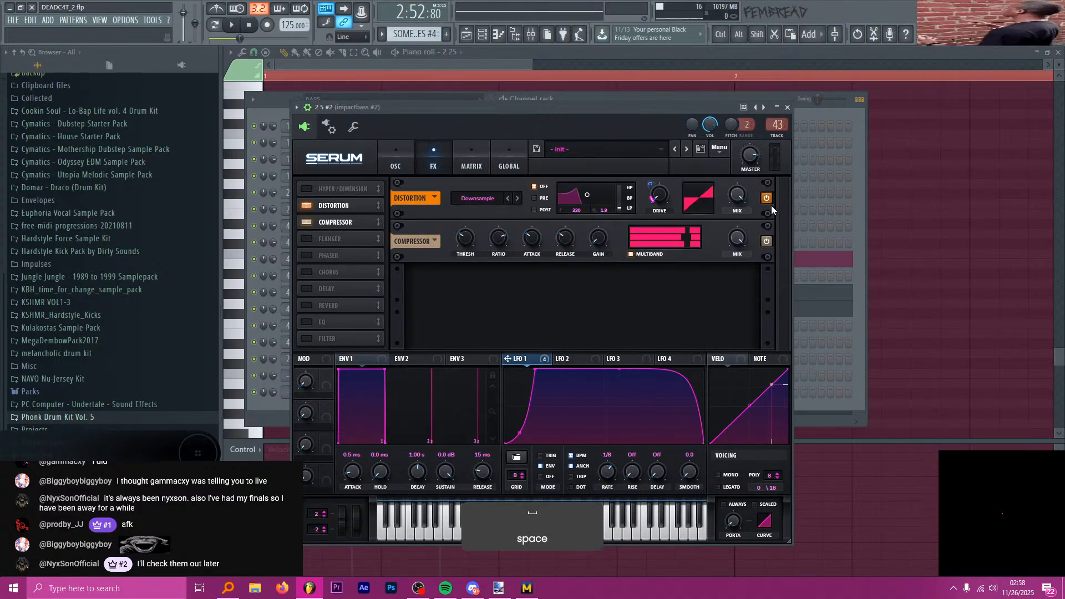
pyautogui.click(402, 161)
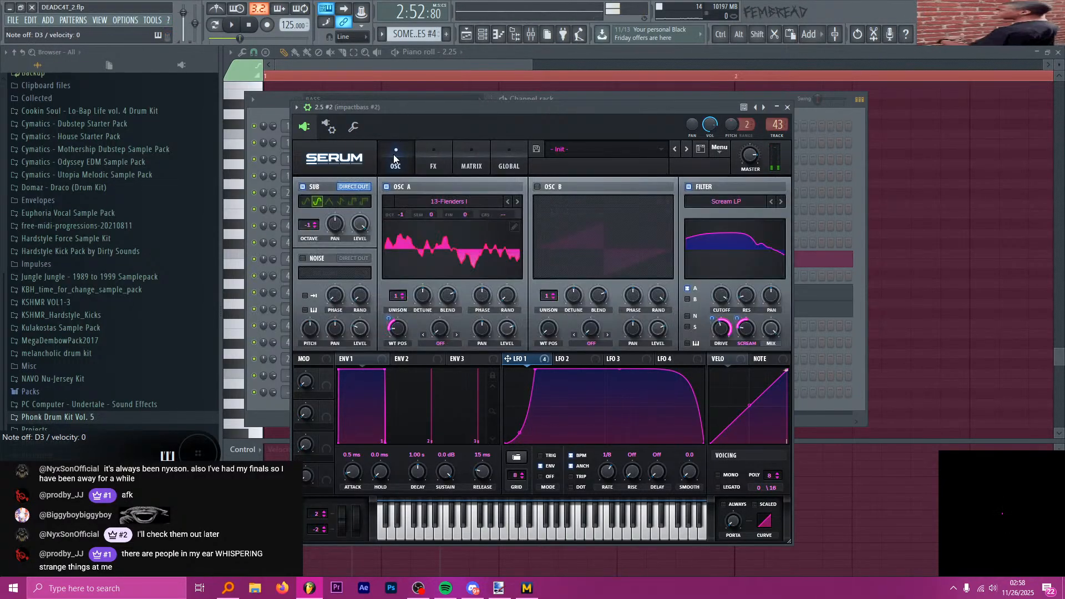
# - Try deeper and shallower LFO 1 modulation of oscillator A's wavetable position while playing test notes
pyautogui.moveTo(389, 319); pyautogui.dragTo(389, 299)
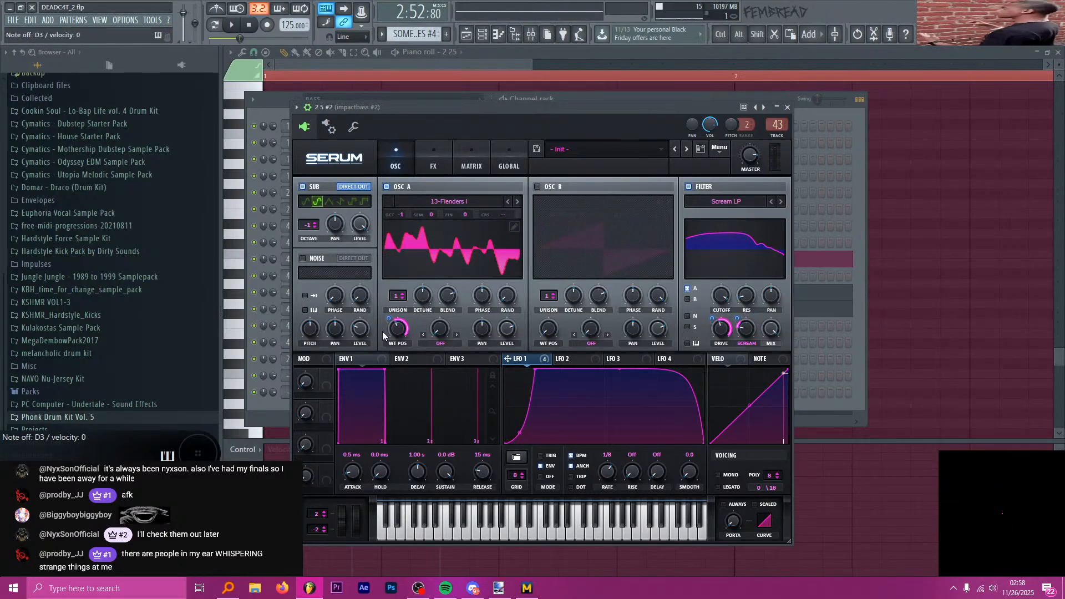
pyautogui.moveTo(389, 318); pyautogui.dragTo(390, 340)
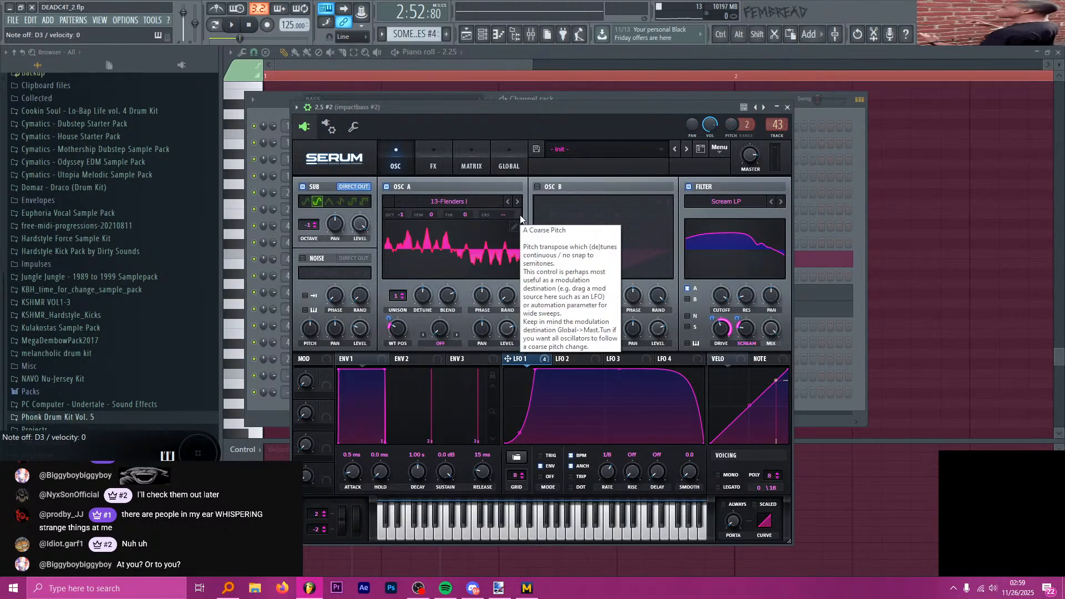
pyautogui.hotkey('alt', 'Tab')
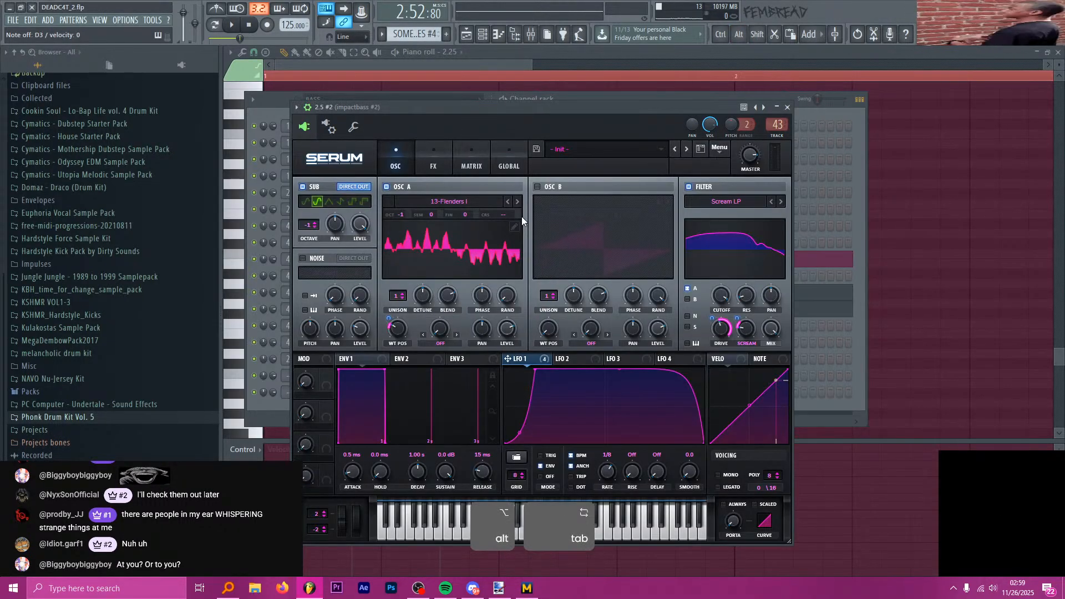
# - Change oscillator A's wavetable to 16-Digi Cook I and set the wavetable position to 90
pyautogui.click(516, 201)
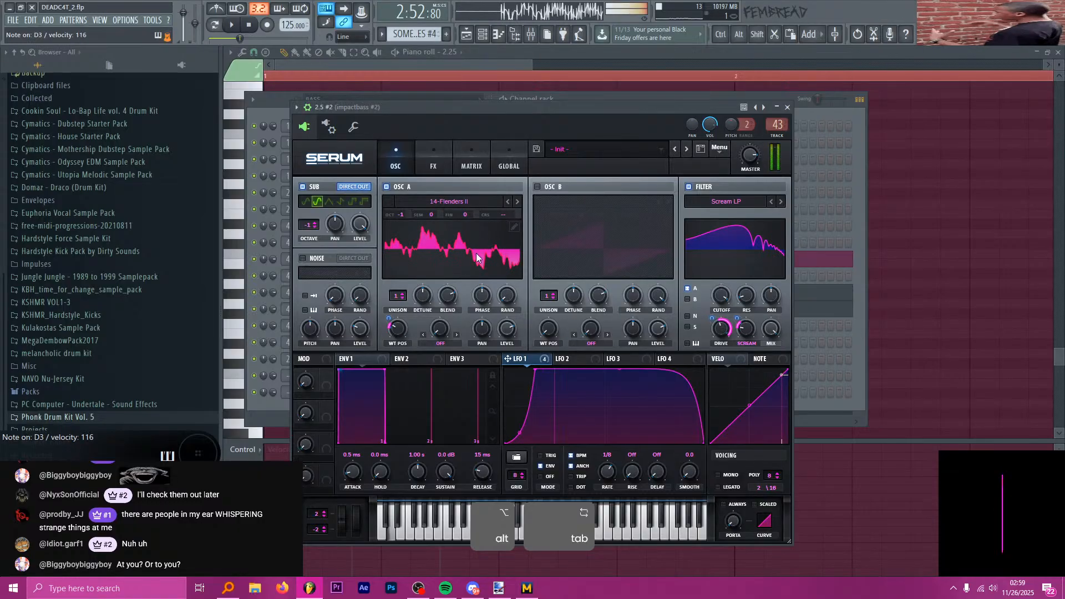
pyautogui.click(518, 202)
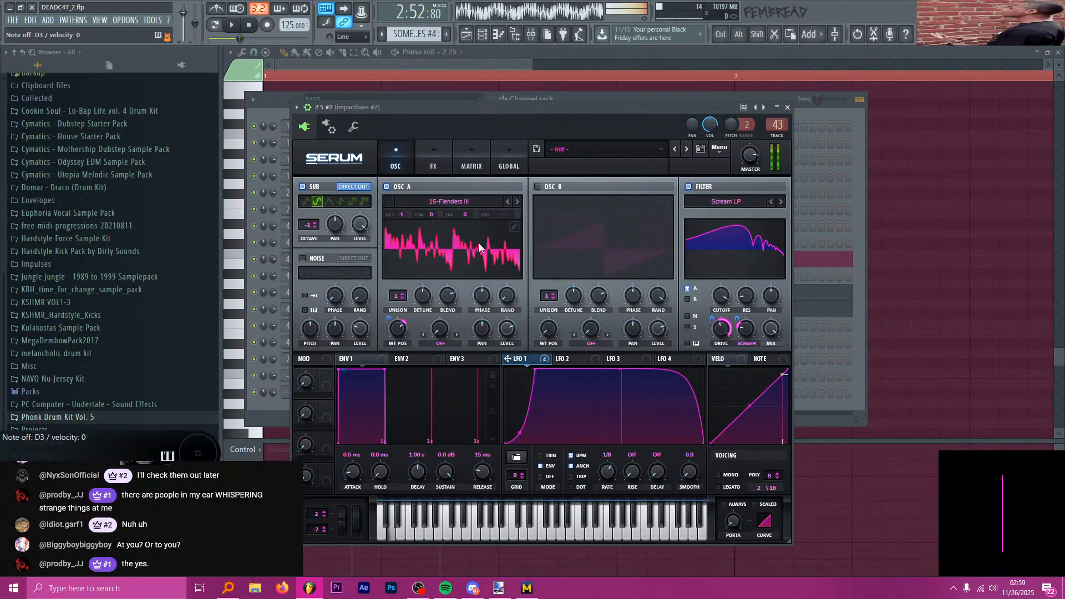
pyautogui.click(517, 202)
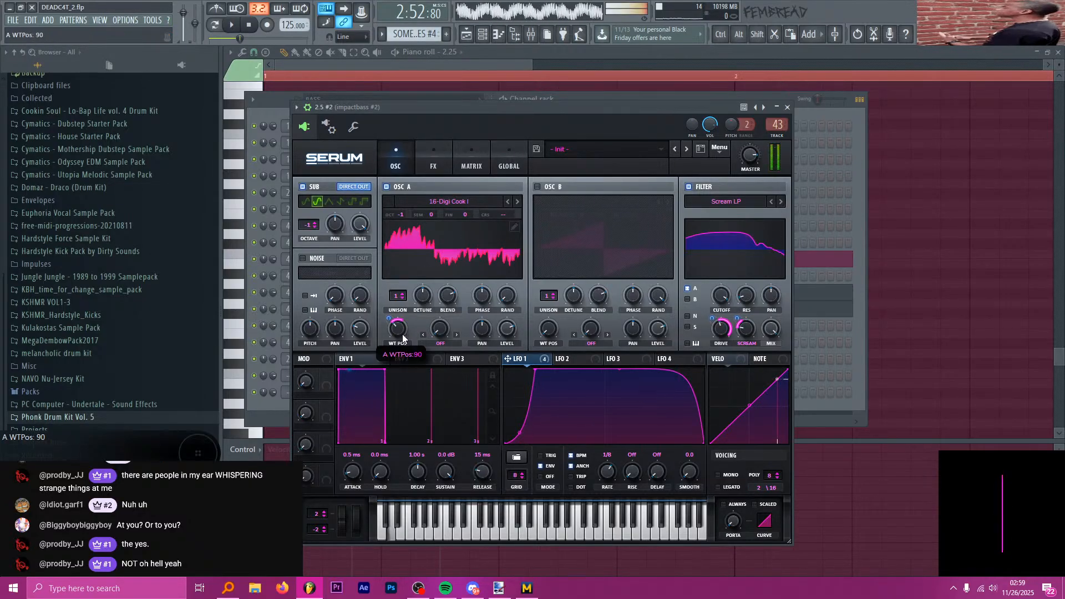
pyautogui.moveTo(404, 331)
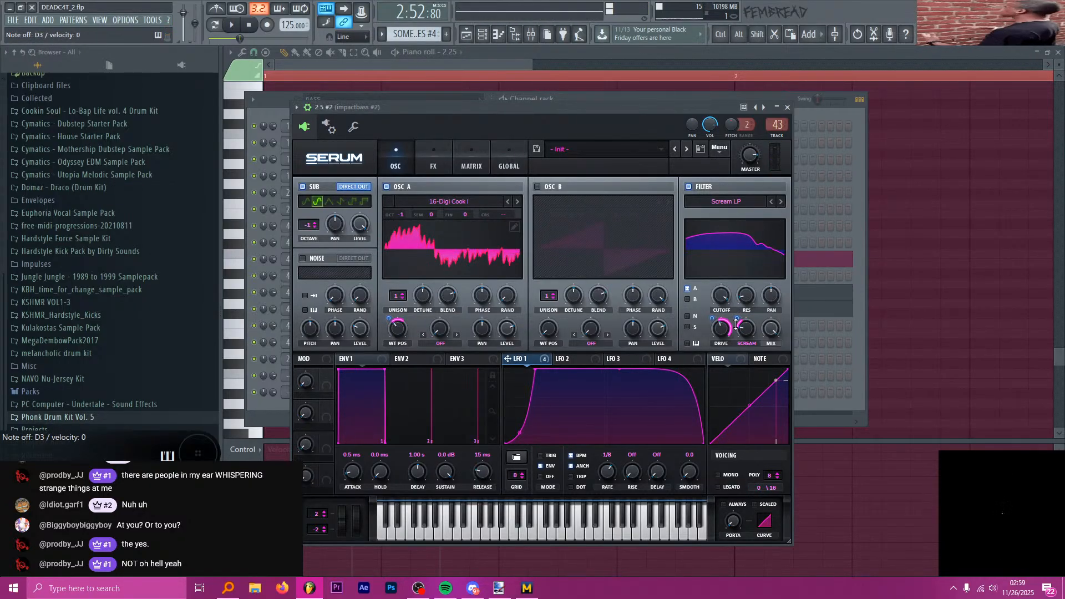
# - Set LFO 1's modulation of the filter's Scream amount to 23 and audition test notes
pyautogui.moveTo(740, 318)
pyautogui.moveTo(739, 319); pyautogui.dragTo(740, 319)
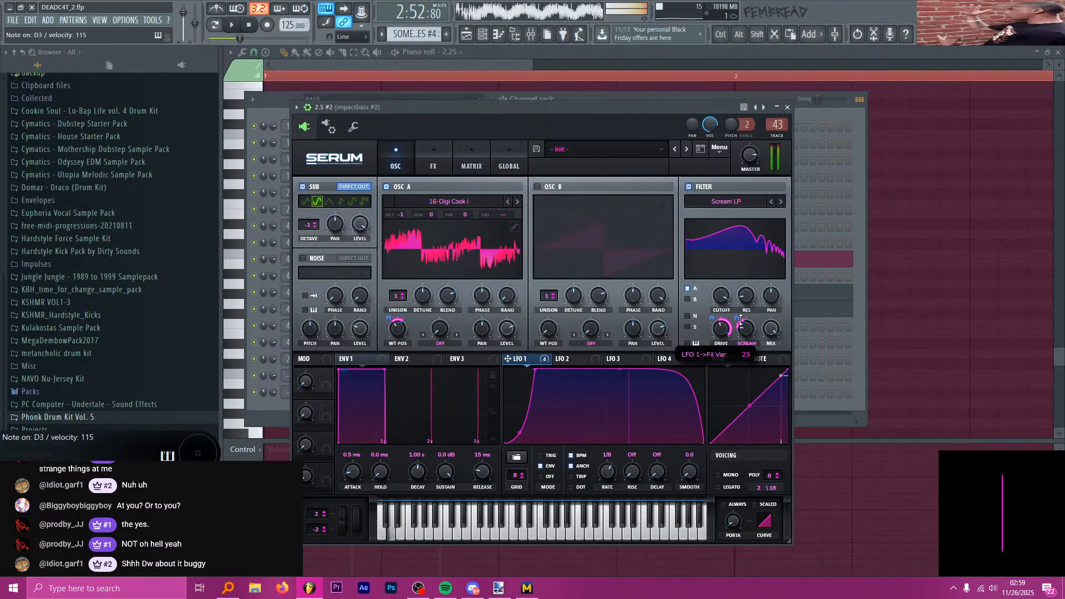
pyautogui.moveTo(398, 335)
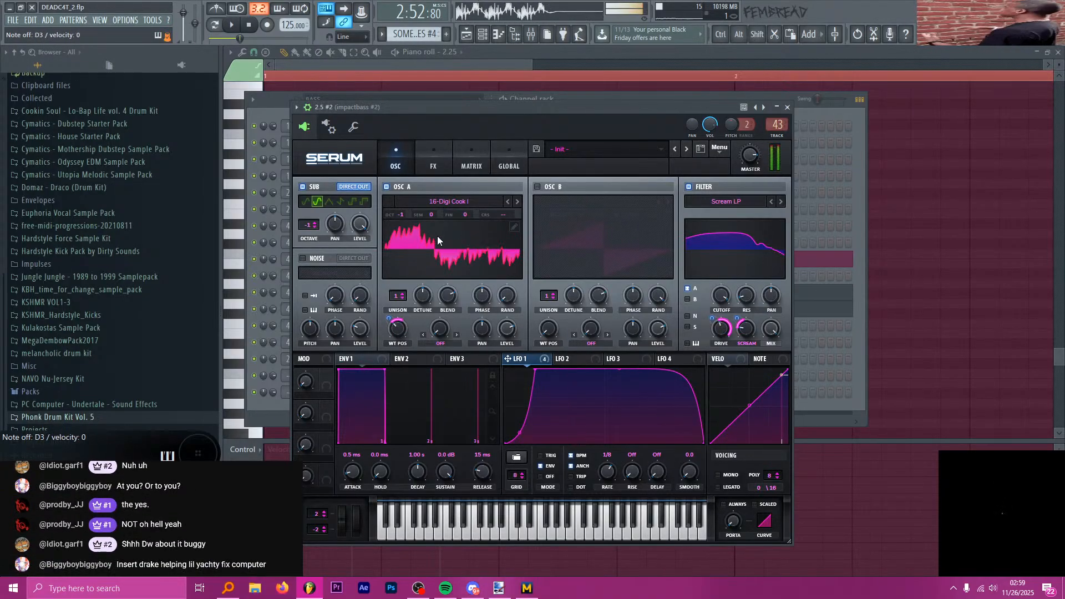
# - Re-enable the Downsample distortion in the 2.5 #2 instance and audition the pattern
pyautogui.click(433, 155)
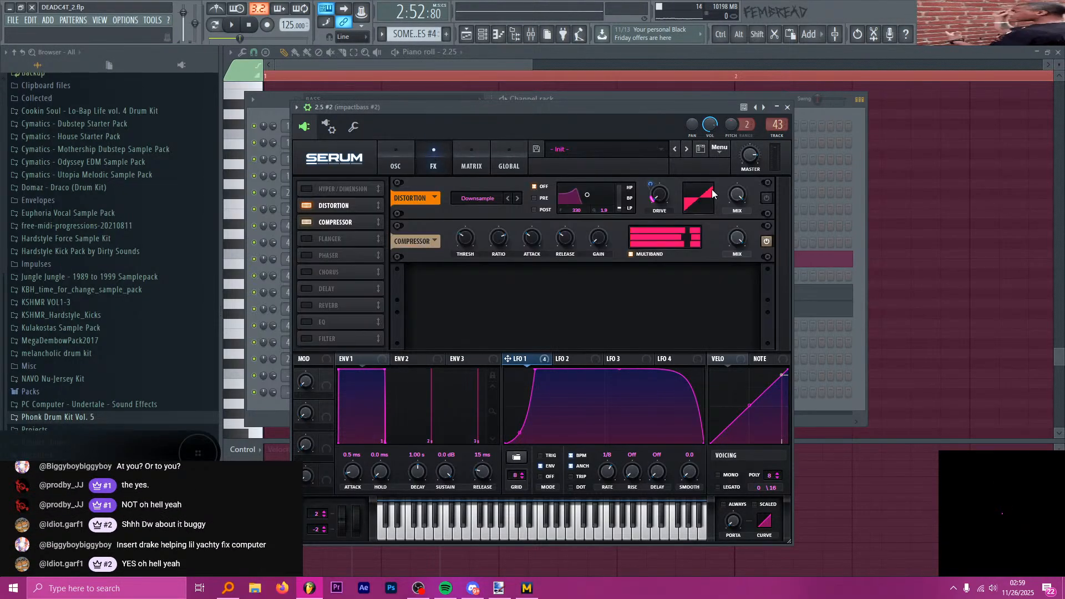
pyautogui.click(767, 198)
pyautogui.press('space')
pyautogui.press('space')
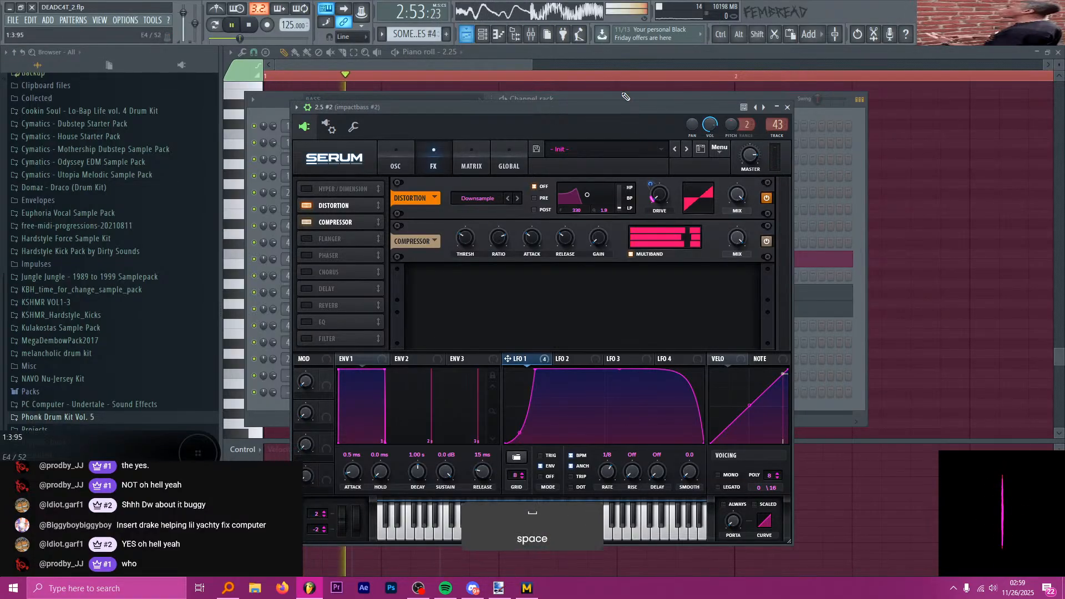
# - Slice the SOME BASSES #4 clip at 91:3 in the playlist and delete the part after the cut
pyautogui.click(469, 35)
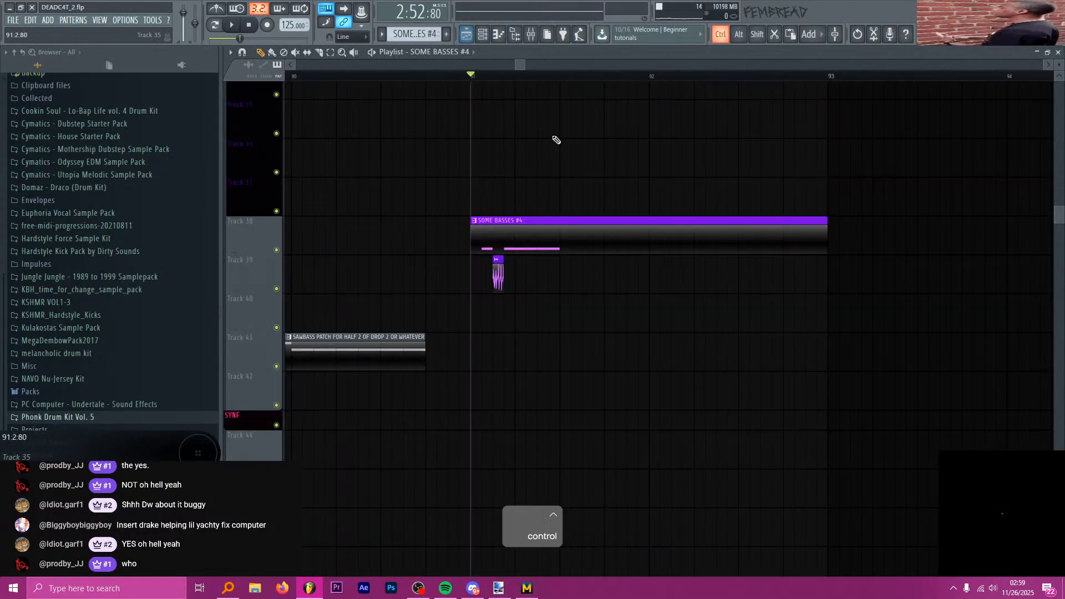
pyautogui.press('shift')
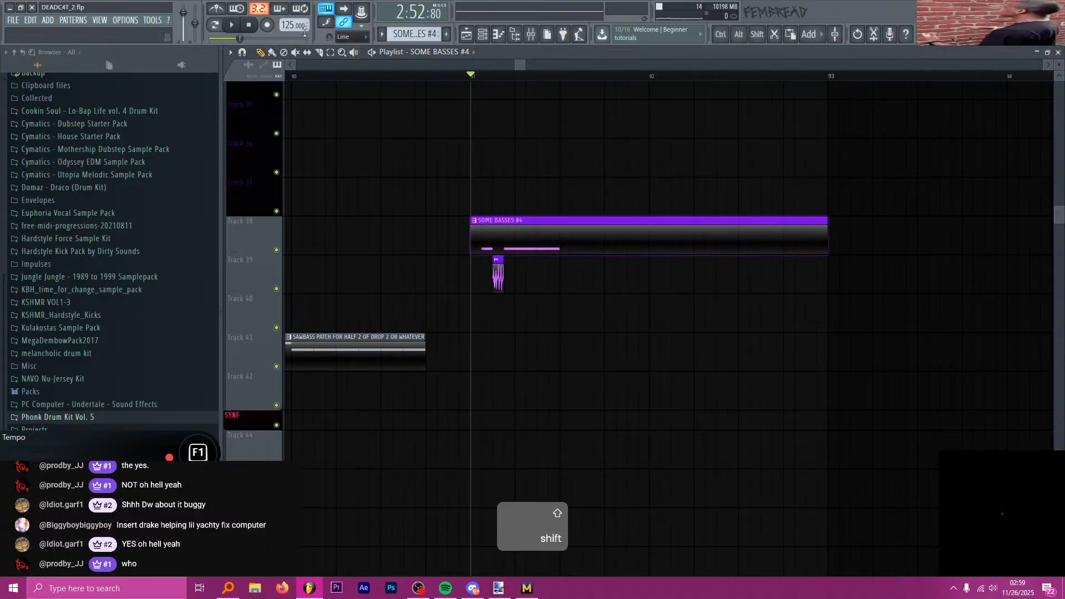
pyautogui.press('c')
pyautogui.keyDown('shift'); pyautogui.click(562, 231); pyautogui.keyUp('shift')
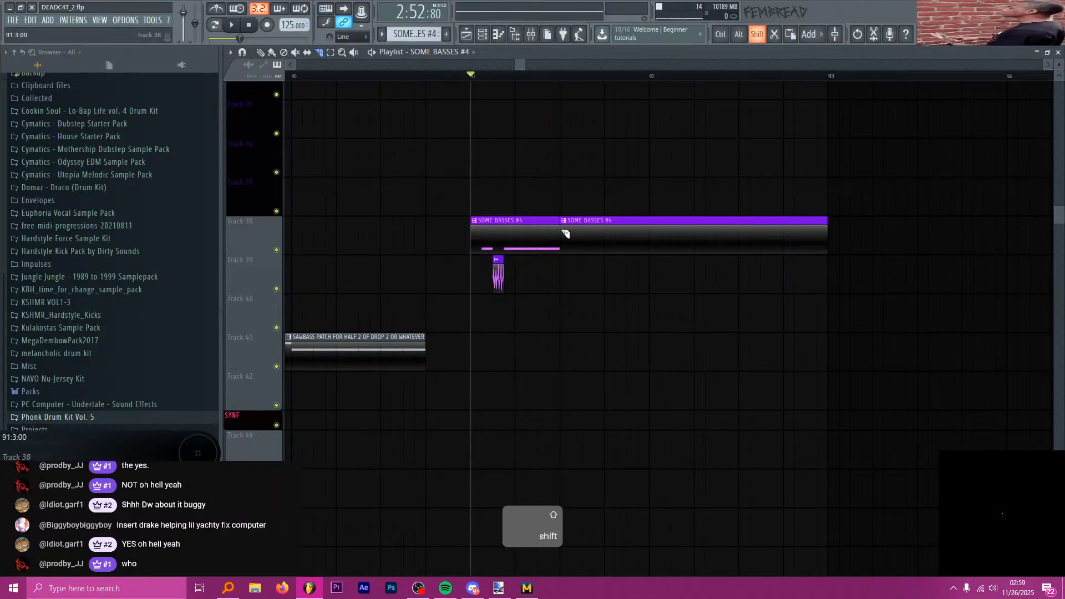
pyautogui.press('p')
pyautogui.rightClick(594, 242)
pyautogui.press('ctrl')
pyautogui.scroll(2, 533, 244)
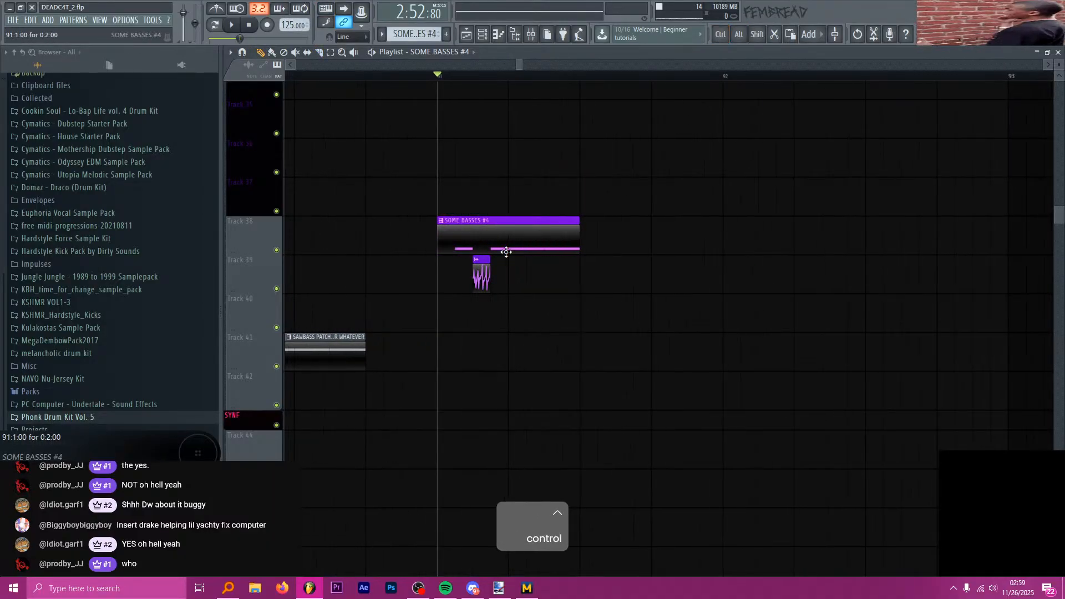
# - Duplicate the shortened SOME BASSES #4 clip together with the audio hit beneath it twice, end to end
pyautogui.press('space')
pyautogui.press('space')
pyautogui.press('ctrl')
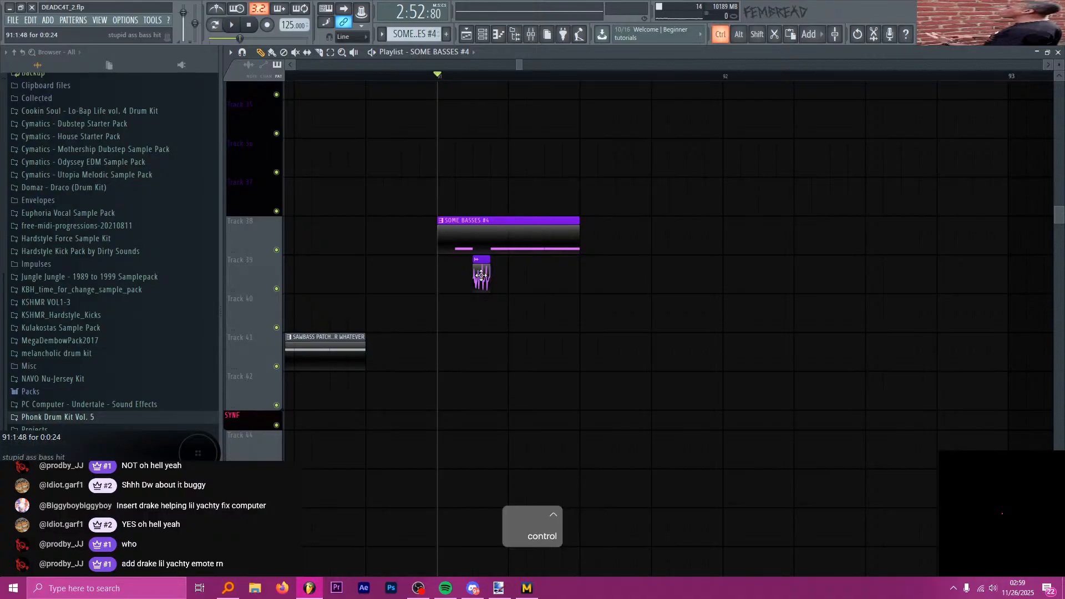
pyautogui.scroll(-3, 531, 319)
pyautogui.scroll(4, 530, 288)
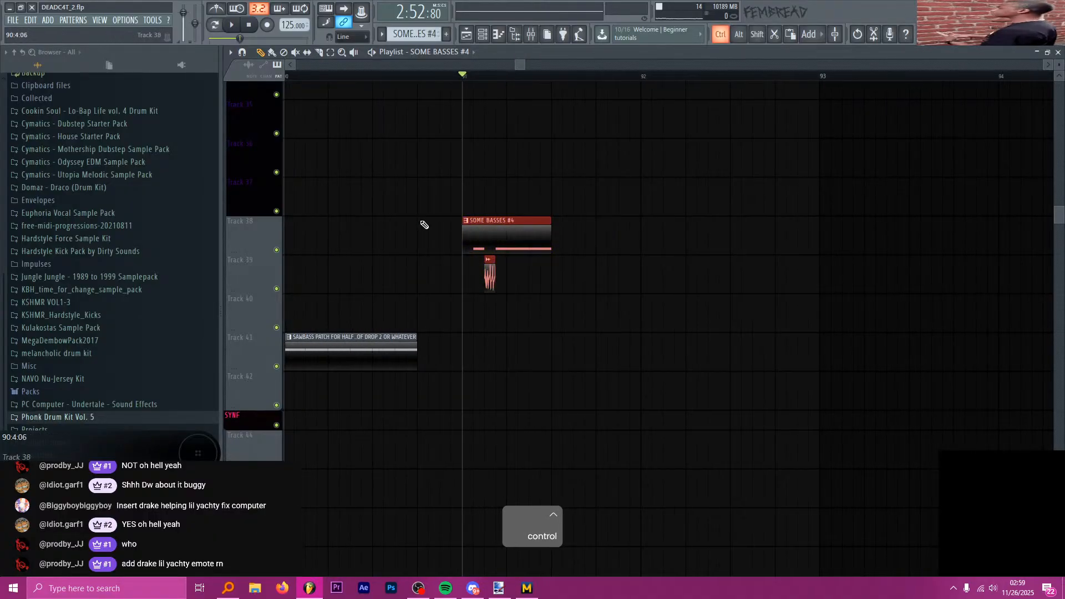
pyautogui.hotkey('ctrl', 'b')
pyautogui.hotkey('ctrl', 'b')
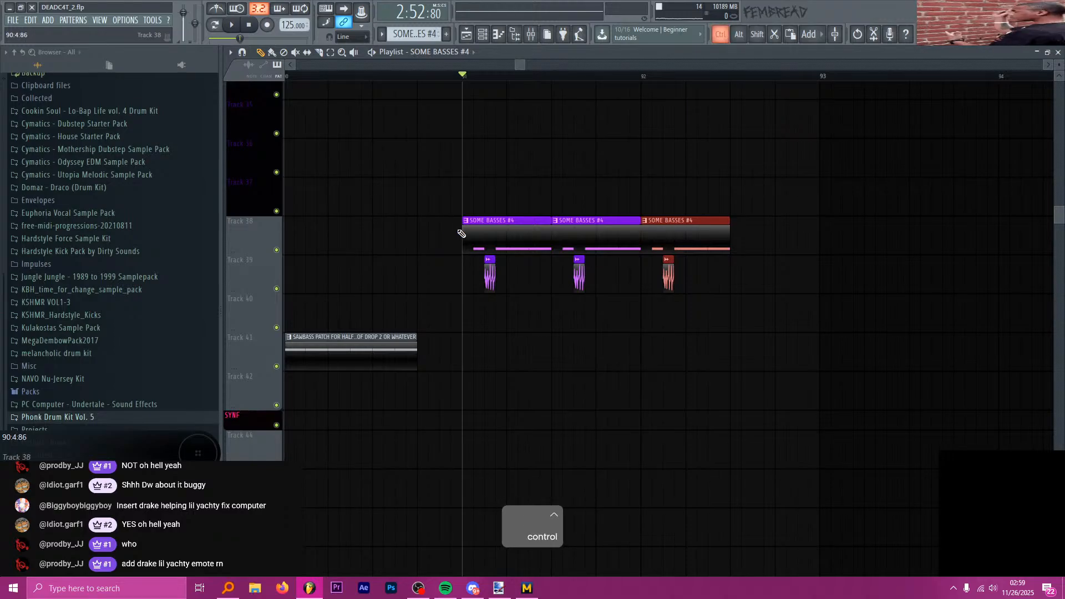
# - Slice the second SOME BASSES #4 clip in half at 91:4 and delete its second half
pyautogui.scroll(-5, 460, 231)
pyautogui.scroll(-3, 518, 250)
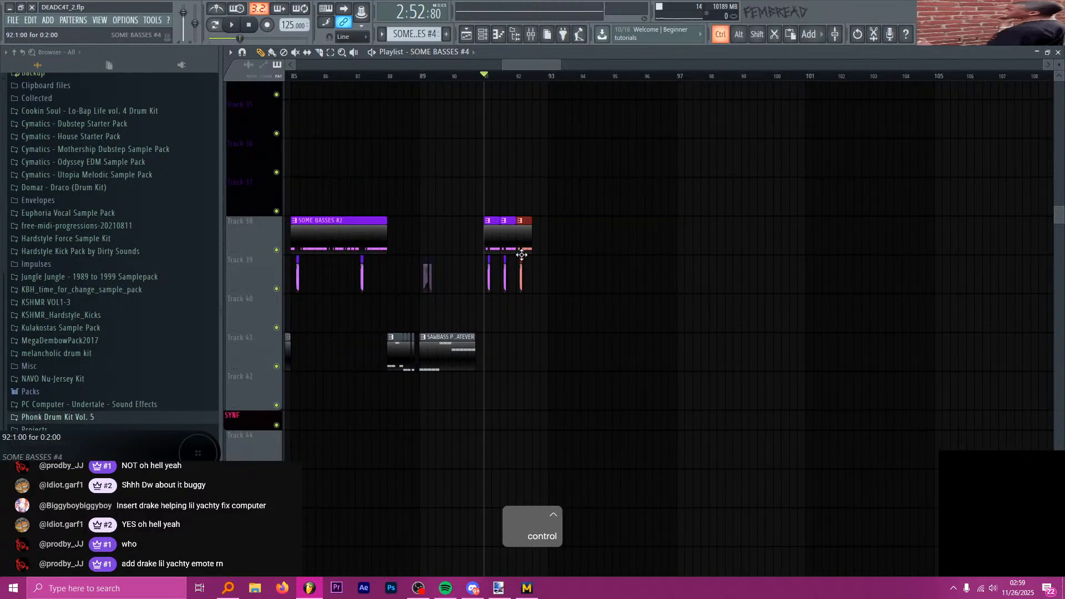
pyautogui.scroll(6, 521, 255)
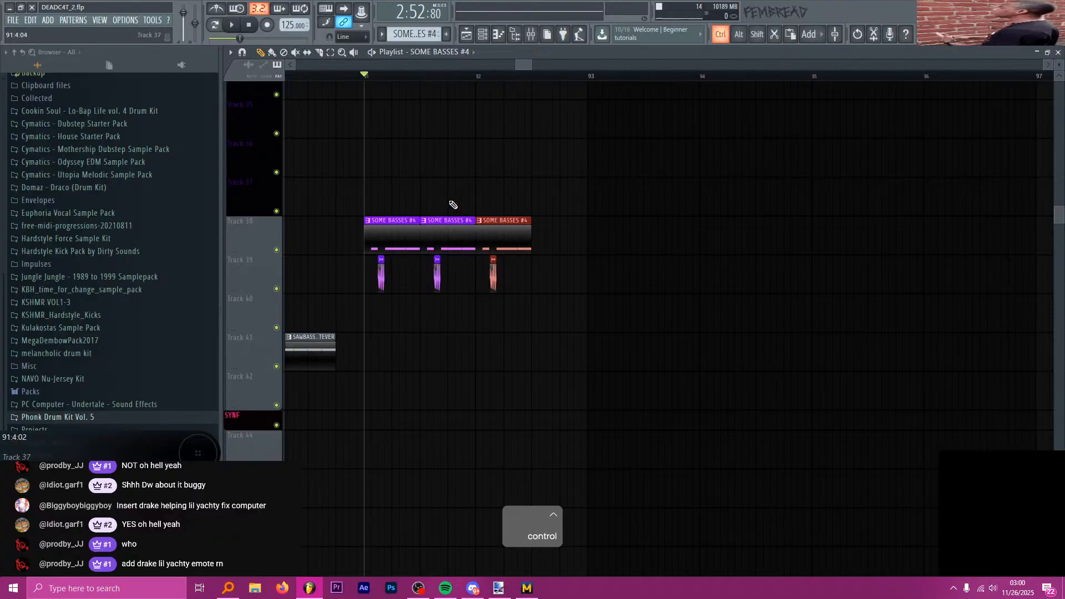
pyautogui.scroll(1, 443, 202)
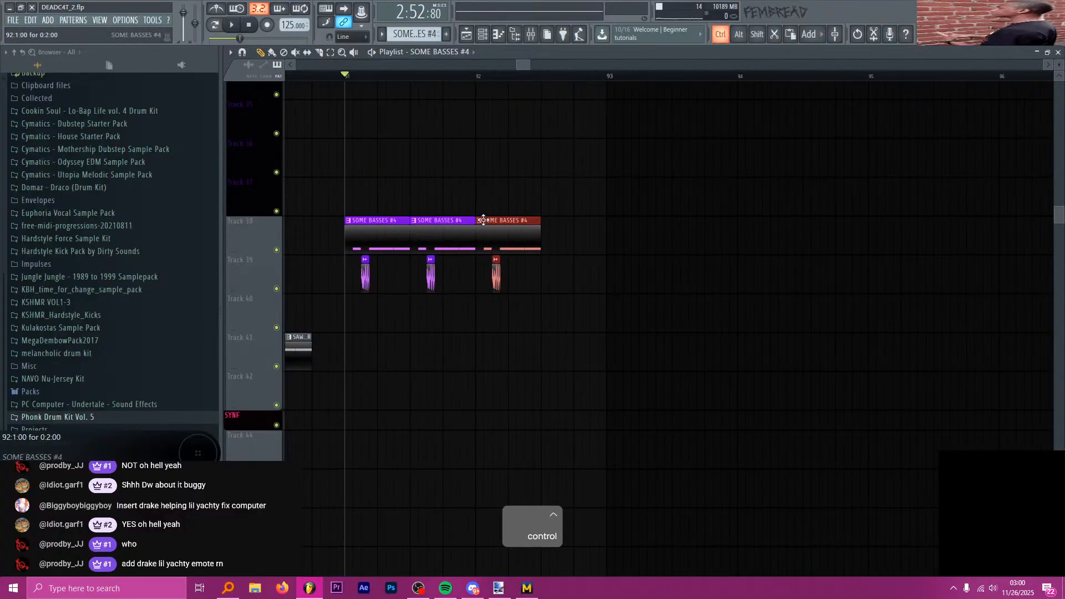
pyautogui.keyDown('ctrl'); pyautogui.click(456, 197); pyautogui.keyUp('ctrl')
pyautogui.scroll(3, 460, 199)
pyautogui.press('c')
pyautogui.moveTo(439, 223); pyautogui.dragTo(441, 236)
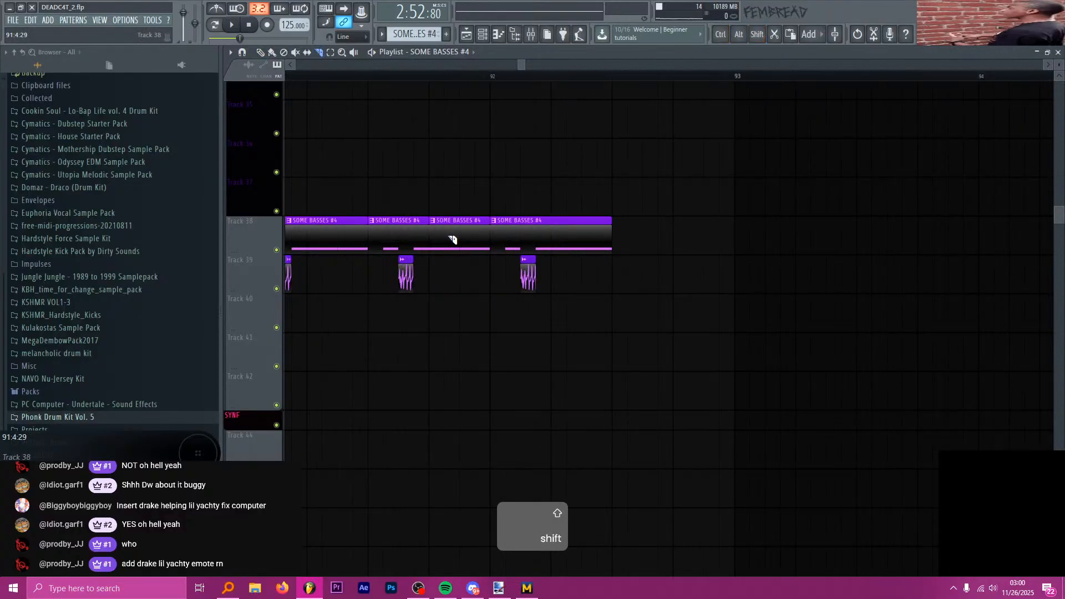
pyautogui.press('p')
pyautogui.rightClick(452, 238)
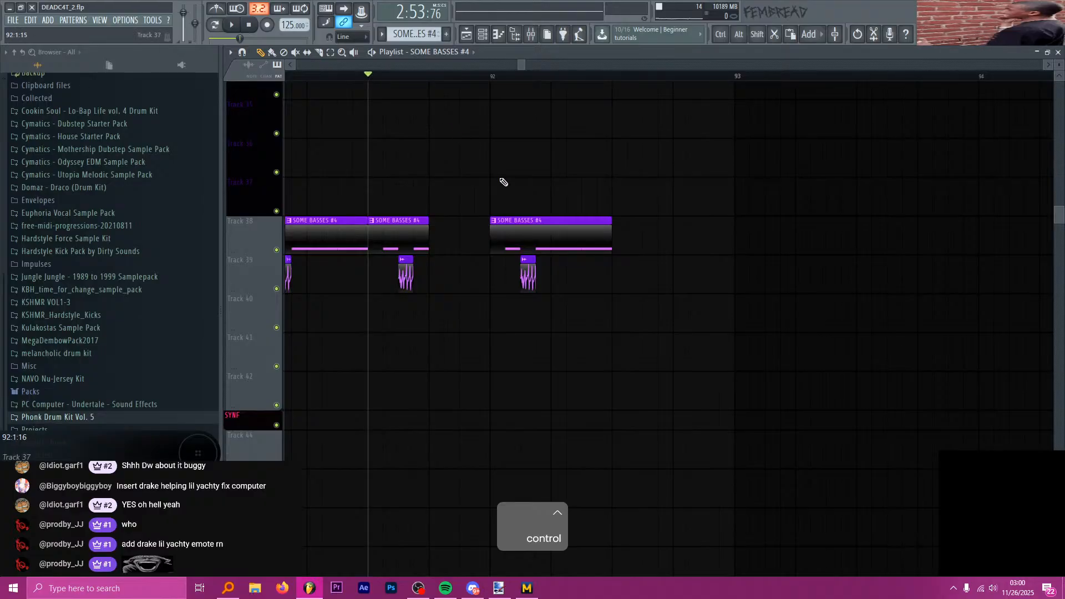
# - Undo the deletion and the slice made at 91:4 in the second SOME BASSES #4 clip
pyautogui.scroll(-3, 573, 240)
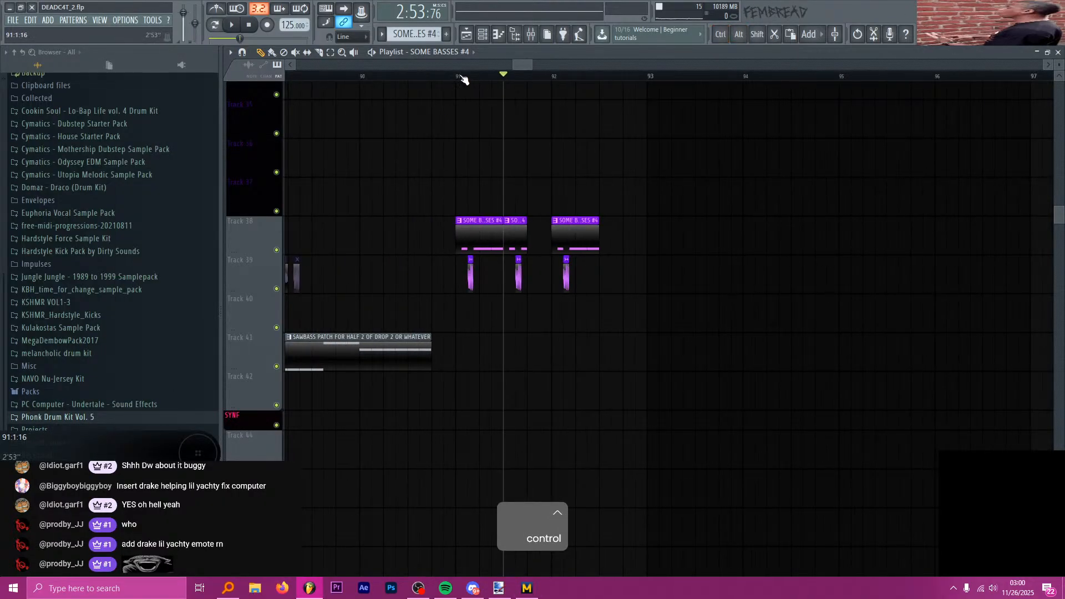
pyautogui.scroll(3, 559, 209)
pyautogui.hotkey('ctrl', 'alt', 'z')
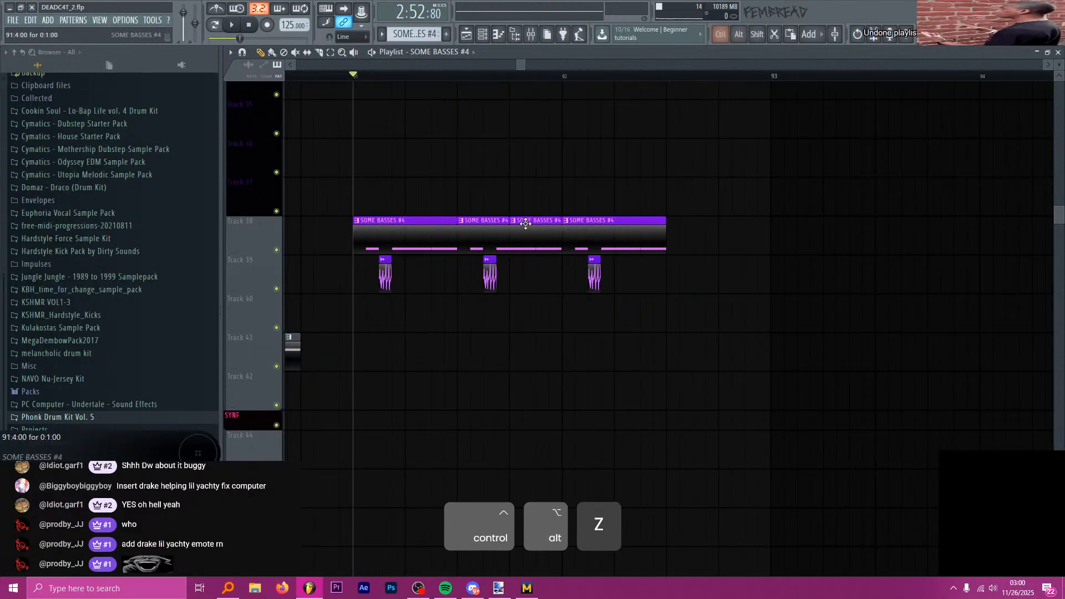
pyautogui.hotkey('ctrl', 'alt', 'z')
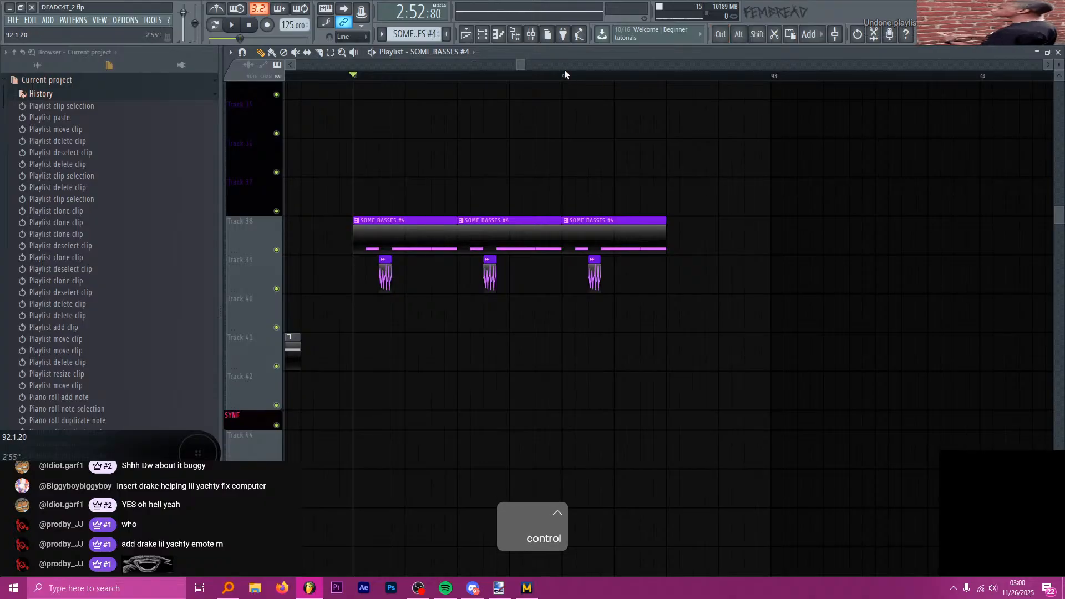
# - Play the arrangement from bar 92, and audition it again from bar 89 and bar 88
pyautogui.hscroll(1, 565, 69)
pyautogui.scroll(-5, 577, 195)
pyautogui.press('space')
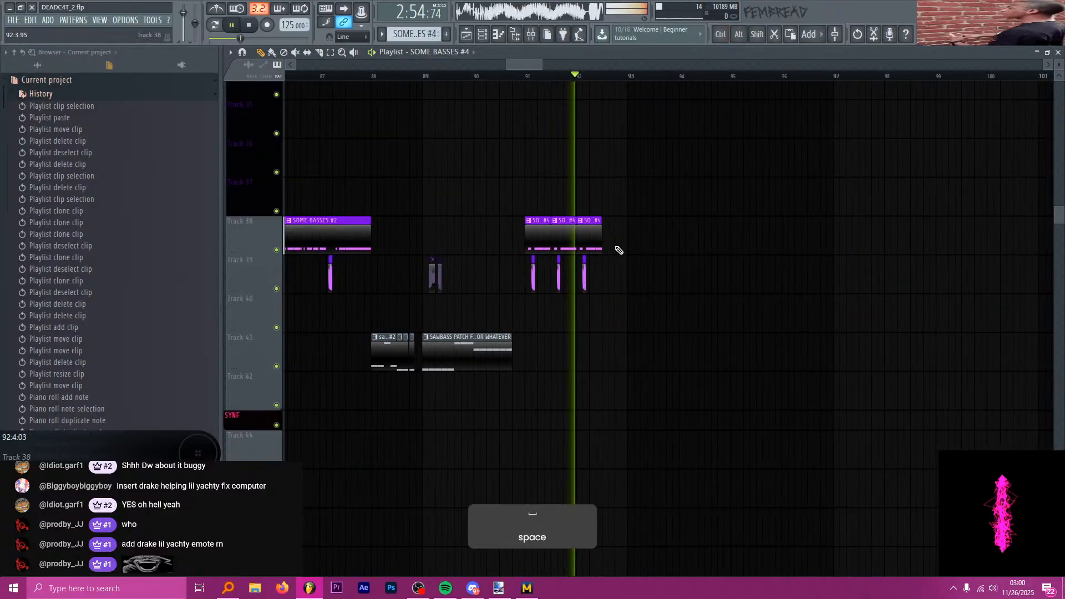
pyautogui.scroll(-3, 623, 251)
pyautogui.press('space')
pyautogui.scroll(2, 604, 238)
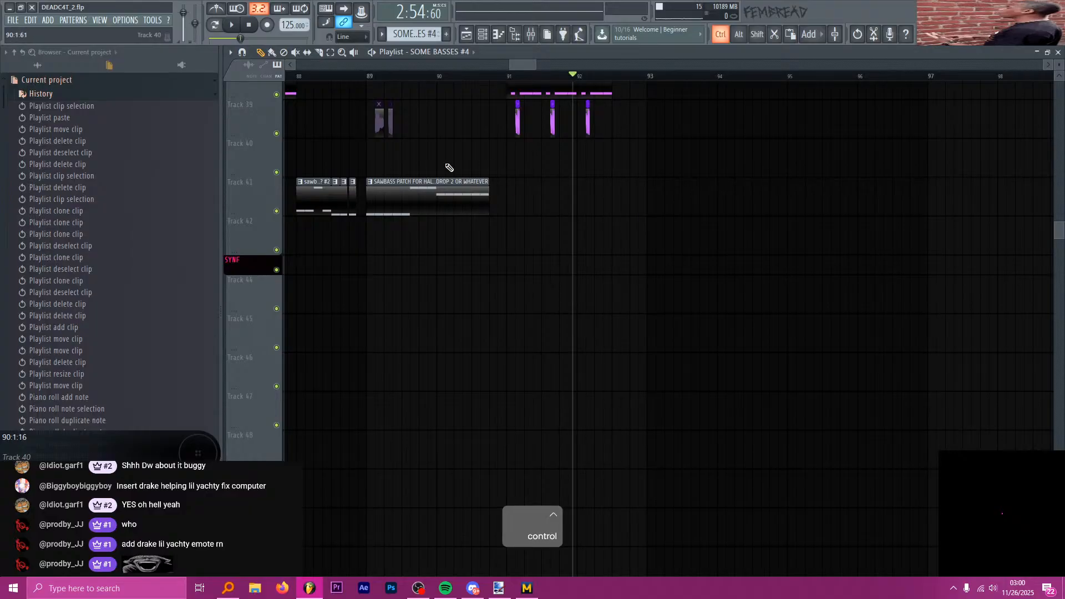
pyautogui.click(373, 79)
pyautogui.click(366, 79)
pyautogui.press('space')
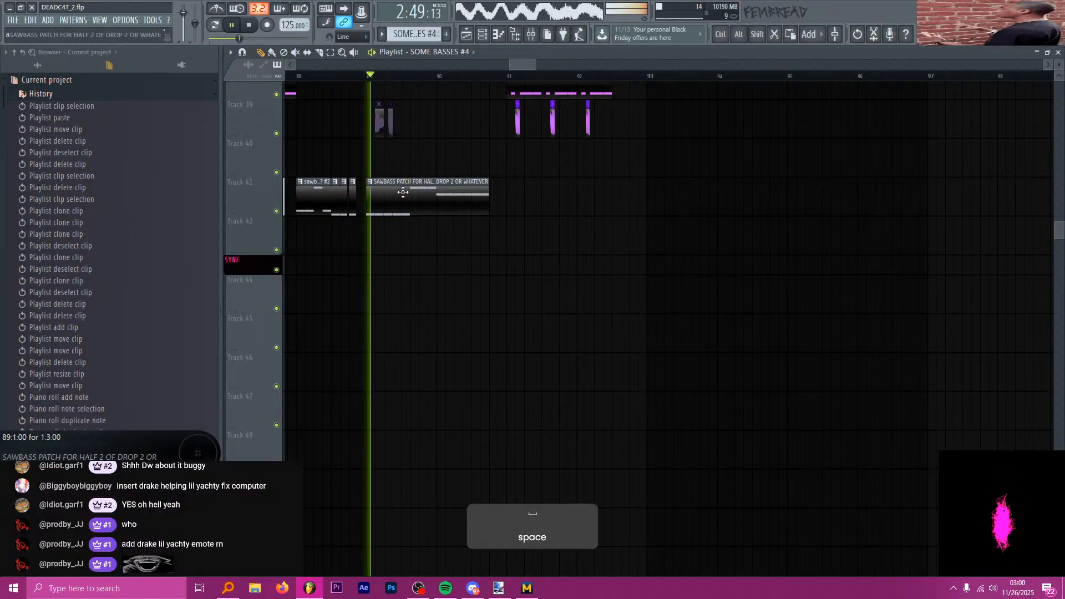
pyautogui.click(293, 78)
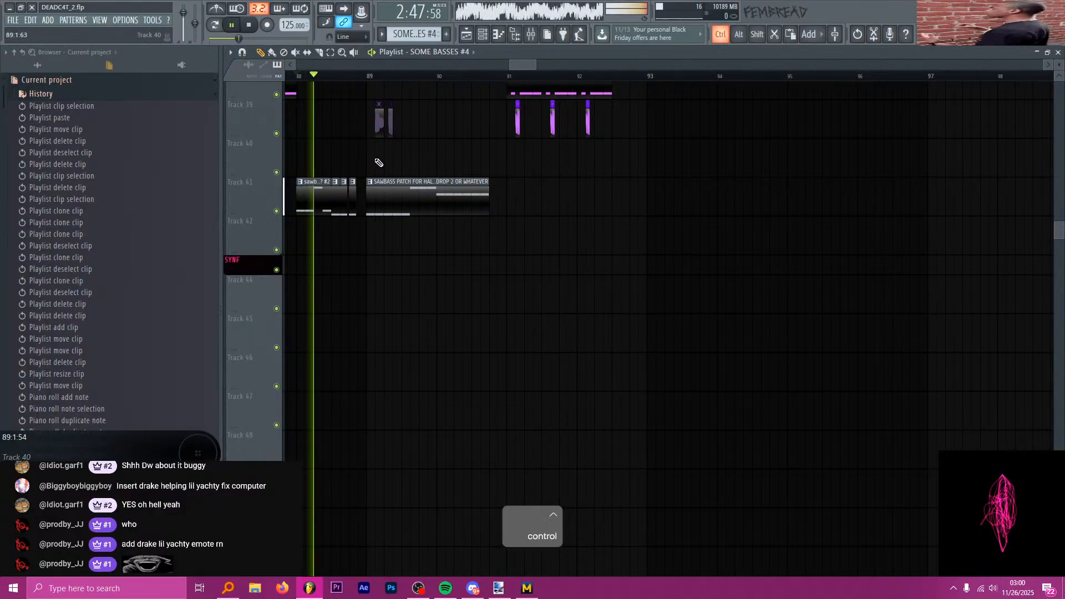
pyautogui.press('space')
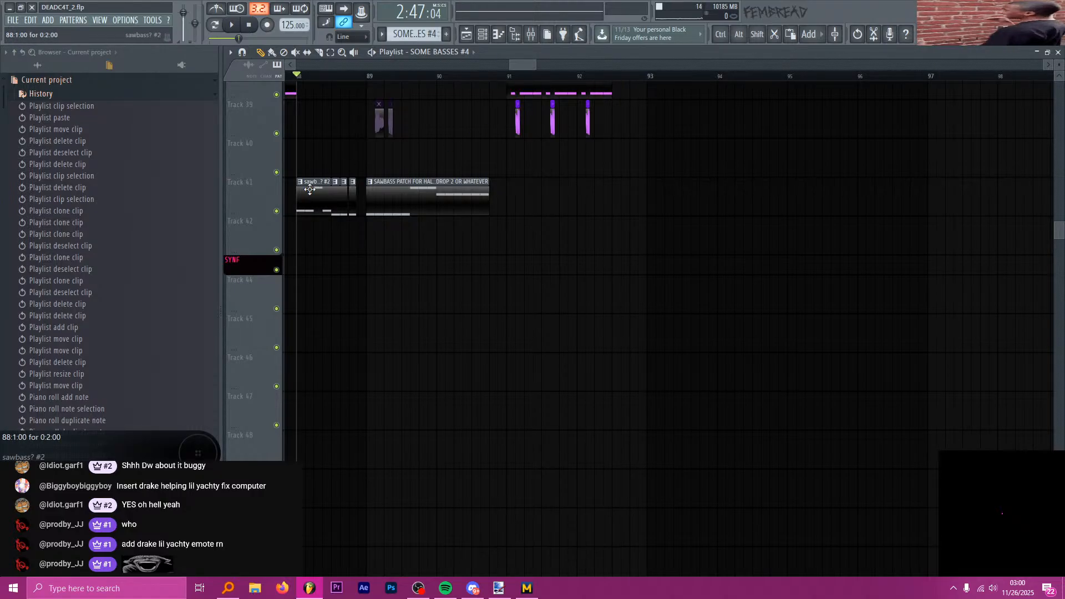
# - Place a copy of the SAWBASS PATCH FOR HALF 2 OF DROP 2 OR WHATEVER clip at 92:3 on Track 41 and make it unique
pyautogui.click(469, 200)
pyautogui.click(634, 203)
pyautogui.moveTo(676, 203)
pyautogui.mouseDown()
pyautogui.moveTo(641, 204)
pyautogui.moveTo(664, 207)
pyautogui.mouseUp()
pyautogui.scroll(3, 659, 206)
pyautogui.click(571, 182)
pyautogui.press('m')
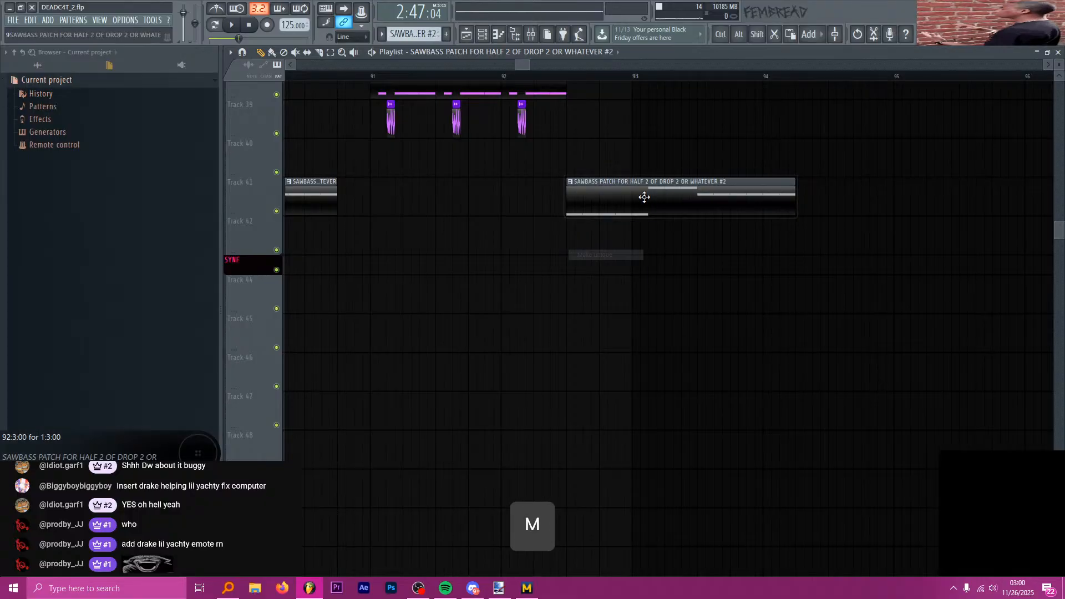
# - Open the unique sawbass clip's REAL sawbass notes in the piano roll and delete them all
pyautogui.click(570, 77)
pyautogui.scroll(2, 648, 186)
pyautogui.doubleClick(634, 184)
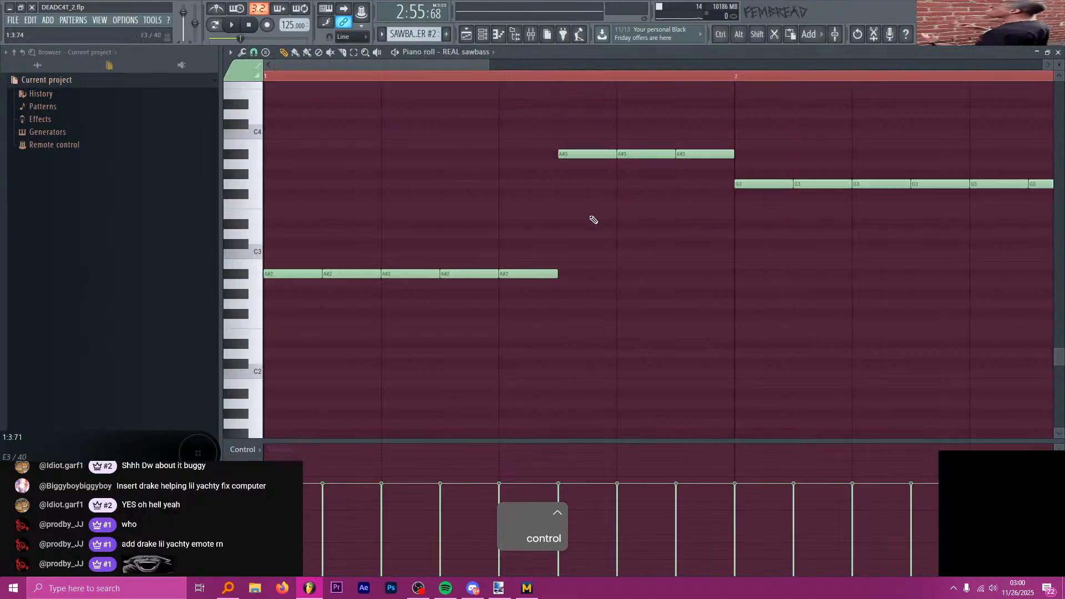
pyautogui.scroll(-2, 591, 218)
pyautogui.click(469, 34)
pyautogui.doubleClick(601, 181)
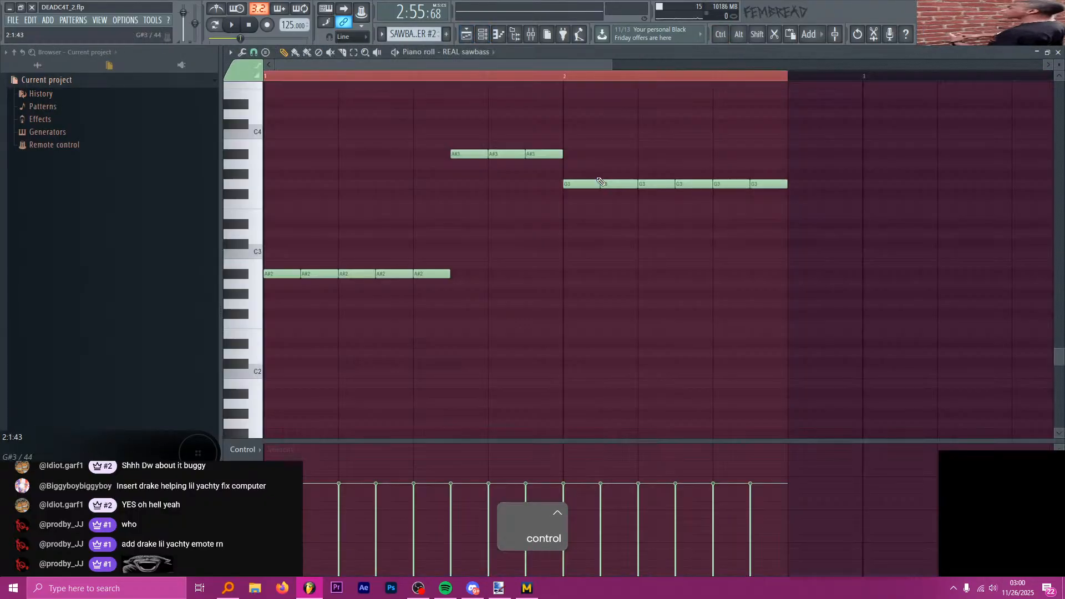
pyautogui.press('F5')
pyautogui.doubleClick(645, 193)
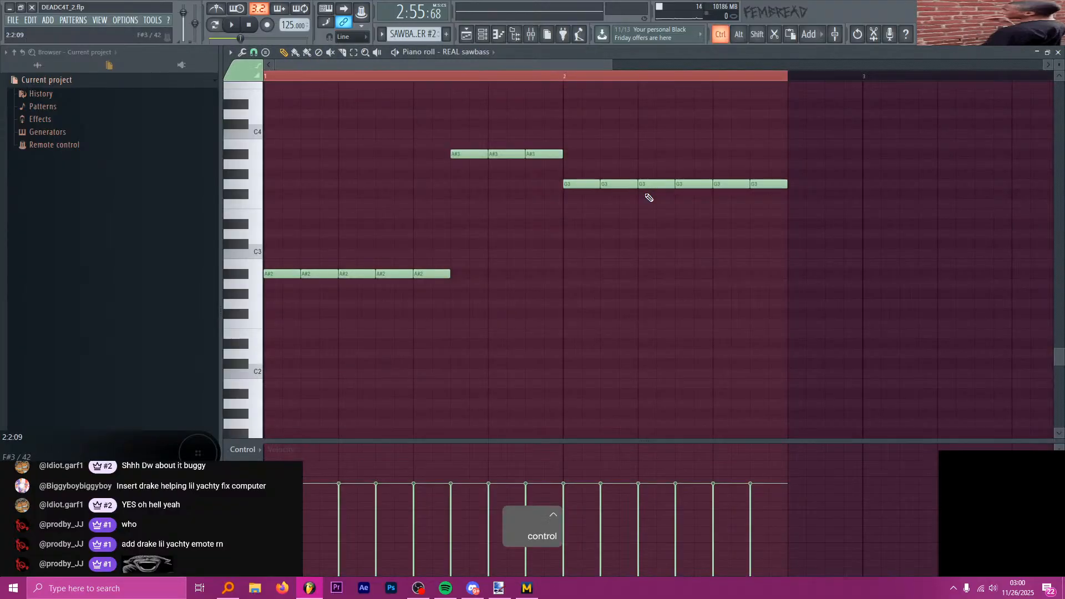
pyautogui.hotkey('ctrl', 'a')
pyautogui.press('Delete')
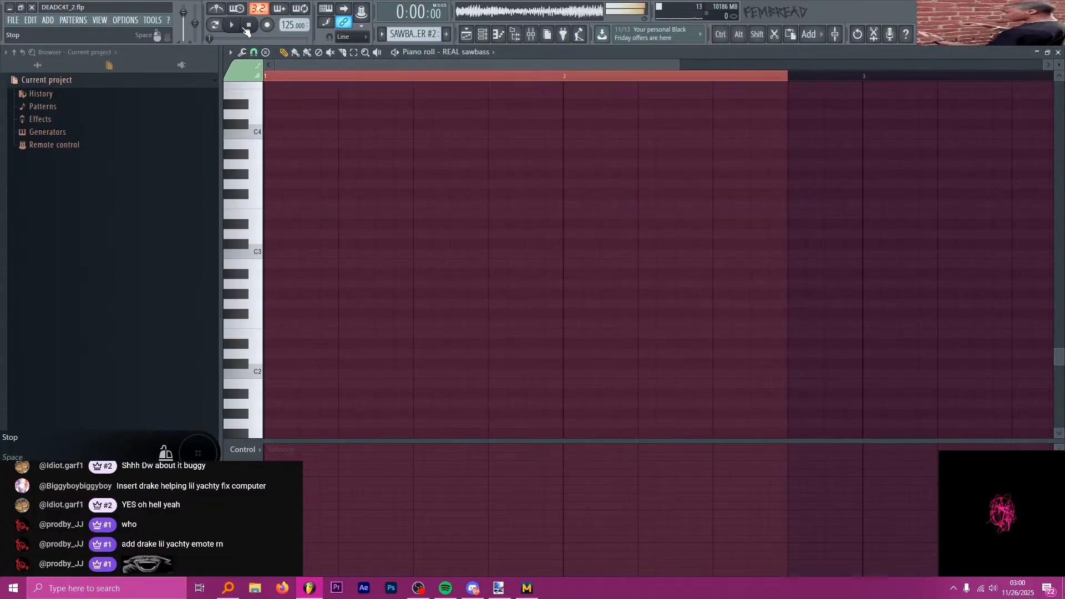
# - Return to the playlist and audition the SOME BASSES #4 repeats from bar 92 into the emptied sawbass clip
pyautogui.click(52, 64)
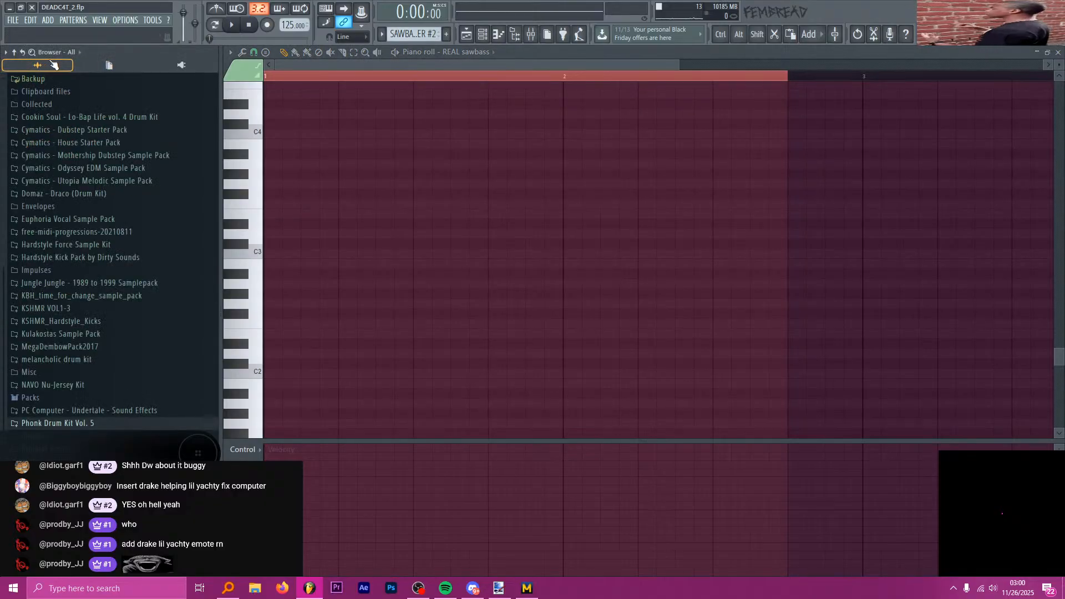
pyautogui.click(465, 39)
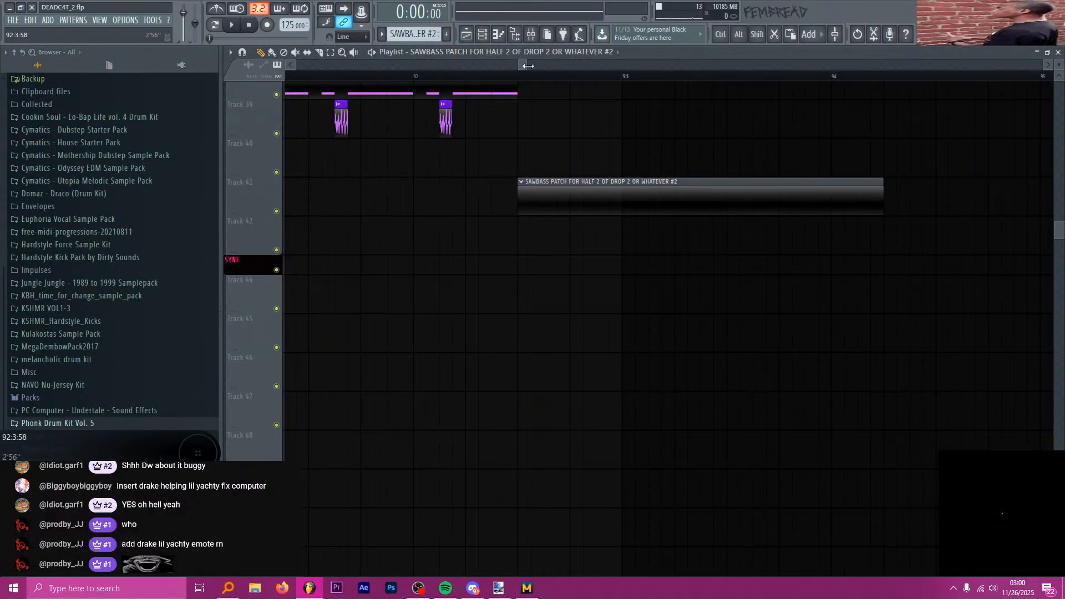
pyautogui.click(424, 69)
pyautogui.press('space')
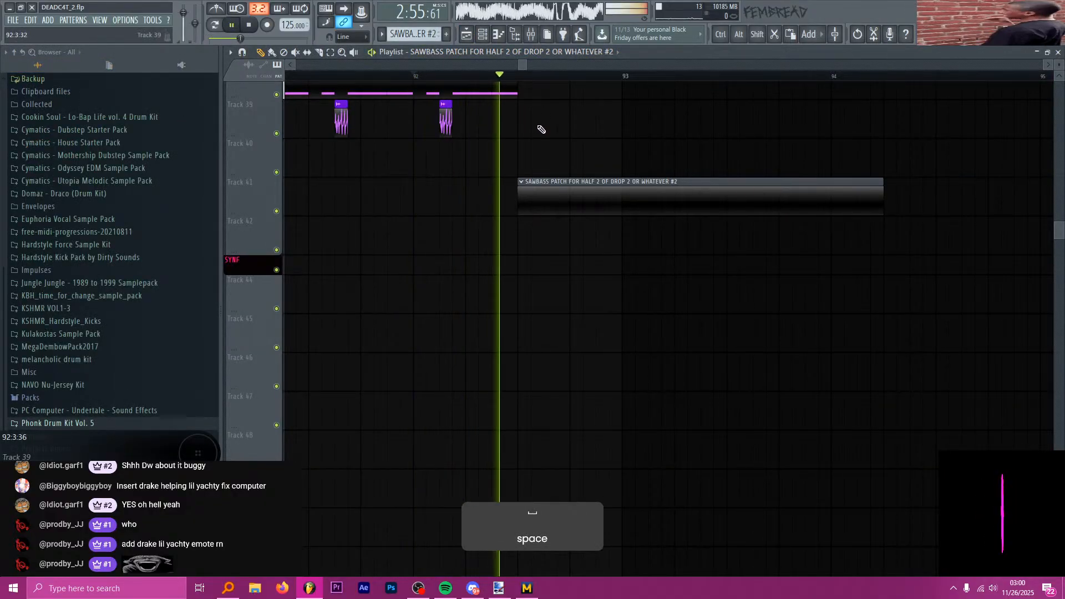
pyautogui.press('space')
# - Open REAL sawbass's piano roll for the emptied pattern and add a half-beat F3 note at its start
pyautogui.doubleClick(569, 188)
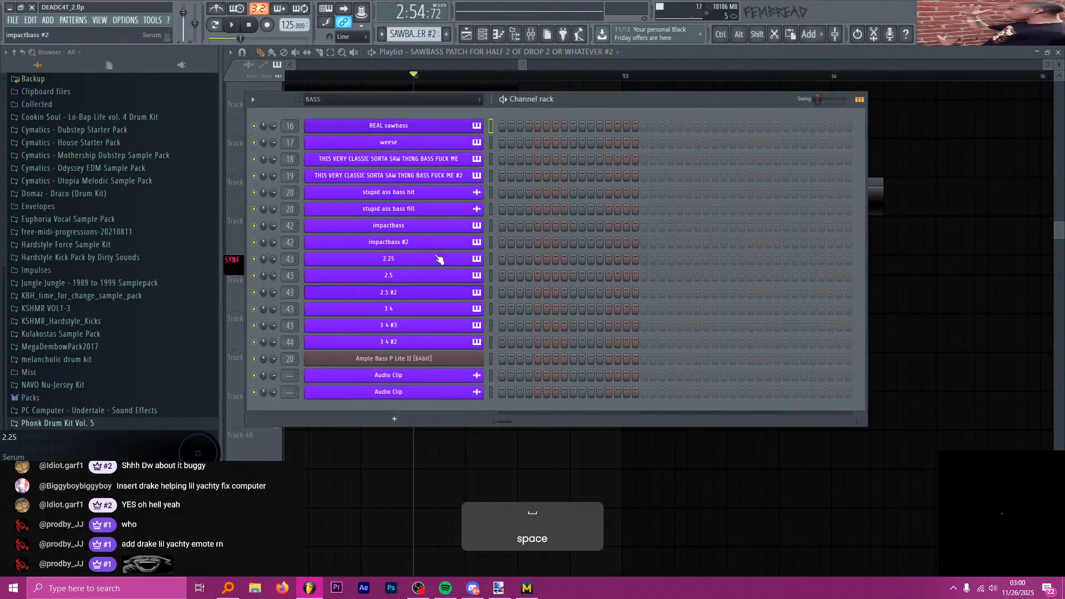
pyautogui.rightClick(458, 139)
pyautogui.rightClick(473, 130)
pyautogui.rightClick(475, 127)
pyautogui.click(495, 127)
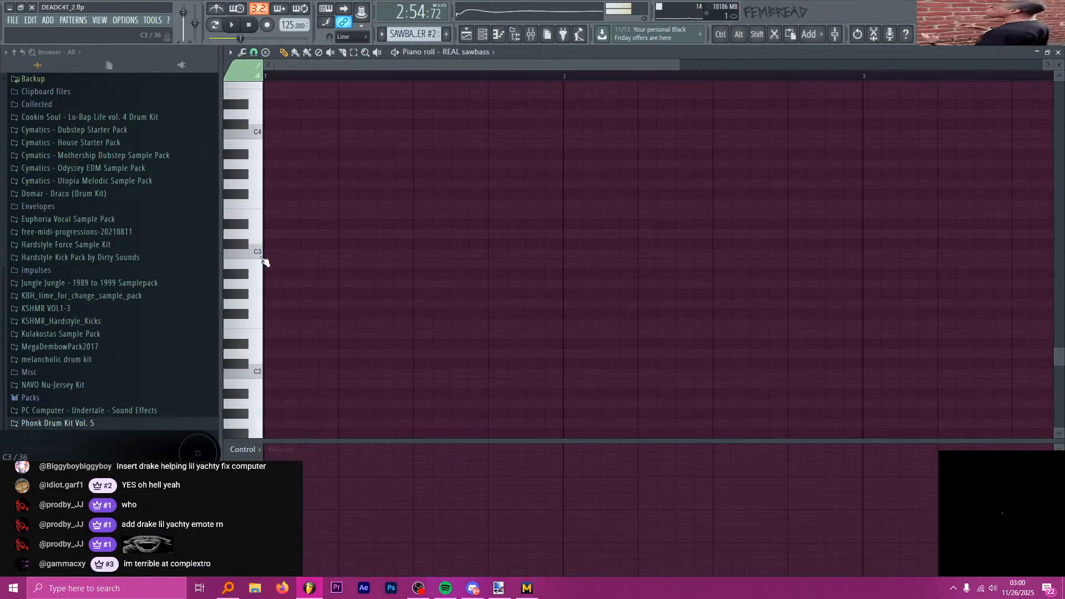
pyautogui.click(246, 208)
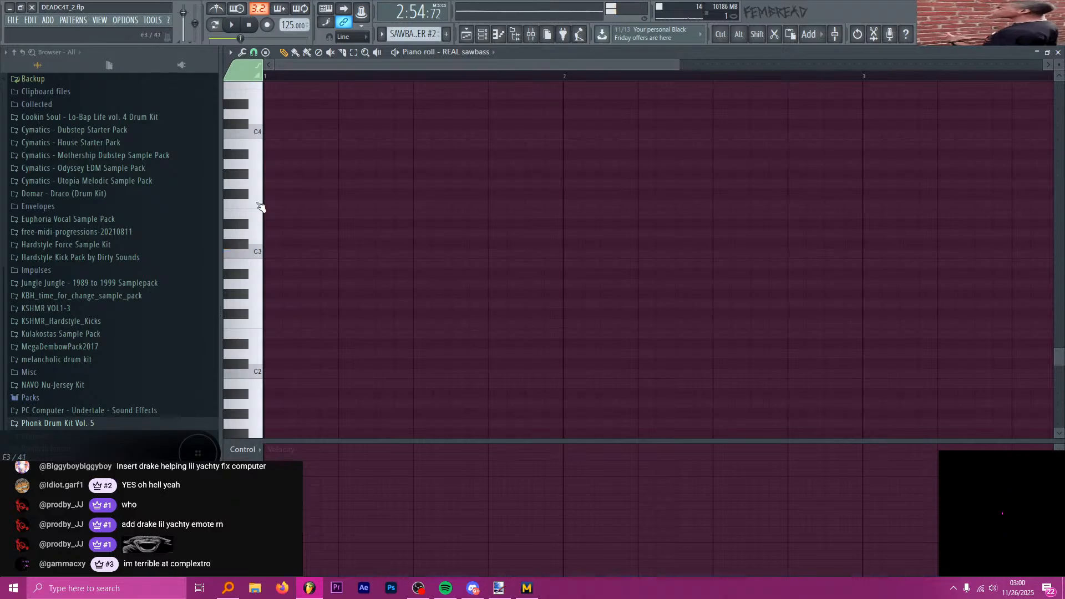
pyautogui.click(282, 208)
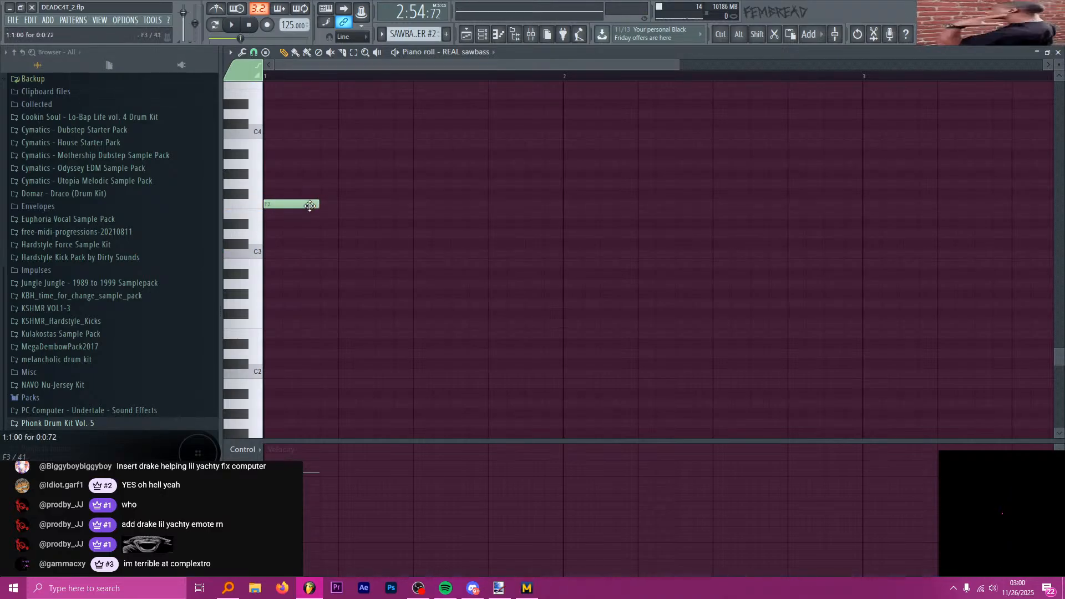
pyautogui.press('c')
pyautogui.moveTo(303, 202); pyautogui.dragTo(279, 205)
pyautogui.press('p')
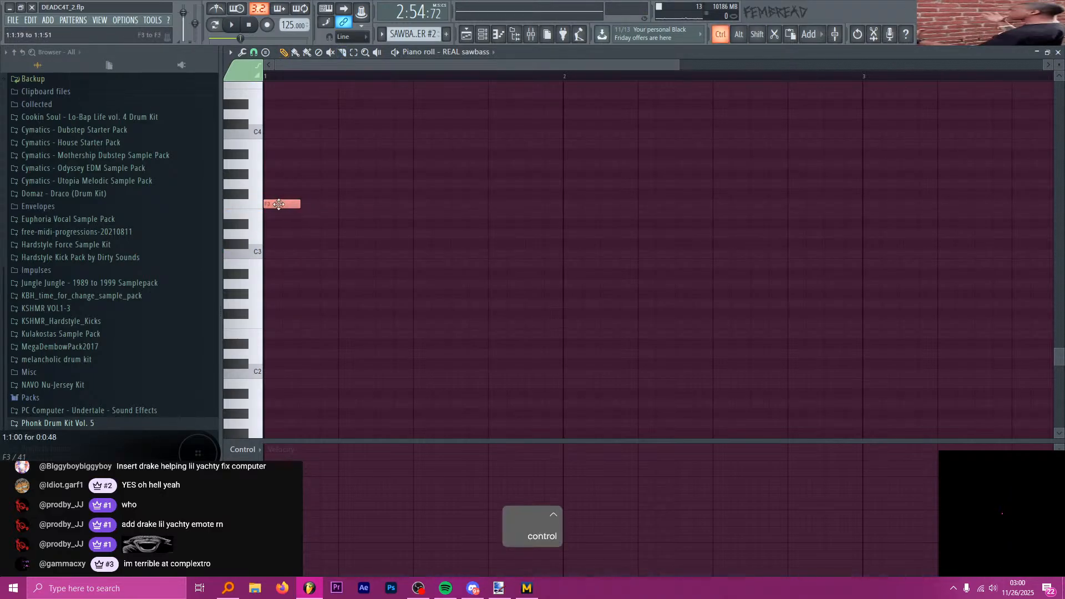
# - Duplicate the F3 note directly after itself and add two consecutive half-beat C3 notes from beat 2
pyautogui.hotkey('ctrl', 'b')
pyautogui.moveTo(365, 240)
pyautogui.mouseDown()
pyautogui.moveTo(377, 258)
pyautogui.moveTo(356, 255)
pyautogui.mouseUp()
pyautogui.press('c')
pyautogui.press('p')
pyautogui.rightClick(387, 253)
pyautogui.hotkey('ctrl', 'b')
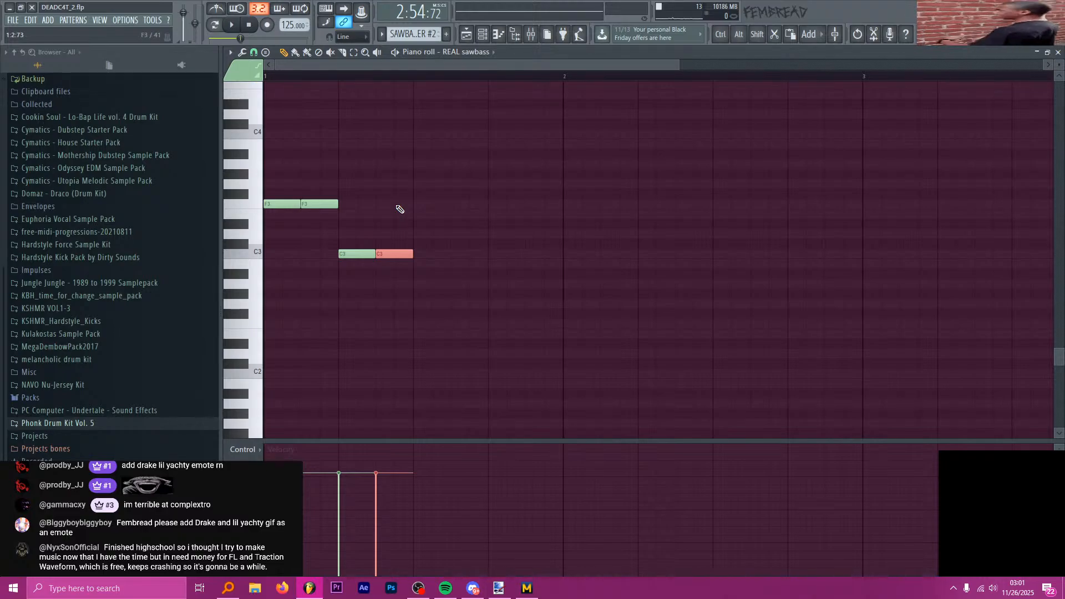
# - Glance at the live chat window and audition the four-note REAL sawbass pattern
pyautogui.hotkey('alt', 'Tab')
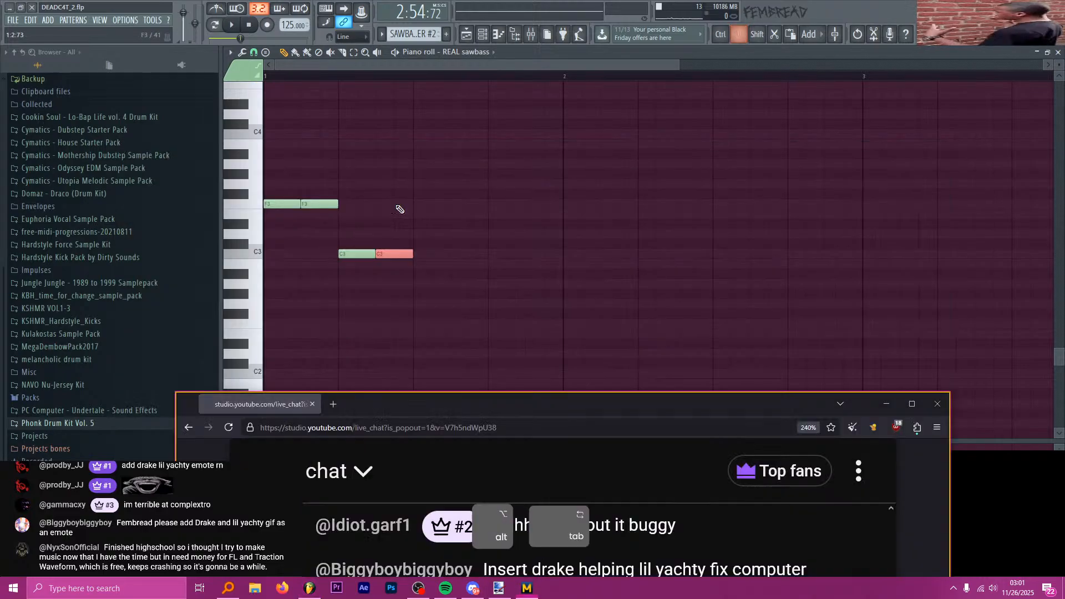
pyautogui.hotkey('alt', 'Tab')
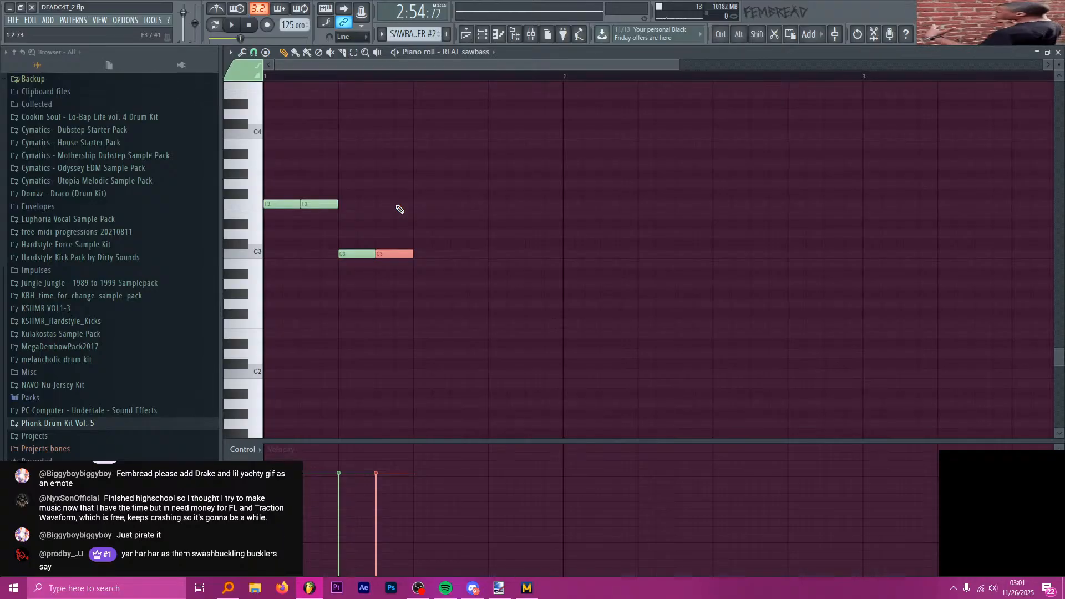
pyautogui.press('space')
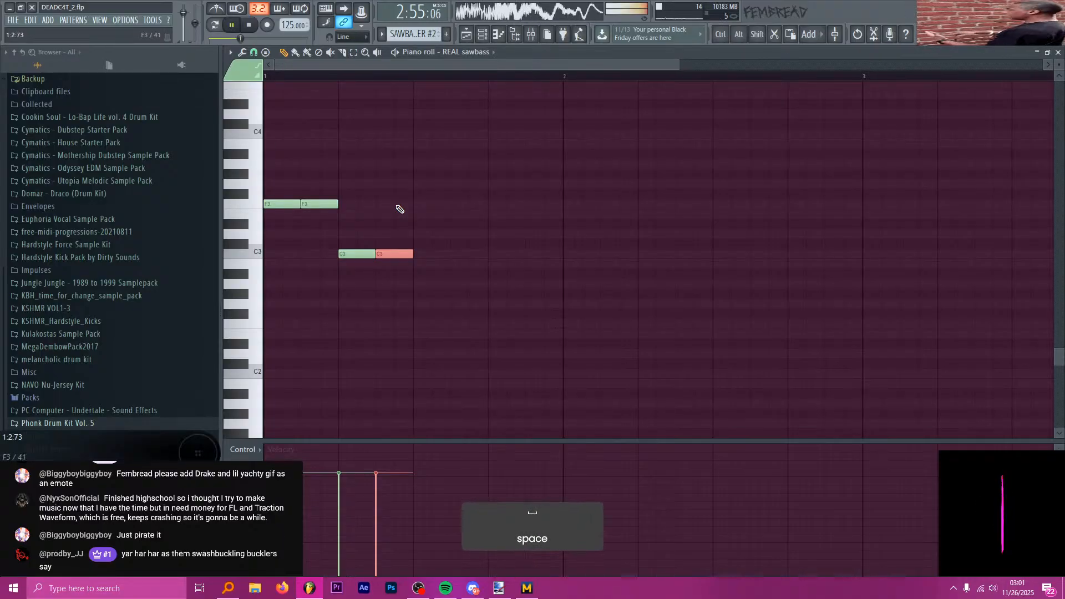
pyautogui.press('space')
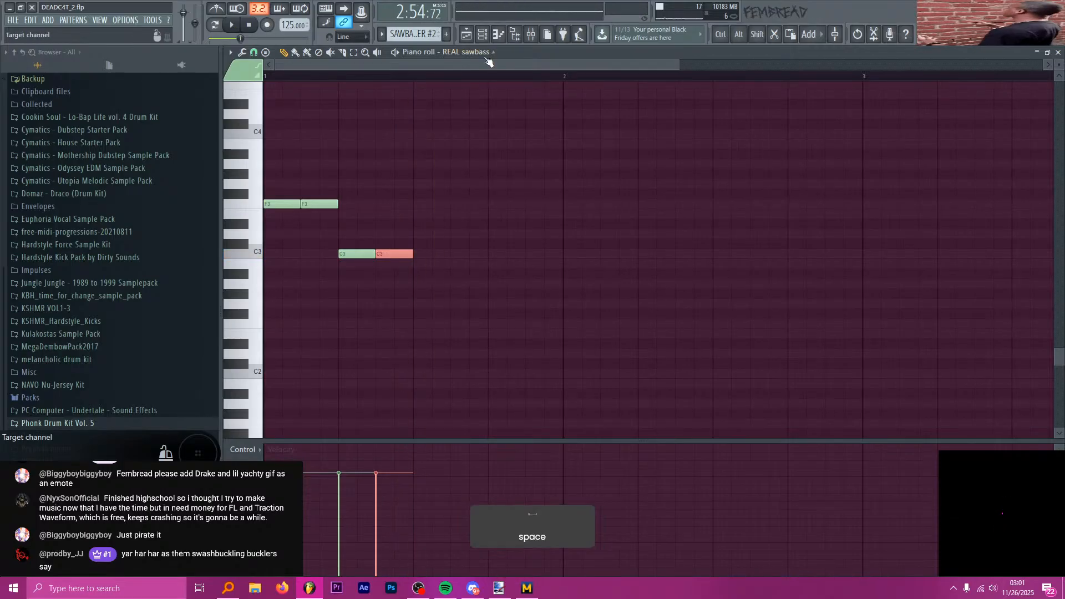
# - Shorten the SAWBASS PATCH #2 clip at 92:3 in the playlist to two beats
pyautogui.click(467, 35)
pyautogui.scroll(-6, 455, 216)
pyautogui.scroll(3, 456, 218)
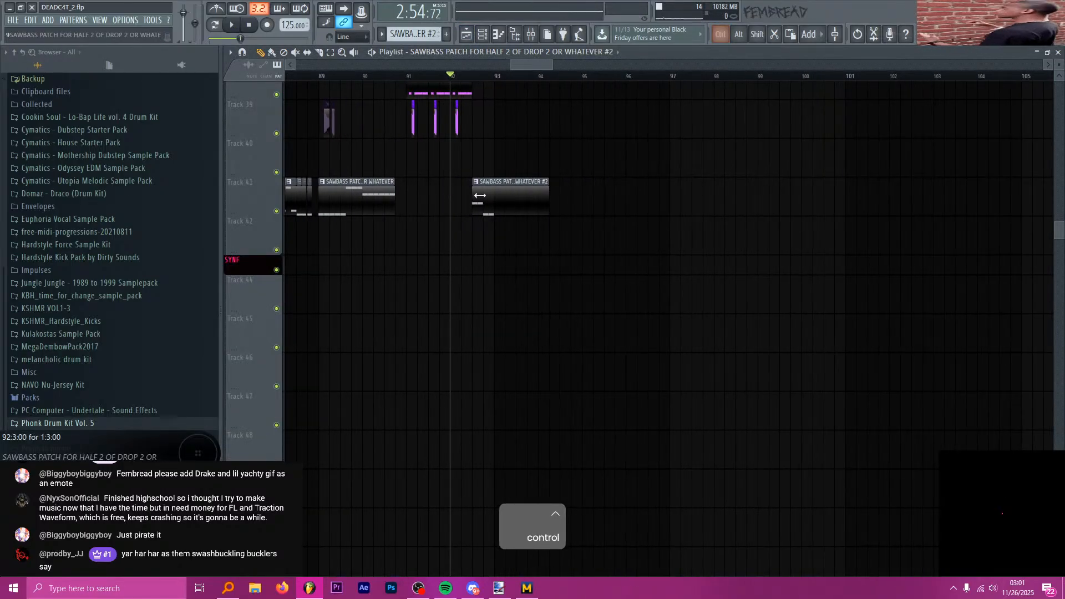
pyautogui.press('p')
pyautogui.moveTo(554, 204); pyautogui.dragTo(380, 196)
# - Copy the bass clips of bars 89 to 92, including both sawbass patterns, SOME BASSES #4 and the audio hits, to start at bar 93
pyautogui.moveTo(357, 199)
pyautogui.mouseDown()
pyautogui.moveTo(539, 192)
pyautogui.moveTo(530, 184)
pyautogui.moveTo(416, 288)
pyautogui.mouseUp()
pyautogui.scroll(1, 530, 183)
pyautogui.scroll(3, 531, 183)
pyautogui.moveTo(413, 233); pyautogui.dragTo(589, 233)
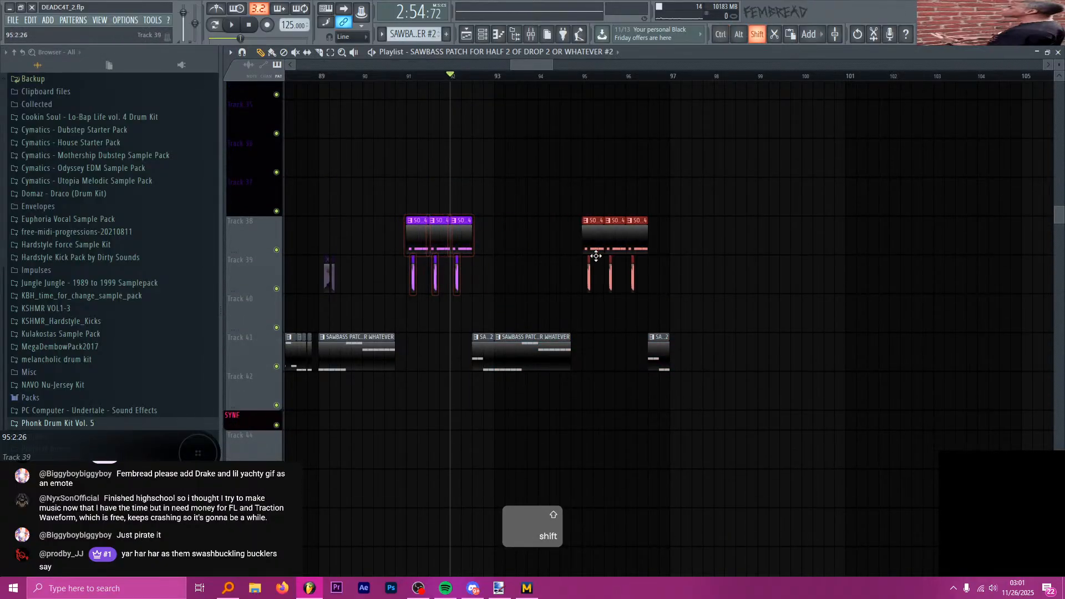
# - Select all the drum clips from bars 89 to 92, duplicate them to start at bar 93, and clear the selection
pyautogui.scroll(6, 632, 204)
pyautogui.scroll(10, 631, 204)
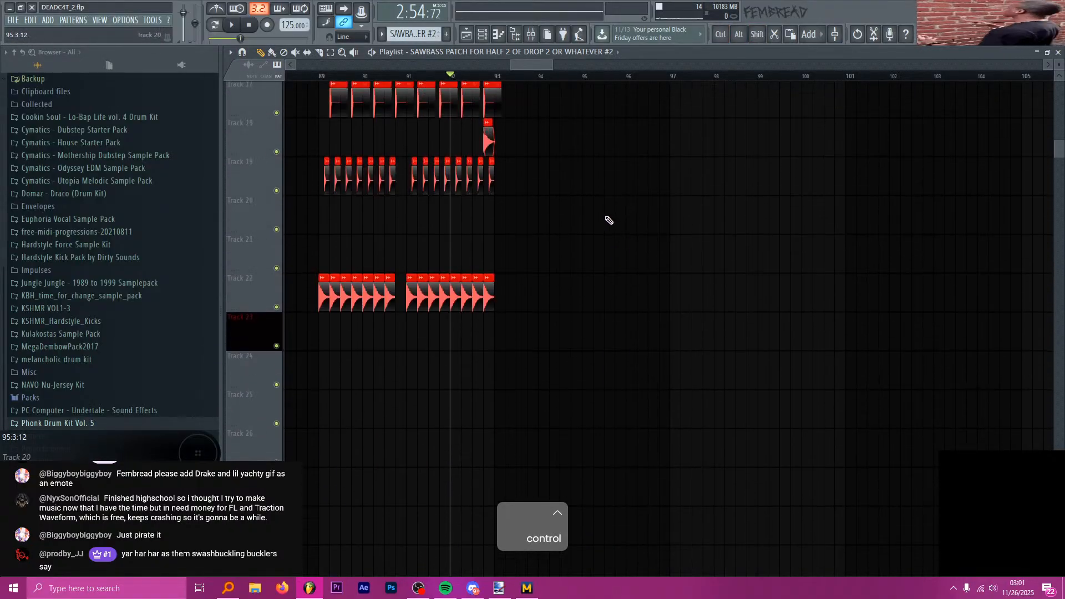
pyautogui.scroll(-4, 608, 221)
pyautogui.scroll(4, 552, 277)
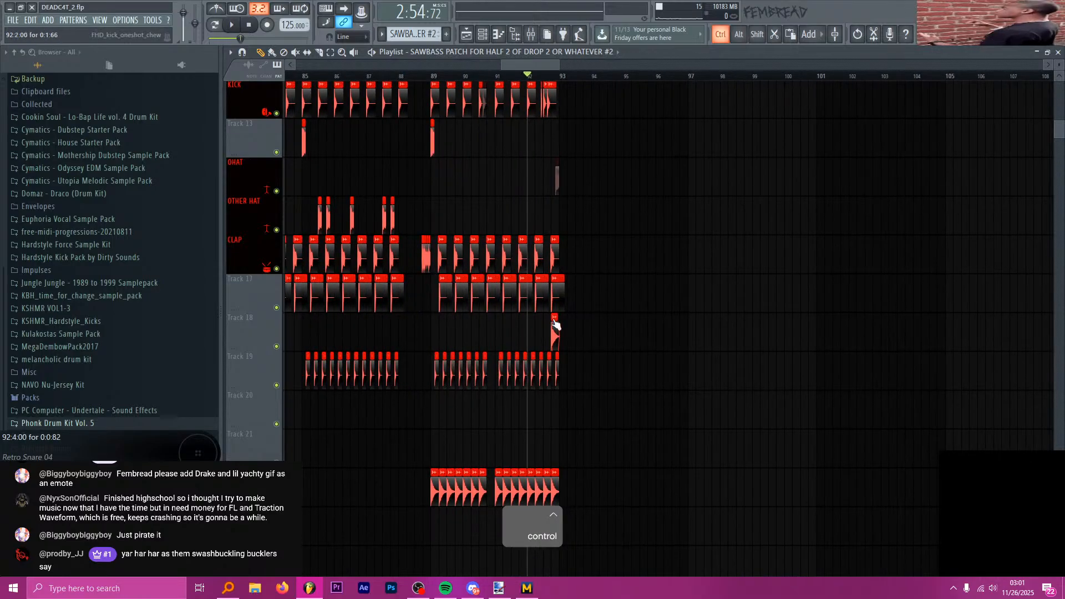
pyautogui.scroll(-1, 493, 340)
pyautogui.scroll(3, 494, 339)
pyautogui.moveTo(691, 328); pyautogui.dragTo(384, 358)
pyautogui.moveTo(668, 251); pyautogui.dragTo(401, 270)
pyautogui.moveTo(639, 212); pyautogui.dragTo(407, 217)
pyautogui.scroll(5, 457, 273)
pyautogui.scroll(2, 473, 306)
pyautogui.moveTo(703, 249); pyautogui.dragTo(350, 253)
pyautogui.moveTo(384, 291); pyautogui.dragTo(348, 312)
pyautogui.scroll(2, 532, 284)
pyautogui.scroll(4, 532, 282)
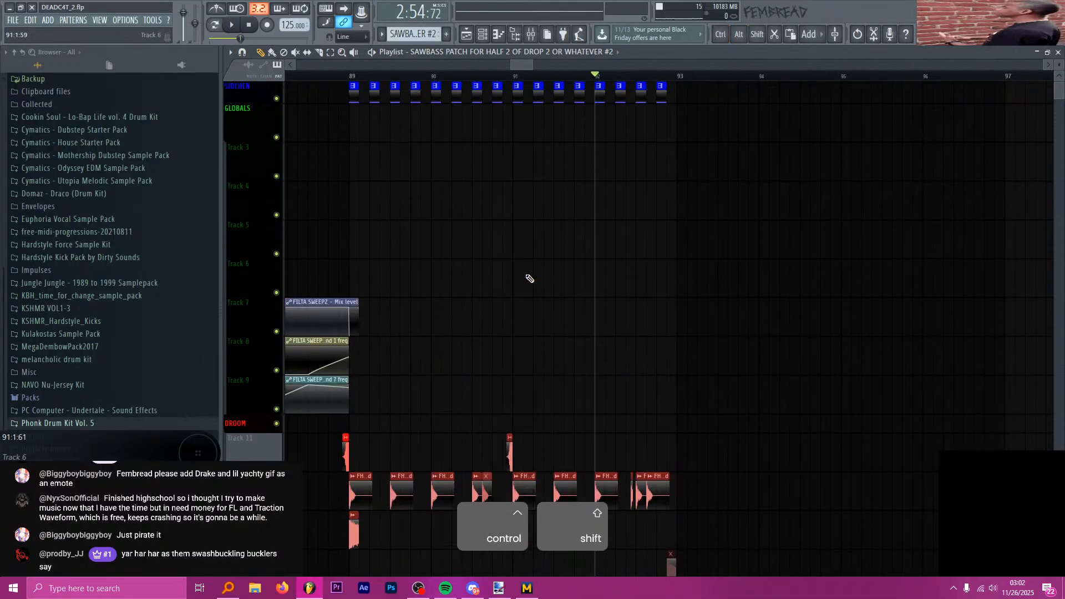
pyautogui.scroll(-10, 444, 233)
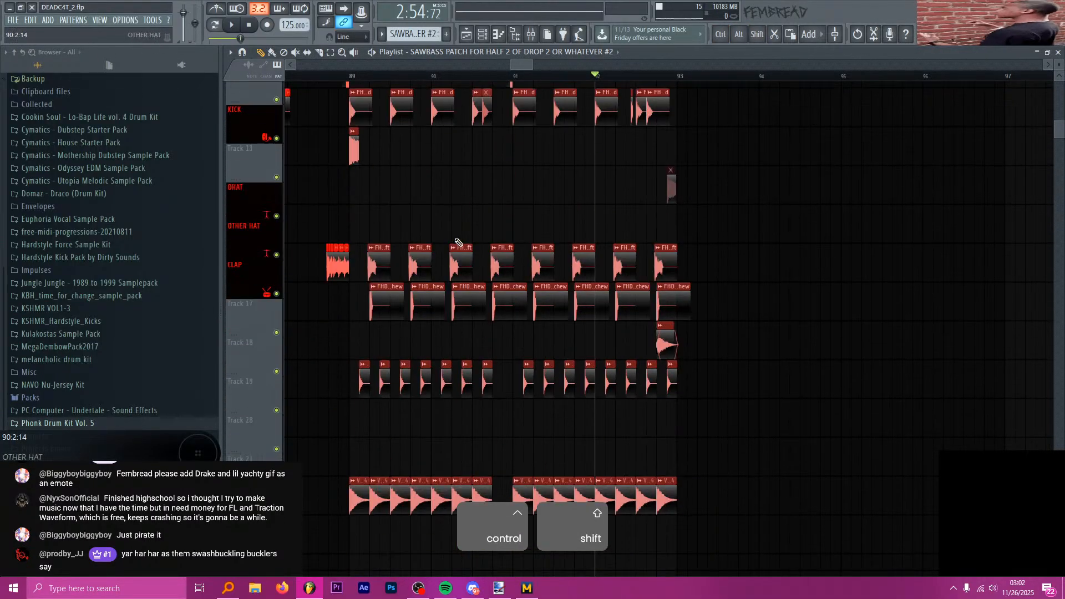
pyautogui.scroll(-4, 460, 260)
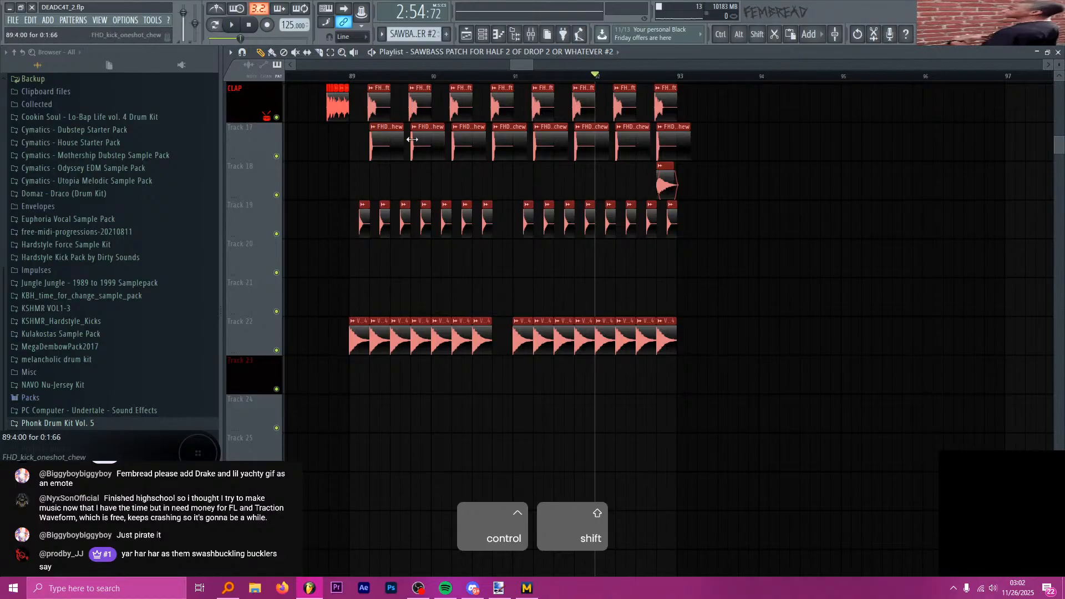
pyautogui.moveTo(356, 337); pyautogui.dragTo(683, 324)
pyautogui.scroll(-2, 631, 275)
pyautogui.keyDown('ctrl'); pyautogui.click(633, 284); pyautogui.keyUp('ctrl')
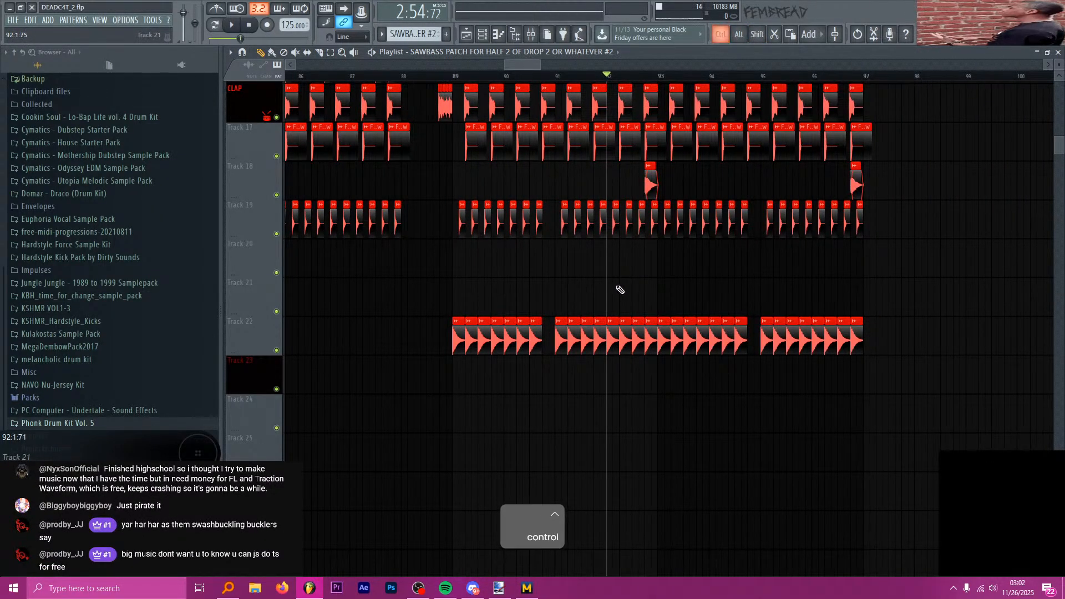
pyautogui.scroll(-15, 596, 302)
pyautogui.scroll(-3, 638, 355)
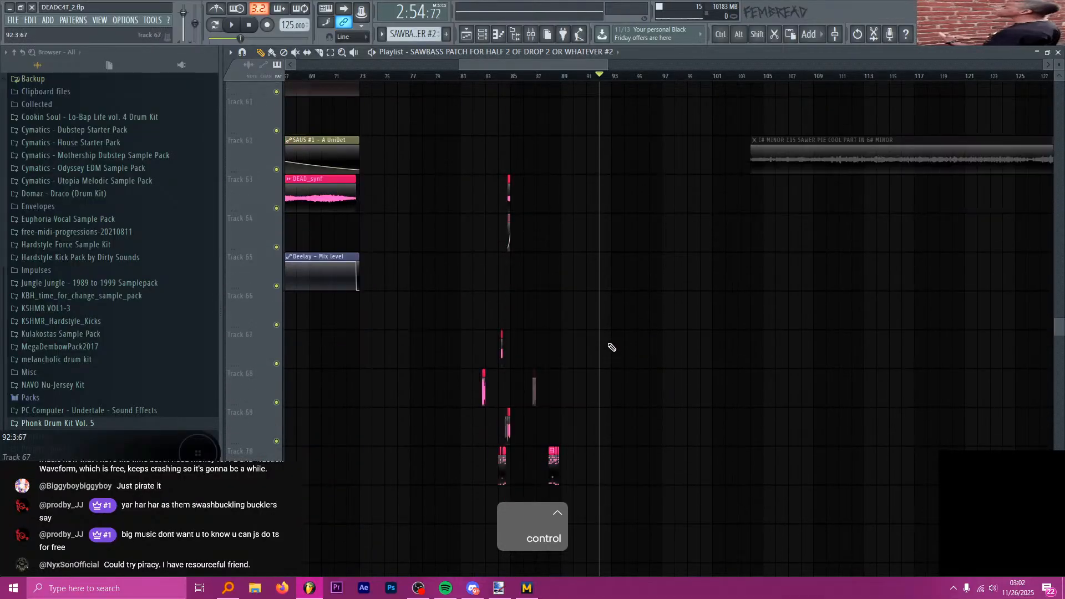
# - Copy the first three pairs of DREAMING CHOP vocal clips from bar 85 and paste them at bar 91 on tracks 86 and 87
pyautogui.scroll(-8, 608, 340)
pyautogui.scroll(3, 548, 217)
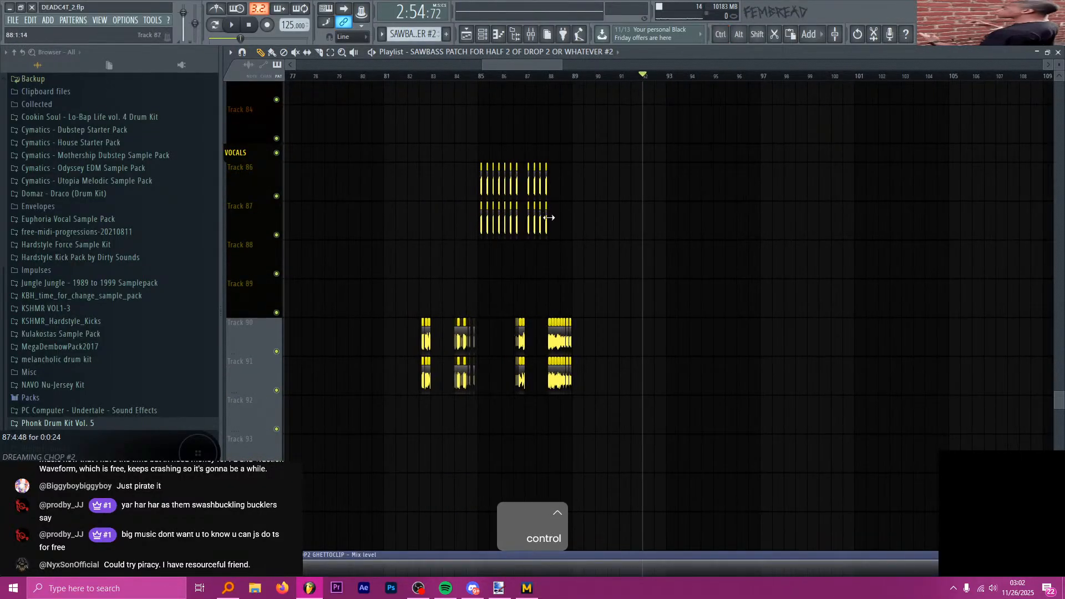
pyautogui.scroll(2, 591, 201)
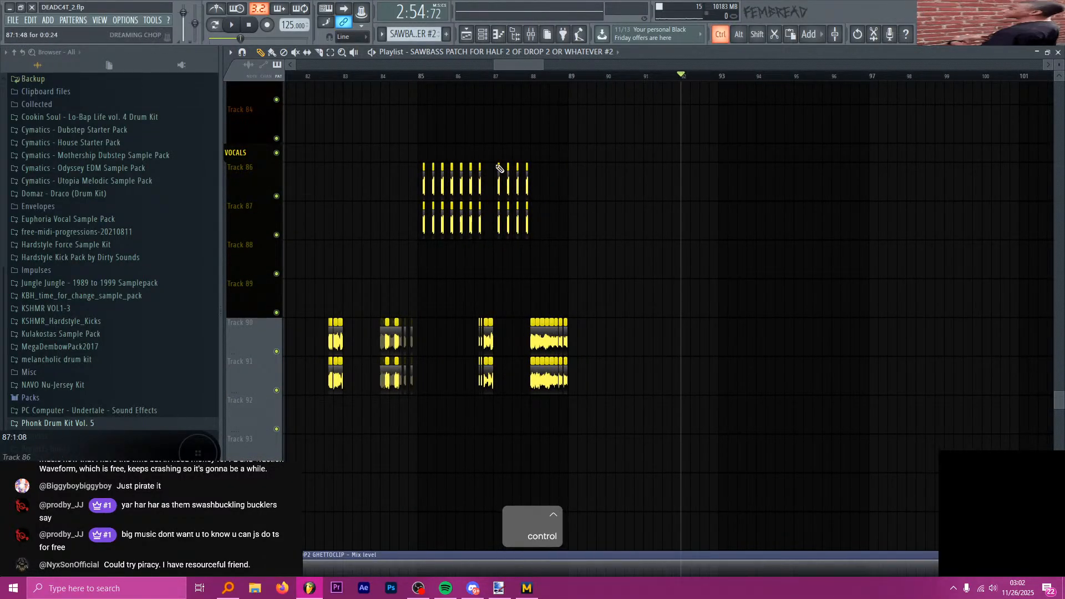
pyautogui.moveTo(395, 238); pyautogui.dragTo(441, 197)
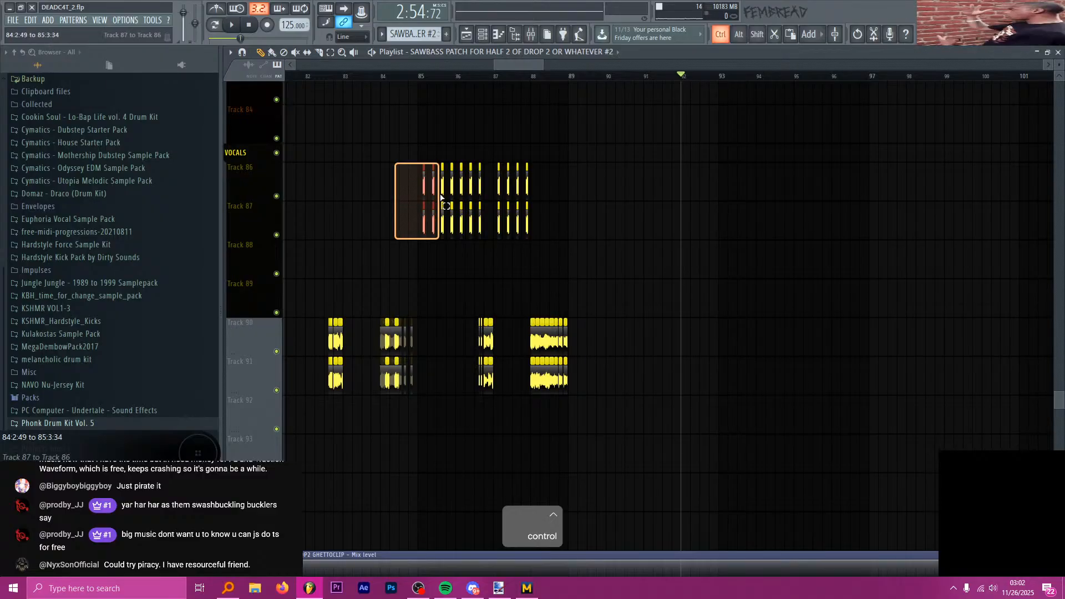
pyautogui.hotkey('ctrl', 'c')
pyautogui.scroll(2, 638, 177)
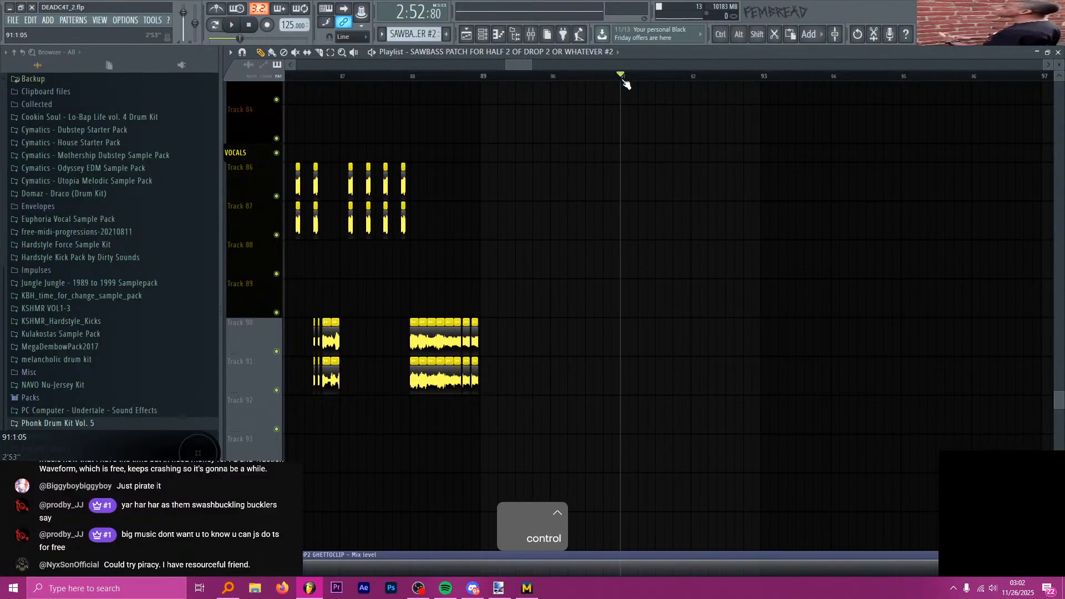
pyautogui.press('space')
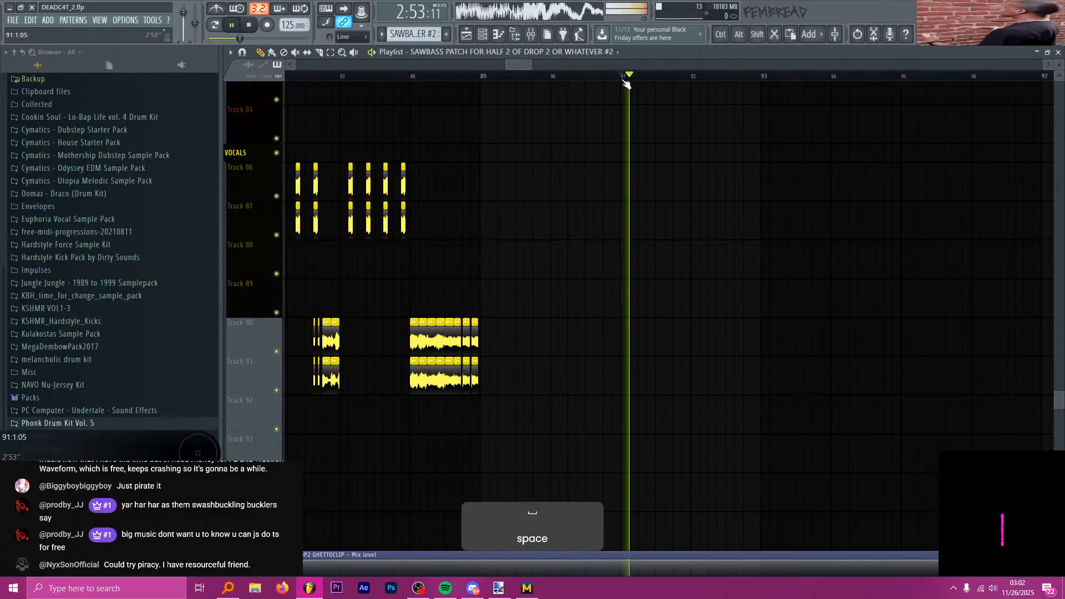
pyautogui.press('space')
pyautogui.scroll(4, 677, 230)
pyautogui.hotkey('ctrl', 'v')
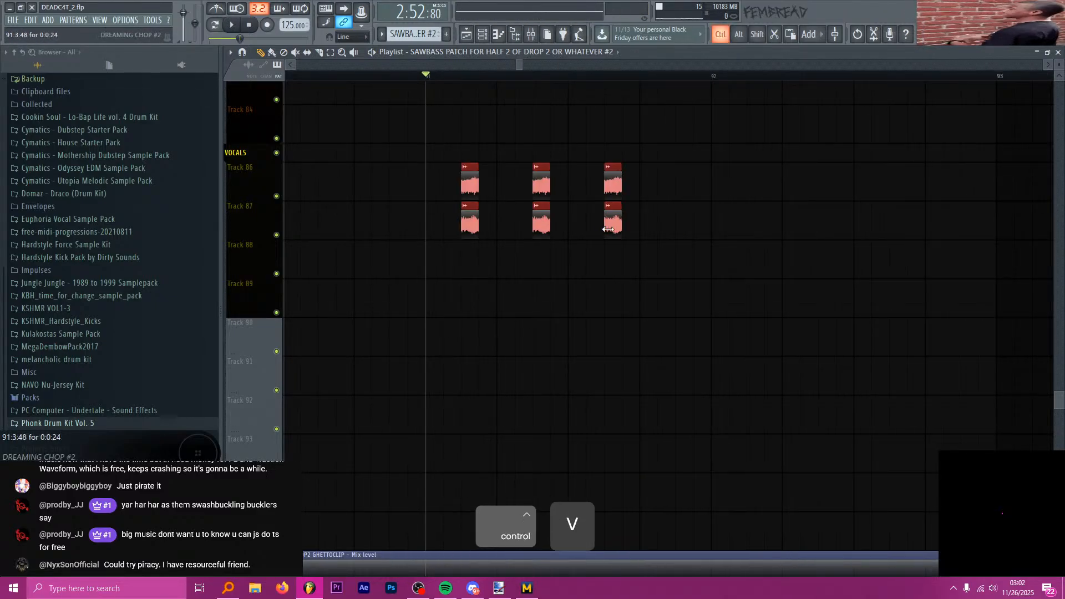
# - Audition the vocal chops in bar 91 and duplicate one pair to the fourth beat on tracks 86 and 87
pyautogui.press('space')
pyautogui.scroll(-2, 444, 228)
pyautogui.scroll(2, 465, 223)
pyautogui.press('space')
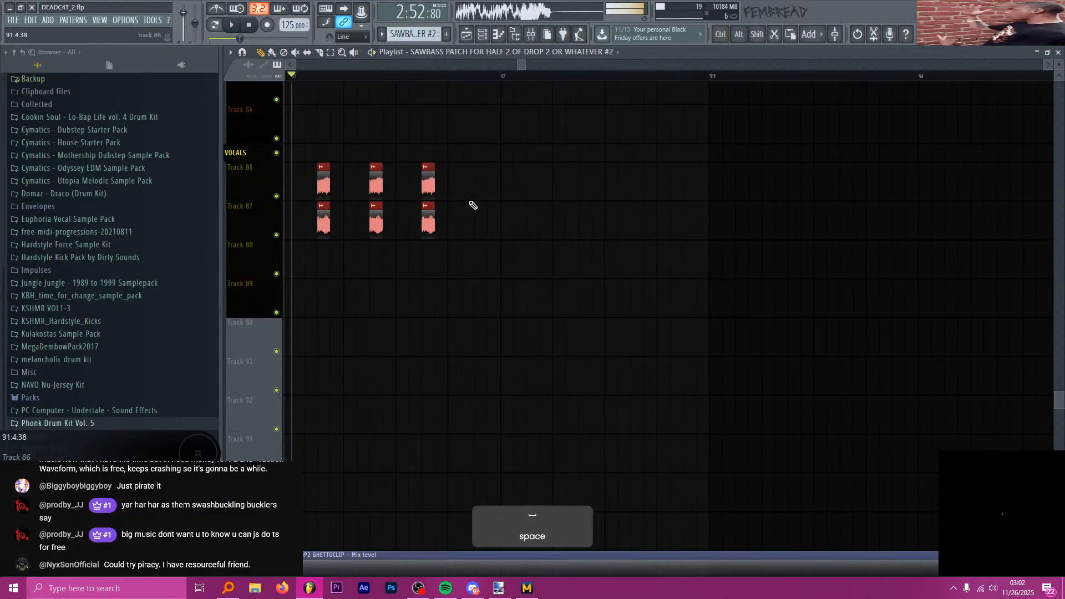
pyautogui.moveTo(482, 234)
pyautogui.mouseDown()
pyautogui.moveTo(421, 191)
pyautogui.moveTo(438, 219)
pyautogui.moveTo(478, 220)
pyautogui.mouseUp()
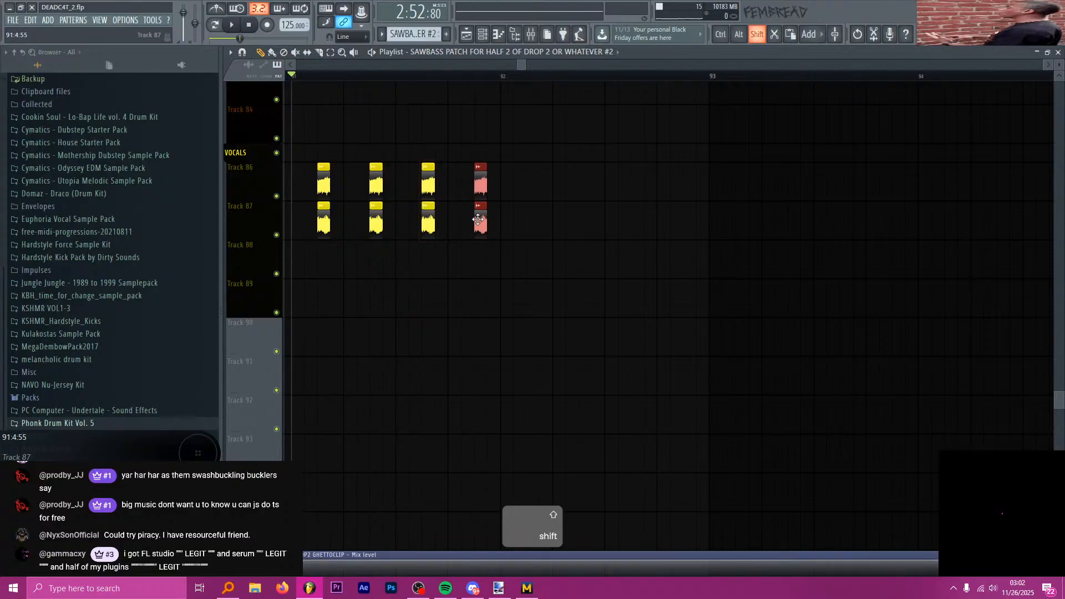
# - Play from bar 89 and duplicate the four vocal chop pairs of bar 91 into bar 92, clearing the selection
pyautogui.scroll(-4, 525, 278)
pyautogui.click(393, 77)
pyautogui.press('space')
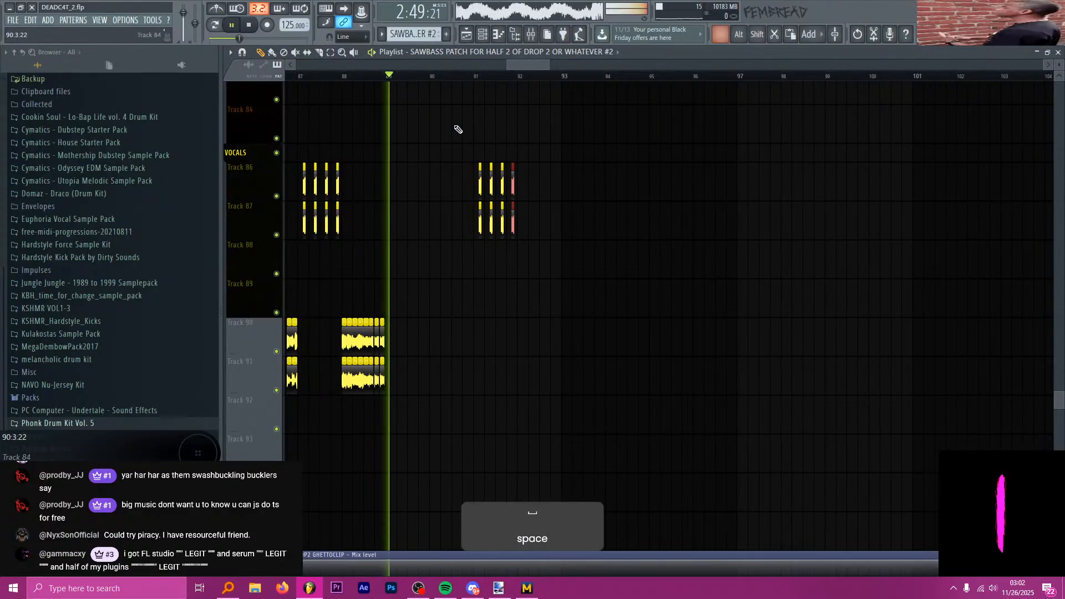
pyautogui.scroll(1, 464, 157)
pyautogui.moveTo(613, 273); pyautogui.dragTo(470, 163)
pyautogui.scroll(1, 491, 203)
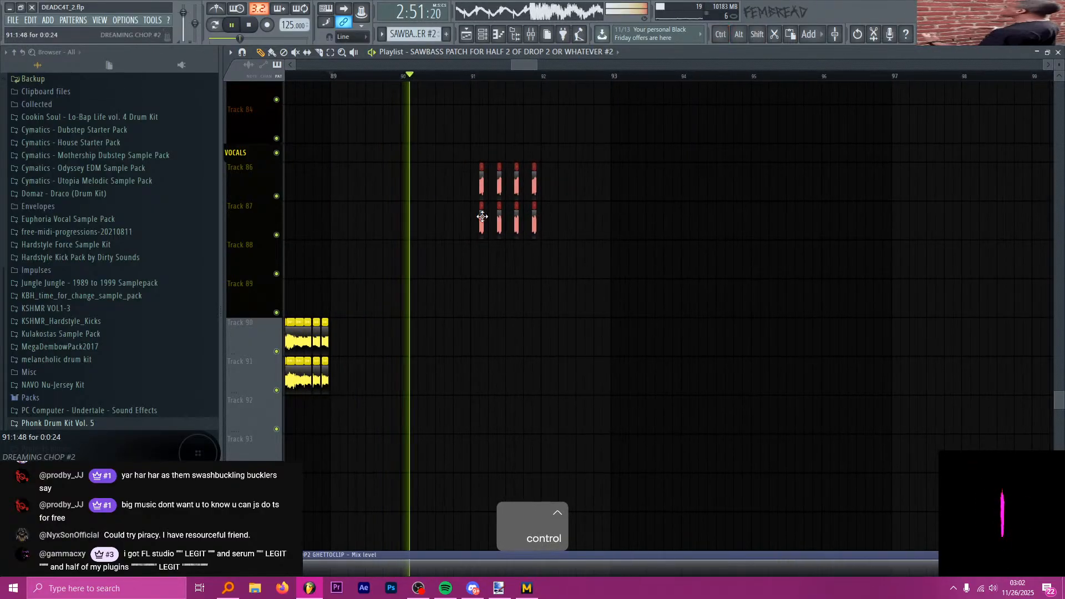
pyautogui.moveTo(490, 203); pyautogui.dragTo(554, 214)
pyautogui.scroll(-2, 576, 237)
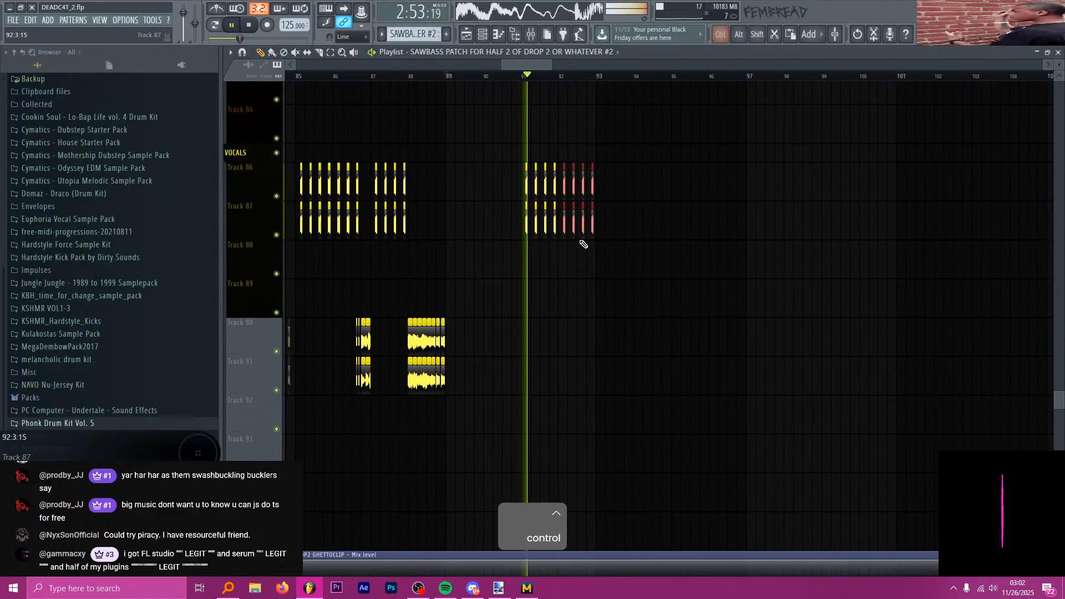
pyautogui.scroll(2, 614, 242)
pyautogui.keyDown('ctrl'); pyautogui.click(588, 249); pyautogui.keyUp('ctrl')
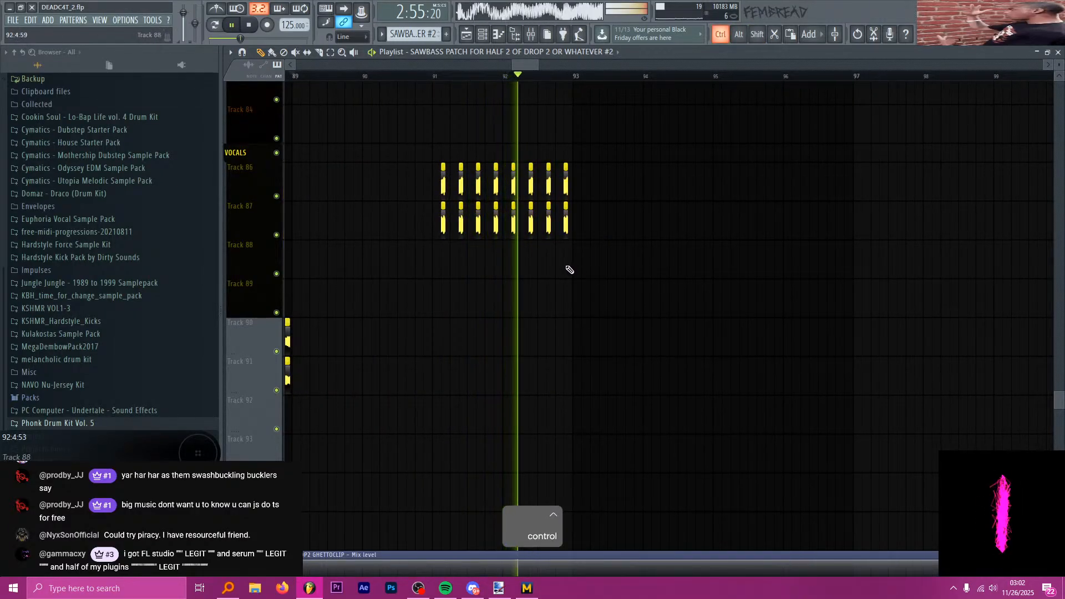
# - Delete the last two pairs of vocal chops in bar 92 on tracks 86 and 87
pyautogui.scroll(3, 561, 264)
pyautogui.rightClick(510, 221)
pyautogui.rightClick(509, 186)
pyautogui.rightClick(580, 186)
pyautogui.rightClick(583, 230)
pyautogui.scroll(-2, 525, 262)
pyautogui.scroll(-2, 531, 264)
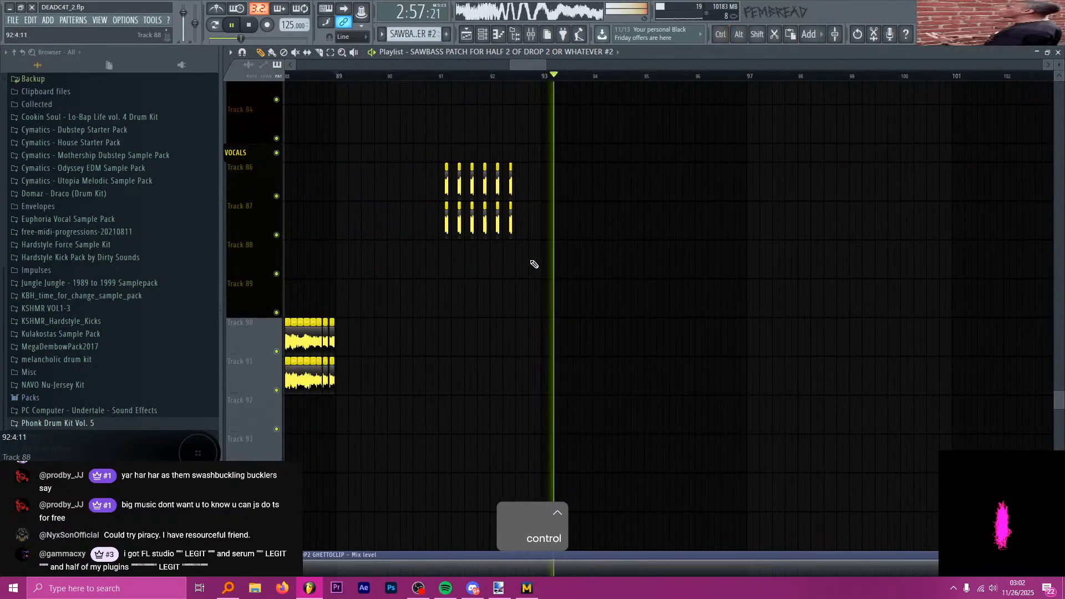
# - Select the six vocal chop pairs of bars 91 and 92 and duplicate them to start at bar 95
pyautogui.scroll(1, 522, 244)
pyautogui.scroll(-1, 511, 270)
pyautogui.moveTo(435, 161); pyautogui.dragTo(596, 278)
pyautogui.press('space')
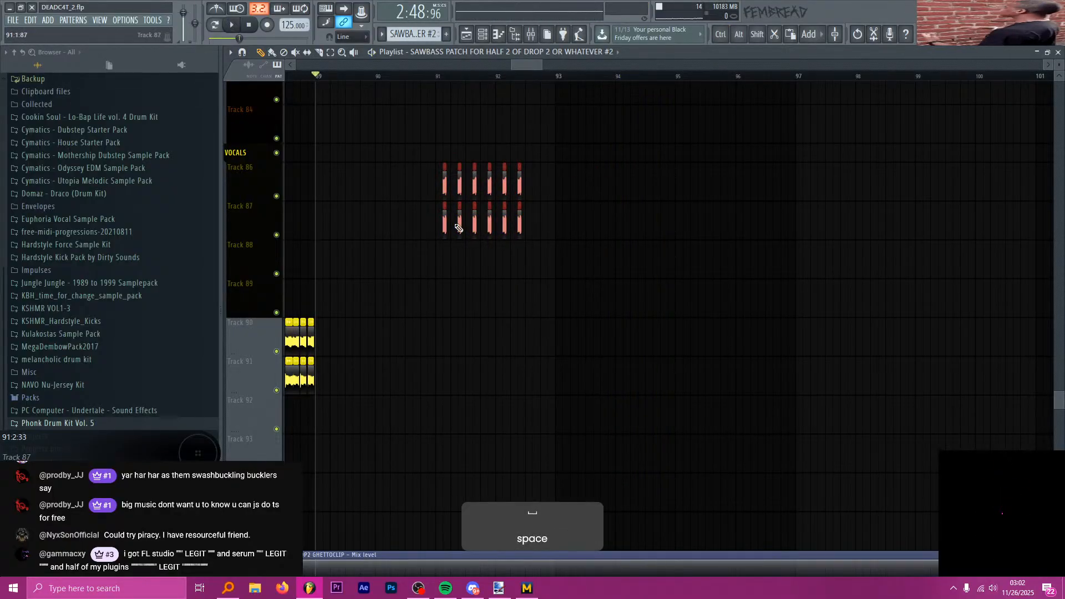
pyautogui.click(675, 76)
pyautogui.press('space')
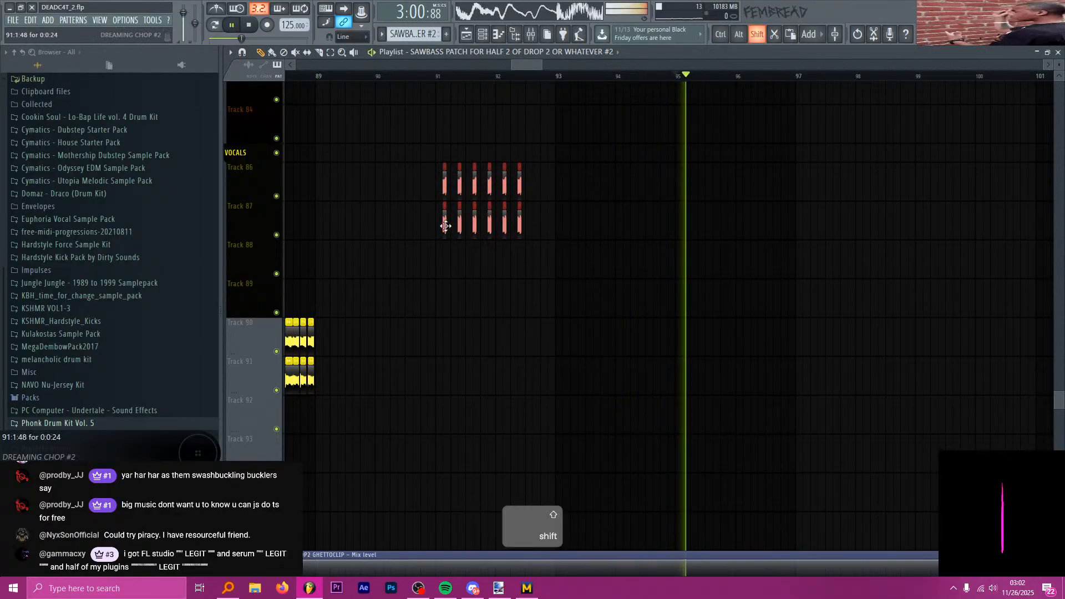
pyautogui.moveTo(460, 230); pyautogui.dragTo(696, 217)
pyautogui.scroll(10, 740, 209)
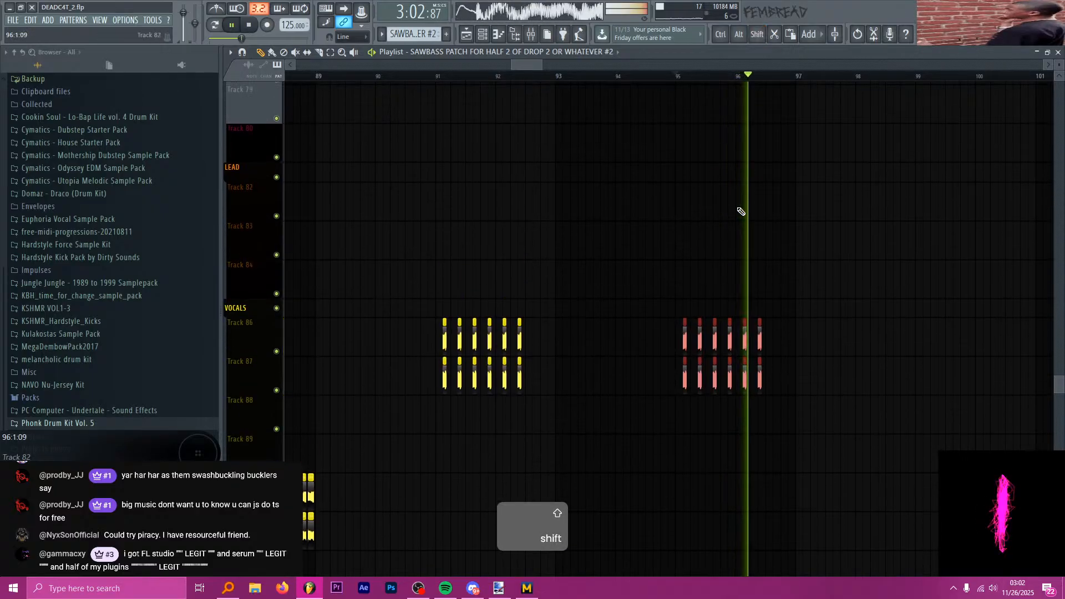
# - Stop playback, look over the bass clips around bars 95 and 96, and save the project
pyautogui.scroll(3, 731, 209)
pyautogui.press('space')
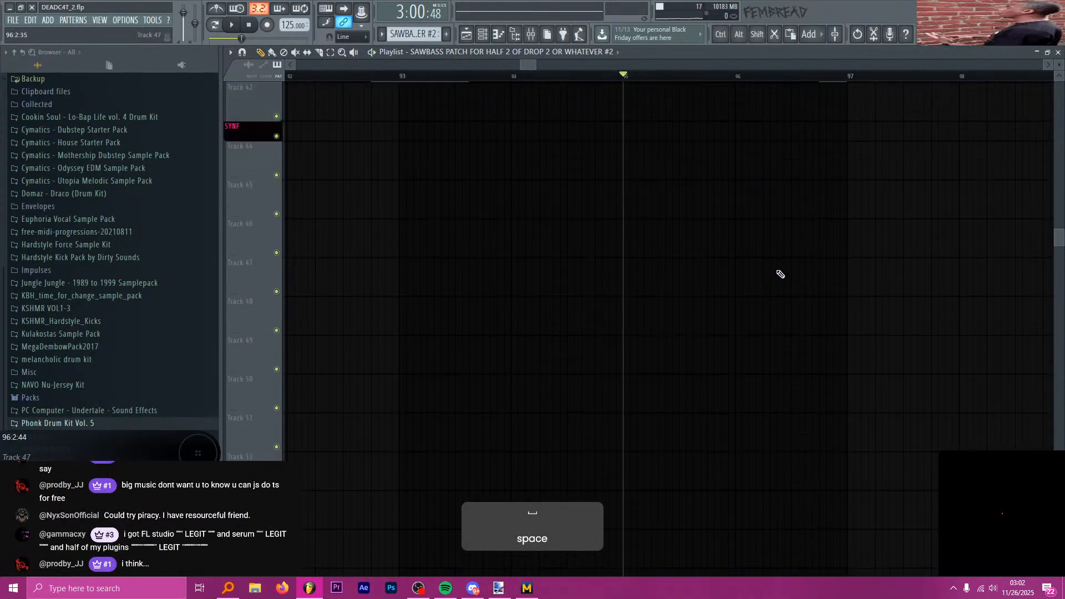
pyautogui.scroll(6, 793, 286)
pyautogui.scroll(2, 799, 333)
pyautogui.scroll(3, 722, 361)
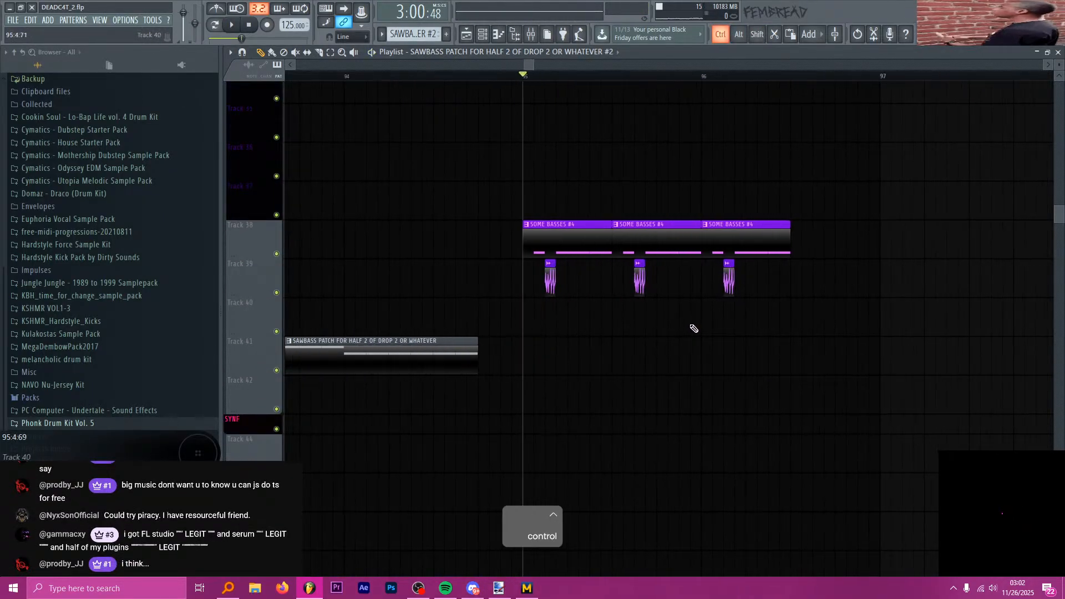
pyautogui.scroll(-5, 648, 253)
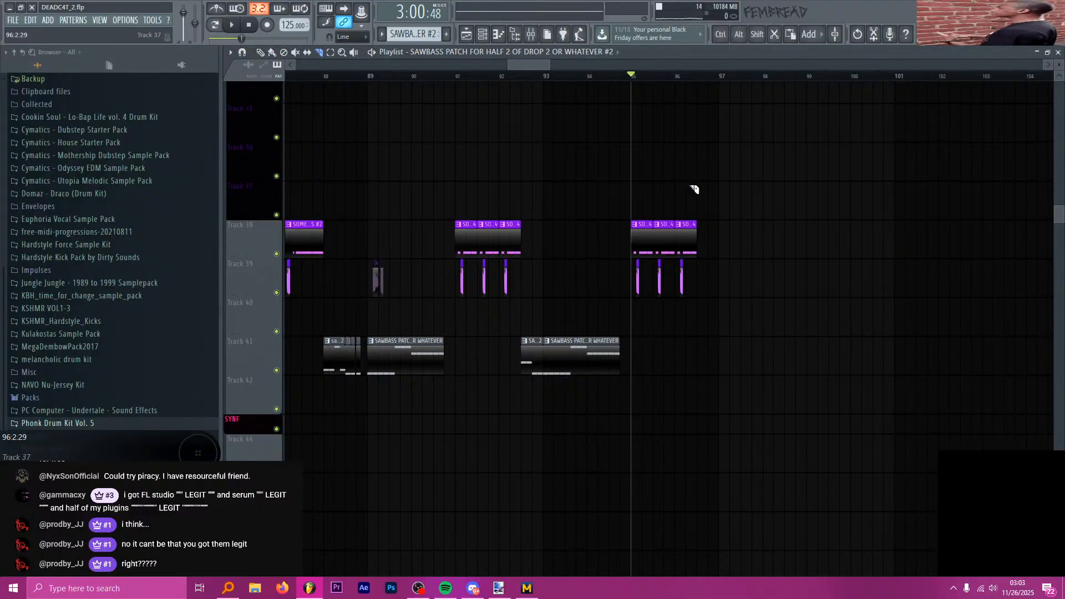
pyautogui.hotkey('ctrl', 's')
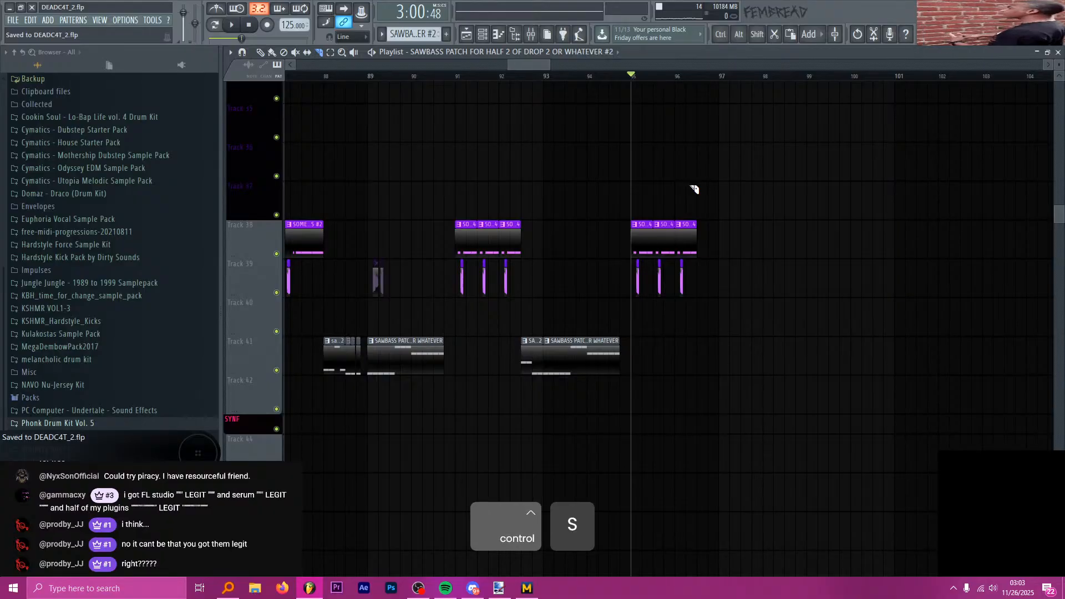
pyautogui.hotkey('alt', 'Tab')
pyautogui.hotkey('alt', 'Tab')
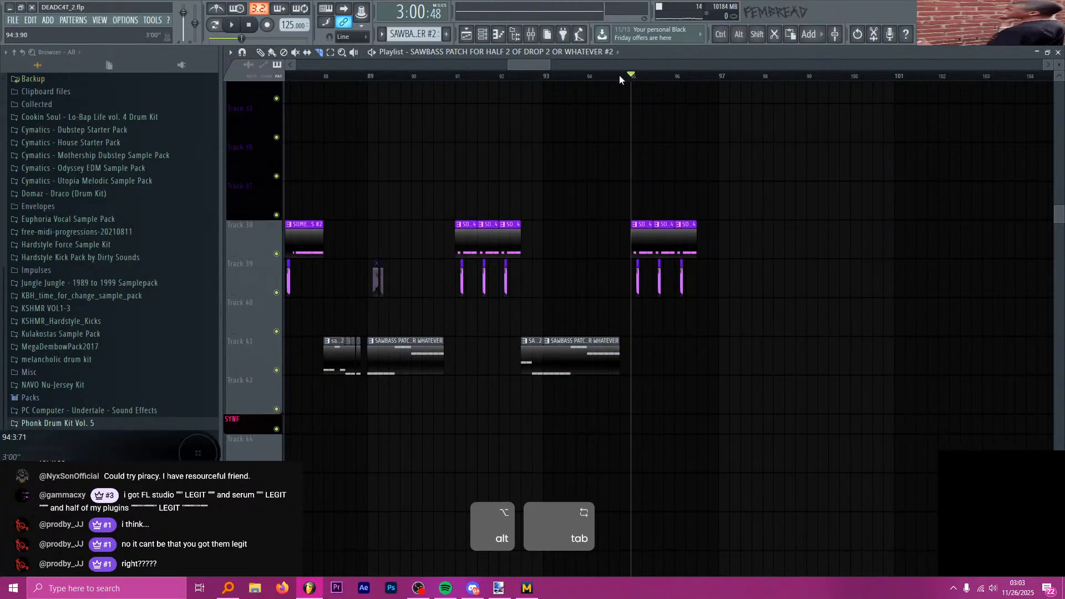
# - Load the NANI effect plugin into slot 2 of the impactbass #2 mixer track
pyautogui.click(531, 33)
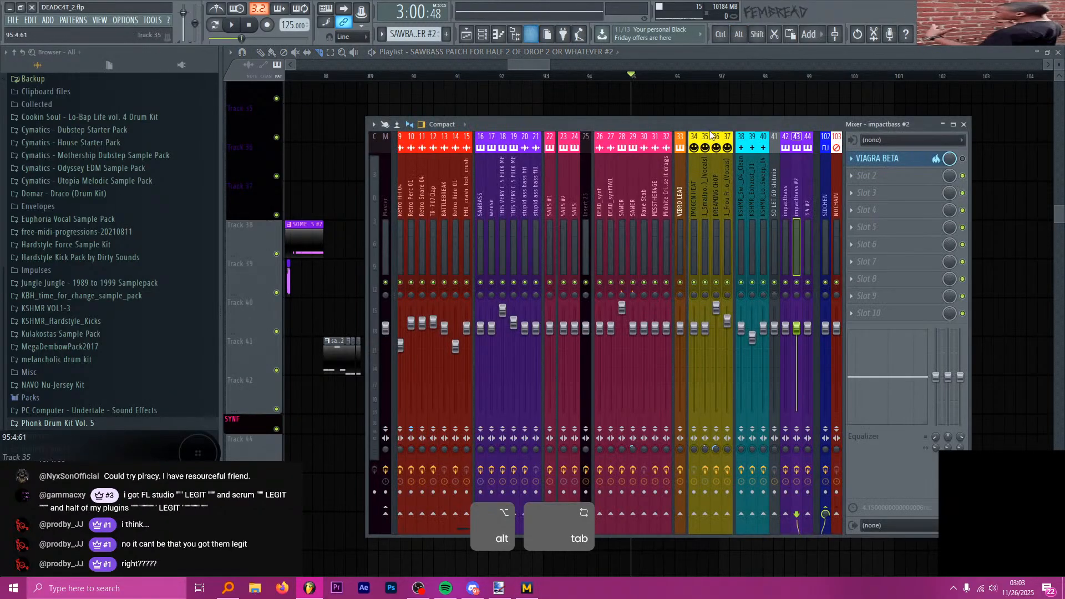
pyautogui.click(876, 176)
pyautogui.click(699, 18)
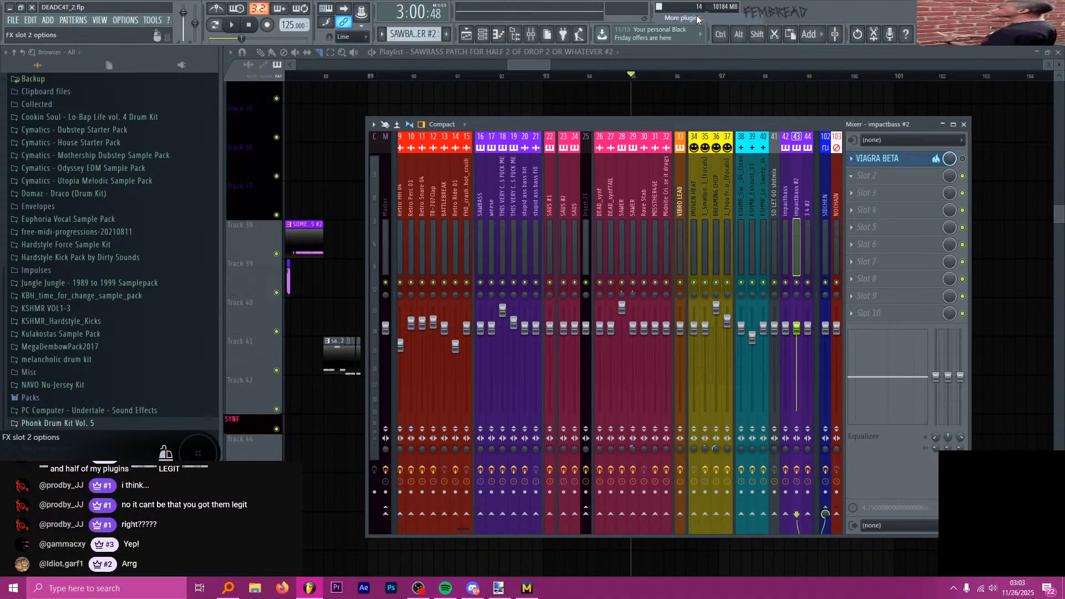
pyautogui.write('nani')
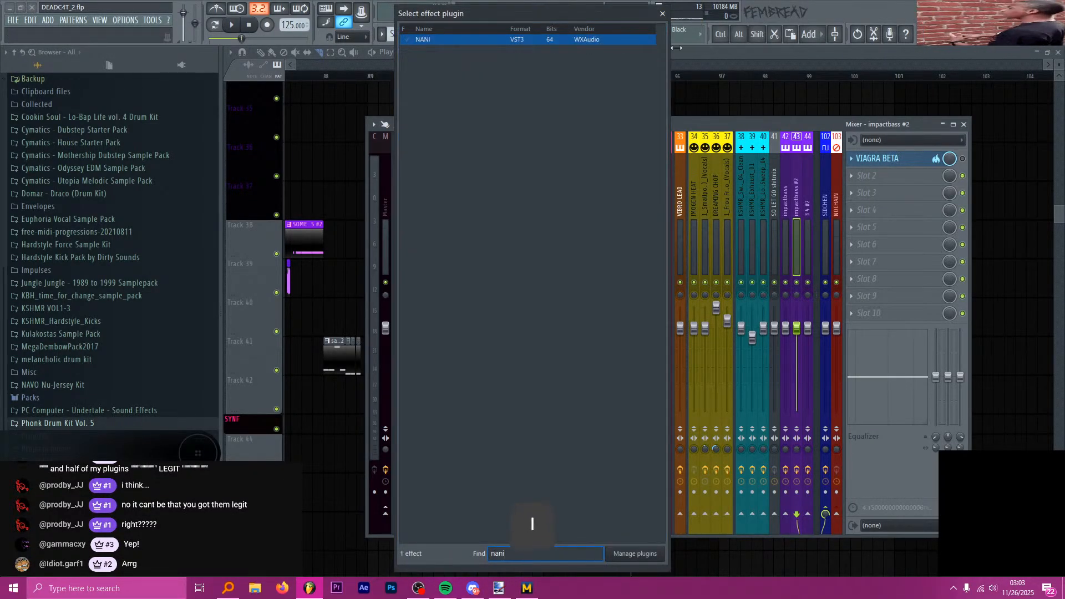
pyautogui.doubleClick(428, 40)
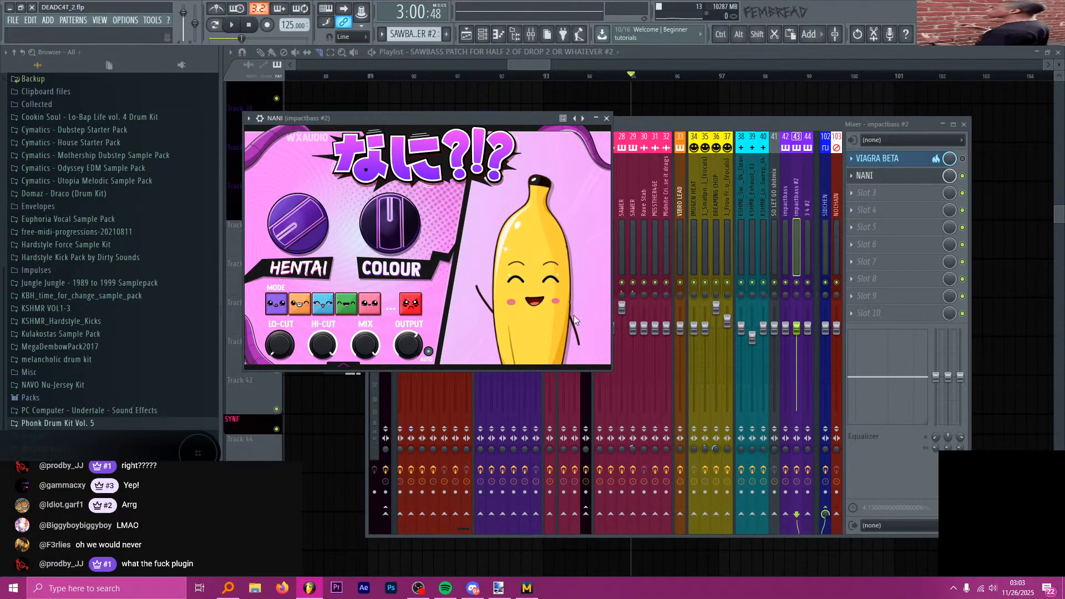
# - Remove the NANI plugin from slot 2 of the impactbass #2 track and return to the playlist
pyautogui.moveTo(579, 345)
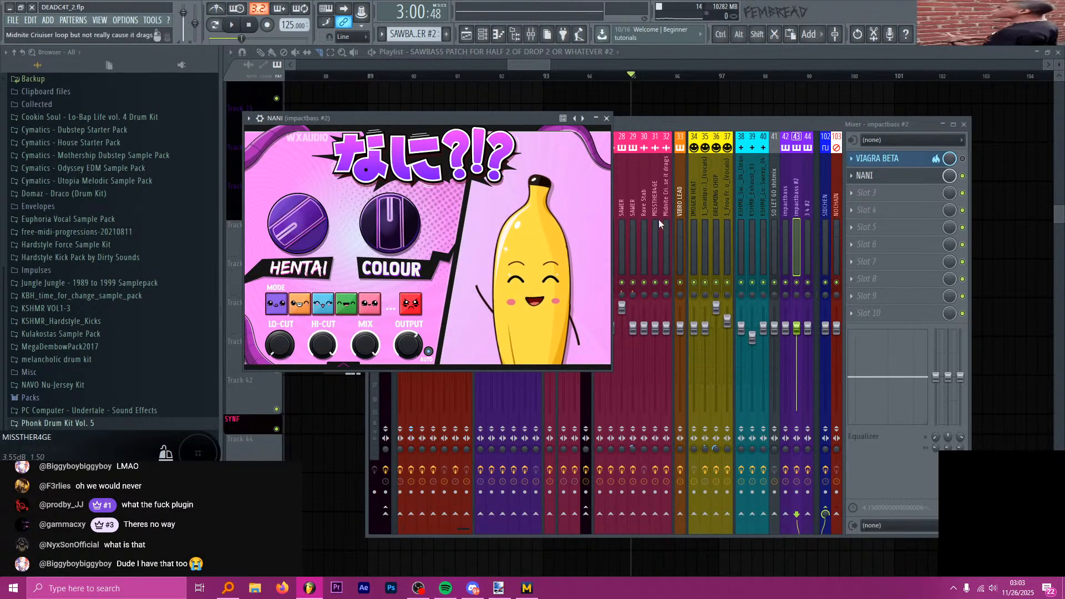
pyautogui.click(851, 176)
pyautogui.moveTo(853, 189)
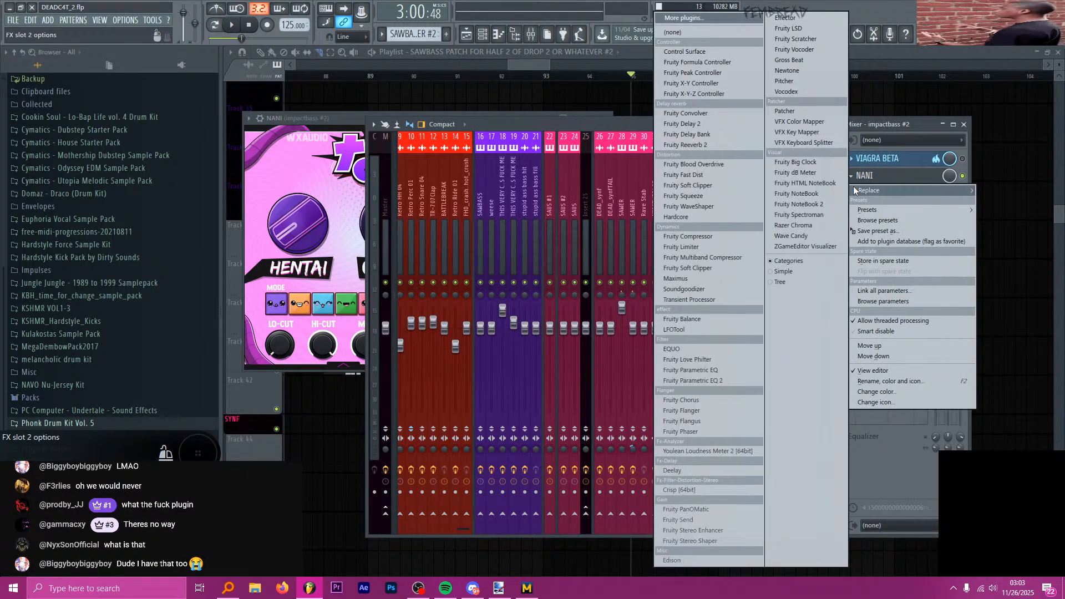
pyautogui.click(694, 33)
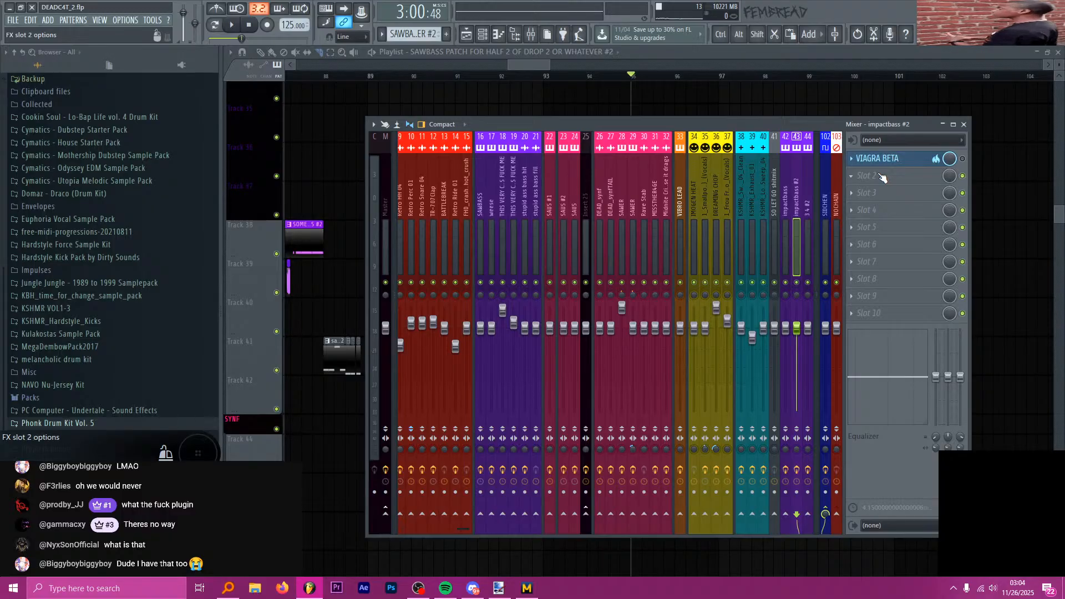
pyautogui.click(634, 49)
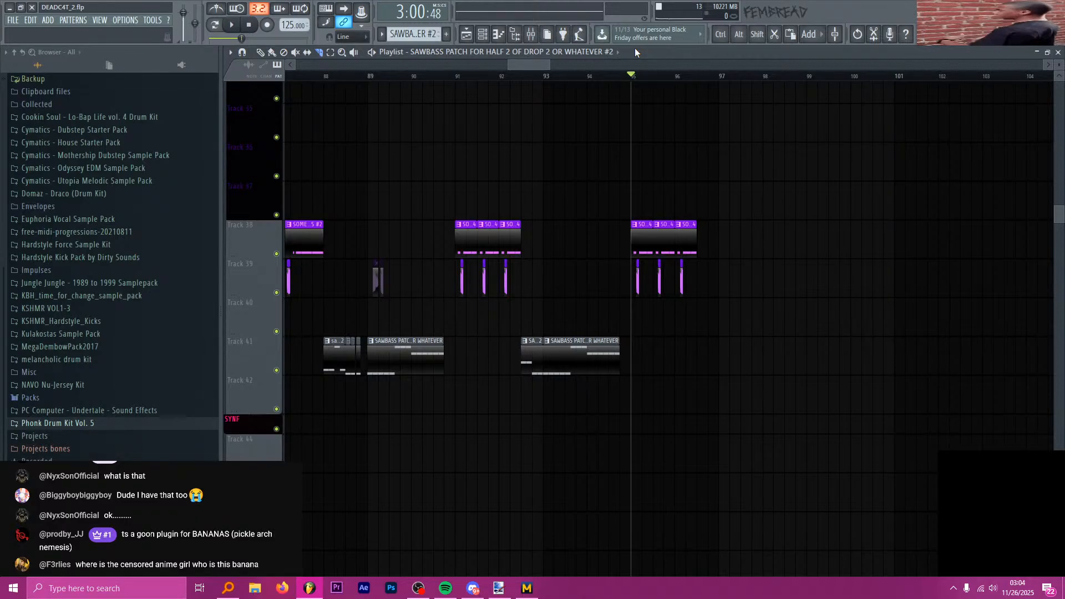
pyautogui.keyDown('ctrl'); pyautogui.scroll(-2, 638, 178); pyautogui.keyUp('ctrl')
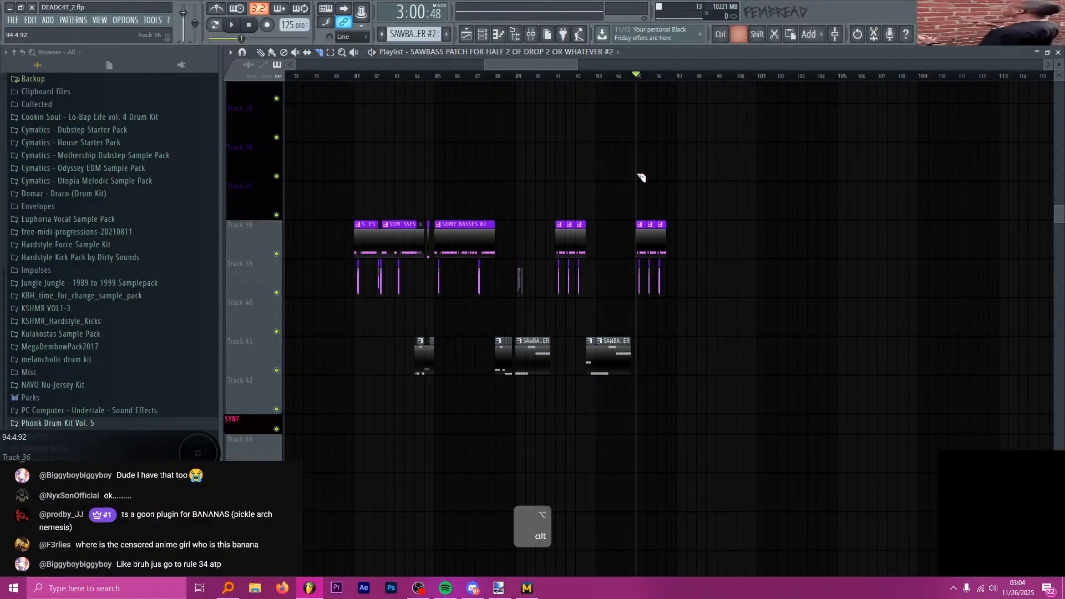
pyautogui.hotkey('alt', 'Tab')
pyautogui.hotkey('alt', 'Tab')
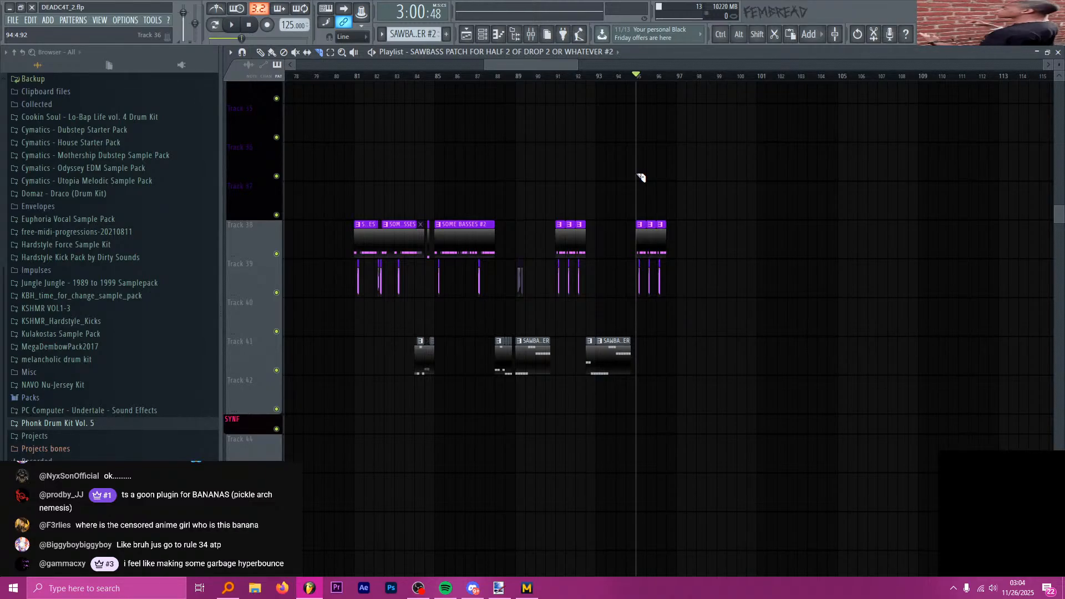
# - Play drop 2 from bar 81 and review its bass clips up to bar 96, stopping playback at the end
pyautogui.moveTo(367, 77); pyautogui.dragTo(355, 76)
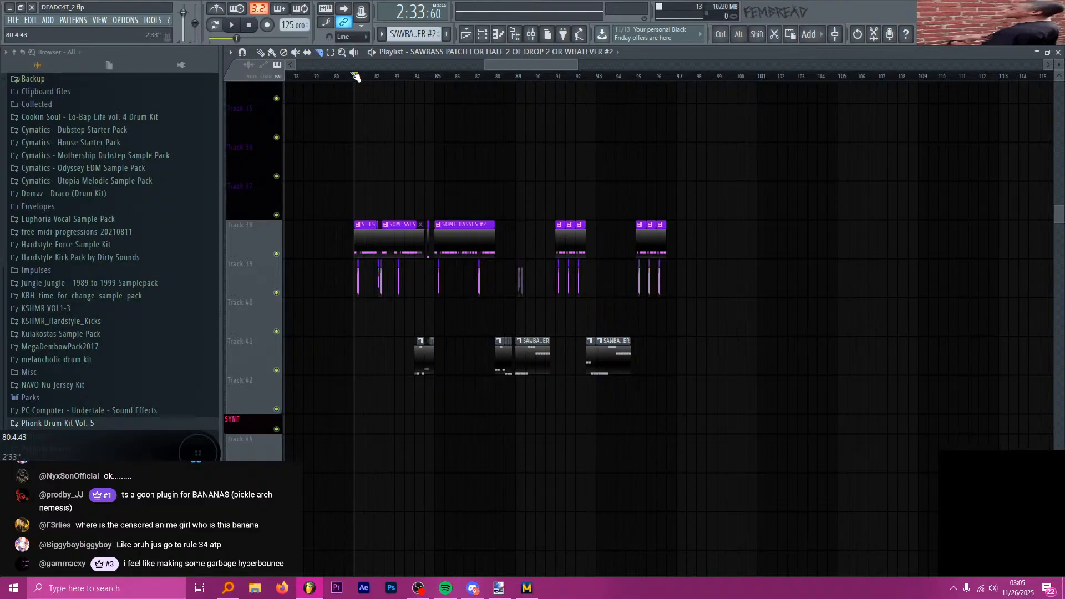
pyautogui.press('space')
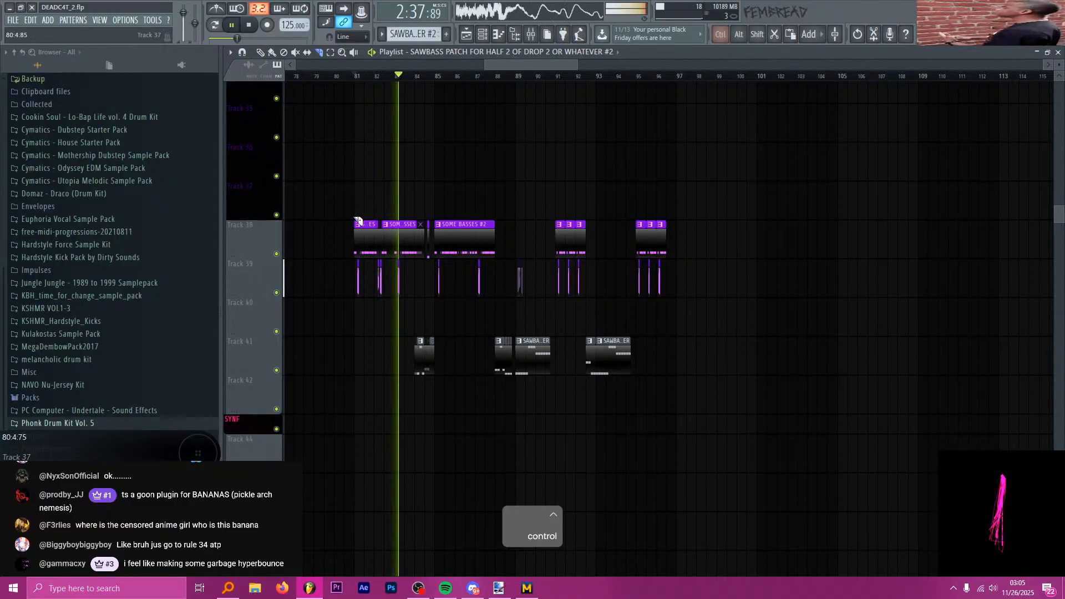
pyautogui.keyDown('ctrl'); pyautogui.scroll(5, 362, 174); pyautogui.keyUp('ctrl')
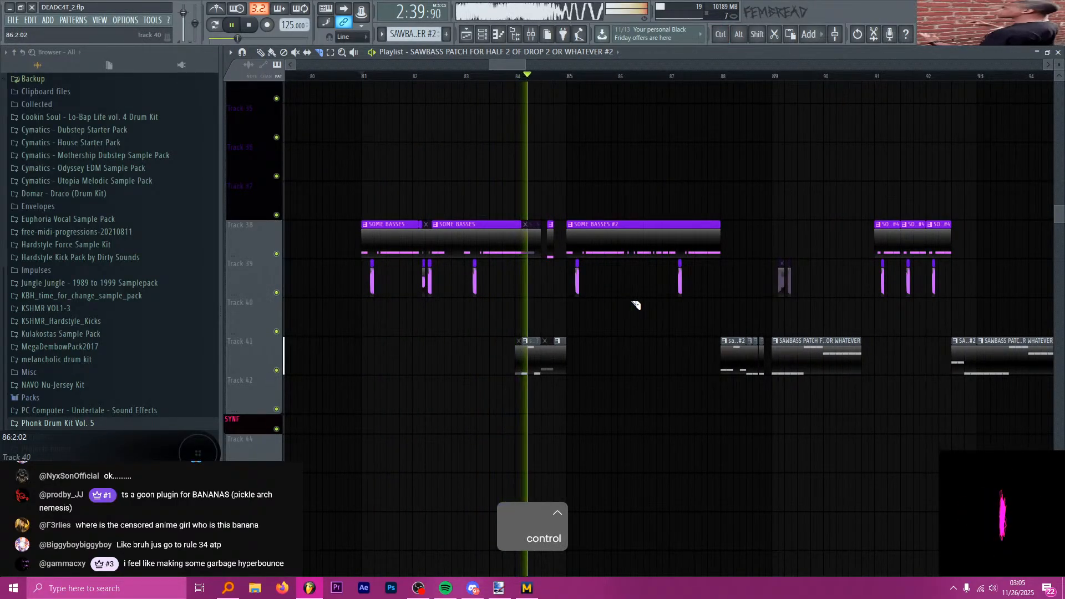
pyautogui.scroll(-3, 646, 307)
pyautogui.scroll(-3, 688, 272)
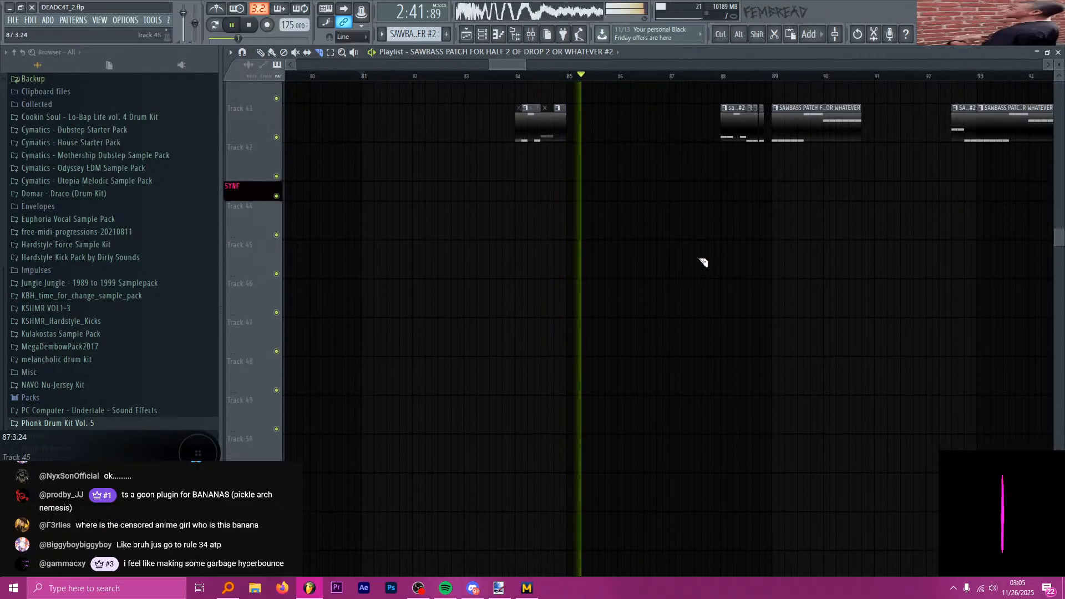
pyautogui.scroll(7, 703, 261)
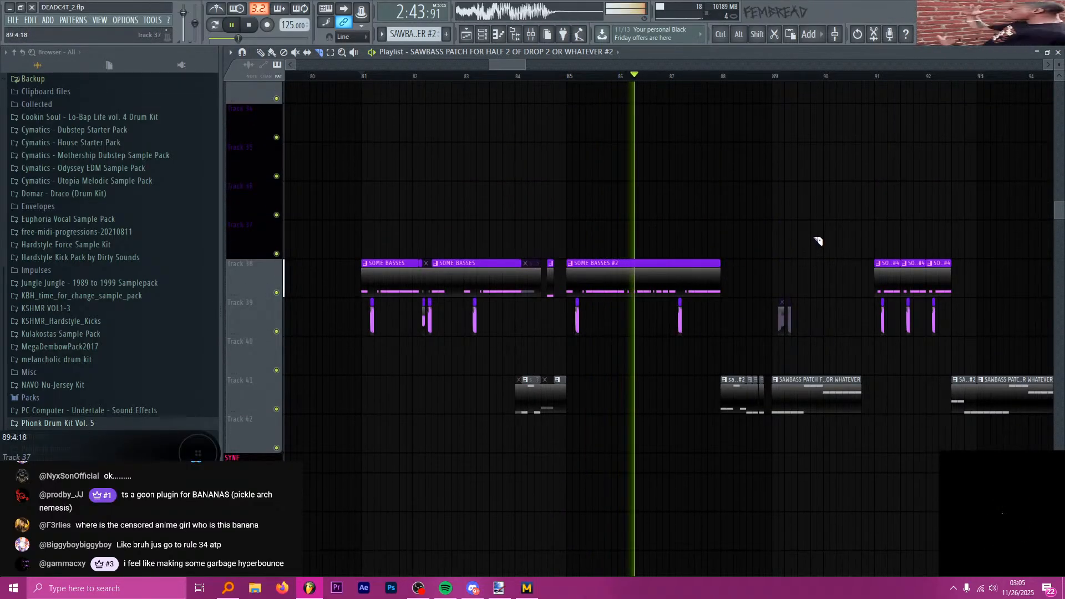
pyautogui.keyDown('ctrl'); pyautogui.scroll(3, 508, 236); pyautogui.keyUp('ctrl')
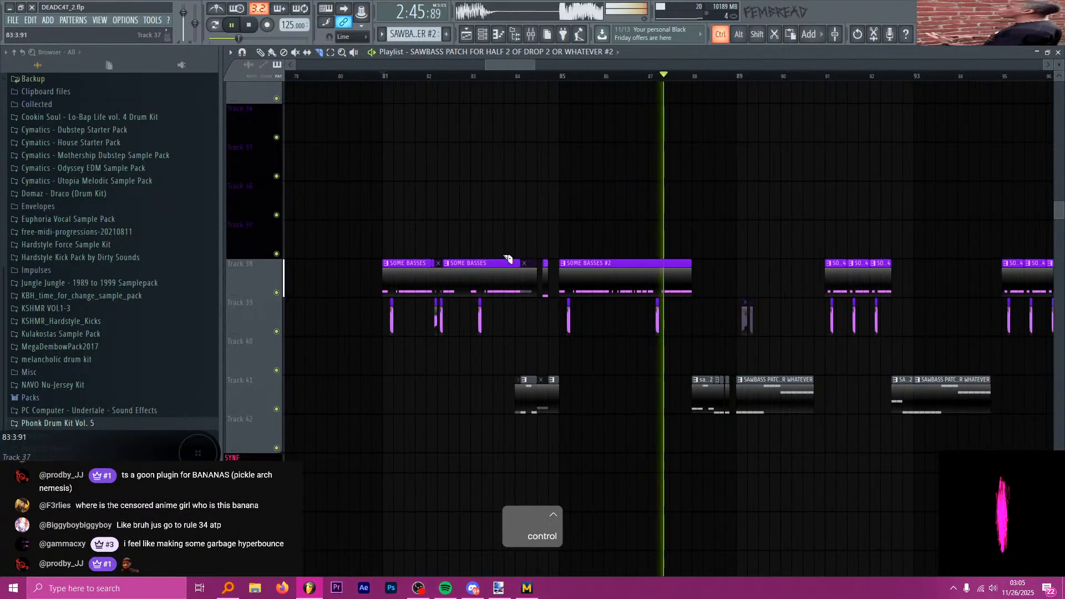
pyautogui.keyDown('ctrl'); pyautogui.scroll(-2, 511, 250); pyautogui.keyUp('ctrl')
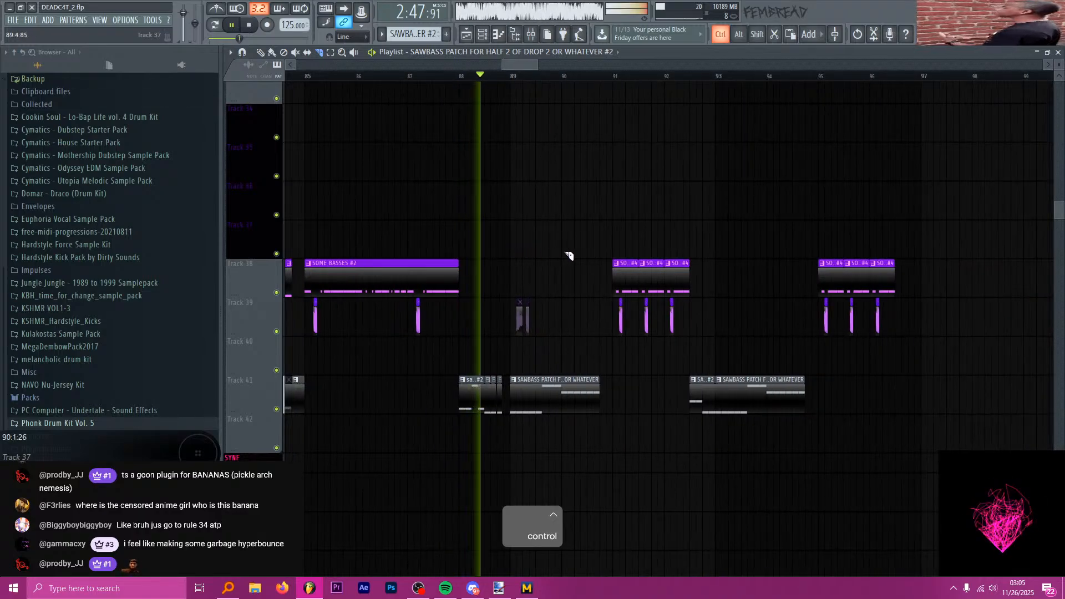
pyautogui.press('space')
pyautogui.keyDown('ctrl'); pyautogui.scroll(-4, 623, 261); pyautogui.keyUp('ctrl')
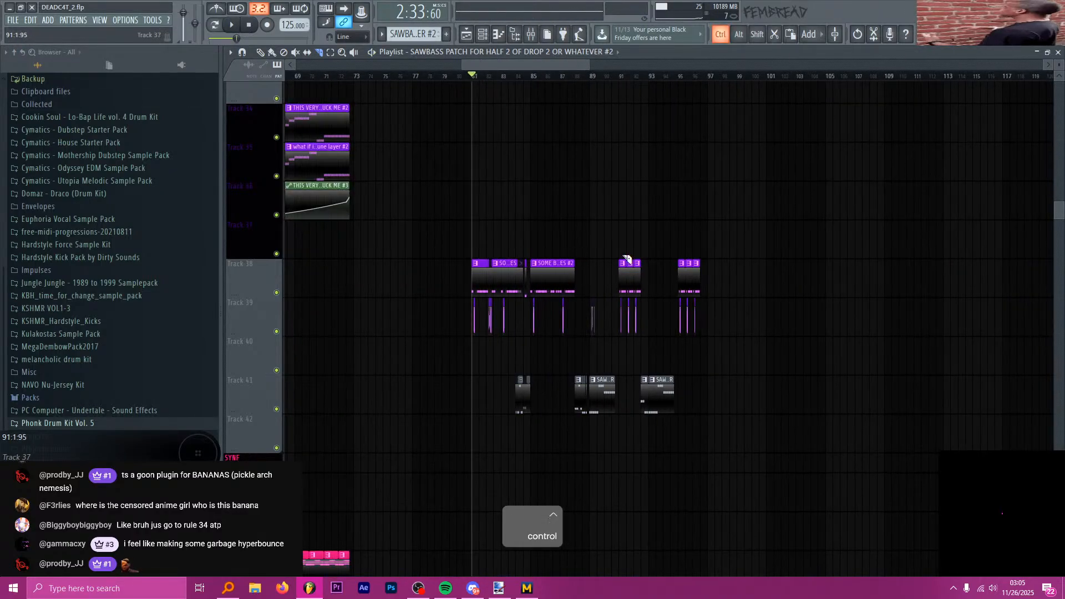
# - Look over the synth and vocal tracks of the whole arrangement and reset the song position to the start
pyautogui.scroll(-8, 642, 201)
pyautogui.scroll(-20, 743, 322)
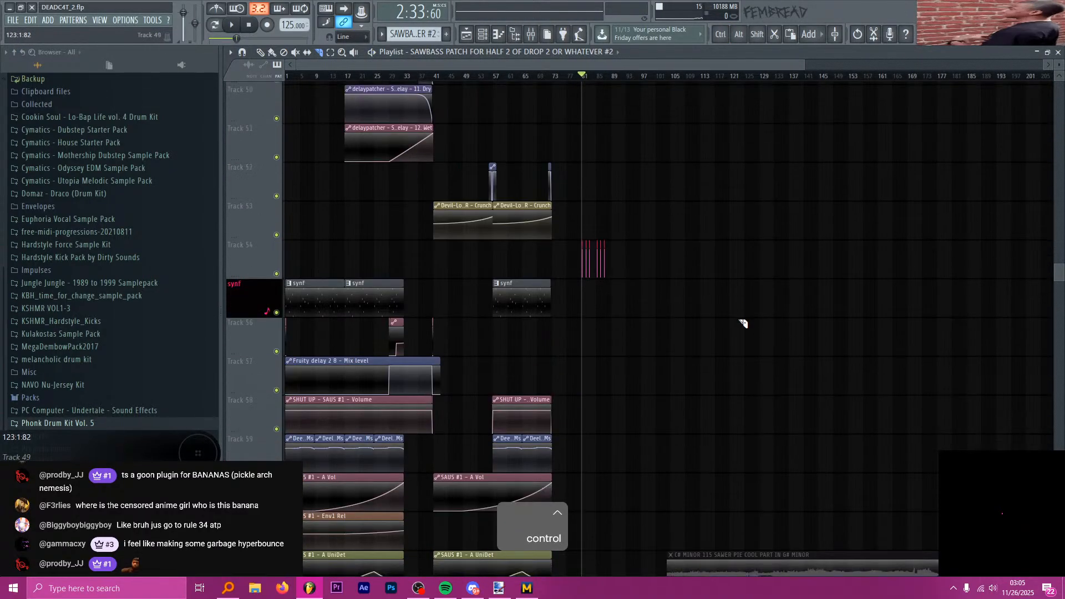
pyautogui.scroll(-8, 705, 305)
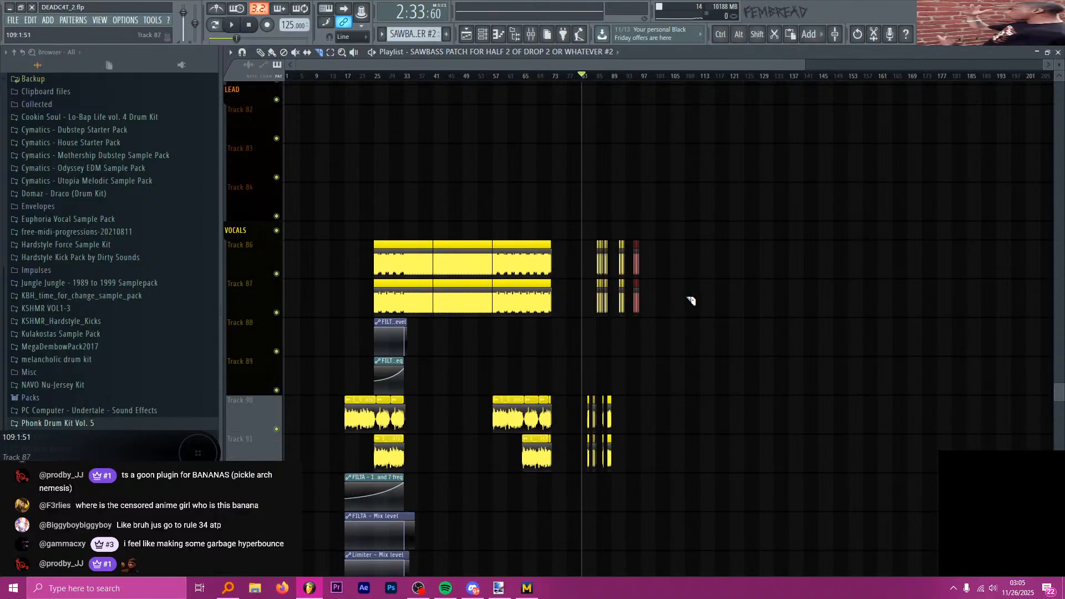
pyautogui.click(249, 25)
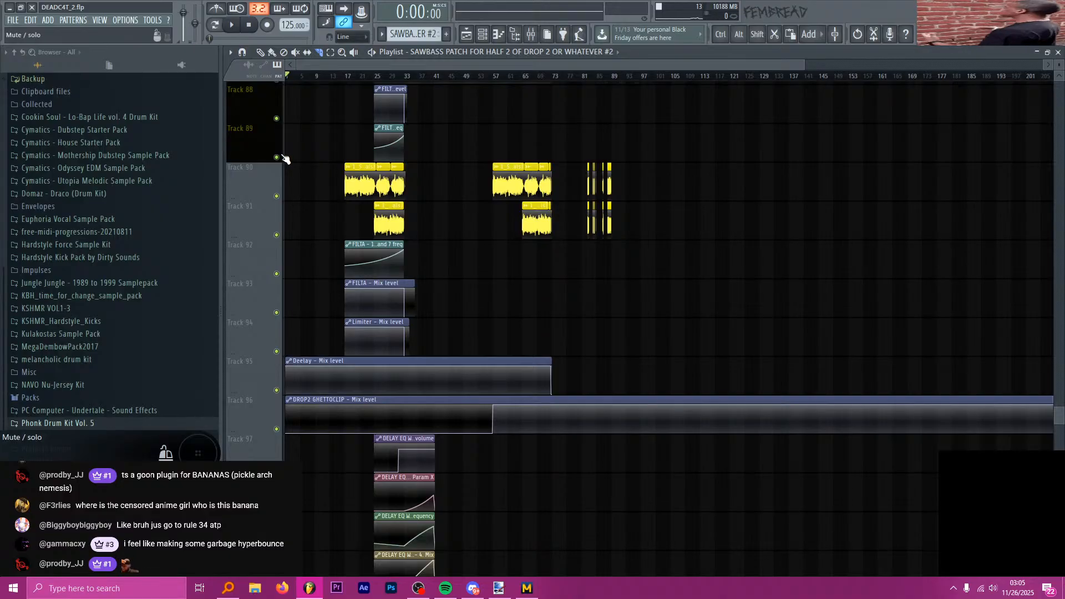
# - Examine the arrangement from the vocal tracks up to the sidechain and drum tracks, and check the bass section before drop 2
pyautogui.scroll(8, 285, 160)
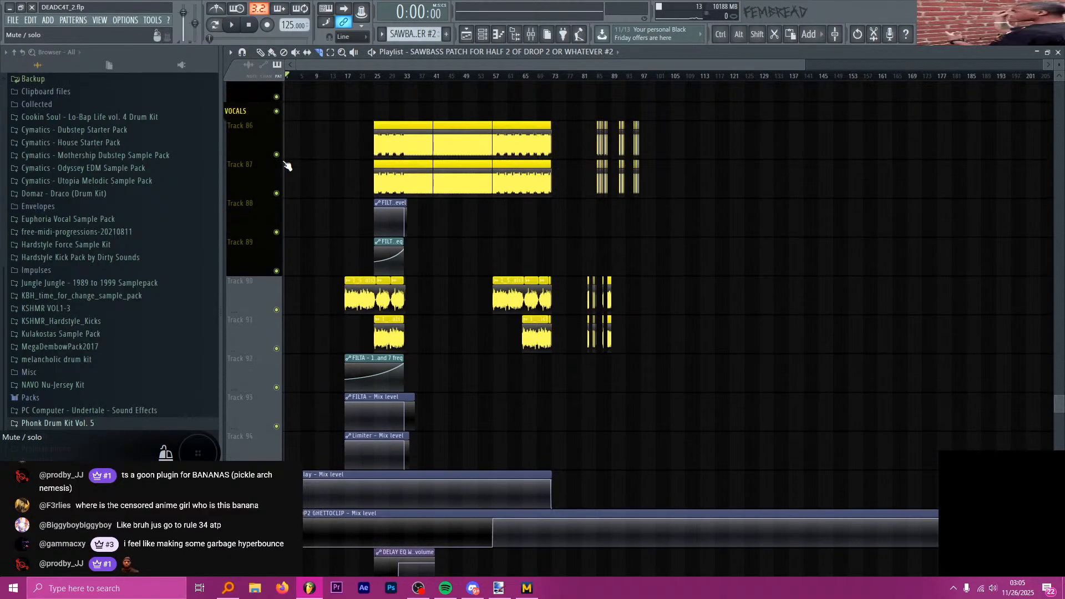
pyautogui.scroll(5, 285, 161)
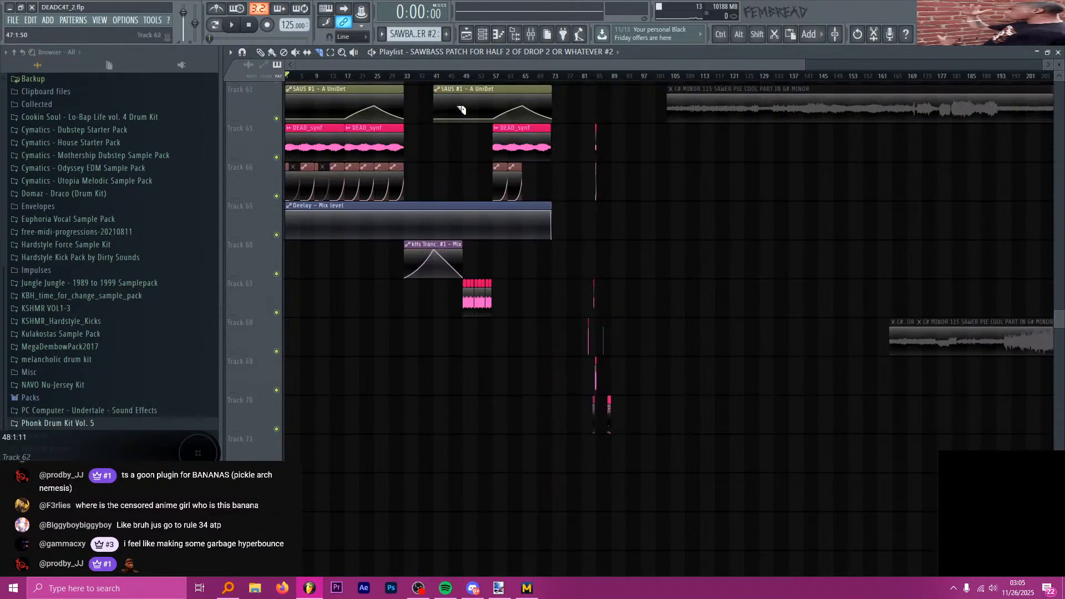
pyautogui.press('F9')
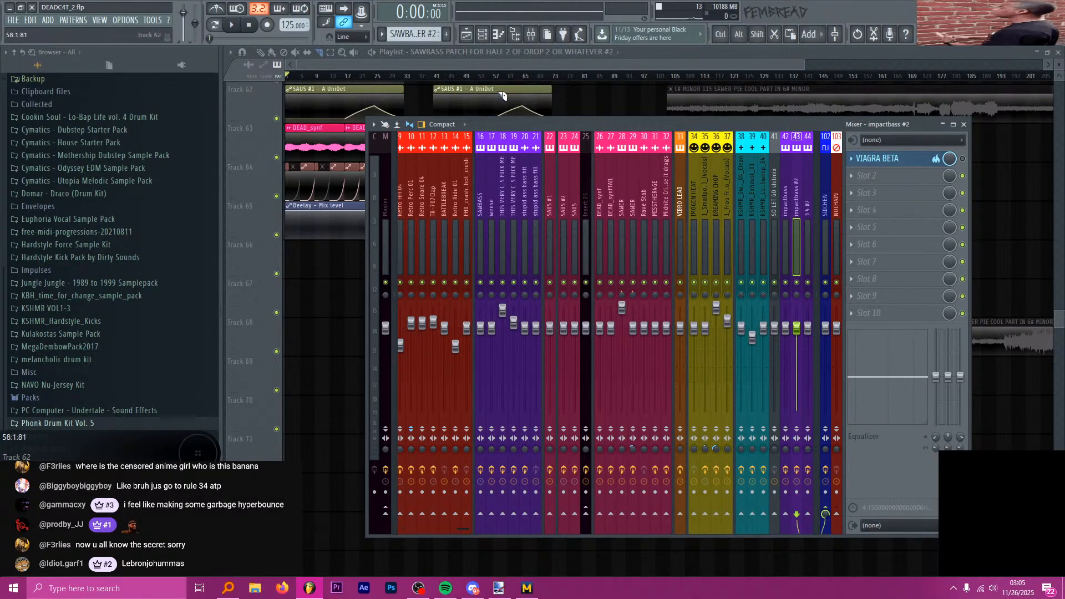
pyautogui.press('F9')
pyautogui.scroll(12, 344, 100)
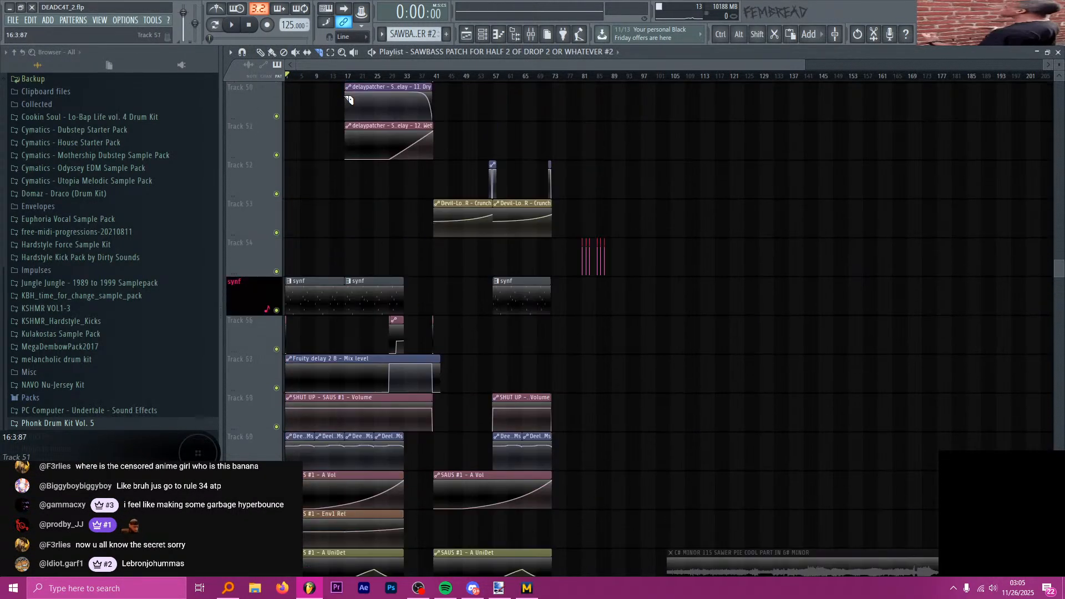
pyautogui.scroll(15, 339, 106)
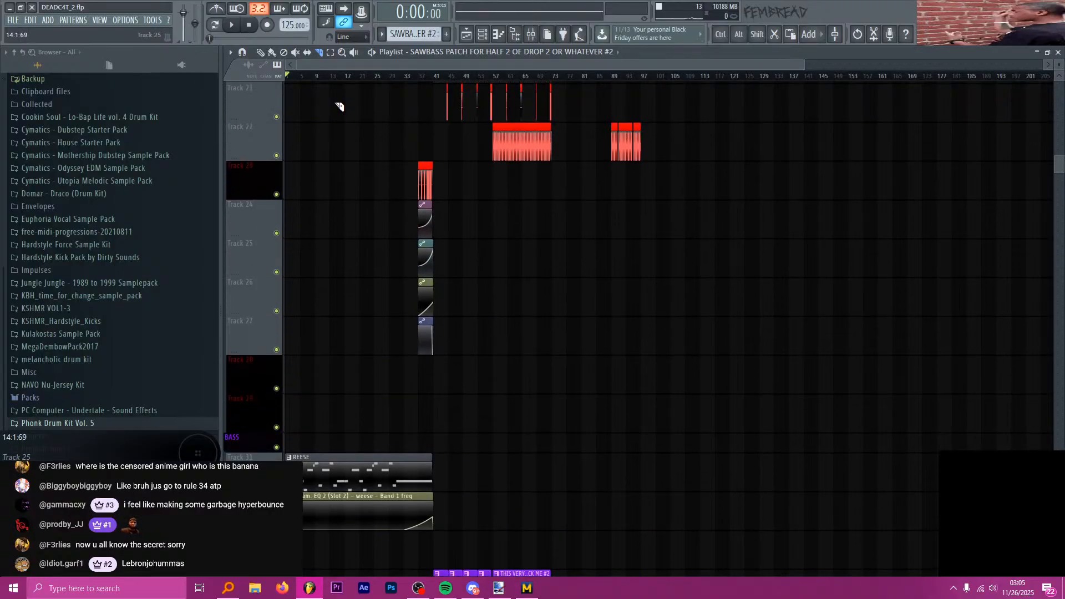
pyautogui.scroll(3, 340, 106)
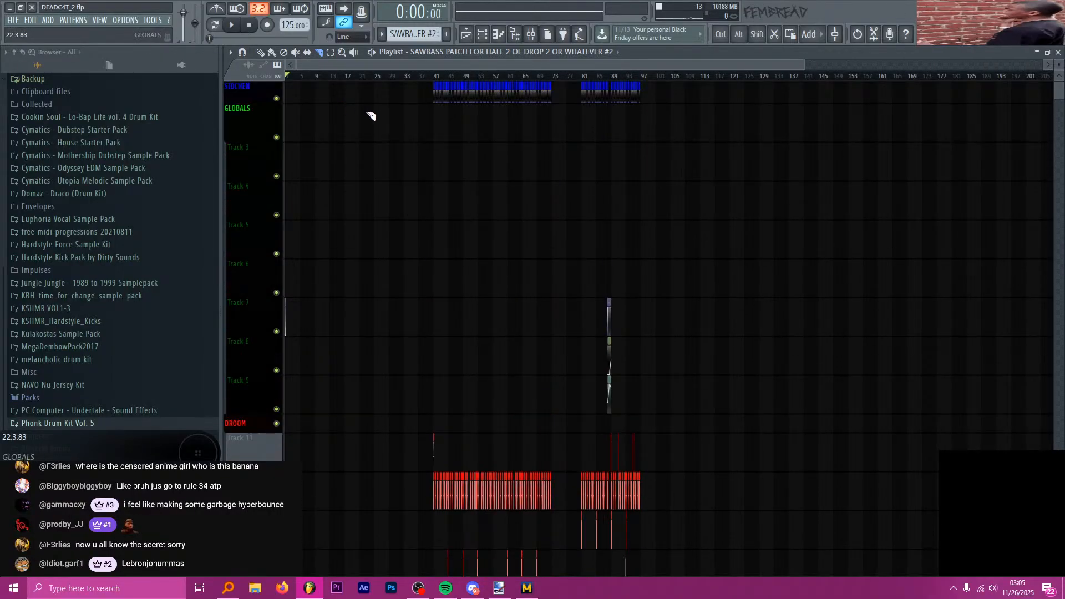
pyautogui.scroll(-12, 413, 219)
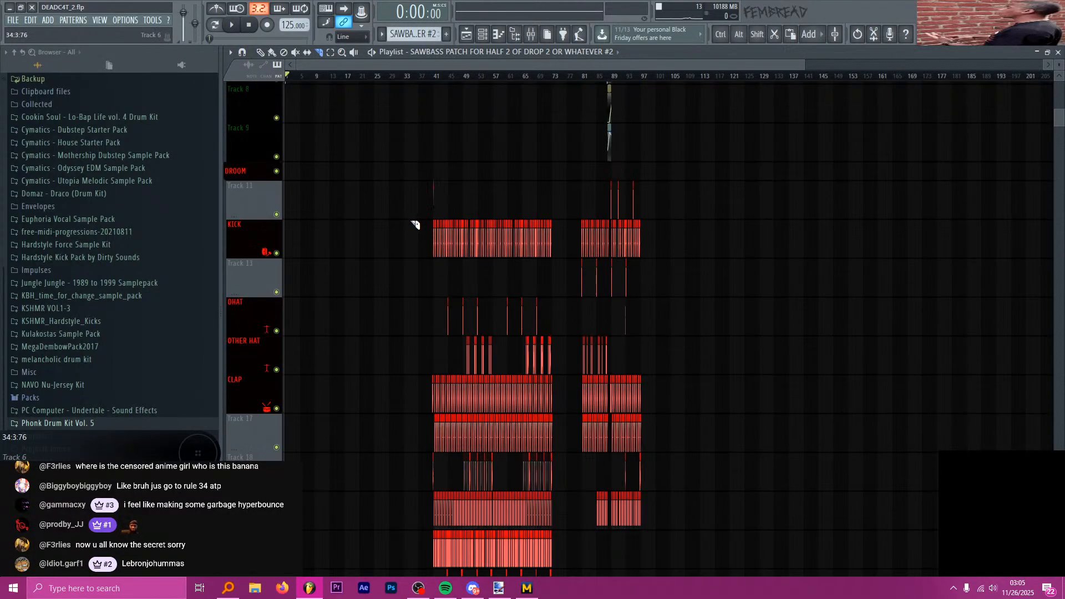
pyautogui.scroll(-7, 405, 211)
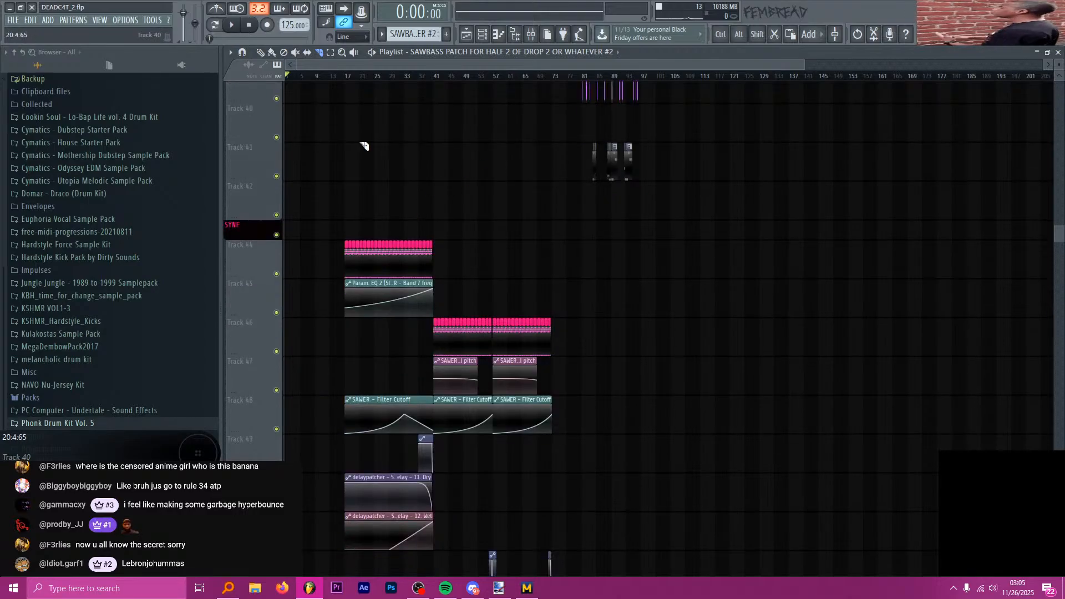
pyautogui.scroll(5, 677, 278)
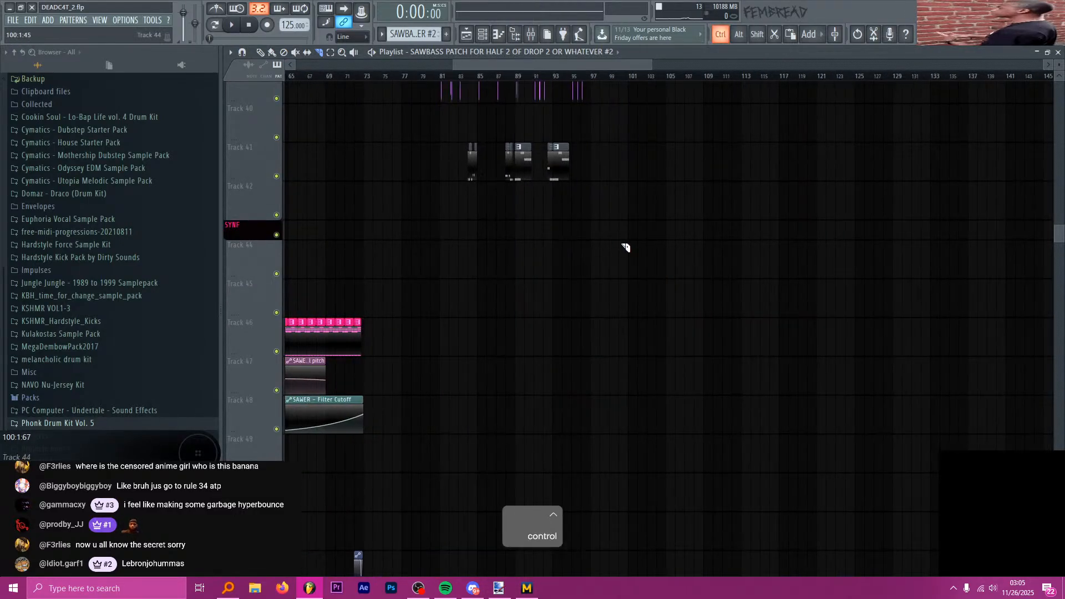
pyautogui.scroll(-2, 624, 244)
pyautogui.scroll(4, 447, 206)
pyautogui.scroll(2, 482, 216)
pyautogui.scroll(4, 486, 218)
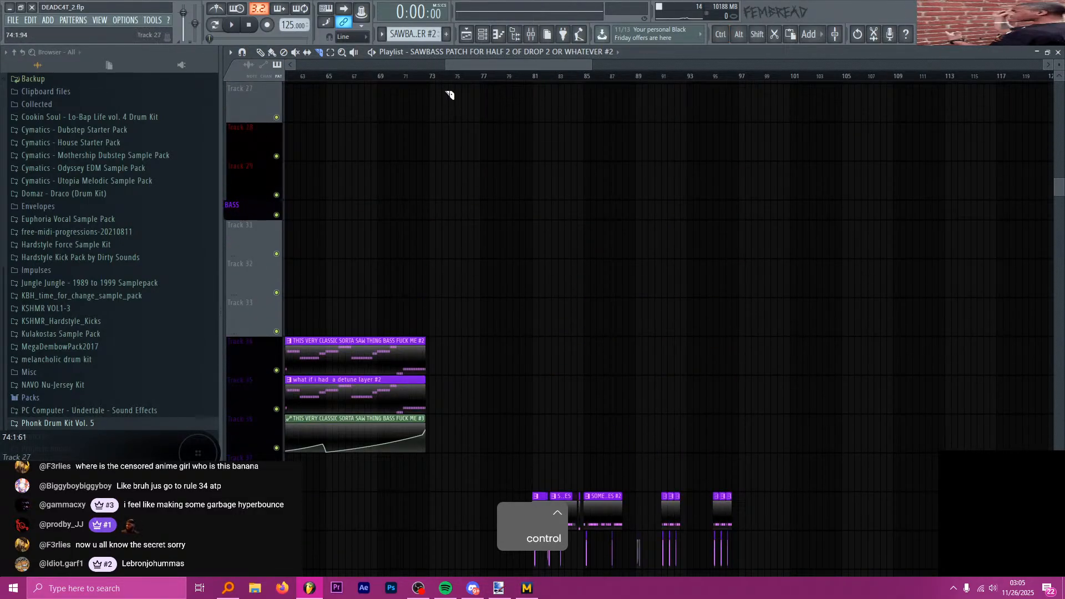
# - Gauge the section lengths by marking bars 81 to 89 and 73 to 81, clear the selection and return to the song start
pyautogui.press('ctrl')
pyautogui.moveTo(331, 80); pyautogui.dragTo(432, 79)
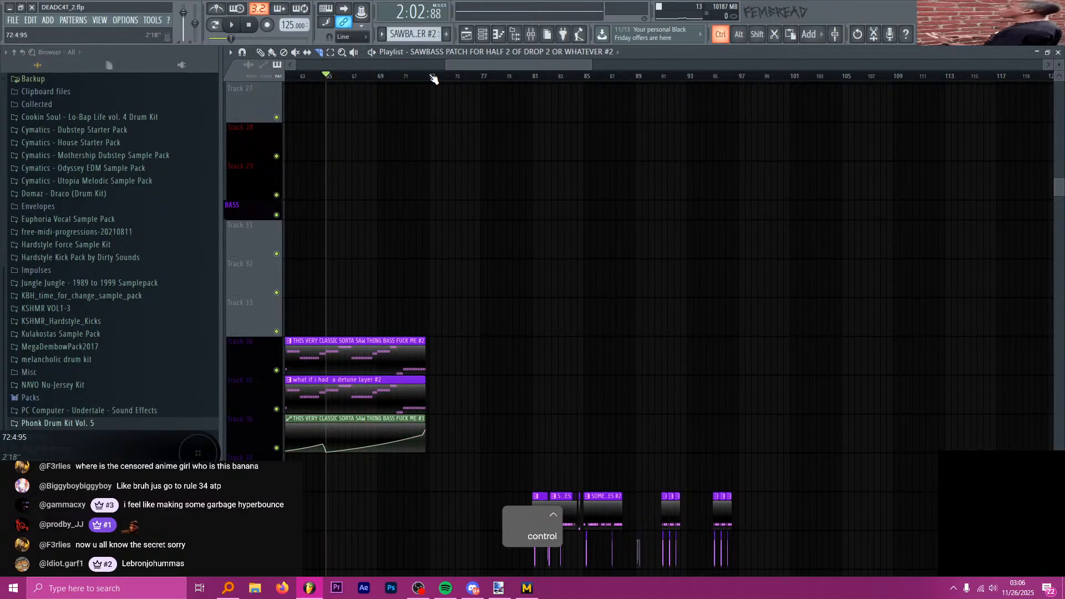
pyautogui.moveTo(534, 78); pyautogui.dragTo(636, 83)
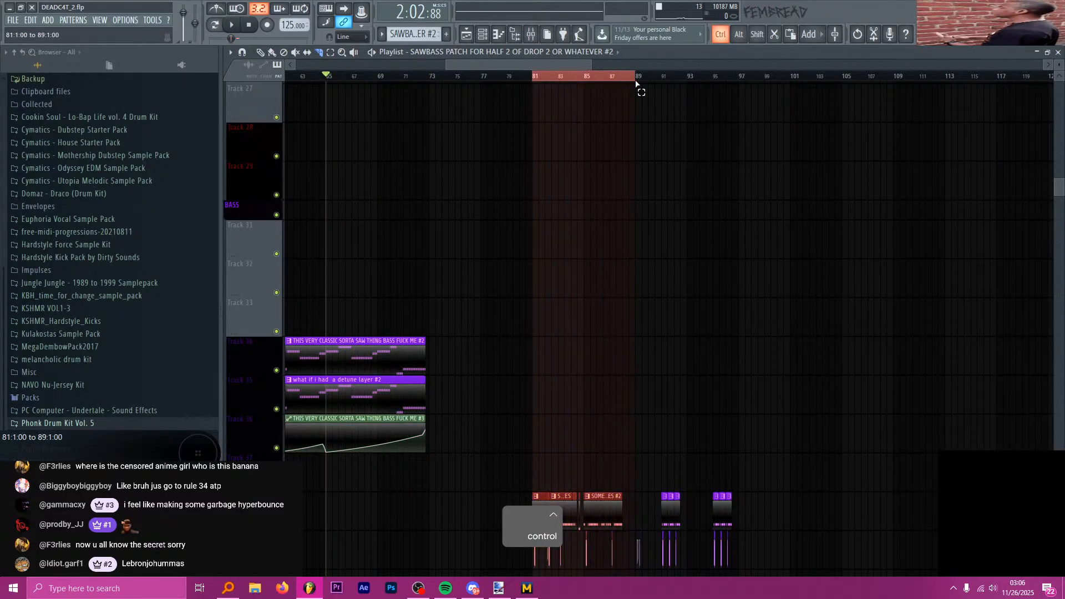
pyautogui.moveTo(534, 79); pyautogui.dragTo(430, 82)
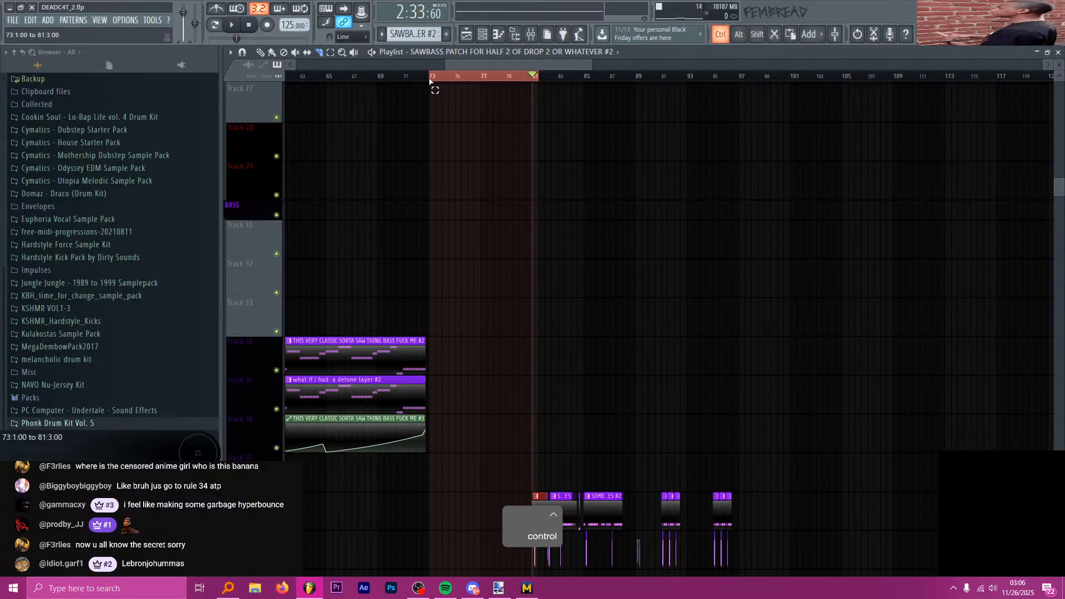
pyautogui.keyDown('ctrl'); pyautogui.click(430, 82); pyautogui.keyUp('ctrl')
pyautogui.scroll(-5, 595, 158)
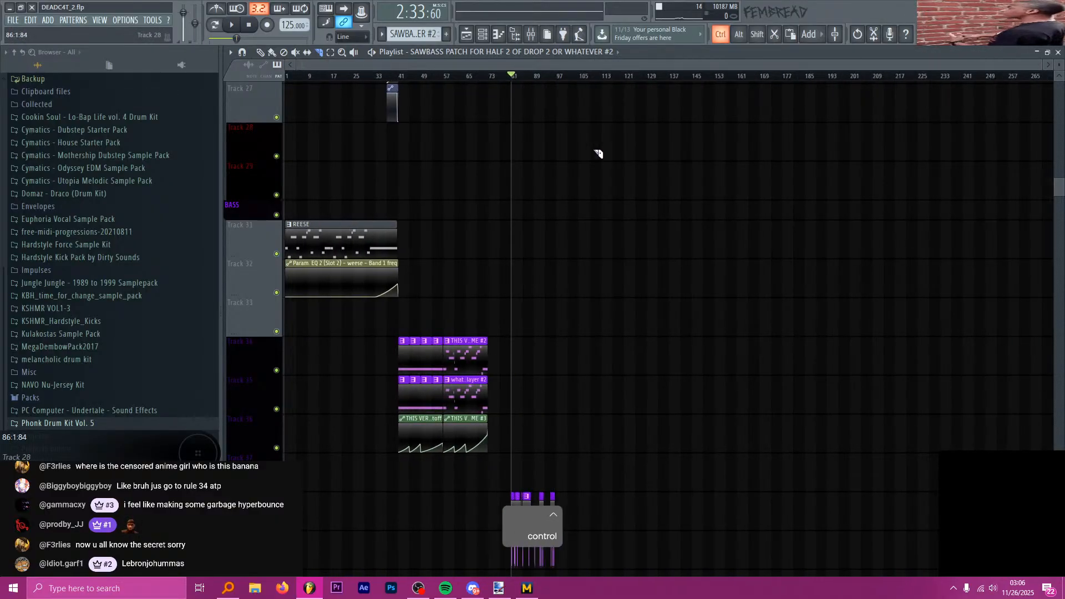
pyautogui.scroll(-2, 598, 154)
pyautogui.moveTo(444, 82); pyautogui.dragTo(277, 86)
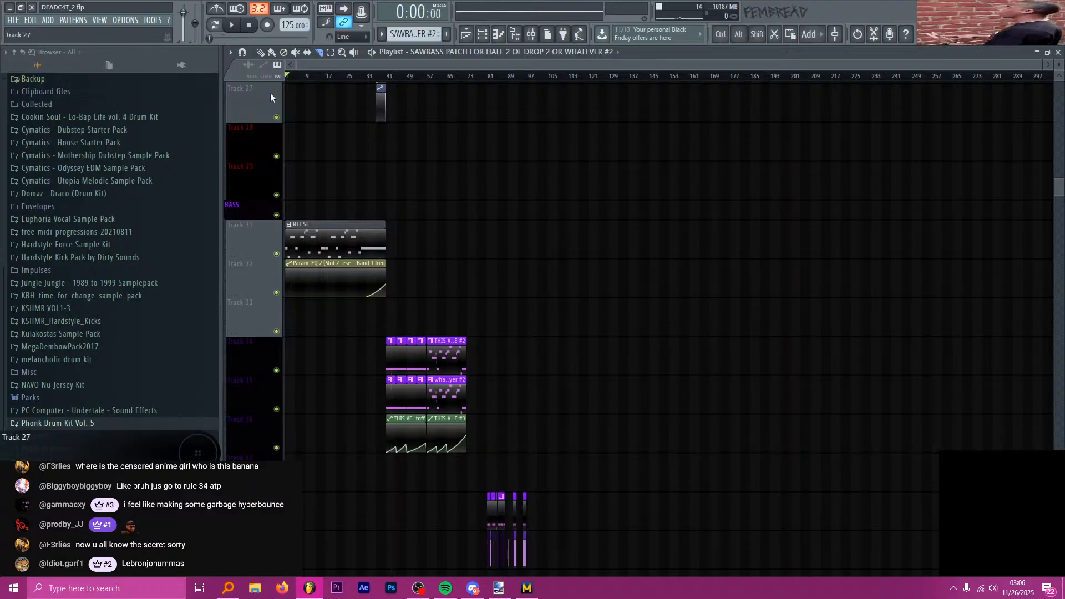
# - Examine the bass, synth and automation tracks around the empty section between bars 73 and 81
pyautogui.scroll(-6, 427, 138)
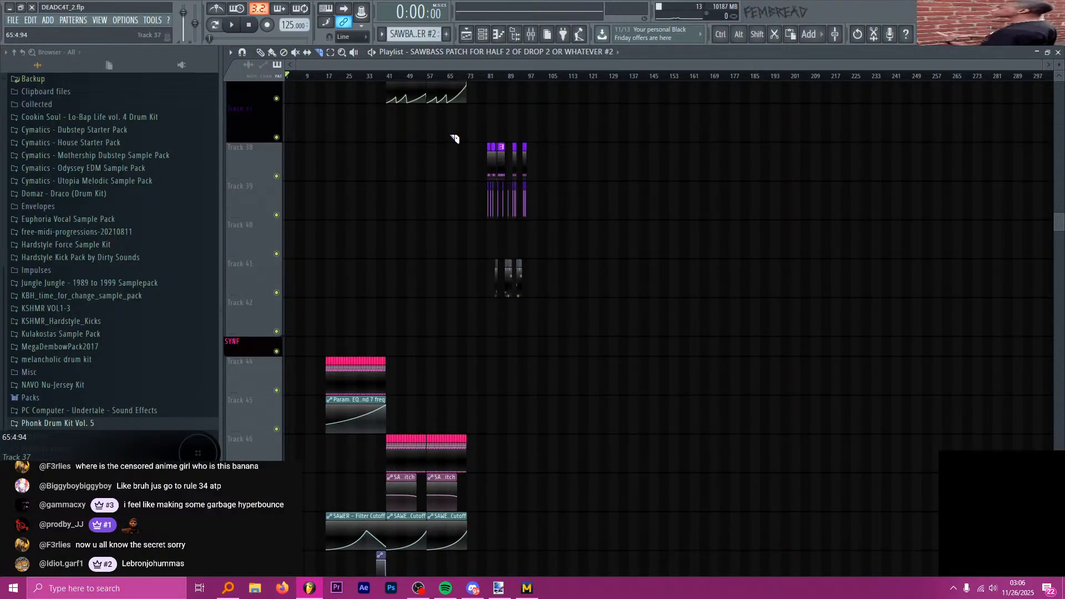
pyautogui.scroll(3, 455, 138)
pyautogui.scroll(-3, 455, 138)
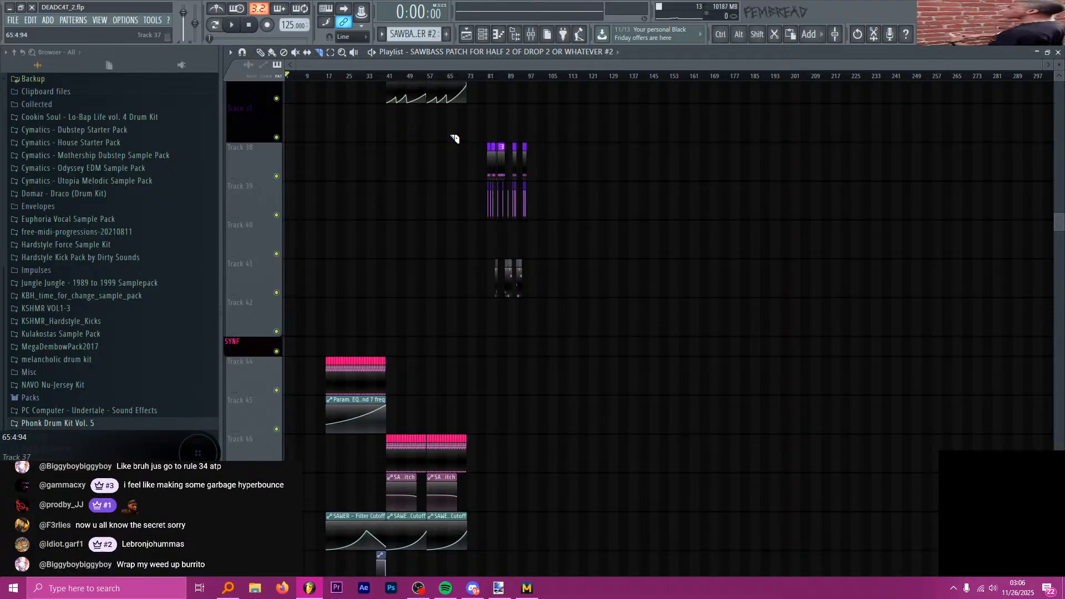
pyautogui.scroll(3, 476, 149)
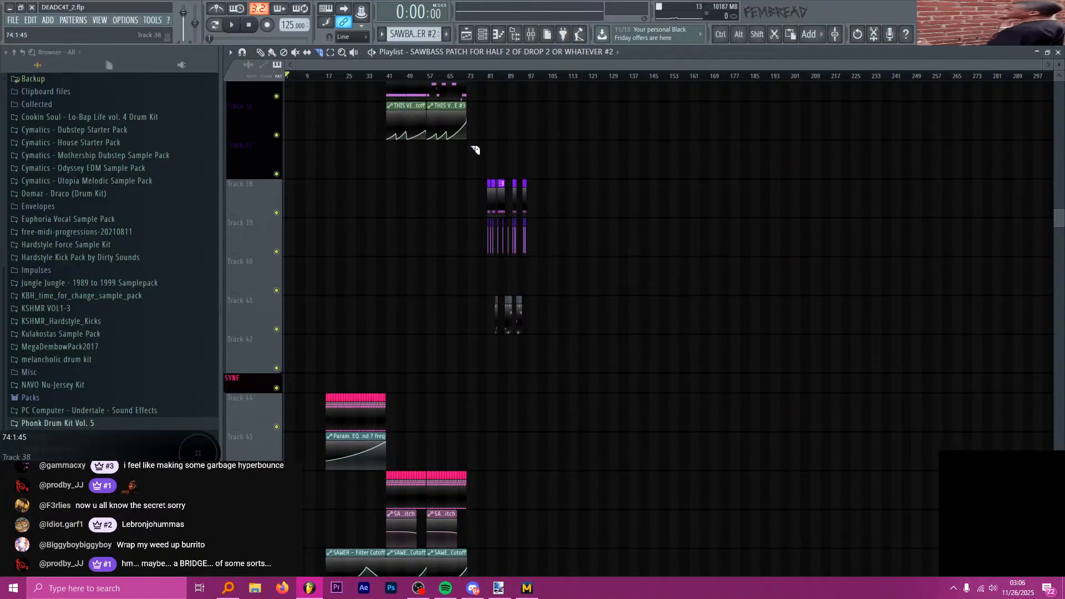
pyautogui.scroll(-10, 475, 150)
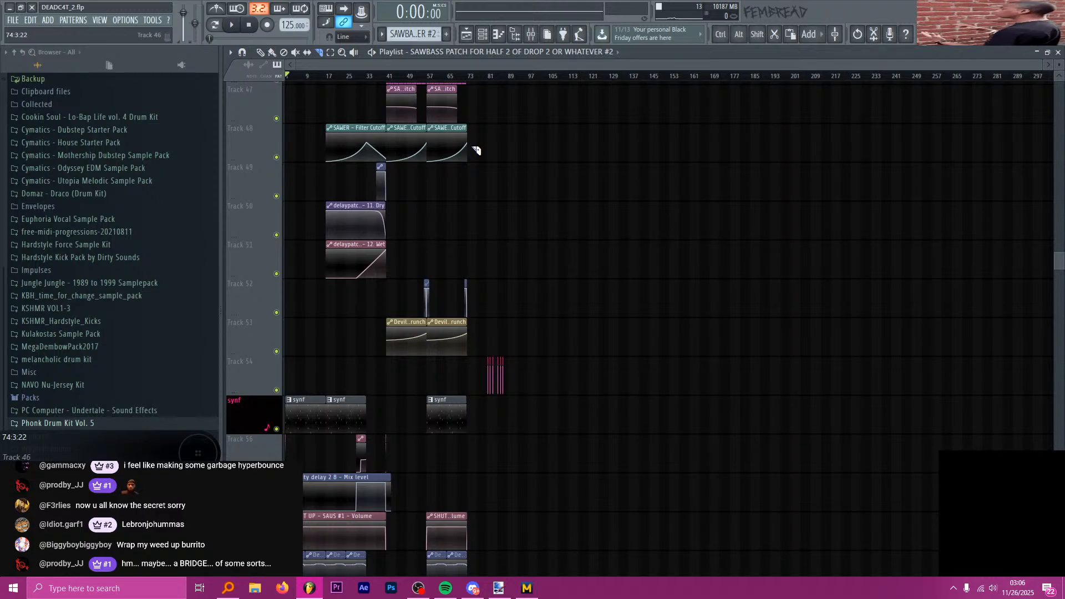
pyautogui.scroll(-1, 475, 149)
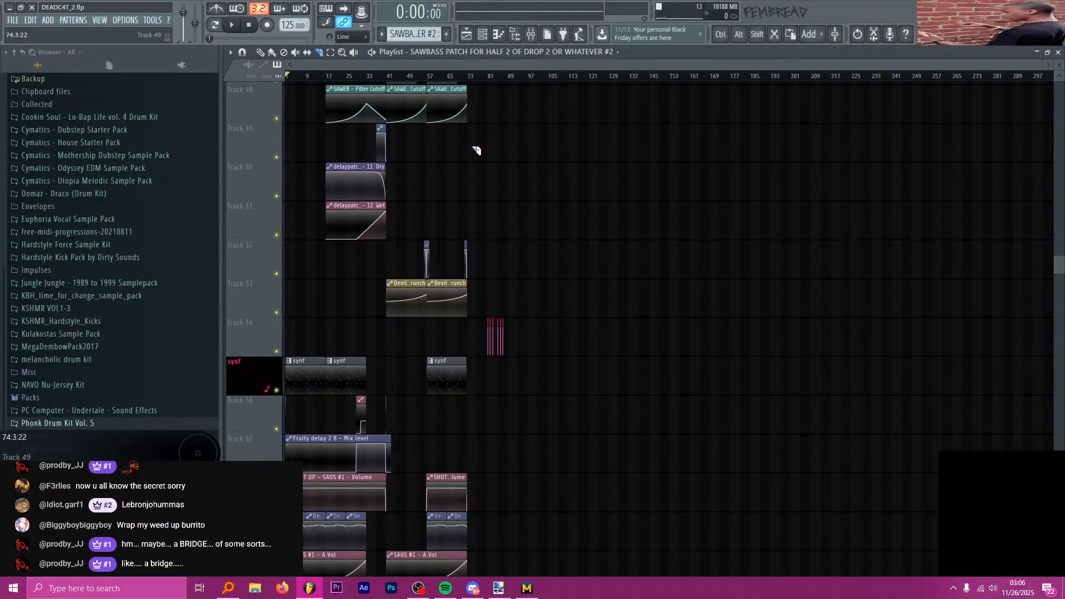
# - Play the song from the beginning and examine the intro's synf pattern, DEAD_synf audio and automation clips
pyautogui.press('space')
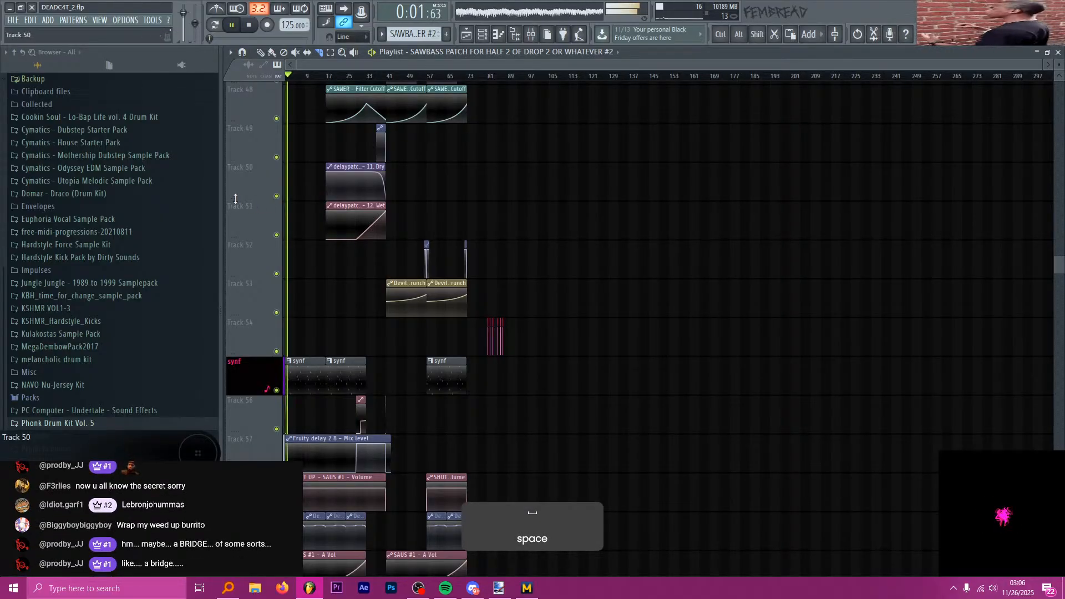
pyautogui.scroll(6, 251, 258)
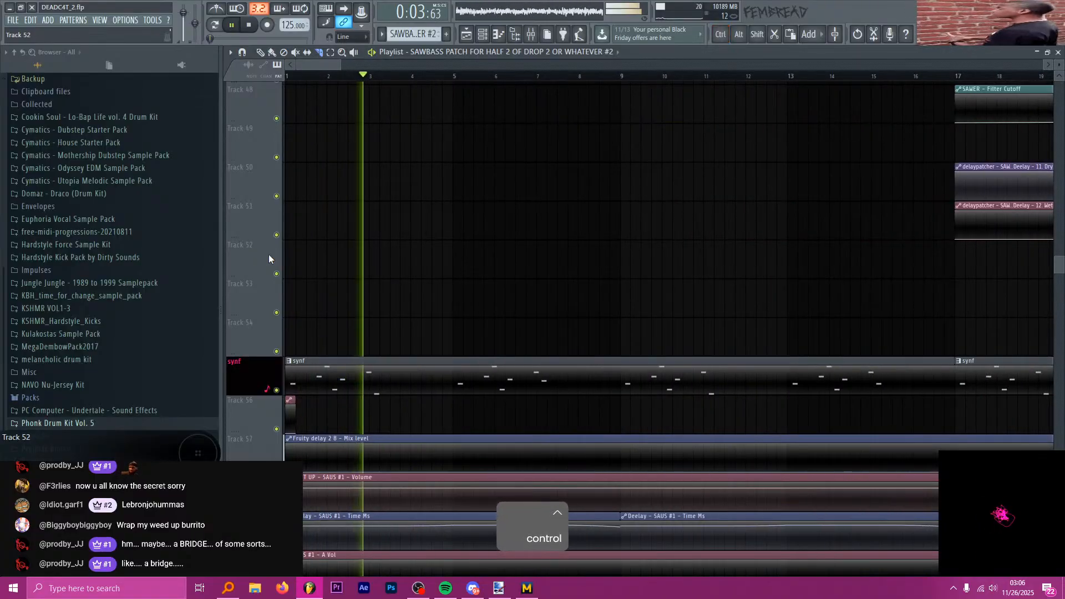
pyautogui.scroll(-5, 352, 267)
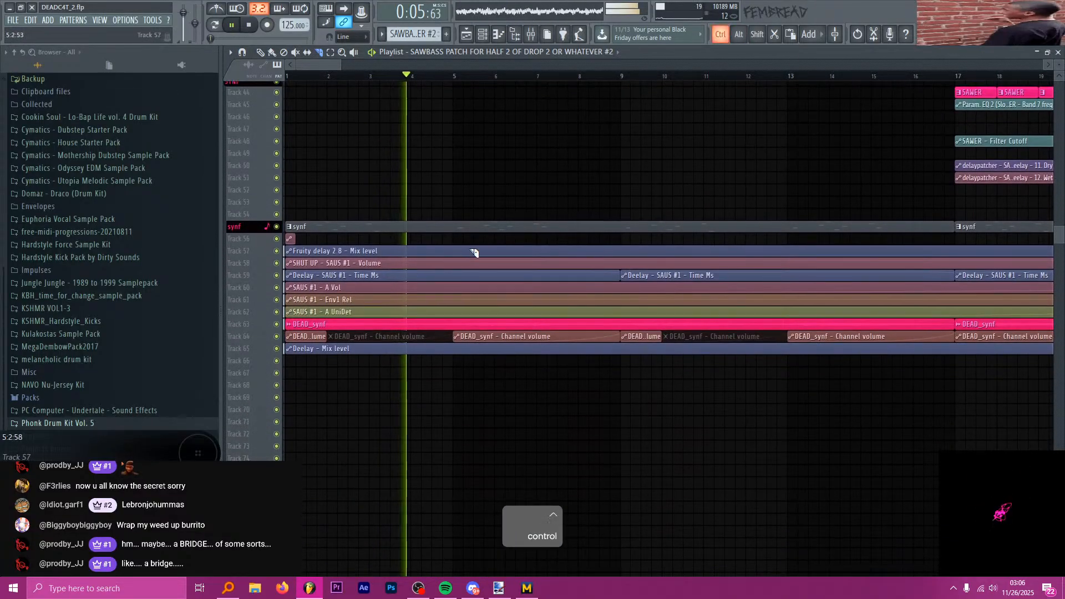
pyautogui.scroll(5, 437, 244)
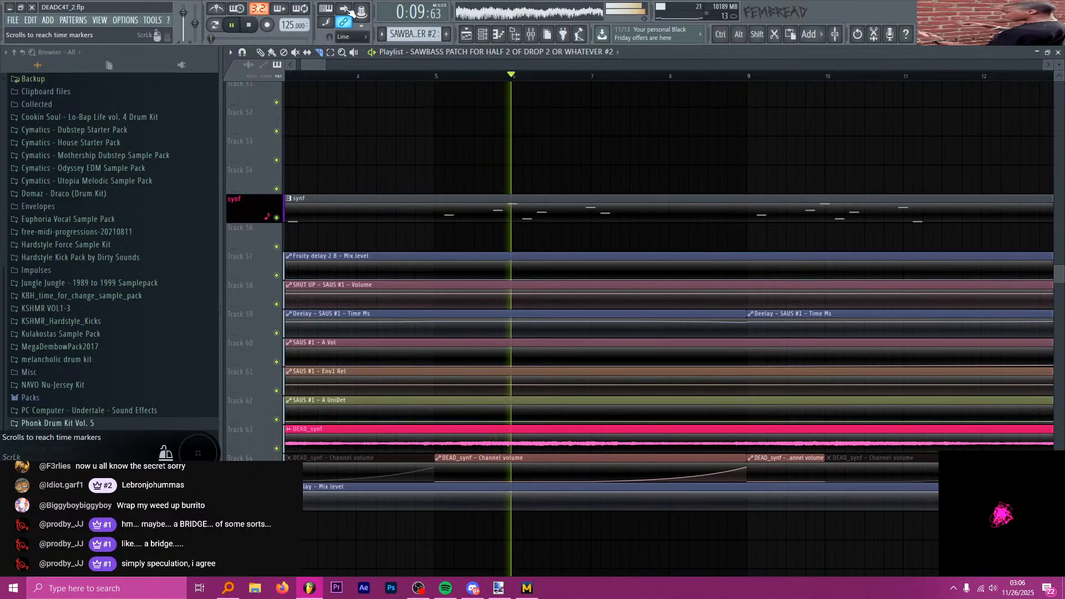
# - Turn on playlist auto-scrolling during playback and show the effect chain of the SAUS #1 mixer track
pyautogui.click(346, 10)
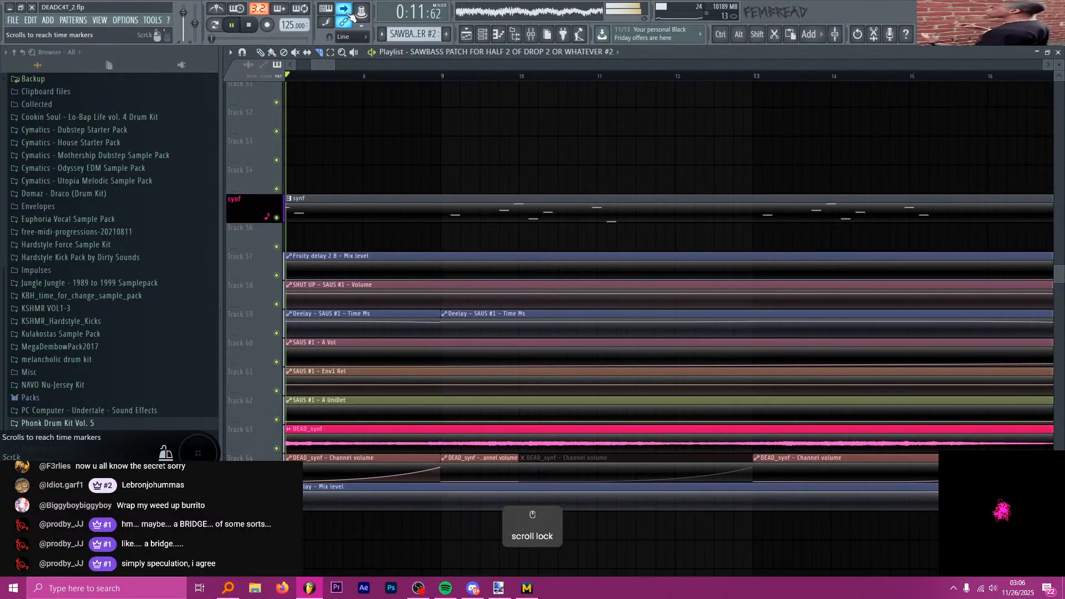
pyautogui.press('F9')
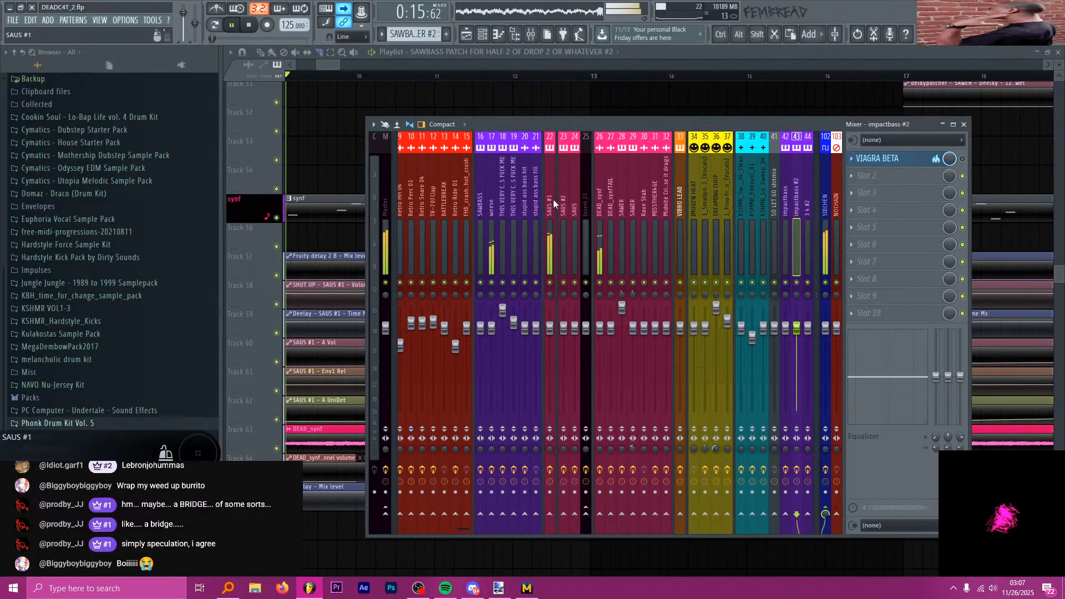
pyautogui.hotkey('alt', 'Tab')
pyautogui.hotkey('alt', 'Tab')
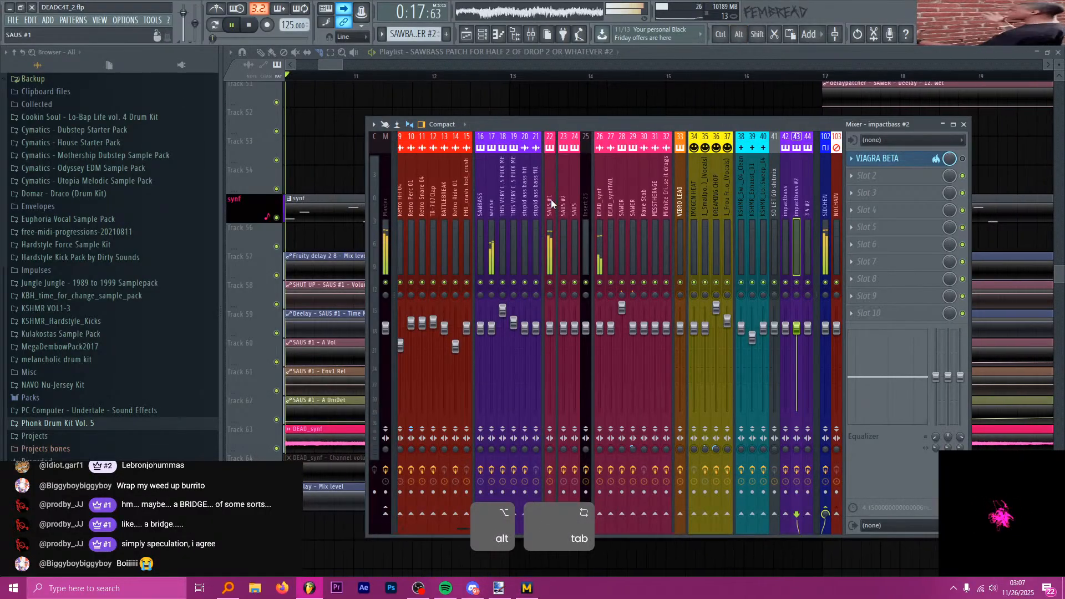
pyautogui.click(552, 204)
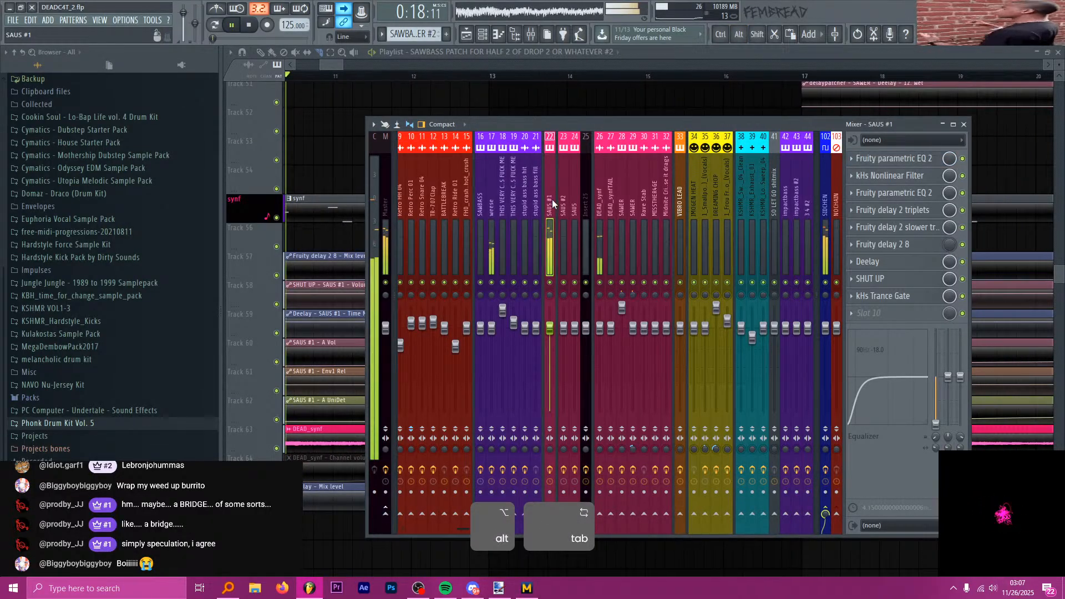
# - Open the Fruity delay 2 triplets and slower triplets effects on SAUS #1 and arrange them one below the other
pyautogui.click(913, 210)
pyautogui.click(899, 227)
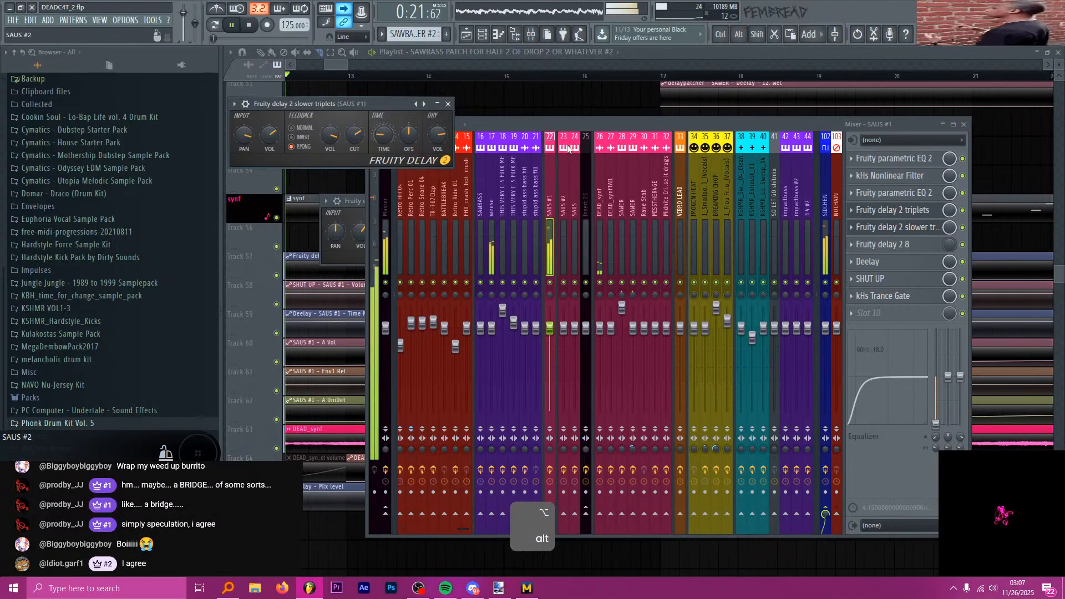
pyautogui.moveTo(332, 101); pyautogui.dragTo(413, 254)
pyautogui.click(373, 206)
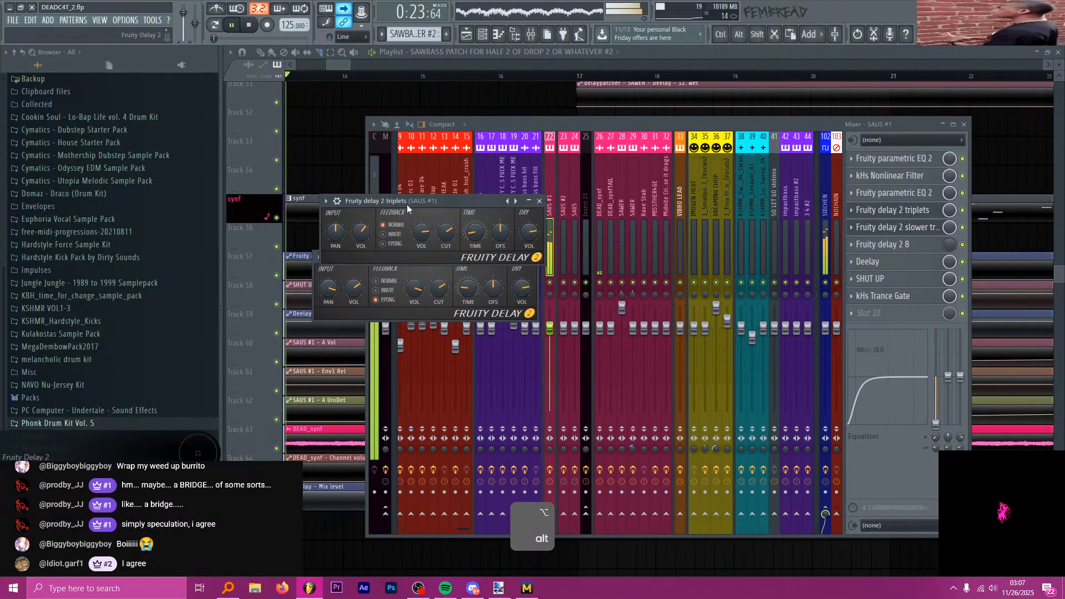
# - Inspect Deelay on SAUS #1 alongside the two triplet delays, and close all three effects and the mixer
pyautogui.click(887, 261)
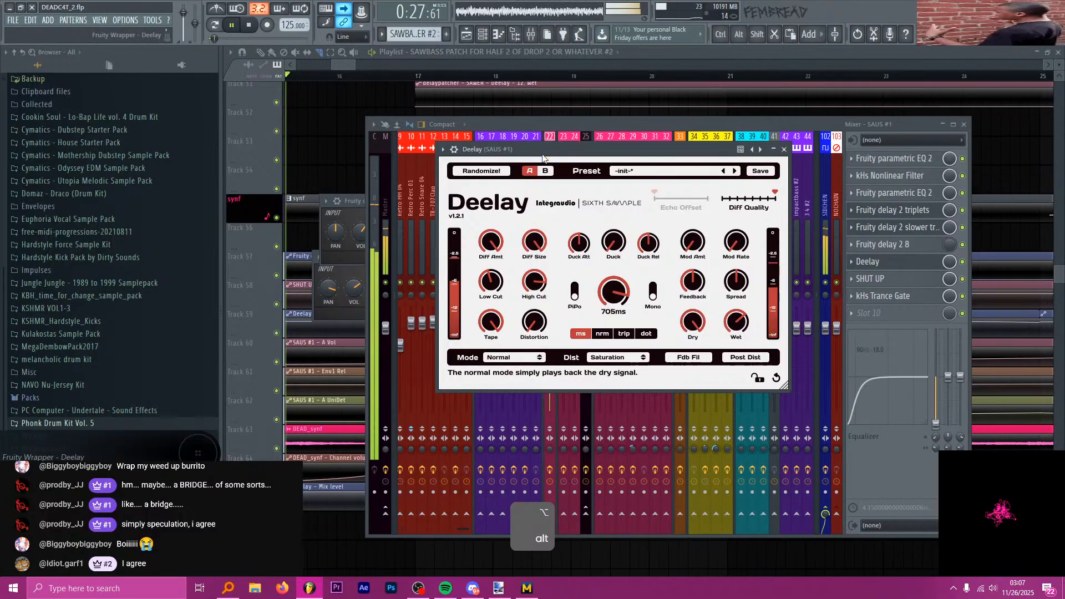
pyautogui.moveTo(542, 158); pyautogui.dragTo(407, 340)
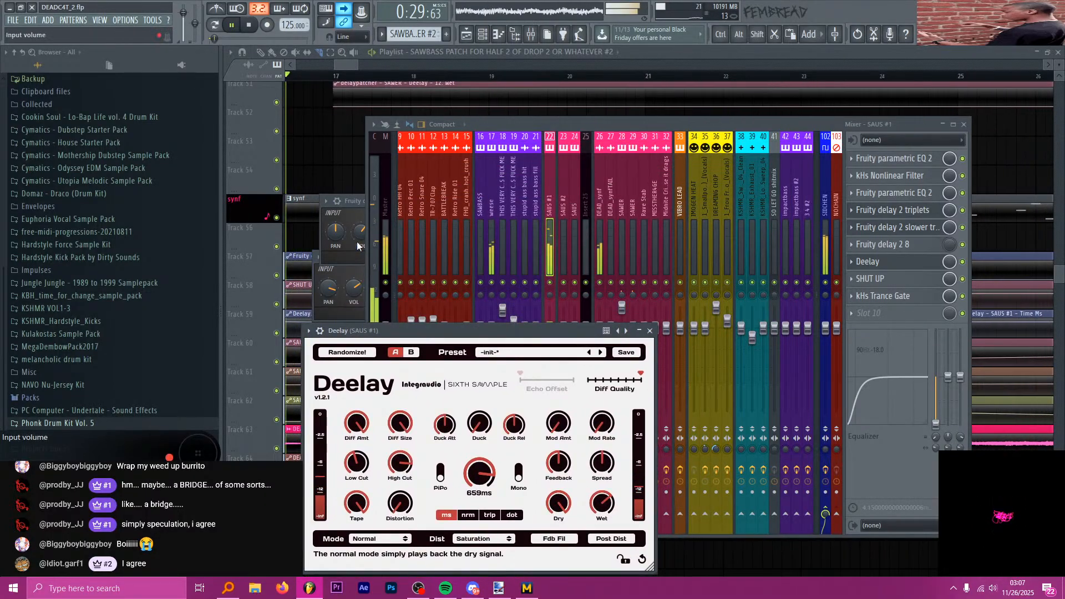
pyautogui.click(354, 264)
pyautogui.click(377, 311)
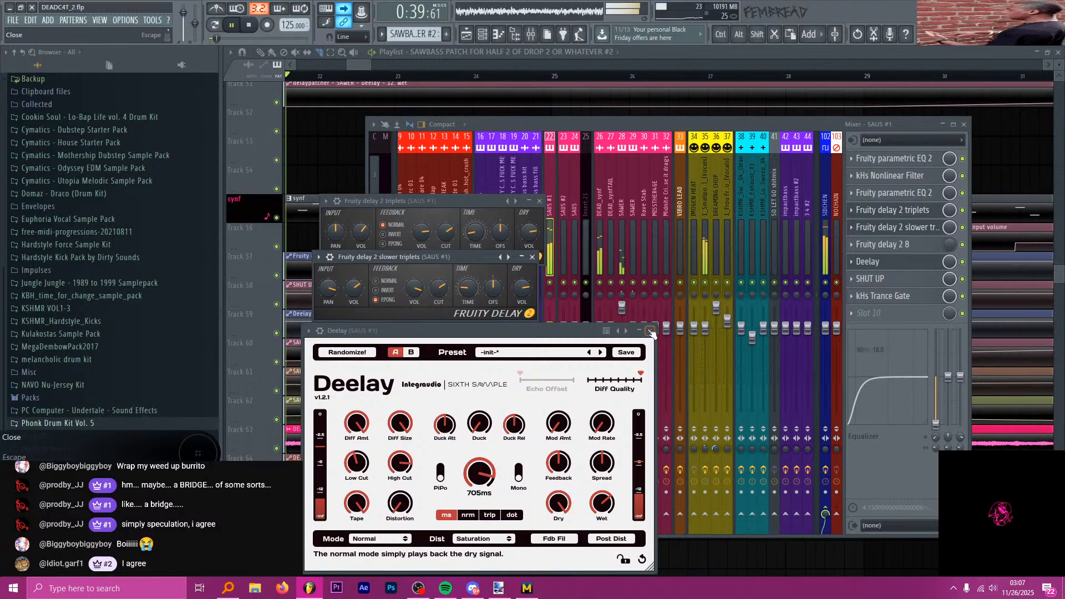
pyautogui.click(651, 332)
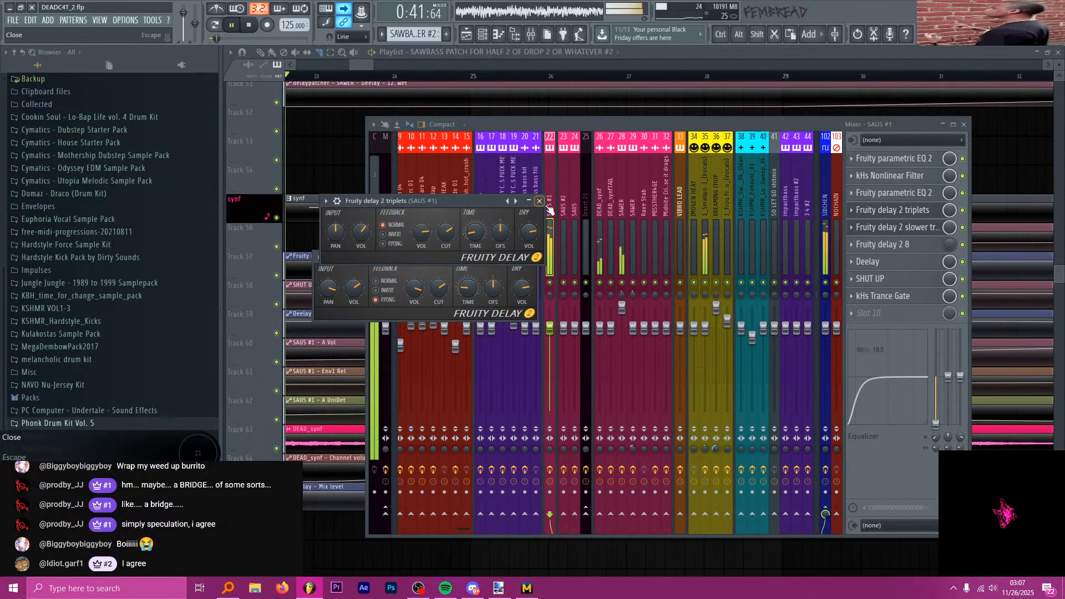
pyautogui.click(539, 202)
pyautogui.click(532, 258)
pyautogui.press('F9')
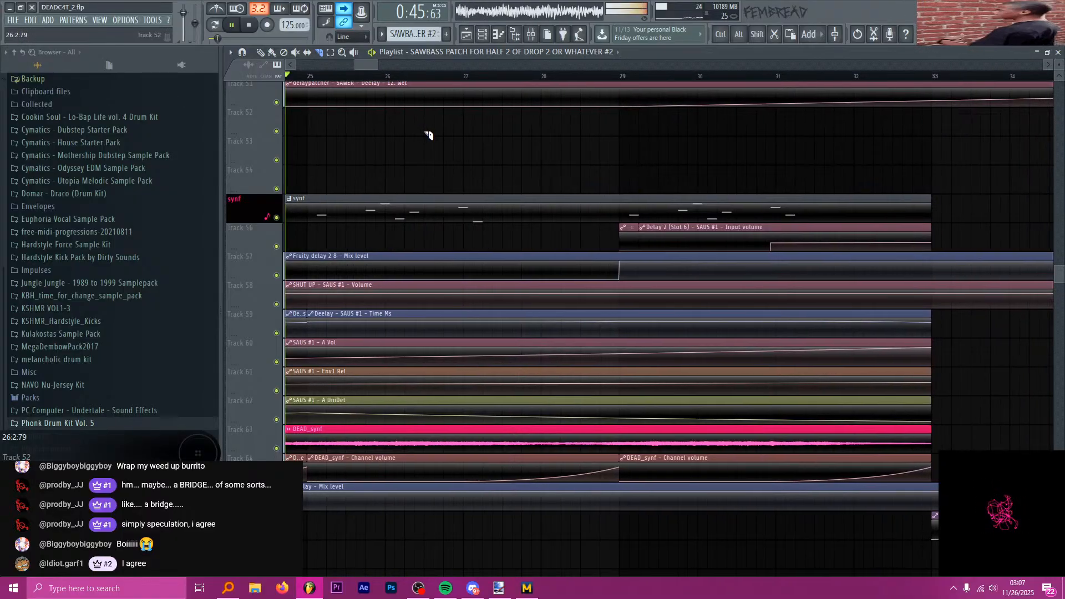
# - Examine the playing build-up from bar 25 to 41 across the synf, vocal, SAWER and drum tracks
pyautogui.scroll(4, 426, 139)
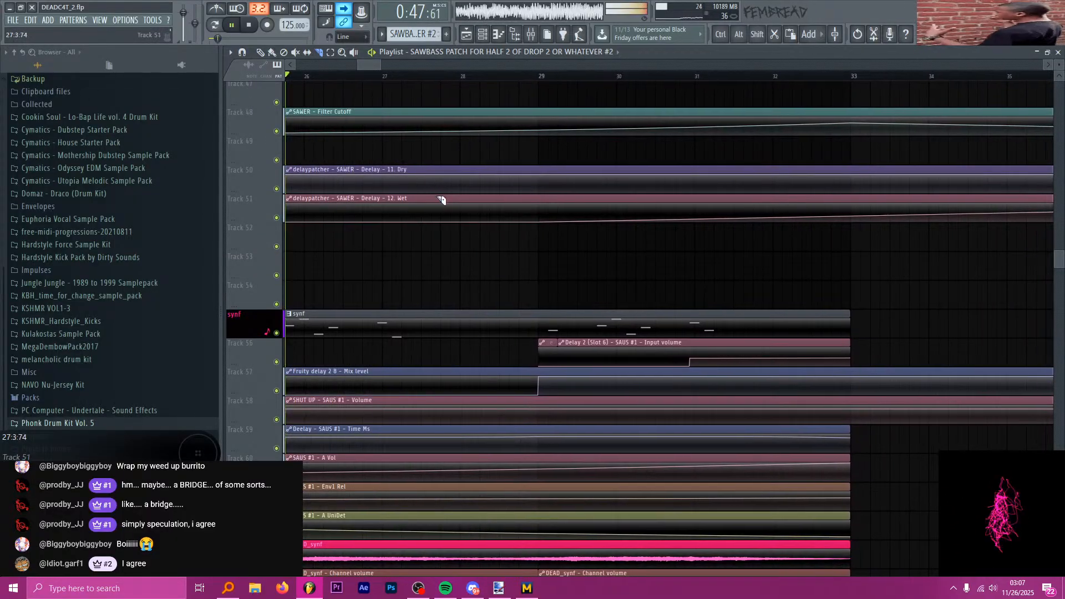
pyautogui.scroll(-5, 438, 244)
pyautogui.scroll(-5, 432, 249)
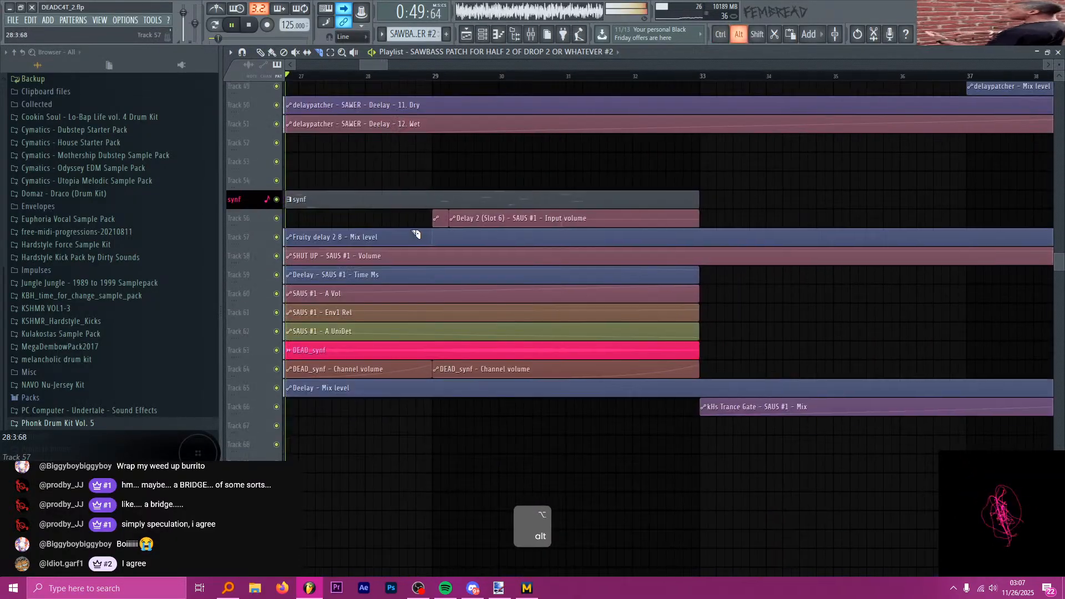
pyautogui.scroll(5, 414, 258)
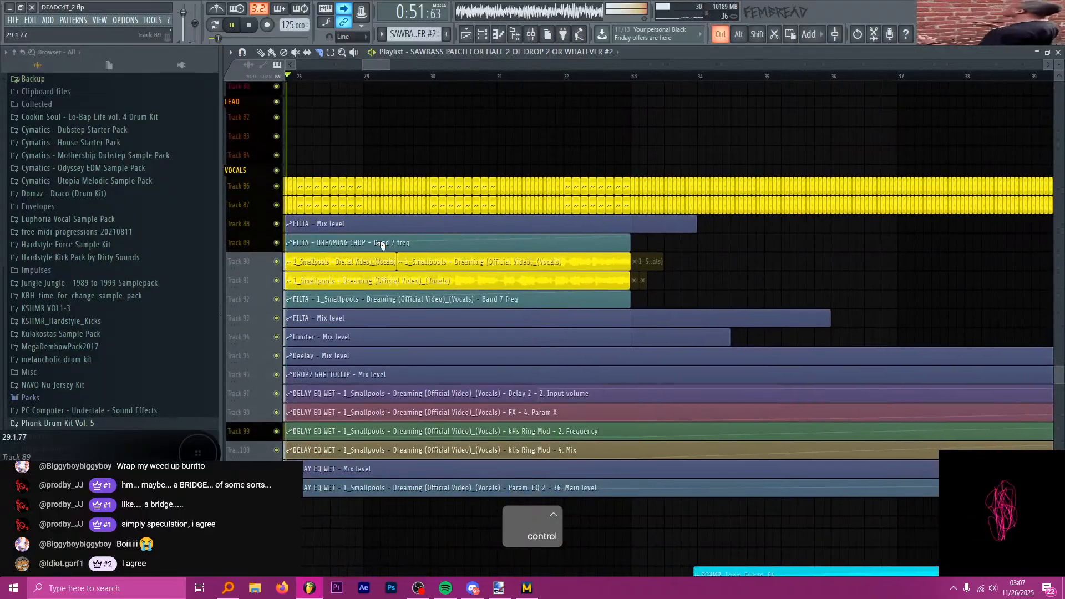
pyautogui.scroll(-1, 358, 244)
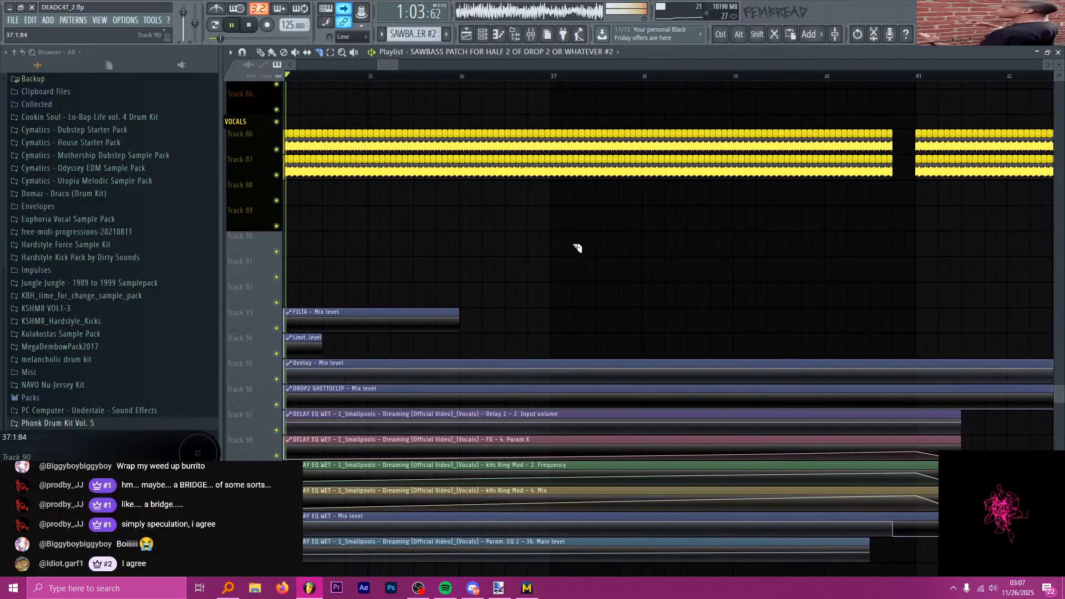
pyautogui.scroll(5, 580, 247)
pyautogui.scroll(12, 588, 261)
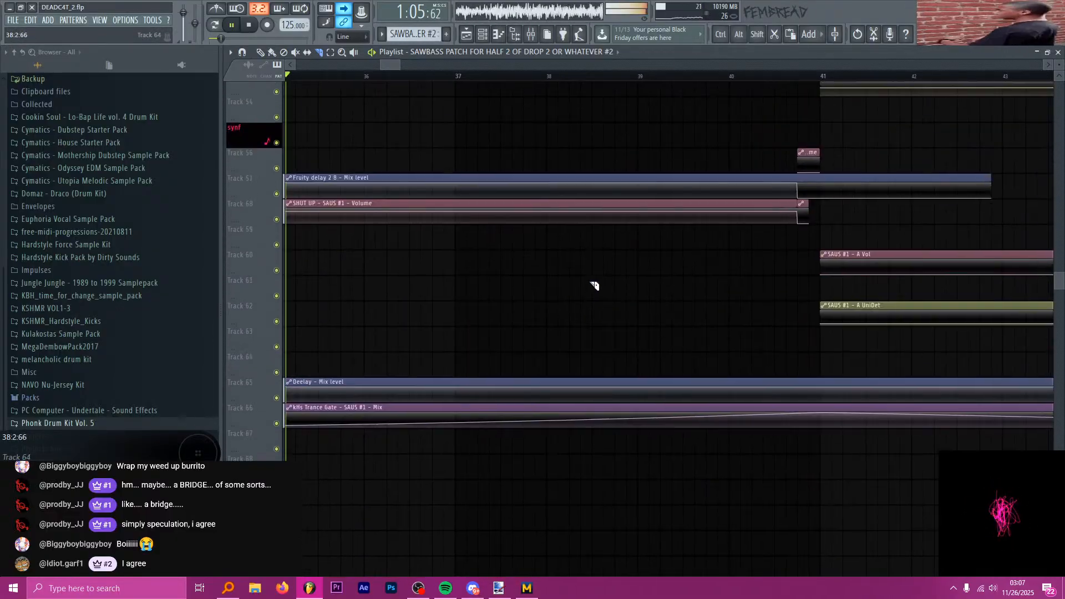
pyautogui.scroll(1, 593, 284)
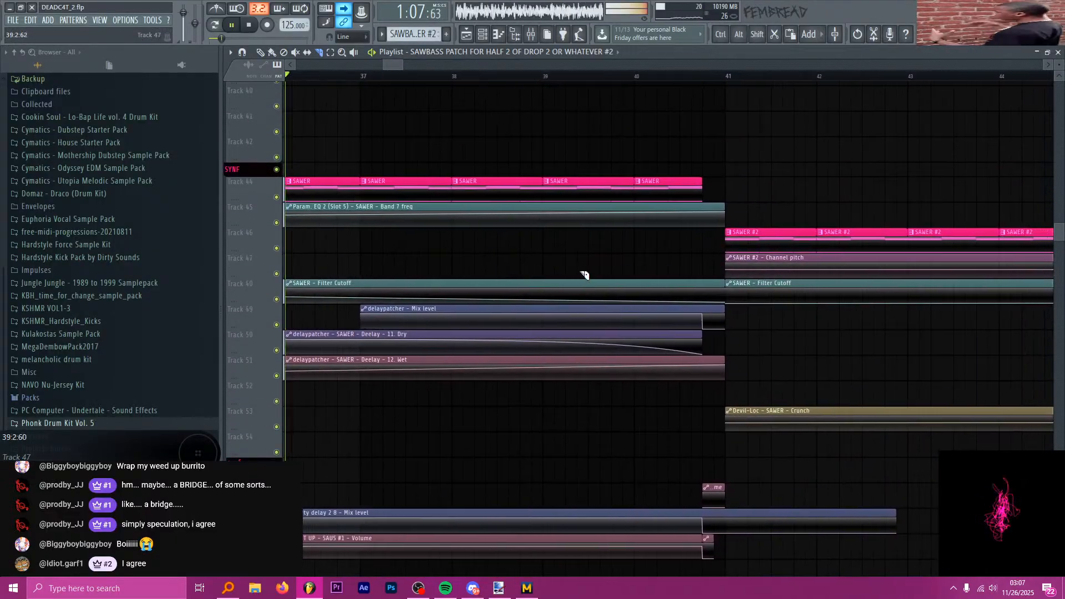
pyautogui.scroll(6, 580, 266)
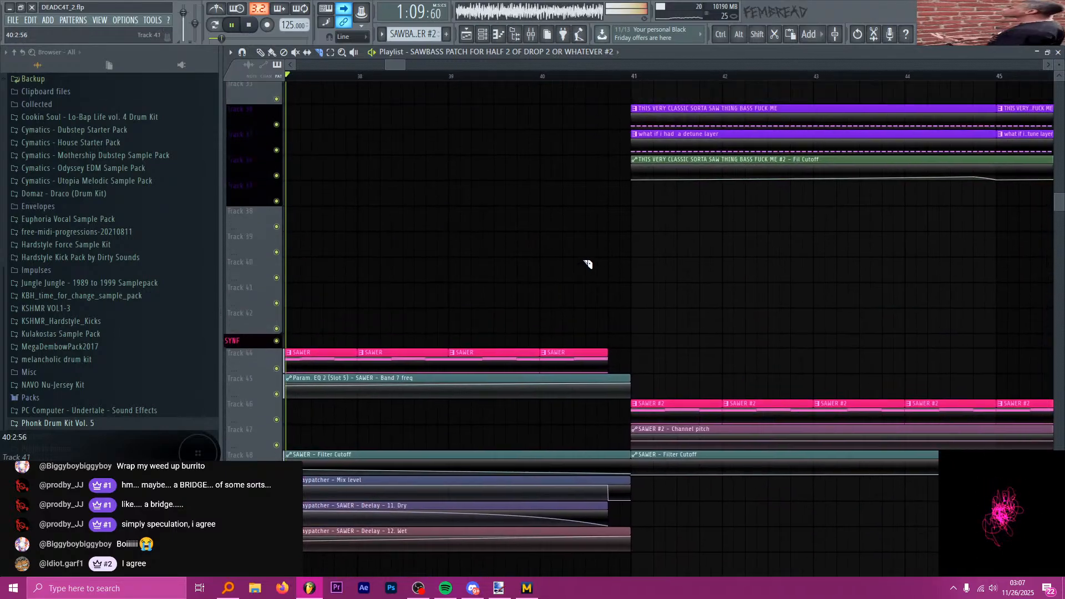
pyautogui.scroll(4, 595, 267)
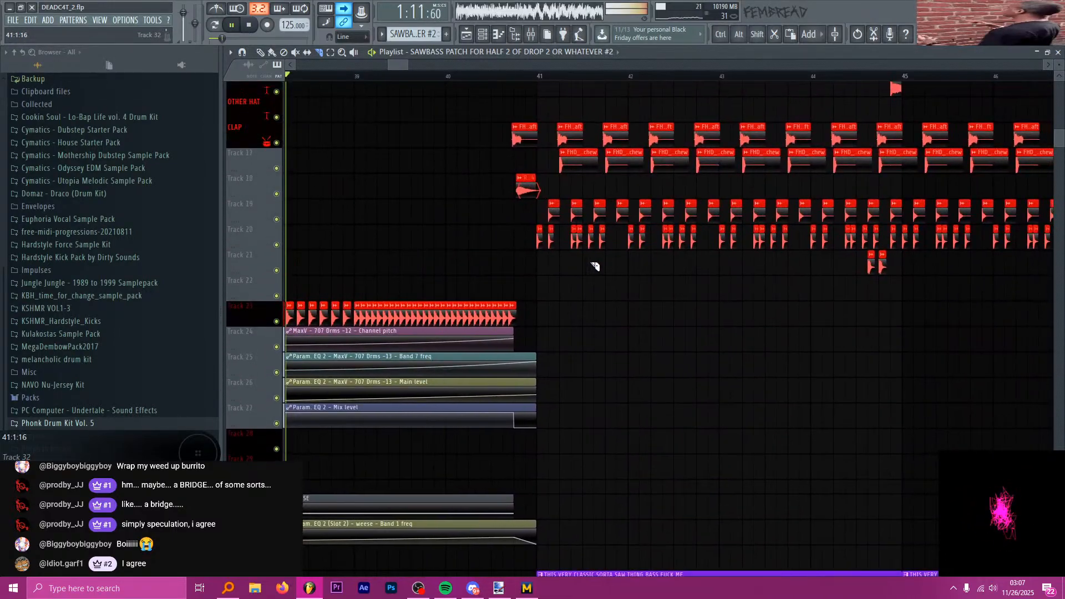
# - Examine the first drop from bar 41 to 57 across its drum, bass, SAWER and DEAD_synfTAIL tracks during playback
pyautogui.scroll(-1, 546, 293)
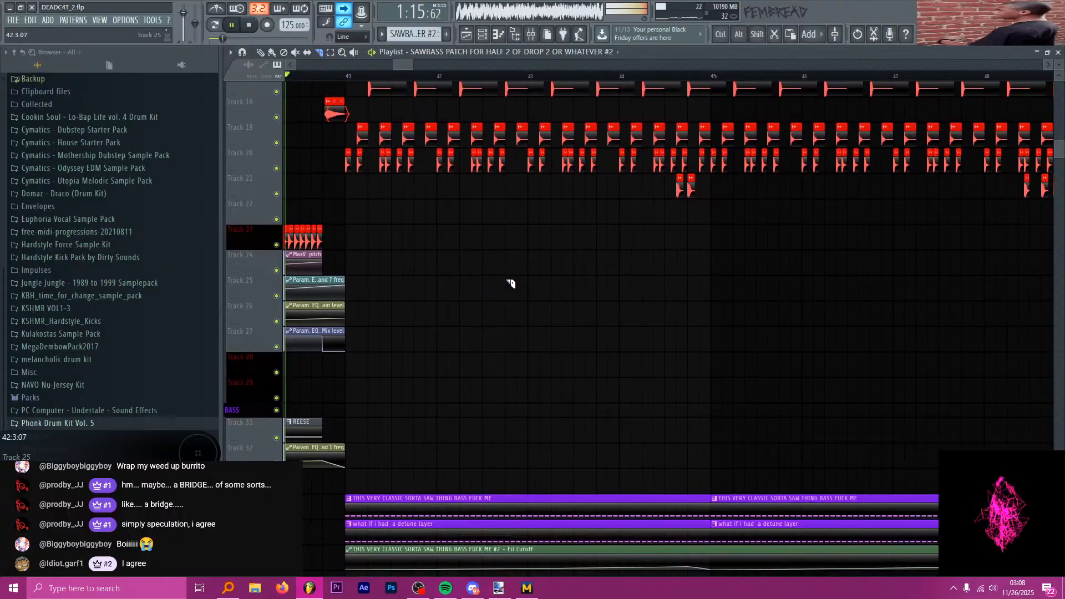
pyautogui.scroll(1, 511, 283)
pyautogui.scroll(3, 511, 283)
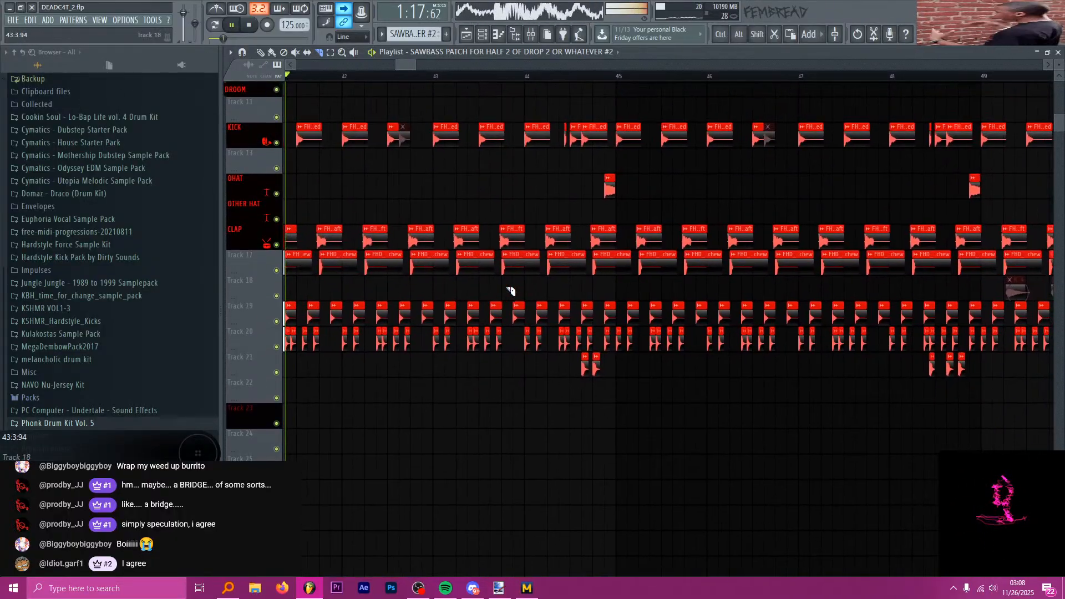
pyautogui.scroll(-8, 487, 283)
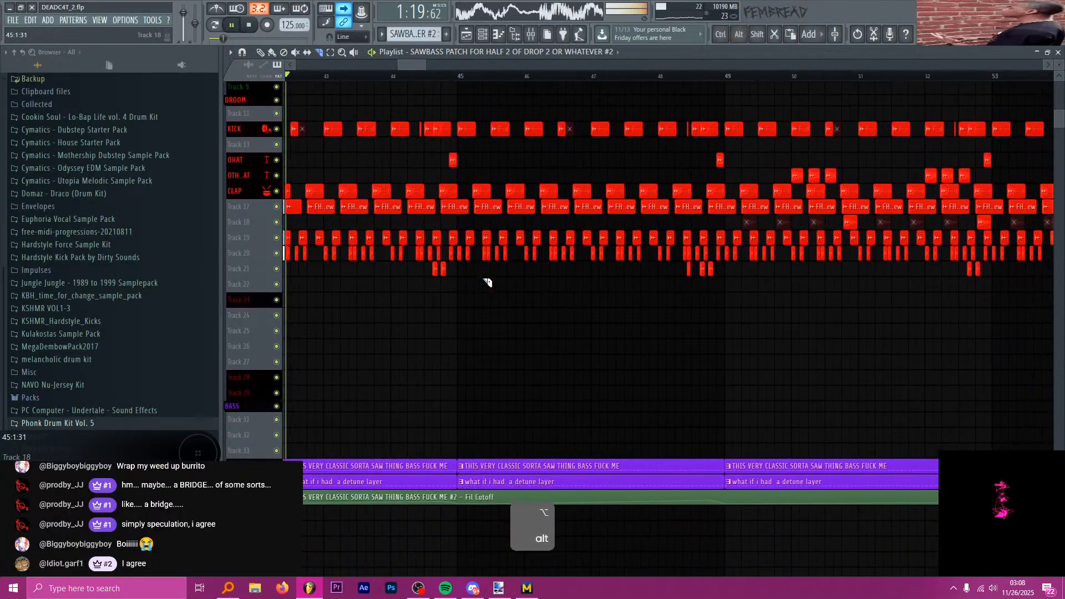
pyautogui.scroll(3, 487, 283)
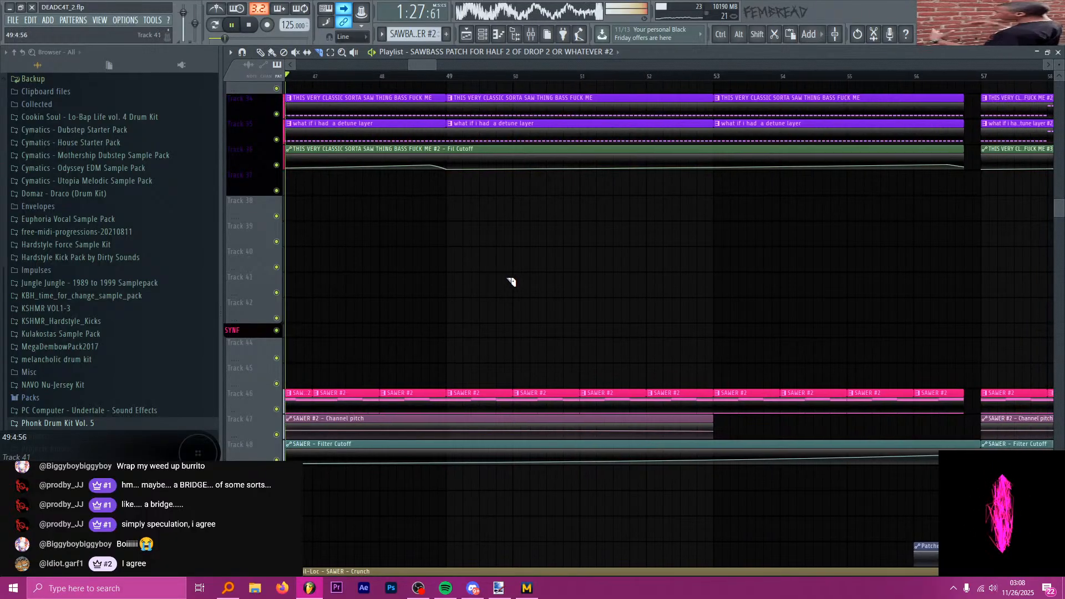
pyautogui.scroll(-8, 488, 289)
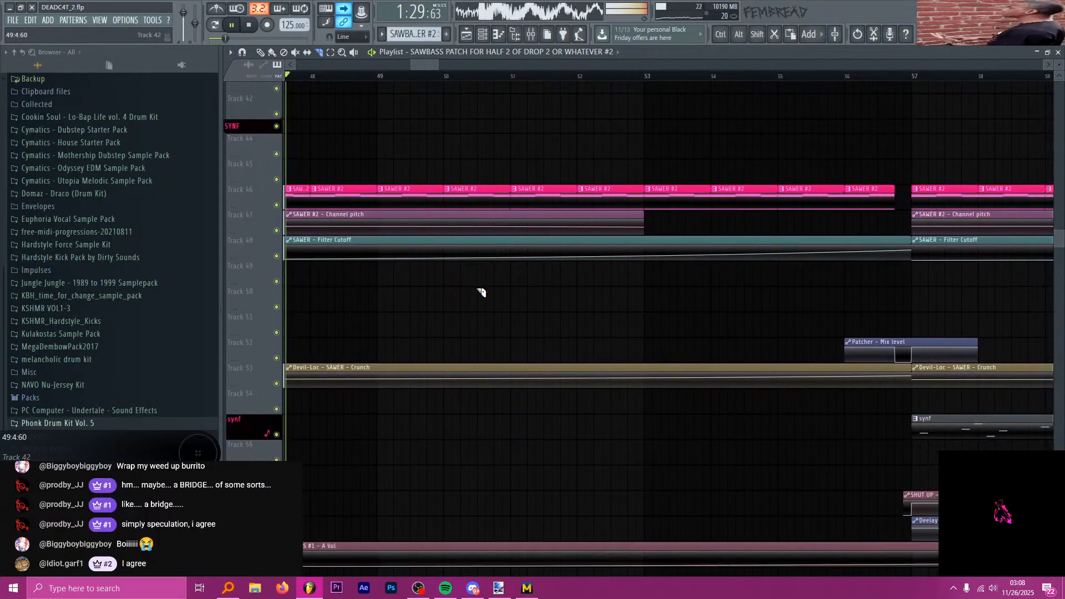
pyautogui.scroll(-3, 480, 288)
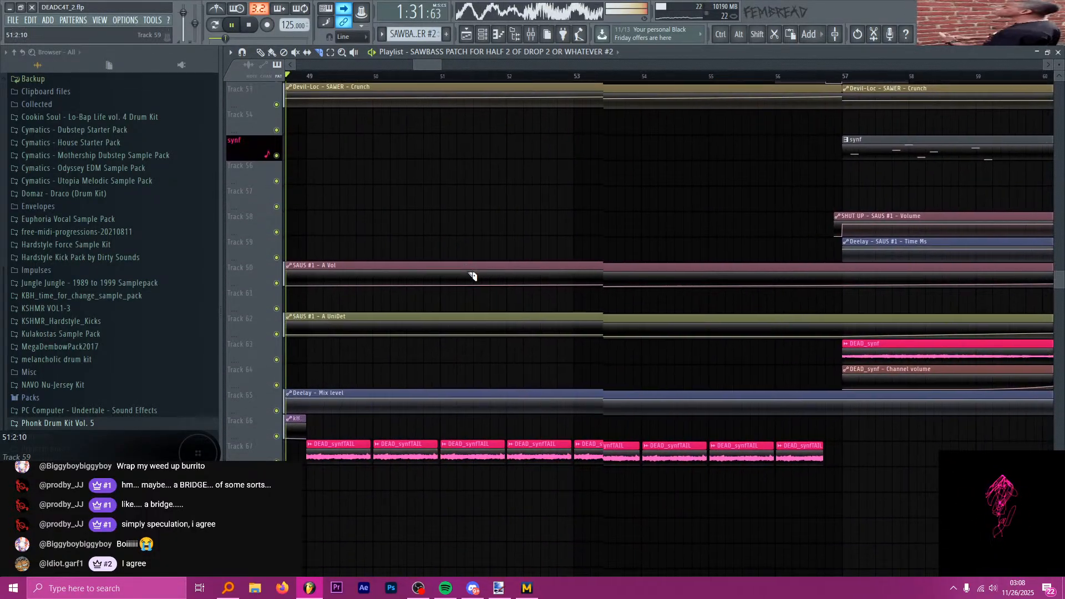
pyautogui.scroll(15, 478, 262)
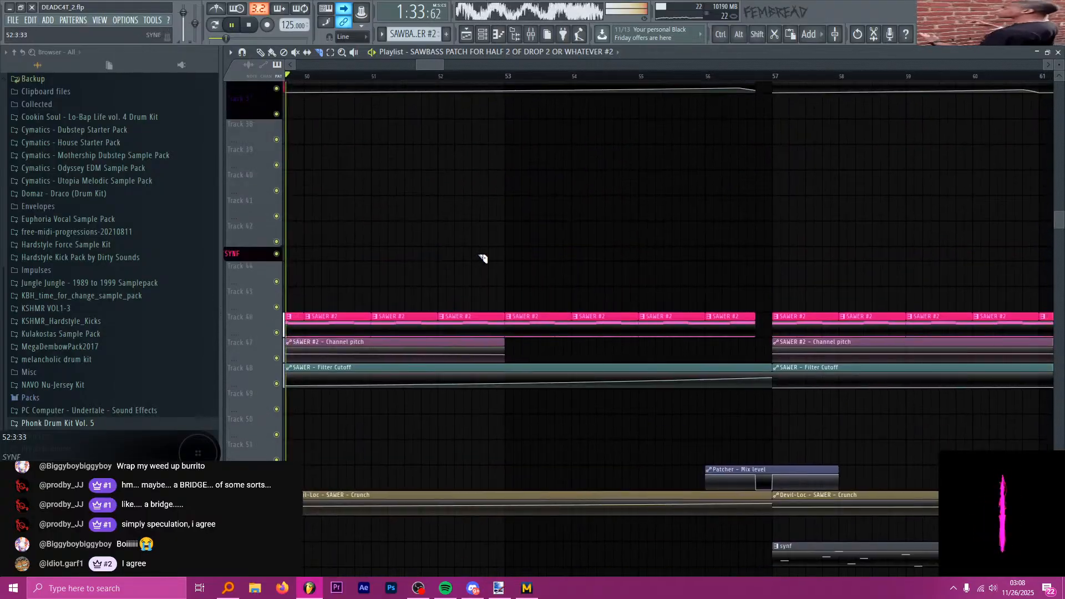
pyautogui.scroll(8, 482, 259)
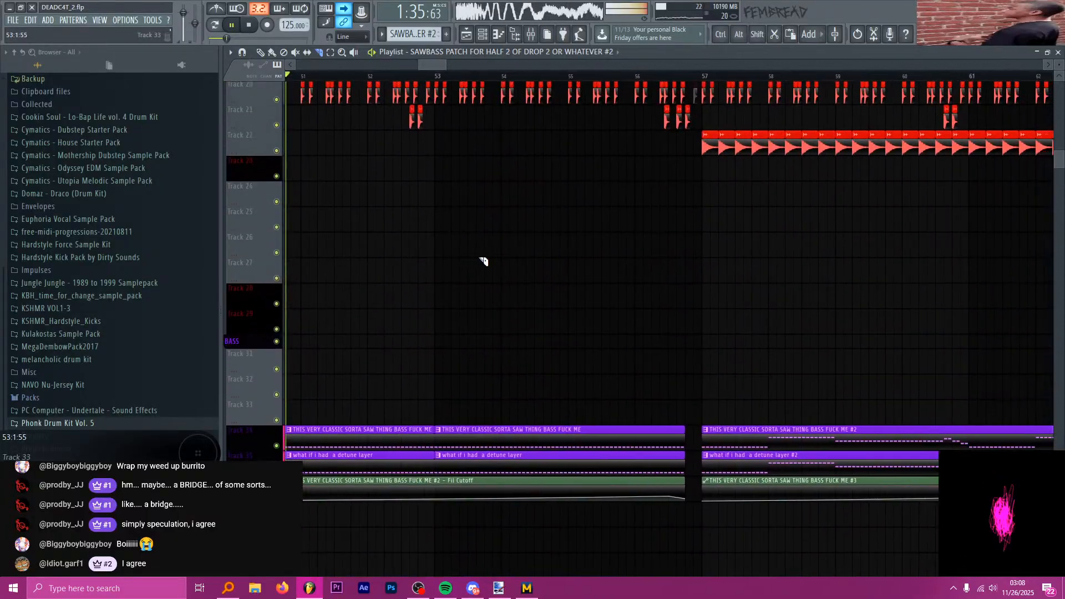
pyautogui.scroll(3, 483, 261)
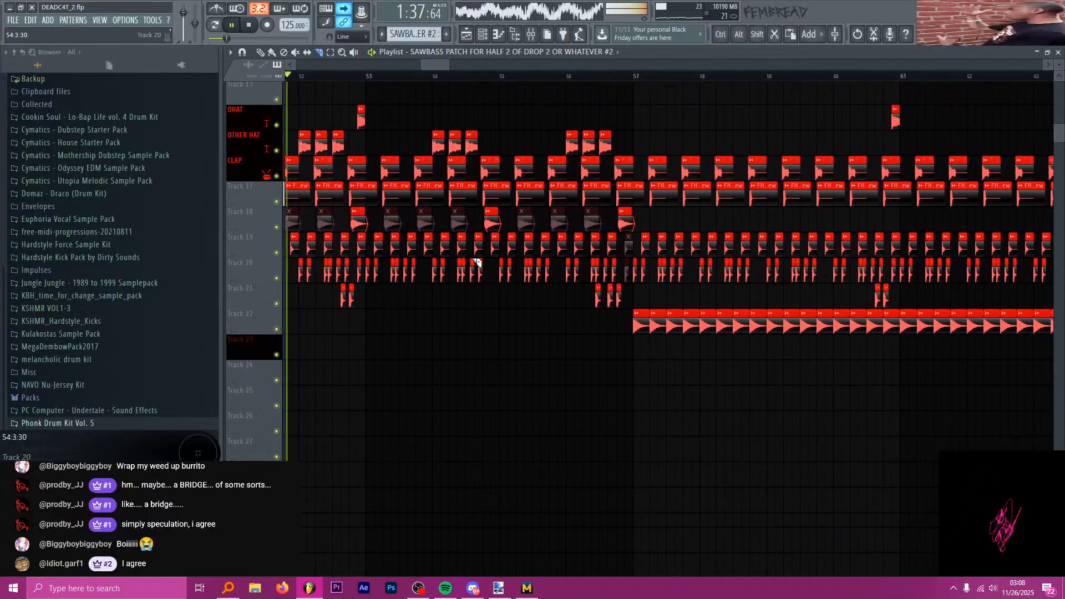
pyautogui.scroll(2, 481, 263)
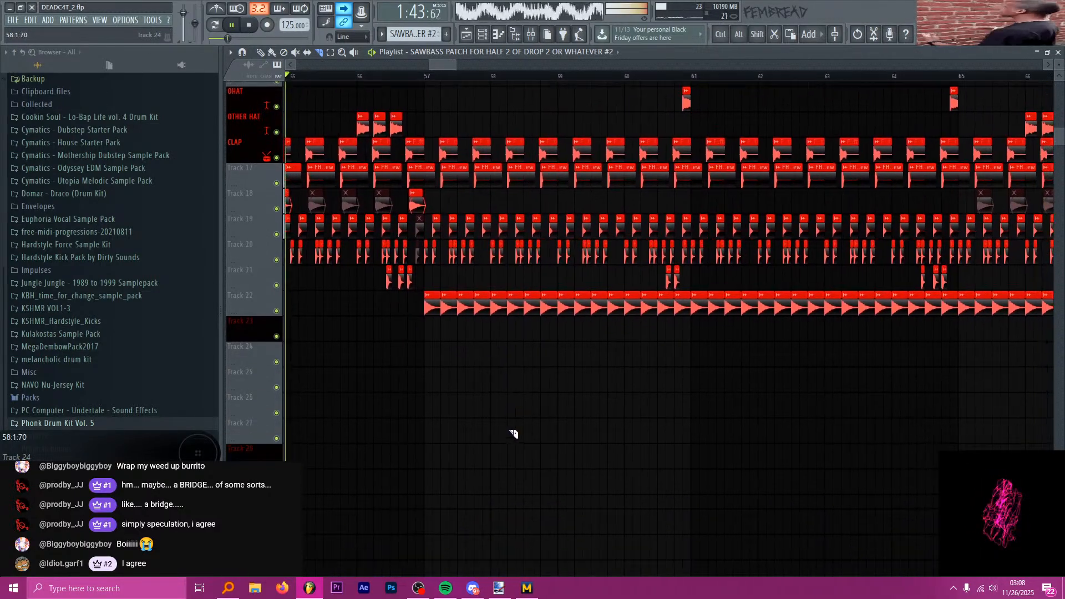
# - Examine the section from bar 57 to 73 across the bass, SAWER, synf, DEAD_synf and vocal tracks during playback
pyautogui.scroll(-12, 511, 430)
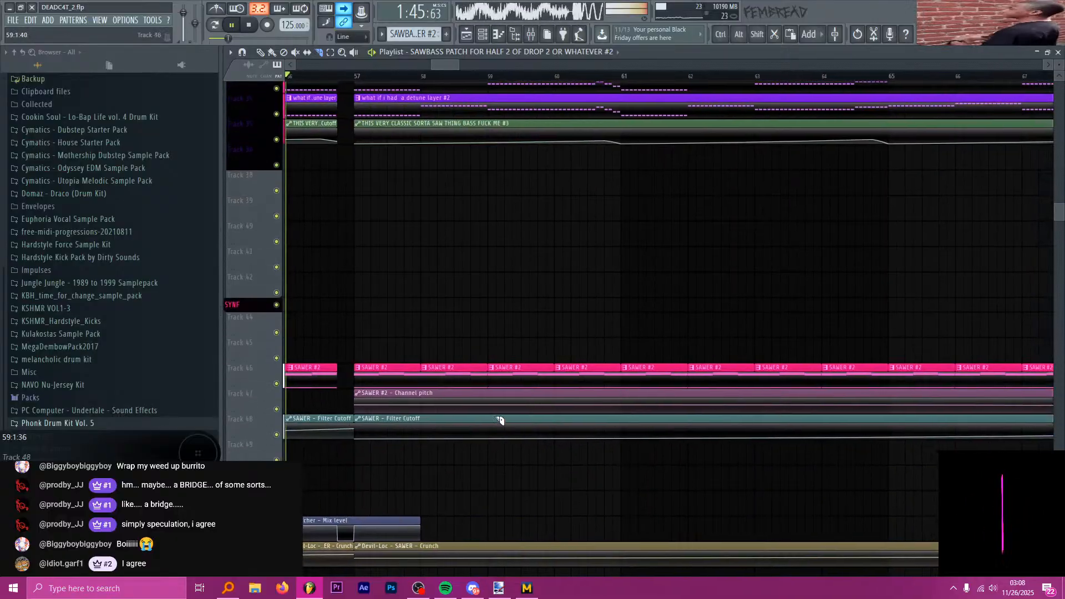
pyautogui.scroll(-12, 500, 420)
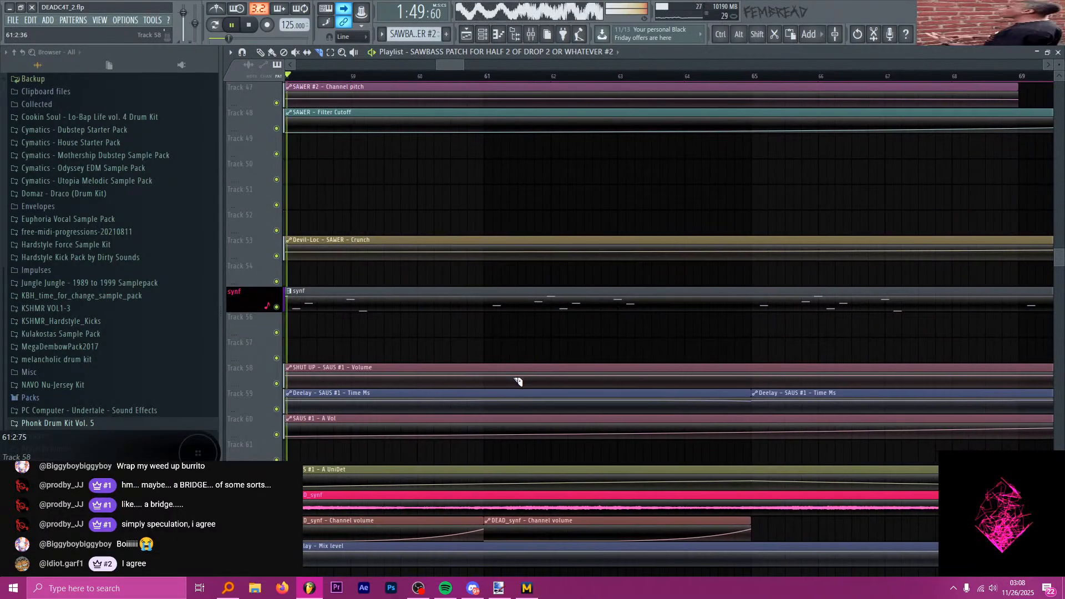
pyautogui.scroll(-4, 513, 383)
pyautogui.scroll(-3, 518, 387)
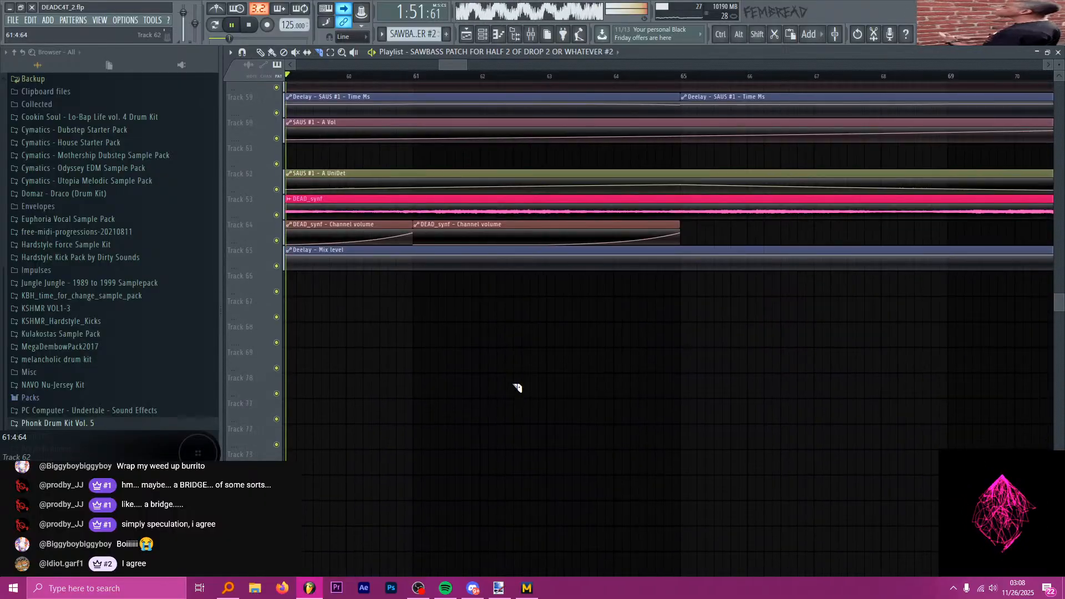
pyautogui.scroll(-20, 517, 387)
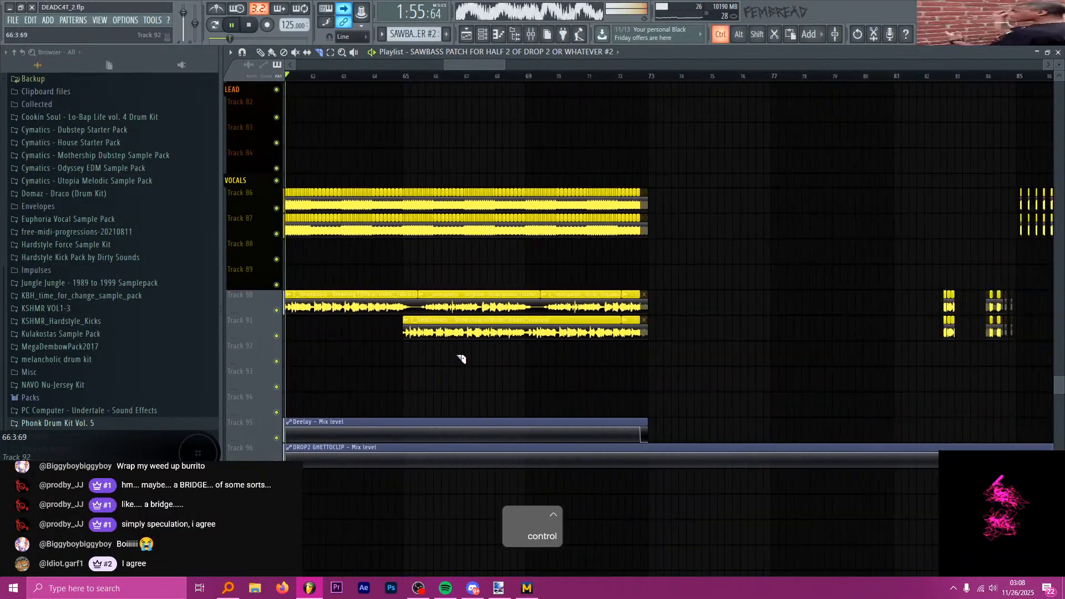
pyautogui.scroll(18, 430, 347)
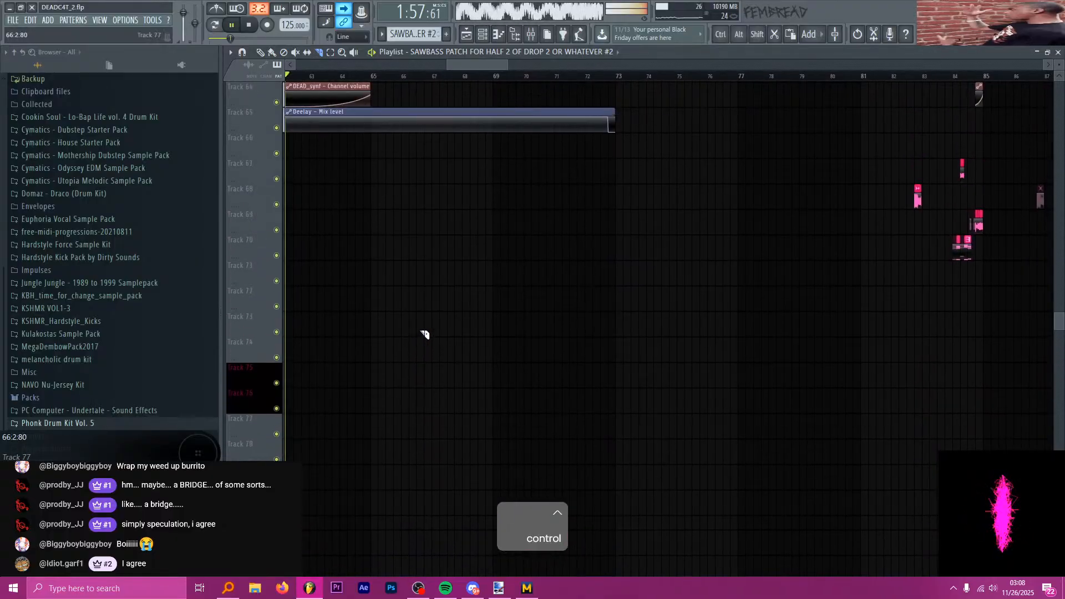
pyautogui.scroll(12, 424, 335)
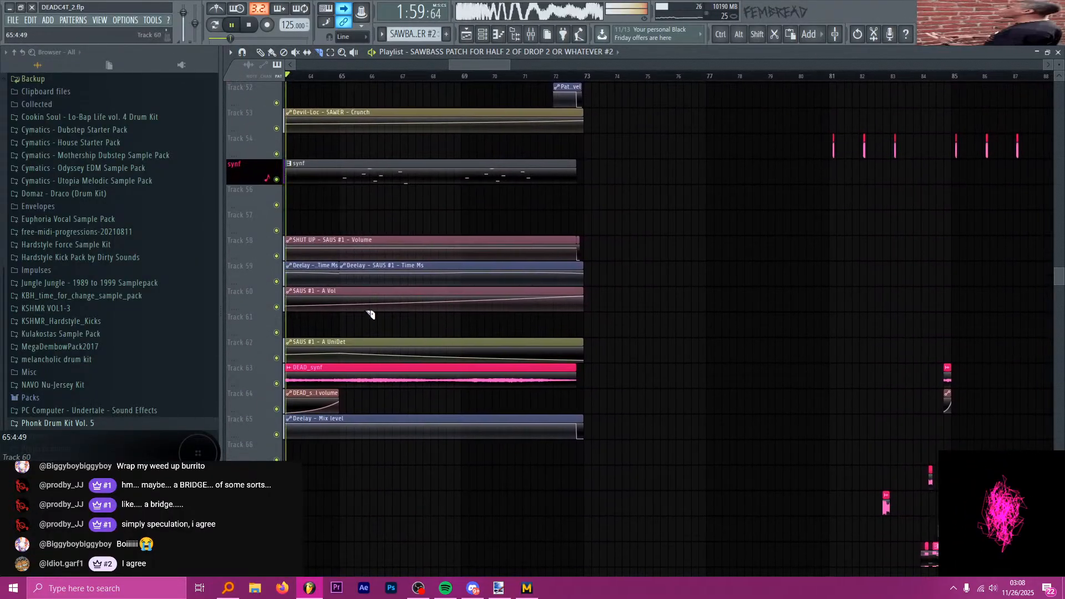
# - Examine the playing section from bar 65 to 73 across the automation, bass and drum tracks
pyautogui.scroll(20, 366, 312)
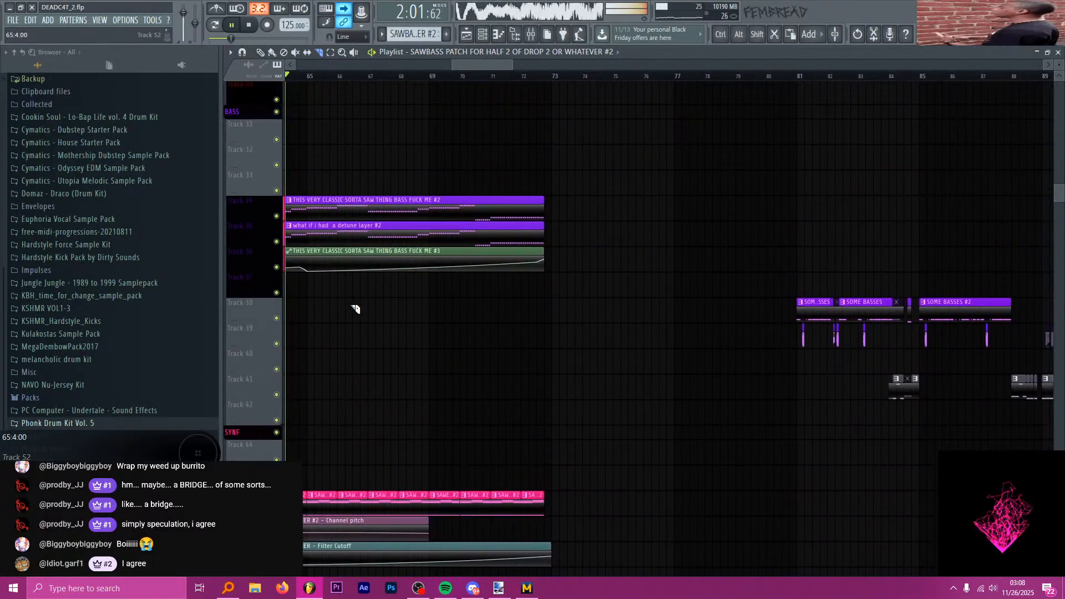
pyautogui.scroll(14, 355, 309)
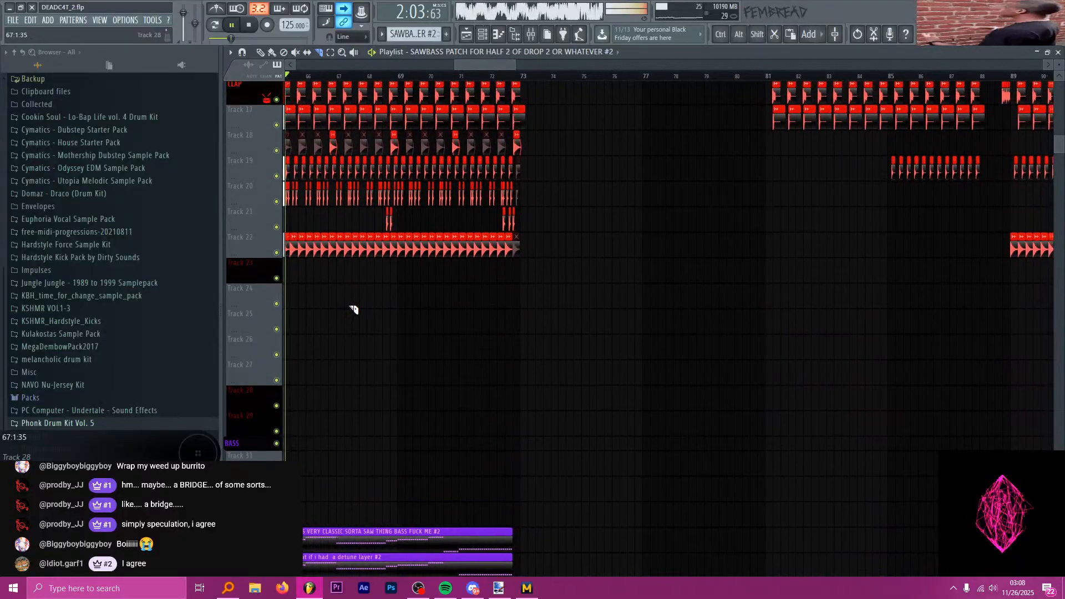
pyautogui.scroll(13, 354, 309)
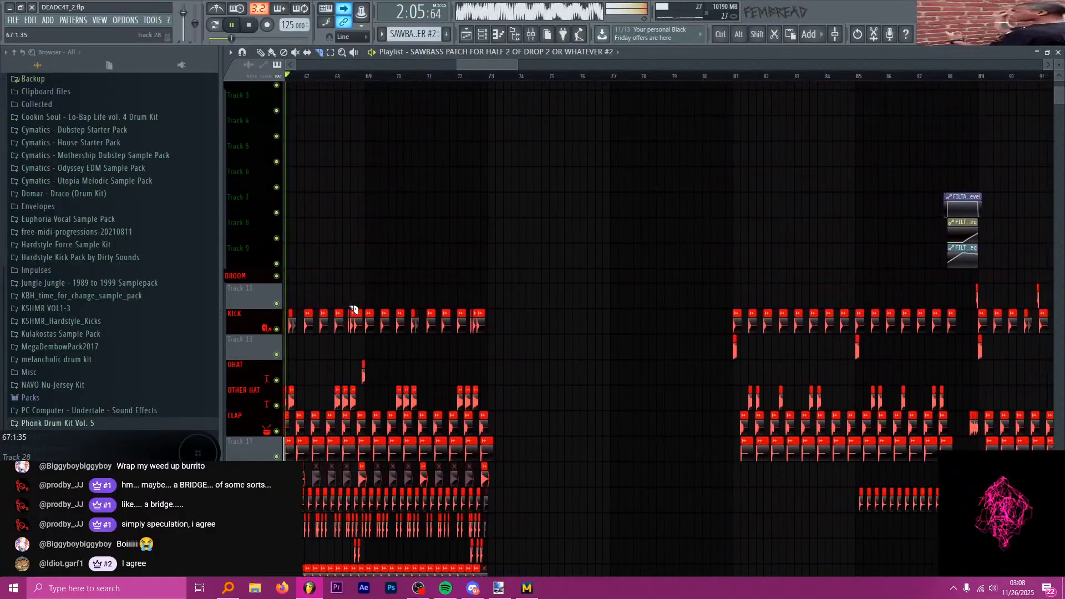
pyautogui.scroll(2, 354, 309)
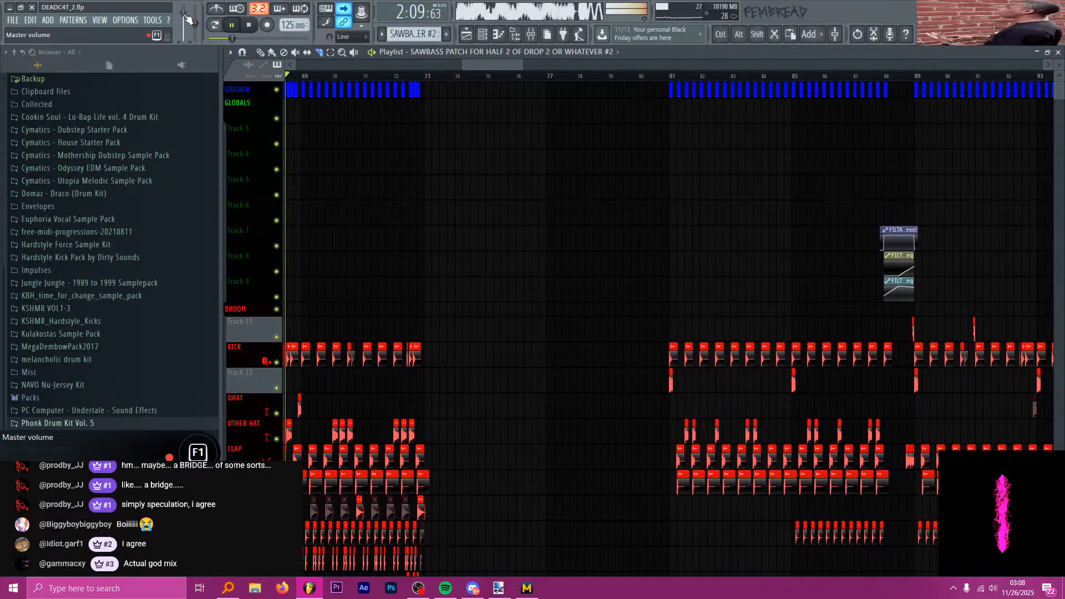
# - Check the master channel's loudness in Youlean Loudness Meter 2 during playback, and close the meter and the mixer
pyautogui.press('F9')
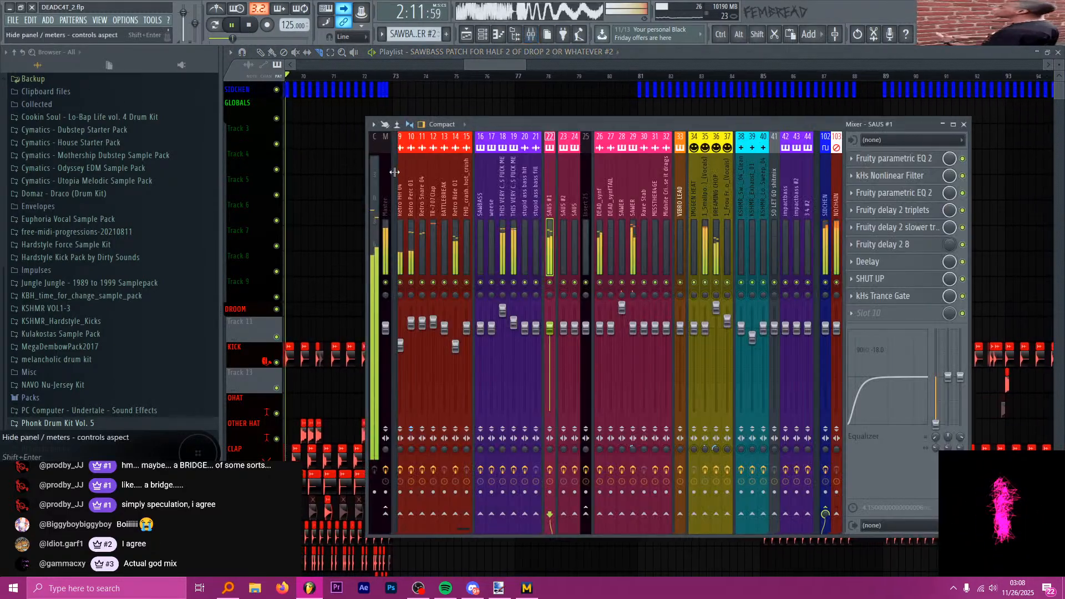
pyautogui.click(394, 172)
pyautogui.click(908, 280)
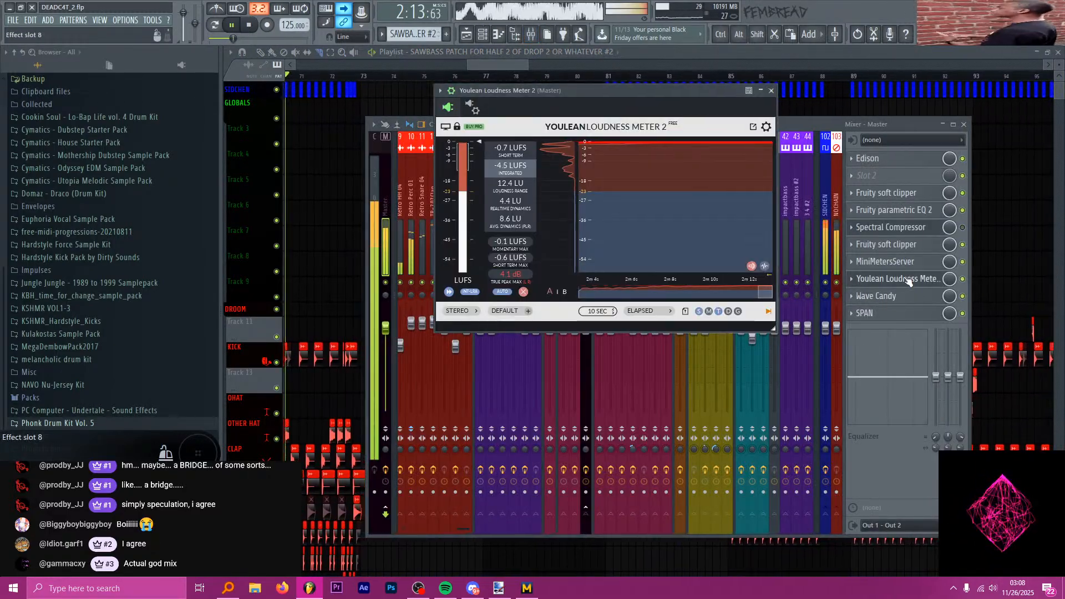
pyautogui.click(503, 62)
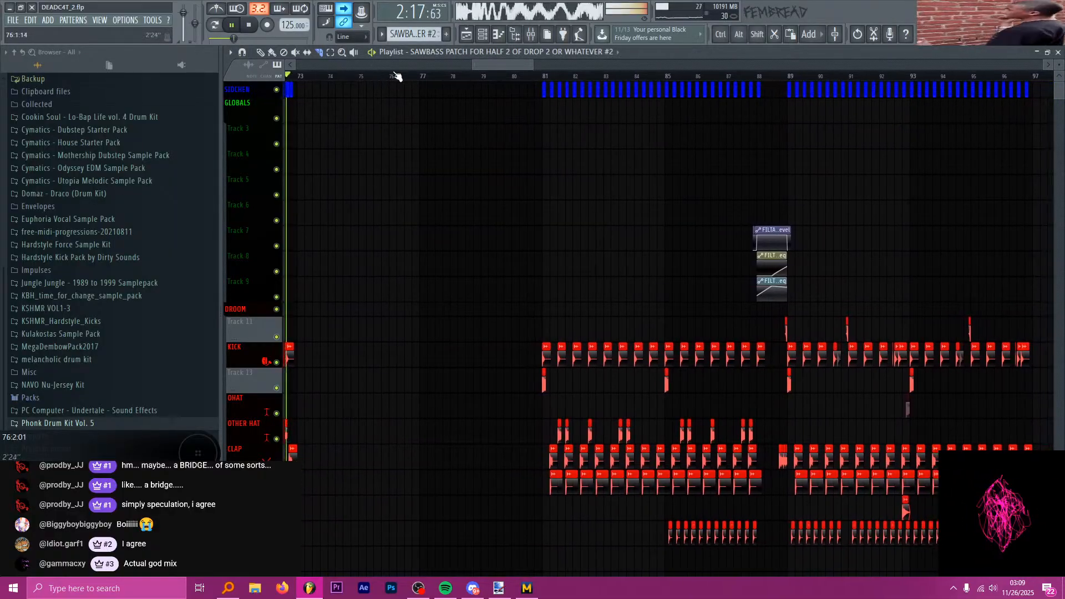
# - Stop playback, inspect the empty gap between bars 73 and 81, and place the playhead at bar 81
pyautogui.click(233, 26)
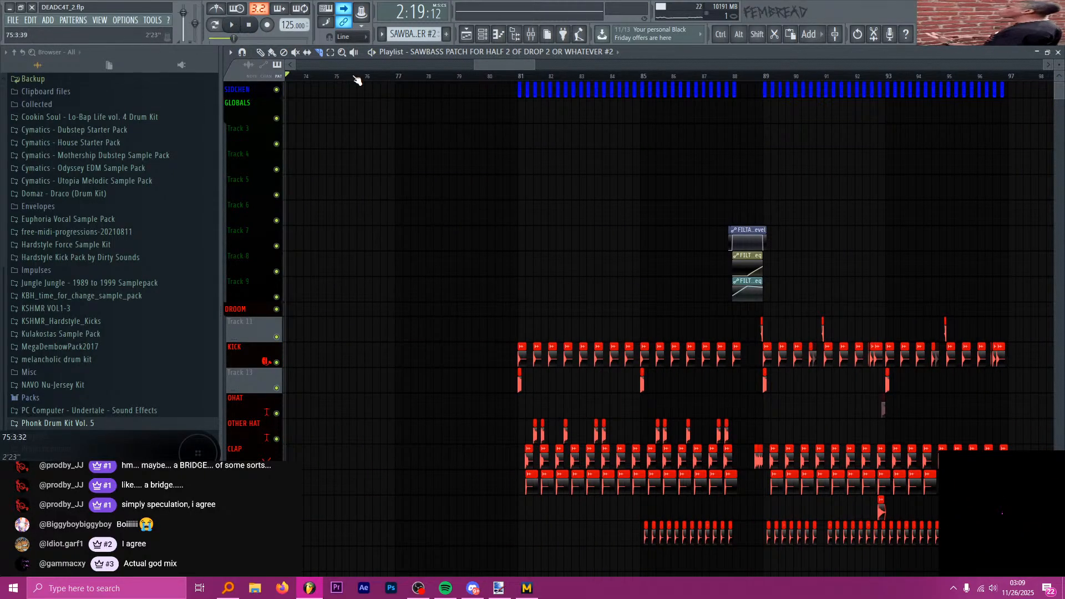
pyautogui.moveTo(475, 65); pyautogui.dragTo(424, 65)
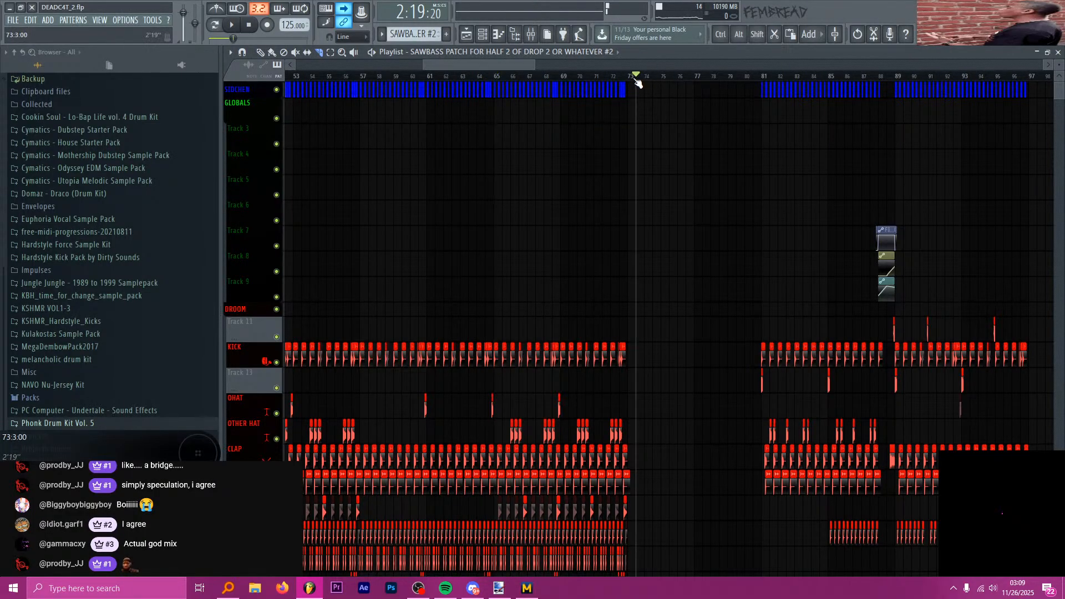
pyautogui.keyDown('ctrl'); pyautogui.scroll(5, 704, 114); pyautogui.keyUp('ctrl')
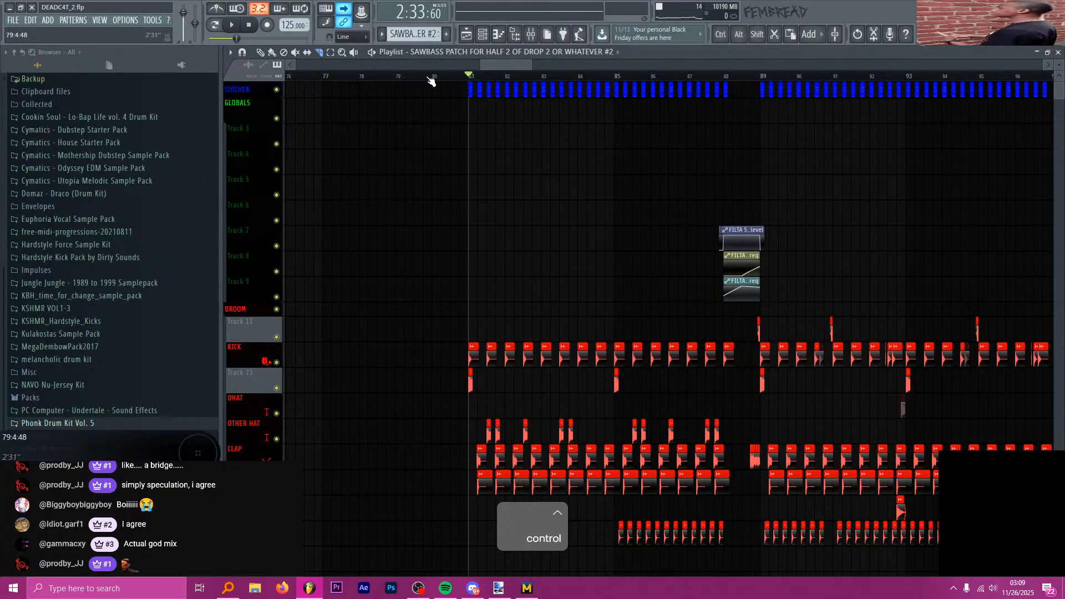
pyautogui.keyDown('ctrl'); pyautogui.scroll(-2, 496, 138); pyautogui.keyUp('ctrl')
# - Play drop 2 from bar 81 while examining its drum, bass, synth and chop tracks, and stop playback
pyautogui.press('space')
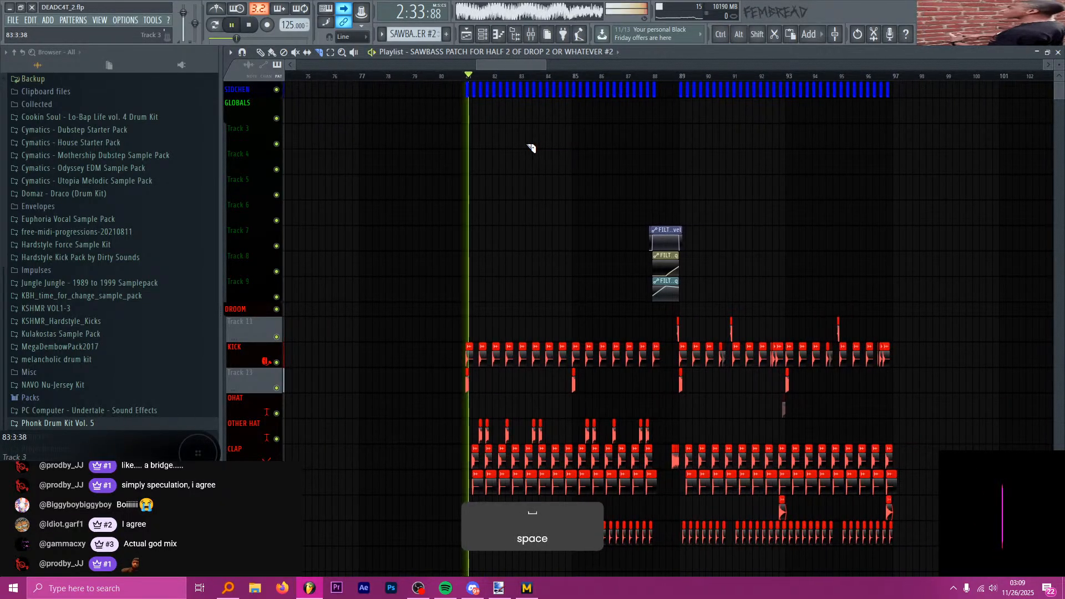
pyautogui.scroll(-3, 530, 147)
pyautogui.scroll(-15, 547, 141)
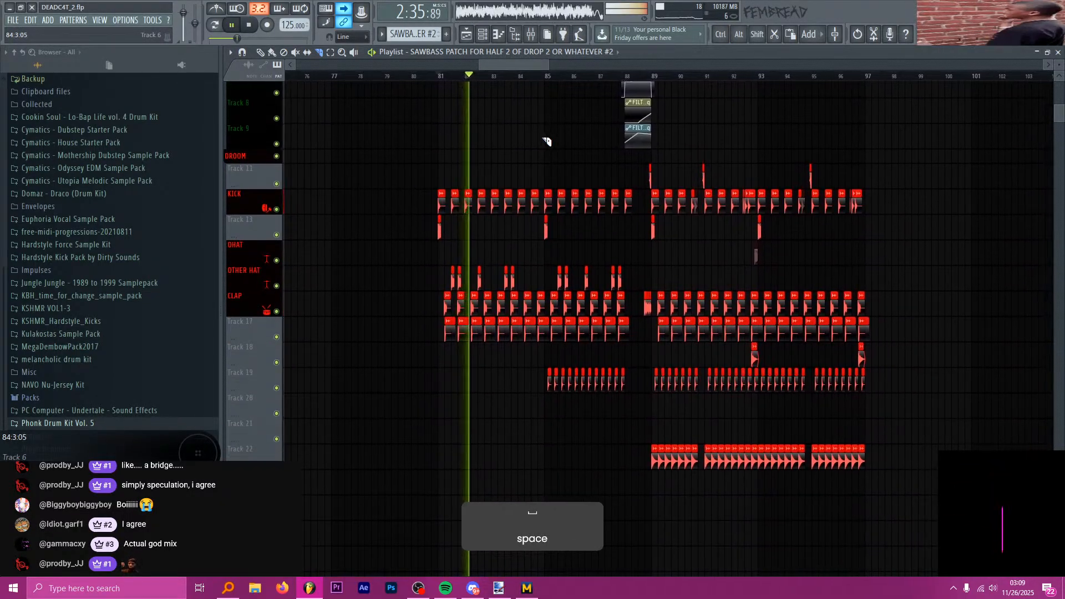
pyautogui.scroll(-15, 536, 191)
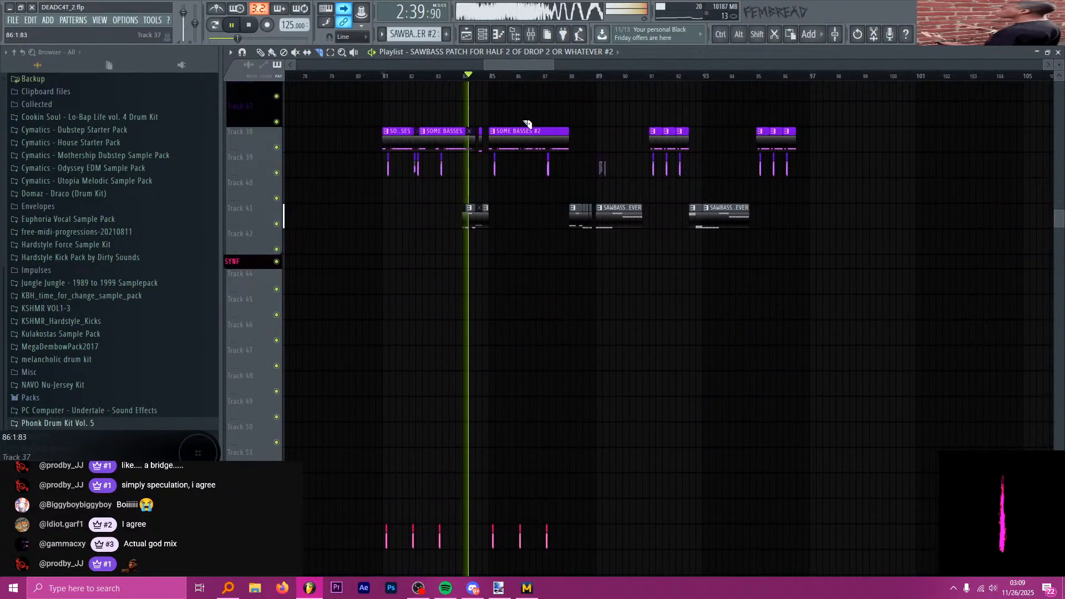
pyautogui.scroll(1, 526, 125)
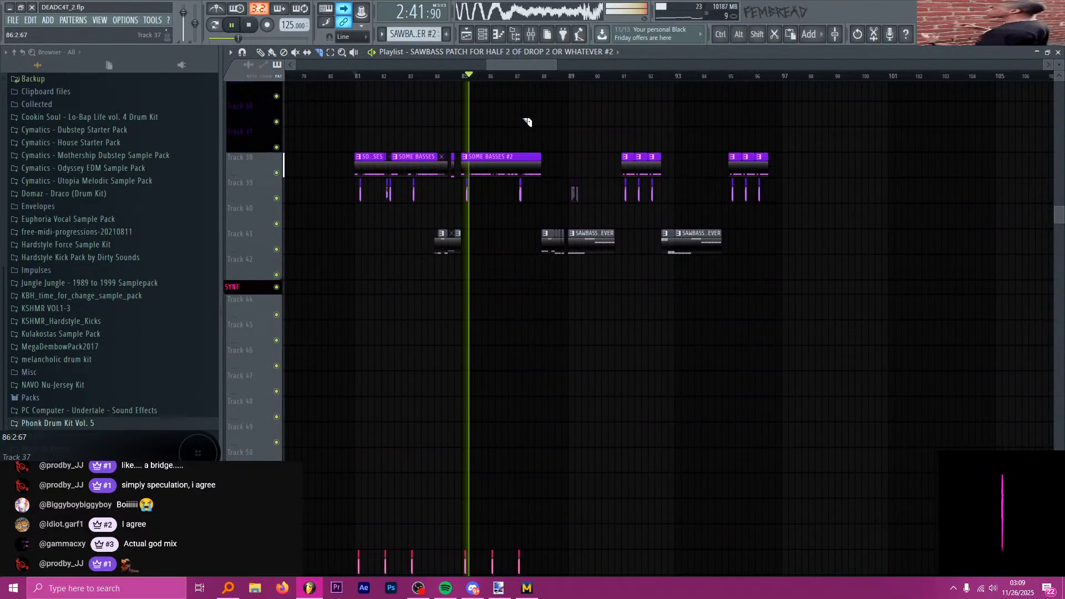
pyautogui.scroll(-9, 524, 125)
pyautogui.scroll(-14, 517, 134)
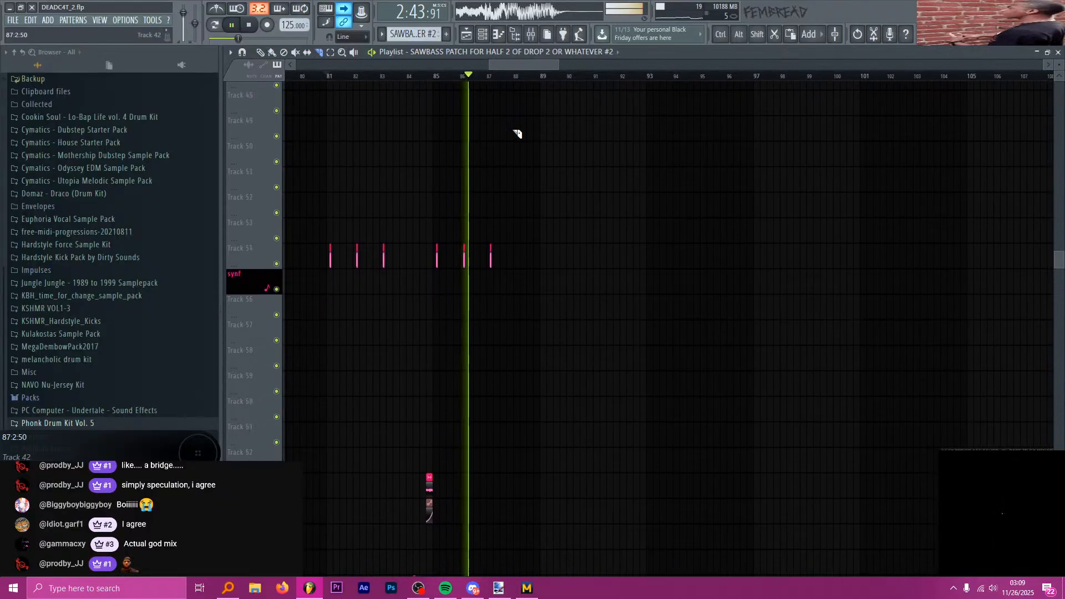
pyautogui.scroll(-7, 517, 133)
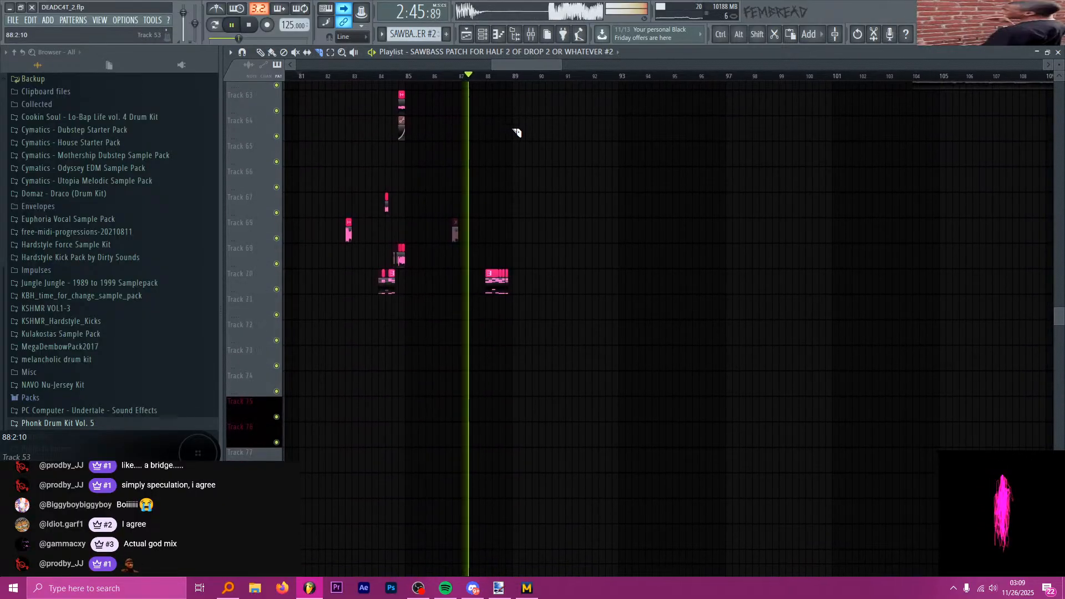
pyautogui.scroll(16, 517, 133)
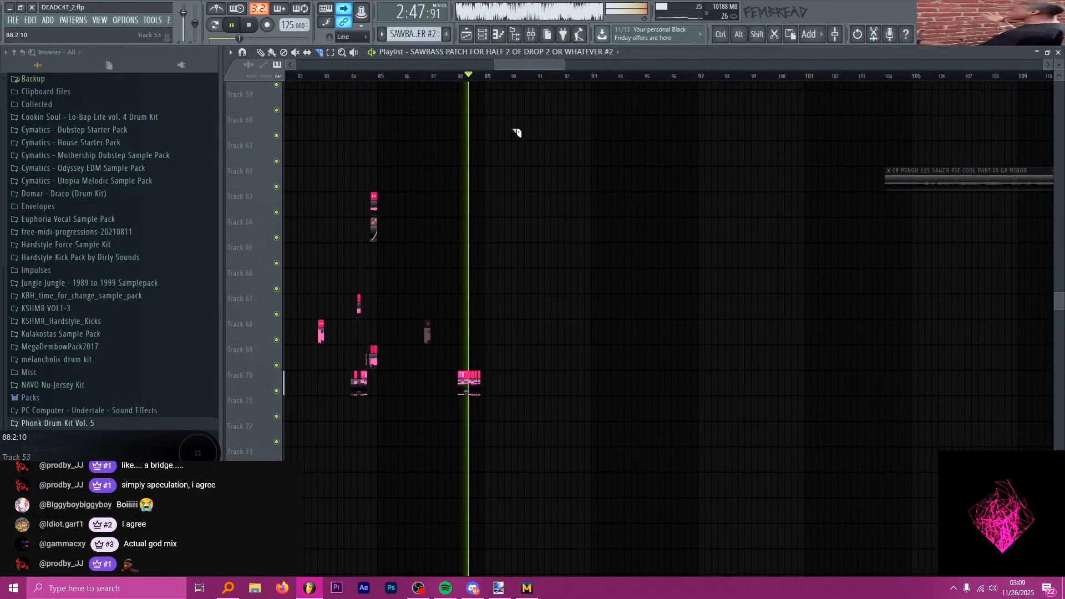
pyautogui.press('space')
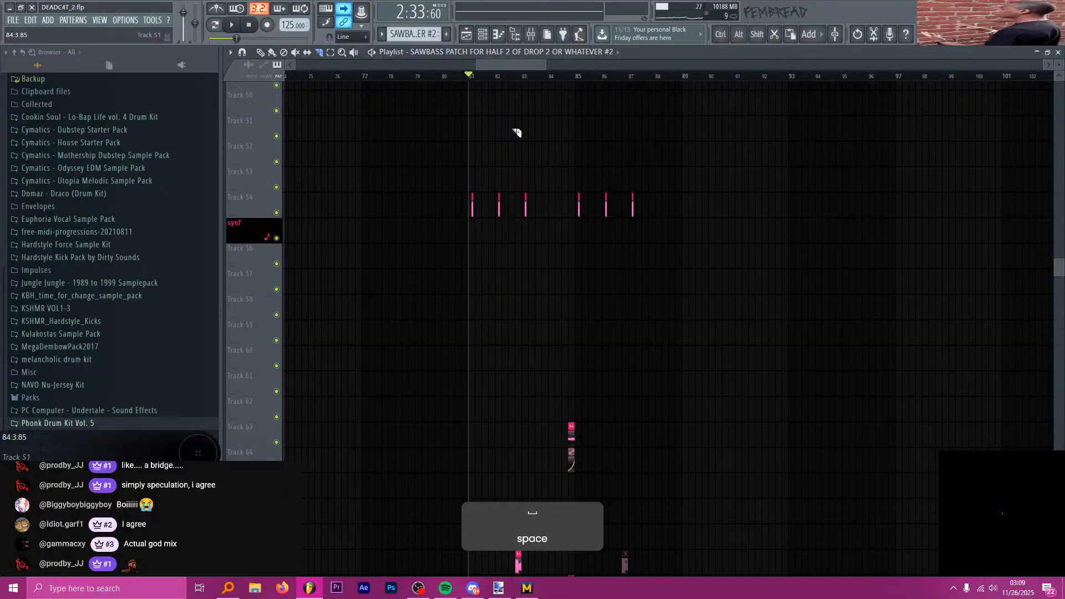
# - Review the whole arrangement at overview scale, from the synth and vocal tracks up to the bass and drums
pyautogui.keyDown('ctrl'); pyautogui.scroll(-10, 522, 139); pyautogui.keyUp('ctrl')
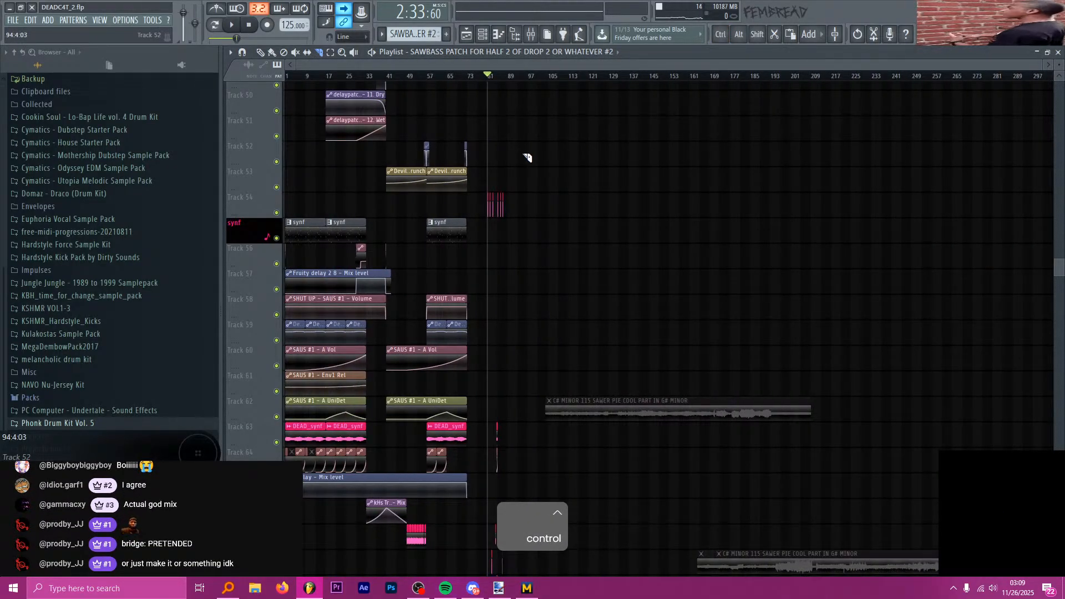
pyautogui.keyDown('alt'); pyautogui.scroll(-6, 555, 177); pyautogui.keyUp('alt')
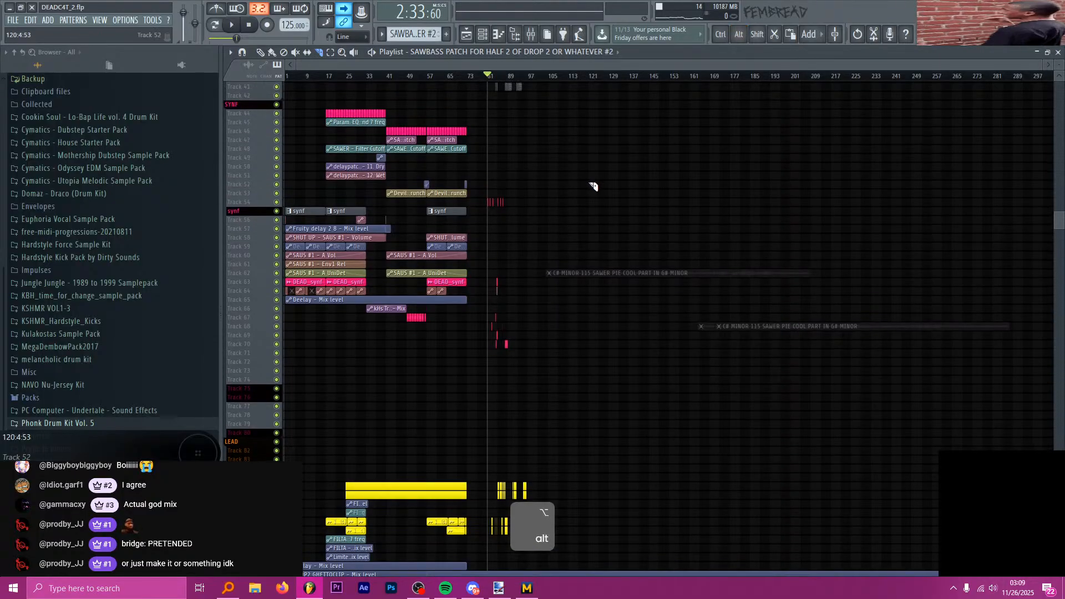
pyautogui.scroll(9, 588, 200)
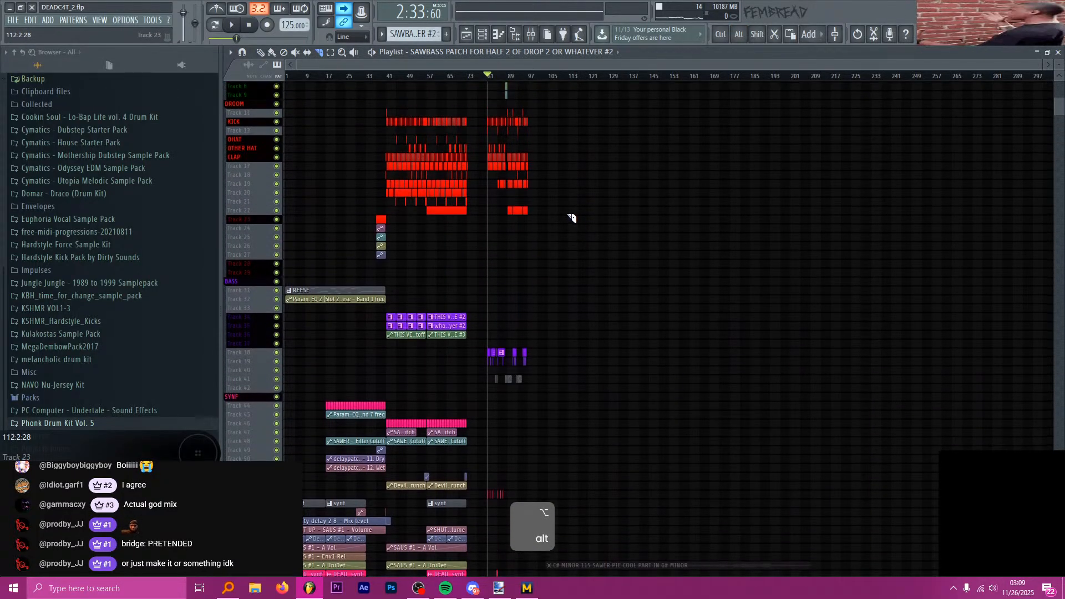